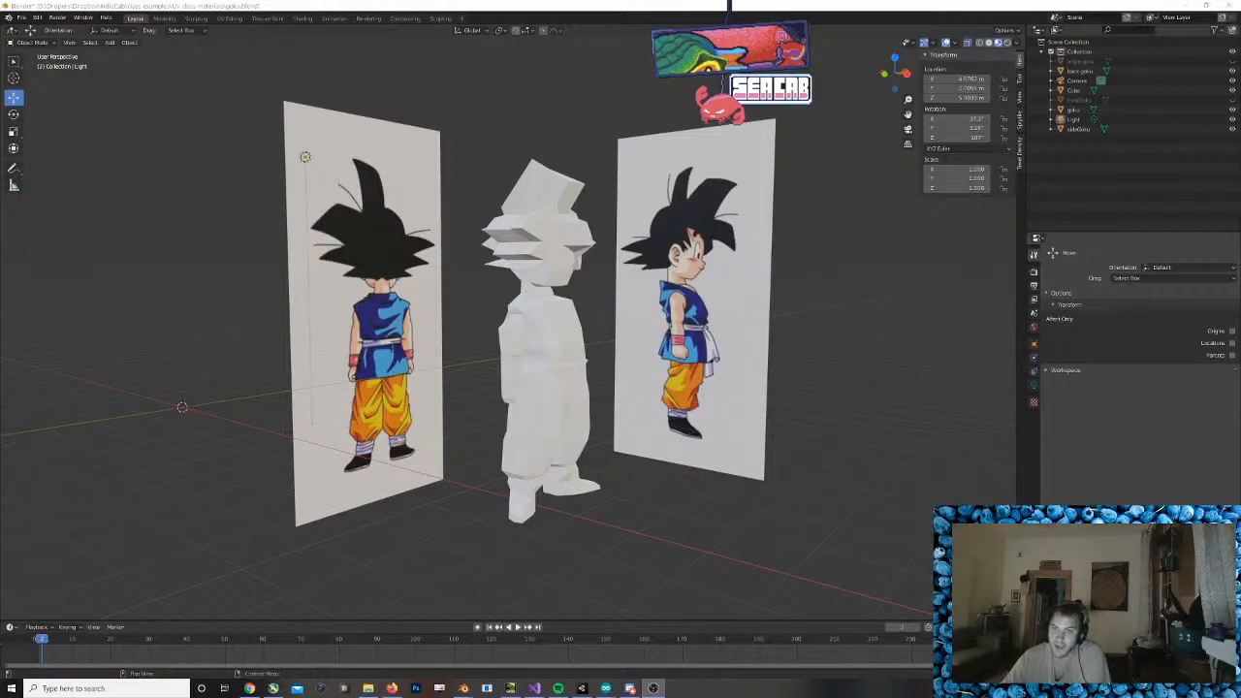
Select the hair mesh on the character's head and display its material properties
left_click(555, 212)
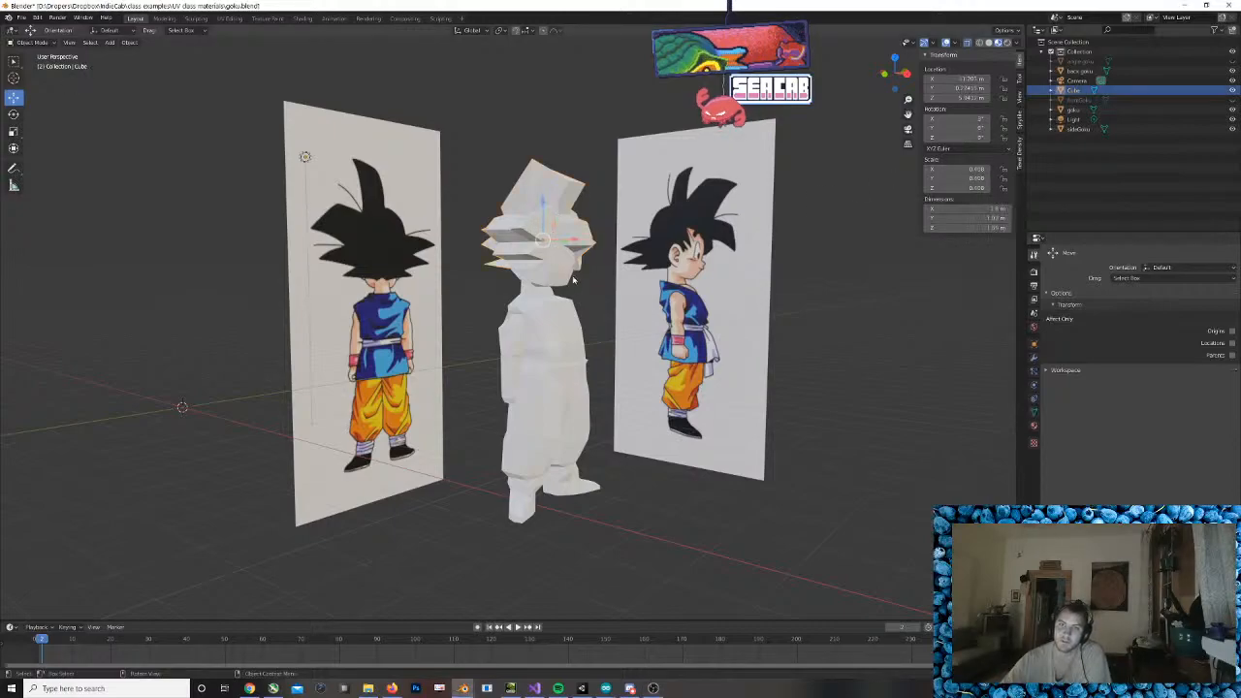
left_click(529, 152)
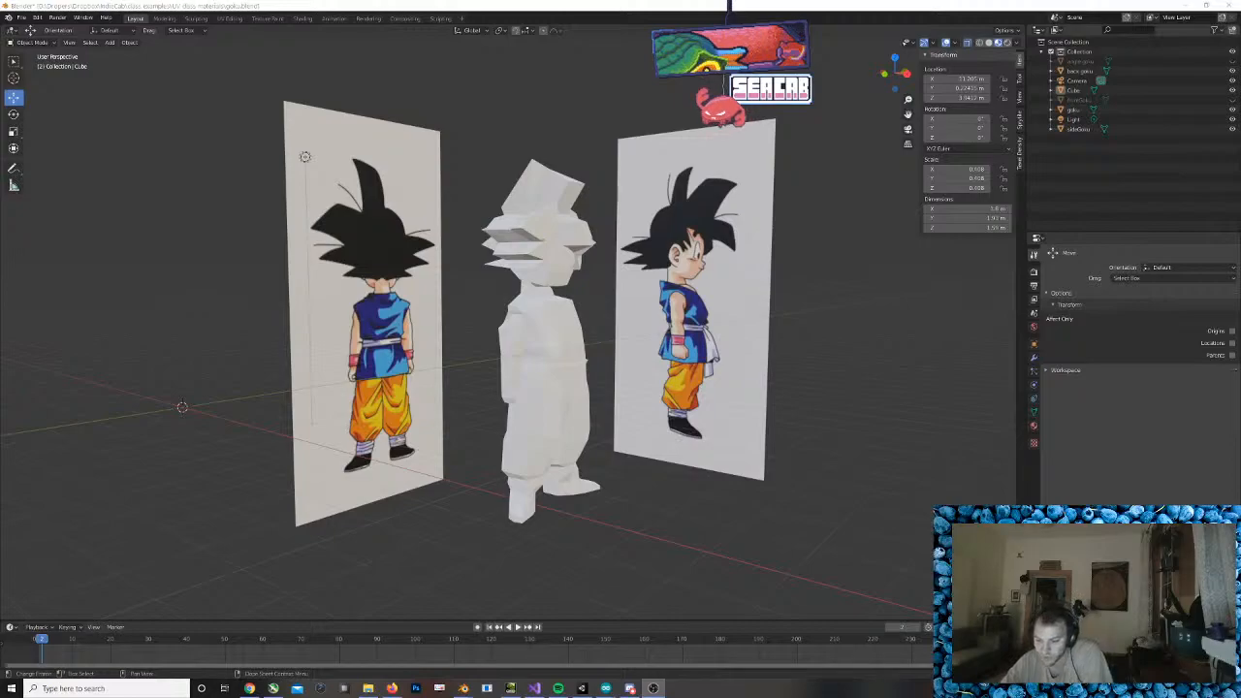
key("alt+Tab")
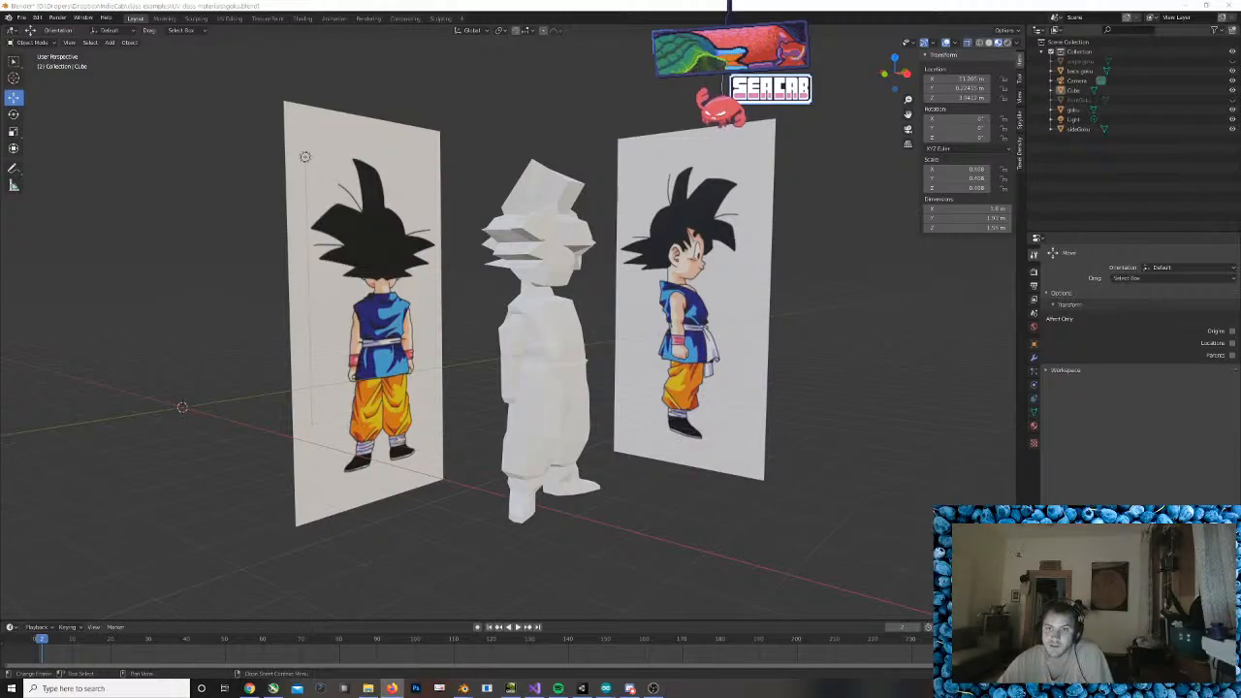
left_click(519, 210)
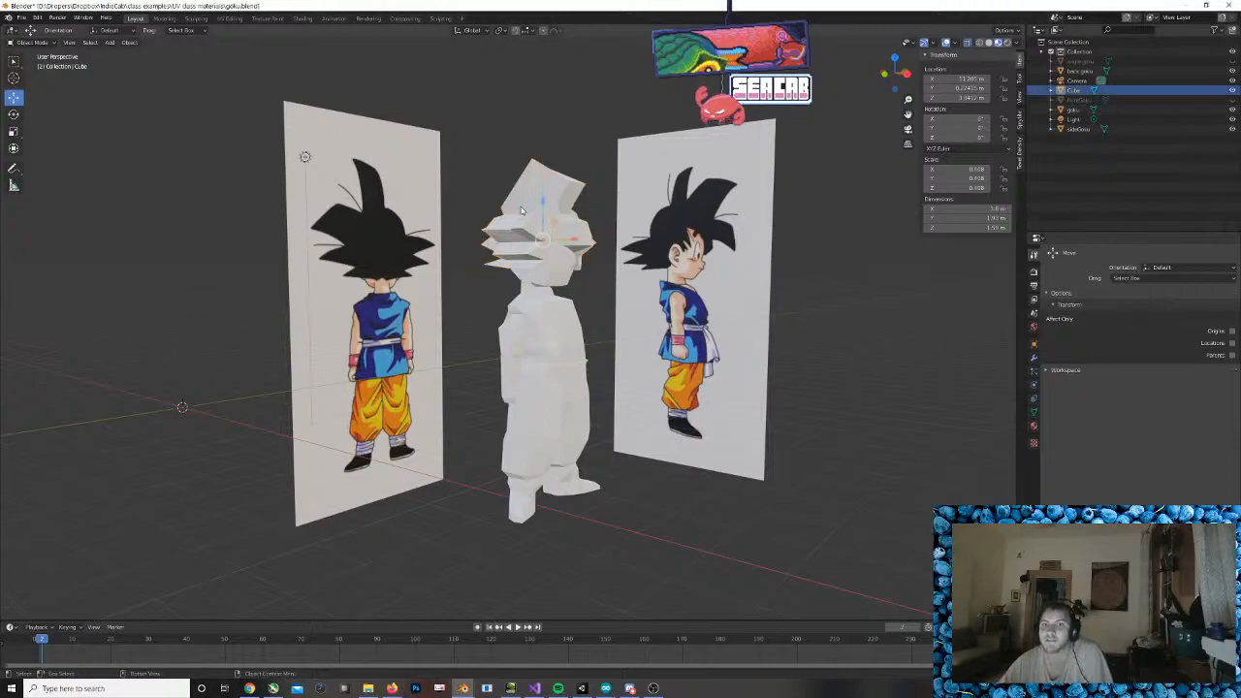
left_click(1035, 425)
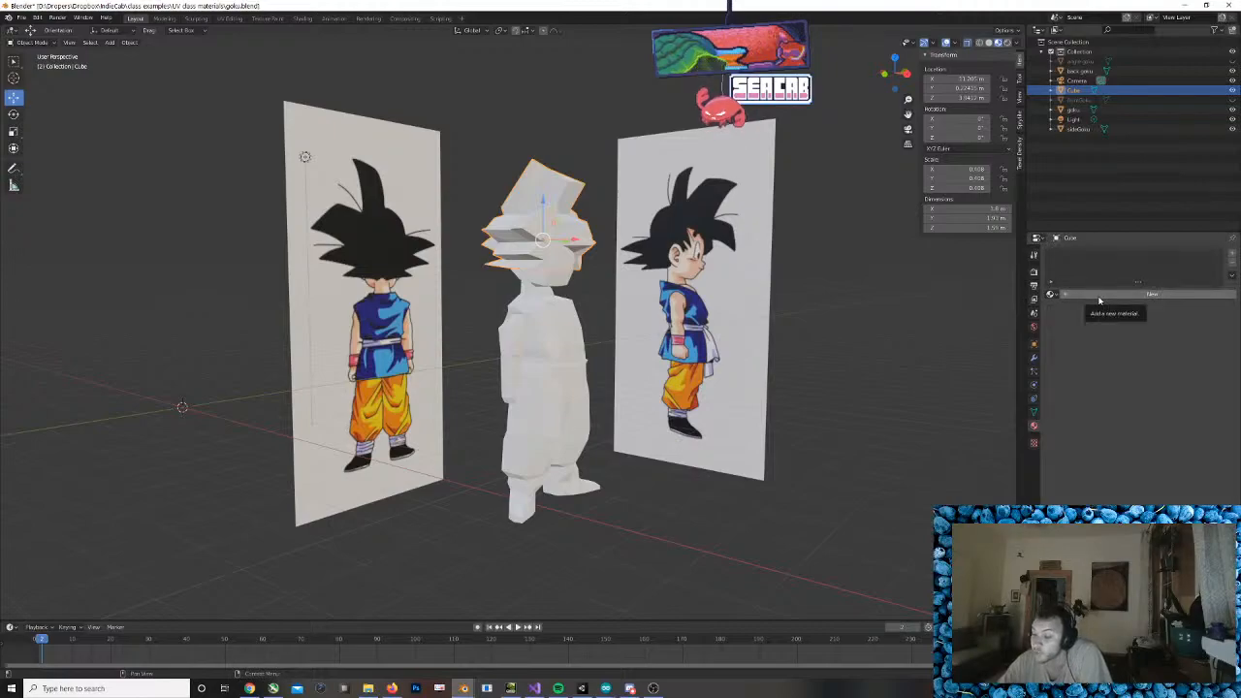
left_click(764, 363)
left_click(563, 223)
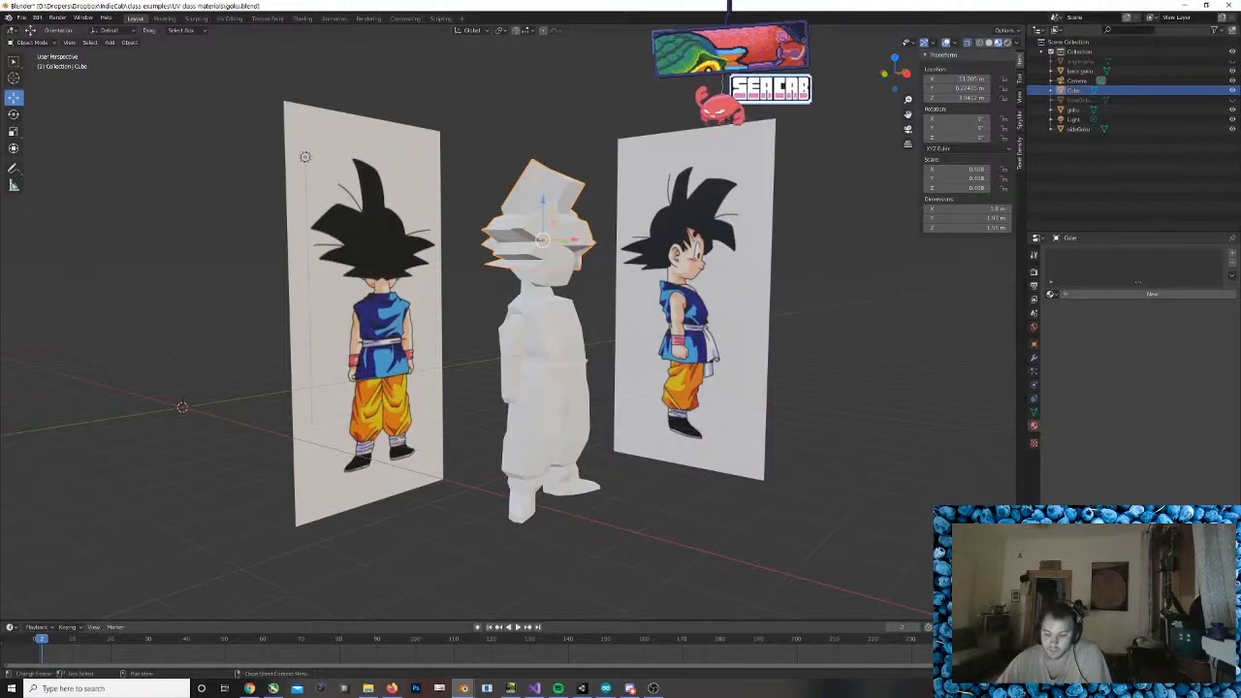
left_click(630, 689)
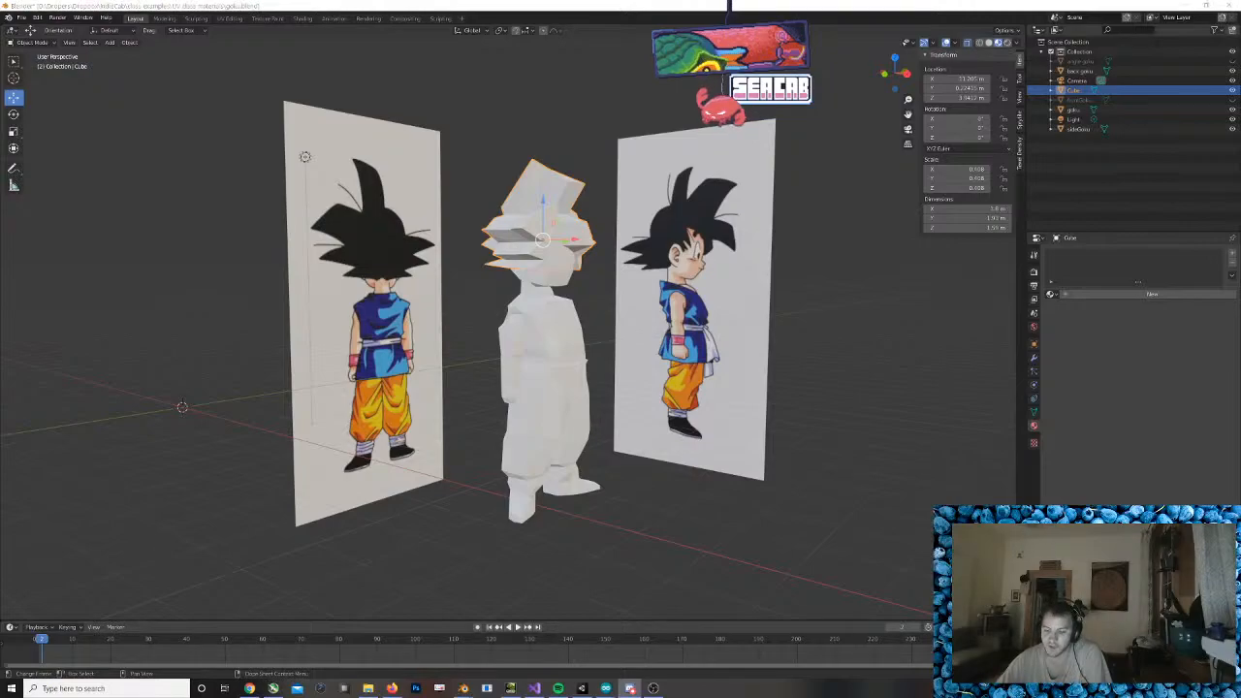
left_click(744, 298)
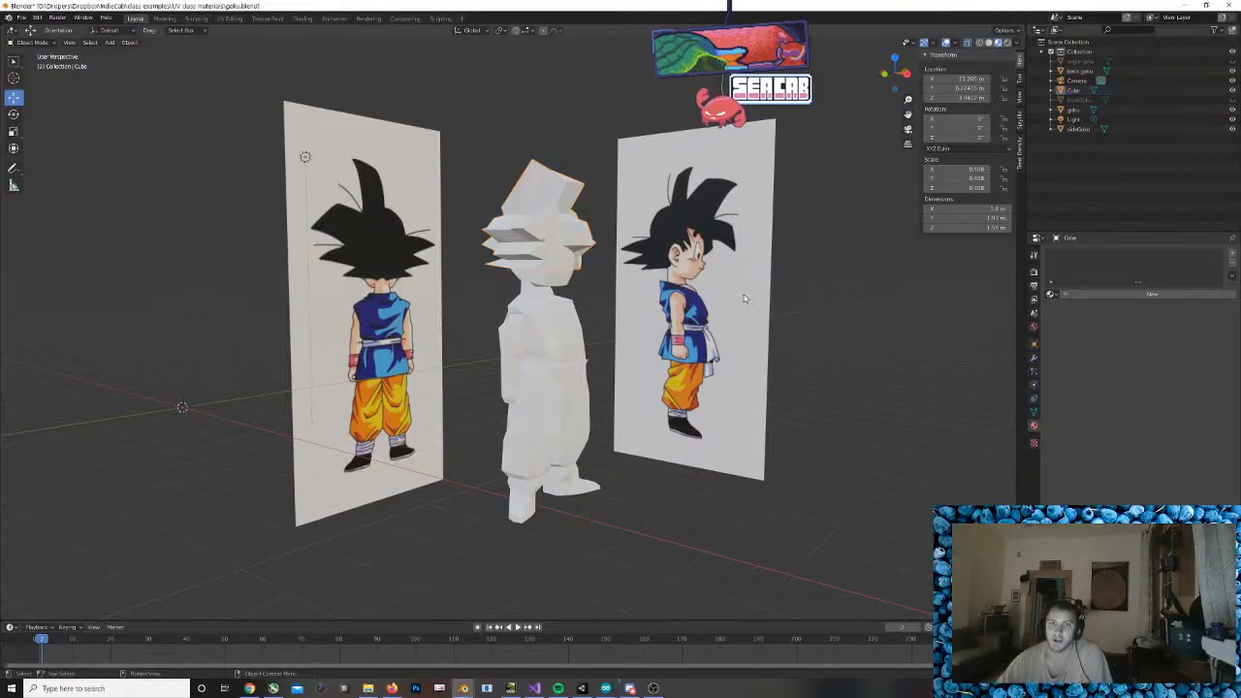
Examine the hair mesh against the reference images from several angles, including its wireframe in Edit Mode
left_click(566, 221)
middle_click_drag(566, 221, 821, 378)
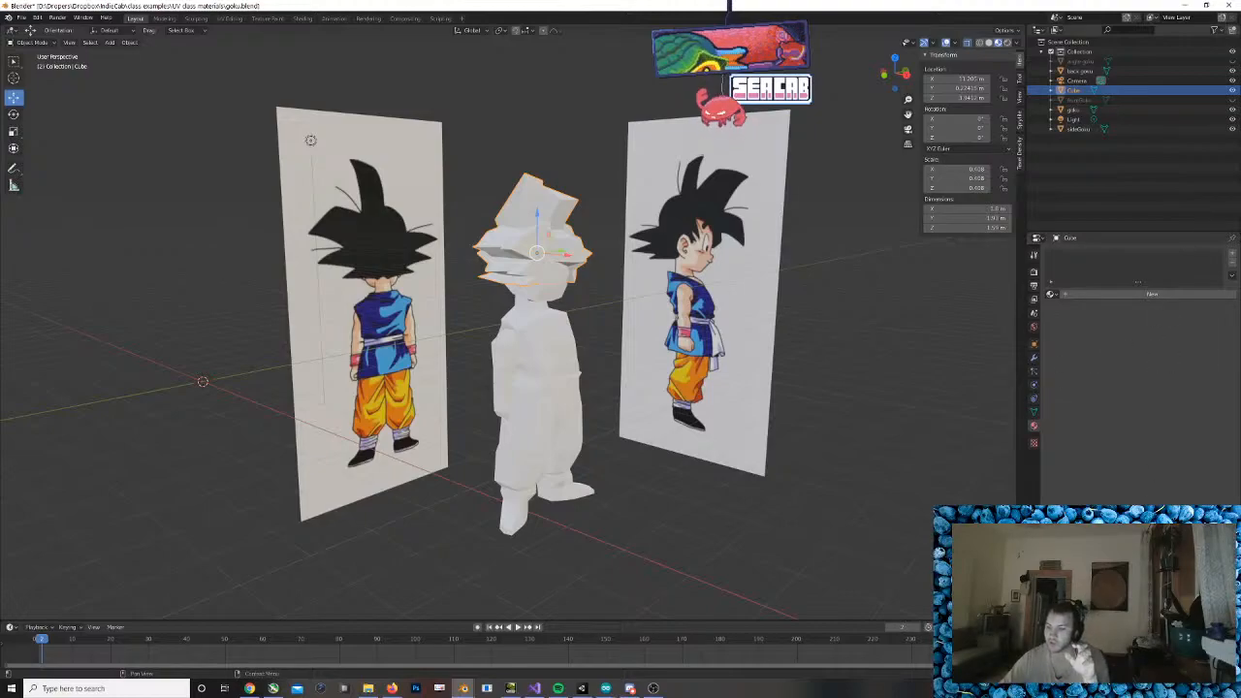
middle_click_drag(600, 368, 884, 349)
key("Tab")
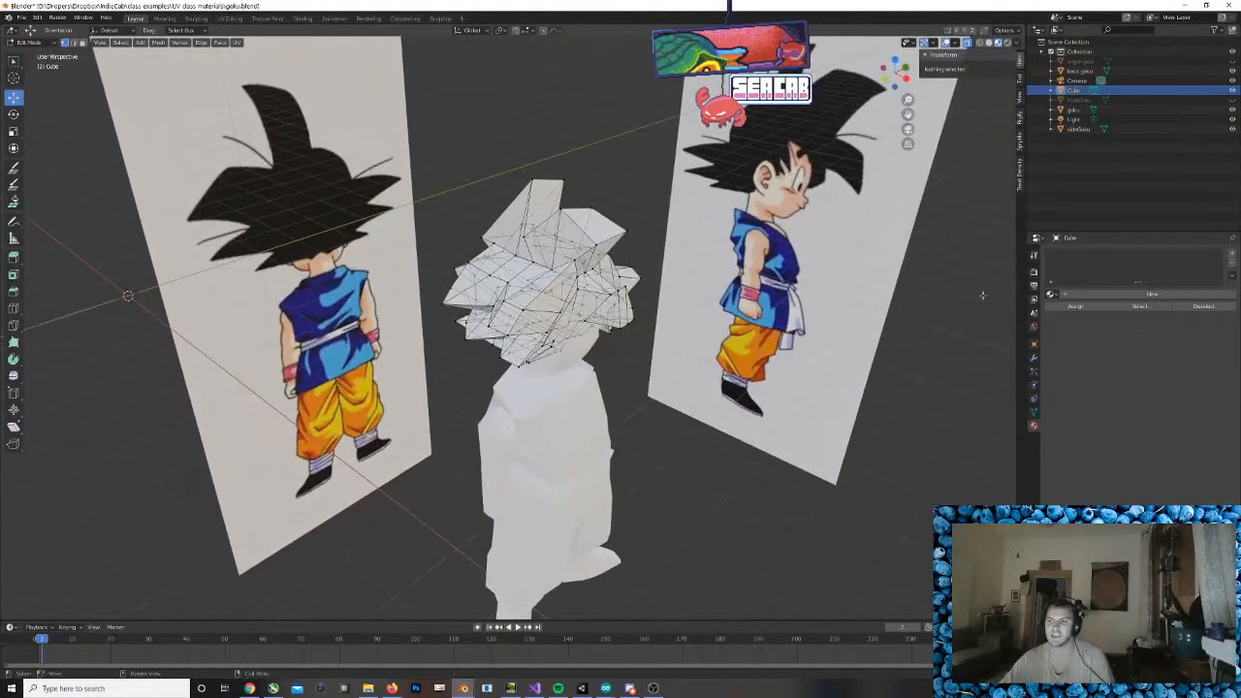
middle_click_drag(964, 340, 858, 289)
key("Tab")
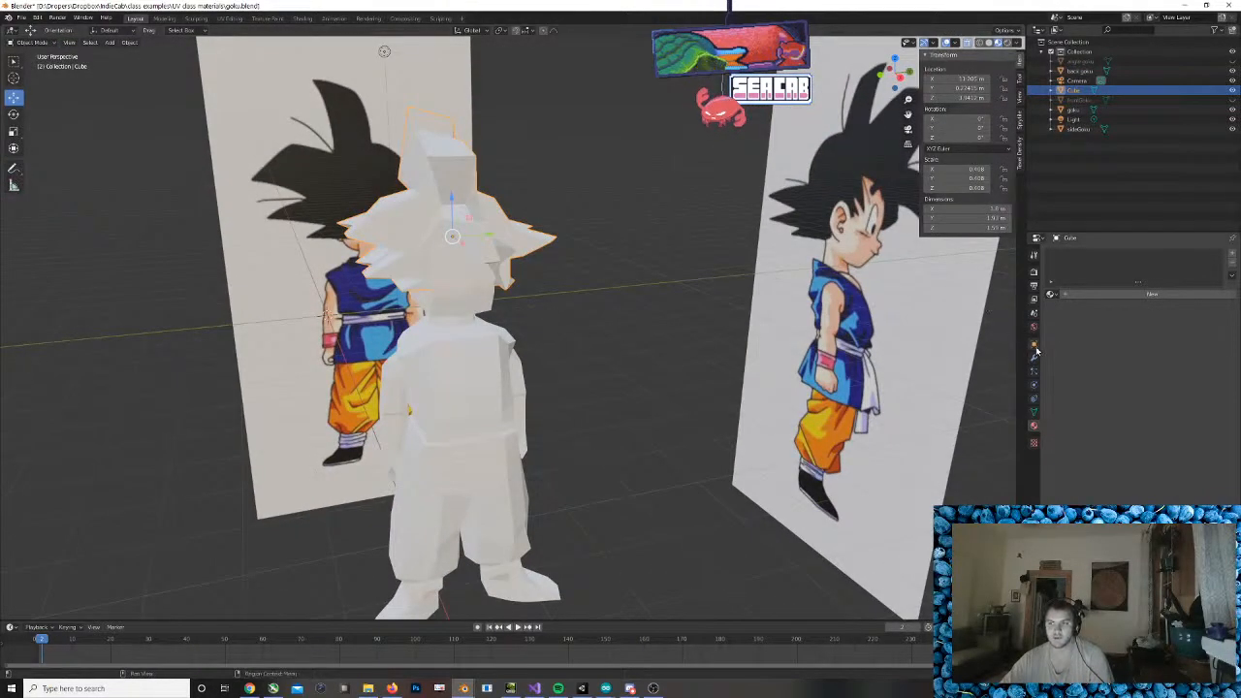
left_click(1035, 399)
left_click(1034, 426)
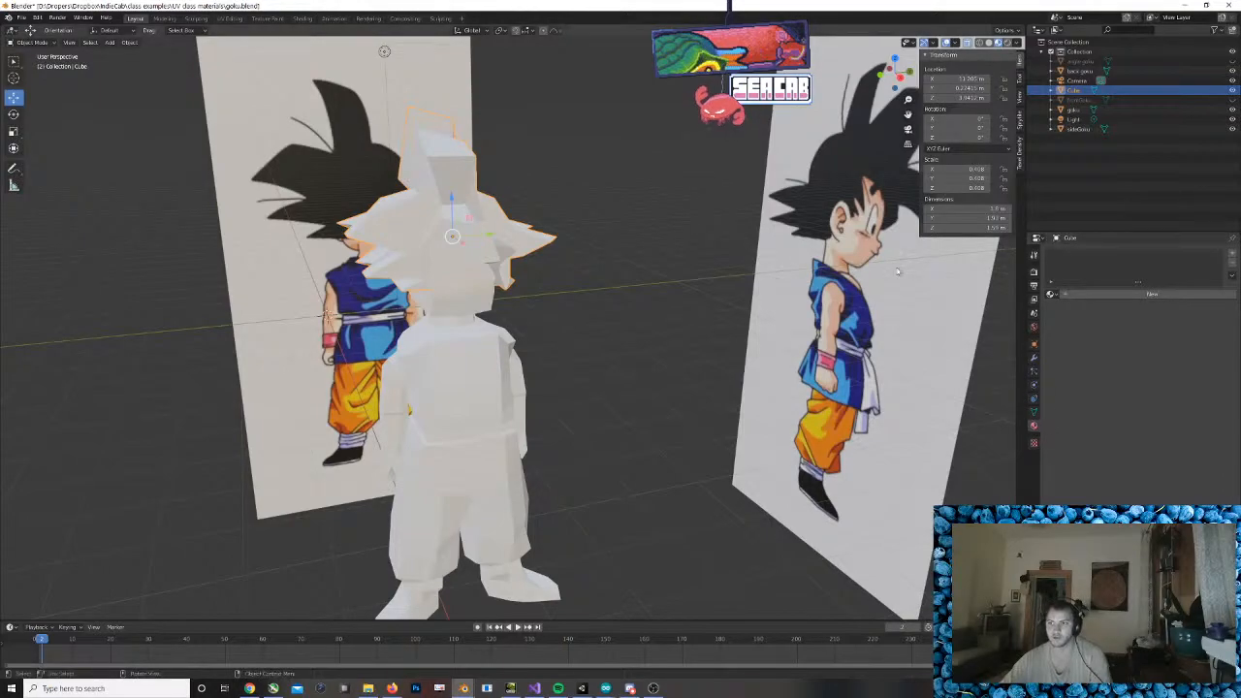
middle_click_drag(423, 301, 778, 323)
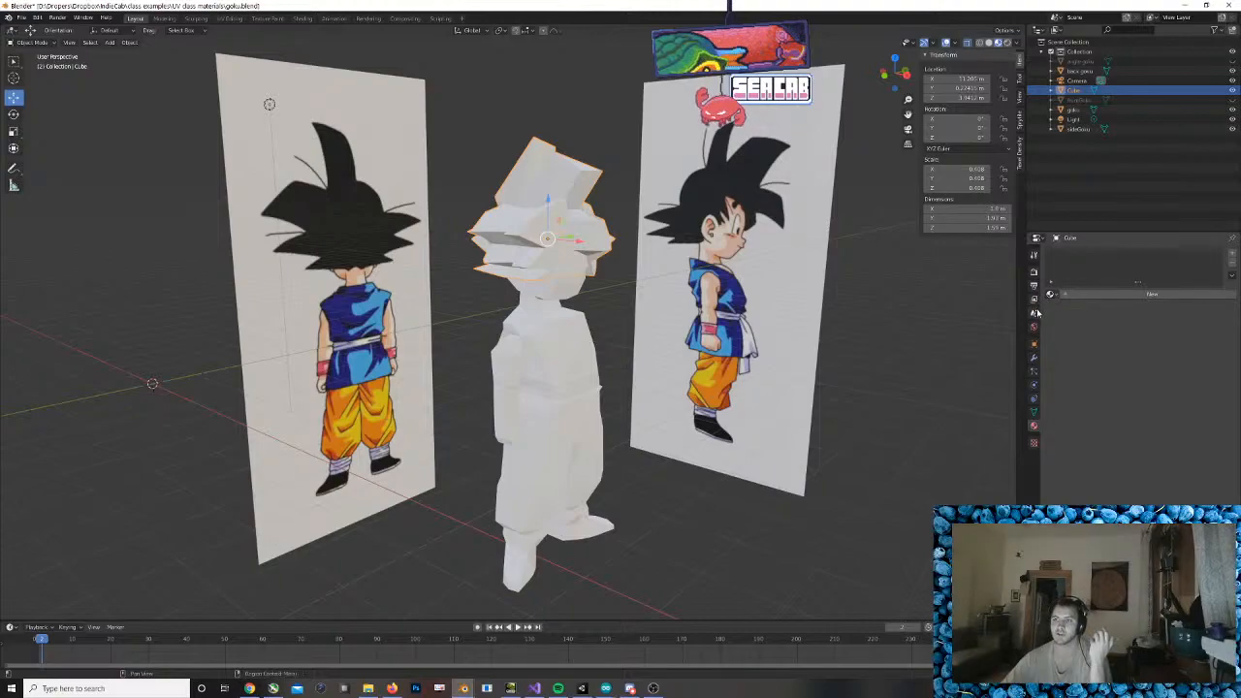
Add a new material to the character's hair mesh
left_click(517, 168)
left_click(516, 187)
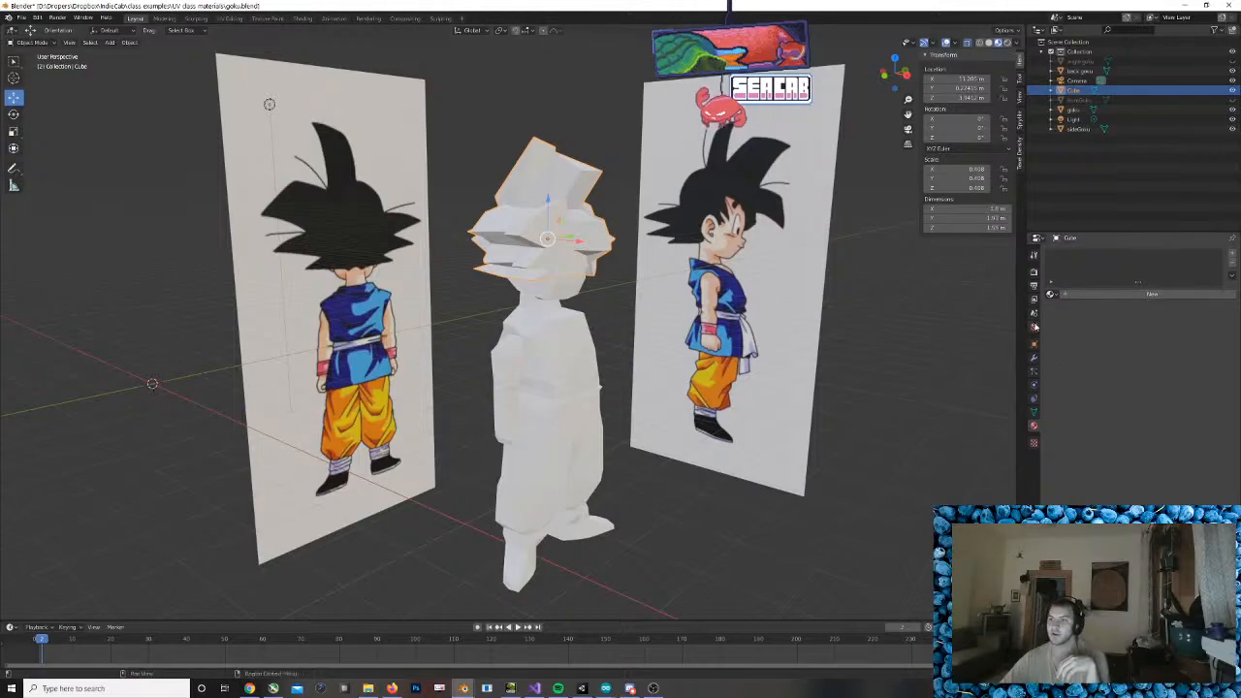
left_click(1034, 254)
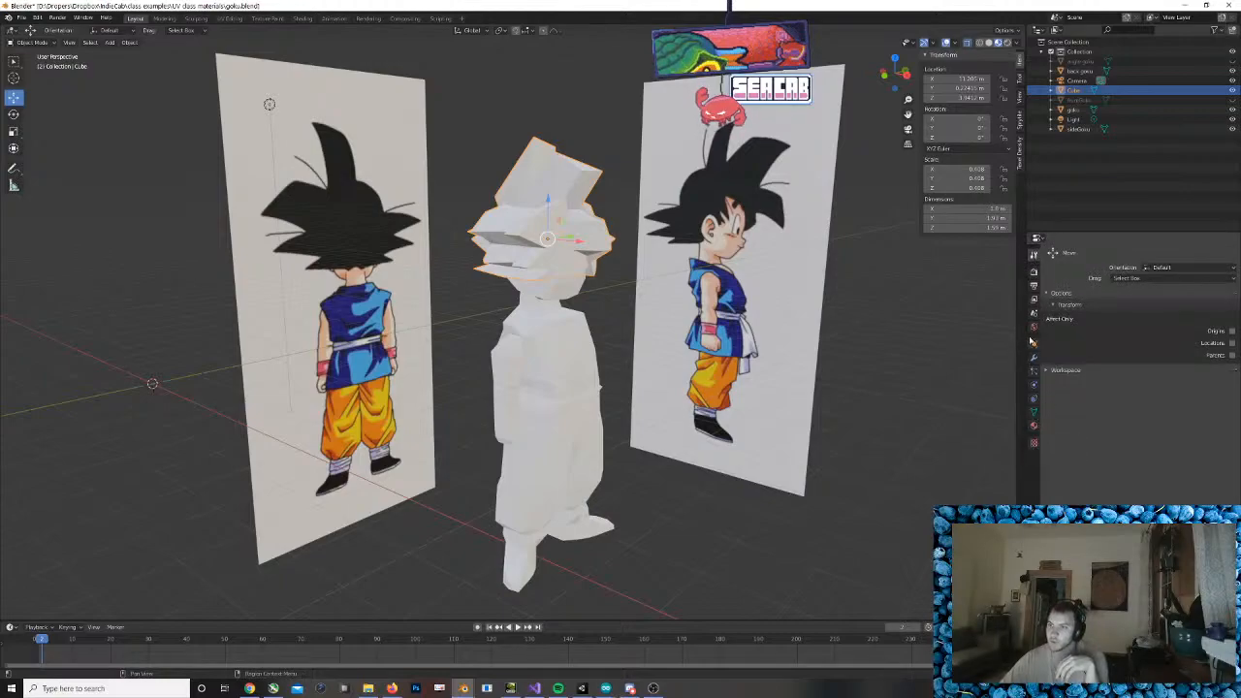
left_click(1033, 427)
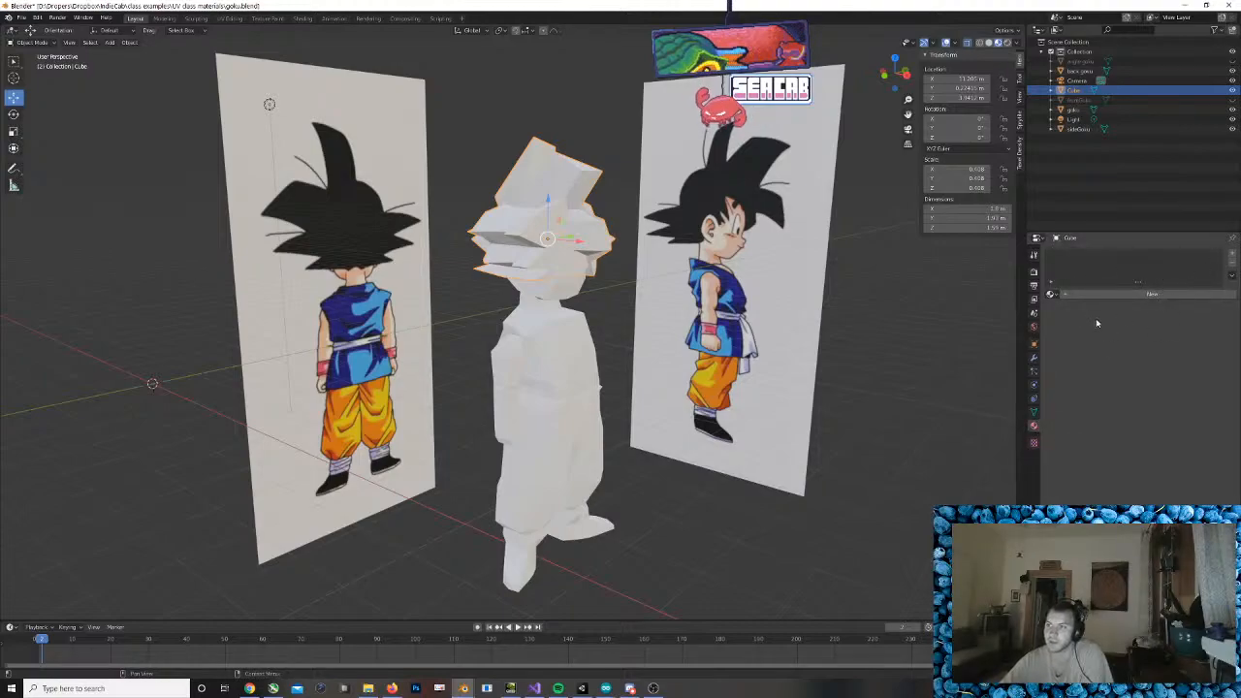
left_click(1085, 293)
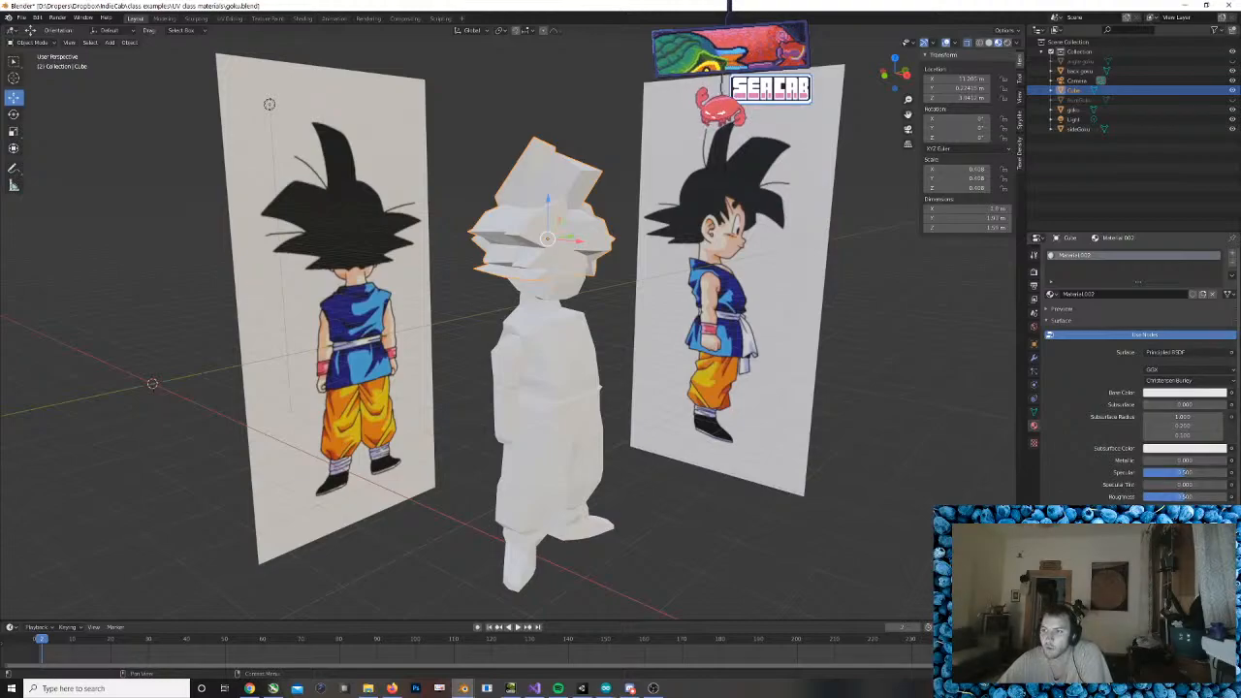
Set the hair material's surface shader to Hair BSDF and its color to black
left_click(1197, 353)
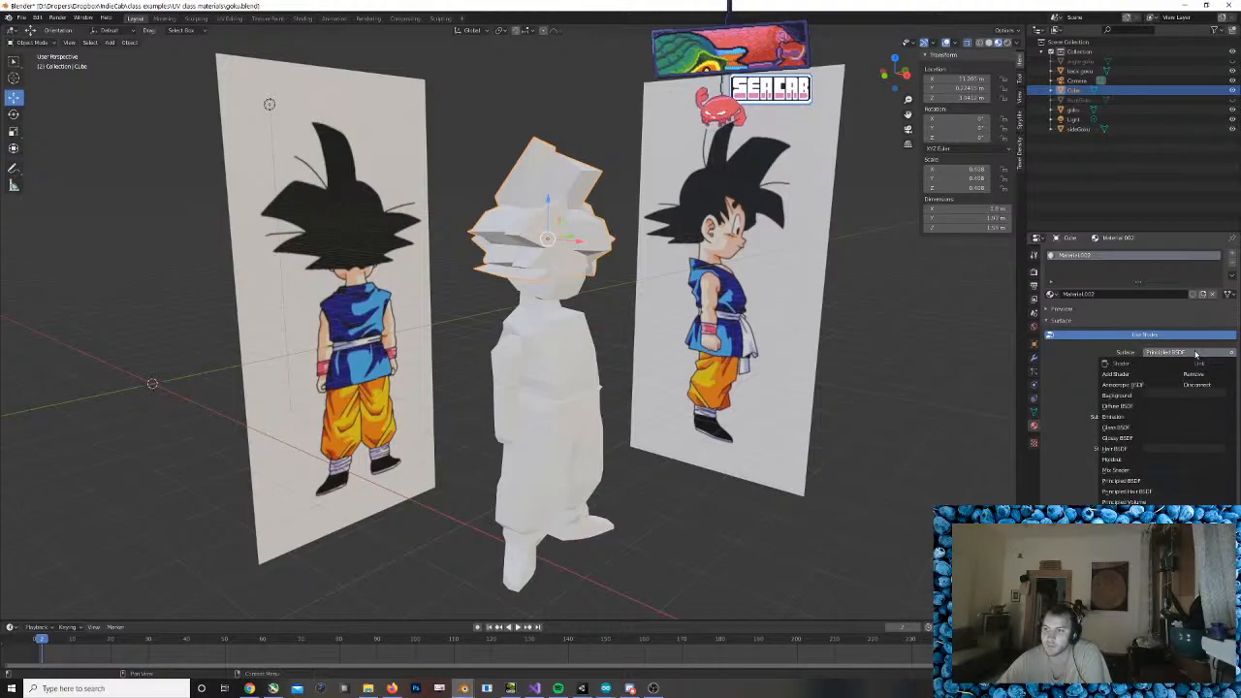
left_click(1115, 448)
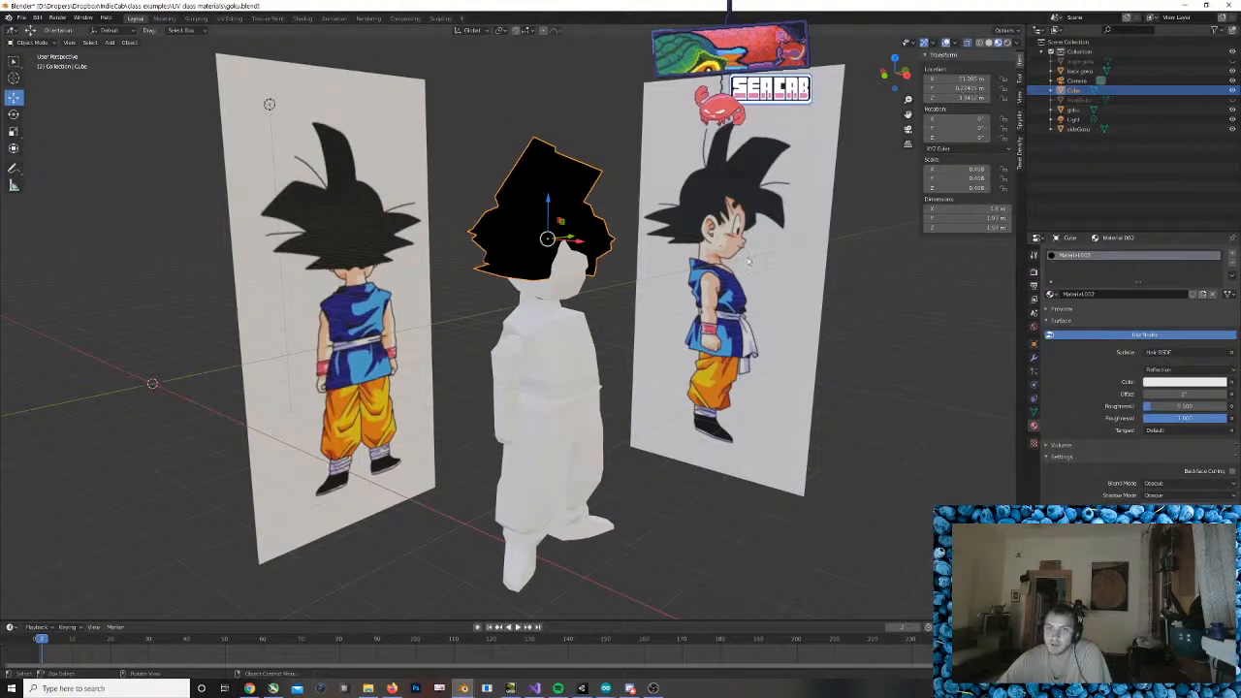
left_click(1209, 384)
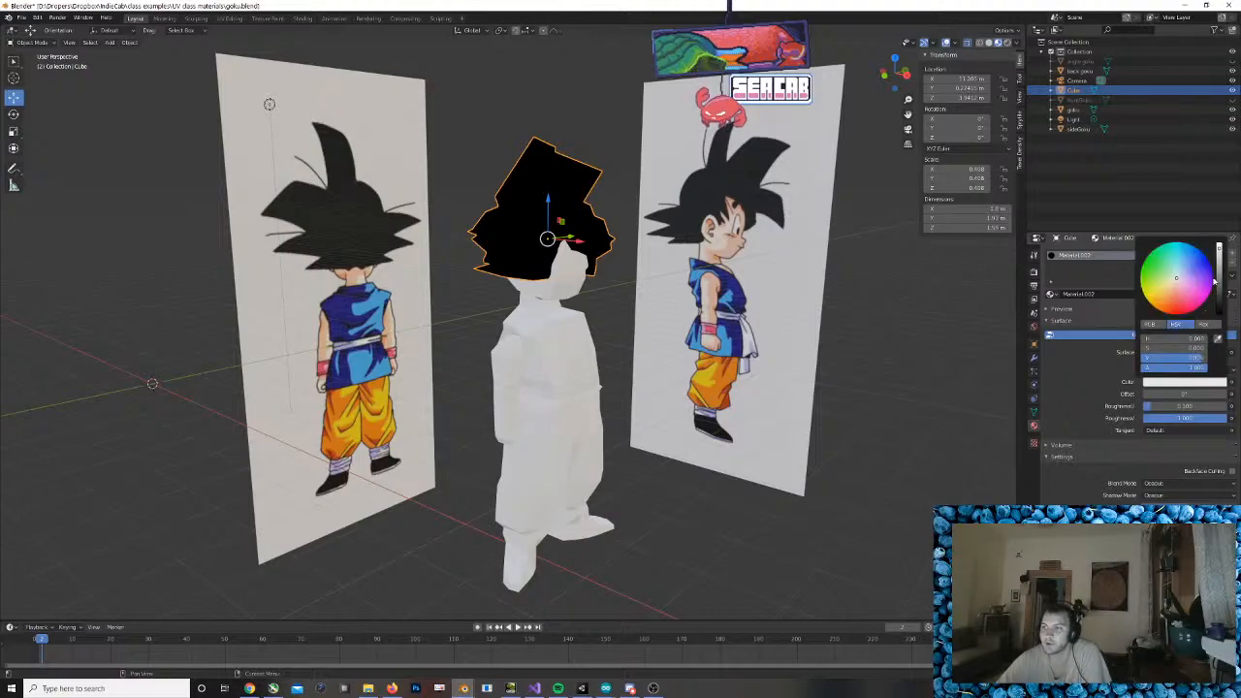
left_click_drag(1175, 279, 1220, 312)
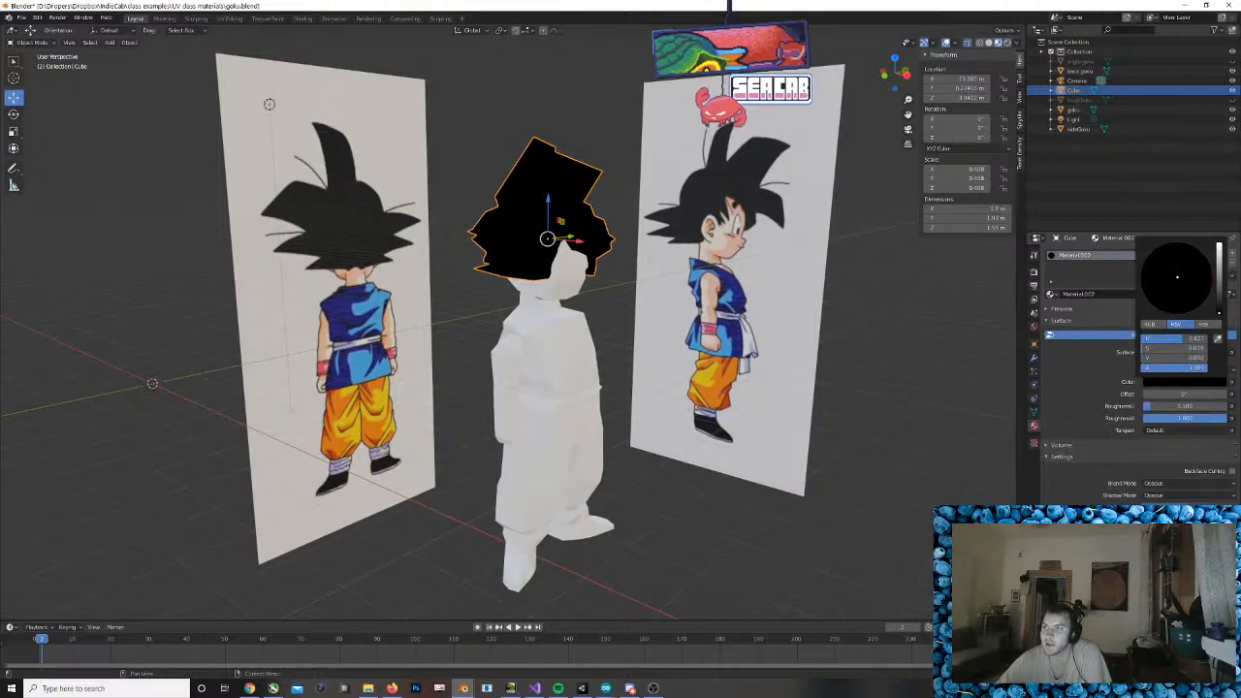
left_click(891, 347)
mouse_move(997, 362)
middle_mouse_down()
mouse_move(859, 347)
mouse_move(979, 362)
mouse_move(962, 376)
middle_mouse_up()
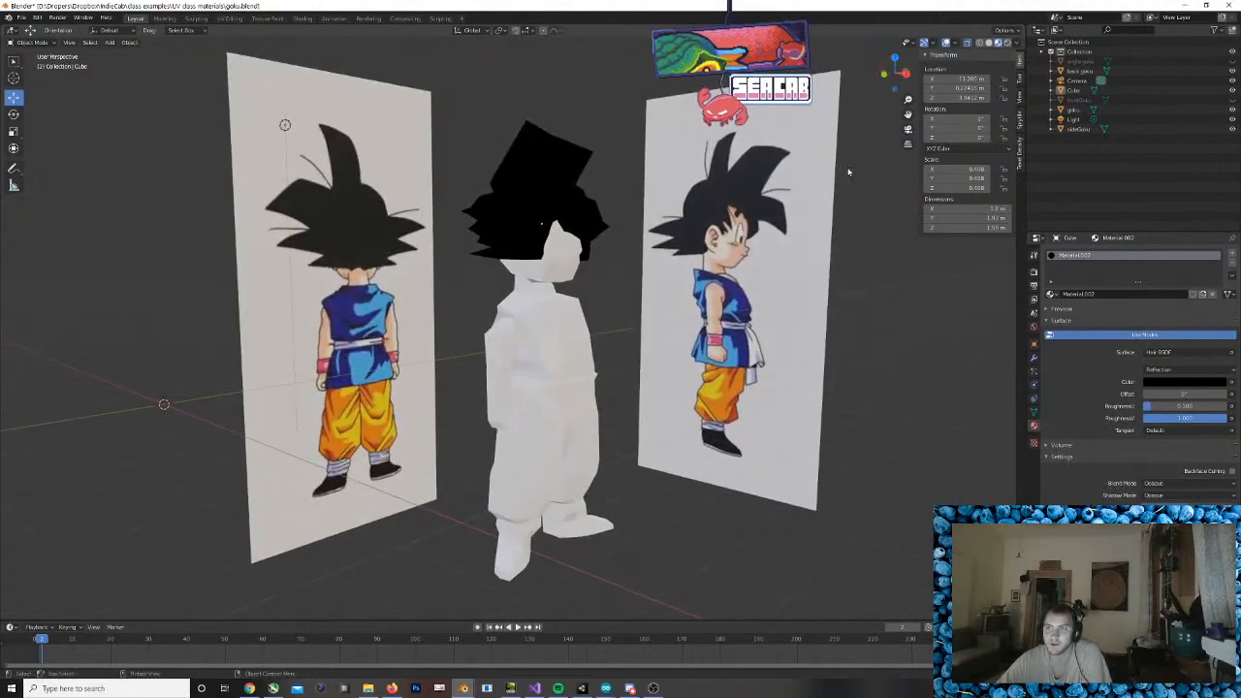
Try Toon BSDF as the hair material's surface shader and switch it back to Hair BSDF
left_click(1006, 44)
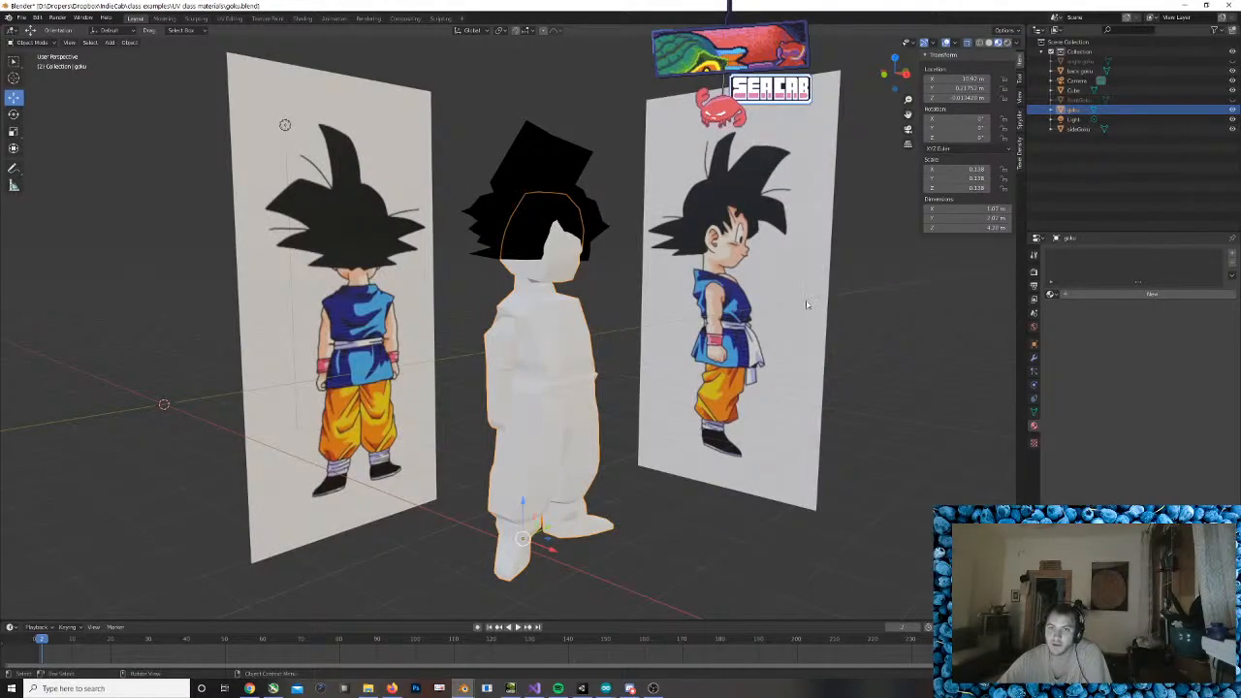
left_click(547, 169)
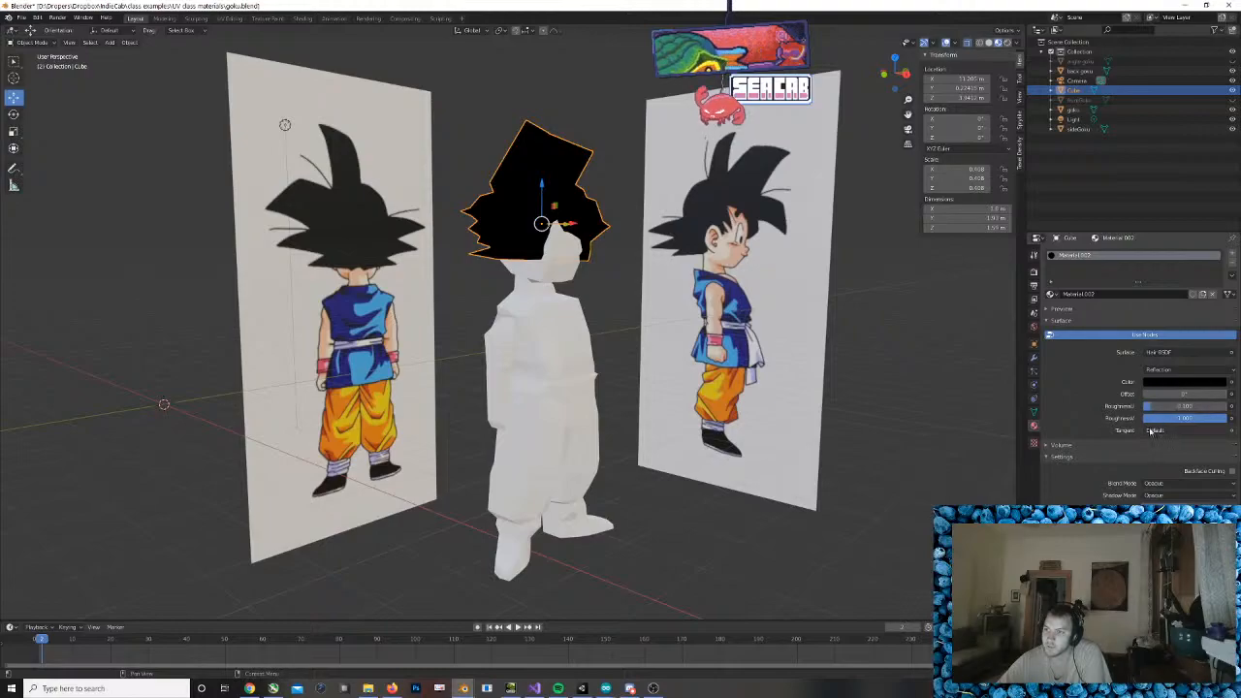
left_click(1176, 353)
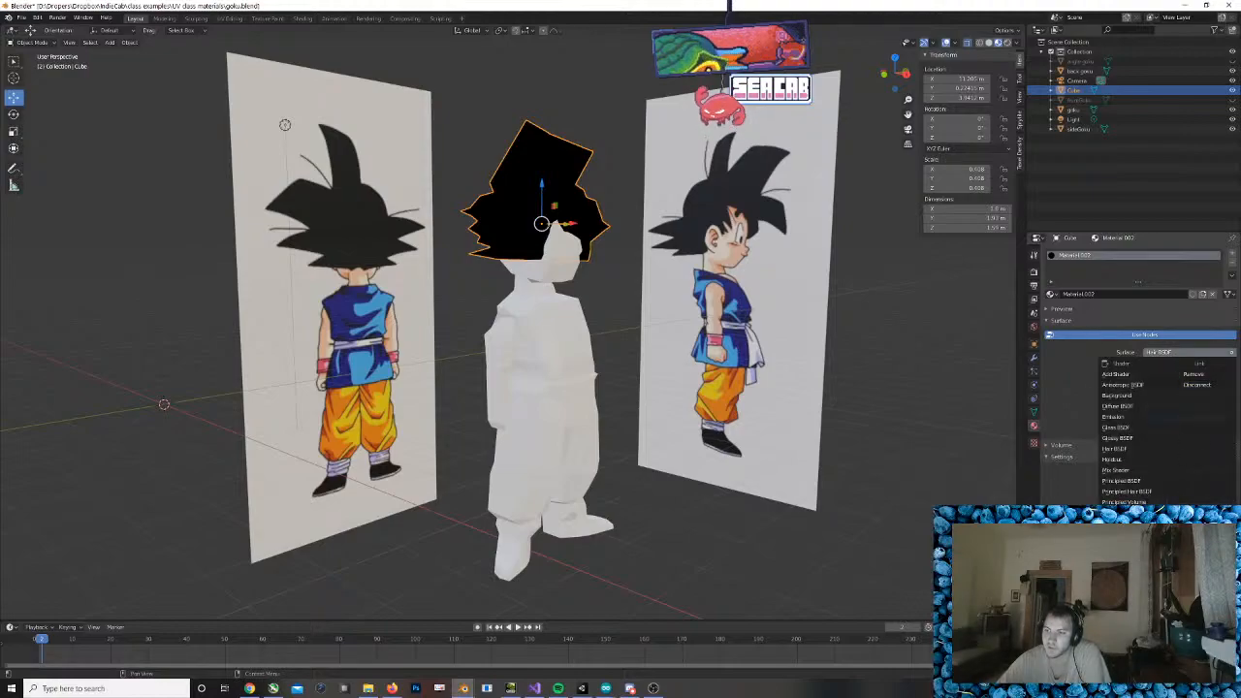
left_click(1126, 545)
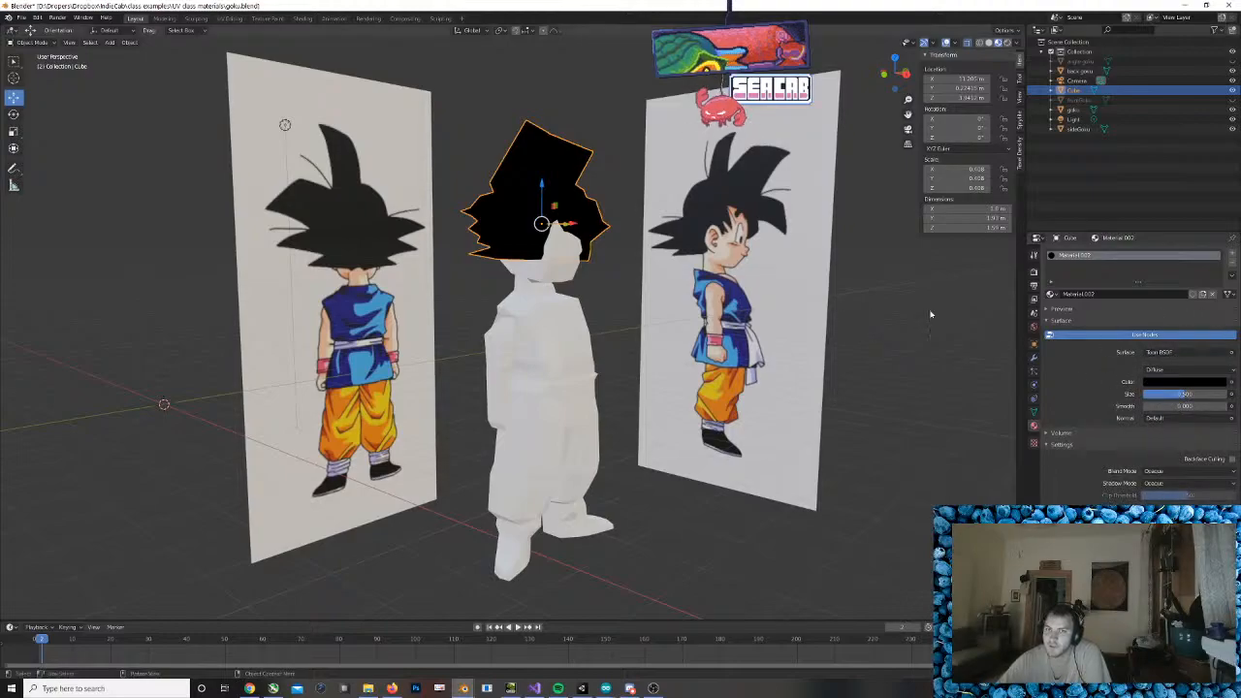
left_click(1186, 352)
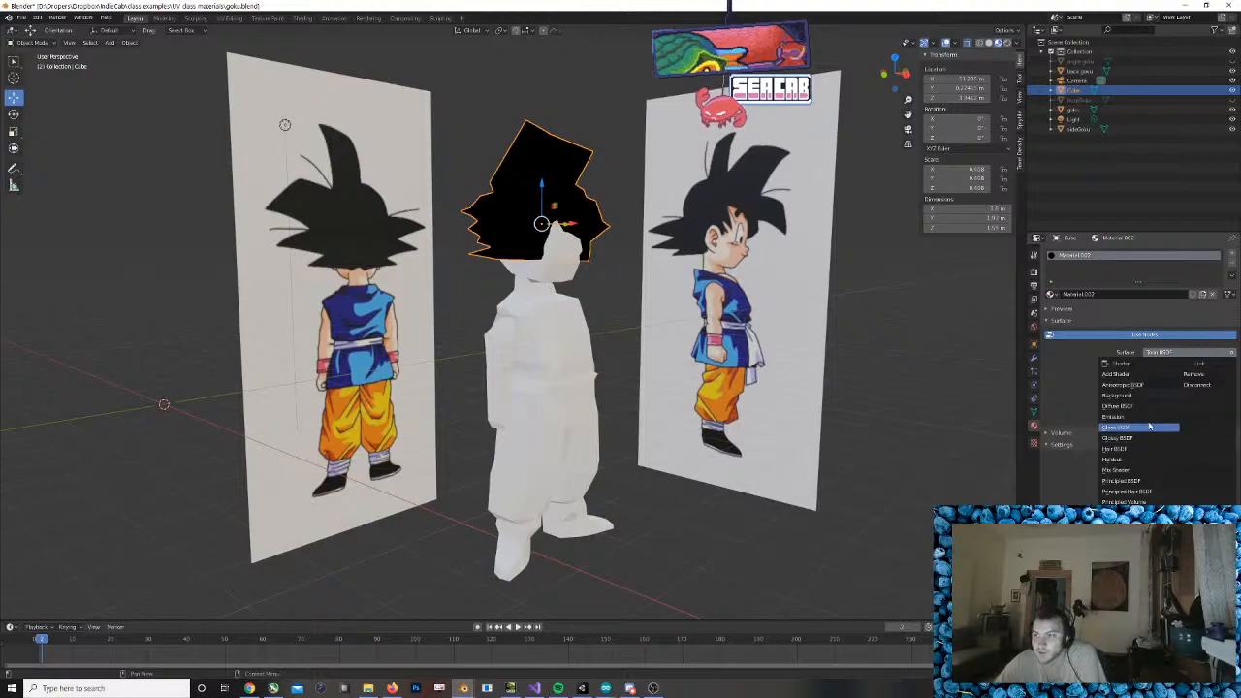
left_click(1119, 449)
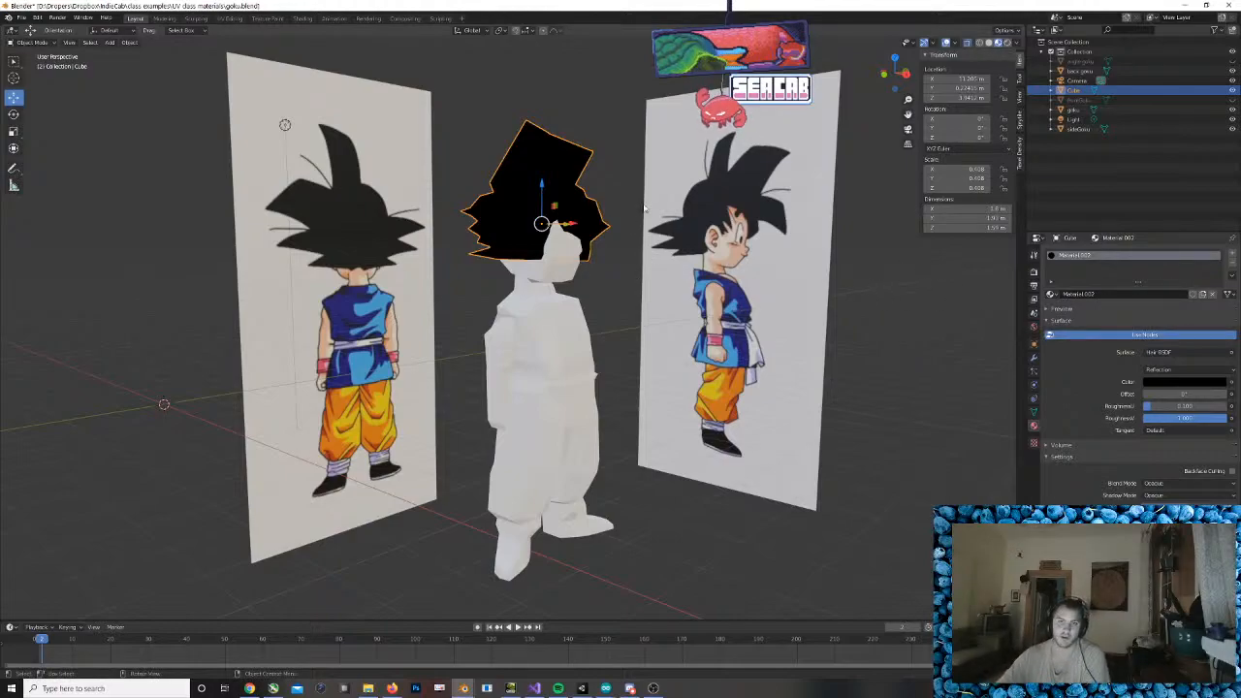
left_click(619, 422)
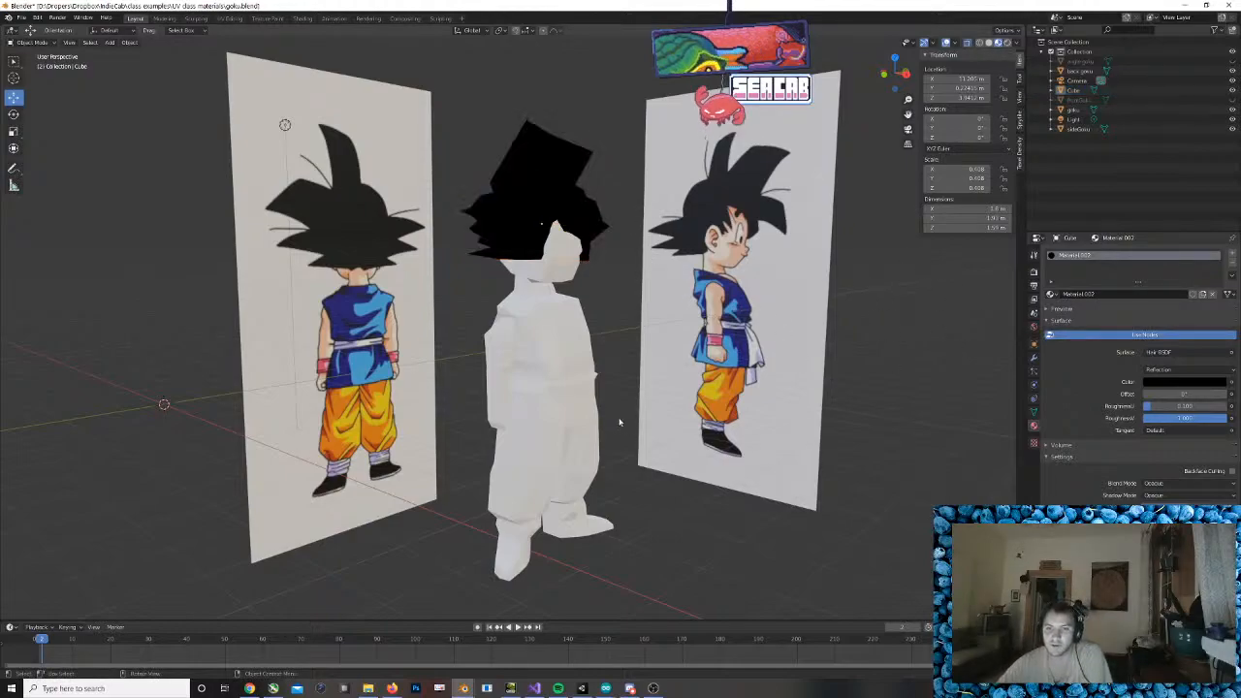
left_click(542, 201)
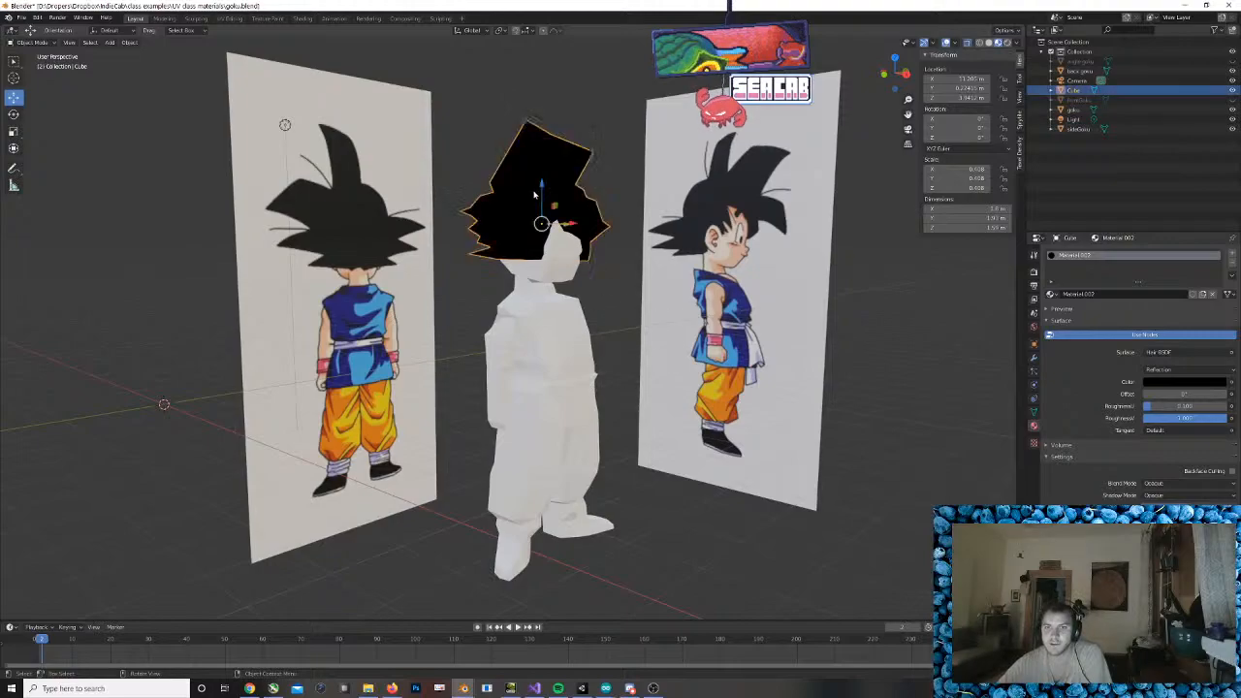
Open the goku body mesh in Edit Mode and show it in the right orthographic view
middle_click_drag(542, 200, 535, 353)
left_click(535, 353)
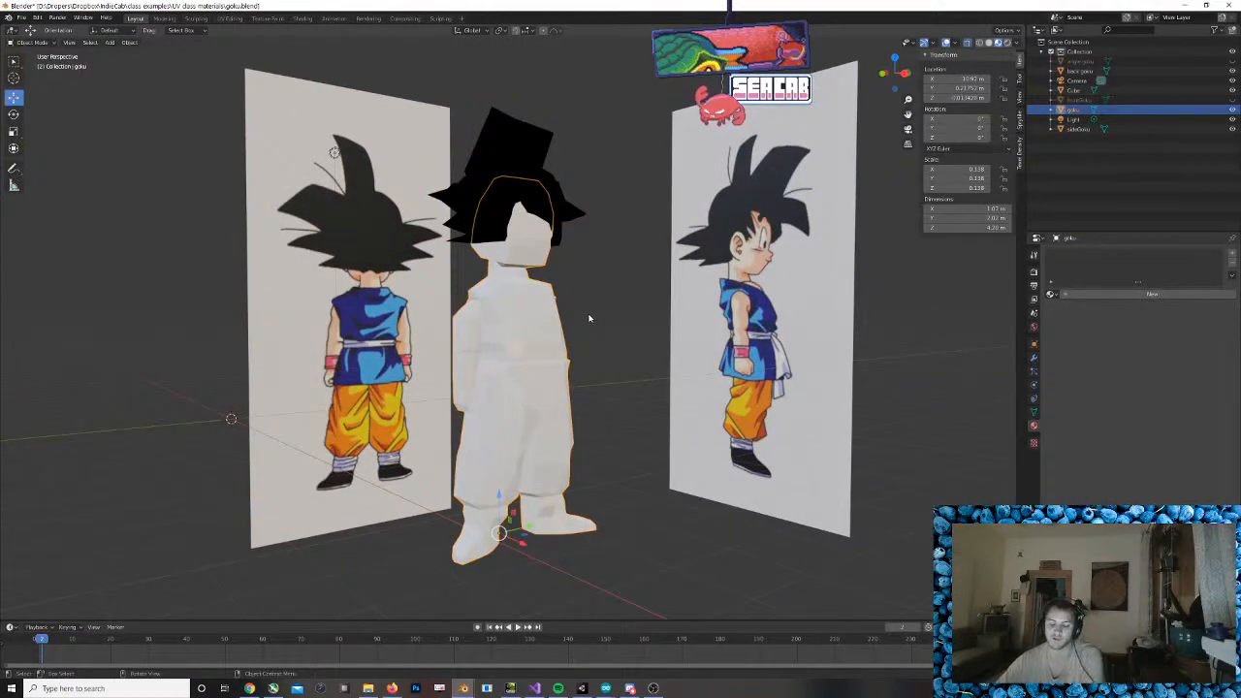
key("Tab")
key("Tab")
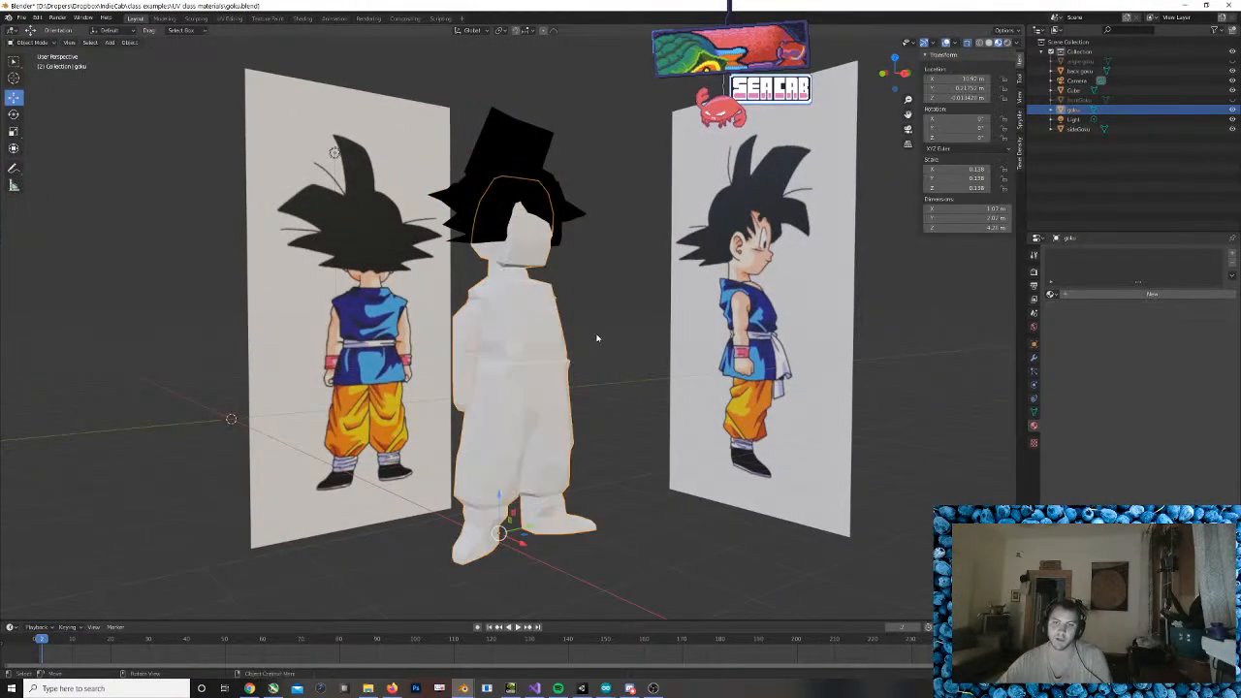
key("Tab")
middle_click_drag(585, 329, 599, 364)
key("KP_3")
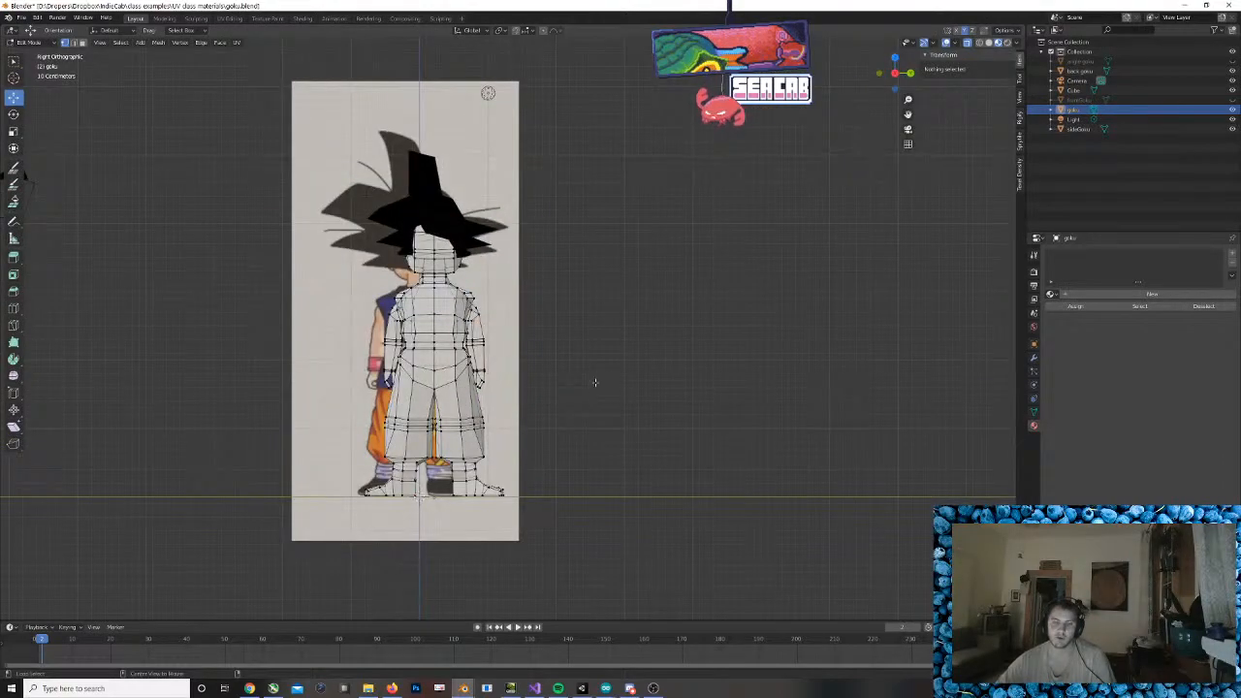
scroll(448, 381, "down", 2)
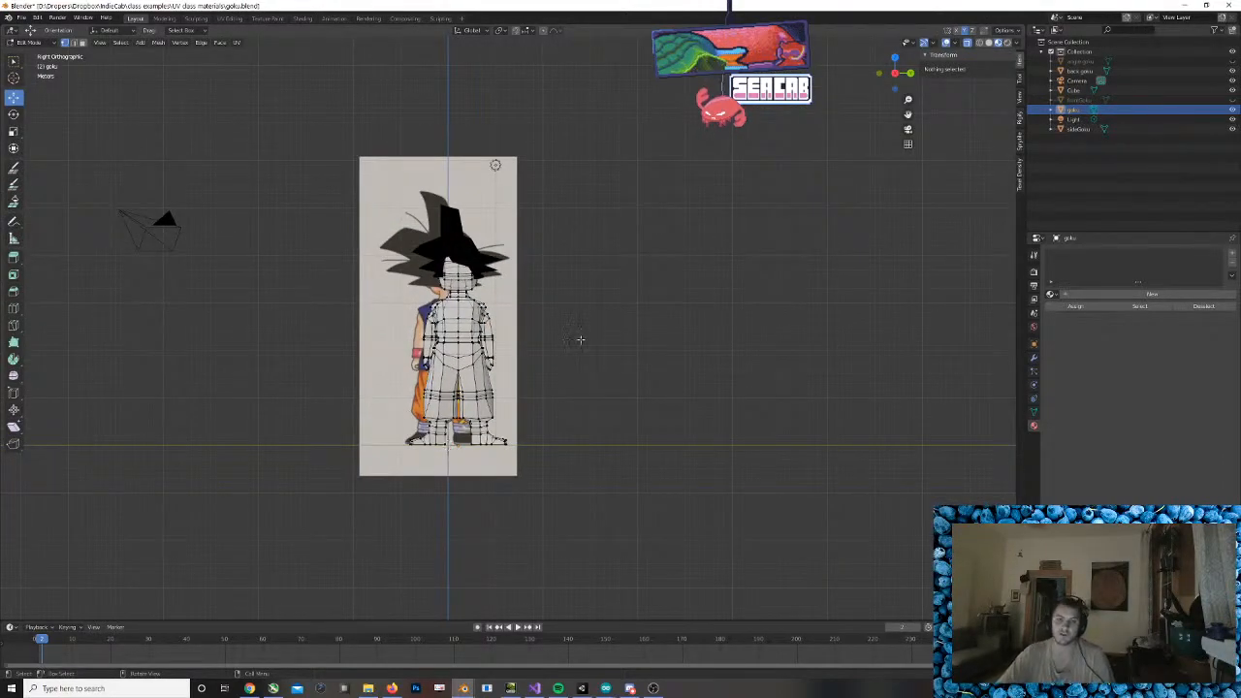
middle_click_drag(580, 339, 710, 321, "shift")
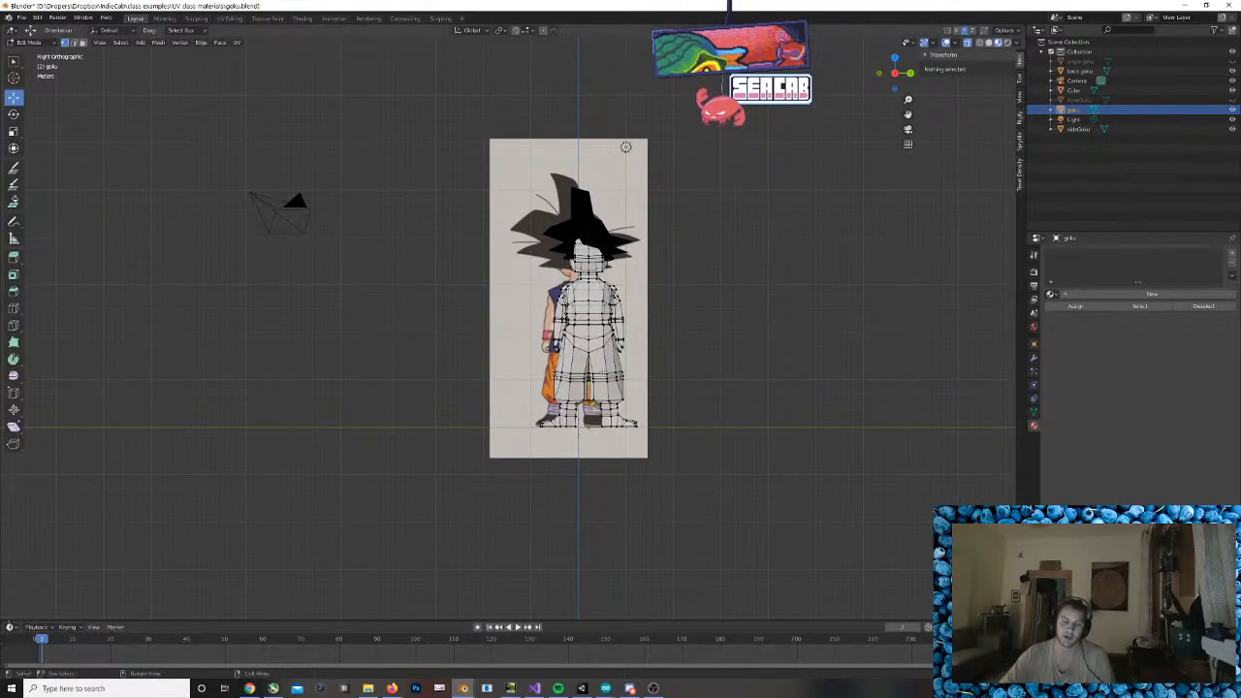
Split the 3D viewport side by side, with the new view narrower than the original one
scroll(520, 327, "up", 3)
middle_click_drag(799, 413, 697, 415, "shift")
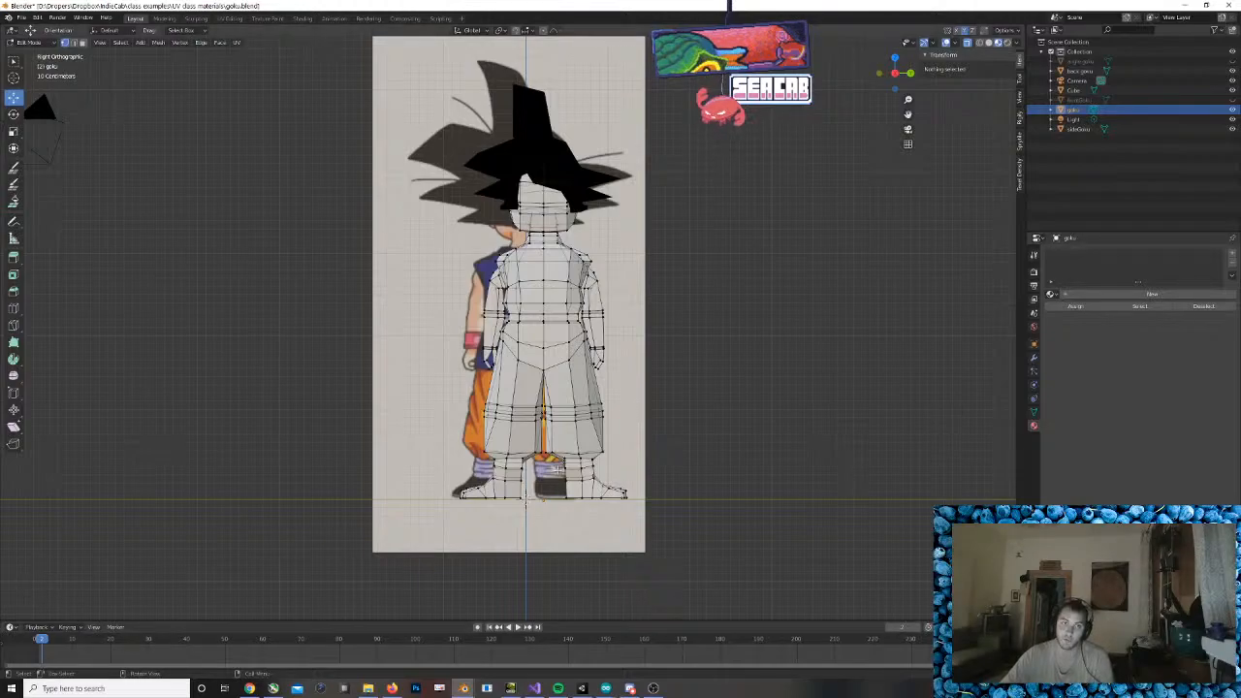
middle_click_drag(372, 397, 298, 456)
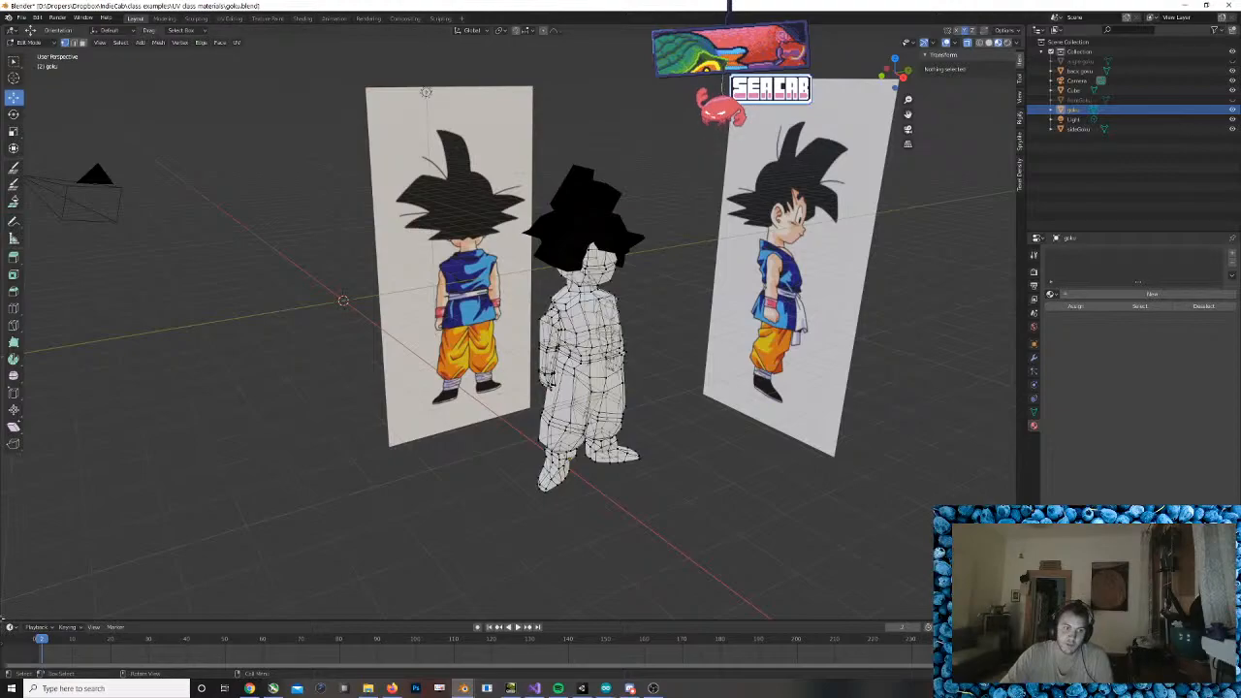
left_click_drag(10, 619, 361, 607)
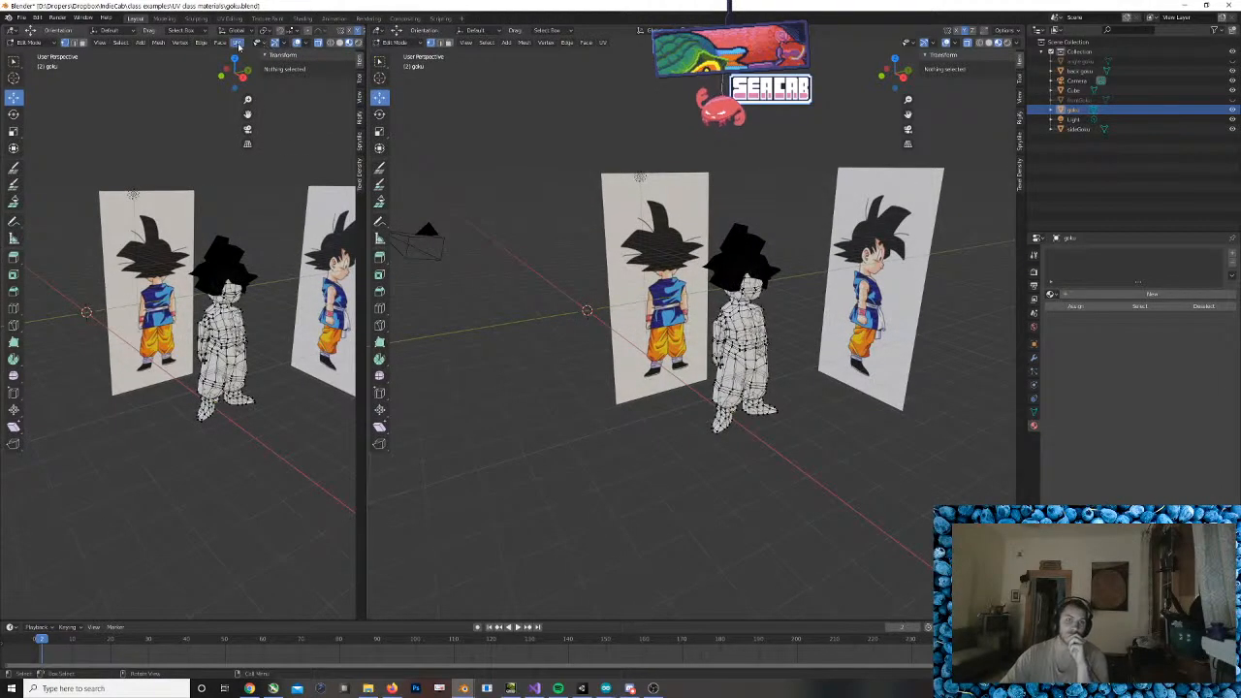
Hide the toolbar, sidebar, tool settings and Adjust Last Operation panel in the narrower viewport
left_click(102, 44)
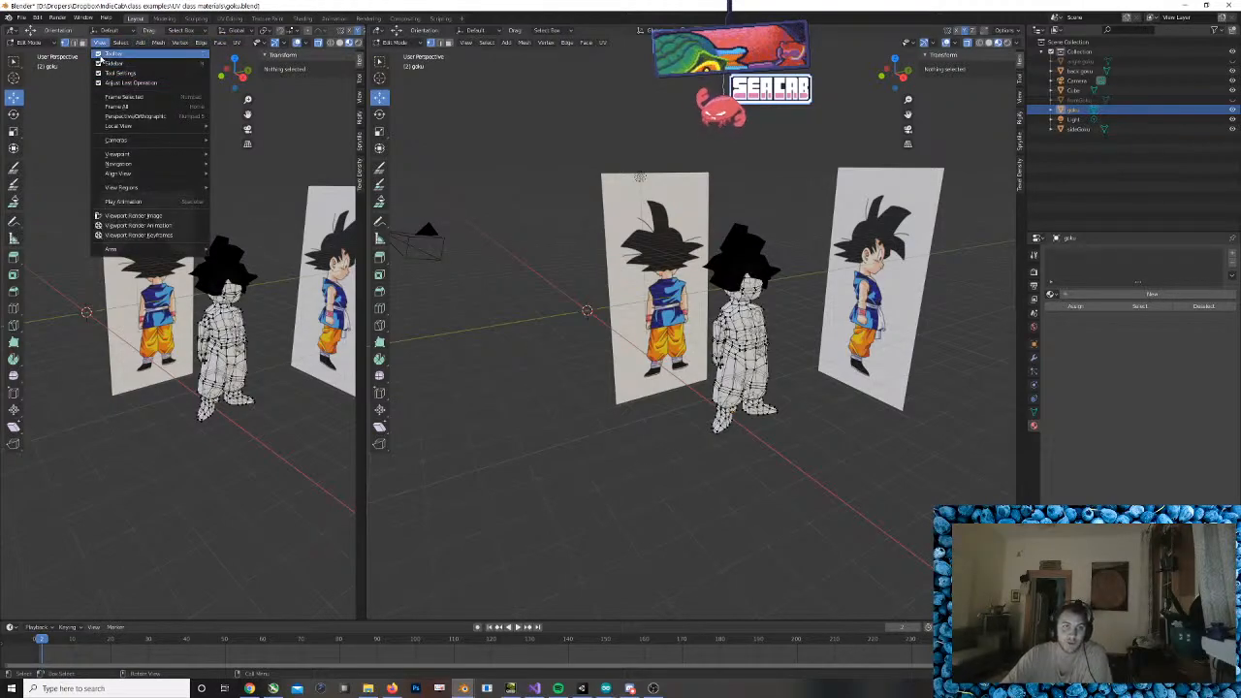
left_click(100, 54)
left_click(102, 44)
left_click(111, 63)
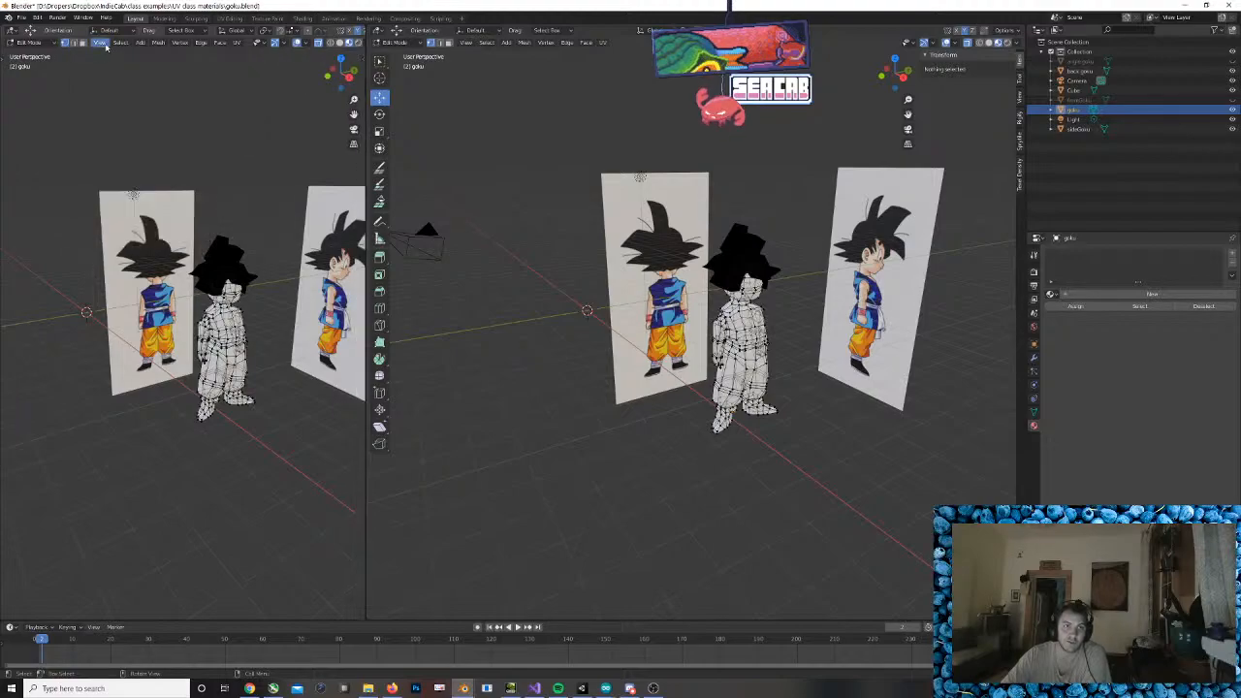
left_click(103, 44)
left_click(120, 73)
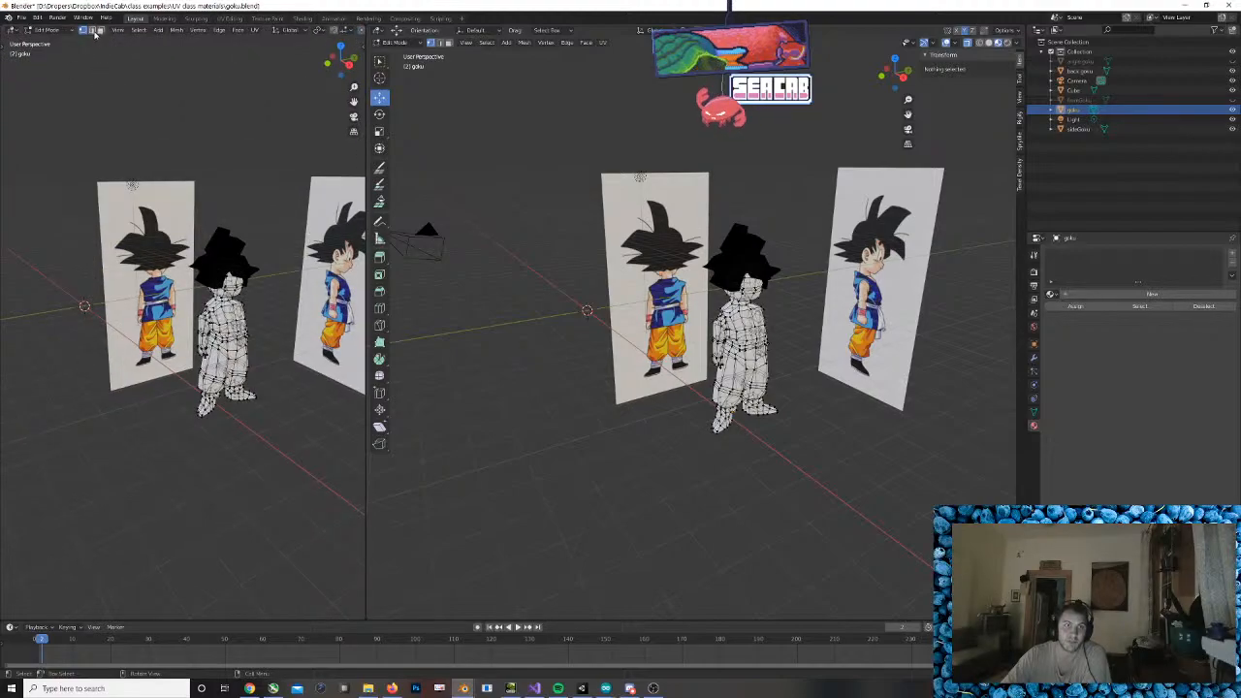
left_click(117, 31)
left_click(136, 70)
left_click(117, 31)
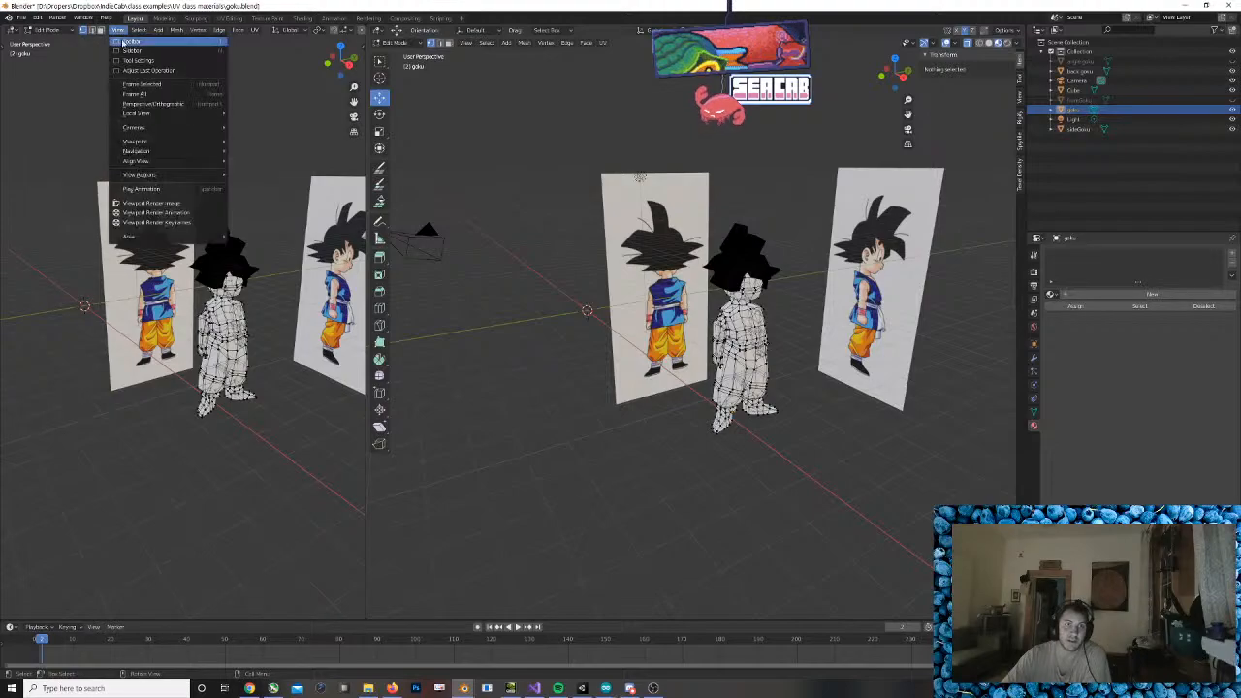
mouse_move(185, 145)
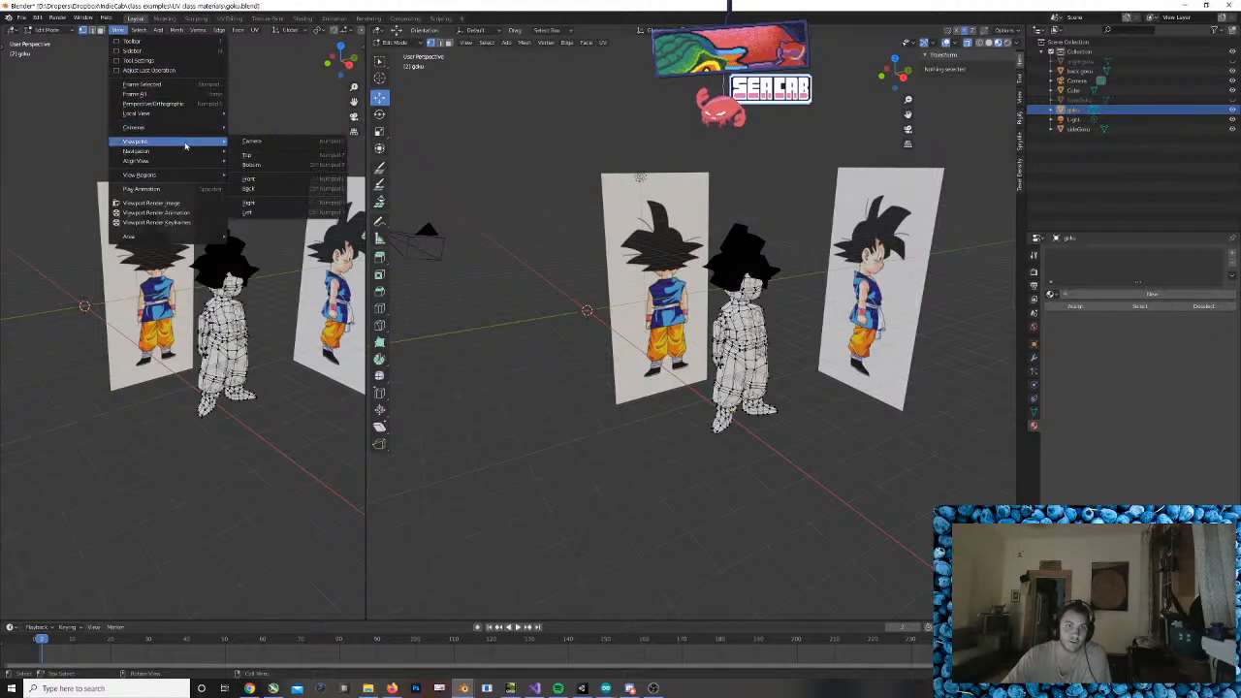
mouse_move(187, 180)
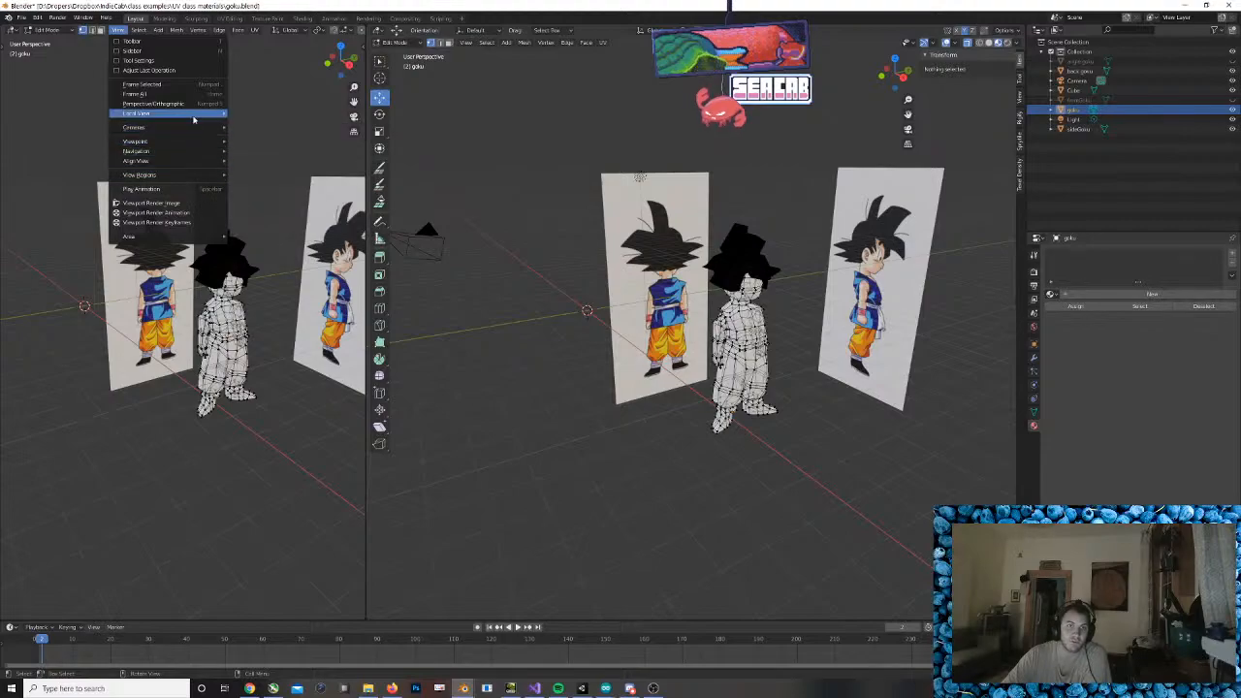
mouse_move(194, 119)
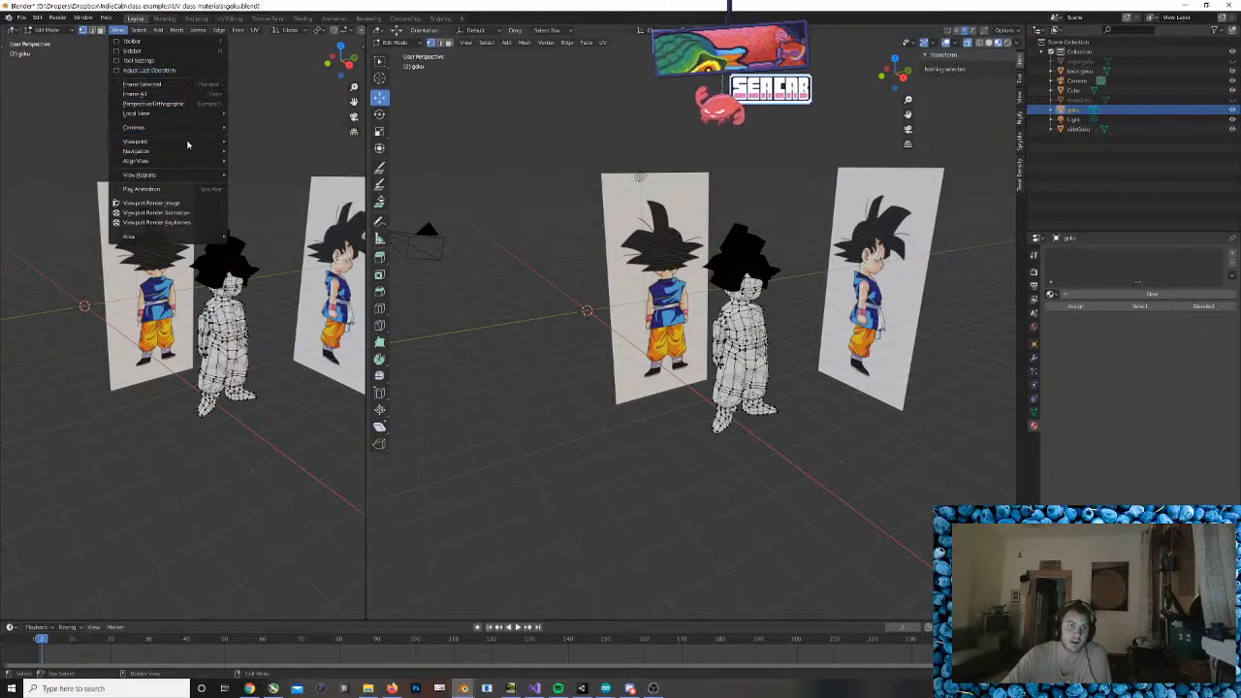
mouse_move(162, 240)
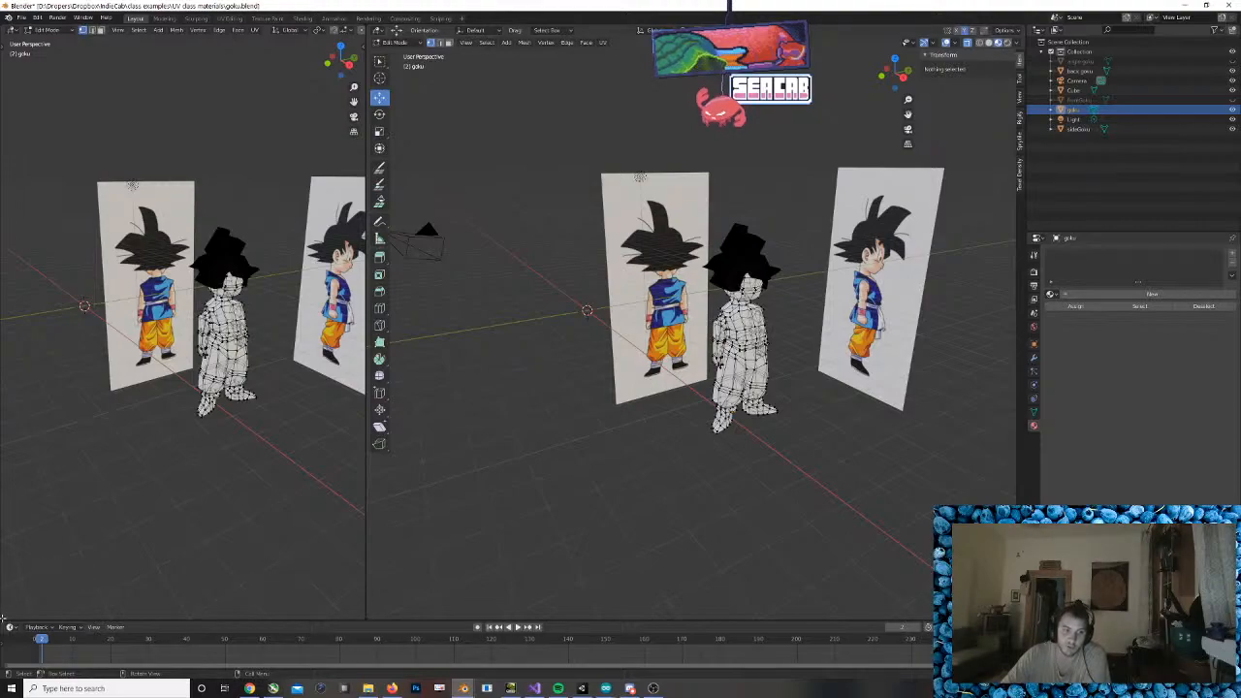
Split the narrower viewport into two stacked areas, make the lower one a UV Editor, and enlarge it
left_click_drag(2, 618, 55, 320)
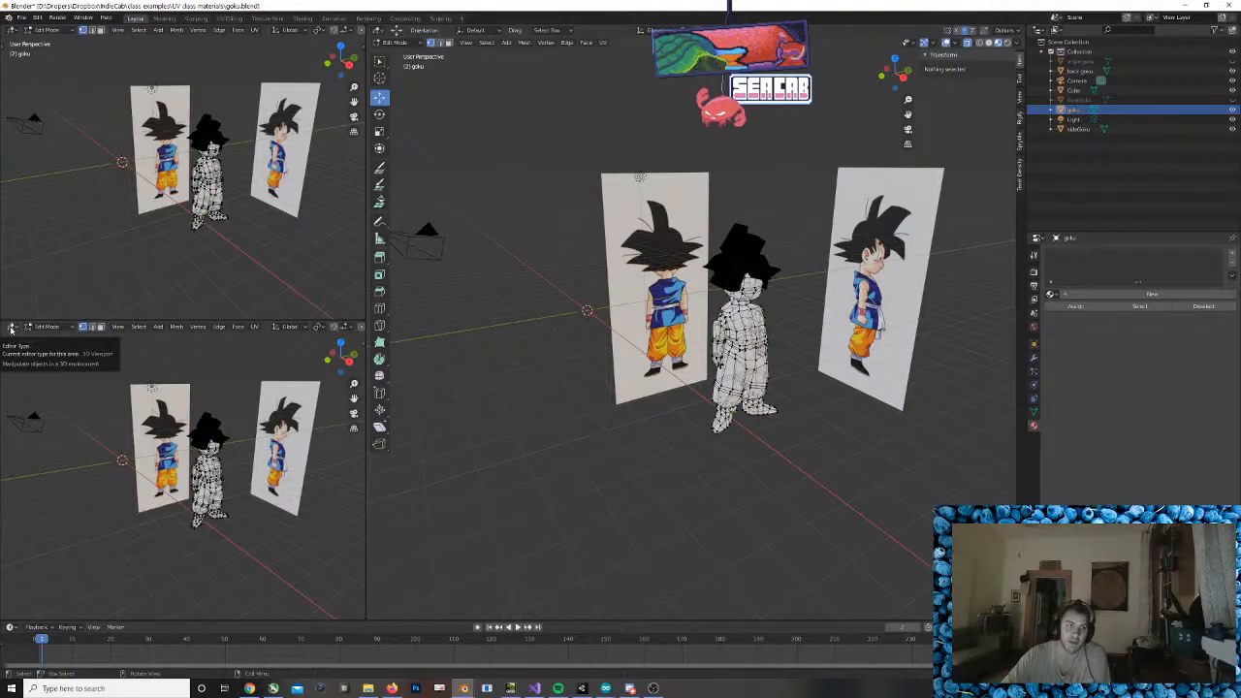
left_click(12, 328)
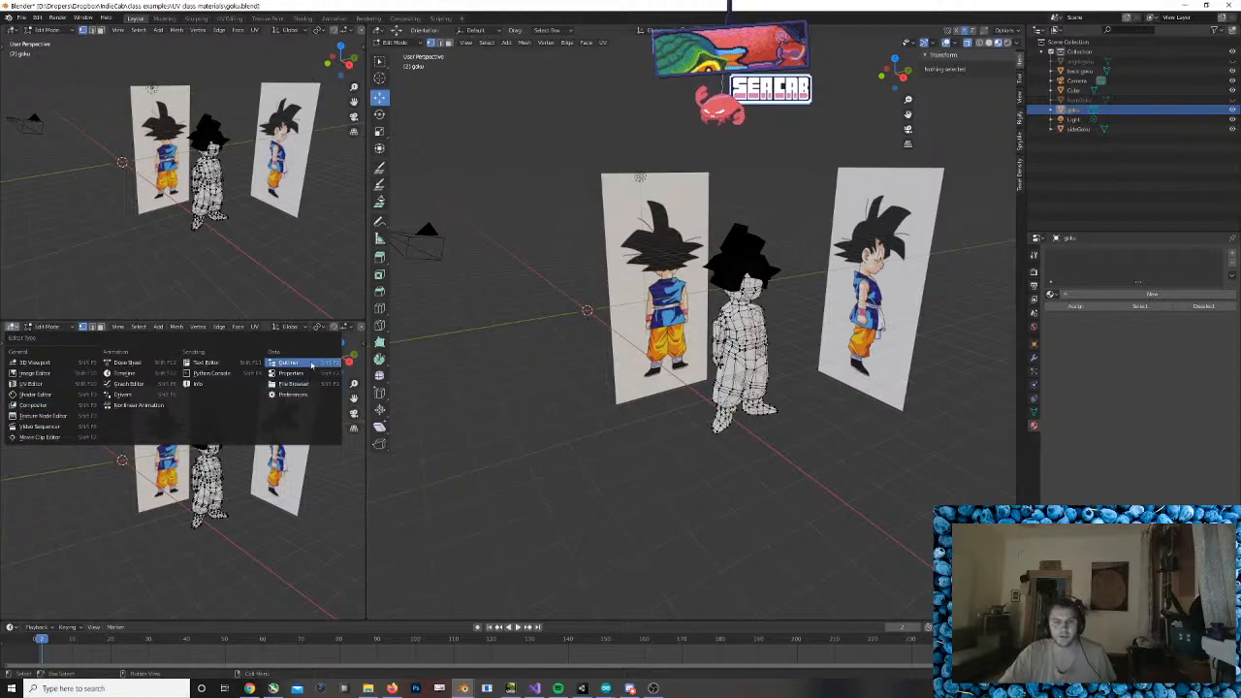
left_click(53, 388)
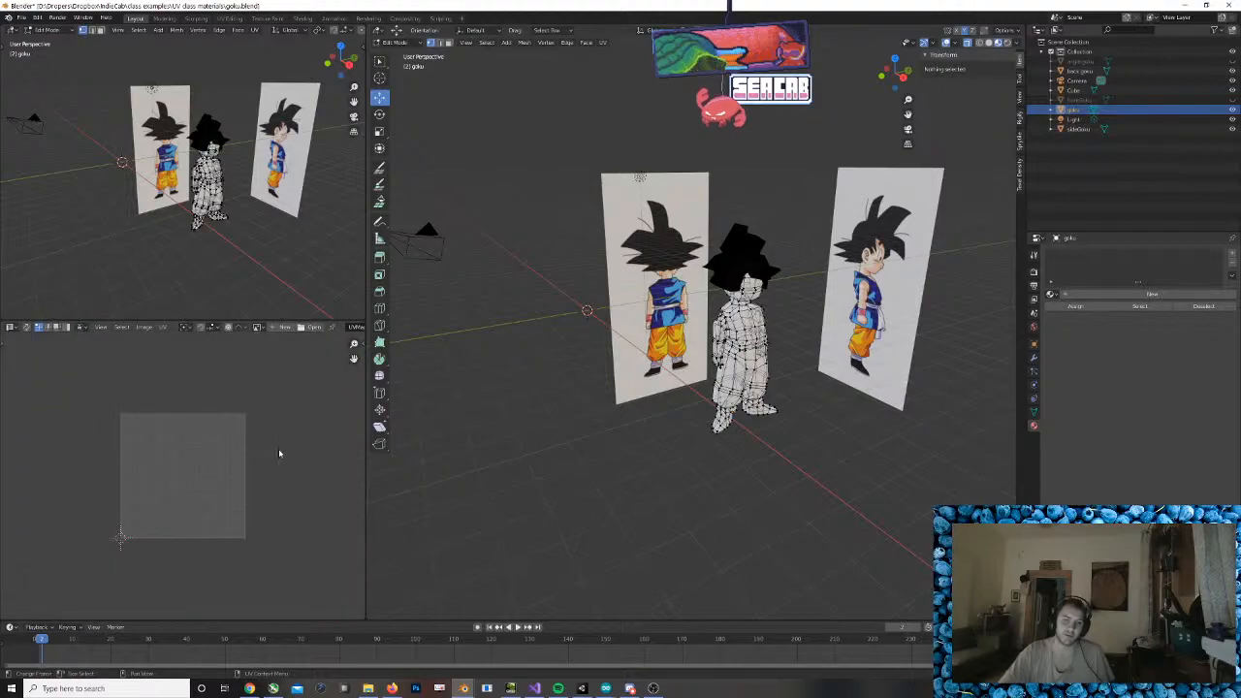
left_click_drag(367, 452, 535, 441)
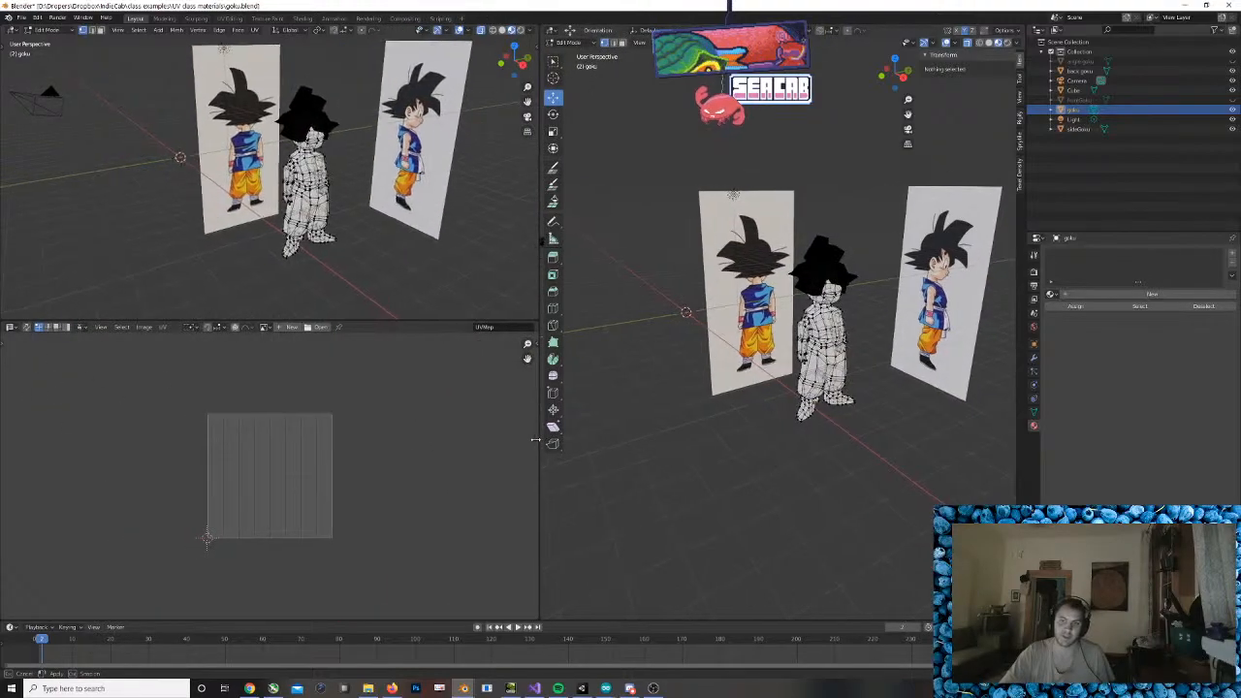
left_click_drag(391, 324, 388, 251)
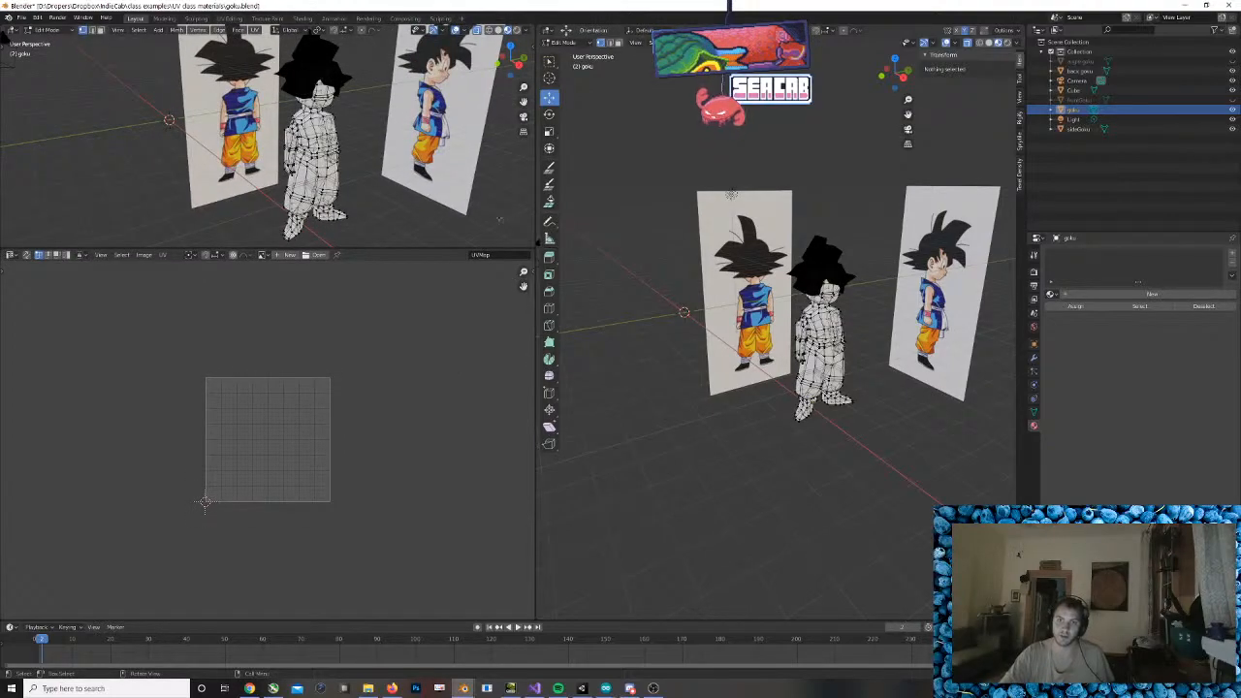
Select the whole goku body mesh so its UVs are displayed in the UV Editor
middle_click_drag(846, 351, 819, 328)
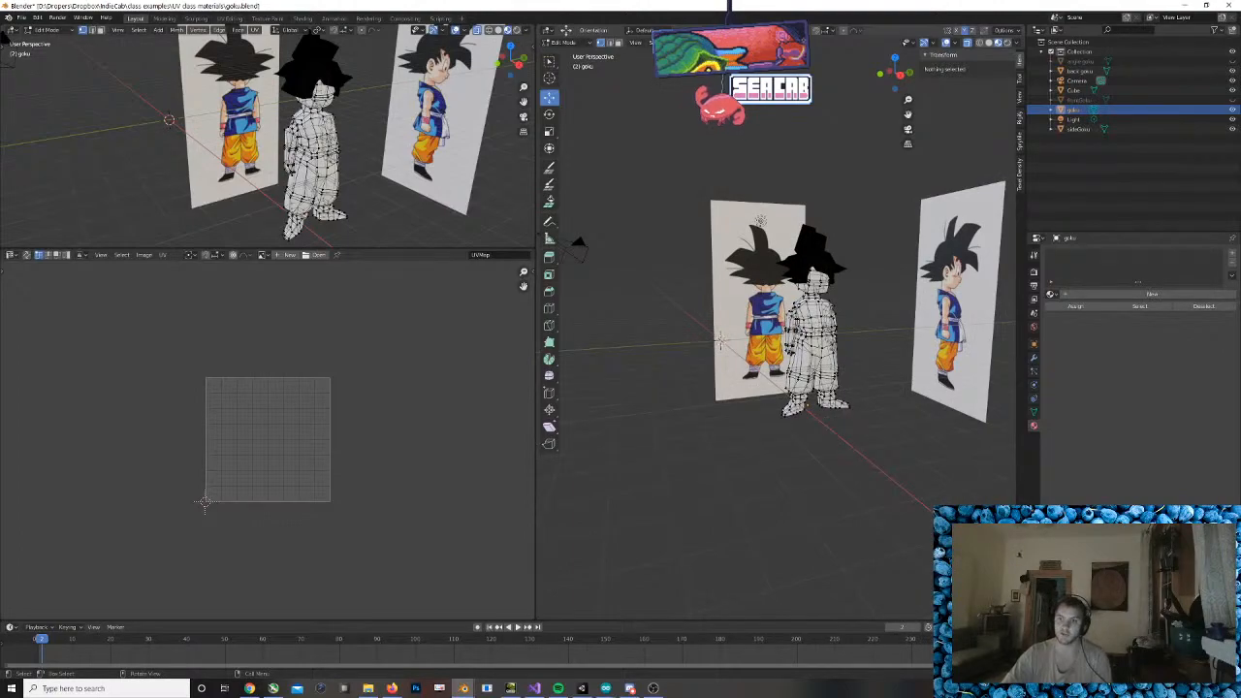
key("a")
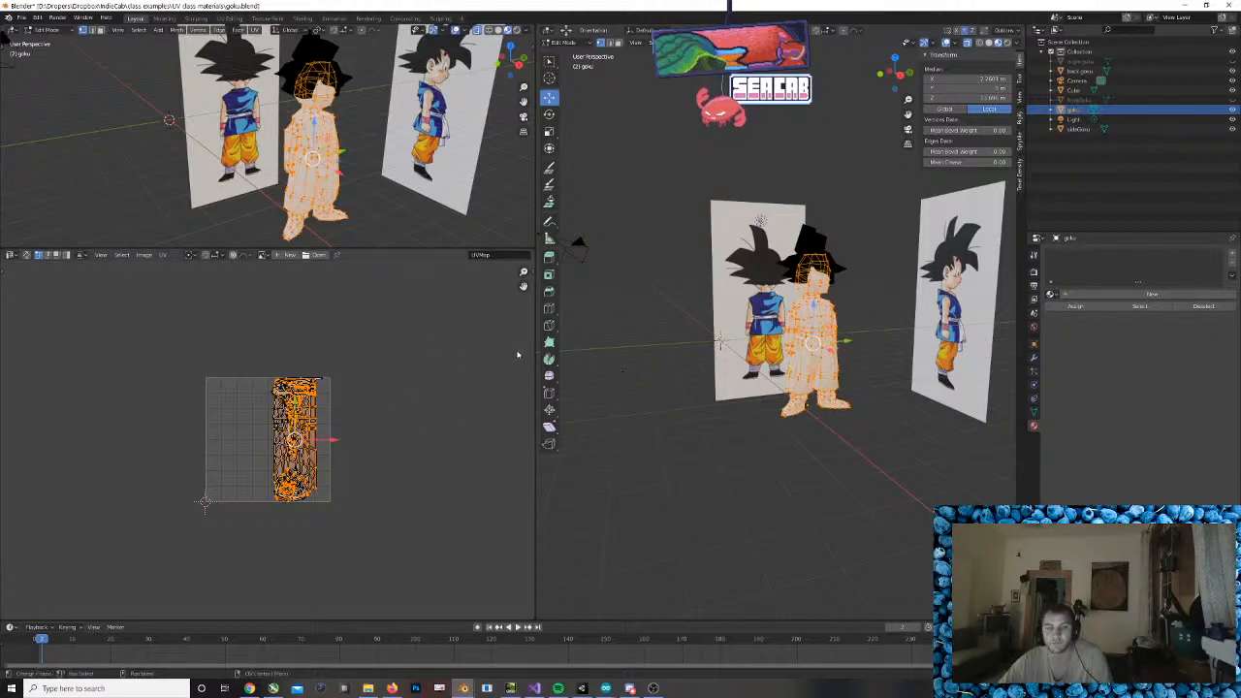
middle_click_drag(911, 368, 979, 341)
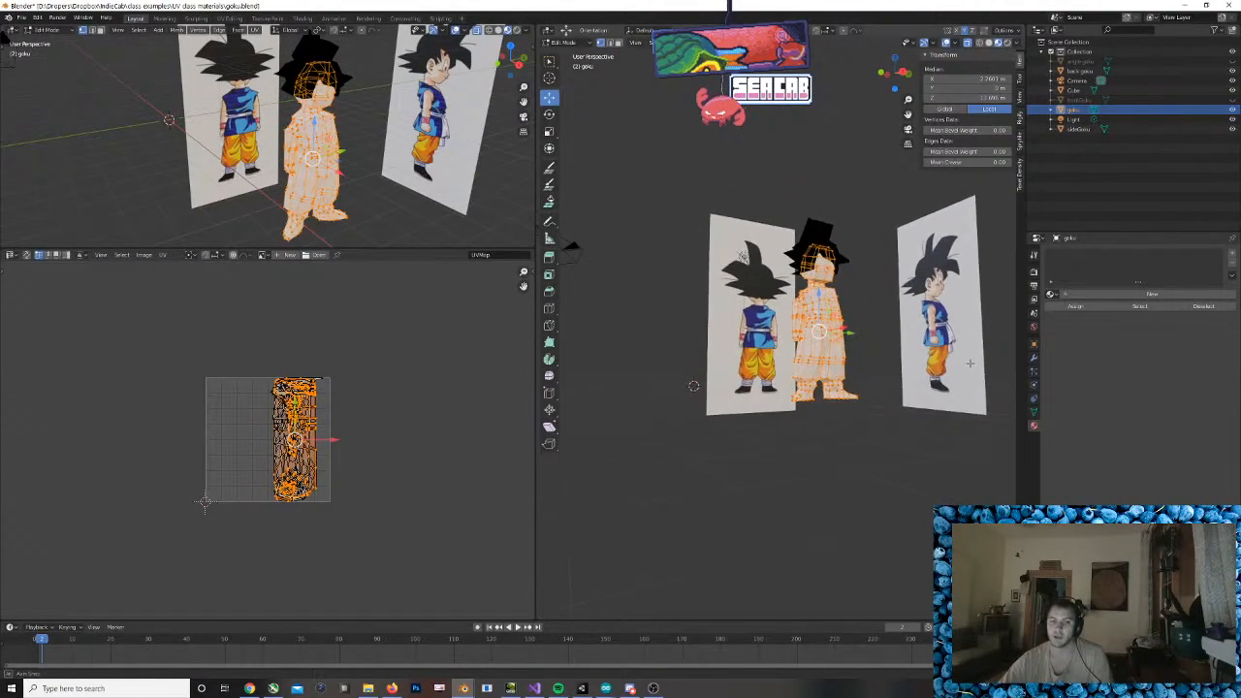
scroll(379, 447, "up", 5)
scroll(381, 451, "down", 2)
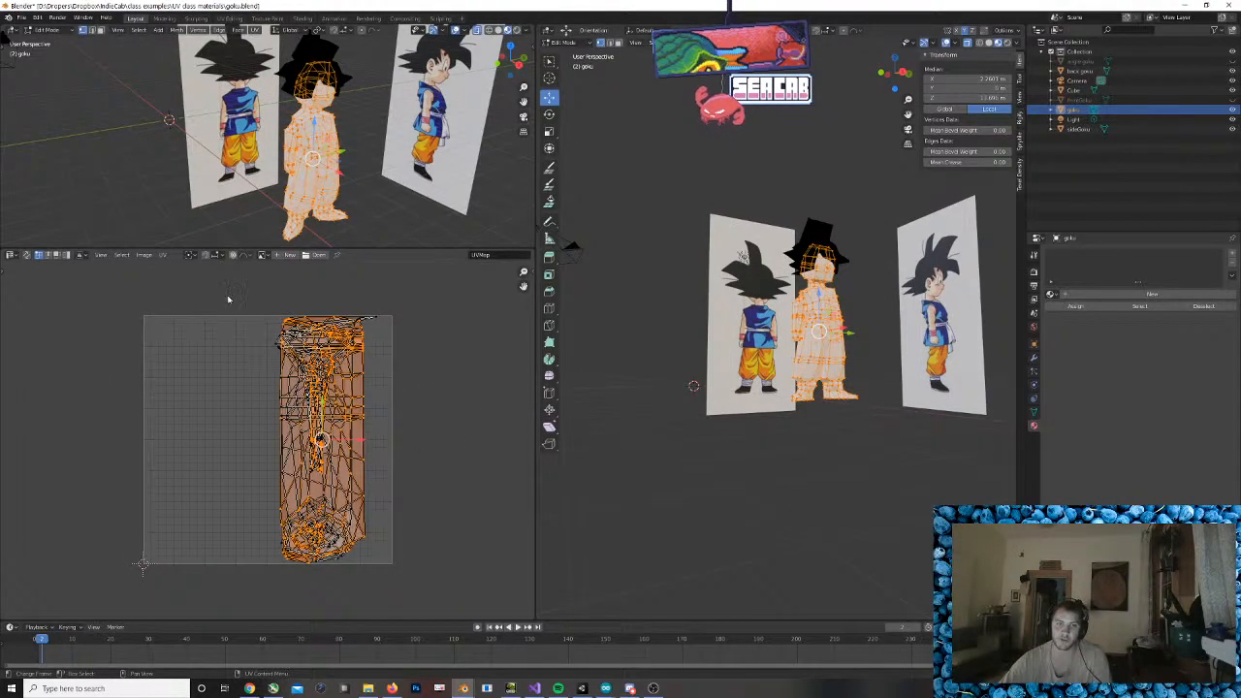
Select the upper part of the body's UVs and shift it downward within the UV square in several passes
left_click_drag(228, 298, 449, 423)
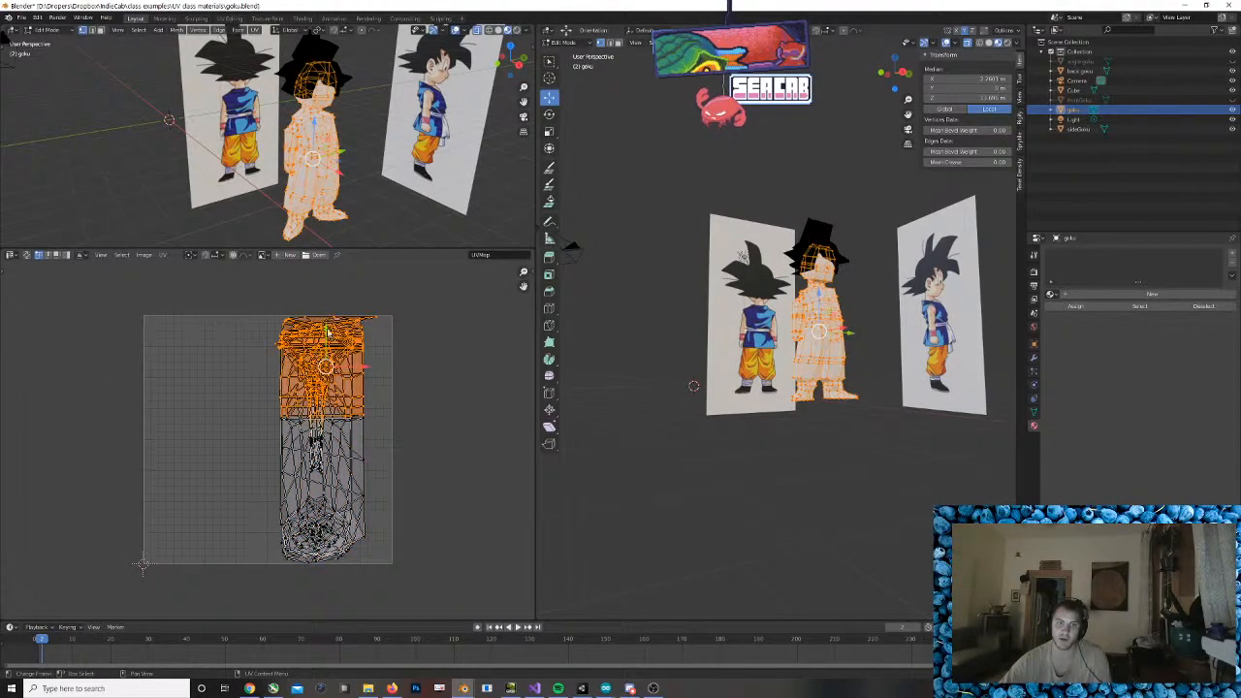
mouse_move(328, 332)
left_mouse_down()
mouse_move(327, 378)
mouse_move(327, 334)
left_mouse_up()
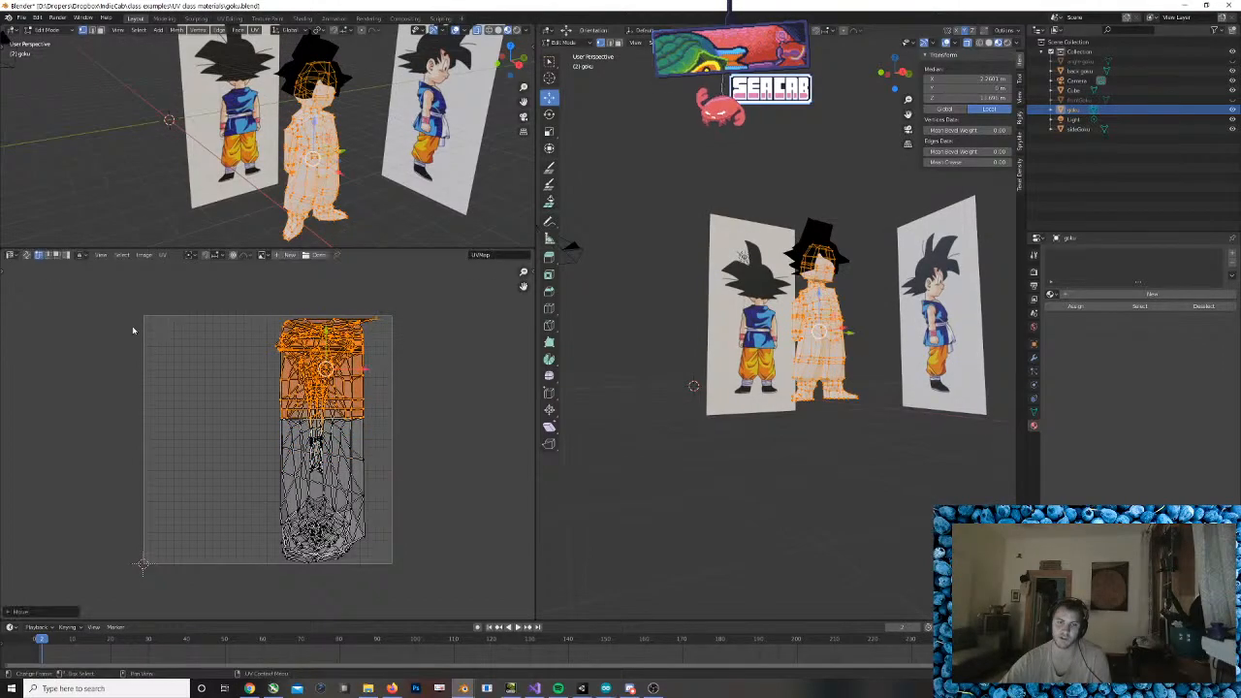
left_click_drag(160, 346, 378, 429, "shift")
key("g")
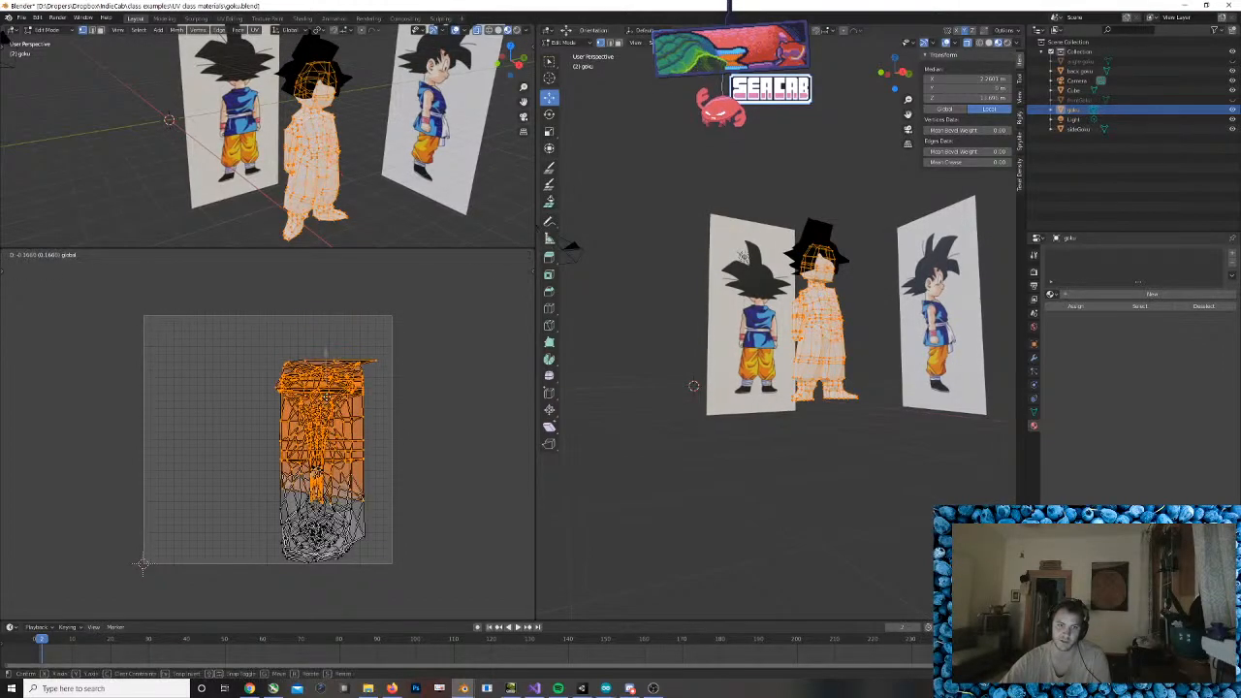
left_click_drag(327, 395, 326, 369)
left_click_drag(225, 350, 431, 511)
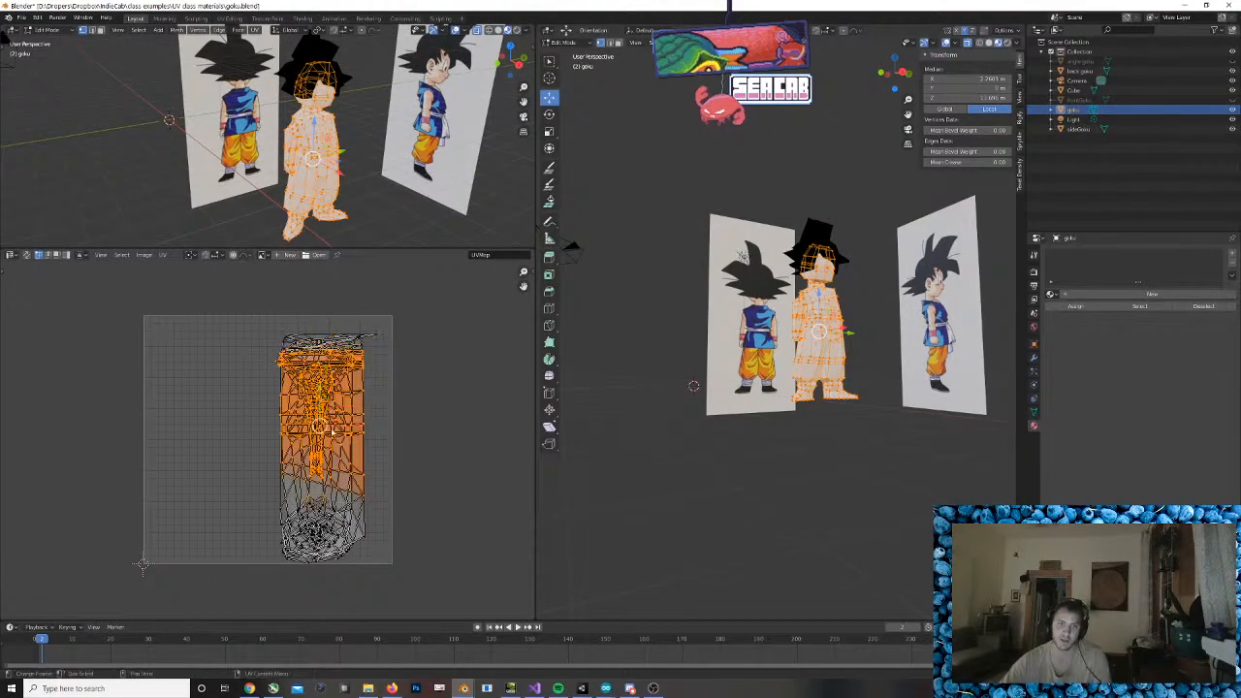
left_click_drag(230, 301, 429, 477)
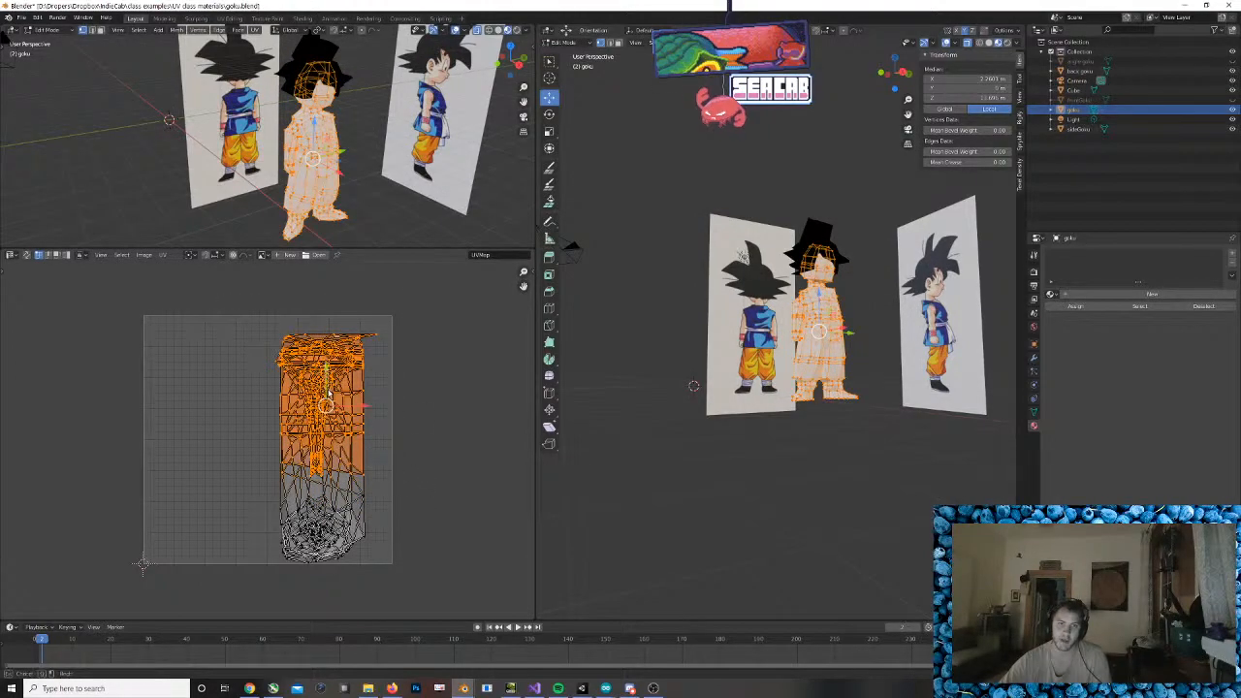
left_click_drag(272, 315, 429, 485)
left_click_drag(325, 367, 325, 385)
left_click_drag(233, 328, 404, 511)
Shift the lower part of the body's UVs upward in several passes to shorten the layout, and clear the UV selection
left_click_drag(246, 497, 435, 609)
key("g")
key("Escape")
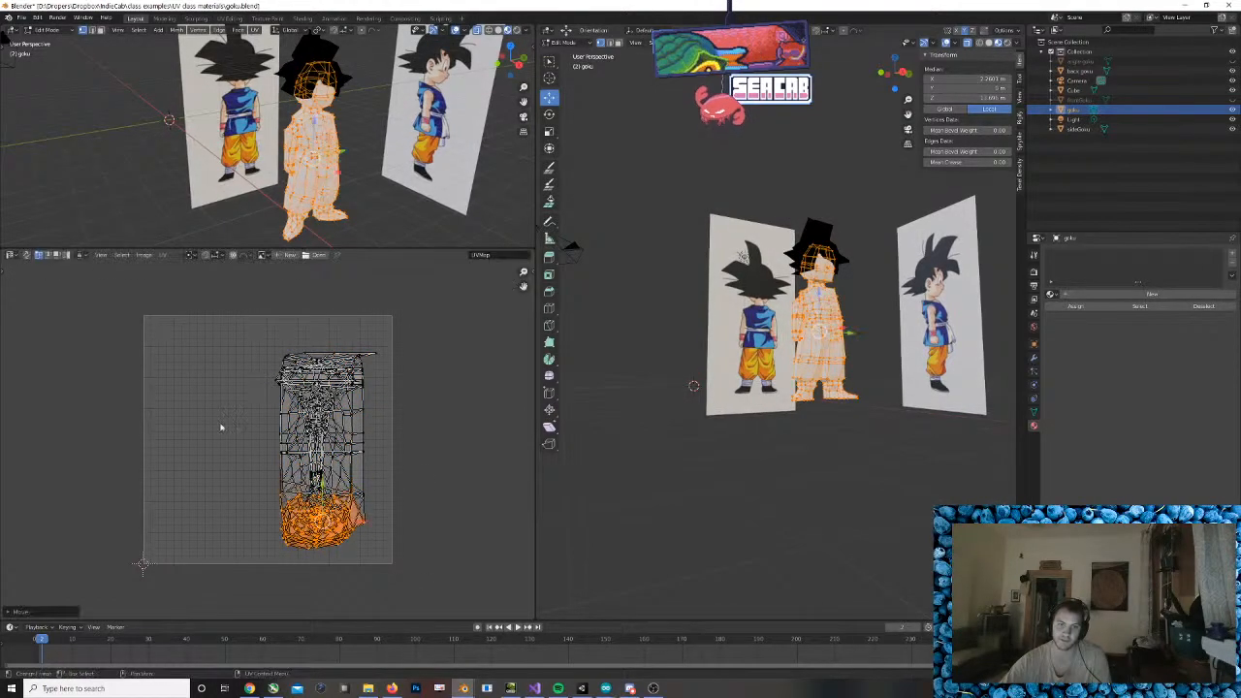
left_click_drag(219, 429, 430, 594)
left_click_drag(323, 454, 323, 428)
left_click_drag(223, 317, 389, 423)
left_click_drag(246, 437, 380, 544)
left_click_drag(324, 447, 324, 418)
left_click(246, 395)
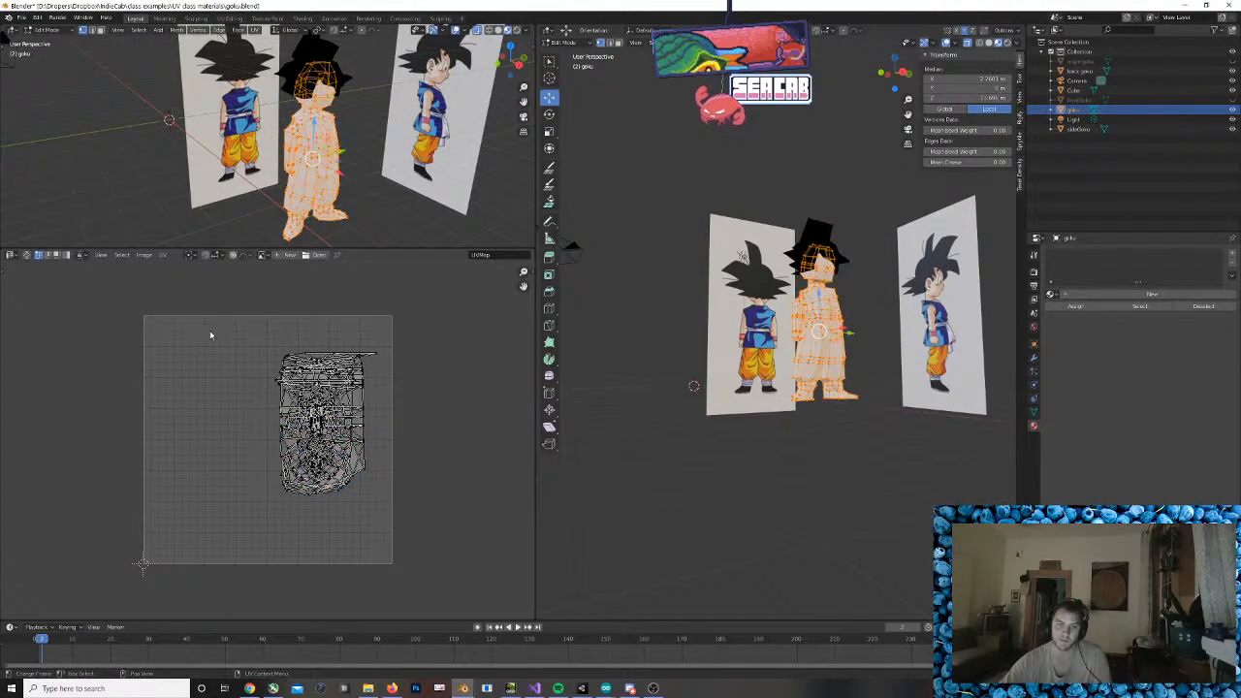
Move the left part of the body's UVs about 0.125 along X, and deselect the entire mesh
left_click_drag(210, 335, 321, 510)
key("g")
key("x")
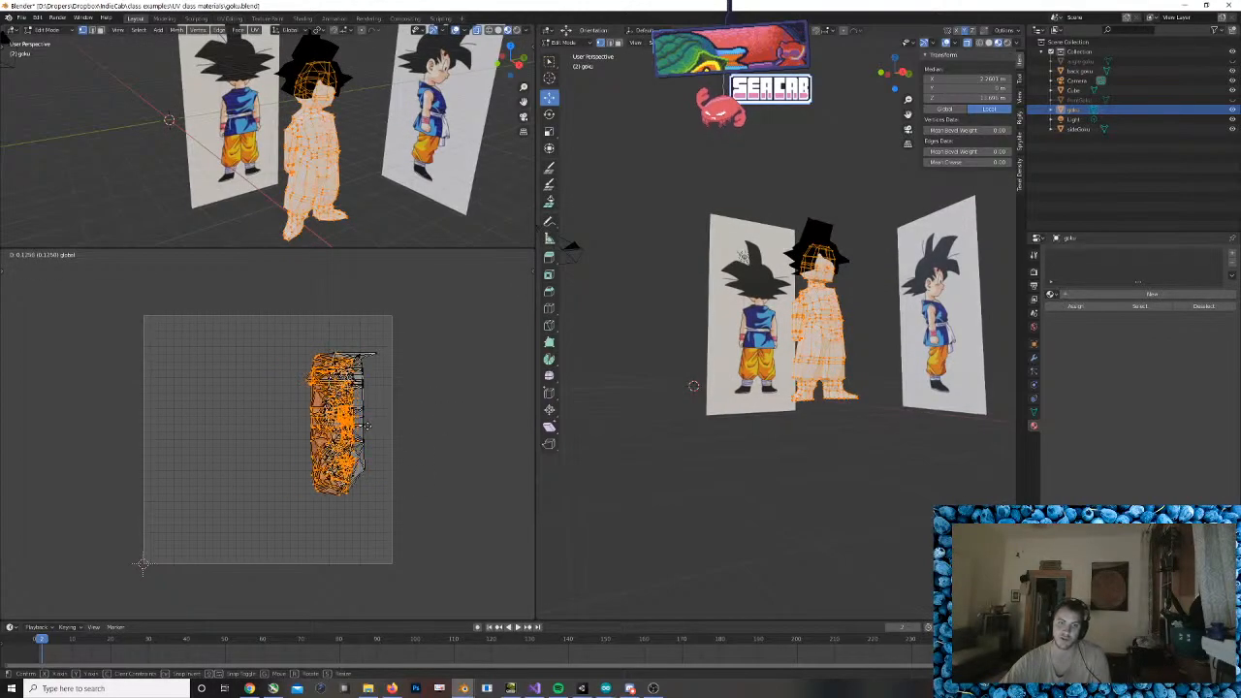
left_click(366, 424)
key("alt+a")
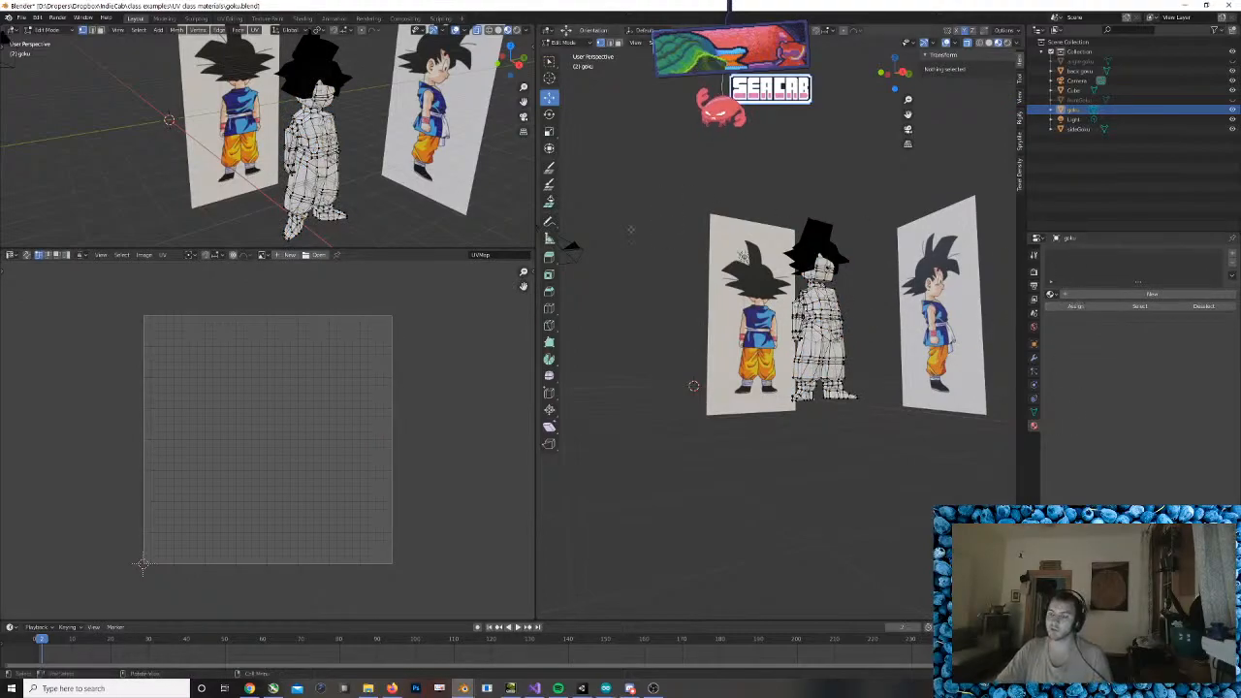
Add a new material to the goku body mesh and set its surface shader to Emission
left_click(1033, 254)
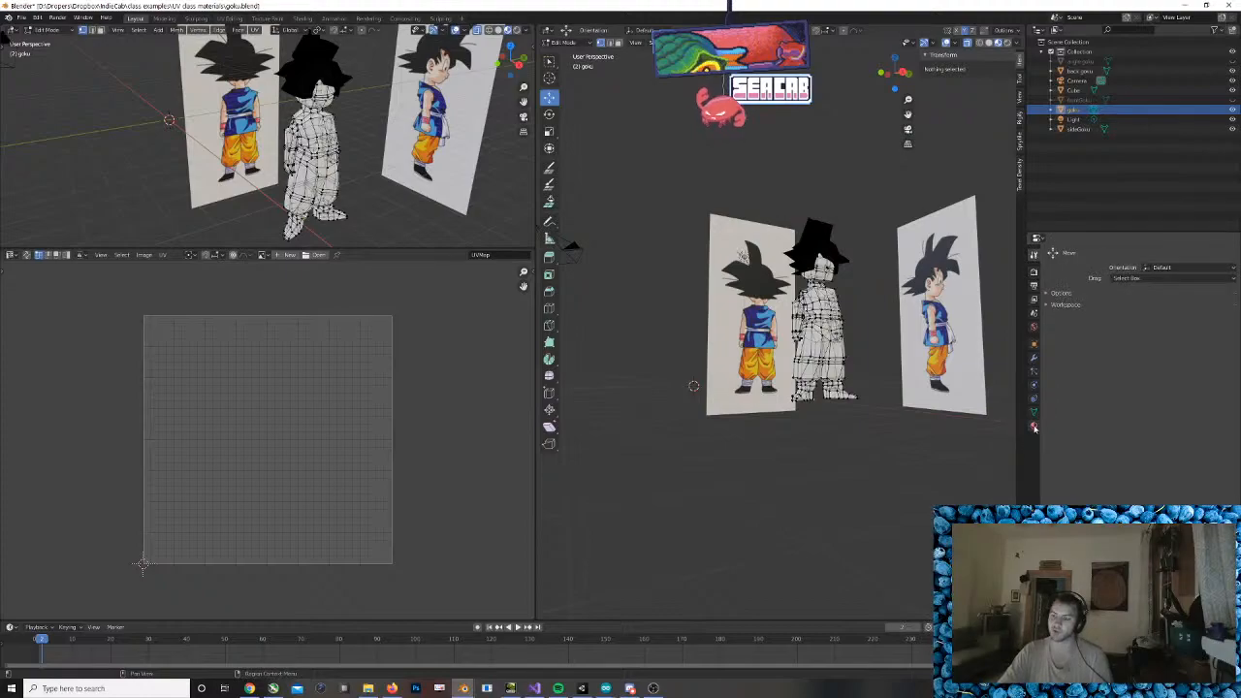
left_click(1034, 428)
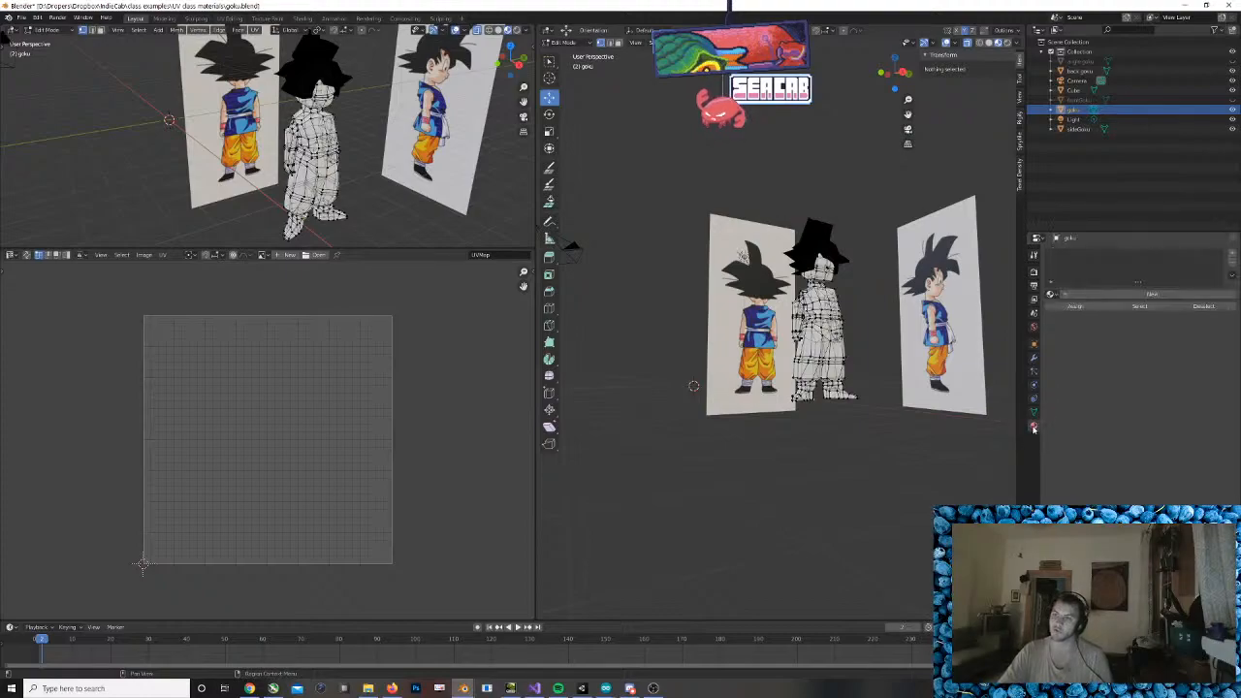
left_click(1086, 296)
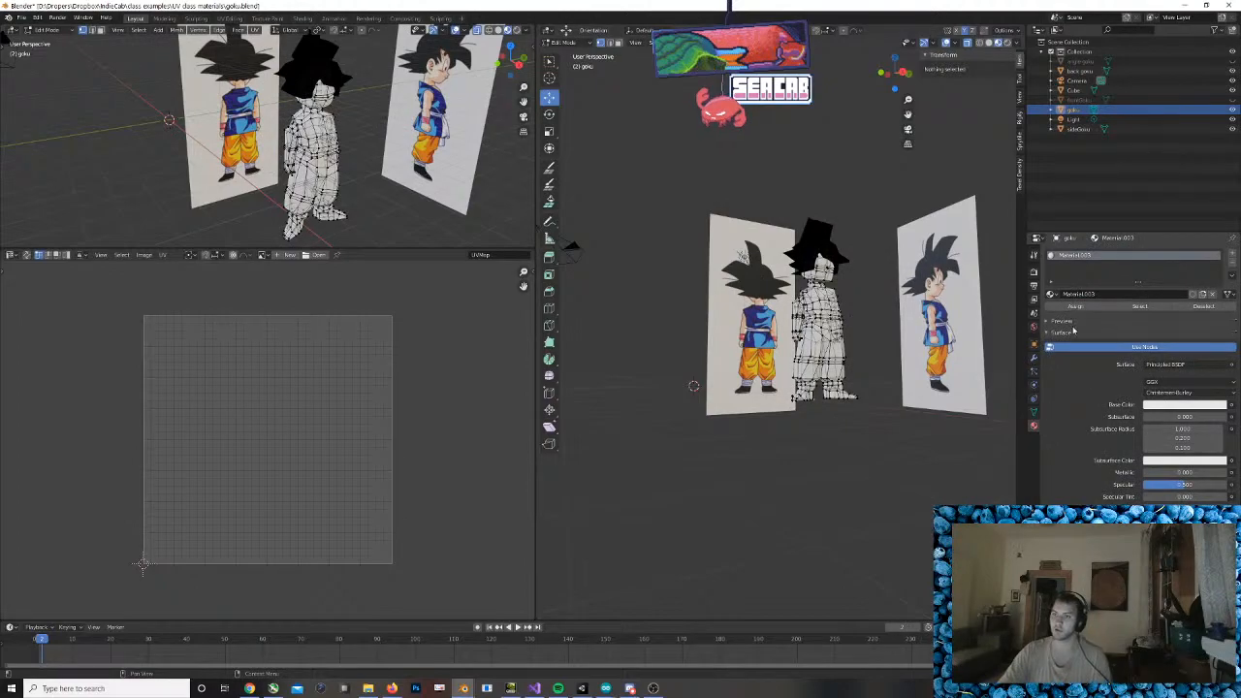
left_click(1173, 364)
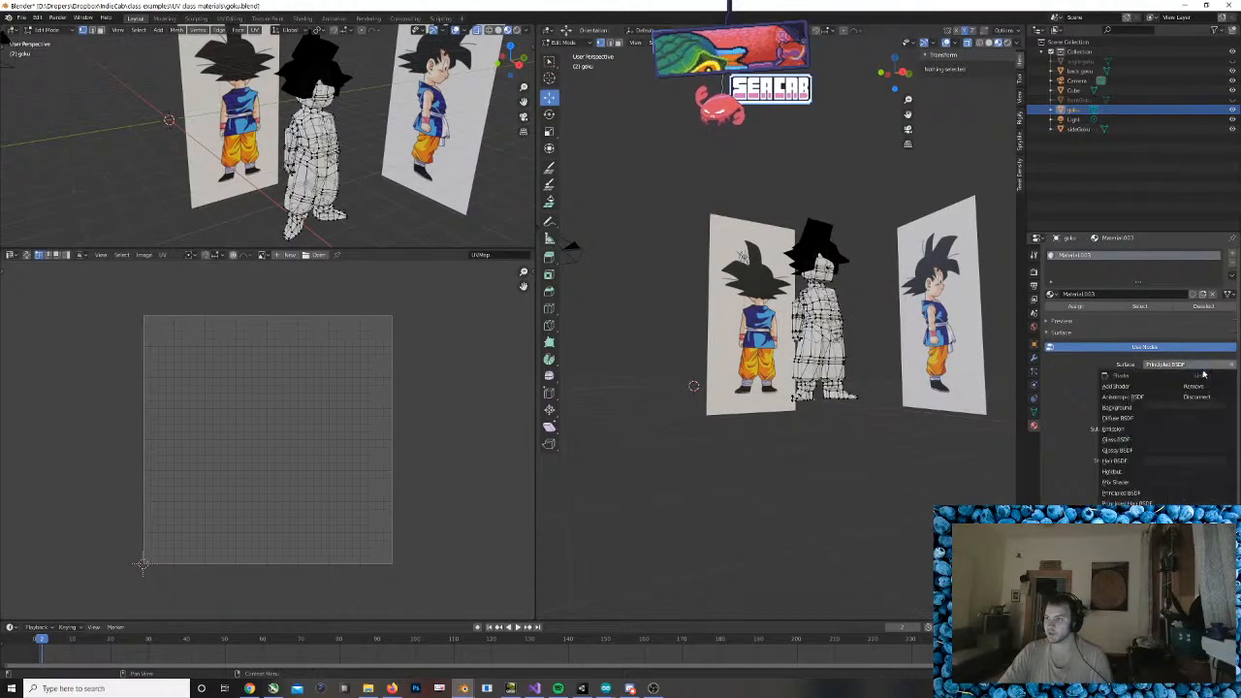
left_click(1142, 429)
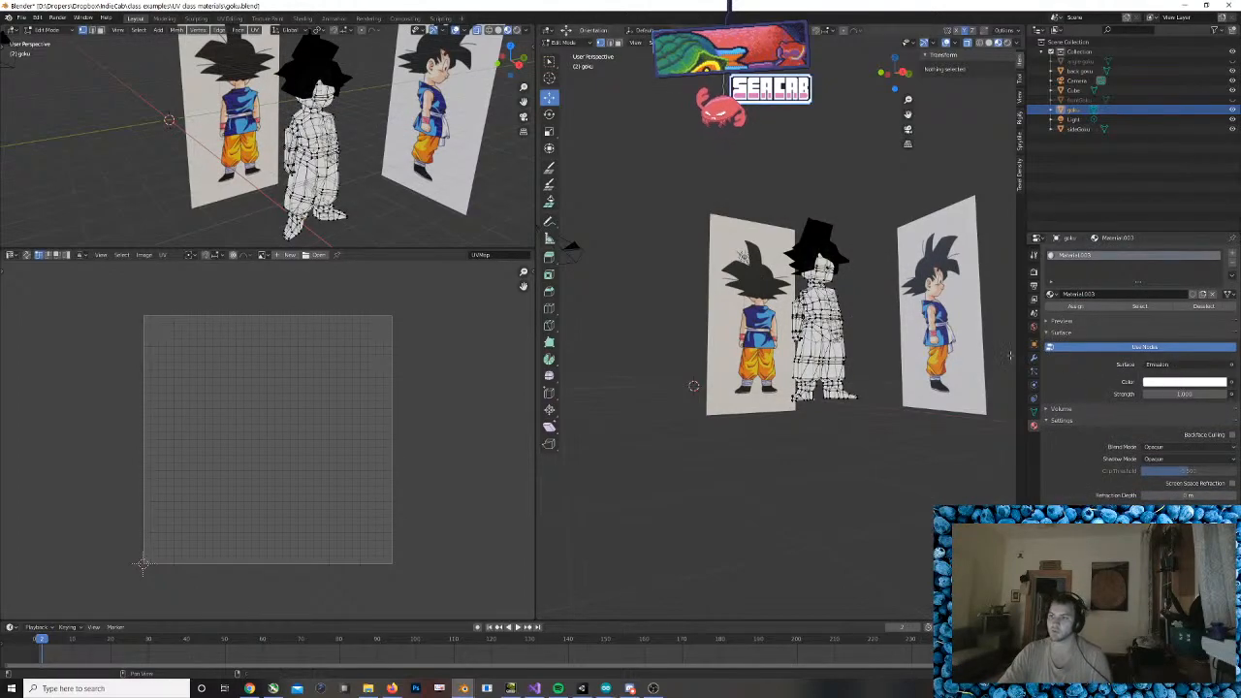
middle_click_drag(971, 392, 791, 383)
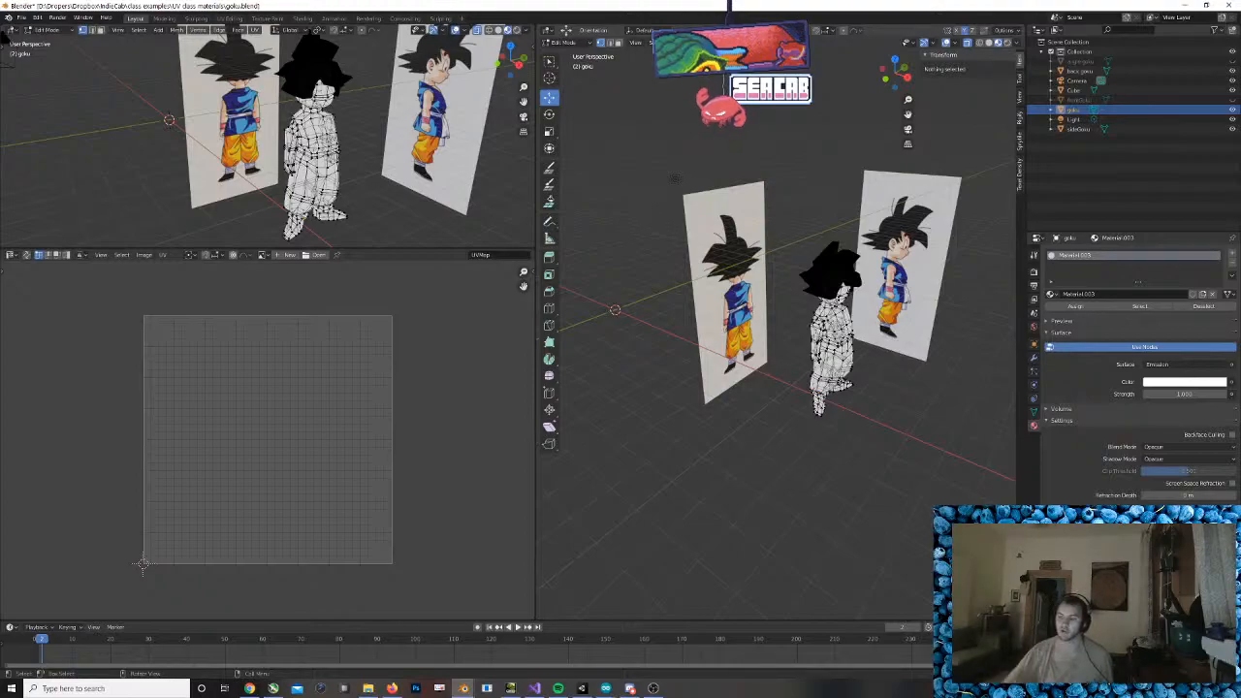
Feed the Emission color from an Image Texture and generate a new image of type Color Grid for it
left_click(1231, 382)
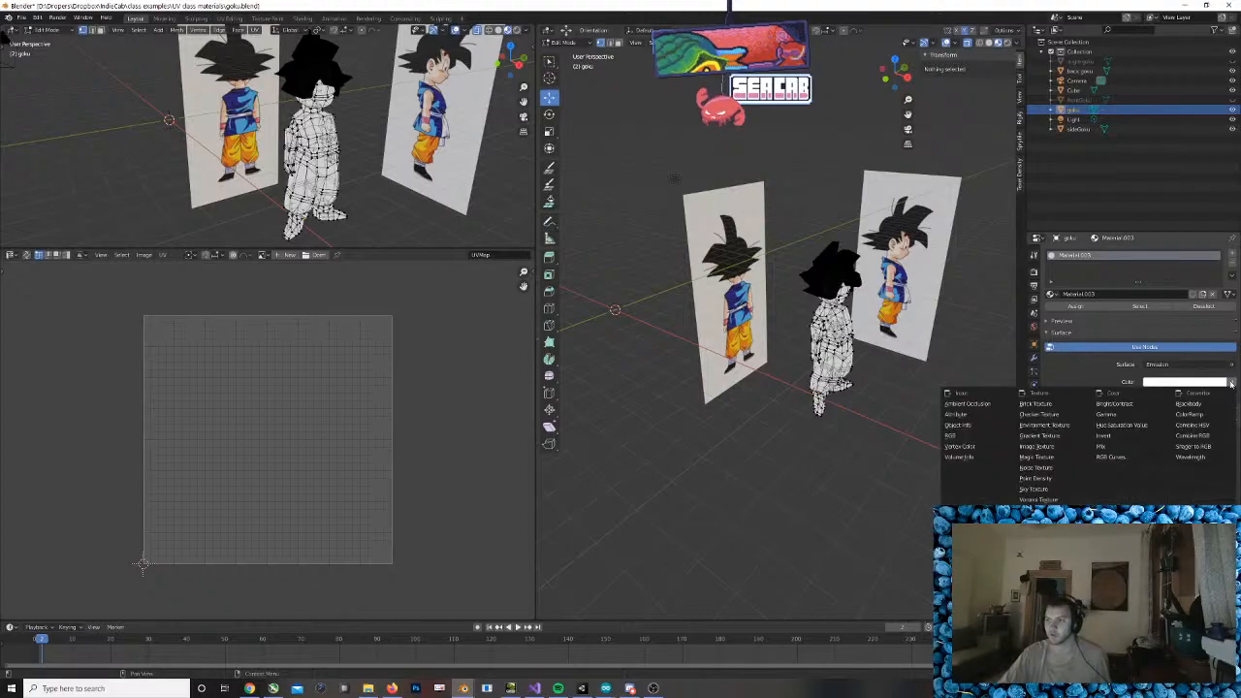
left_click(1056, 446)
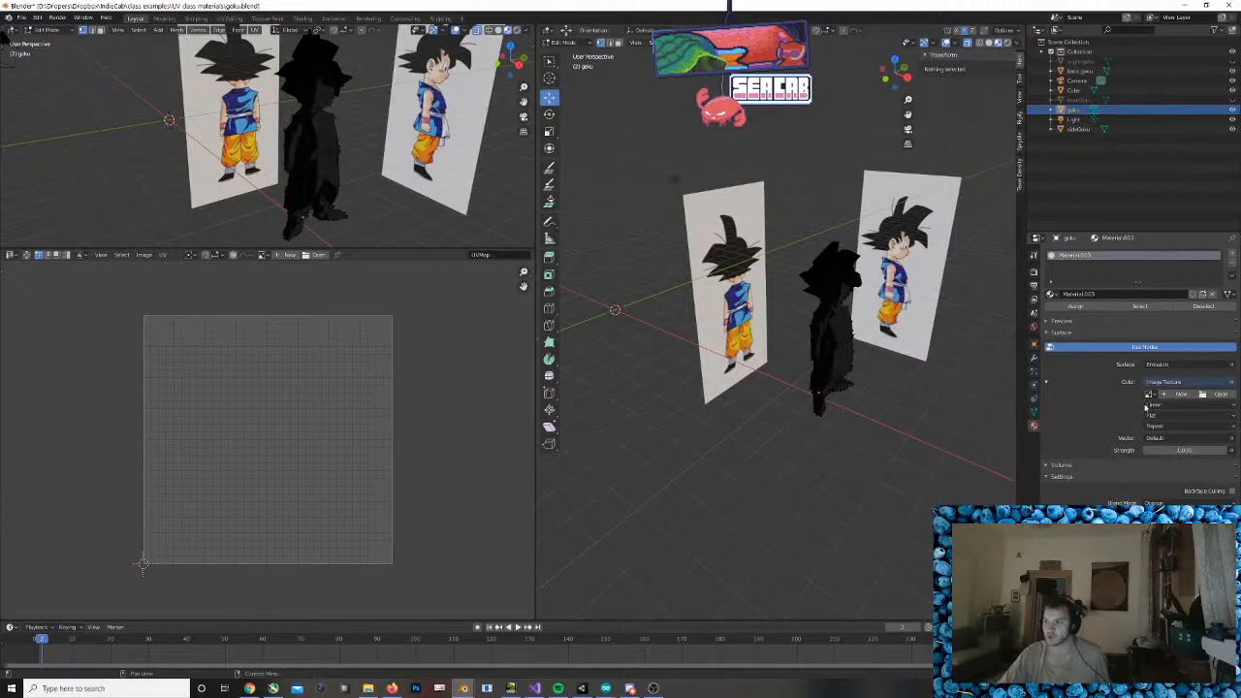
middle_click_drag(824, 335, 775, 330)
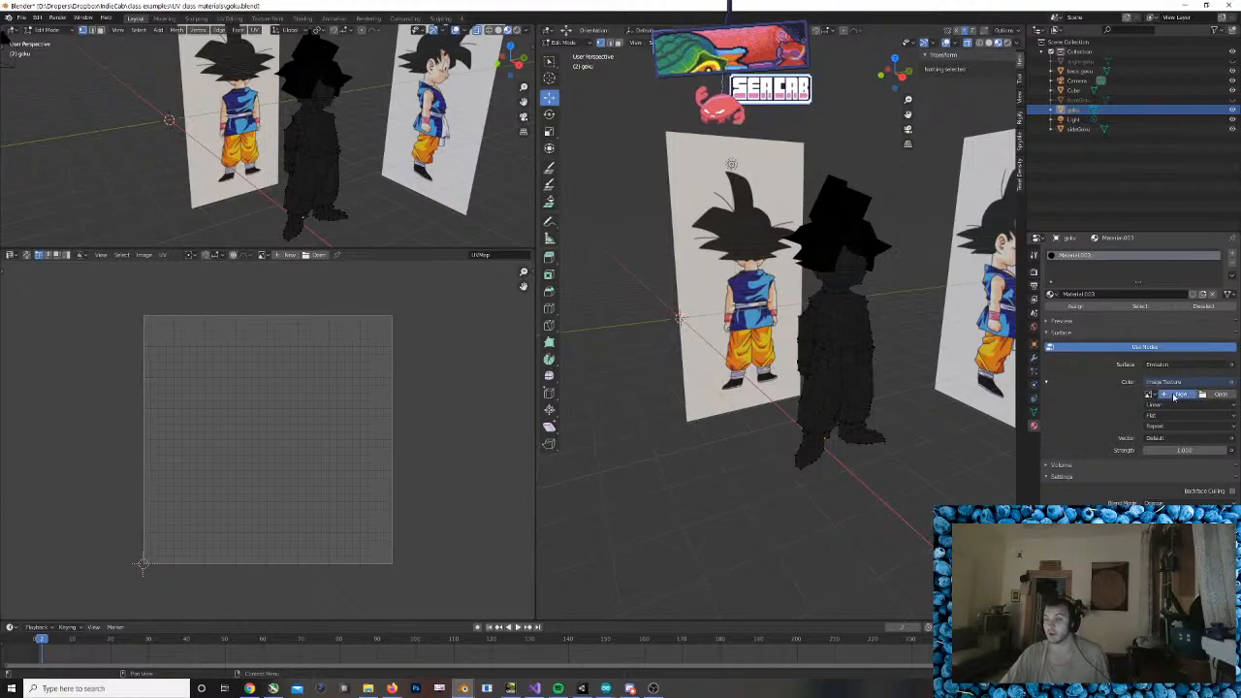
left_click(1174, 395)
left_click(1202, 465)
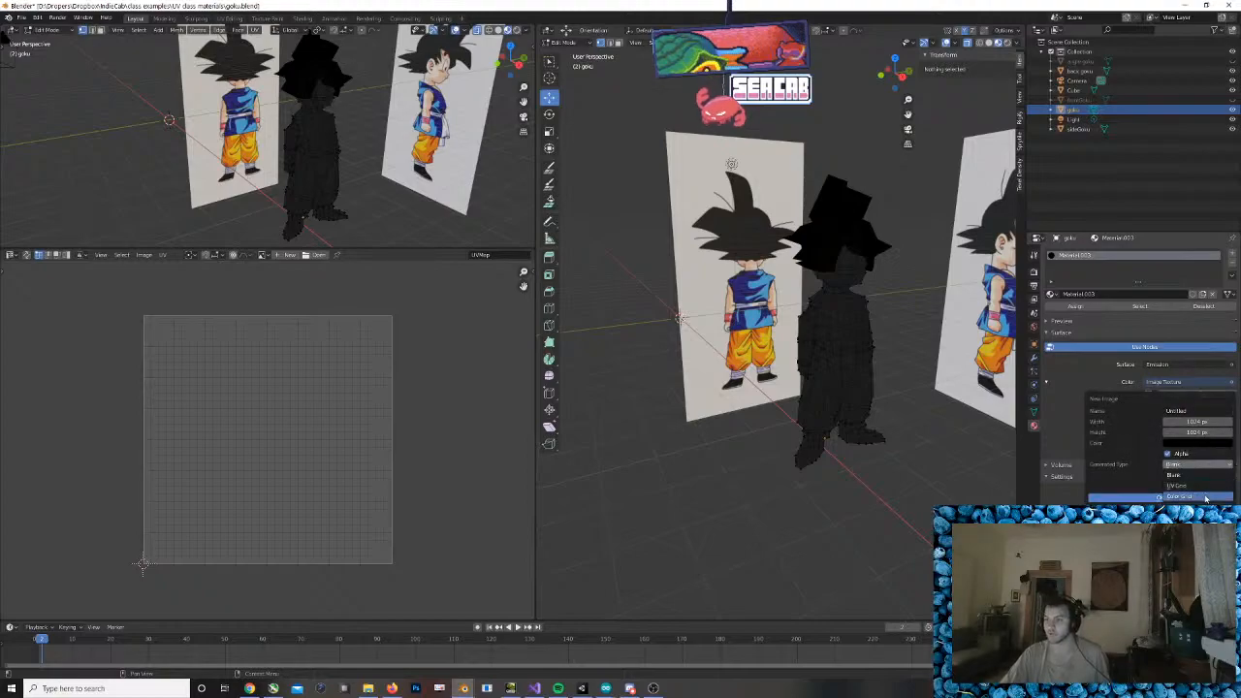
left_click(1202, 498)
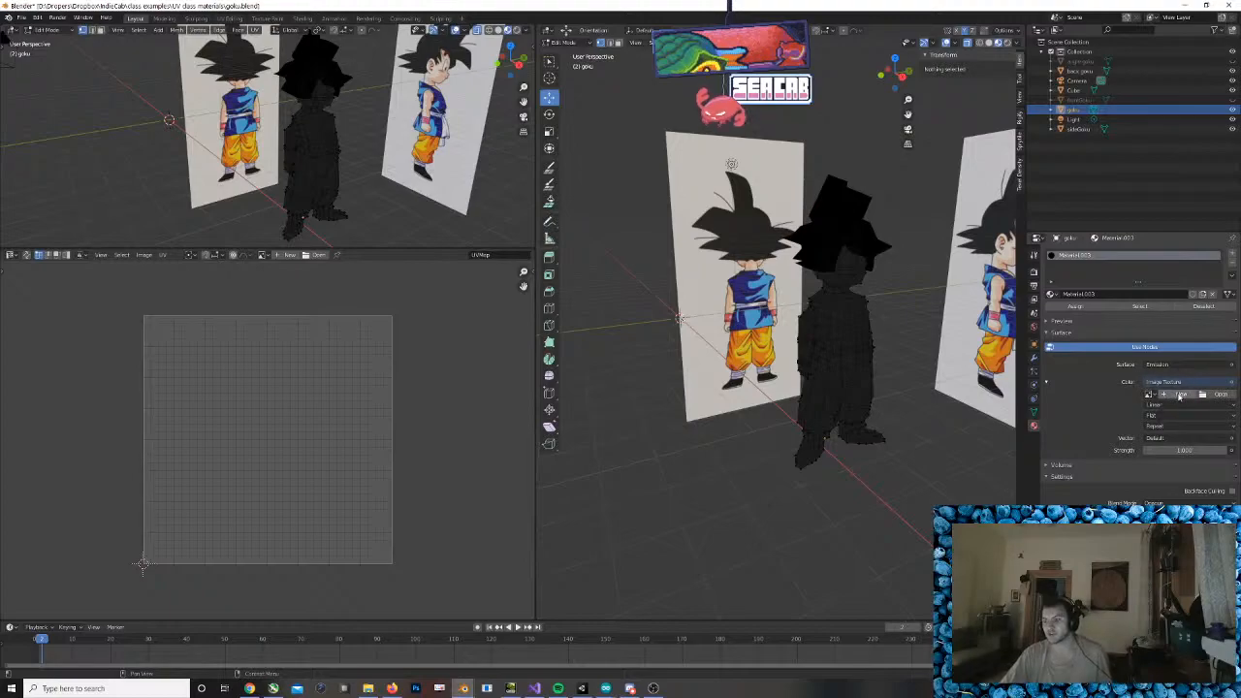
left_click(1172, 395)
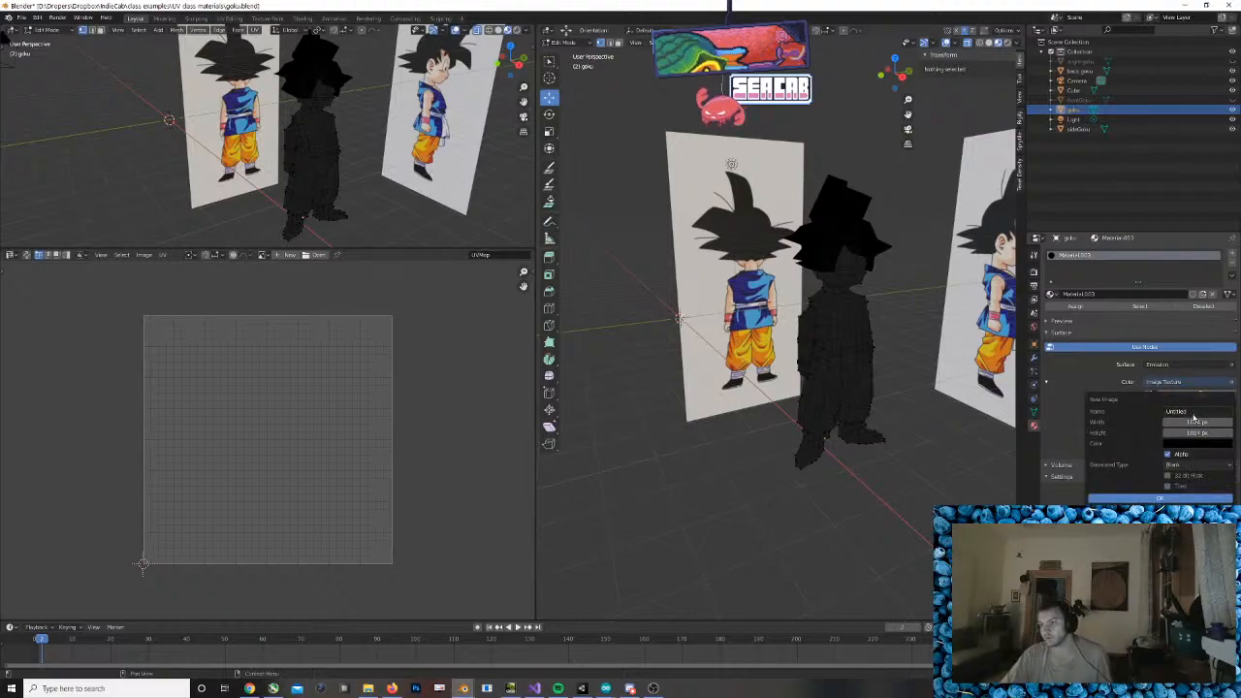
left_click(1192, 467)
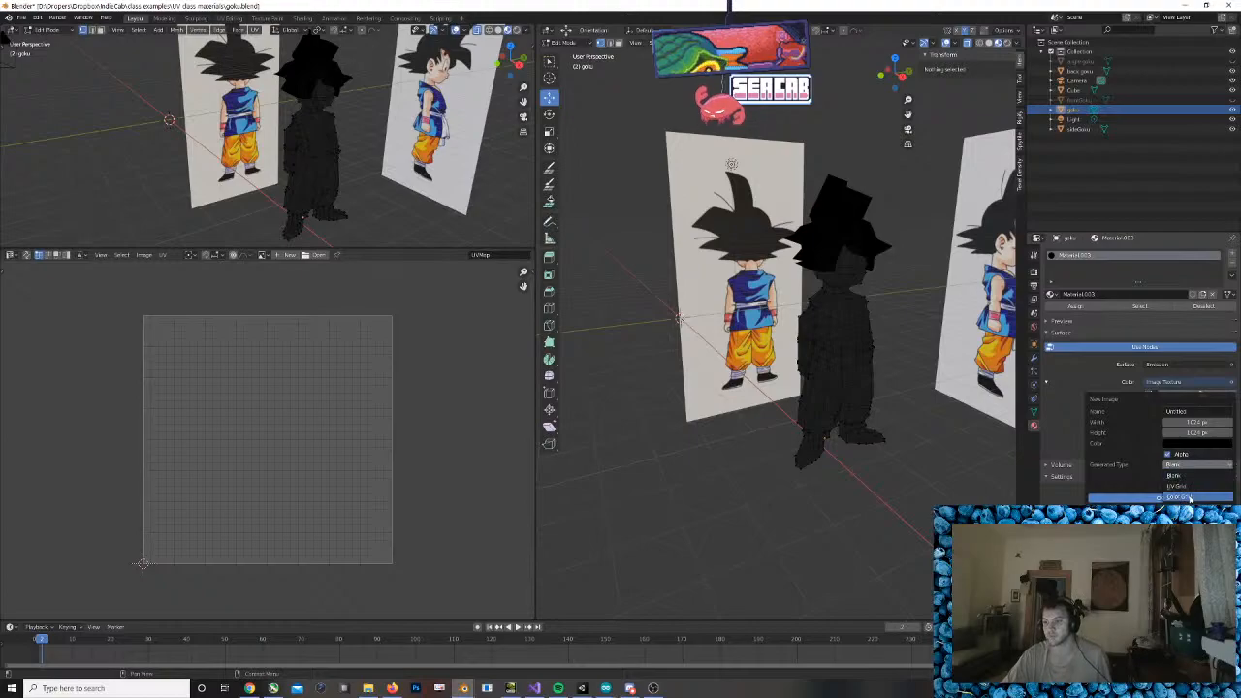
left_click(1190, 499)
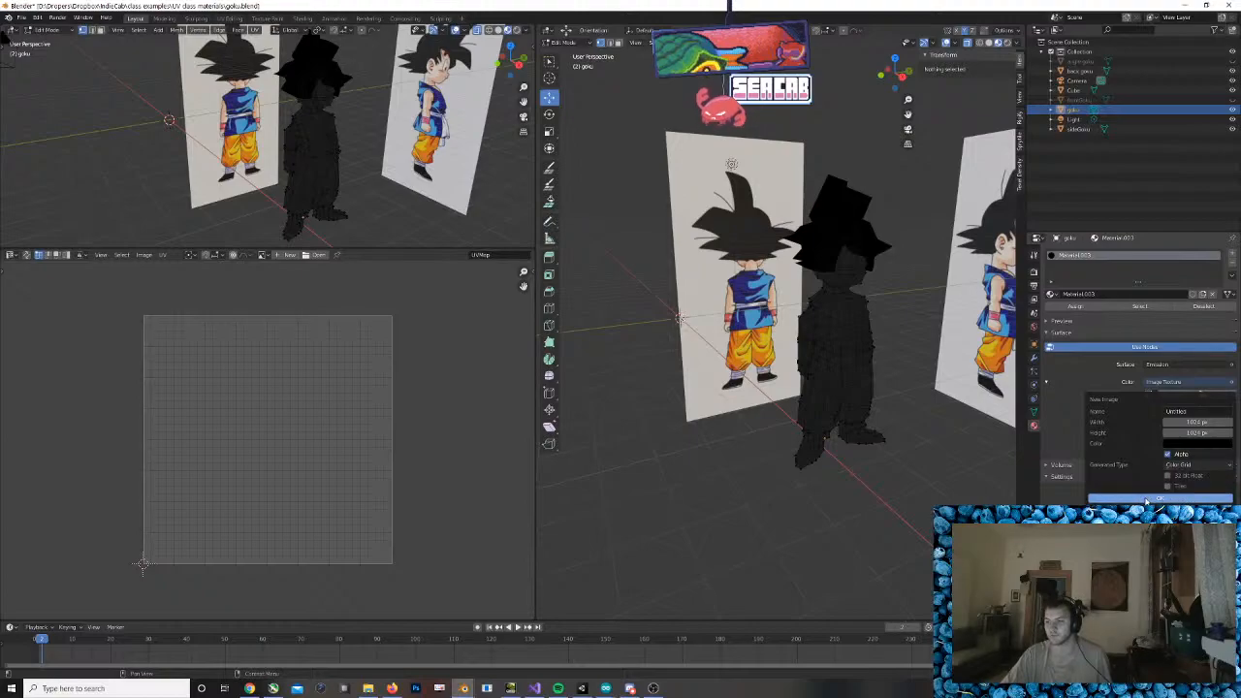
left_click(1147, 500)
Examine the color grid on the body in Object Mode and the whole grid image in the UV Editor
middle_click_drag(815, 398, 998, 433)
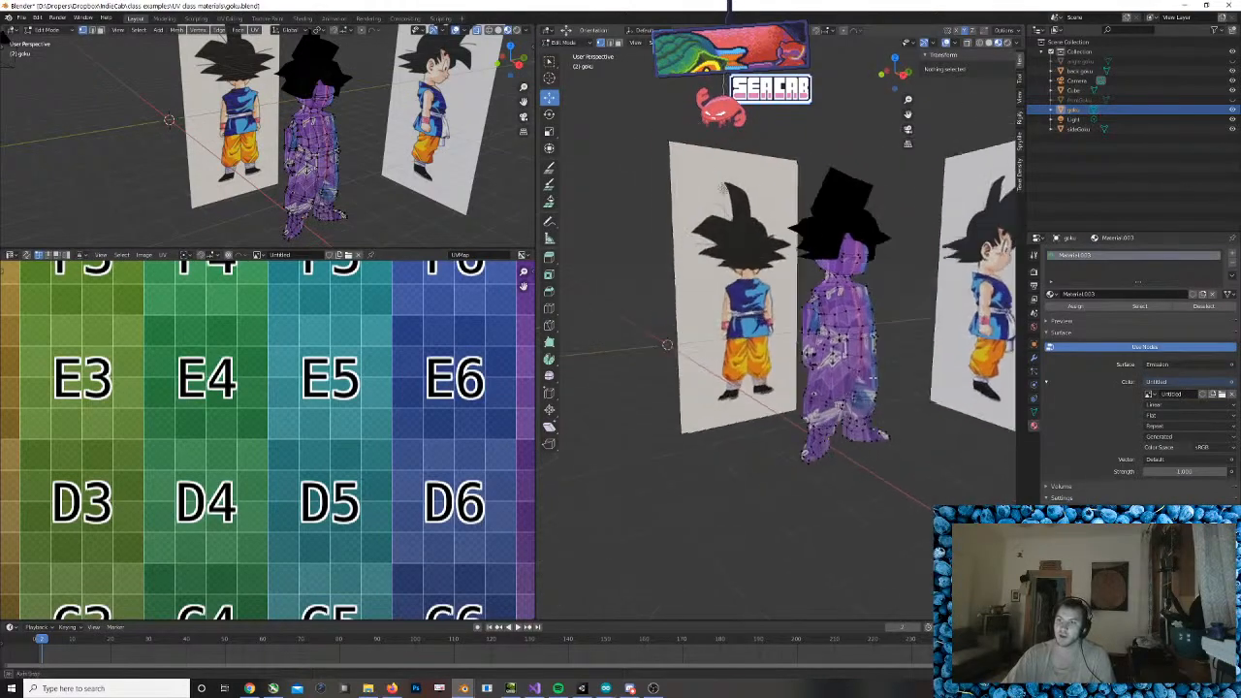
middle_click_drag(874, 378, 902, 392)
key("Tab")
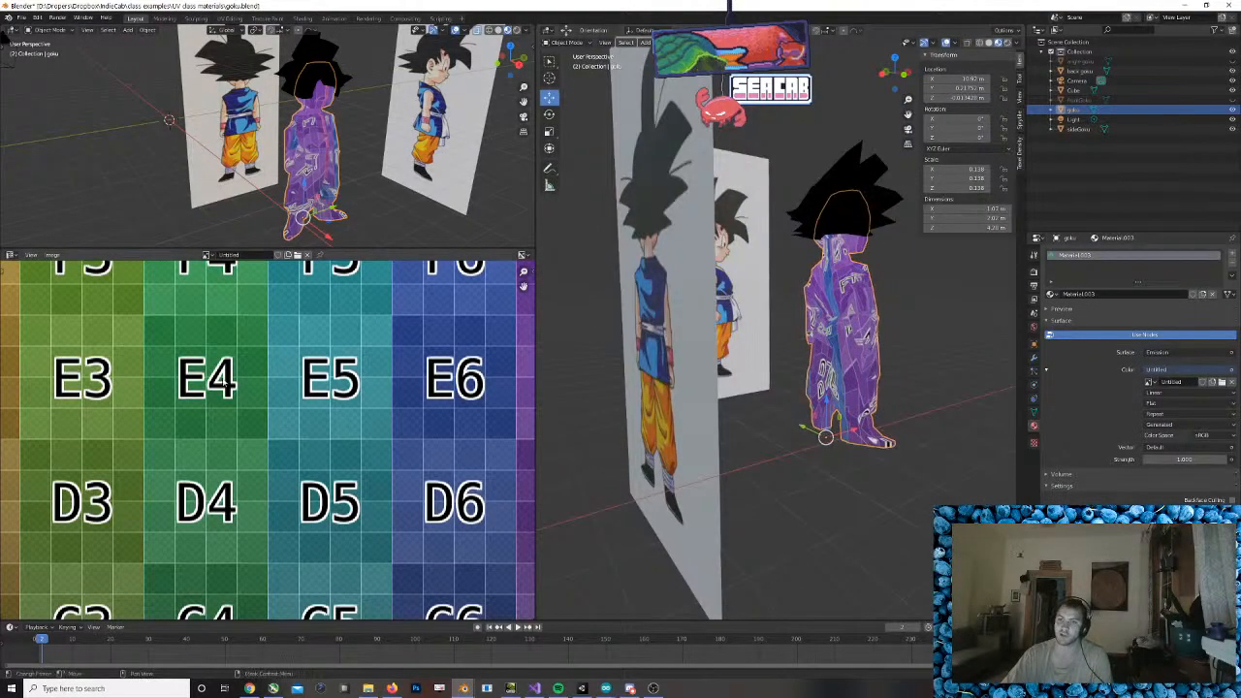
scroll(225, 384, "down", 5)
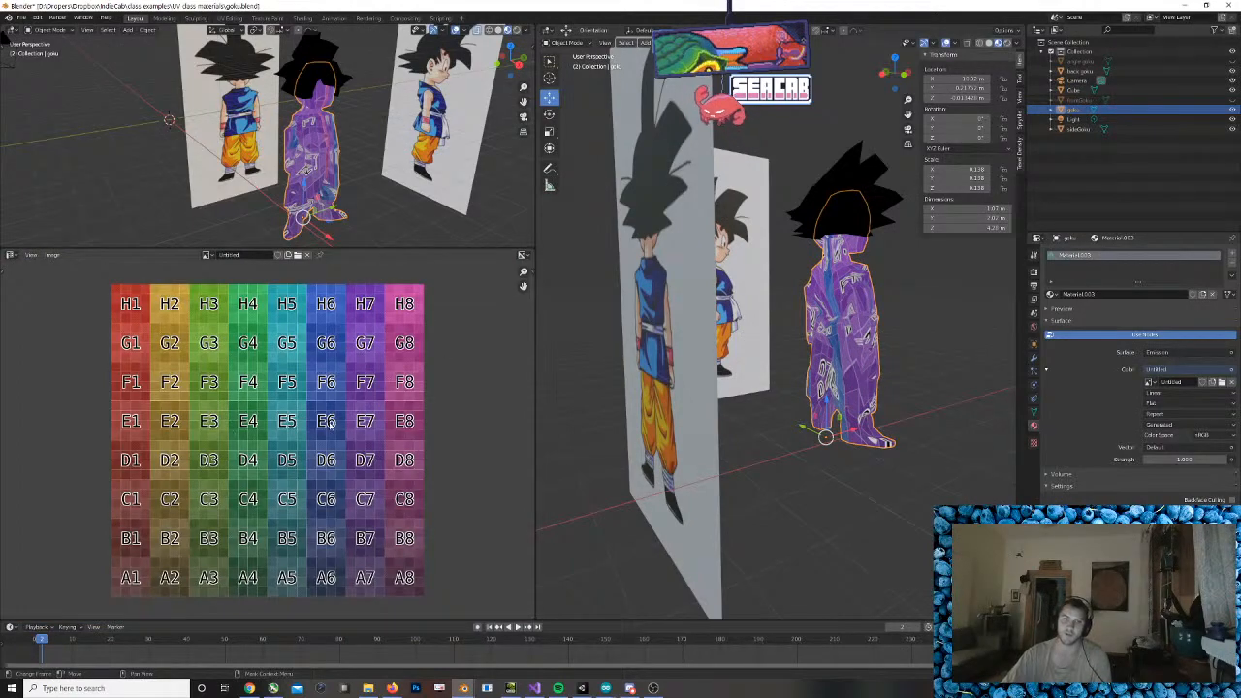
mouse_move(768, 381)
middle_mouse_down()
mouse_move(846, 336)
mouse_move(772, 365)
middle_mouse_up()
key("s")
left_click(797, 388)
key("ctrl+z")
Return to Edit Mode, select the entire body mesh, and select the upper part of its UVs
key("Tab")
key("z")
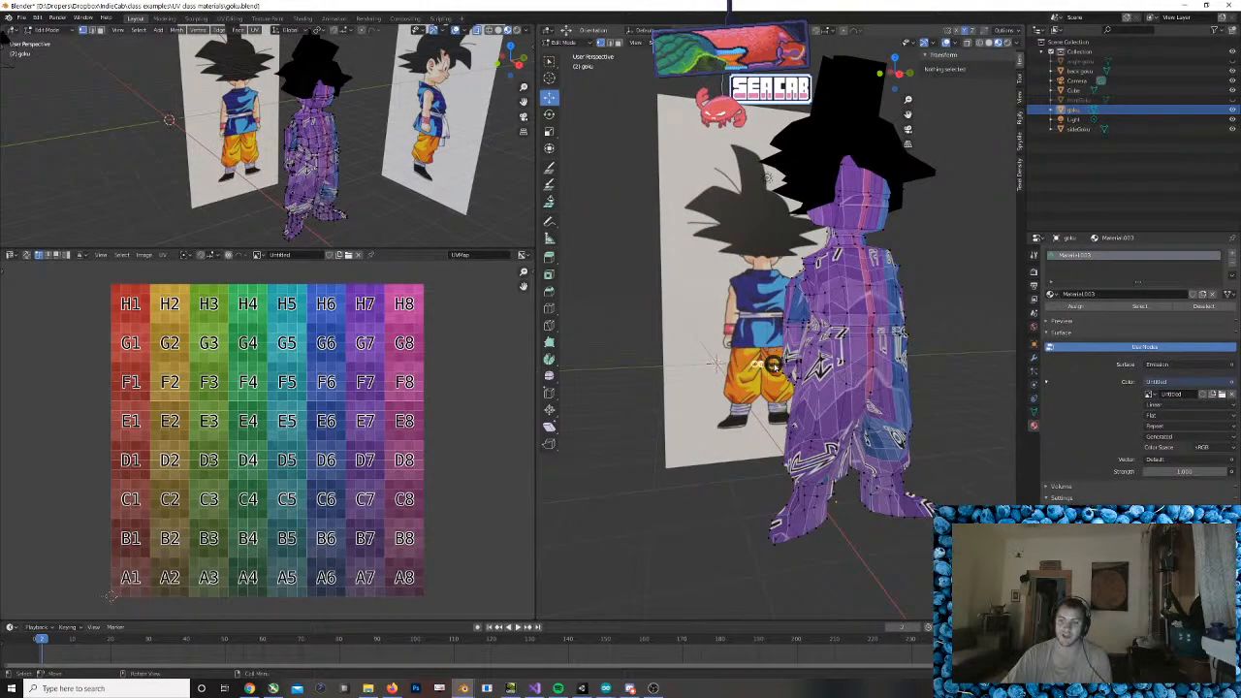
left_click(773, 363)
key("a")
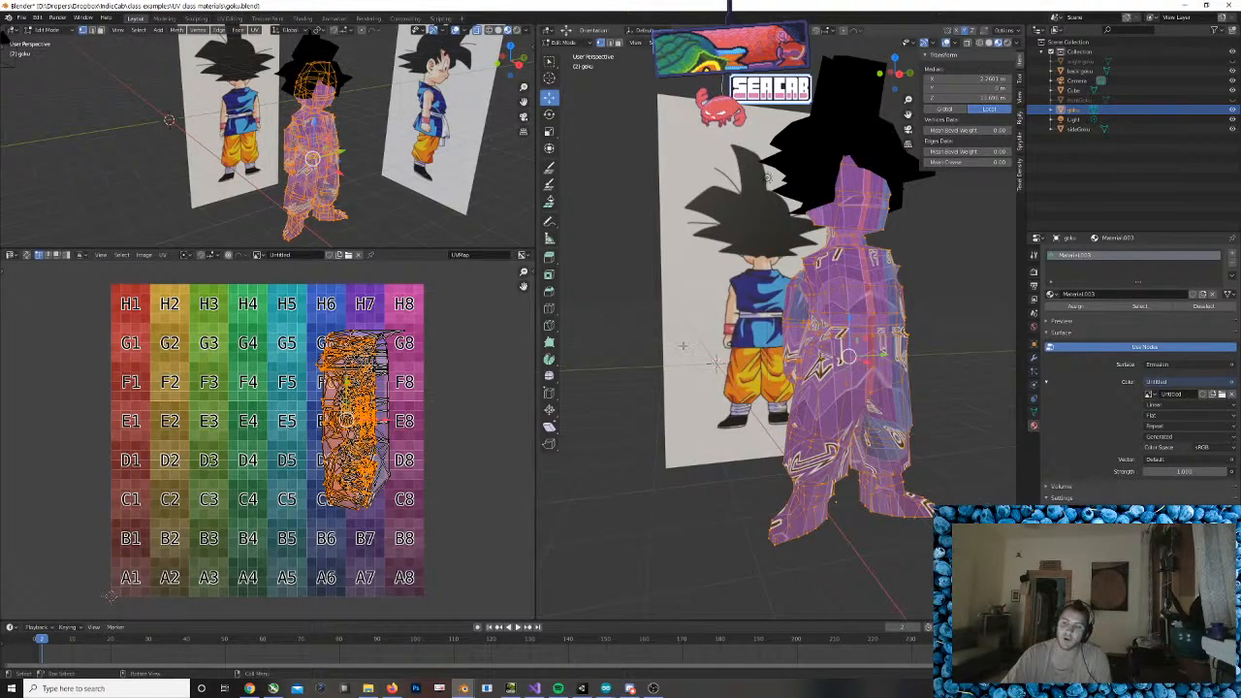
left_click_drag(288, 315, 419, 405)
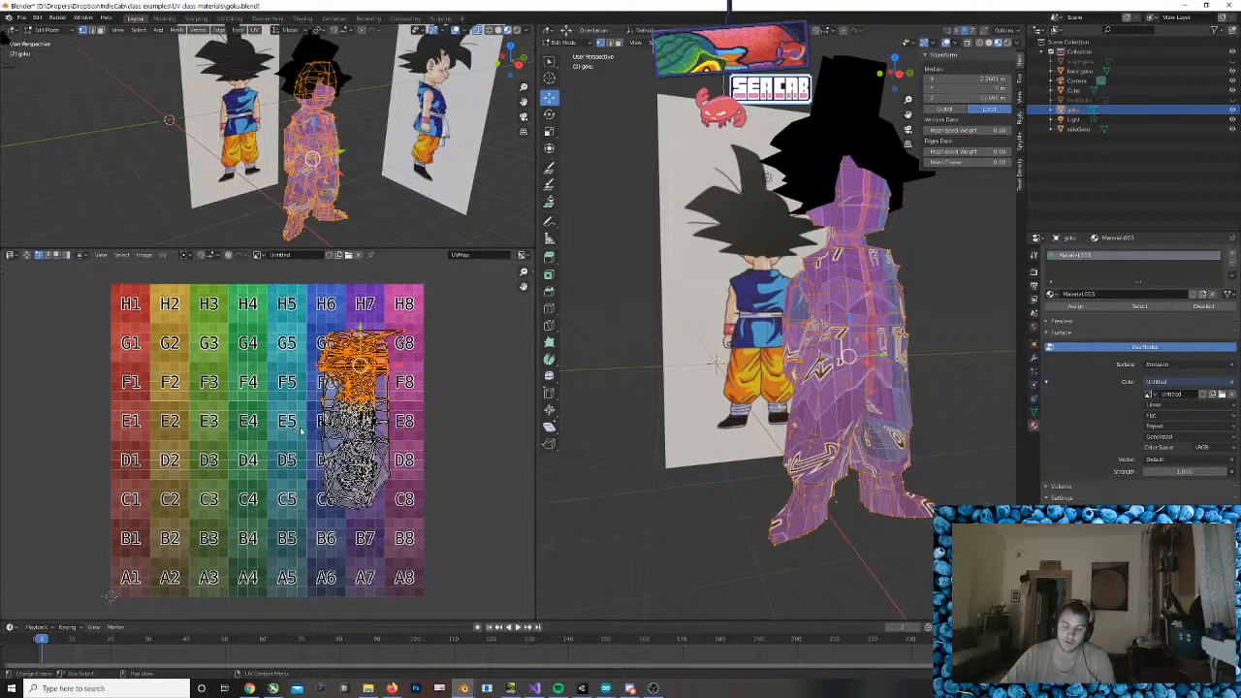
Unwrap the entire body mesh with Sphere Projection from the Right Orthographic view
left_click(703, 481)
middle_click_drag(703, 481, 926, 484)
scroll(834, 426, "down", 3)
middle_click_drag(950, 533, 684, 257, "shift")
scroll(693, 291, "down", 1)
scroll(702, 281, "down", 3)
middle_click_drag(742, 299, 808, 375, "shift")
scroll(809, 375, "up", 5)
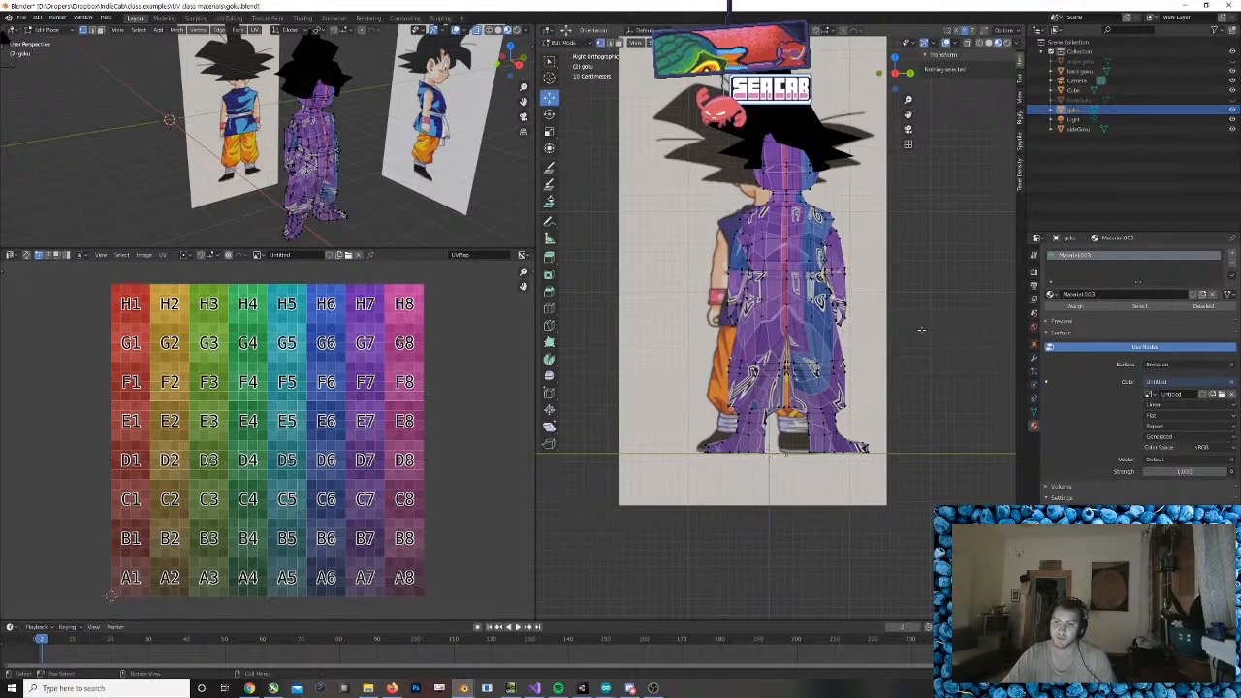
scroll(914, 331, "down", 2)
mouse_move(909, 335)
middle_mouse_down()
mouse_move(880, 346)
mouse_move(921, 355)
middle_mouse_up()
scroll(880, 346, "down", 3)
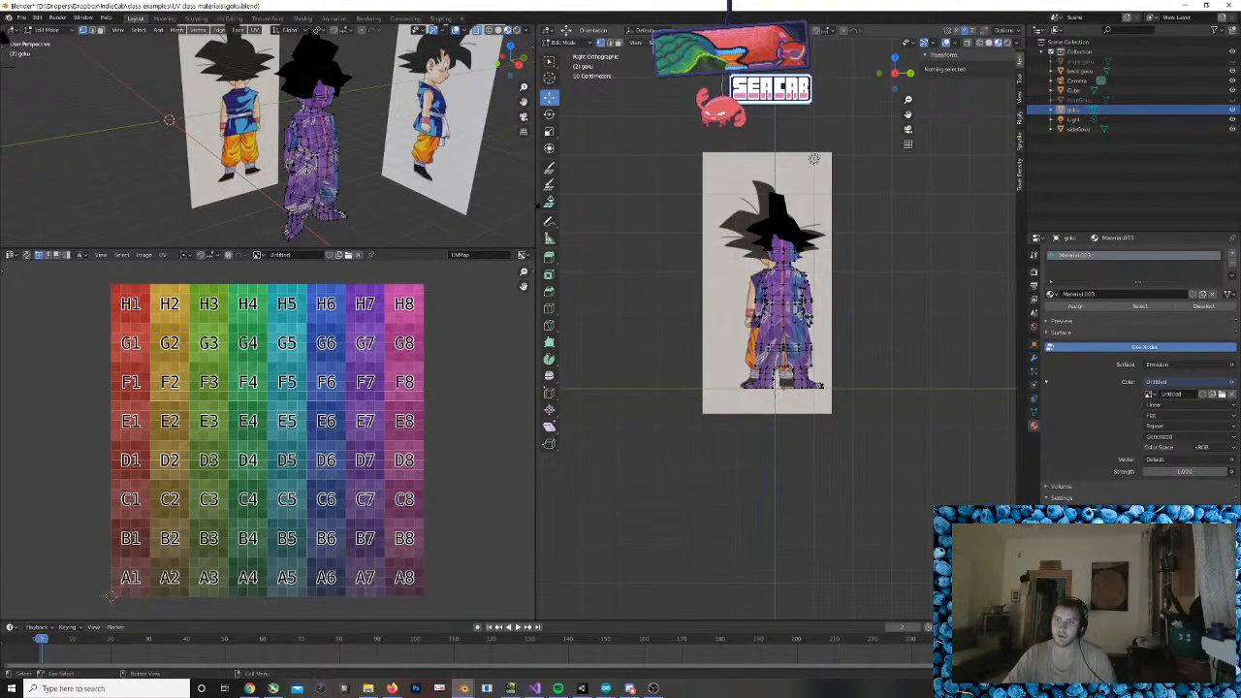
key("u")
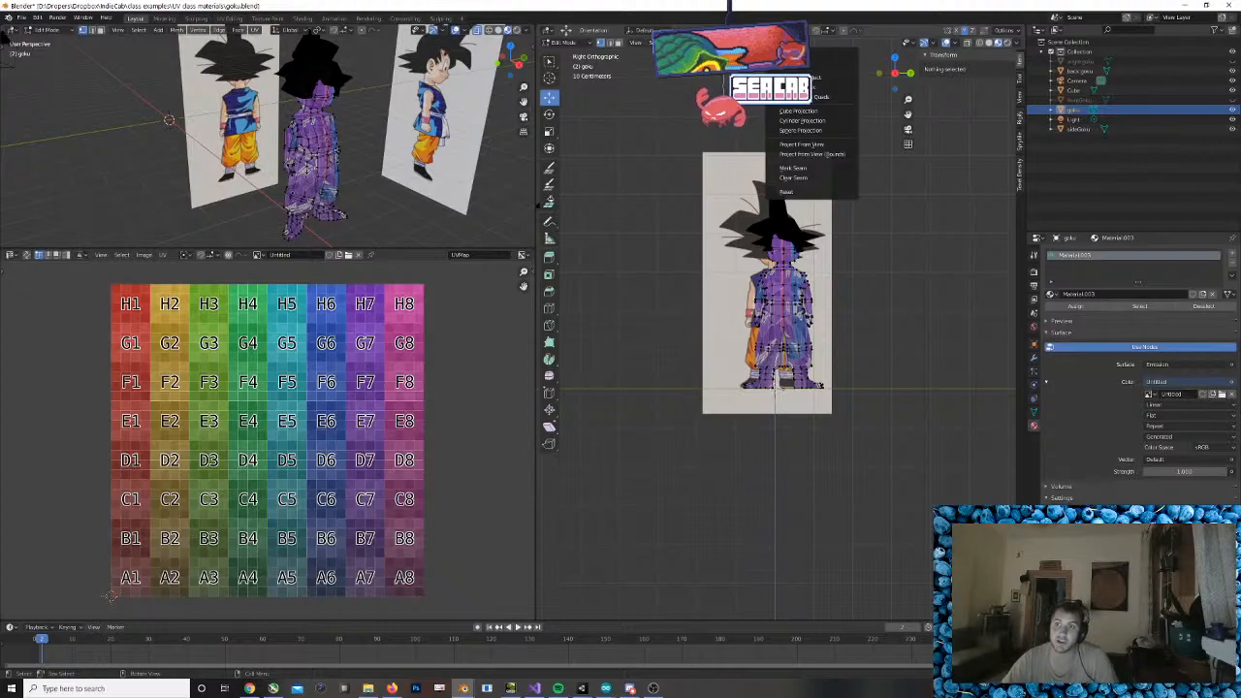
key("a")
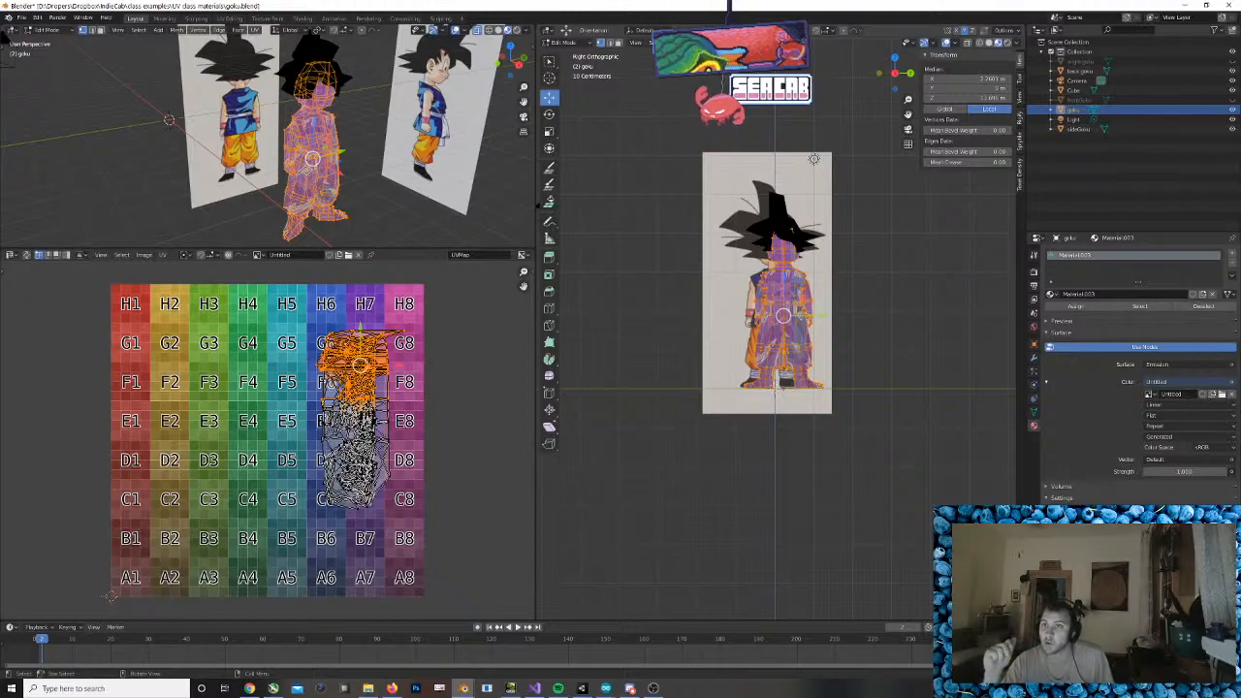
key("u")
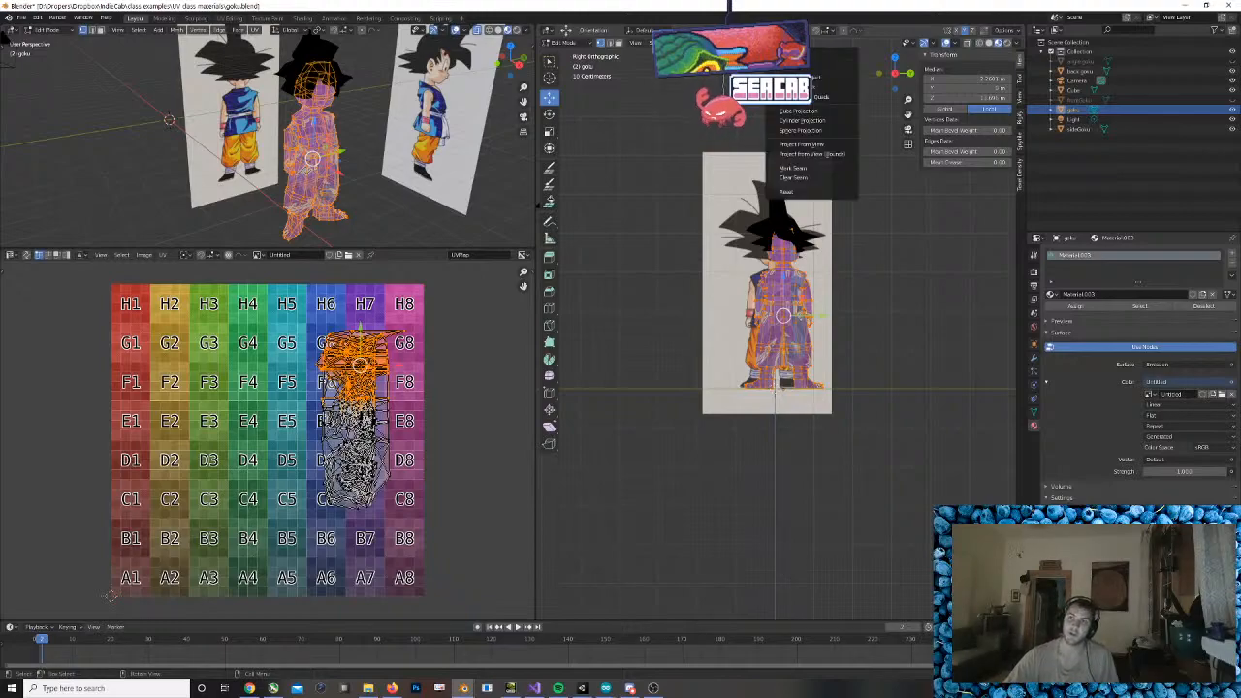
left_click(815, 131)
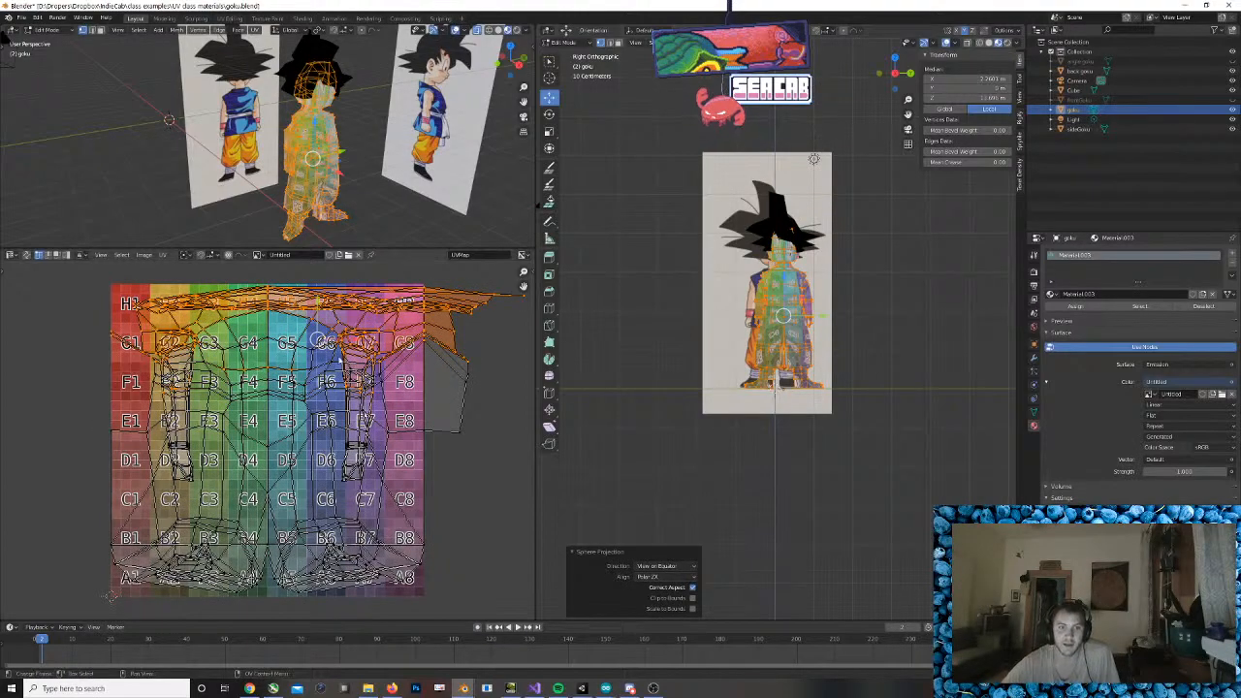
Inspect the sphere-projected UV layout and how the color grid distorts around the body's front, sides and legs
left_click_drag(72, 283, 529, 617)
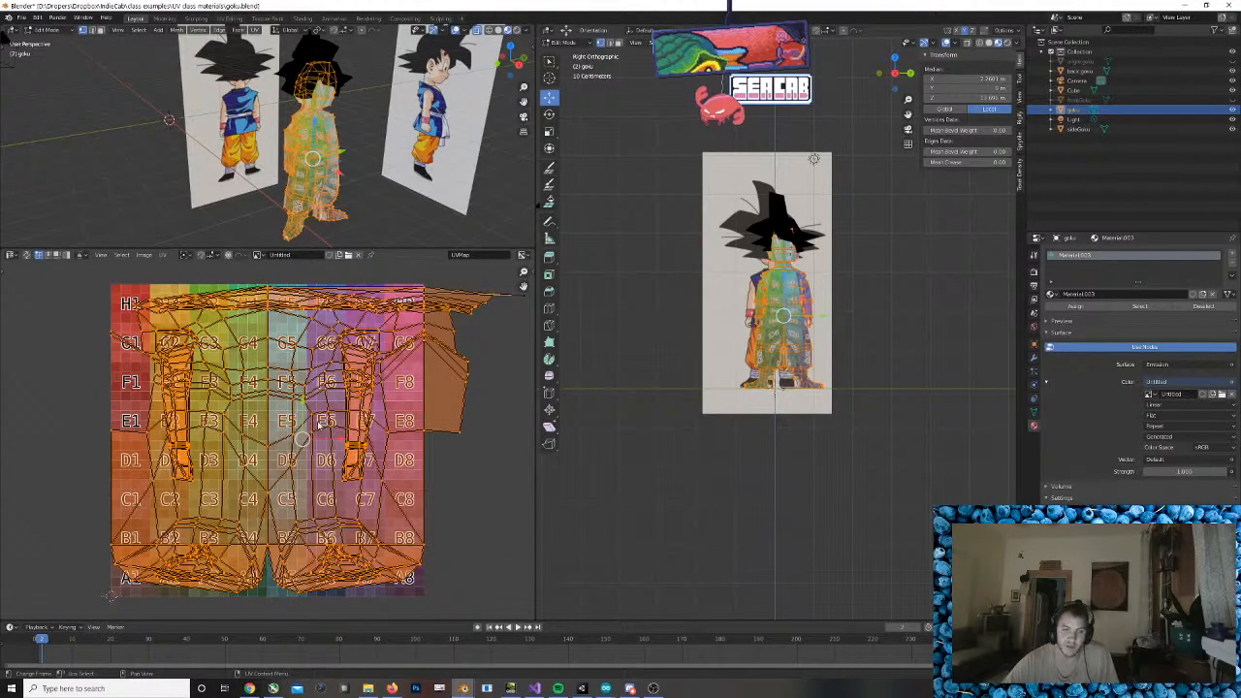
left_click(87, 413)
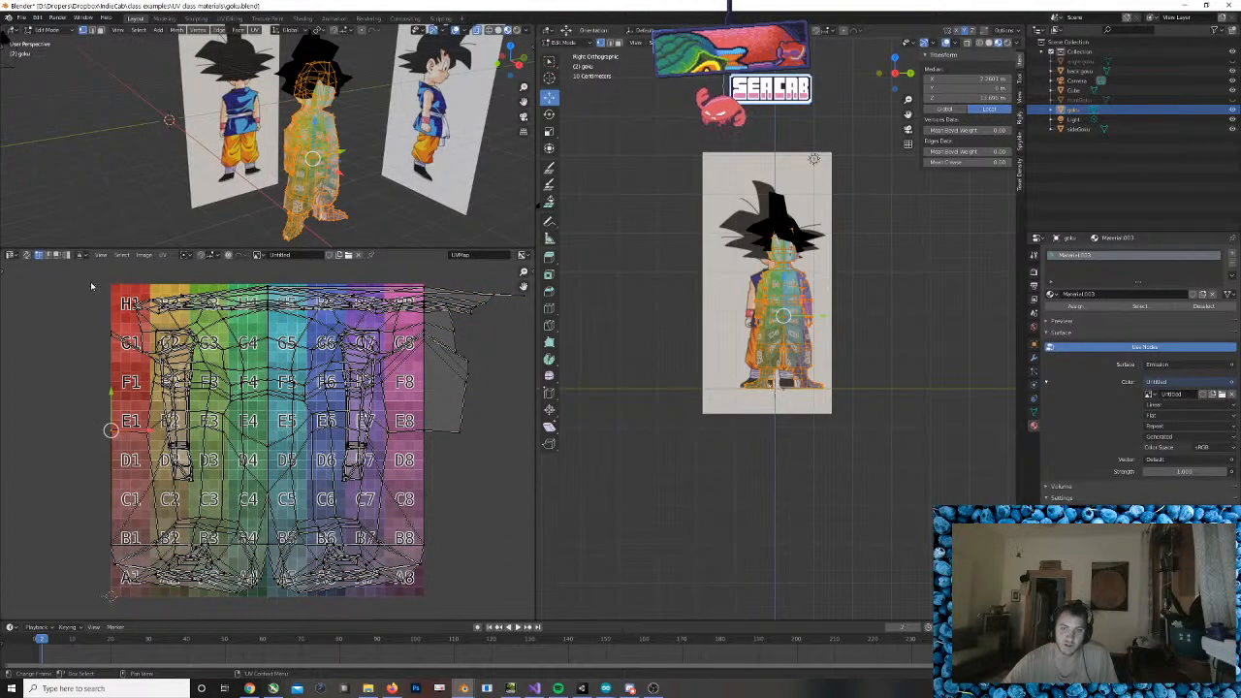
scroll(780, 330, "up", 4)
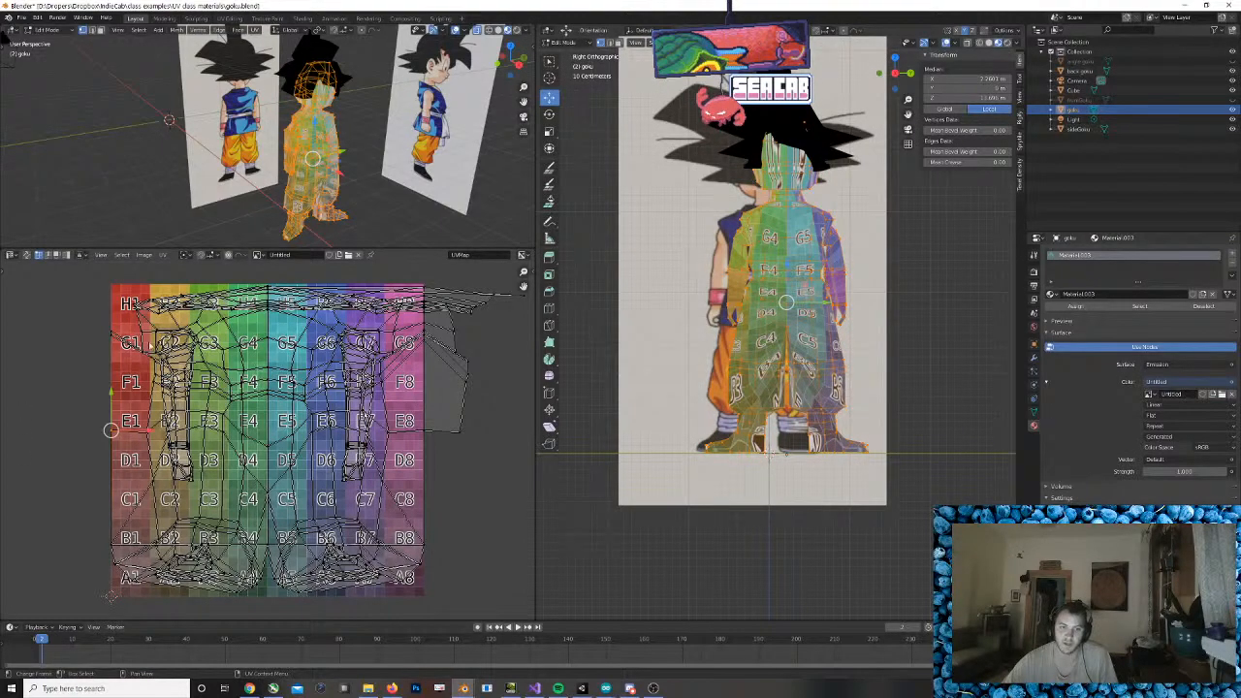
scroll(934, 344, "up", 8)
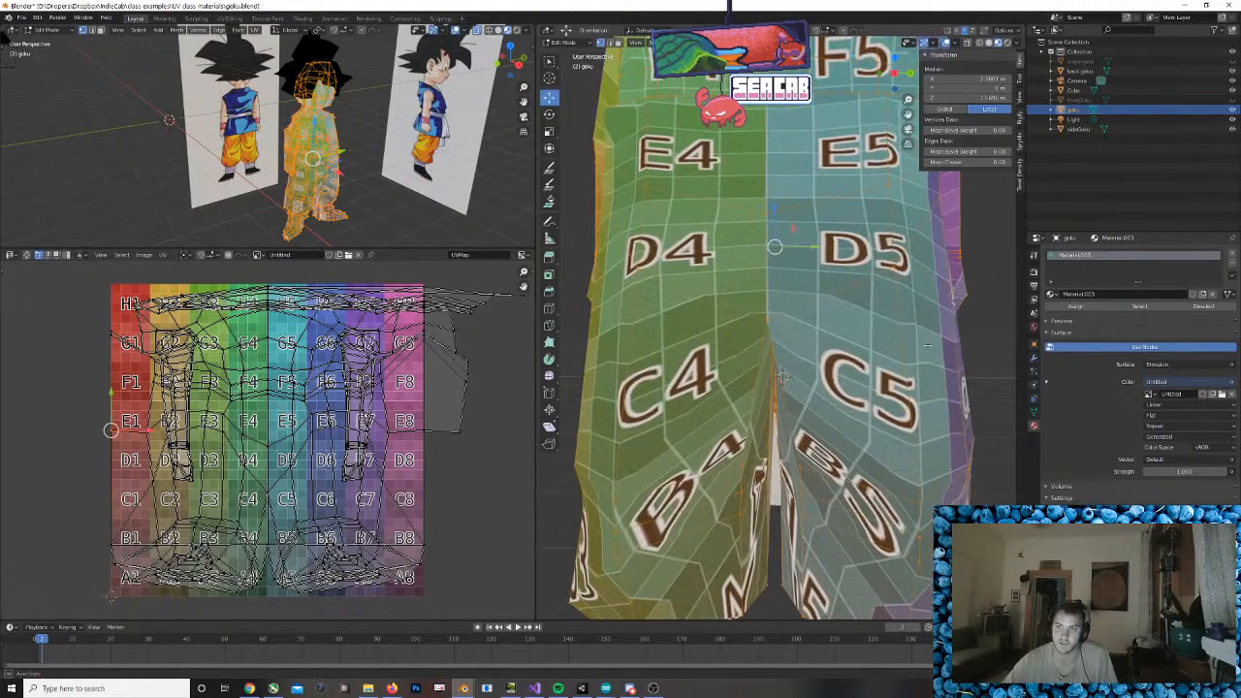
middle_click_drag(934, 344, 761, 373)
scroll(885, 351, "down", 7)
scroll(776, 383, "up", 5)
scroll(777, 383, "down", 4)
scroll(777, 383, "up", 4)
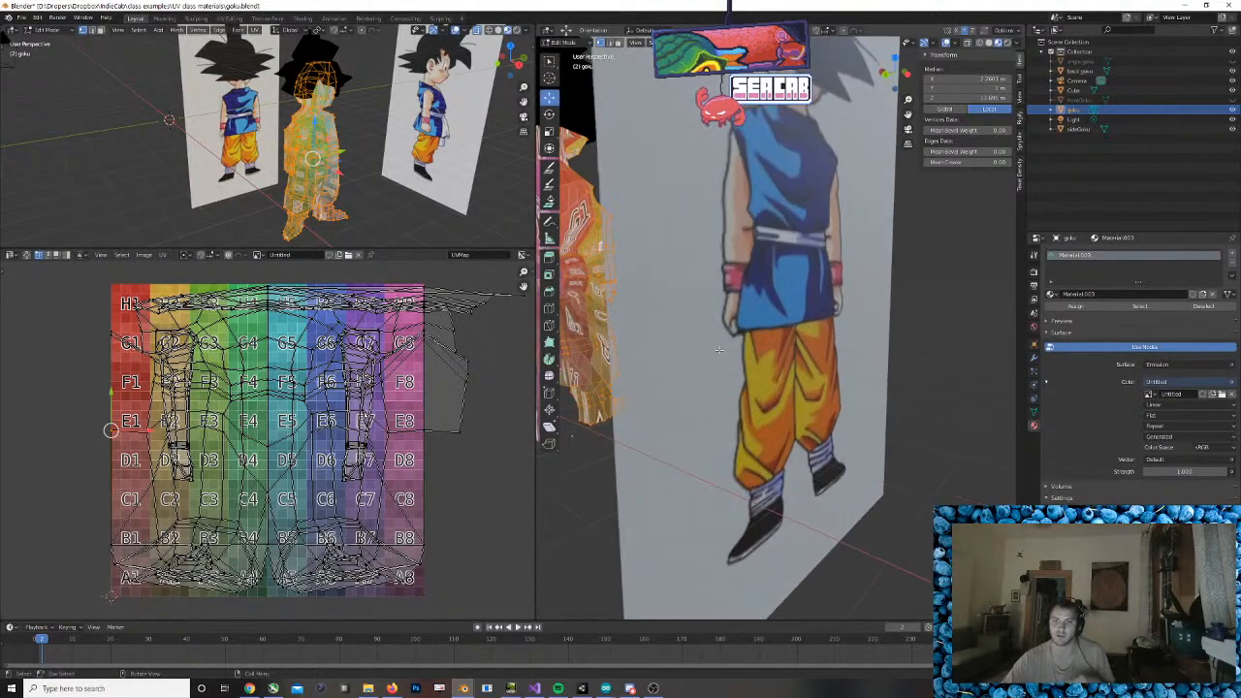
scroll(777, 383, "down", 2)
middle_click_drag(623, 312, 707, 335, "shift")
scroll(707, 335, "up", 4)
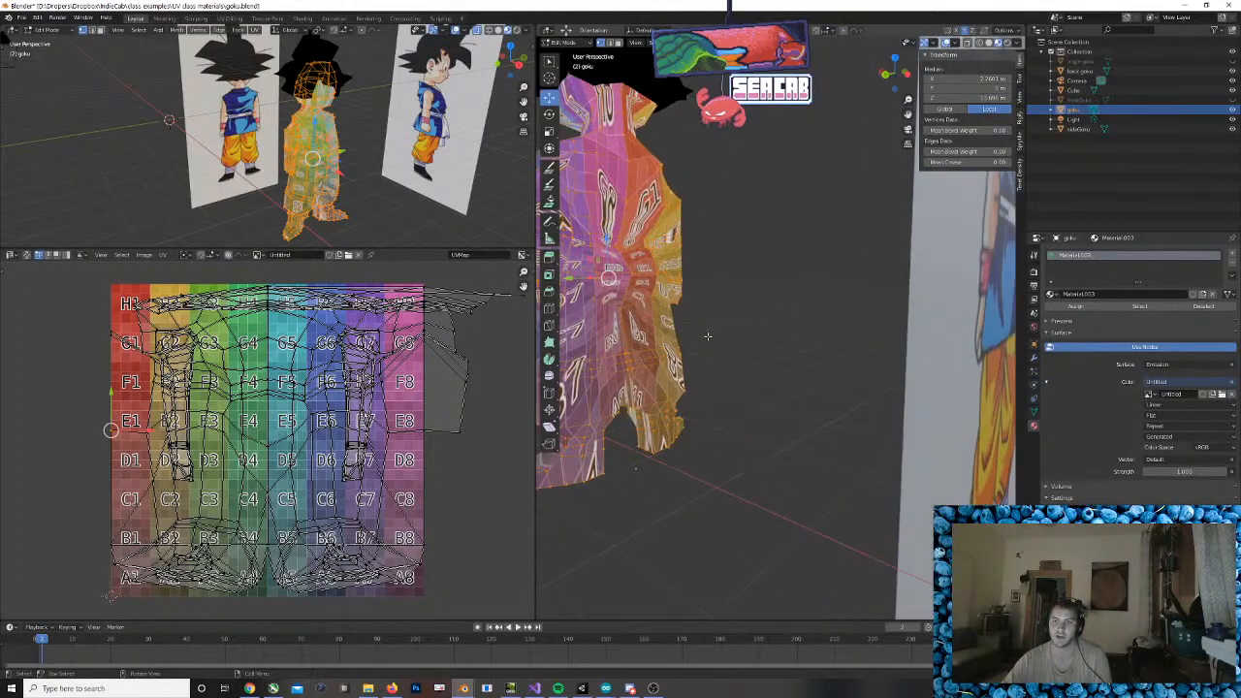
middle_click_drag(805, 346, 853, 355, "shift")
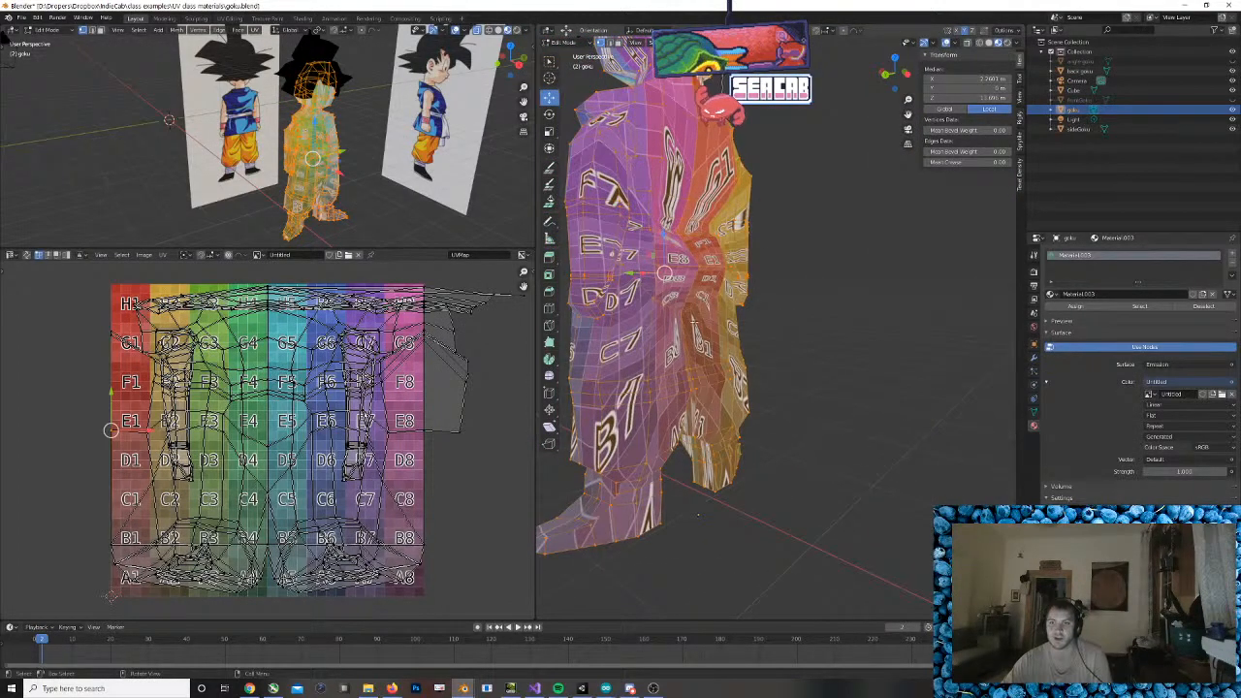
middle_click_drag(702, 331, 665, 310)
scroll(663, 308, "down", 2)
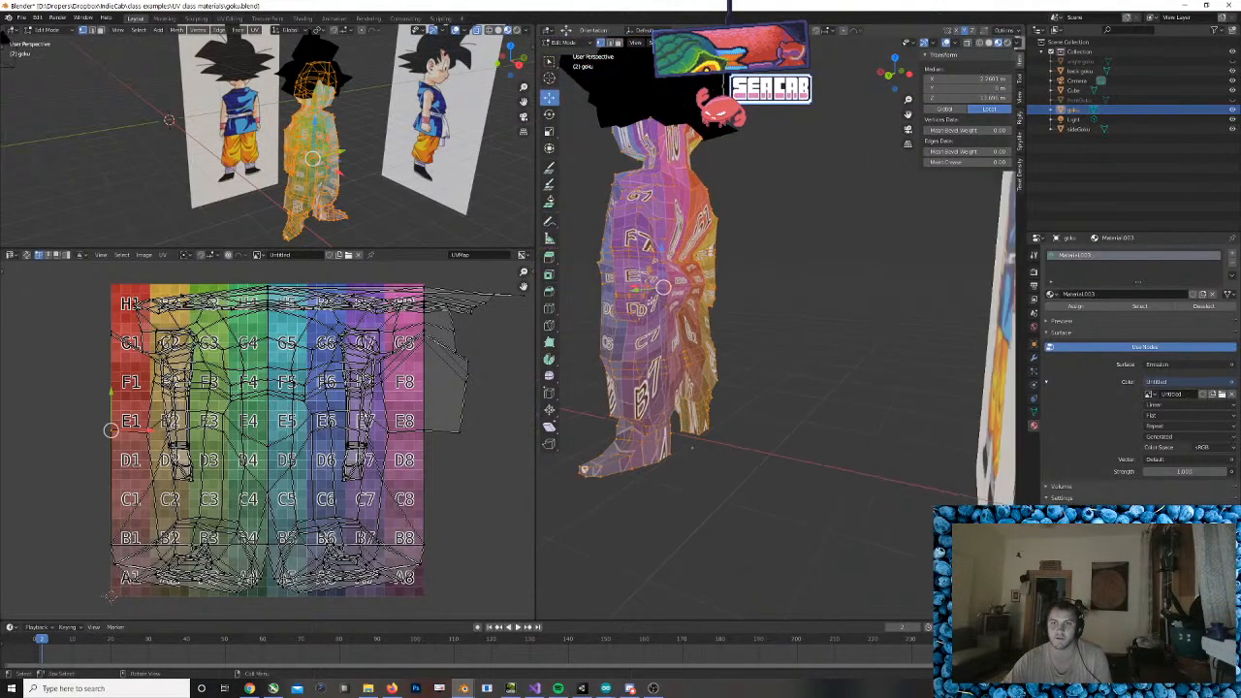
middle_click_drag(692, 447, 785, 317)
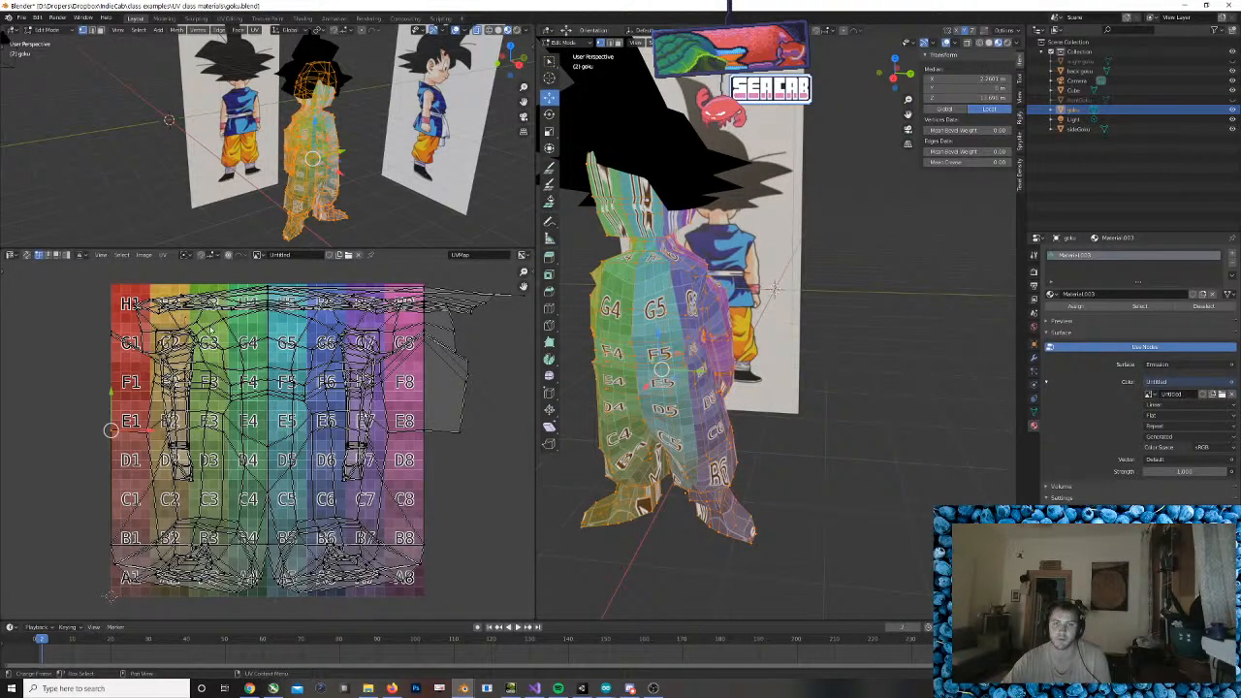
Select all of the body's UVs and unwrap the mesh again with Cylinder Projection from the Right Orthographic view
scroll(199, 322, "down", 1)
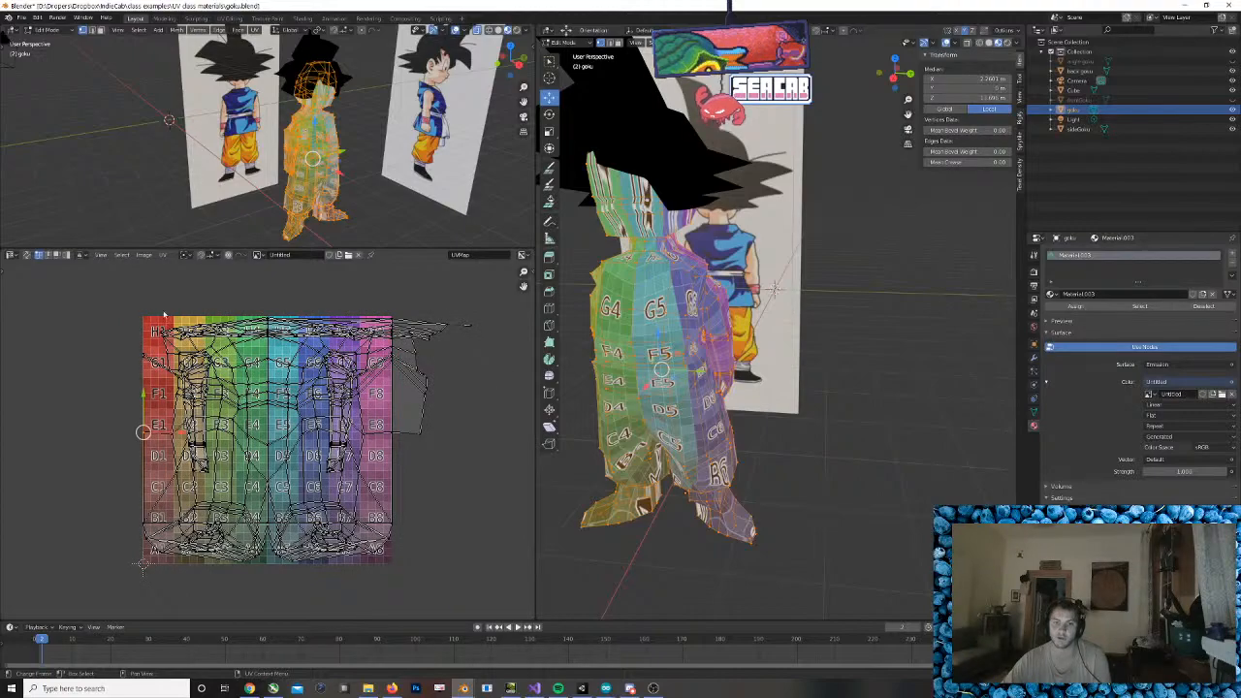
left_click_drag(88, 282, 490, 586)
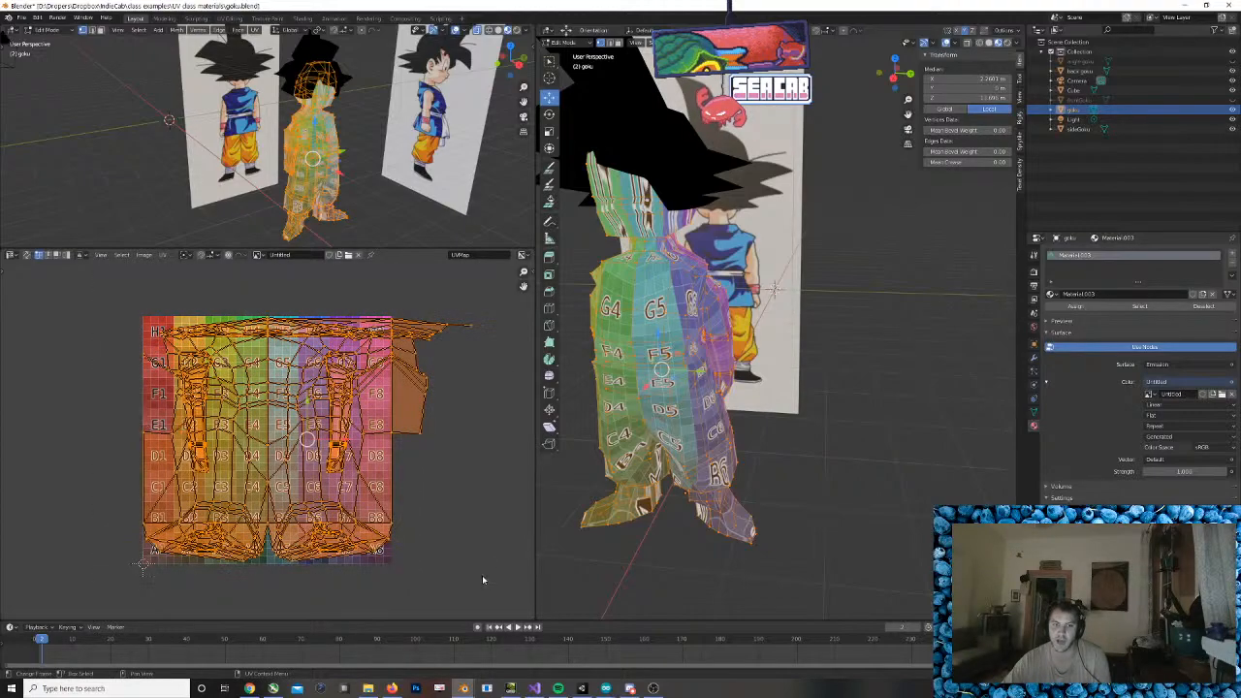
middle_click_drag(850, 348, 892, 392)
key("KP_3")
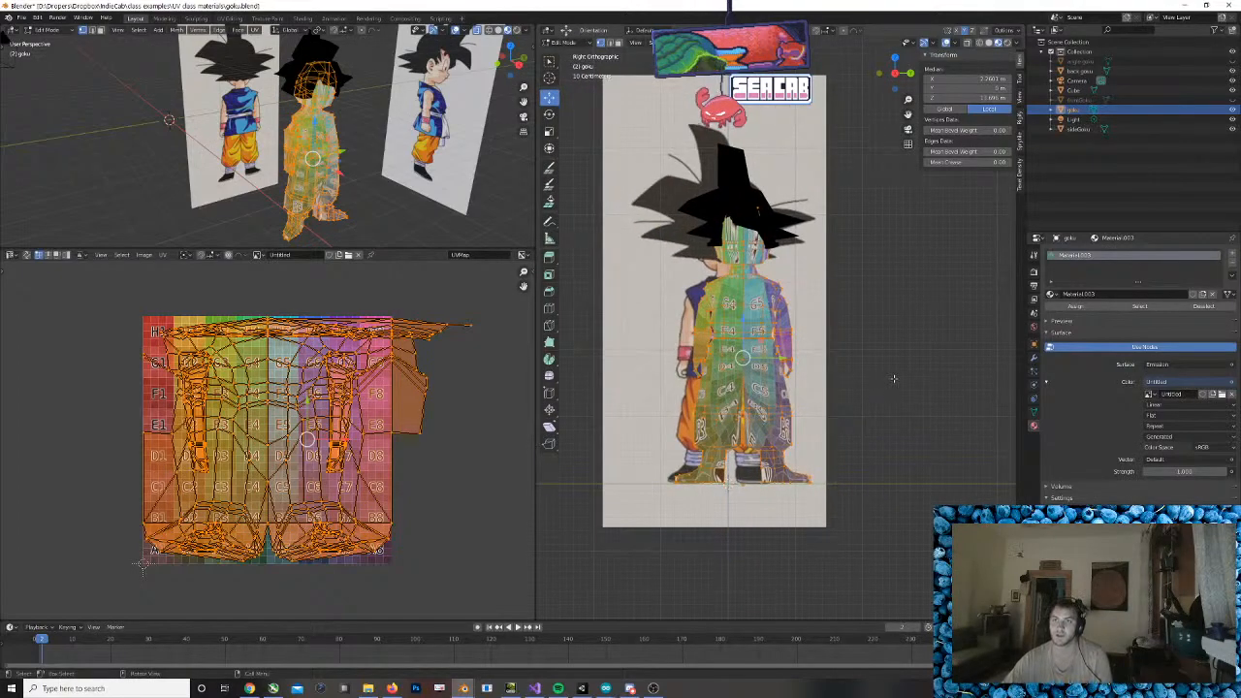
key("Tab")
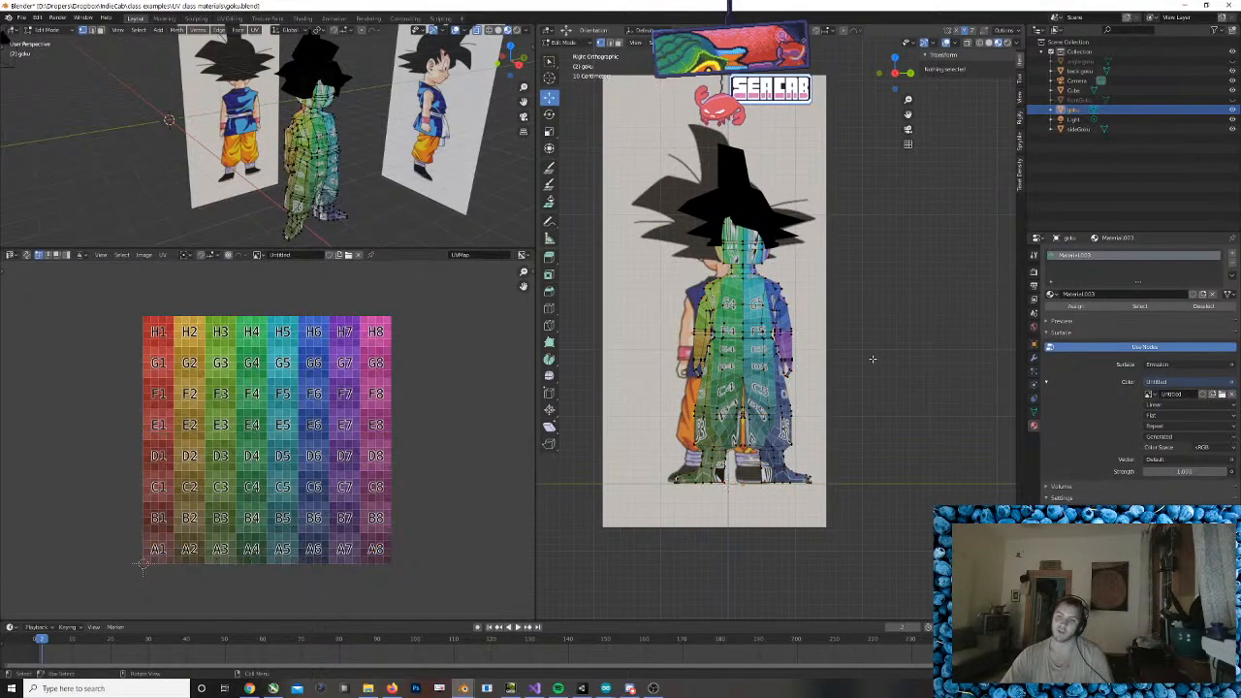
key("Tab")
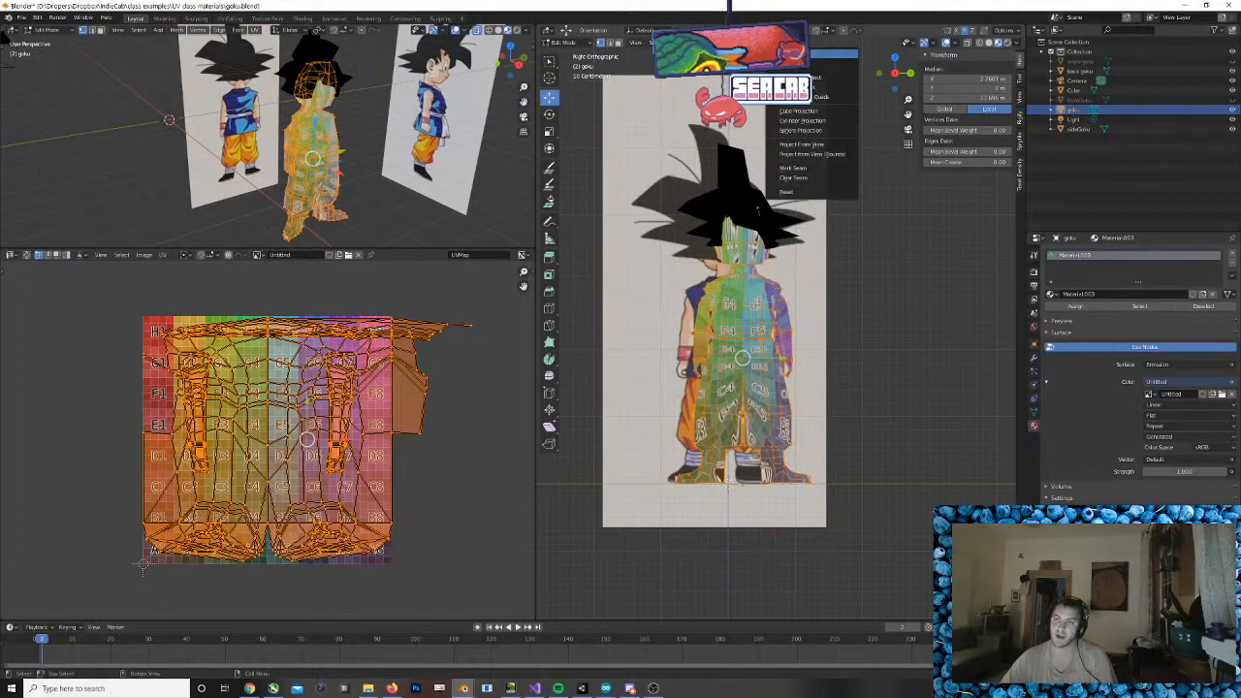
left_click(802, 120)
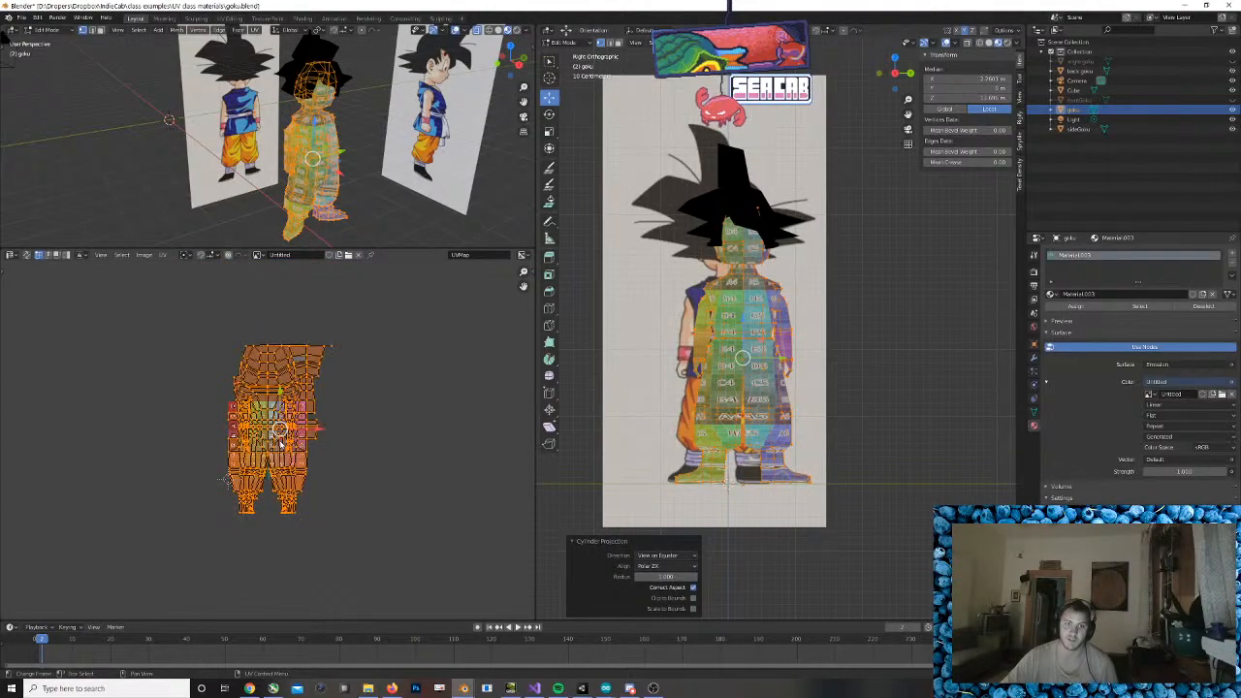
Examine the cylinder-projected UV layout with all UVs selected and how the color grid wraps around the body's front, side and back
scroll(279, 443, "up", 2)
left_click(180, 388)
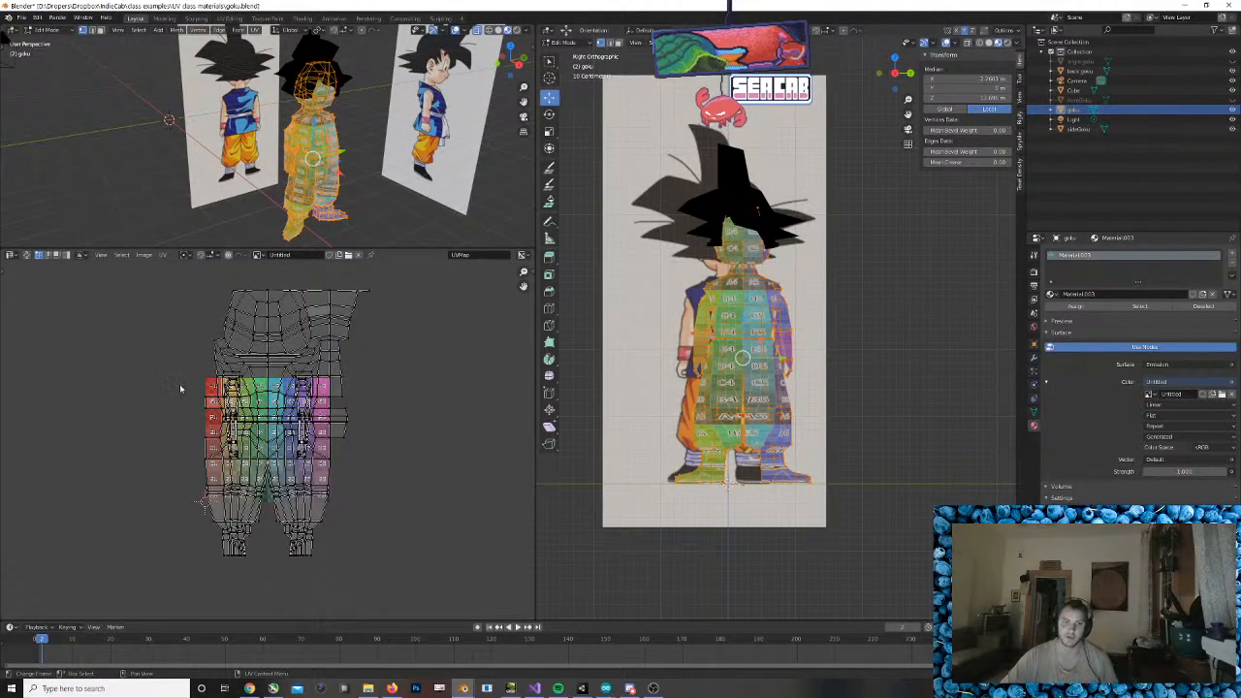
left_click_drag(171, 265, 393, 565)
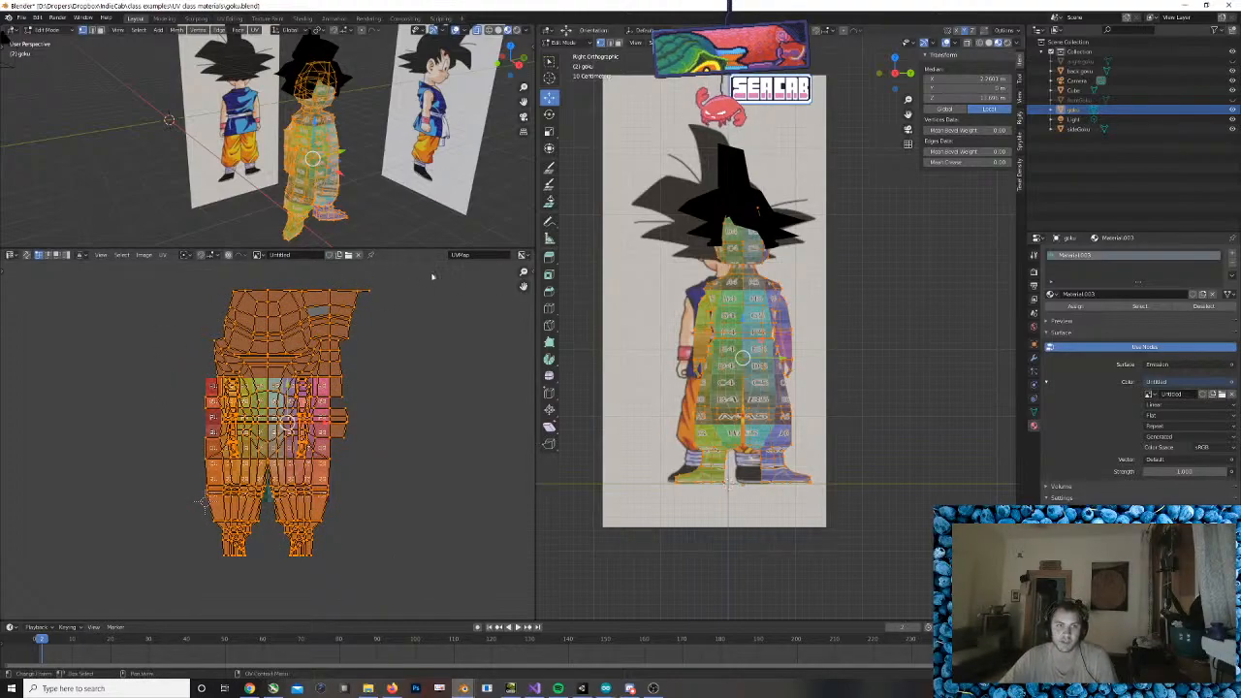
middle_click_drag(756, 320, 892, 354)
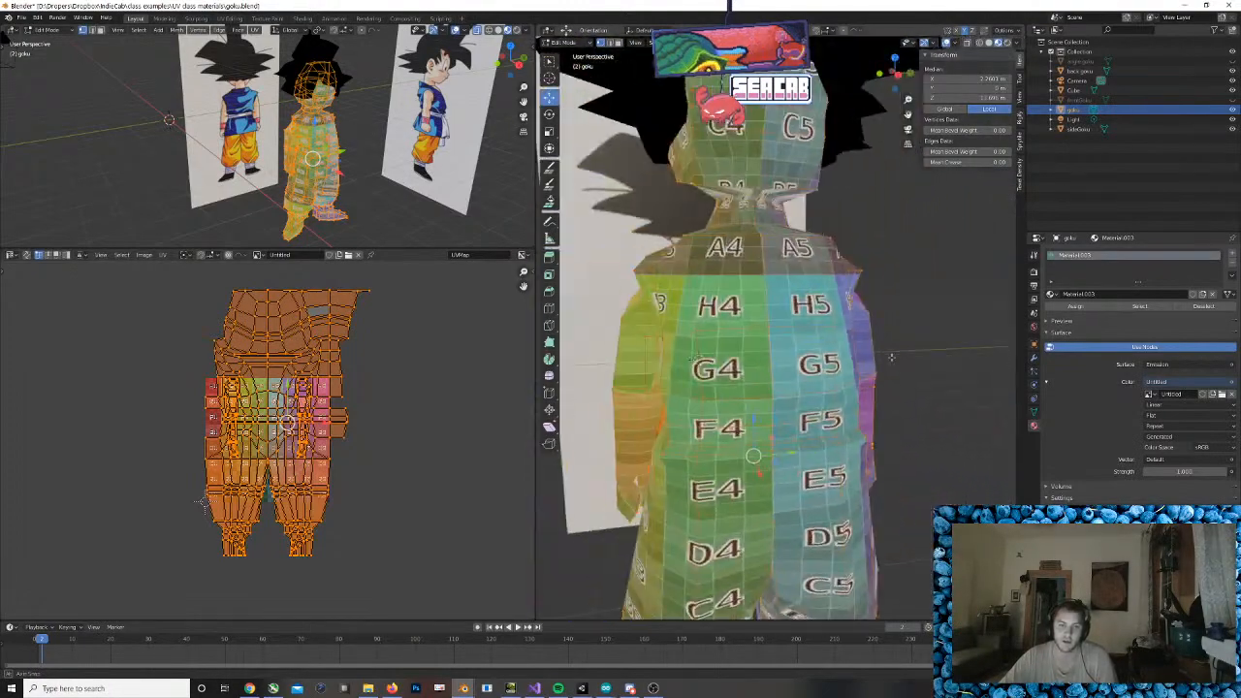
scroll(341, 456, "down", 2)
scroll(340, 457, "up", 3)
scroll(869, 424, "down", 4)
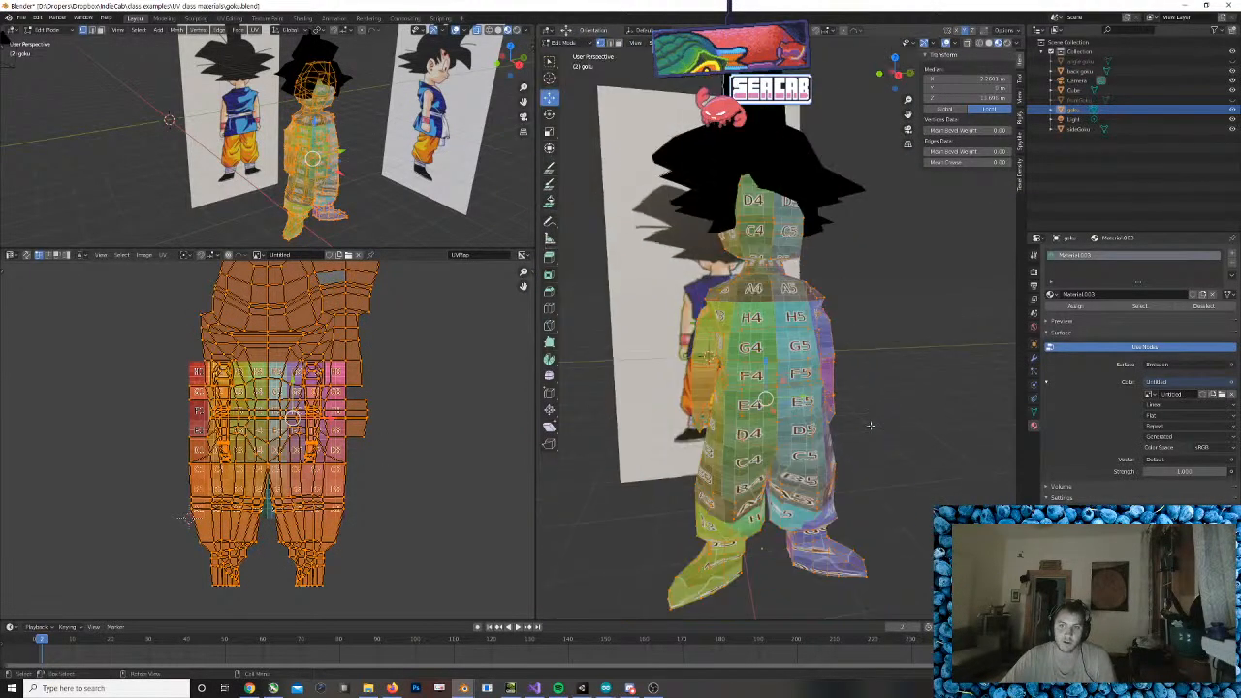
middle_click_drag(869, 424, 591, 212)
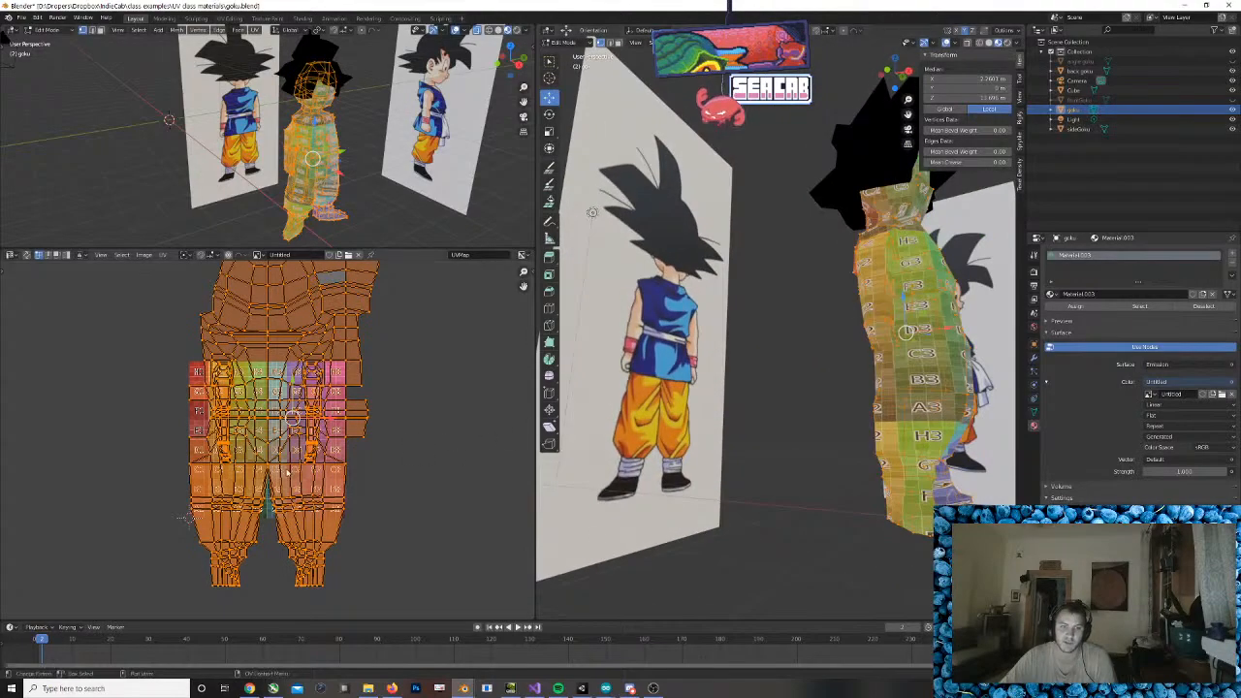
Show the UV editor's tools, activate the Scale tool, and select all of the body's UVs
left_click(4, 281)
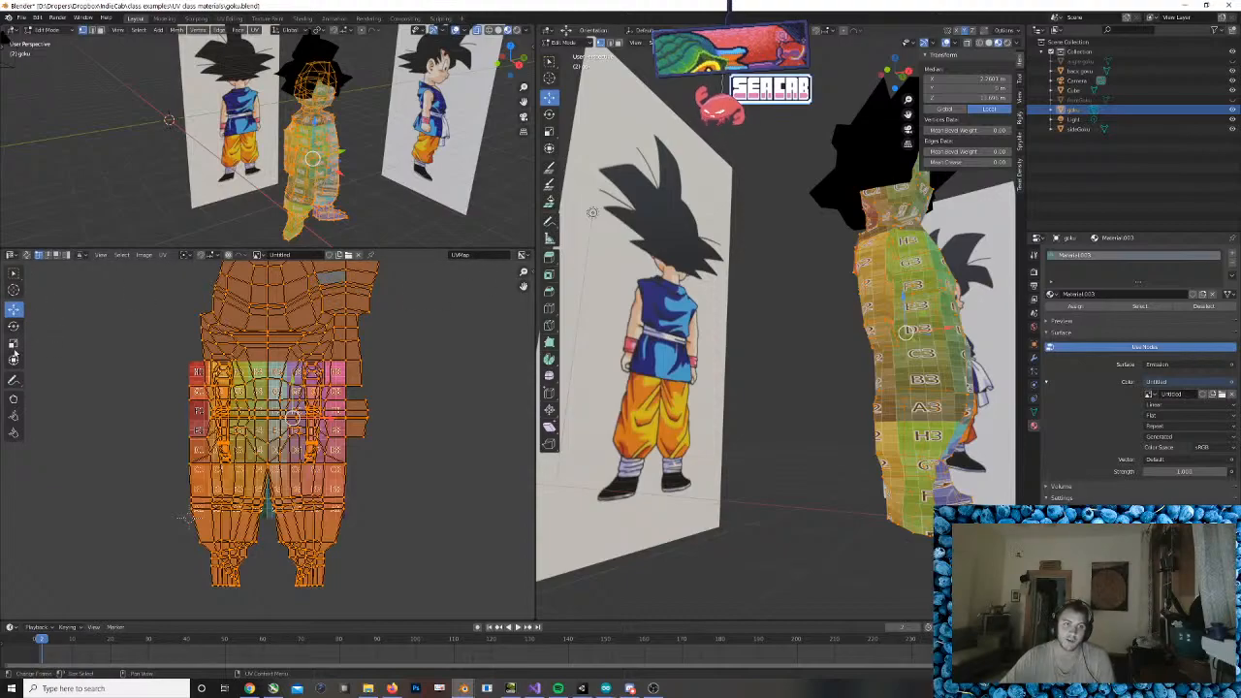
scroll(25, 354, "down", 2)
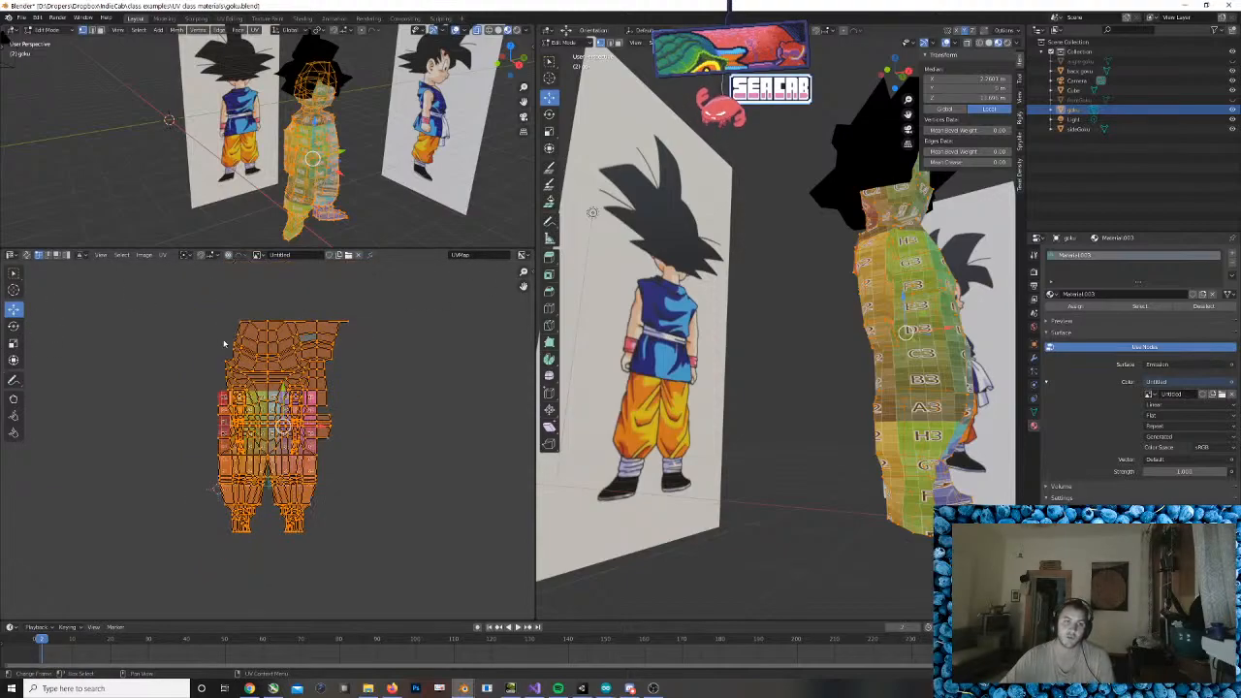
left_click(14, 342)
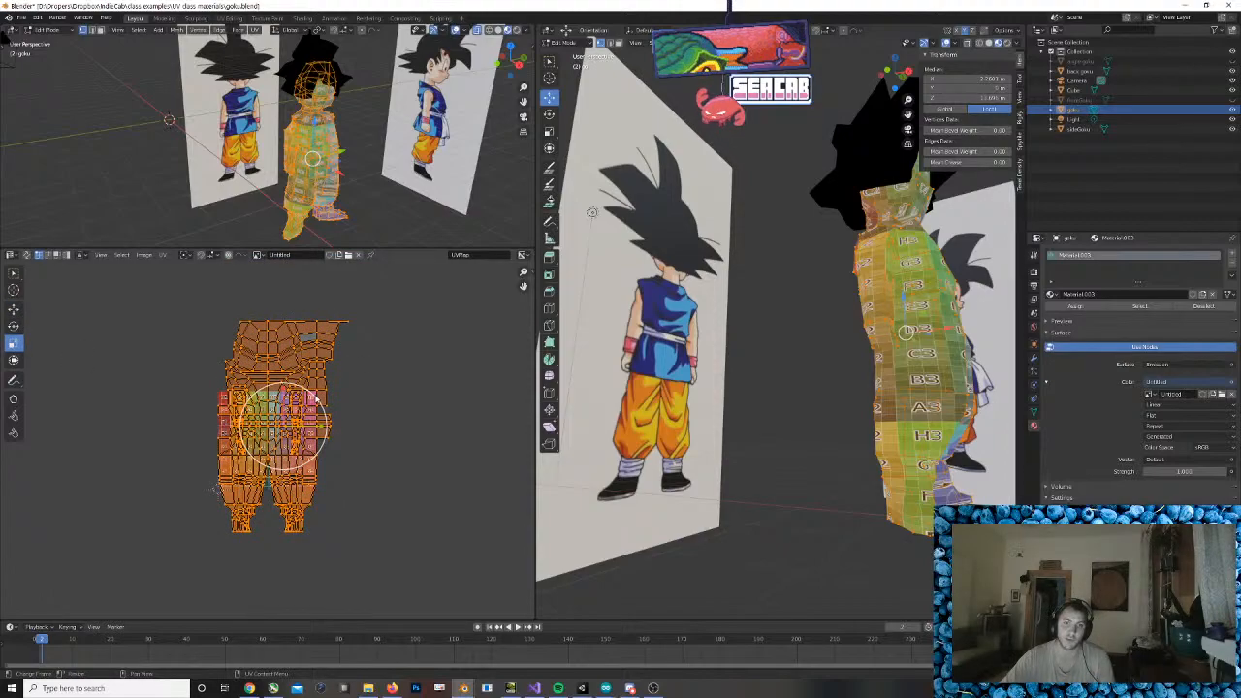
key("alt+a")
left_click_drag(155, 287, 389, 532)
key("s")
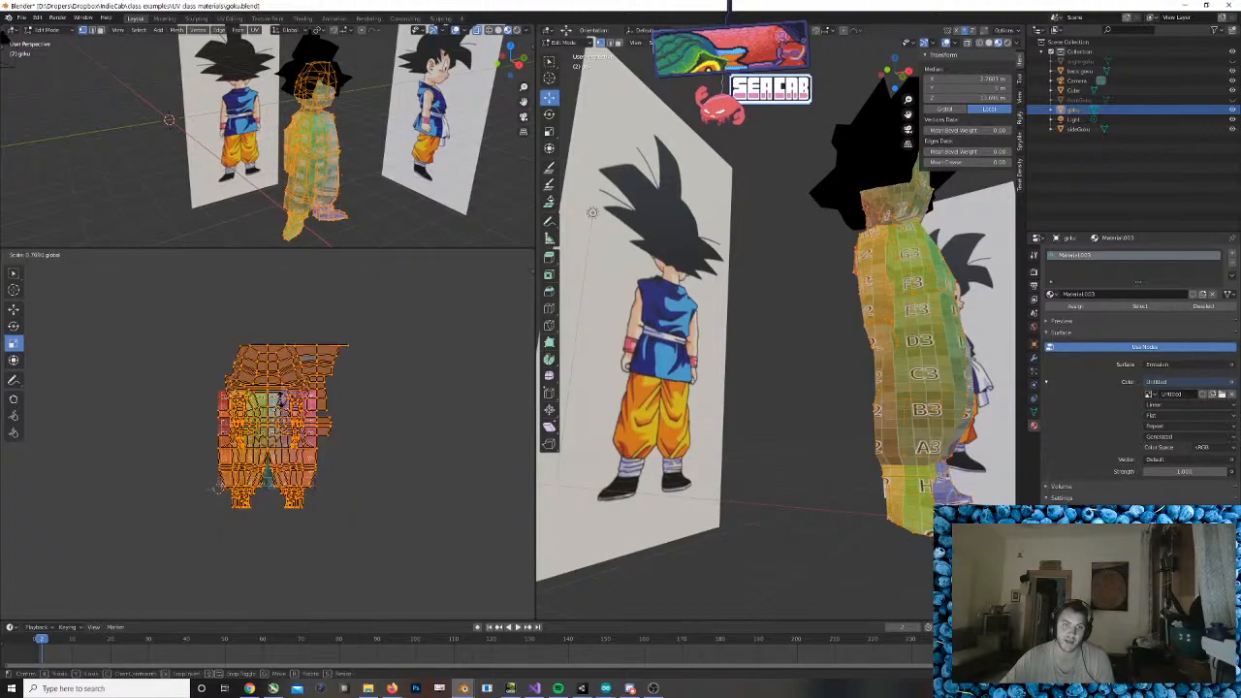
left_click_drag(281, 401, 282, 407)
key("ctrl+z")
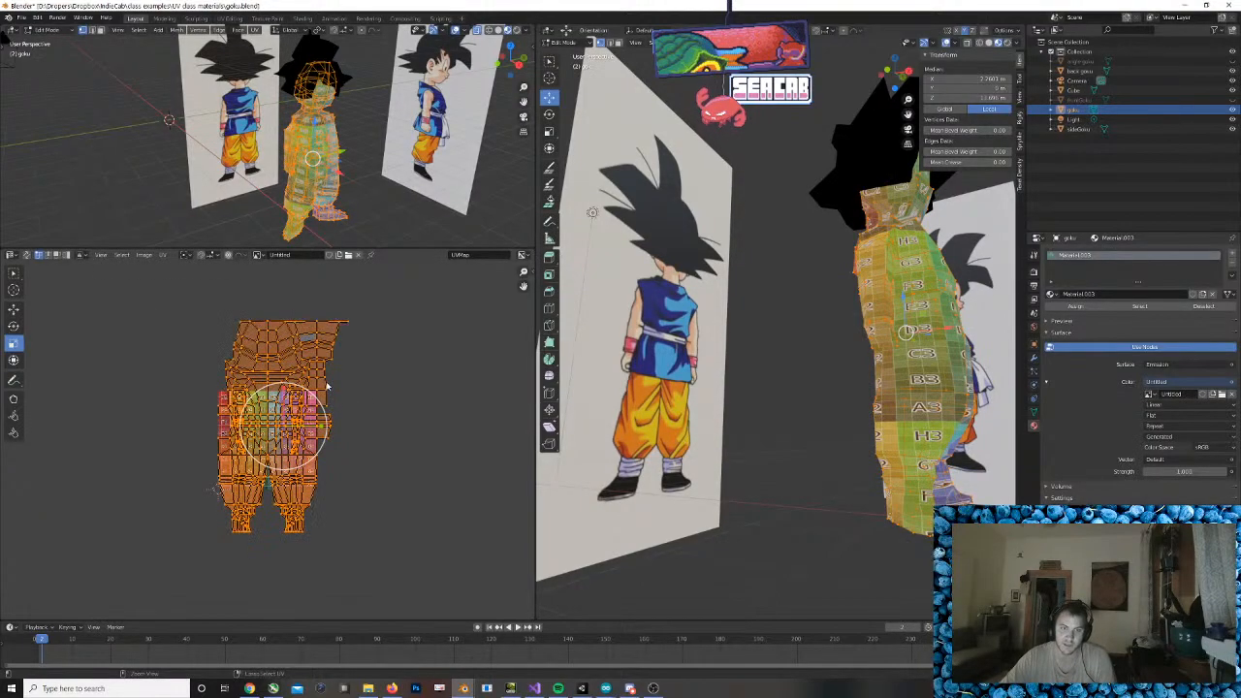
Scale all of the cylinder-projected UVs down uniformly until their width fits within the color grid image
key("s")
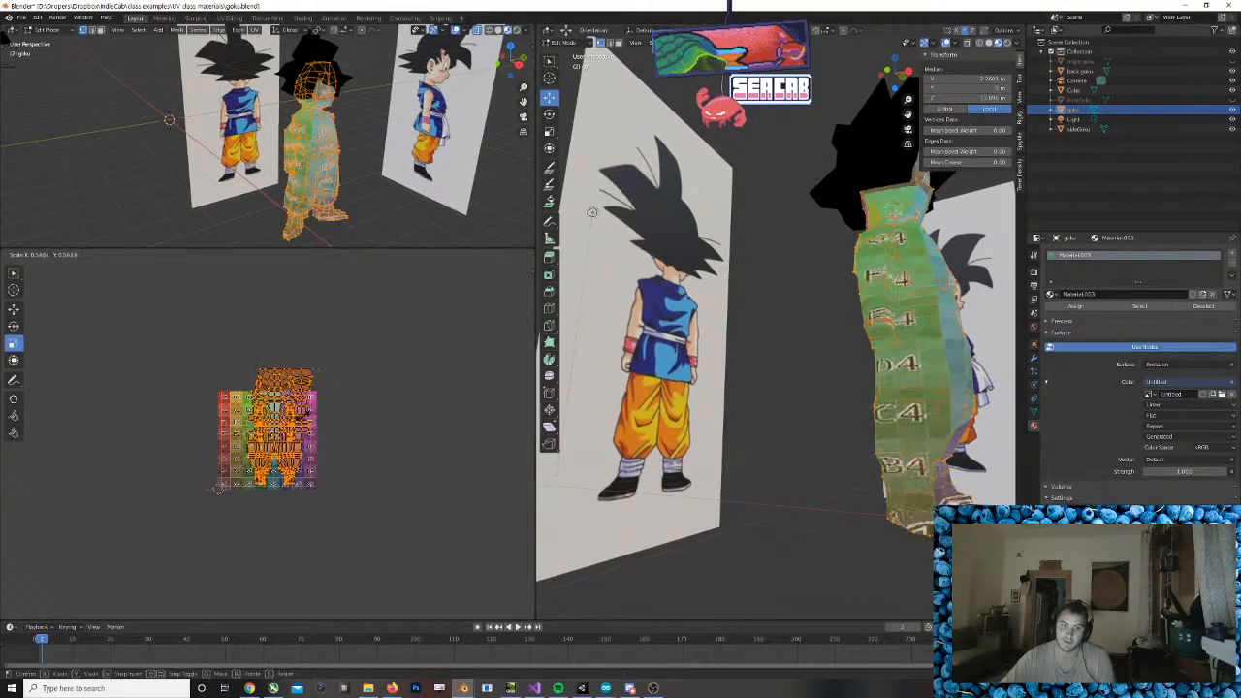
key("Return")
scroll(419, 387, "up", 3)
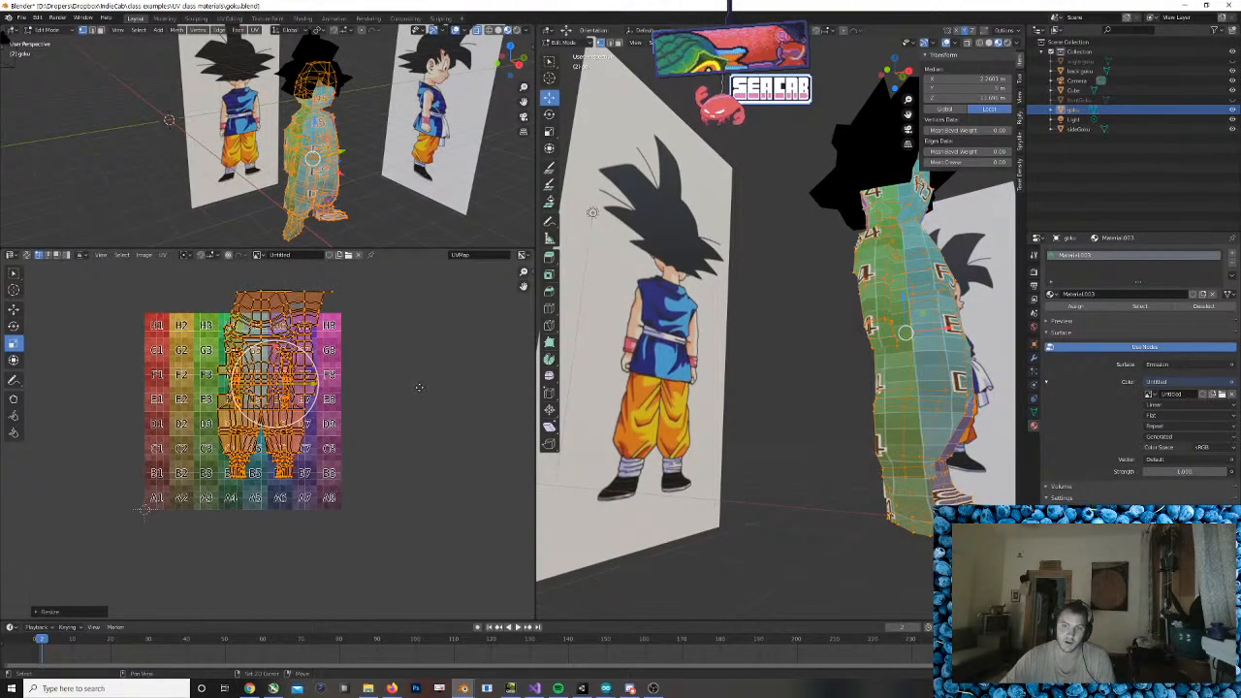
Switch to the Move tool and move all of the scaled UVs straight down until they fit inside the color grid image
left_click(13, 308)
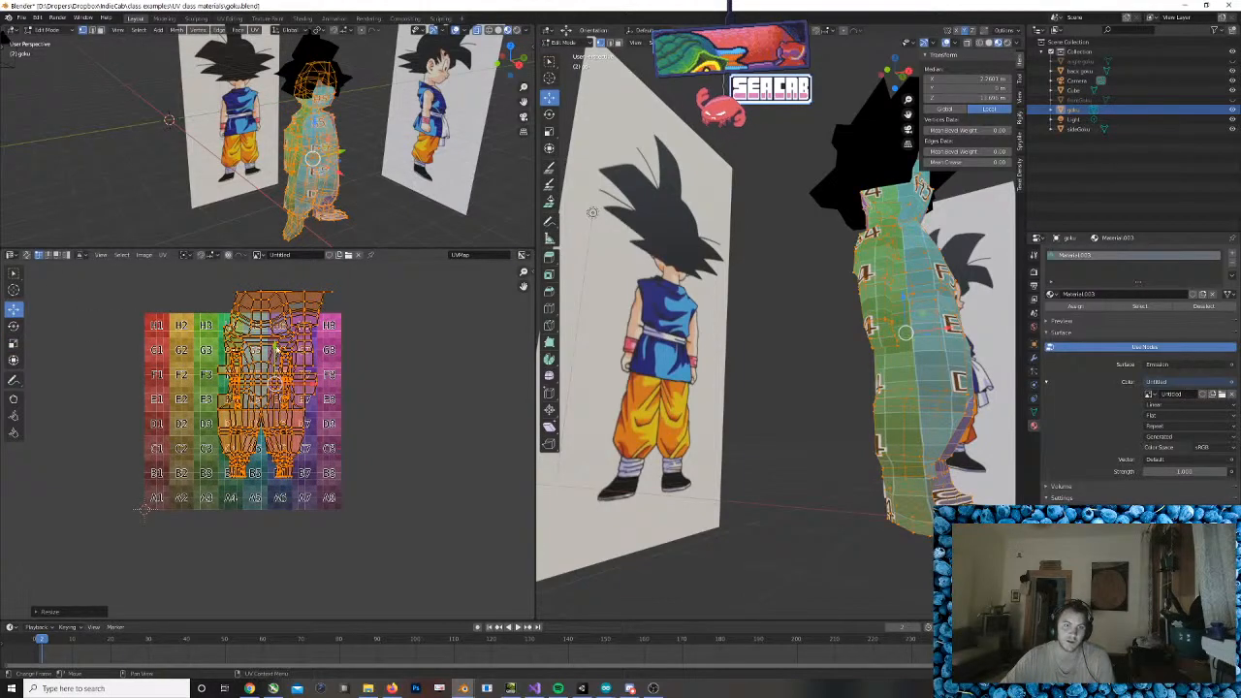
left_click_drag(163, 275, 359, 500)
key("g")
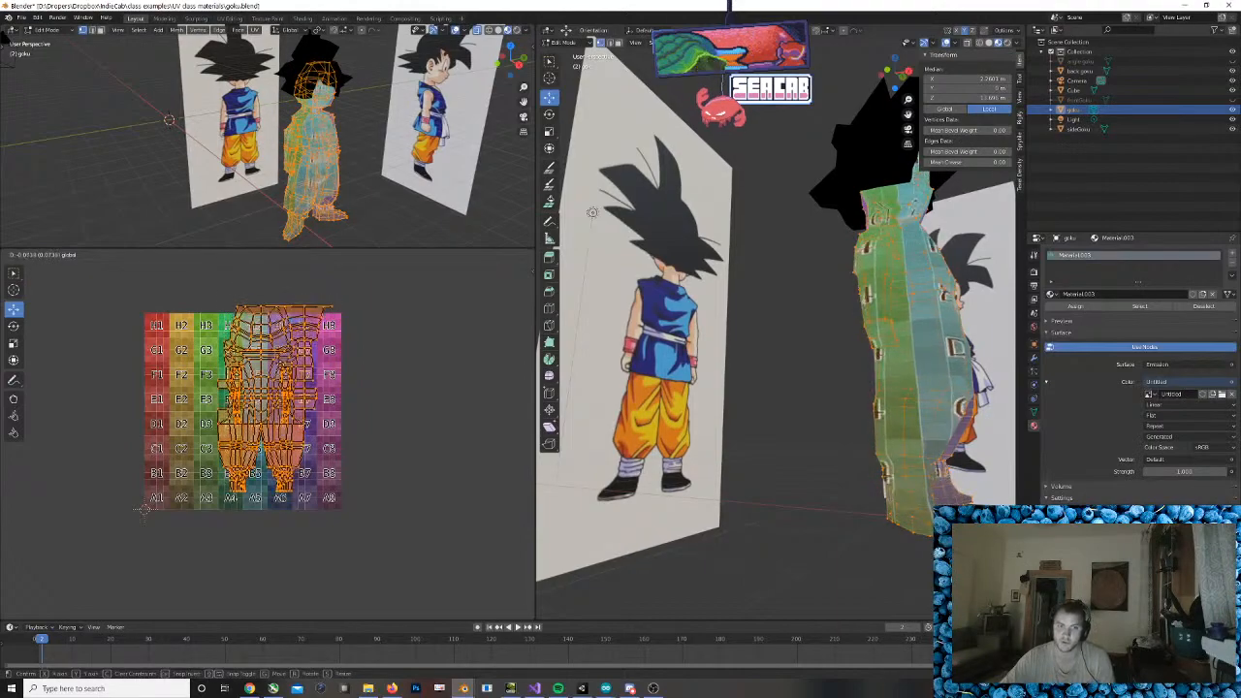
left_click_drag(275, 361, 275, 375)
middle_click_drag(860, 456, 771, 488)
left_click(373, 443)
scroll(366, 467, "up", 1)
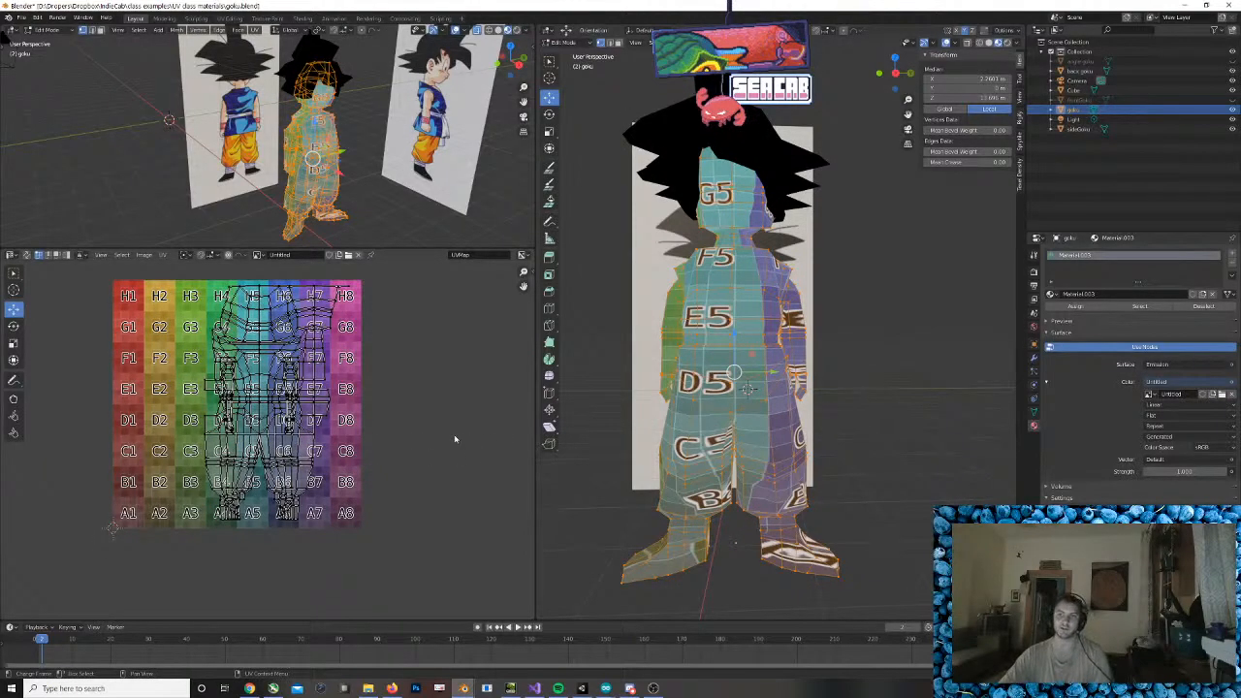
Examine how the rescaled cylinder-projected UVs stretch the color grid on the body's front, arm and legs
key("a")
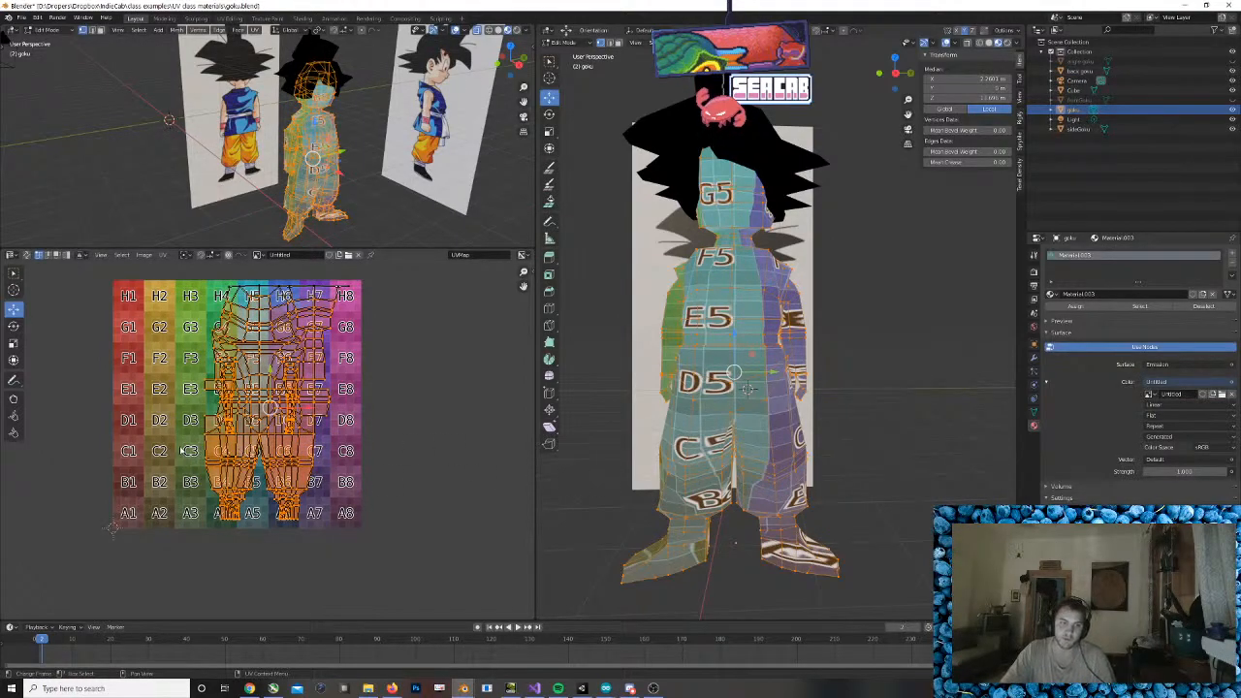
middle_click_drag(748, 389, 760, 423)
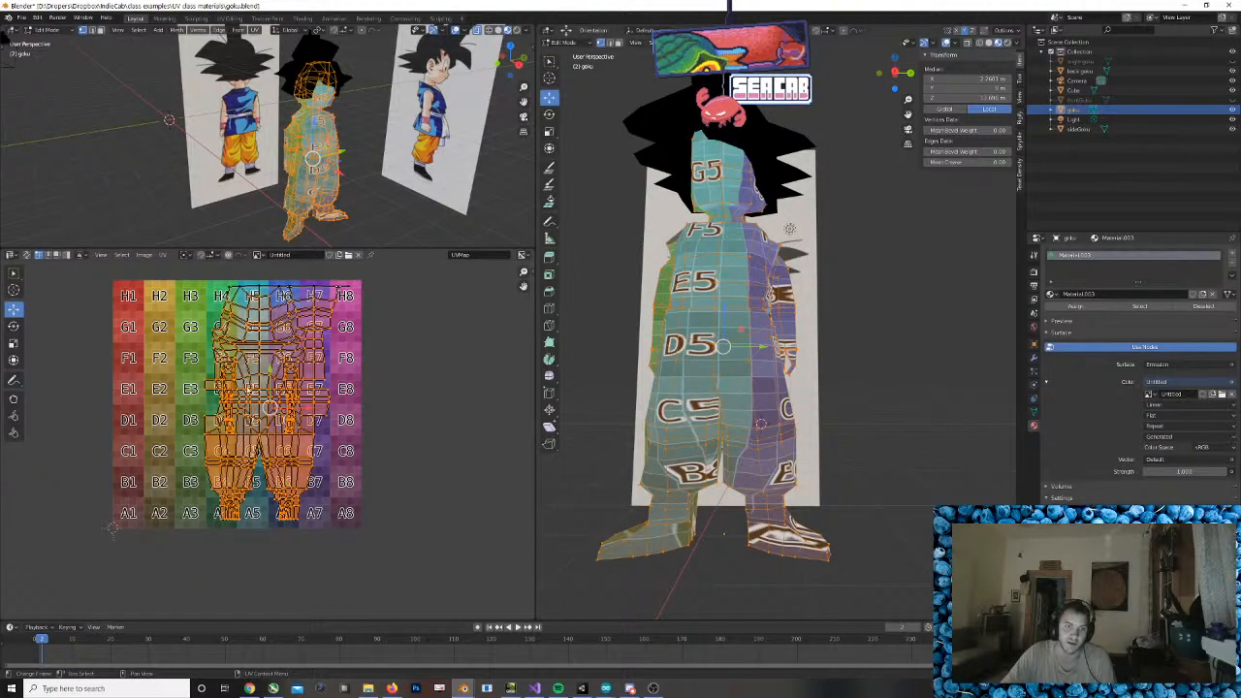
left_click_drag(184, 277, 362, 545)
middle_click_drag(604, 411, 754, 407)
middle_click_drag(886, 407, 751, 406)
scroll(389, 386, "down", 2)
scroll(389, 386, "up", 2)
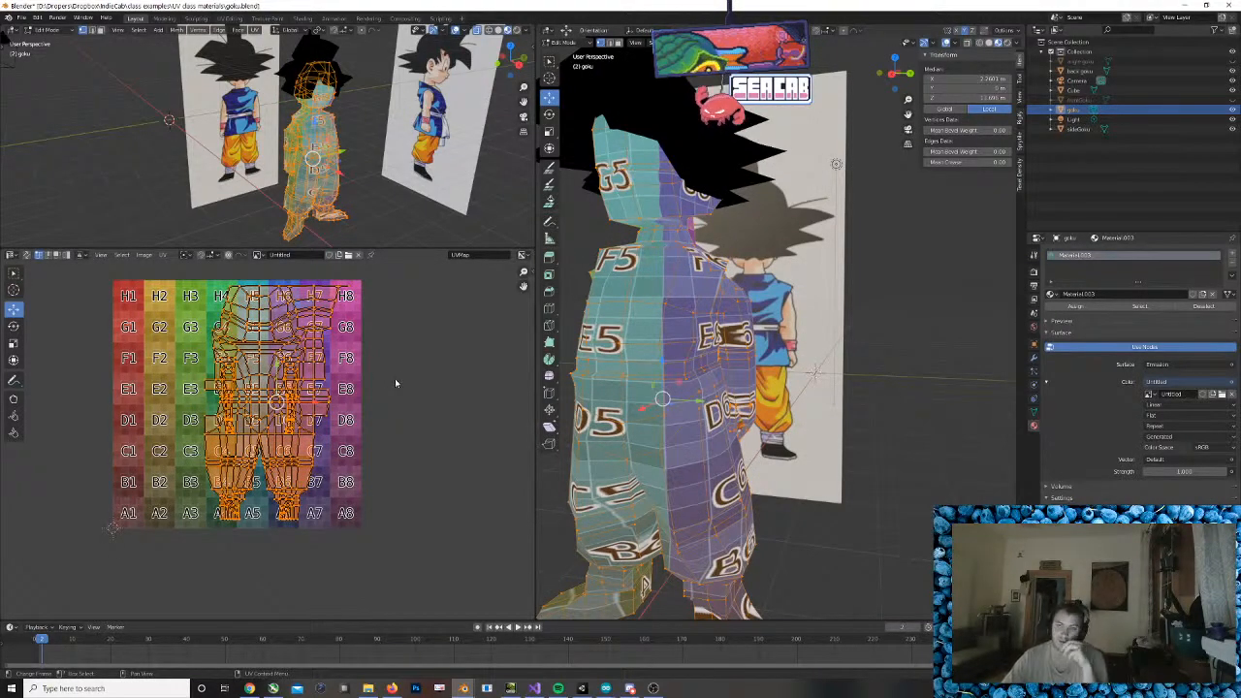
middle_click_drag(721, 346, 766, 344)
scroll(766, 343, "down", 5)
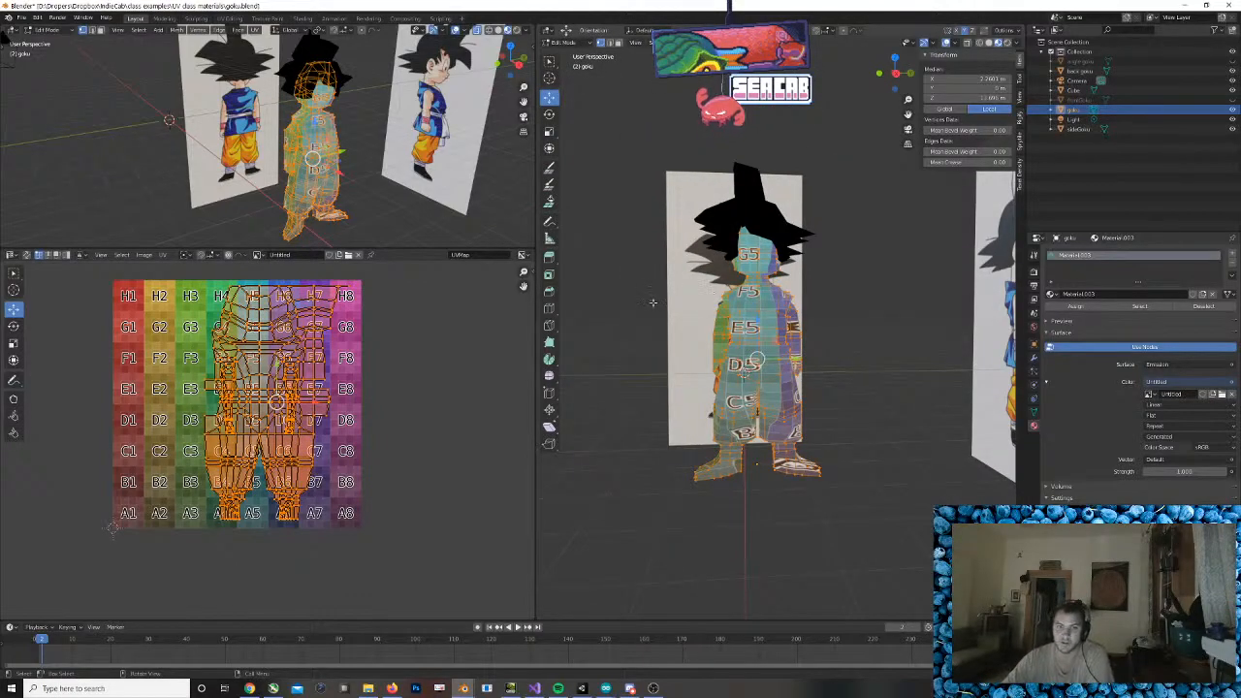
Select the entire body mesh again and unwrap it with Cube Projection
left_click(164, 255)
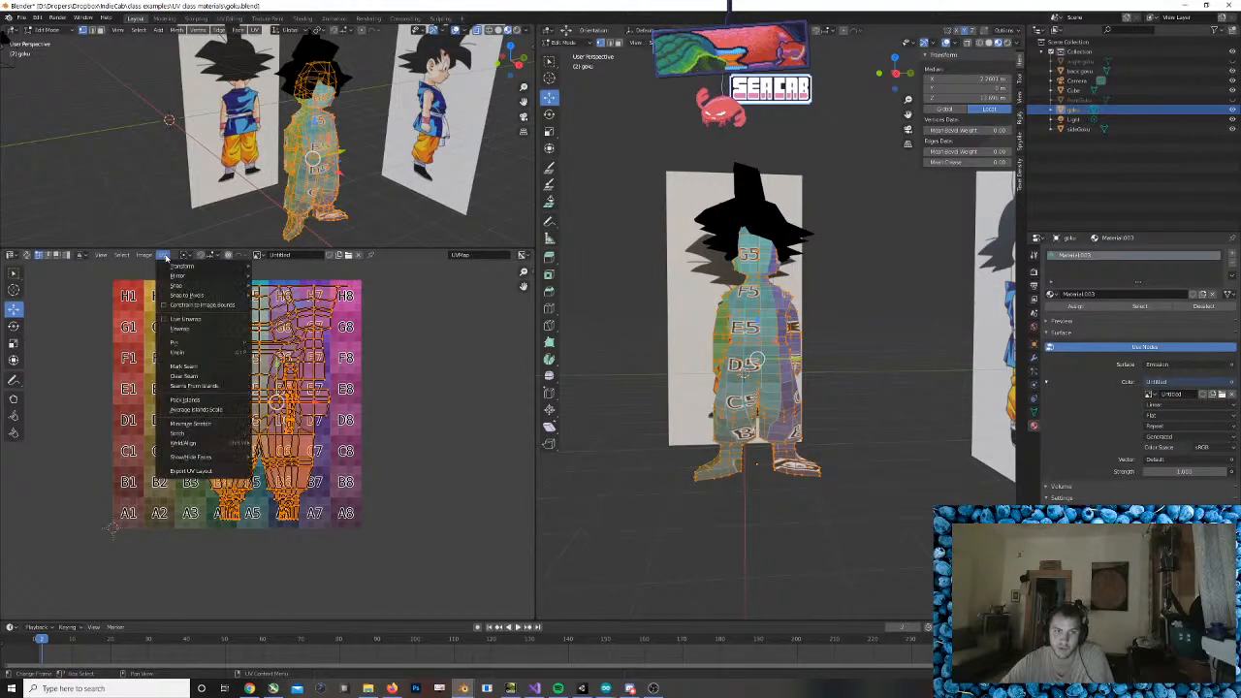
left_click(869, 229)
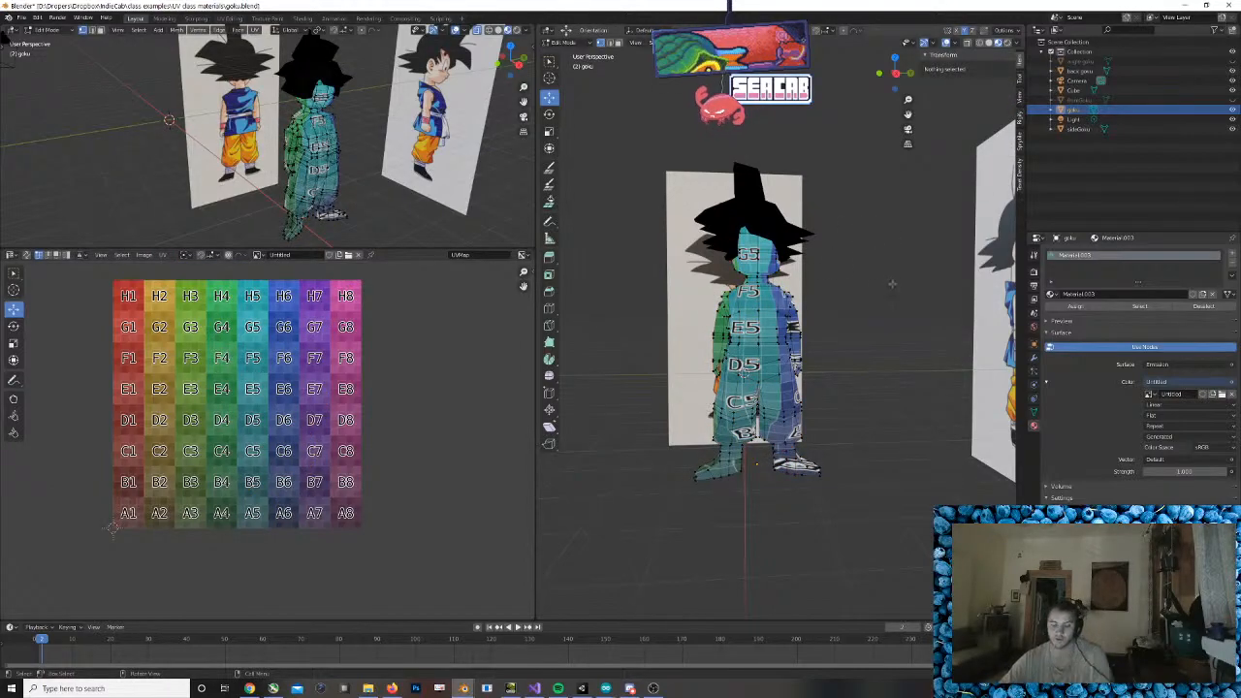
key("a")
key("u")
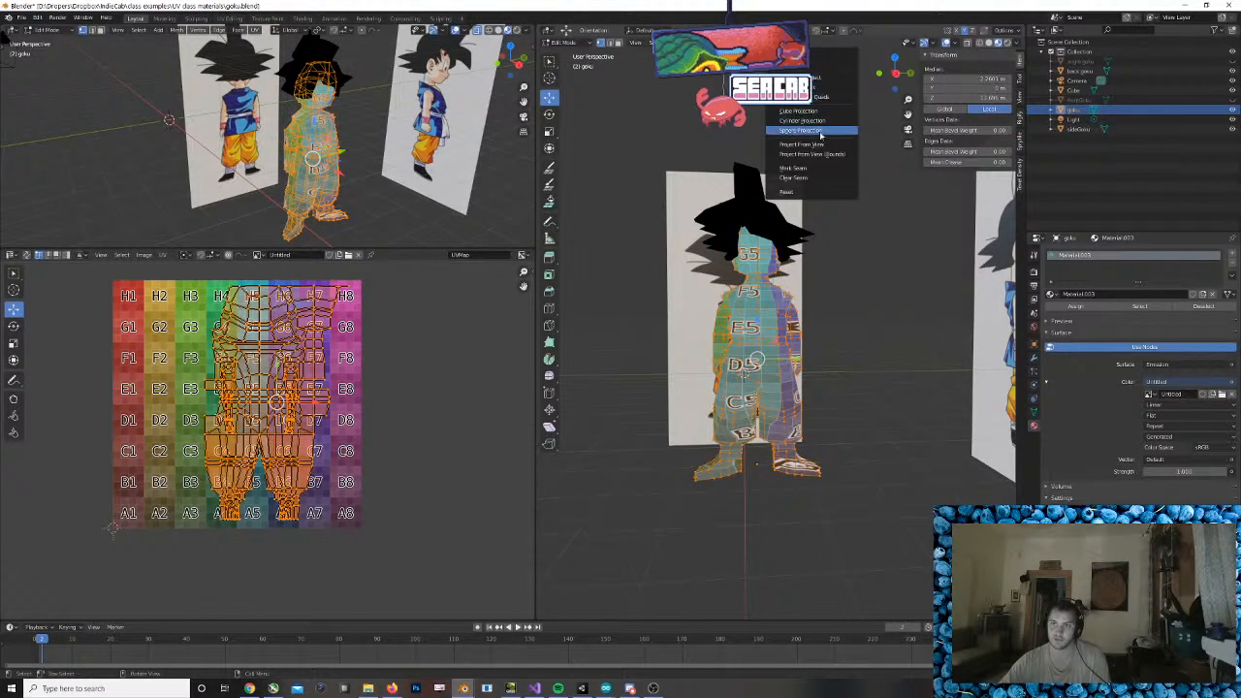
left_click(814, 111)
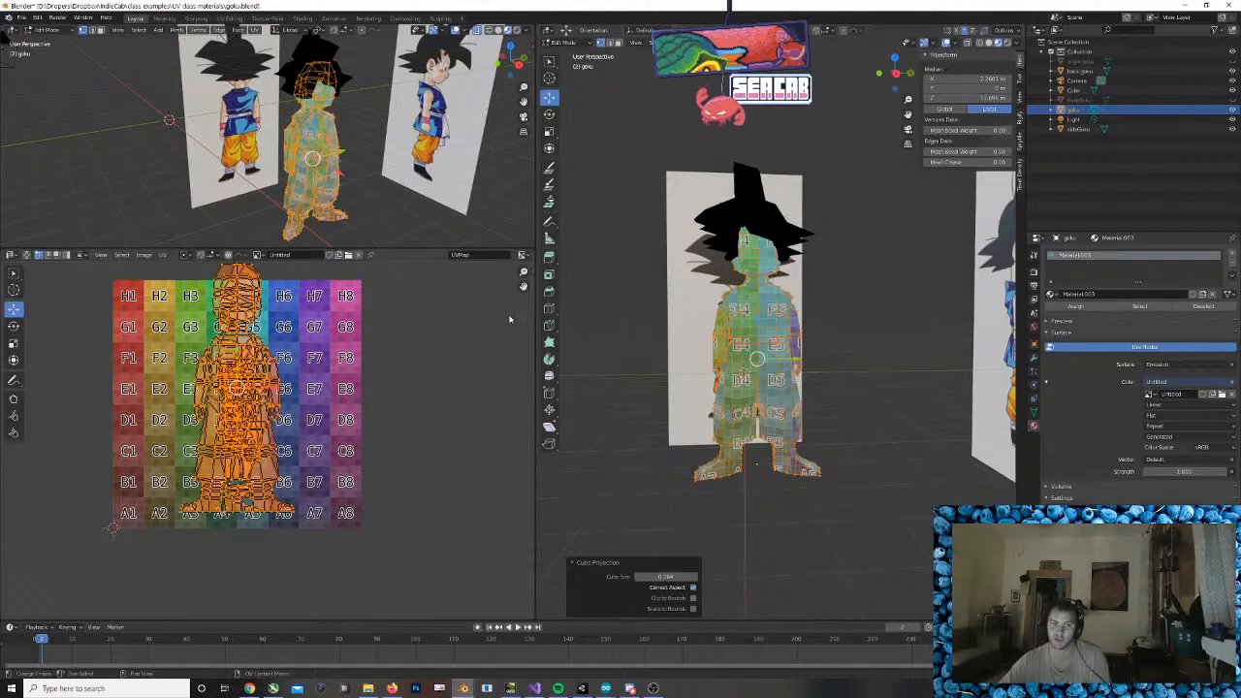
Move the cube-projected UVs straight down by about 0.06 so the head fits inside the color grid image
middle_click_drag(246, 358, 252, 354)
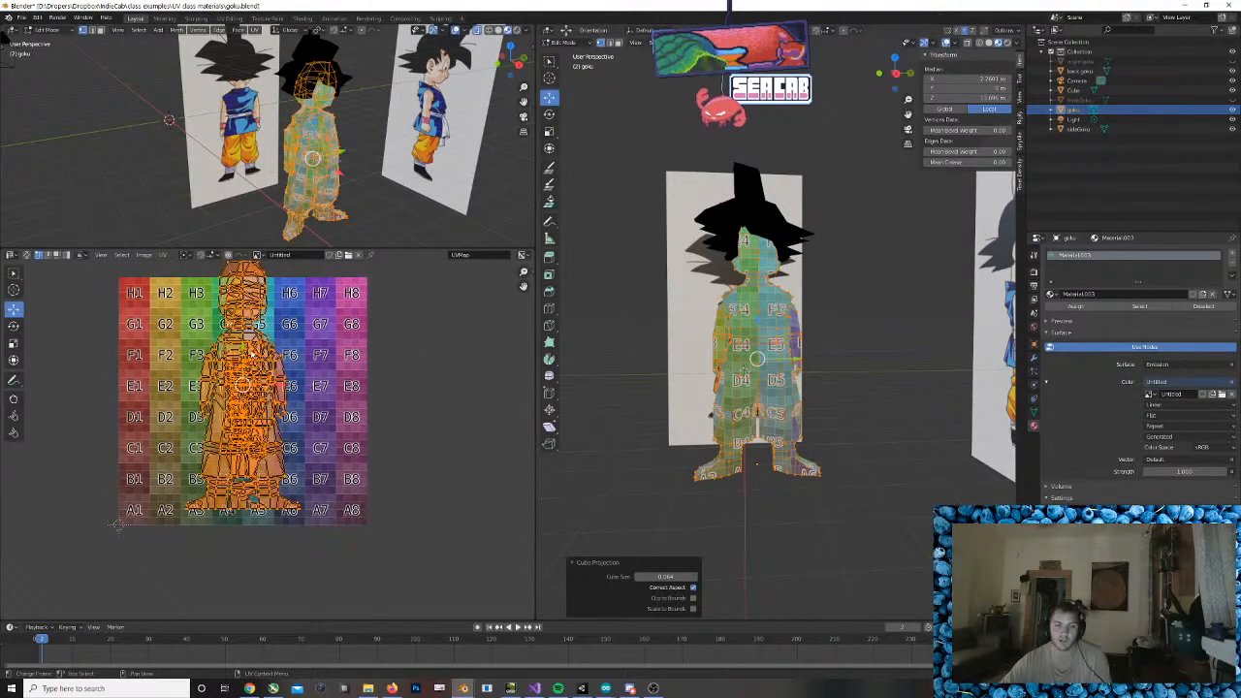
key("g")
key("y")
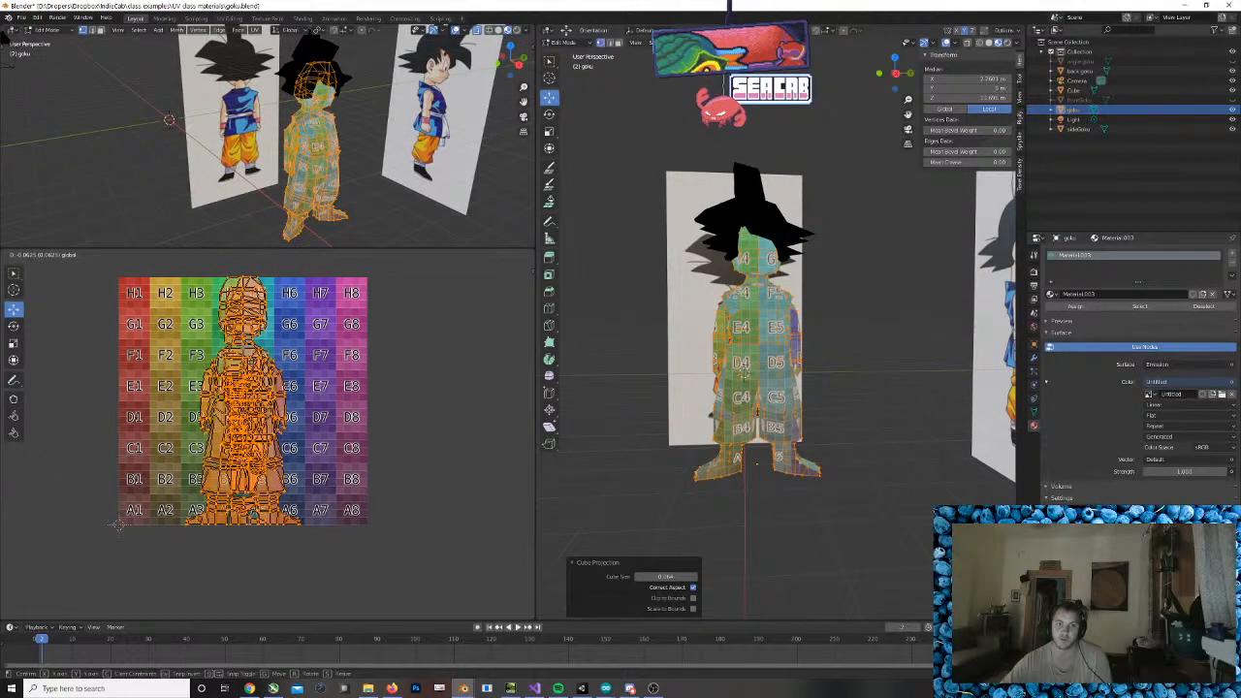
left_click_drag(244, 365, 245, 367)
Inspect the overlapping cube-projected UVs and how the color grid maps onto the body's front, arms and legs
scroll(268, 420, "up", 3)
scroll(269, 420, "down", 2)
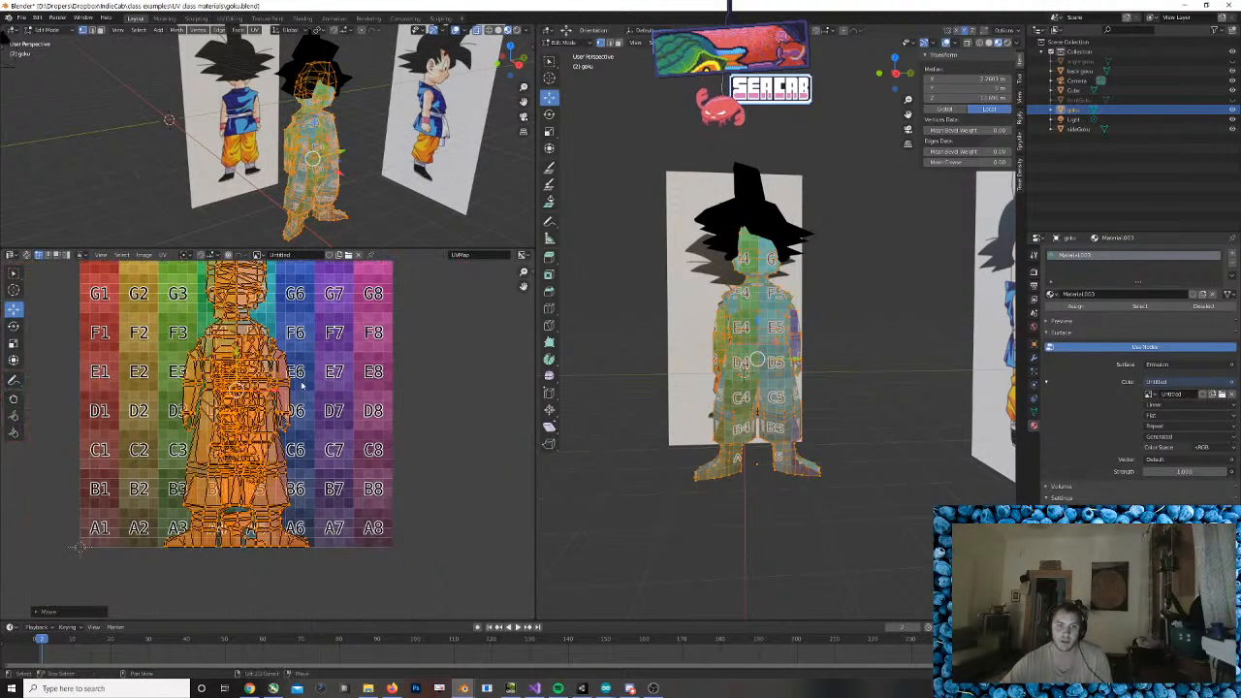
middle_click_drag(330, 360, 378, 360)
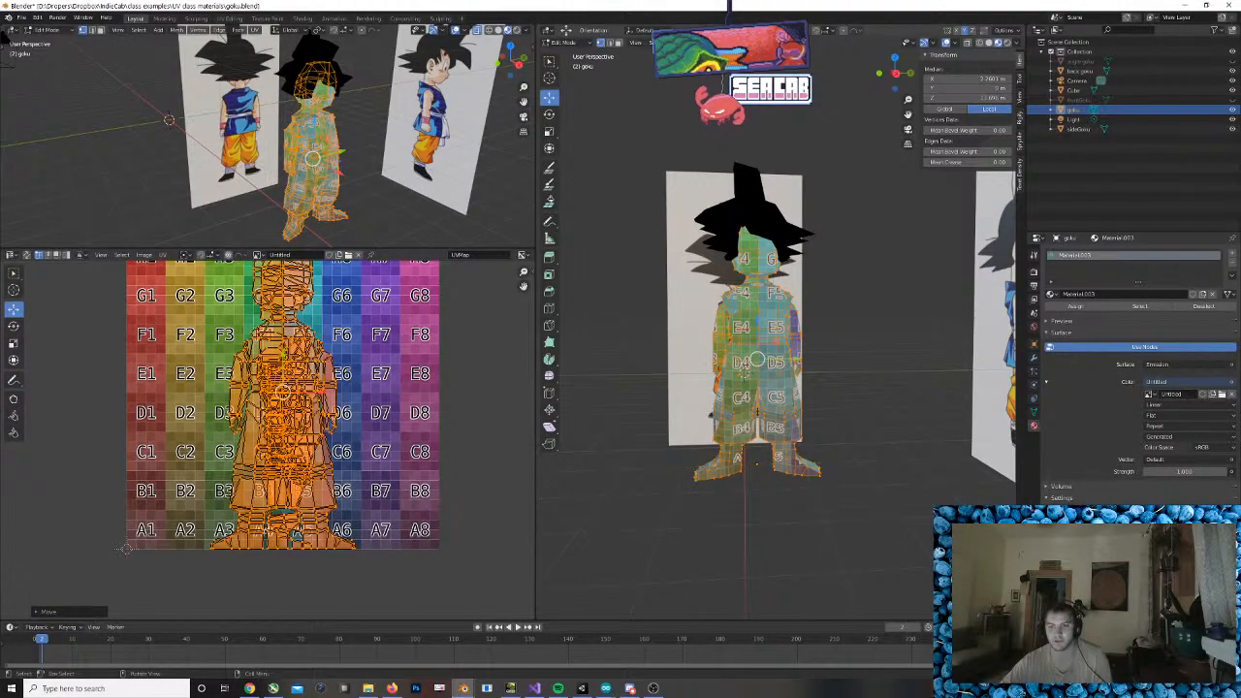
scroll(762, 383, "up", 5)
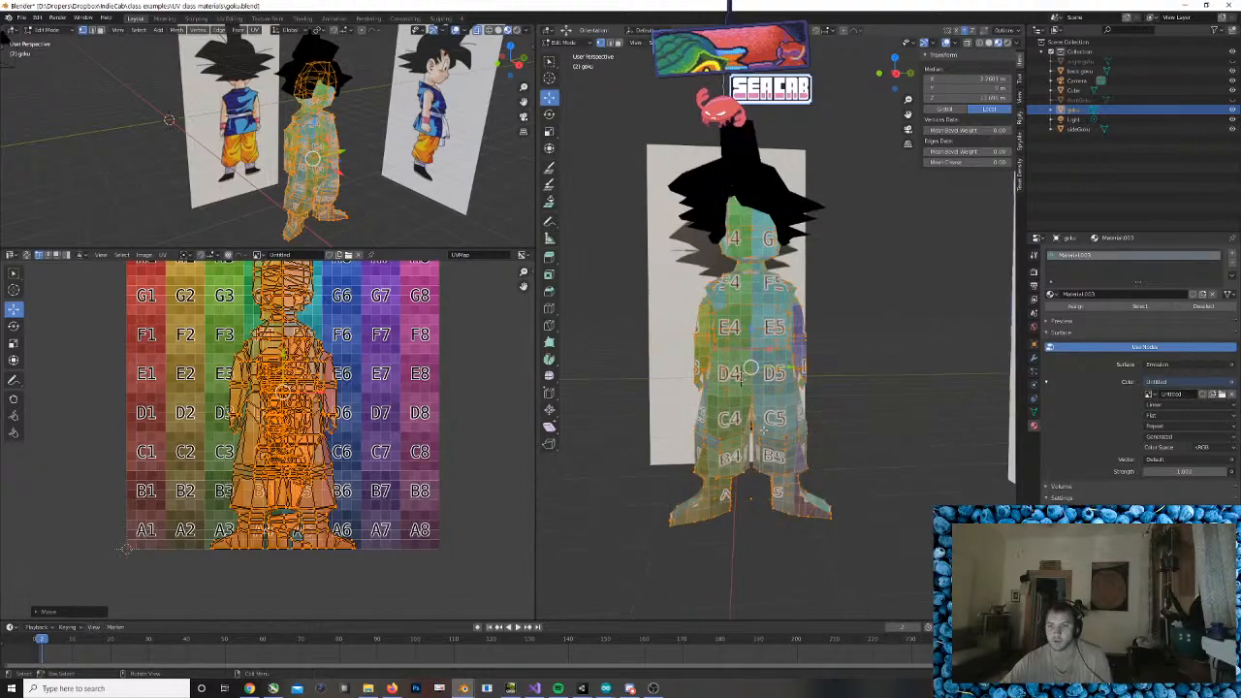
middle_click_drag(778, 429, 783, 192)
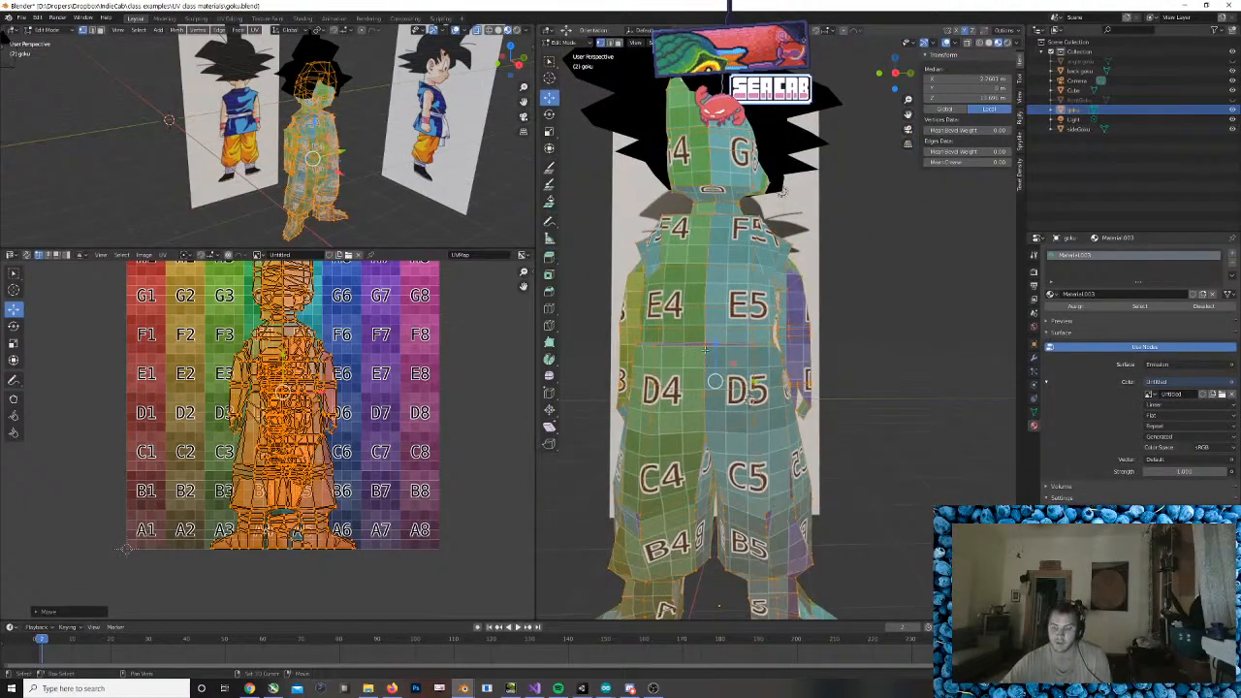
middle_click_drag(706, 350, 760, 440)
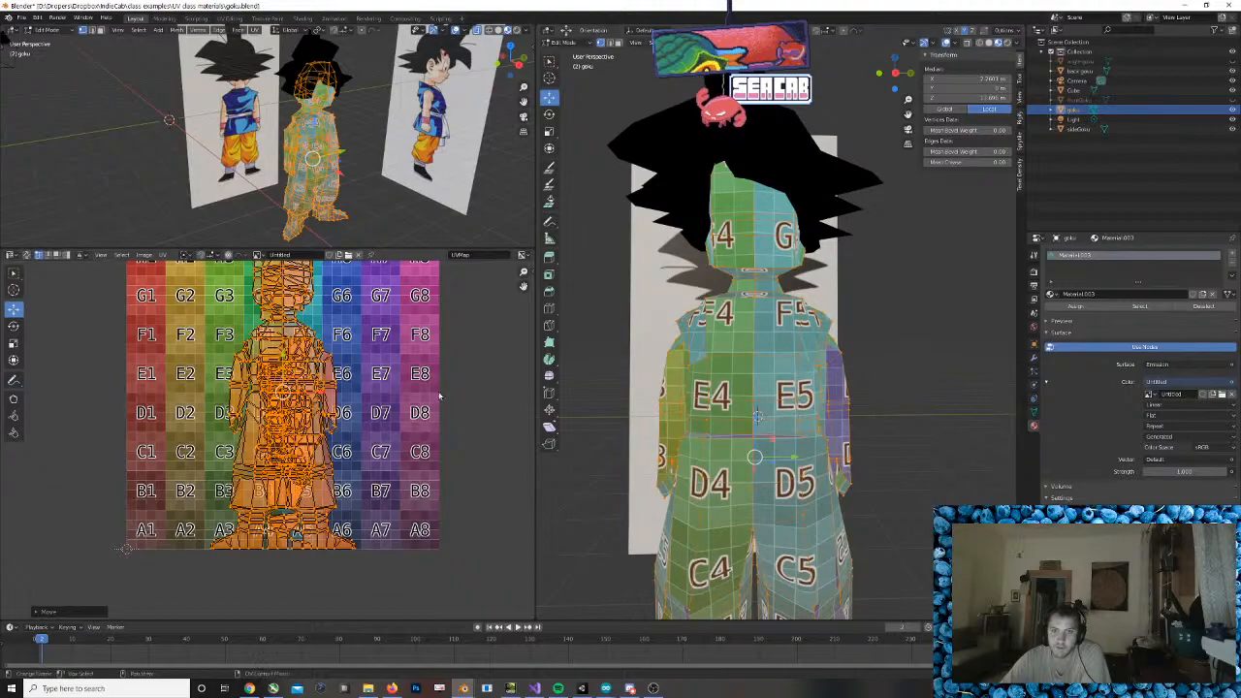
scroll(756, 388, "down", 5)
middle_click_drag(908, 420, 770, 394)
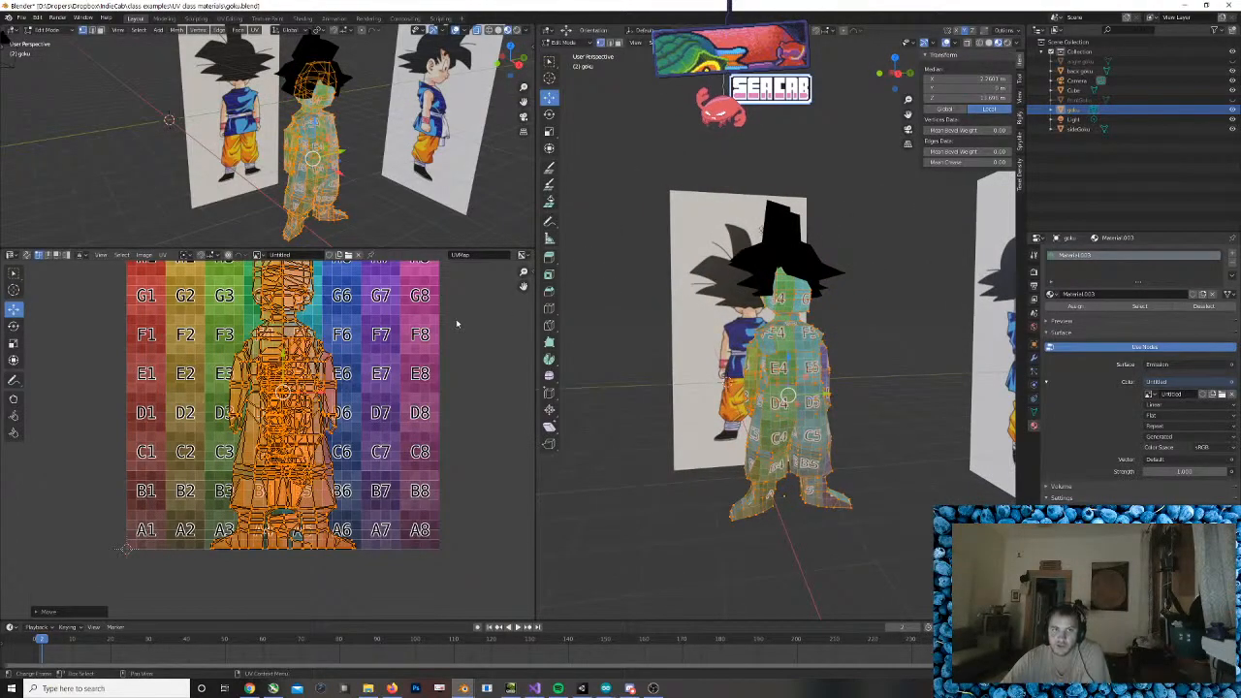
scroll(241, 332, "down", 2)
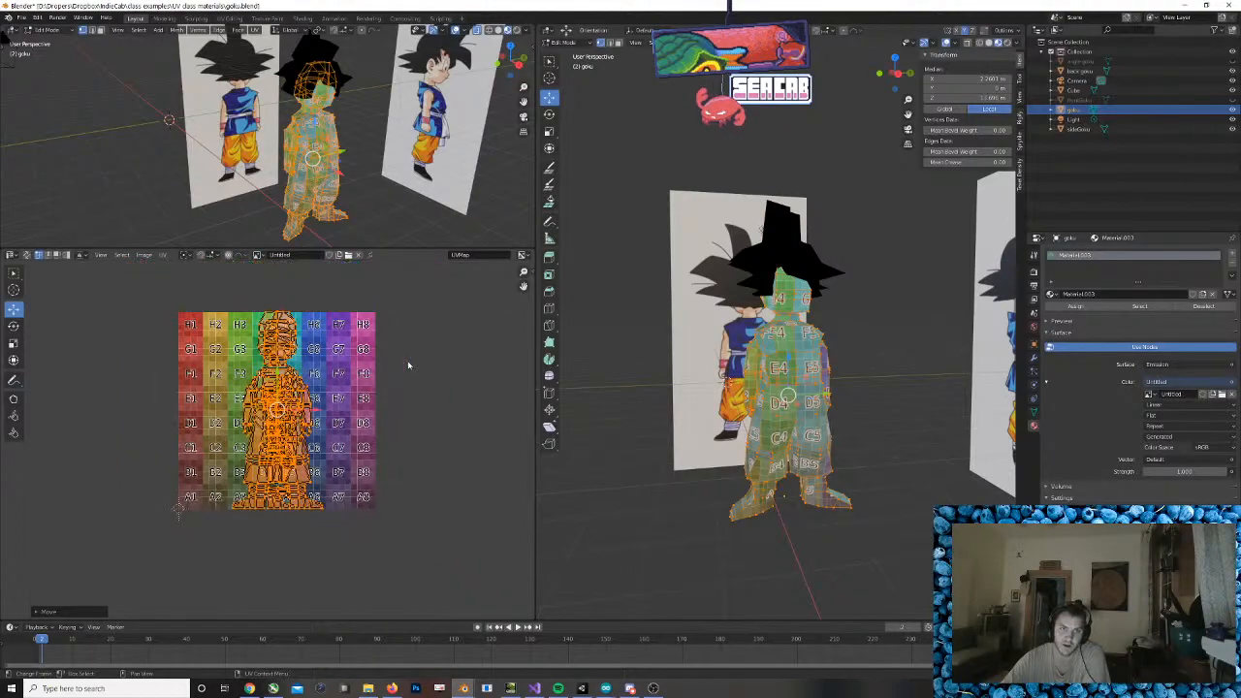
scroll(240, 331, "up", 1)
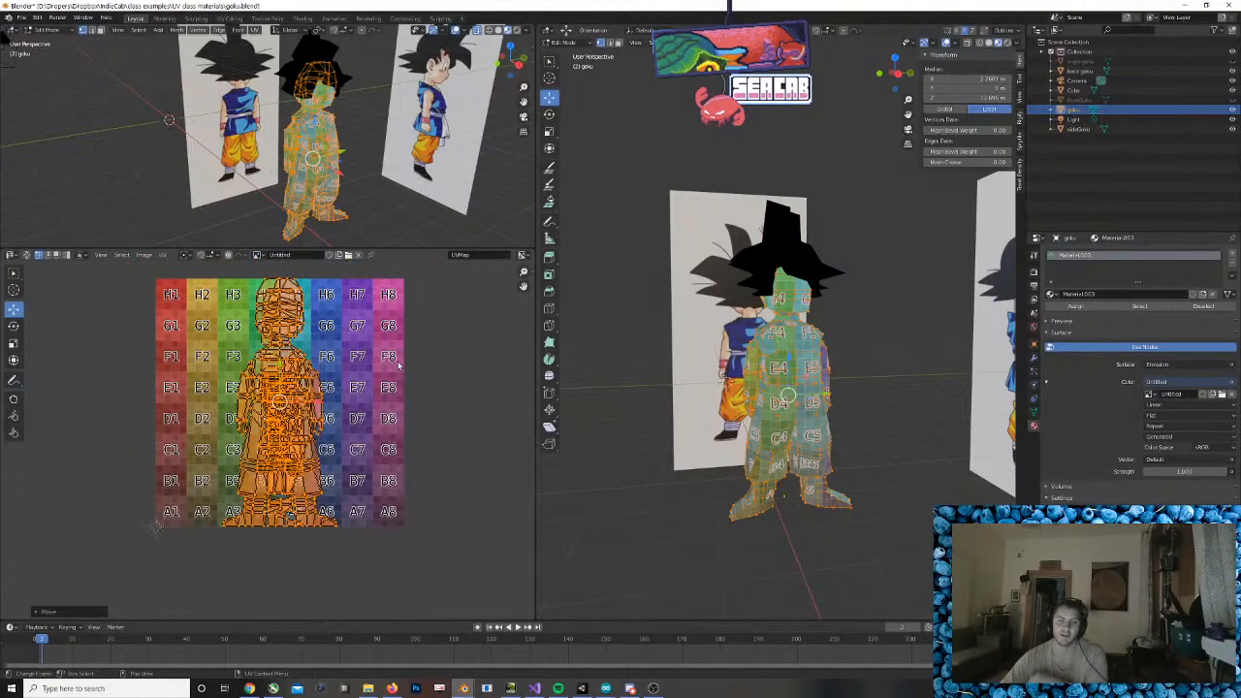
left_click(161, 256)
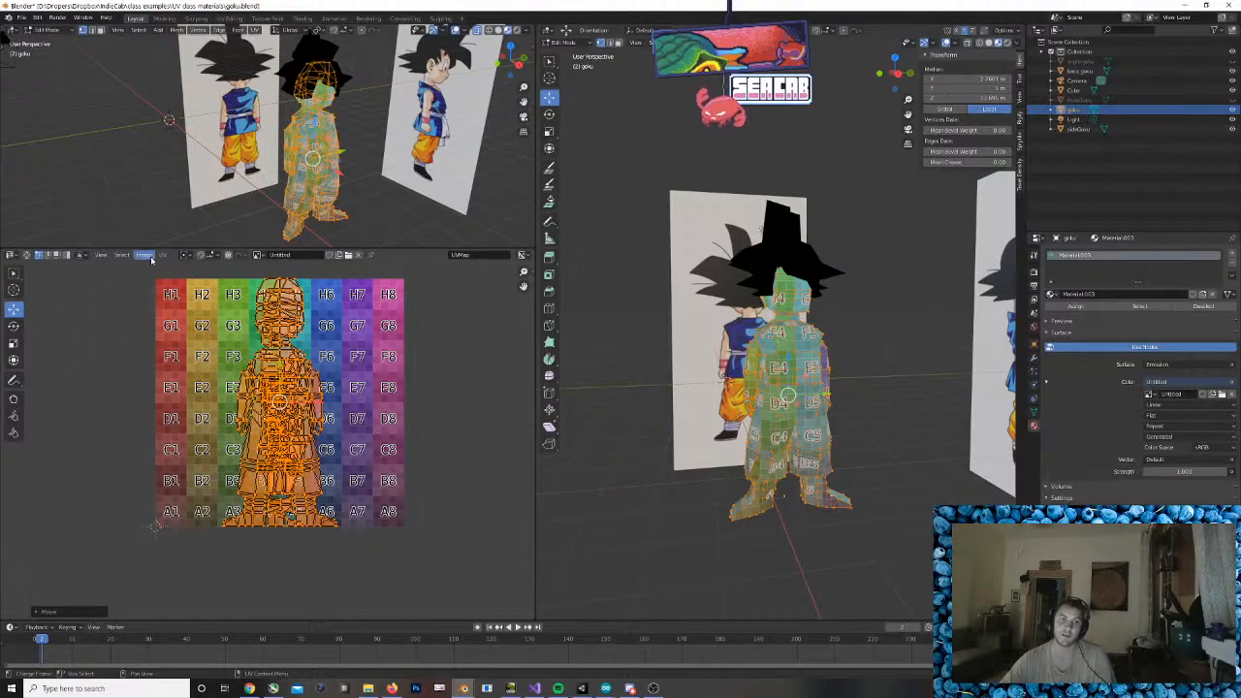
left_click(10, 255)
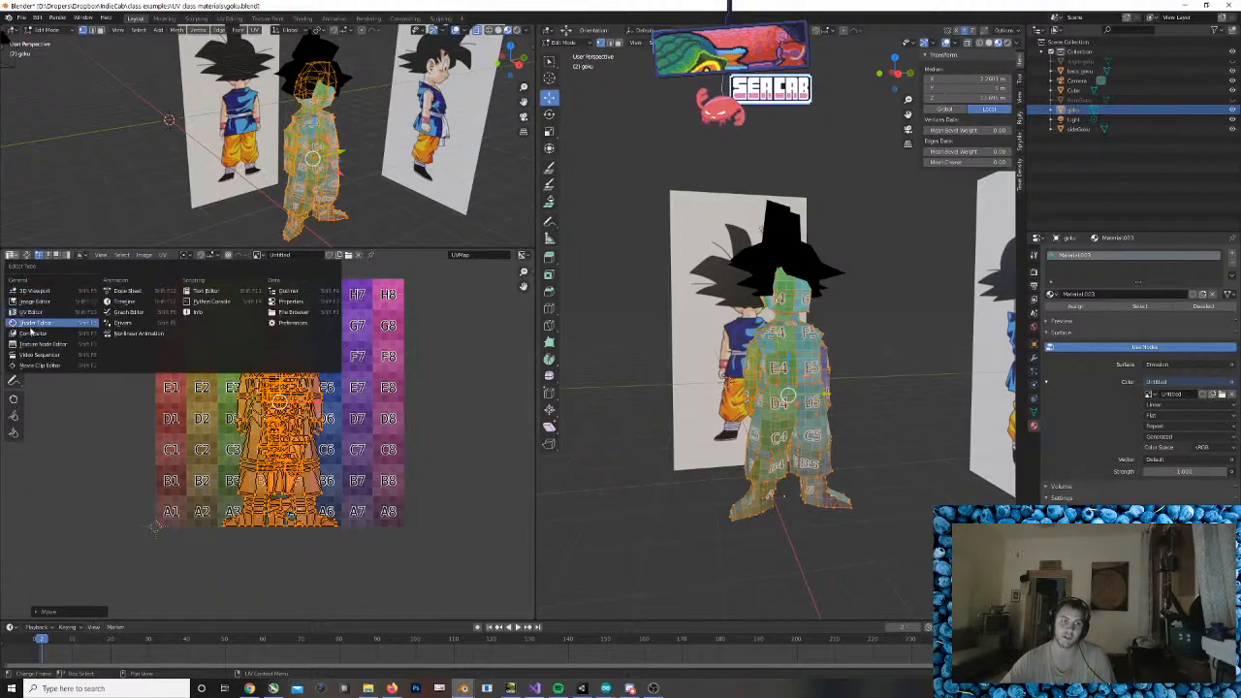
left_click(29, 313)
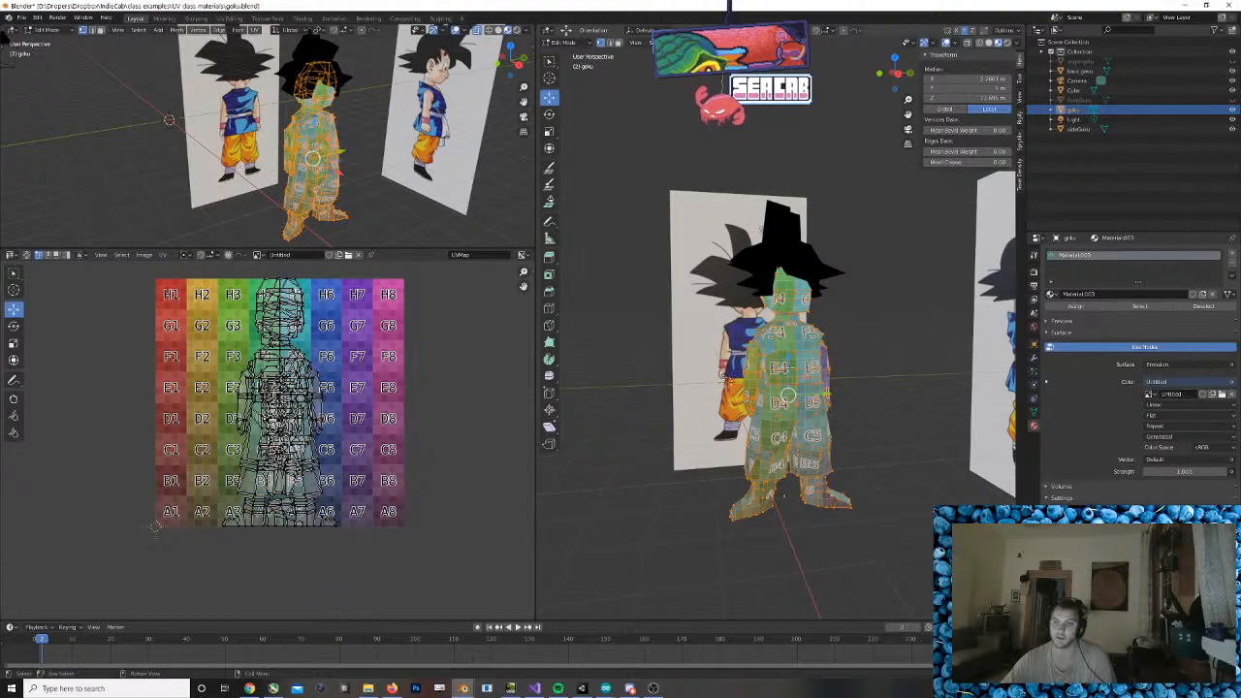
left_click_drag(694, 459, 817, 491)
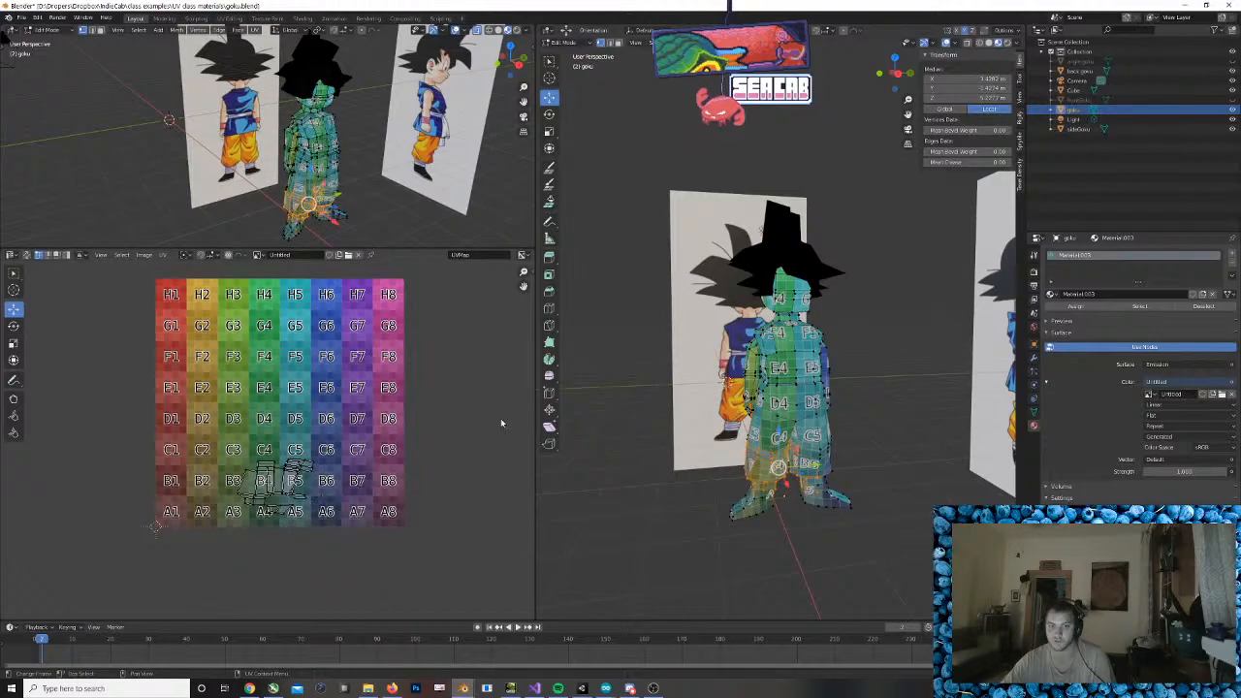
key("a")
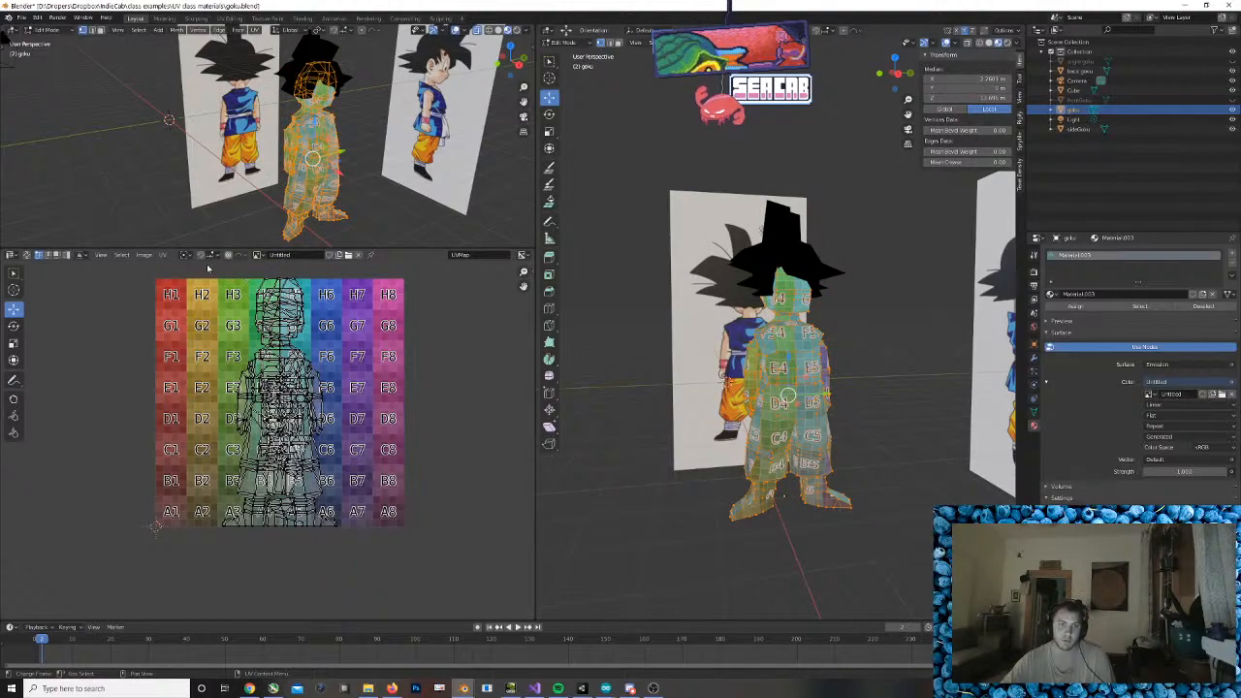
Select all of the body's UVs, pack their islands inside the color grid image, and open the Pack Islands options
left_click(163, 255)
mouse_move(169, 266)
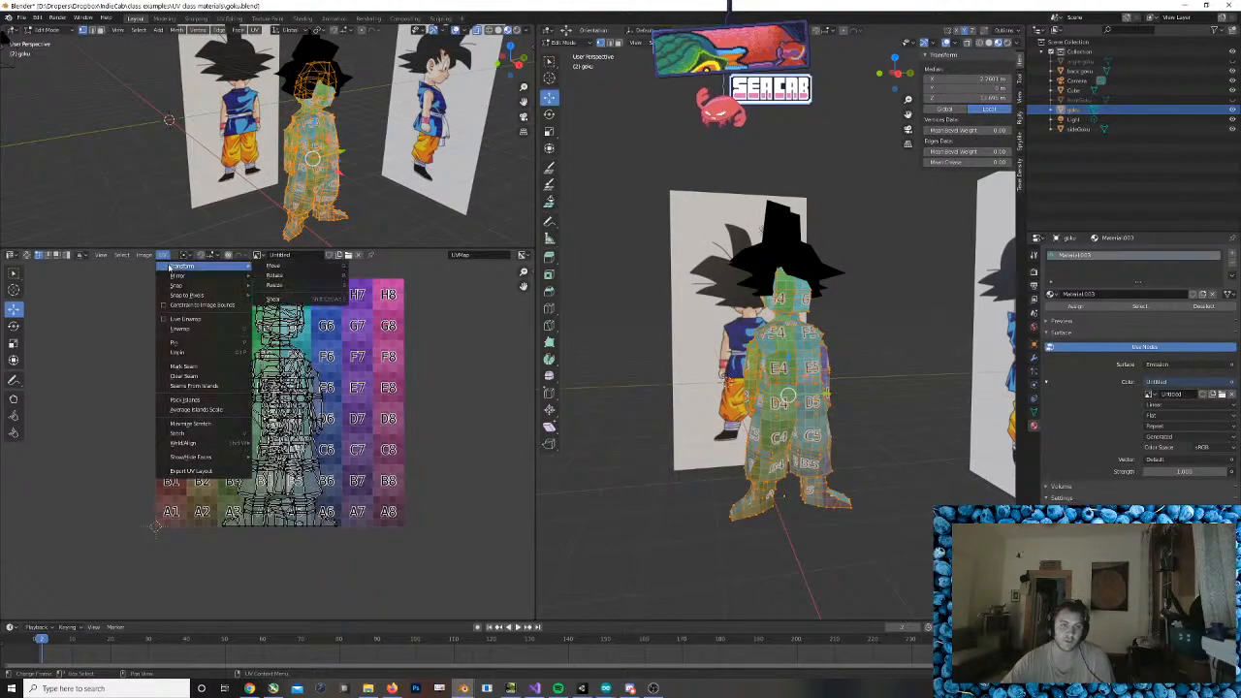
left_click(230, 401)
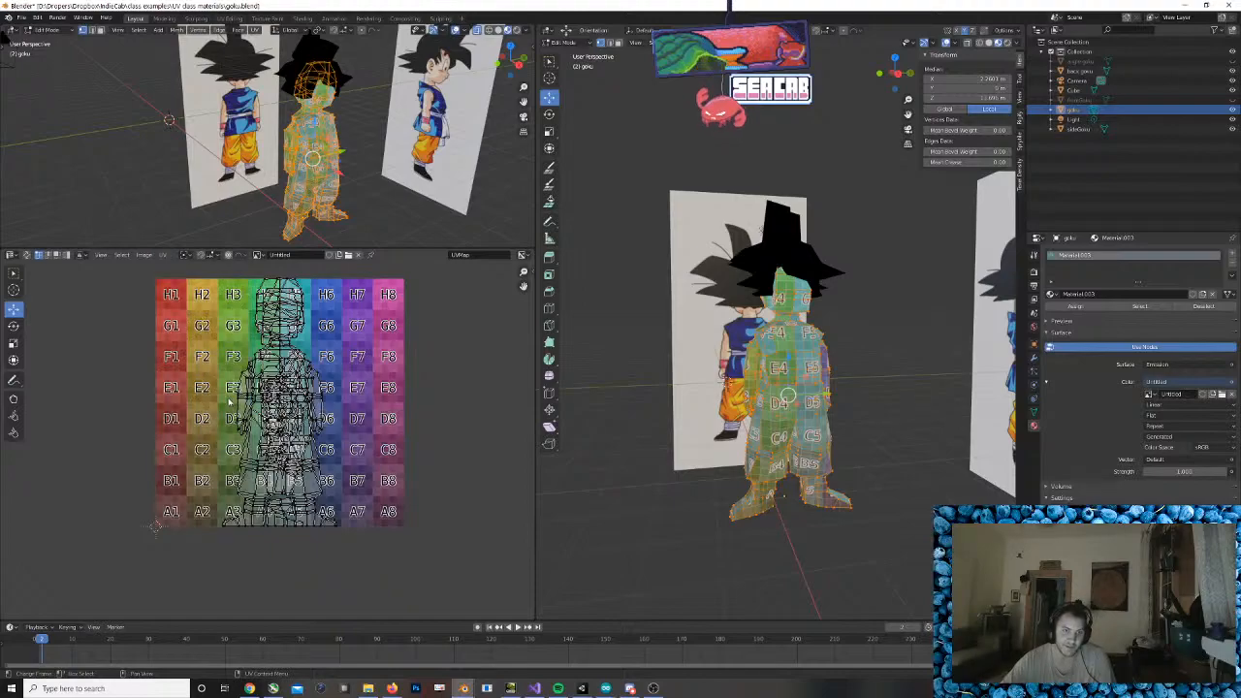
key("a")
left_click(161, 256)
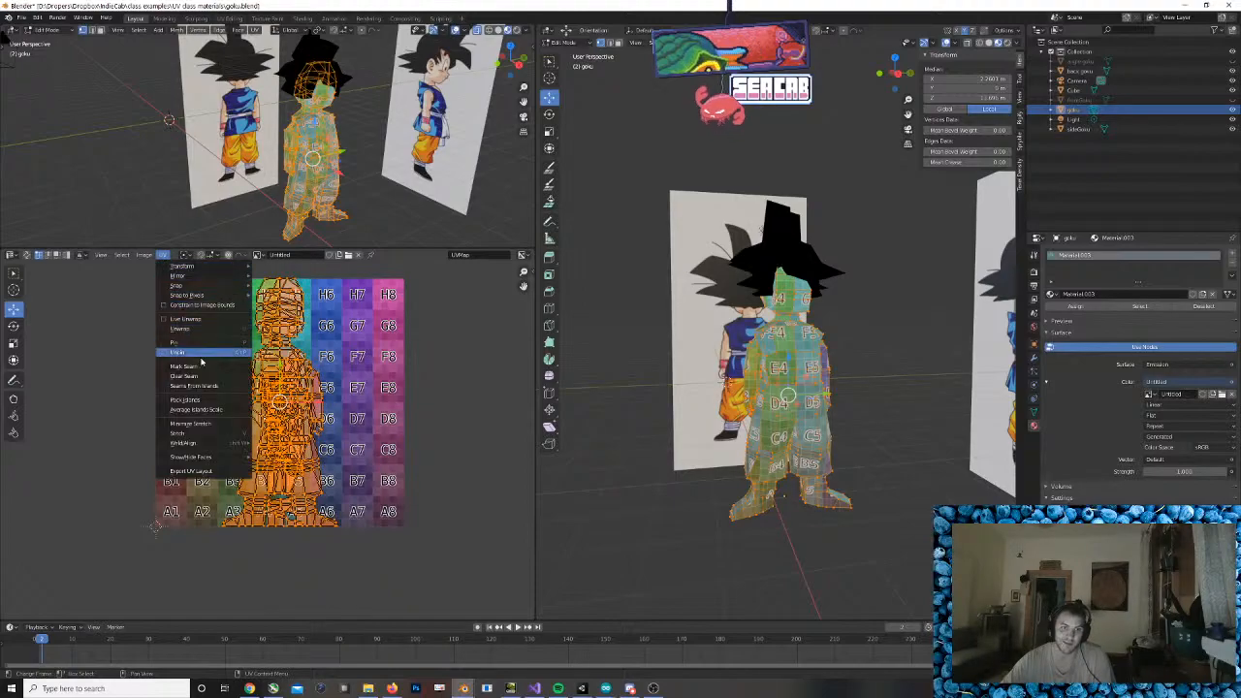
left_click(208, 400)
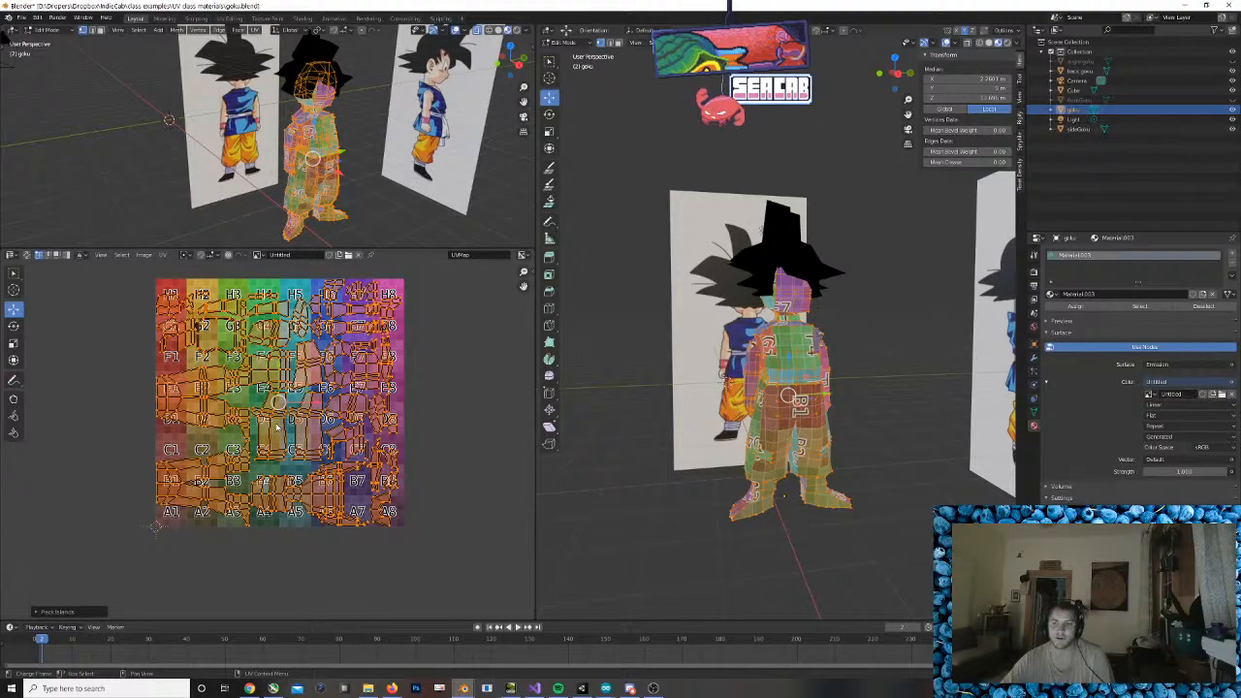
scroll(259, 467, "up", 2)
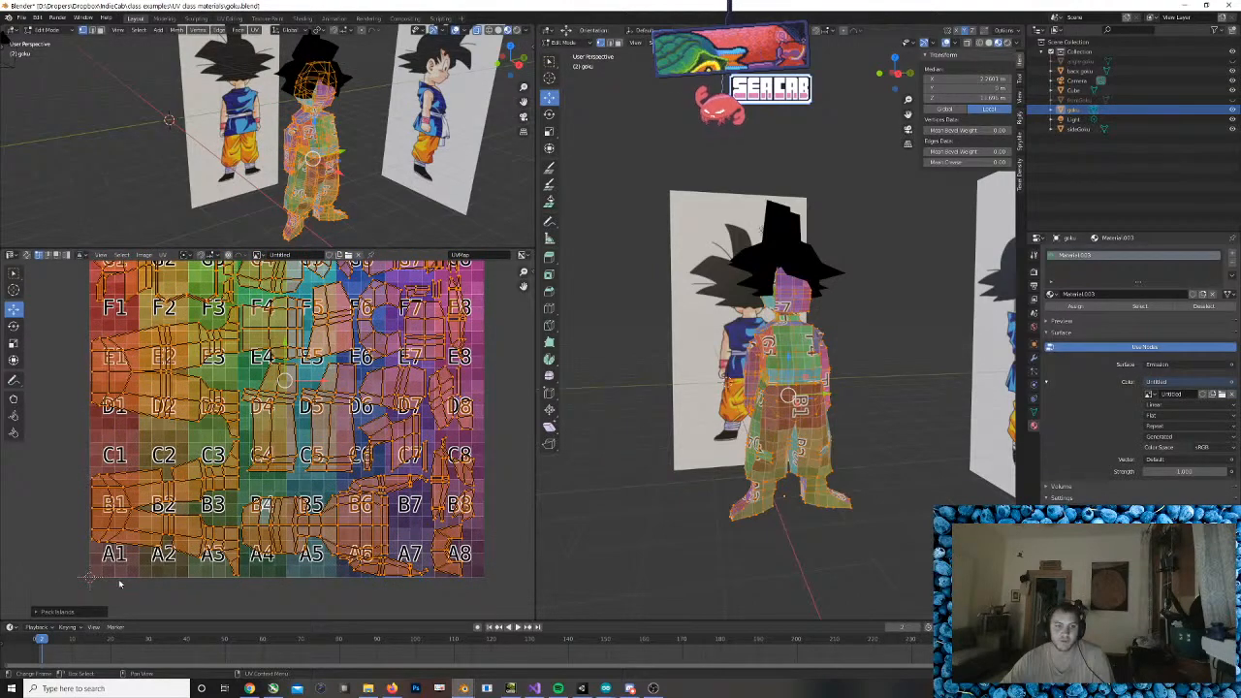
scroll(106, 561, "down", 1)
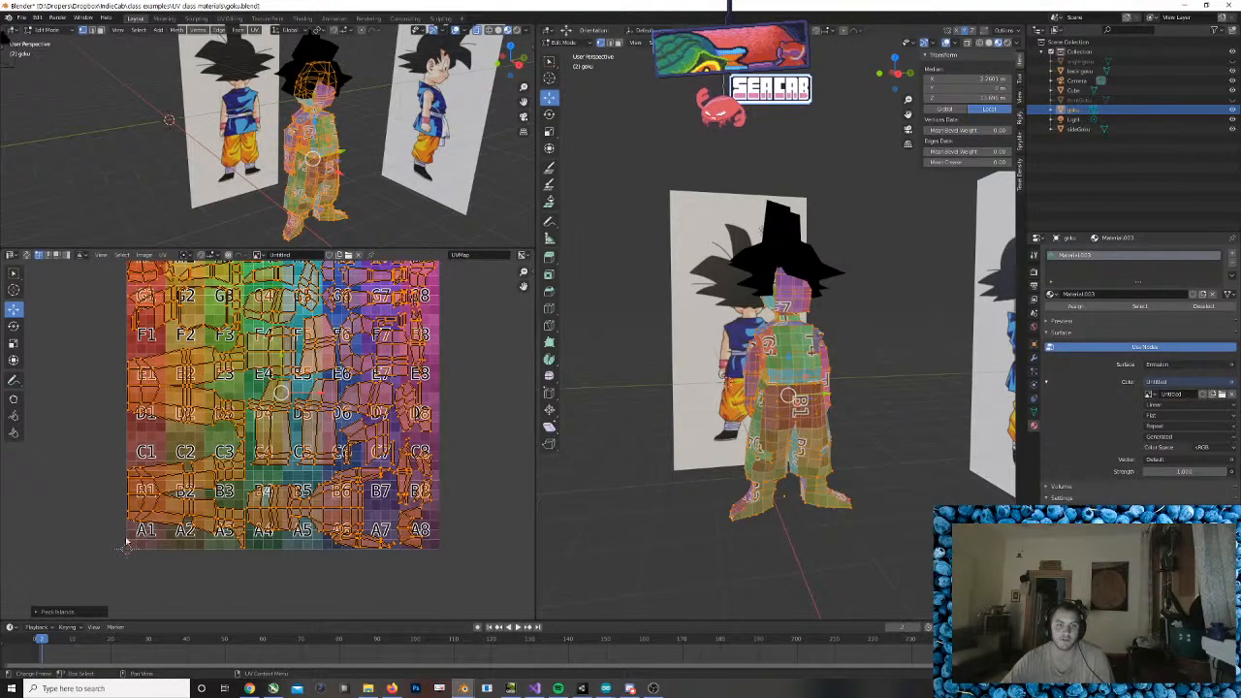
left_click(38, 613)
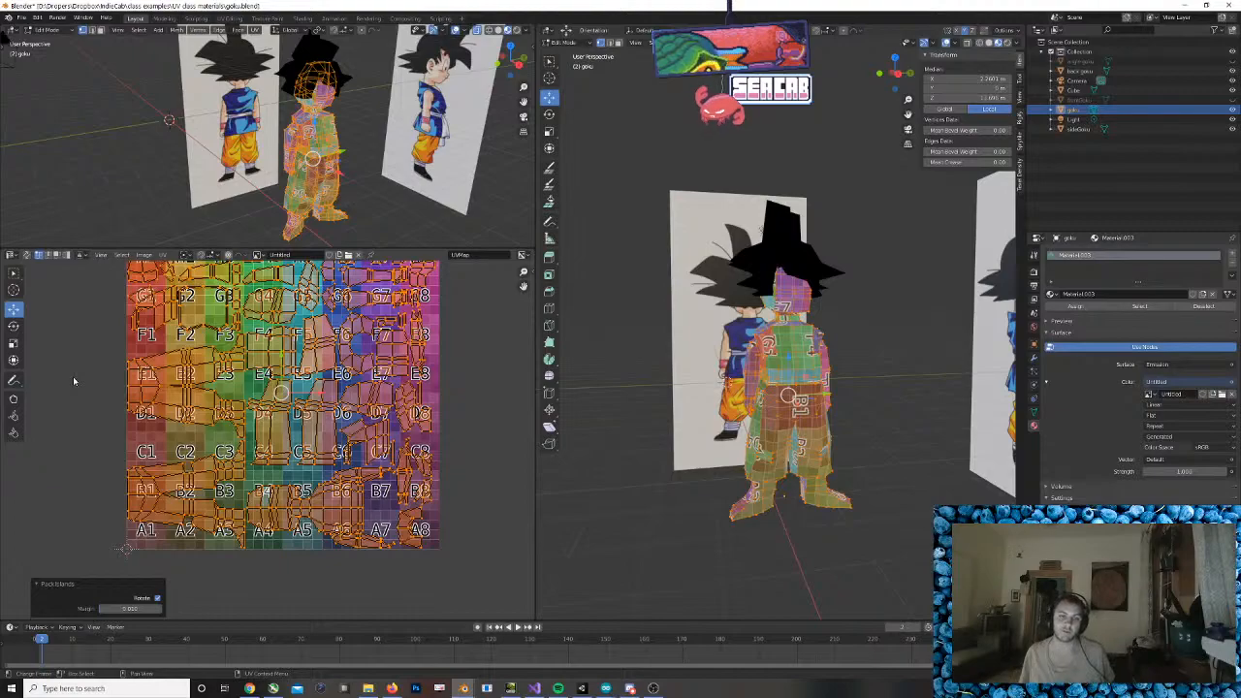
Check which packed islands belong to one leg by selecting parts of the UV layout and mesh, and reselect everything
left_click(107, 380)
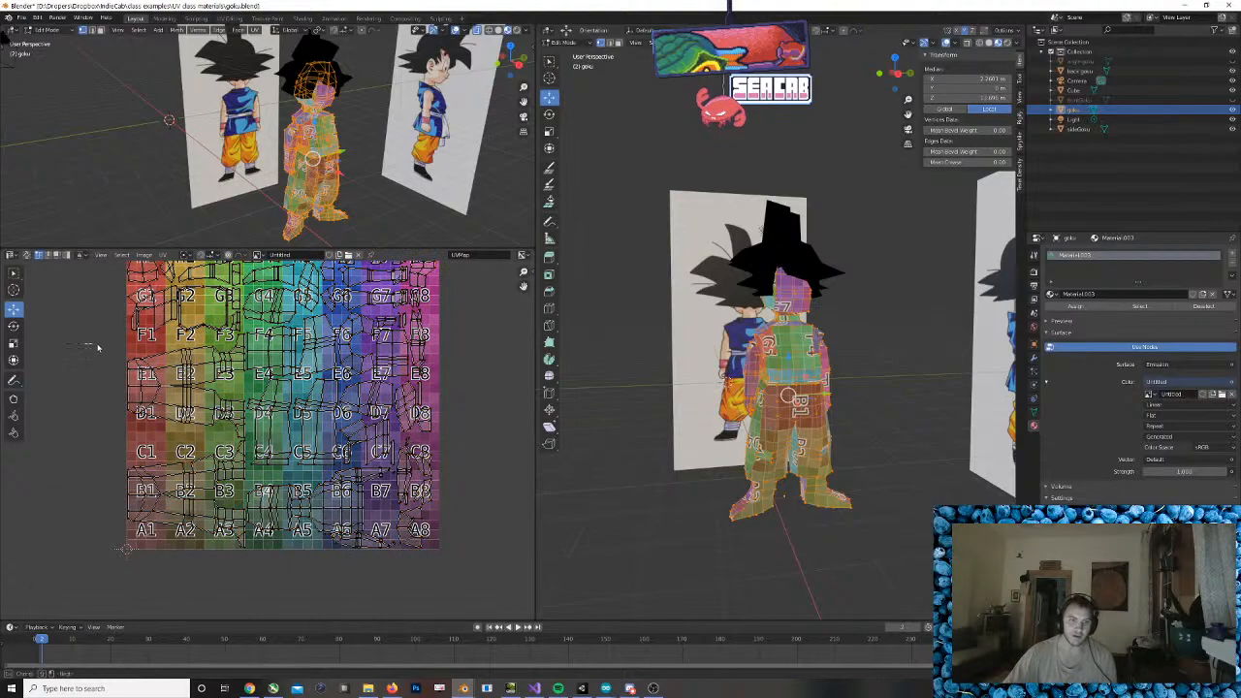
left_click_drag(84, 345, 303, 446)
left_click(103, 385)
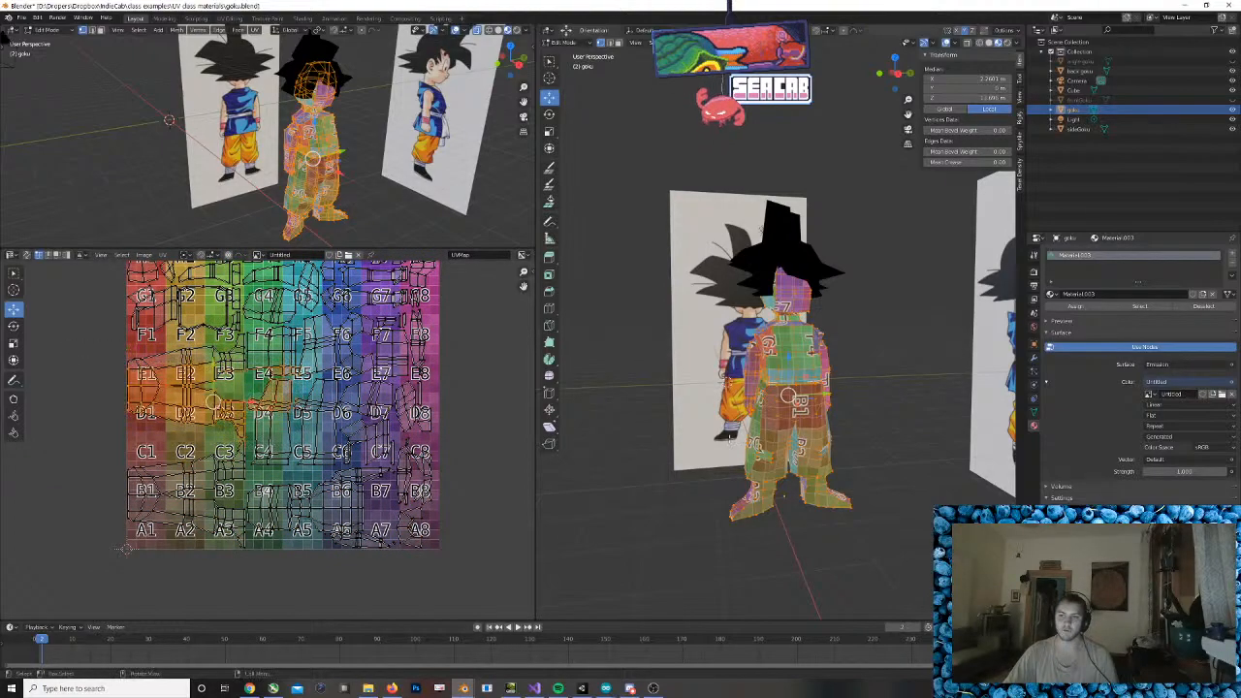
left_click(743, 449)
left_click_drag(766, 399, 894, 506)
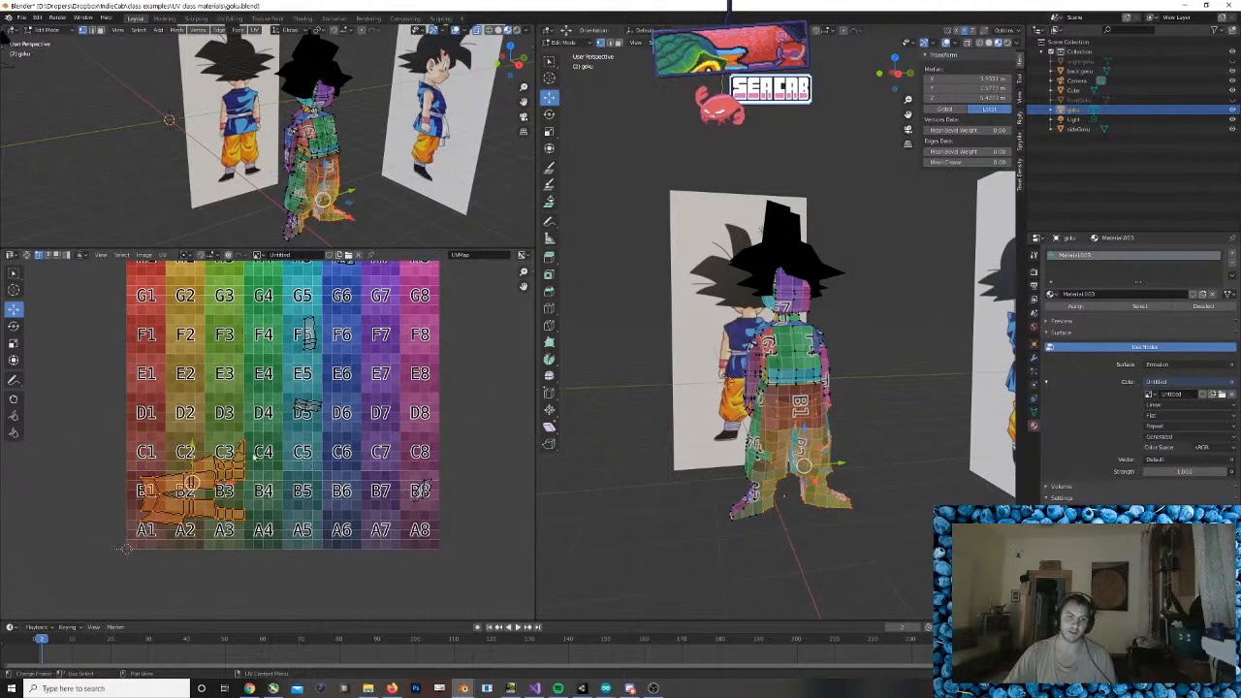
key("a")
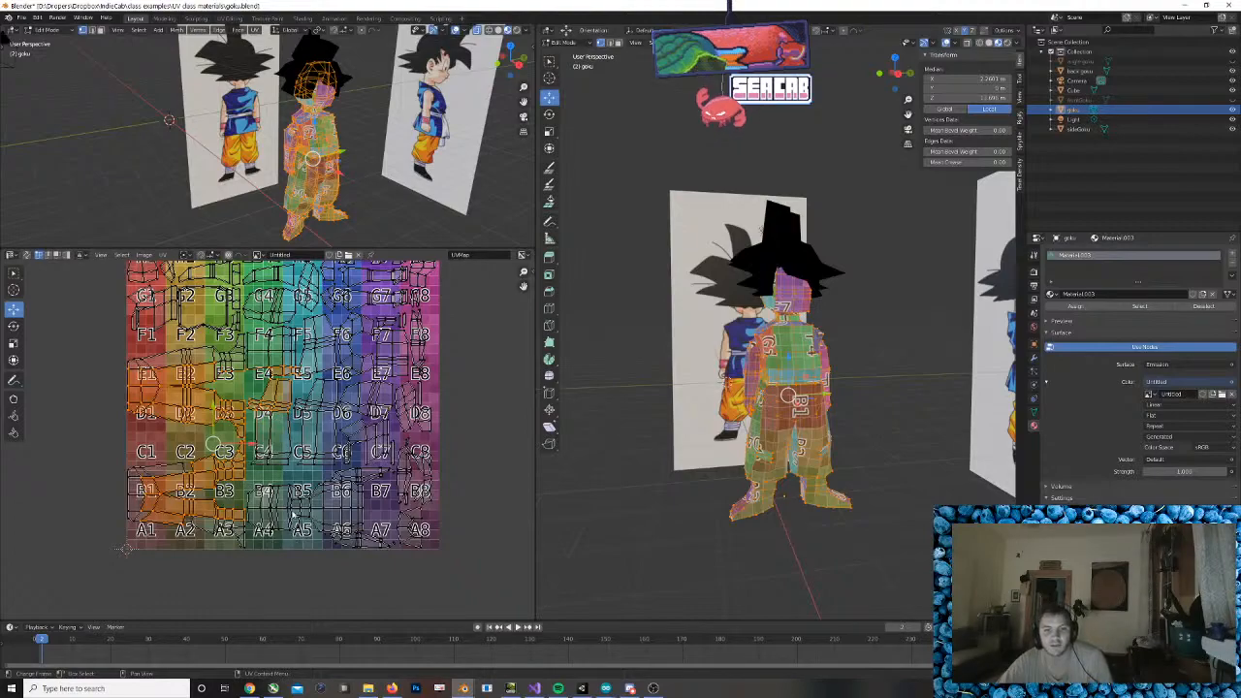
left_click(249, 401)
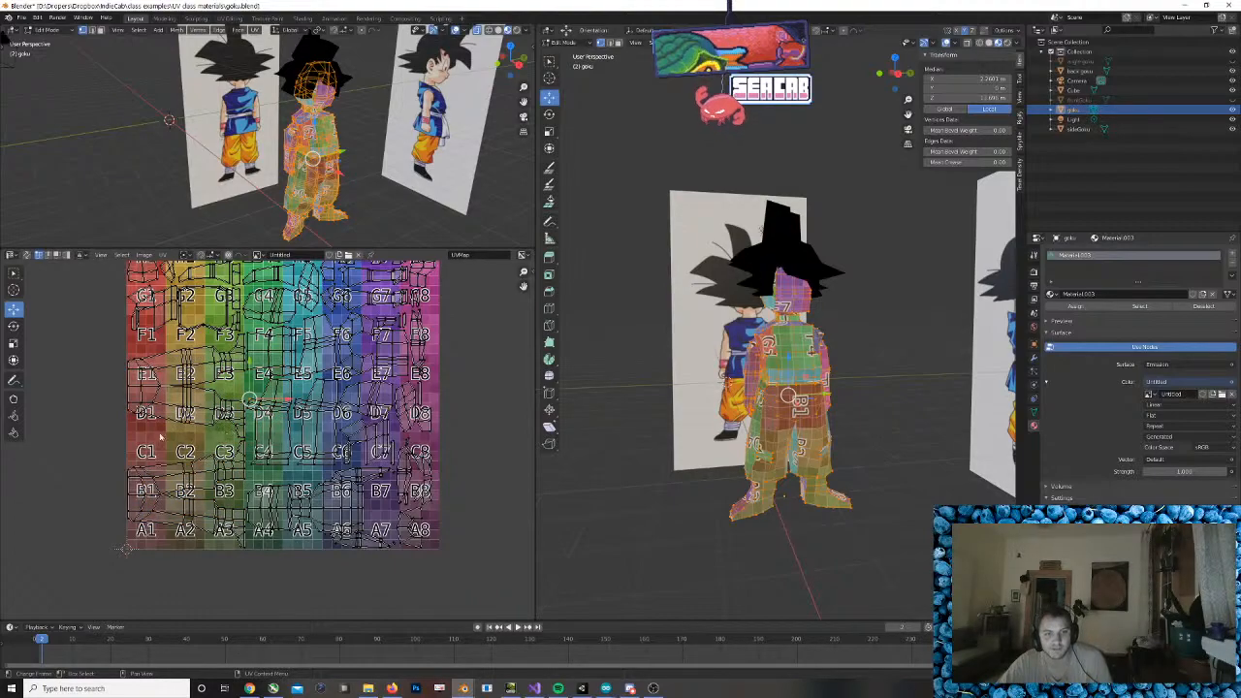
key("a")
Examine the packed UV layout and how the color grid maps onto the body's front, sides and legs
scroll(260, 389, "up", 2)
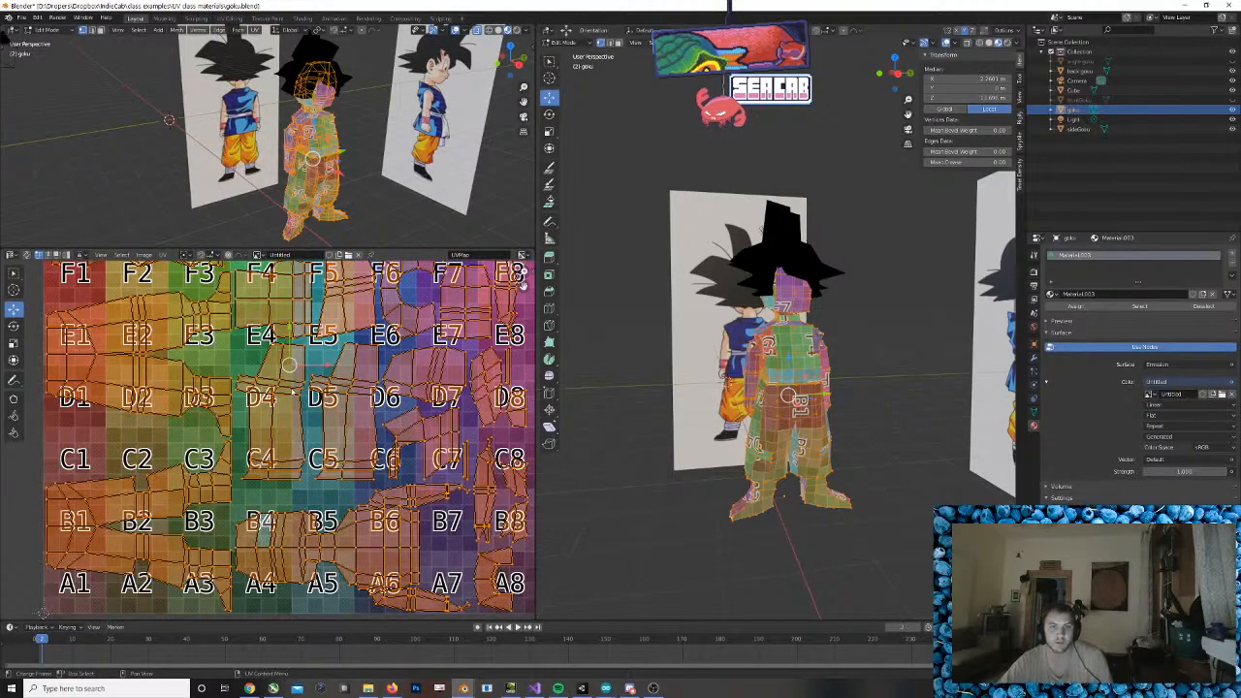
scroll(247, 439, "down", 1)
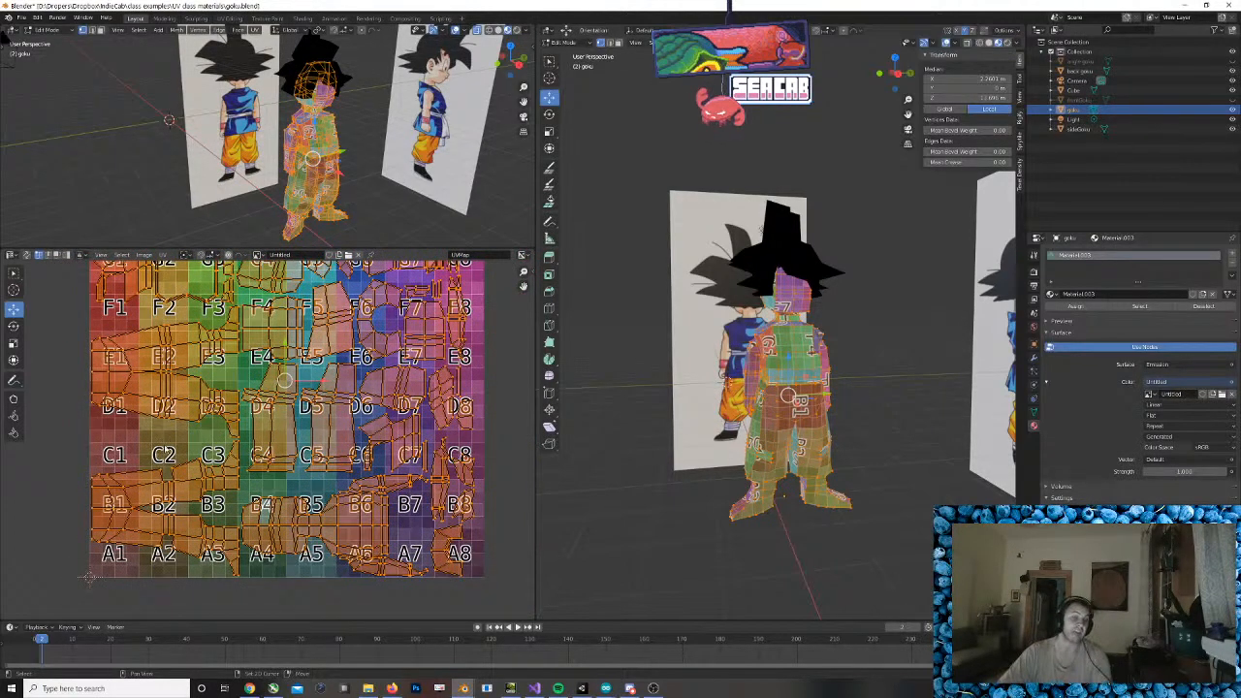
middle_click_drag(87, 576, 171, 538)
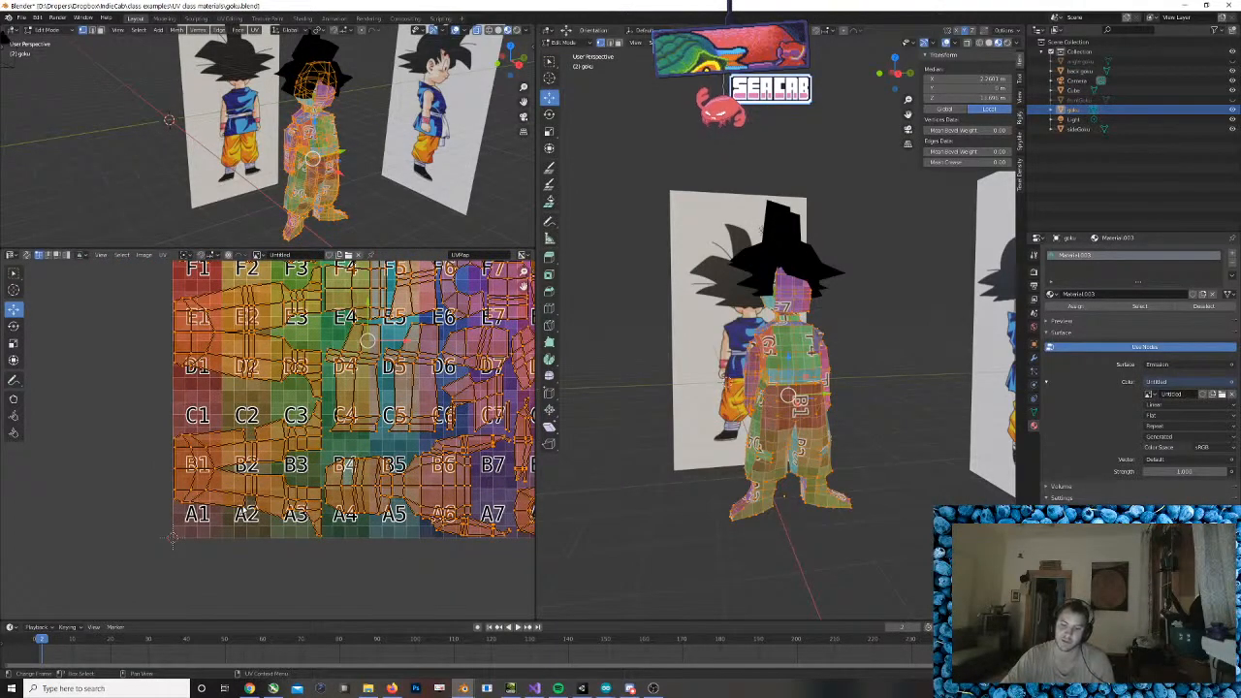
scroll(810, 516, "up", 5)
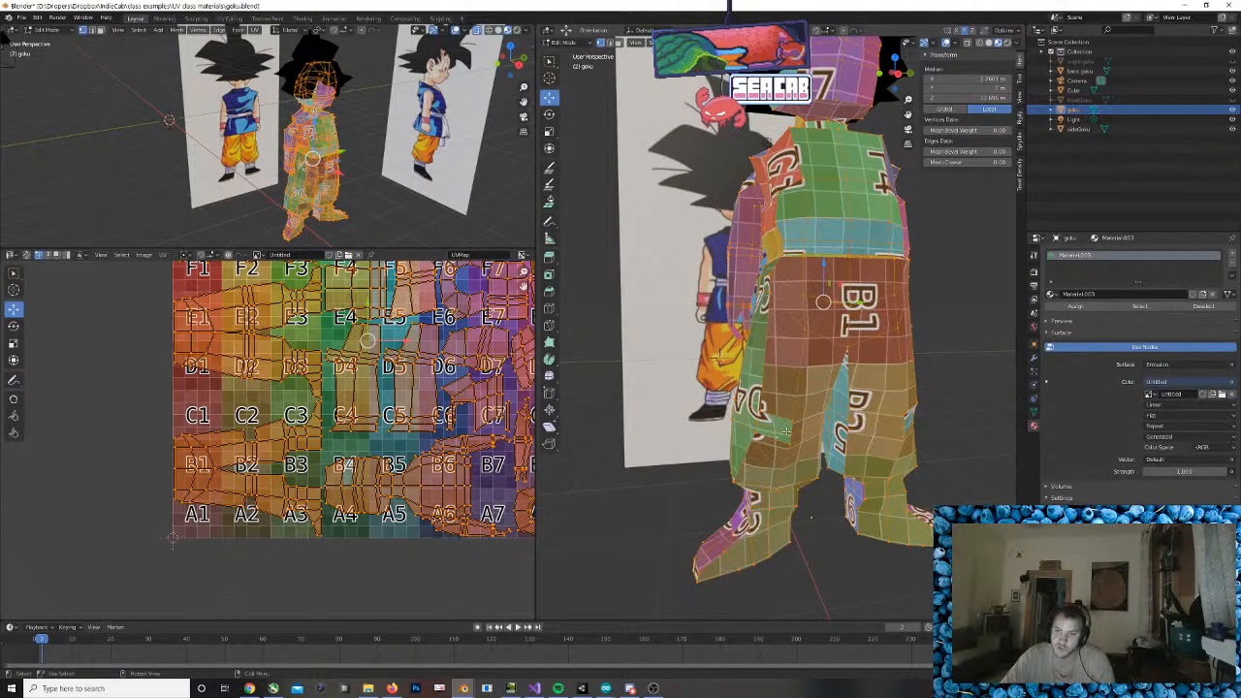
middle_click_drag(785, 430, 917, 473)
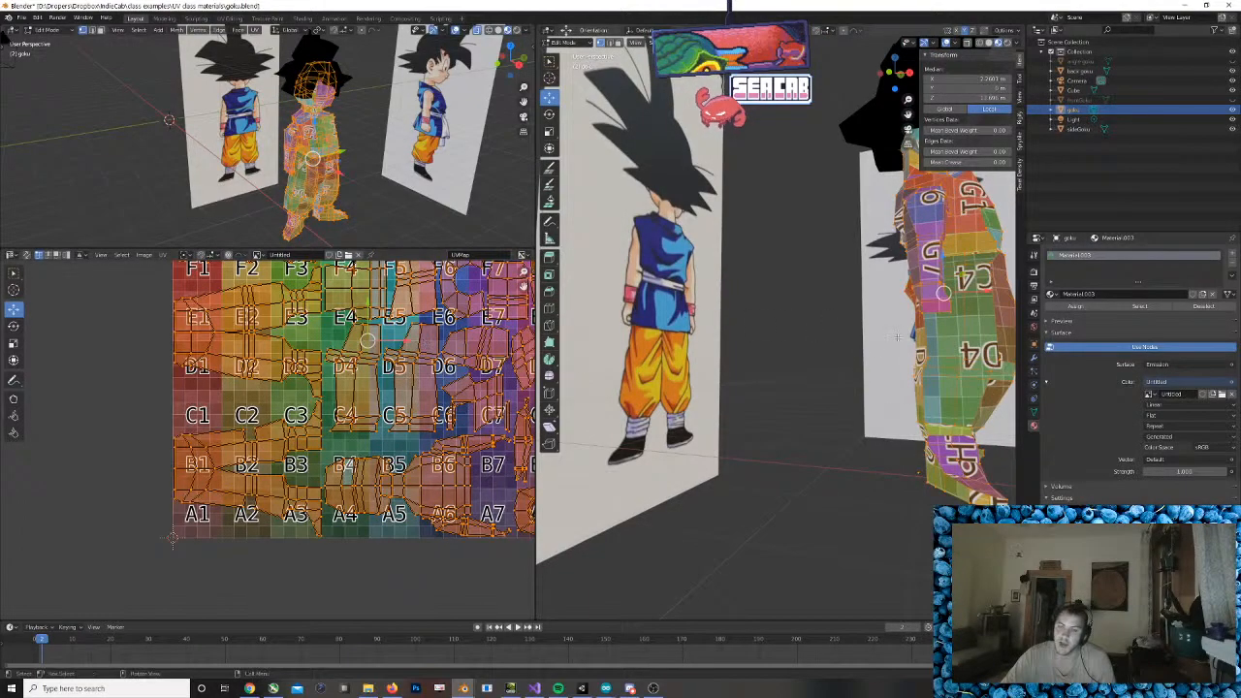
middle_click_drag(989, 359, 755, 366)
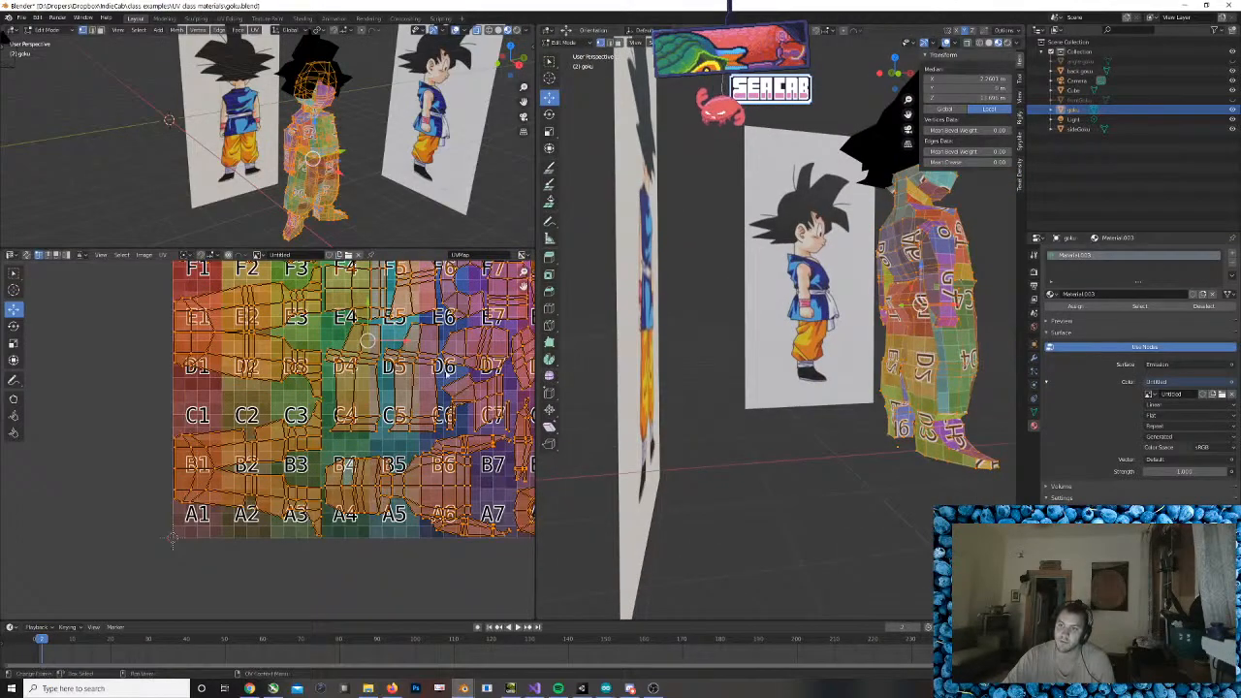
middle_click_drag(840, 348, 800, 365)
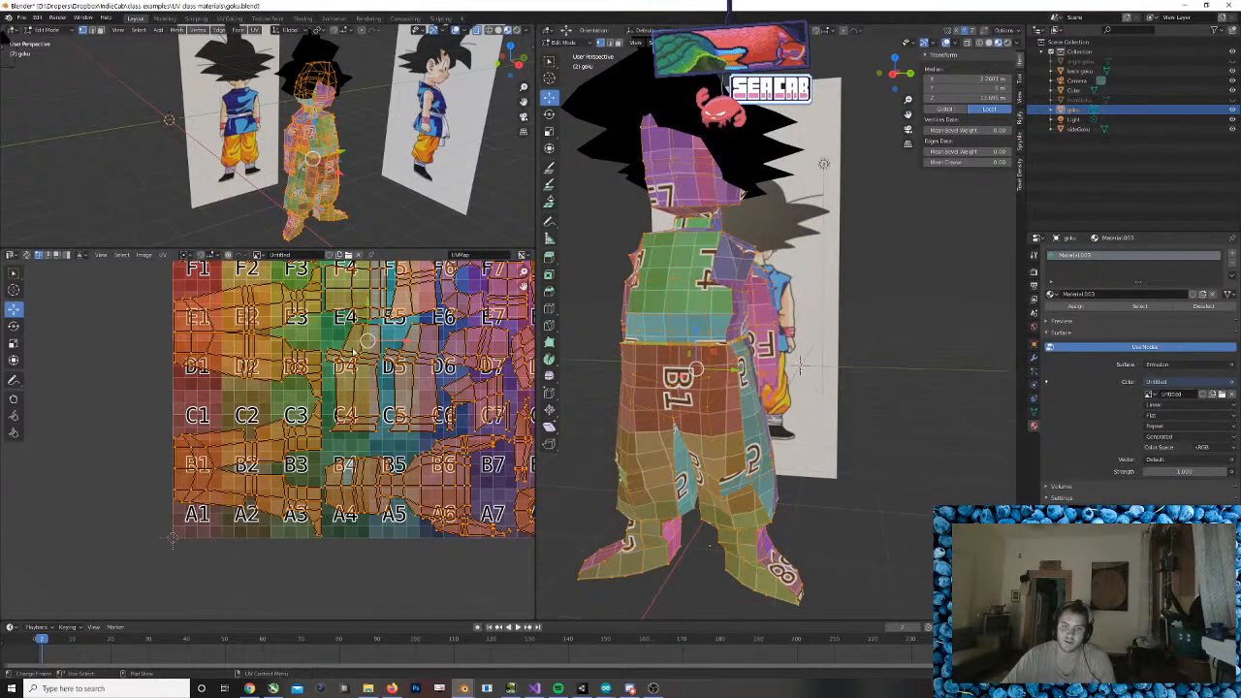
scroll(333, 331, "down", 2)
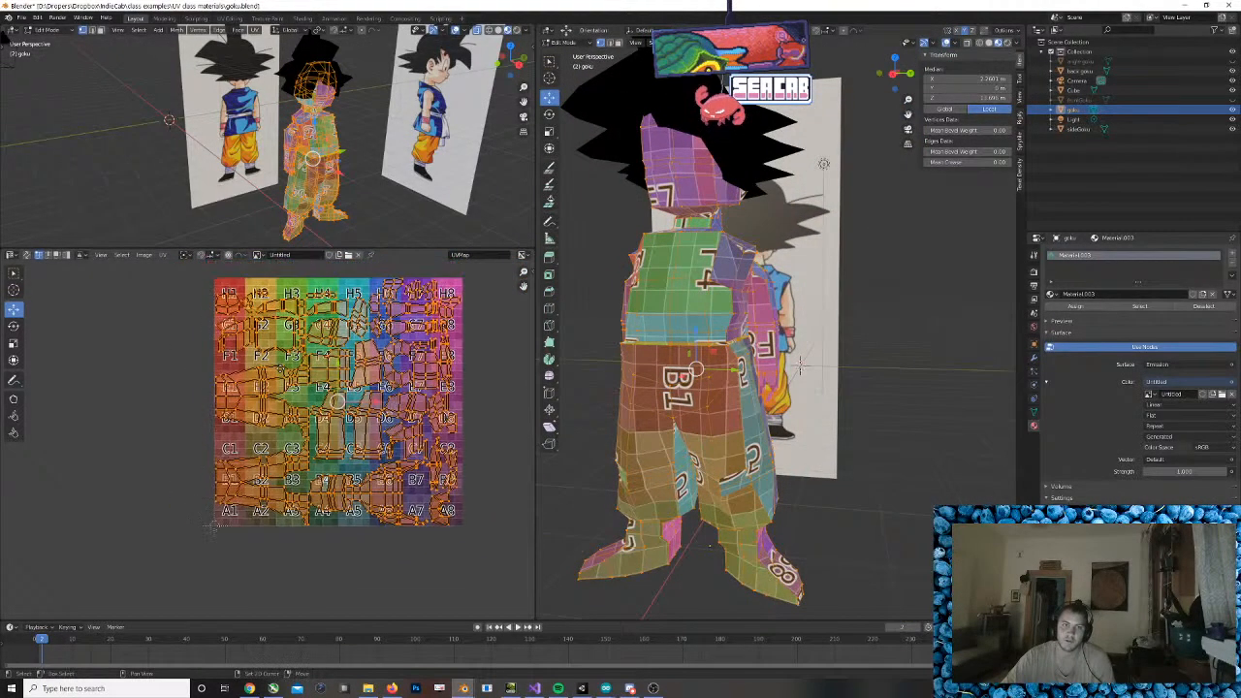
Try to move the packed islands over H1 to G3 horizontally off the color grid image, and undo the move
scroll(269, 344, "up", 2)
left_click_drag(182, 279, 364, 391)
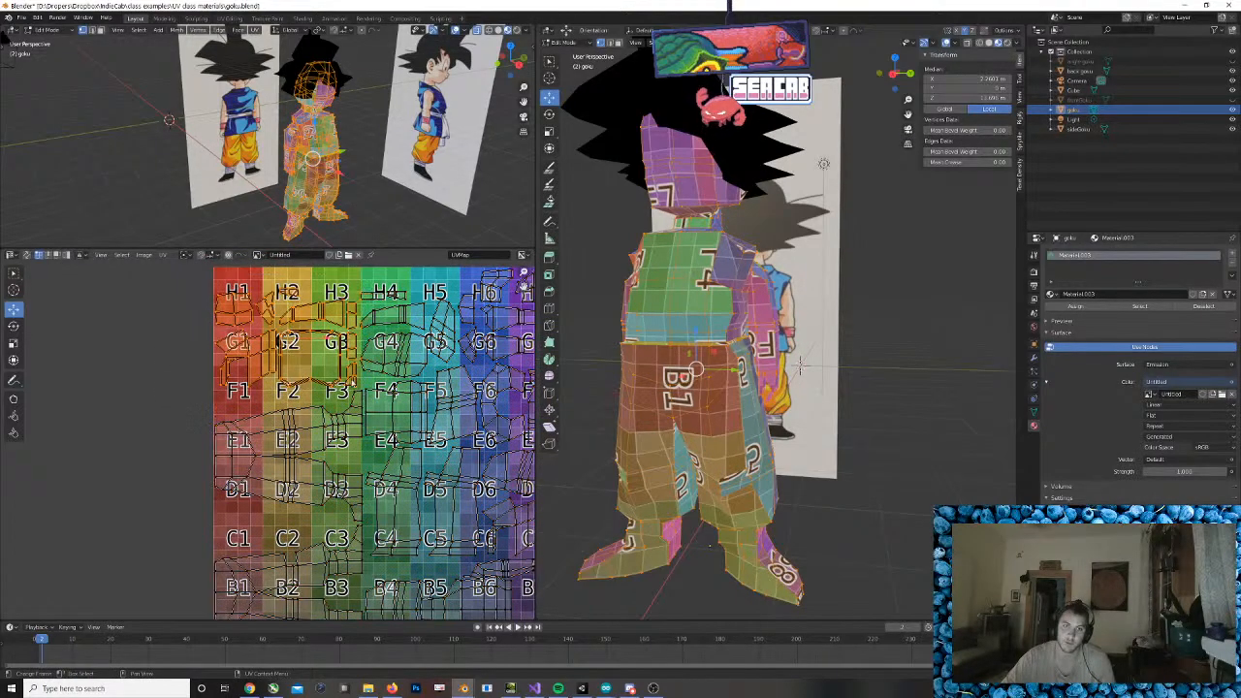
key("g")
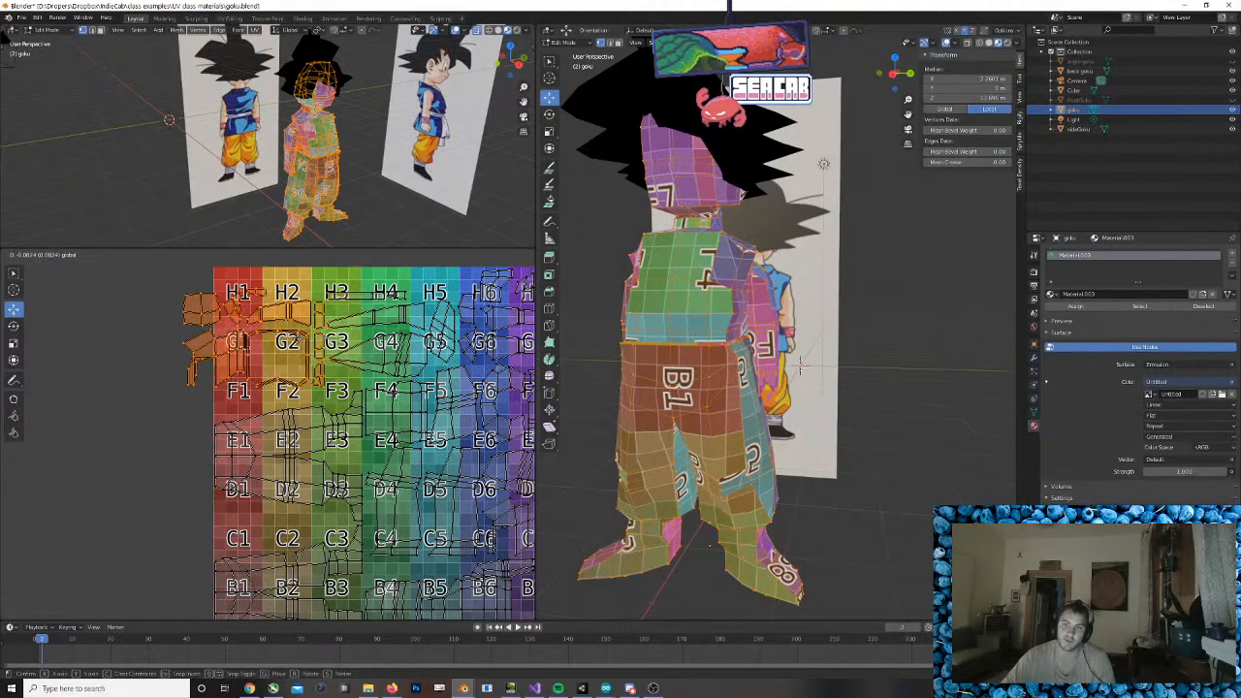
mouse_move(364, 345)
left_mouse_down()
mouse_move(304, 345)
mouse_move(341, 345)
left_mouse_up()
key("ctrl+z")
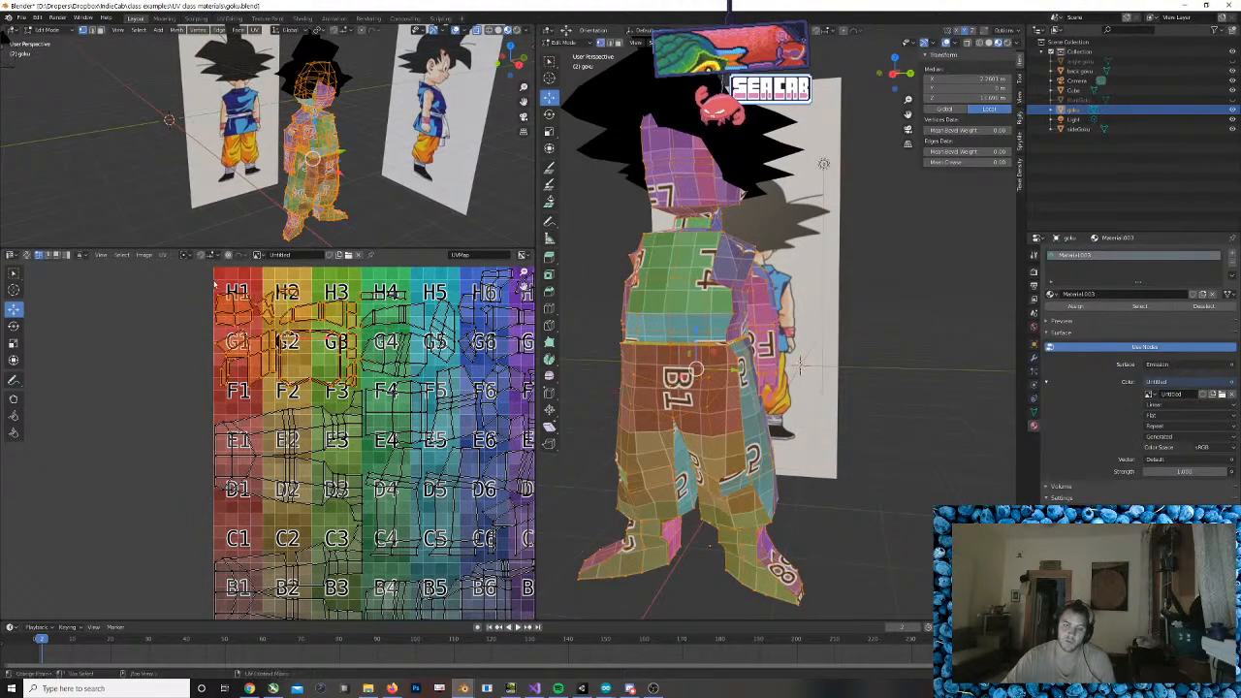
Reselect the packed islands over H1 to G3 and move them horizontally outside the image, just beyond its left edge
left_click(188, 288)
left_click_drag(206, 284, 360, 389)
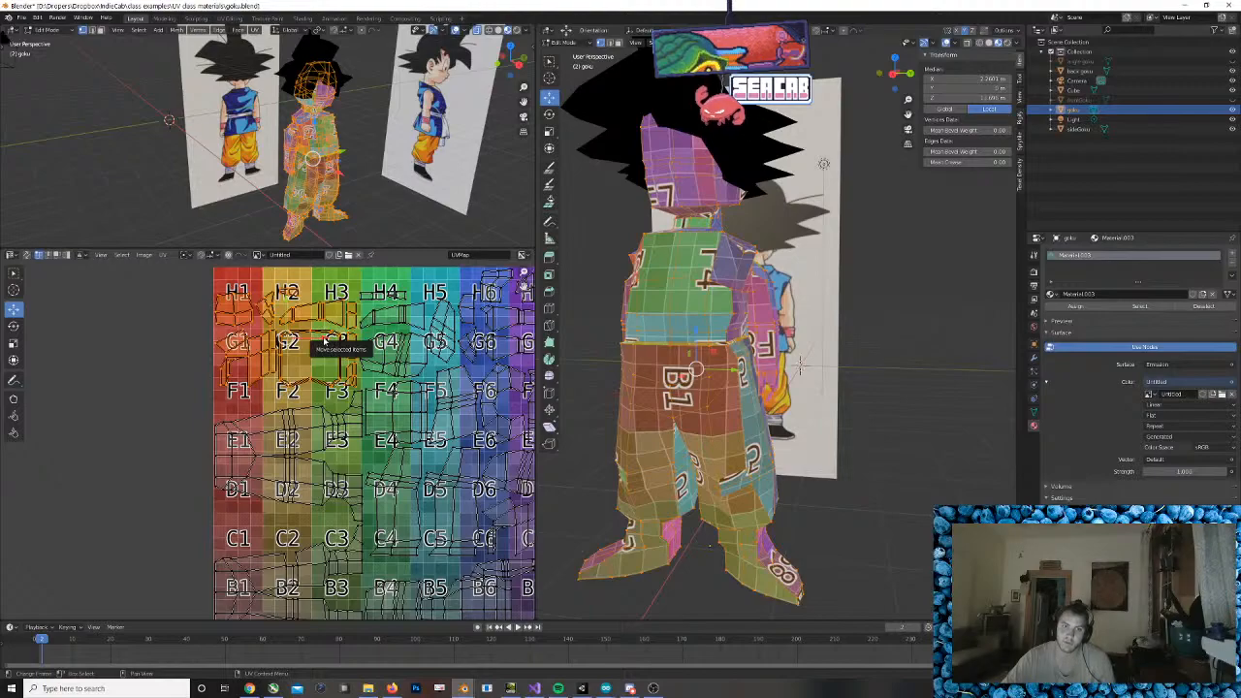
left_click_drag(324, 340, 158, 336)
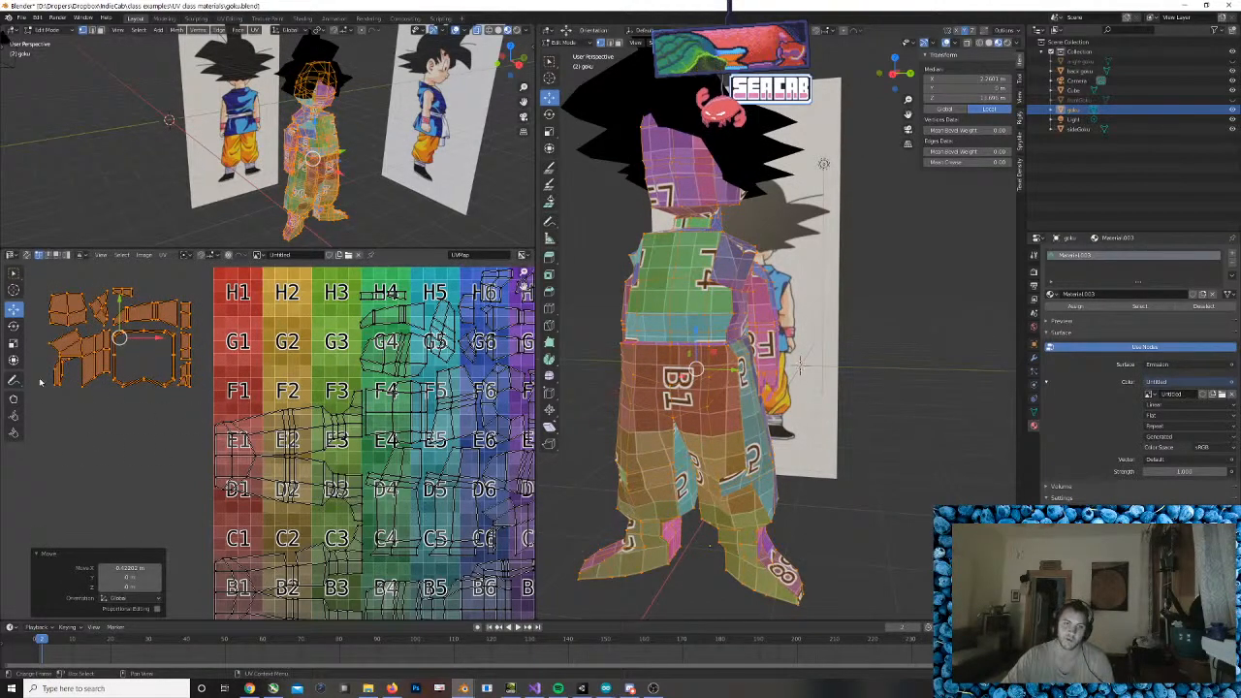
mouse_move(160, 338)
left_mouse_down()
mouse_move(332, 347)
mouse_move(218, 349)
mouse_move(308, 366)
mouse_move(150, 339)
mouse_move(182, 337)
left_mouse_up()
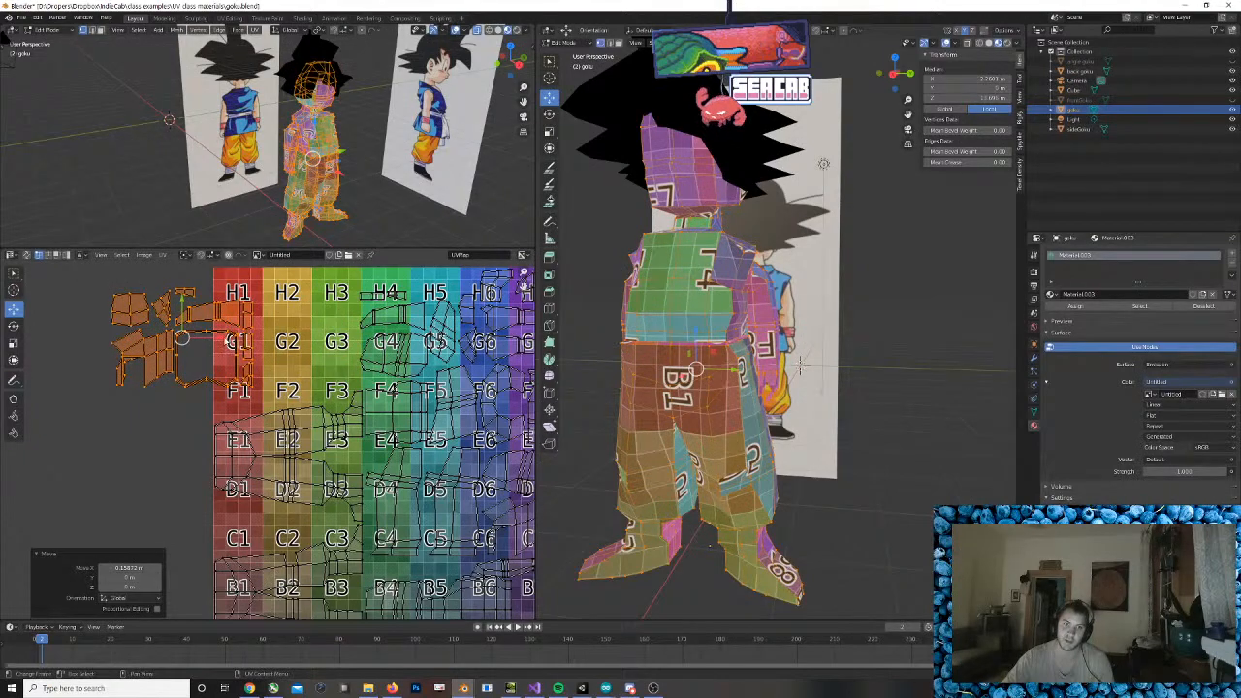
left_click(64, 299)
left_click_drag(84, 281, 257, 384)
key("g")
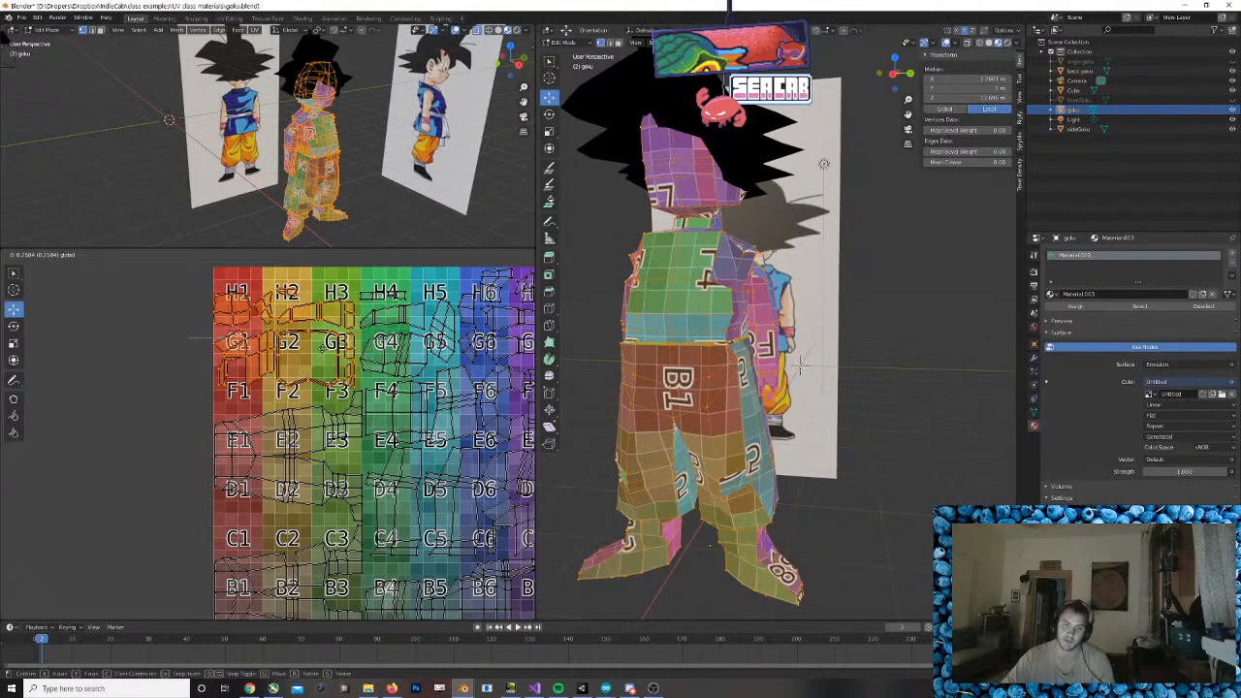
left_click_drag(300, 336, 183, 336)
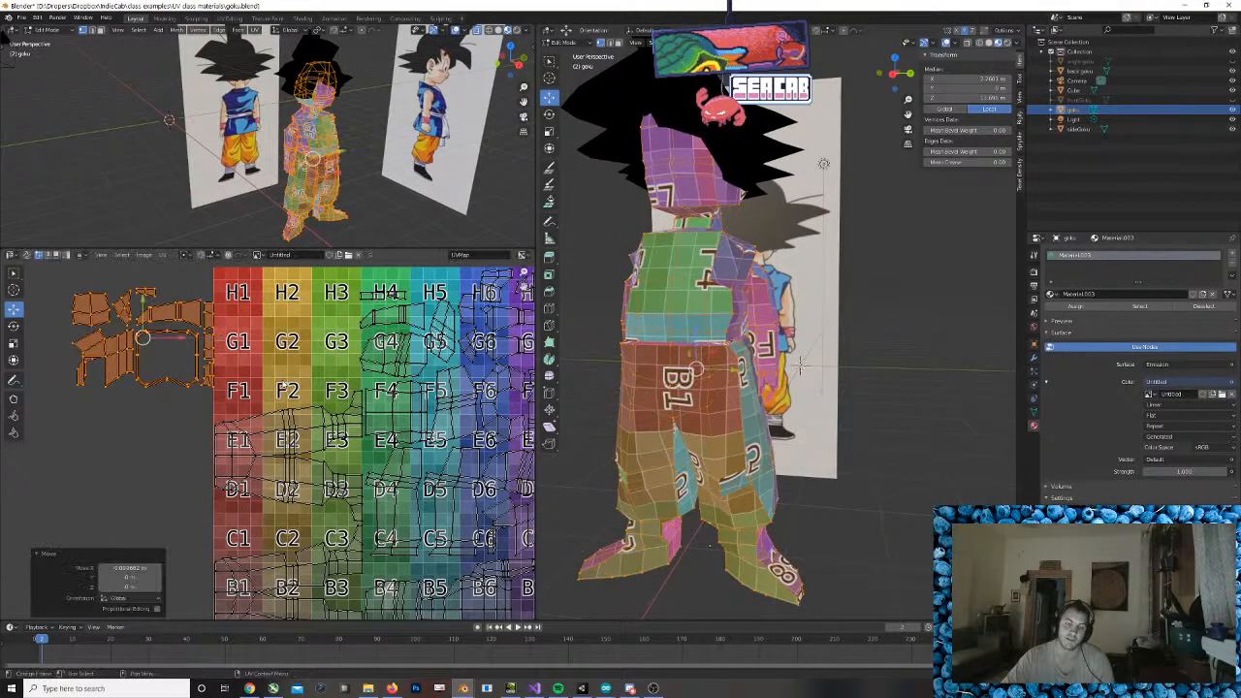
Check which part of the body the packed islands over E1 and D4 to C4 belong to by selecting them and inspecting the mesh
scroll(360, 445, "down", 2)
scroll(361, 446, "up", 1)
middle_click_drag(363, 463, 362, 389)
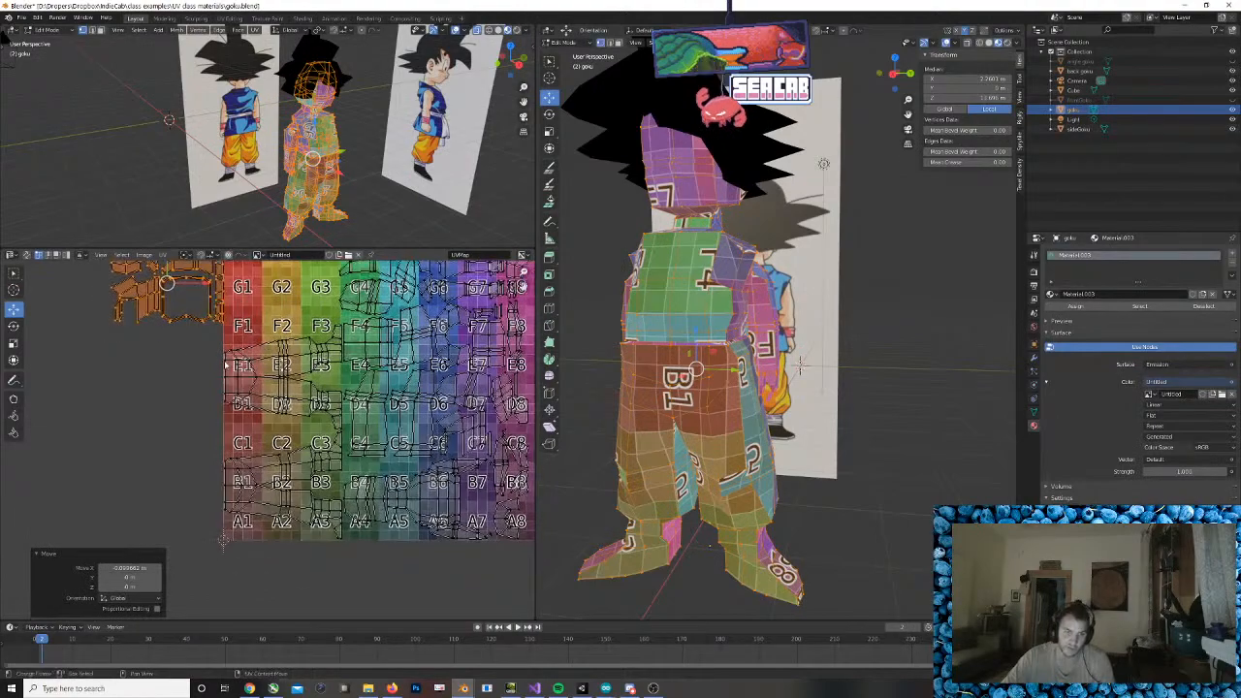
left_click_drag(211, 340, 263, 495)
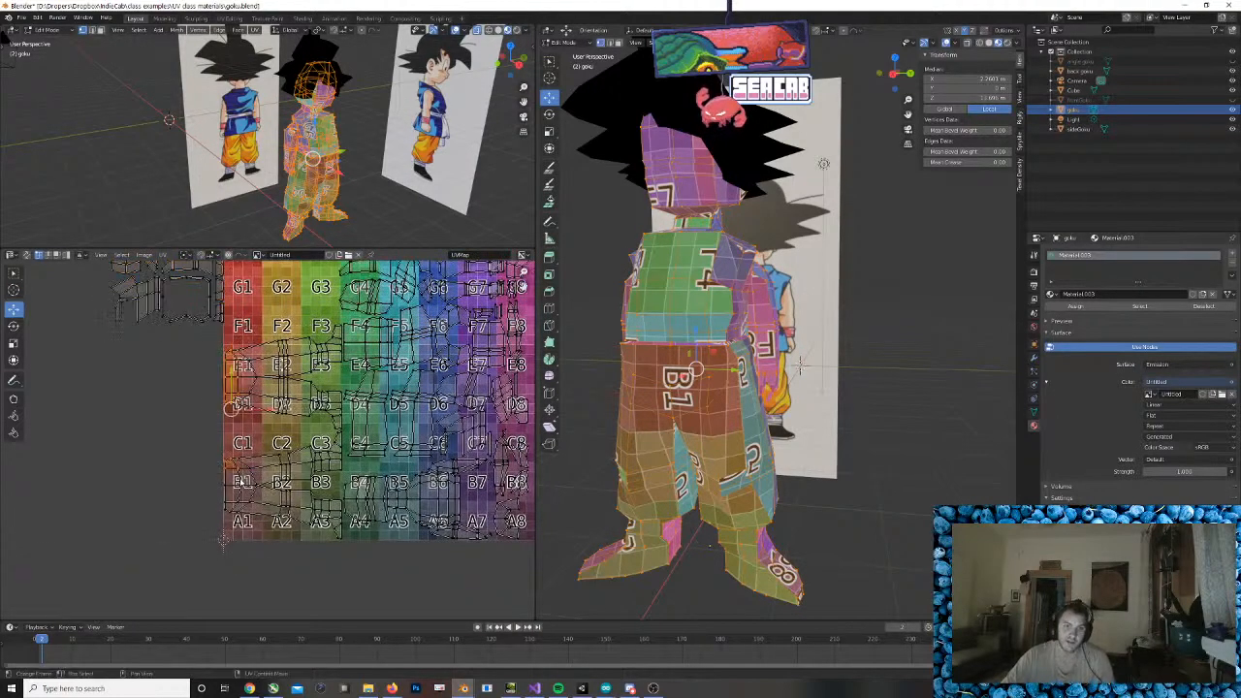
left_click(200, 338)
scroll(193, 347, "up", 1)
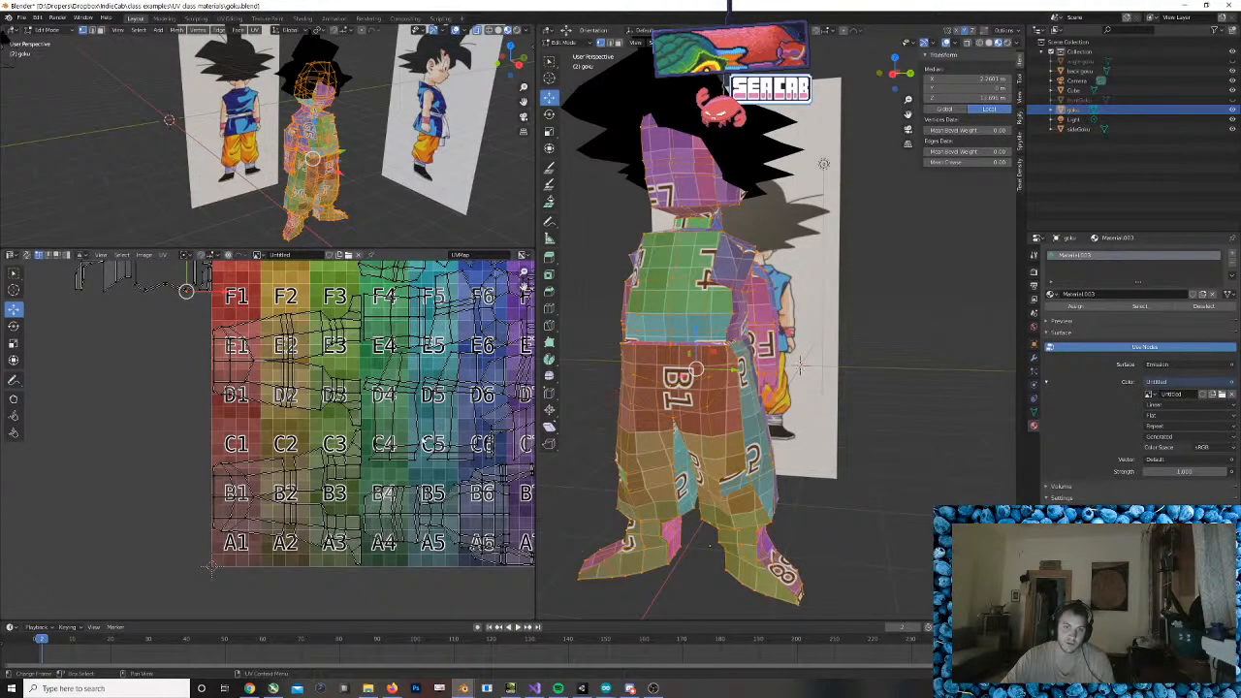
scroll(425, 462, "down", 1)
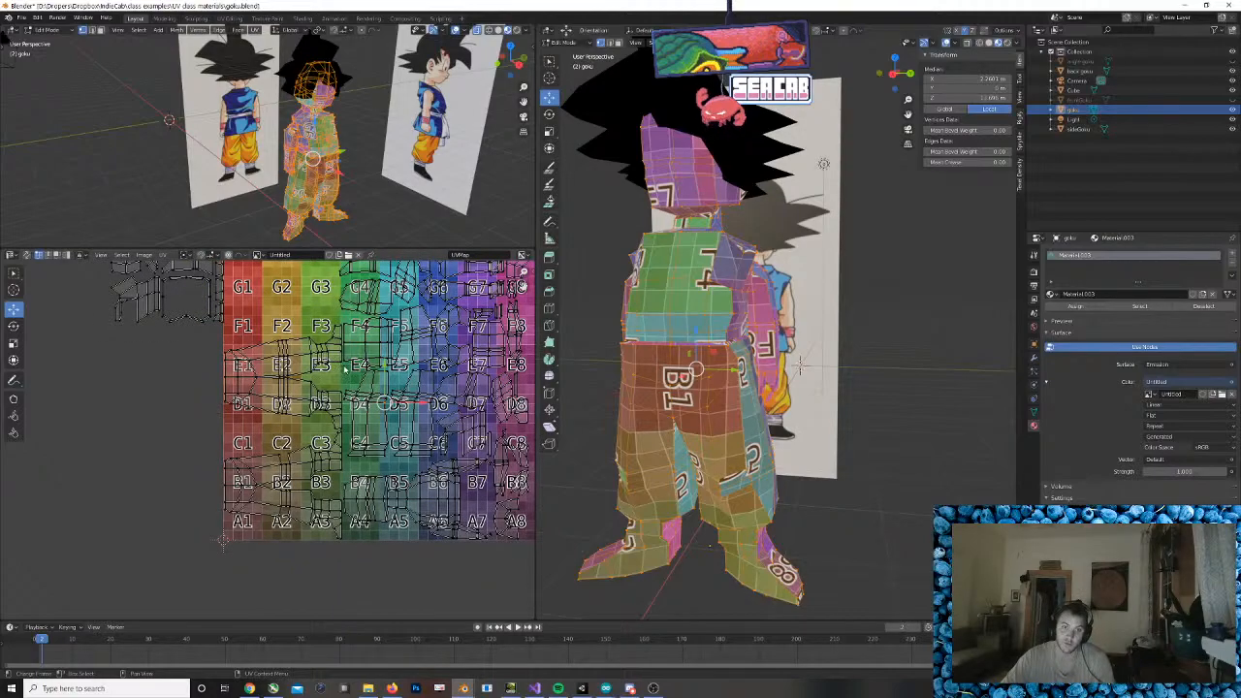
left_click_drag(348, 374, 390, 463)
middle_click_drag(748, 434, 787, 434)
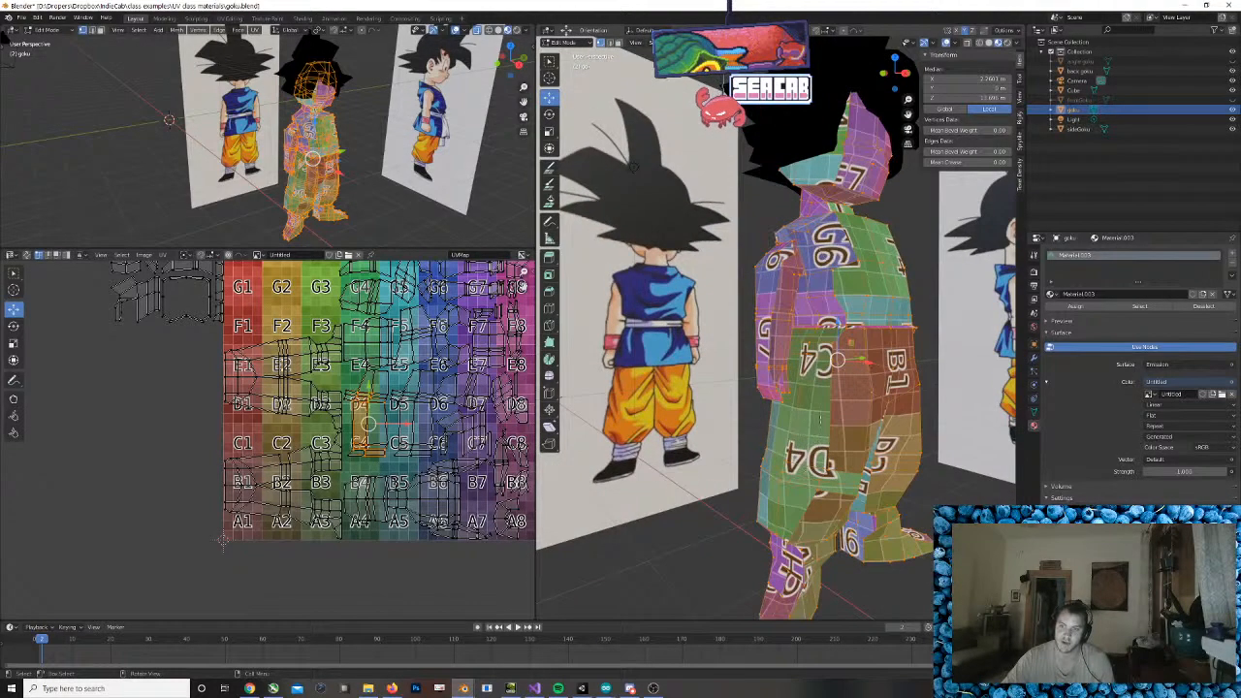
left_click(344, 381)
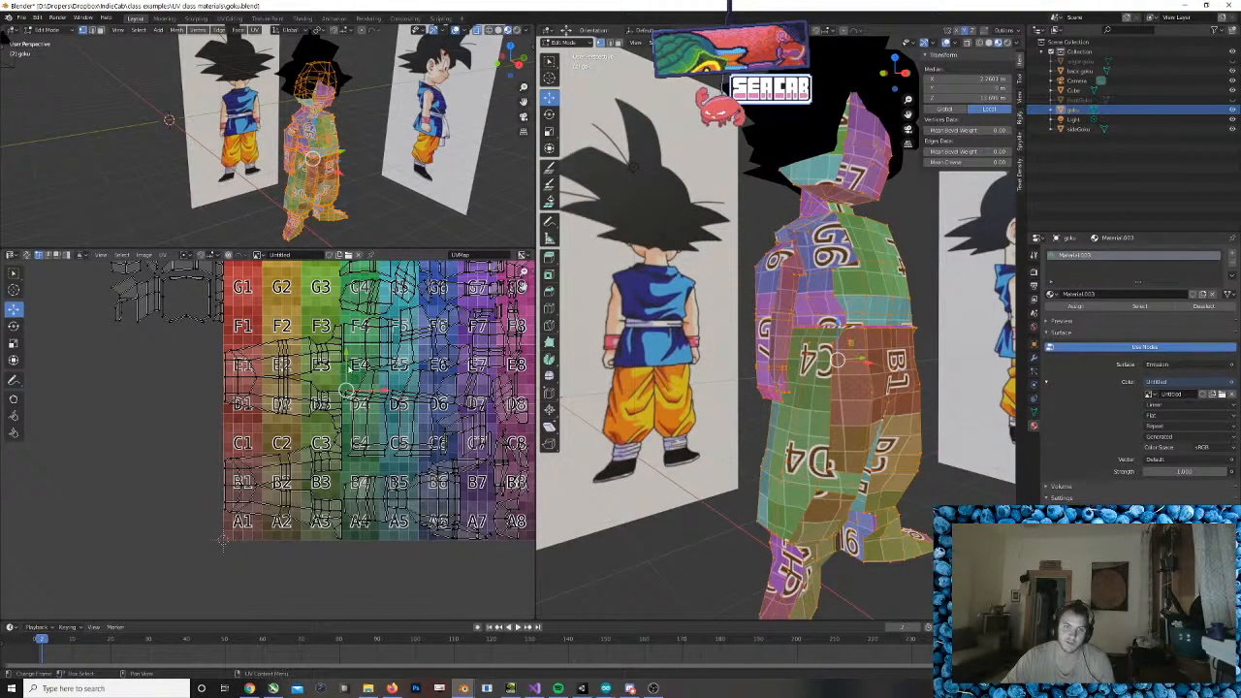
Select the paired leg islands over E1 to D3 and move them straight up to the H1 to F3 area of the grid
left_click_drag(201, 342, 263, 423)
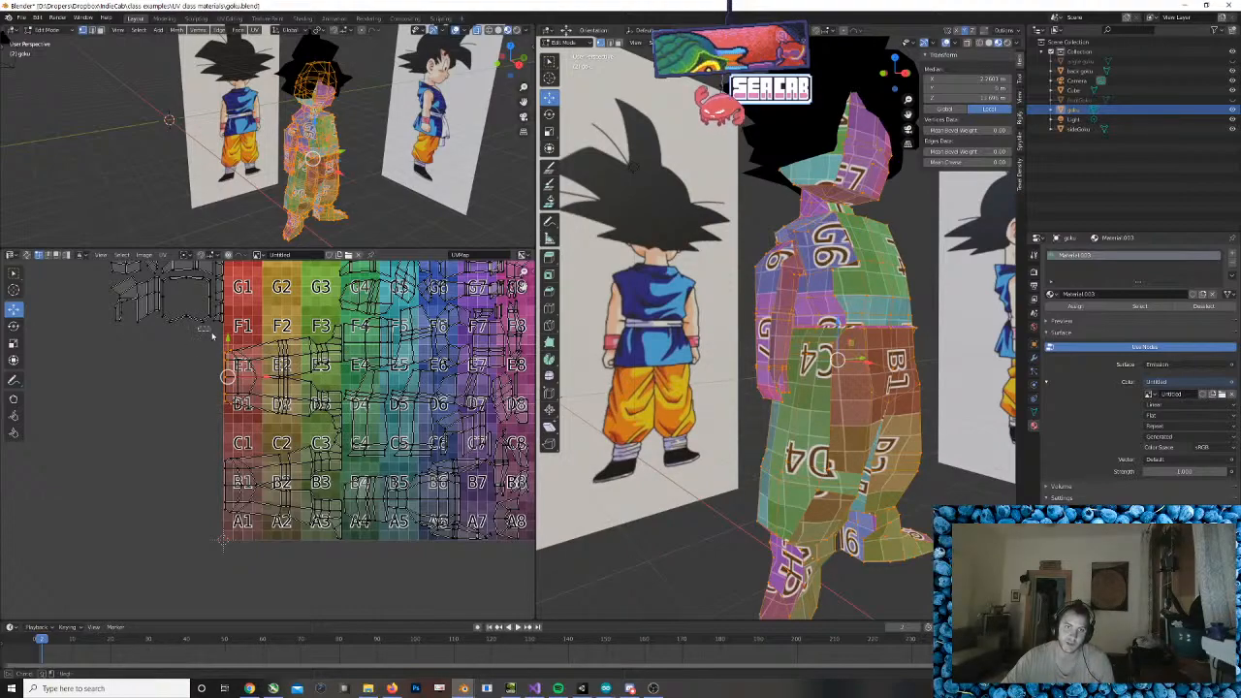
left_click_drag(197, 327, 331, 423)
scroll(262, 349, "up", 2)
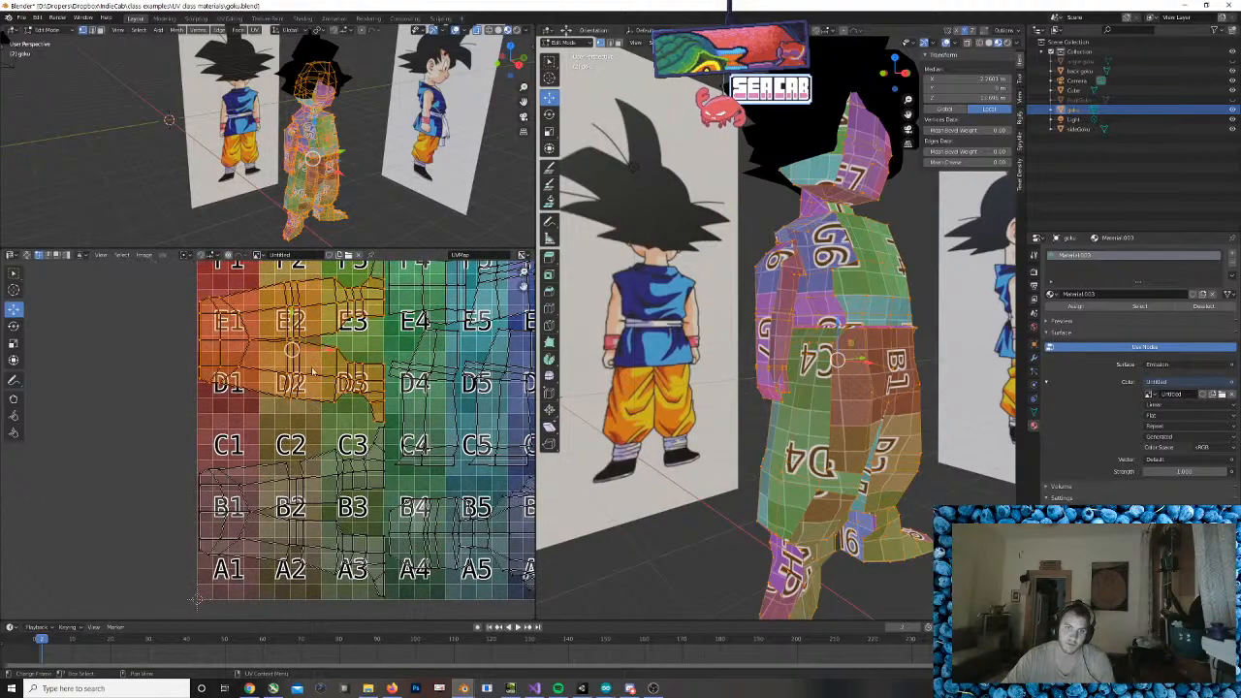
left_click_drag(185, 311, 391, 480)
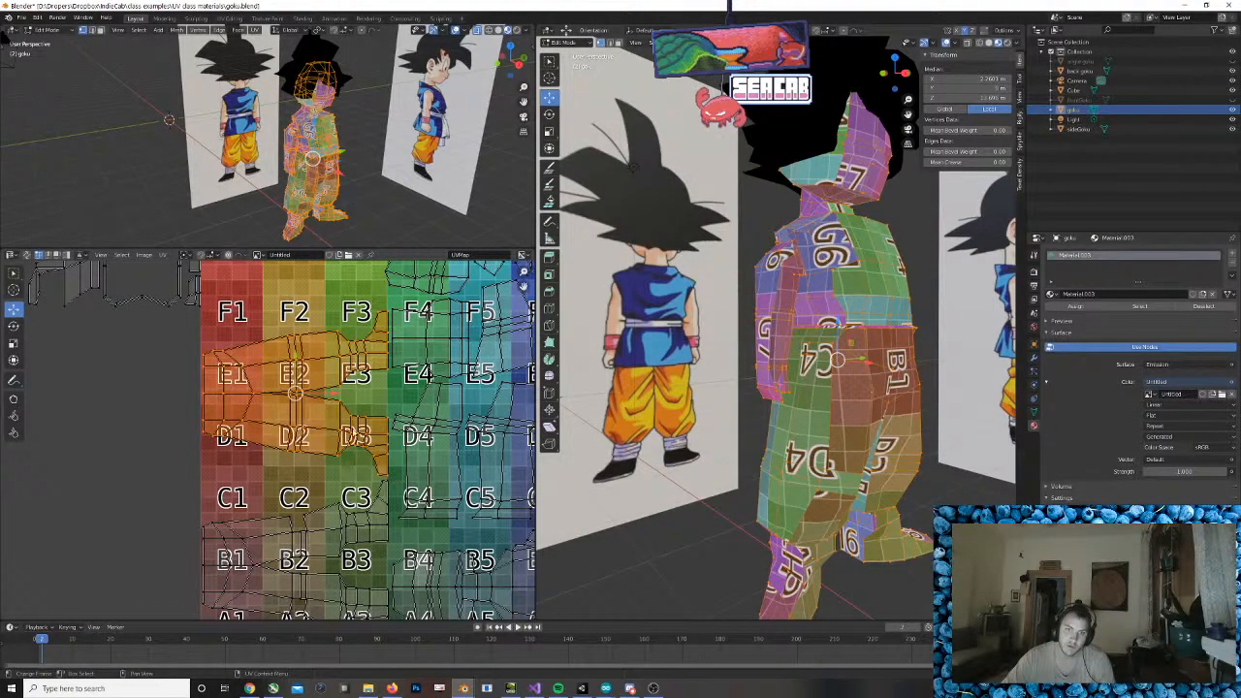
left_click_drag(301, 356, 303, 257)
scroll(306, 301, "down", 2)
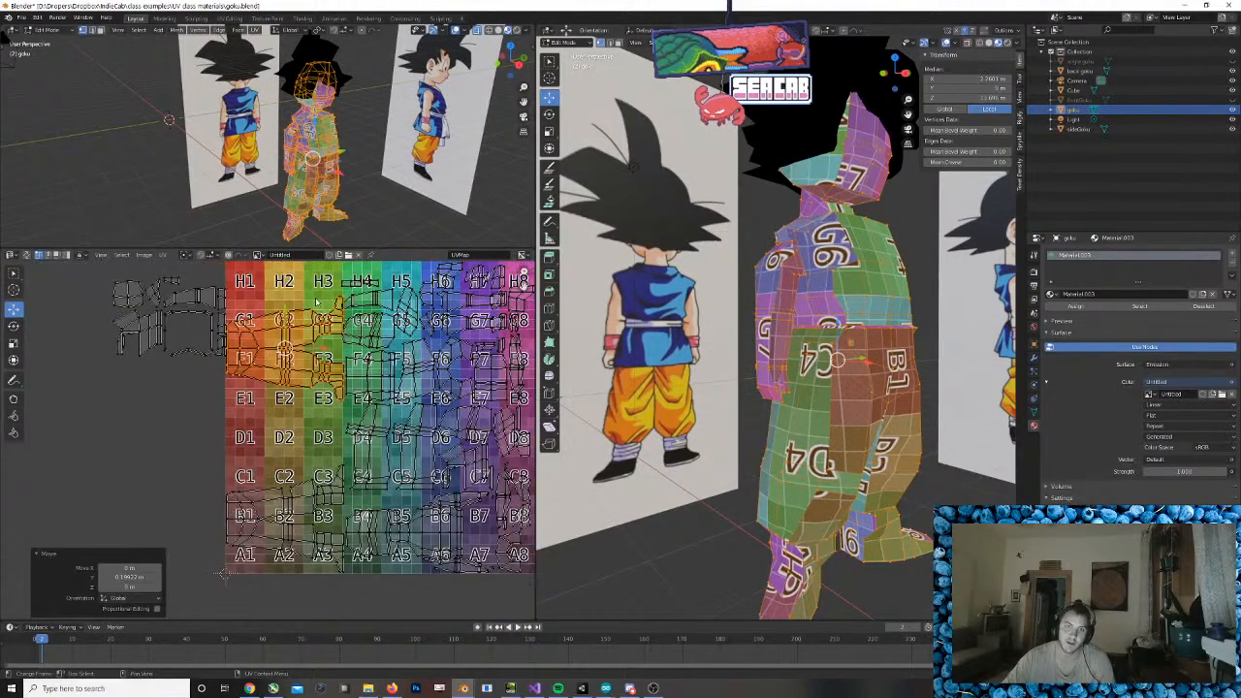
middle_click_drag(308, 332, 312, 363)
key("g")
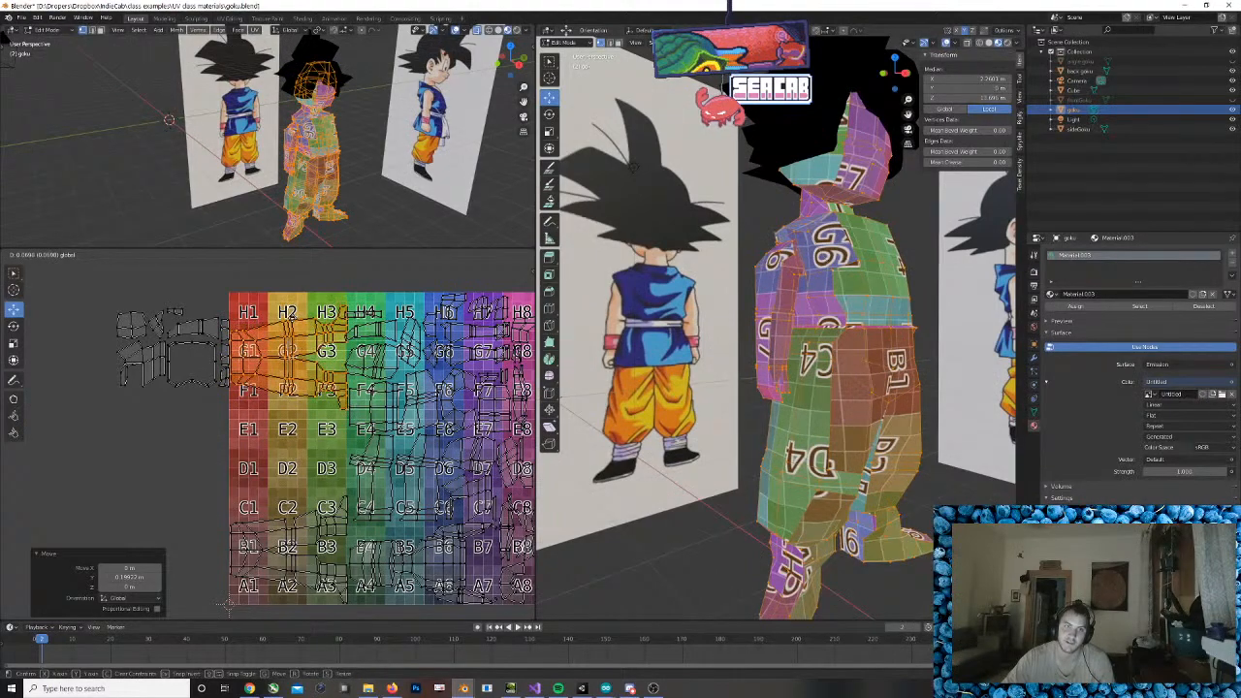
left_click(228, 605)
Select the paired leg islands over the C1 to A3 area and move them straight up to E1 to D3
scroll(228, 606, "up", 2)
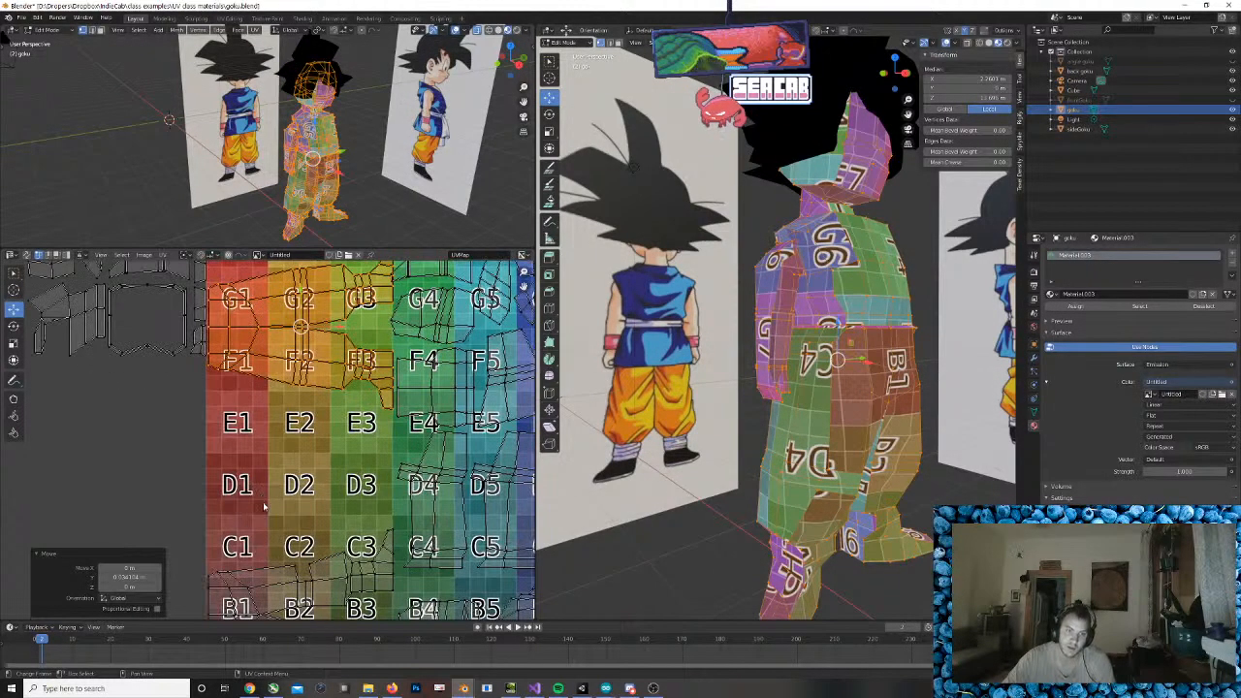
middle_click_drag(228, 606, 206, 556)
key("b")
left_click_drag(173, 341, 395, 582)
key("g")
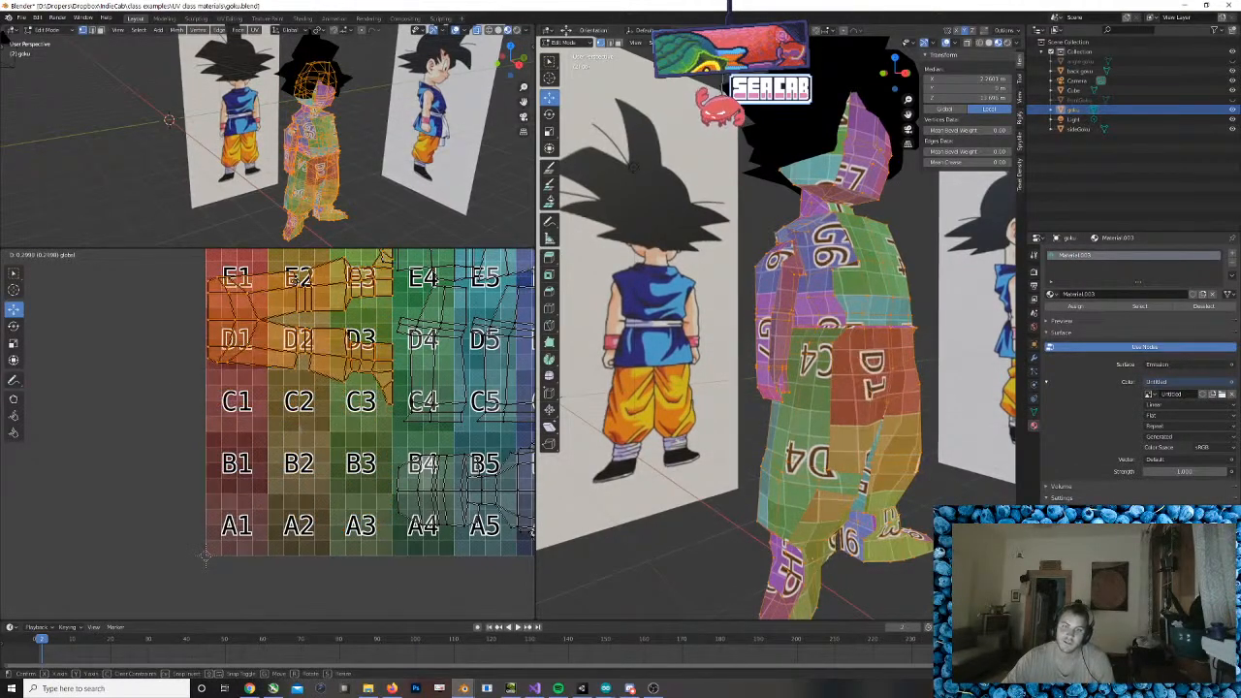
left_click(208, 535)
Select the linked leg islands around D1 to D3 and move them straight down over C1 to B3
scroll(210, 514, "down", 2)
middle_click_drag(413, 328, 402, 330)
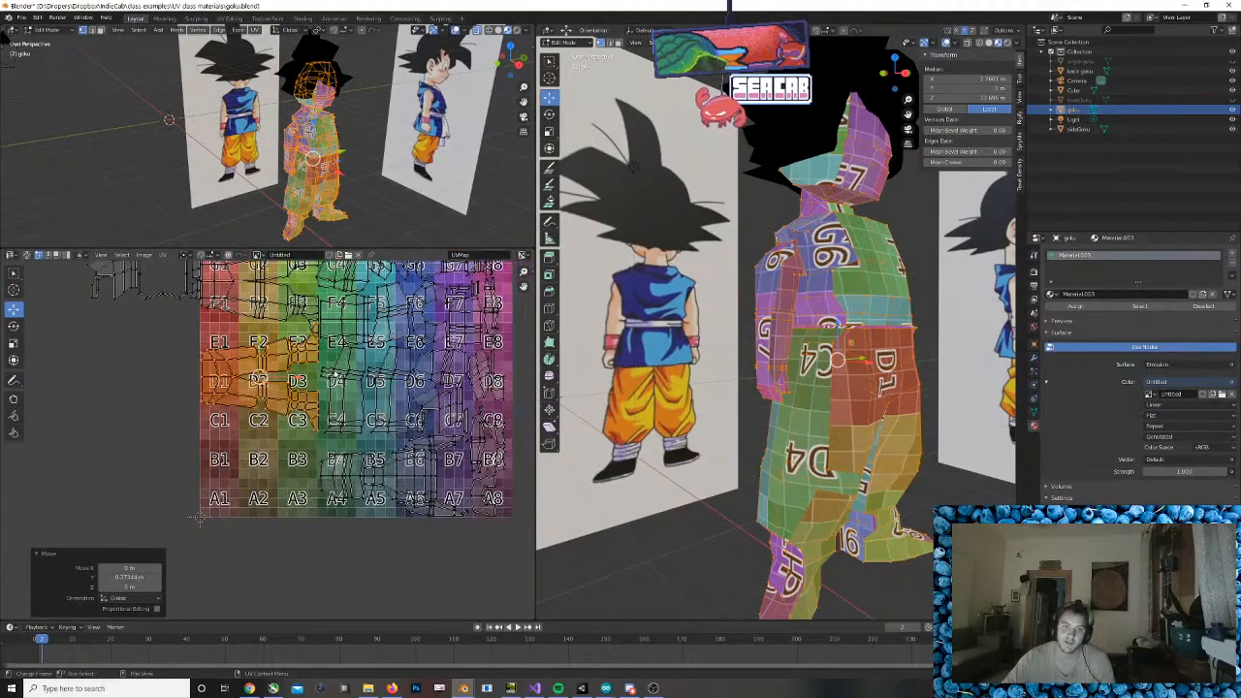
left_click(333, 372)
scroll(331, 376, "up", 2)
scroll(330, 373, "up", 1)
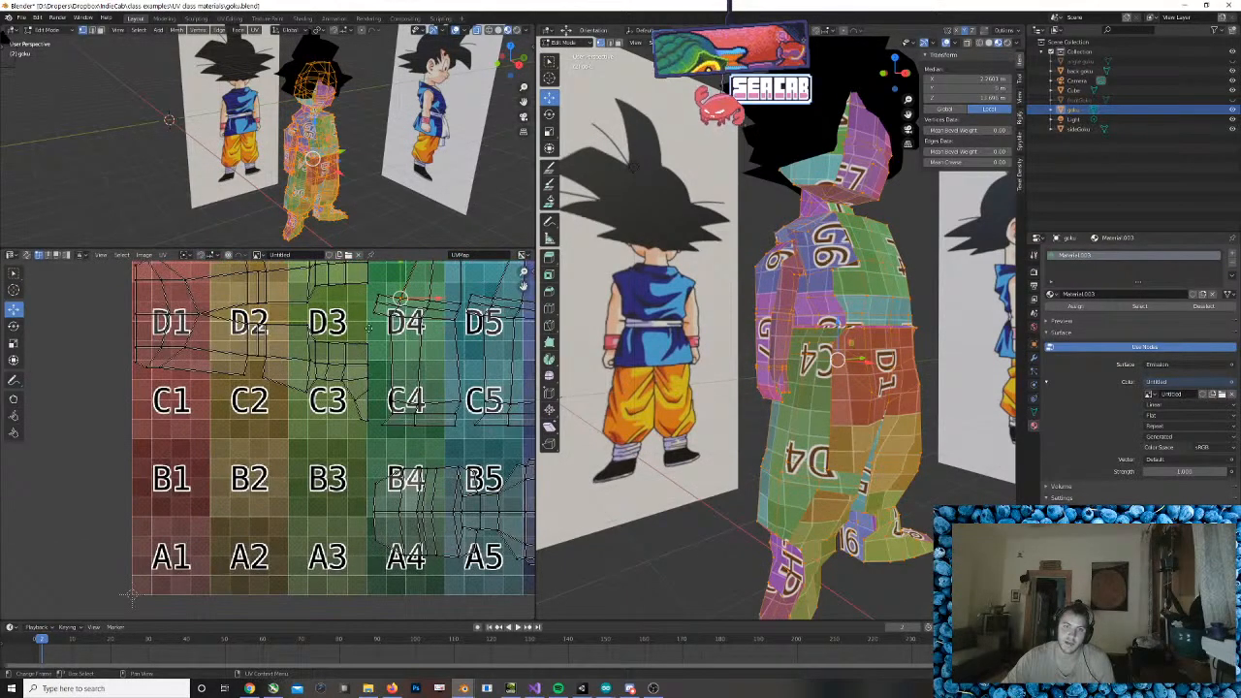
scroll(357, 344, "down", 1)
middle_click_drag(357, 296, 329, 341)
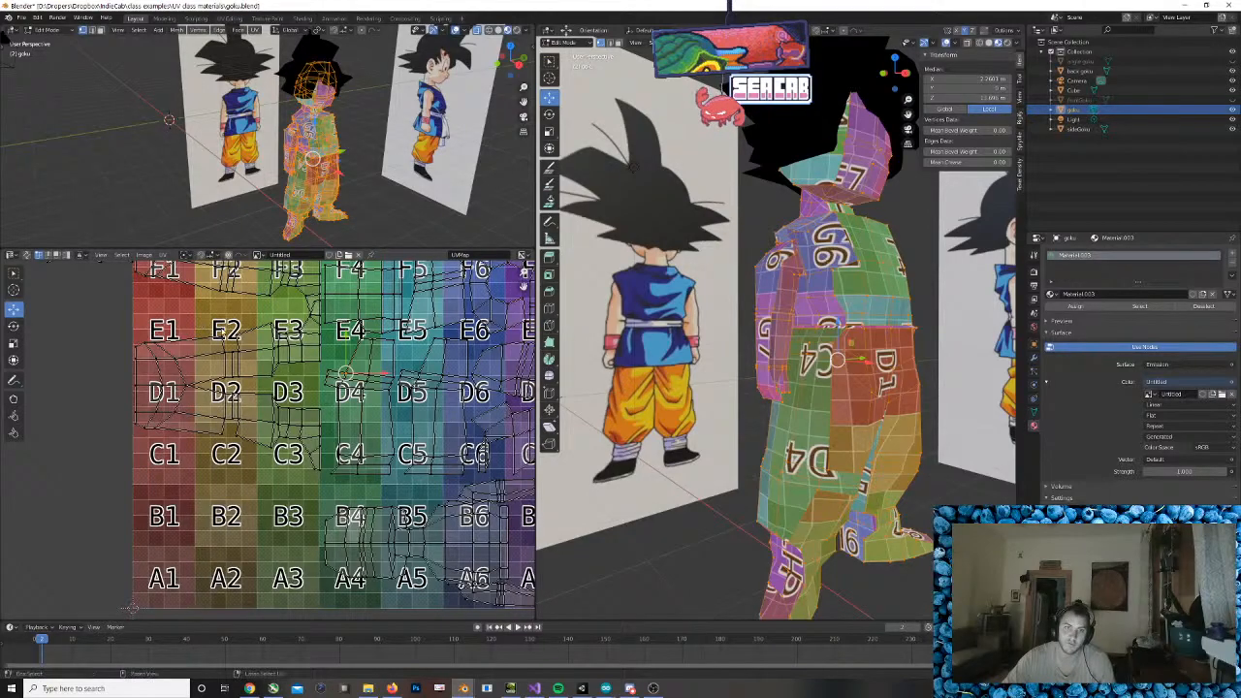
key("l")
left_click_drag(228, 343, 229, 425)
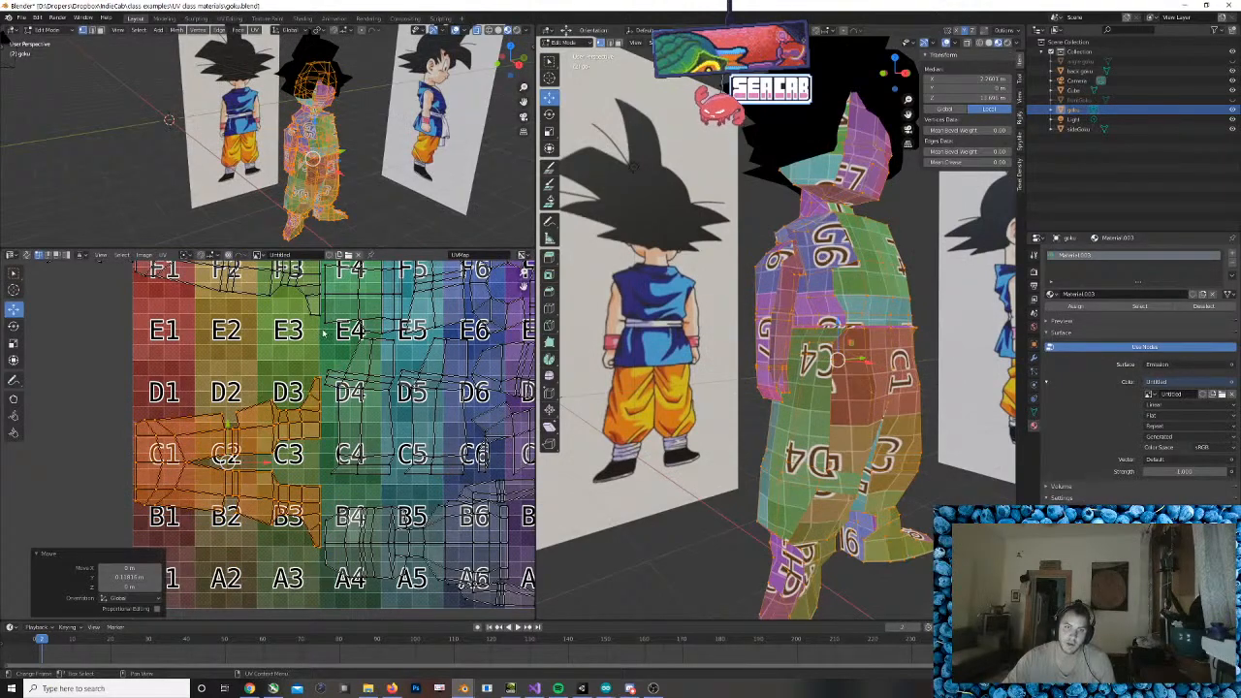
Select the upright leg-side island over D4 and C4, move it horizontally onto D2, and rotate it to lie horizontally
left_click_drag(323, 338, 397, 481)
key("g")
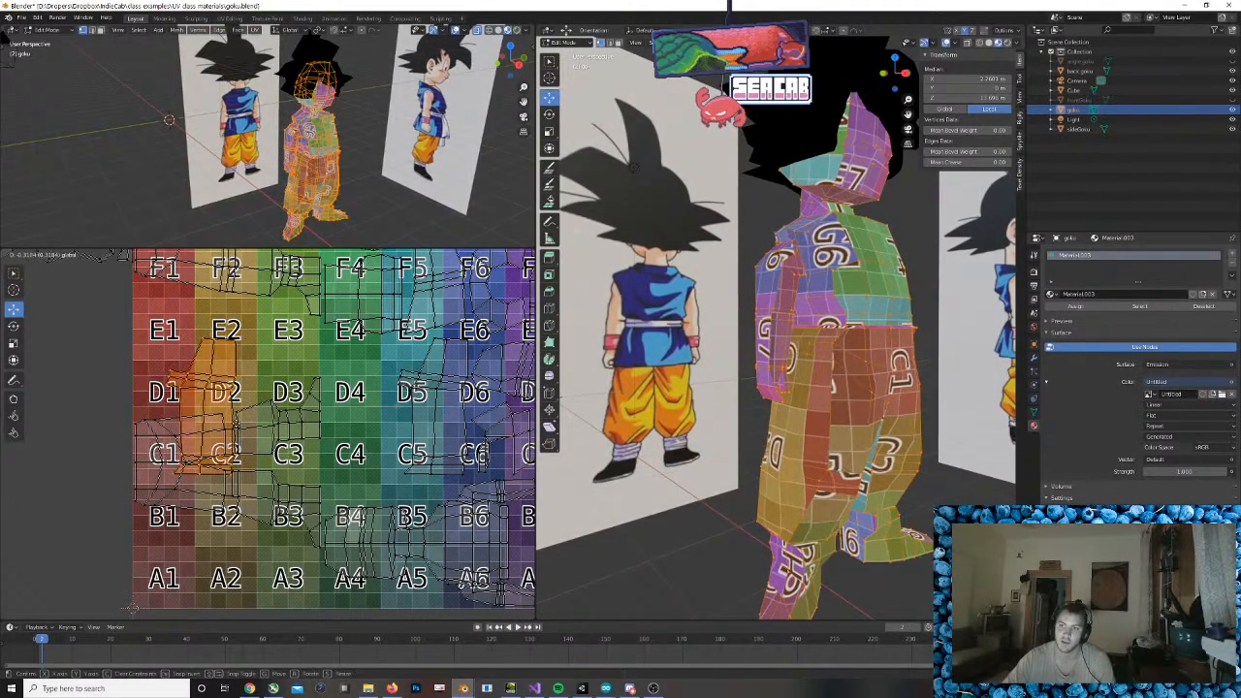
left_click(133, 607)
left_click(14, 326)
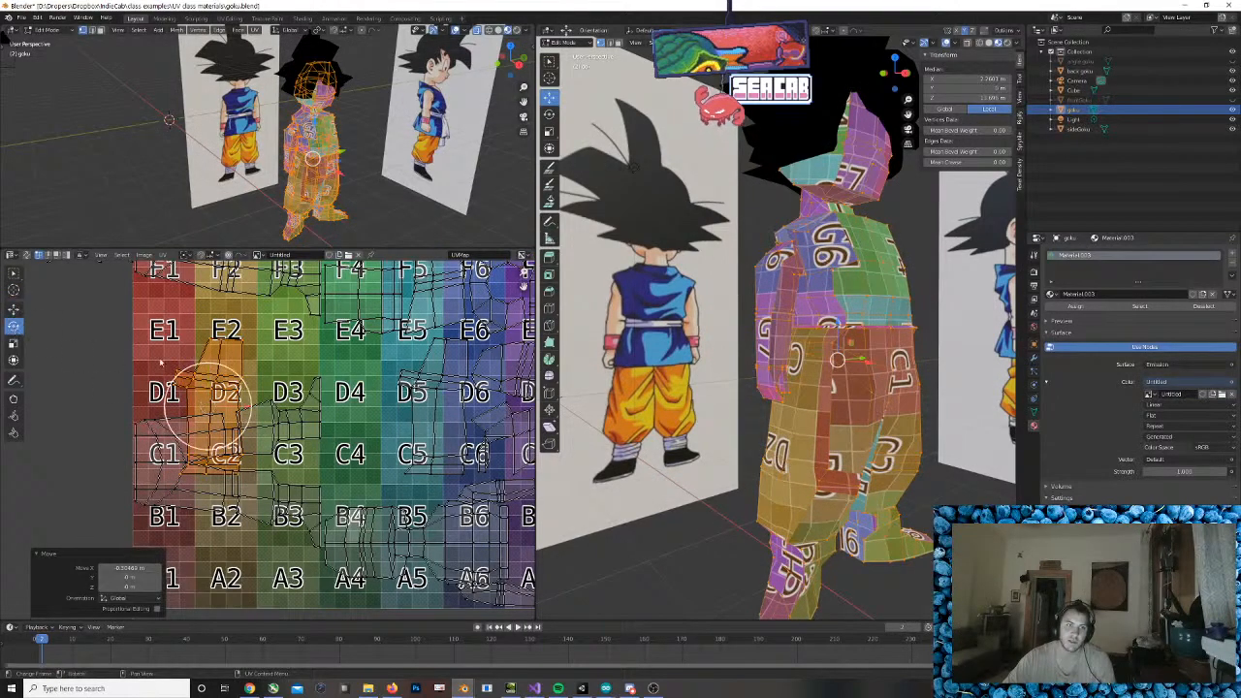
left_click_drag(235, 374, 259, 464)
Move the rotated leg-side island down by 0.25 m onto B1 to B2 and nudge it horizontally to align with the front leg texture
left_click(15, 310)
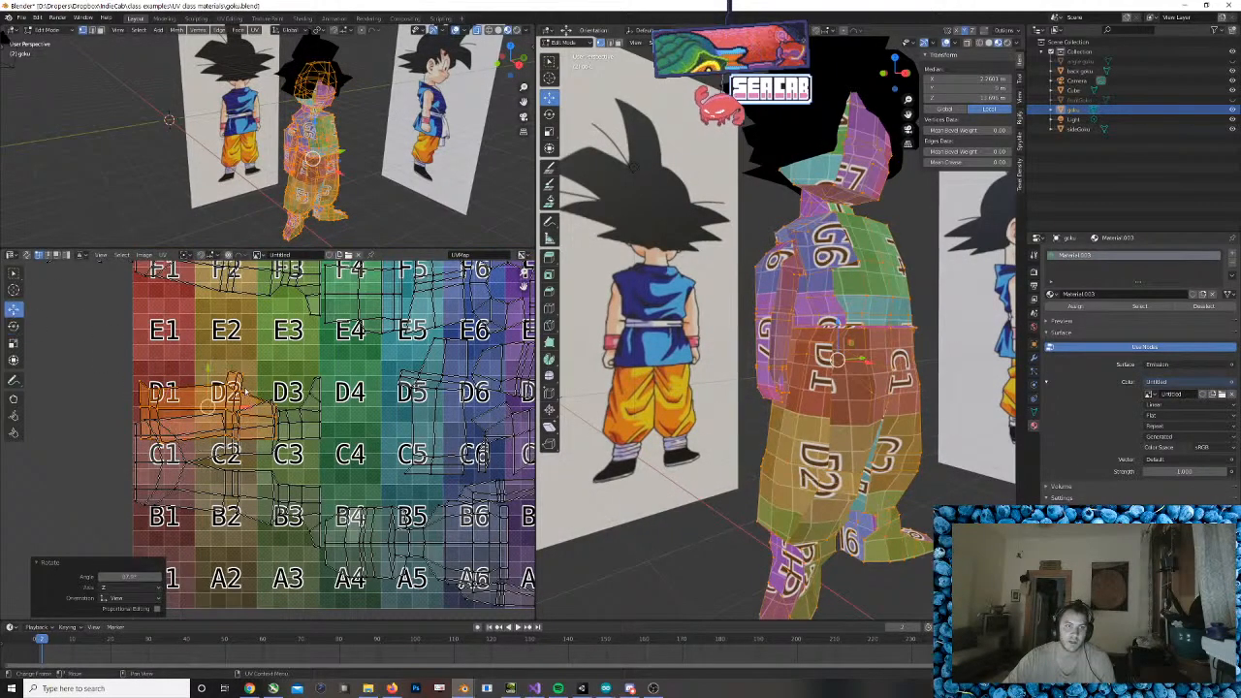
left_click_drag(207, 371, 215, 491)
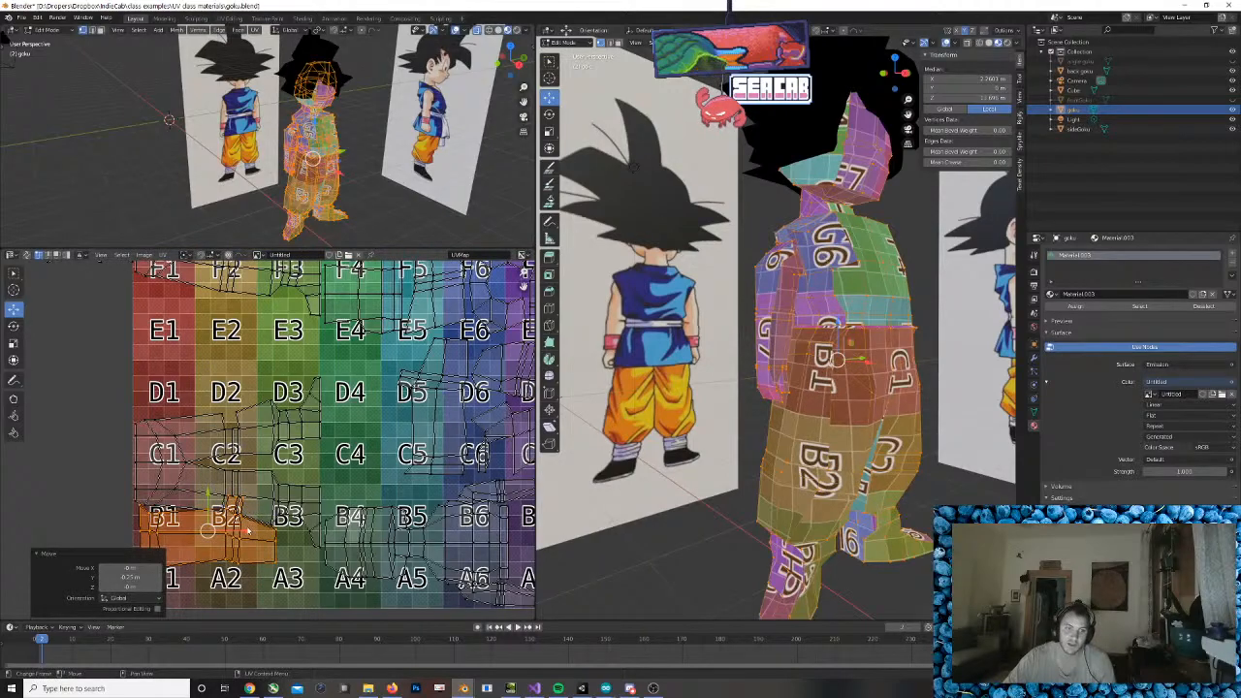
left_click_drag(248, 531, 240, 529)
middle_click_drag(824, 388, 725, 380)
middle_click_drag(708, 465, 594, 440)
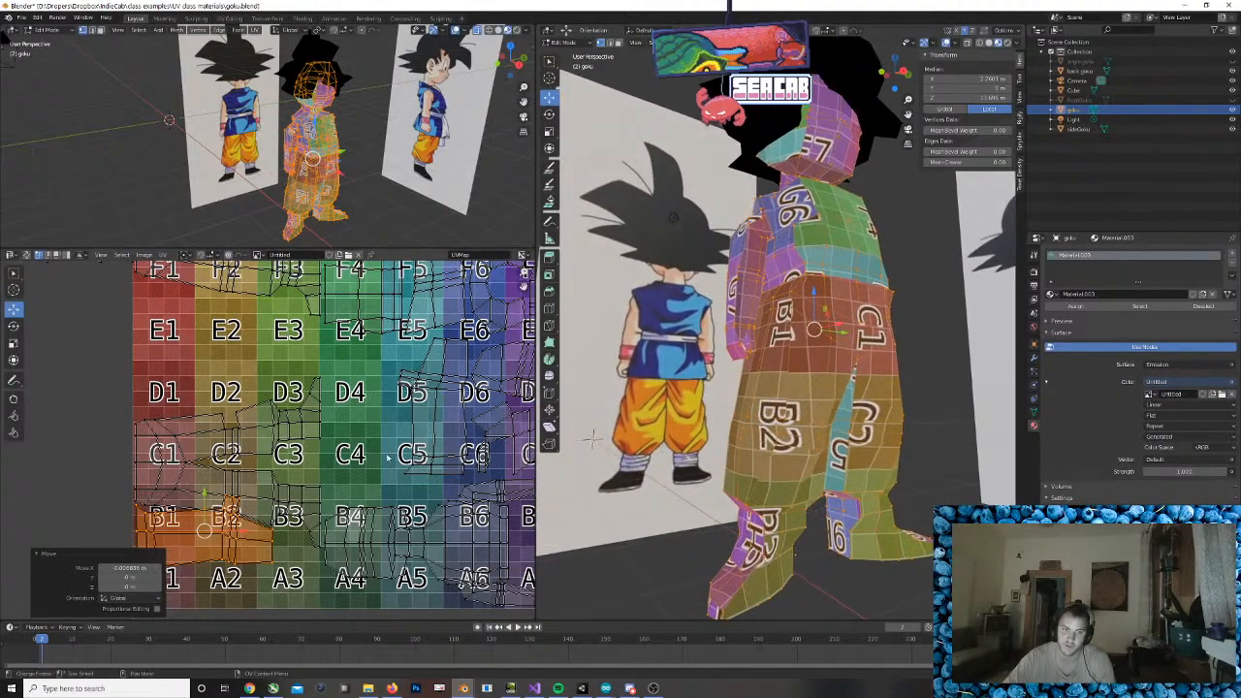
key("g")
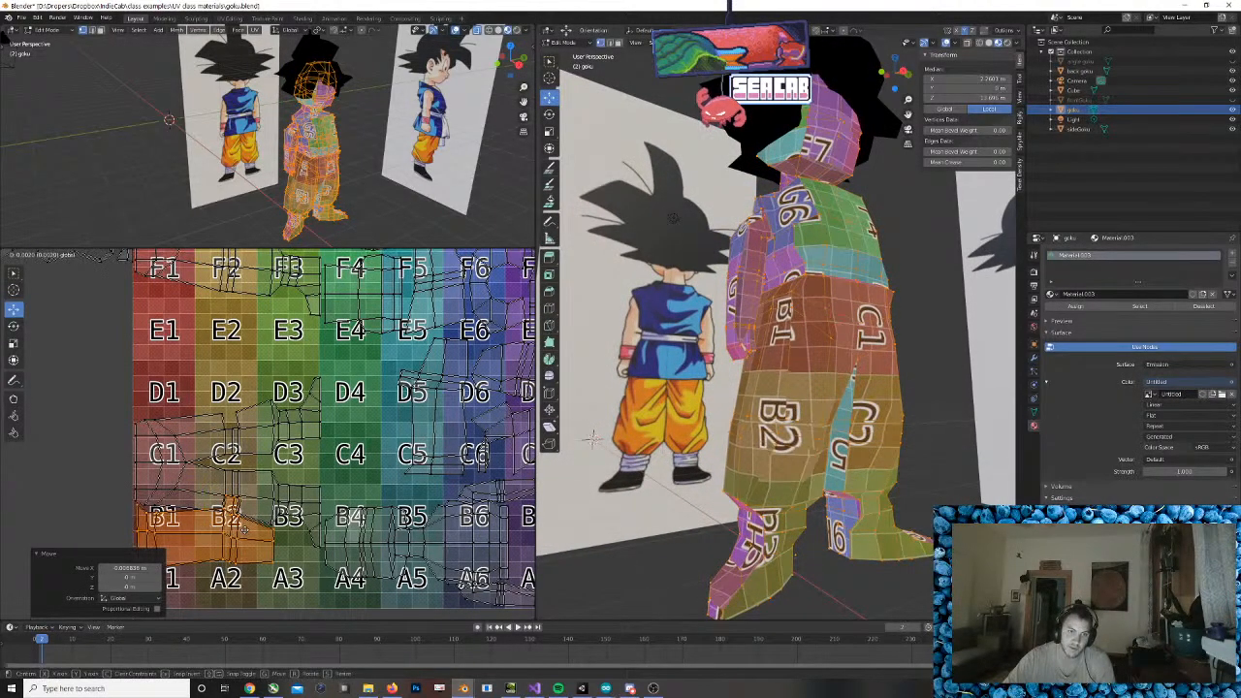
left_click(242, 531)
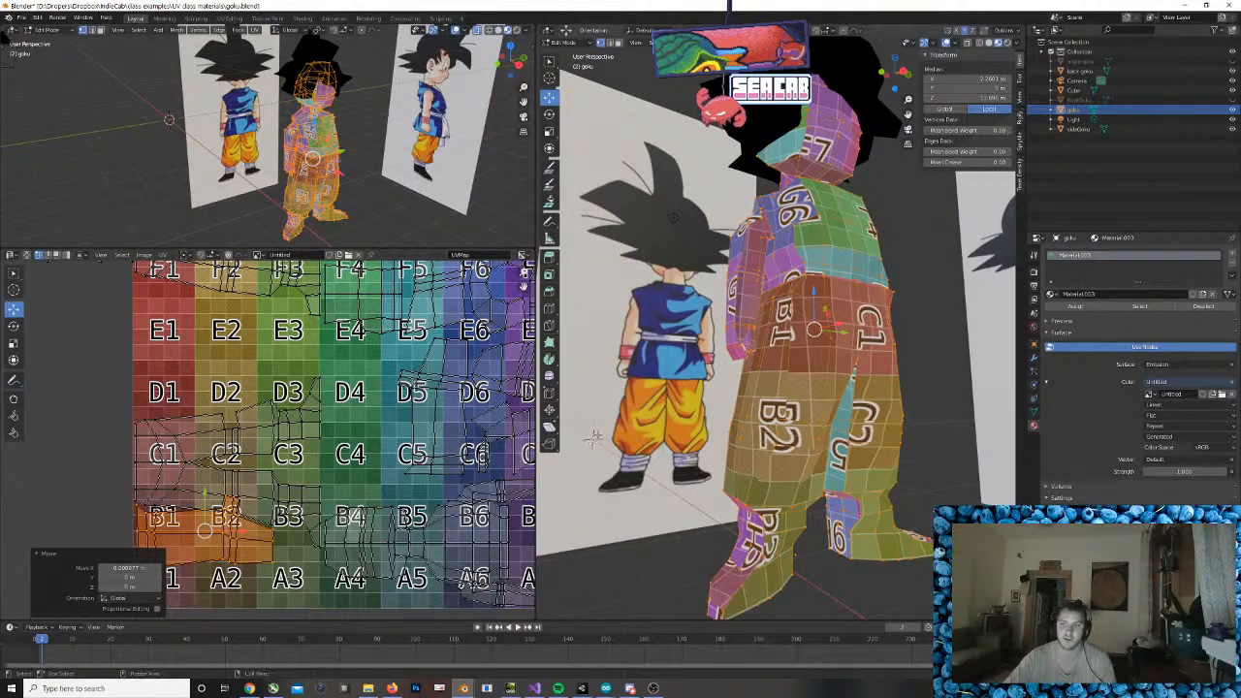
Select the other leg-side island over D5 and C5, move it horizontally onto D2, and rotate it to lie horizontally
mouse_move(591, 438)
middle_mouse_down()
mouse_move(854, 421)
mouse_move(601, 432)
middle_mouse_up()
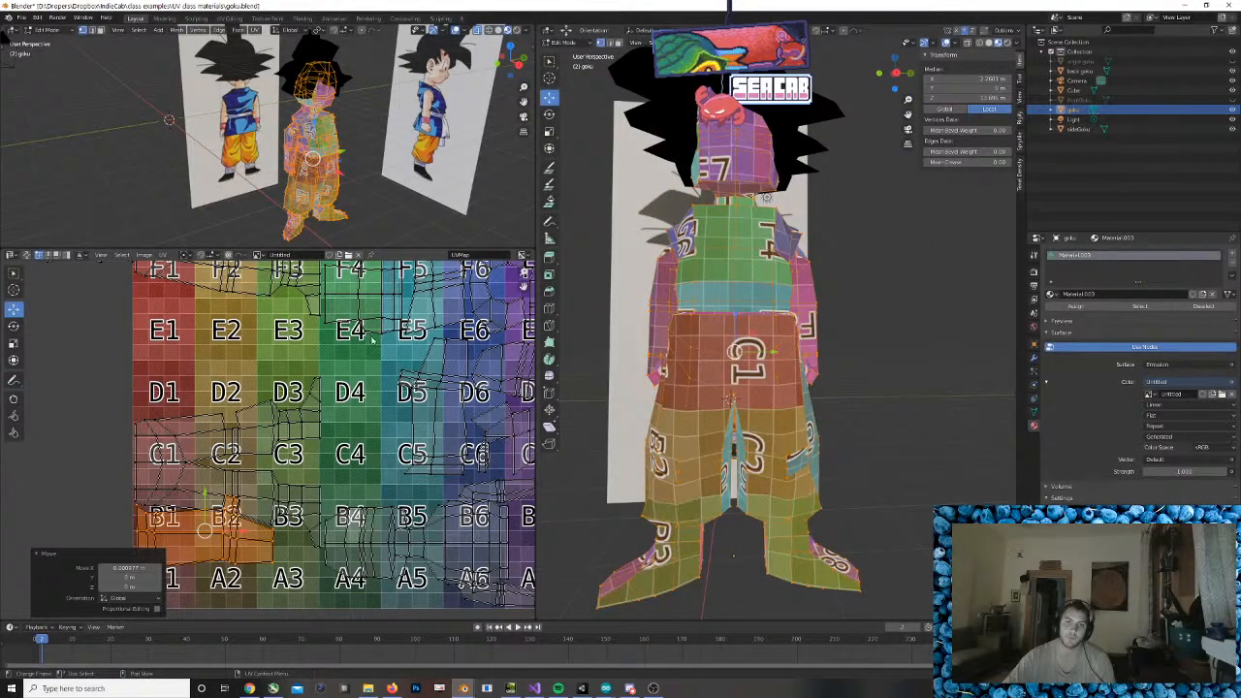
left_click_drag(377, 340, 470, 483)
key("g")
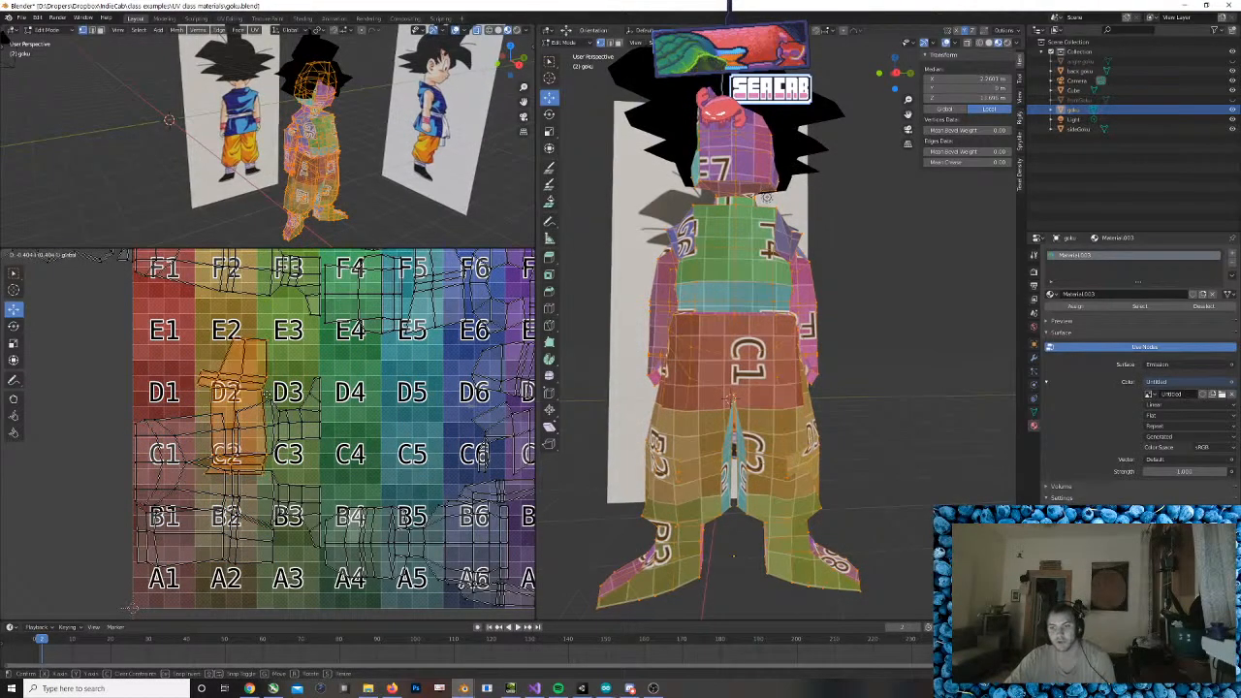
left_click(260, 405)
left_click(12, 326)
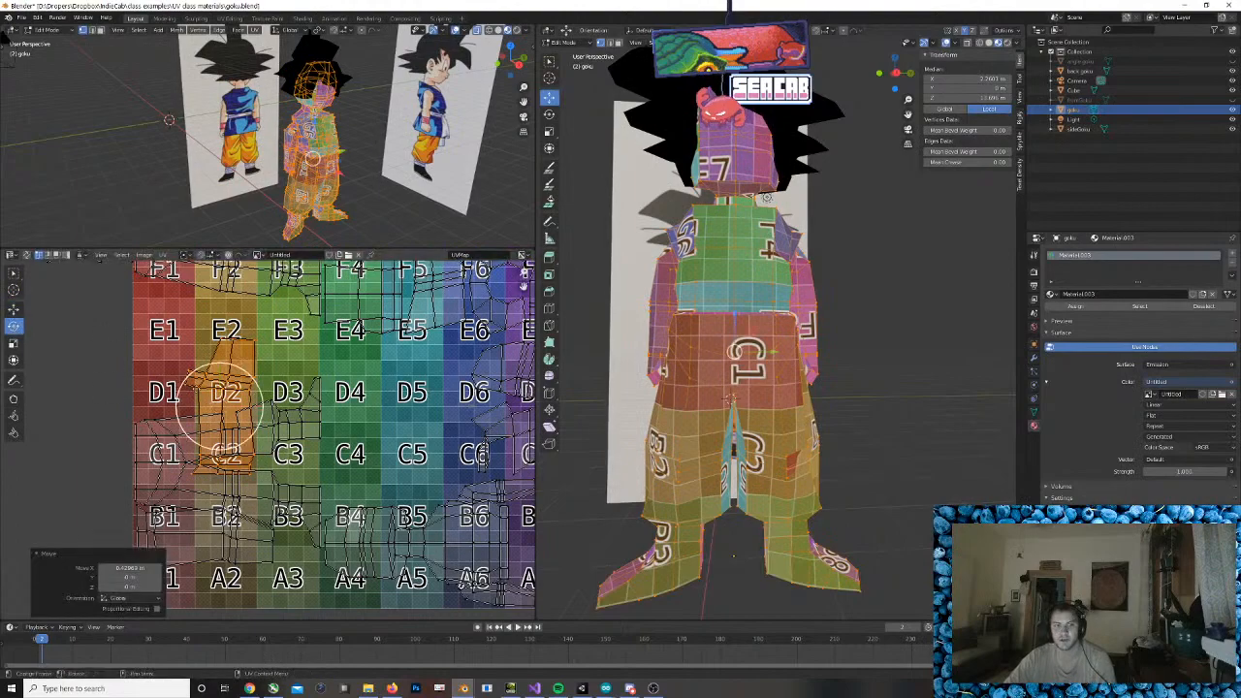
left_click(266, 394)
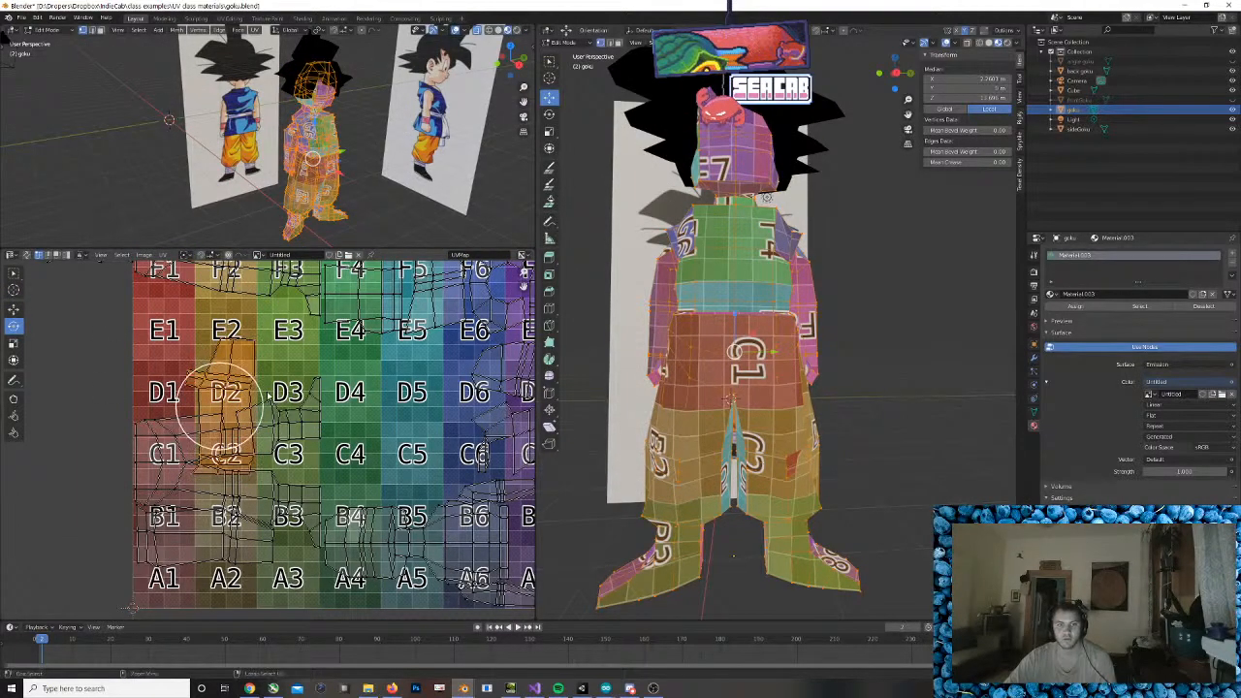
left_click_drag(262, 394, 241, 339)
Move the second leg-side island up toward E2 and mirror it along X
left_click(14, 309)
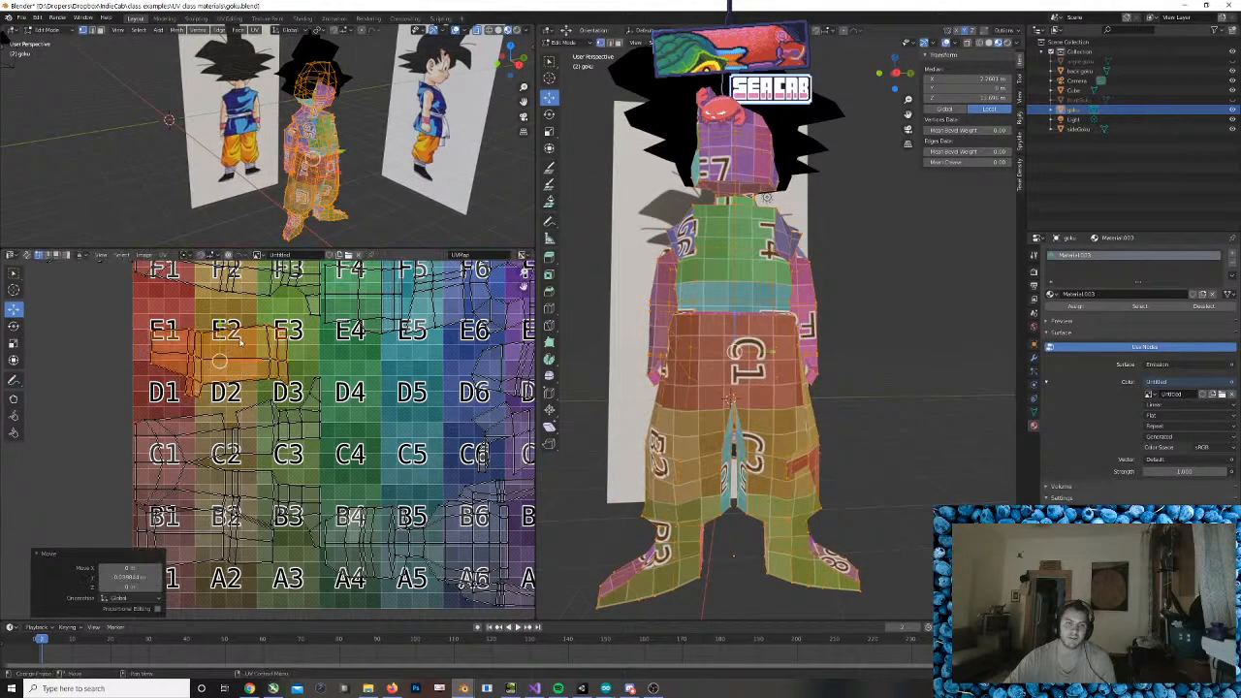
right_click(242, 350)
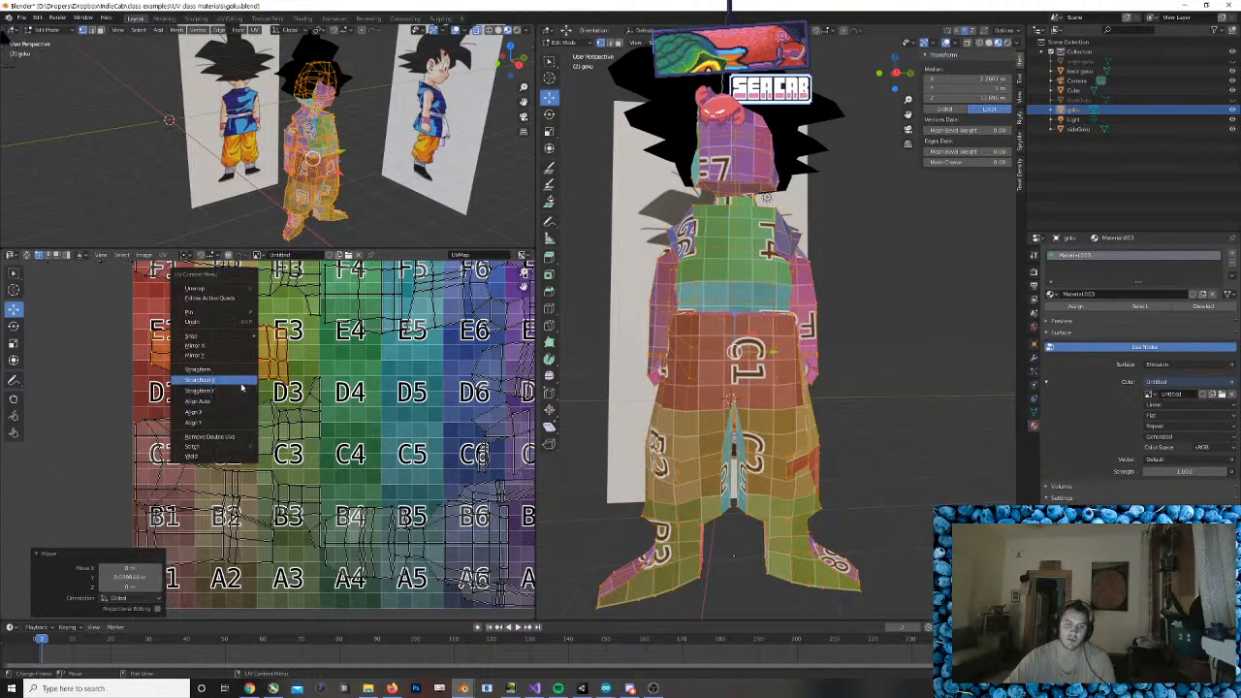
left_click(229, 347)
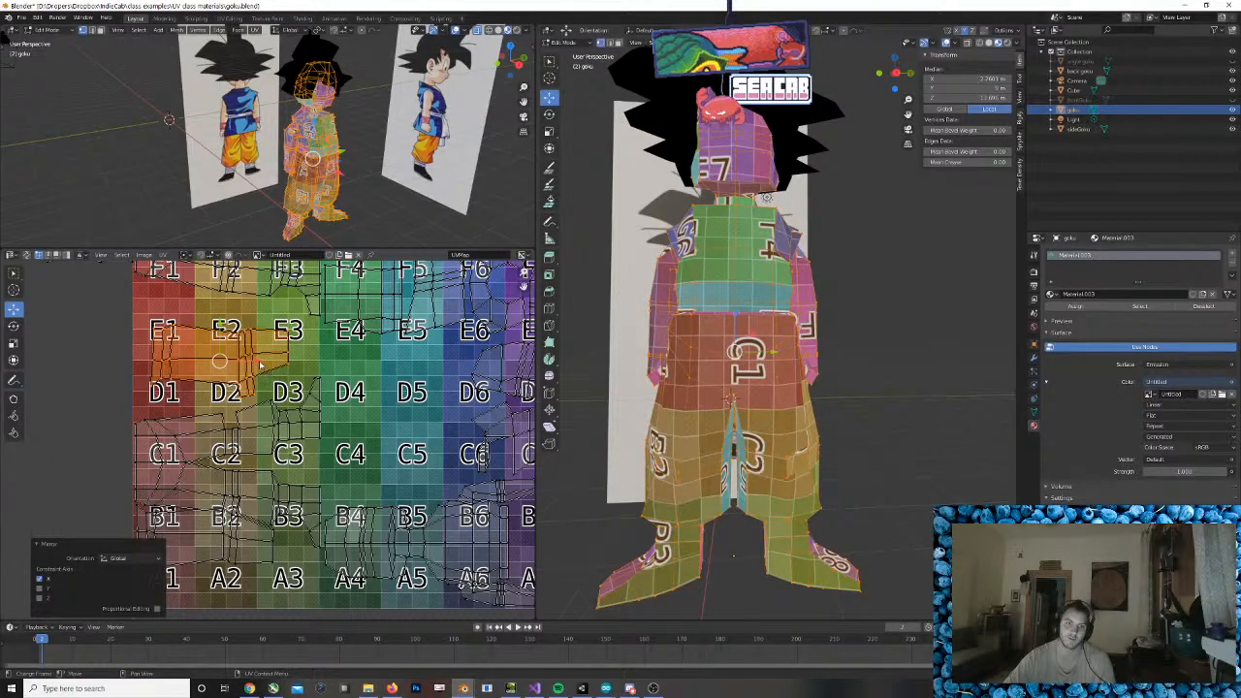
Move the mirrored leg-side island onto D1 to D2, fine-tuning its horizontal and vertical position above the C1 leg island
key("g")
left_click(239, 366)
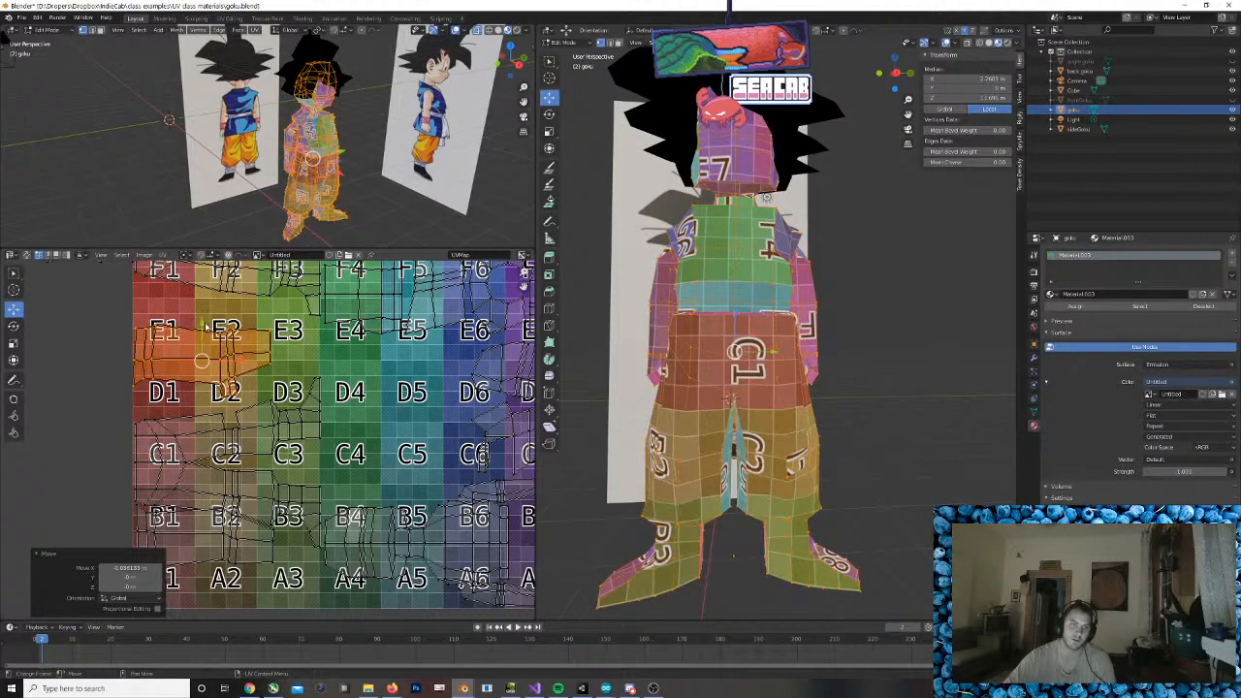
key("g")
key("y")
left_click(246, 378)
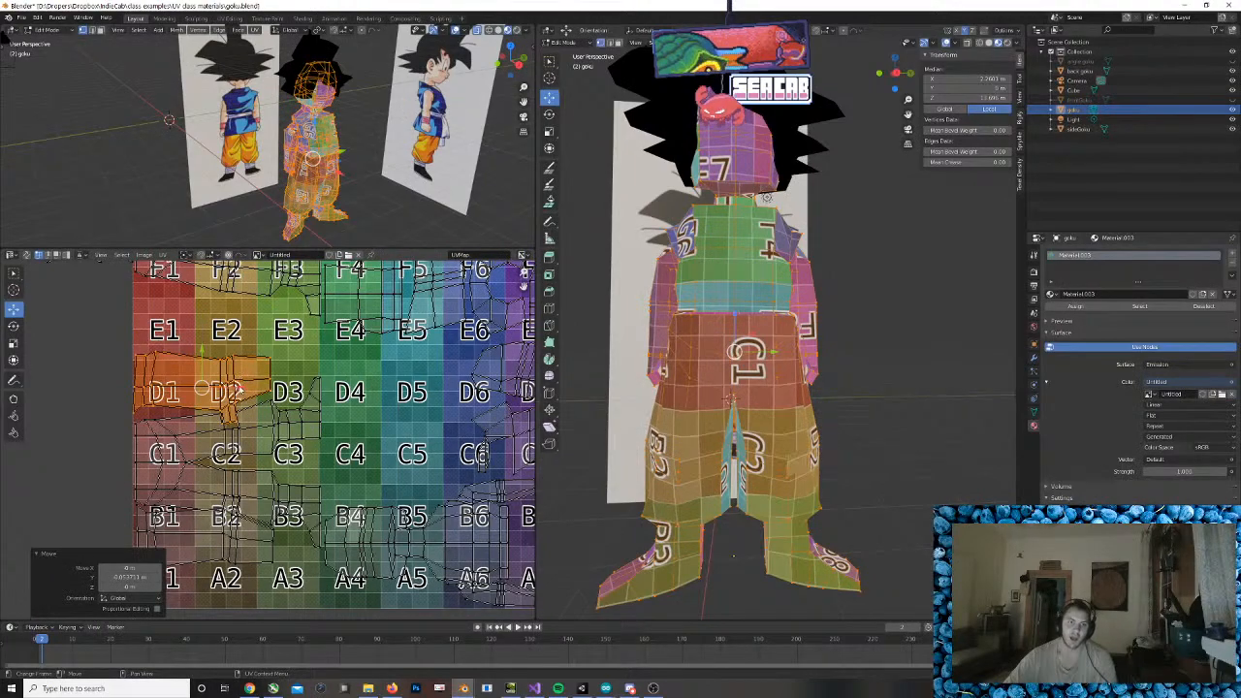
left_click_drag(239, 388, 241, 388)
key("g")
key("y")
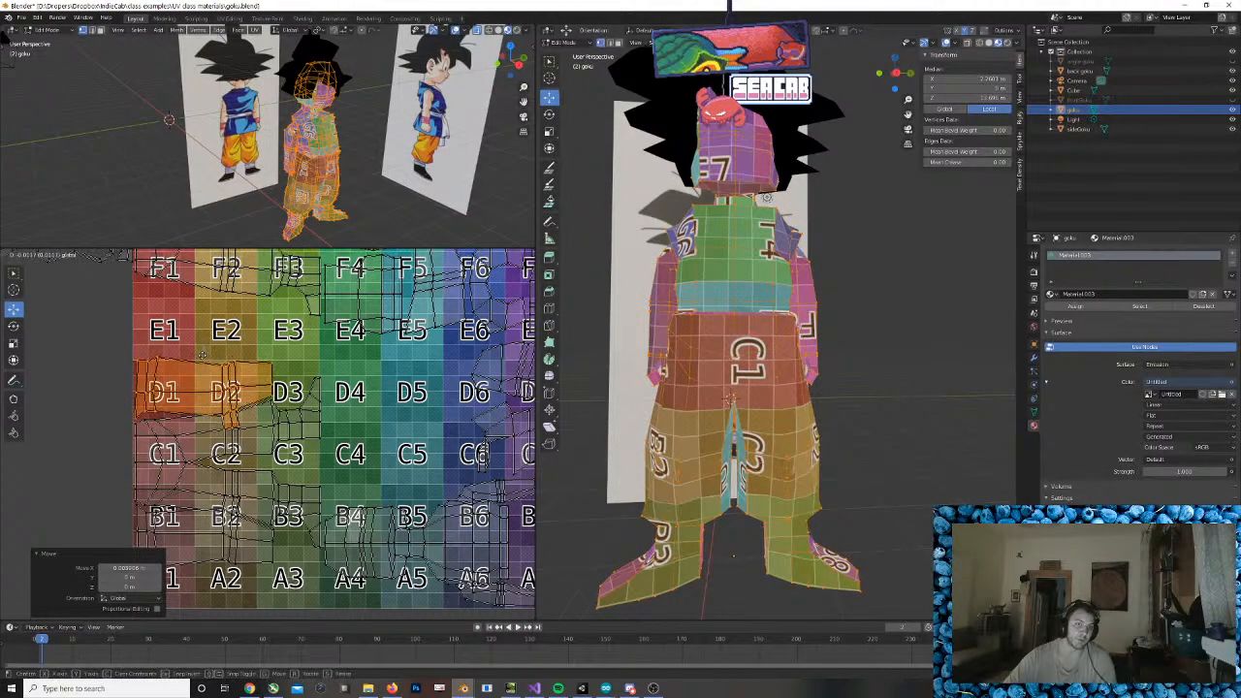
left_click(218, 367)
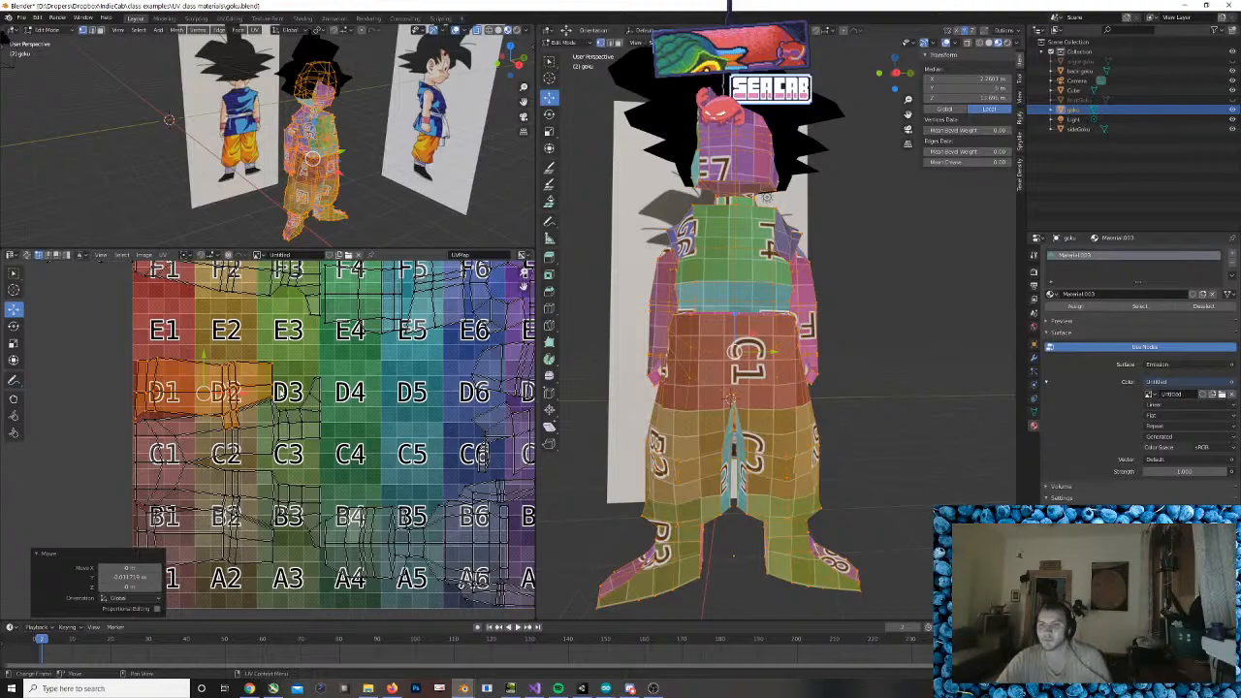
Select the pair of islands over G1 to G3 and F1 to F3 and move them vertically down onto F1 to E3
scroll(471, 413, "down", 3)
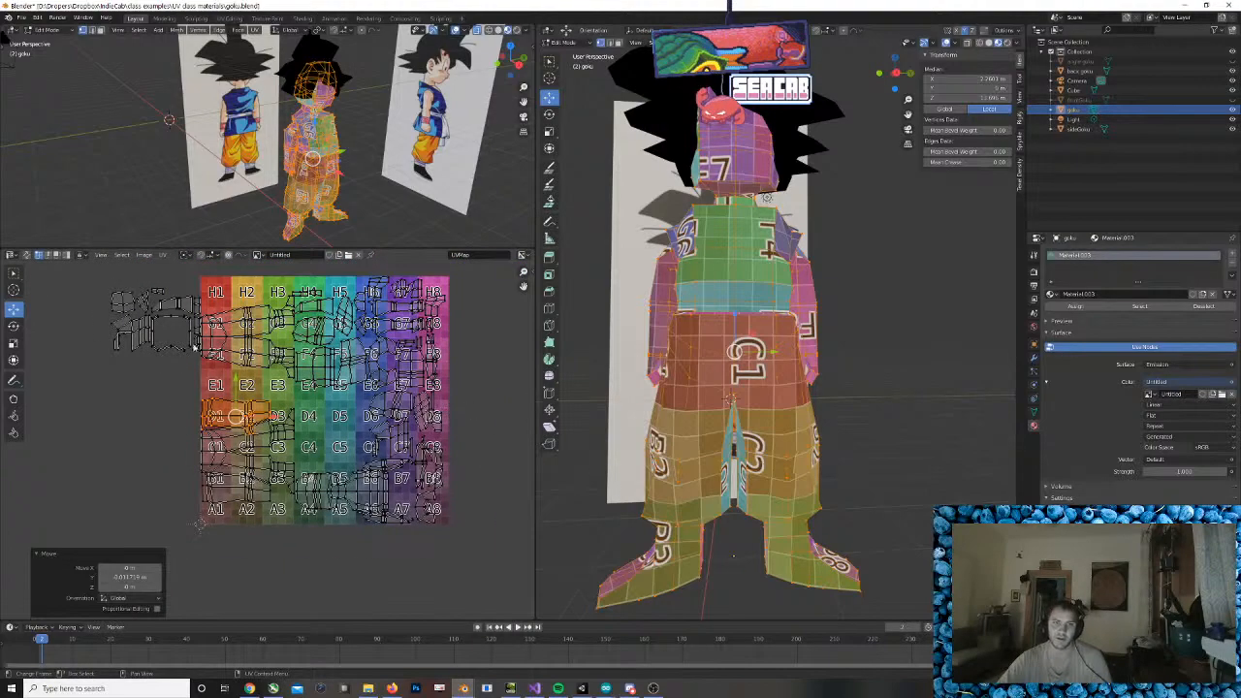
scroll(257, 365, "up", 2)
scroll(257, 365, "down", 1)
middle_click_drag(244, 350, 250, 413, "shift")
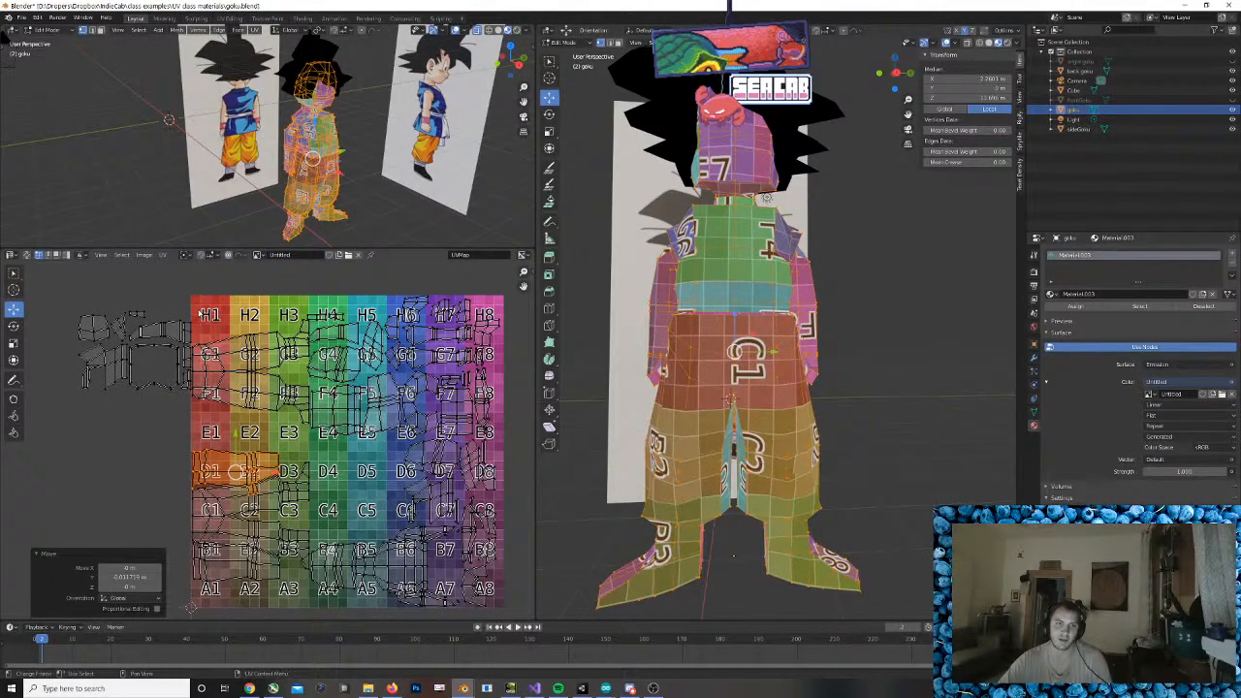
left_click_drag(201, 313, 313, 441)
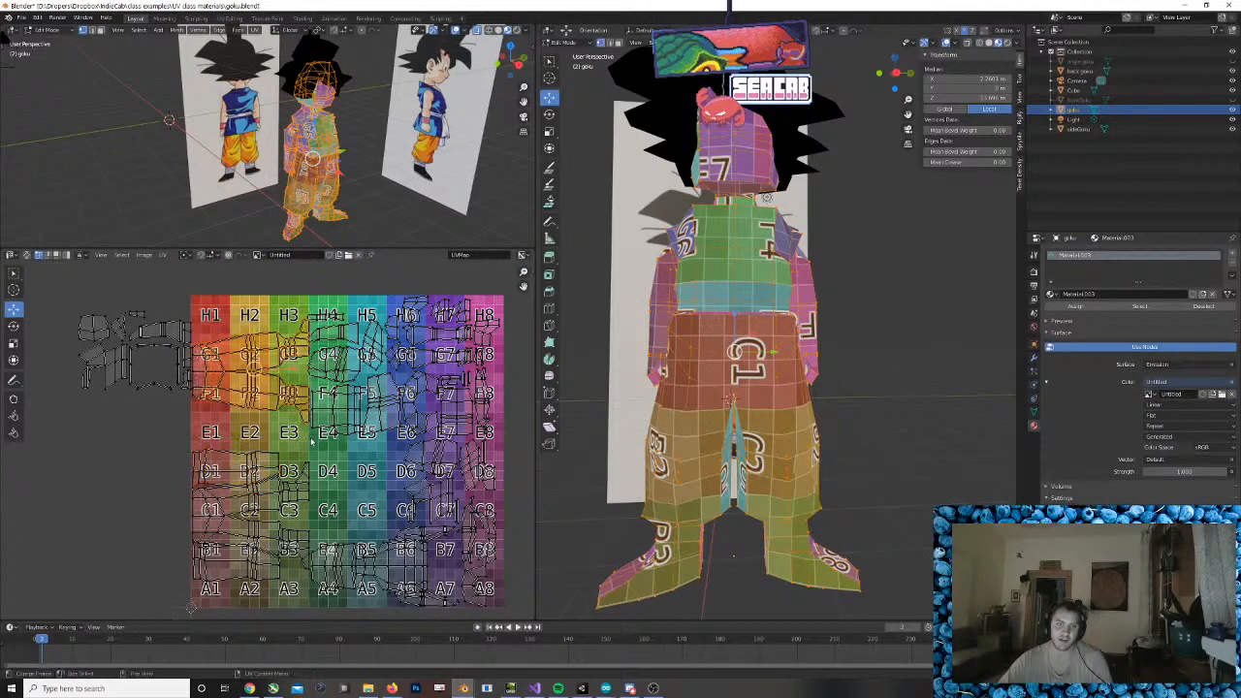
left_click_drag(189, 333, 229, 420, "shift")
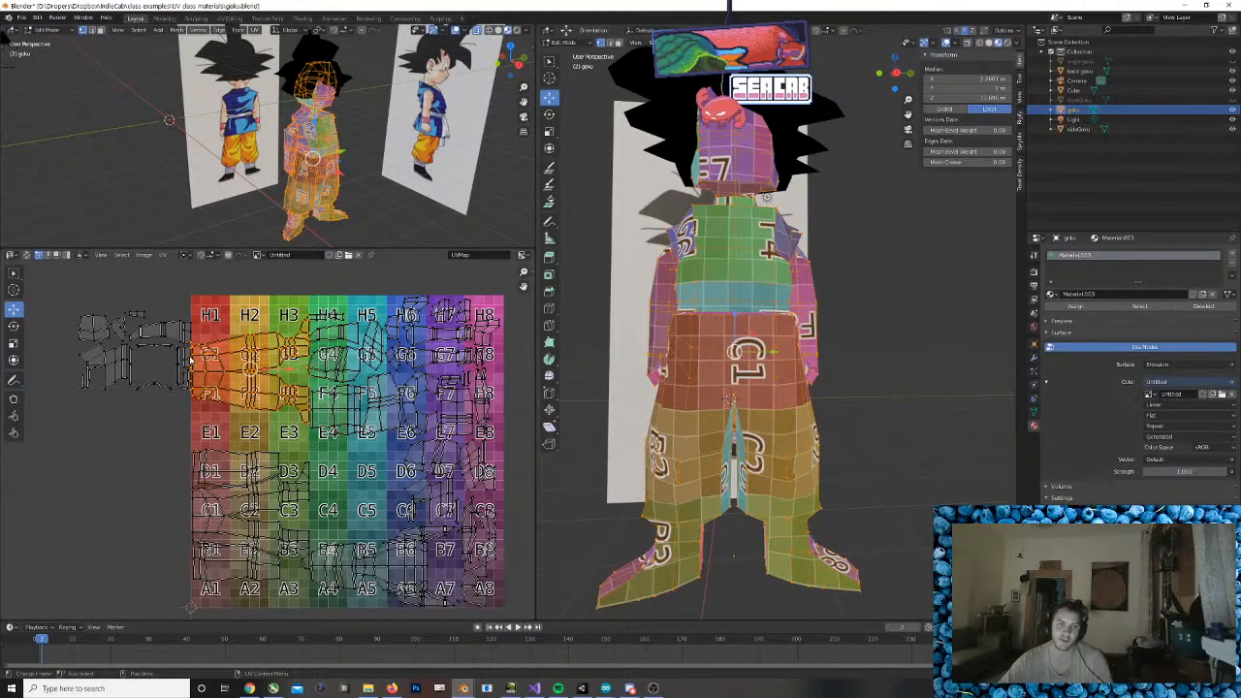
scroll(184, 357, "up", 2)
scroll(174, 291, "down", 1)
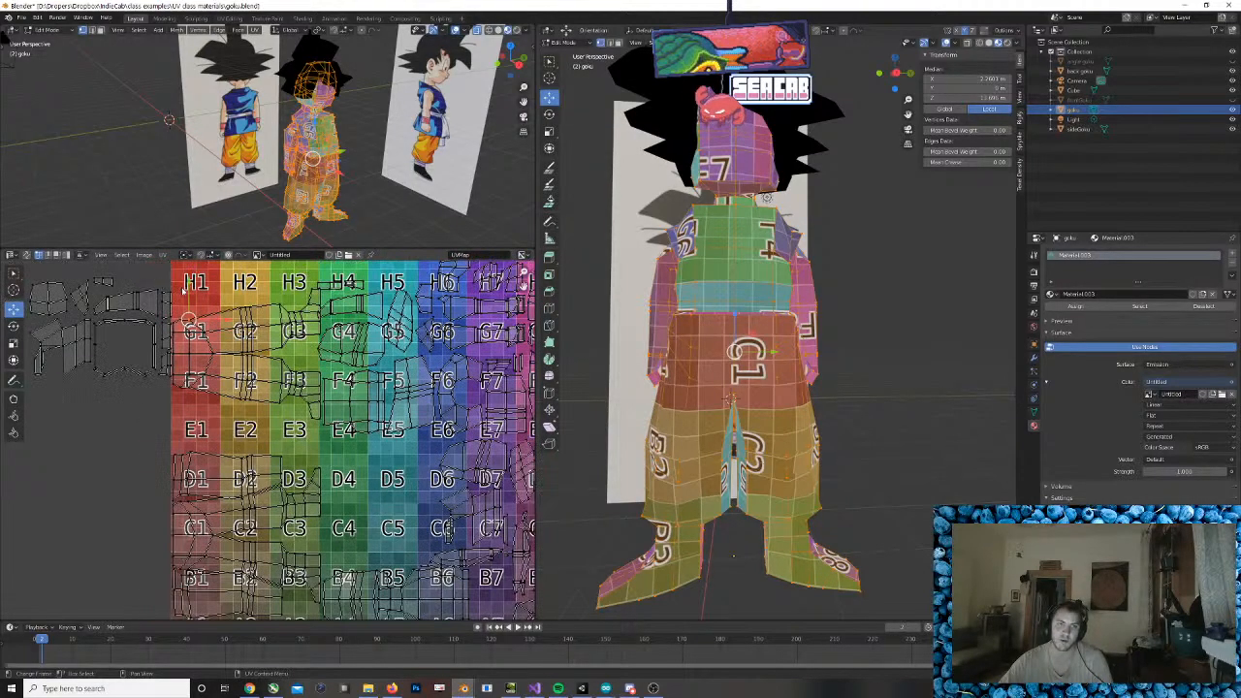
left_click_drag(172, 296, 322, 431)
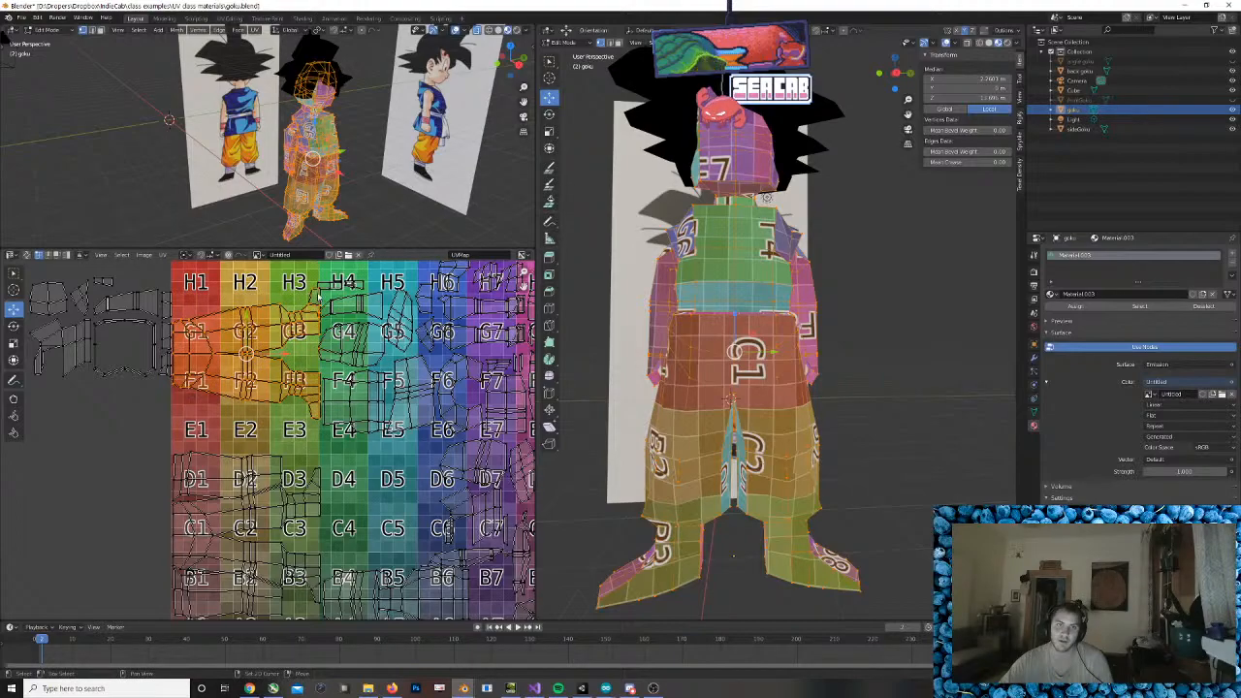
scroll(319, 299, "up", 2)
scroll(333, 370, "up", 5, "shift")
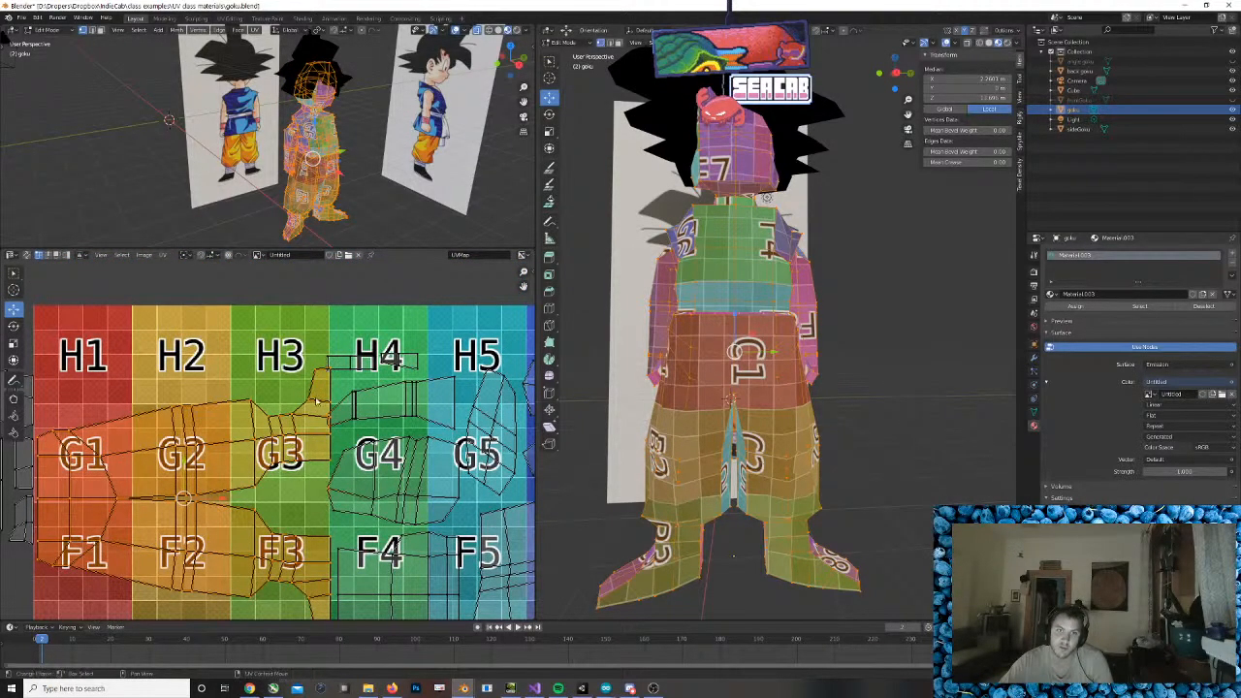
scroll(328, 374, "down", 4)
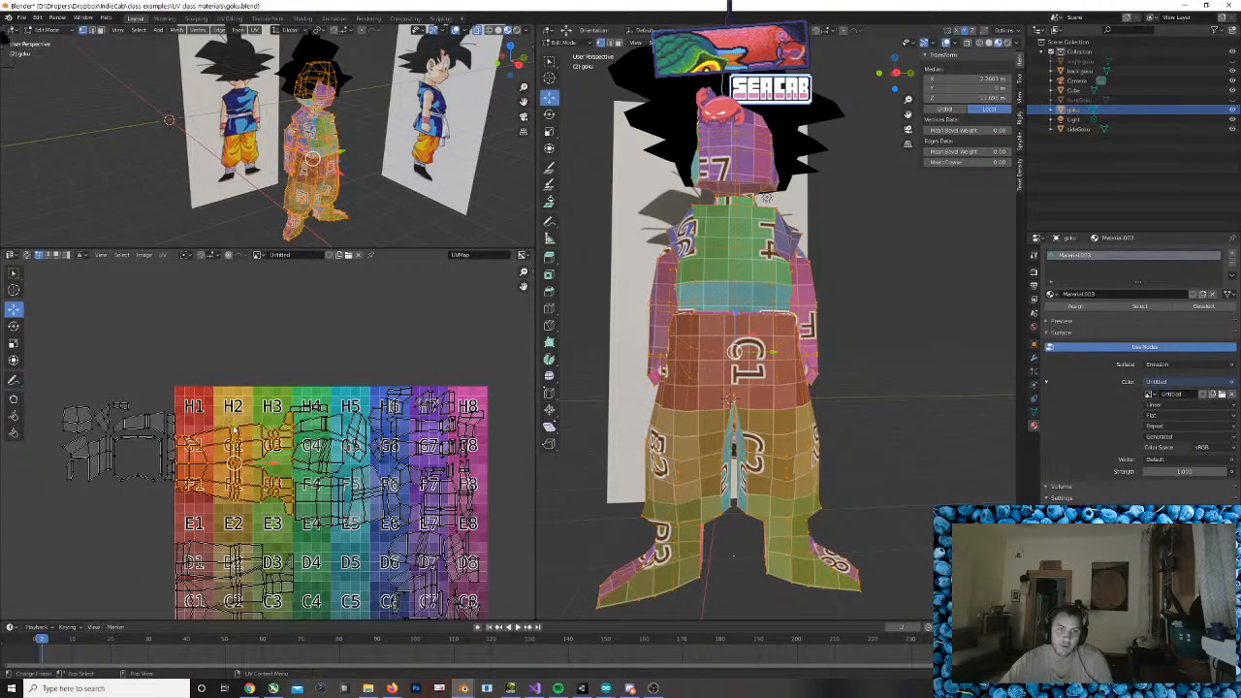
key("g")
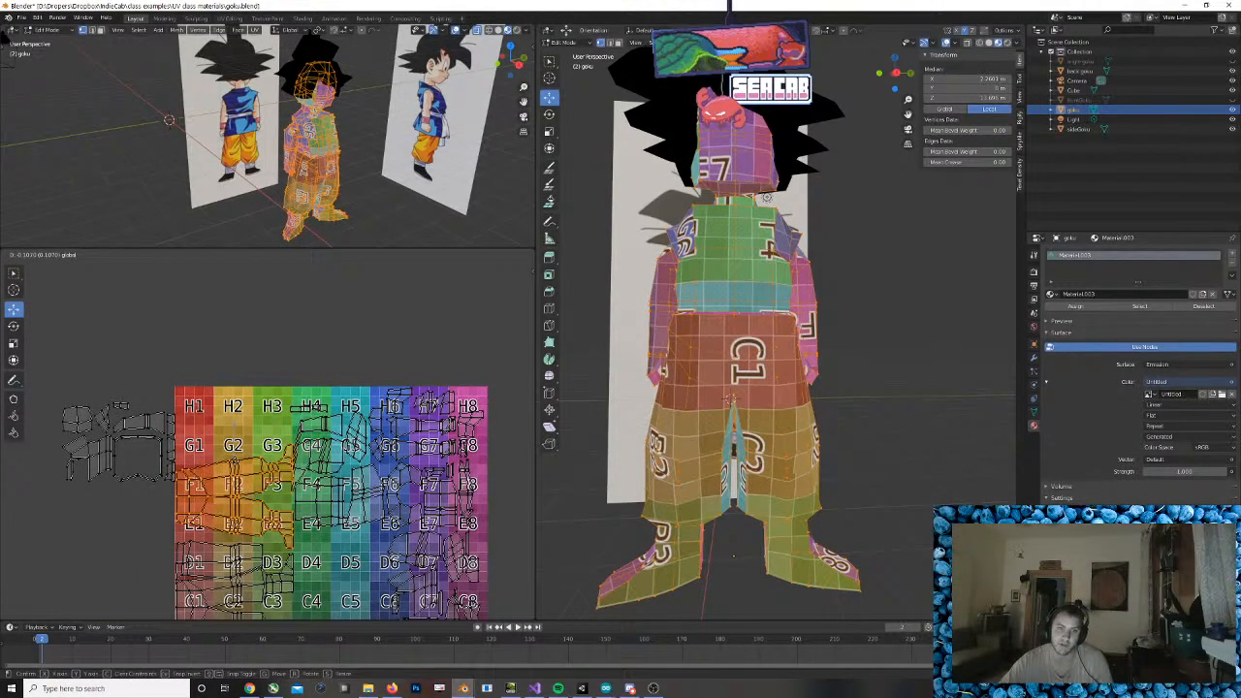
left_click(23, 419)
scroll(193, 388, "down", 1)
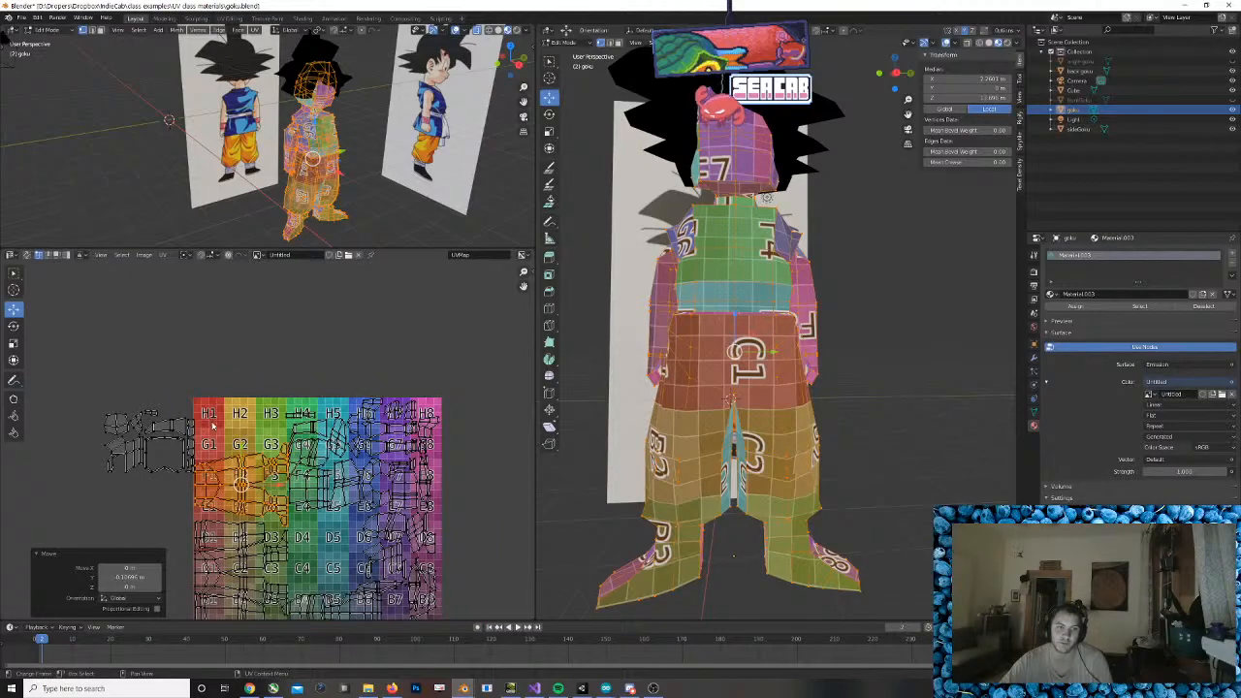
Select the cluster of islands lying outside the texture and move it up and across onto H1 to G3
scroll(313, 386, "up", 2)
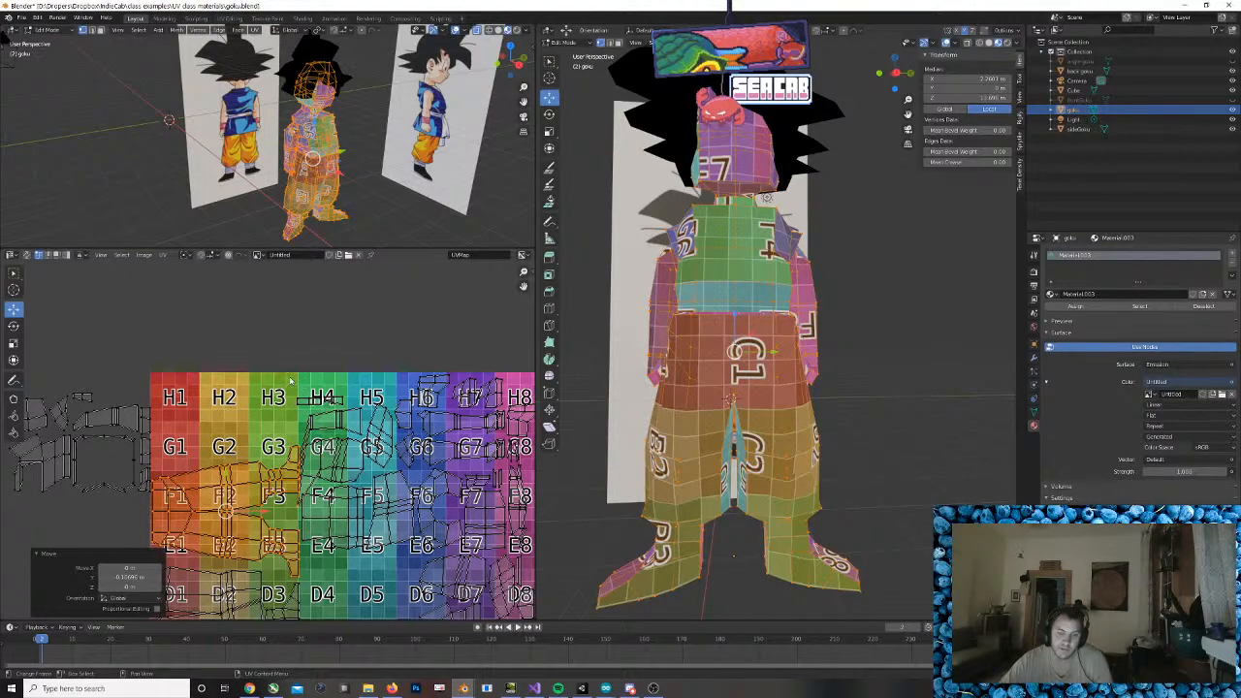
middle_click_drag(679, 456, 858, 464)
scroll(155, 394, "down", 2)
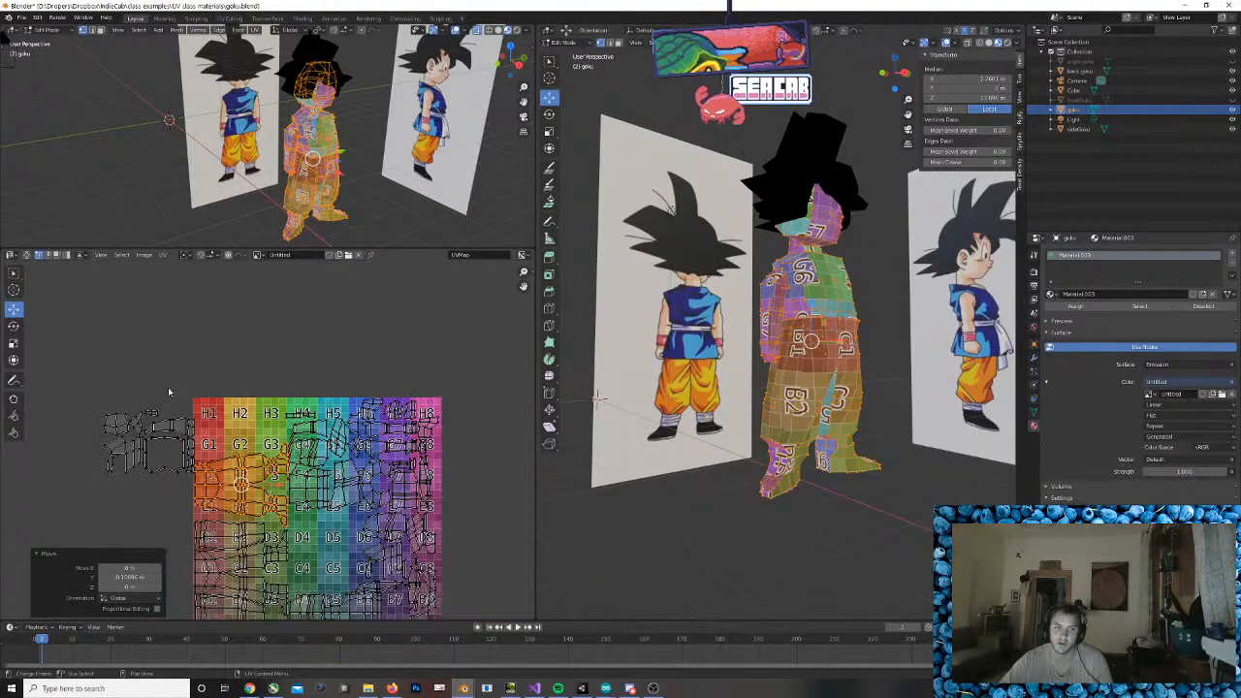
middle_click_drag(153, 395, 294, 362)
left_click_drag(259, 358, 349, 444)
left_click_drag(235, 356, 349, 464)
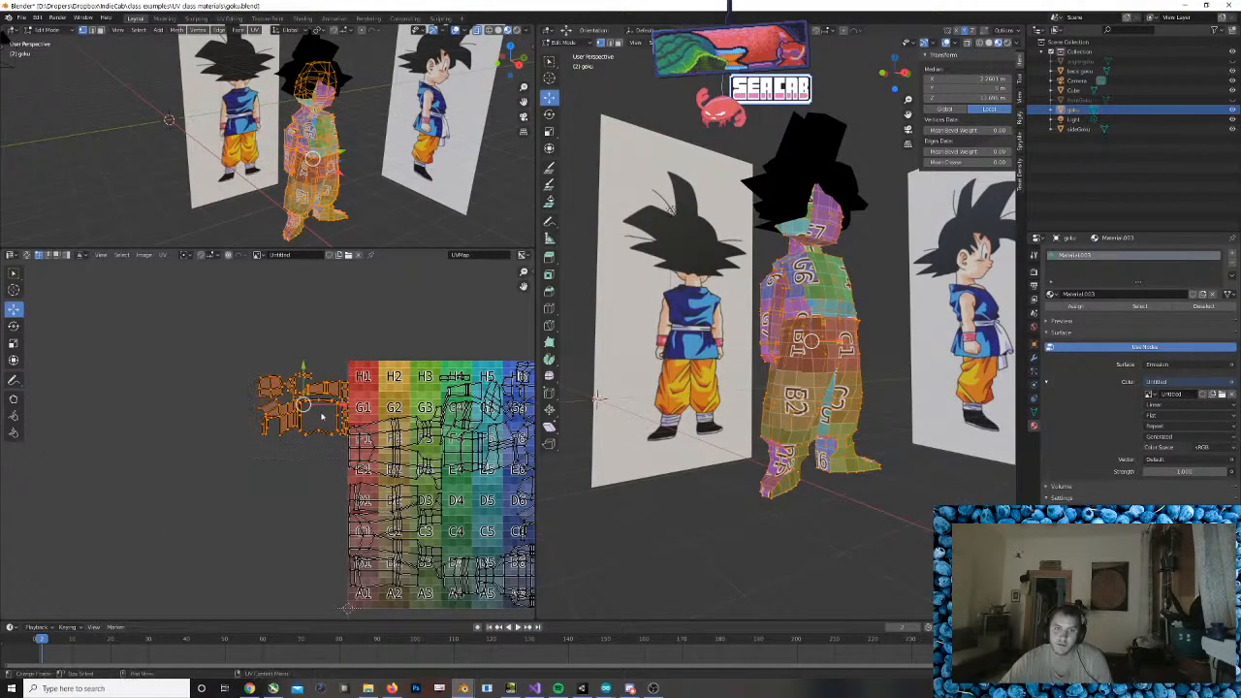
left_click_drag(302, 369, 304, 345)
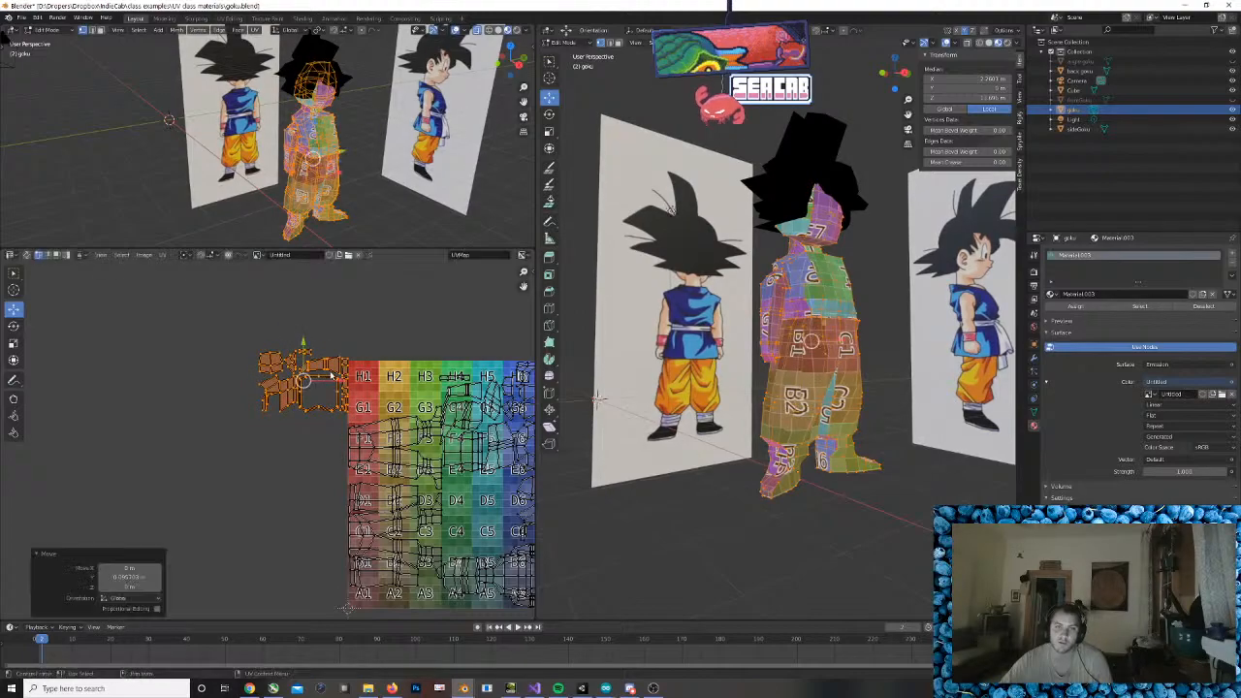
left_click_drag(340, 384, 430, 384)
left_click_drag(395, 345, 396, 354)
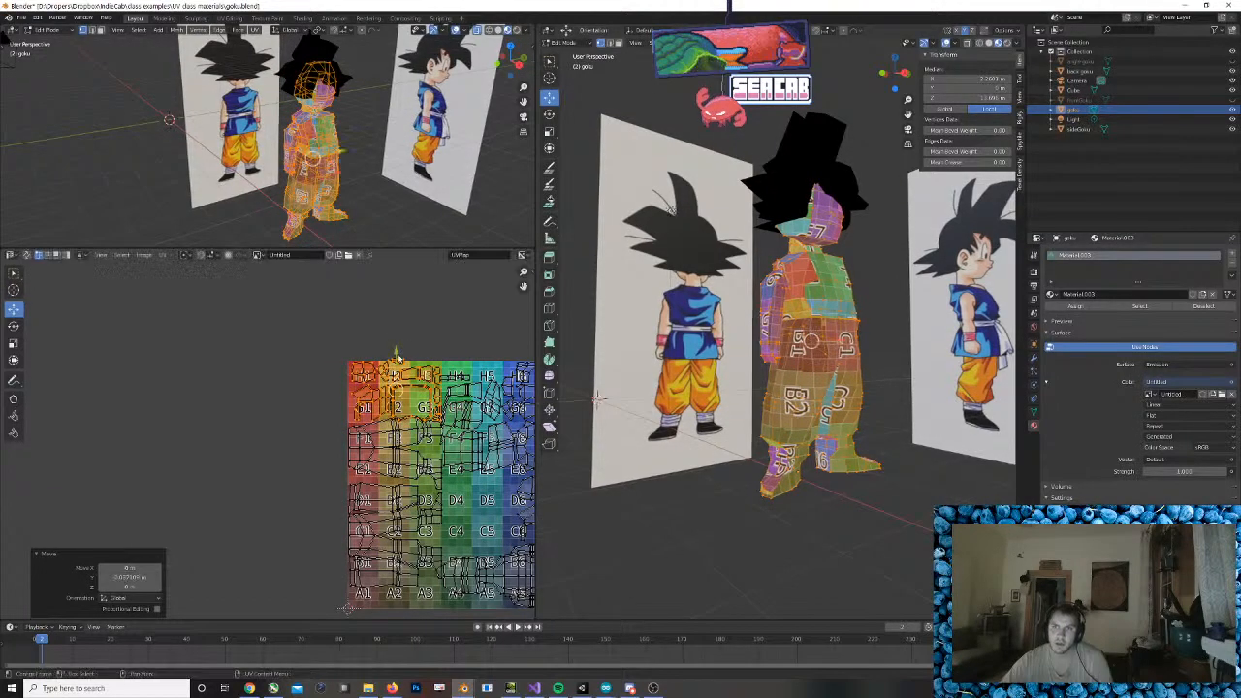
Examine how the color grid sits on the model from the front and browse the available UV mapping options
middle_click_drag(920, 377, 824, 402)
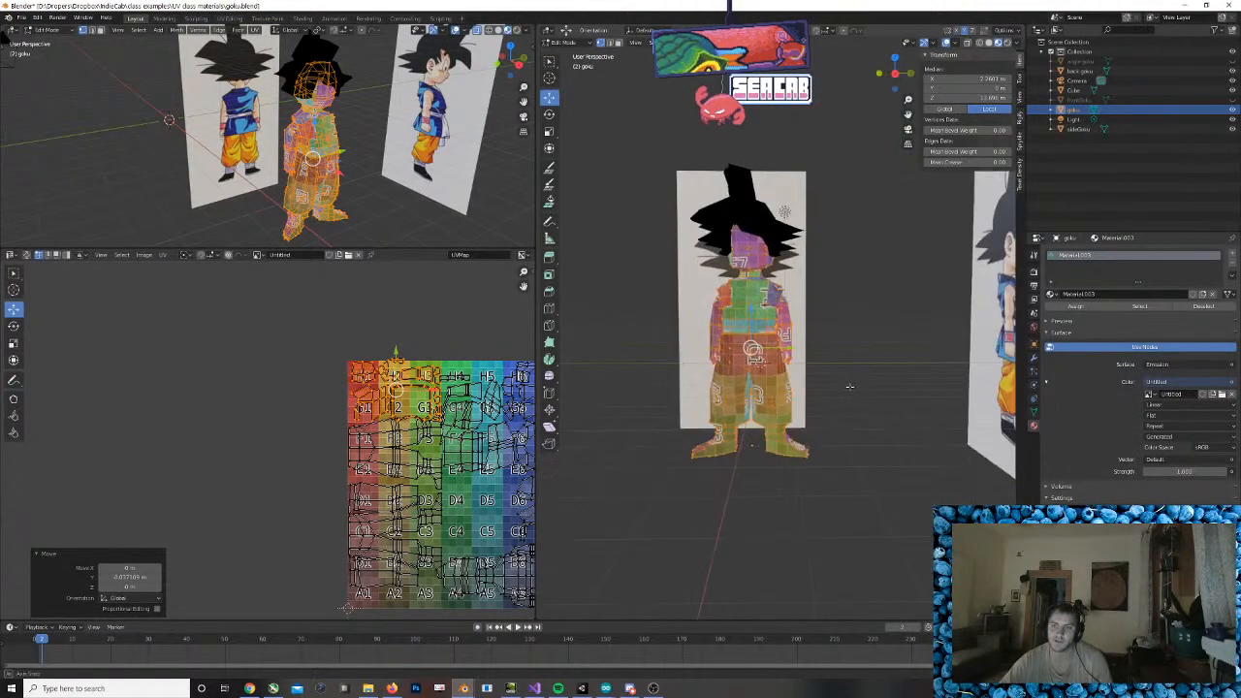
scroll(848, 407, "up", 4)
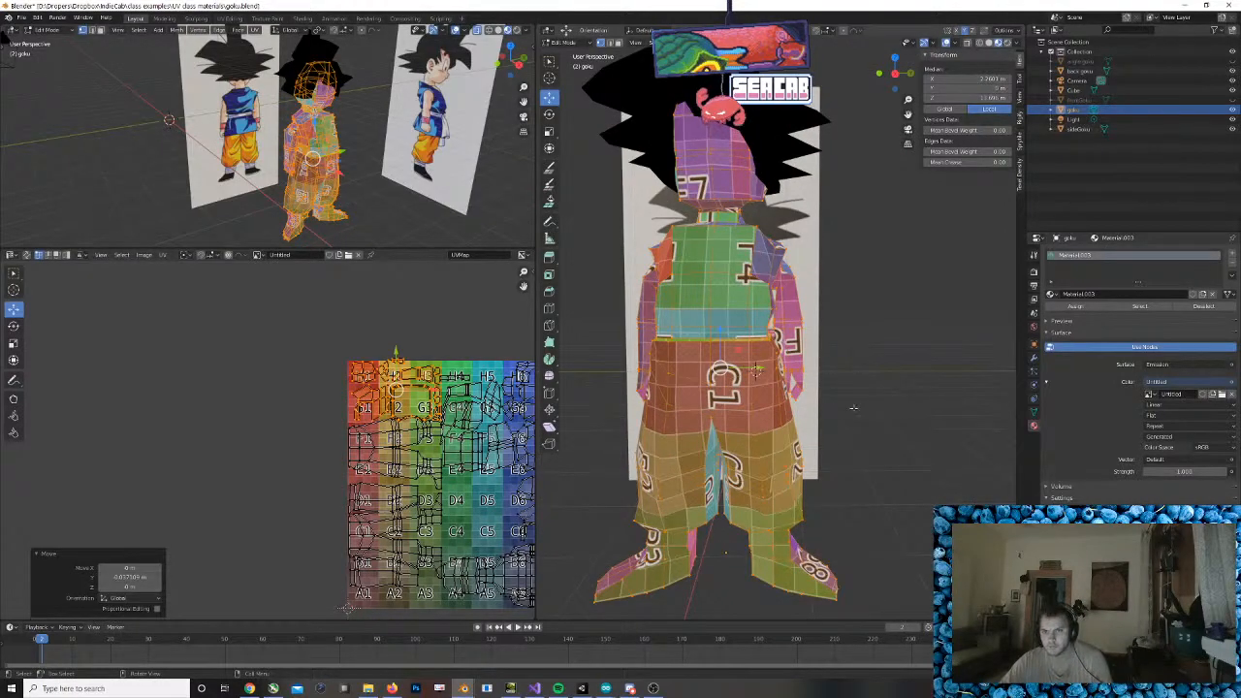
scroll(899, 410, "down", 3)
mouse_move(898, 413)
middle_mouse_down()
mouse_move(813, 414)
mouse_move(892, 414)
middle_mouse_up()
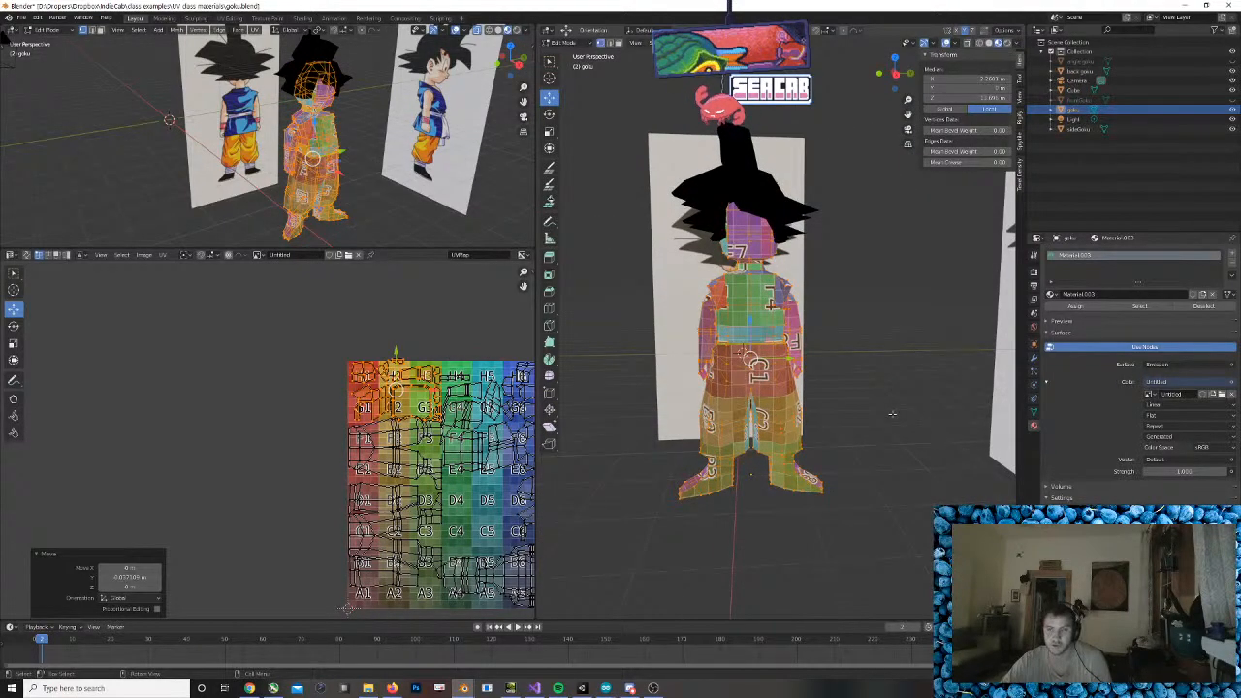
scroll(871, 398, "down", 2)
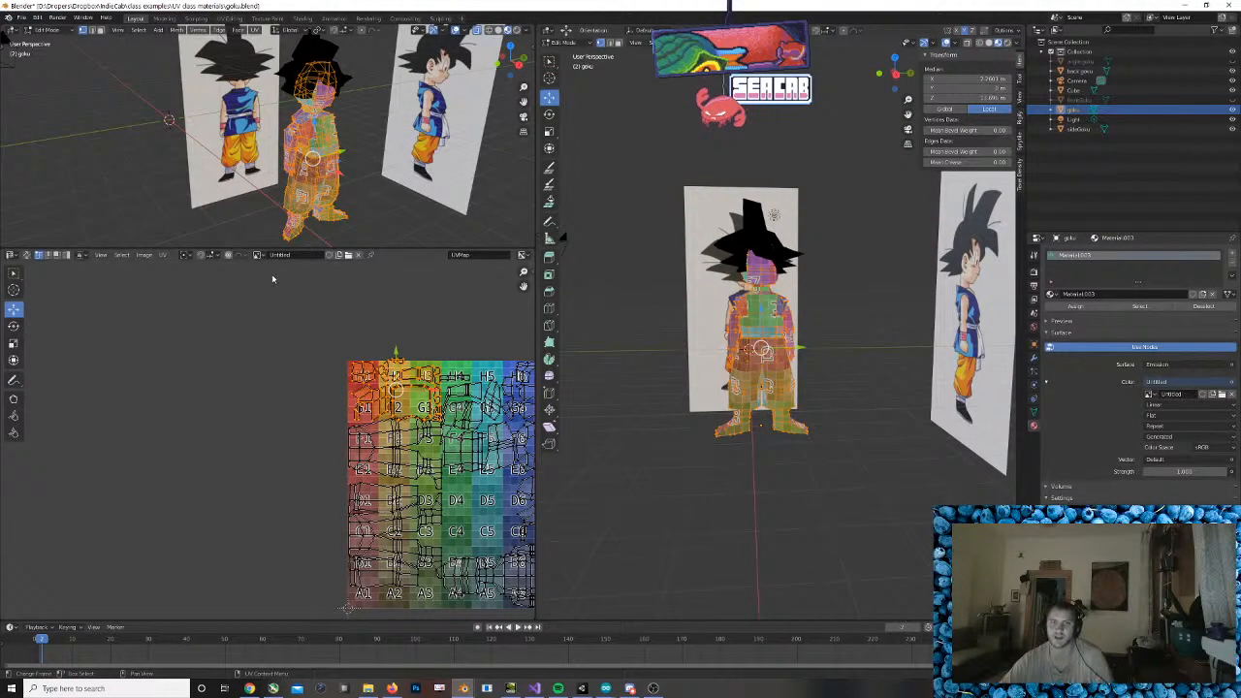
left_click(163, 255)
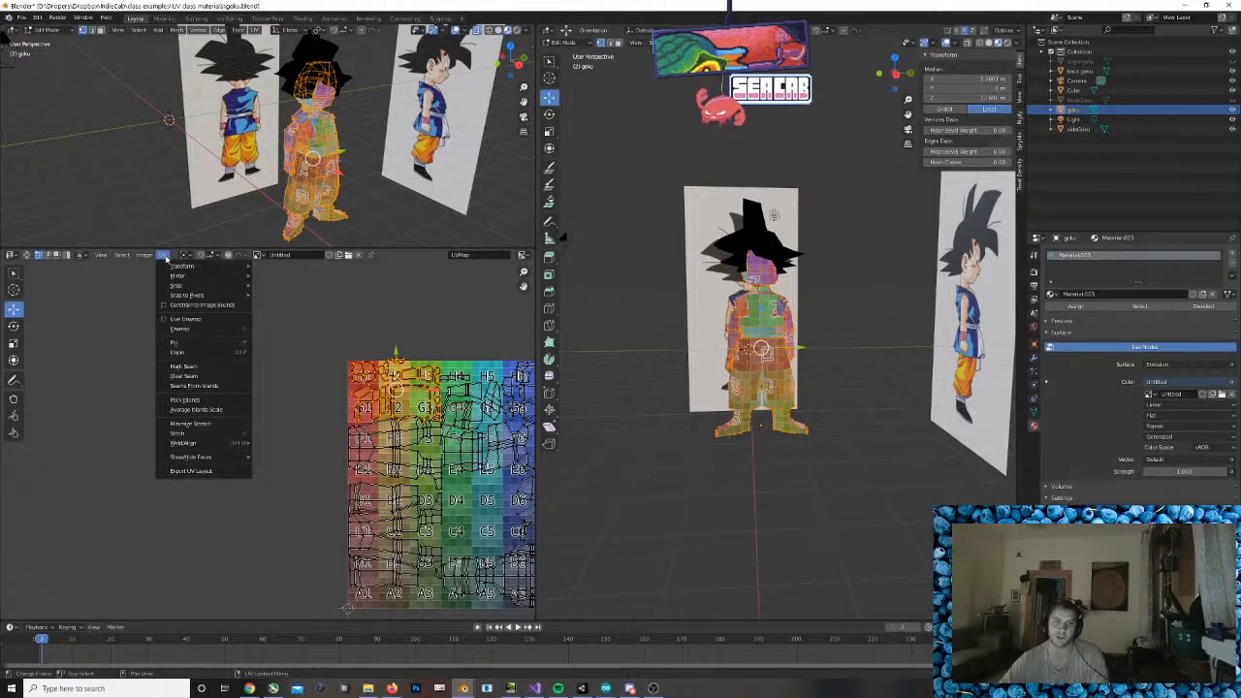
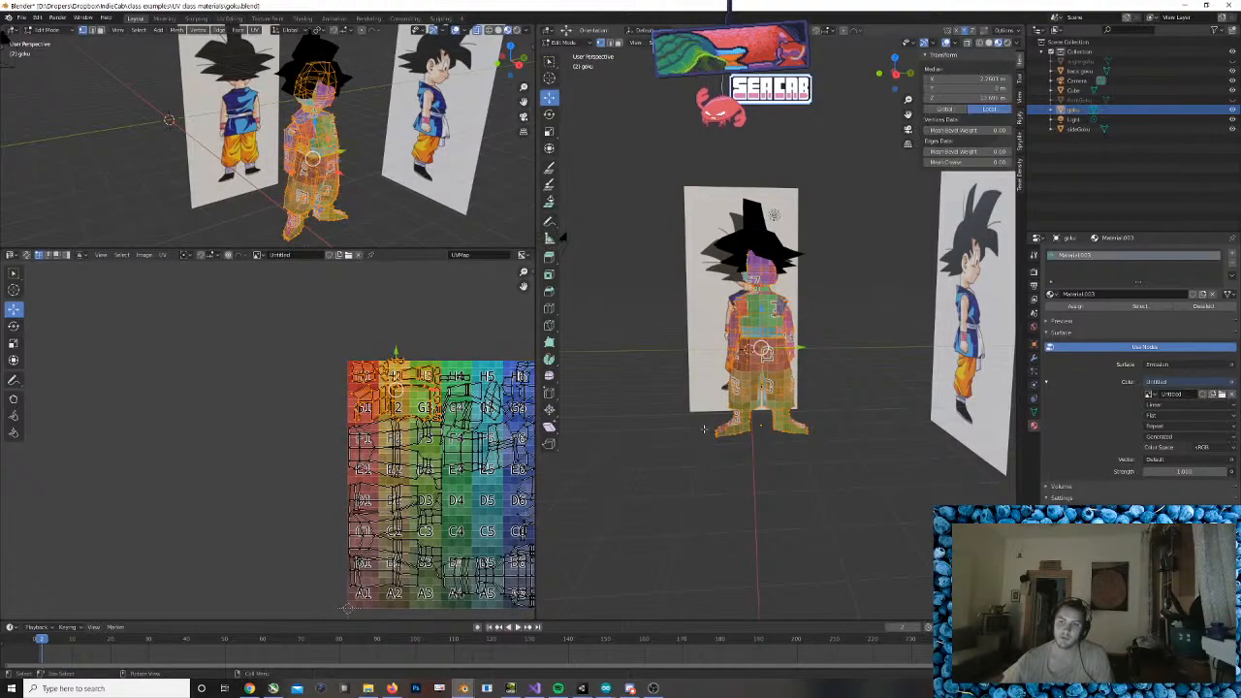
key("u")
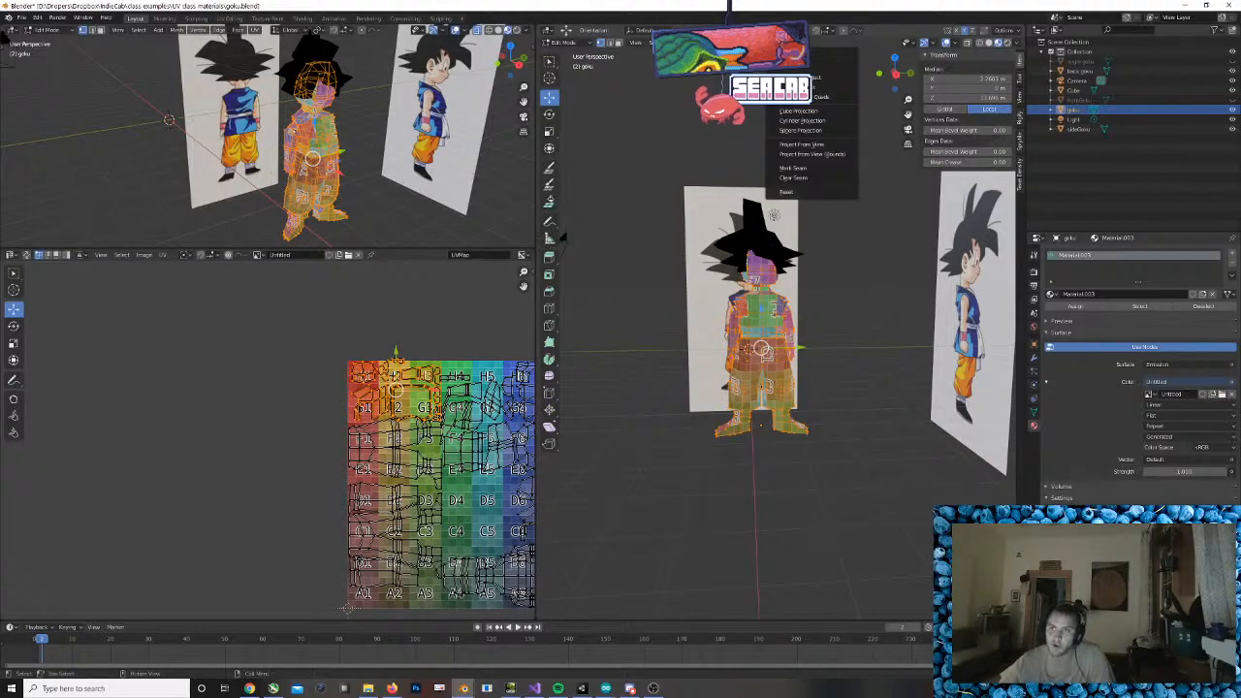
left_click(824, 591)
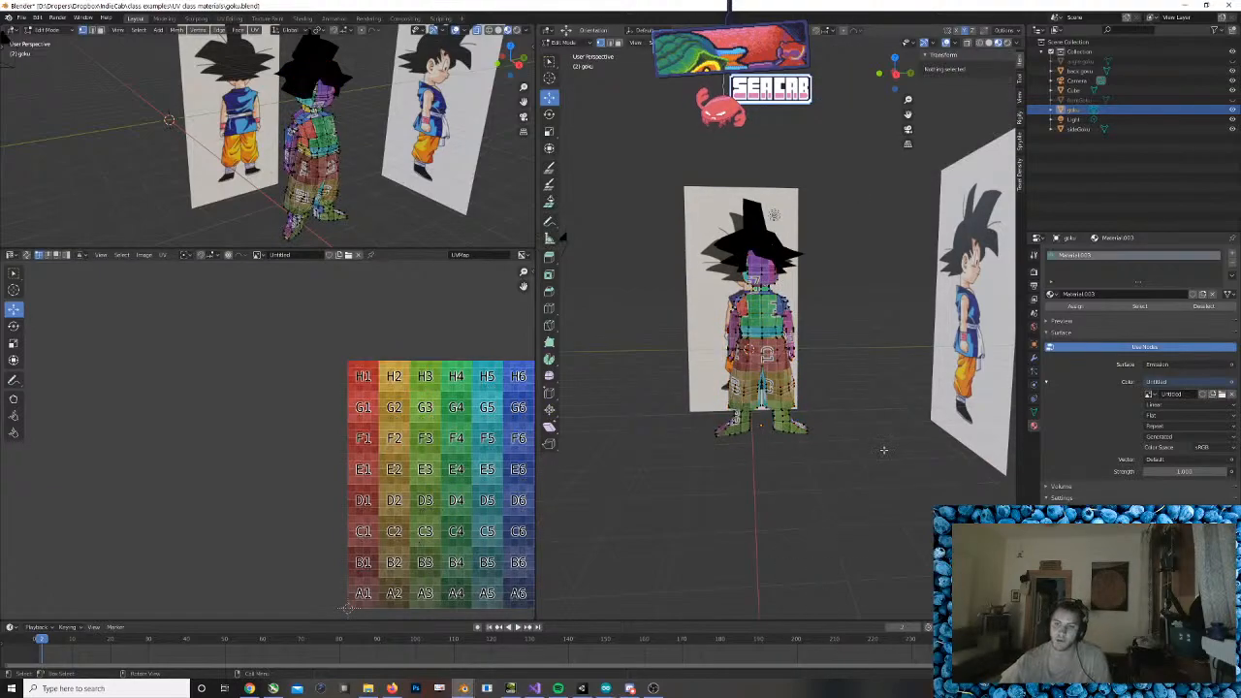
Set the model view to front orthographic, select the whole body mesh and unwrap it with Project From View
middle_click_drag(885, 450, 628, 169)
middle_click_drag(872, 330, 814, 332)
scroll(765, 328, "up", 1)
scroll(776, 320, "down", 6)
scroll(806, 342, "up", 5)
middle_click(814, 332, "alt")
middle_click_drag(733, 250, 792, 248, "shift")
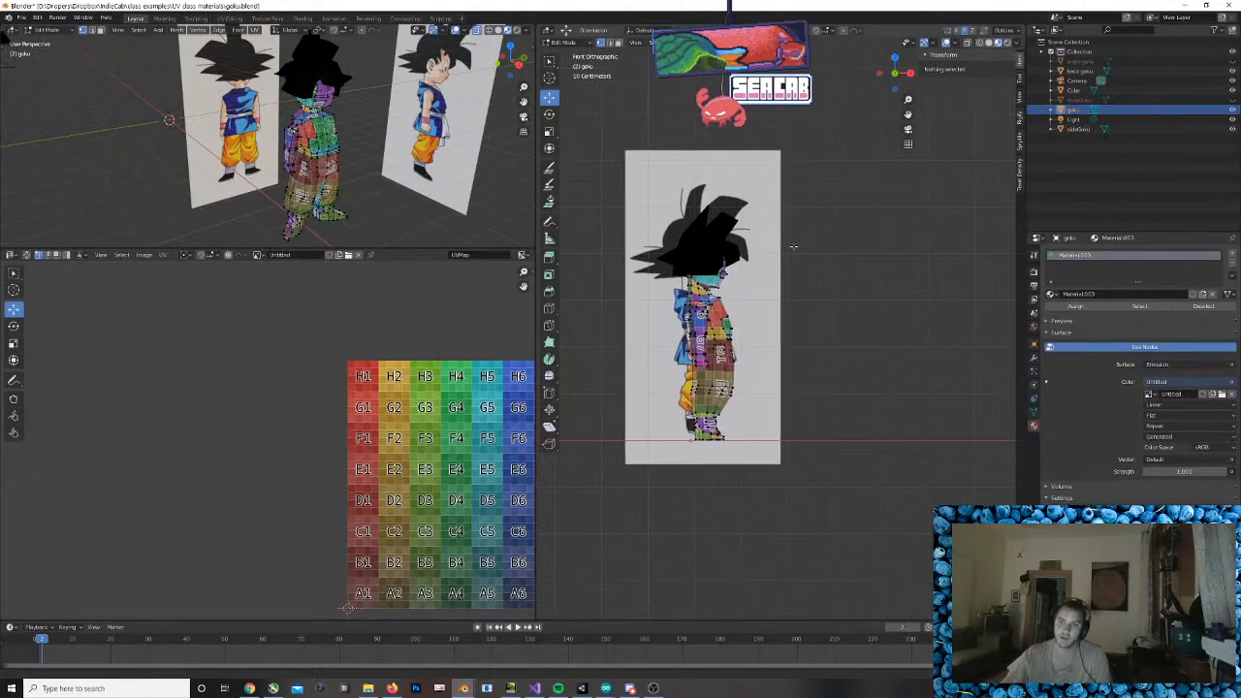
key("u")
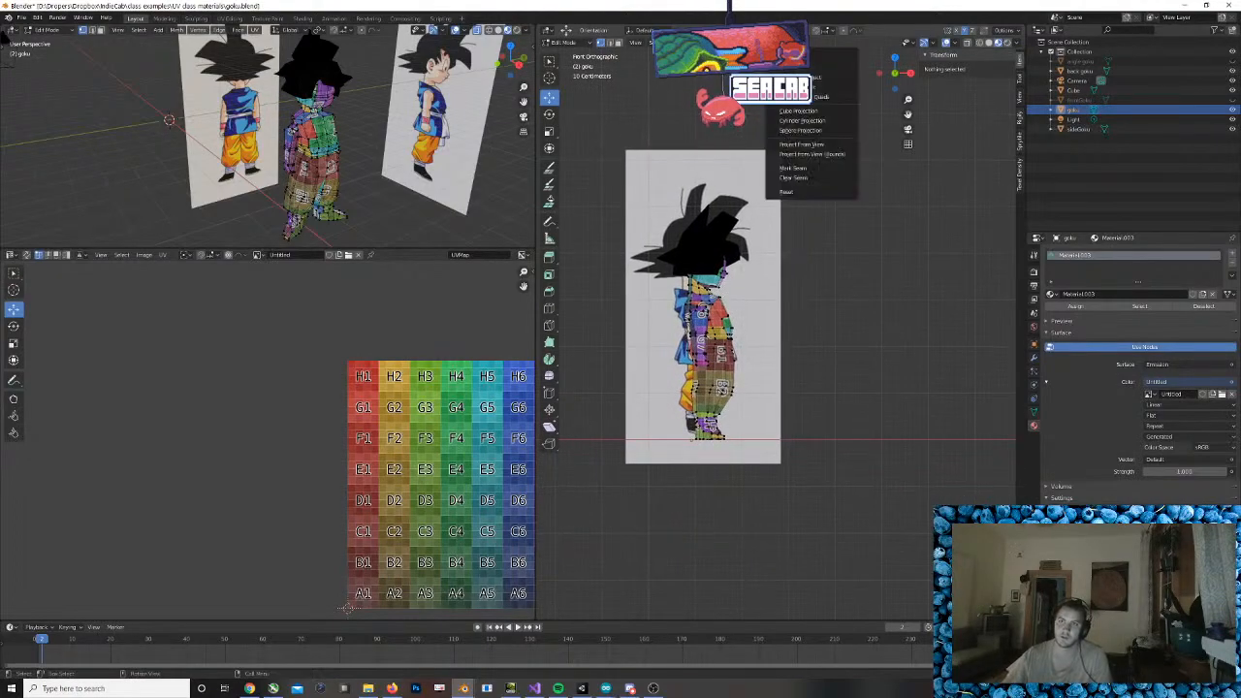
left_click(805, 144)
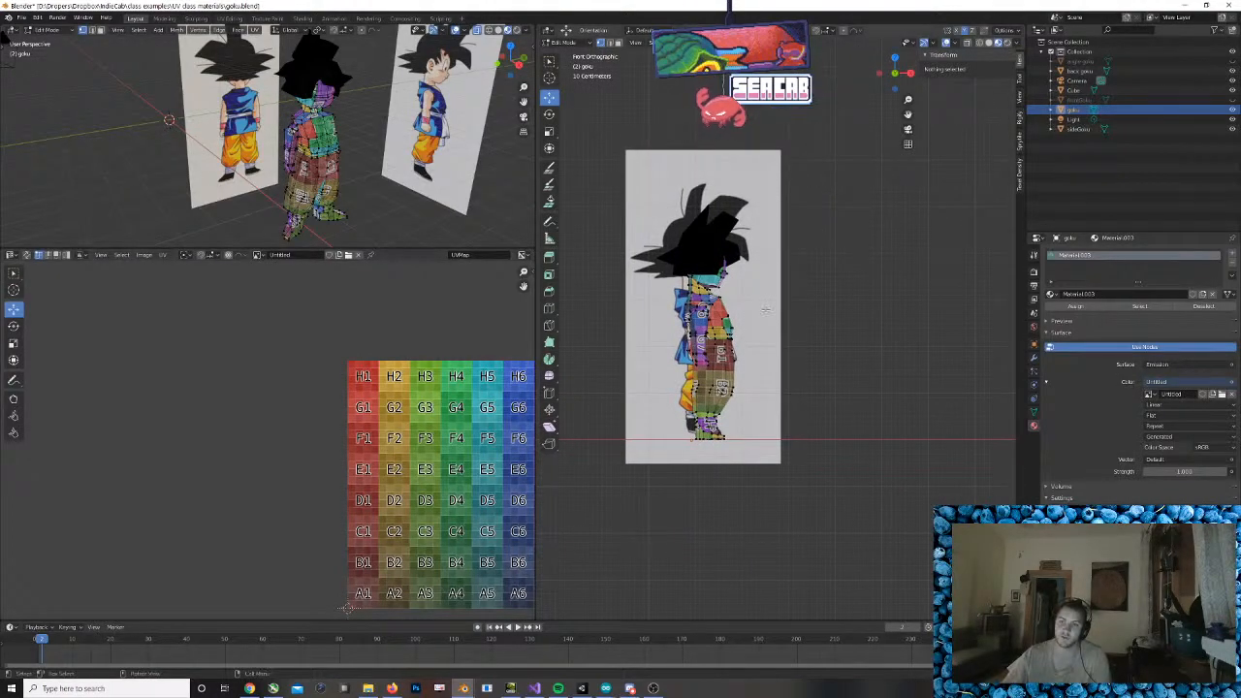
key("a")
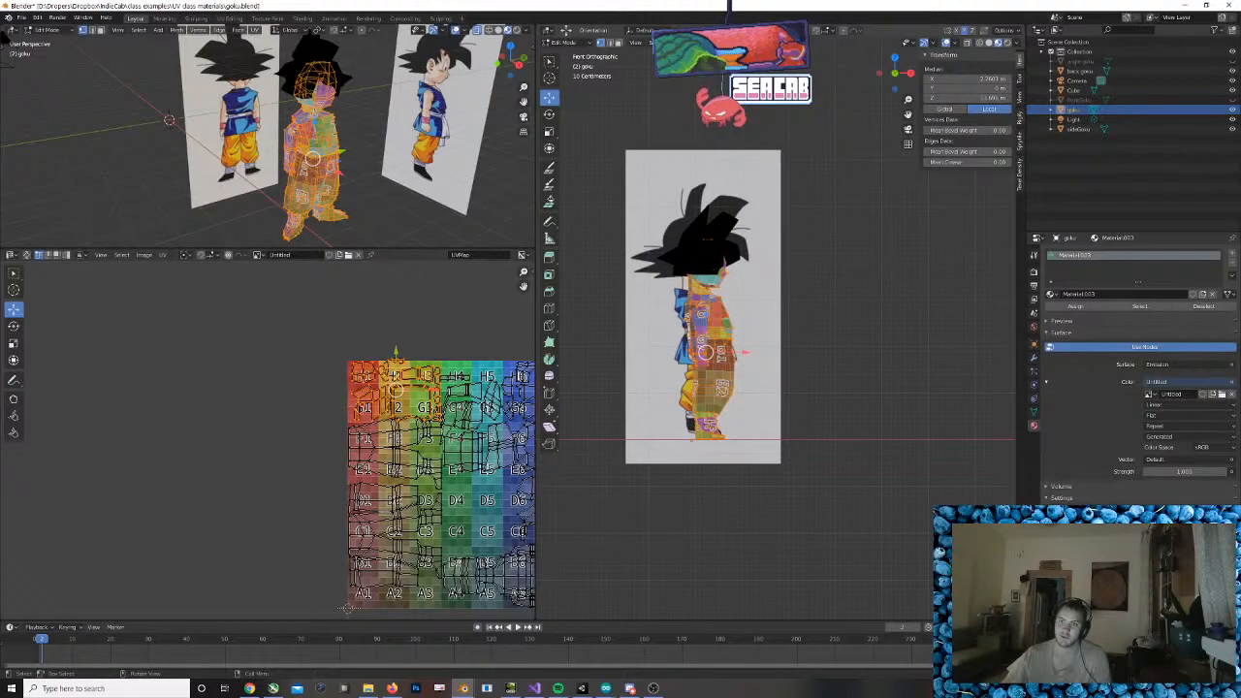
key("u")
left_click(805, 144)
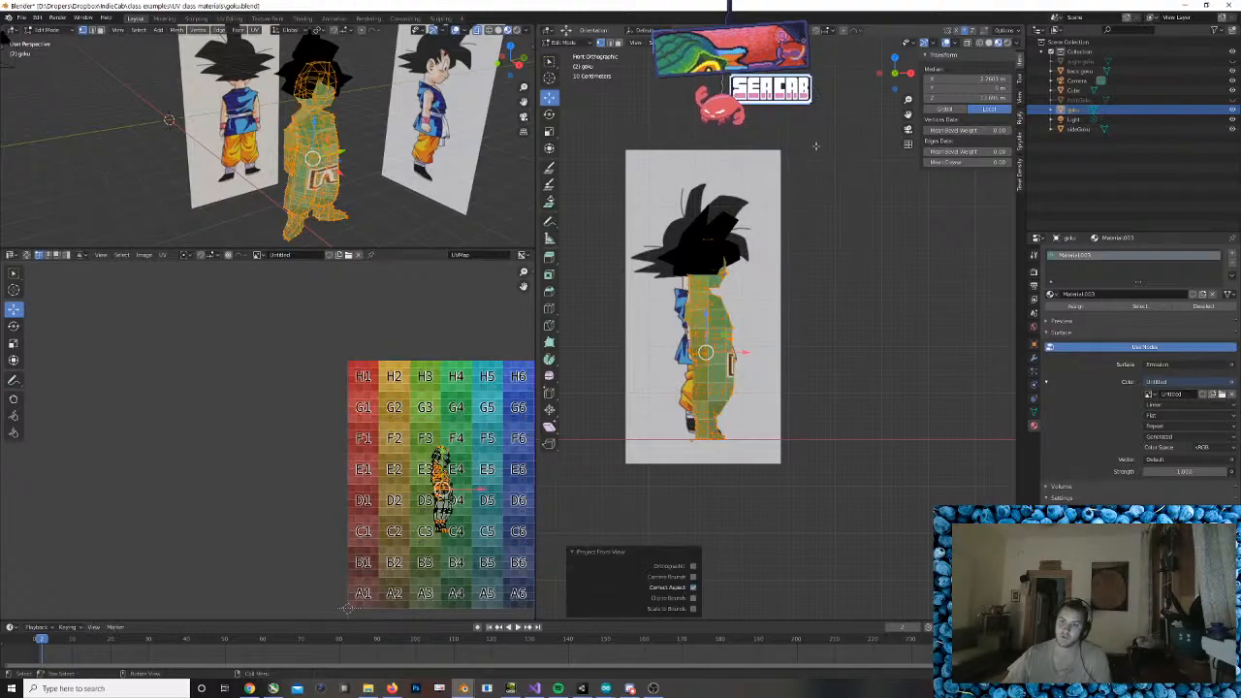
Select all of the projected UVs, move them horizontally onto E4, D4 and C4, and check the result around the model
scroll(419, 523, "up", 3)
middle_click_drag(413, 472, 147, 424, "shift")
middle_click_drag(478, 456, 355, 440, "shift")
key("a")
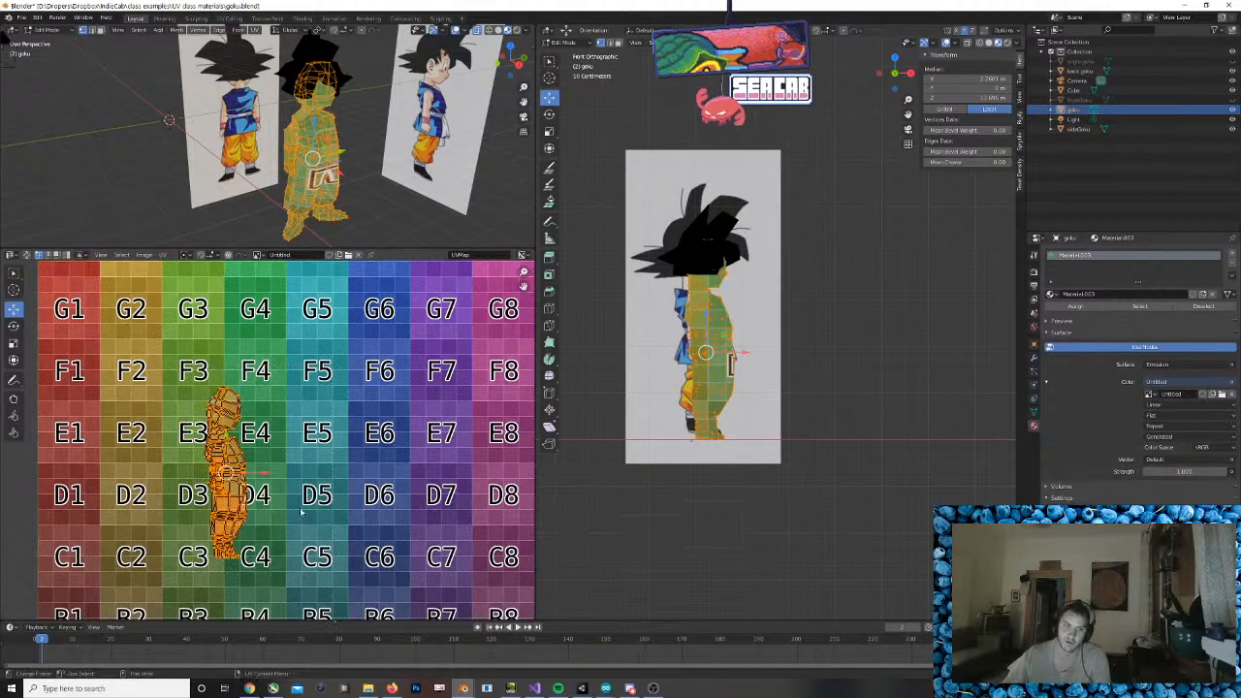
key("g")
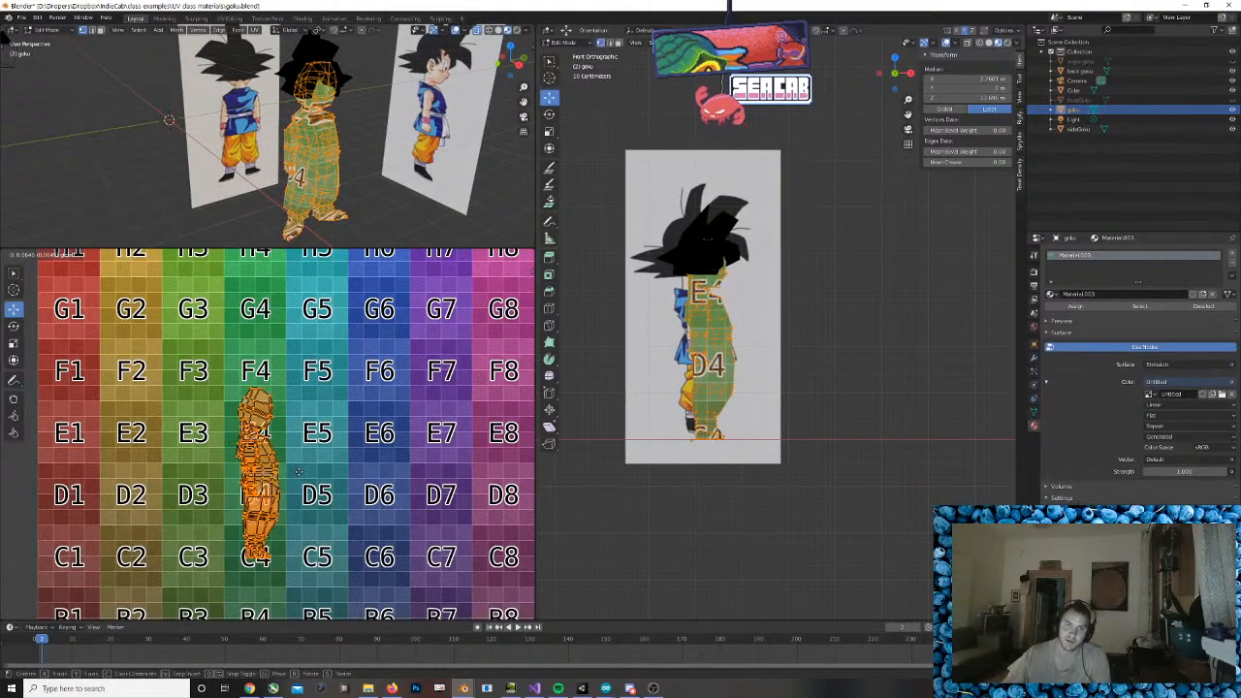
left_click_drag(305, 470, 297, 470)
middle_click_drag(874, 356, 822, 389)
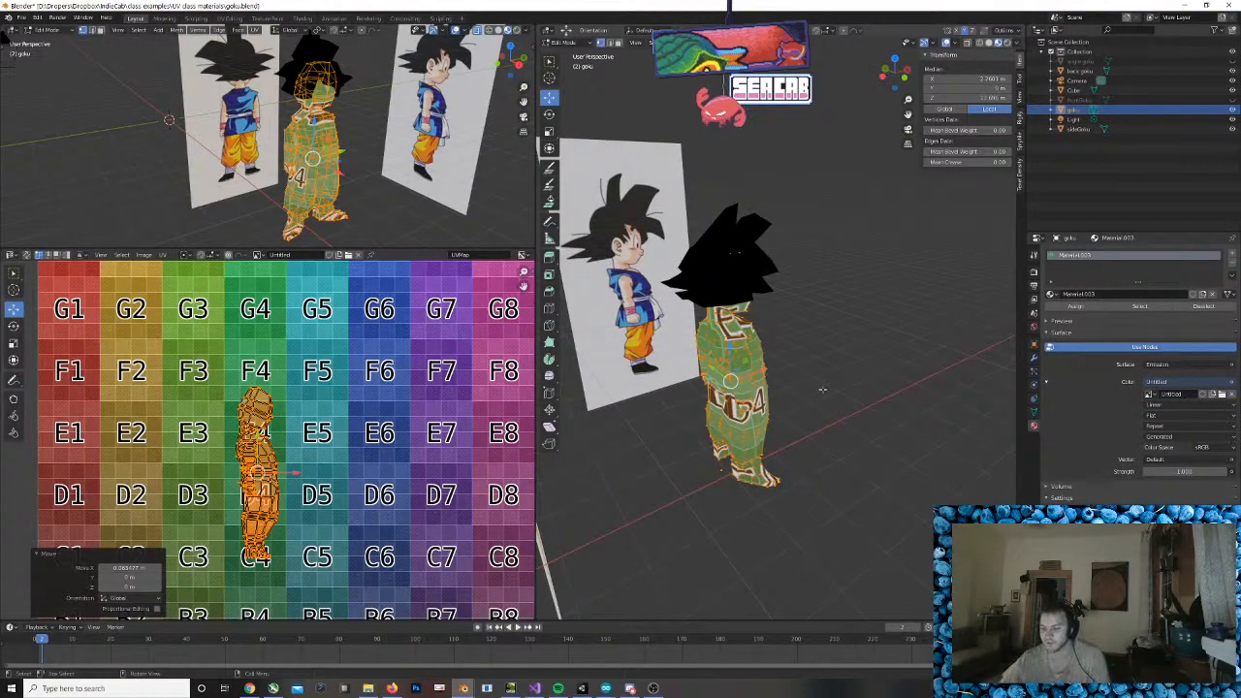
middle_click_drag(864, 408, 806, 388)
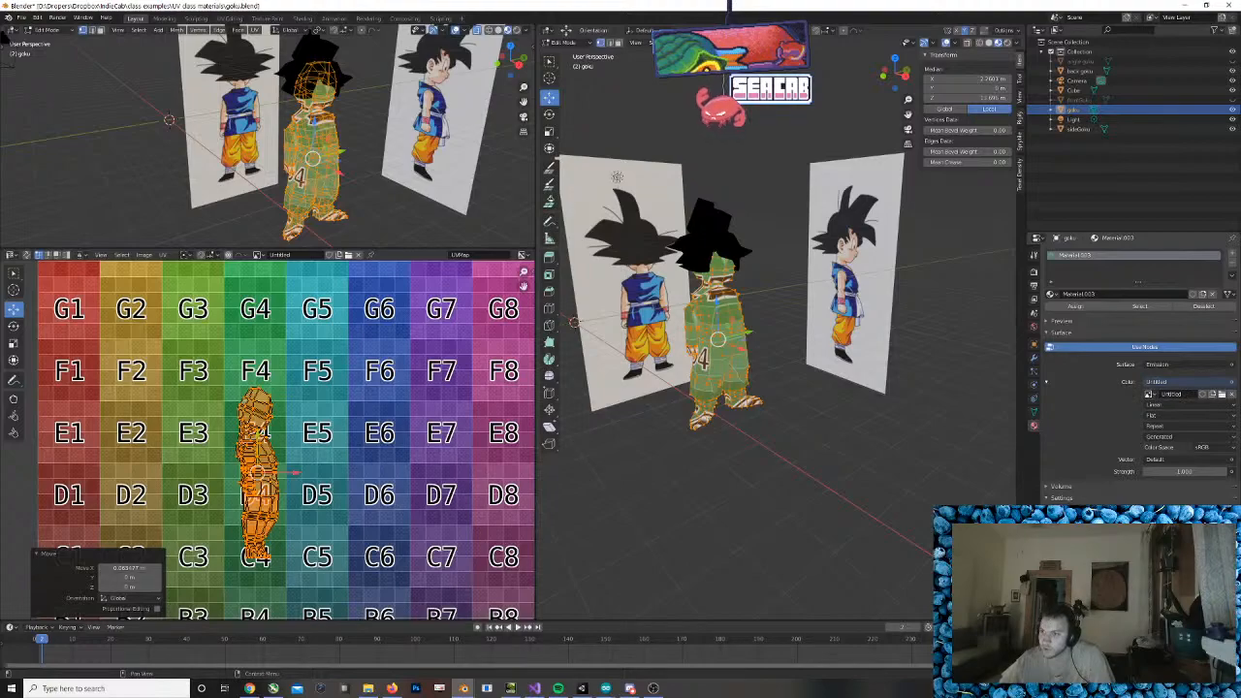
Remove the color grid image from the material's Image Texture and load the Goku palette PNG from file in its place
double_click(1170, 396)
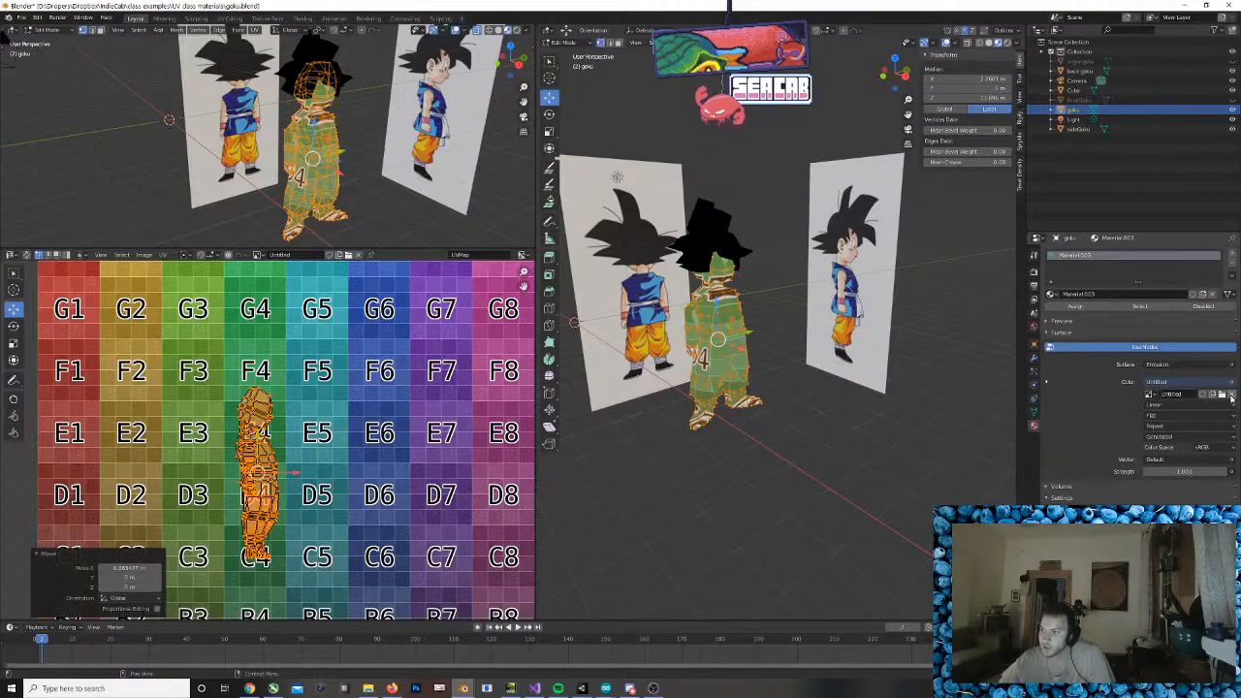
left_click(1231, 394)
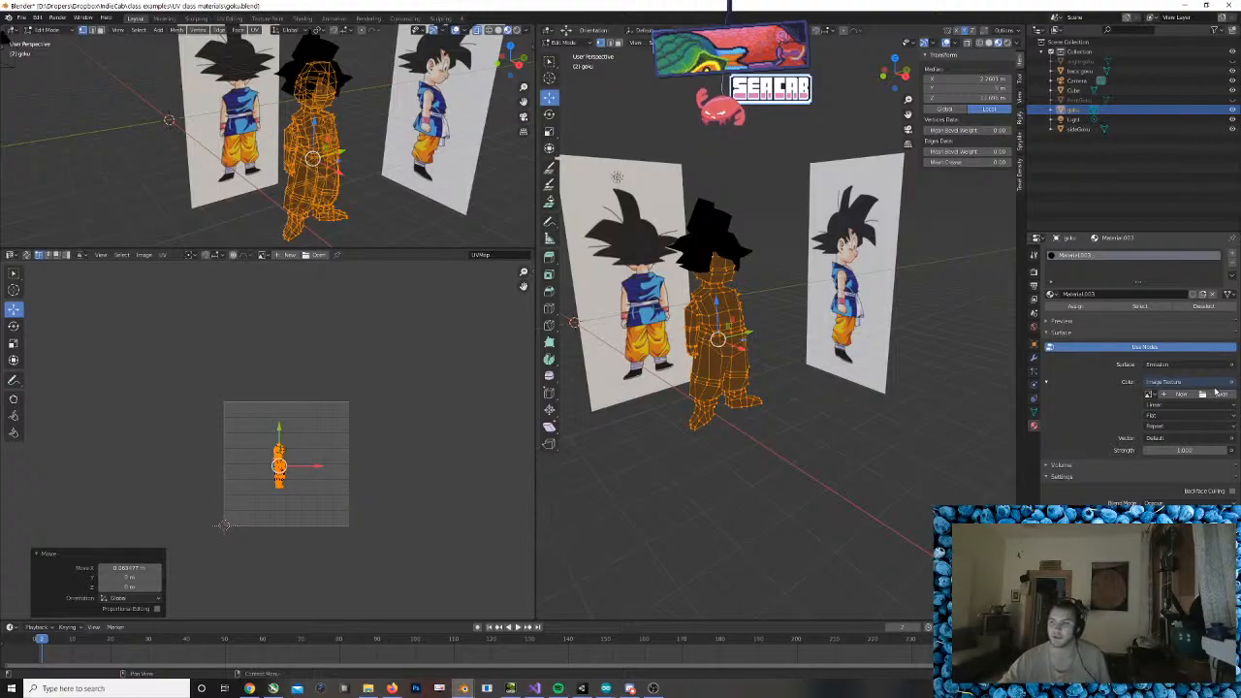
left_click(1213, 394)
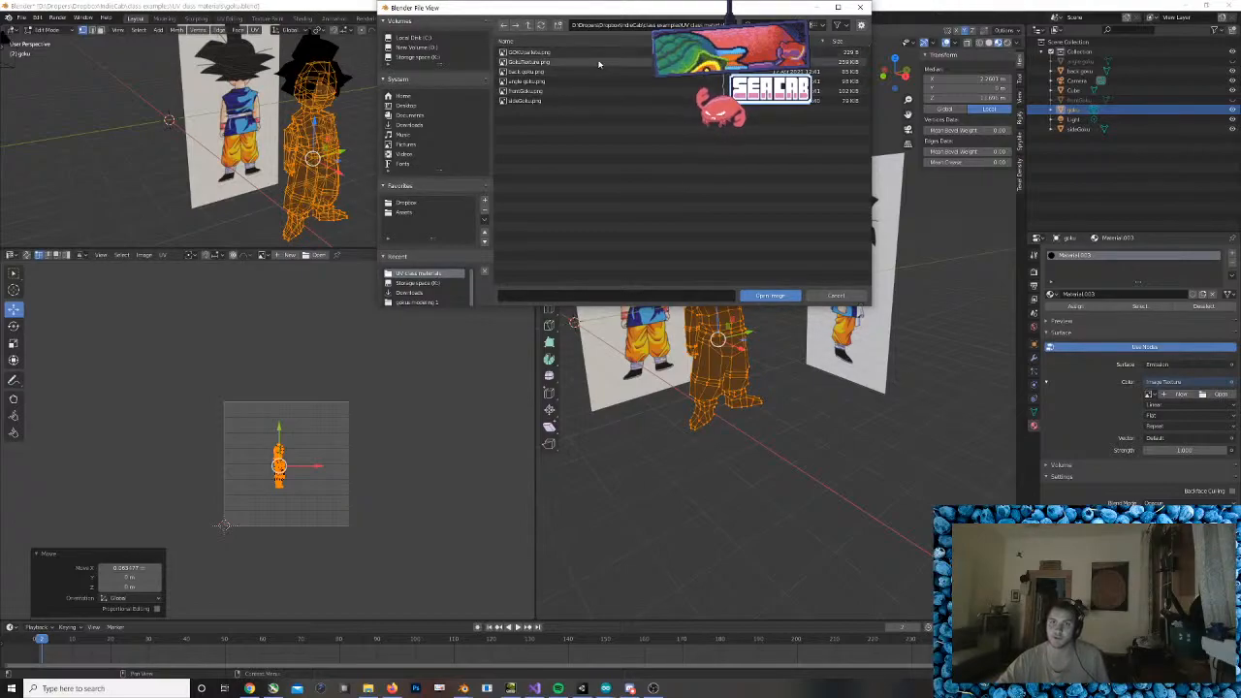
double_click(600, 53)
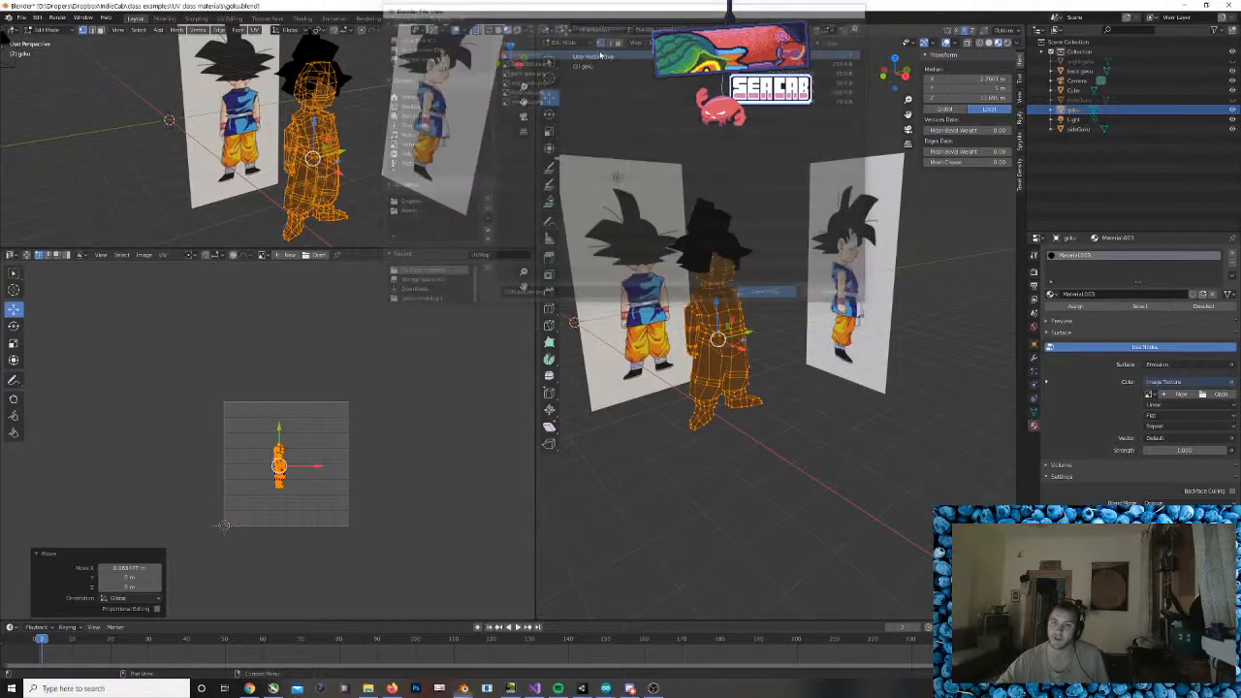
scroll(352, 490, "up", 5)
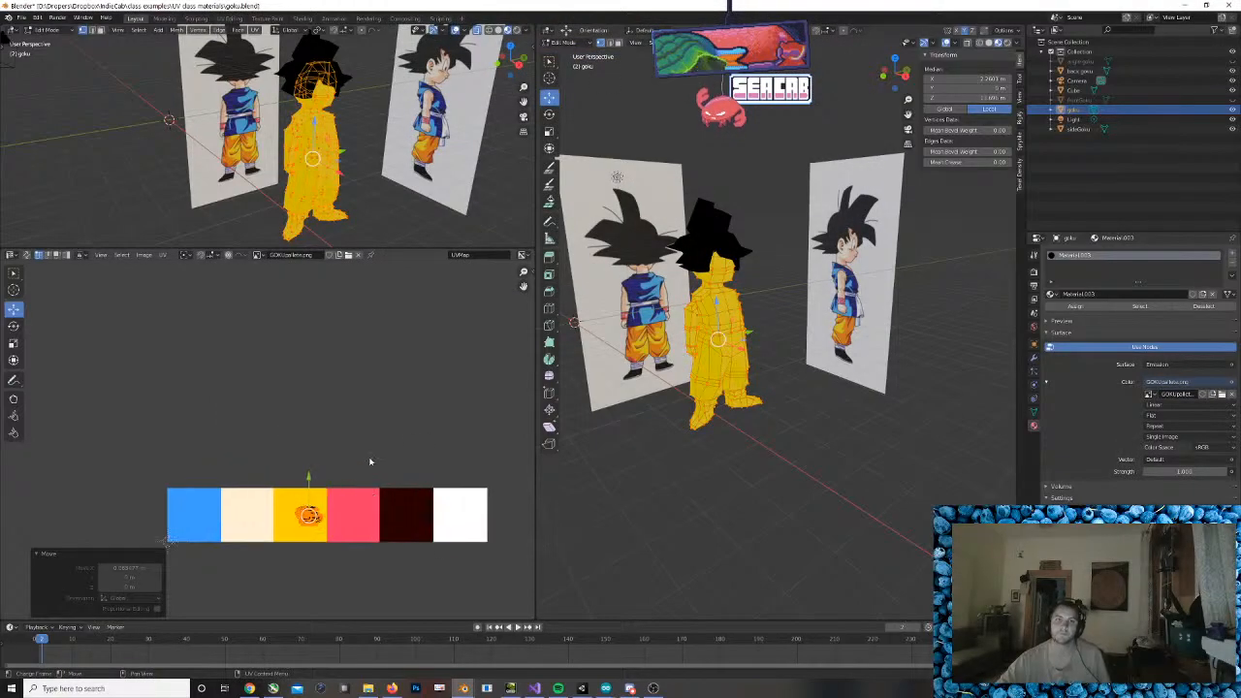
scroll(355, 514, "up", 2)
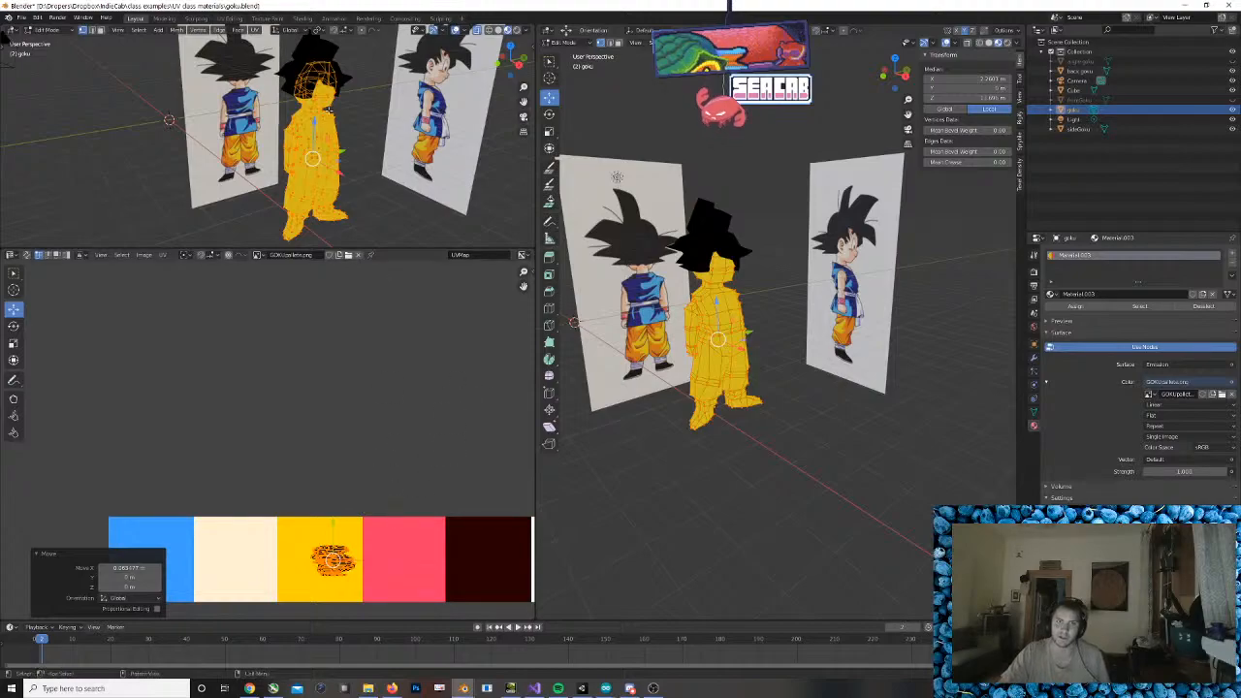
Set the model view to front orthographic and unwrap the whole body mesh with Project From View
middle_click_drag(399, 133, 325, 139)
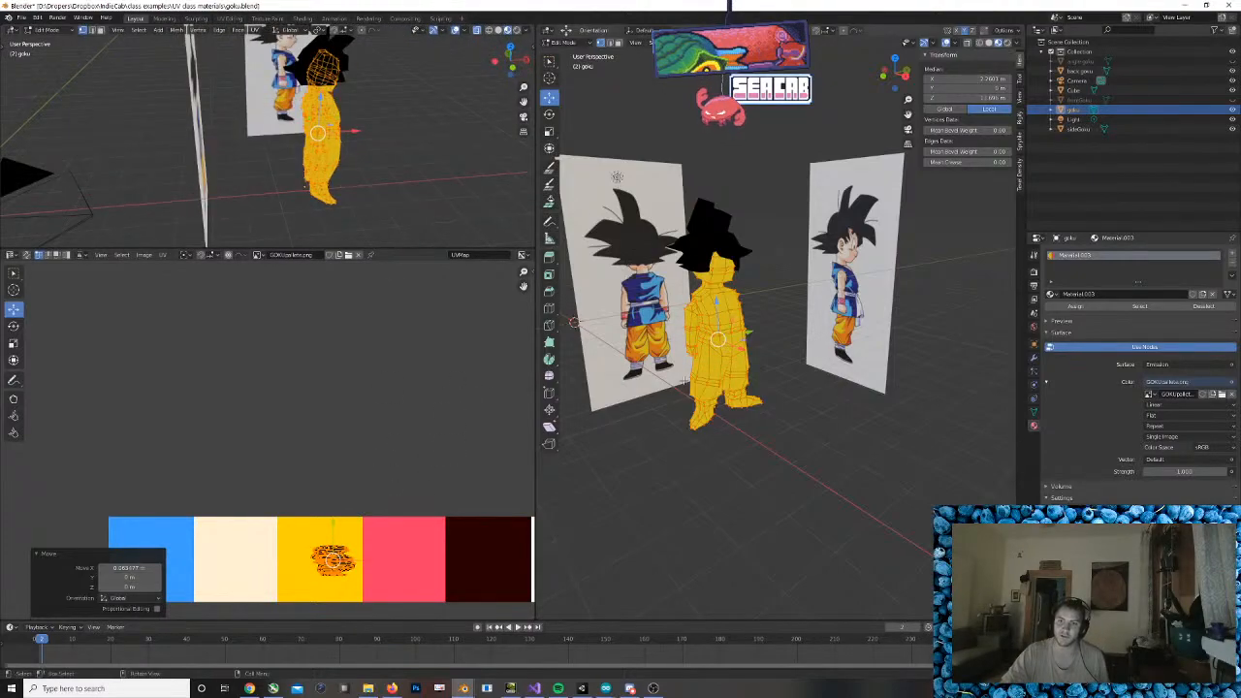
left_click(13, 343)
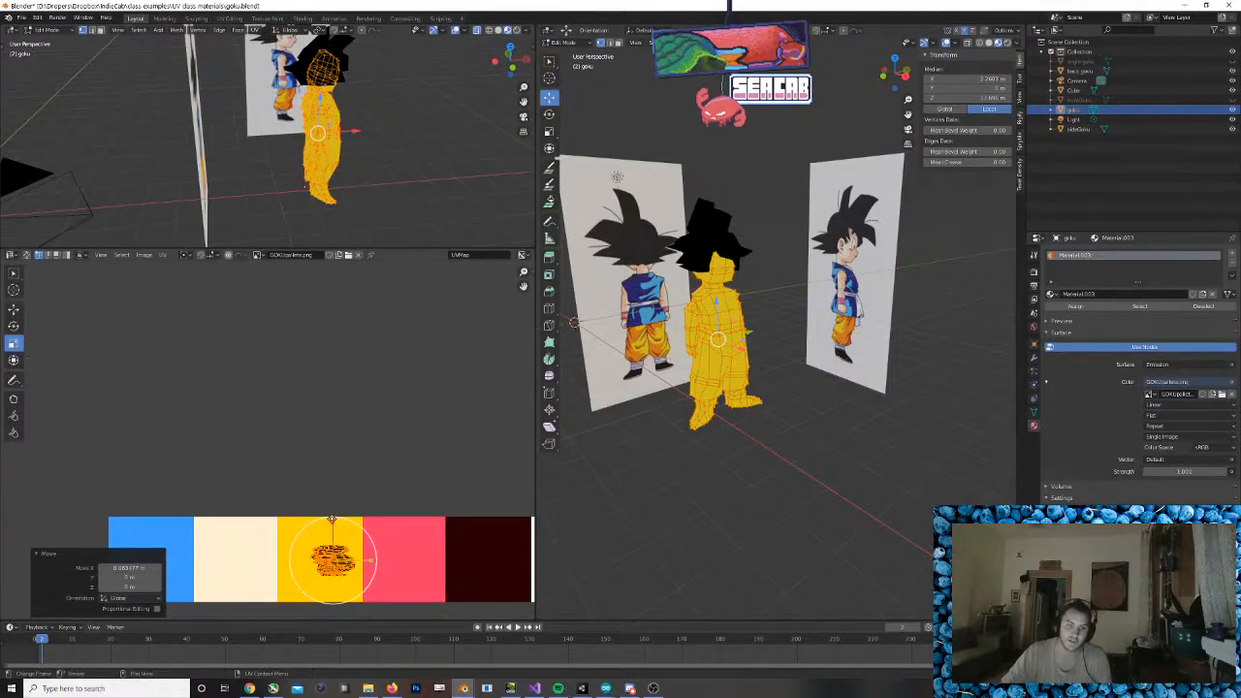
middle_click_drag(739, 423, 708, 218)
middle_click_drag(809, 404, 680, 327)
middle_click_drag(725, 270, 701, 262)
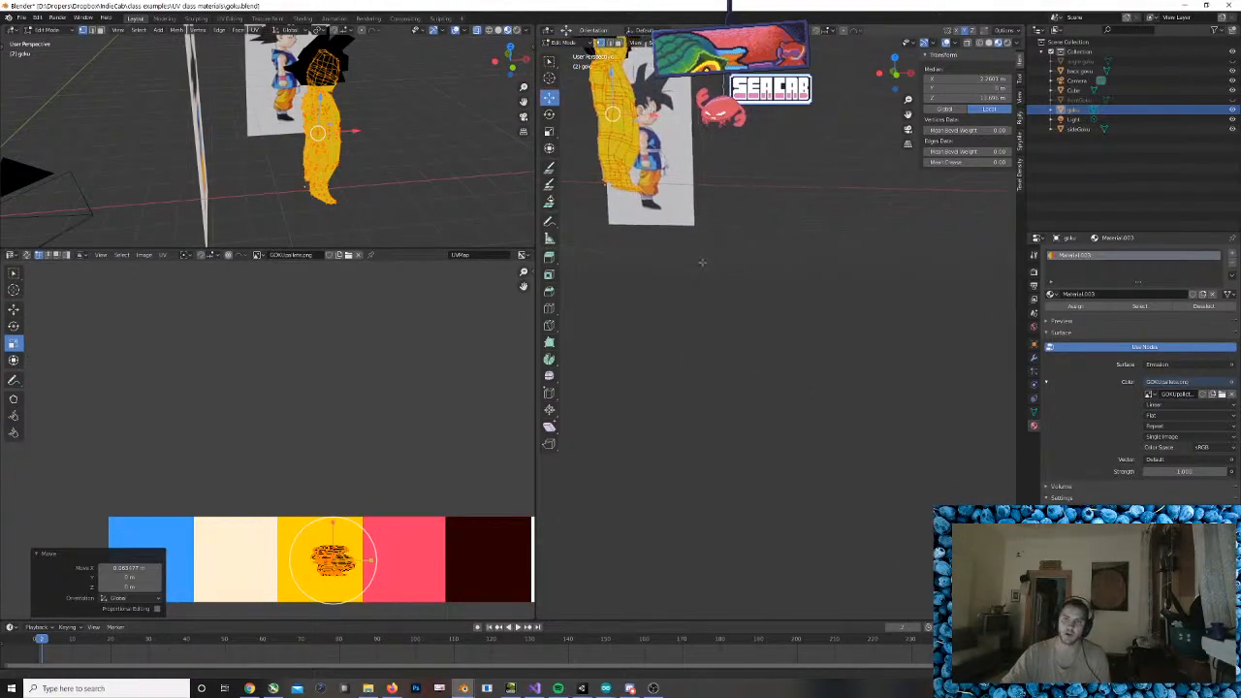
key("KP_1")
middle_click_drag(674, 213, 582, 404, "shift")
scroll(905, 383, "up", 2)
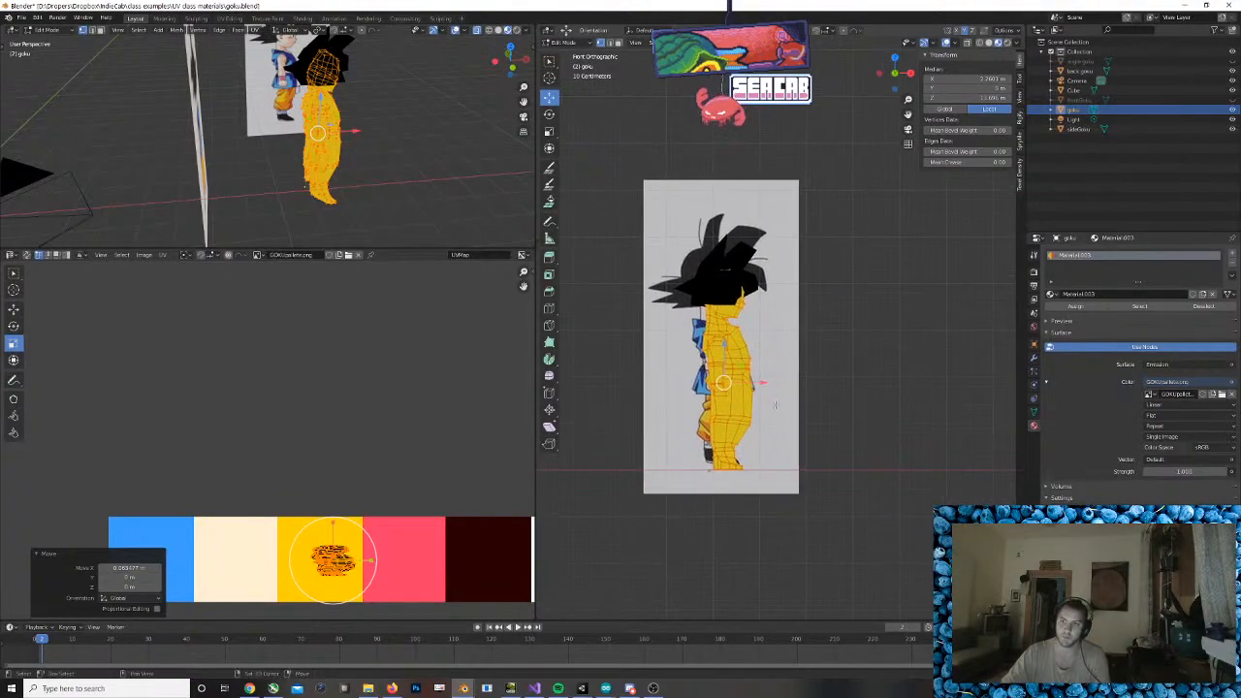
left_click_drag(355, 527, 417, 476)
key("ctrl+z")
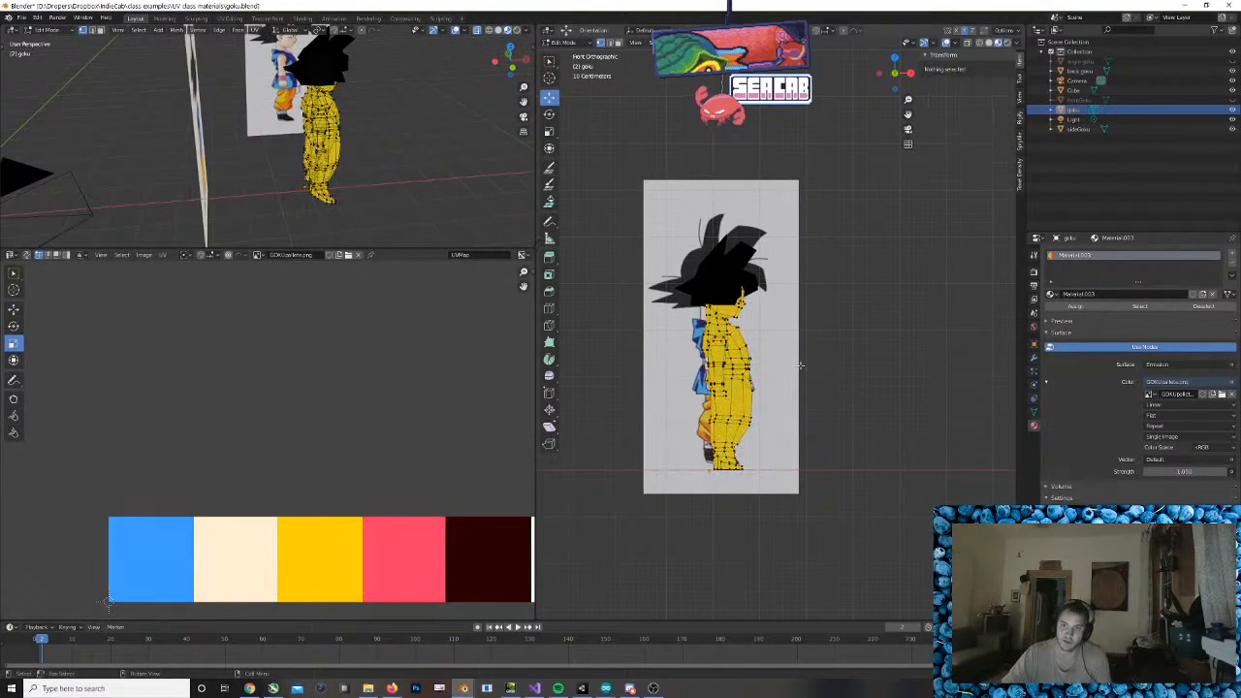
key("u")
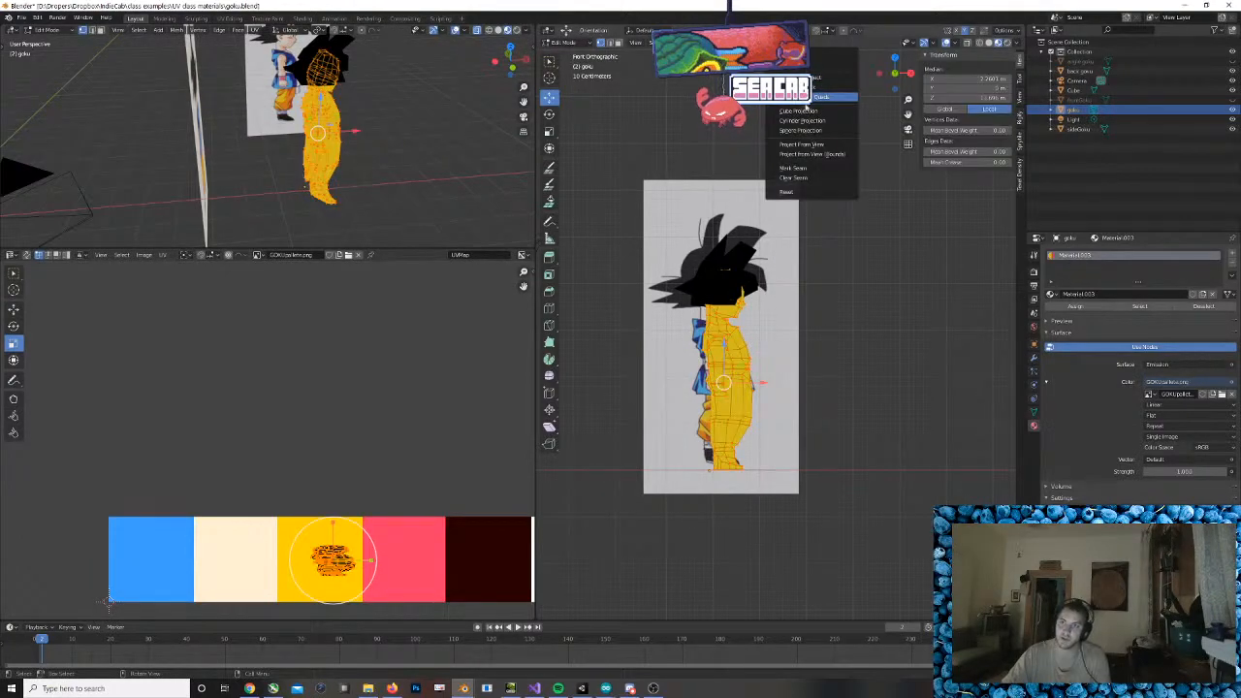
left_click(812, 148)
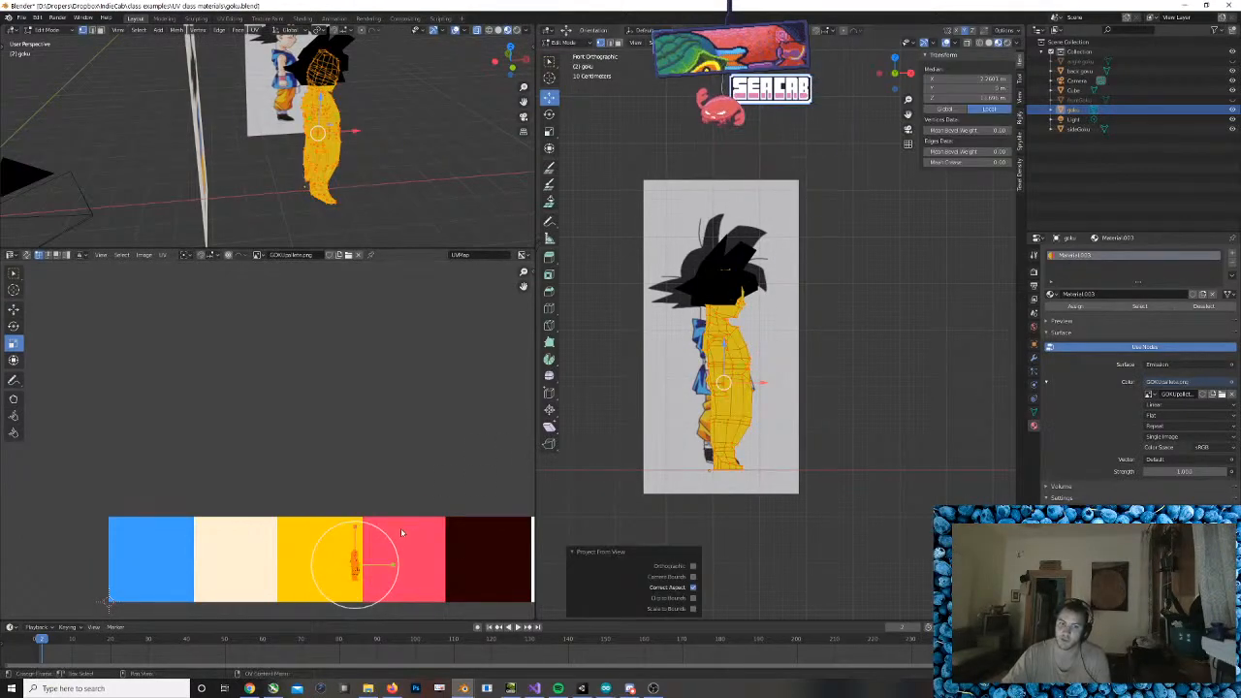
Scale the projected body UVs up by about 2.38 and move them fully inside the yellow swatch
key("s")
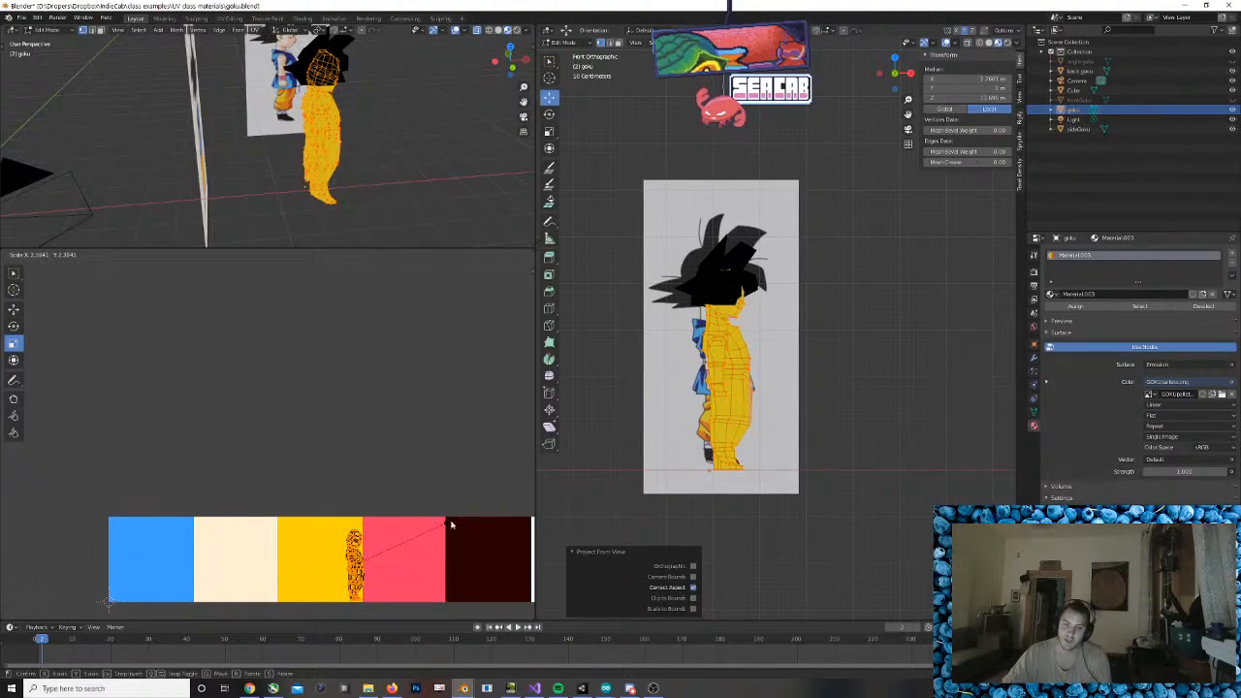
left_click(451, 525)
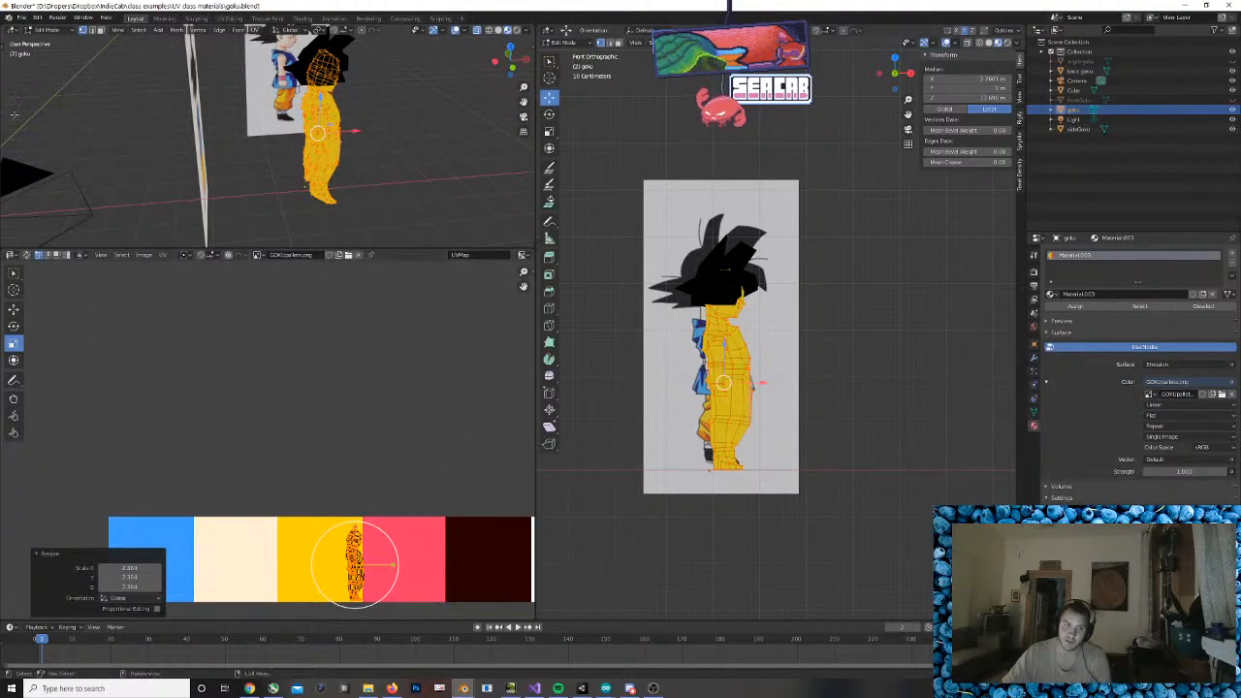
left_click(371, 534)
left_click_drag(295, 496, 401, 646)
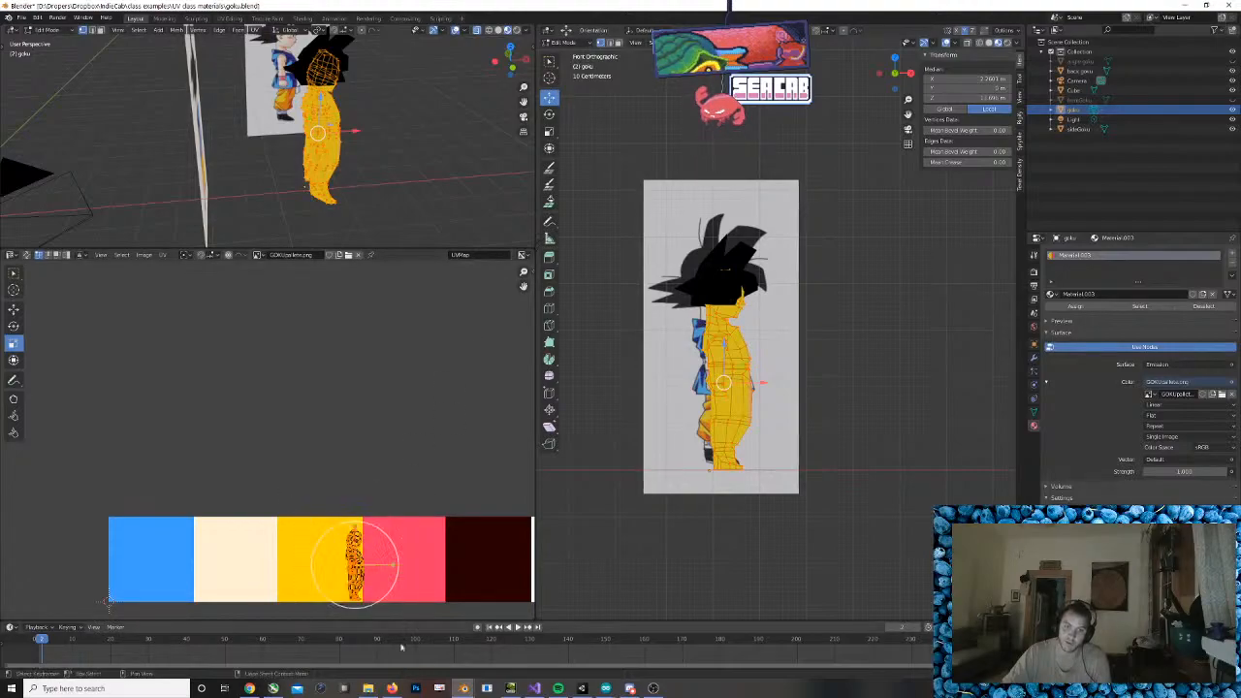
key("Tab")
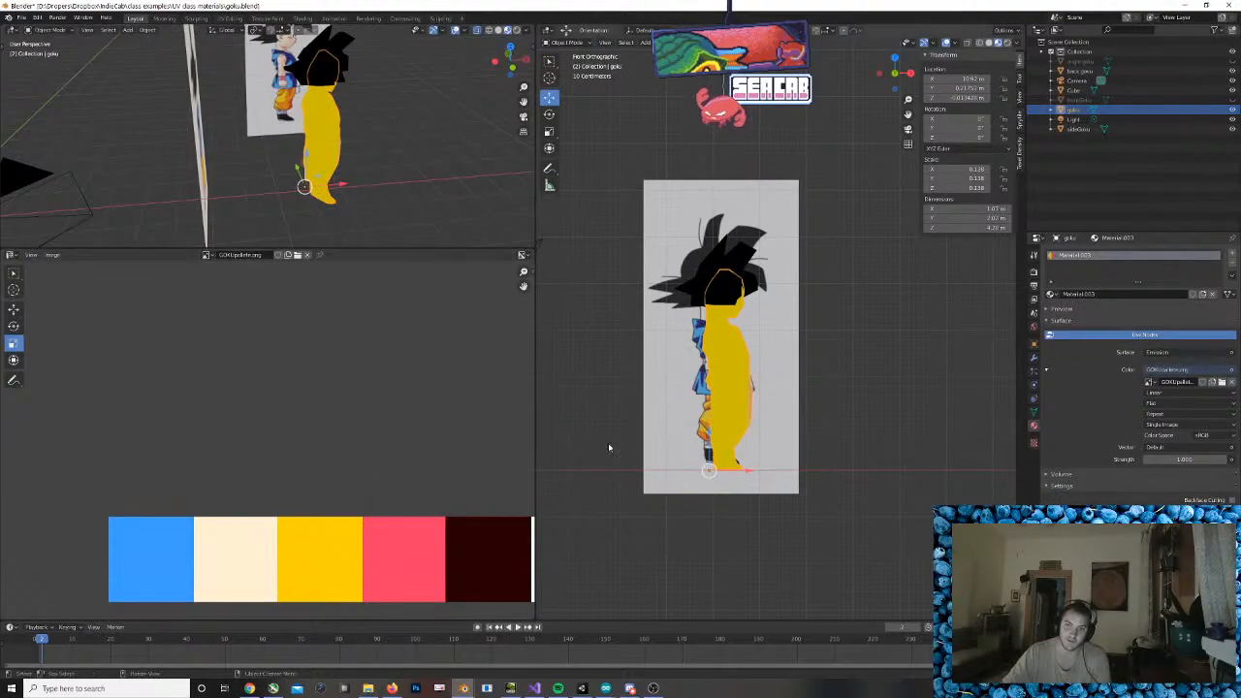
key("Tab")
left_click(15, 309)
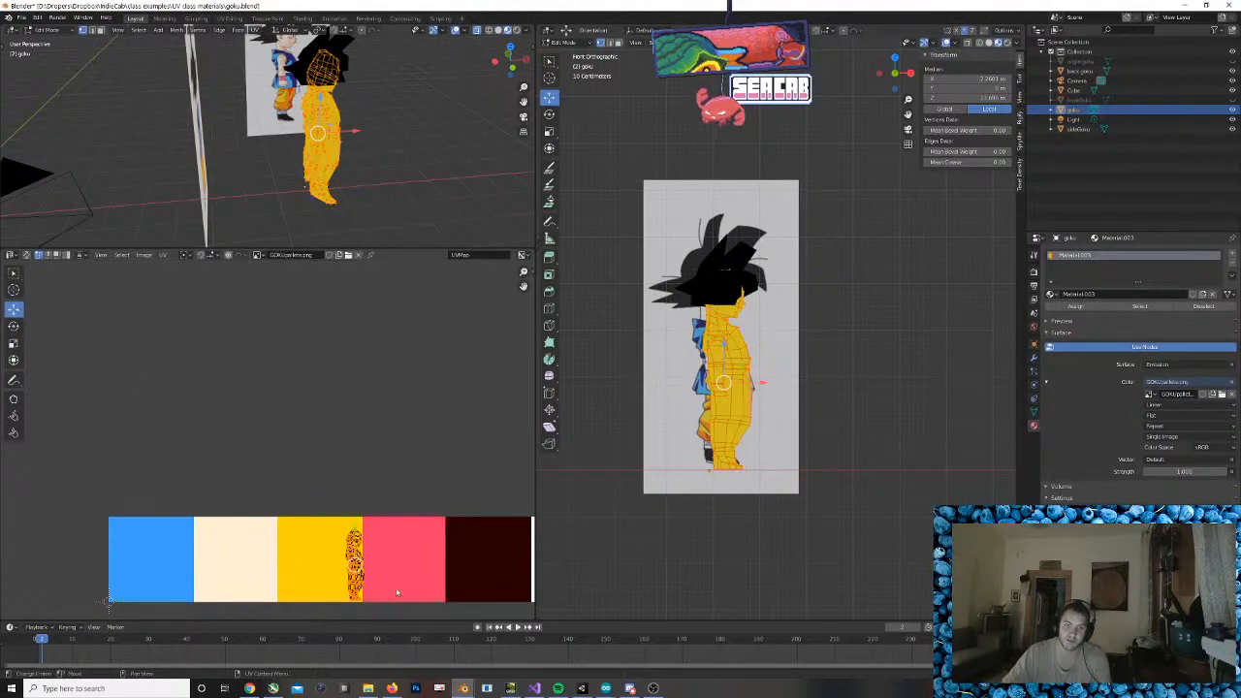
scroll(376, 572, "up", 2)
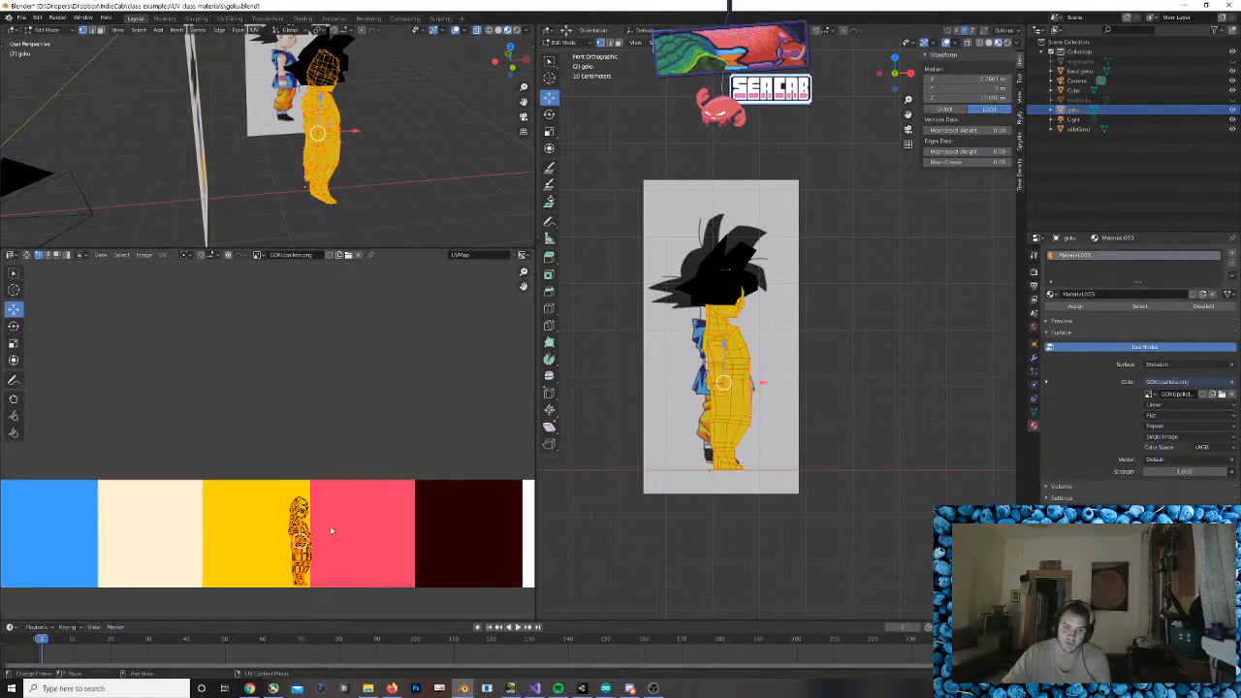
key("g")
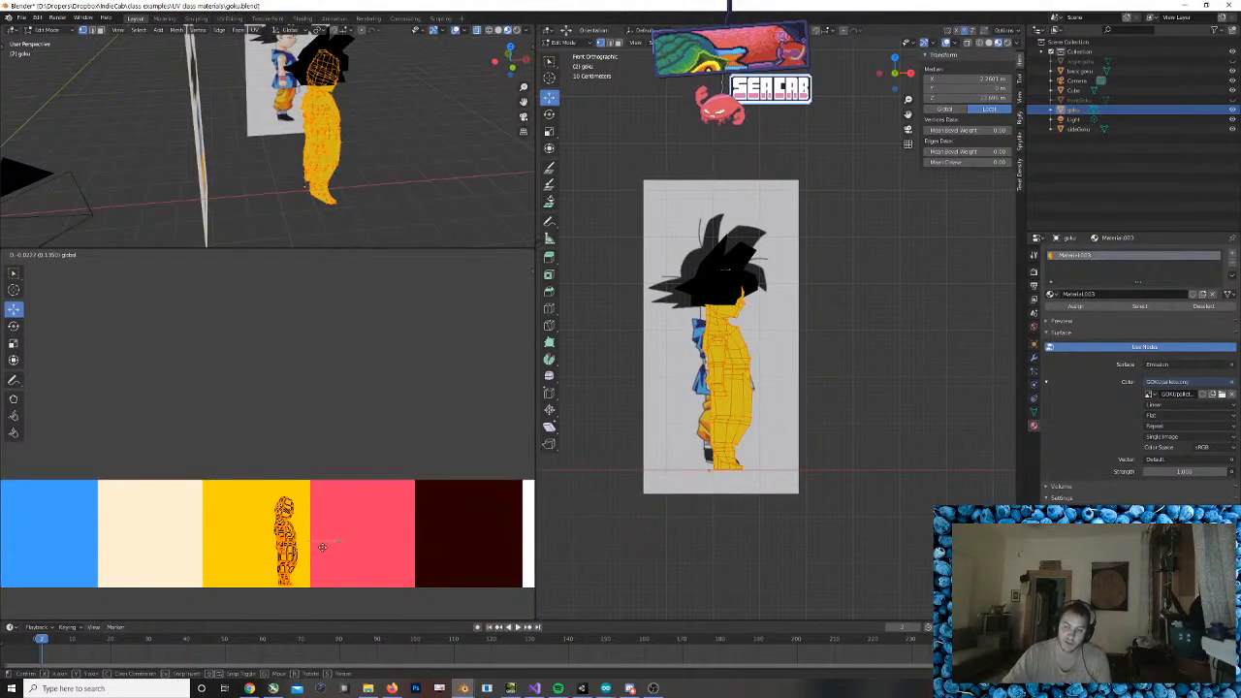
left_click(325, 547)
From the right orthographic view, select the vertices of both feet through the mesh, including the hidden ones
middle_click_drag(765, 407, 858, 384)
left_click(755, 366)
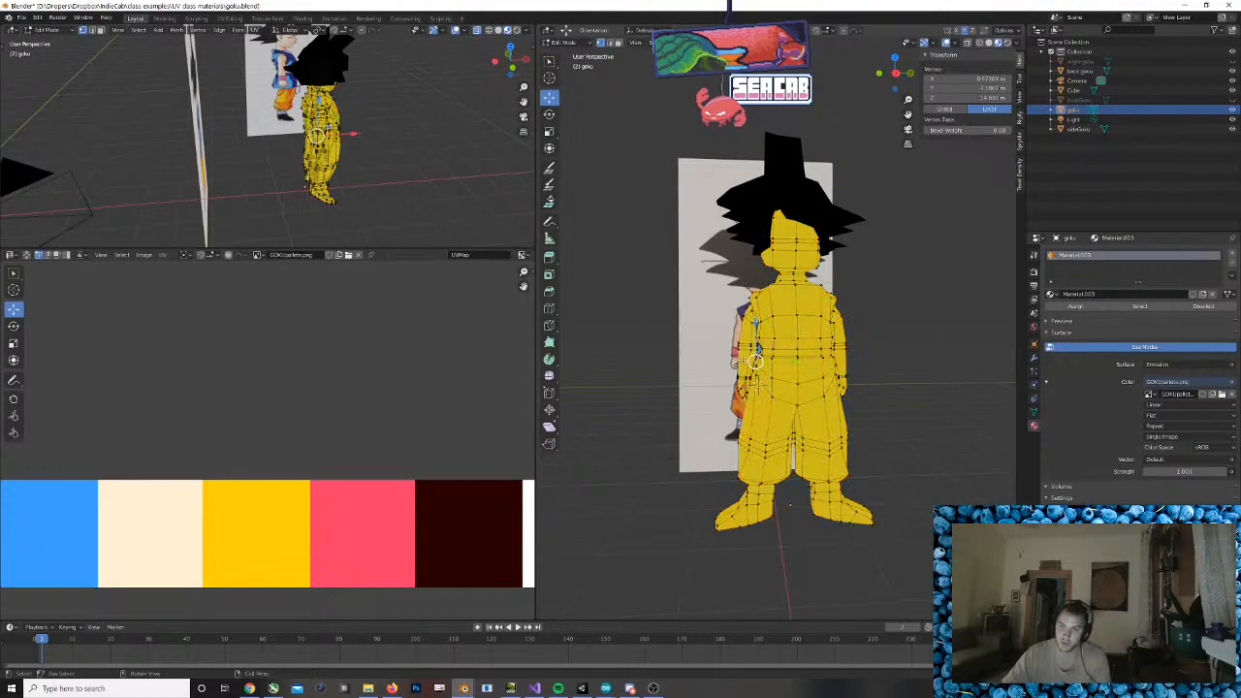
key("Tab")
key("Tab")
mouse_move(732, 509)
middle_mouse_down()
mouse_move(720, 484)
mouse_move(712, 505)
middle_mouse_up()
scroll(720, 538, "up", 1)
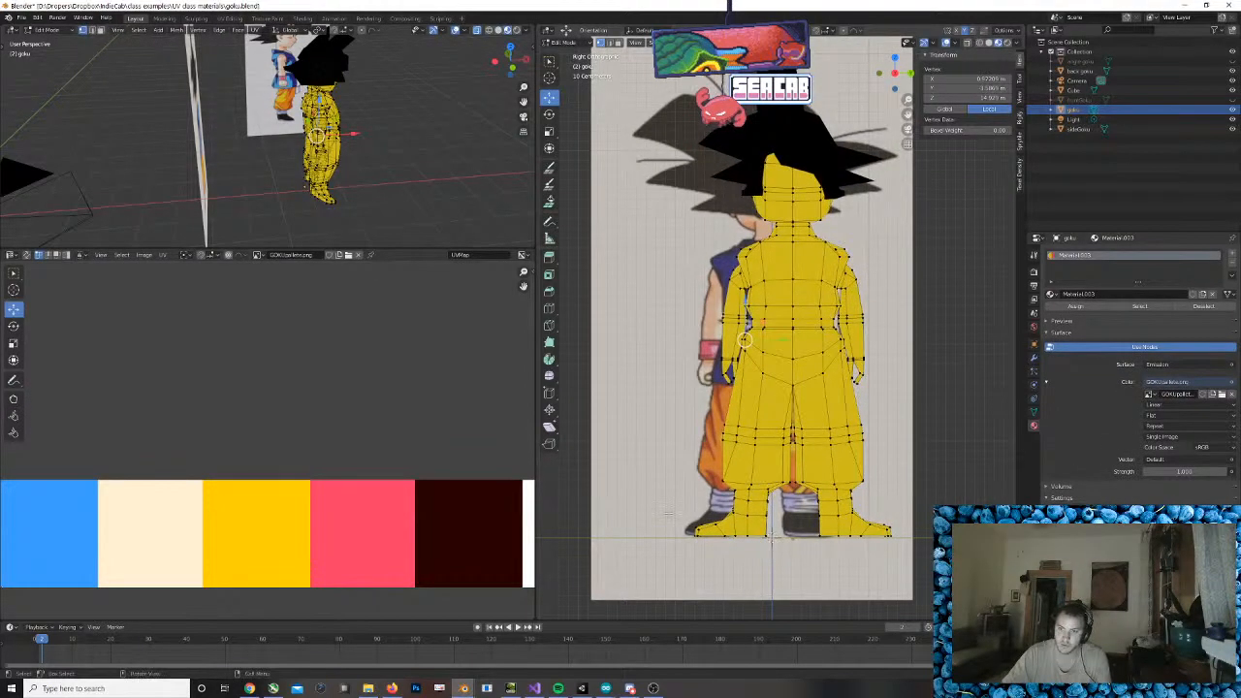
left_click_drag(681, 512, 784, 551)
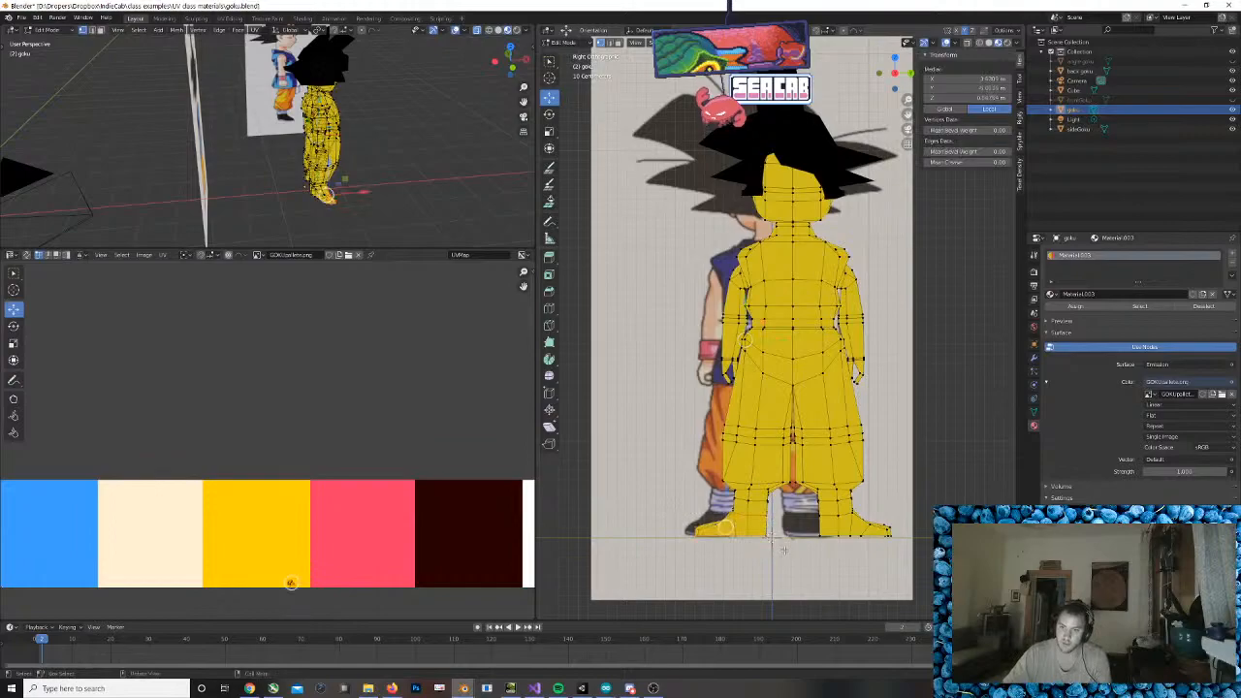
left_click(969, 44)
left_click(773, 538)
left_click_drag(665, 512, 787, 549)
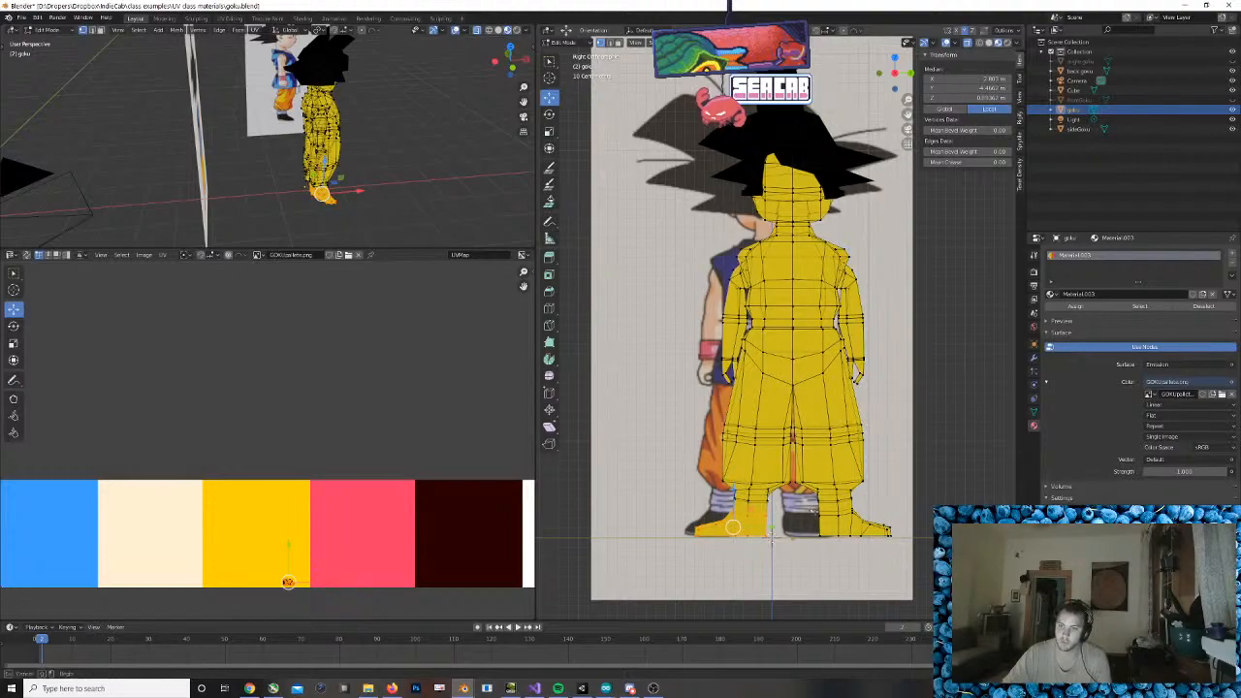
left_click_drag(936, 552, 591, 561, "shift")
Move the UVs of both feet from the yellow swatch onto the dark brown swatch
mouse_move(773, 541)
middle_mouse_down()
mouse_move(698, 579)
mouse_move(902, 580)
mouse_move(761, 562)
middle_mouse_up()
scroll(300, 577, "up", 3)
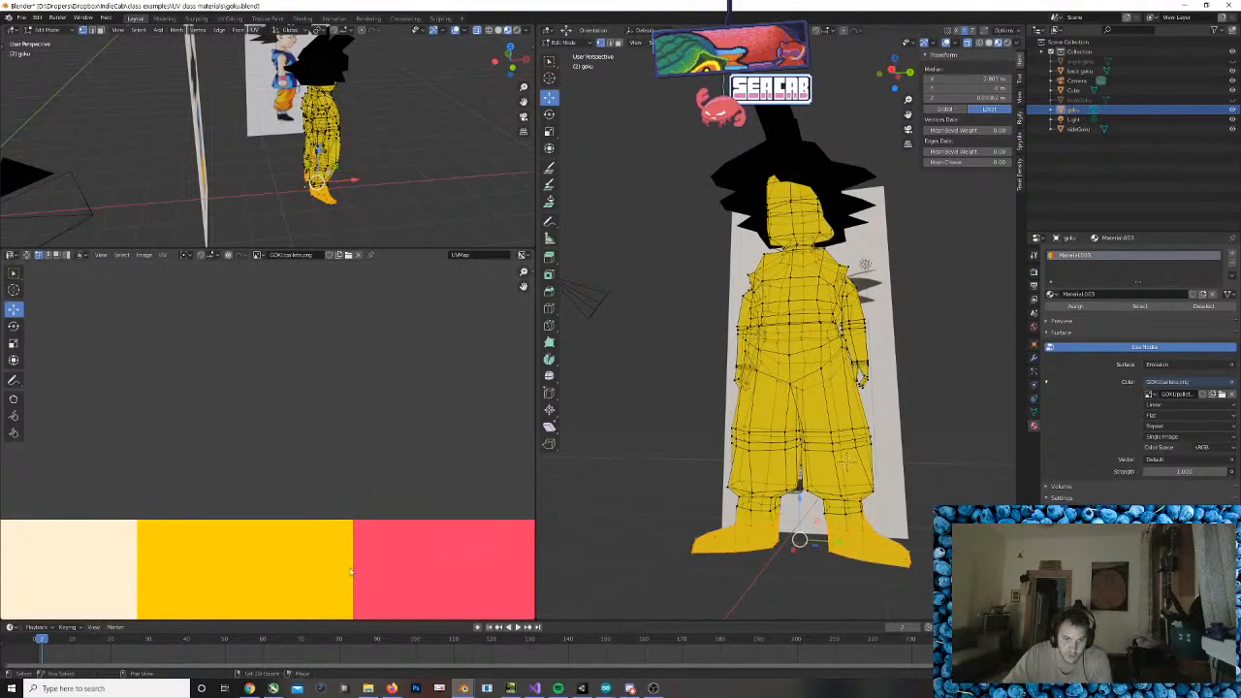
middle_click_drag(351, 560, 372, 332)
middle_click_drag(403, 397, 356, 387)
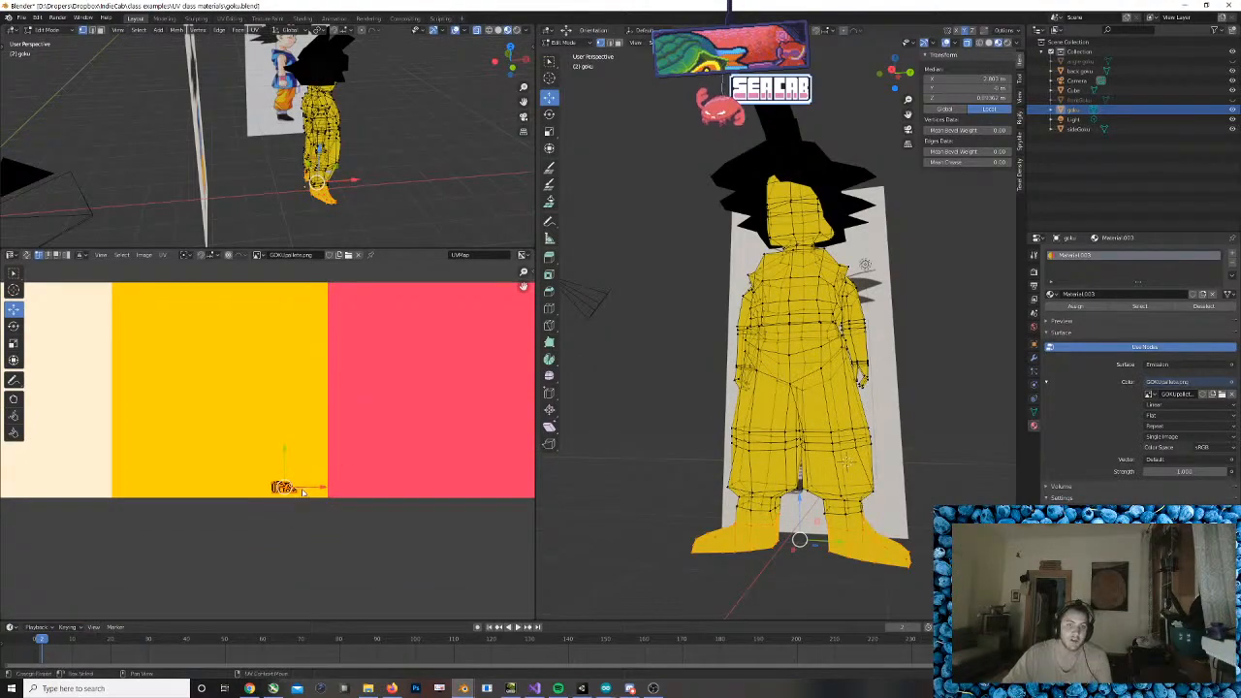
scroll(356, 388, "up", 2)
middle_click_drag(356, 463, 341, 419)
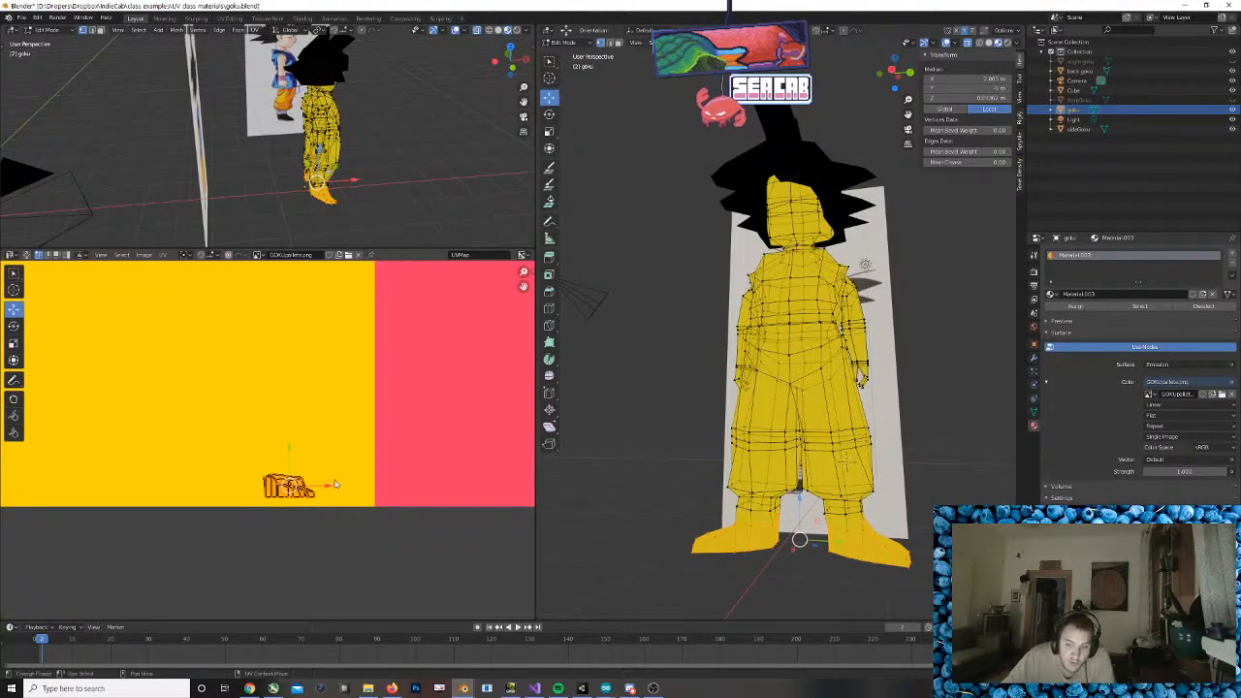
scroll(354, 475, "down", 6)
scroll(330, 452, "up", 4)
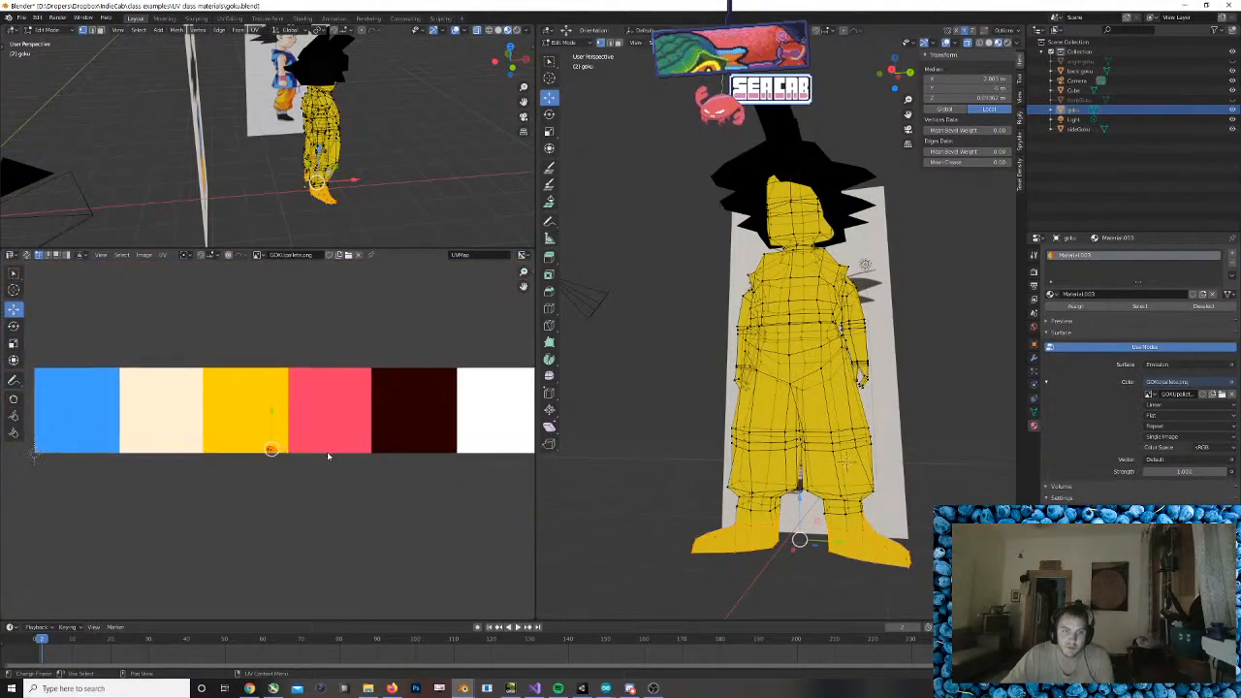
scroll(316, 459, "down", 4)
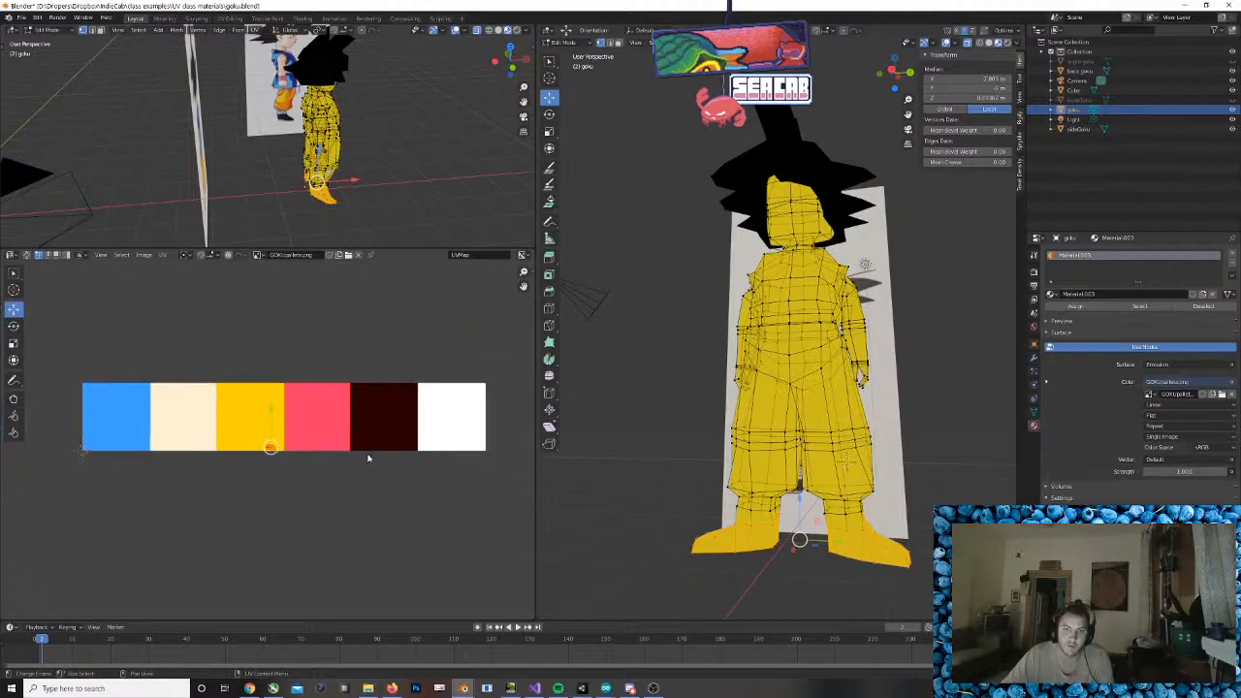
scroll(305, 461, "up", 2)
key("g")
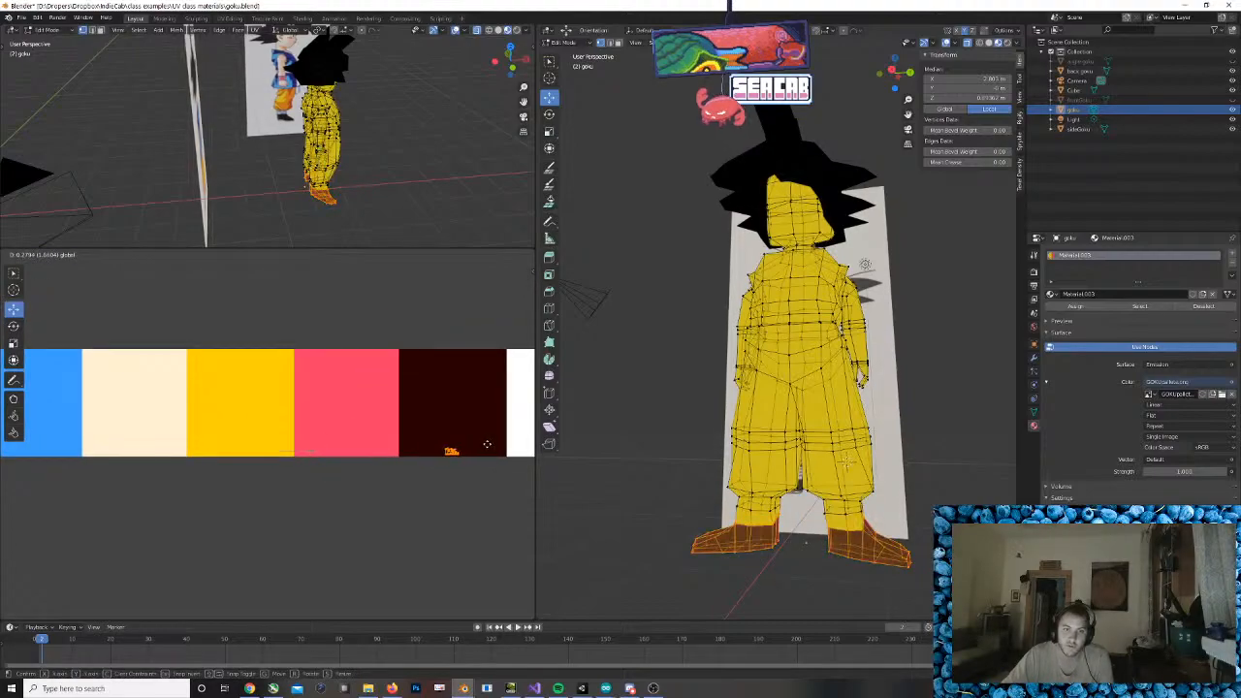
left_click(487, 444)
Select the faces of both socks all the way around, between the trouser hems and the brown feet
left_click(676, 563)
middle_click_drag(698, 551, 730, 524)
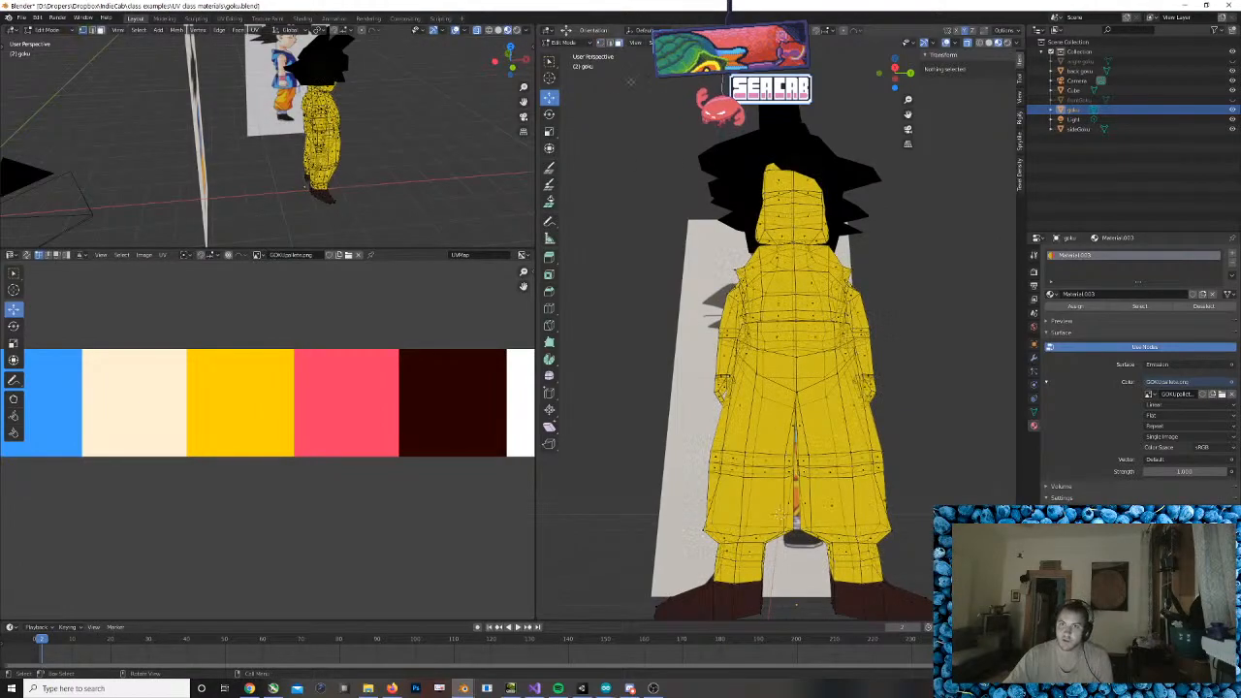
key("ctrl+KP_1")
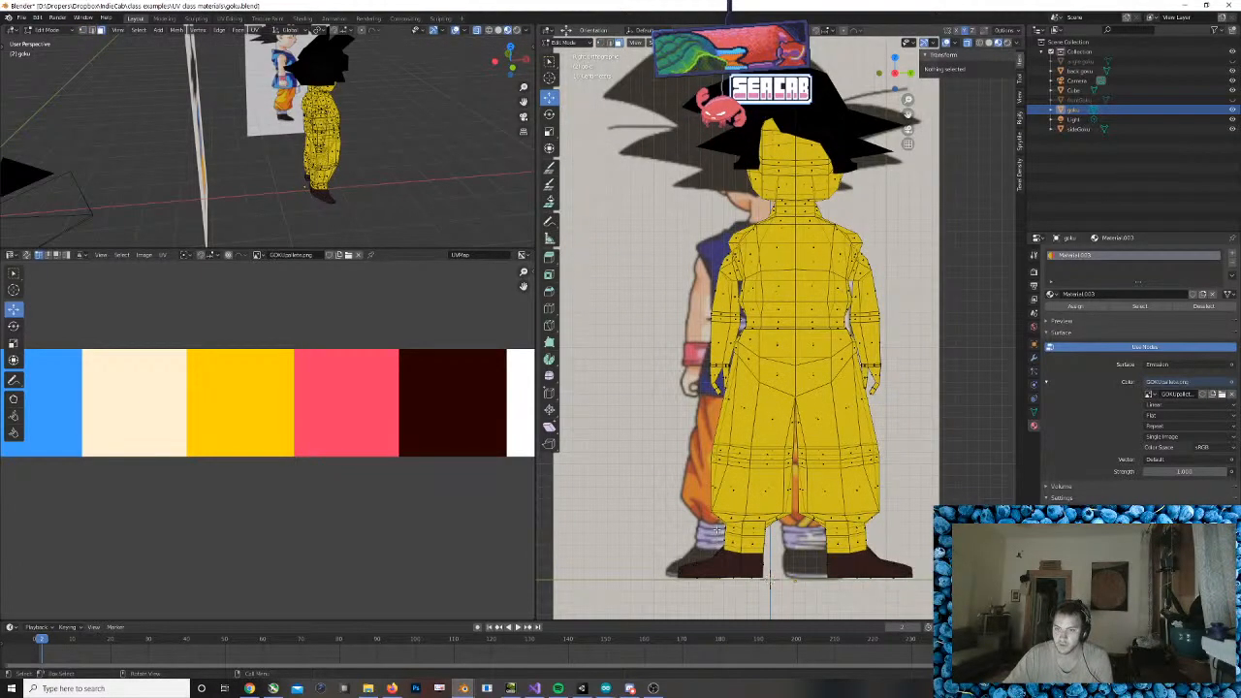
left_click(877, 547)
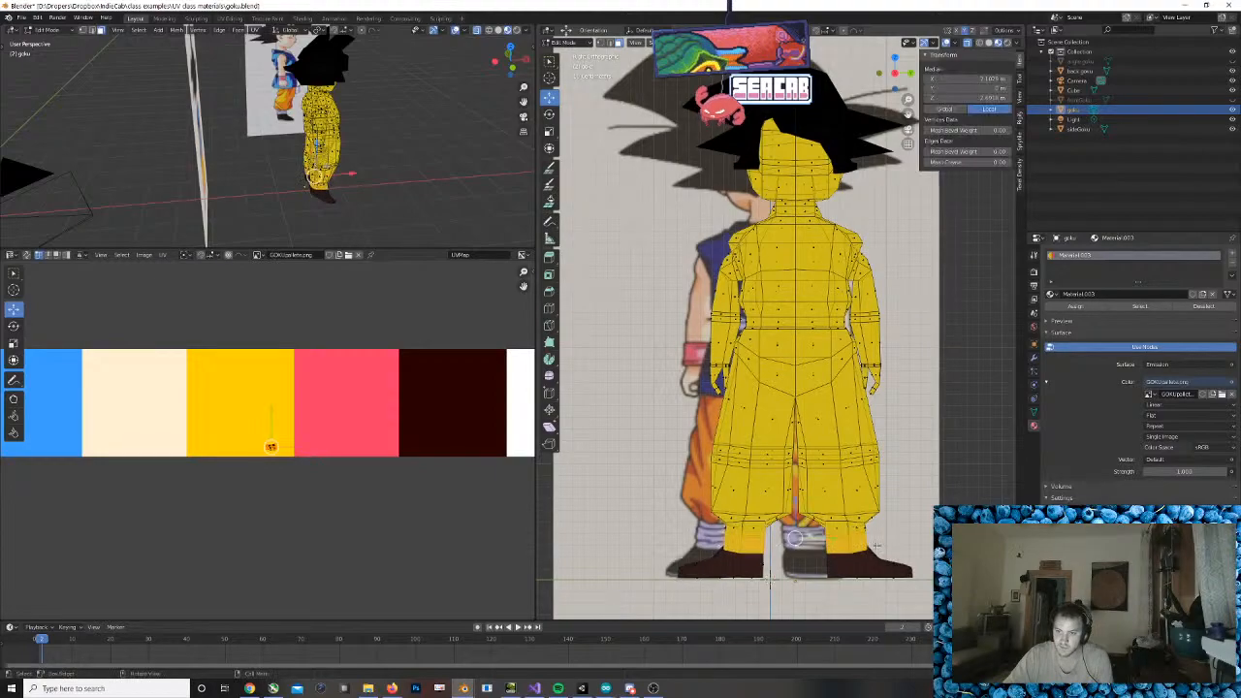
left_click(752, 529)
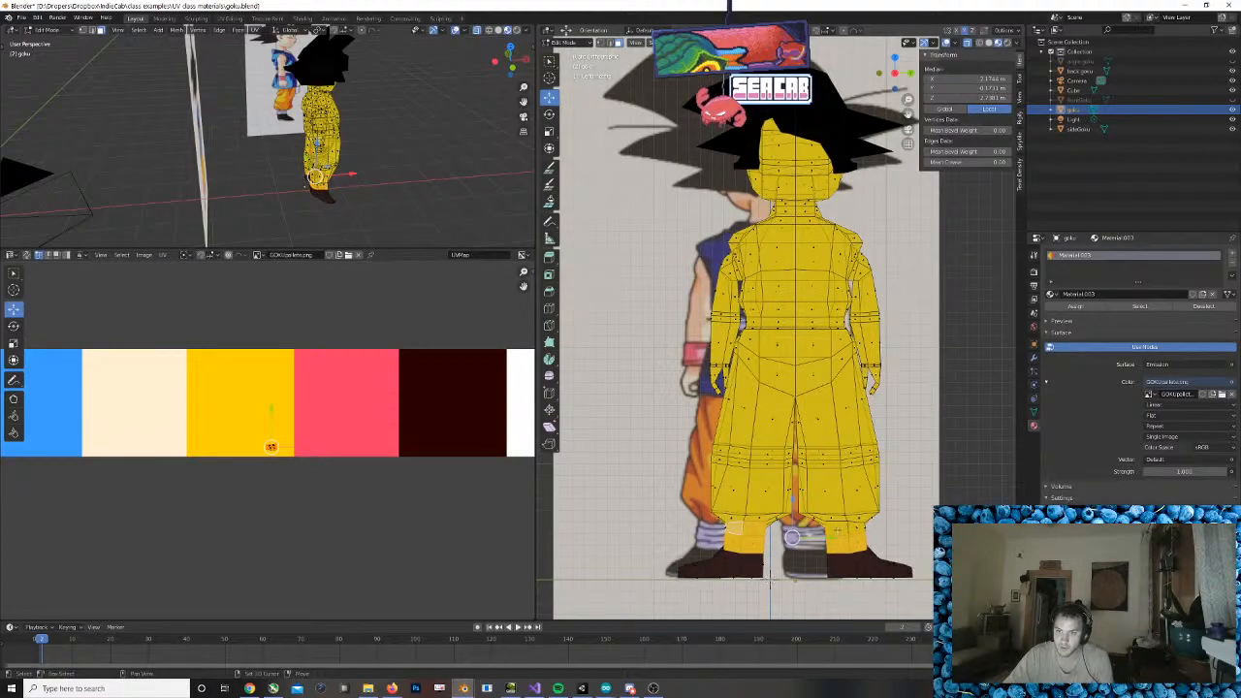
middle_click_drag(841, 529, 862, 542)
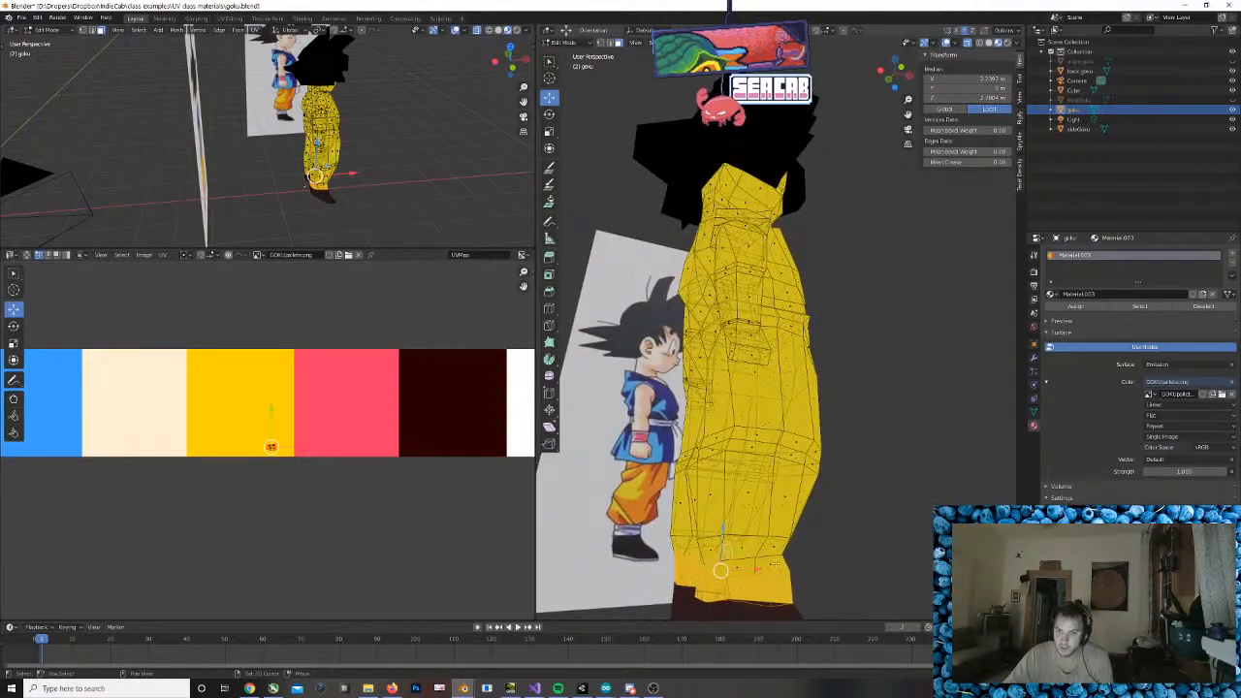
middle_click_drag(720, 569, 800, 568)
middle_click_drag(887, 550, 900, 551)
left_click_drag(703, 559, 724, 541, "shift")
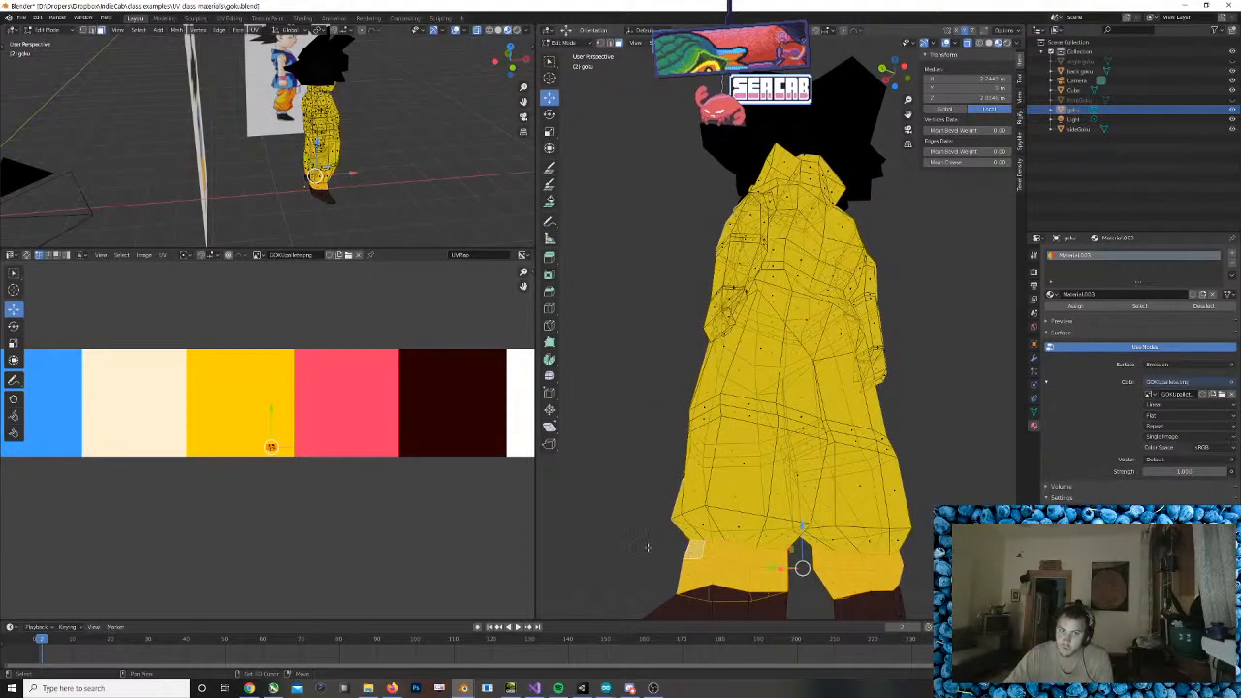
Move the UVs of both socks along X from the yellow swatch onto the white swatch
scroll(272, 446, "up", 6)
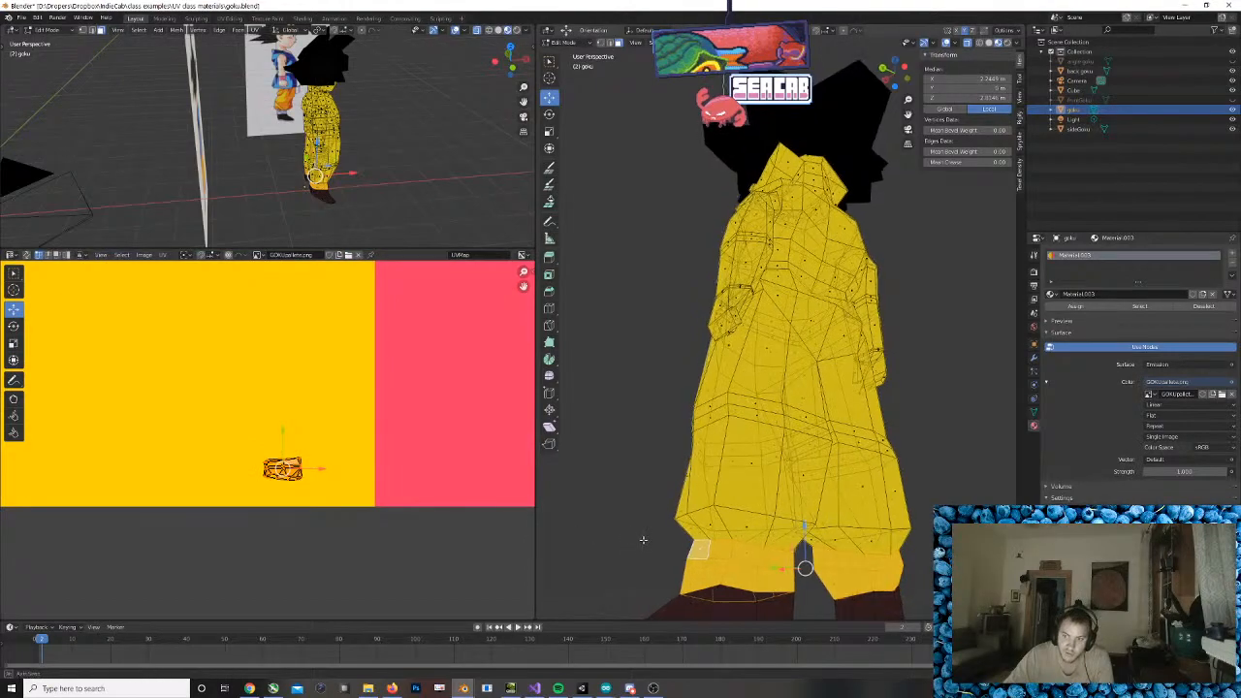
middle_click_drag(643, 539, 727, 538)
scroll(430, 501, "down", 5)
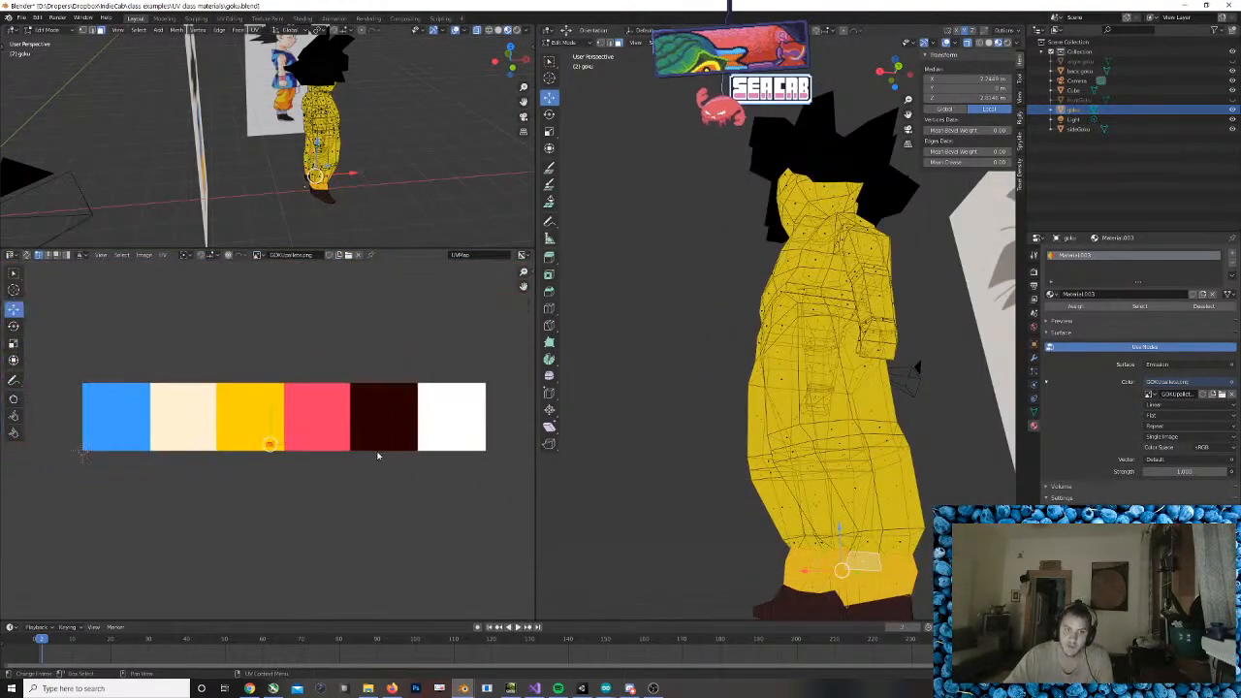
scroll(331, 453, "up", 1)
middle_click_drag(343, 443, 302, 457)
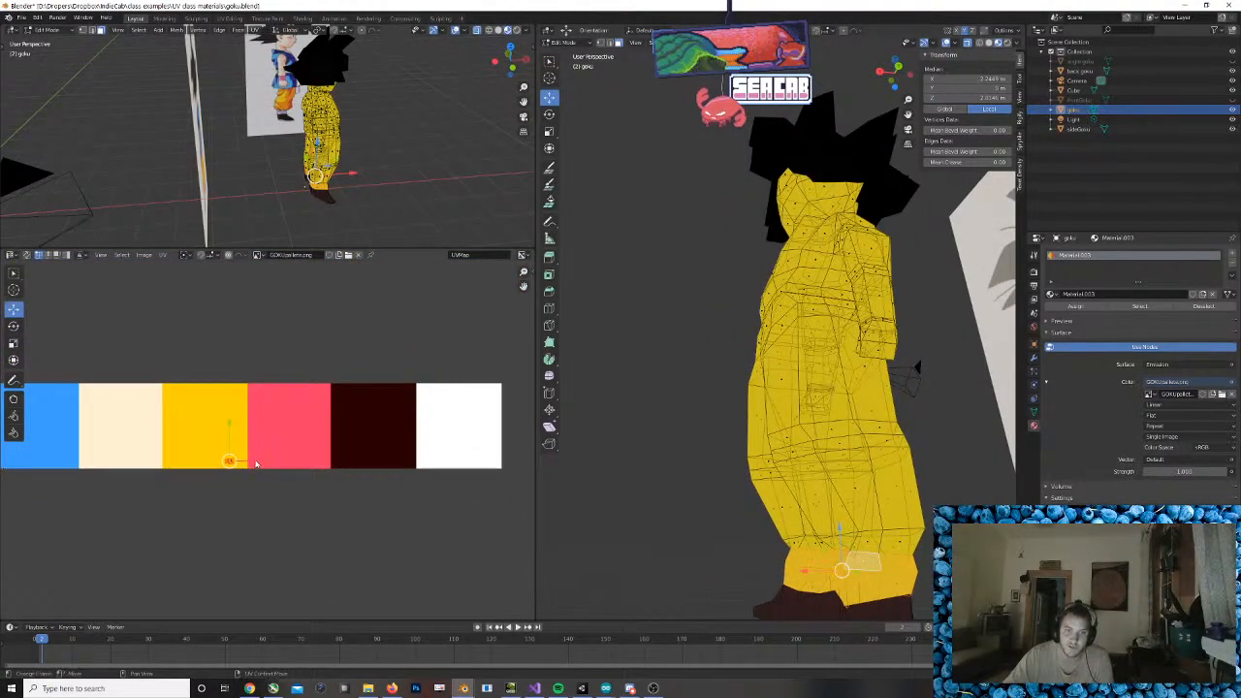
left_click_drag(268, 460, 479, 459)
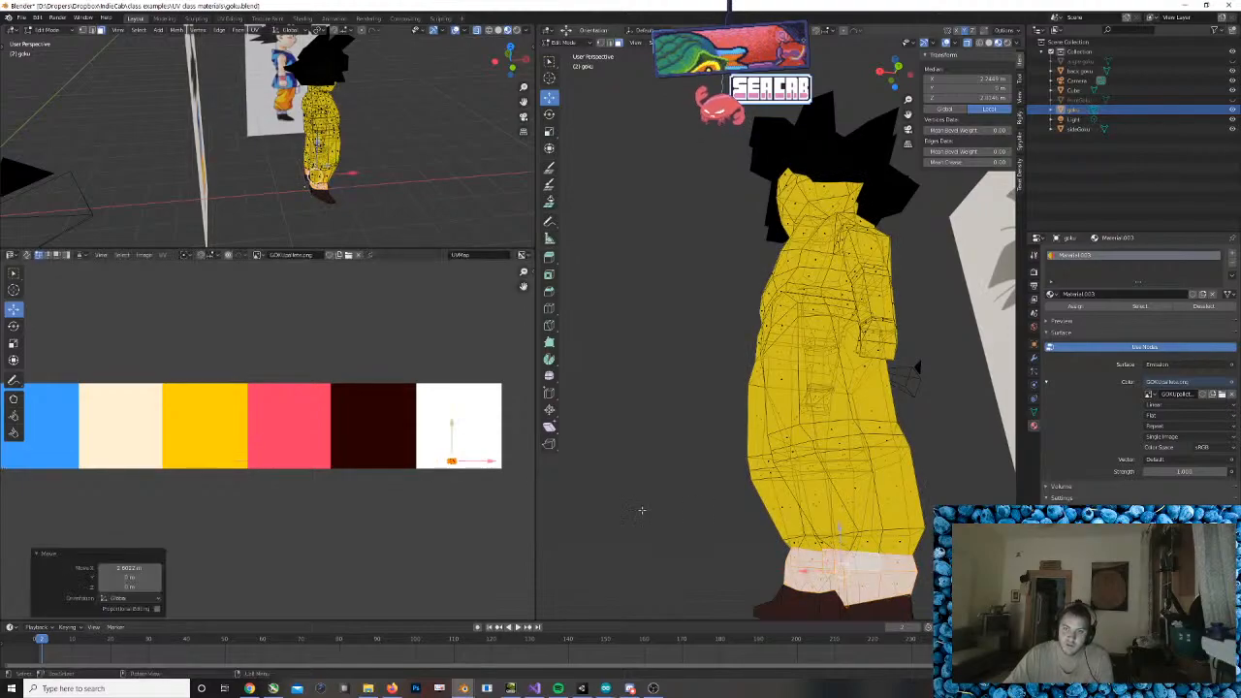
Try to box-select the trouser faces from waist to hems through the mesh in the right orthographic view
middle_click_drag(718, 543, 781, 402)
scroll(808, 407, "up", 4)
scroll(783, 402, "up", 3)
left_click_drag(707, 353, 875, 503)
middle_click_drag(875, 503, 877, 489)
scroll(777, 320, "up", 2)
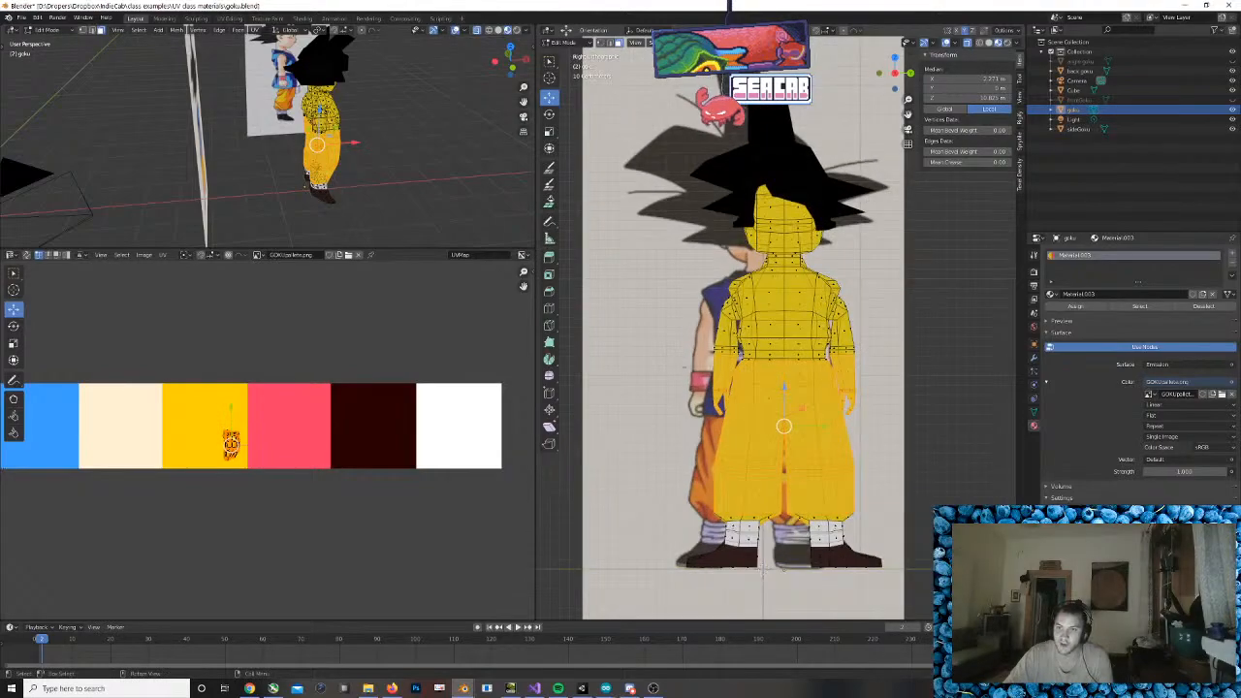
mouse_move(902, 527)
left_mouse_down()
mouse_move(915, 524)
mouse_move(894, 521)
left_mouse_up()
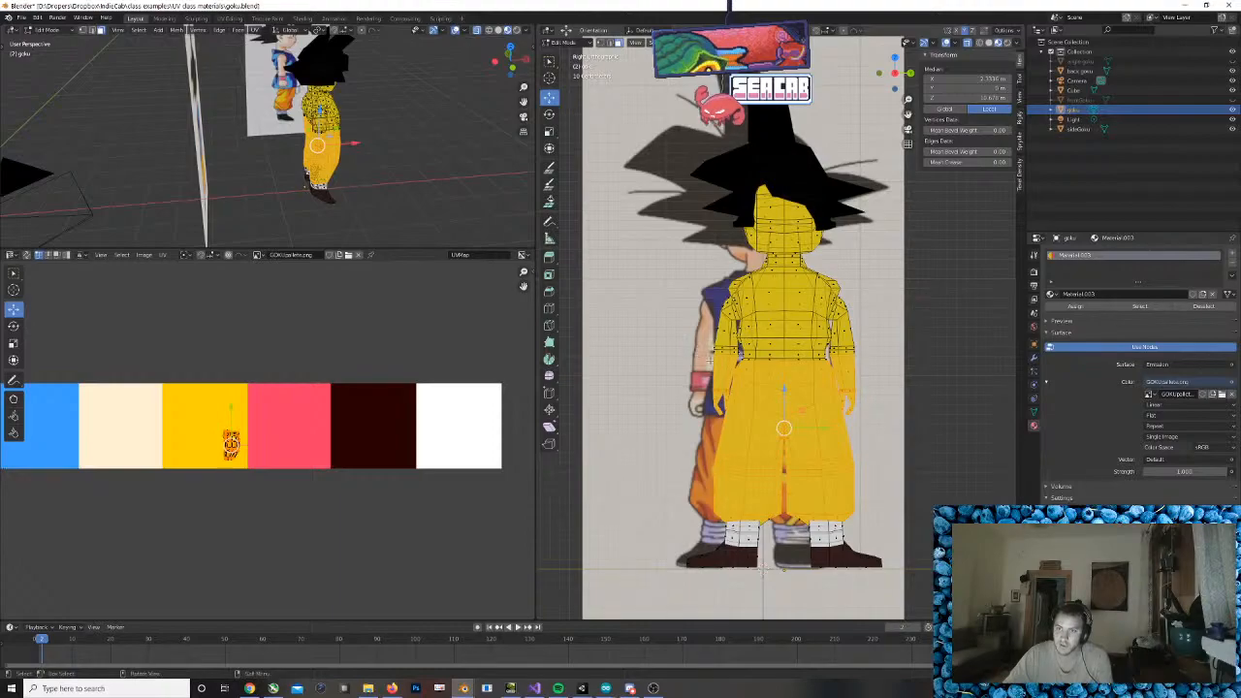
Try to remove the faces of both forearms and hands from the trouser selection
left_click_drag(726, 403, 729, 407, "ctrl")
left_click(732, 375, "ctrl")
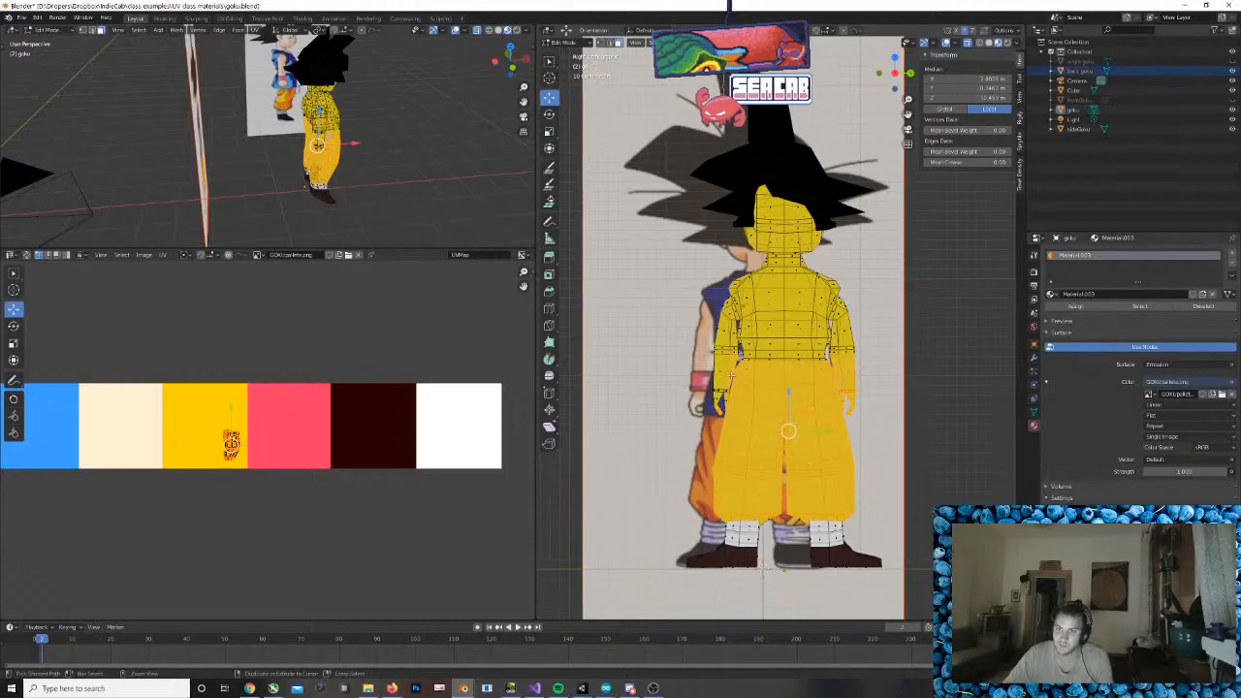
left_click_drag(874, 360, 845, 399, "ctrl")
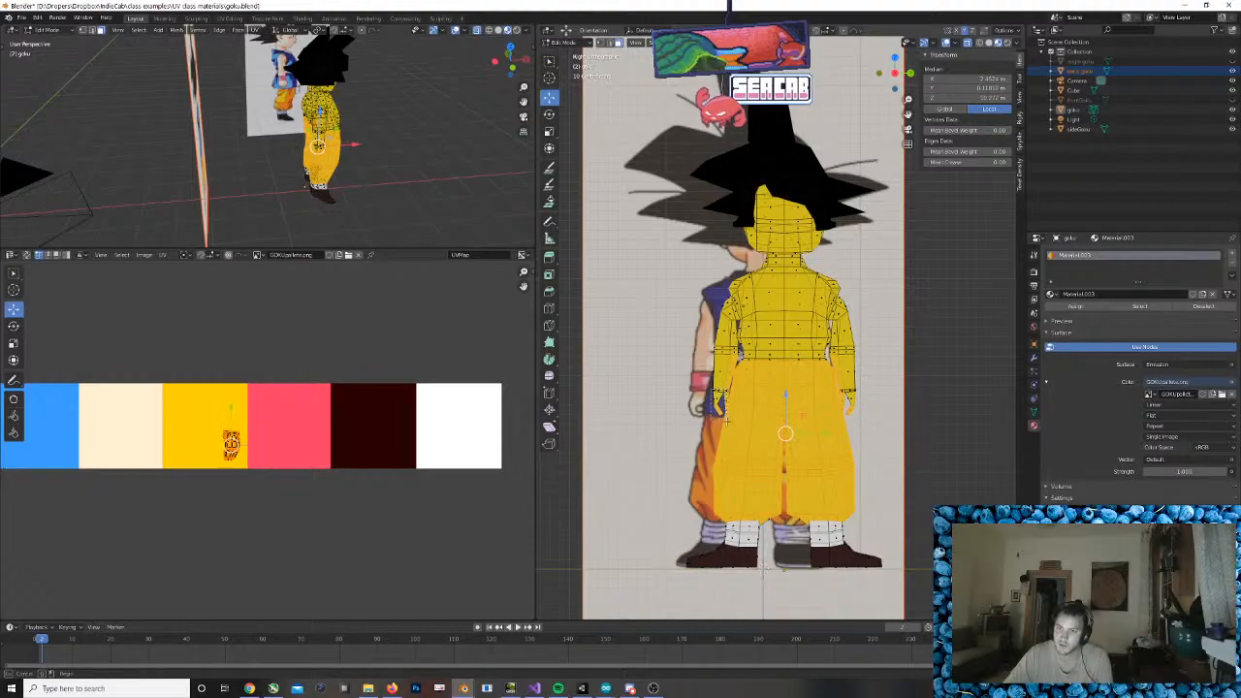
middle_click_drag(726, 416, 697, 446)
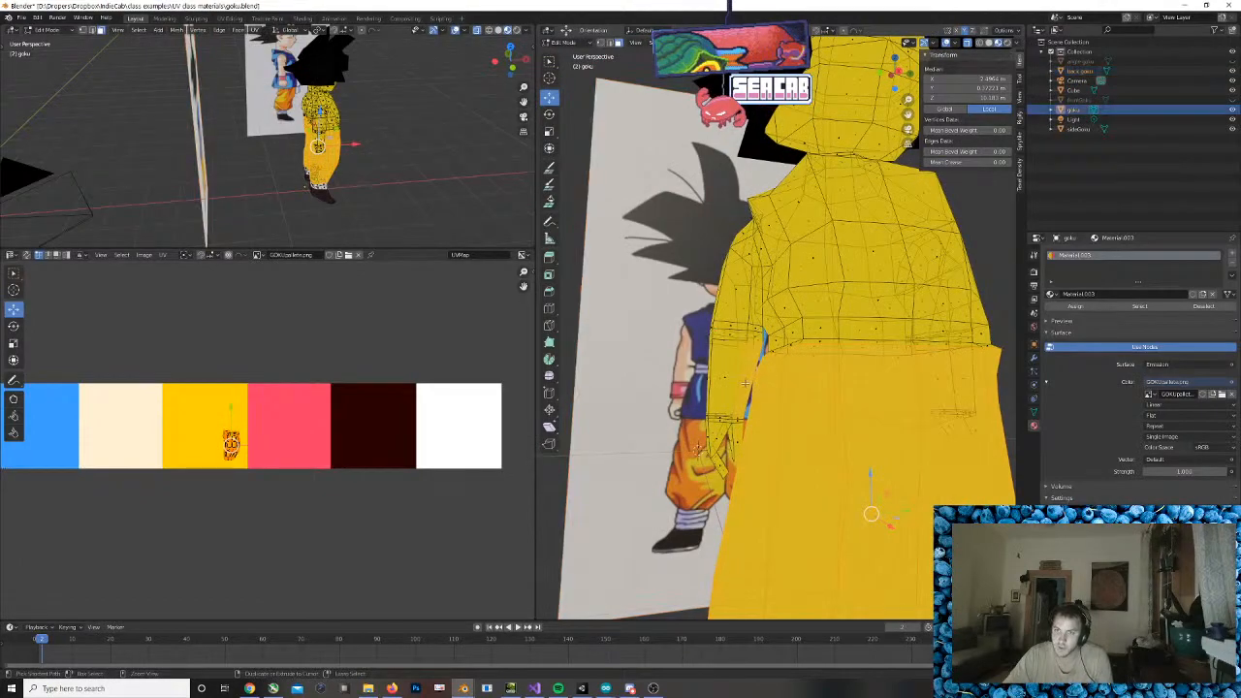
scroll(740, 364, "up", 2)
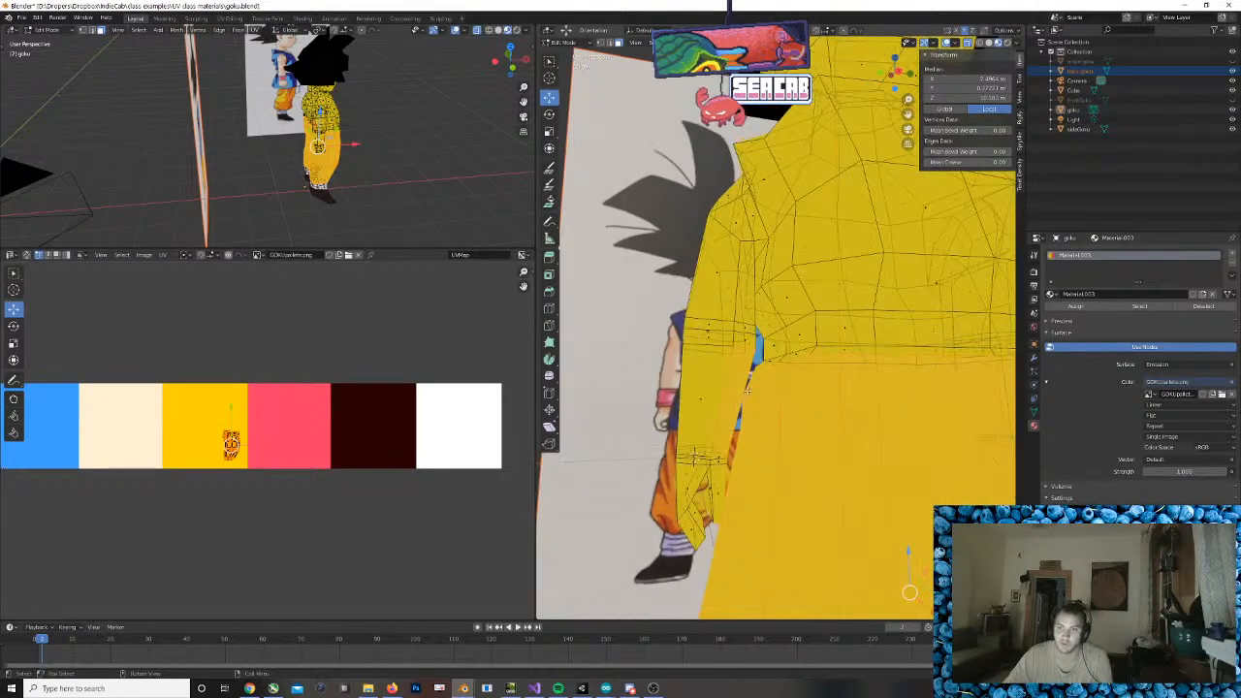
middle_click_drag(740, 363, 884, 393)
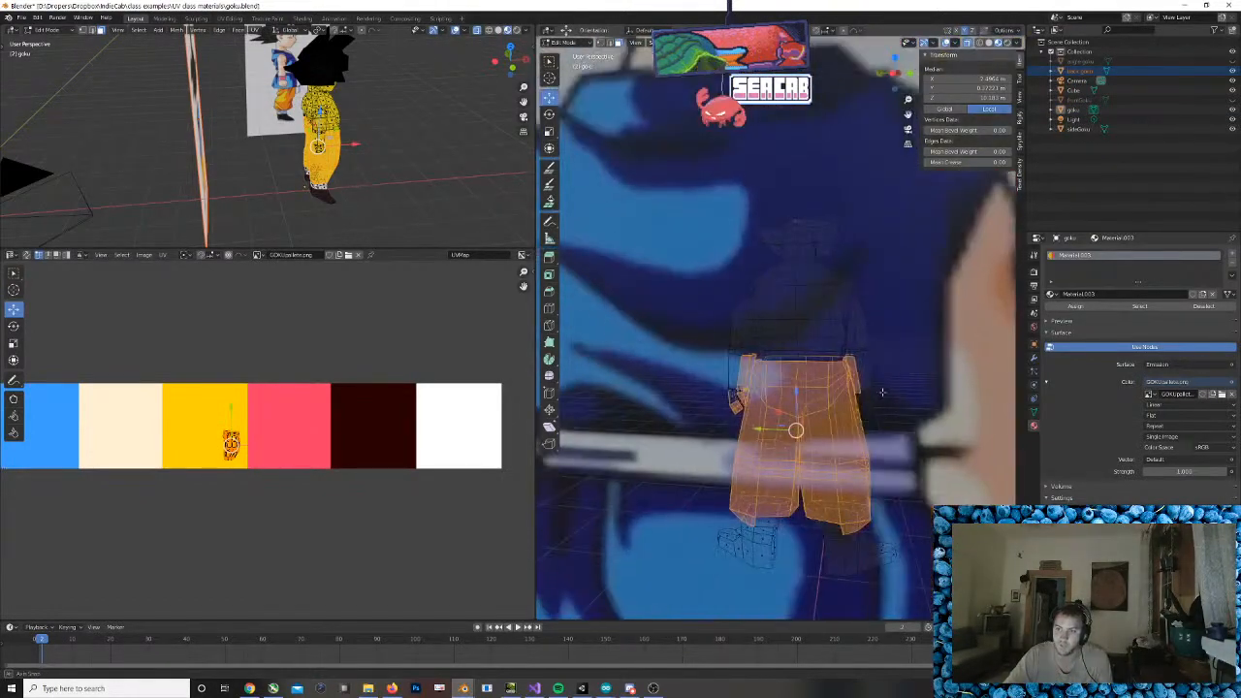
scroll(897, 400, "up", 3)
scroll(900, 402, "up", 4)
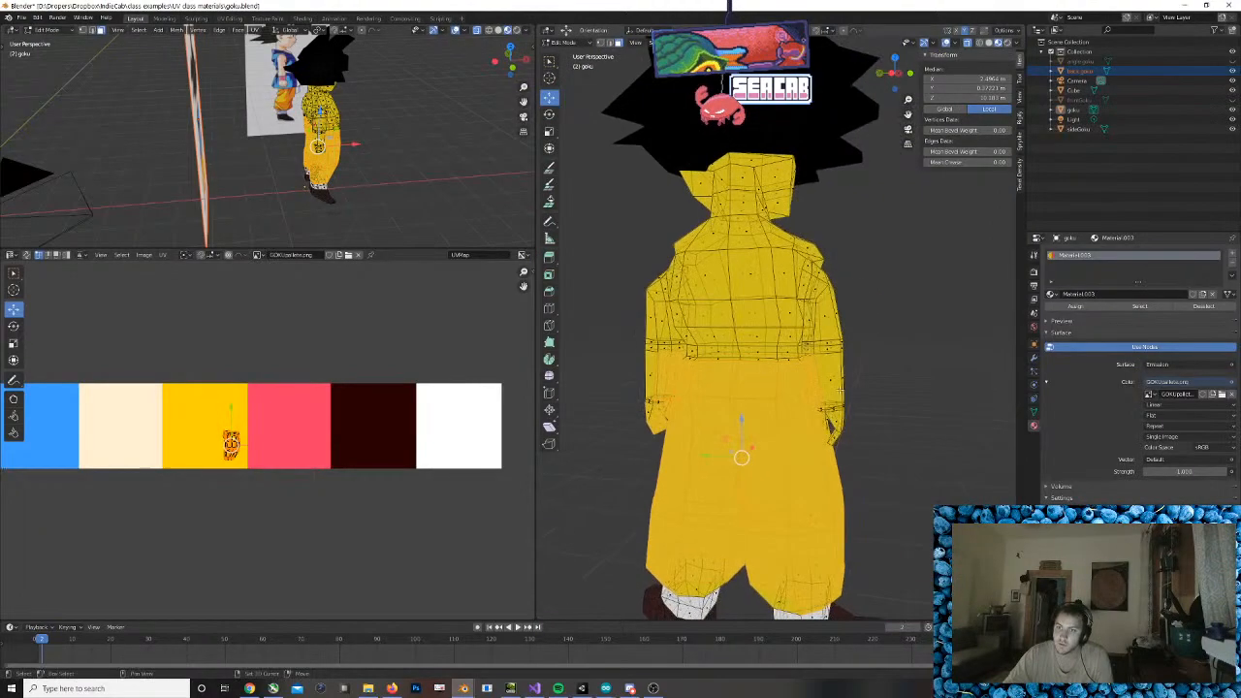
key("ctrl+z")
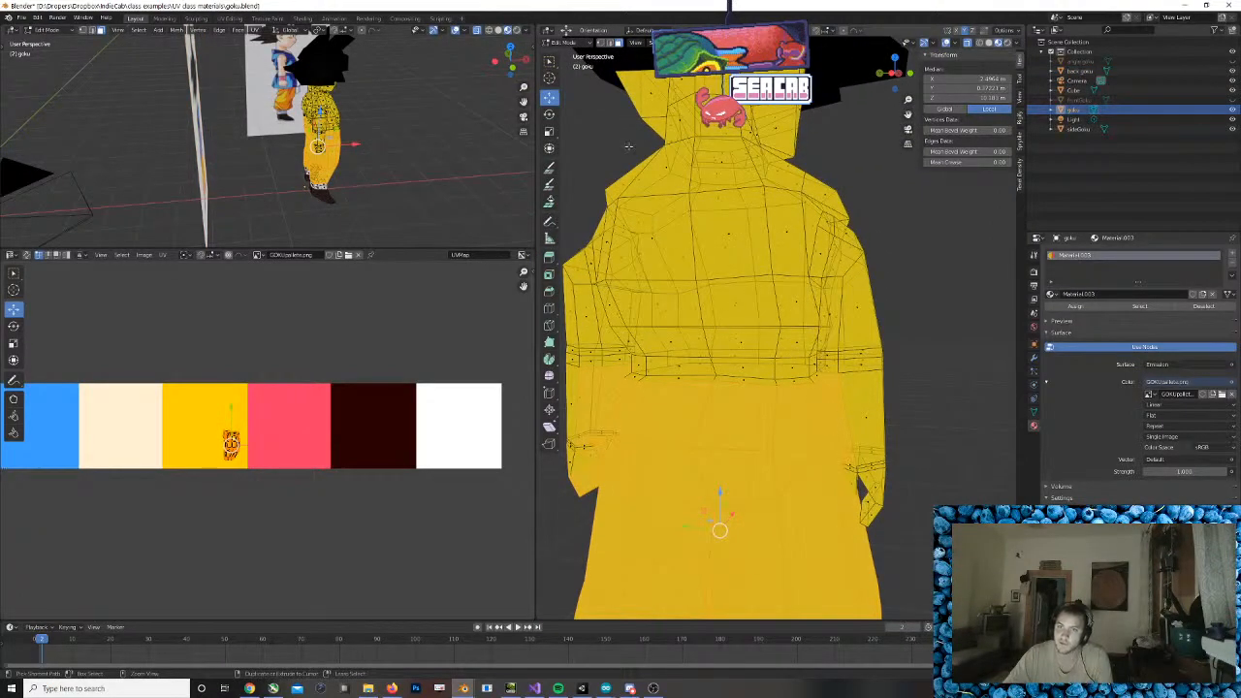
In vertex mode from the right orthographic view, select the trouser vertices from hips to hems, leaving out the arms and hands
left_click(602, 44)
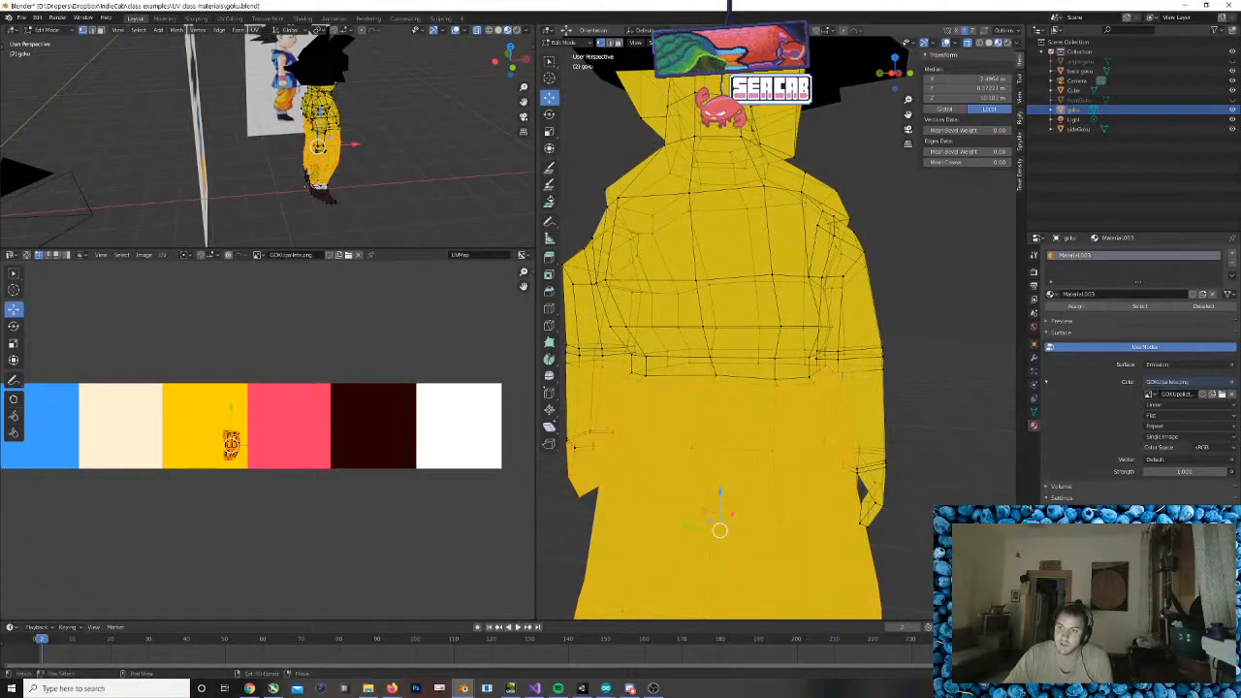
left_click(822, 395)
key("ctrl+KP_3")
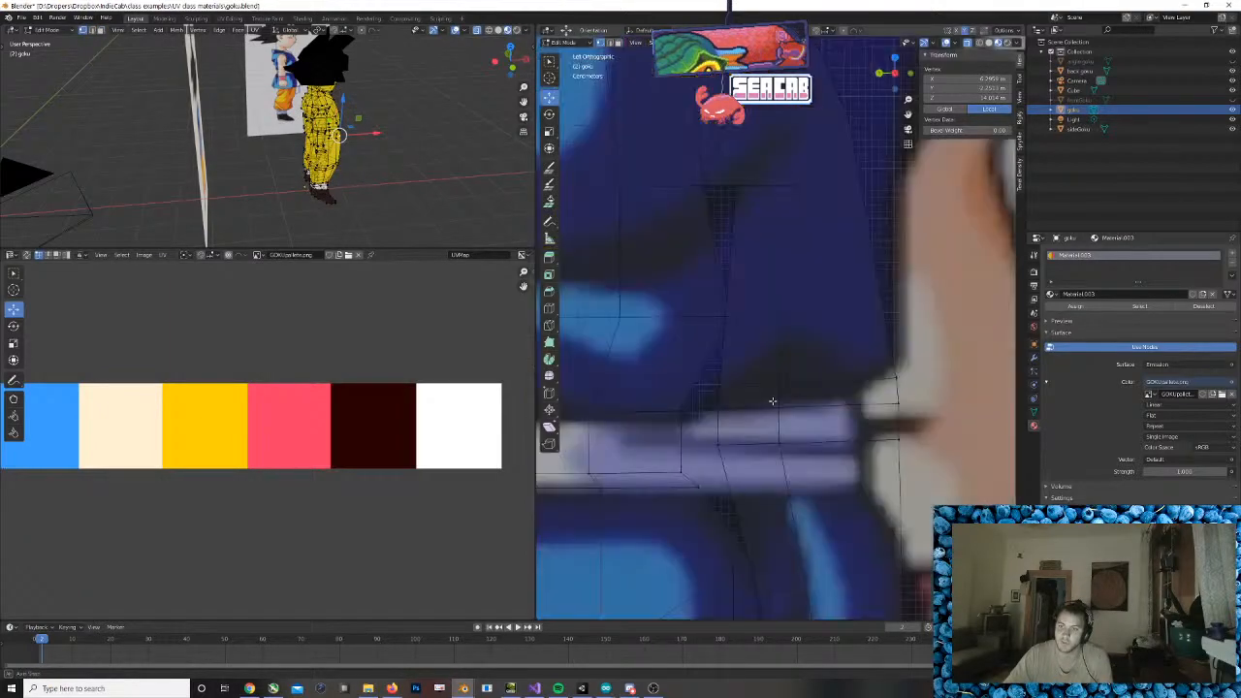
scroll(774, 403, "down", 6)
key("a")
key("KP_3")
scroll(792, 412, "down", 5)
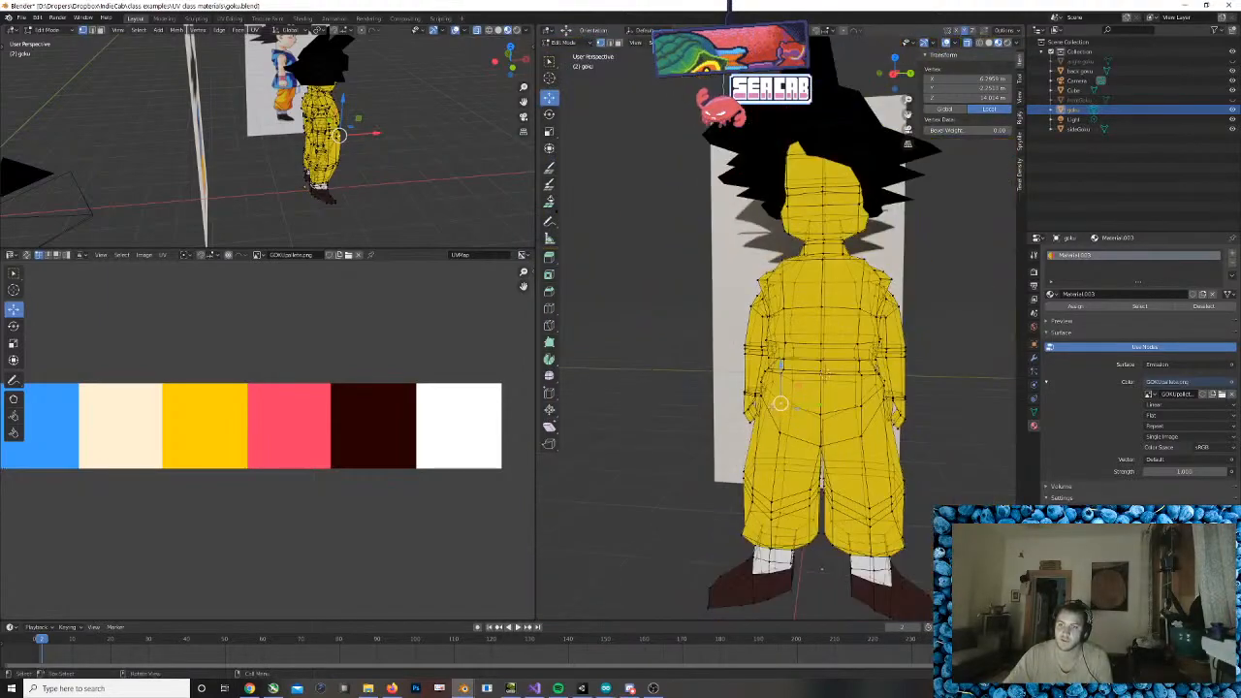
scroll(800, 365, "up", 5)
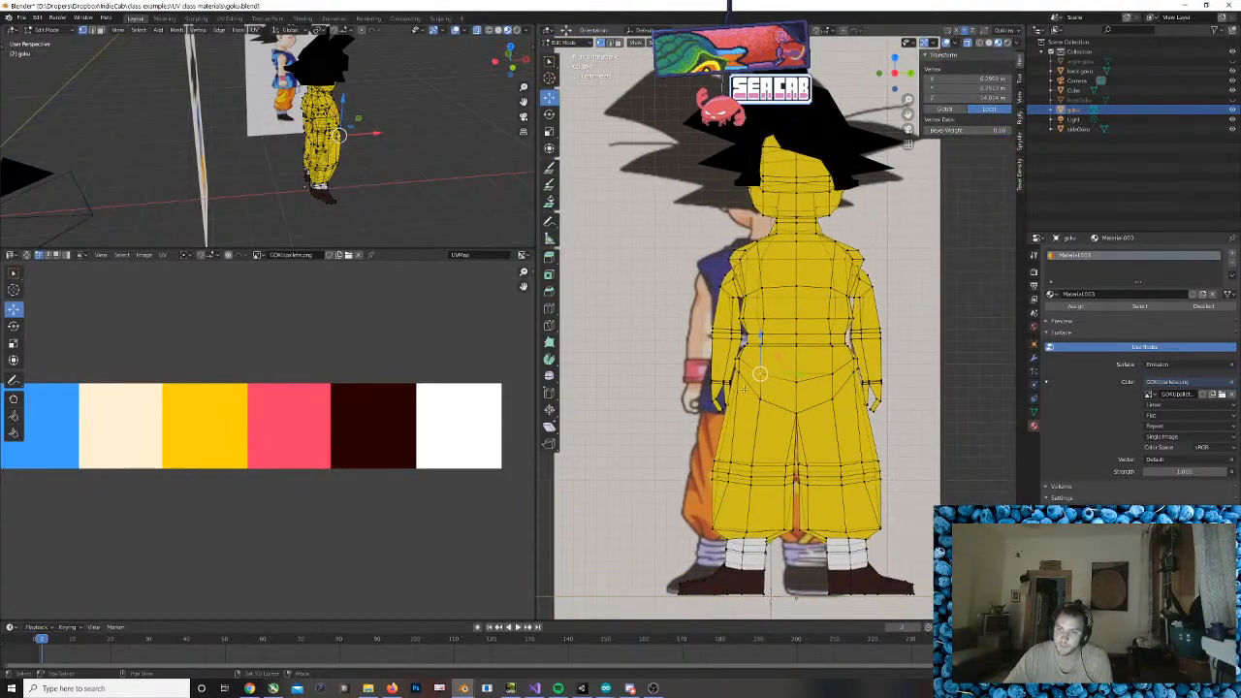
left_click_drag(710, 353, 890, 415)
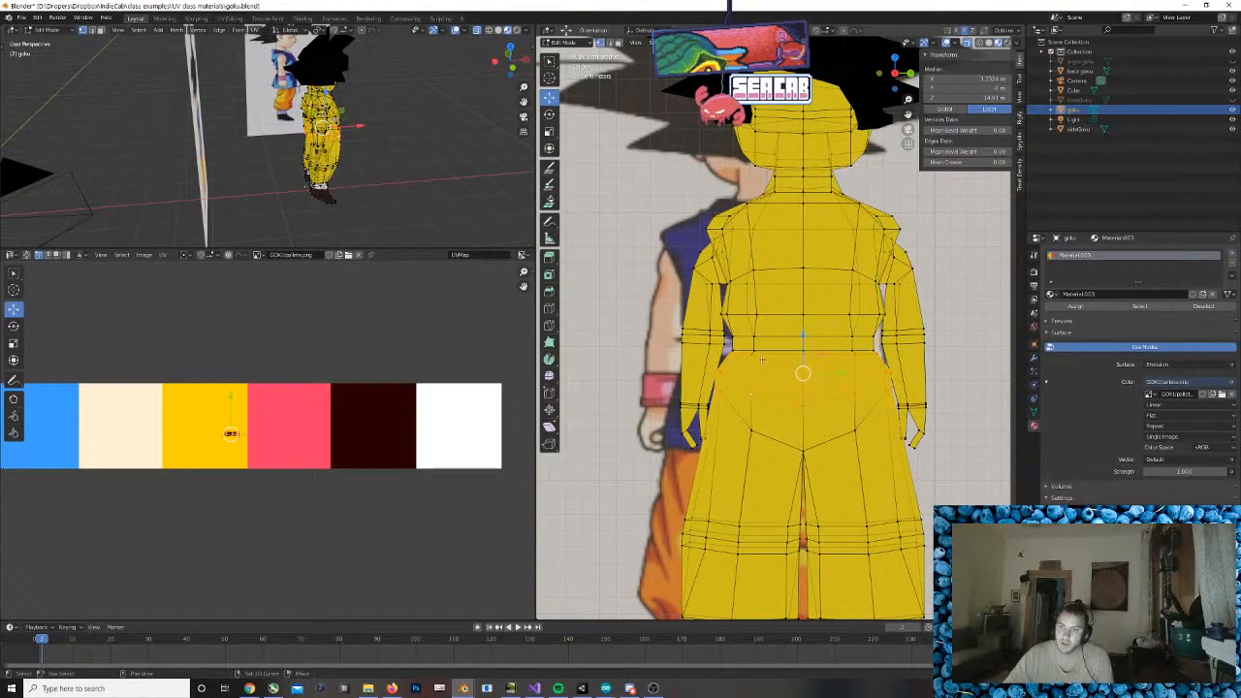
left_click_drag(745, 408, 867, 495, "shift")
middle_click_drag(820, 467, 810, 321, "shift")
left_click_drag(655, 334, 945, 481)
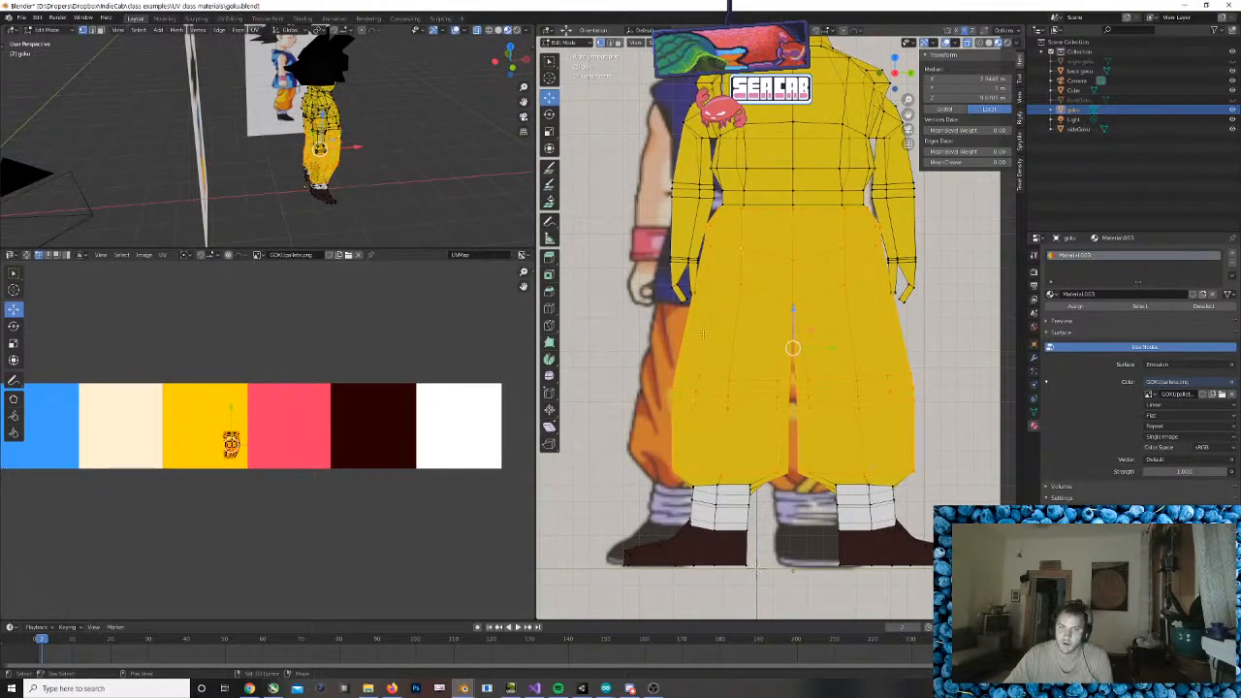
Enable face selection alongside vertices and add the remaining lower hem faces of both trouser legs, including those underneath
left_click(617, 43)
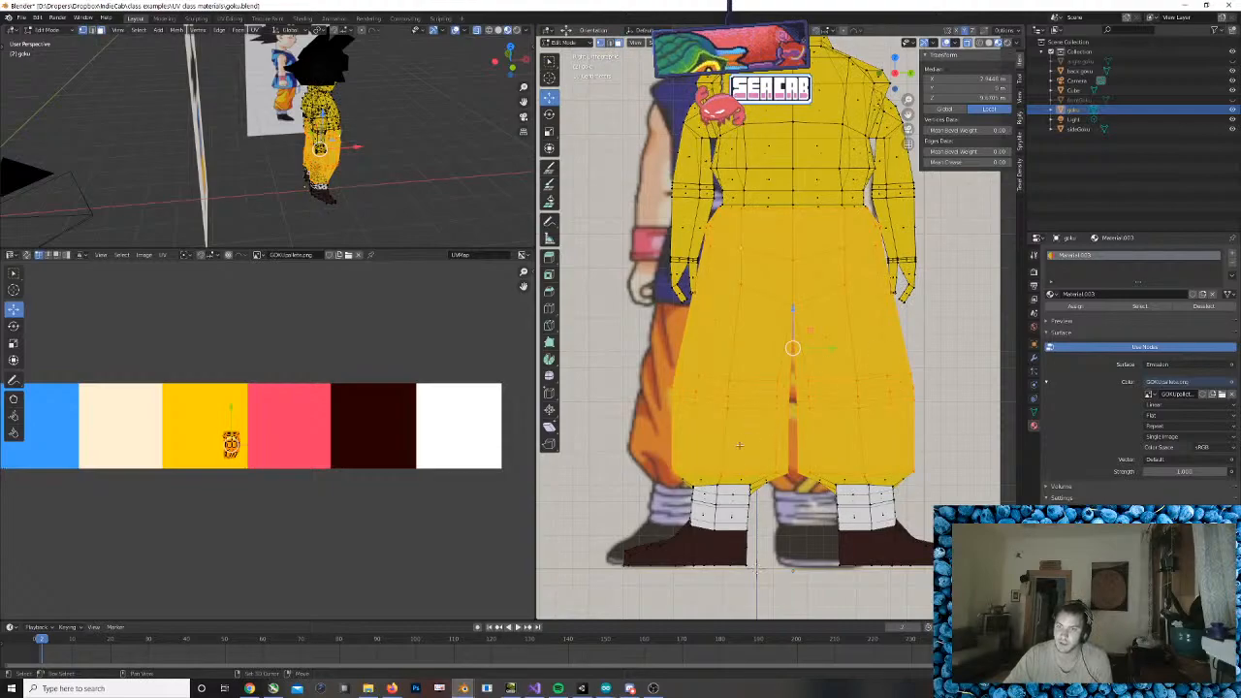
key("b")
left_click_drag(661, 447, 923, 480)
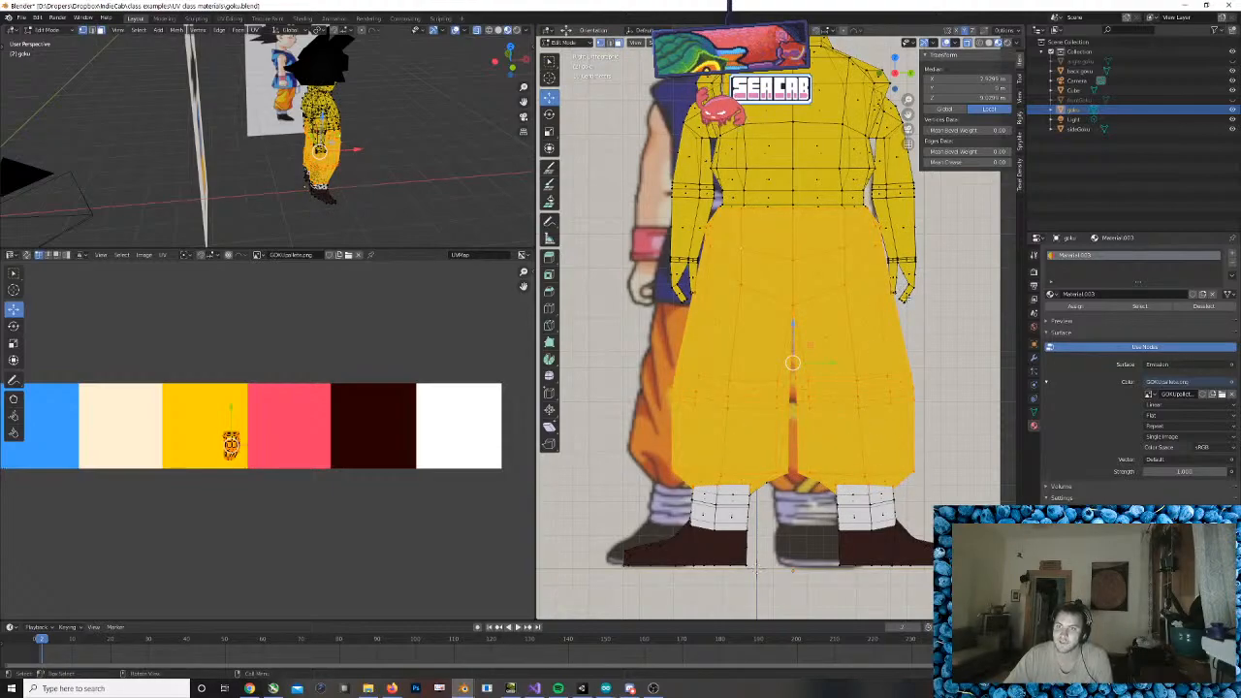
middle_click_drag(758, 572, 682, 317)
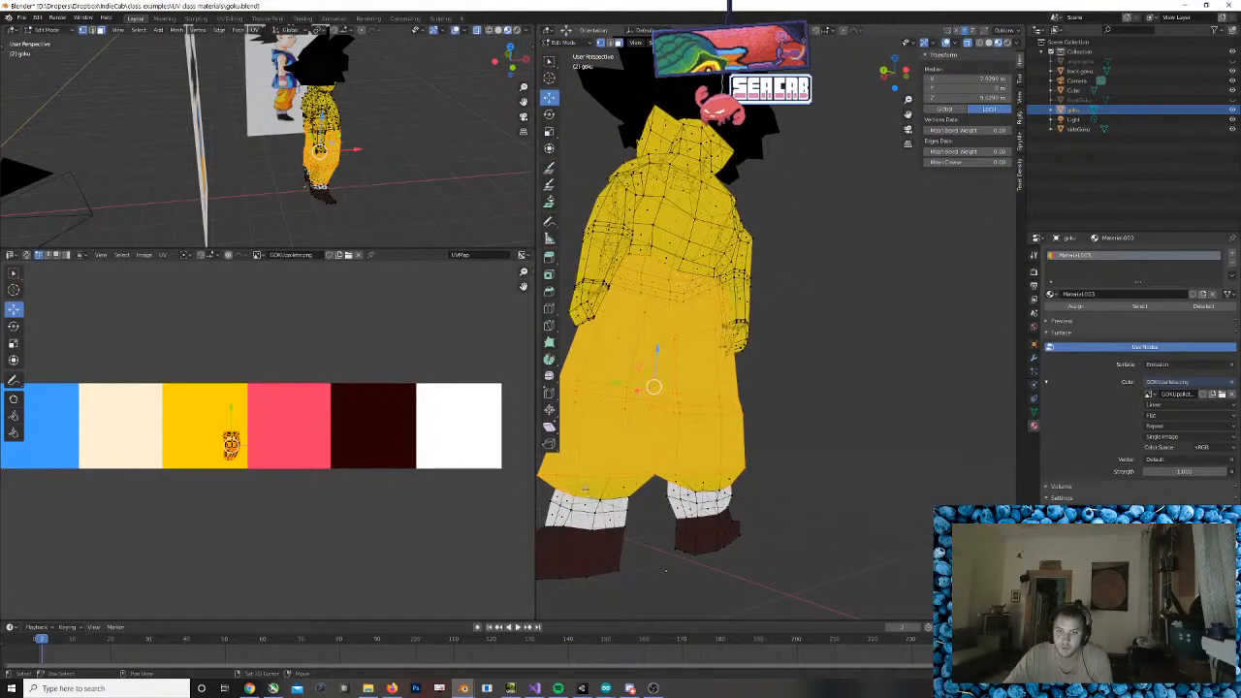
left_click(586, 489, "shift")
left_click(640, 492, "shift")
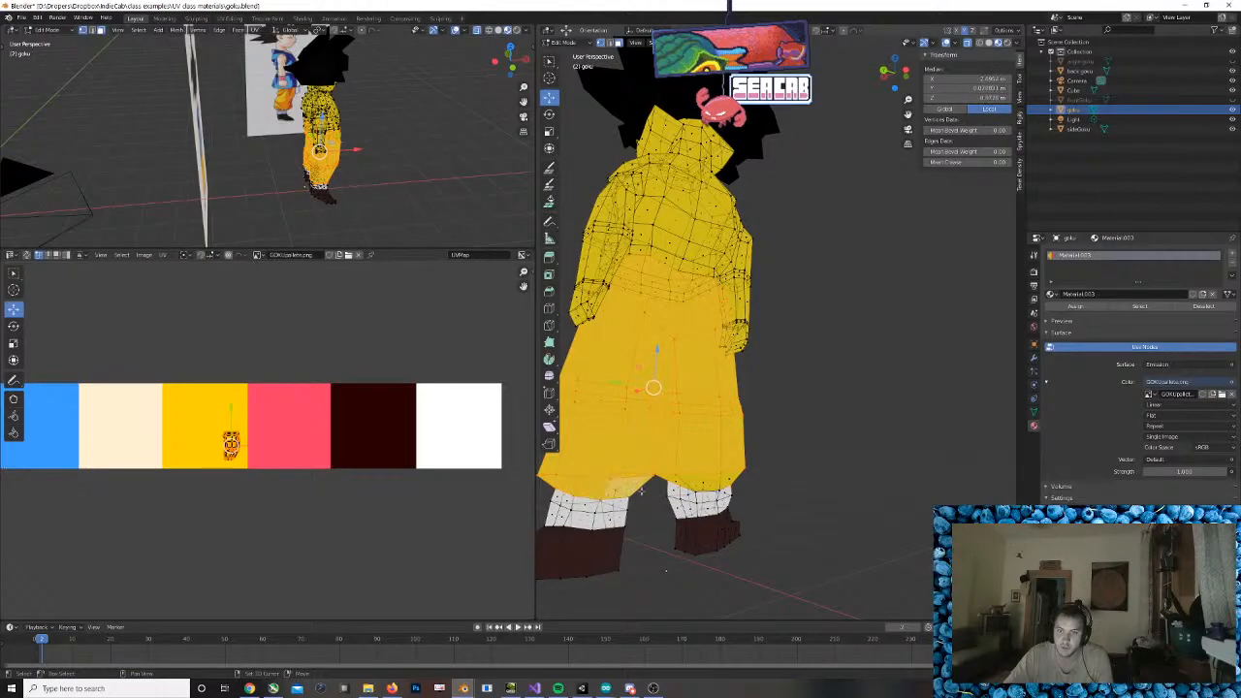
left_click(704, 482, "shift")
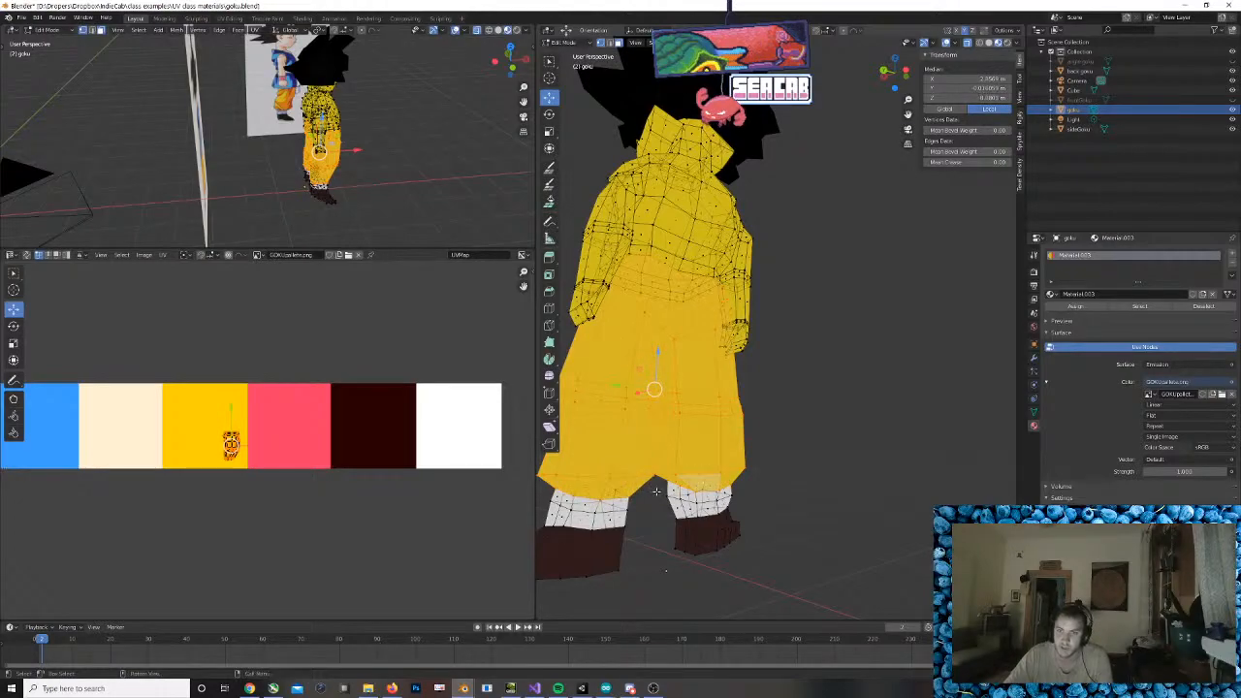
middle_click_drag(655, 492, 837, 537)
left_click(897, 544, "shift")
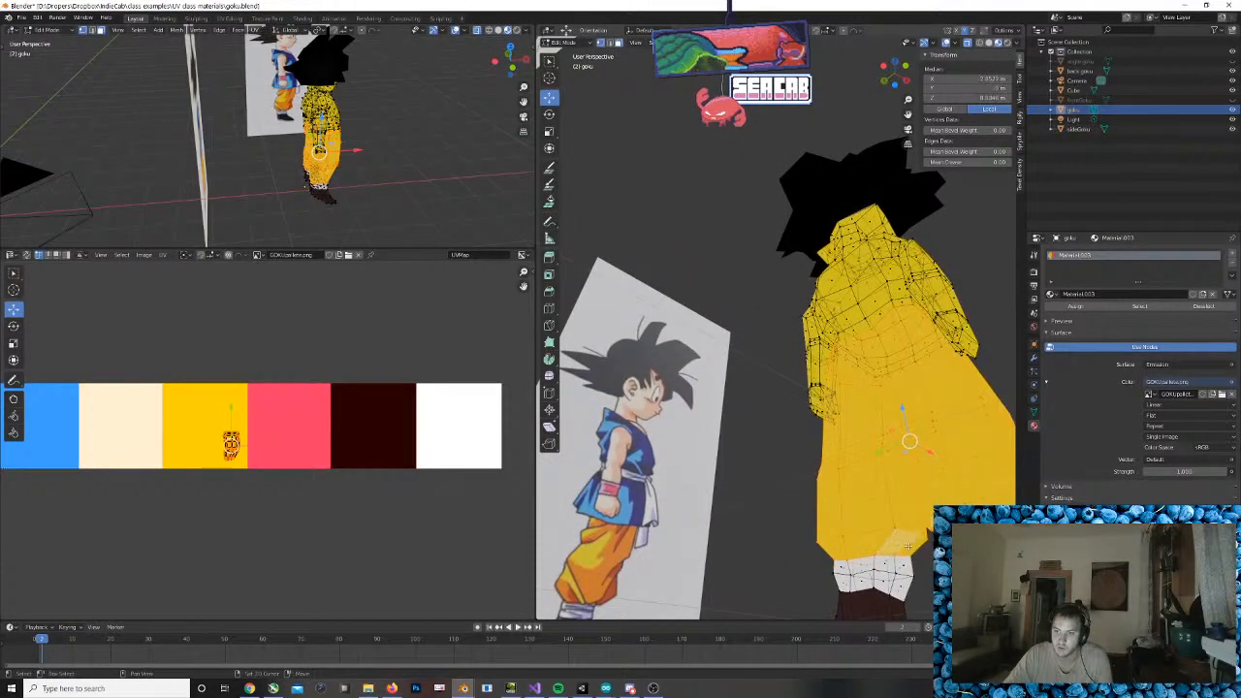
left_click(912, 545, "shift")
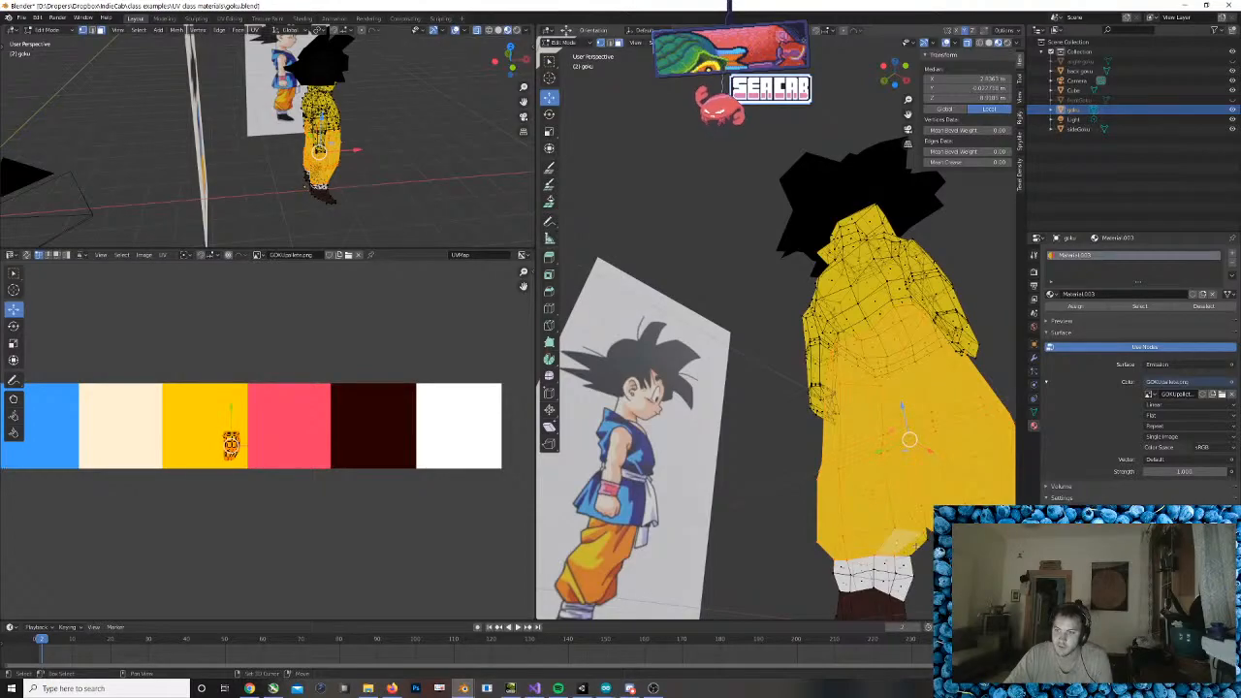
Complete the trouser selection along the waist with its face loop and shift the trouser UVs within the yellow swatch
middle_click_drag(915, 545, 763, 450)
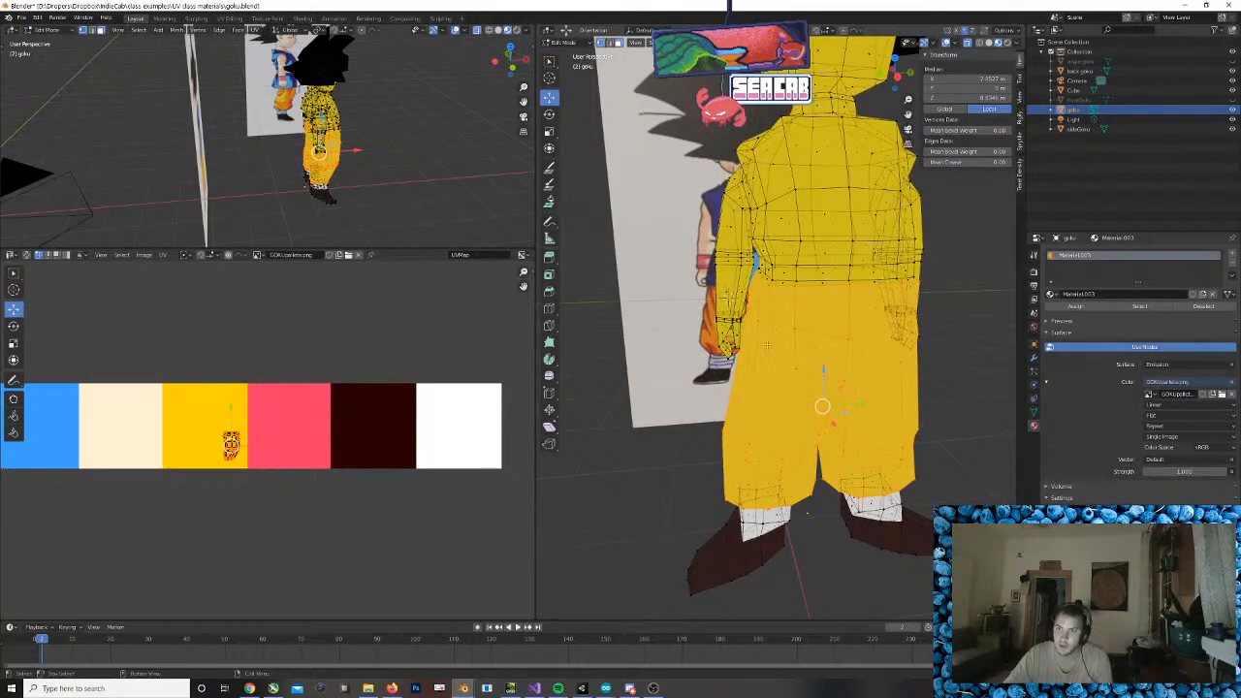
middle_click_drag(766, 345, 755, 344)
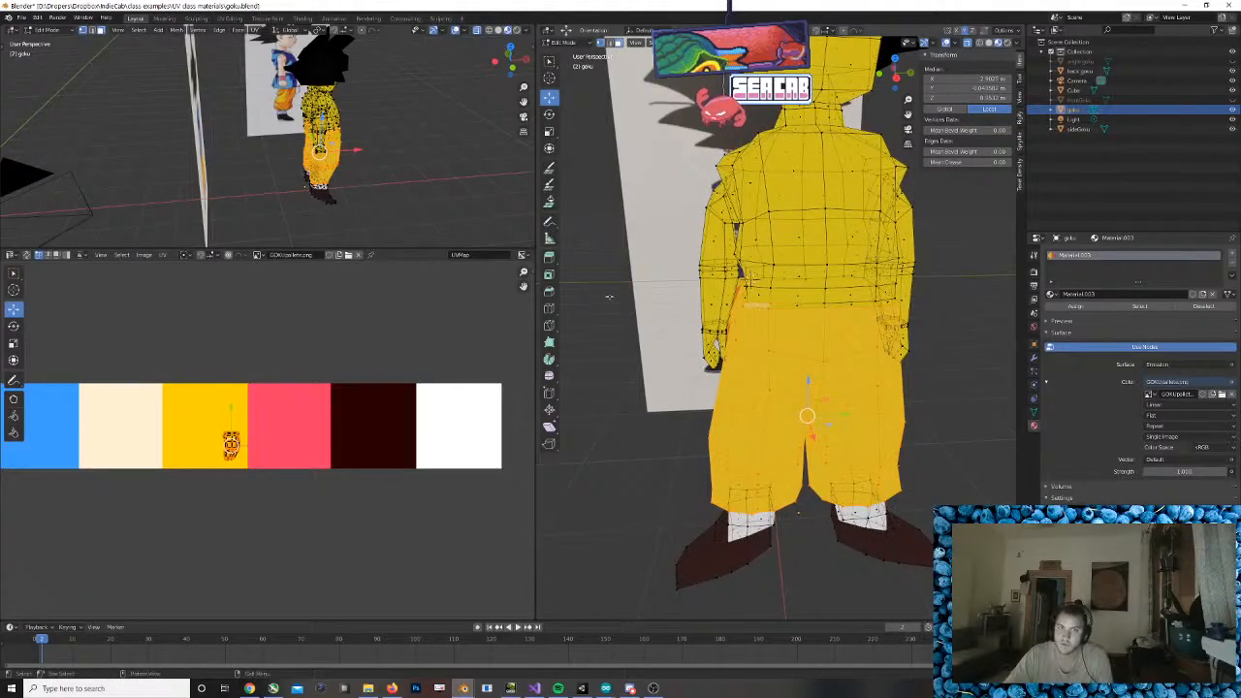
middle_click_drag(653, 297, 780, 314)
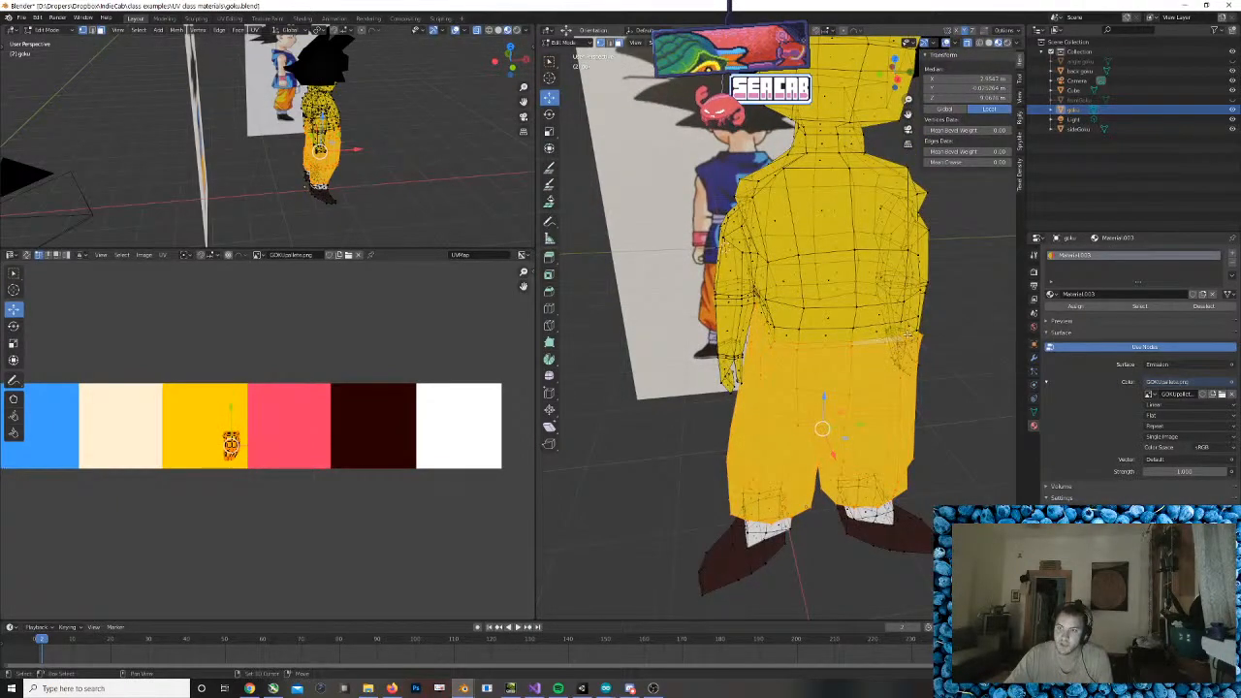
middle_click_drag(781, 314, 904, 236)
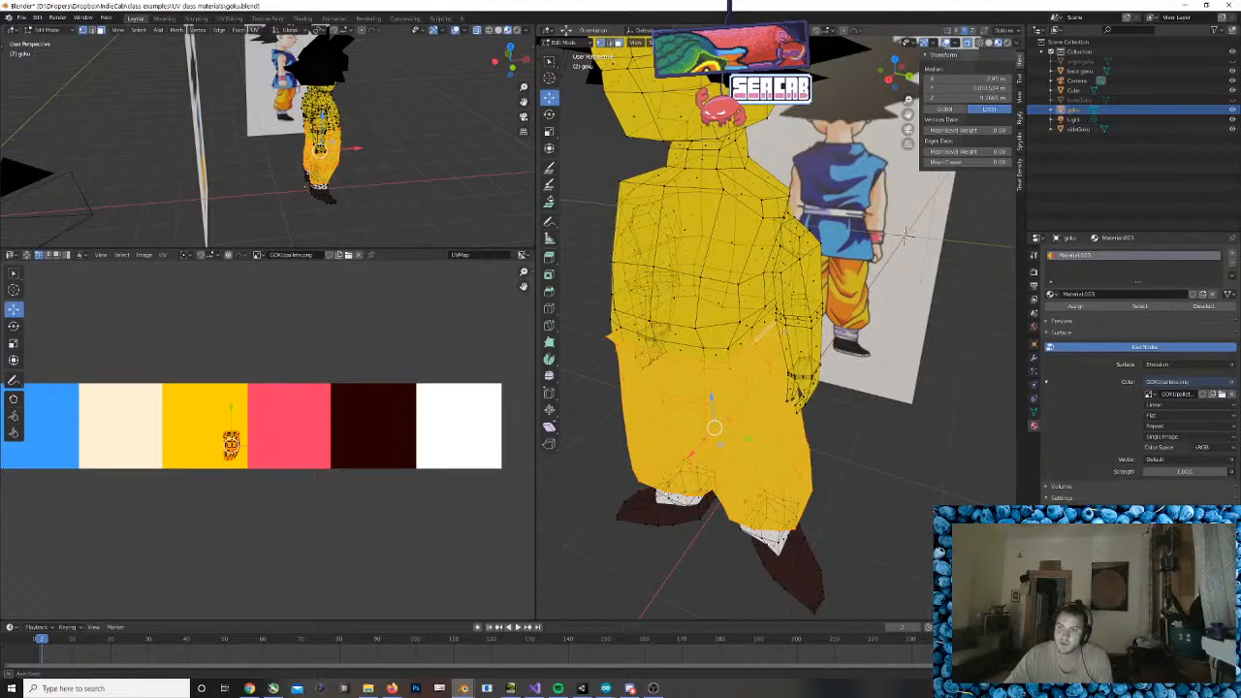
middle_click_drag(904, 235, 683, 291)
left_click(686, 236, "alt")
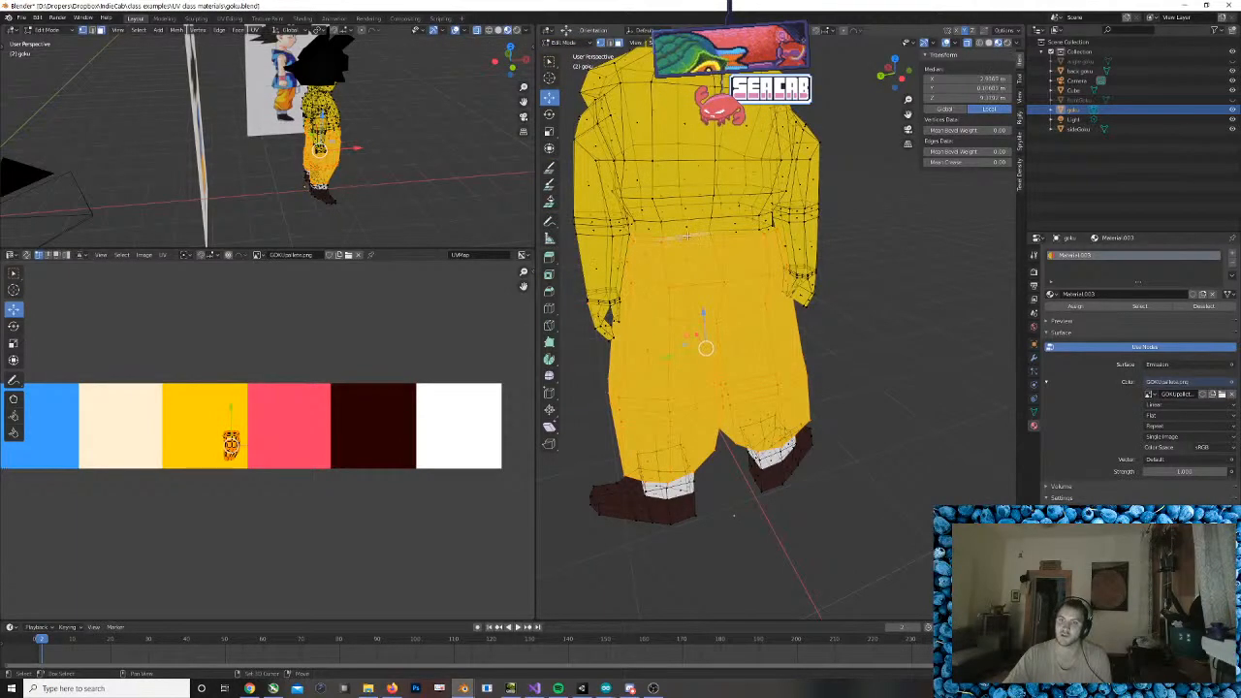
middle_click_drag(767, 228, 814, 383)
left_click_drag(263, 444, 211, 444)
Select the belt's face loop around the waist and move its UVs onto the white swatch
middle_click_drag(741, 320, 766, 320)
scroll(800, 290, "up", 1)
left_click(772, 283, "alt")
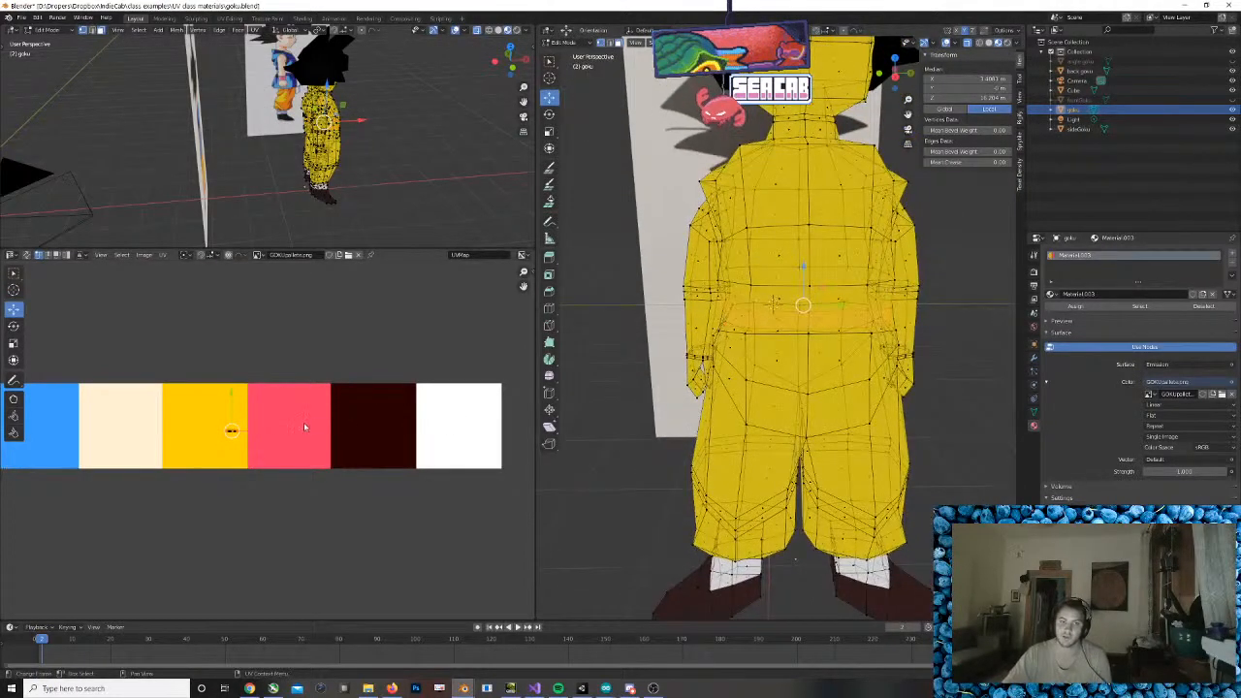
left_click_drag(271, 438, 503, 438)
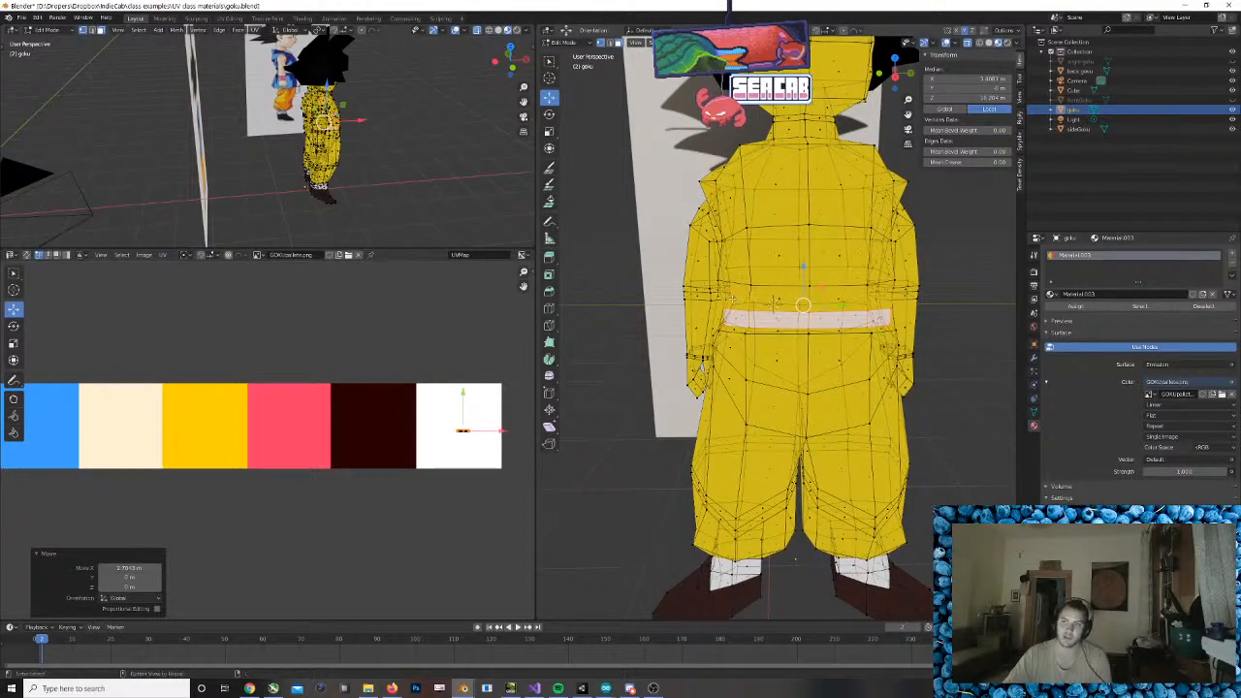
Try to select the torso above the belt by its horizontal face loops
left_click(748, 291, "alt")
left_click(765, 225, "alt+shift")
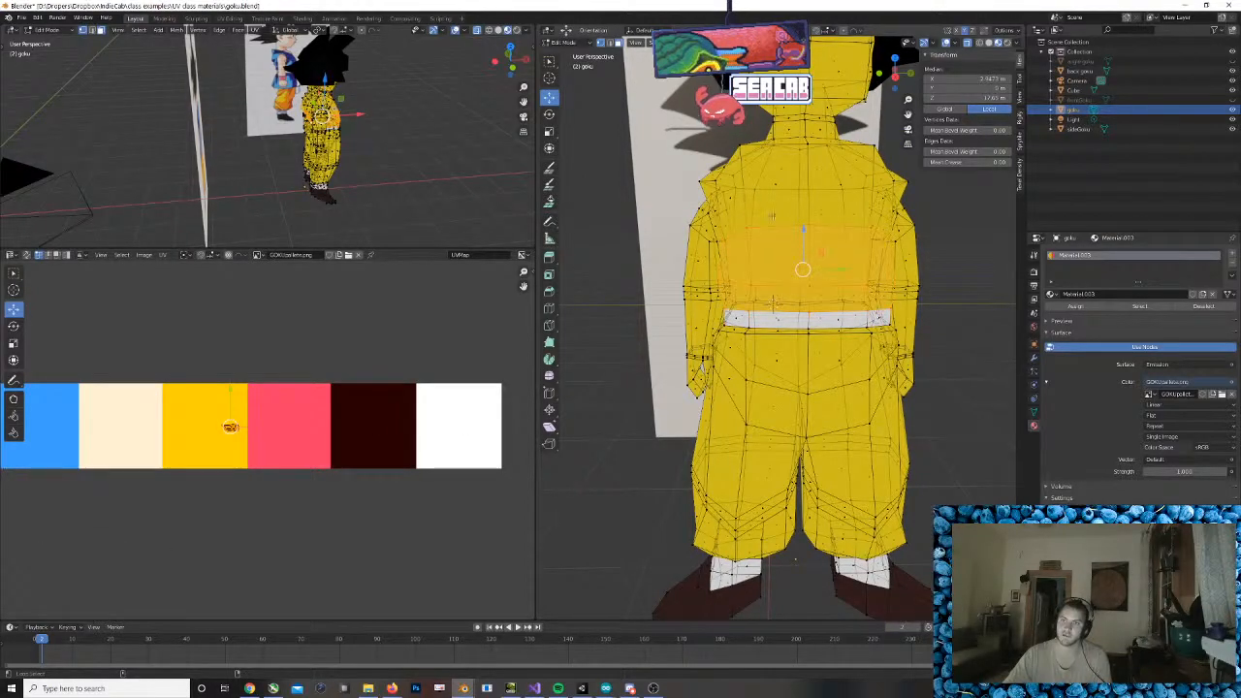
left_click(772, 215, "alt")
left_click(772, 248)
Box-select the torso above the belt in orthographic view, limit selection to faces, and add the narrow side faces beside one arm
middle_click_drag(775, 254, 805, 250)
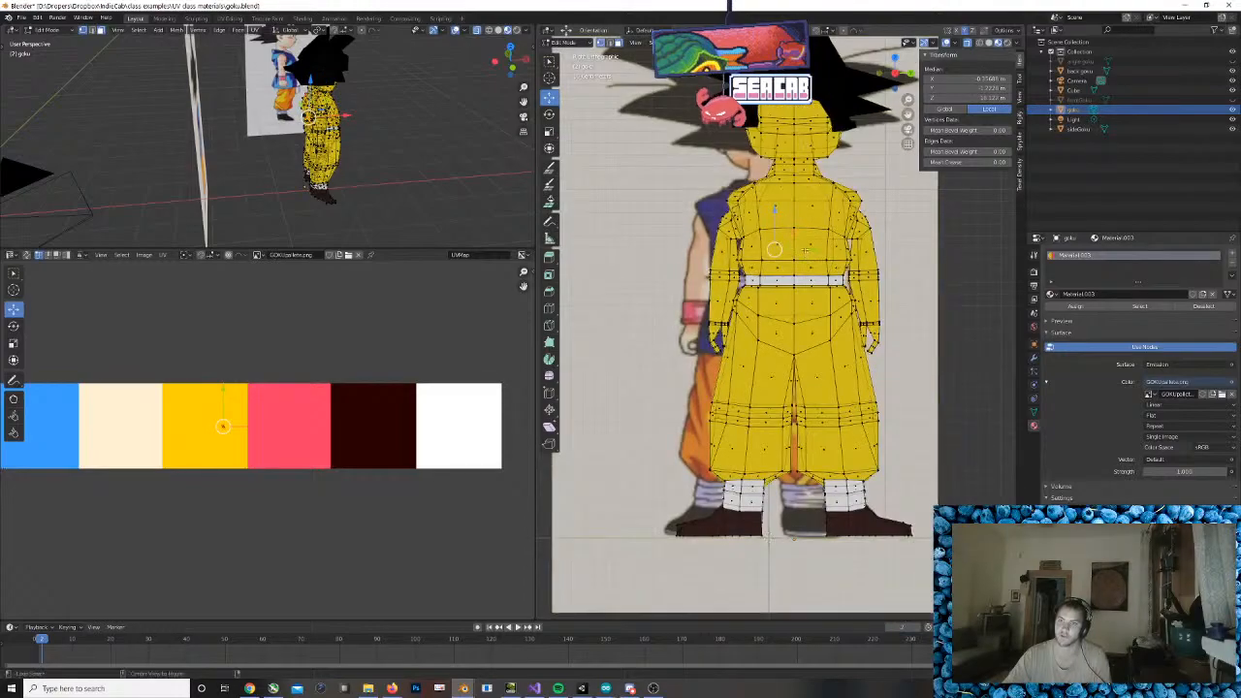
scroll(805, 250, "up", 2)
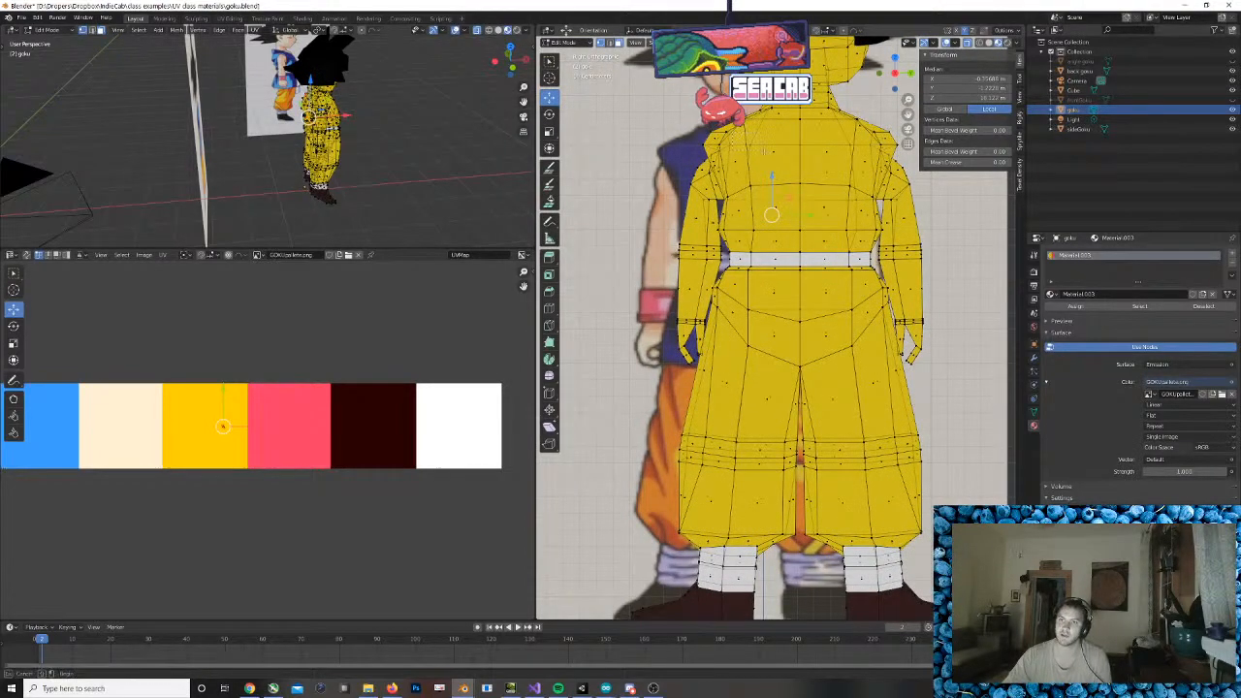
left_click_drag(868, 242, 880, 250)
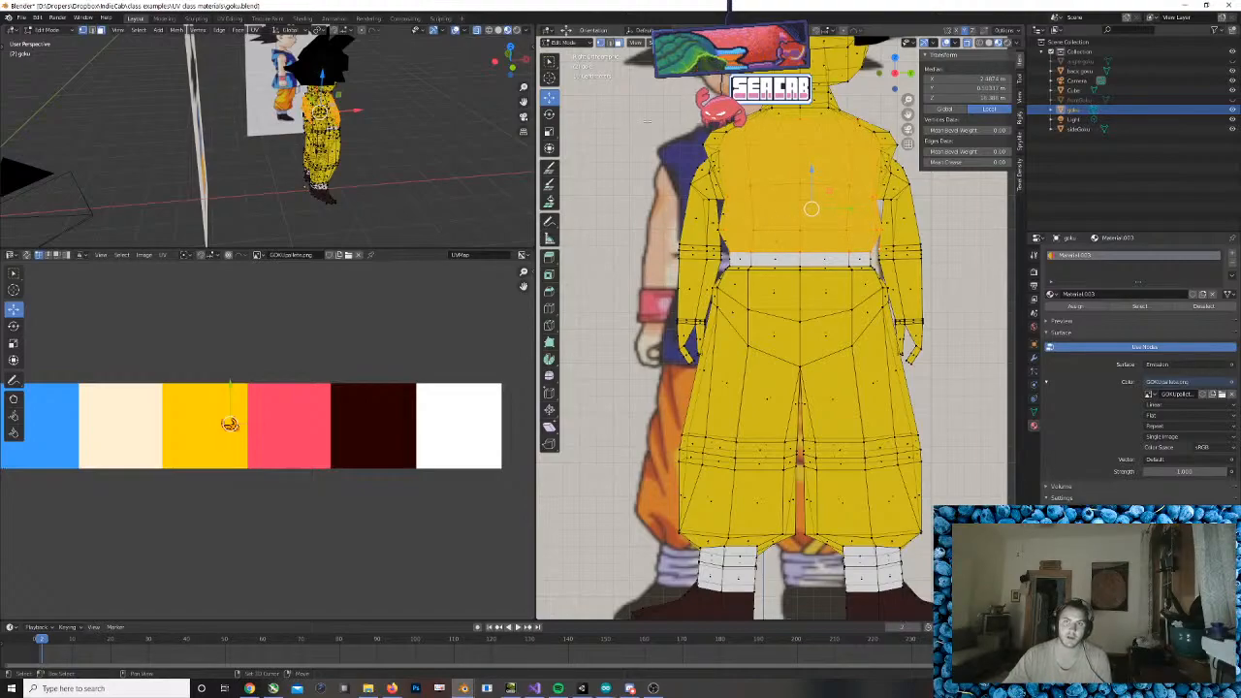
left_click(602, 44, "shift")
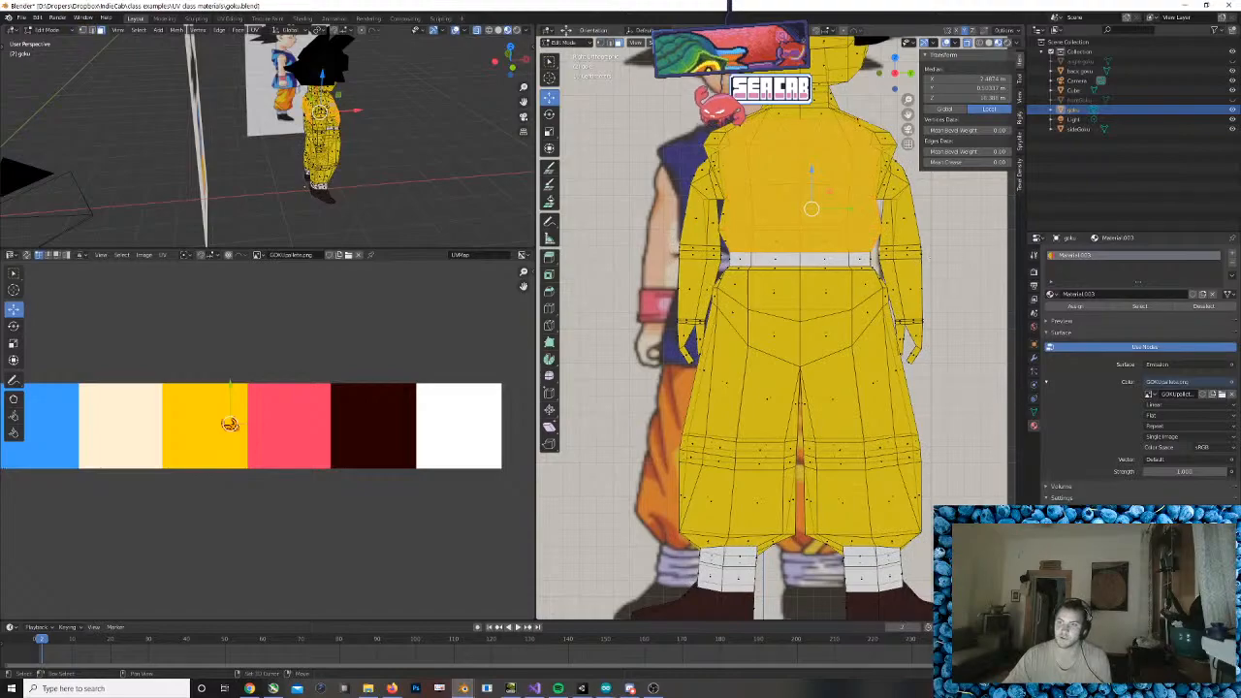
left_click(723, 210, "shift")
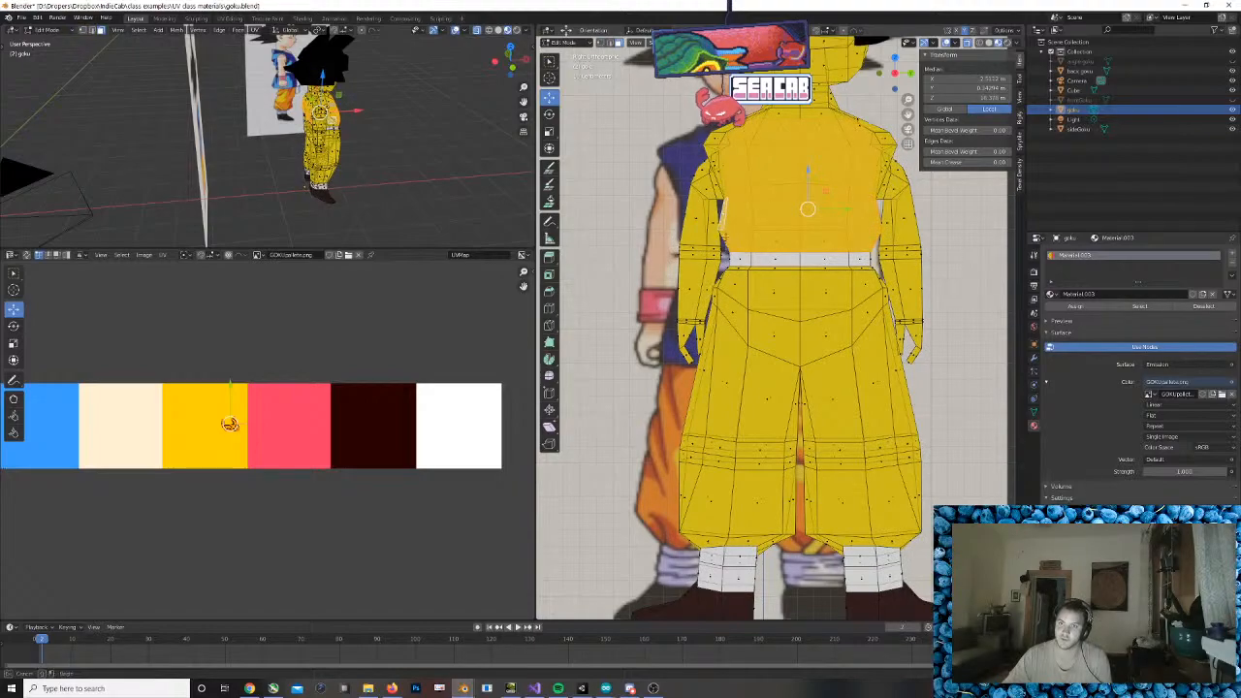
left_click(723, 222, "shift")
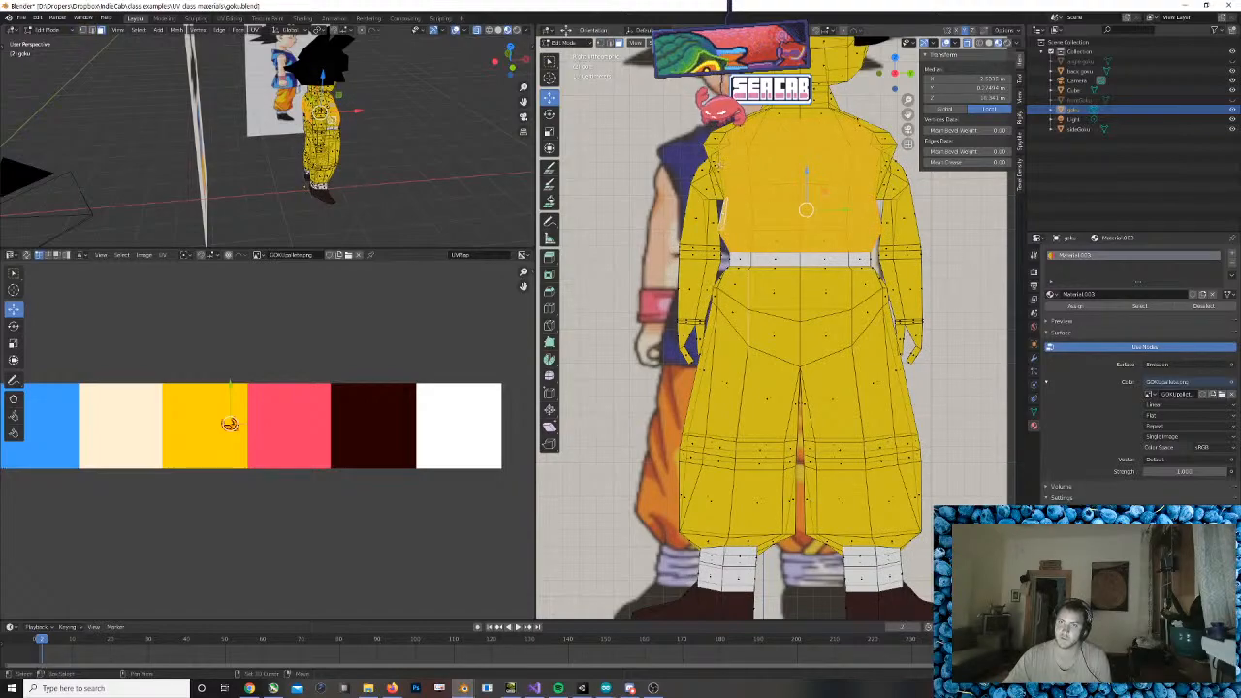
Add the shoulder faces on both sides and the upper torso faces below the neck to the vest selection
left_click(718, 140, "shift")
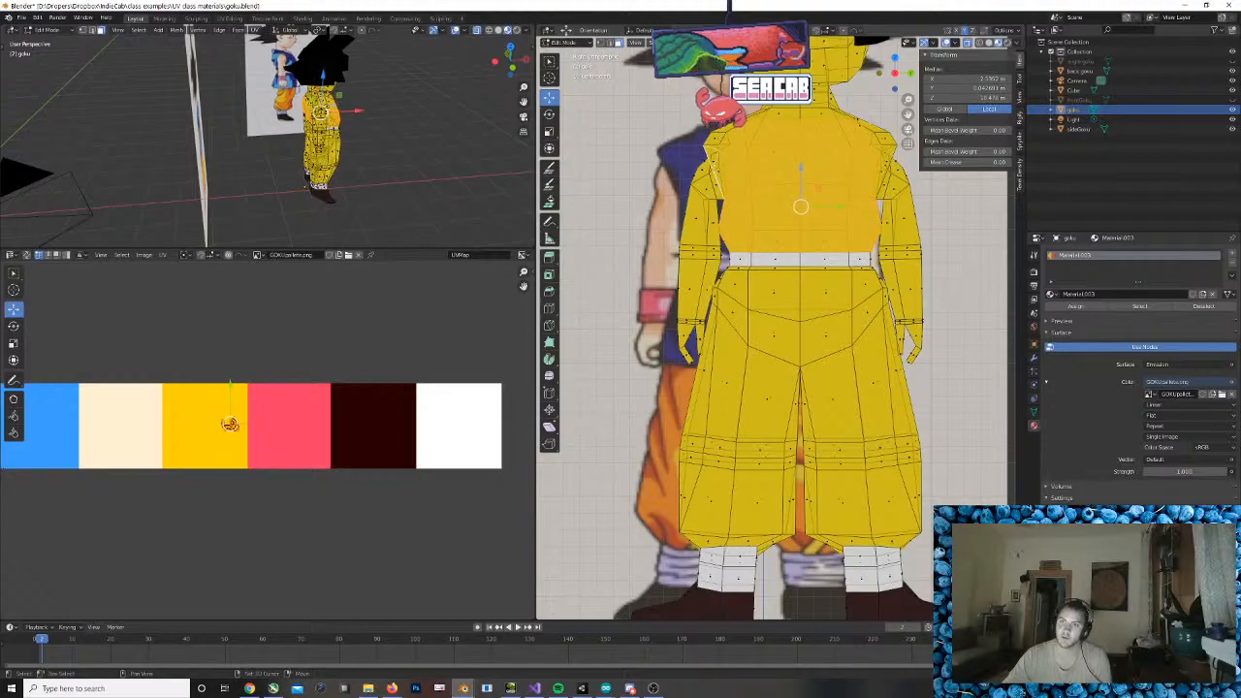
left_click(892, 142, "shift")
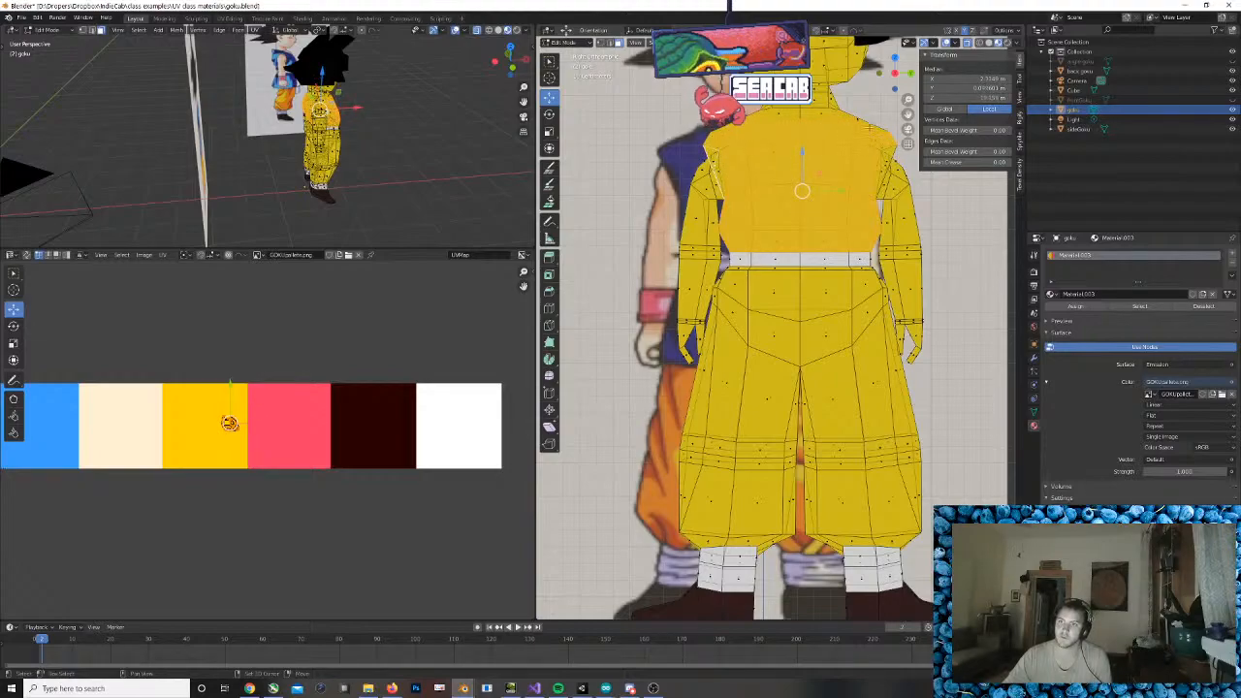
left_click_drag(895, 121, 781, 143, "shift")
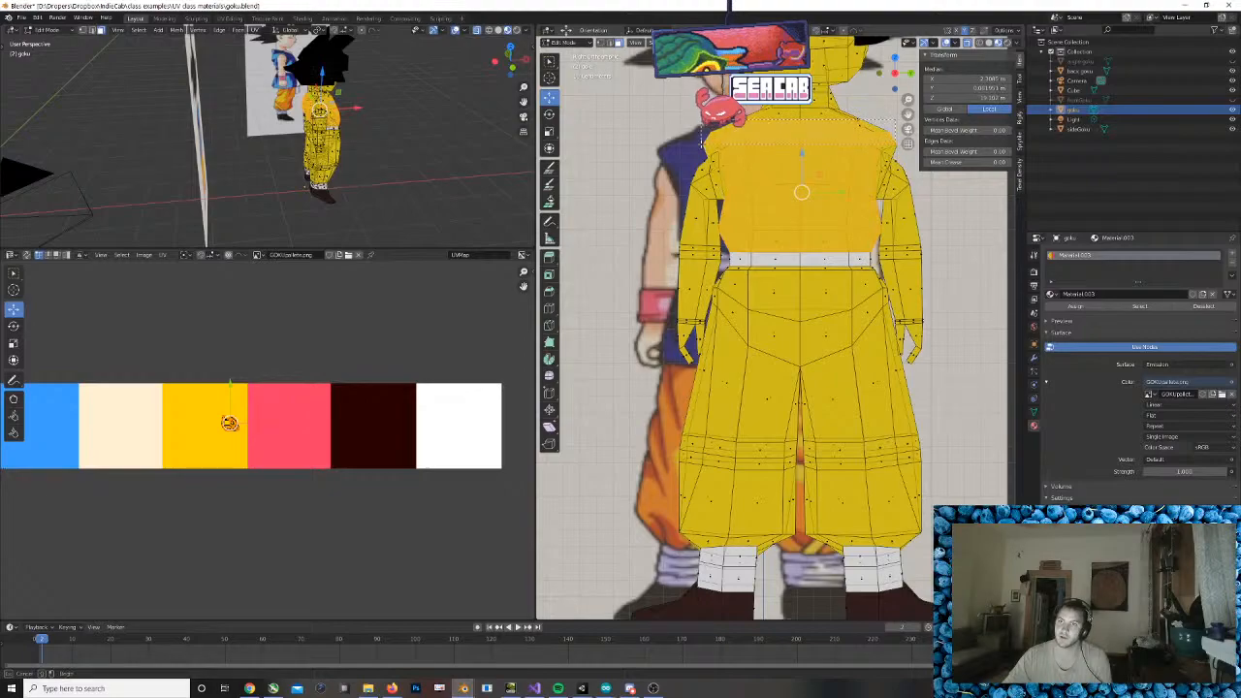
left_click_drag(702, 144, 702, 144, "shift")
left_click(832, 114, "shift")
Turn off X-ray and add the remaining vest faces around one armhole, including the narrow ones above the arm
middle_click_drag(853, 126, 766, 180)
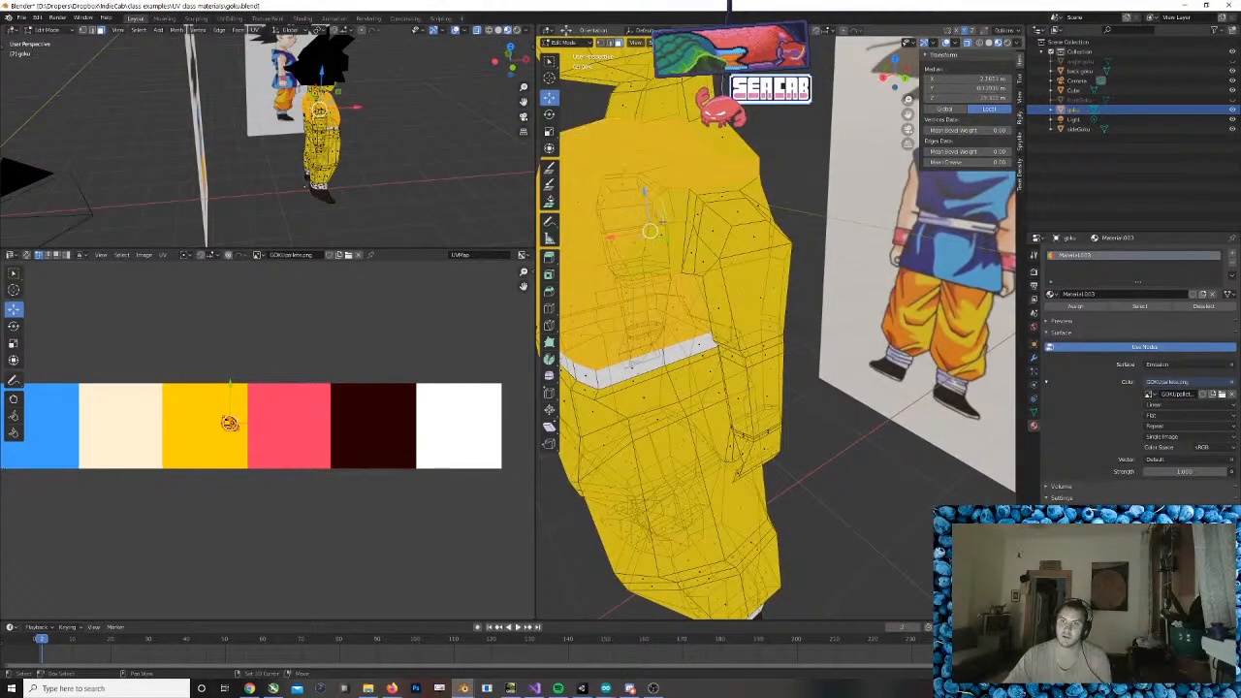
left_click(666, 206, "shift")
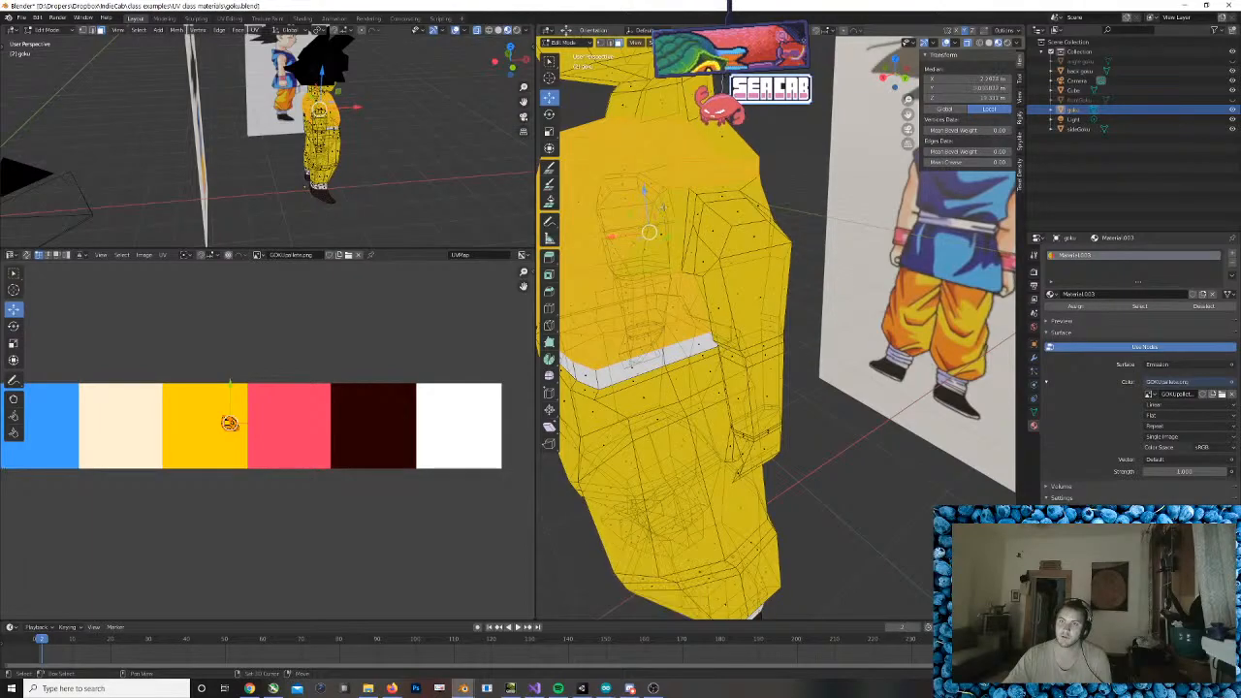
left_click(968, 43)
left_click(669, 225, "shift")
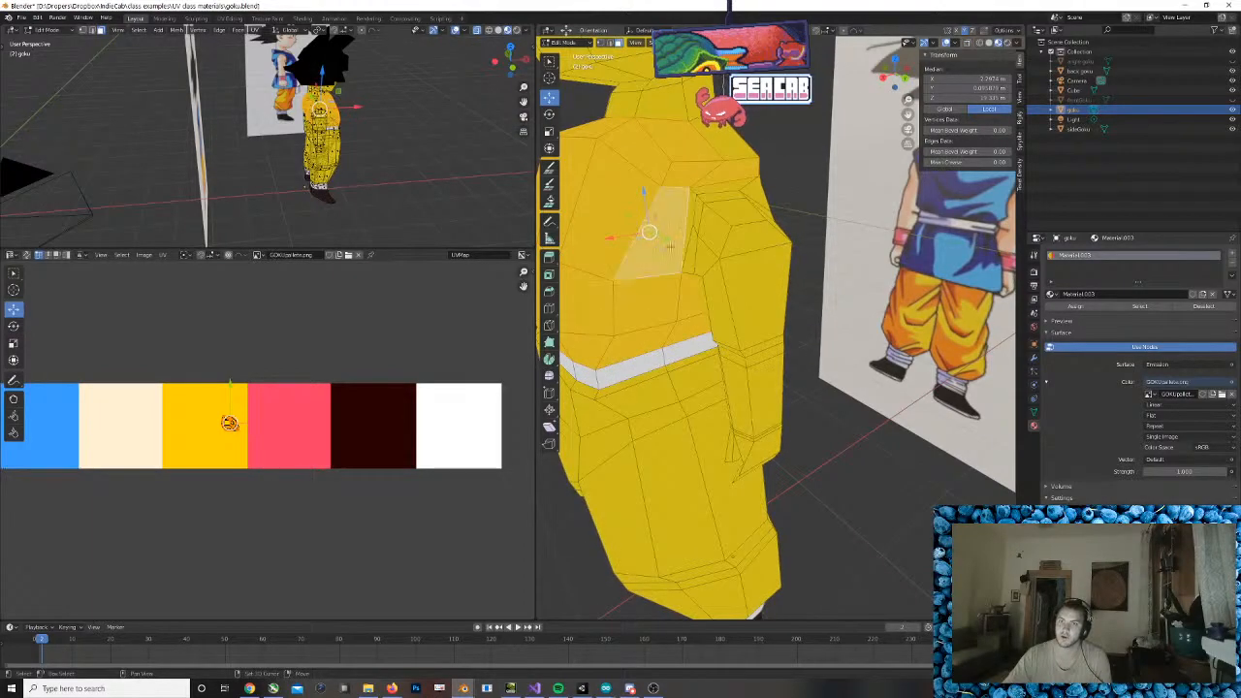
middle_click_drag(667, 225, 625, 234)
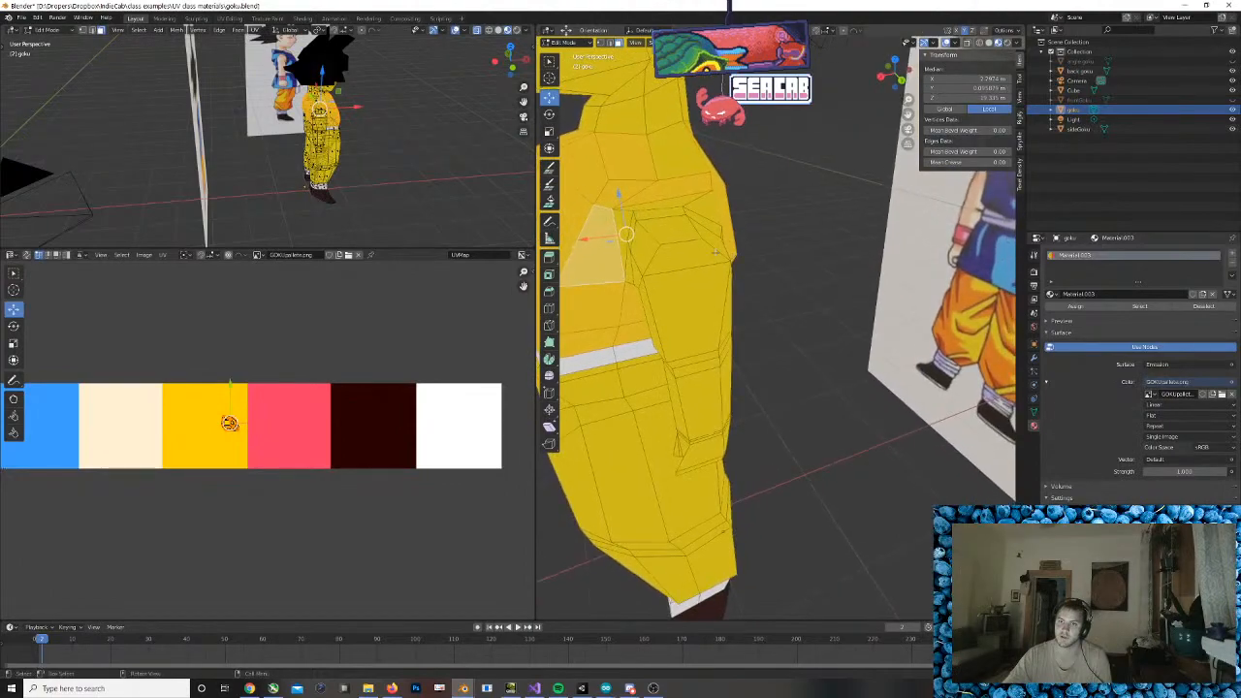
left_click(625, 233)
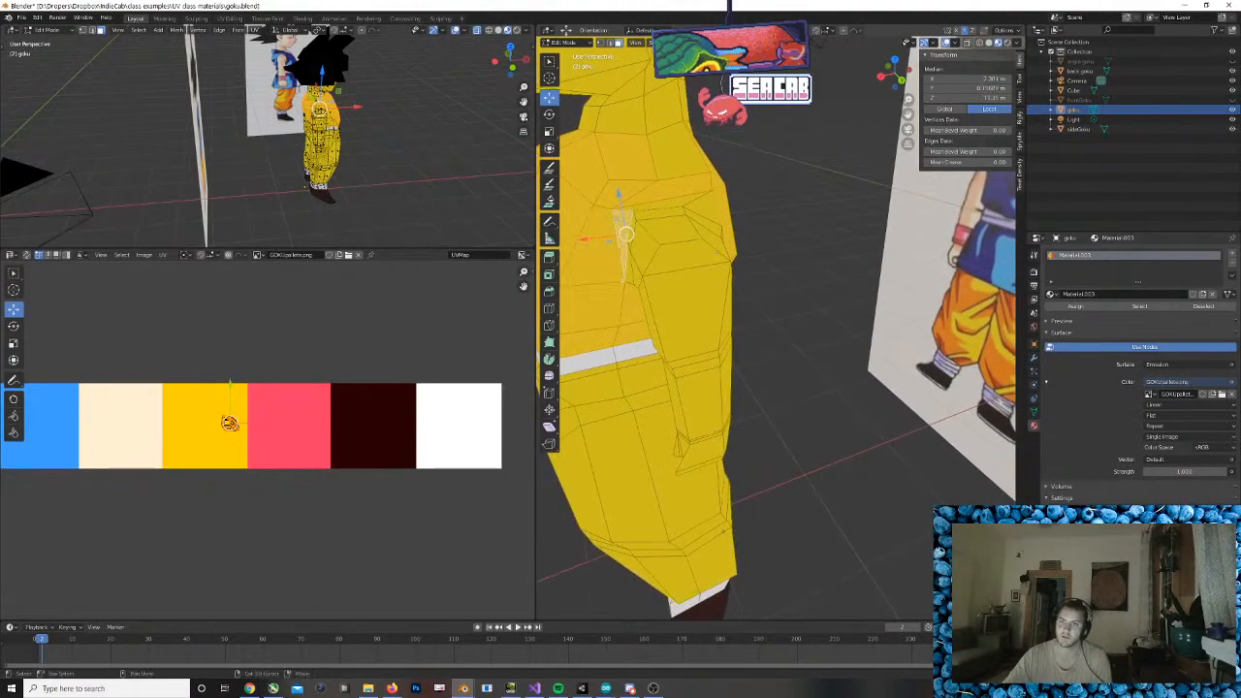
left_click(651, 203, "shift")
left_click(705, 204, "shift")
Inspect the vest selection from all sides and complete it around the opposite armhole
middle_click_drag(723, 208, 692, 375)
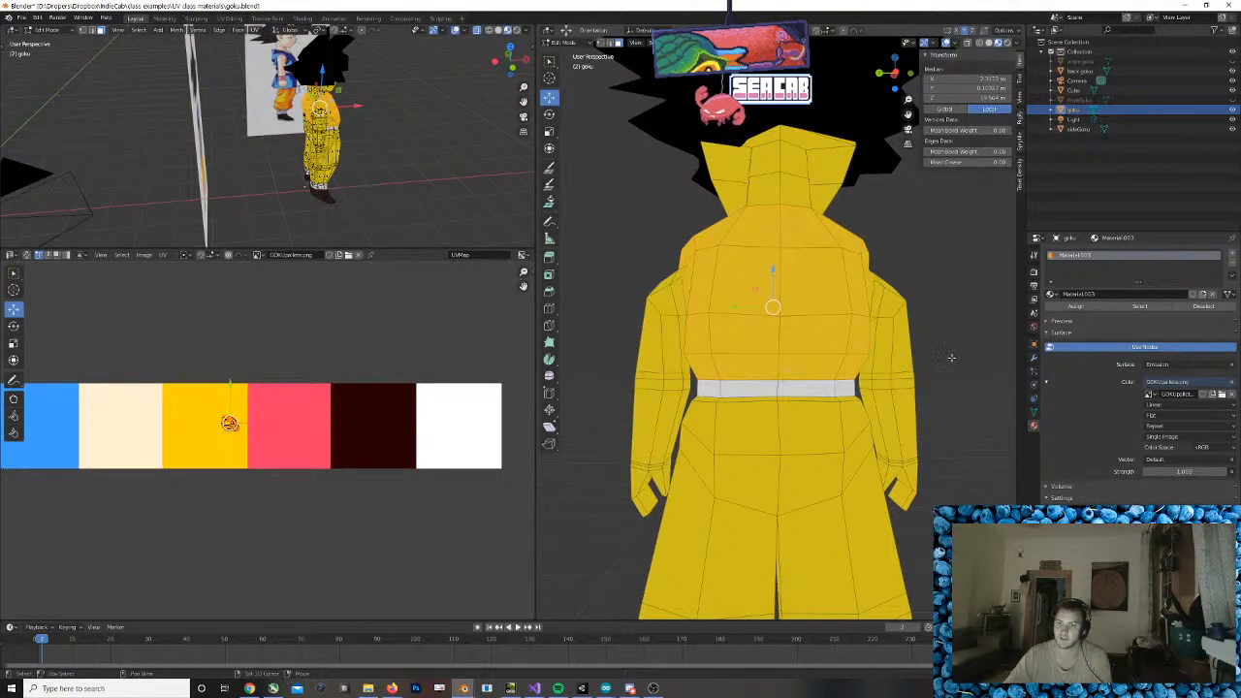
middle_click_drag(951, 358, 797, 320)
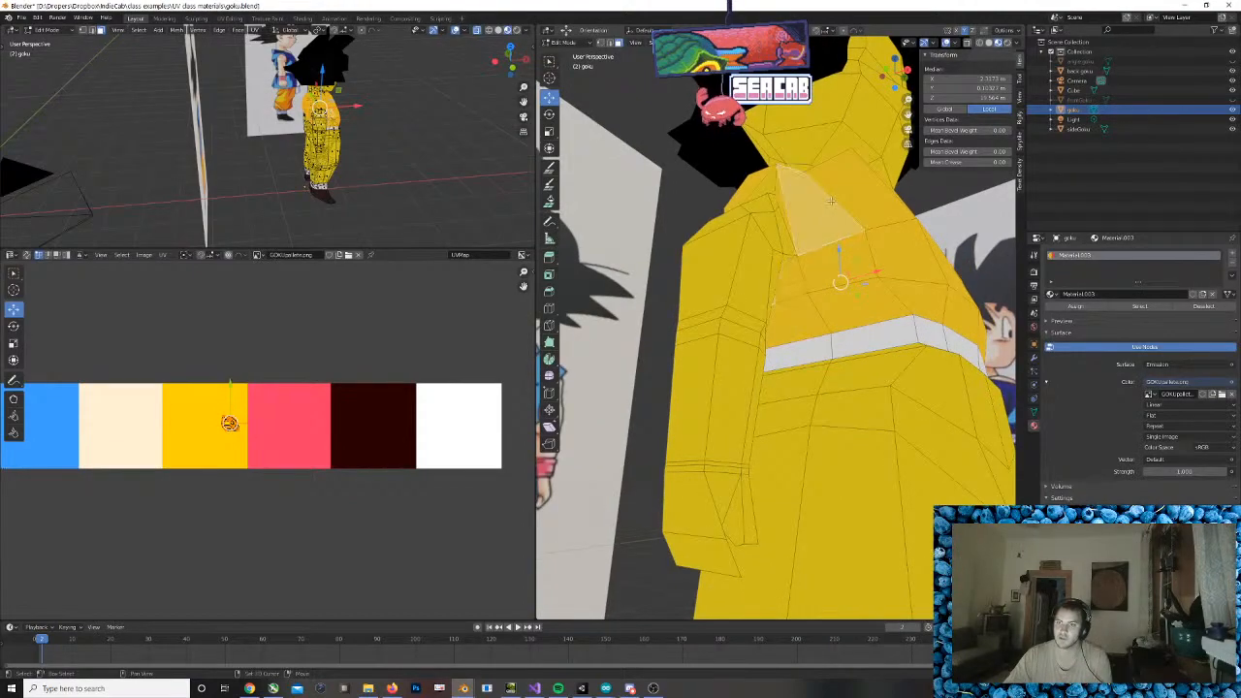
middle_click_drag(830, 201, 817, 256)
middle_click_drag(875, 219, 777, 591)
middle_click_drag(786, 245, 690, 360)
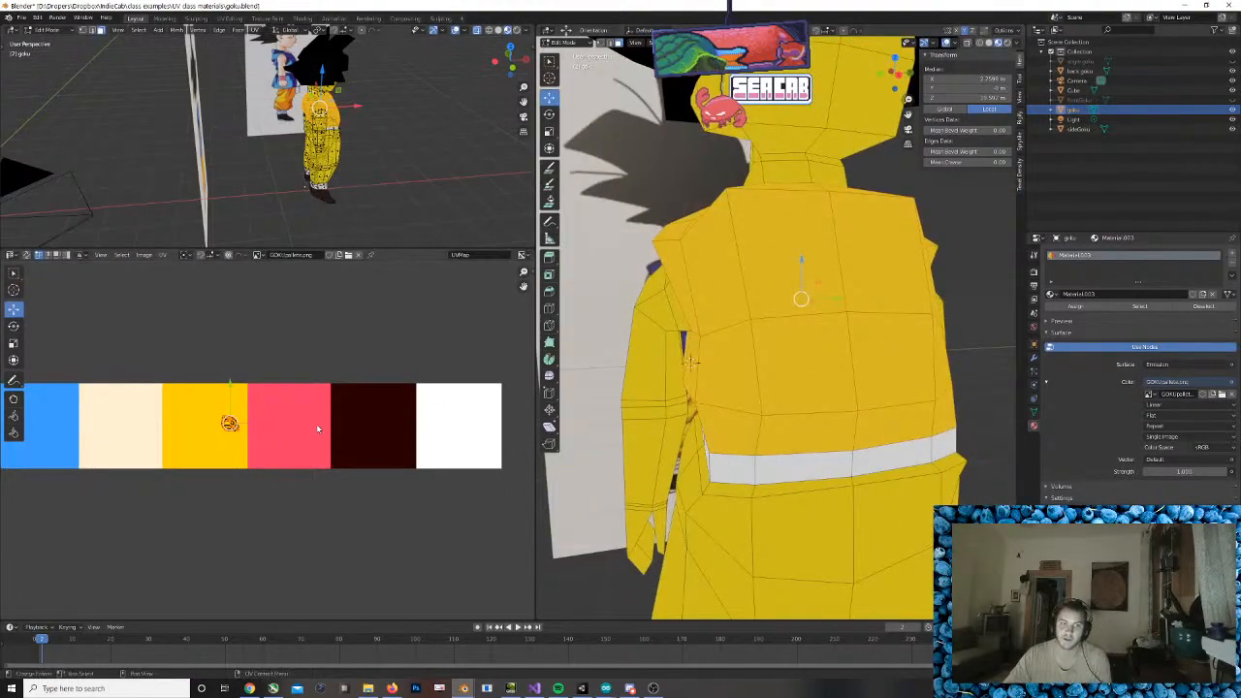
Move the selected vest UVs onto the blue swatch
scroll(254, 449, "up", 3)
middle_click_drag(284, 449, 514, 436)
middle_click_drag(545, 439, 567, 444)
scroll(460, 424, "down", 2)
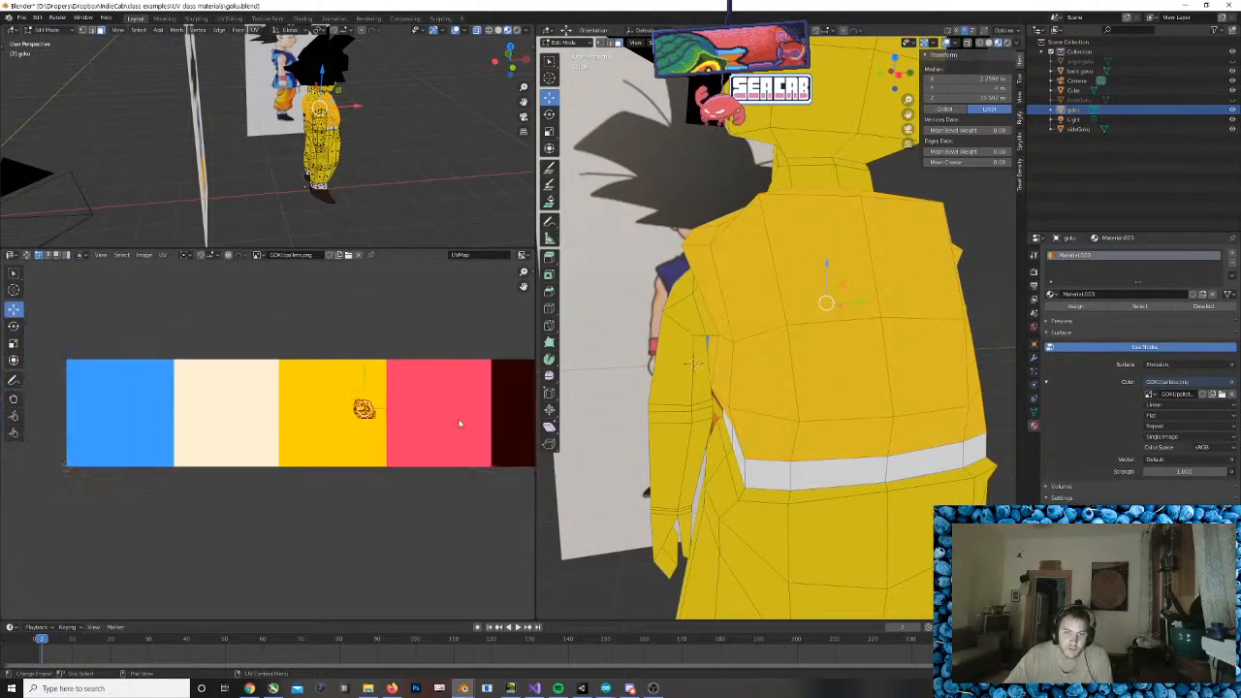
key("g")
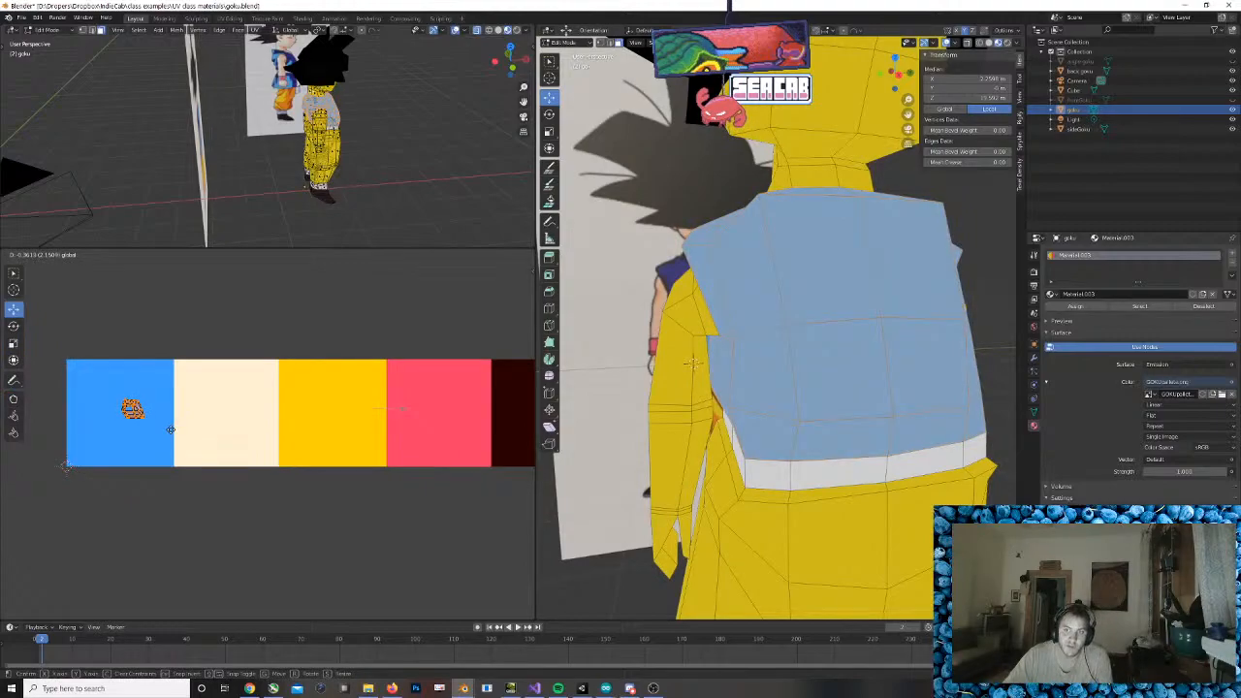
left_click(169, 430)
Box-select the faces of one arm from shoulder to hand, covering it from more than one side
scroll(878, 333, "down", 3)
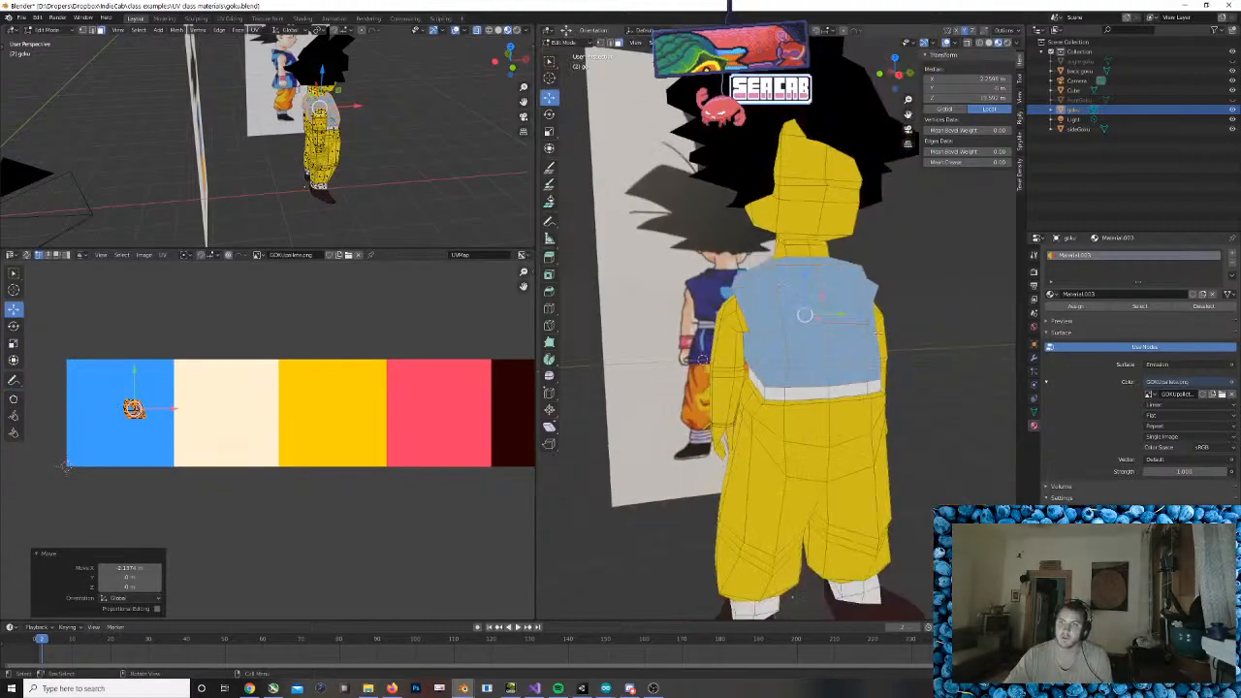
middle_click_drag(755, 370, 812, 322)
left_click(732, 333)
left_click_drag(678, 269, 747, 475)
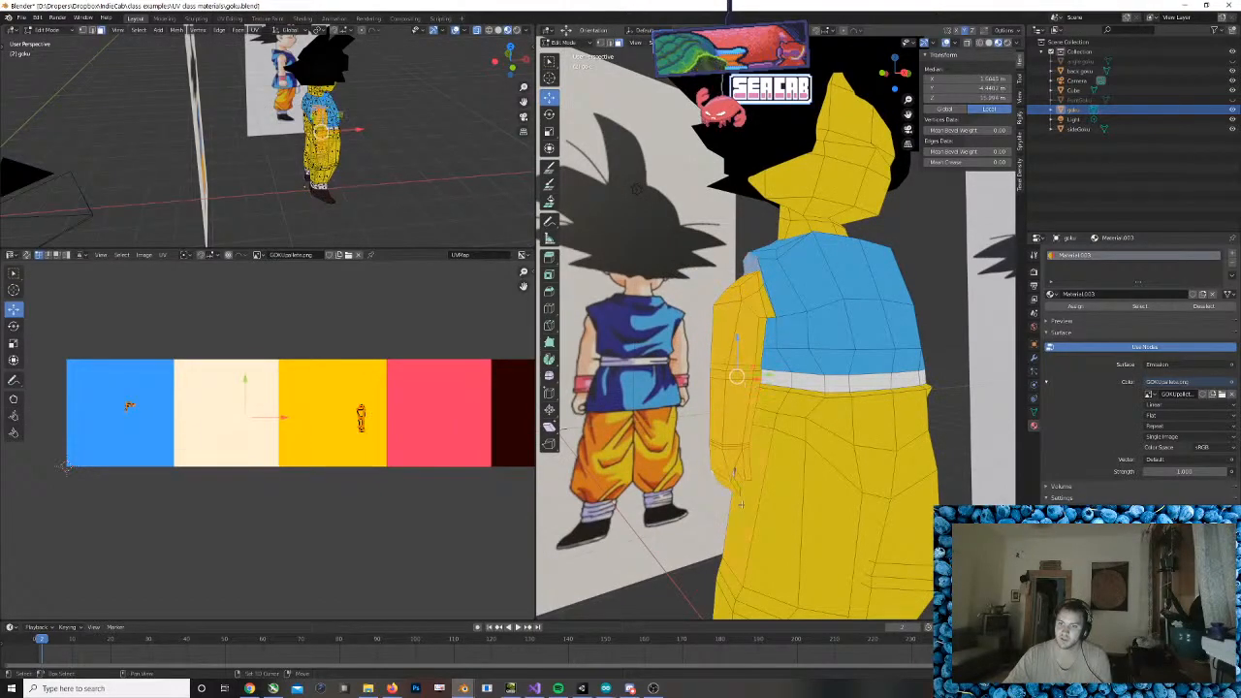
middle_click_drag(705, 482, 859, 446)
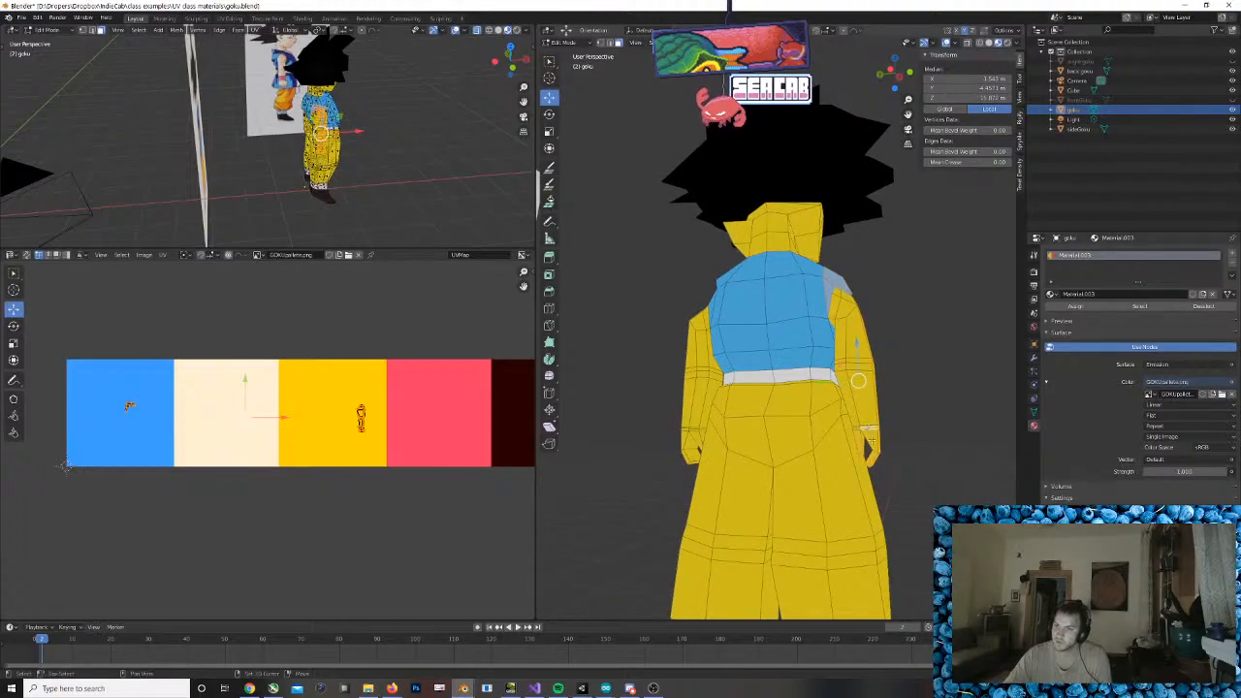
middle_click_drag(912, 353, 921, 310)
left_click_drag(921, 310, 853, 419)
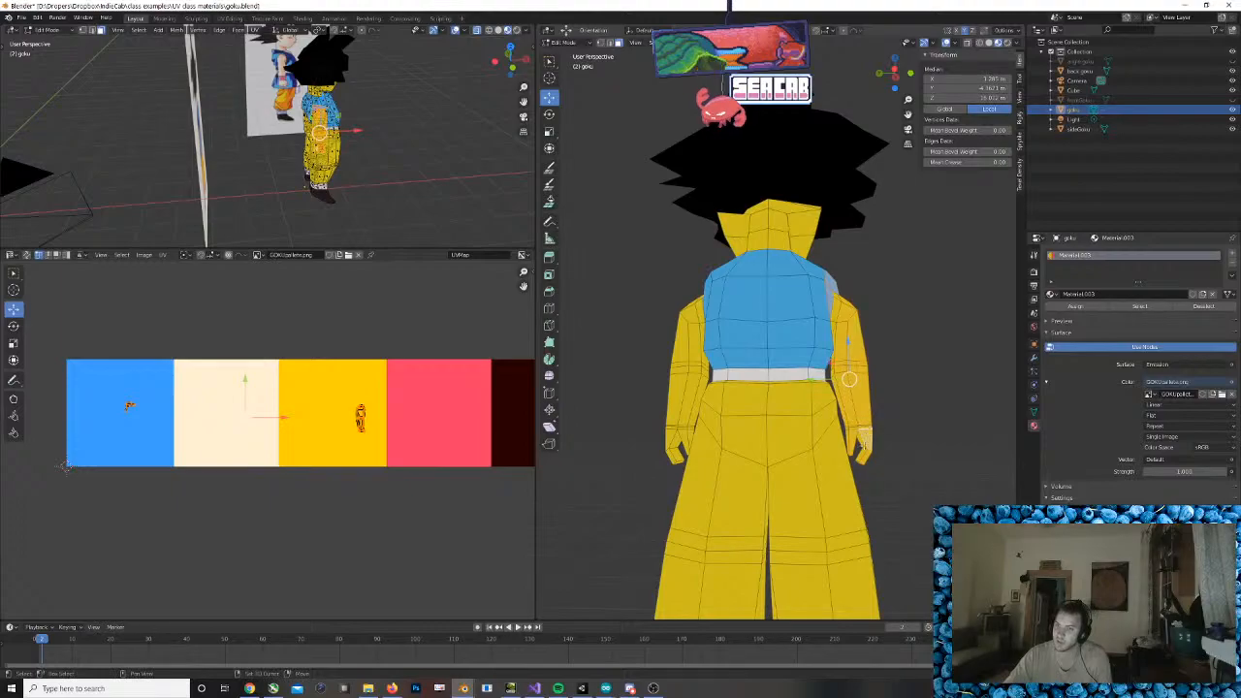
Add the missed hand face and the narrow faces along the shoulder edge to the arm selection
scroll(877, 449, "up", 3)
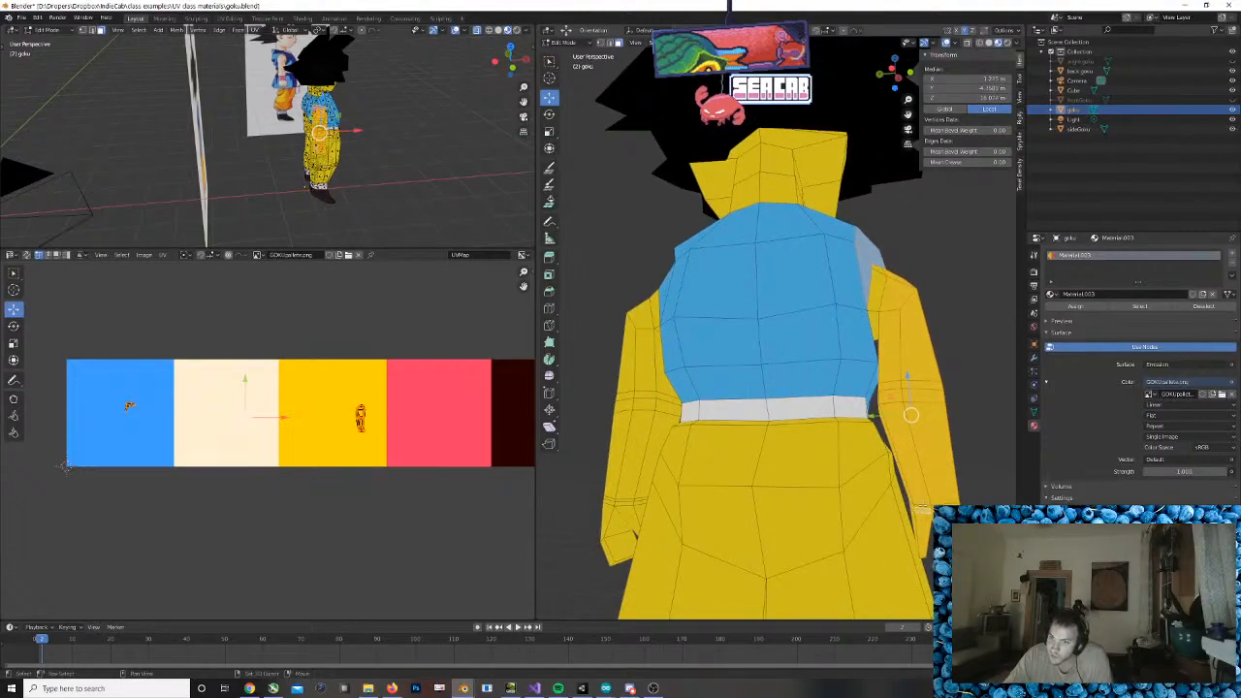
left_click(914, 521, "shift")
middle_click_drag(914, 520, 864, 518)
middle_click_drag(1004, 525, 753, 519)
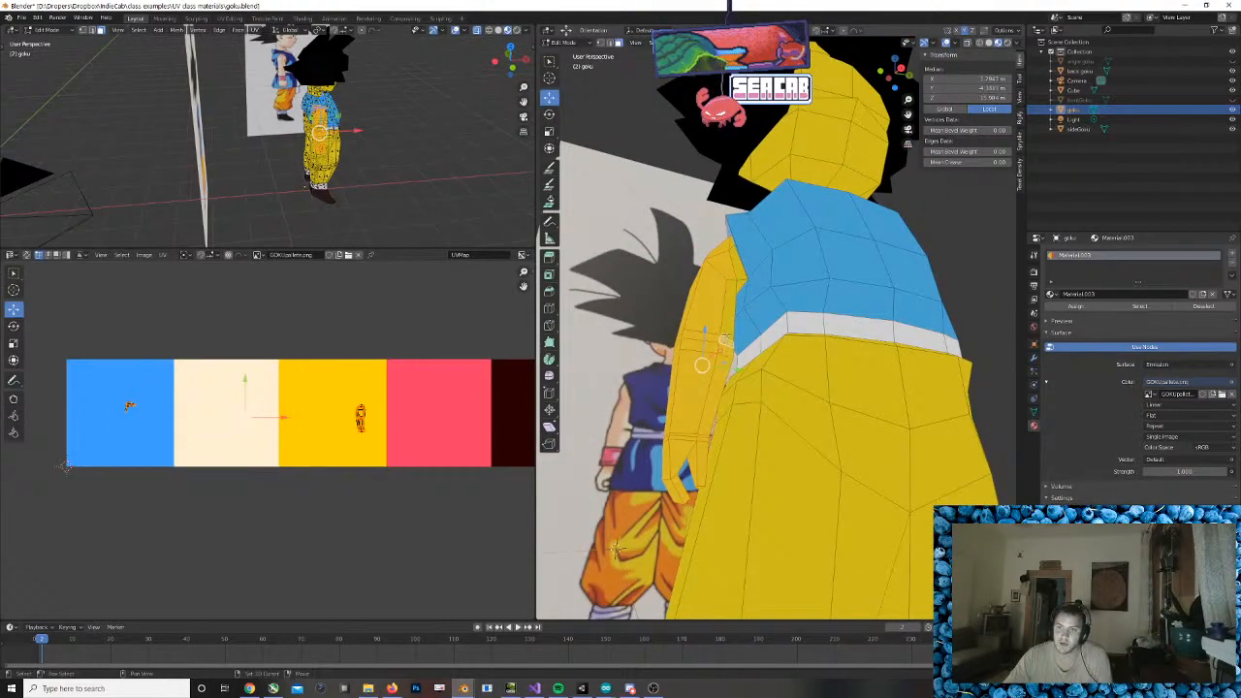
middle_click_drag(616, 549, 797, 348)
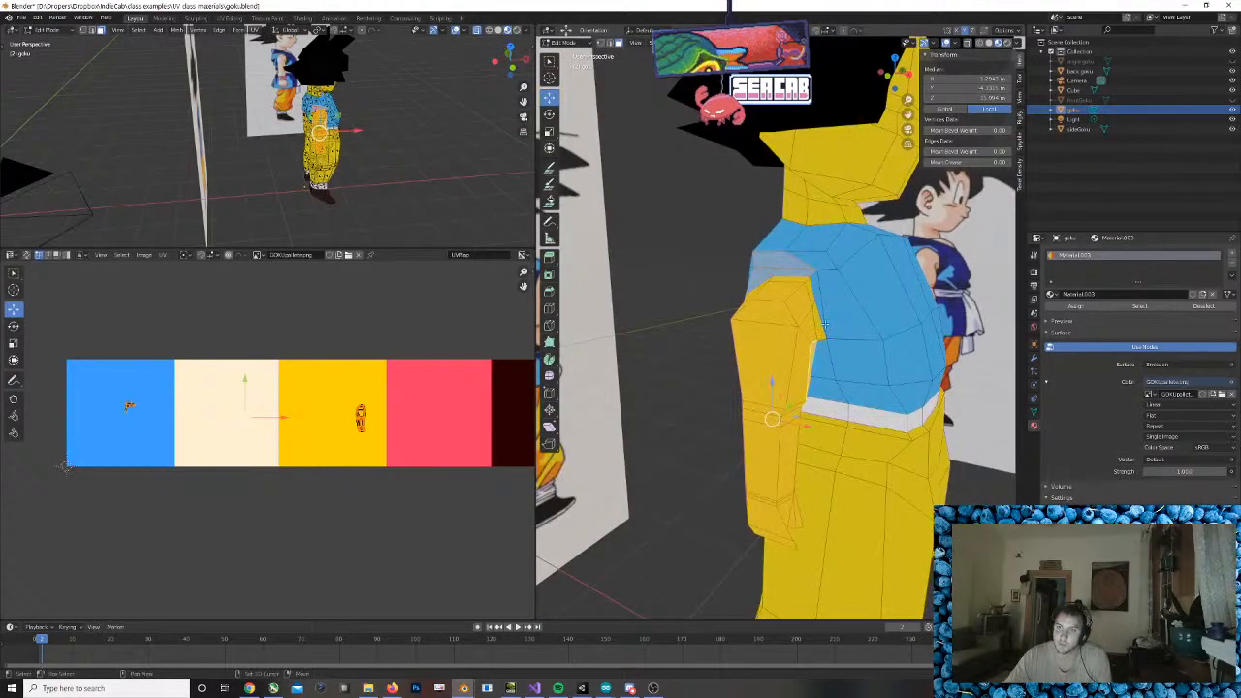
left_click(819, 324, "shift")
left_click(816, 298, "shift")
left_click(799, 275, "shift")
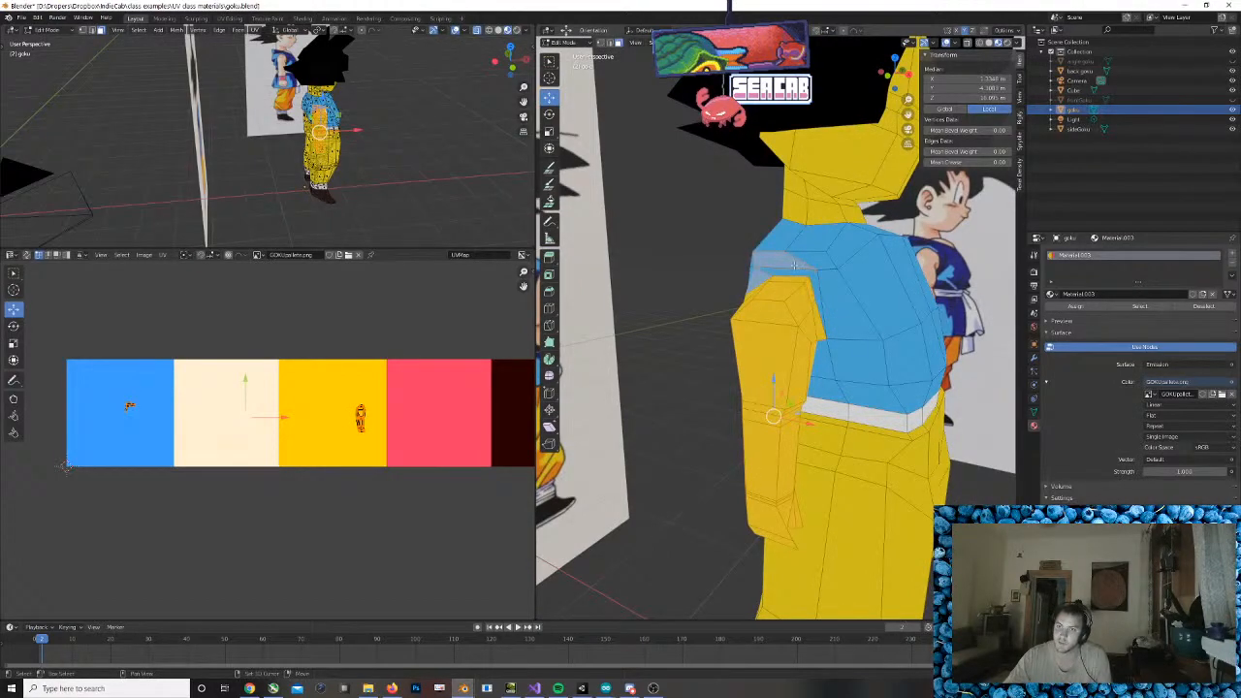
Remove the blue vest faces above the shoulder from the selection and add the remaining inner arm faces near the armpit
left_click(798, 267, "shift")
middle_click_drag(797, 268, 872, 323)
left_click(834, 292, "shift")
left_click(843, 289, "shift")
left_click(838, 308, "shift")
scroll(862, 313, "up", 2)
left_click(873, 328, "shift")
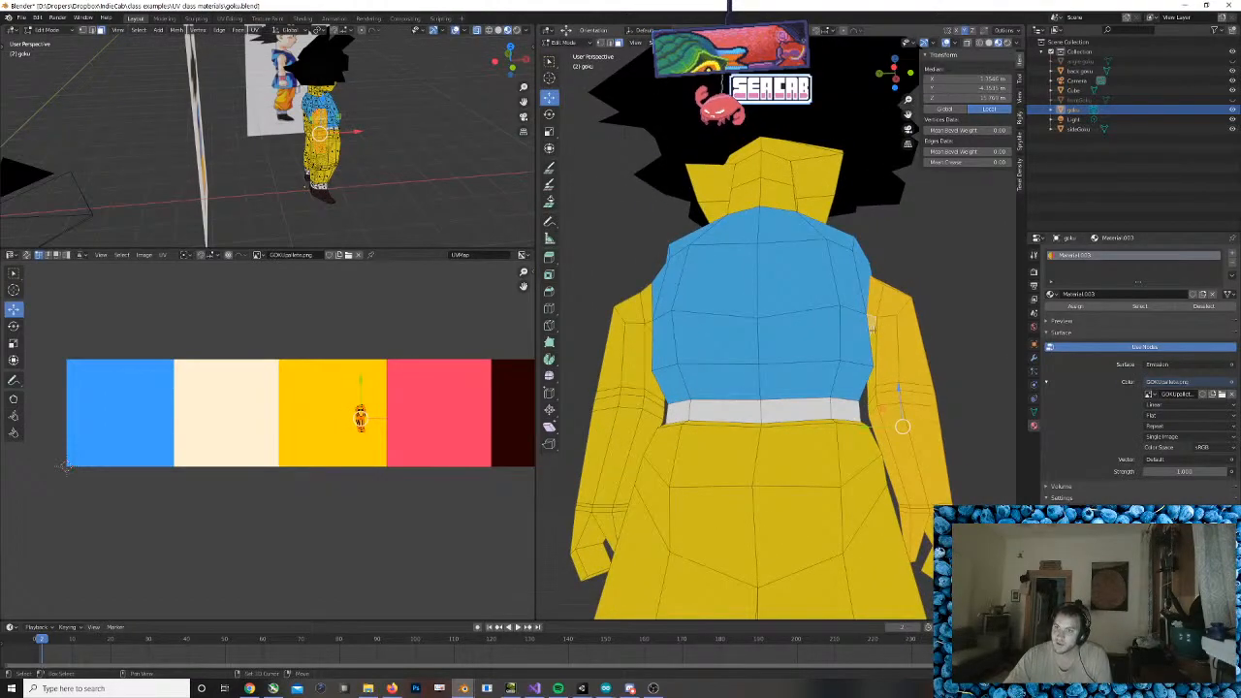
left_click(873, 335, "shift")
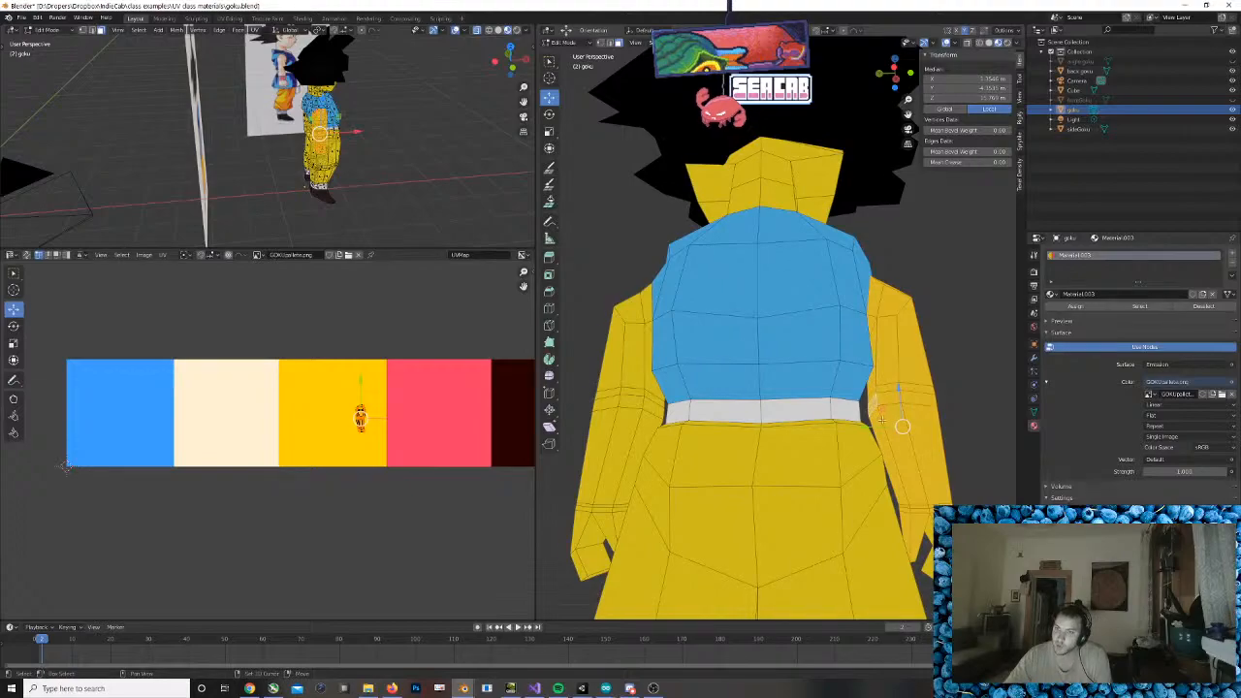
middle_click_drag(880, 419, 817, 492)
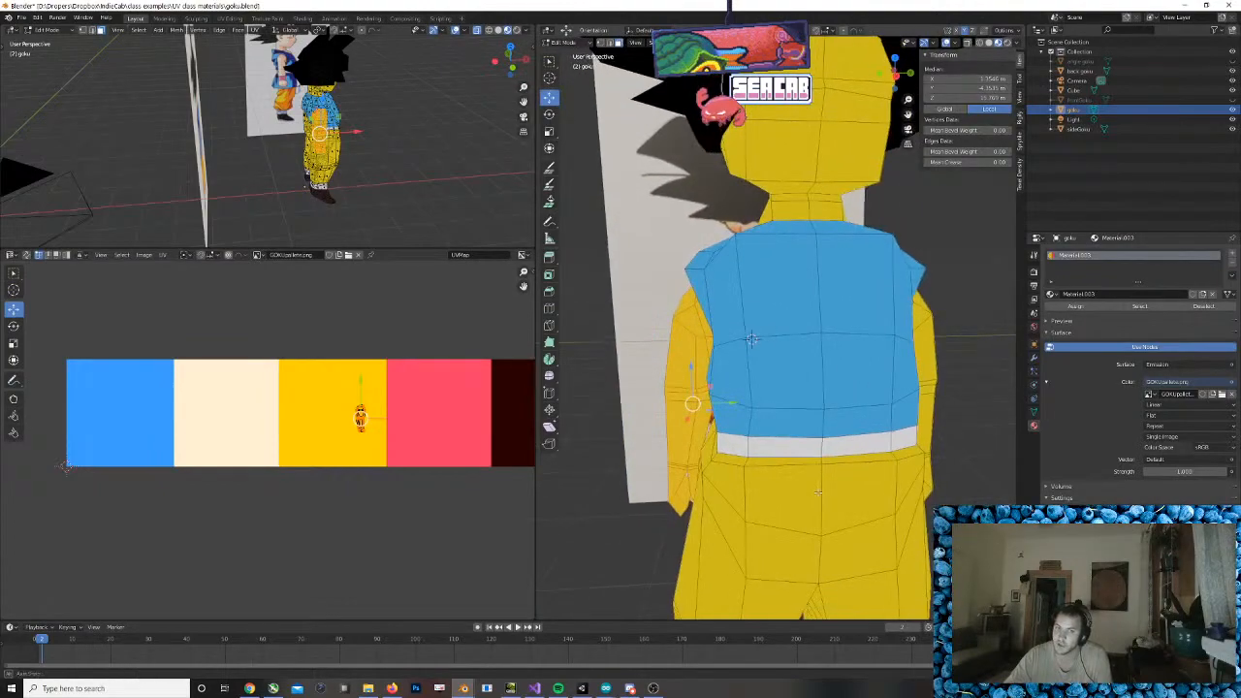
Select the whole mesh to show all its UVs and box-select the narrow arm UV island on the yellow swatch
scroll(635, 369, "down", 4)
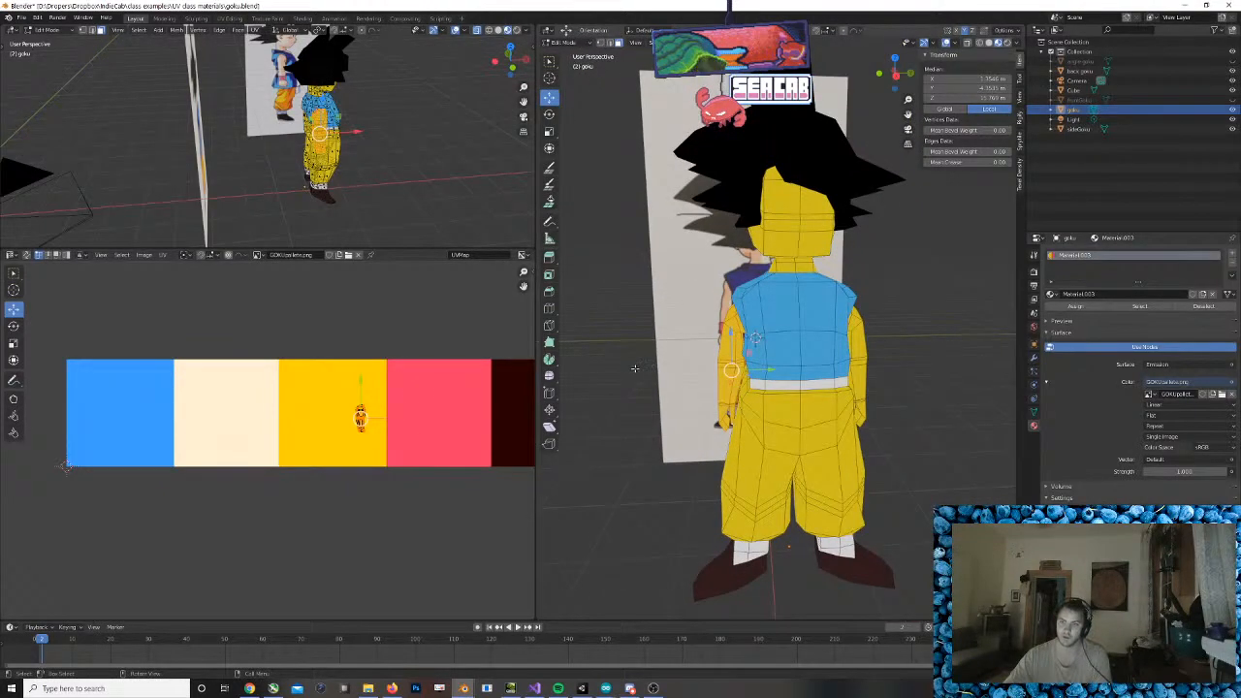
left_click(654, 354)
key("a")
scroll(391, 423, "up", 2)
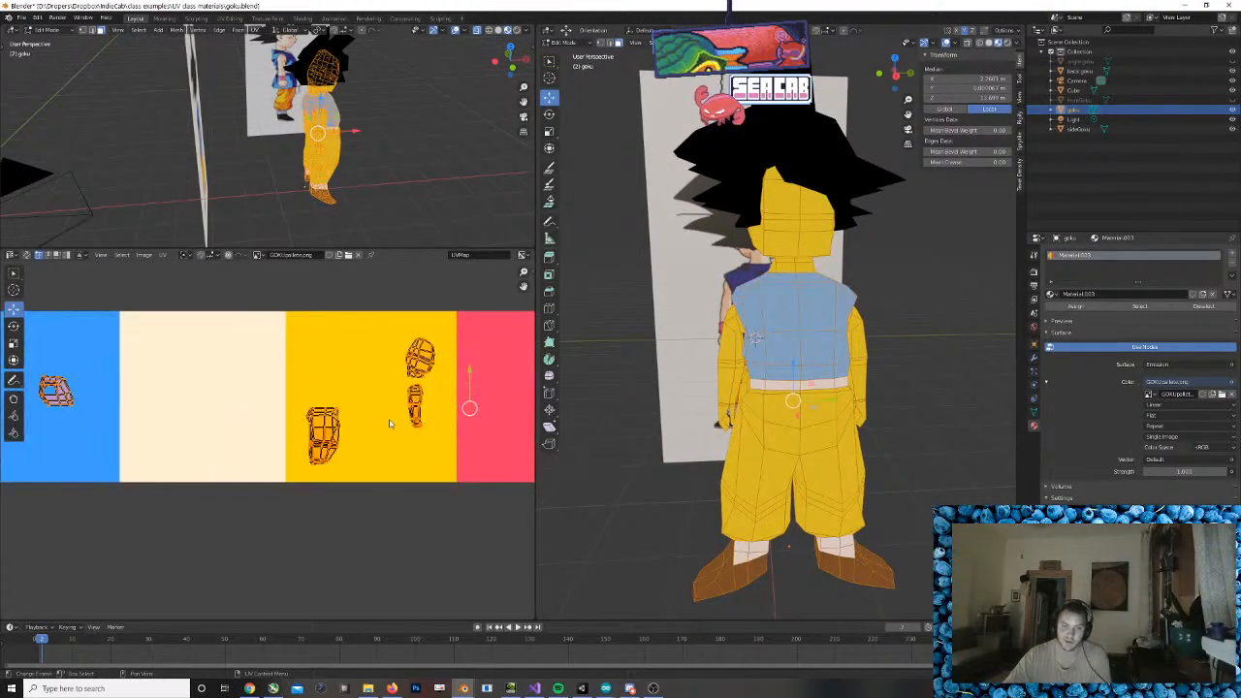
left_click_drag(397, 388, 442, 443)
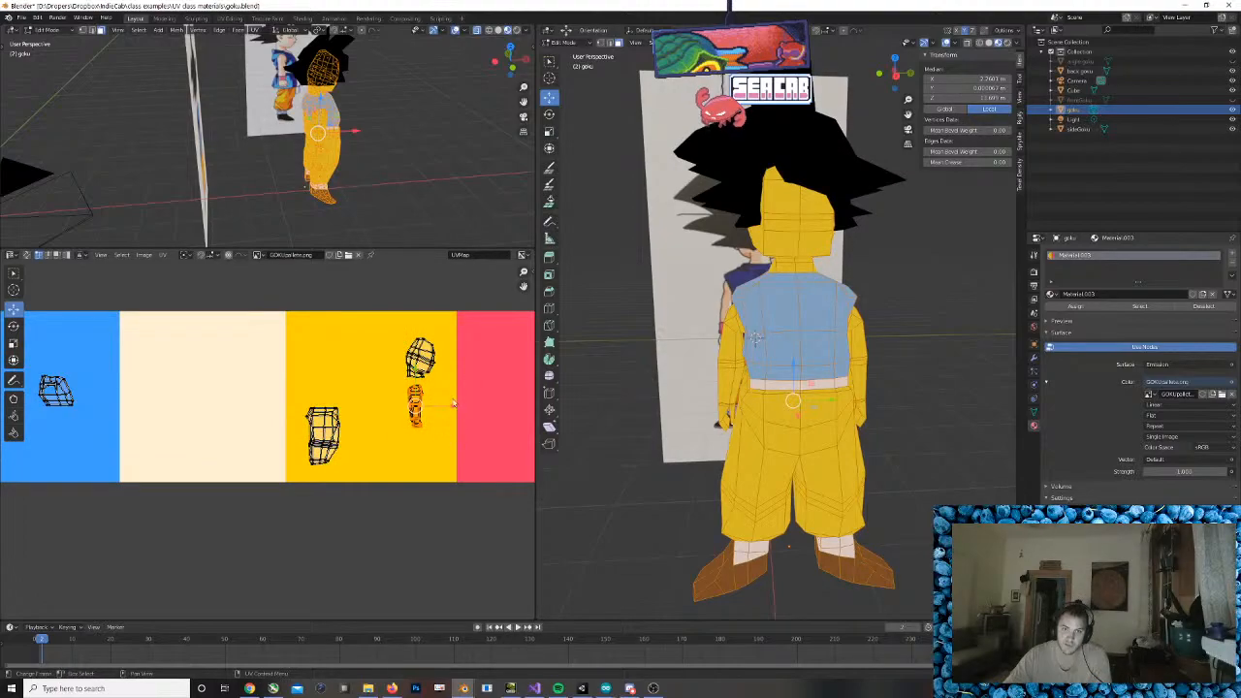
Move the UV islands of the arms and head from the yellow swatch onto the cream skin-colour swatch
key("g")
left_click(255, 408)
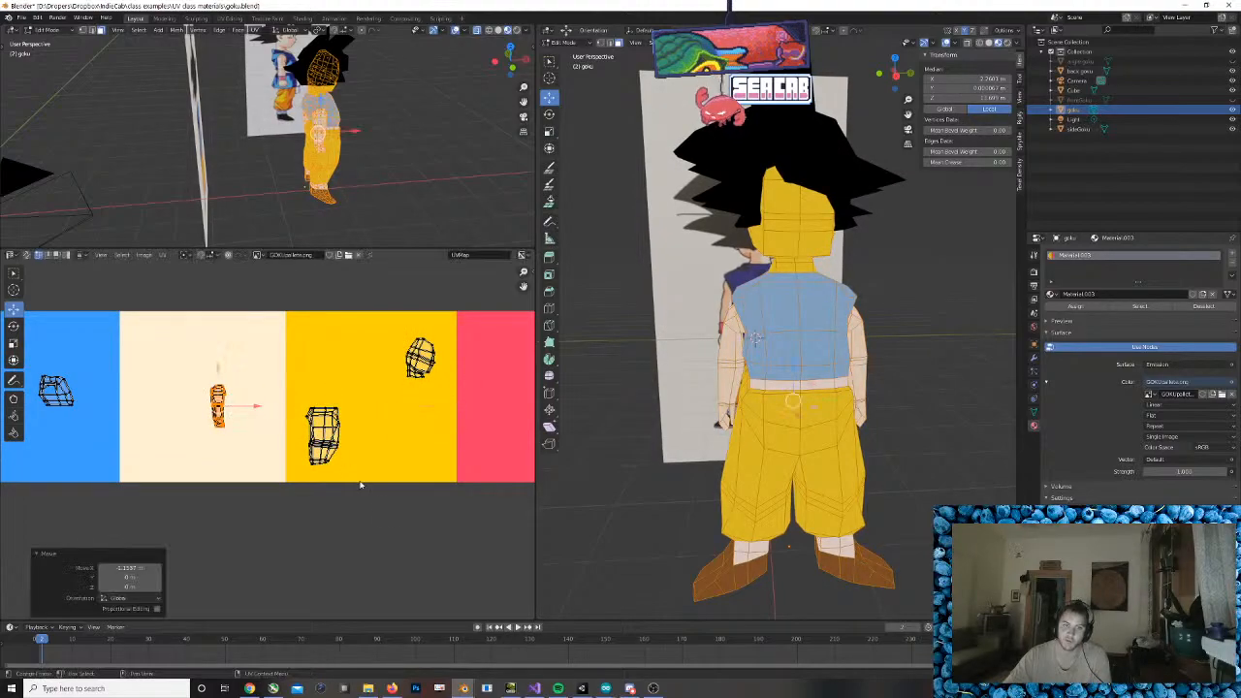
left_click_drag(369, 314, 295, 363)
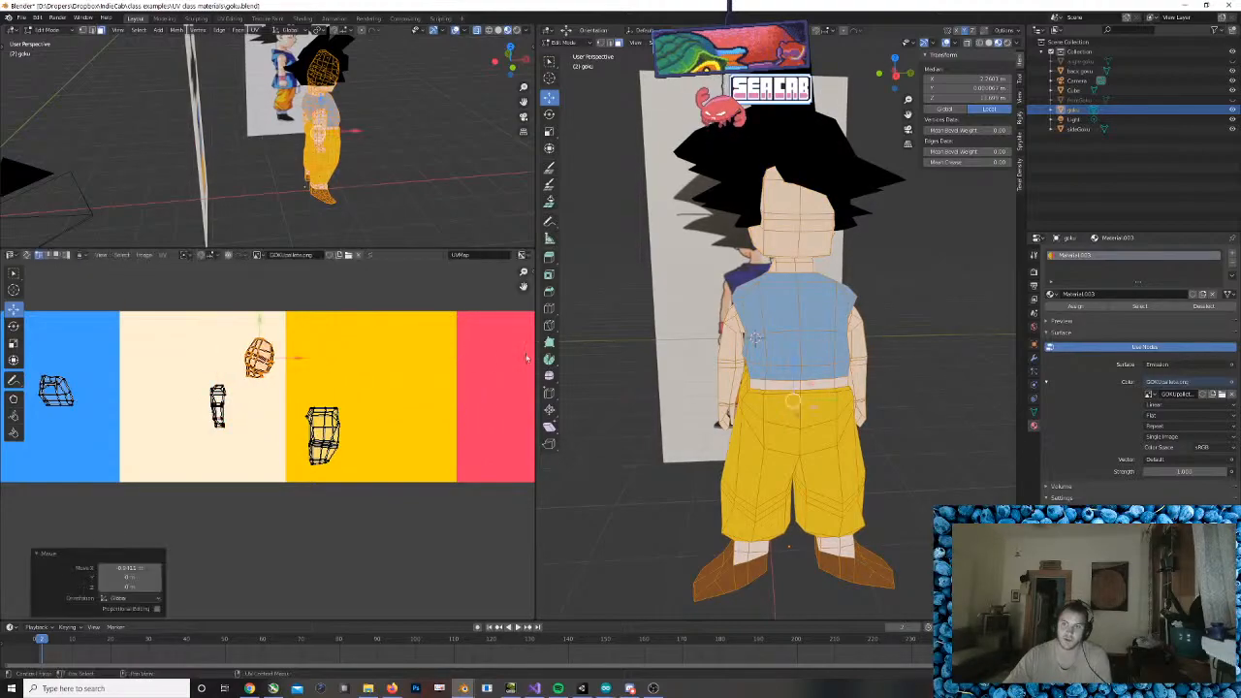
Examine the recoloured arms and head on the model up close, and select the whole mesh in Edit Mode
key("Tab")
scroll(710, 355, "down", 3)
middle_click_drag(710, 352, 818, 385)
scroll(635, 341, "up", 4)
scroll(635, 341, "down", 5)
scroll(817, 384, "up", 5)
scroll(817, 385, "up", 3)
key("Tab")
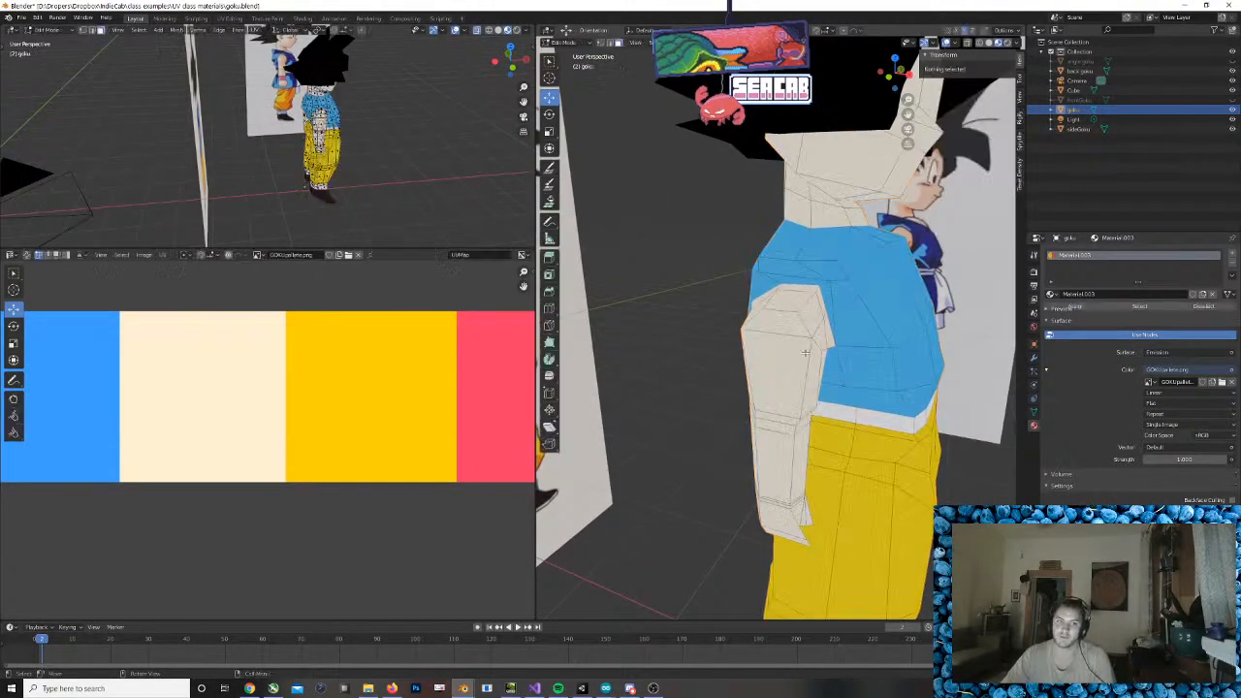
scroll(464, 410, "down", 3)
scroll(485, 415, "up", 2)
scroll(520, 421, "down", 1)
scroll(659, 428, "down", 3)
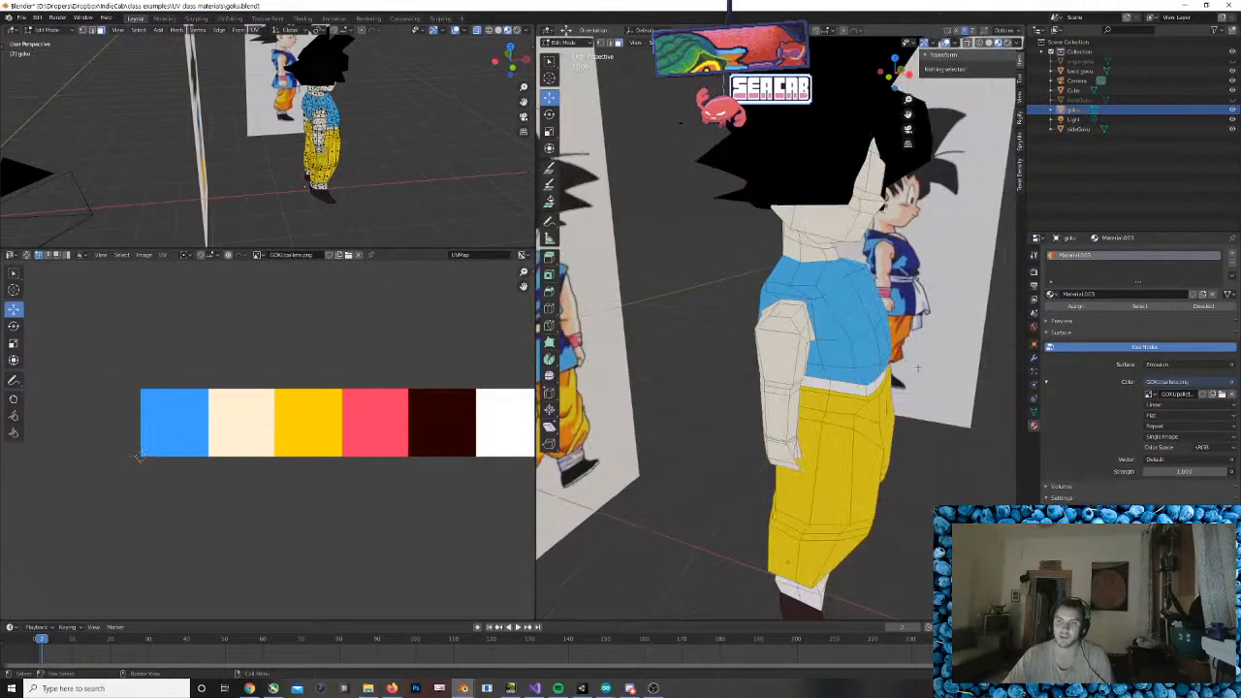
middle_click_drag(669, 429, 593, 446)
key("a")
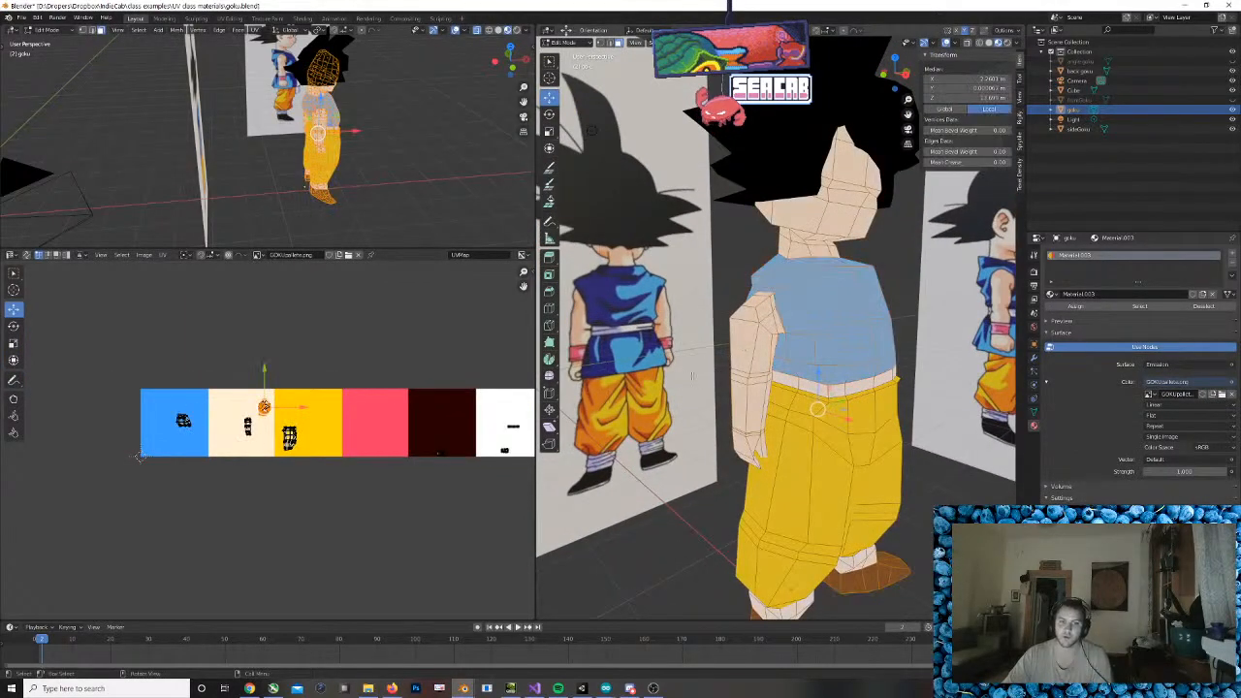
Compare the flat-coloured model with the reference images from the side and the front
scroll(853, 432, "down", 3)
middle_click_drag(858, 433, 805, 379)
key("Tab")
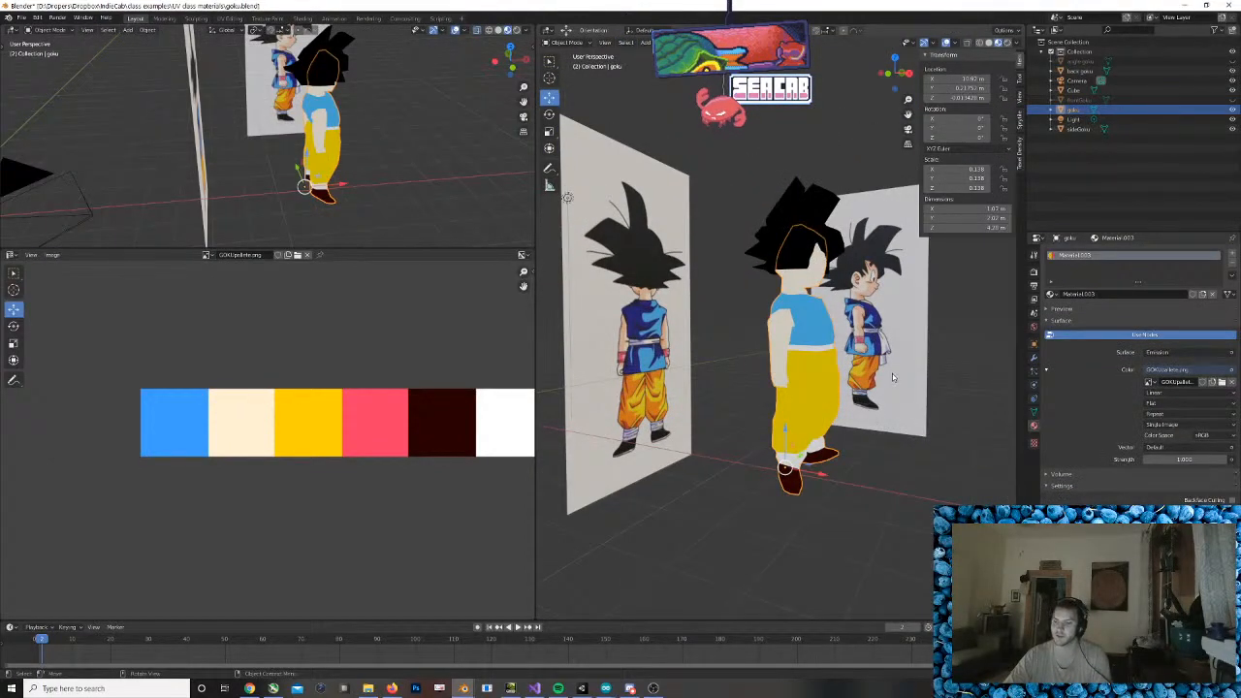
middle_click_drag(892, 377, 822, 380)
key("KP_3")
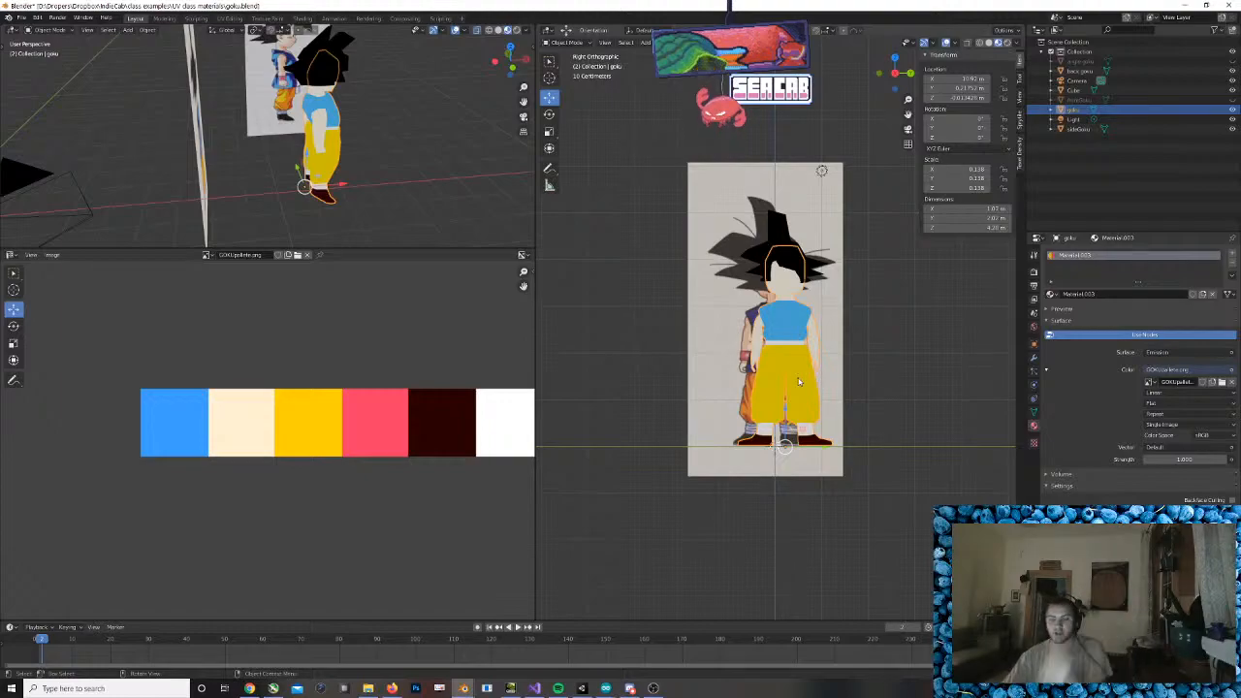
scroll(634, 385, "down", 2)
middle_click_drag(873, 379, 838, 372)
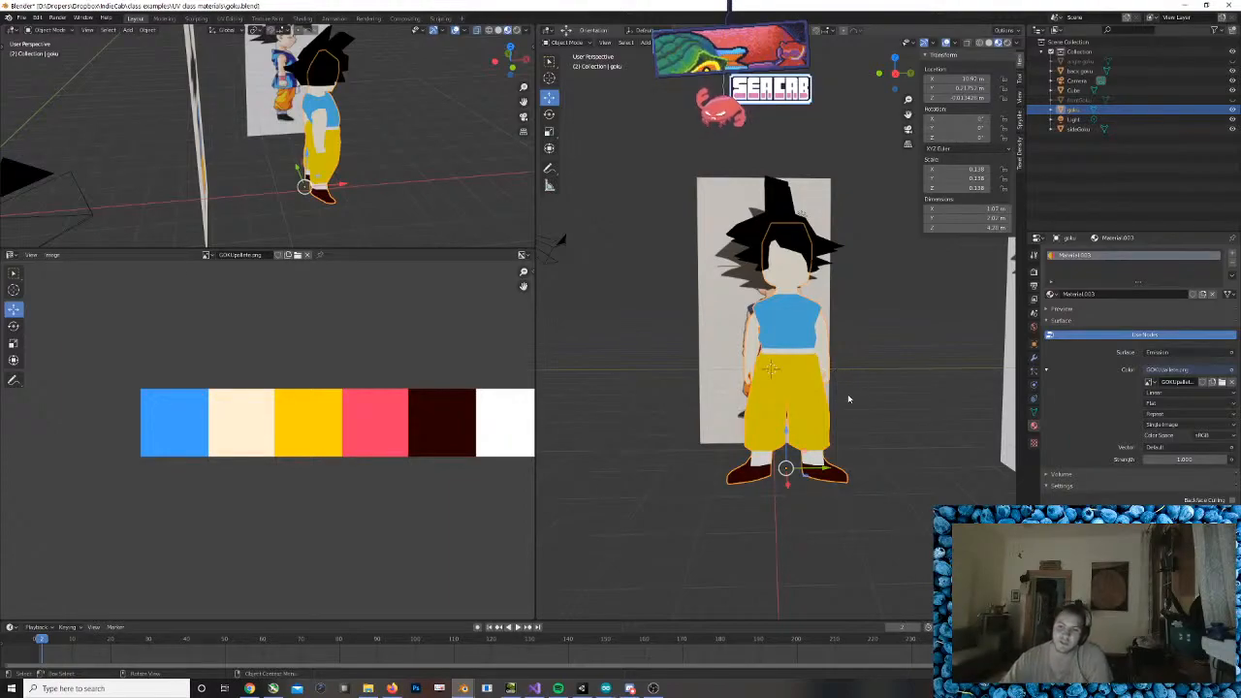
middle_click_drag(848, 398, 762, 461)
middle_click_drag(890, 451, 852, 483)
key("Tab")
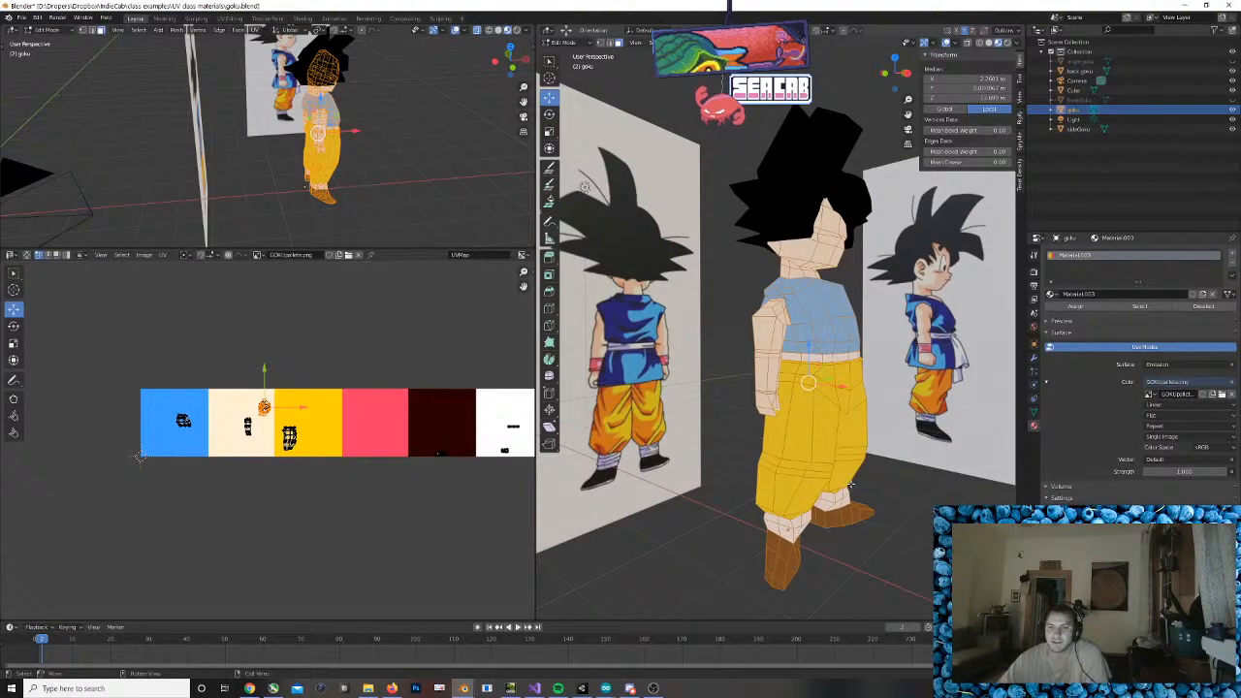
middle_click_drag(905, 471, 921, 492)
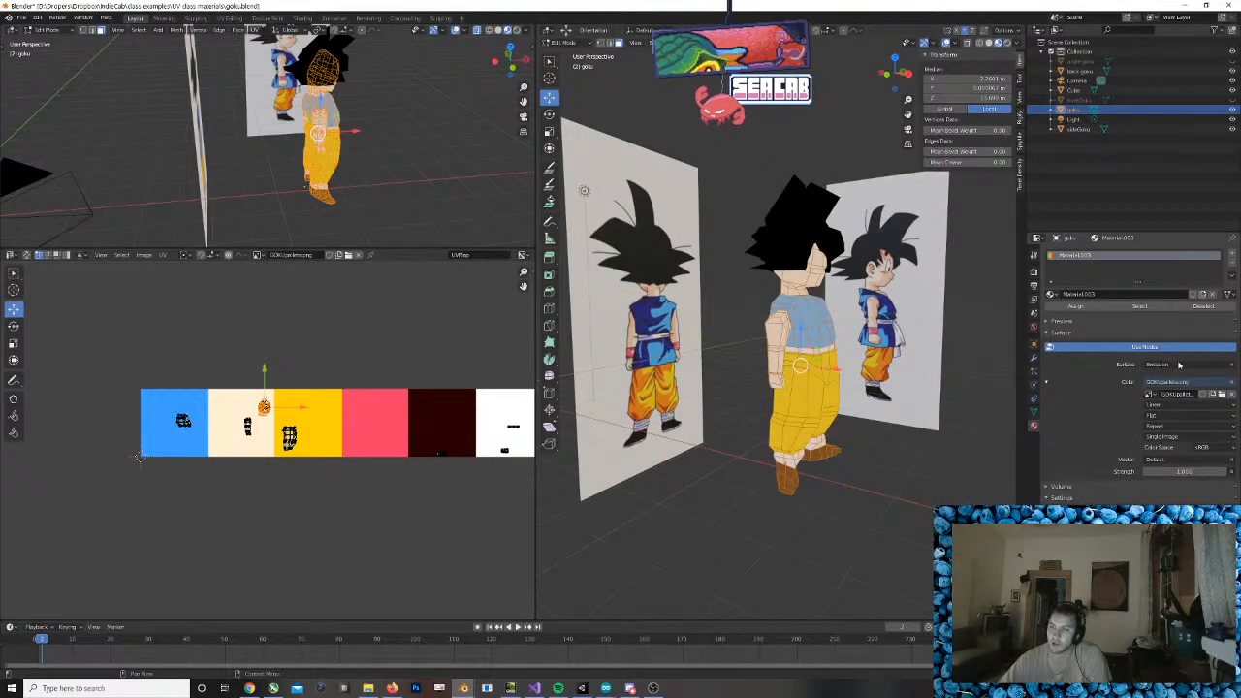
Replace the palette image in the material's emission colour with the GokuTexture.png image texture
left_click(1233, 396)
left_click(1178, 397)
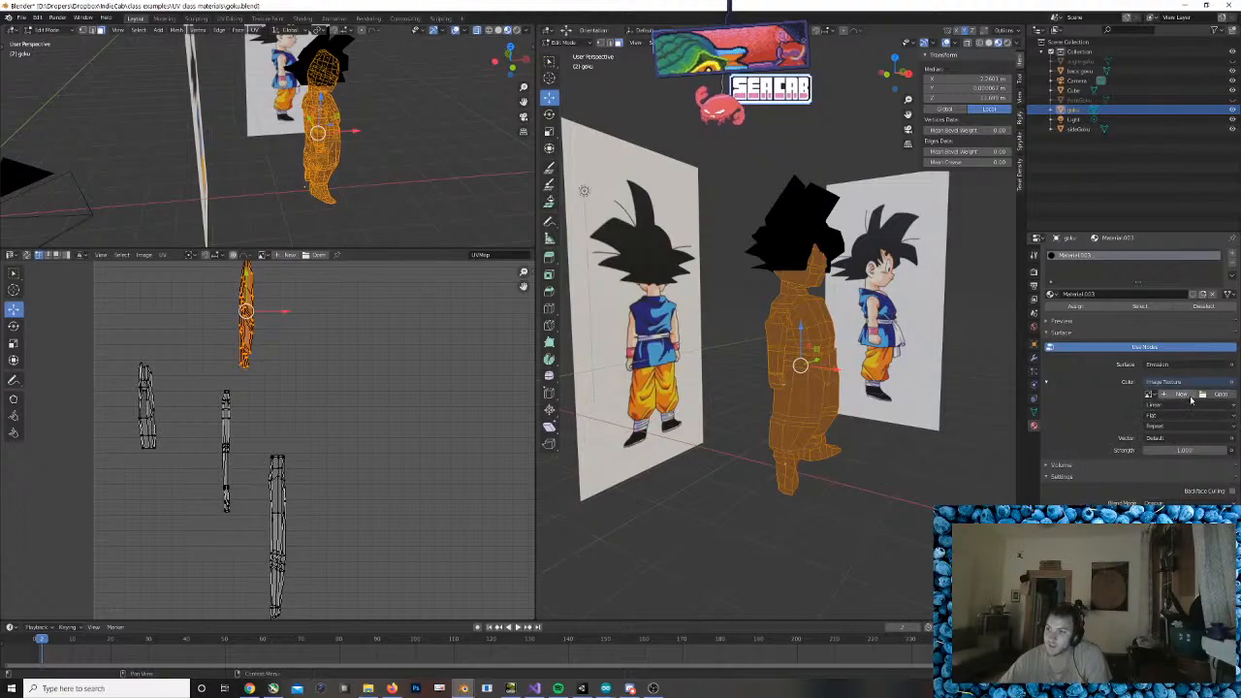
left_click(1212, 395)
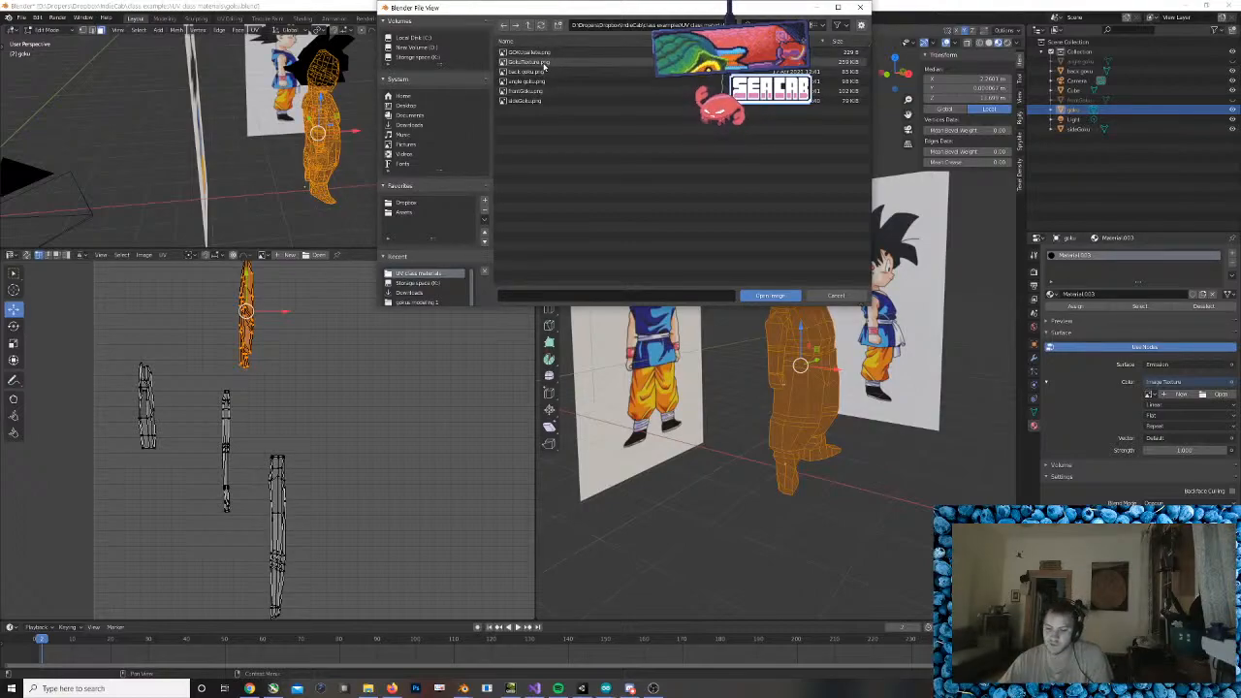
double_click(540, 64)
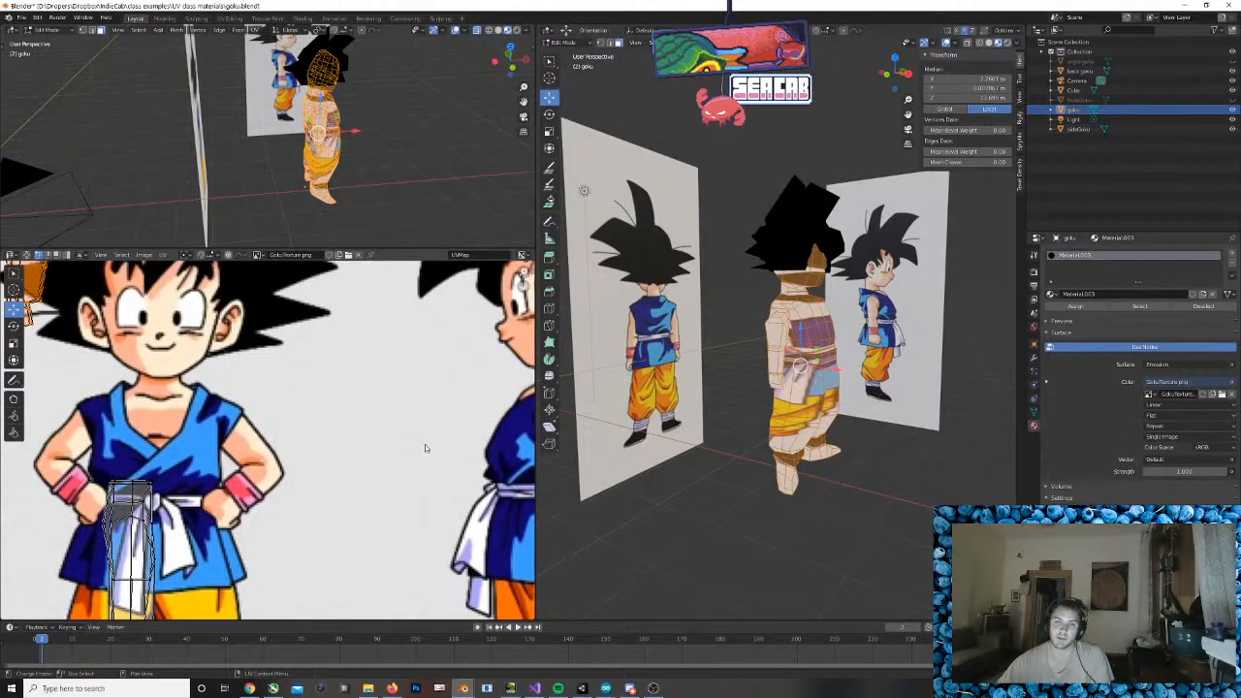
scroll(425, 444, "down", 3)
scroll(344, 445, "up", 3)
scroll(519, 424, "down", 2)
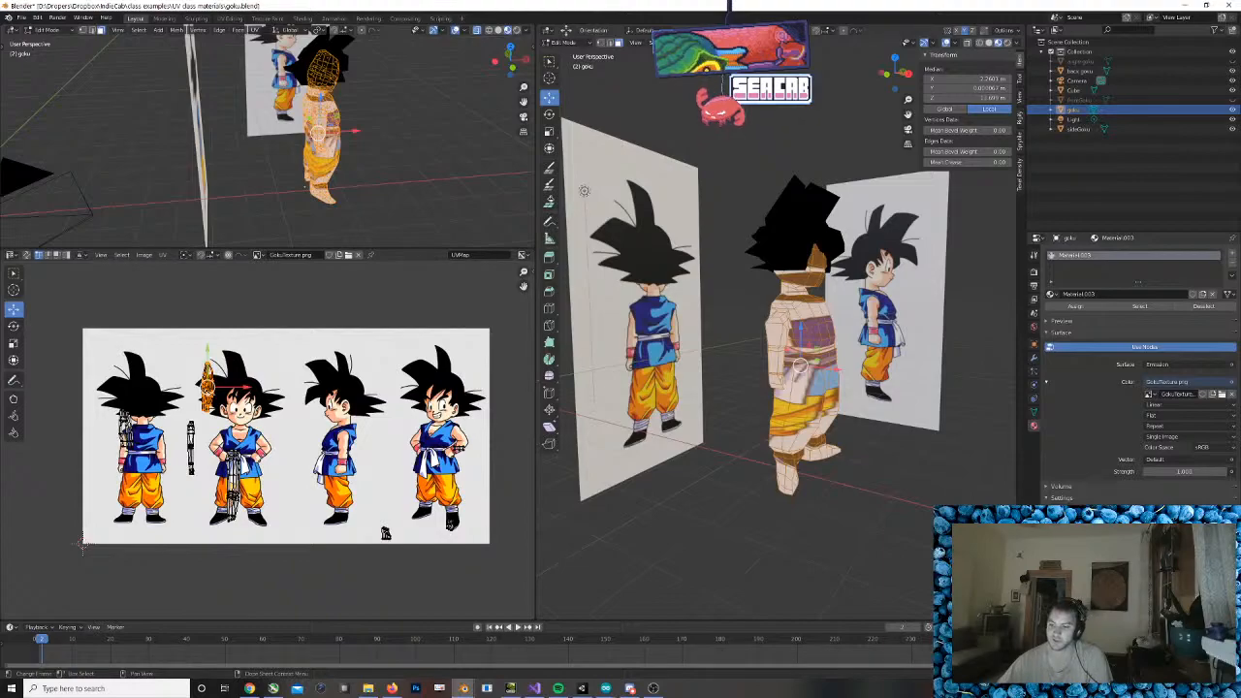
Examine from the front how the new texture lands on the character model
left_click(630, 688)
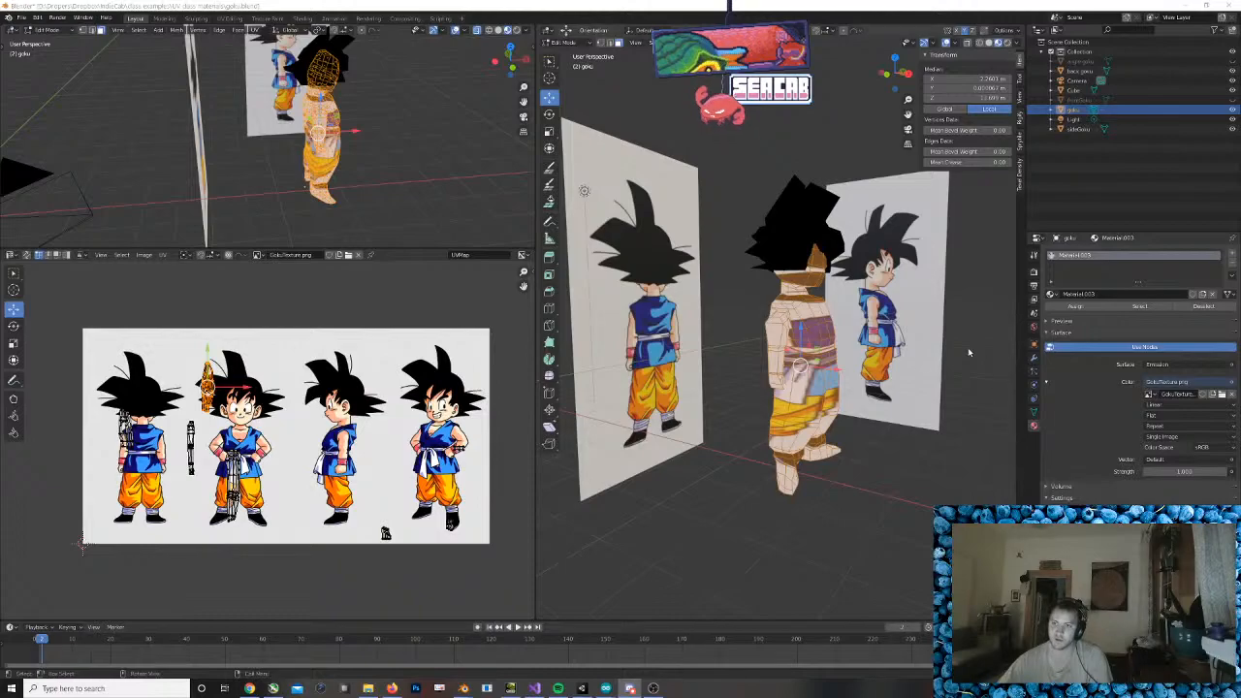
middle_click_drag(969, 352, 775, 352)
scroll(776, 352, "down", 2)
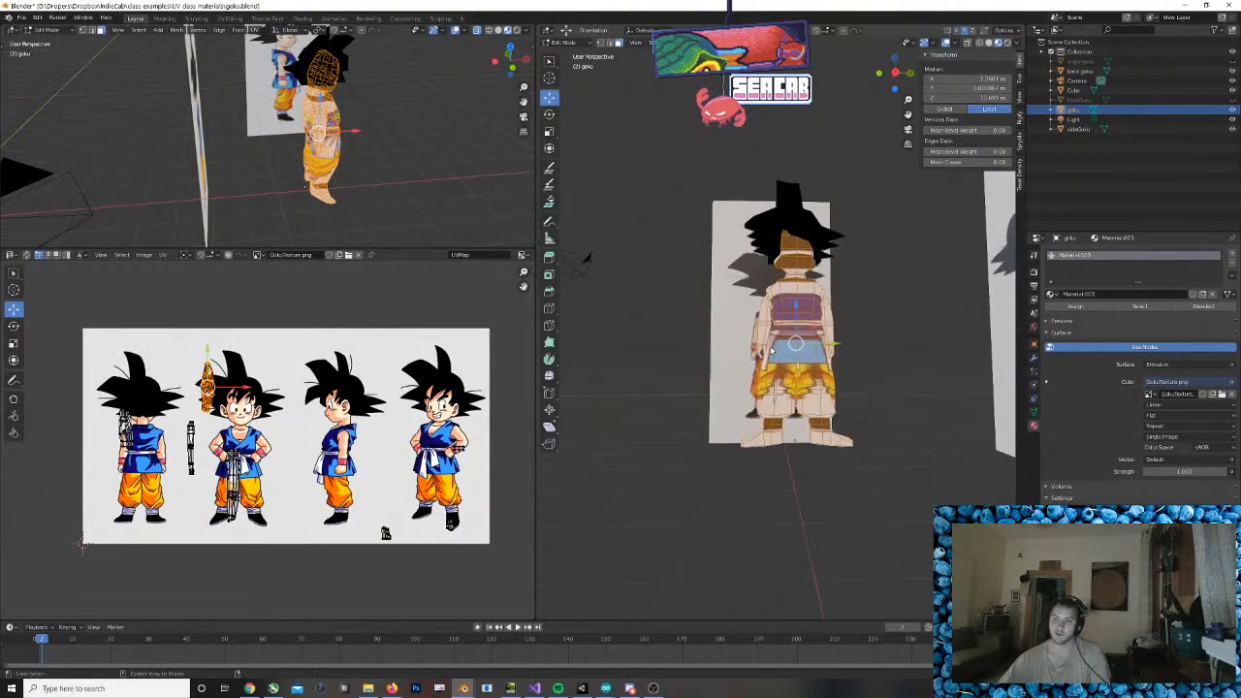
scroll(776, 352, "up", 5)
scroll(834, 334, "down", 8)
mouse_move(889, 317)
middle_mouse_down()
mouse_move(882, 360)
mouse_move(723, 291)
mouse_move(698, 297)
mouse_move(767, 277)
mouse_move(818, 333)
mouse_move(684, 332)
mouse_move(881, 330)
middle_mouse_up()
middle_click(882, 360, "alt")
scroll(723, 291, "down", 6)
scroll(698, 296, "up", 4)
scroll(736, 332, "up", 5)
In the right orthographic view, select the character's visible front faces and unwrap them with Project From View
key("KP_3")
scroll(878, 321, "up", 4)
scroll(878, 321, "up", 5)
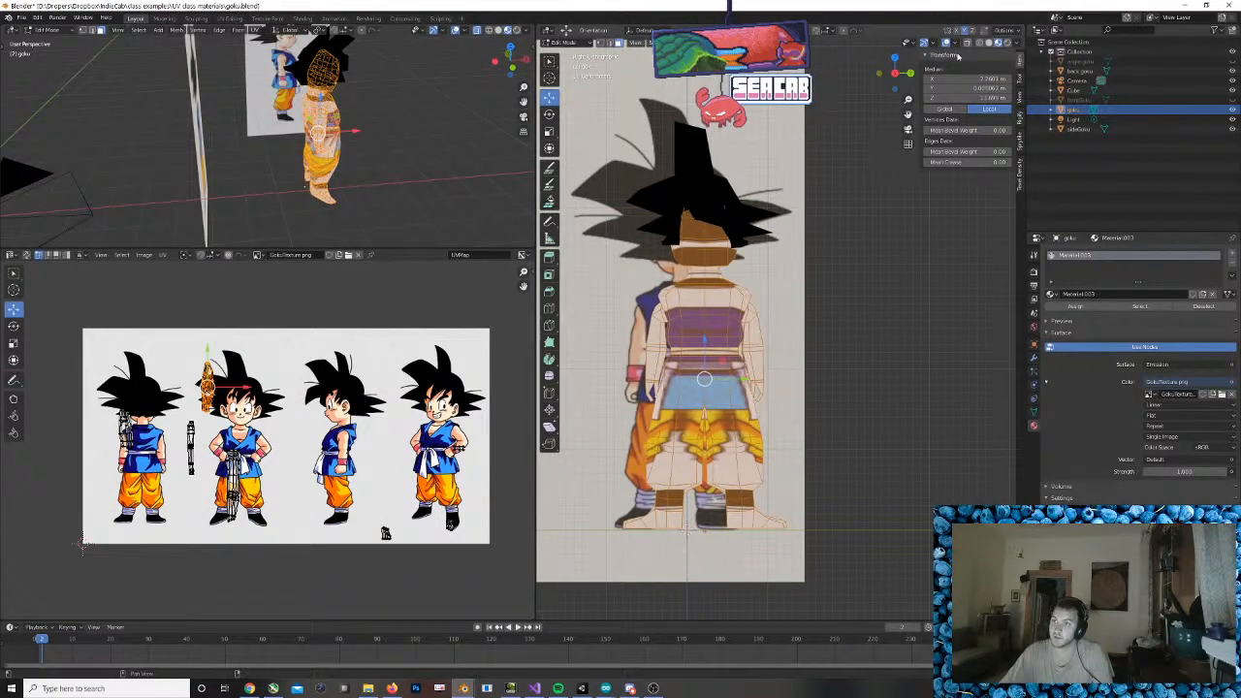
left_click(821, 244)
scroll(629, 190, "down", 1)
left_click_drag(628, 190, 839, 493)
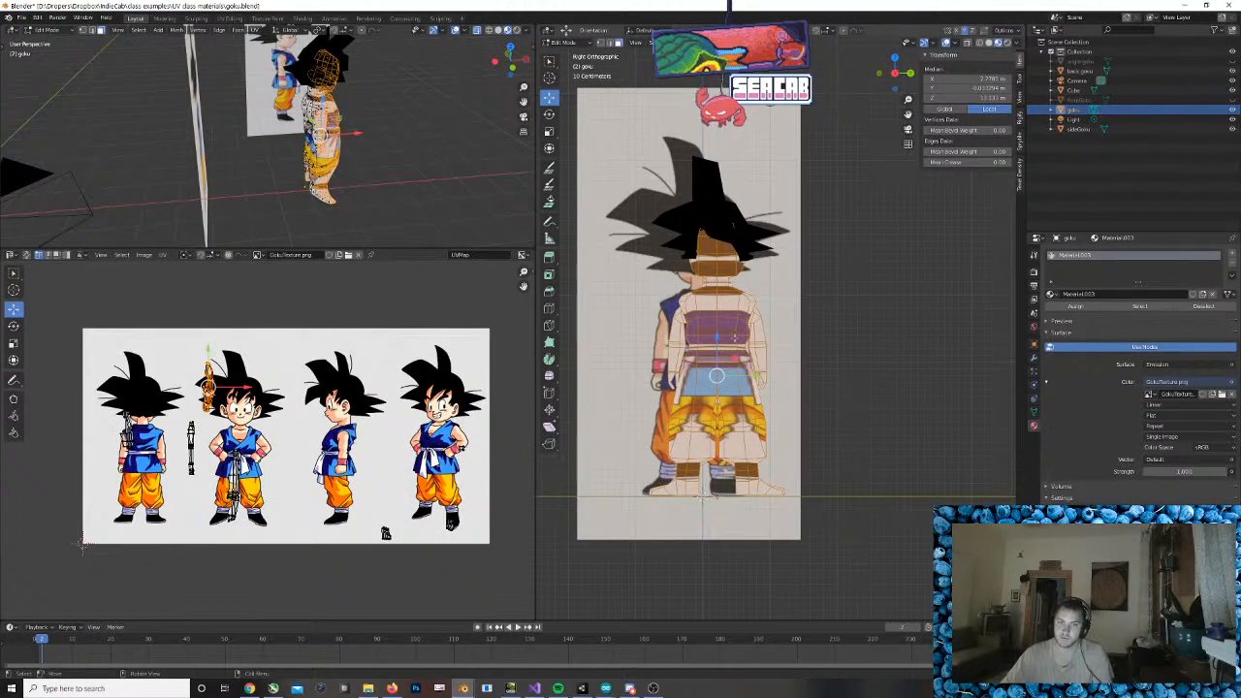
right_click(736, 342)
left_click(717, 377)
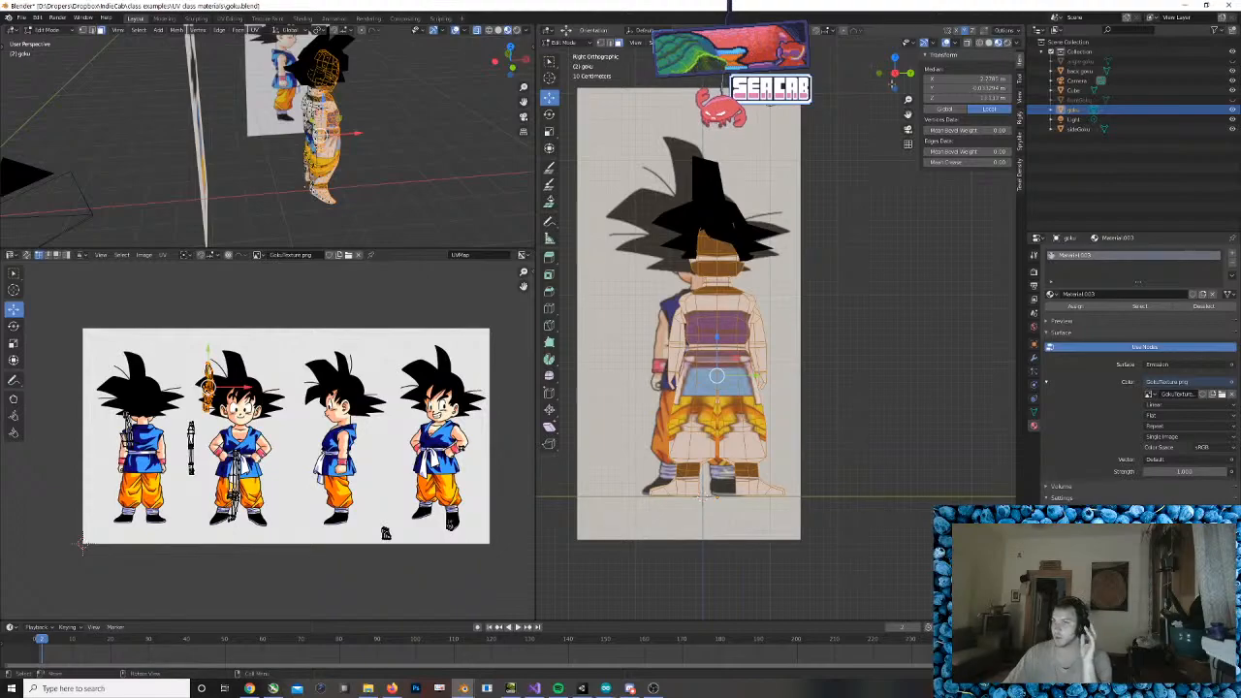
key("u")
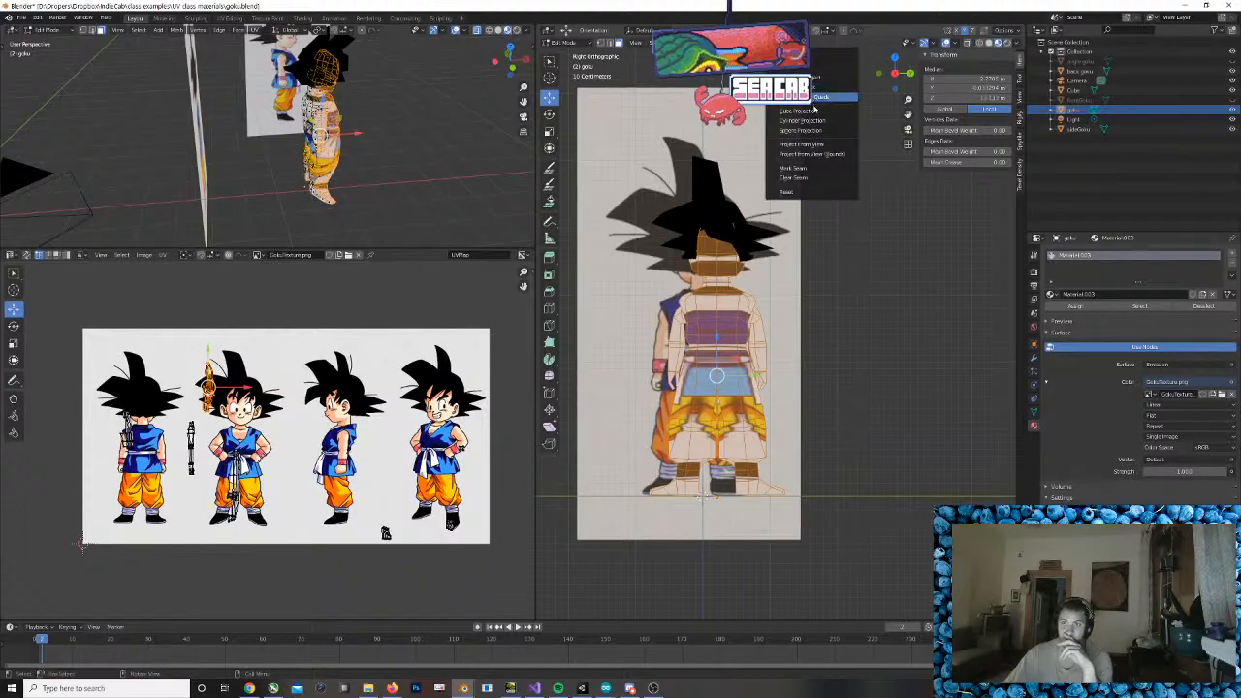
left_click(817, 147)
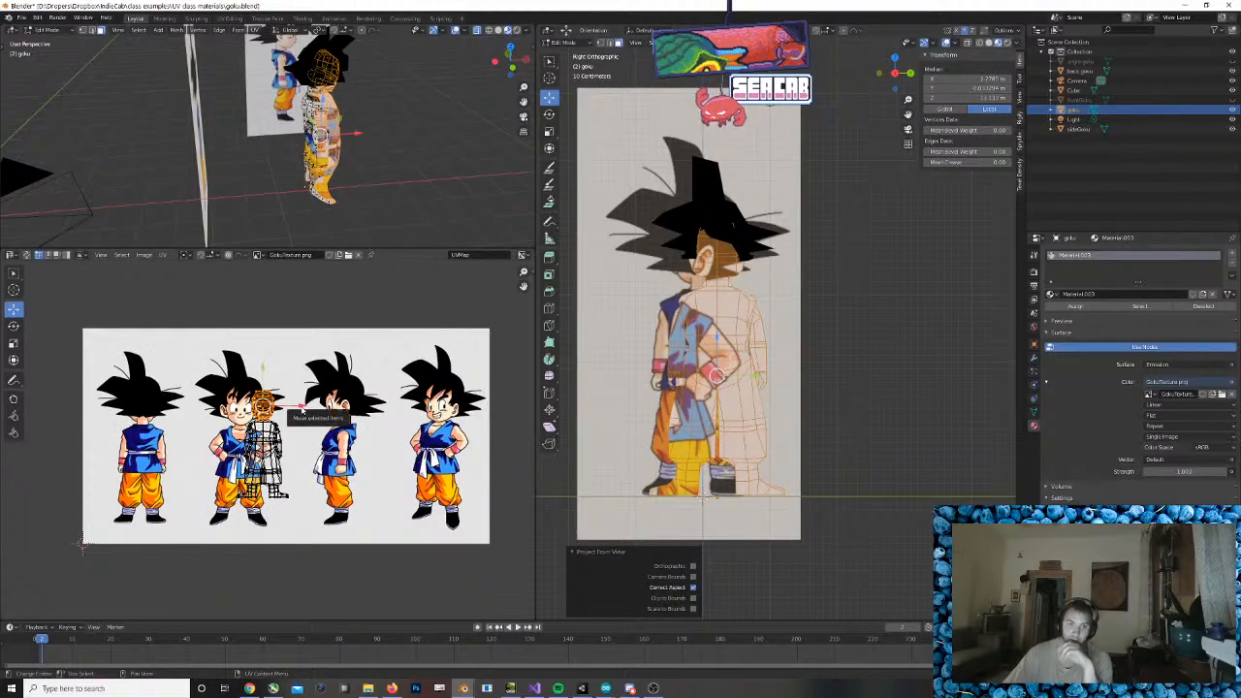
Select the projected front UVs and move them over the front-view figure in the texture image
left_click_drag(302, 409, 294, 409)
key("ctrl+z")
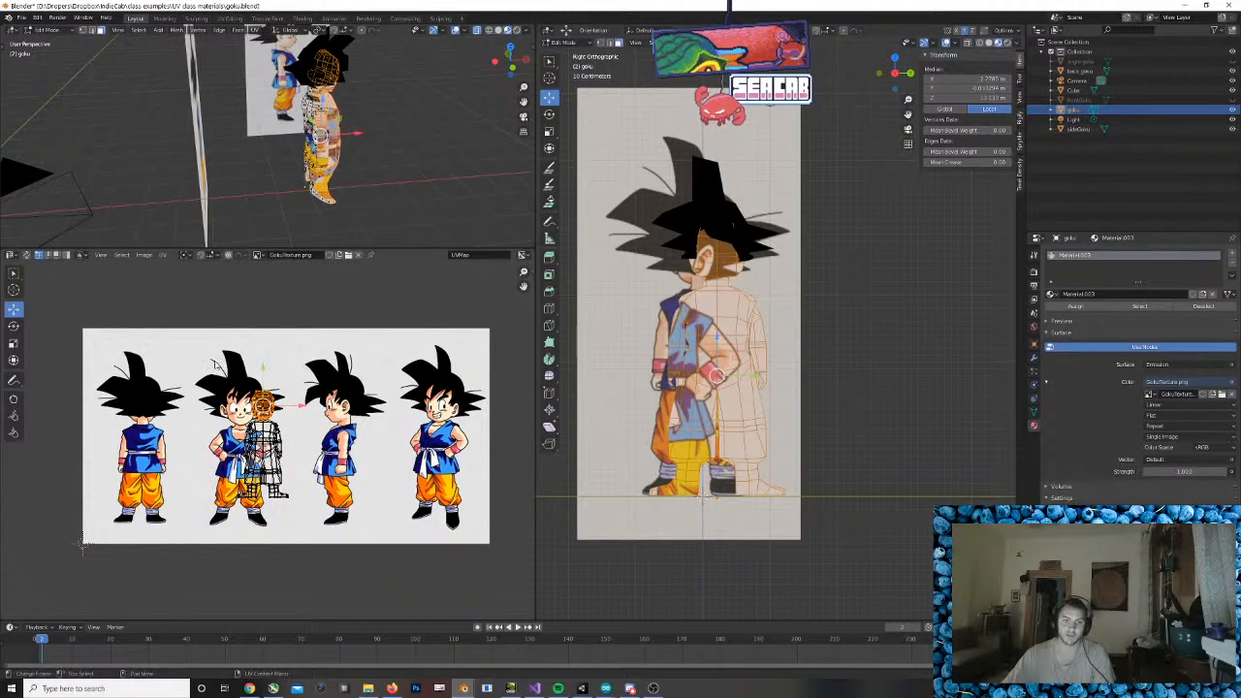
left_click_drag(214, 362, 300, 506)
left_click_drag(301, 447, 282, 445)
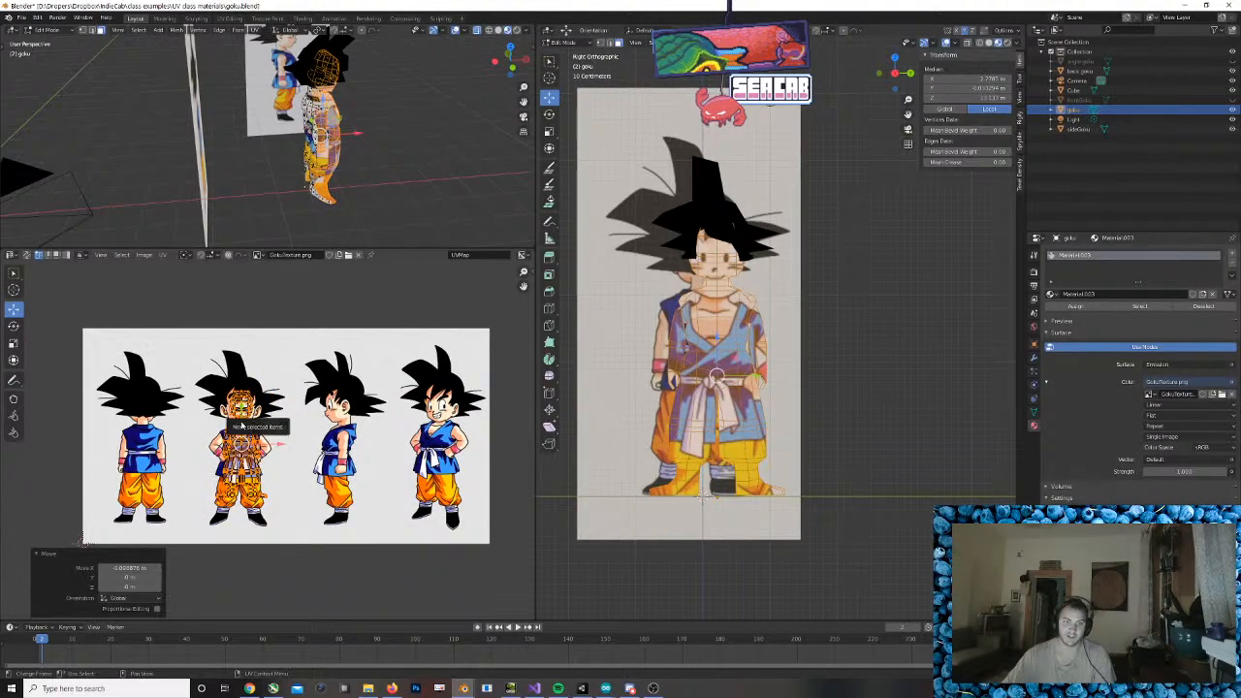
scroll(281, 445, "up", 3)
left_click_drag(231, 390, 231, 434)
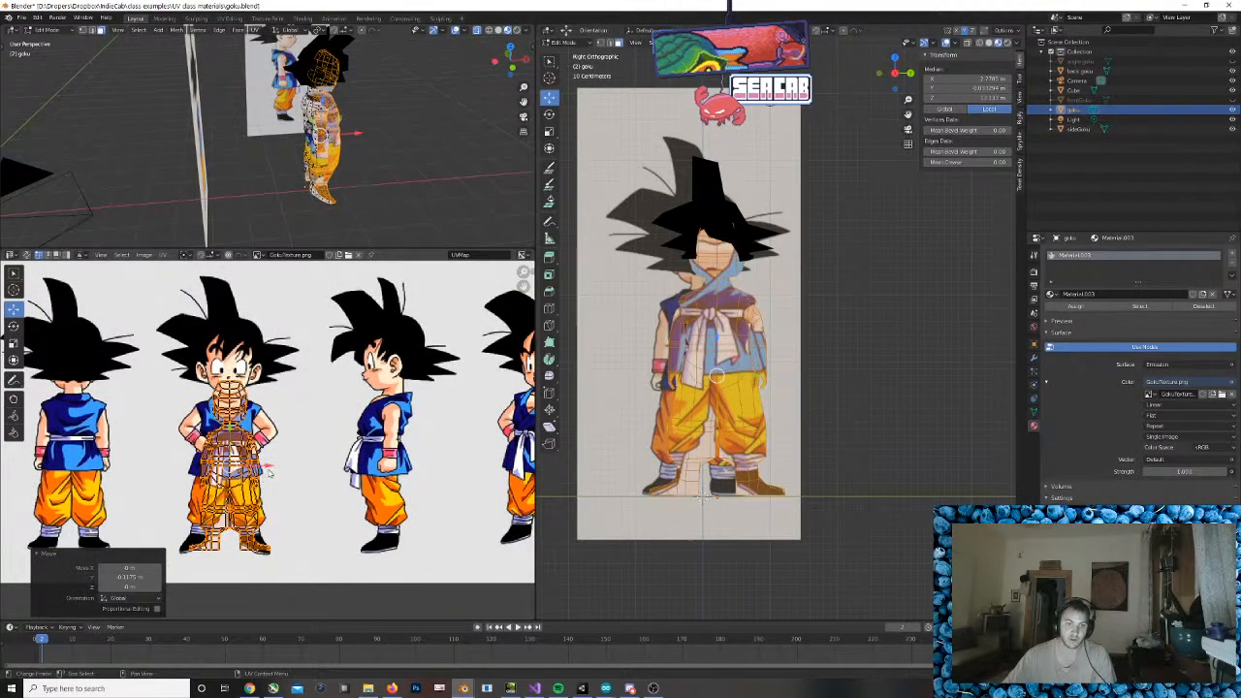
left_click_drag(269, 470, 263, 470)
Reselect the whole front UV island and scale it up uniformly to match the size of the front-view figure
left_click(14, 343)
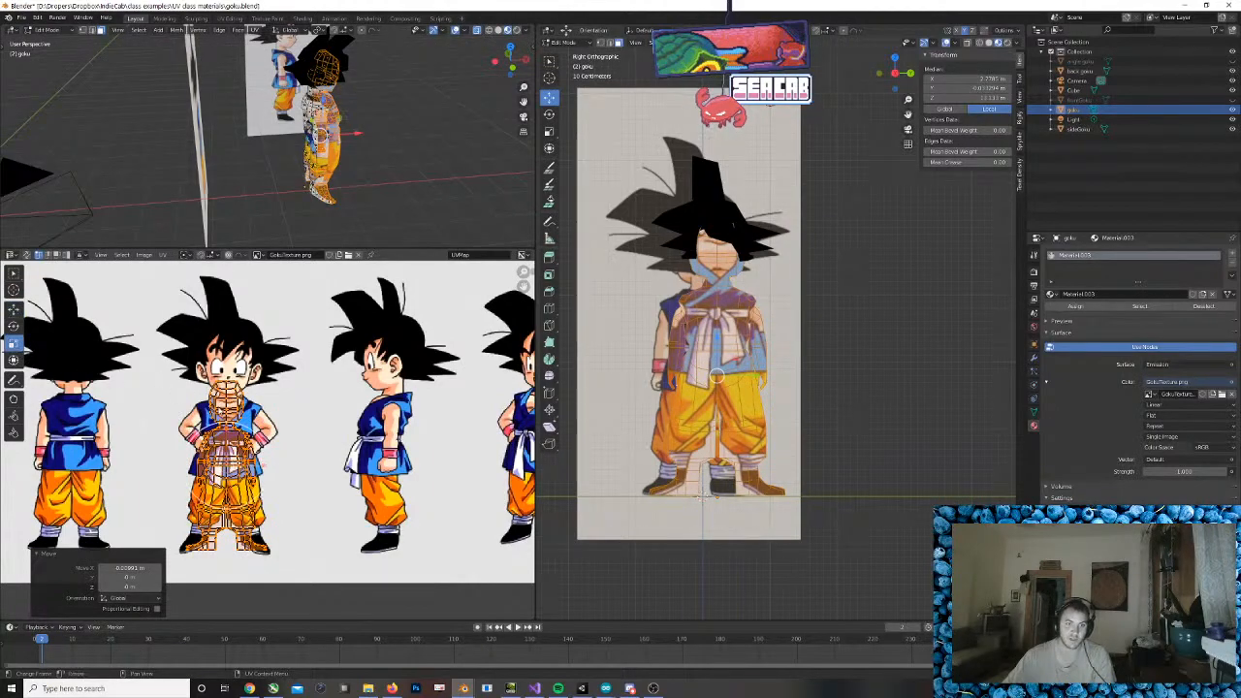
left_click(163, 373)
key("b")
left_click_drag(146, 351, 291, 562)
left_click_drag(233, 439, 245, 427)
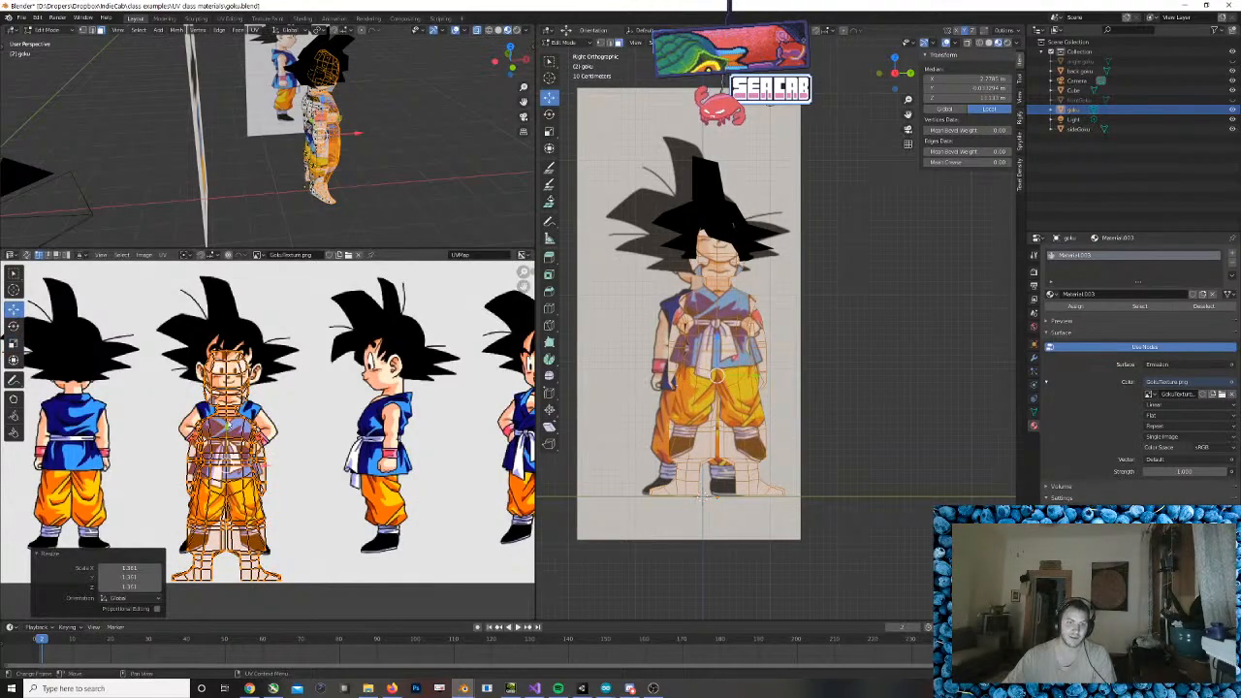
Shift the enlarged front UV island in small vertical and horizontal moves to align its face, torso and feet with the drawn figure
key("g")
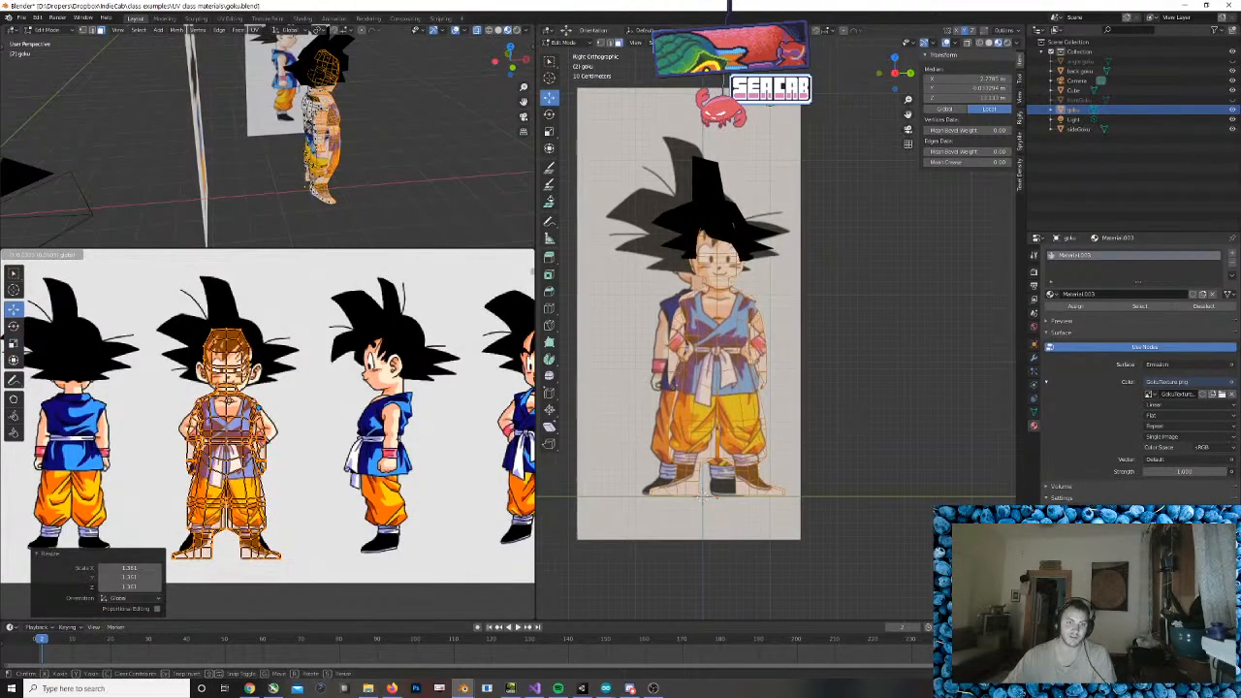
left_click_drag(231, 406, 230, 408)
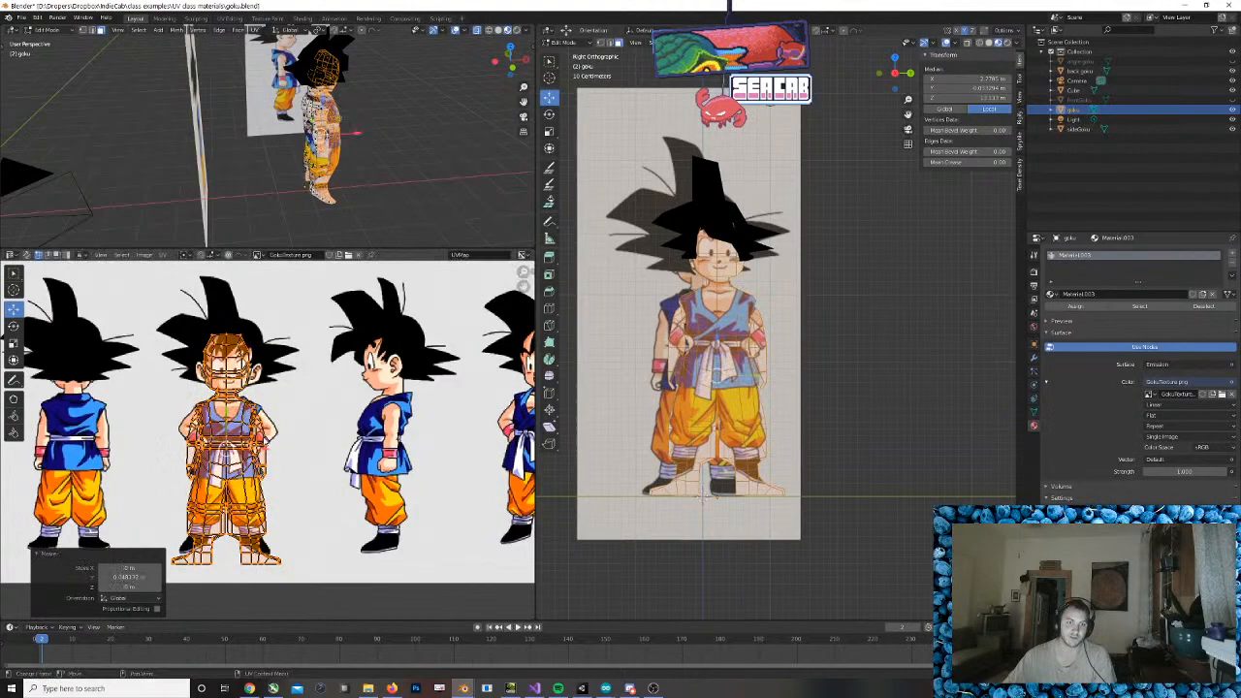
key("g")
left_click(269, 452)
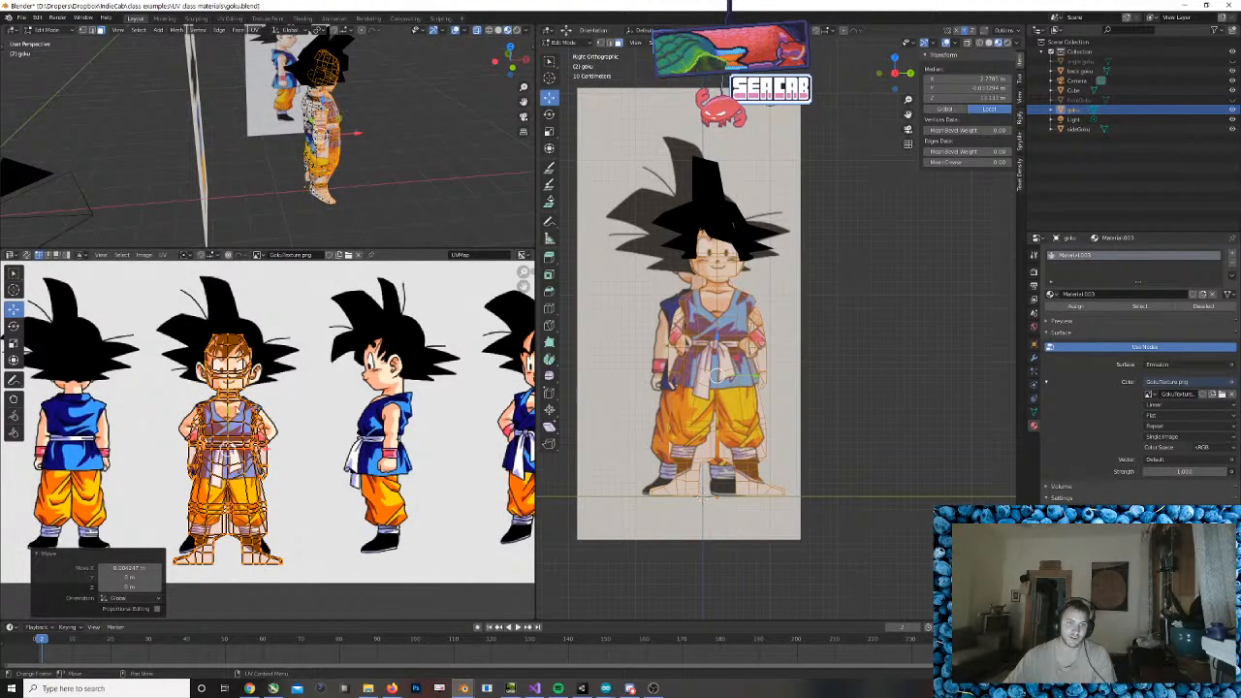
key("g")
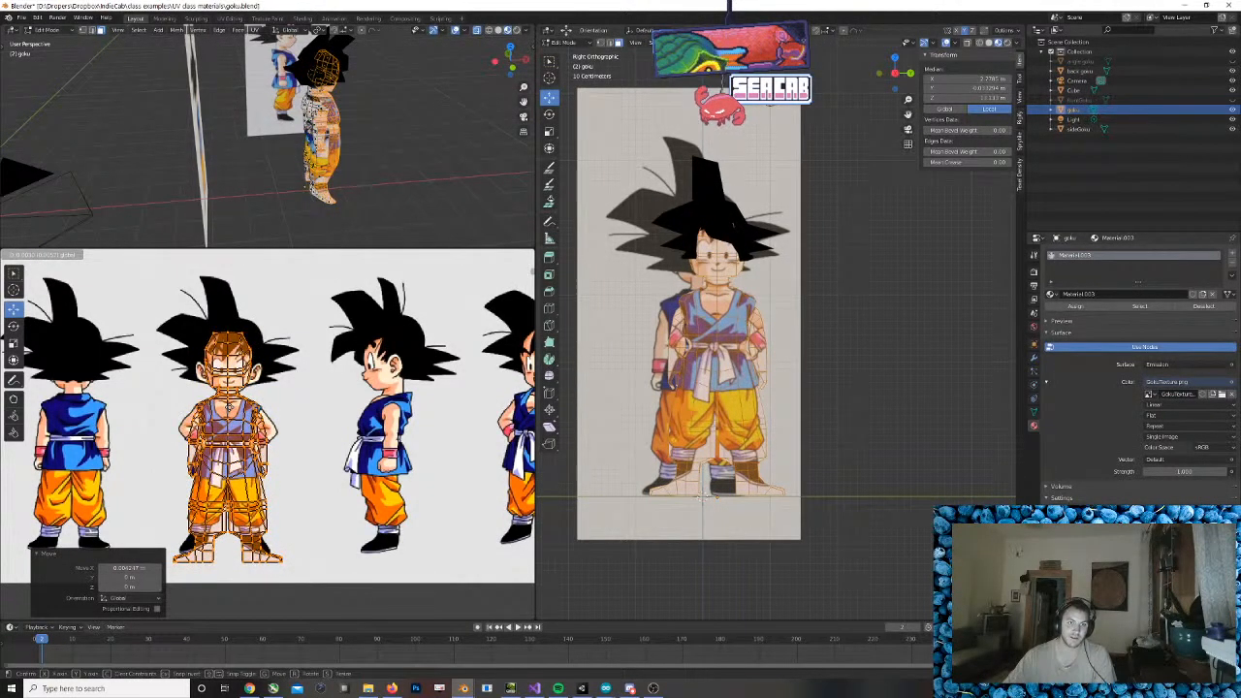
left_click_drag(231, 410, 231, 410)
scroll(256, 463, "up", 2)
middle_click_drag(273, 500, 356, 410)
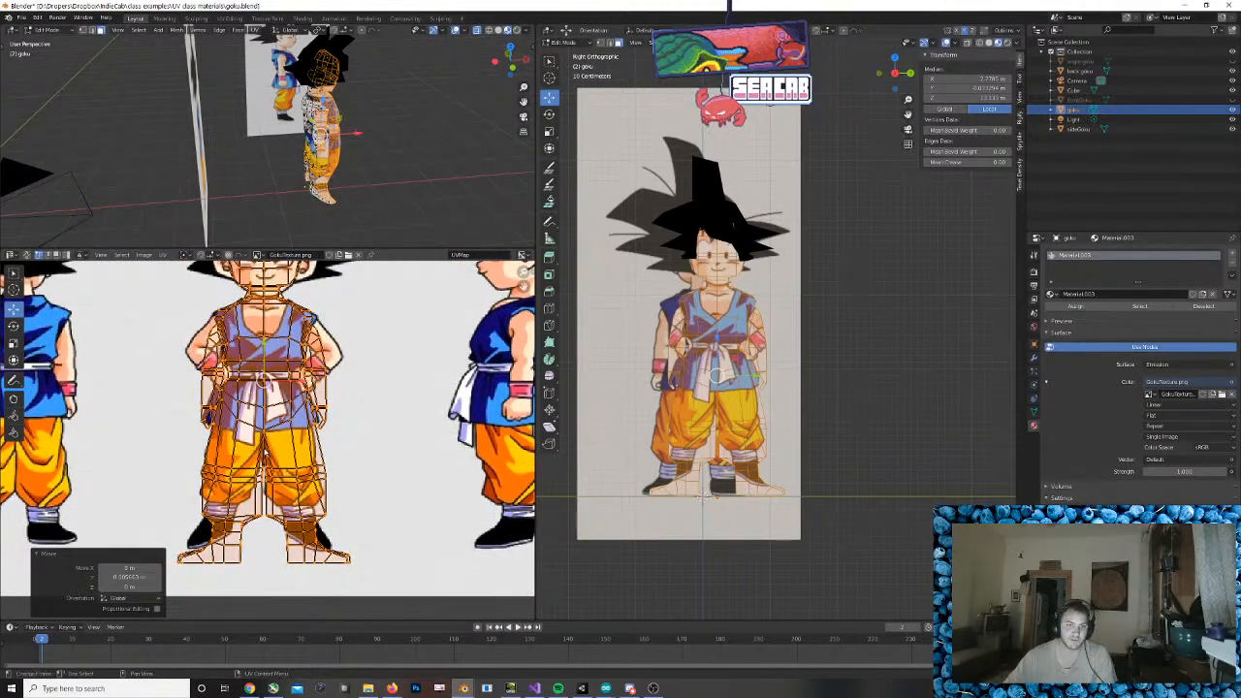
key("g")
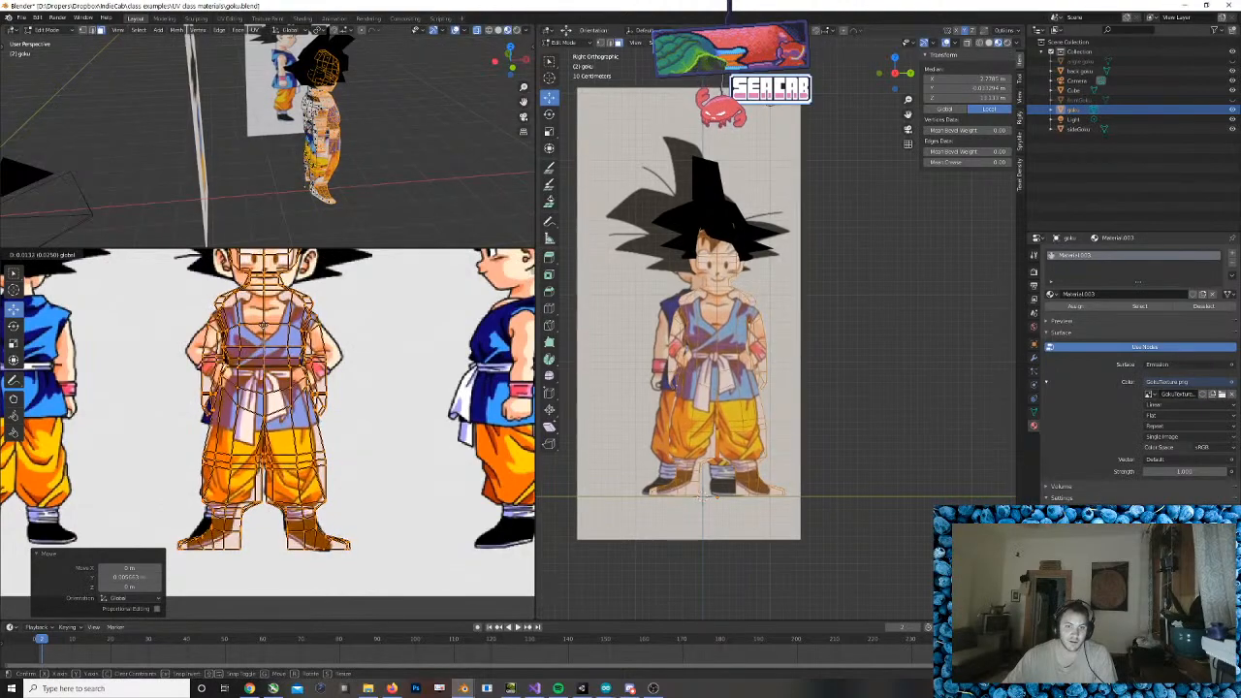
left_click(264, 323)
Inspect the projected texture on the model's front up close and reselect the whole front UV island
middle_click_drag(806, 442, 833, 442)
scroll(833, 442, "up", 5)
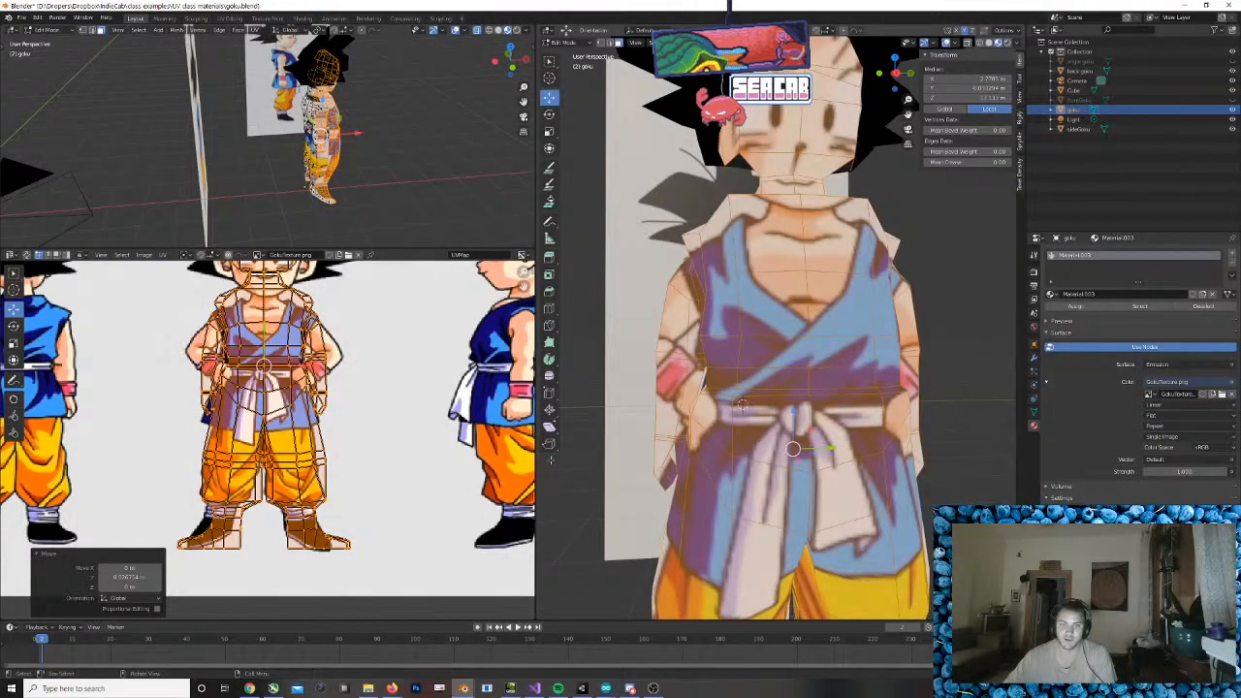
scroll(189, 432, "down", 2)
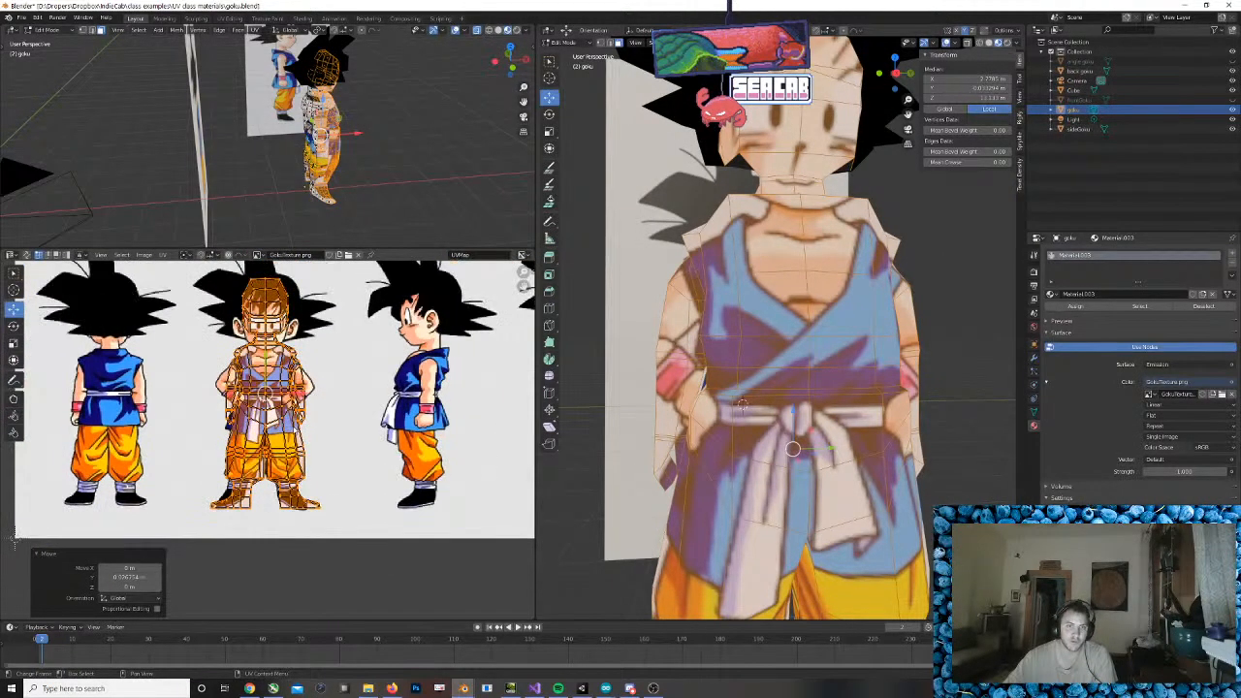
left_click_drag(198, 275, 346, 518)
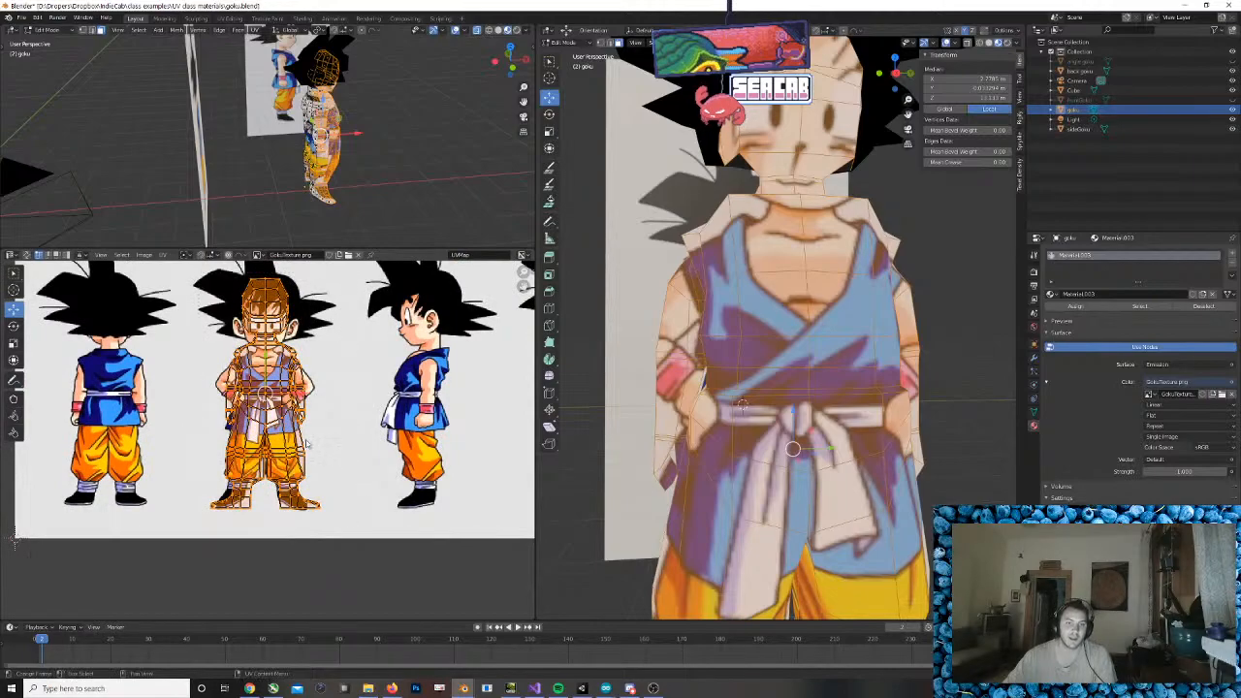
Scale the whole front UV island down slightly and move it up to line up with the front-view figure
left_click(13, 343)
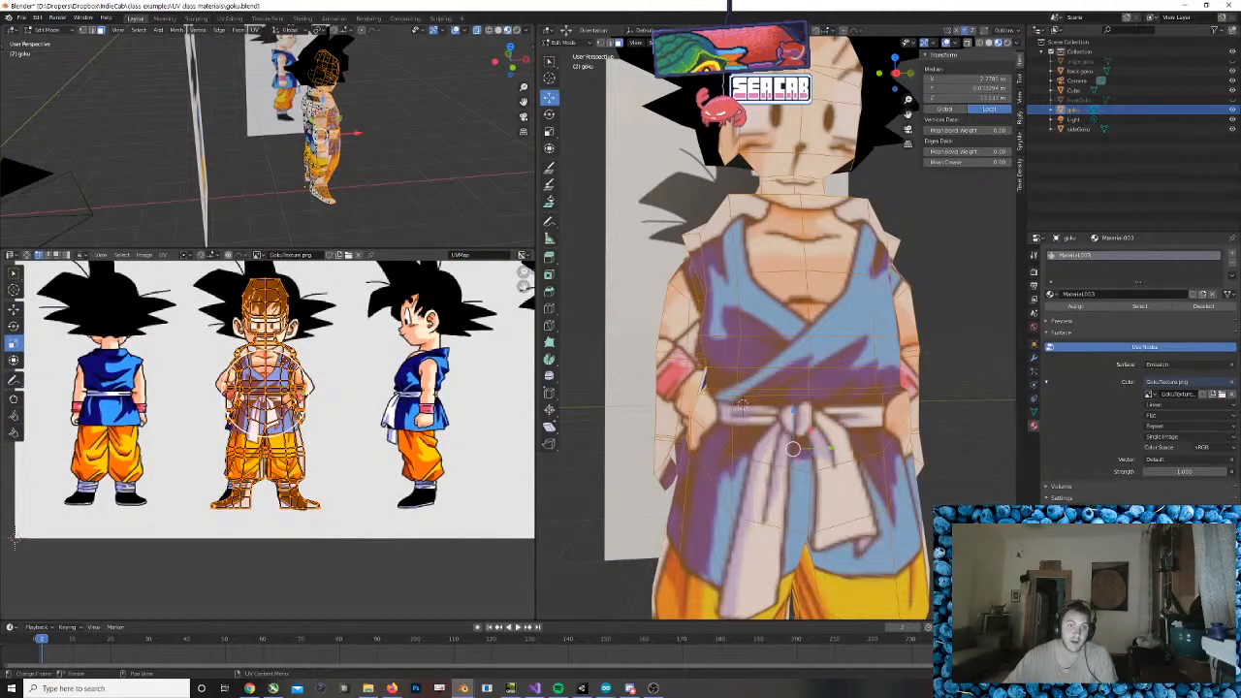
left_click_drag(288, 359, 325, 429)
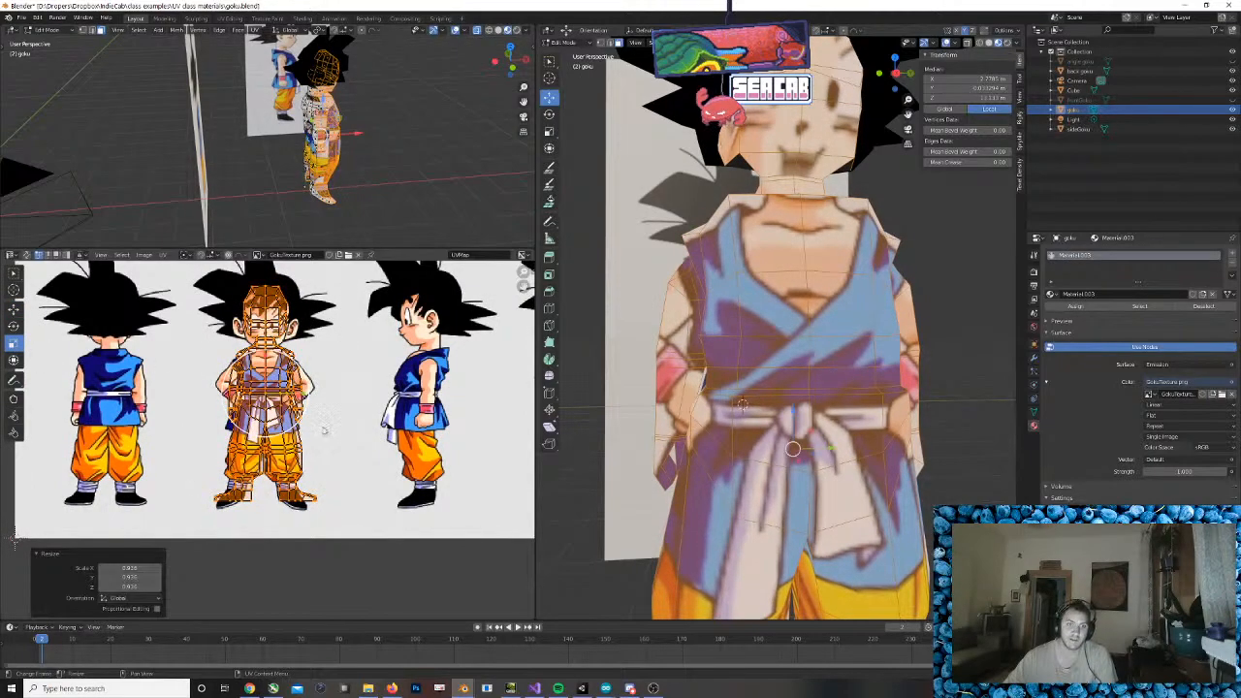
left_click(12, 311)
scroll(281, 393, "up", 4)
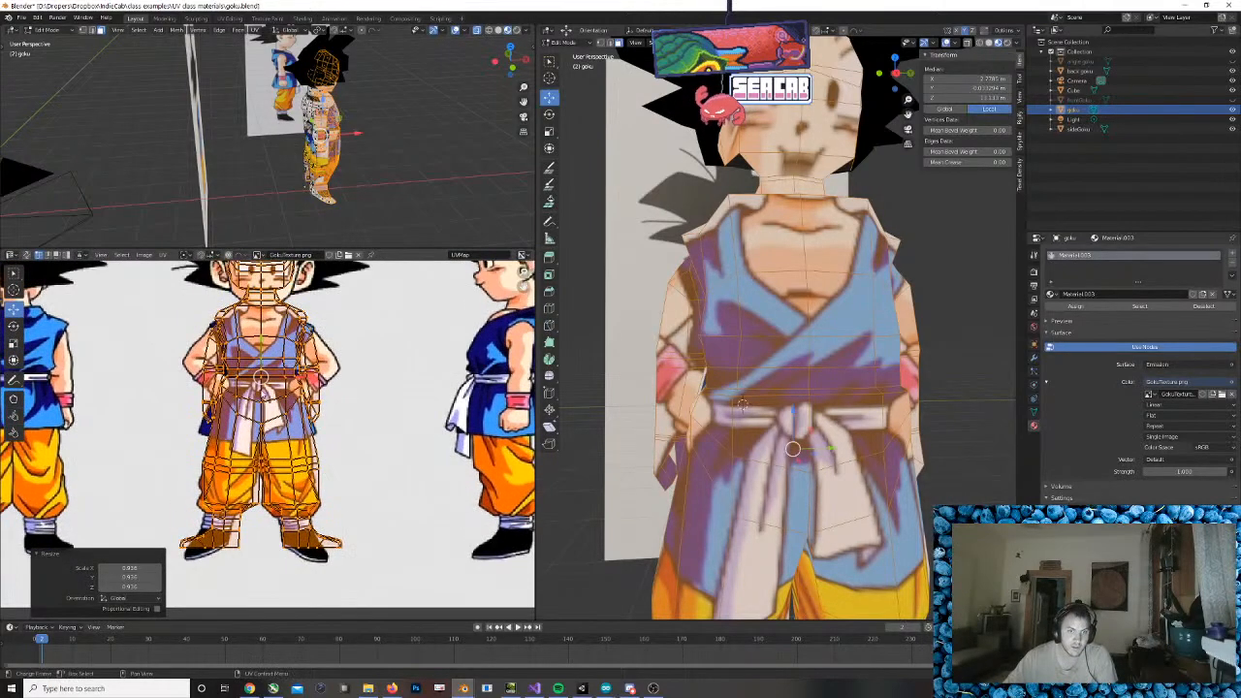
left_click_drag(259, 344, 266, 361)
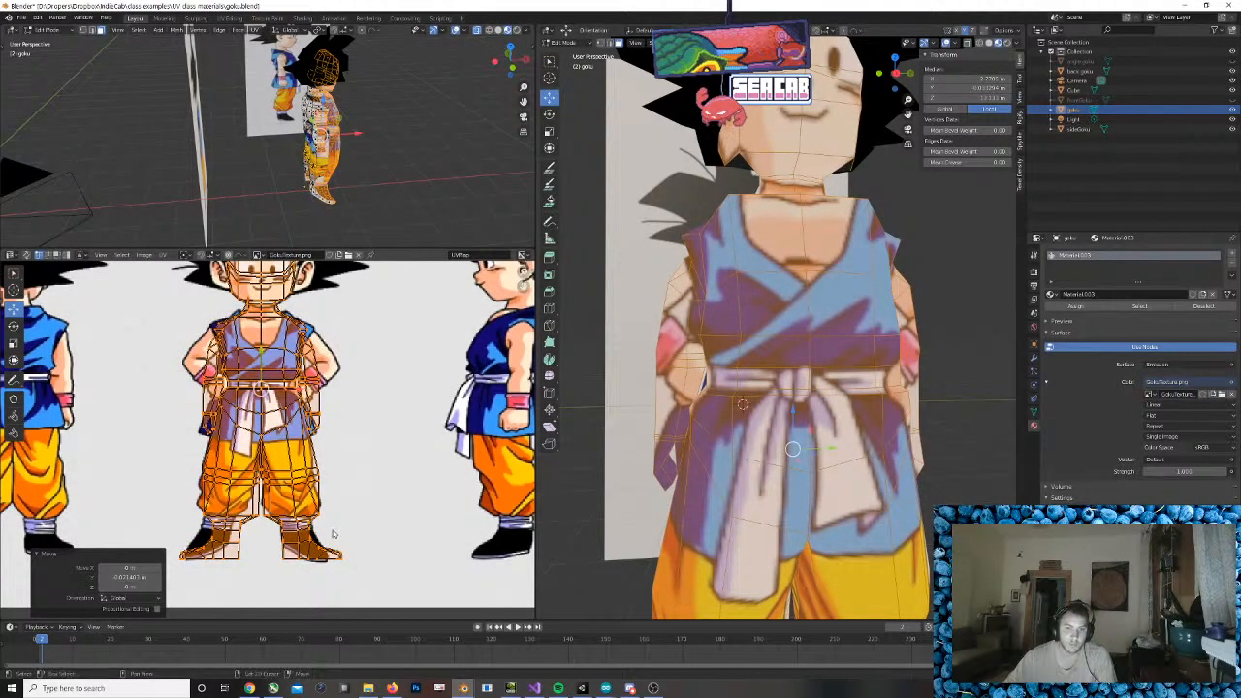
Examine the UV editor's vertex, image and display settings with the inner foot vertices selected
scroll(357, 443, "up", 3)
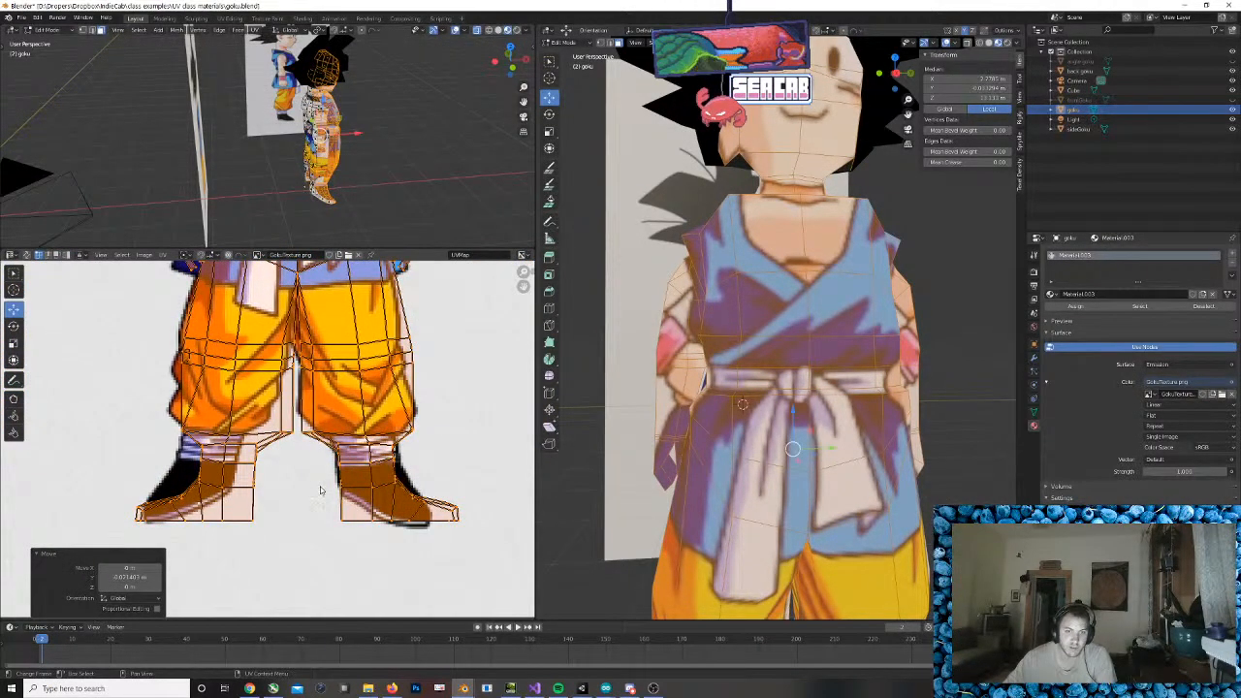
left_click(373, 533)
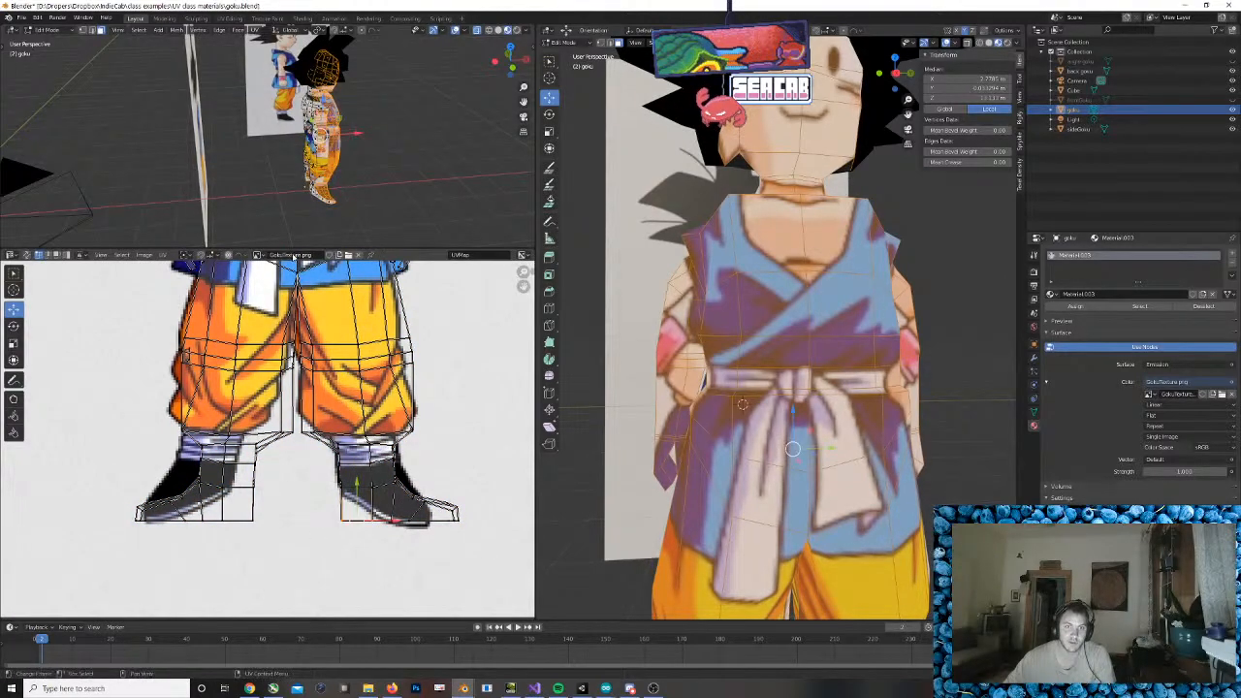
left_click(529, 272)
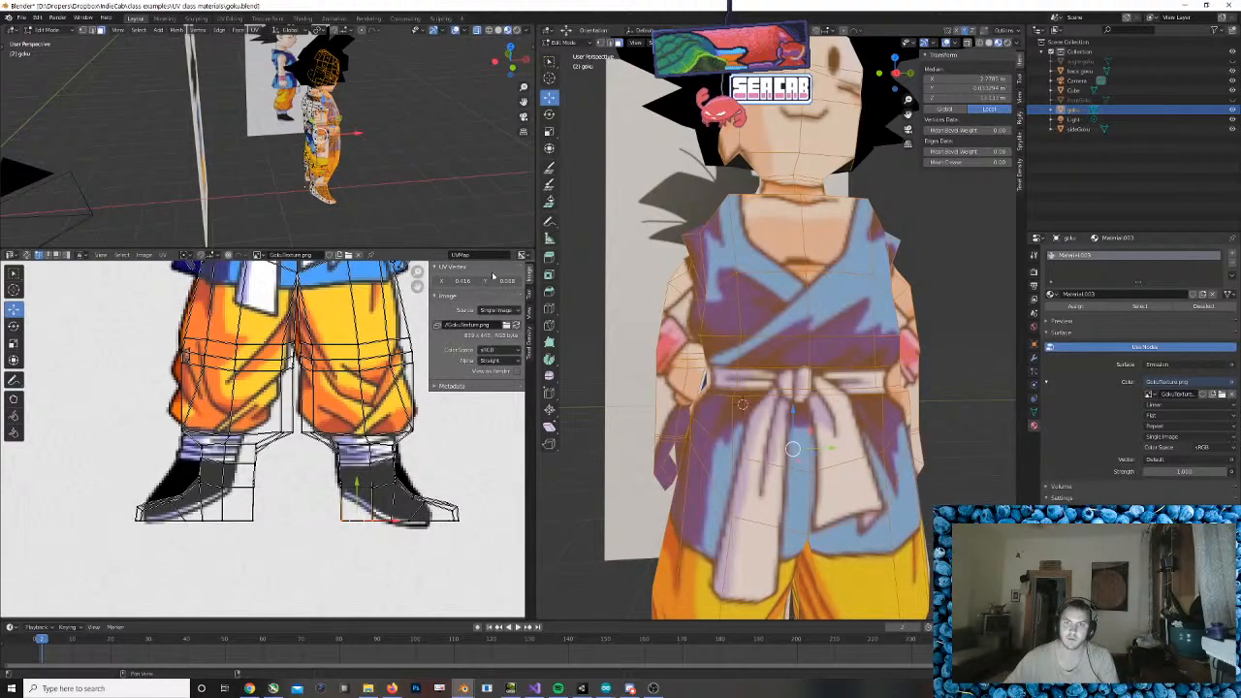
left_click(435, 268)
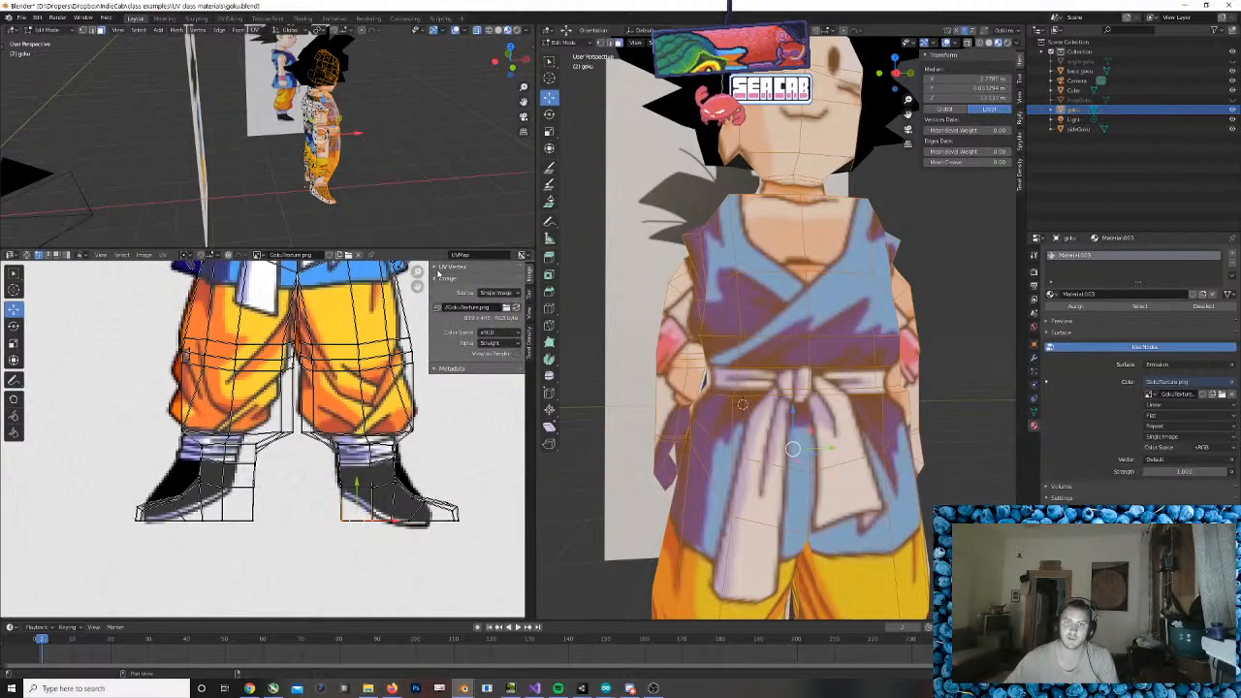
left_click(392, 462)
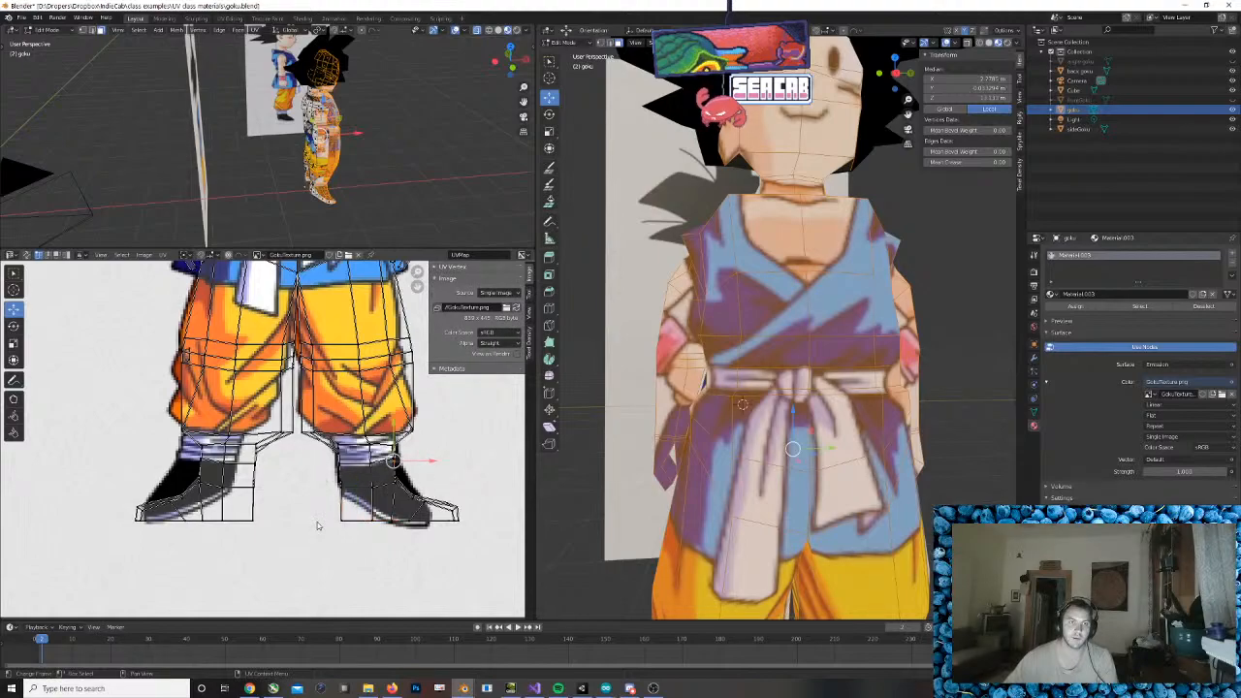
left_click(442, 278)
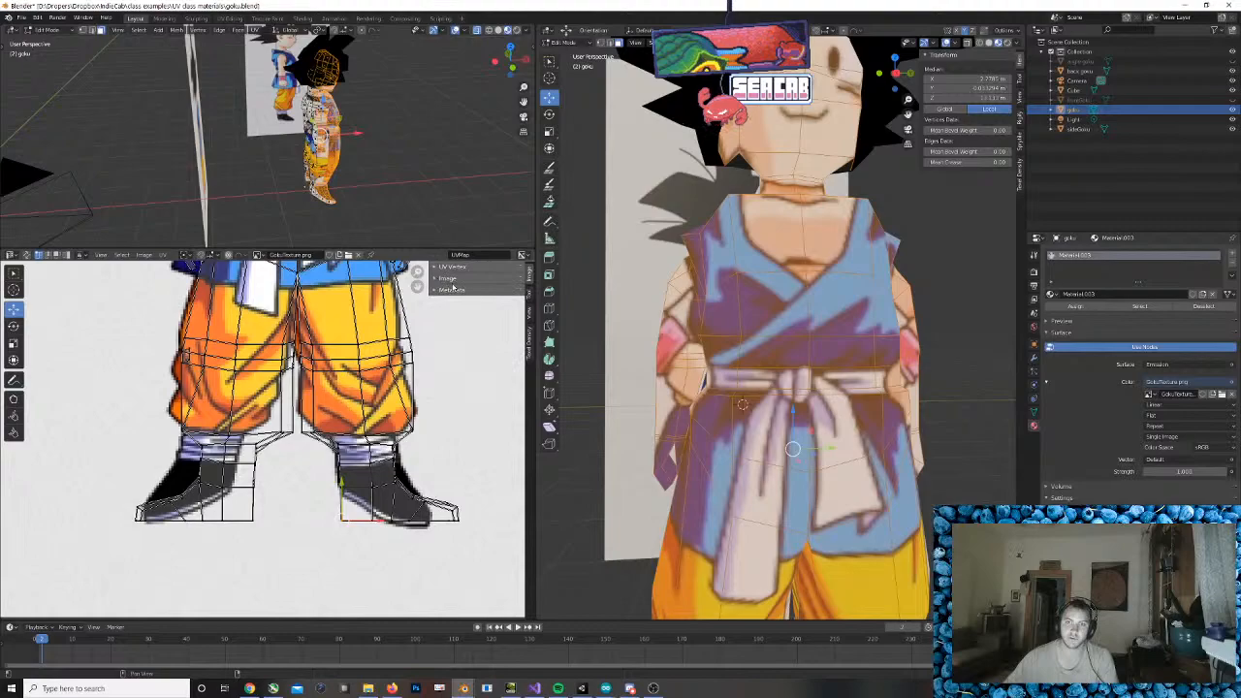
left_click(529, 318)
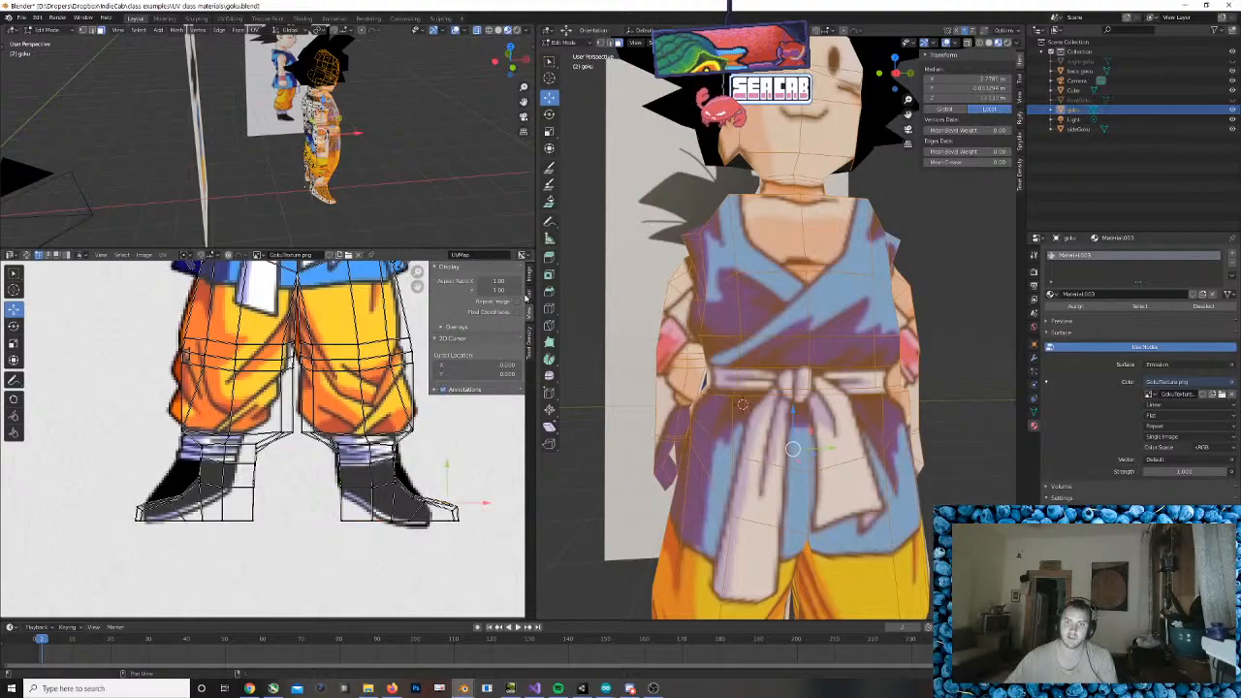
left_click(528, 283)
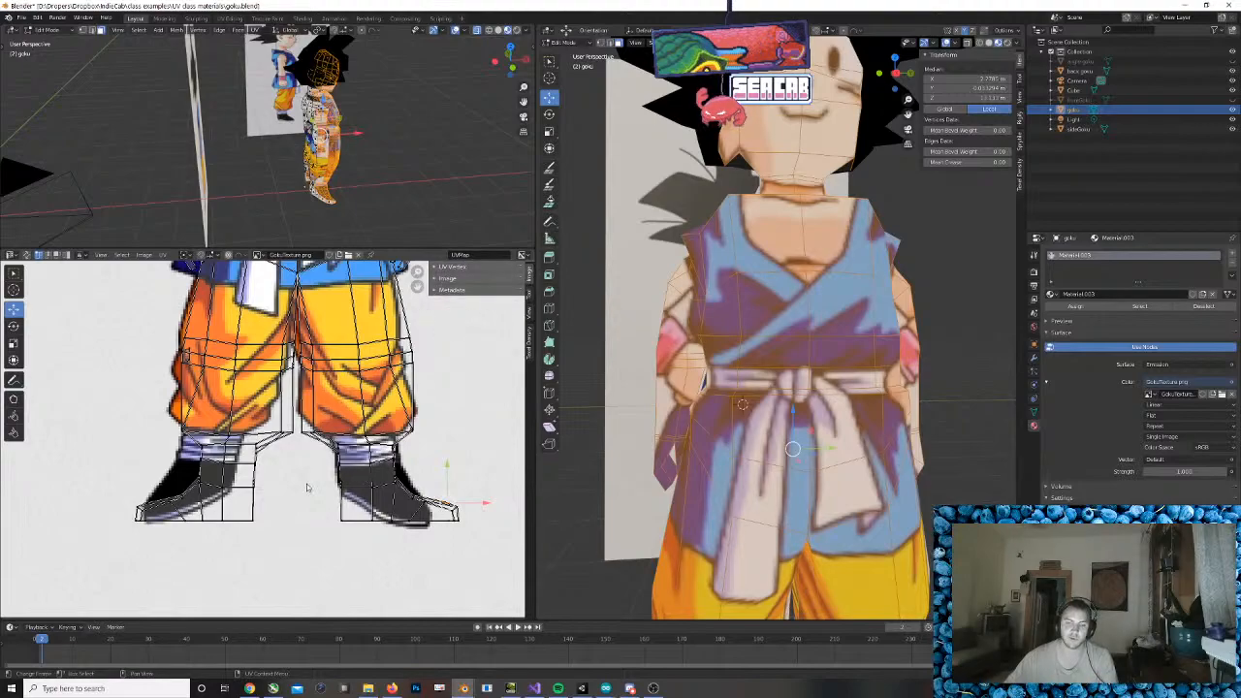
left_click_drag(323, 464, 353, 549)
left_click(312, 509)
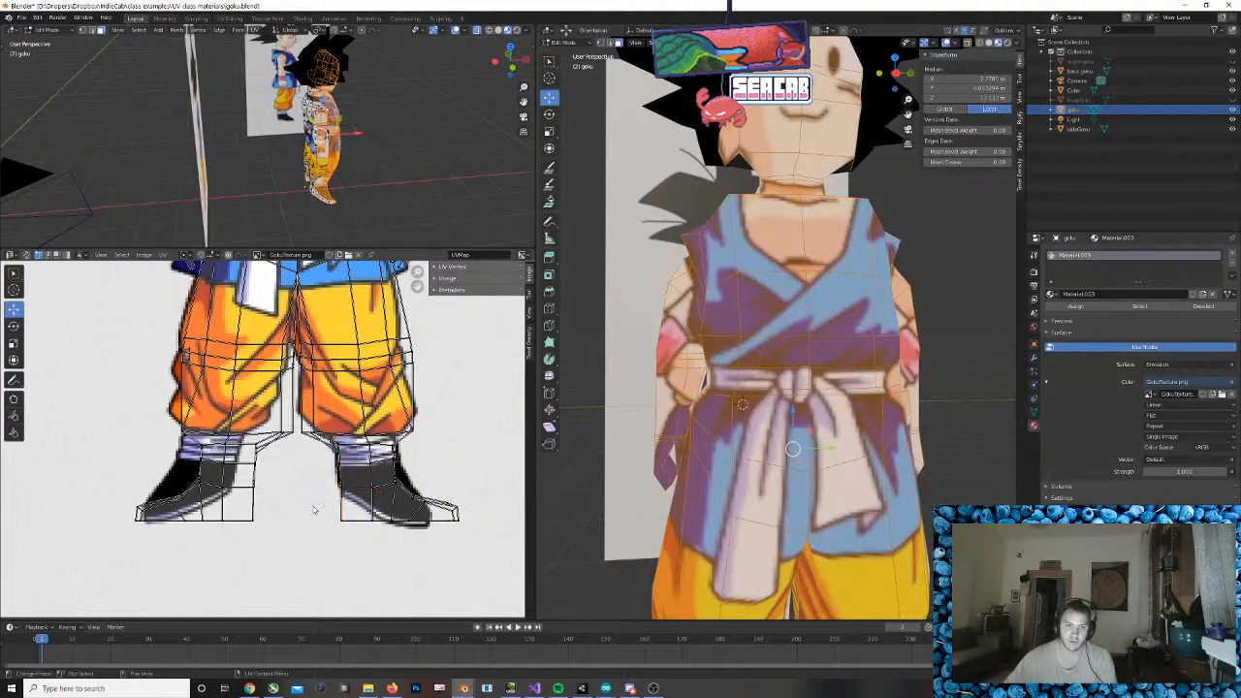
left_click_drag(316, 507, 384, 545)
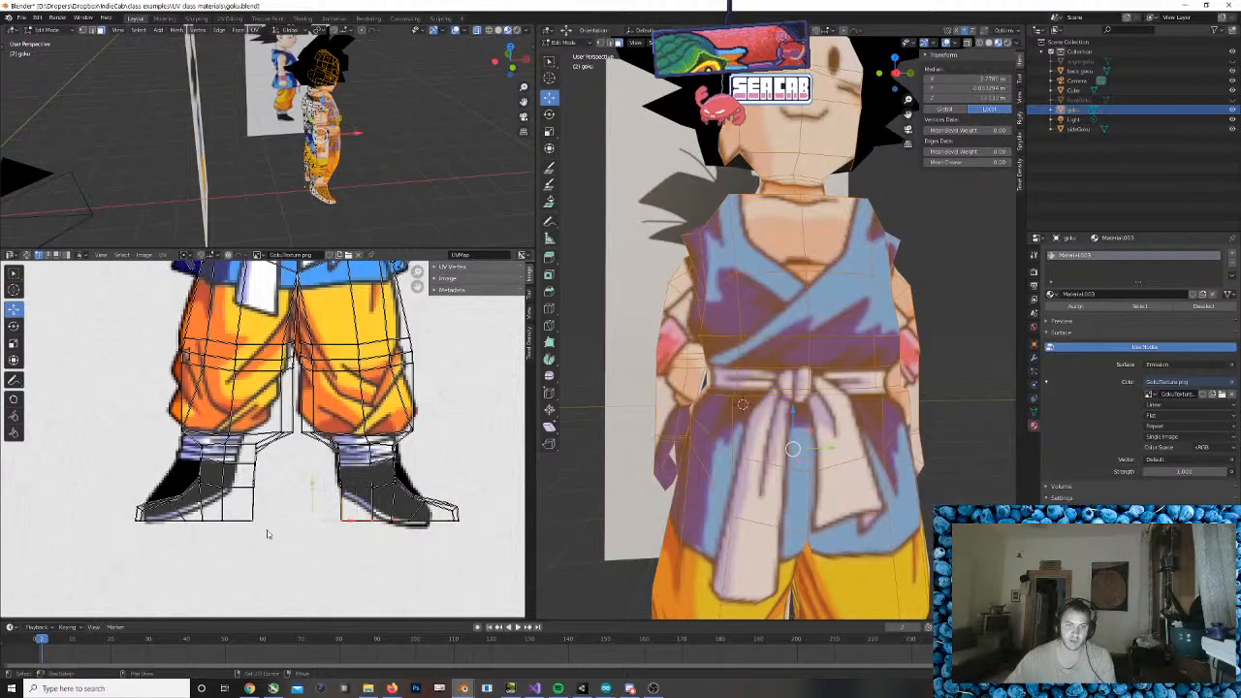
key("g")
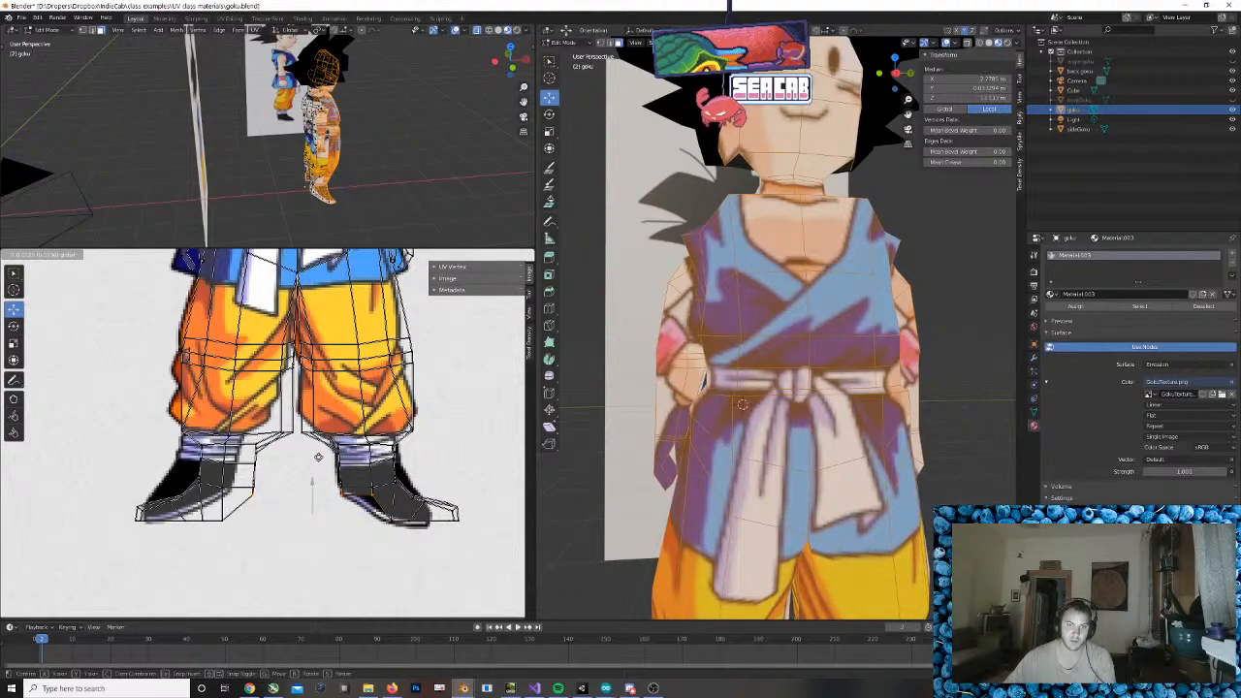
left_click(368, 526)
left_click_drag(248, 511, 352, 543)
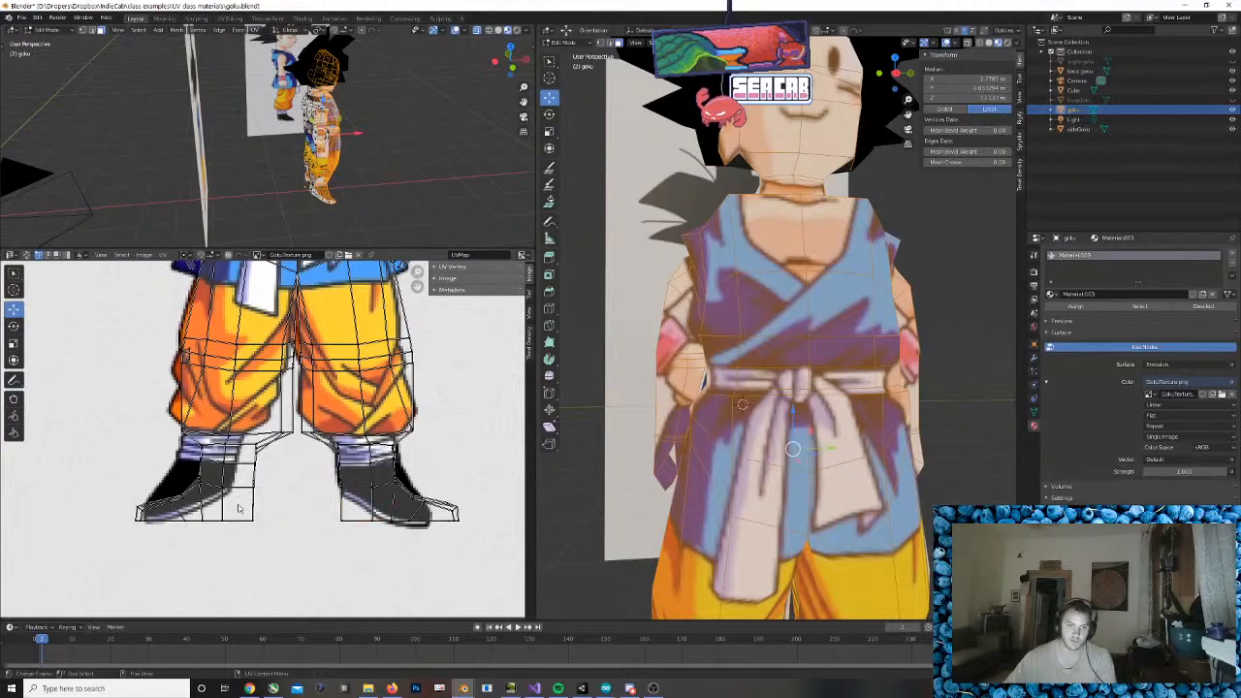
left_click_drag(241, 508, 349, 546)
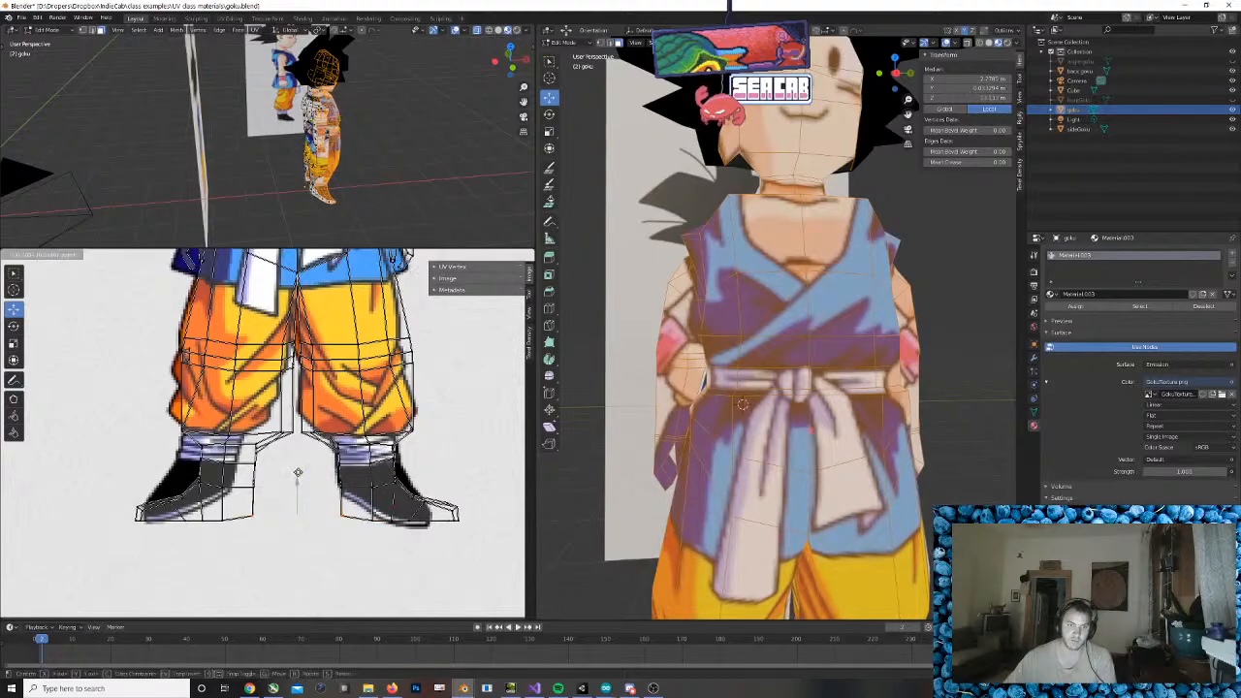
Move the cuff UV vertices of the leg on the image's left onto the drawn trouser cuff
scroll(295, 482, "down", 3)
middle_click_drag(309, 409, 303, 506)
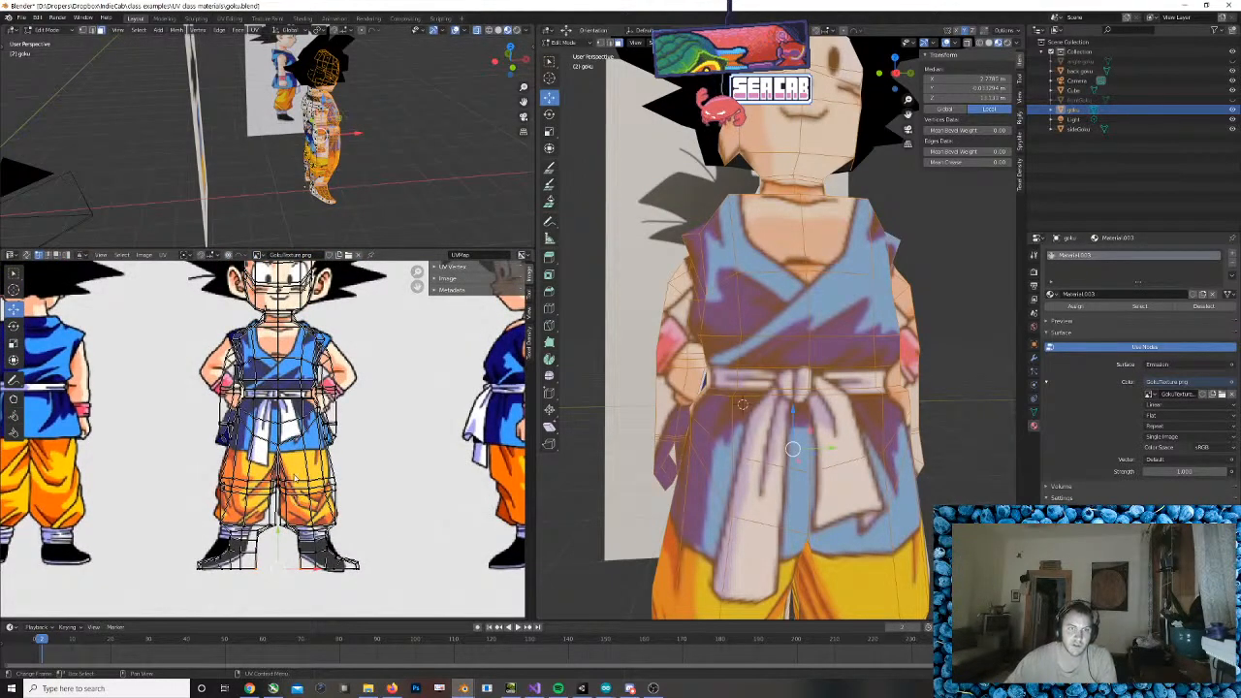
scroll(281, 459, "up", 2)
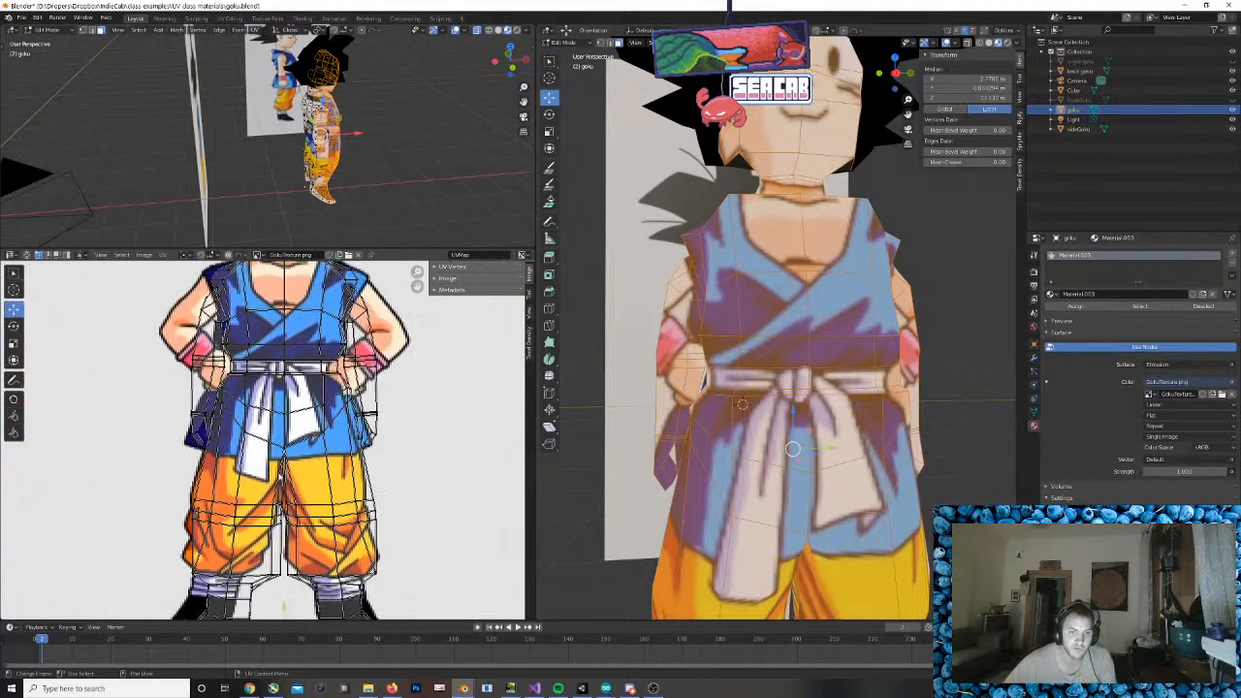
middle_click_drag(243, 551, 266, 466)
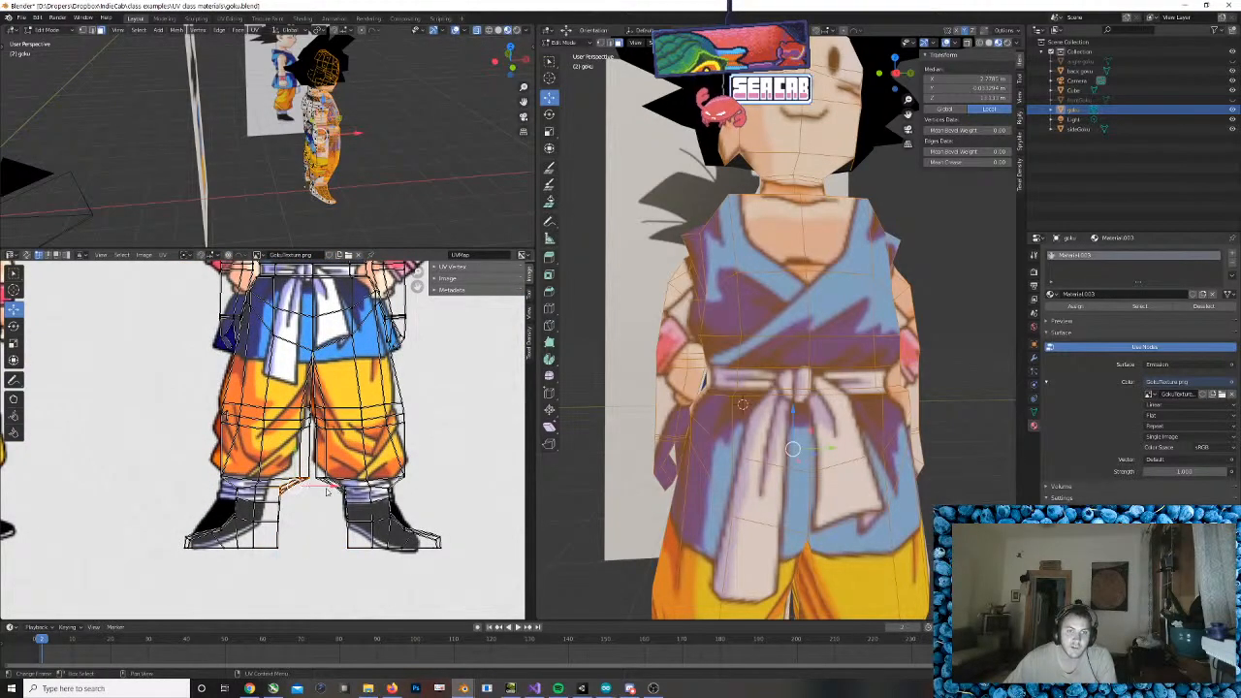
mouse_move(329, 489)
left_mouse_down()
mouse_move(312, 489)
mouse_move(294, 445)
mouse_move(326, 477)
mouse_move(311, 475)
left_mouse_up()
key("ctrl+z")
left_click_drag(202, 460, 276, 479)
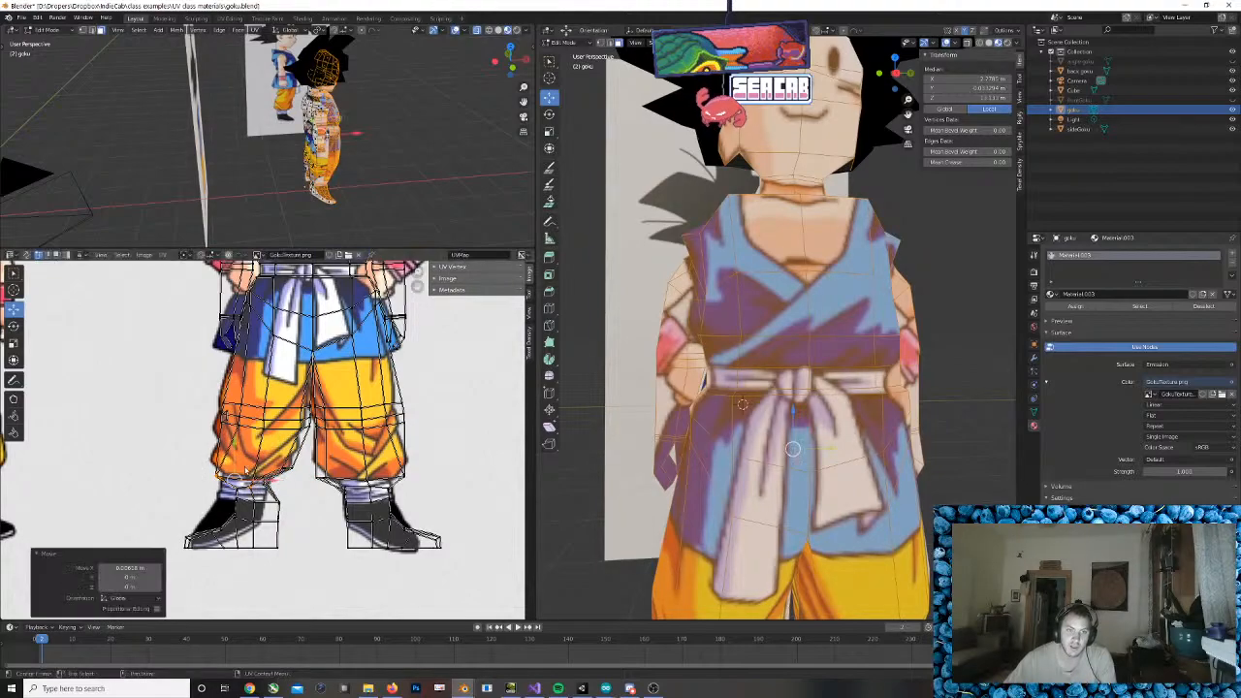
left_click_drag(233, 443, 233, 437)
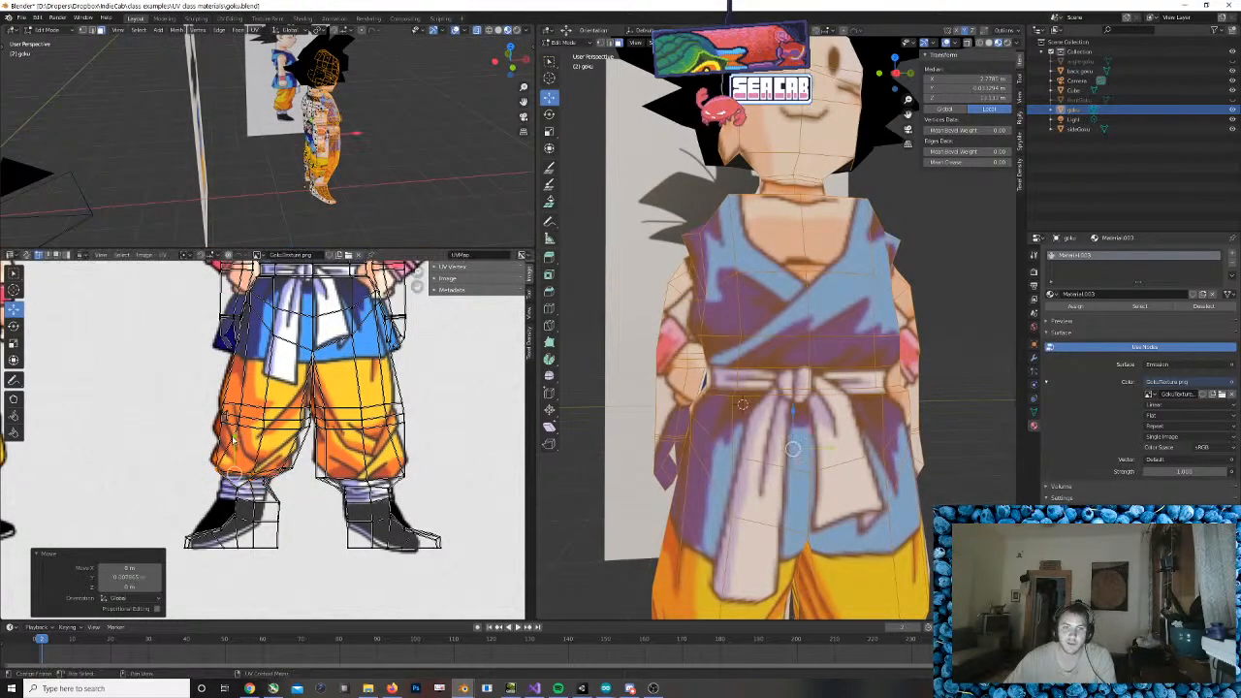
Shift the outer knee and inner-leg UV vertices of the same trouser leg horizontally to match the drawn outline
key("g")
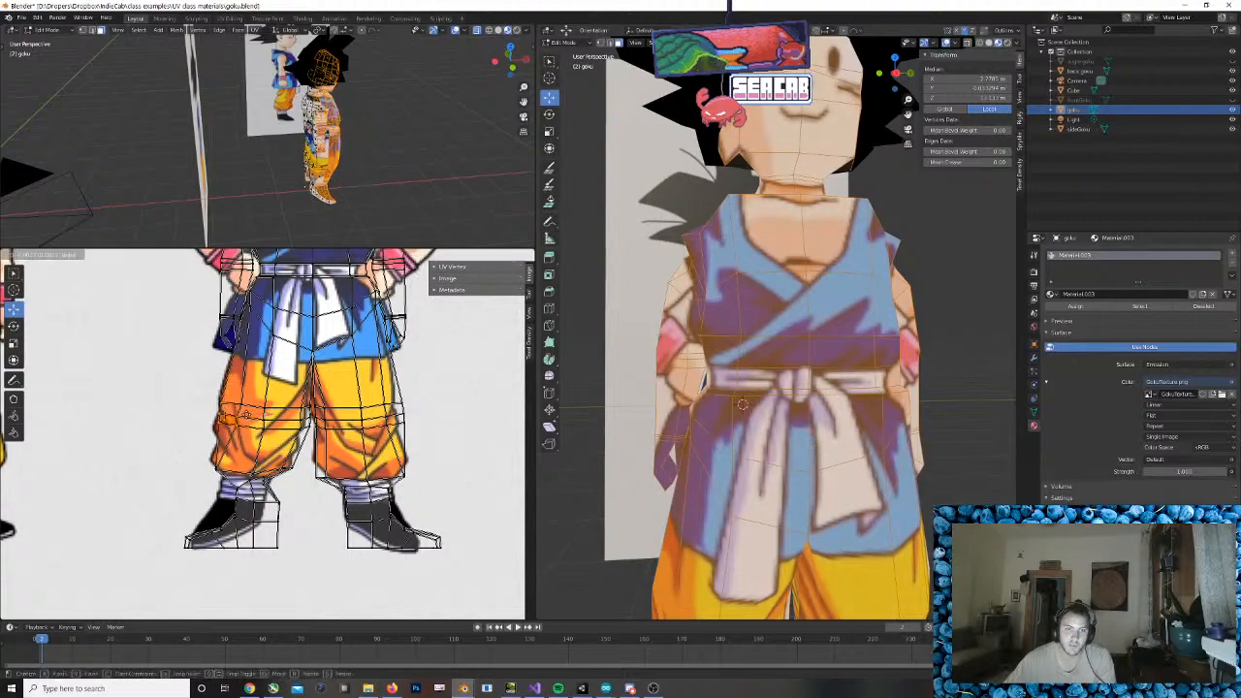
left_click(281, 405)
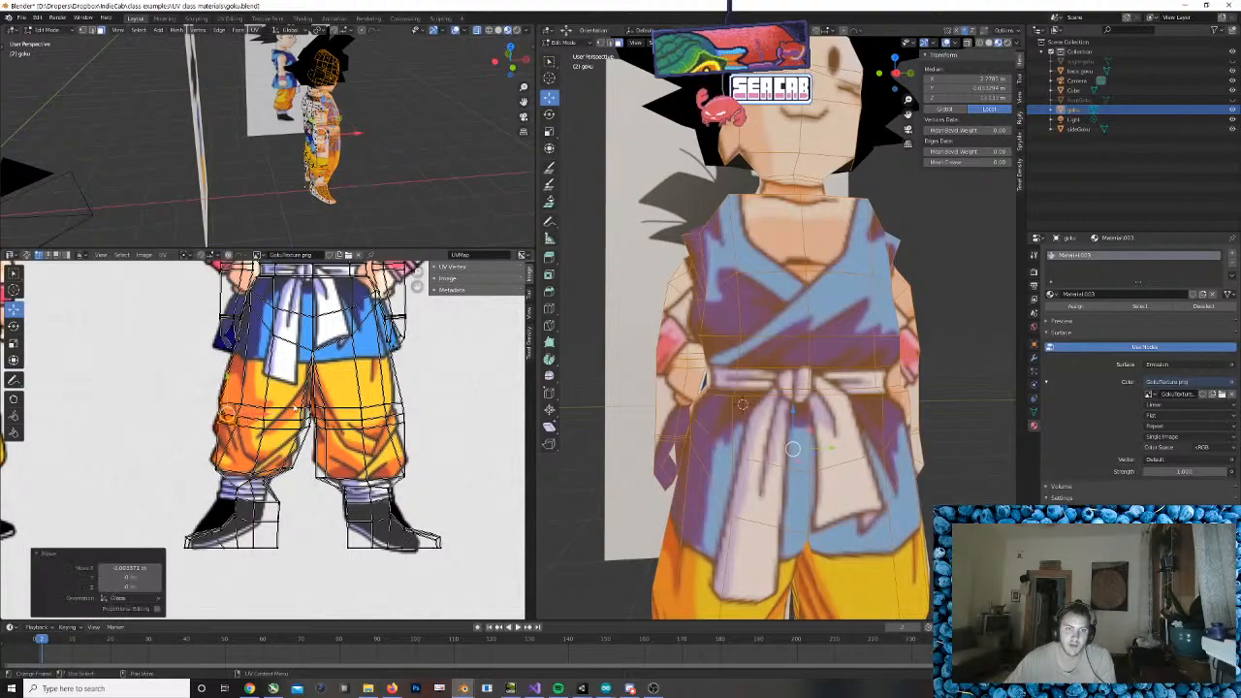
left_click(312, 483)
key("g")
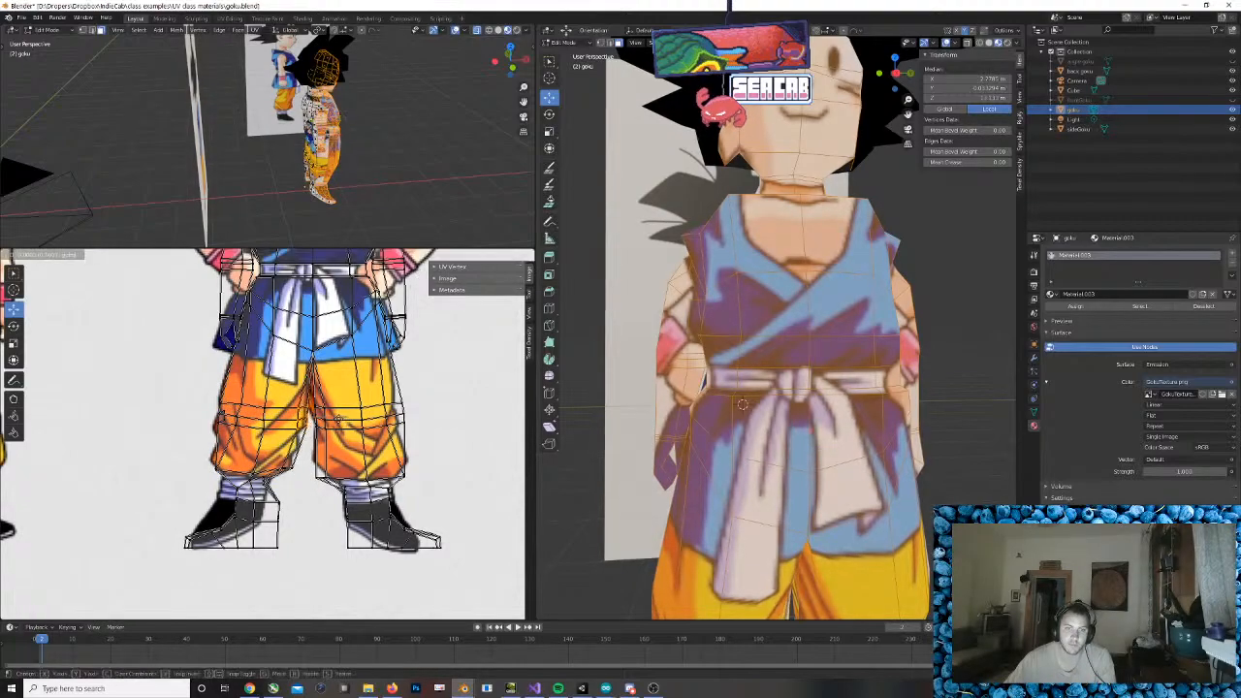
left_click(280, 450)
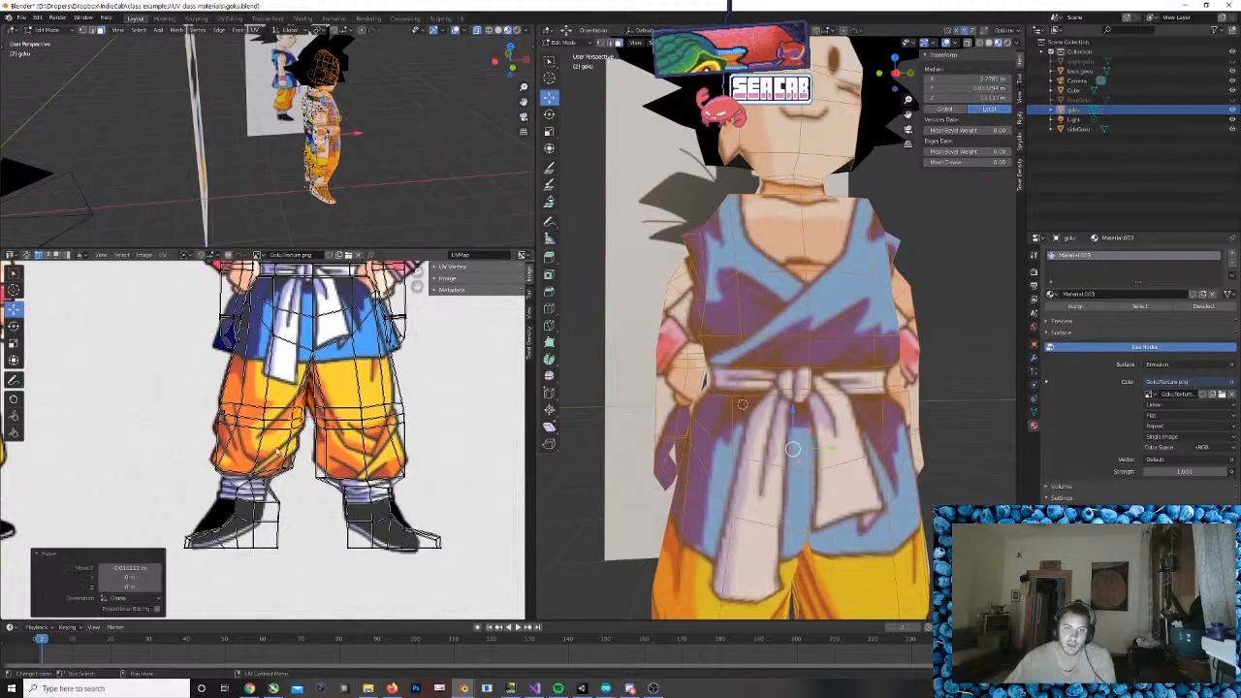
Fine-tune the inner calf and inner knee UV vertices of that trouser leg to keep them inside the drawn fabric
left_click(288, 465)
key("g")
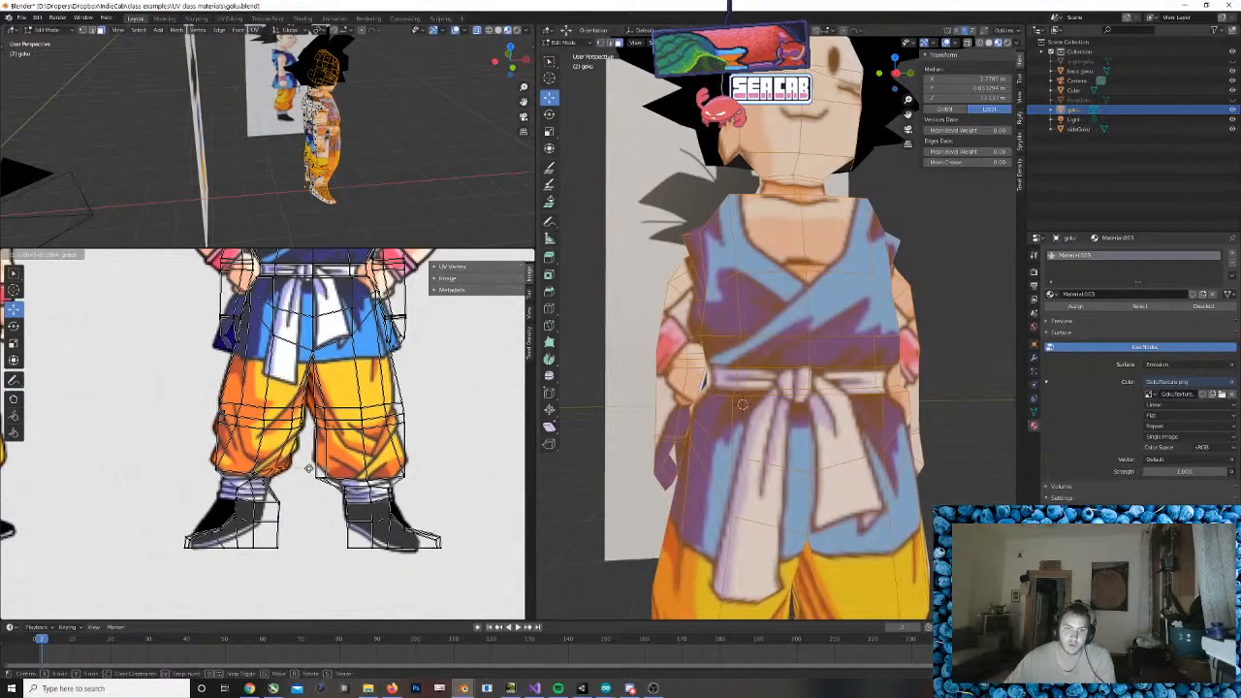
left_click(279, 463)
left_click(301, 423)
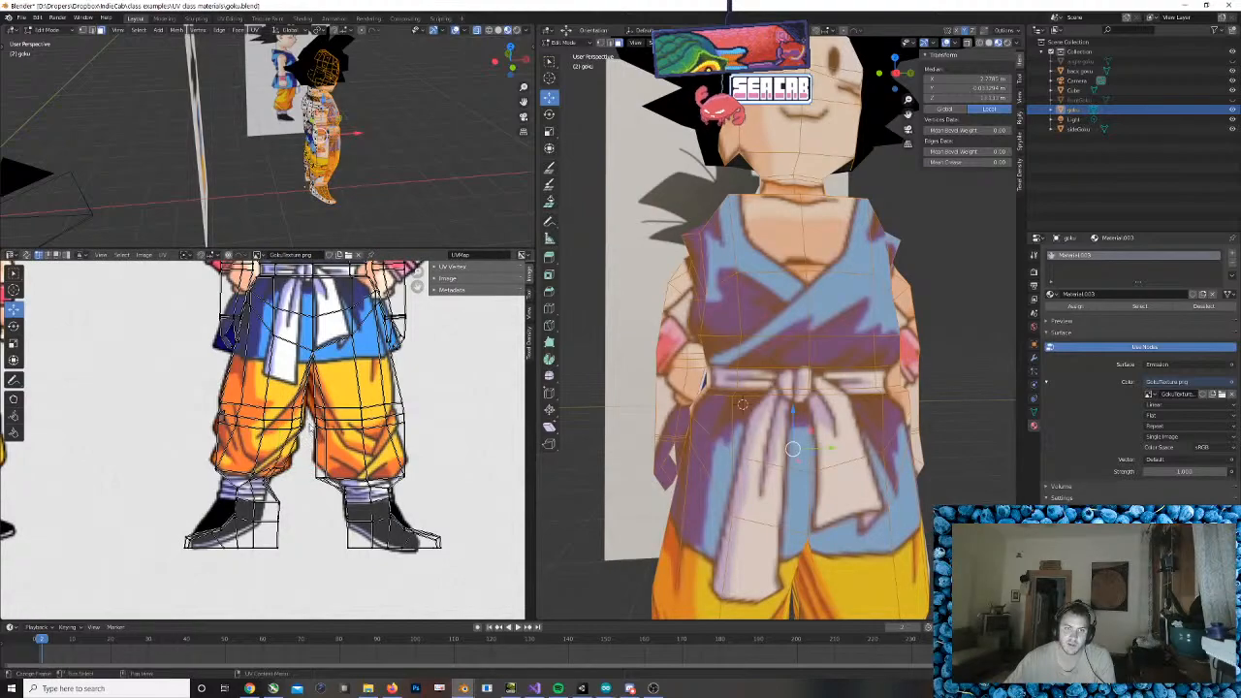
left_click_drag(328, 424, 323, 424)
Move the inner cuff, outer cuff and knee UV vertices of the opposite trouser leg onto its drawn shape
scroll(685, 492, "down", 5)
scroll(771, 475, "up", 2)
scroll(750, 393, "up", 4)
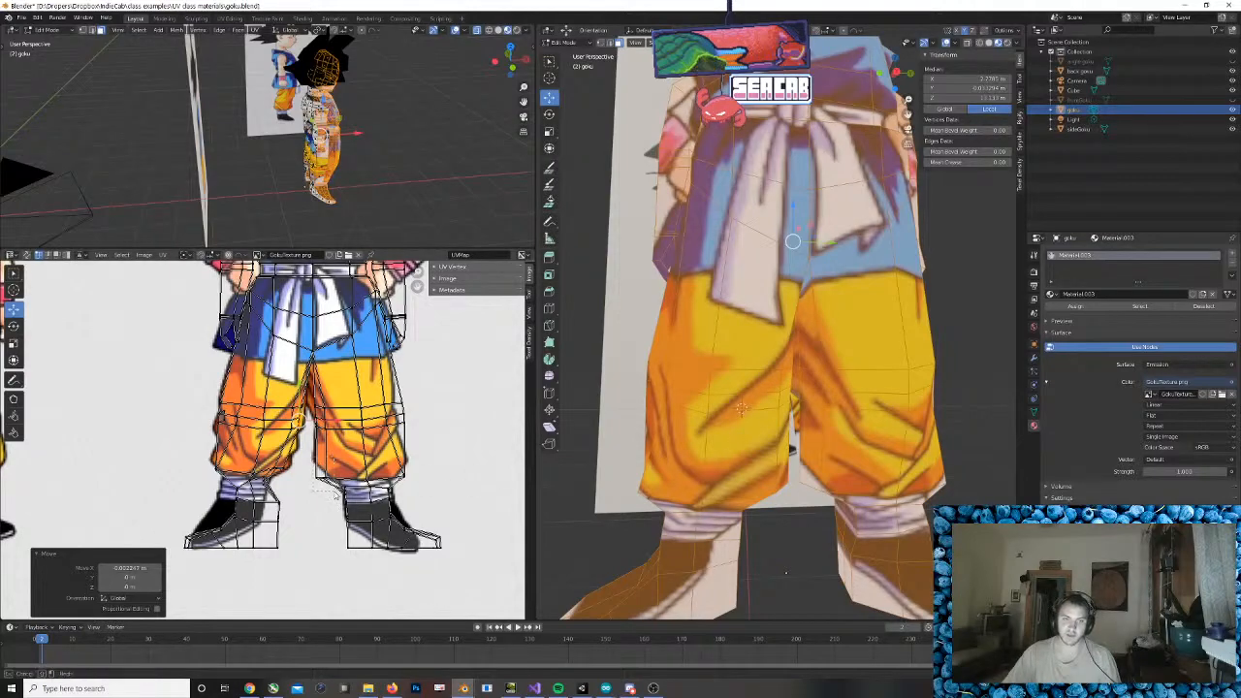
left_click(328, 463)
left_click_drag(322, 452, 361, 454)
left_click(404, 456)
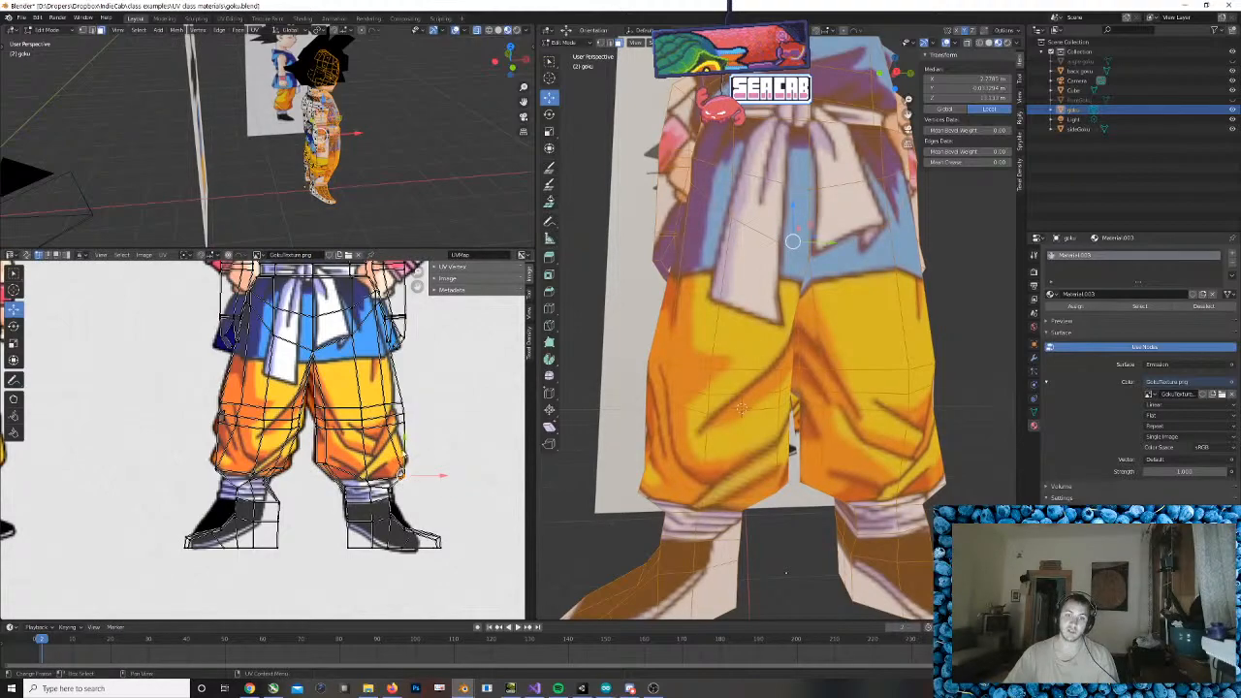
key("g")
left_click_drag(406, 431, 421, 458)
left_click_drag(425, 385, 408, 417)
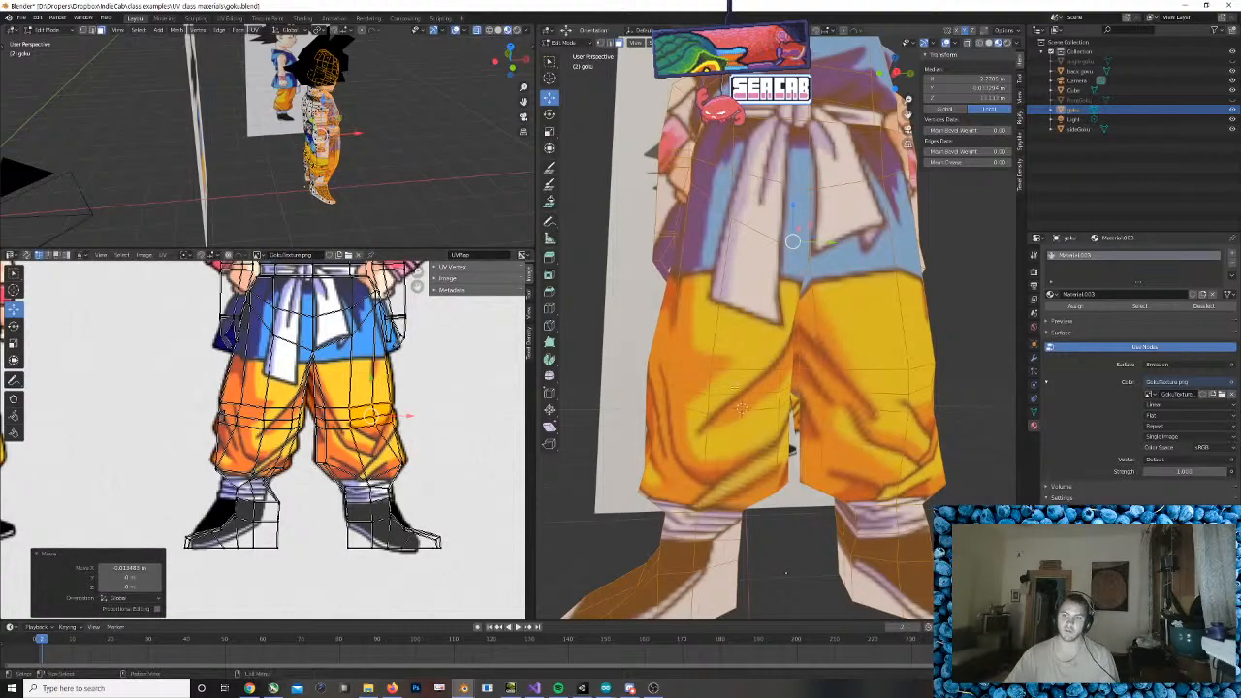
Check the model from the front, then select the foot UVs on the image's left and shift them outward over the drawn shoe
scroll(731, 392, "down", 4)
mouse_move(747, 393)
middle_mouse_down()
mouse_move(737, 411)
mouse_move(762, 412)
middle_mouse_up()
scroll(762, 412, "up", 5)
scroll(763, 412, "up", 2)
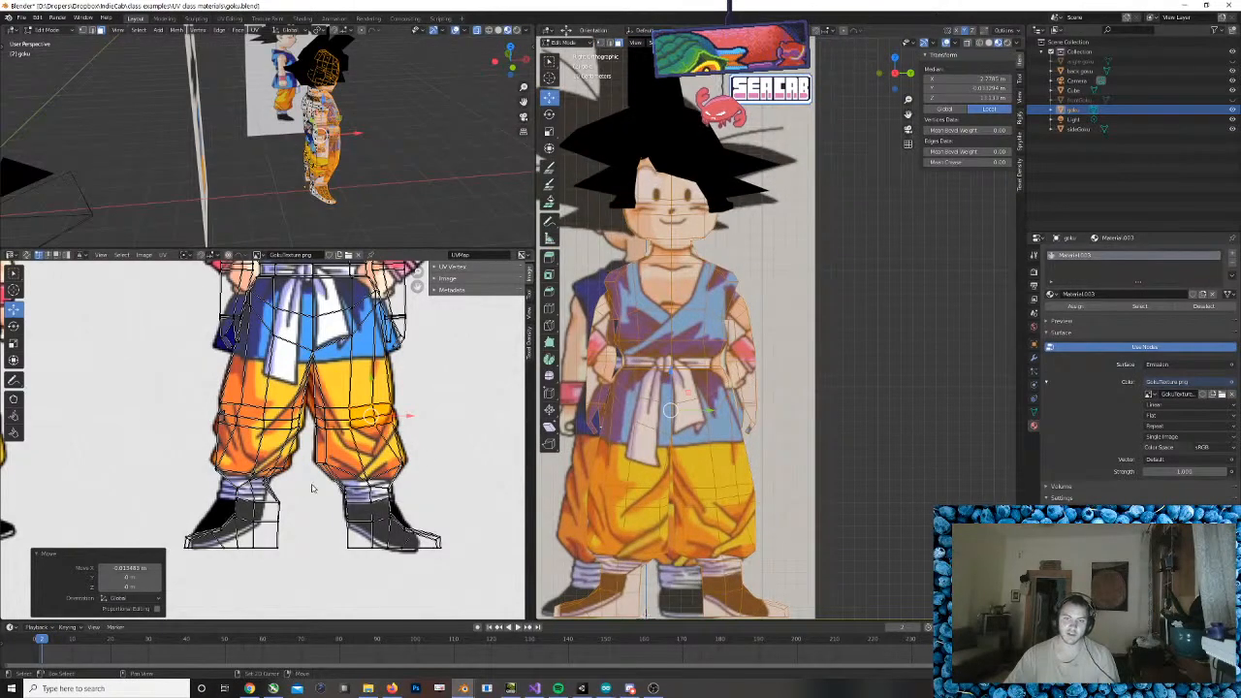
scroll(291, 515, "up", 1)
left_click_drag(302, 510, 161, 588)
middle_click_drag(268, 559, 319, 530)
left_click_drag(206, 539, 351, 560, "ctrl")
left_click_drag(165, 458, 339, 575, "ctrl")
left_click_drag(210, 493, 371, 575)
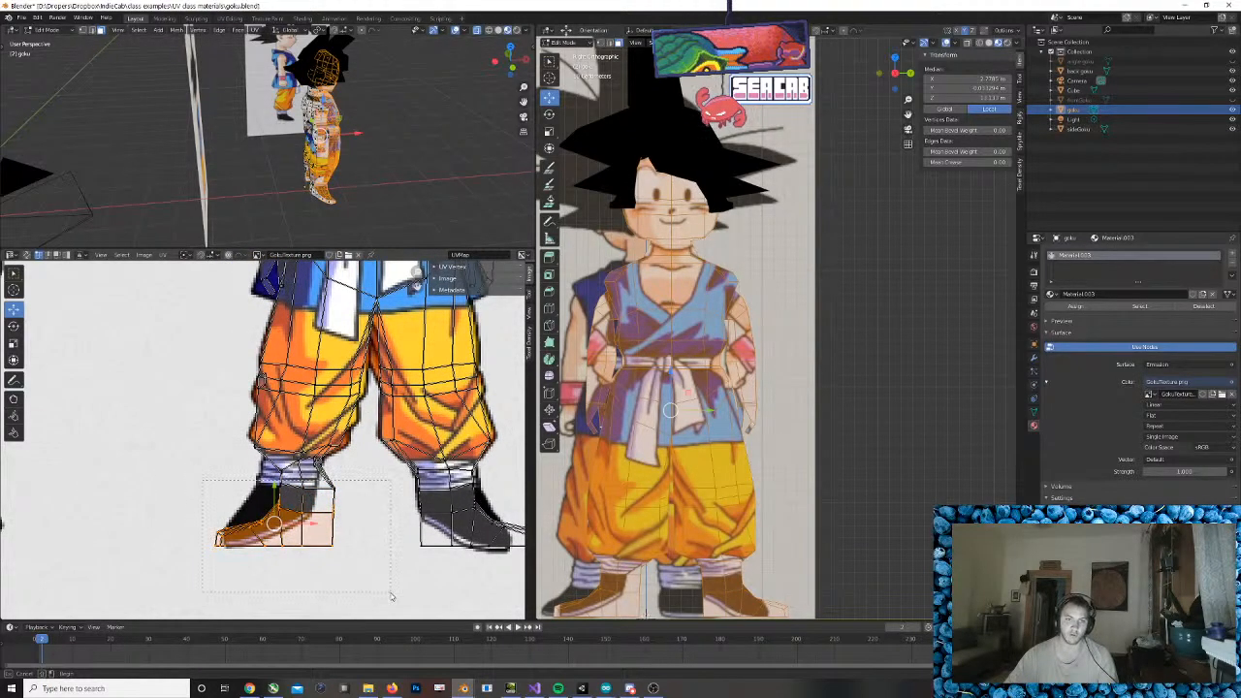
key("g")
left_click(281, 520)
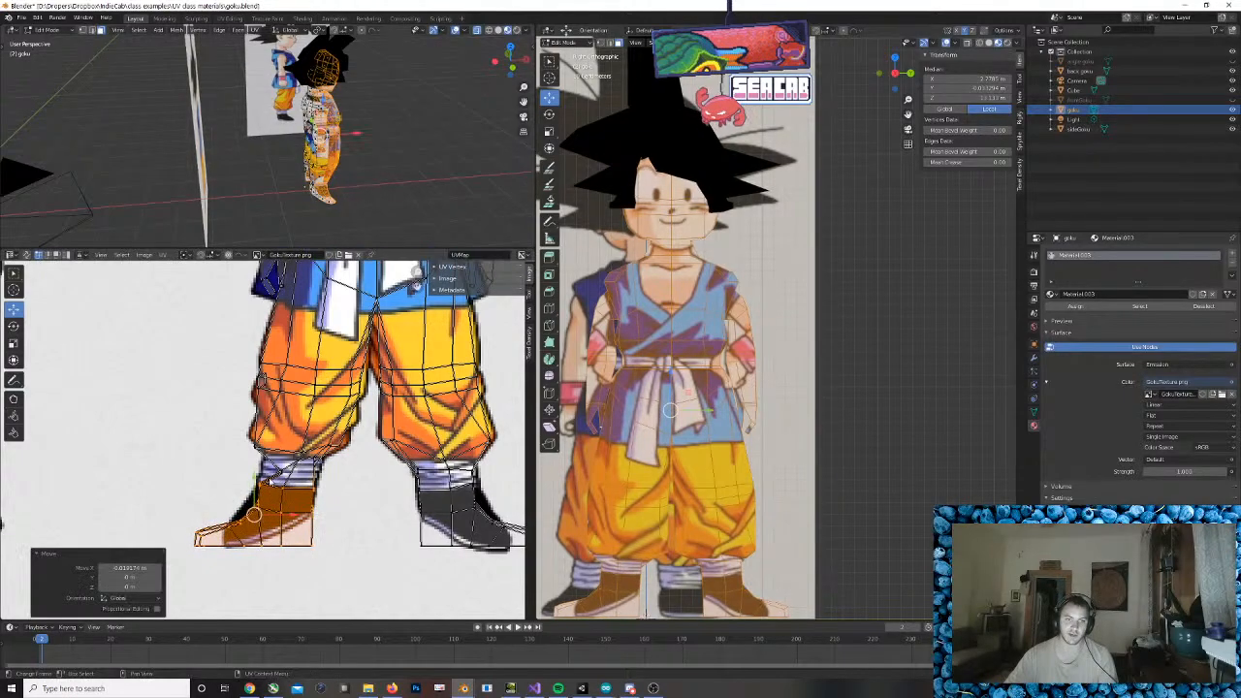
Shift the ankle UV vertices of the leg on the image's left outward to the drawn leg wrap's edge
left_click(280, 472)
key("g")
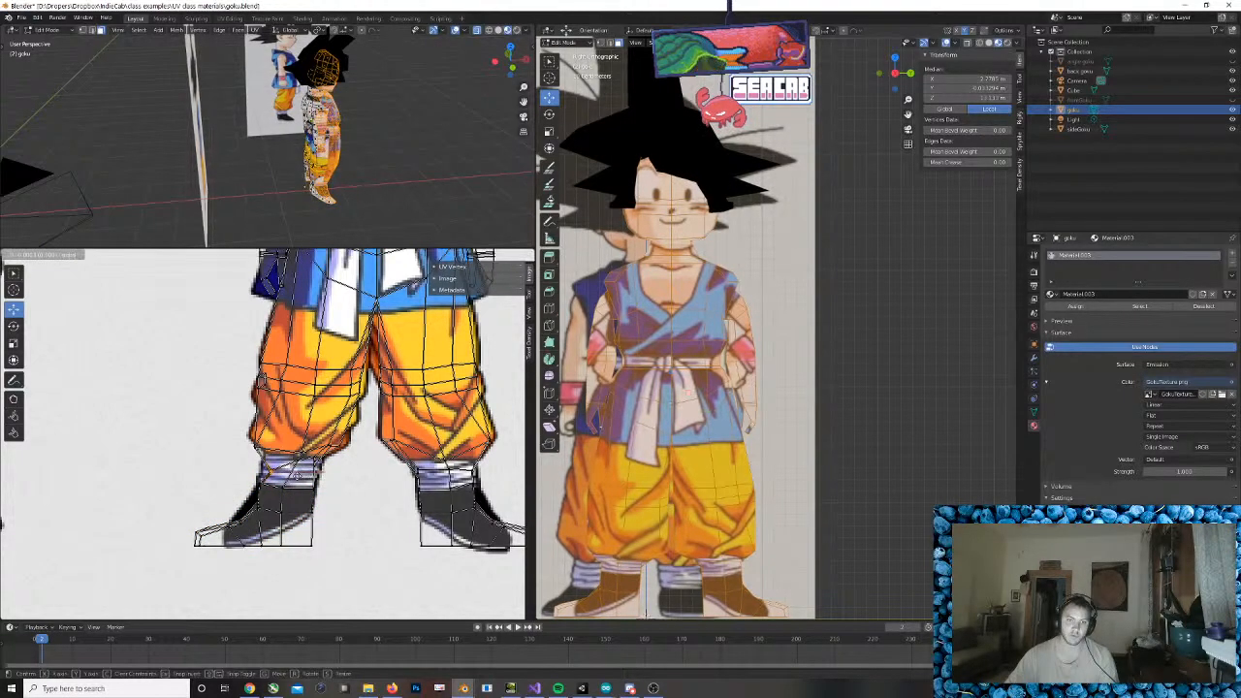
left_click(262, 473)
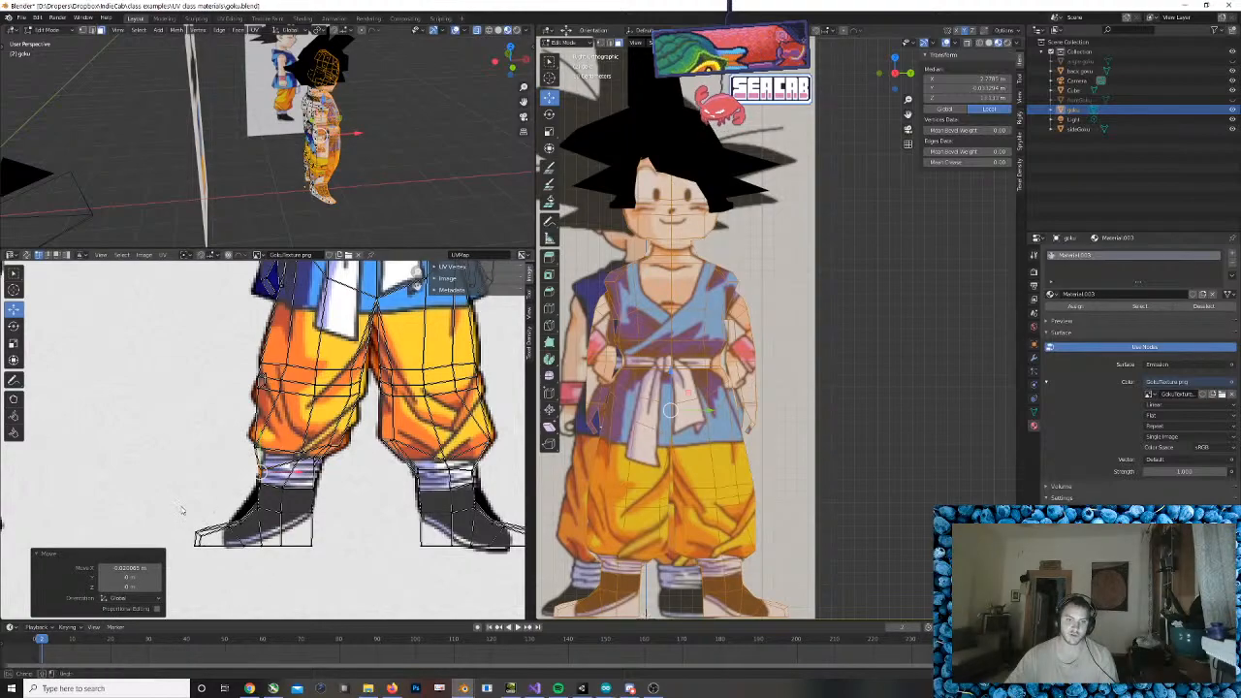
Try to raise the lower foot UV vertices of the shoe on the image's left
left_click_drag(335, 572, 335, 571)
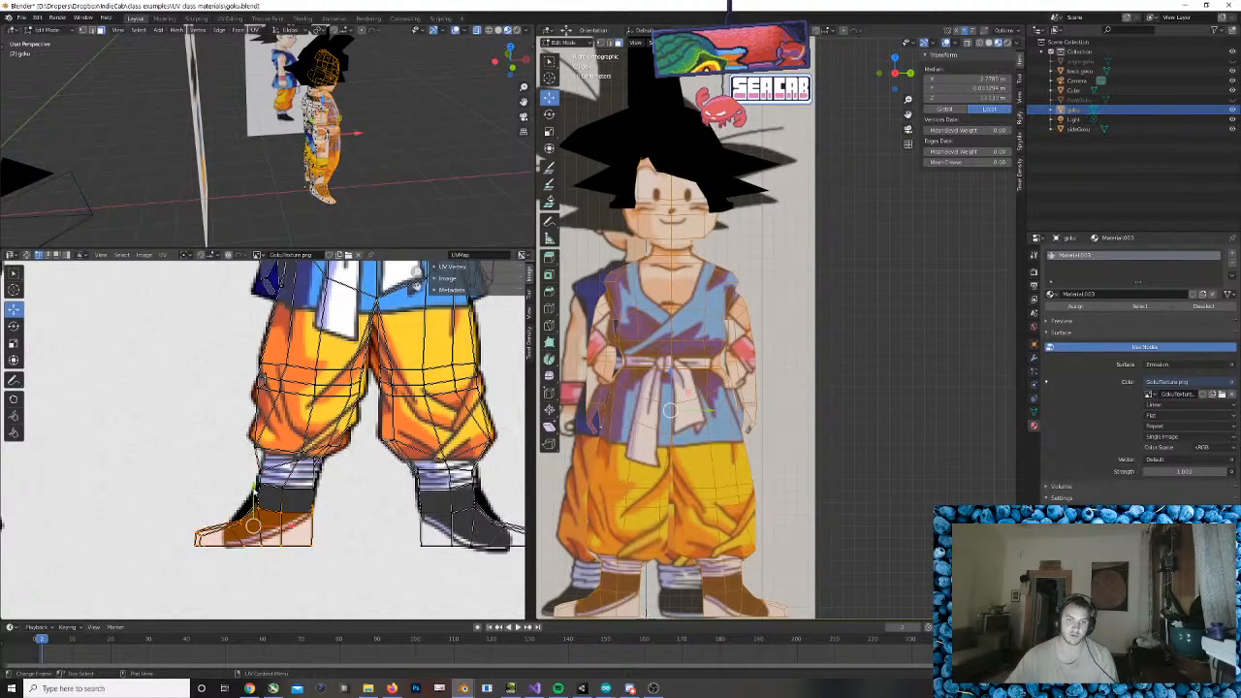
key("g")
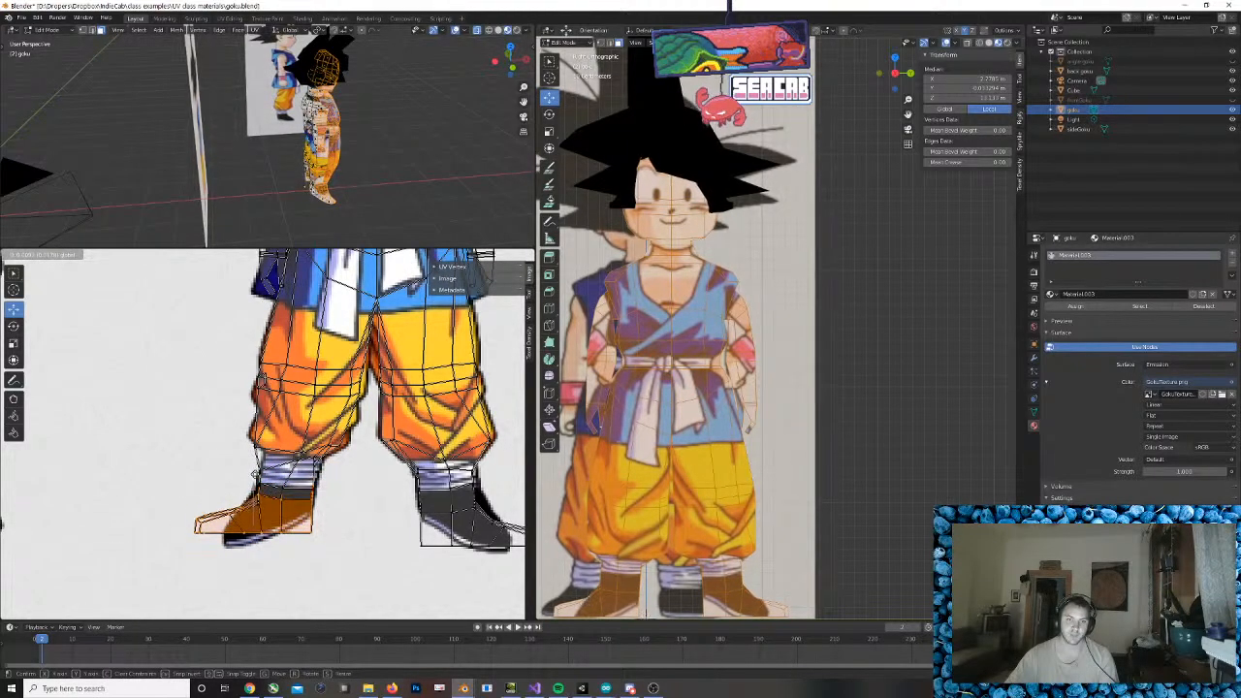
left_click_drag(255, 474, 254, 480)
left_click(256, 491)
key("ctrl+z")
key("ctrl+z")
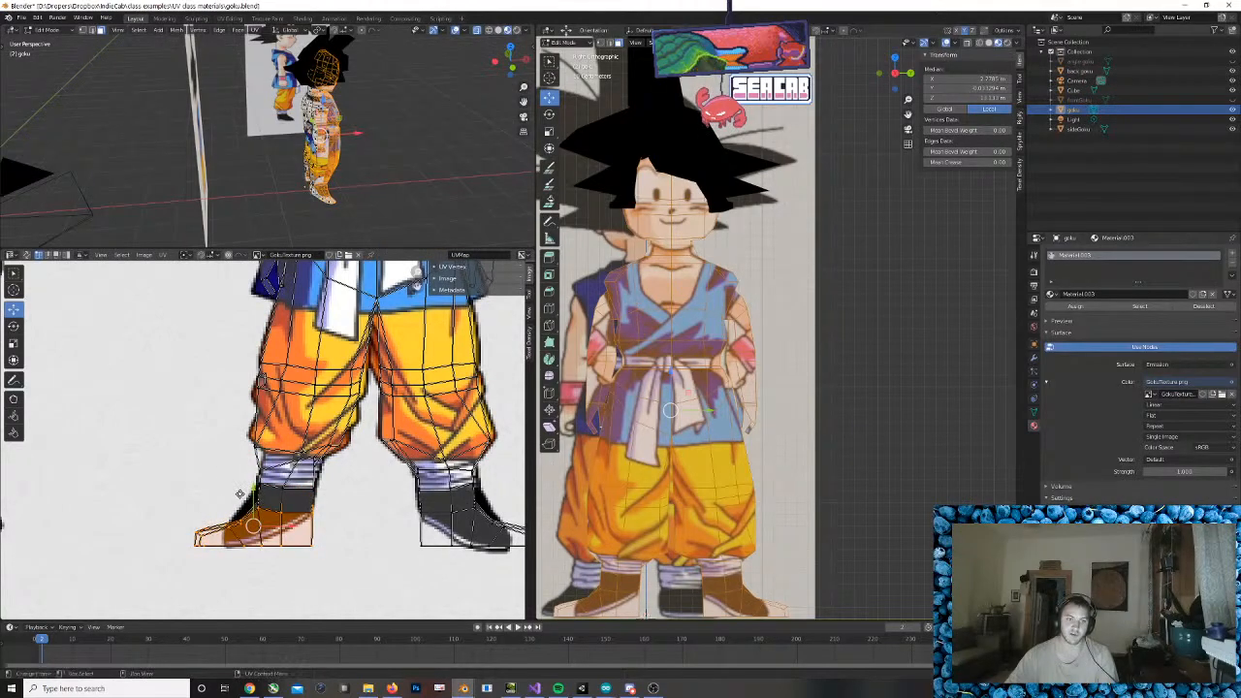
Fit the toe, sole and heel UV vertices of the foot on the image's left to the drawn shoe
left_click(256, 506)
left_click_drag(250, 477, 250, 476)
left_click_drag(174, 501, 244, 560)
left_click_drag(221, 508, 252, 562)
left_click_drag(286, 512, 302, 541)
mouse_move(304, 481)
left_mouse_down()
mouse_move(323, 500)
mouse_move(314, 469)
left_mouse_up()
key("g")
Move the heel, sole and toe UV vertices of the opposite foot onto its drawn shoe
left_click_drag(389, 524, 429, 555)
left_click_drag(421, 509, 423, 480)
left_click_drag(444, 528, 472, 562)
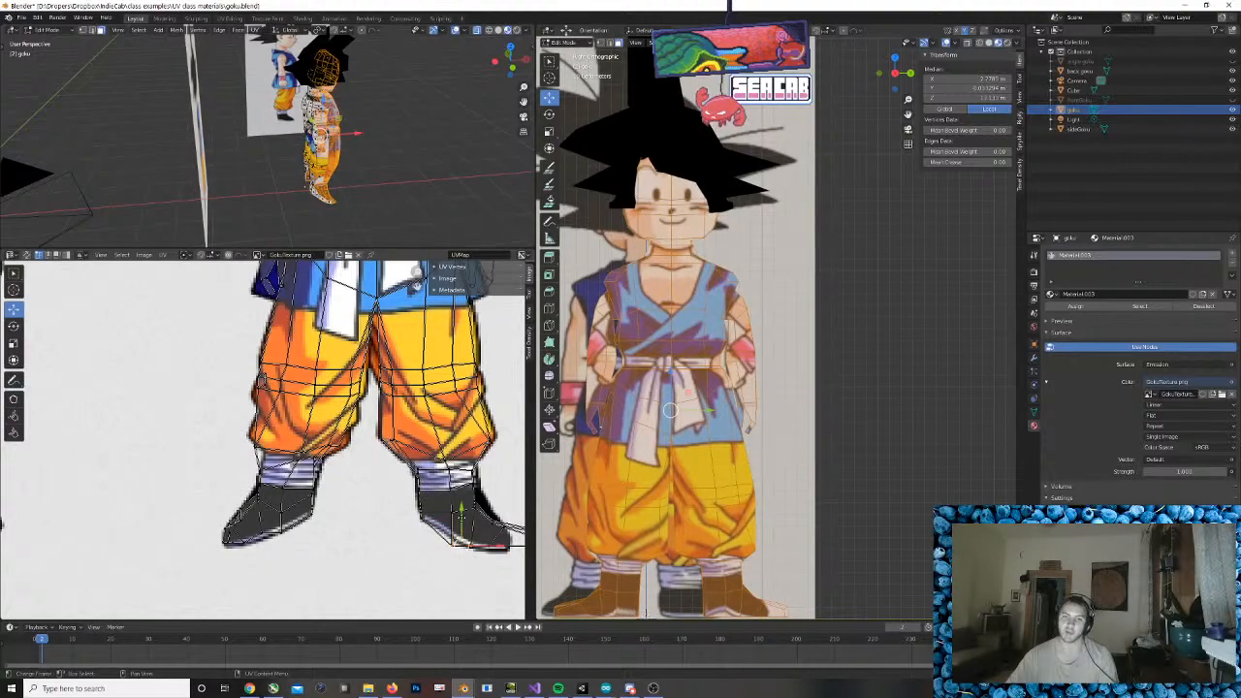
left_click_drag(461, 510, 463, 504)
middle_click_drag(505, 522, 419, 502)
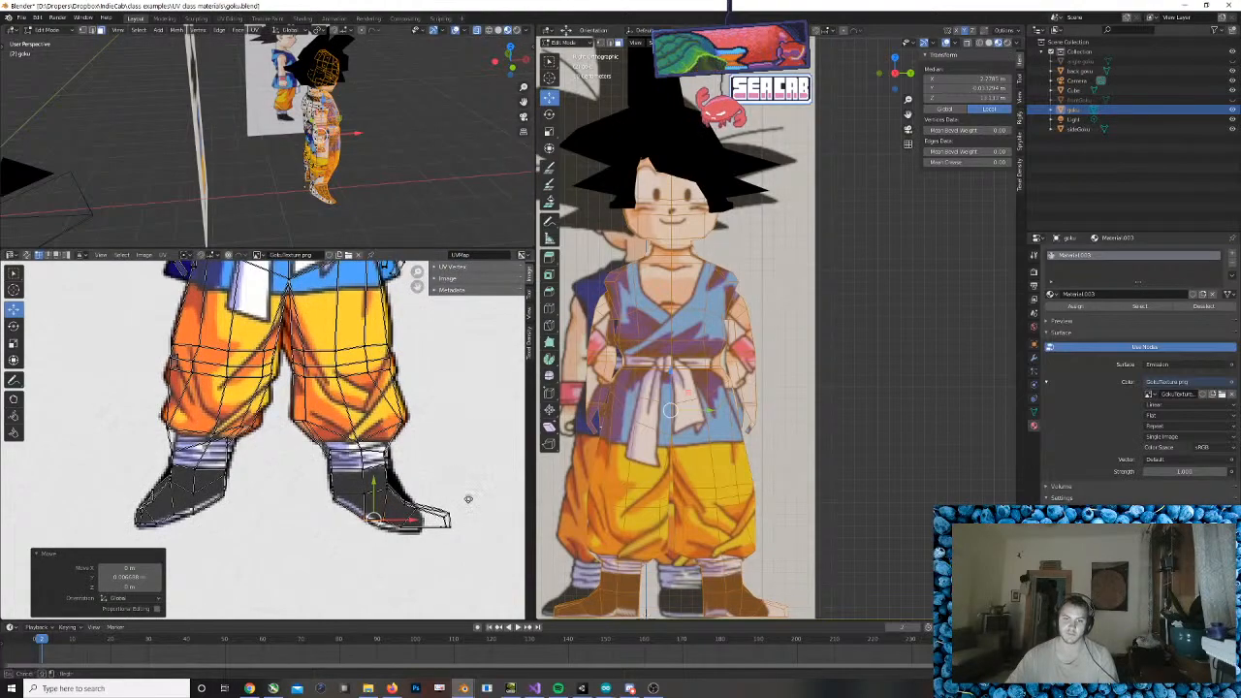
left_click_drag(469, 498, 393, 518)
scroll(456, 518, "down", 2)
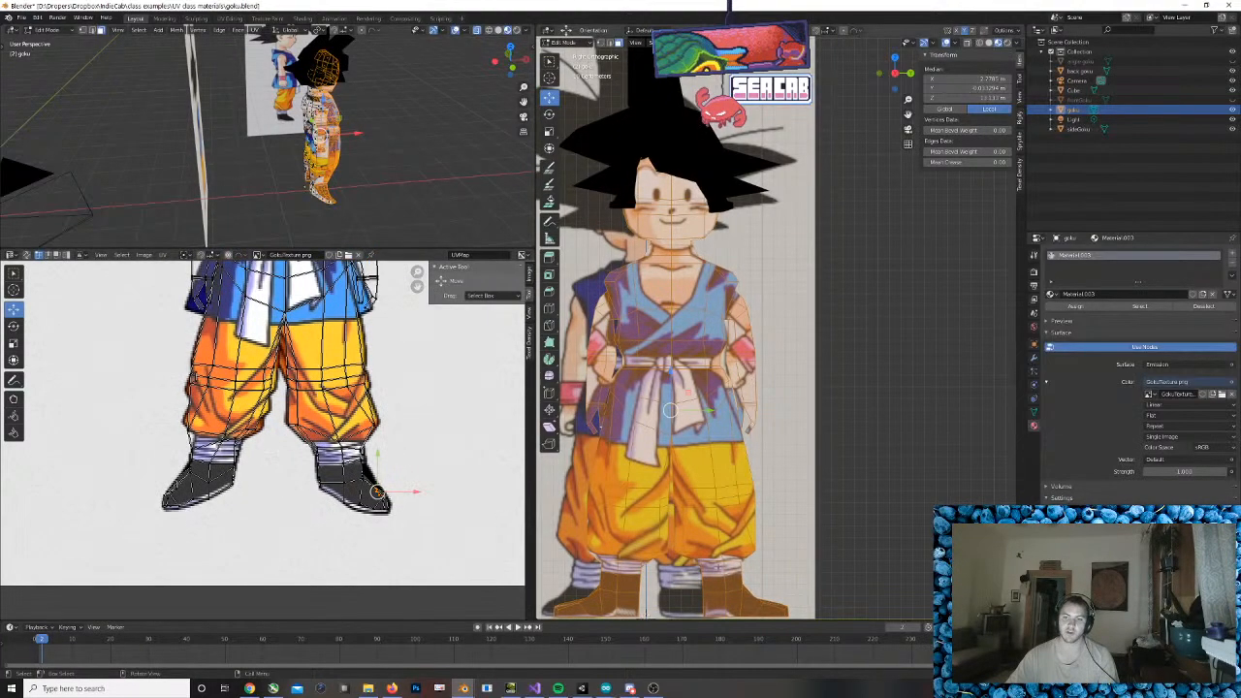
scroll(776, 589, "down", 1)
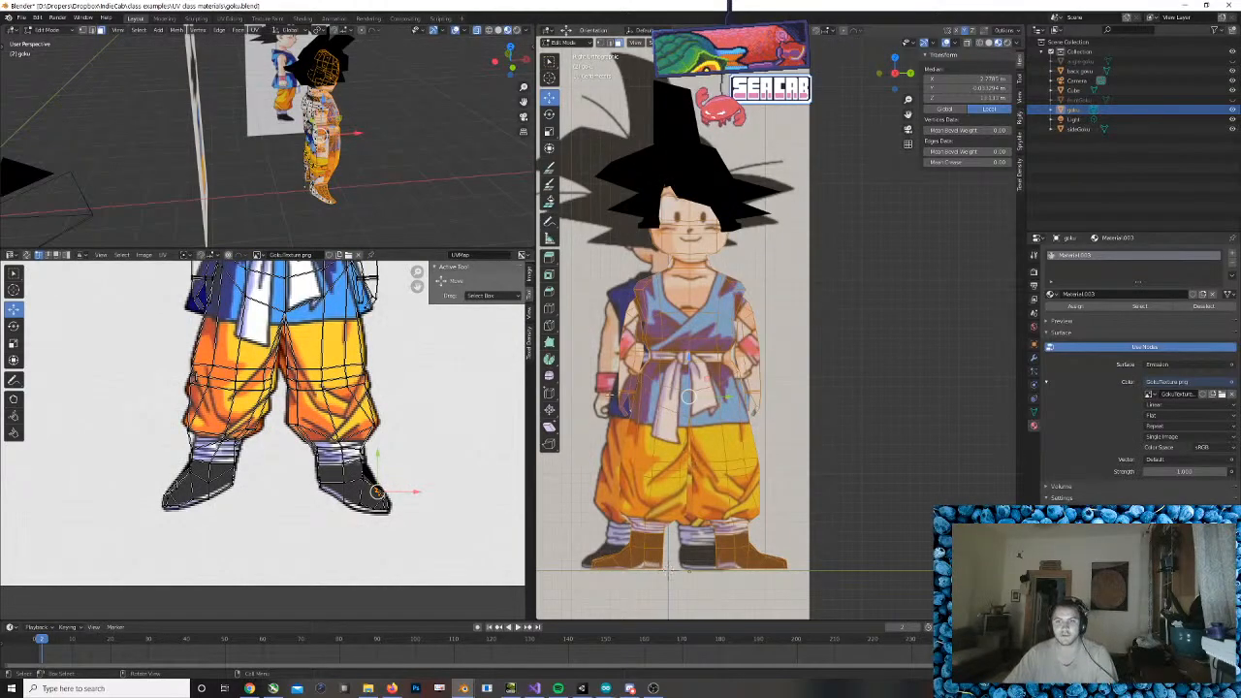
Select the elbow UV vertices of the arm on the image's right and shift them horizontally outward
scroll(427, 330, "up", 2)
middle_click_drag(441, 295, 341, 564)
middle_click_drag(371, 349, 369, 389)
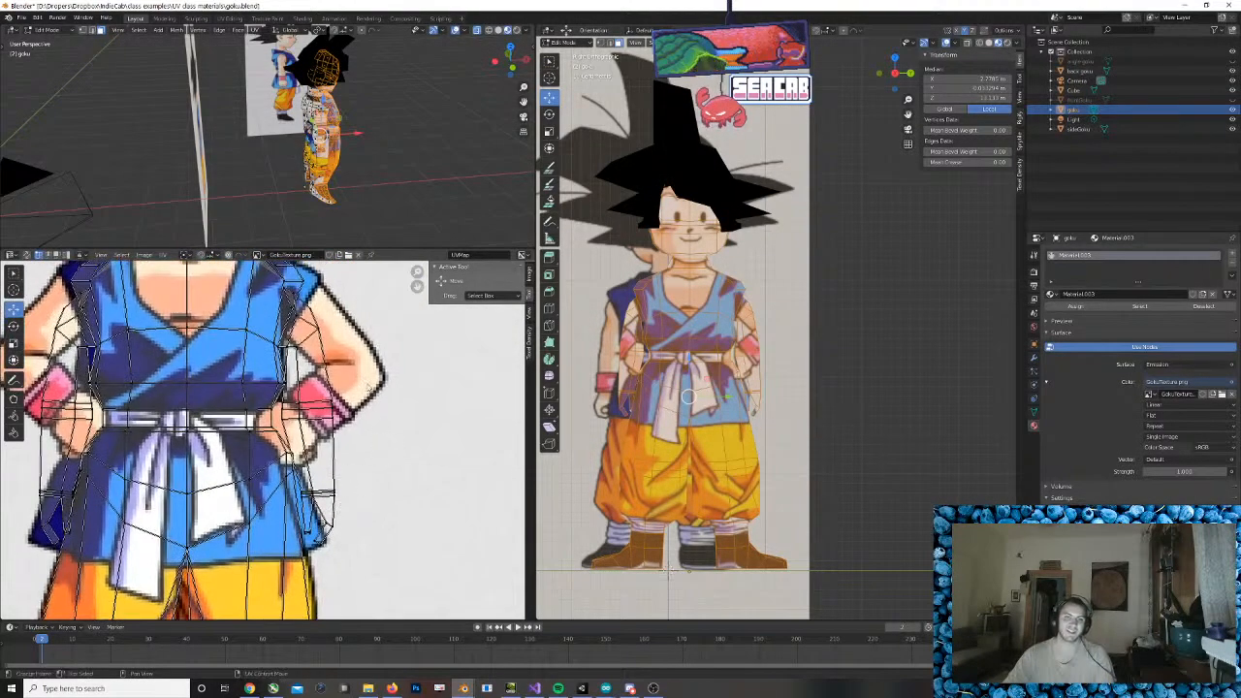
left_click_drag(368, 389, 279, 424)
left_click_drag(372, 389, 280, 425)
key("g")
key("x")
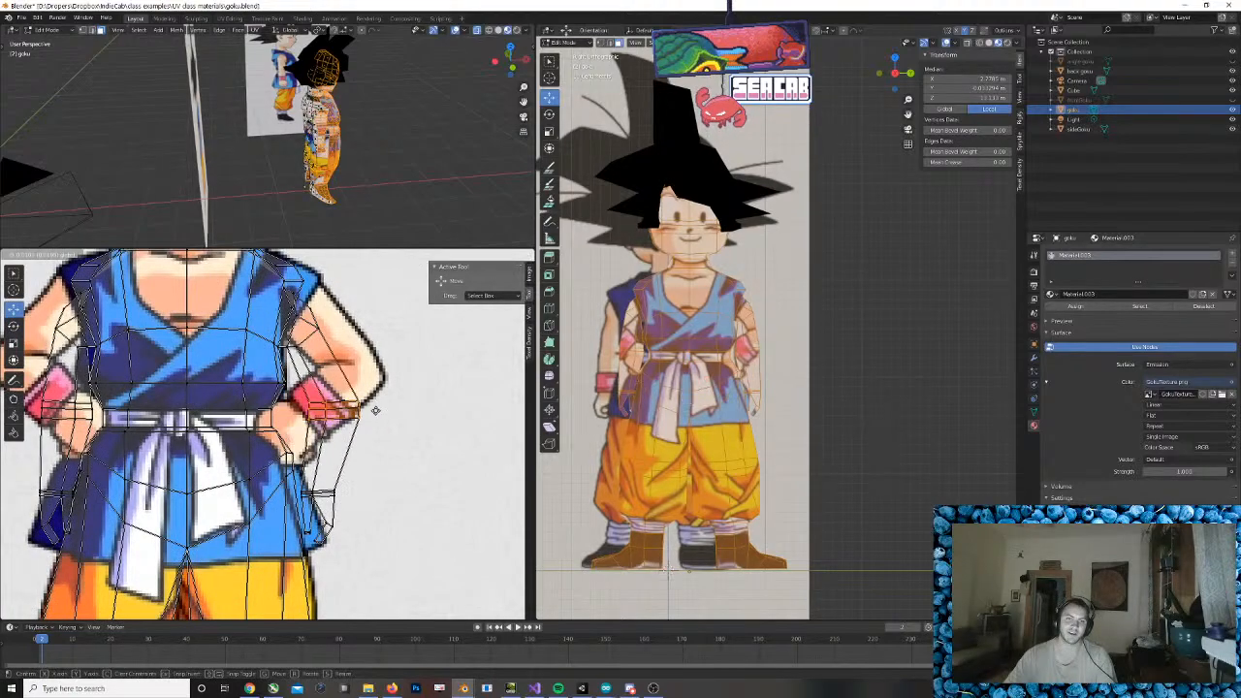
left_click(383, 411)
Raise those elbow UV vertices to the drawn elbow's height and nudge them sideways to its outer edge
key("g")
key("y")
left_click(385, 374)
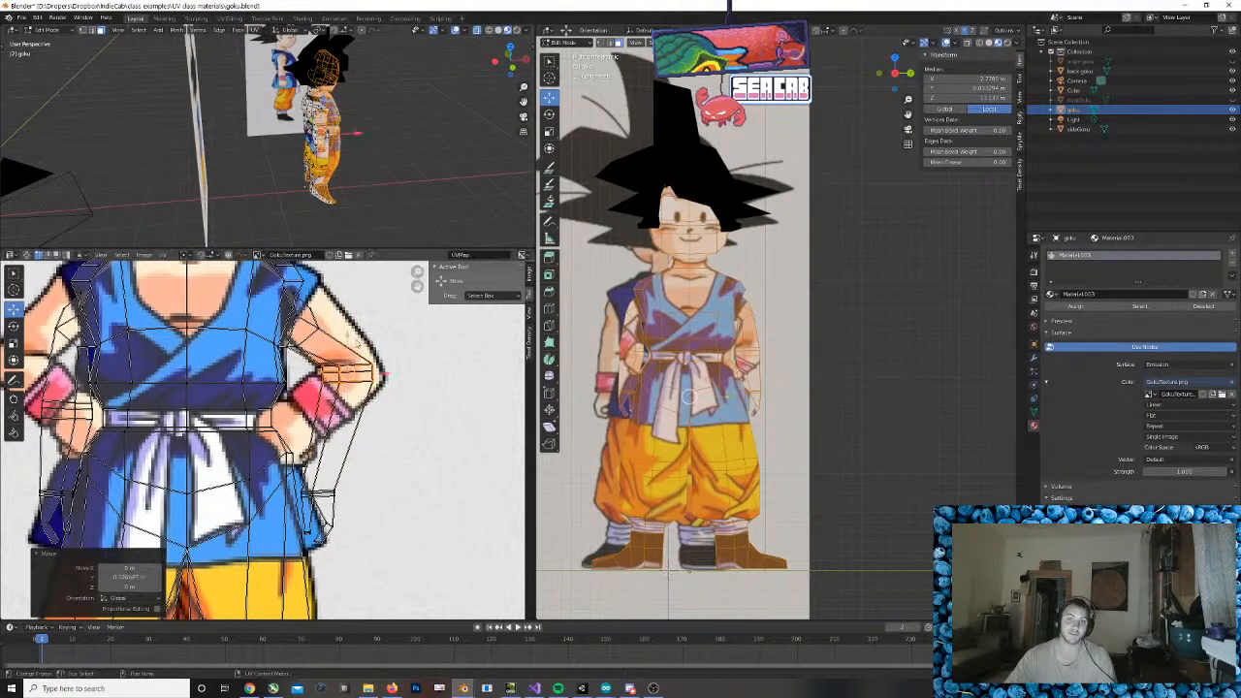
key("g")
key("x")
left_click(392, 378)
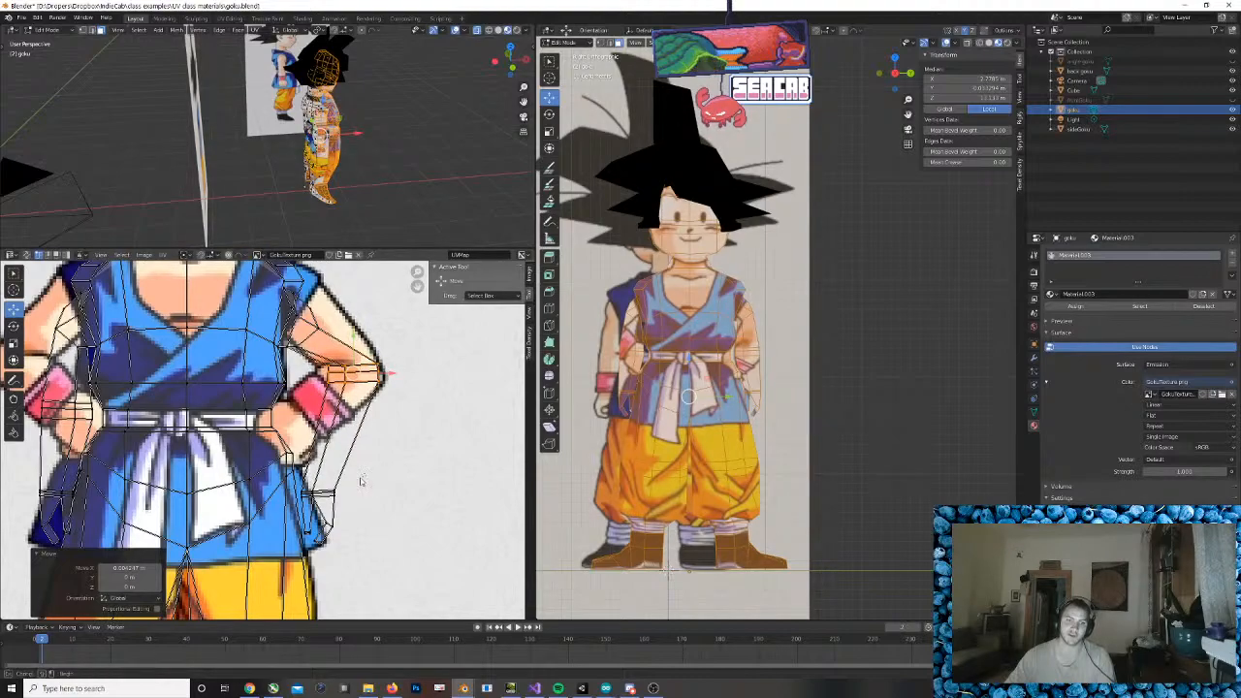
Try to move the hand UV vertices of that arm vertically toward the drawn fist
left_click_drag(305, 556, 303, 557)
key("g")
key("y")
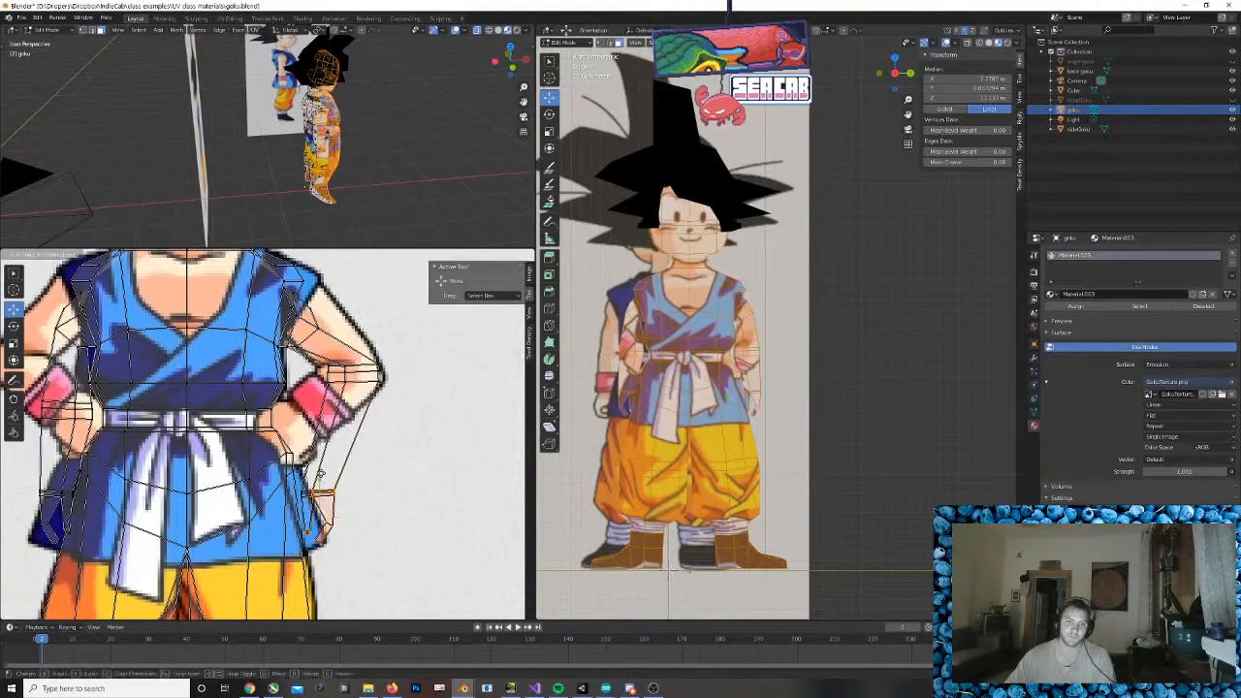
left_click(335, 398)
key("ctrl+z")
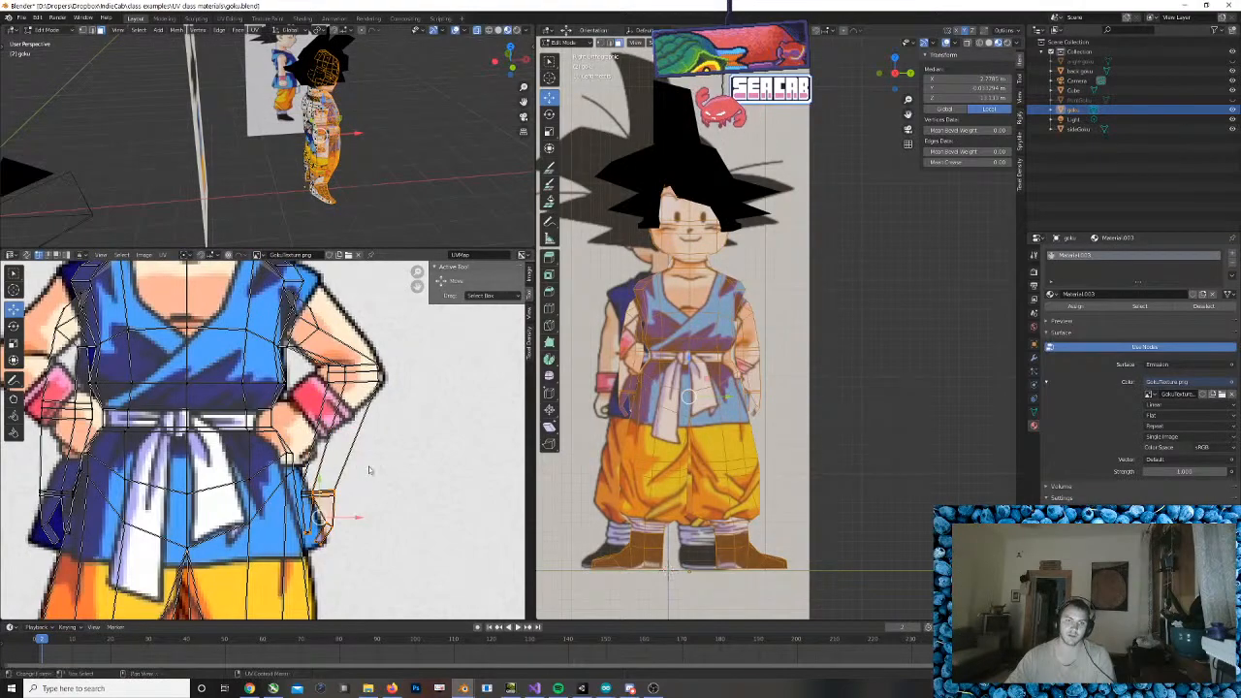
Move that arm's hand and wrist UV vertices up onto the drawn fist and wristband, angling them along the forearm
left_click_drag(371, 464, 303, 534)
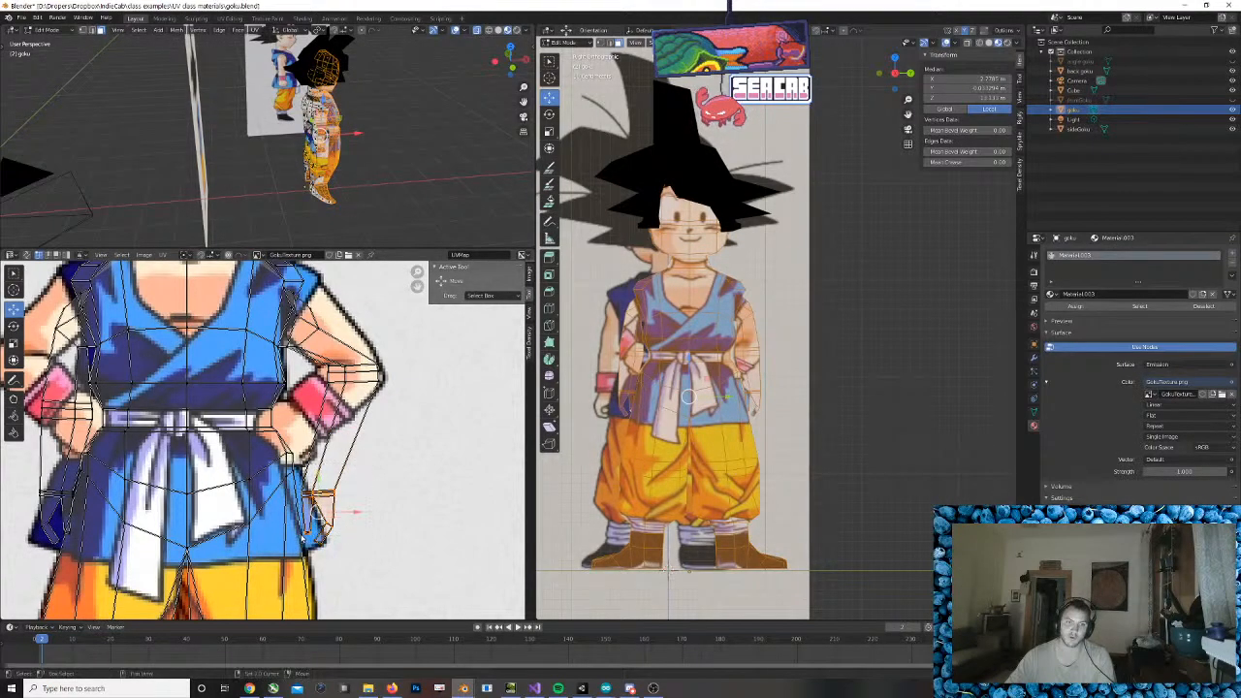
mouse_move(317, 475)
left_mouse_down()
mouse_move(318, 426)
mouse_move(318, 465)
left_mouse_up()
right_click(318, 466)
left_click_drag(341, 524, 323, 541)
left_click_drag(320, 485, 347, 430)
left_click(14, 326)
left_click(13, 308)
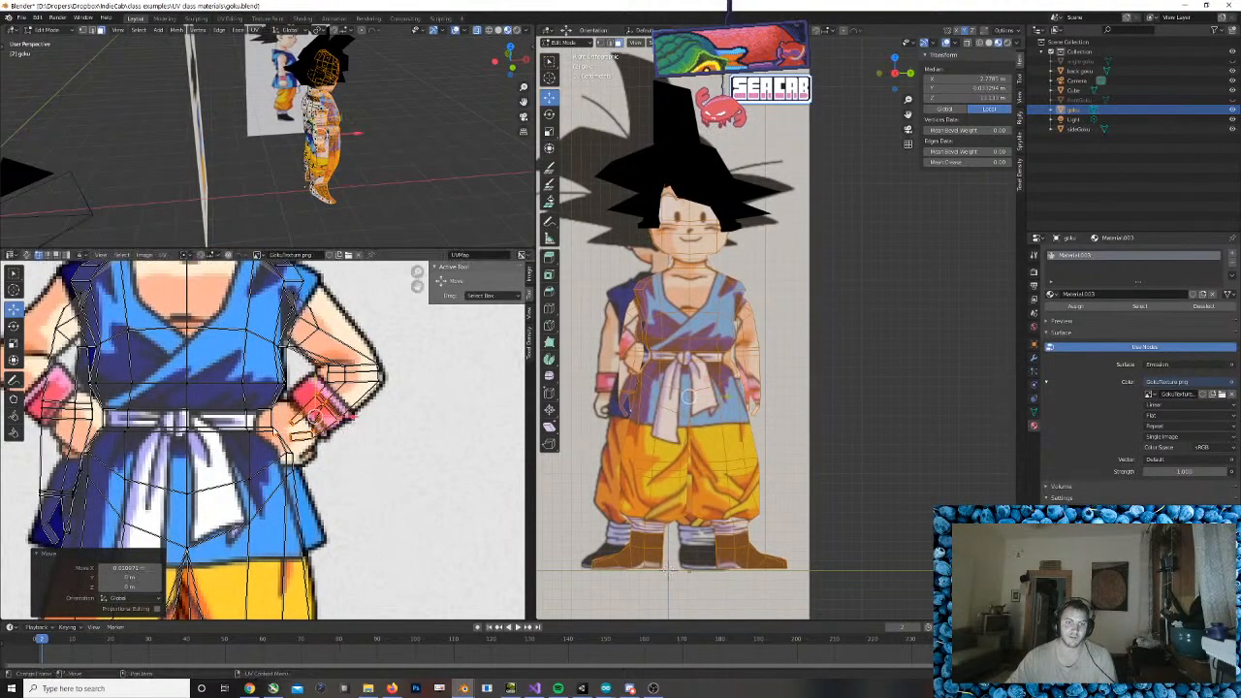
Reposition the finger UV vertices of that hand inside the drawn fist on the hip
left_click(302, 454)
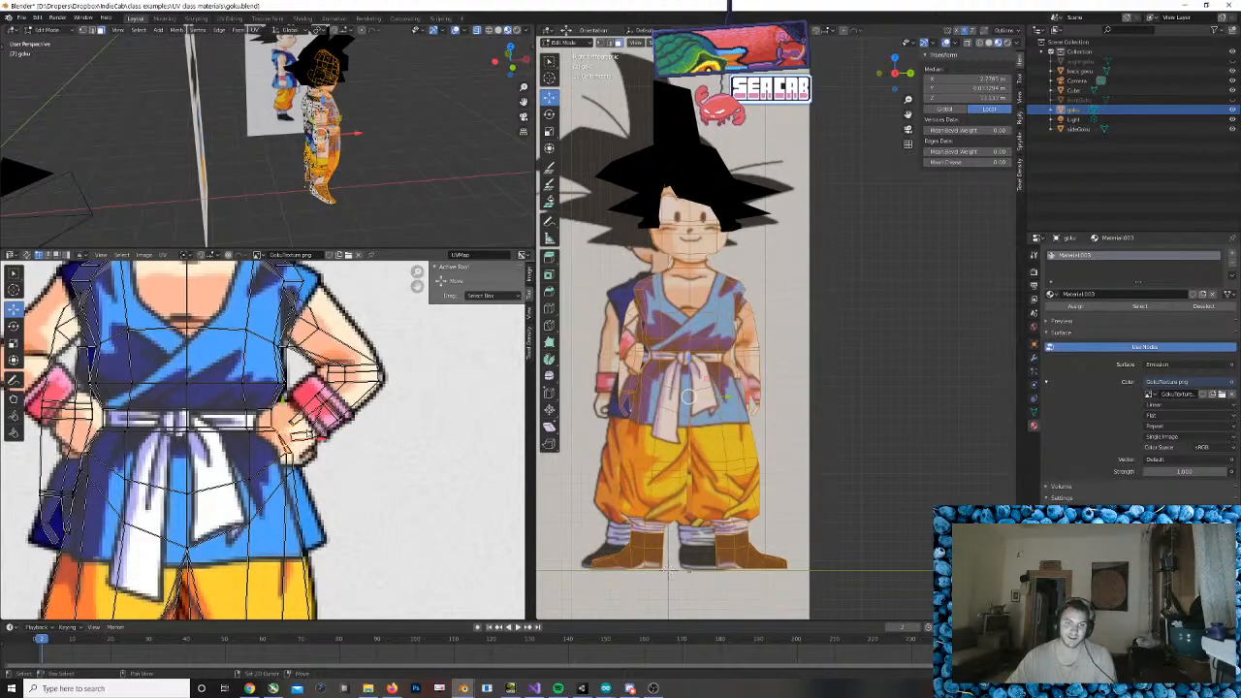
key("b")
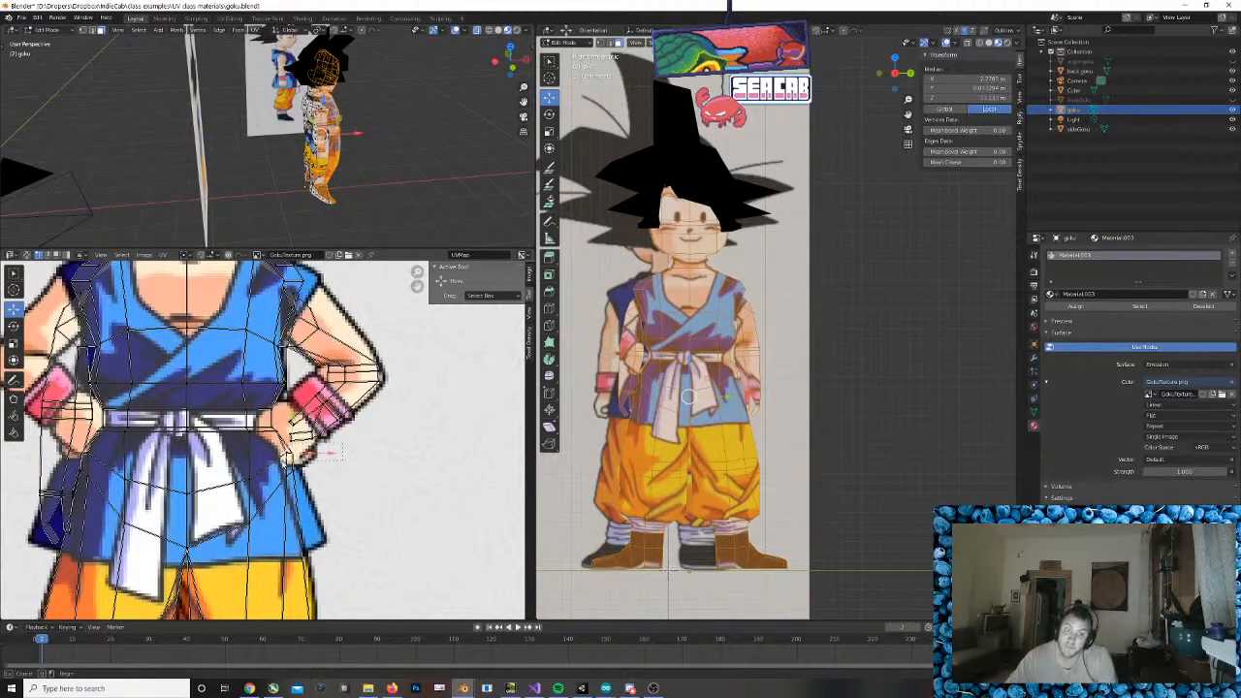
mouse_move(326, 451)
left_mouse_down()
mouse_move(276, 430)
mouse_move(308, 443)
left_mouse_up()
mouse_move(236, 431)
left_mouse_down()
mouse_move(272, 452)
mouse_move(263, 442)
left_mouse_up()
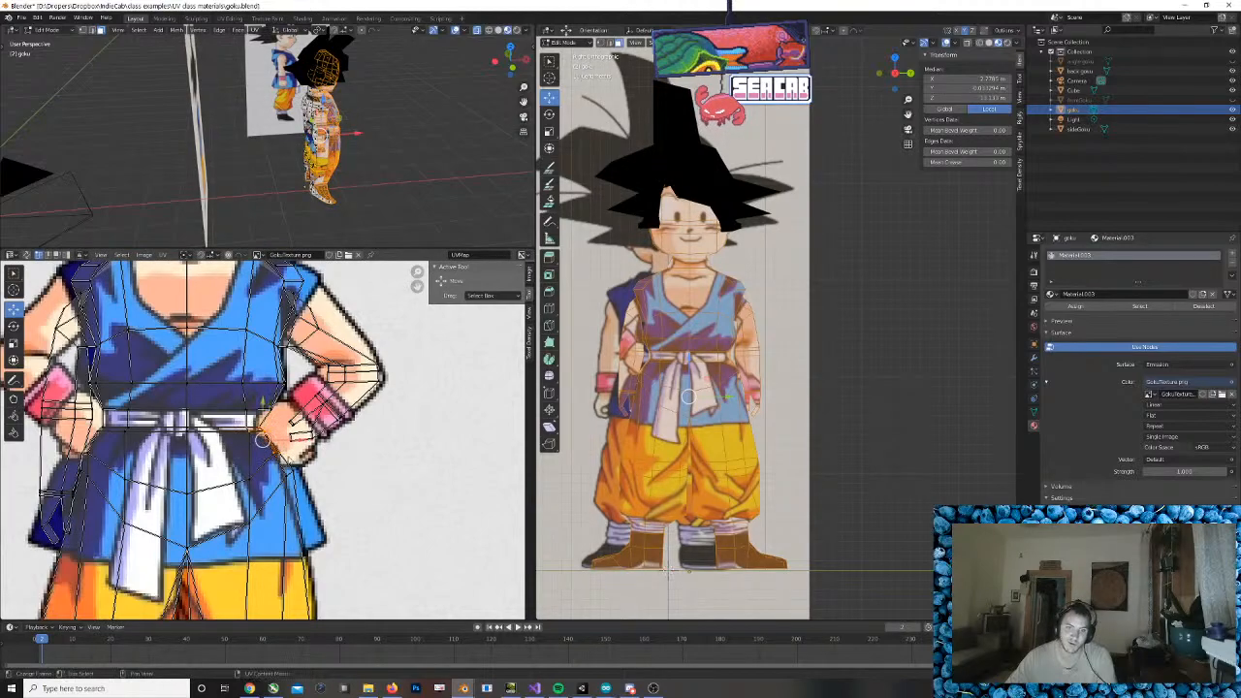
key("g")
left_click(385, 442)
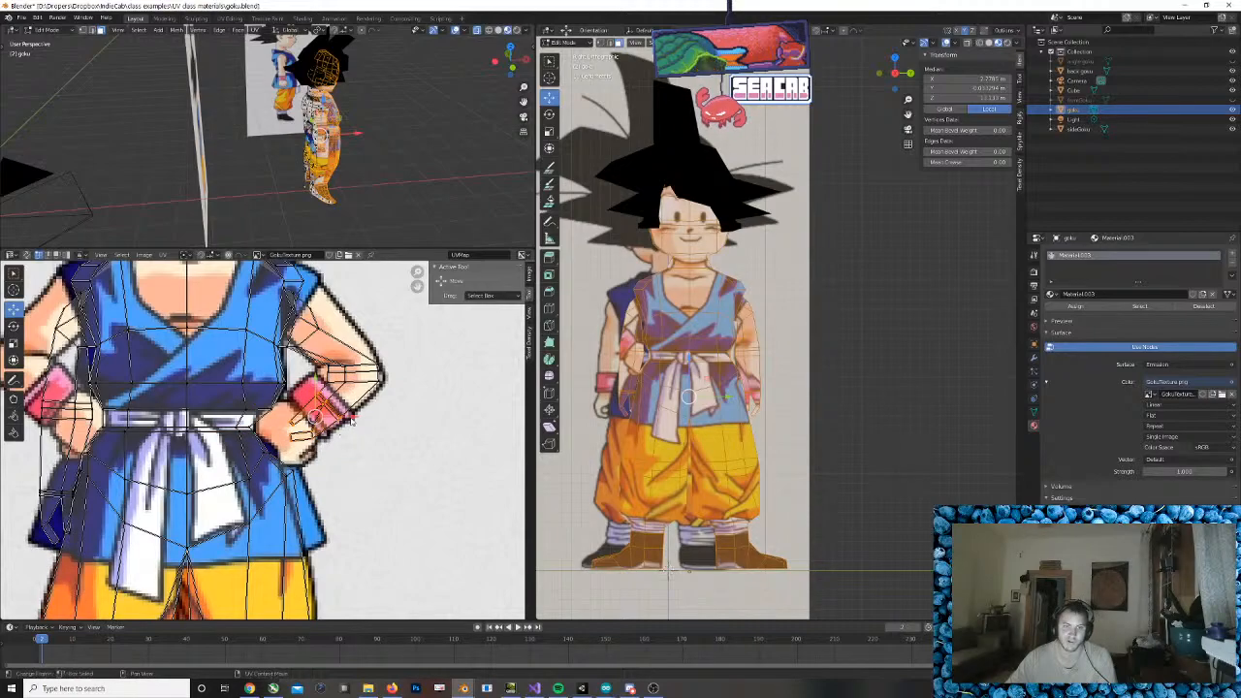
Adjust the wrist UV vertices horizontally and vertically to line them up with the drawn pink wristband
key("g")
left_click(310, 403)
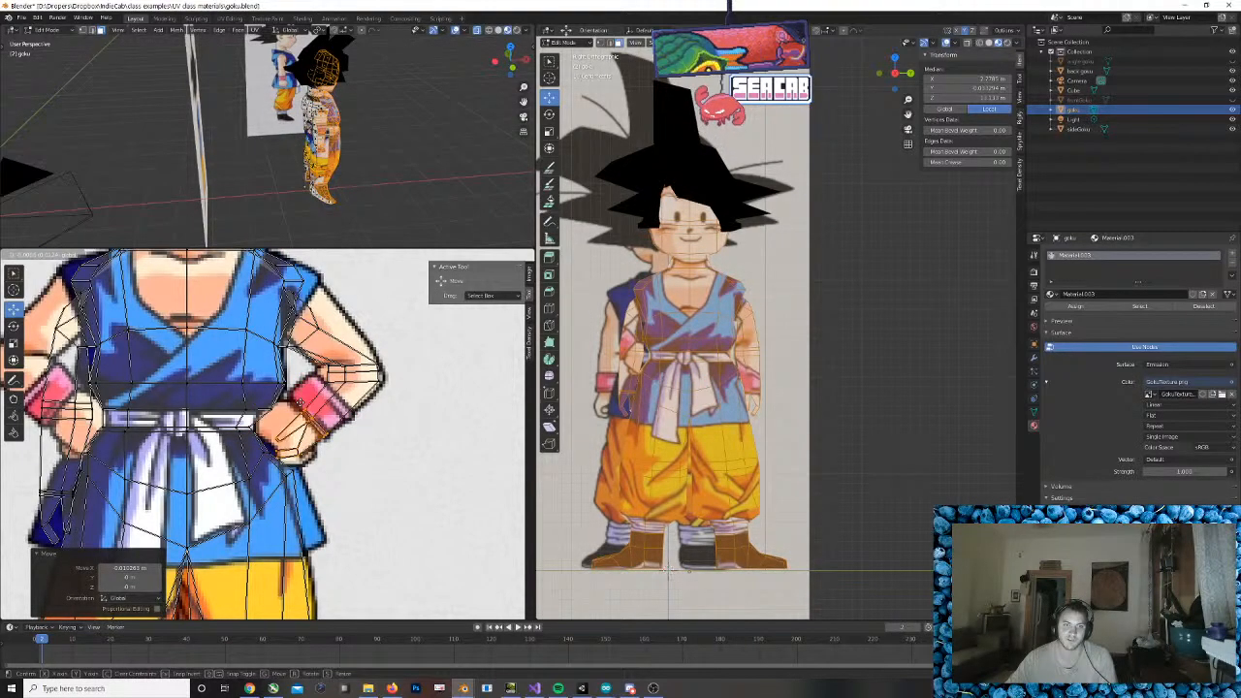
left_click(332, 407)
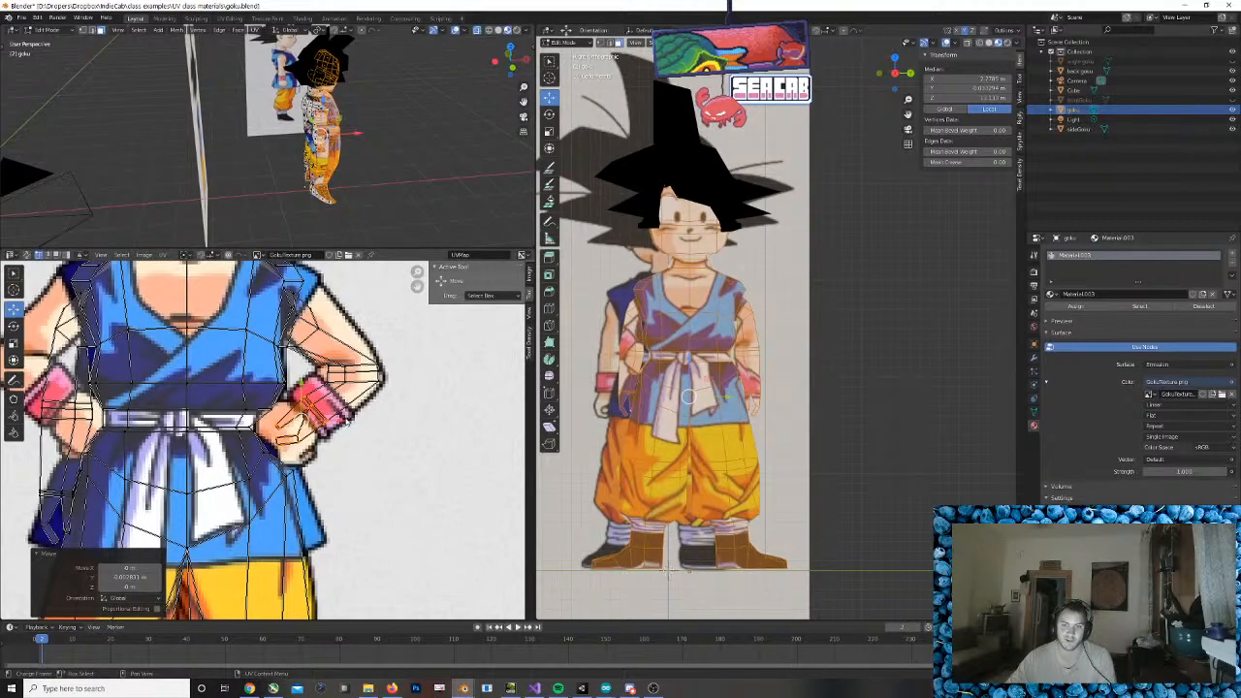
key("g")
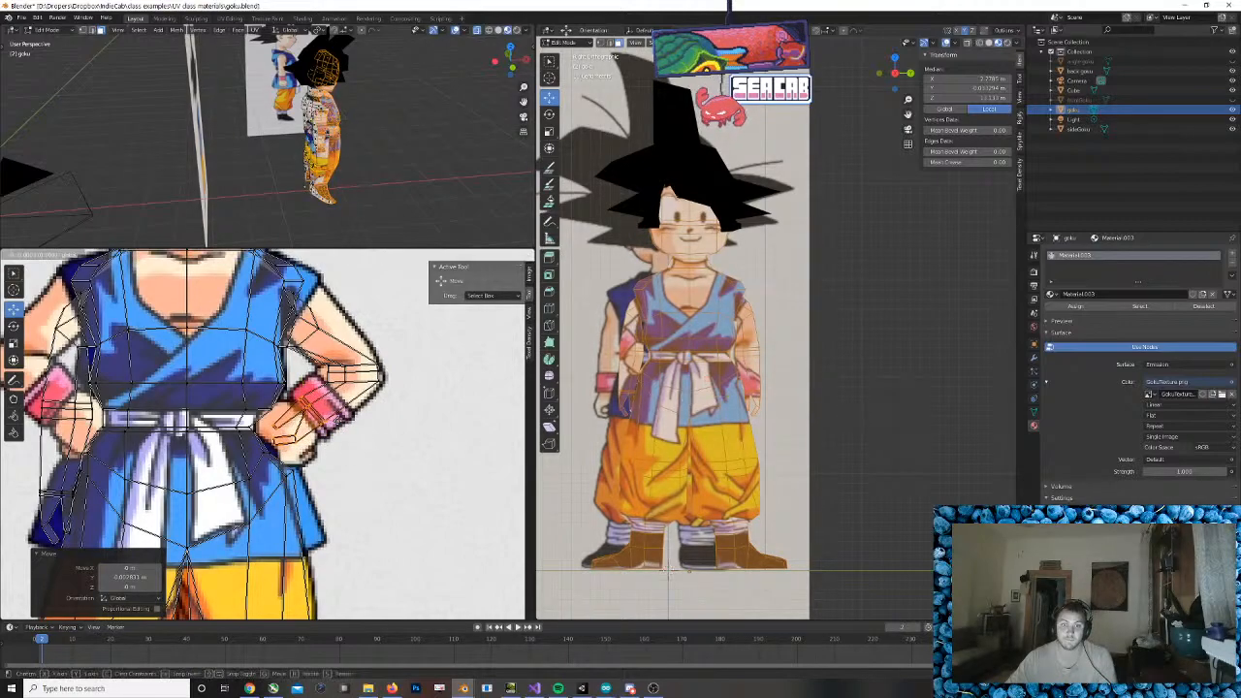
left_click(339, 429)
Nudge the hand UV vertices sideways, and fine-tune the wrist edge where the fist meets the wristband
left_click_drag(256, 432, 312, 456)
key("b")
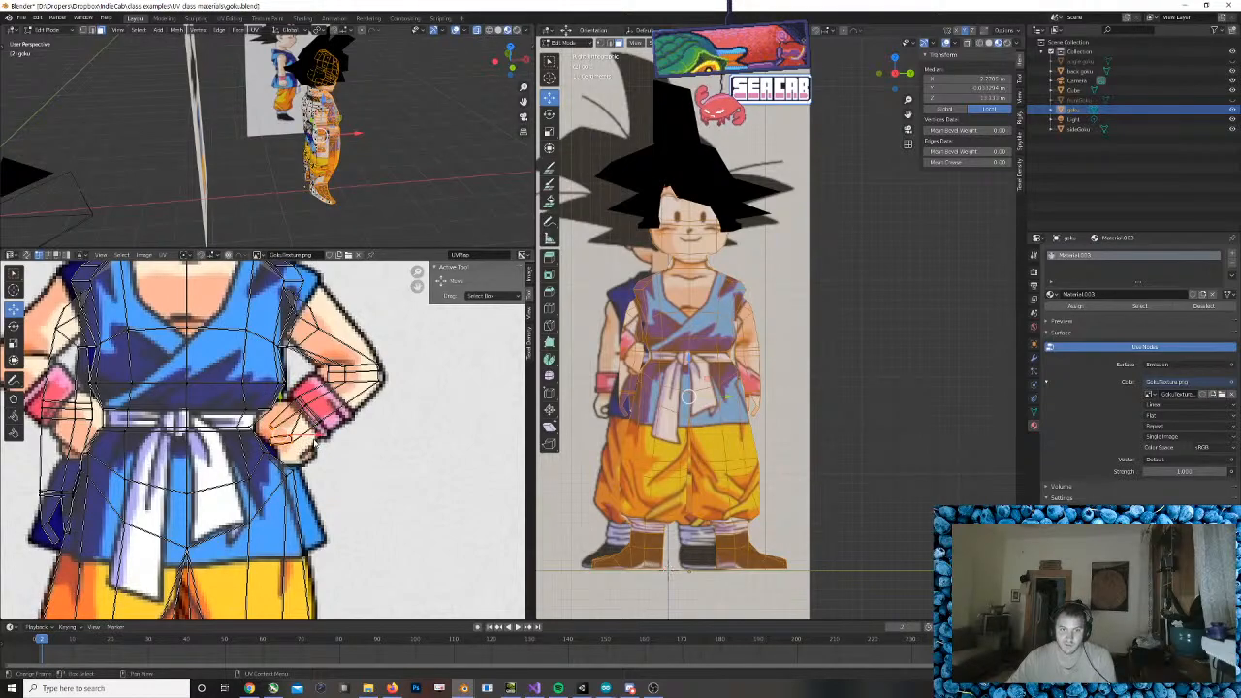
key("g")
left_click(291, 431)
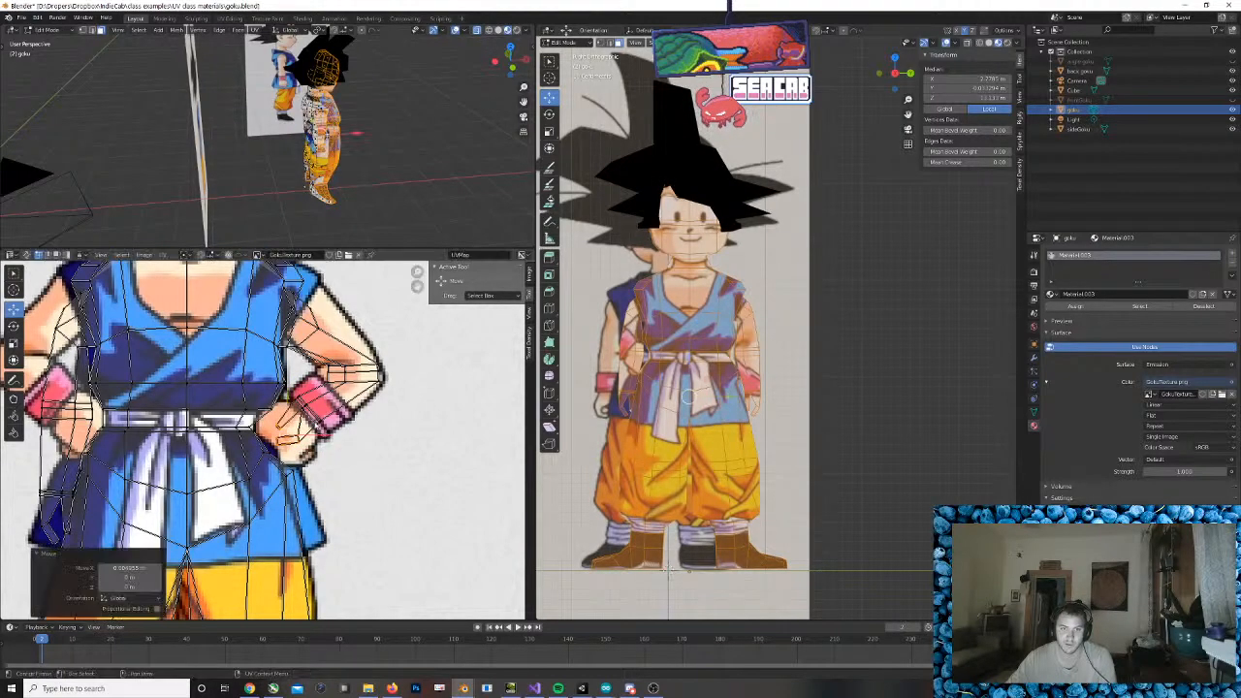
left_click_drag(333, 437, 332, 436)
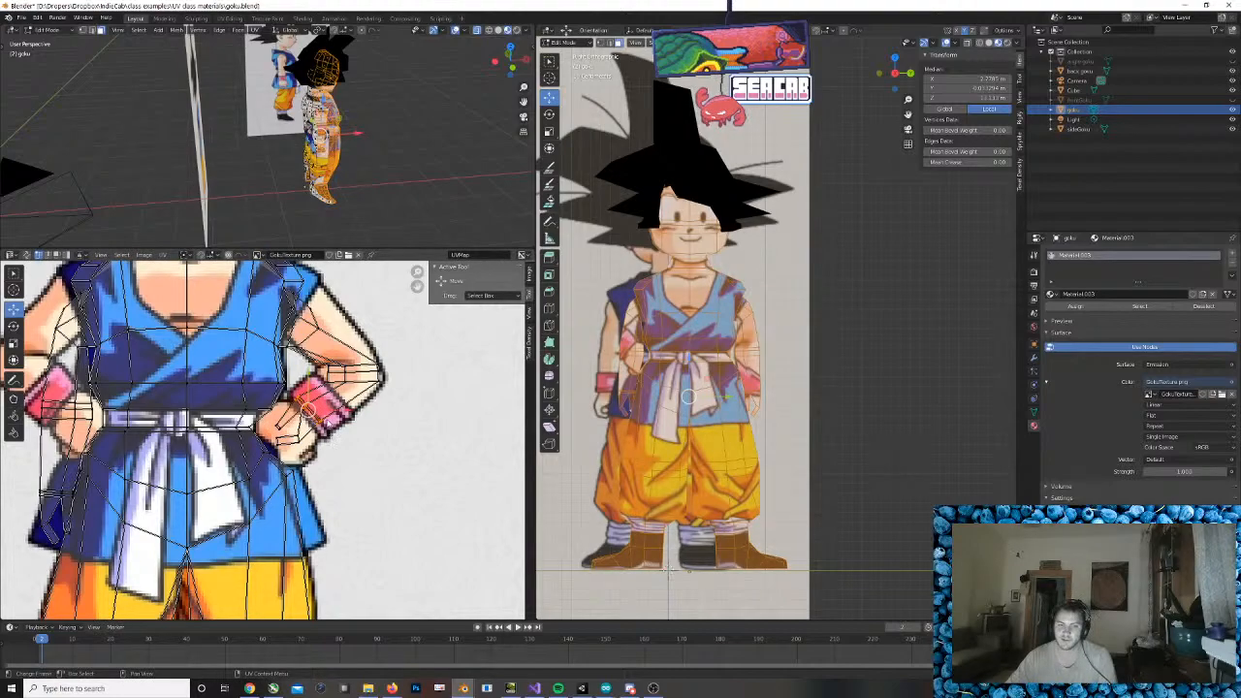
key("g")
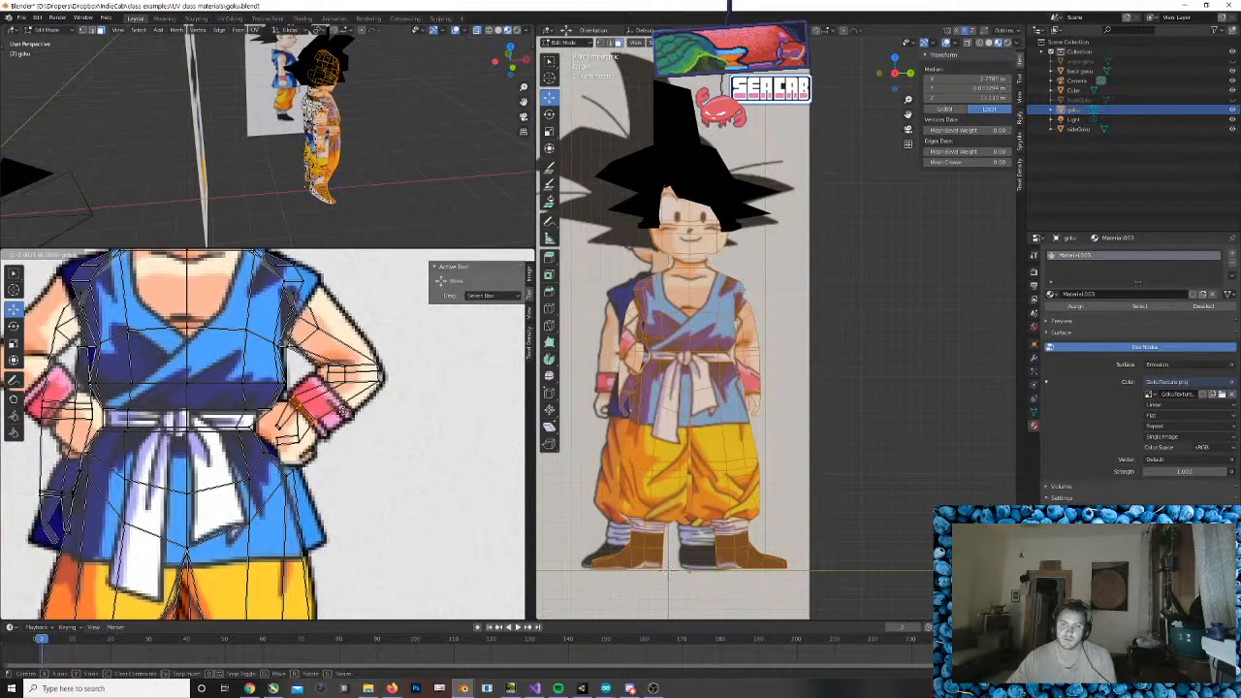
left_click(339, 412)
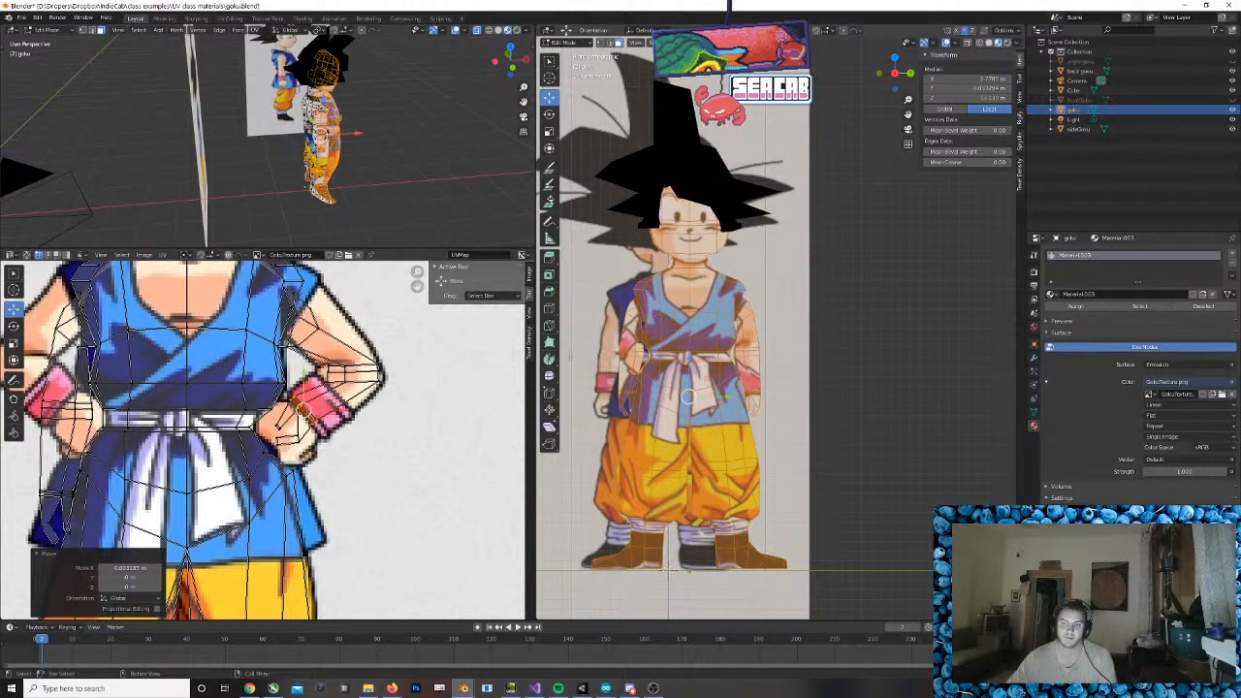
Move the upper-arm UV vertices below that shoulder vertically and outward to match the drawn arm
scroll(382, 376, "down", 2)
key("b")
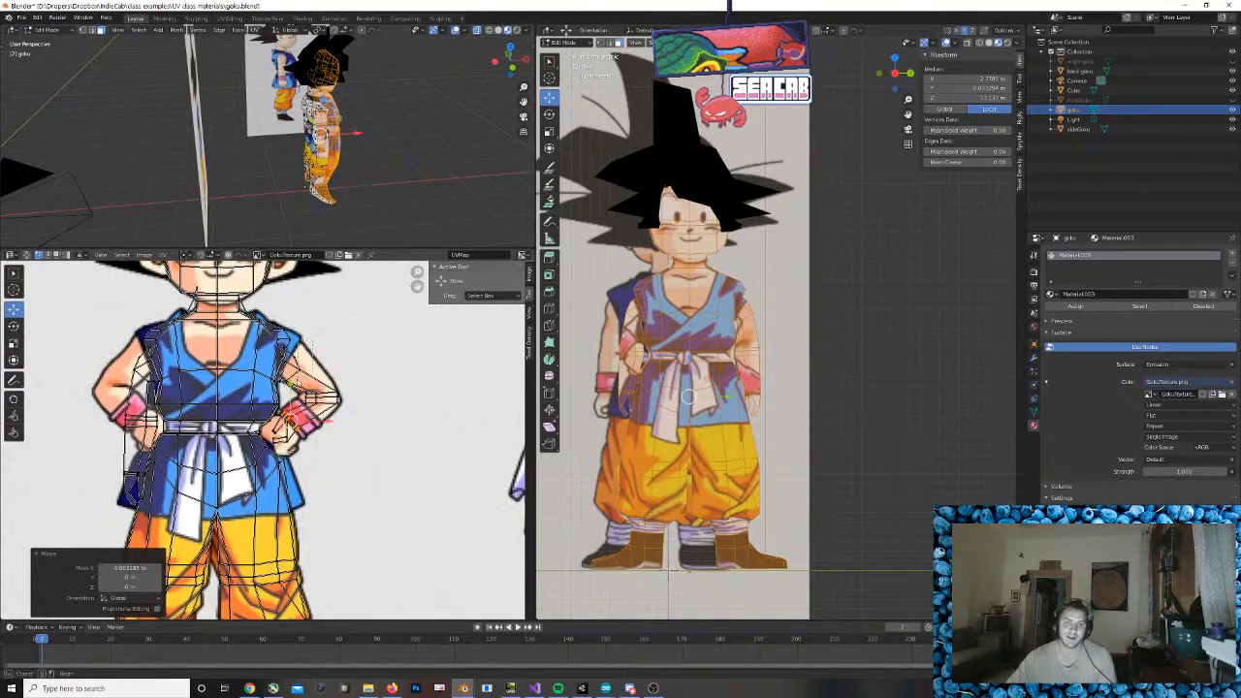
left_click_drag(313, 344, 295, 380)
key("g")
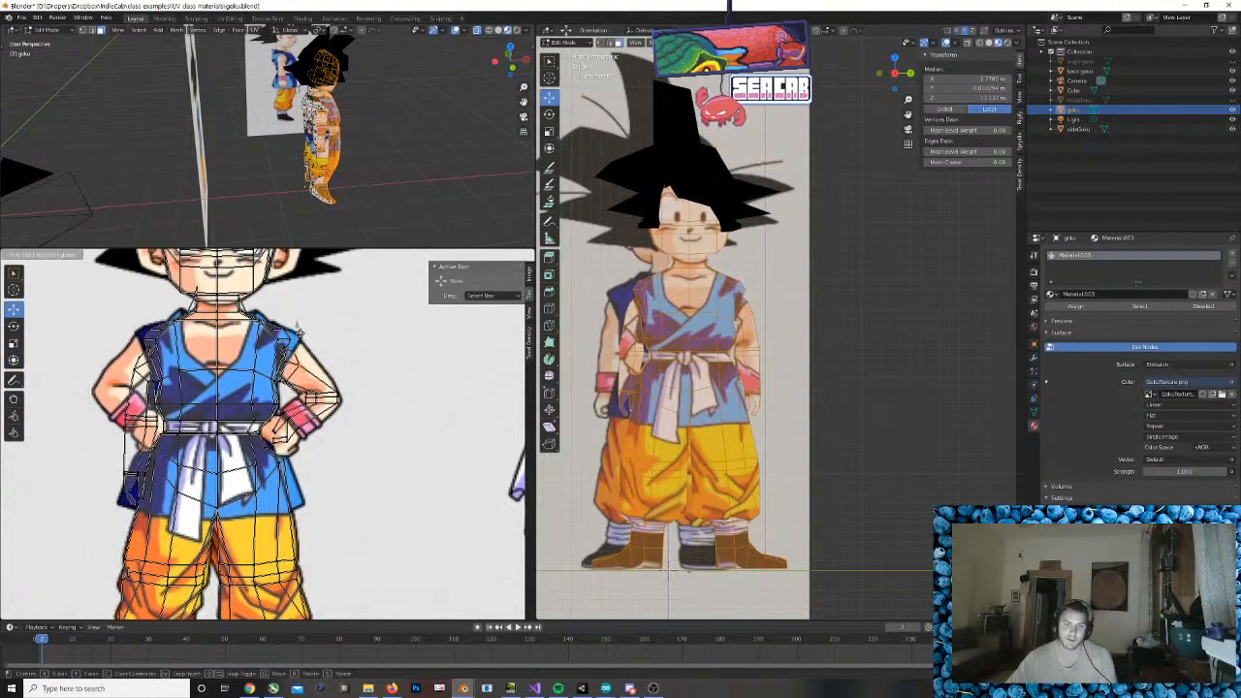
left_click(308, 344)
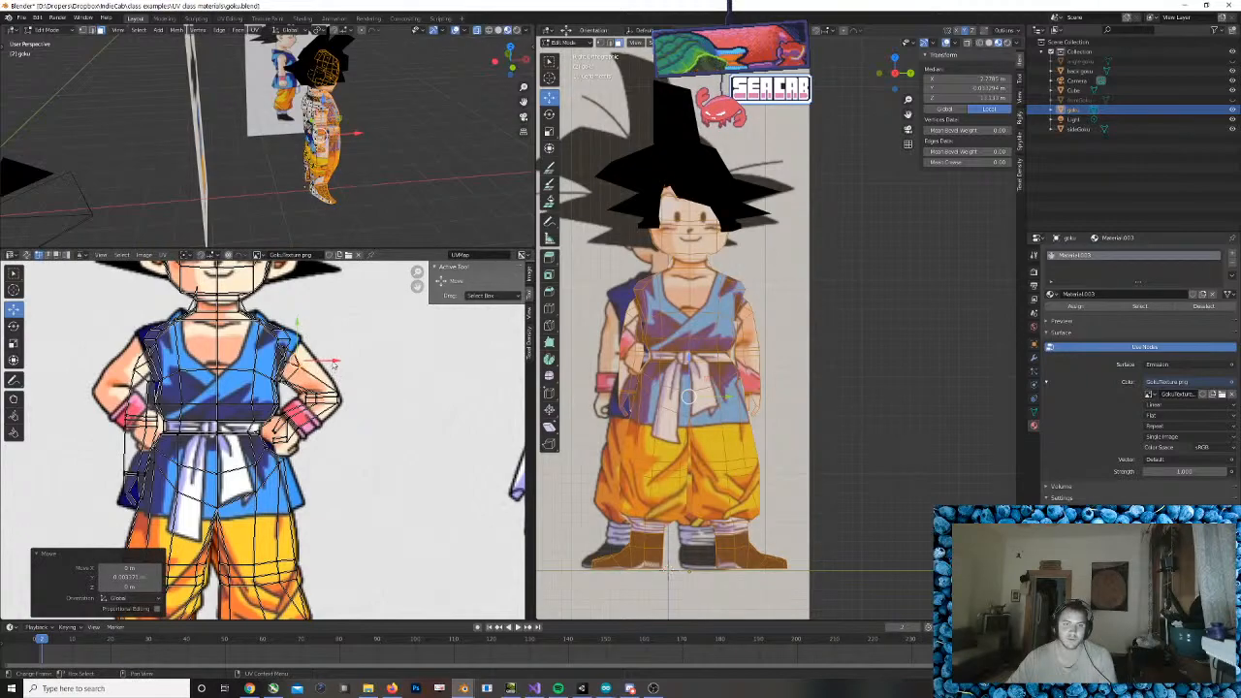
key("g")
left_click(338, 362)
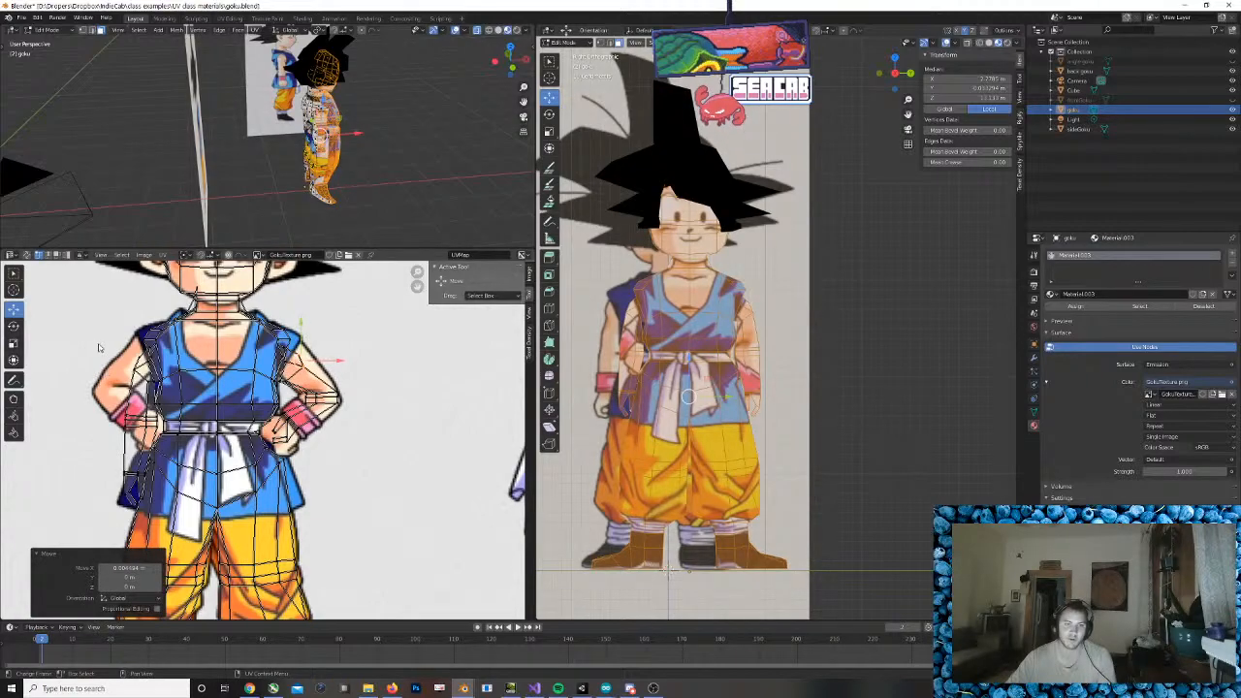
Check the textured model in perspective beside the reference image planes
scroll(139, 425, "down", 2)
middle_click_drag(729, 380, 717, 410)
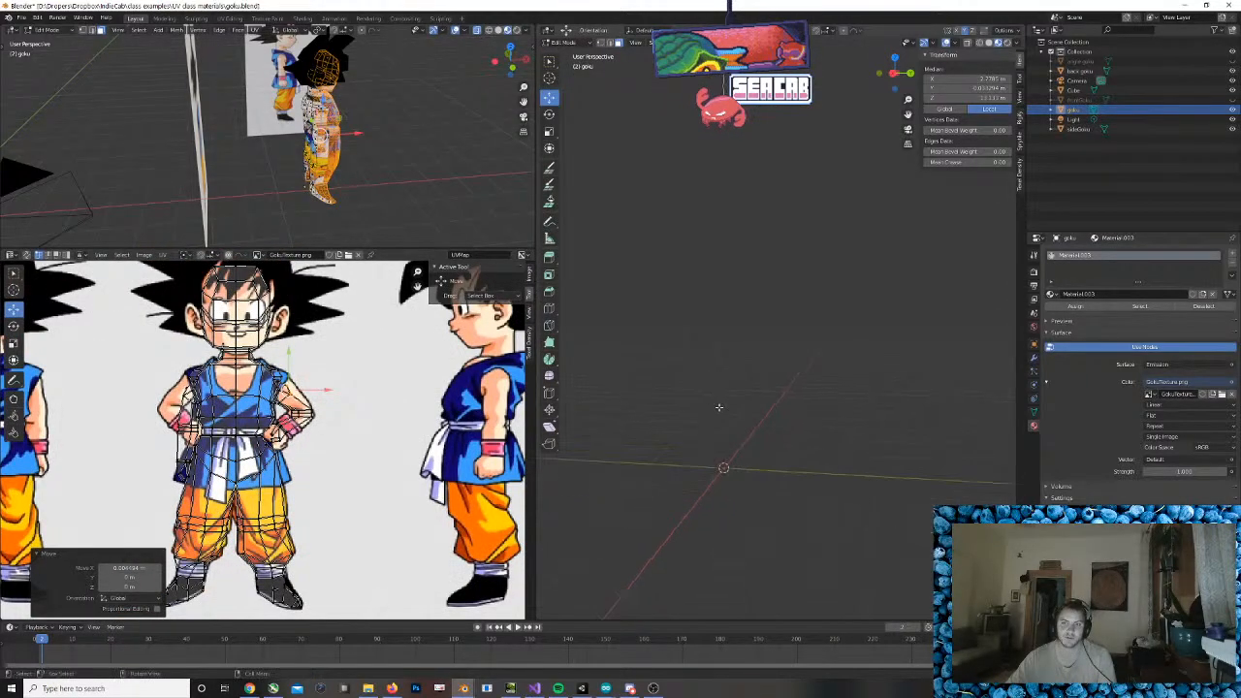
scroll(719, 407, "down", 6)
scroll(853, 407, "down", 3)
mouse_move(859, 407)
middle_mouse_down()
mouse_move(927, 413)
mouse_move(847, 411)
middle_mouse_up()
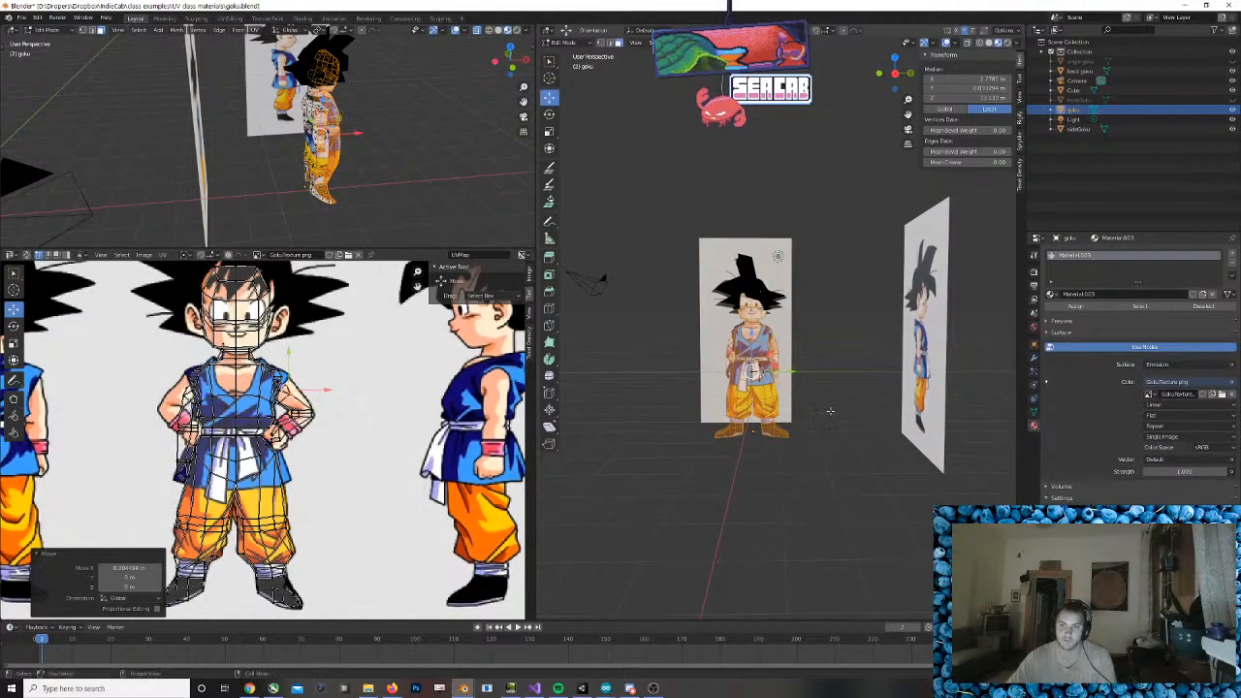
Nudge the chin and neck UV vertices to fit the drawn face in the front-view drawing
left_click_drag(193, 323, 281, 354)
key("g")
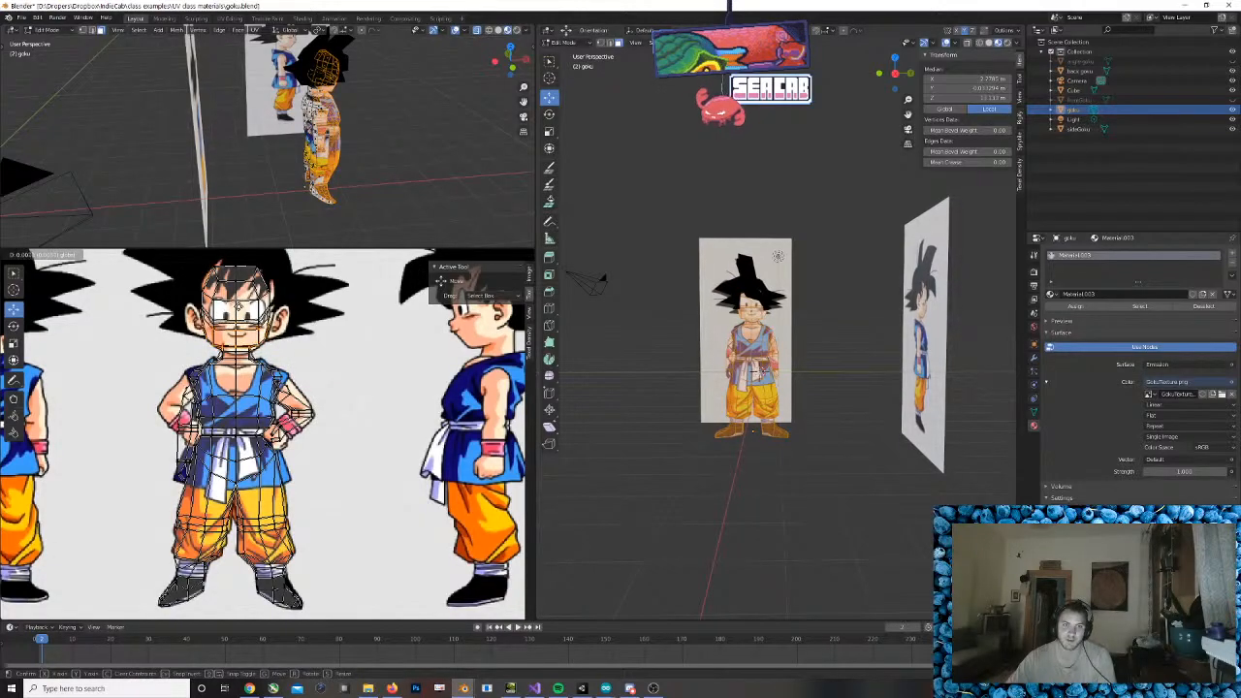
left_click(238, 307)
Select the faces on the model's back in orthographic back view and UV-unwrap them with Project From View
key("Tab")
middle_click_drag(693, 364, 861, 364)
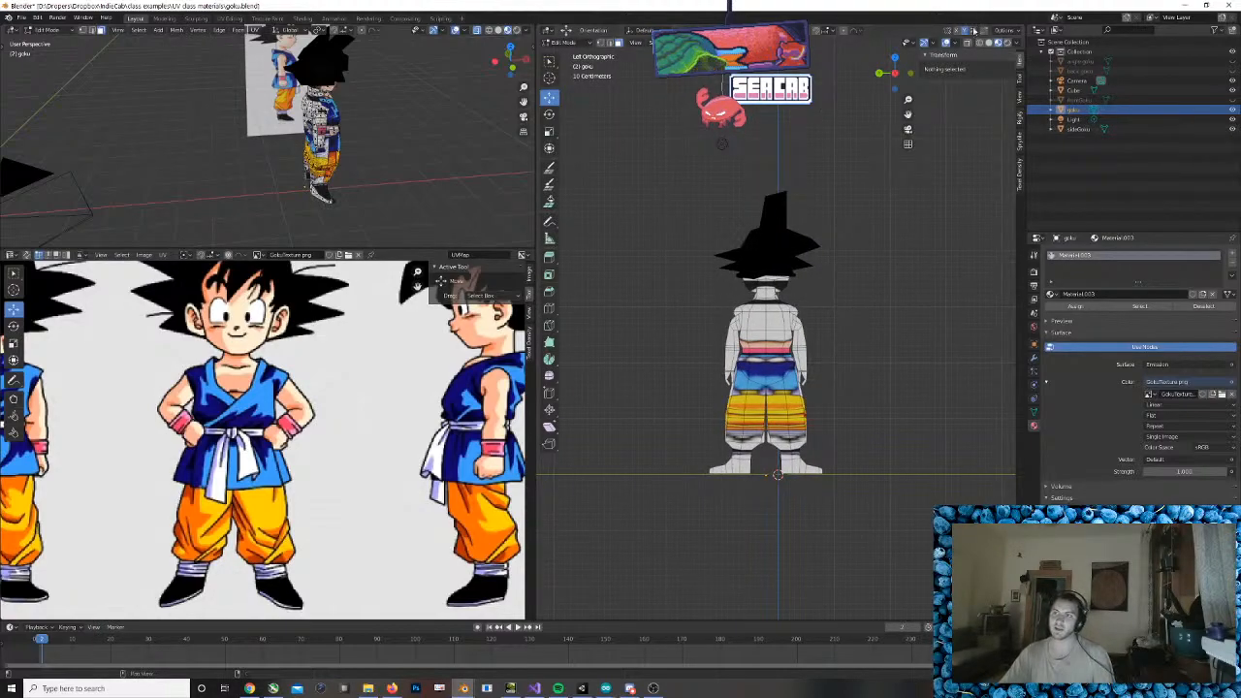
left_click_drag(641, 179, 921, 495)
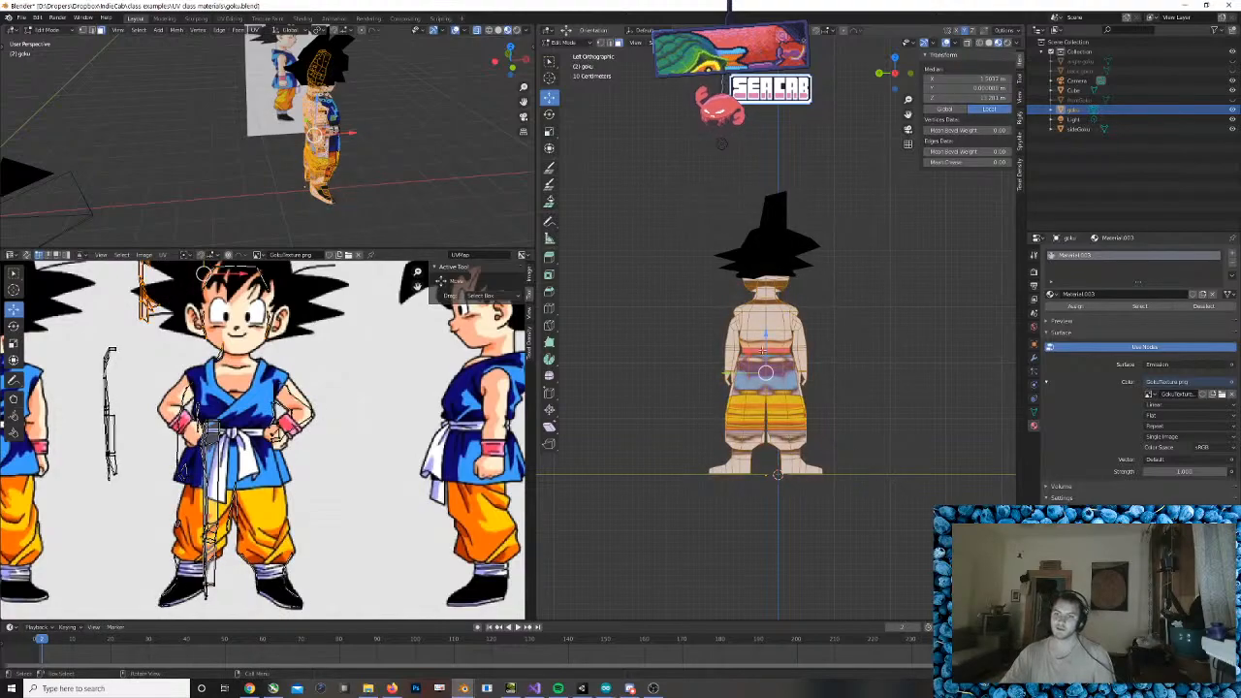
right_click(768, 357)
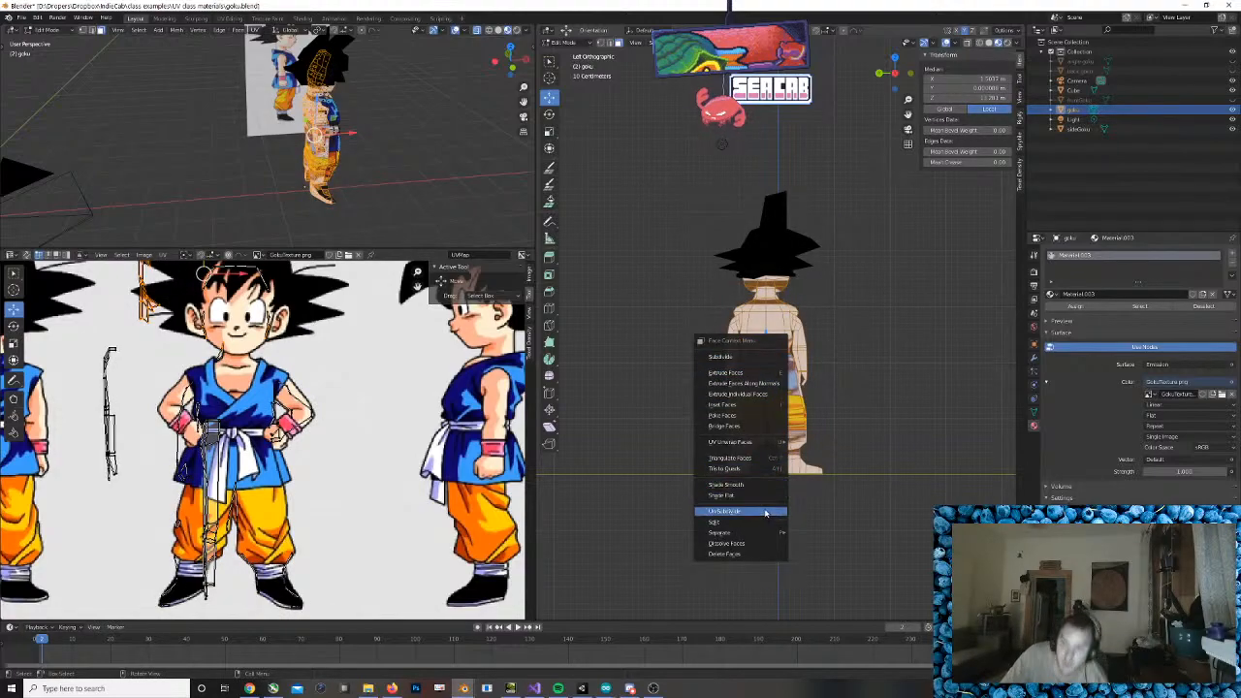
left_click(773, 42)
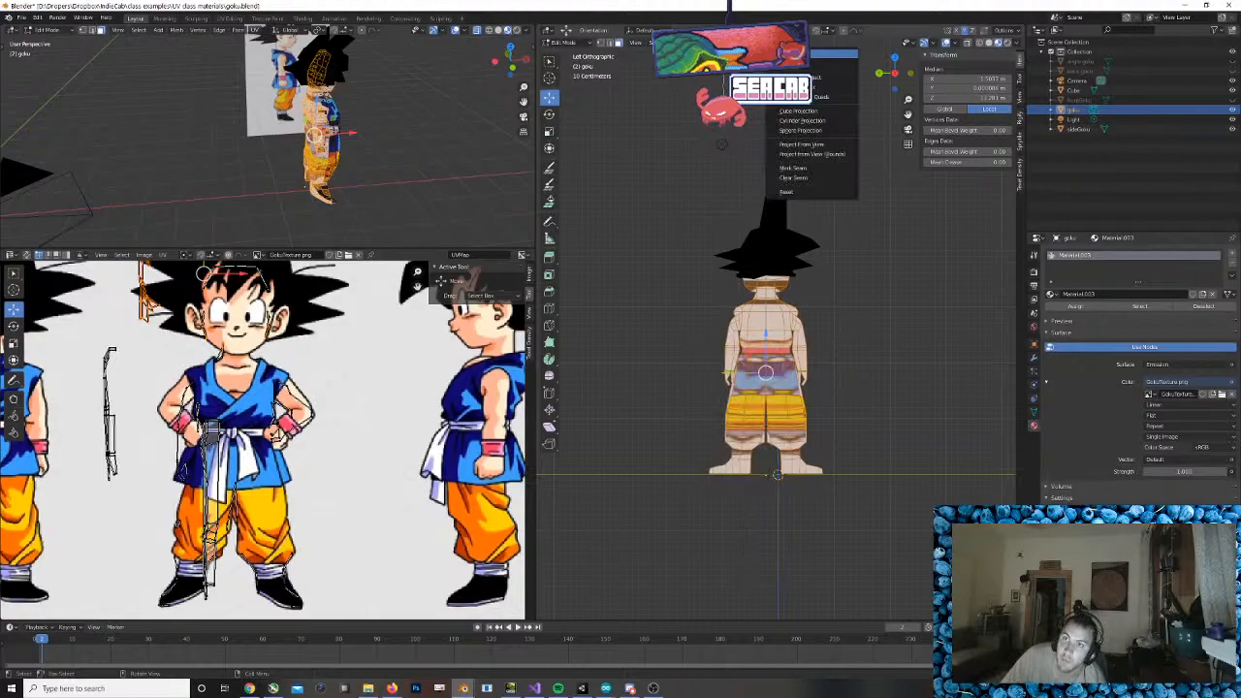
left_click(822, 144)
Move the projected back UVs onto the back-view drawing and lower them over the body
scroll(385, 411, "down", 2)
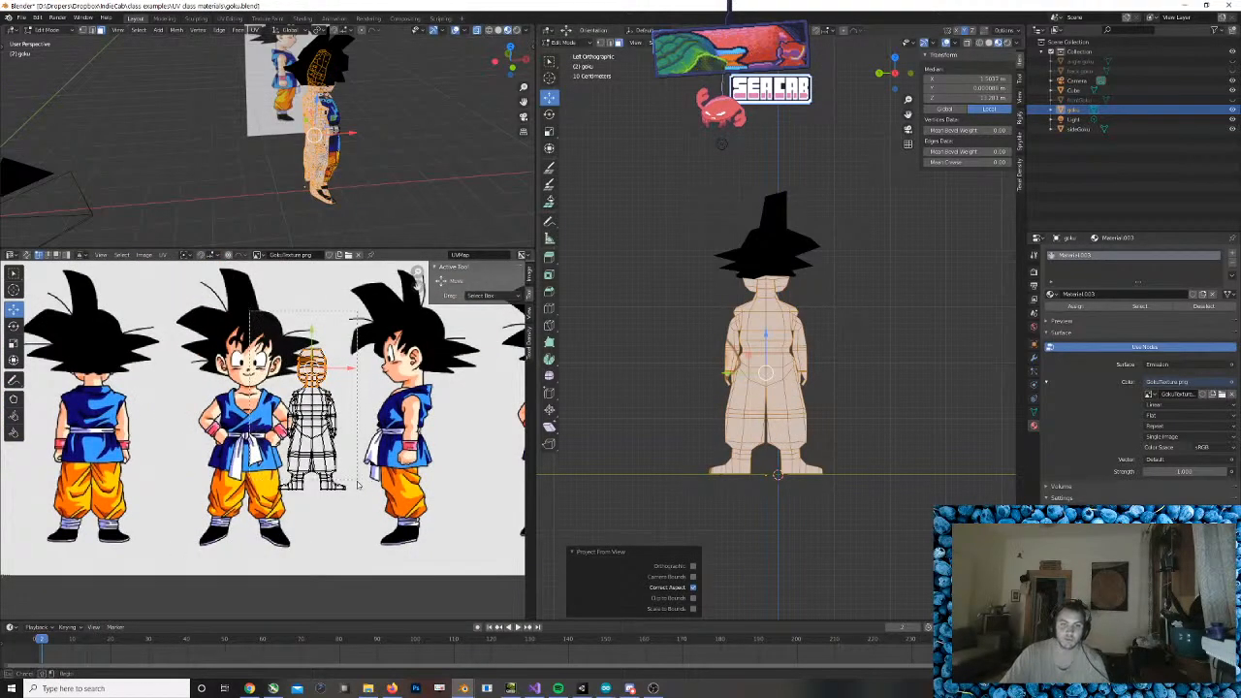
left_click_drag(250, 312, 362, 493)
key("g")
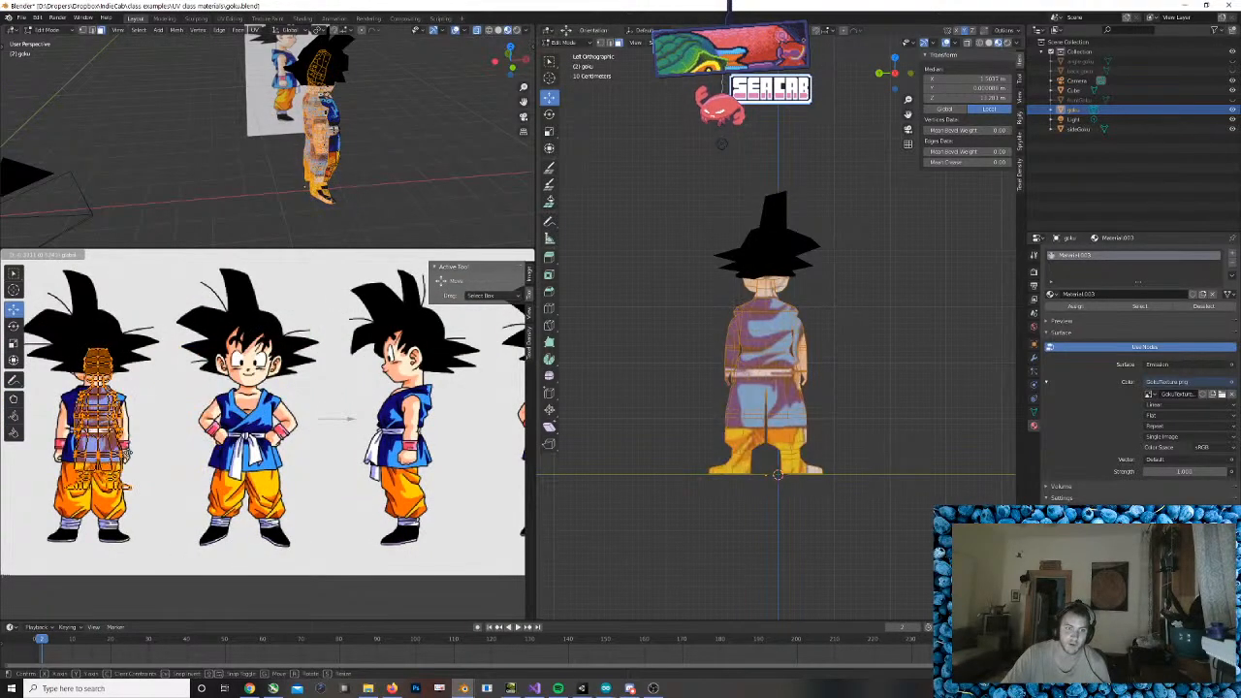
left_click(126, 418)
left_click_drag(95, 382, 95, 425)
Scale the back UVs up by about 1.2 to better match the size of the back-view drawing
left_click(14, 345)
key("ctrl+z")
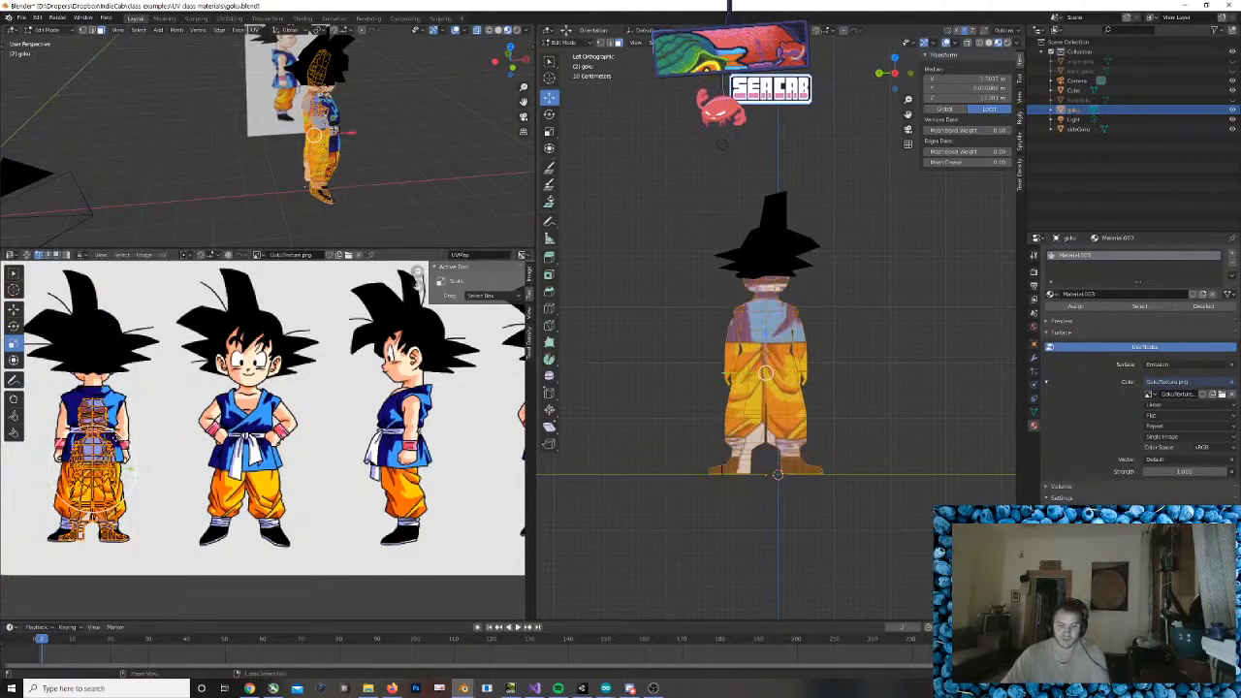
left_click(135, 435)
left_click_drag(46, 396, 153, 556)
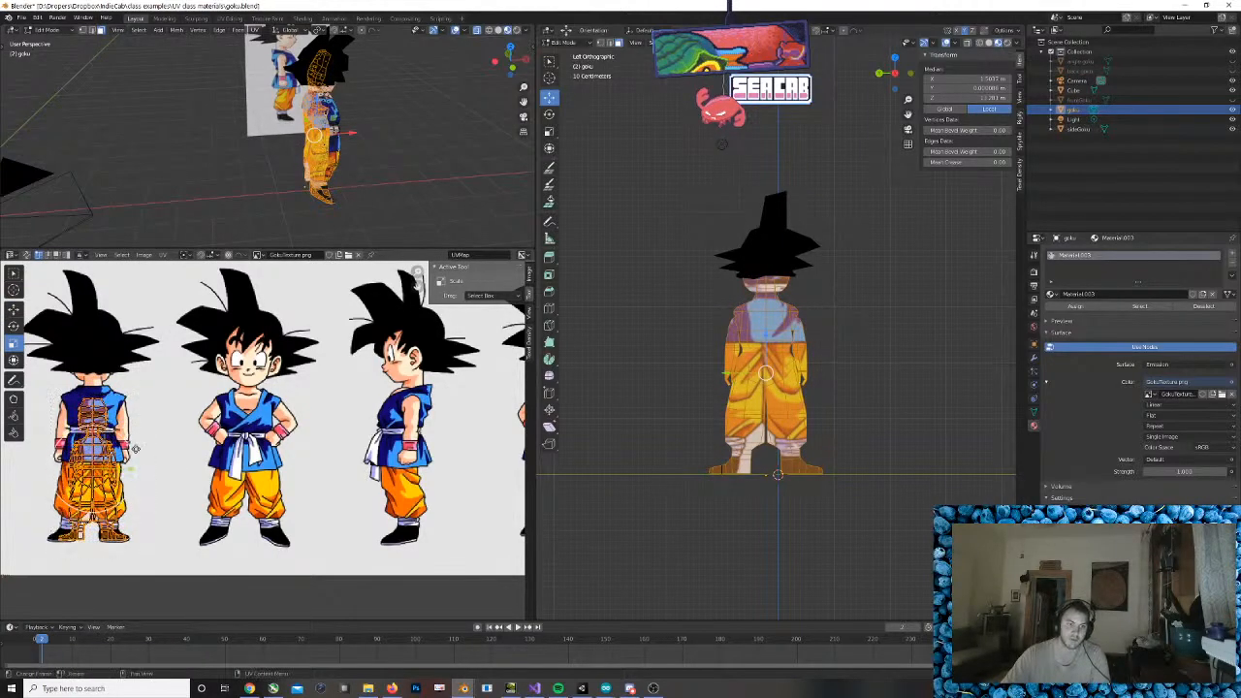
left_click_drag(127, 442, 141, 433)
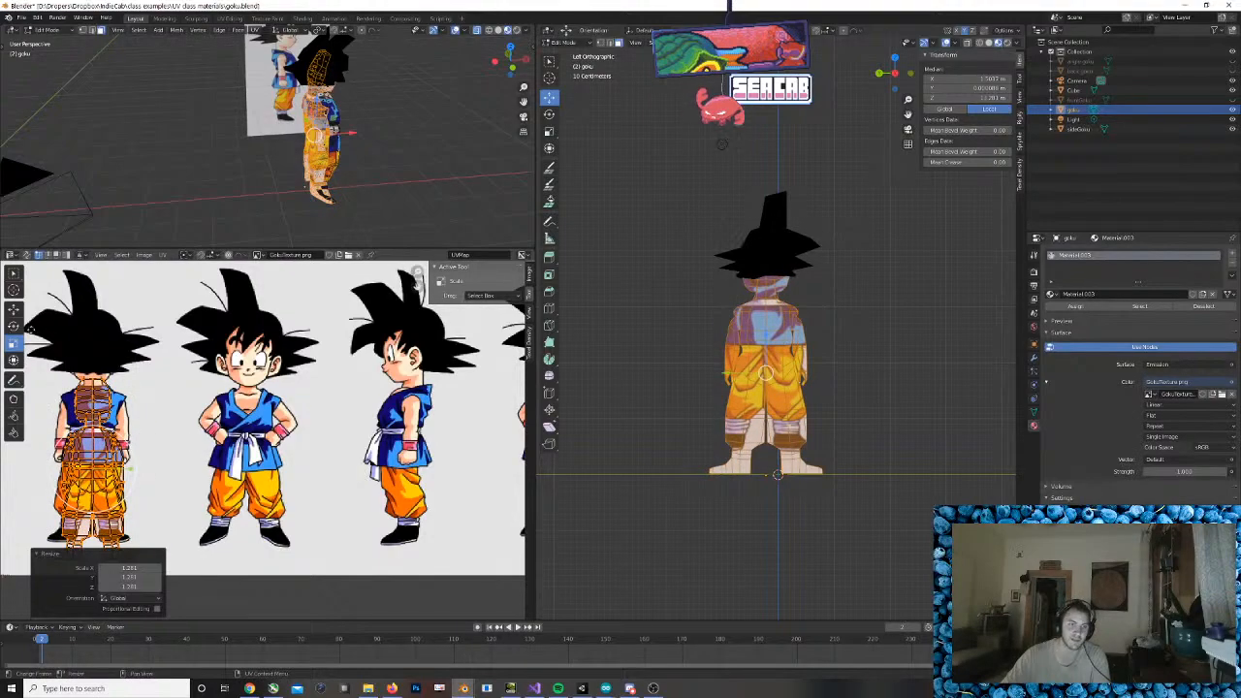
Move the back UVs up and slightly sideways to line the feet up with the drawn shoes
left_click(14, 311)
middle_click_drag(46, 481, 188, 446)
scroll(194, 439, "up", 1)
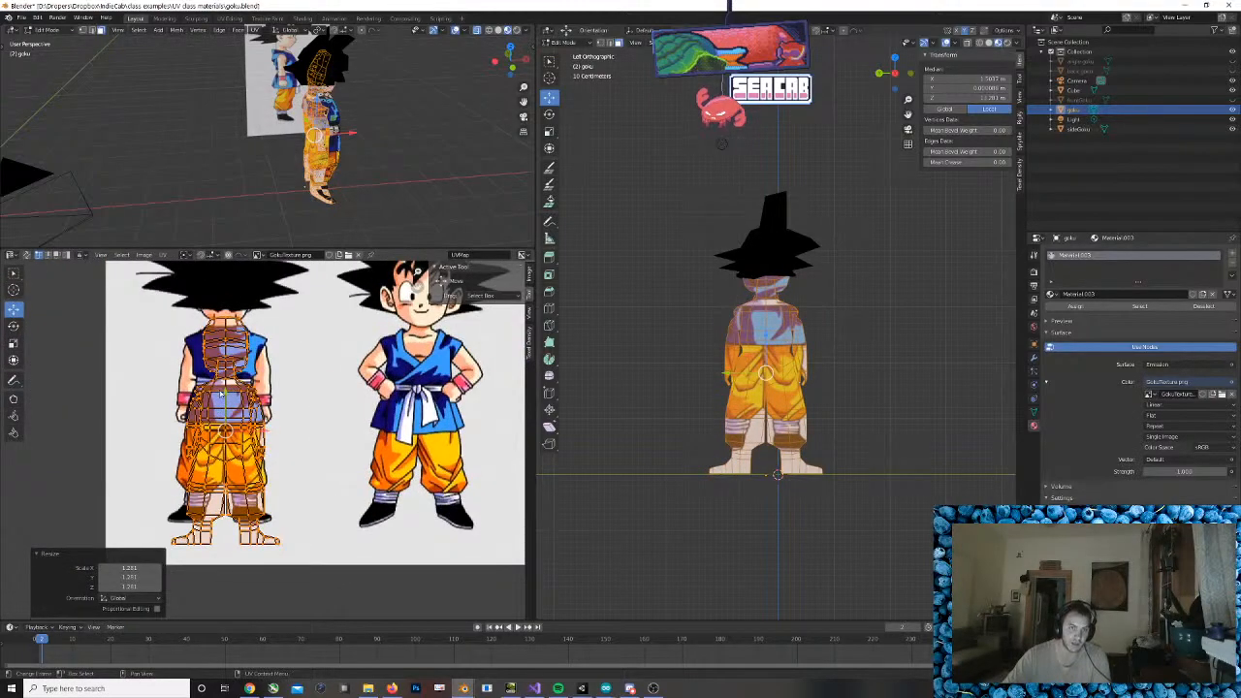
left_click_drag(225, 394, 226, 366)
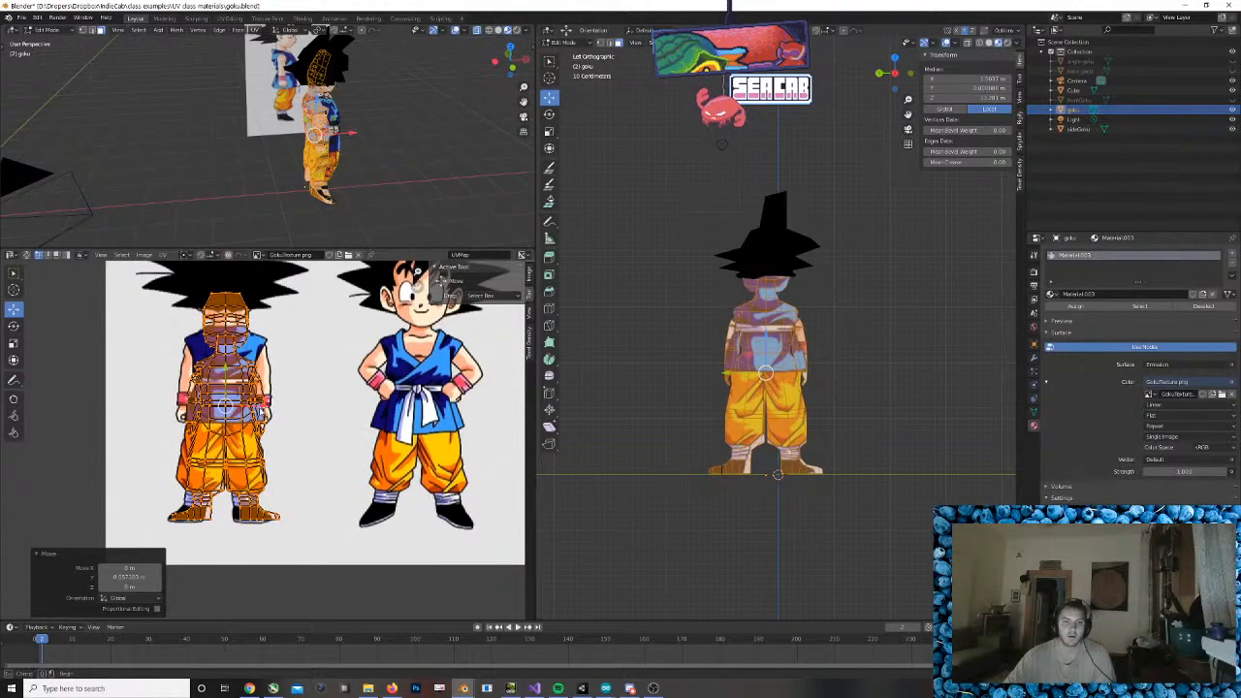
left_click(107, 564)
left_click_drag(163, 282, 301, 538)
key("g")
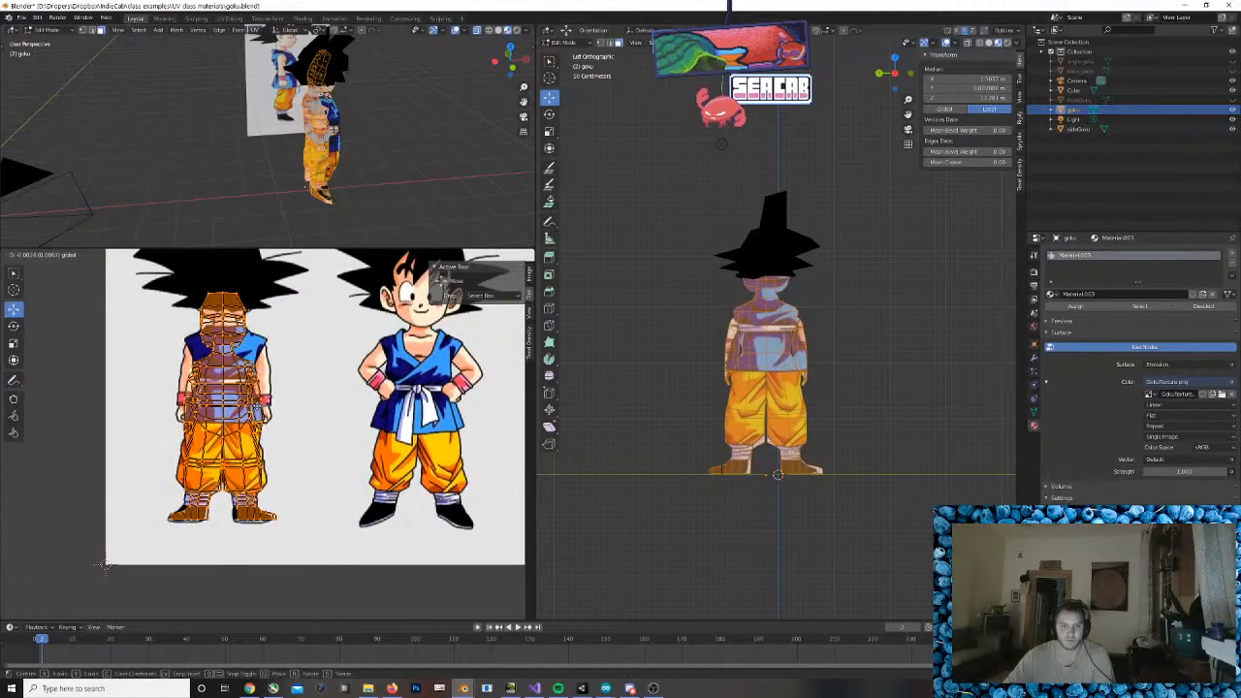
left_click(106, 564)
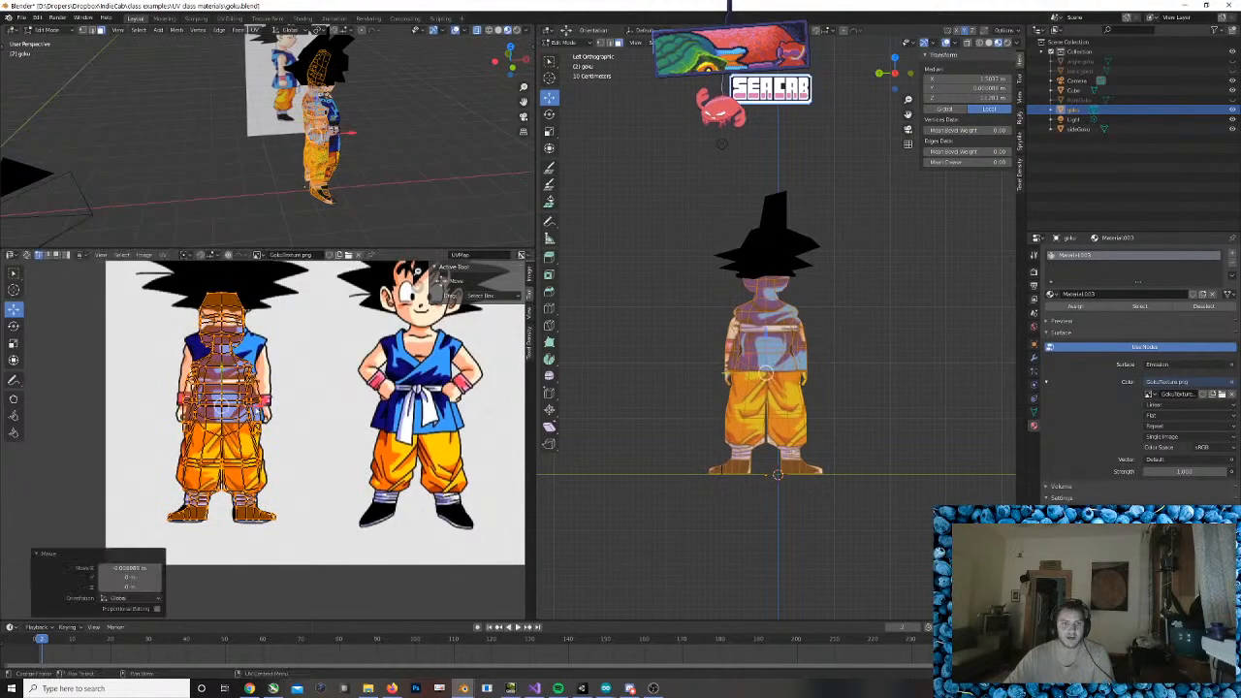
Enlarge the whole back UV layout again so its width covers the back-view figure
left_click(26, 343)
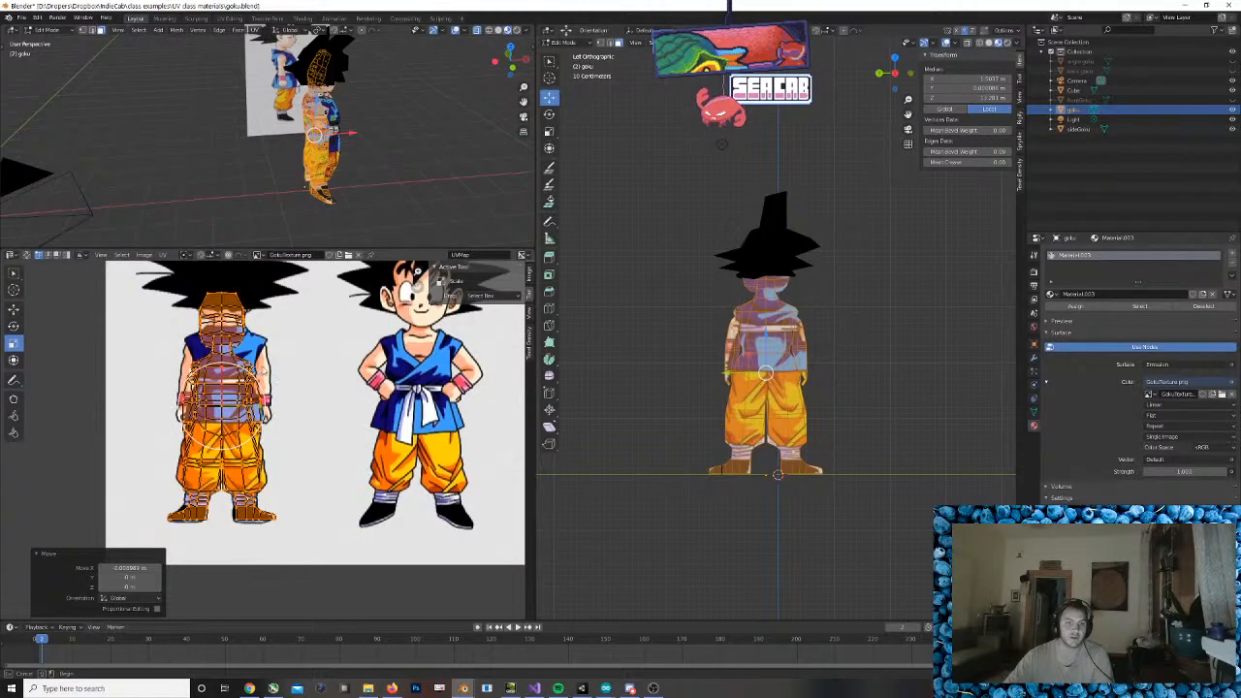
left_click_drag(121, 286, 313, 539)
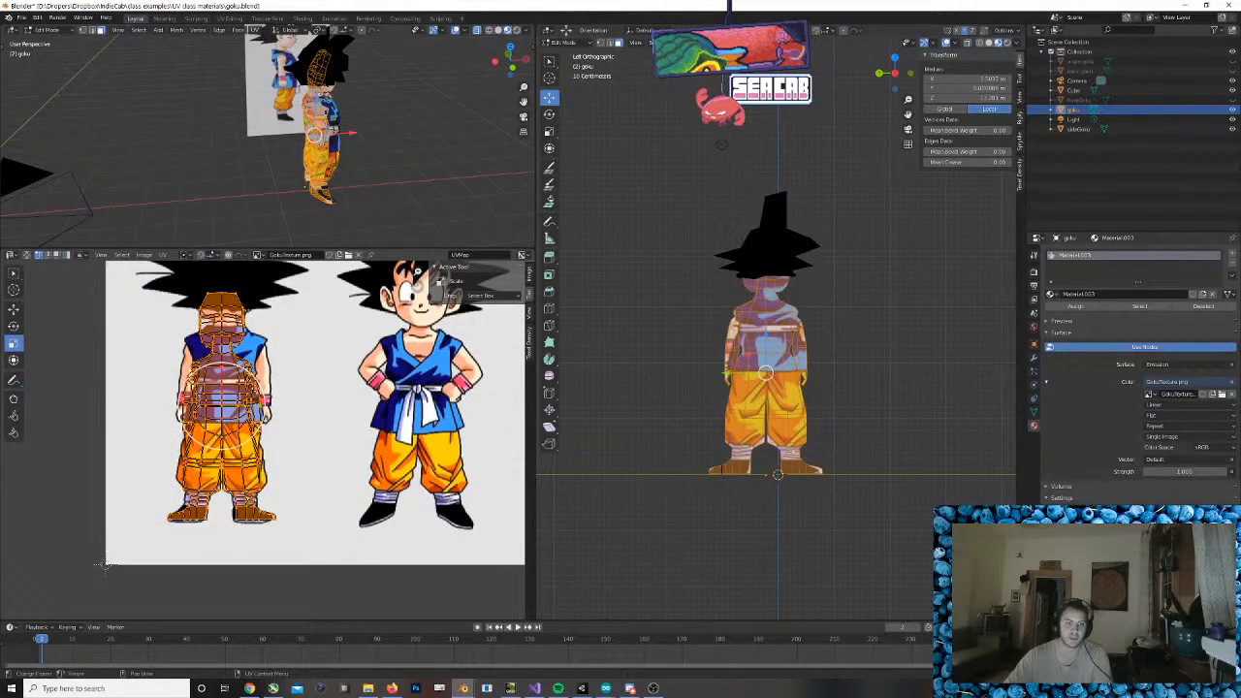
left_click_drag(257, 379, 265, 374)
left_click_drag(106, 563, 106, 564)
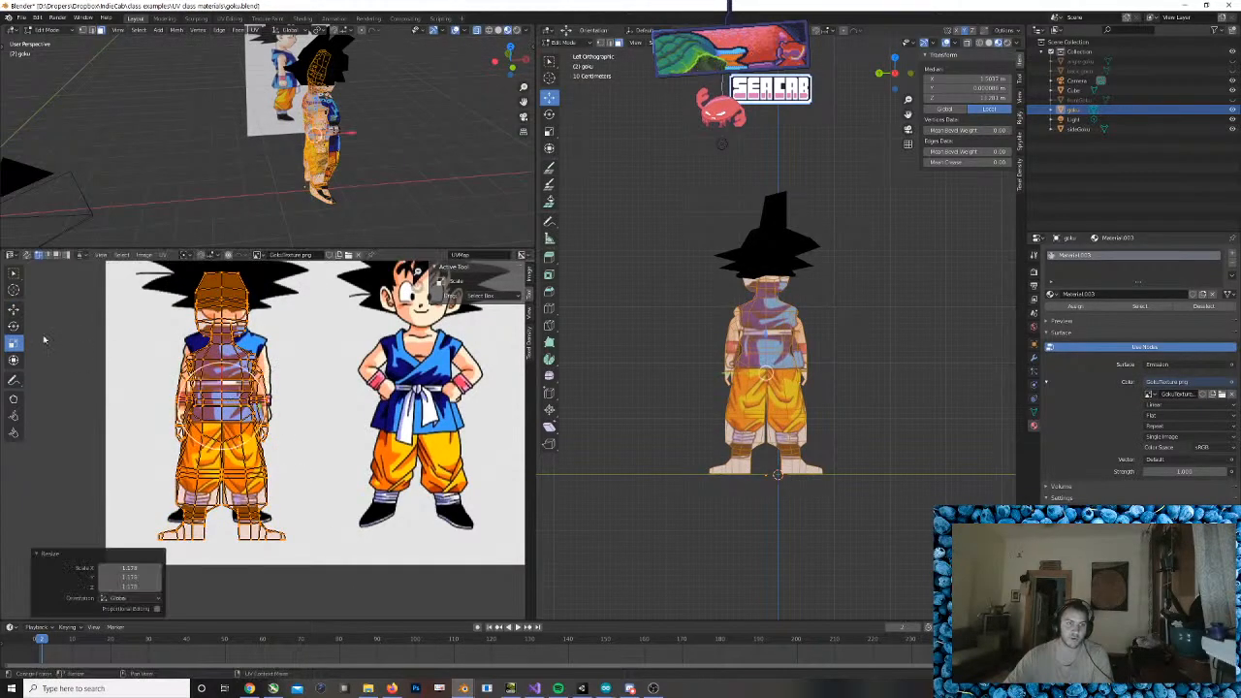
Reposition all the back UVs upward and sideways so the shoes, trousers and belt align with the back-view drawing
left_click(15, 310)
key("alt+a")
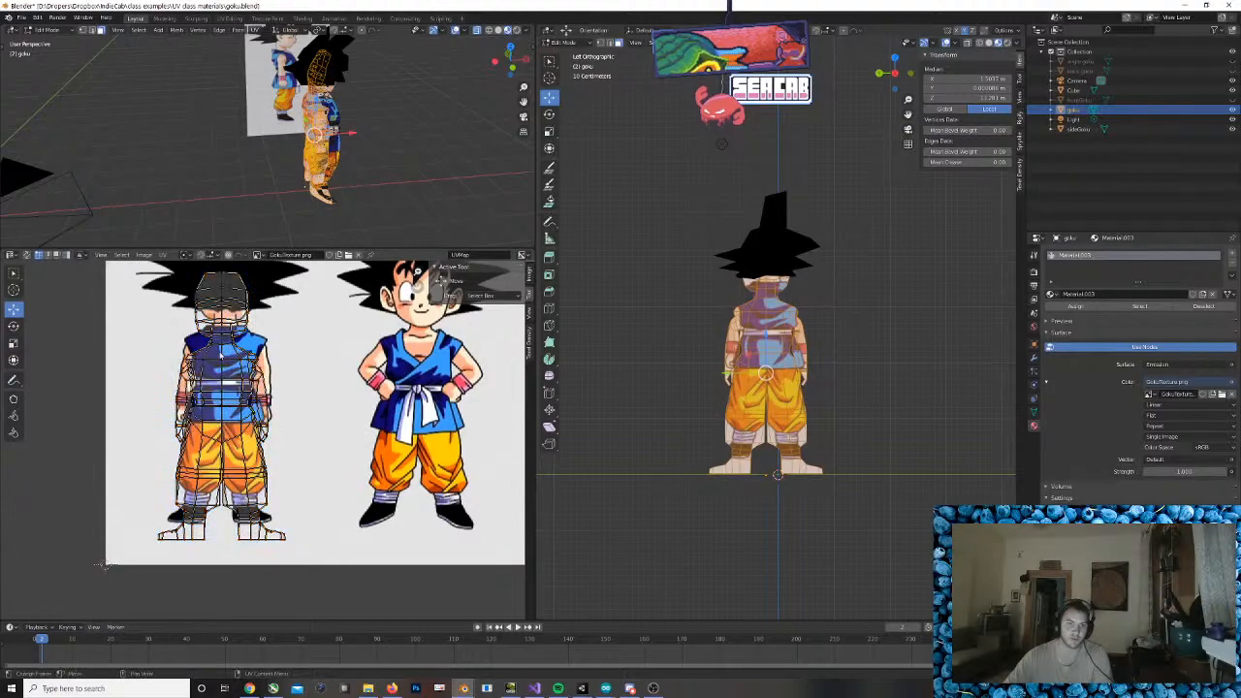
key("a")
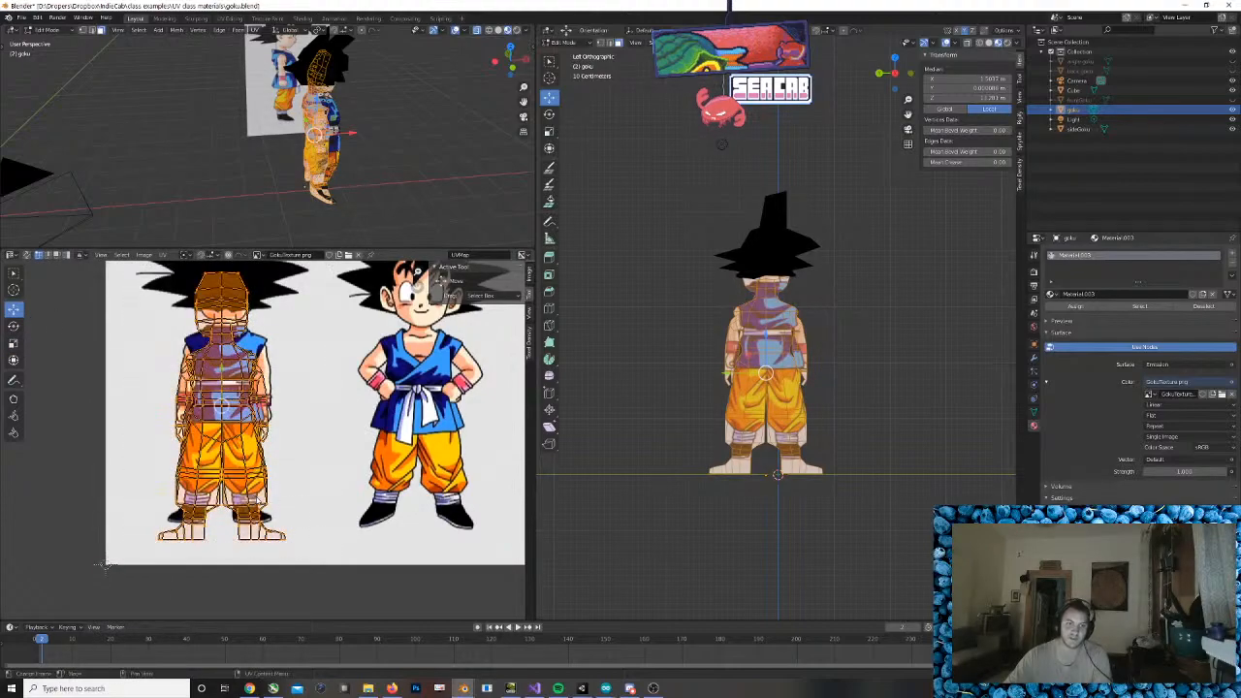
key("g")
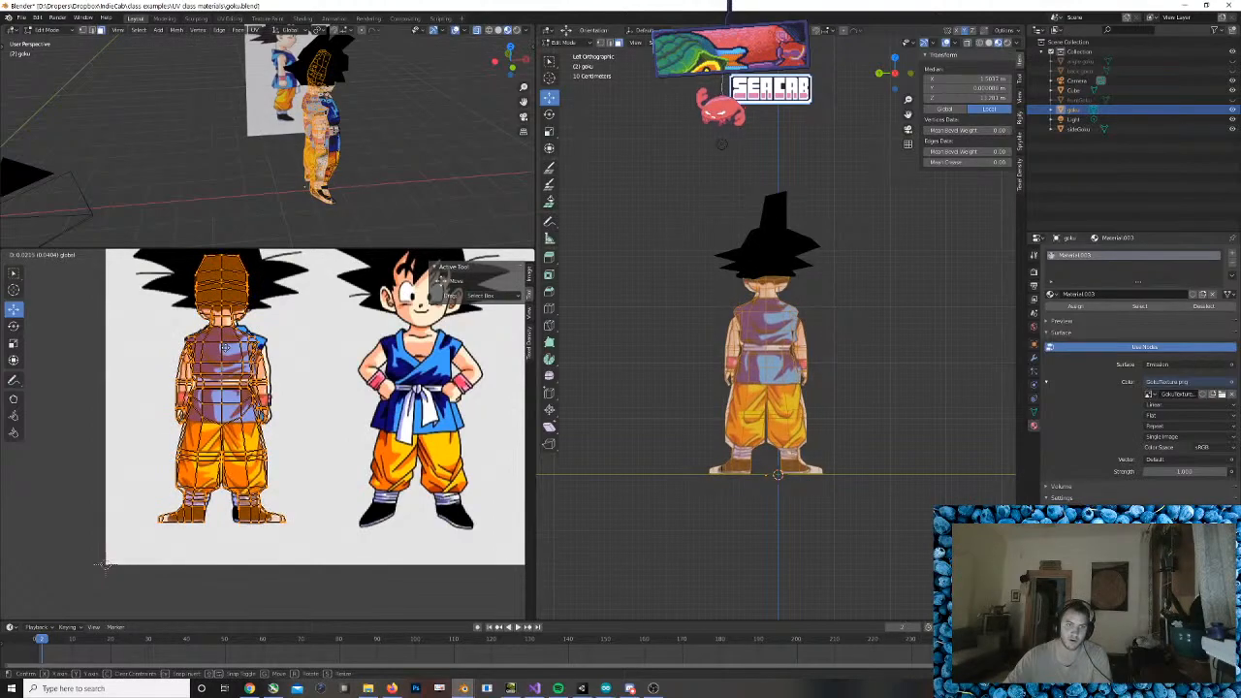
left_click_drag(224, 345, 224, 346)
left_click_drag(258, 388, 261, 388)
Examine the back-projected texture in perspective and in orthographic side profile against the reference plane
middle_click_drag(777, 475, 831, 385)
middle_click_drag(817, 442, 804, 339)
scroll(876, 361, "up", 4)
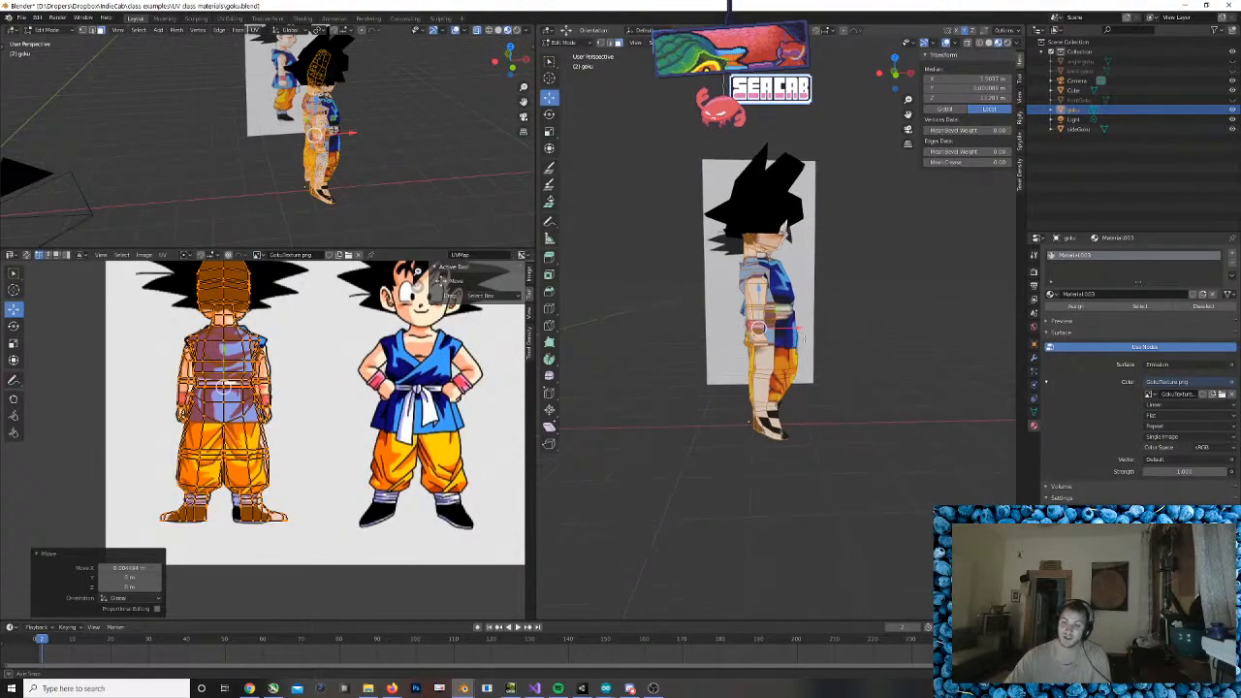
key("KP_1")
scroll(765, 298, "up", 2)
scroll(687, 306, "up", 3)
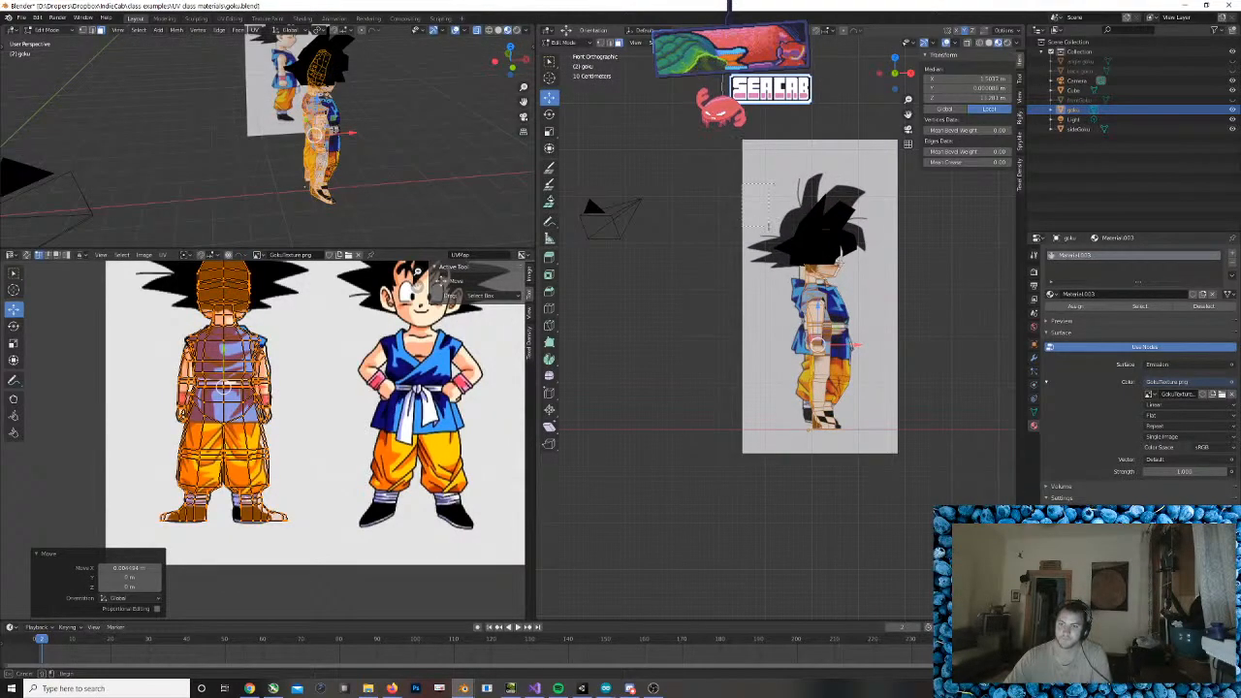
key("alt+a")
mouse_move(816, 308)
middle_mouse_down()
mouse_move(836, 308)
mouse_move(803, 308)
middle_mouse_up()
key("KP_1")
key("a")
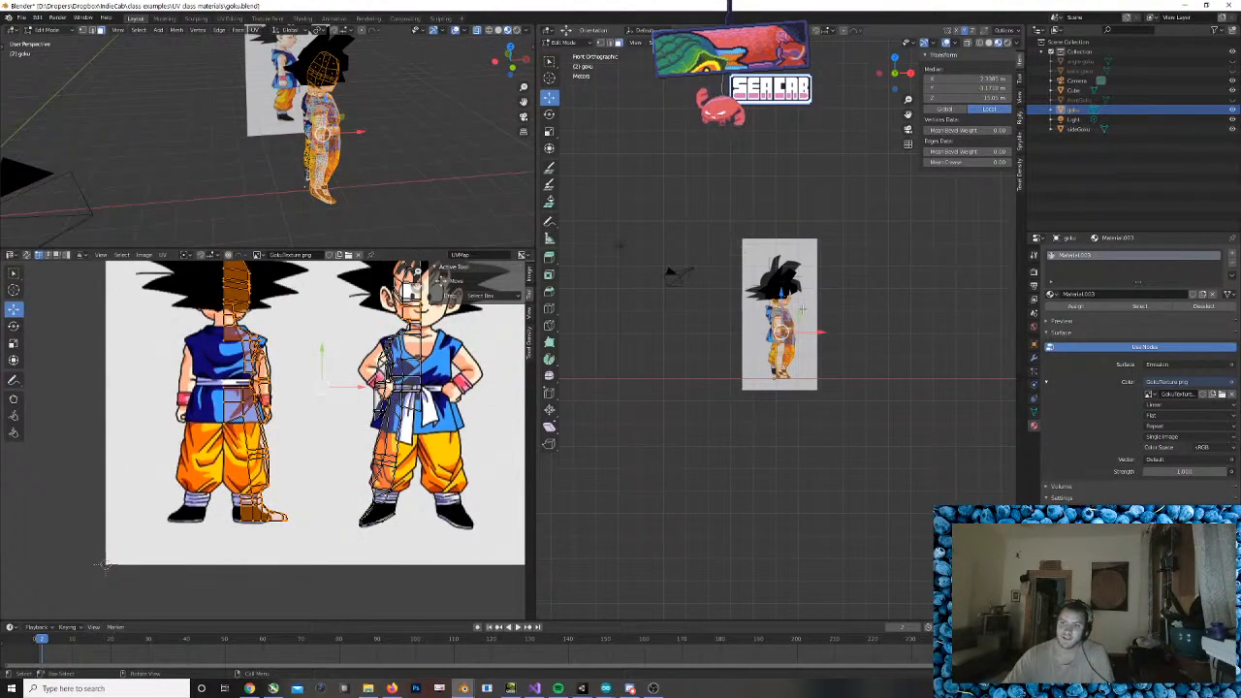
right_click(803, 308)
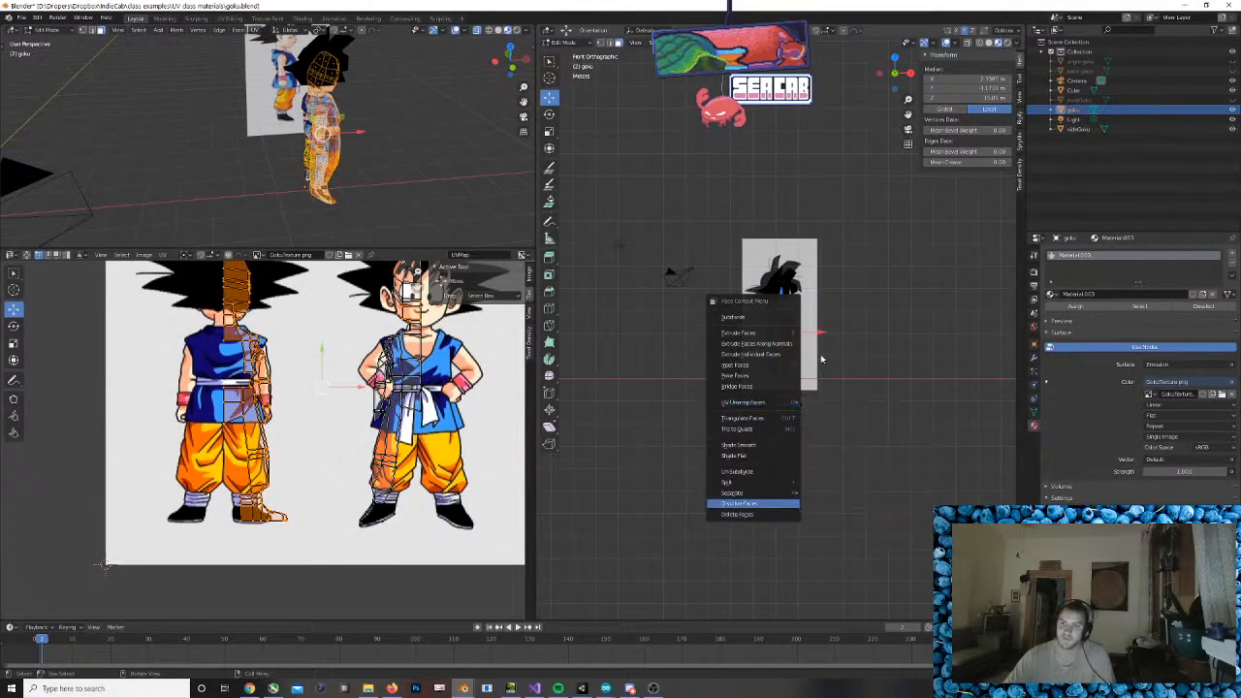
left_click(821, 360)
Box-select the faces on the model's visible side and UV-unwrap them with Project From View
scroll(810, 388, "up", 4)
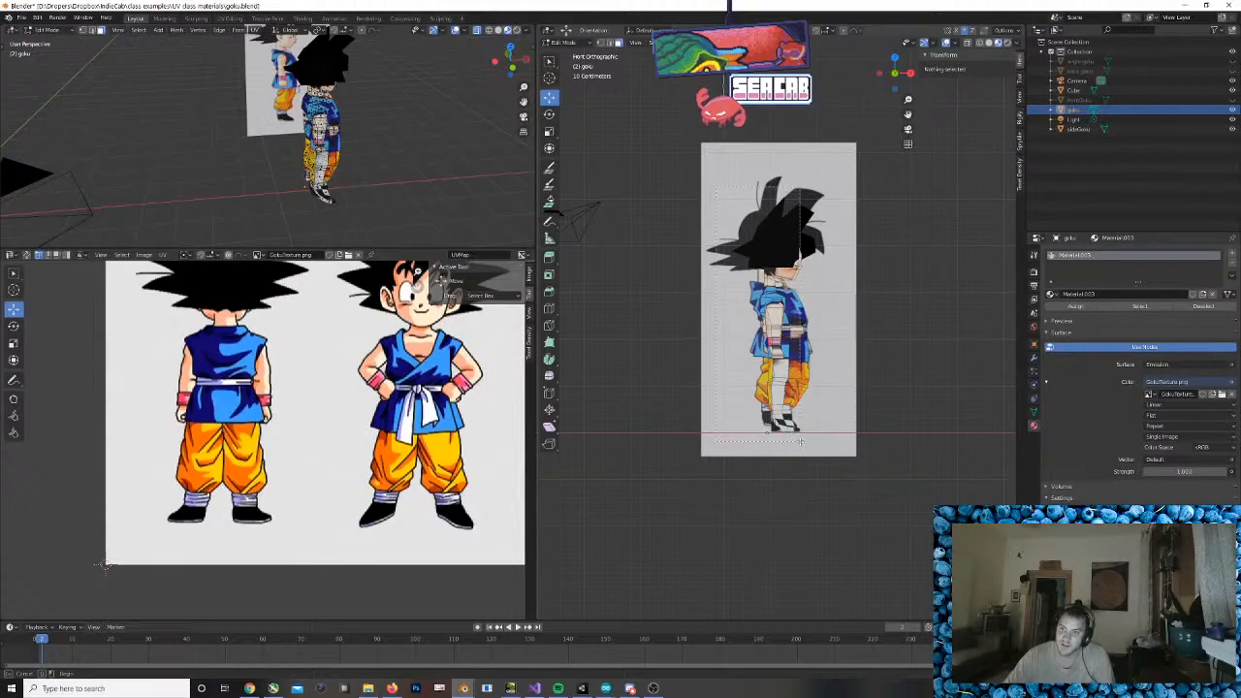
left_click_drag(801, 441, 851, 506)
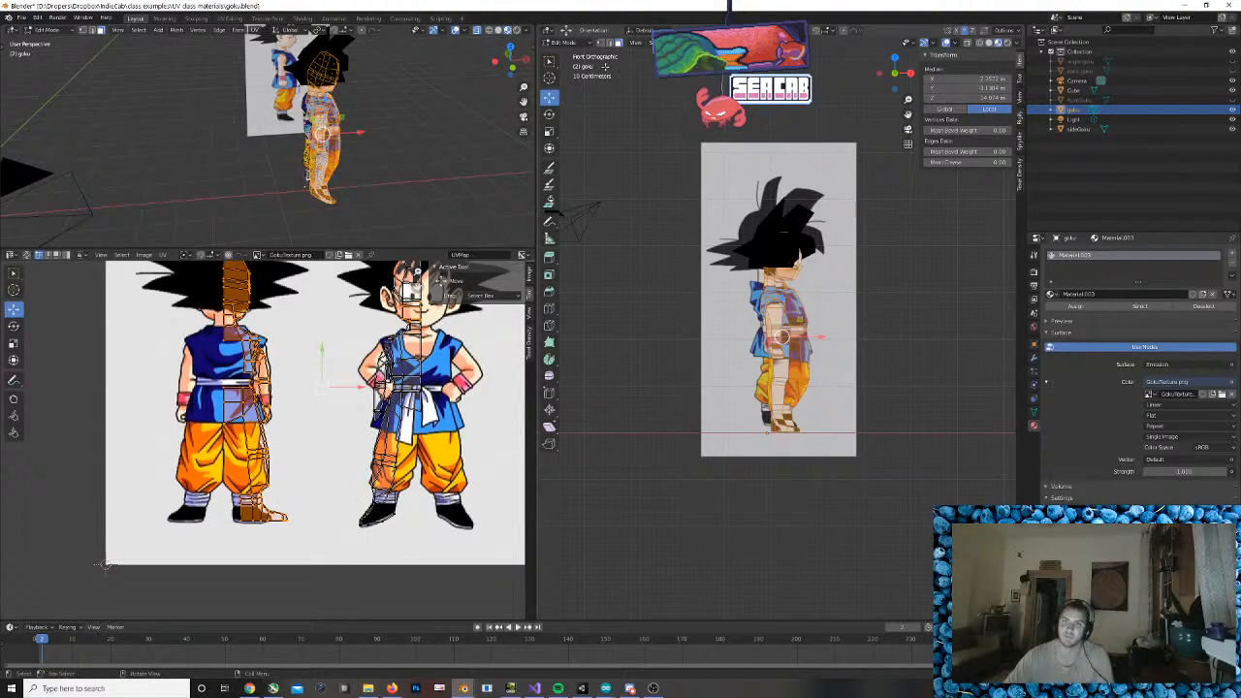
key("u")
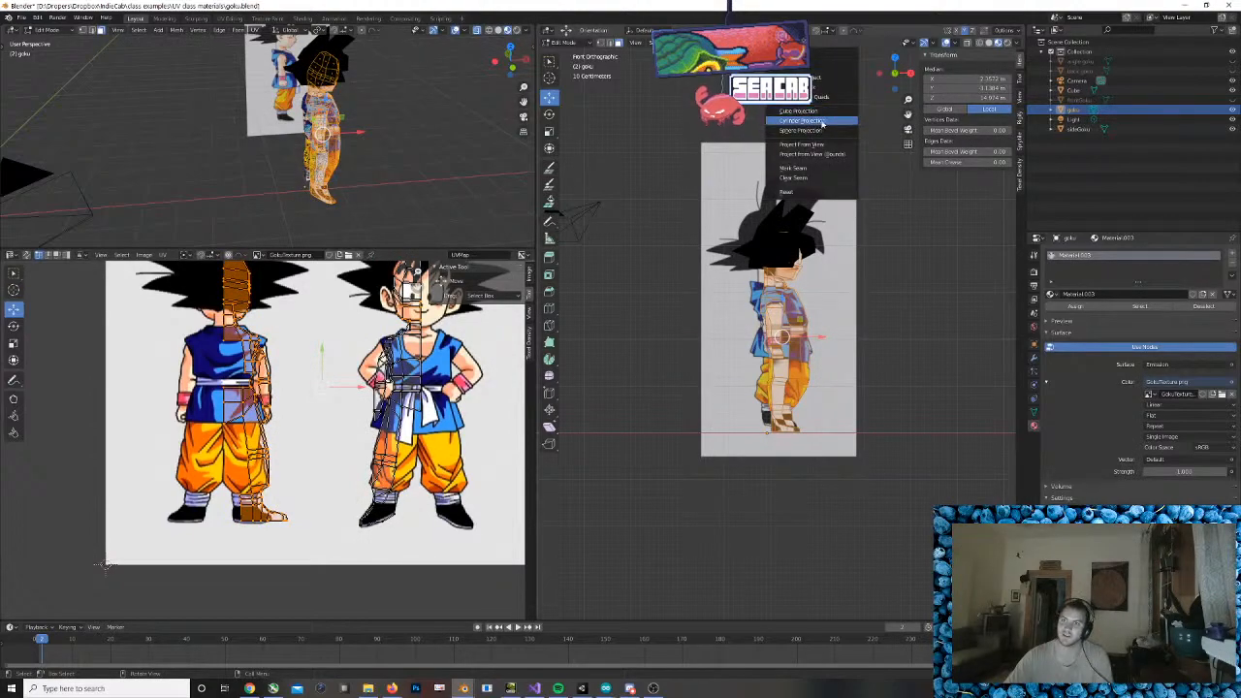
left_click(828, 145)
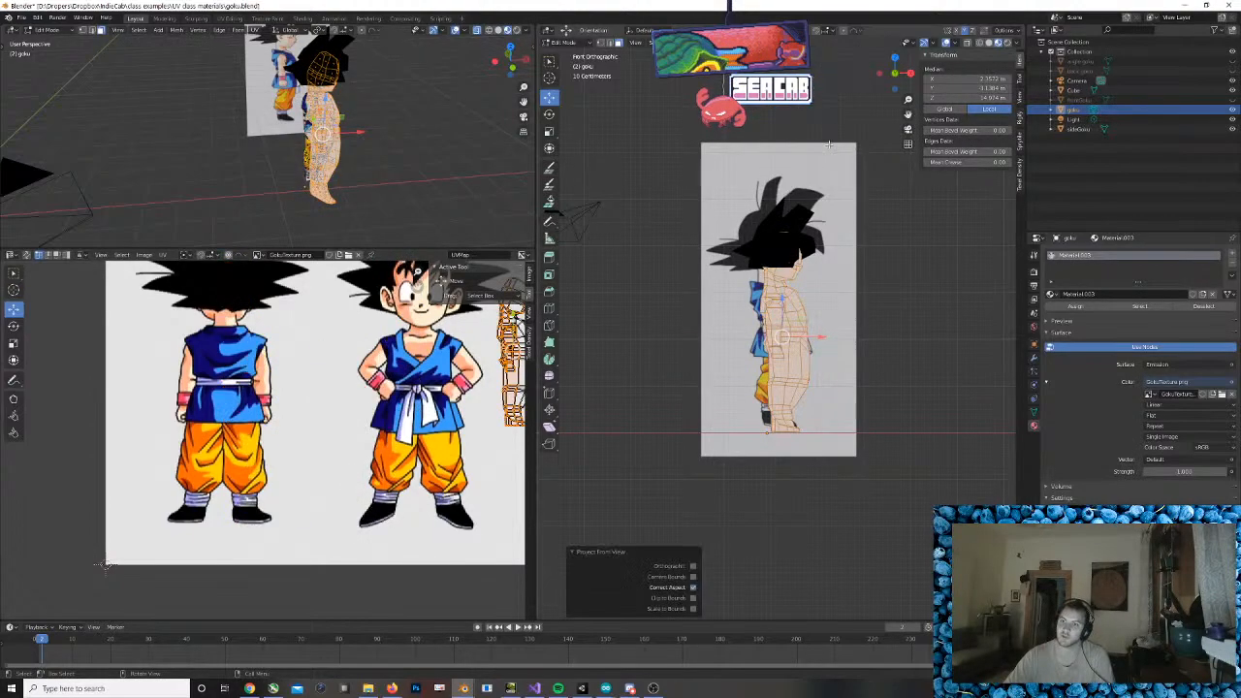
Move the projected side UVs onto the side-view drawing and mirror them along X
scroll(504, 283, "down", 1)
middle_click_drag(491, 383, 324, 379)
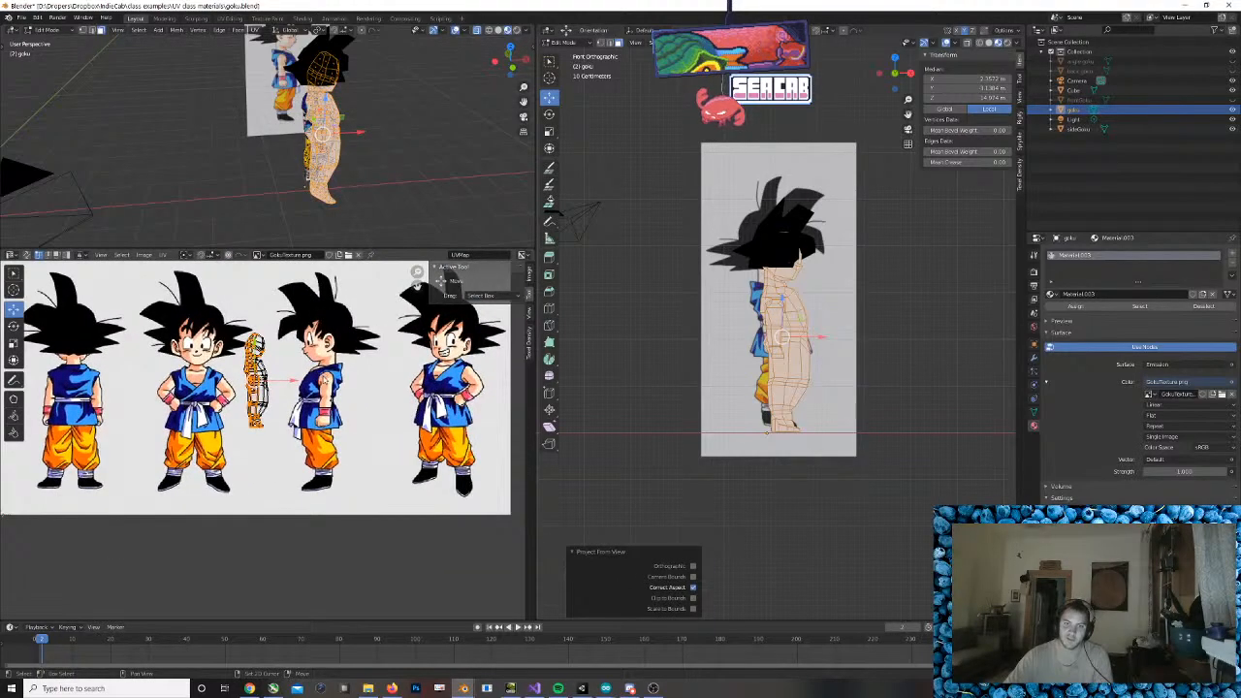
left_click_drag(216, 307, 319, 435)
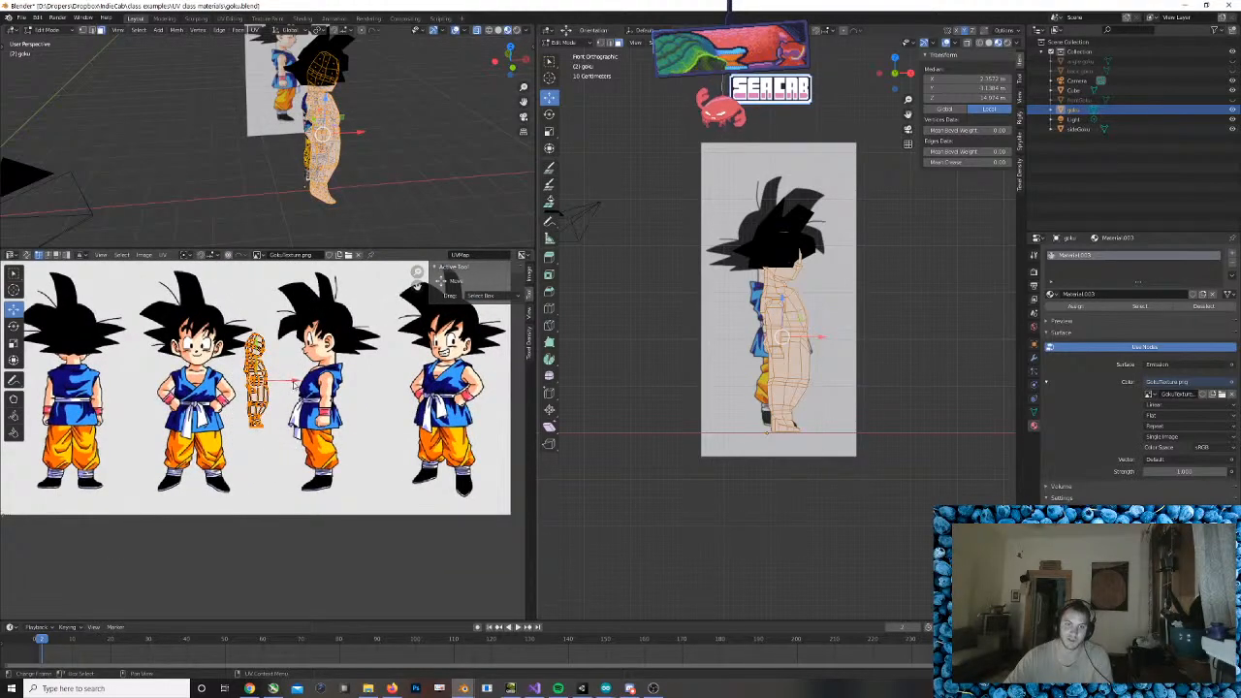
left_click_drag(293, 384, 361, 386)
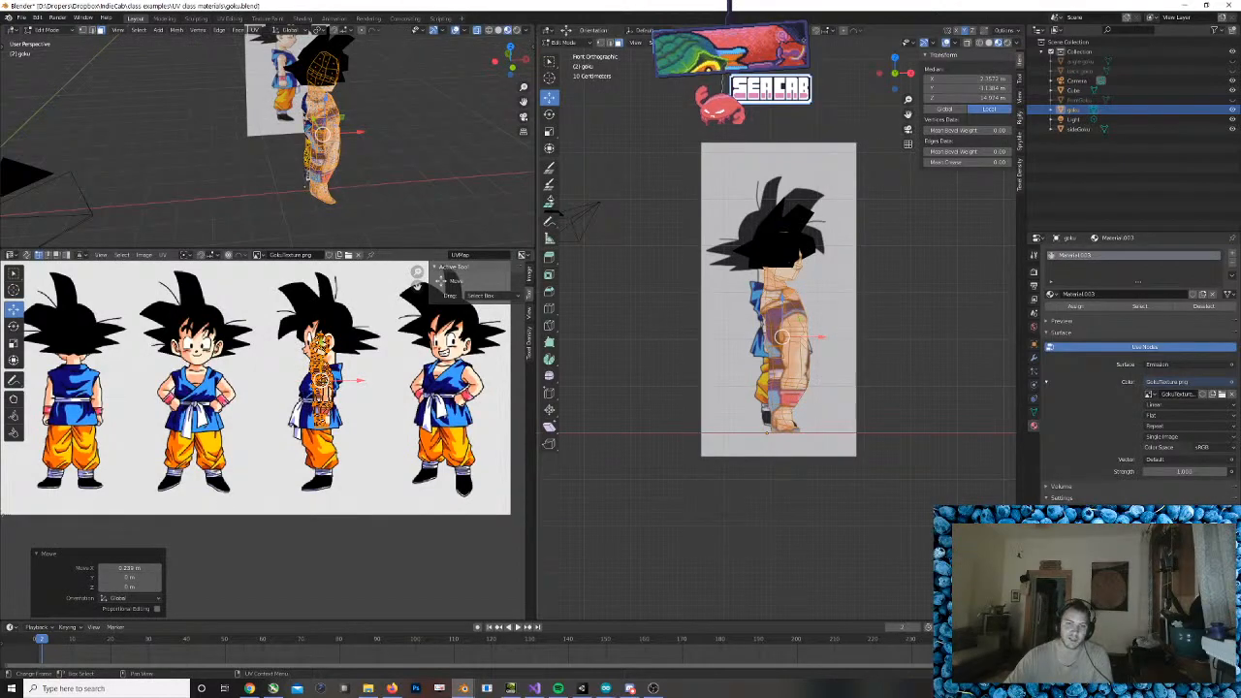
right_click(309, 384)
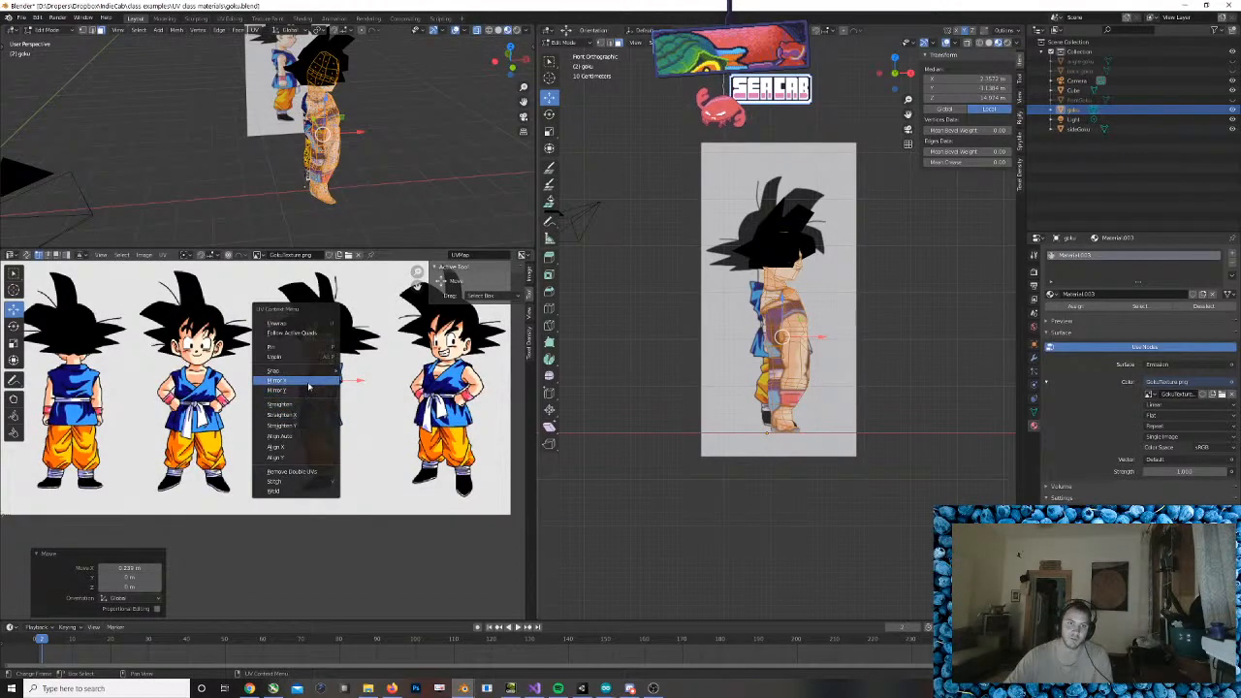
left_click(308, 380)
Scale up the mirrored side UVs and reposition them so the head, arm and shoes match the side-view drawing
left_click_drag(323, 343, 384, 379)
left_click(23, 346)
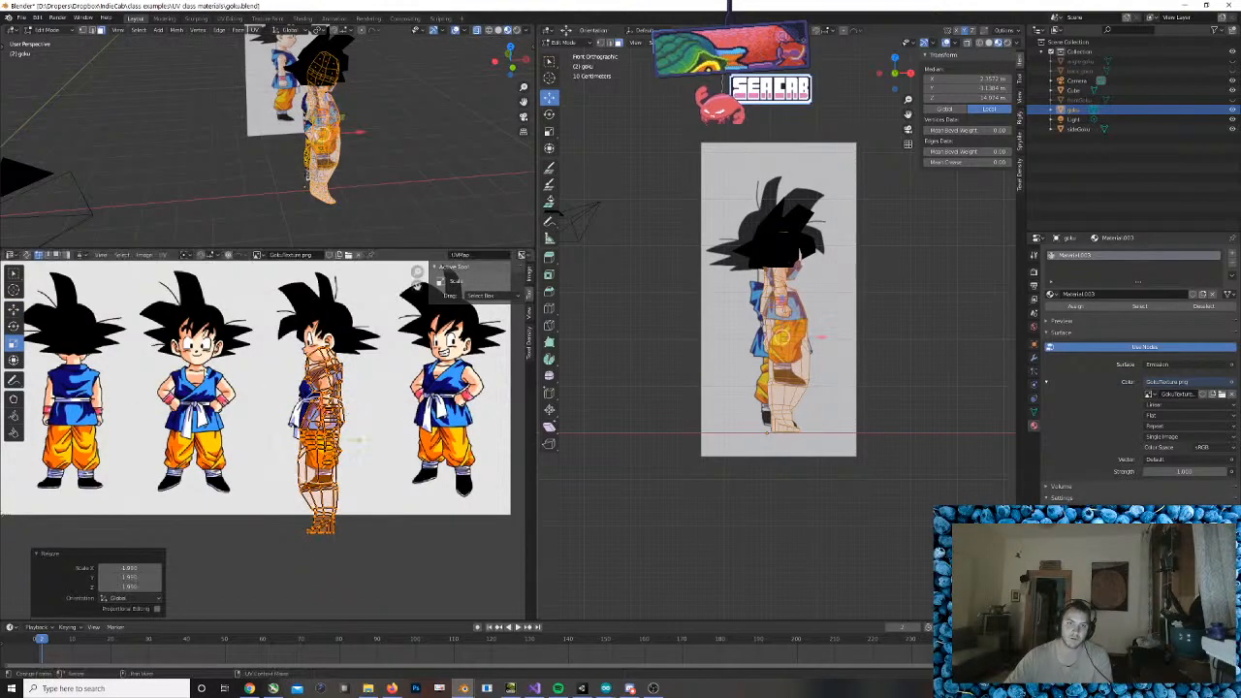
key("g")
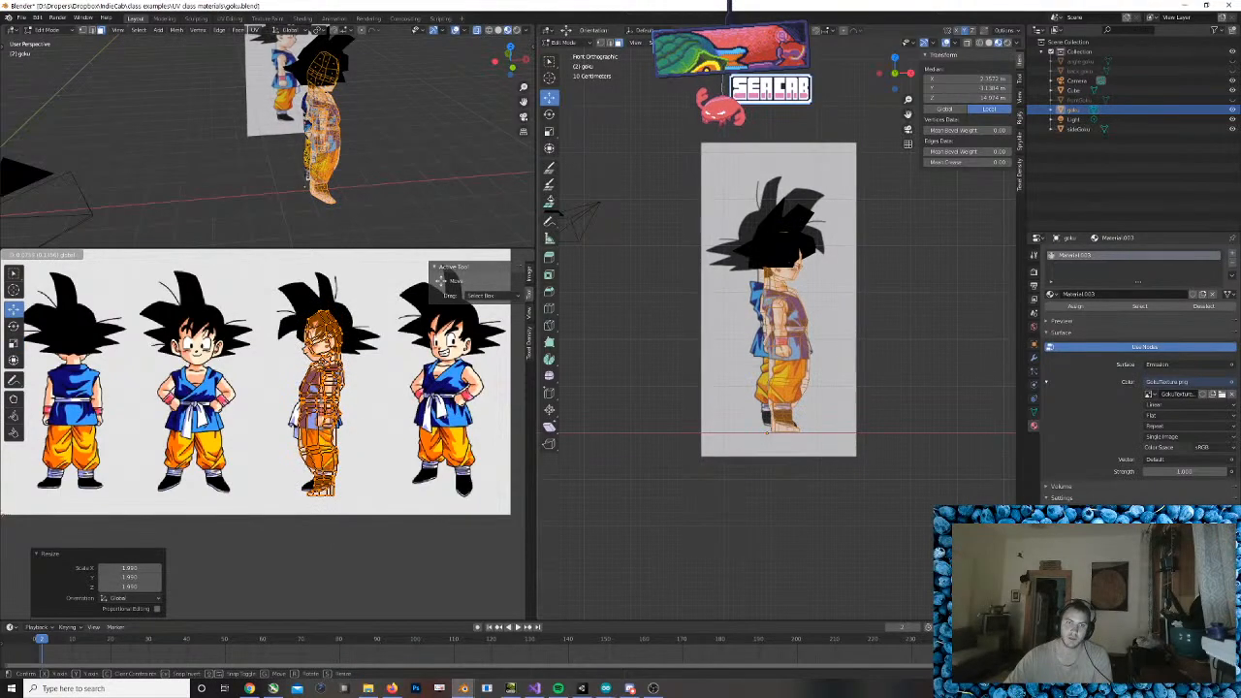
key("Return")
mouse_move(362, 407)
left_mouse_down()
mouse_move(349, 381)
mouse_move(357, 405)
left_mouse_up()
left_click(14, 343)
left_click(13, 308)
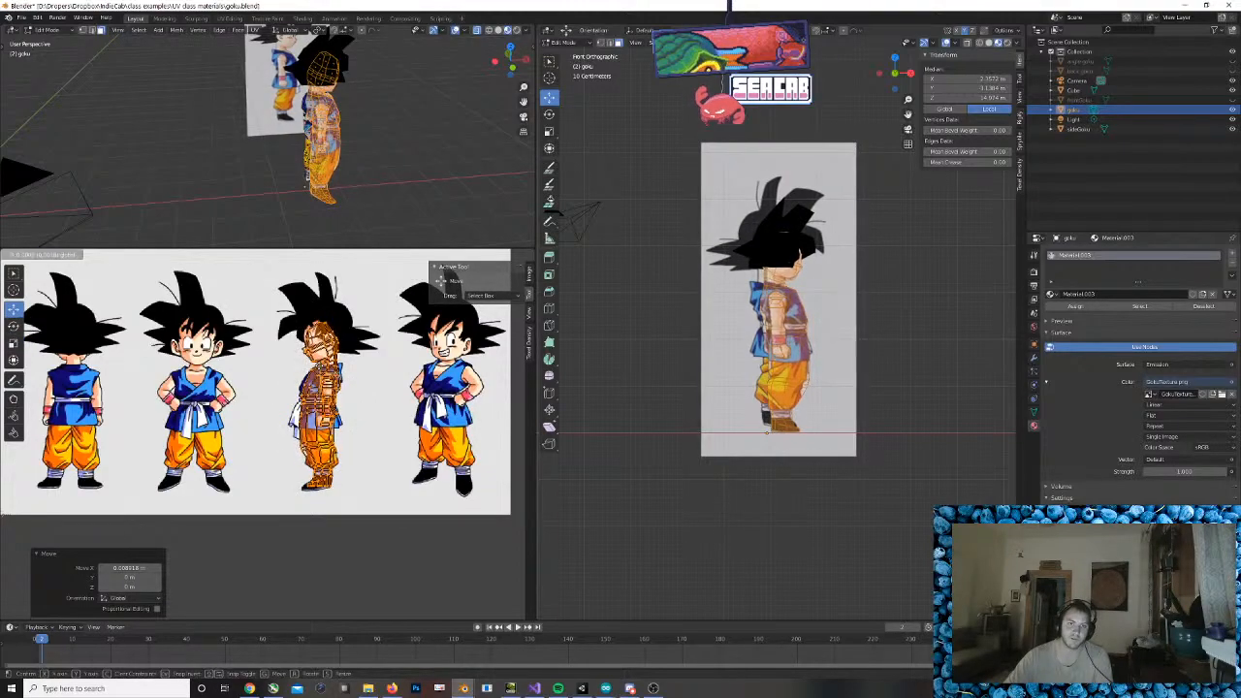
View the model's opposite side in back orthographic view and hide the side-view reference plane
middle_click_drag(861, 333, 858, 332)
scroll(858, 332, "down", 10)
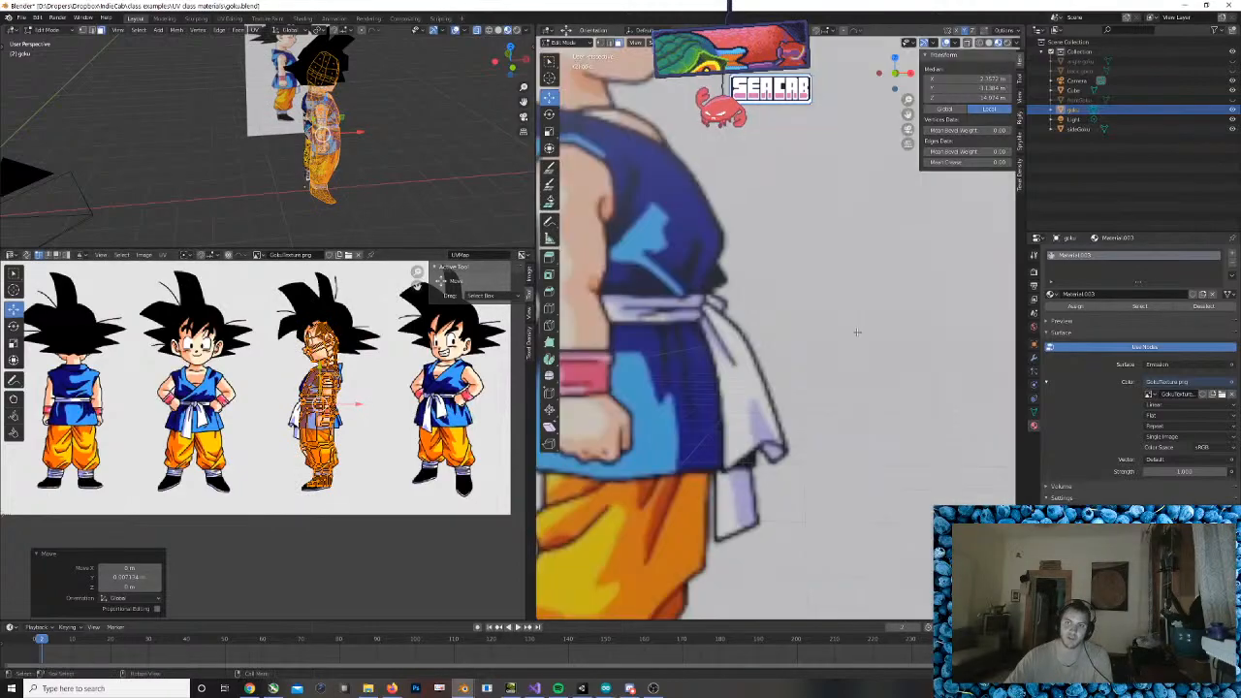
middle_click_drag(701, 355, 739, 319)
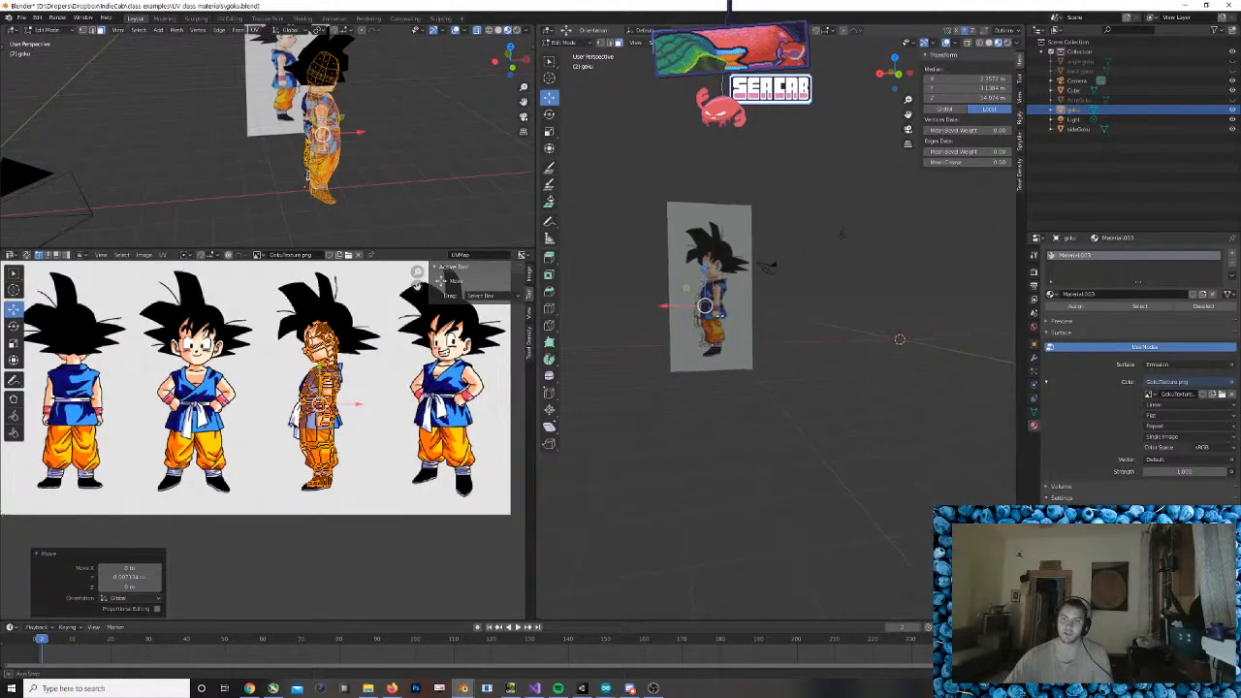
key("ctrl+KP_1")
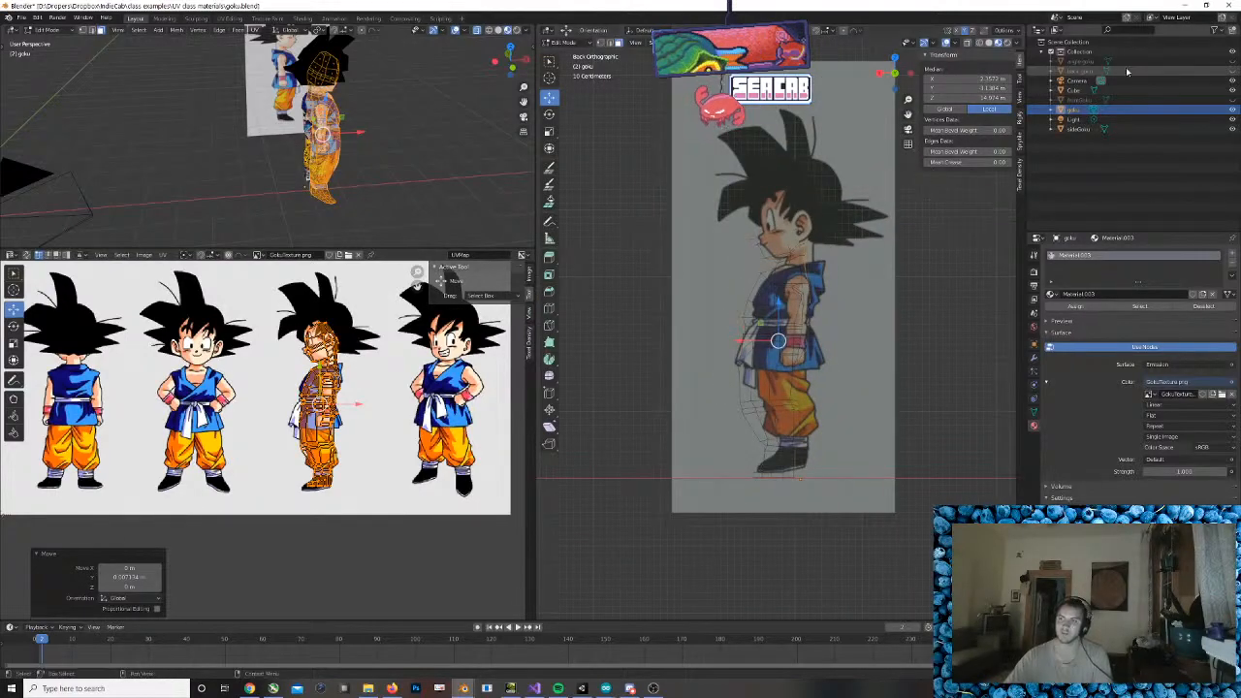
left_click(1230, 131)
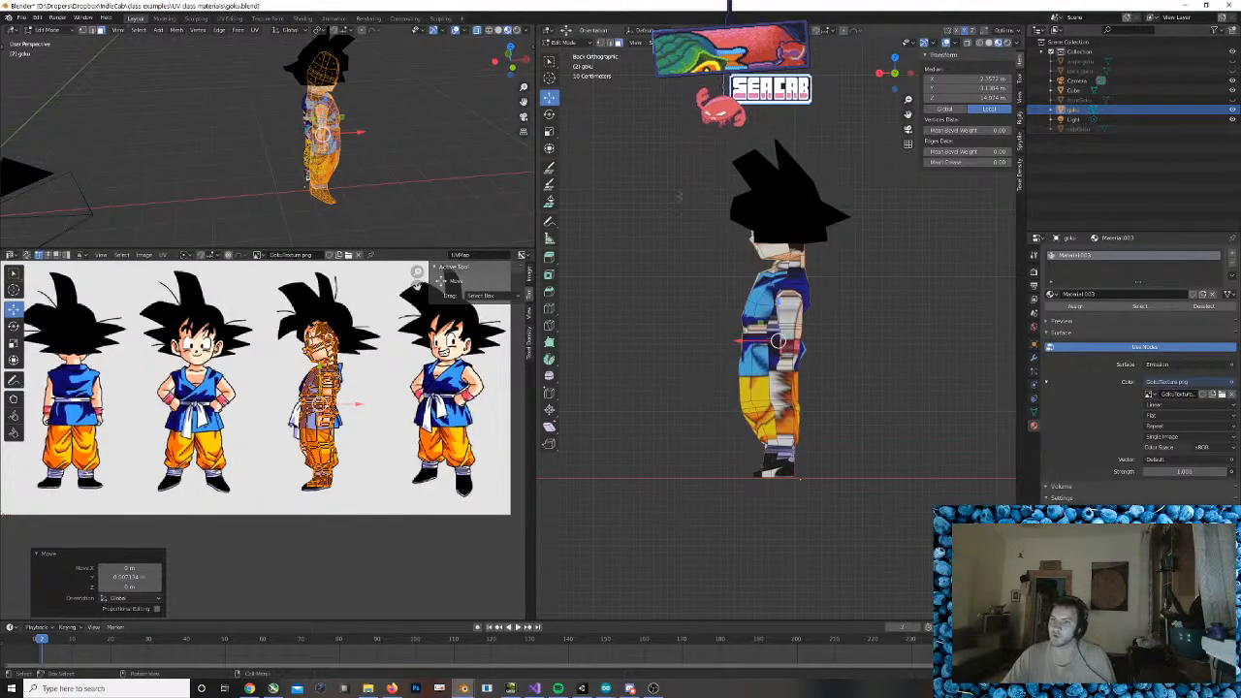
Box-select the faces visible on this opposite side and UV-unwrap them with Project From View
left_click_drag(676, 147, 858, 505)
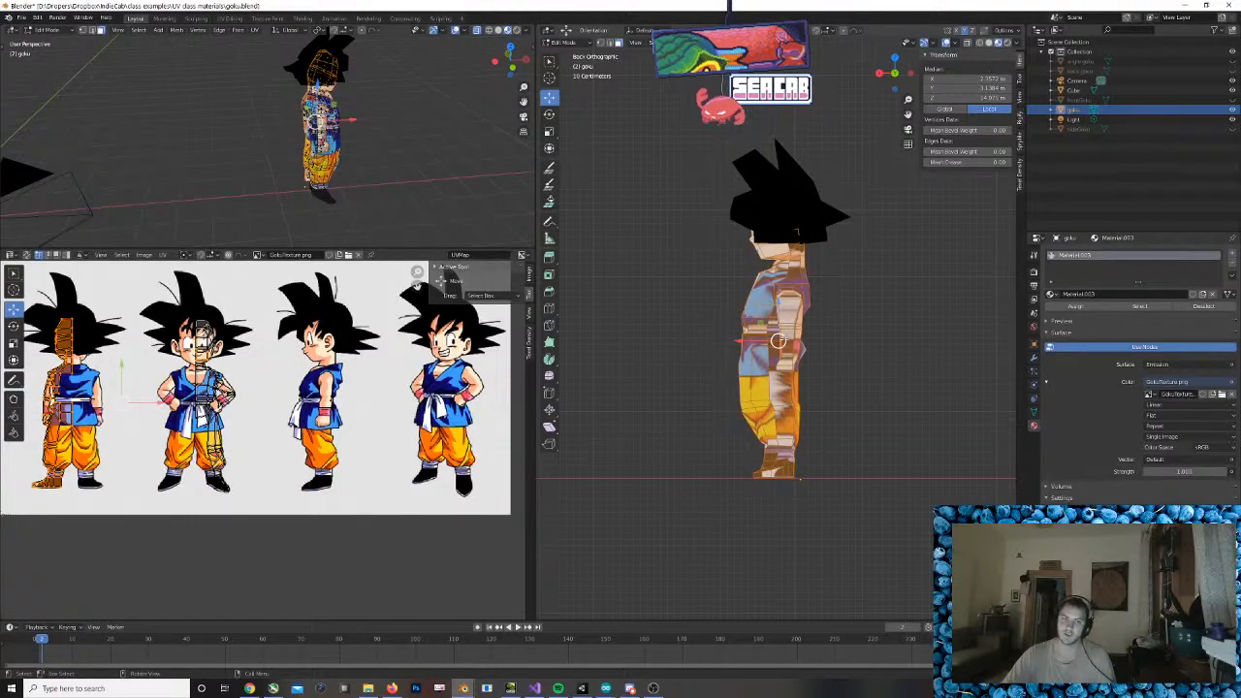
mouse_move(688, 119)
left_mouse_down()
mouse_move(940, 618)
mouse_move(926, 602)
left_mouse_up()
right_click(787, 365)
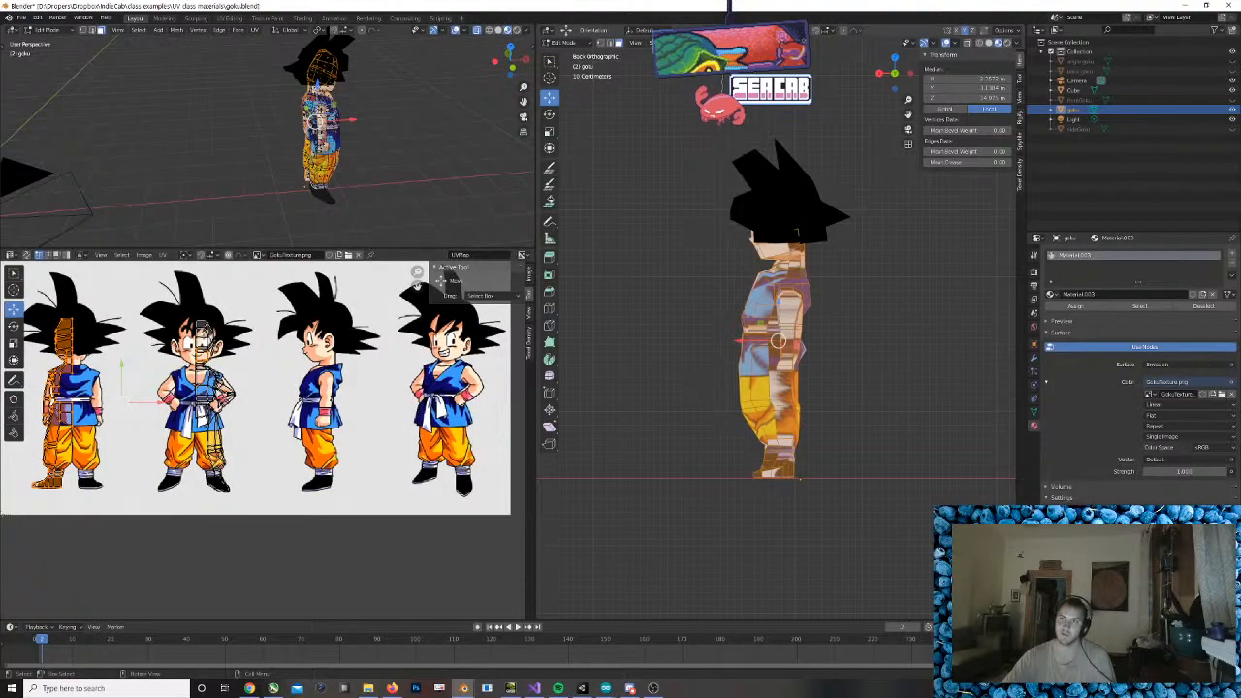
key("u")
left_click(814, 145)
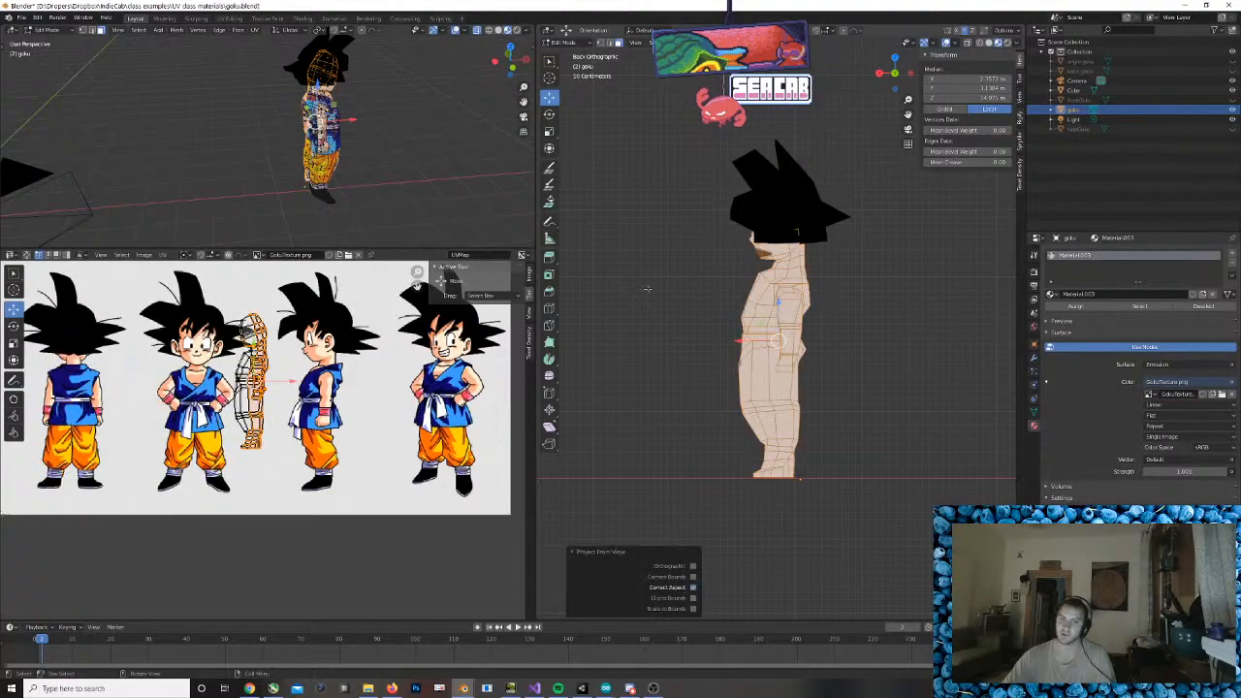
Move the newly projected UVs onto the side-view drawing, scale them by 1.254 and align them with the face, belt and shoes
key("a")
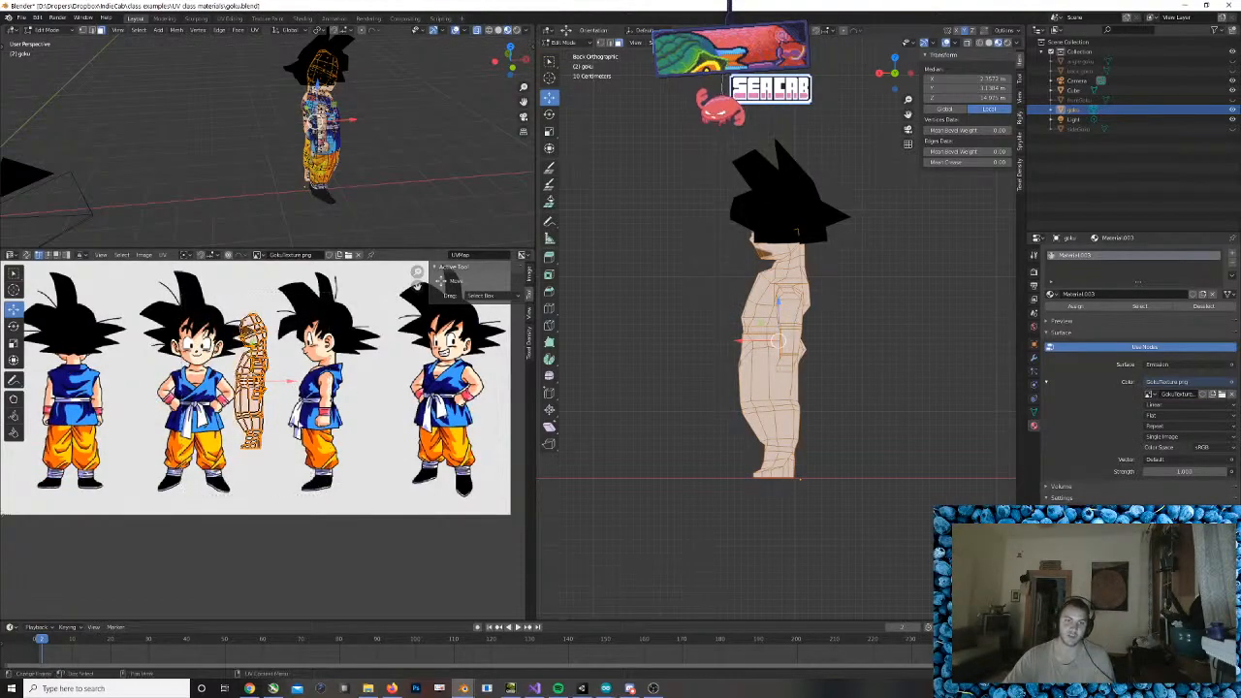
key("g")
left_click(356, 380)
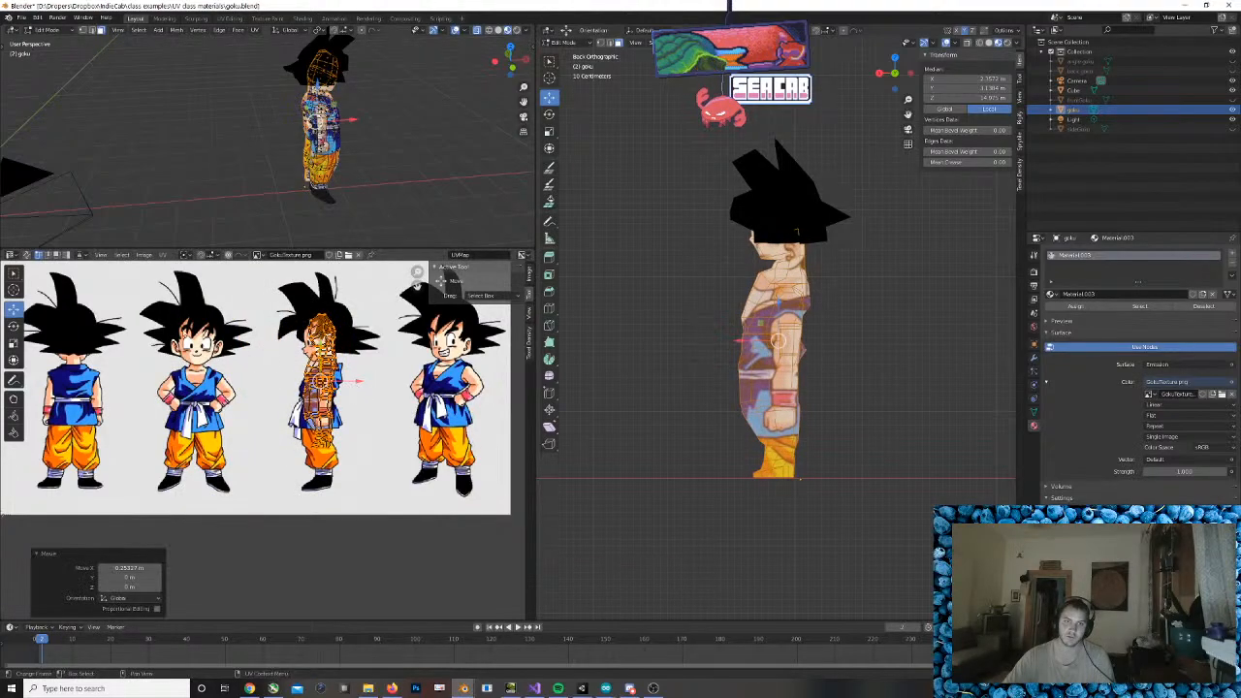
left_click(14, 343)
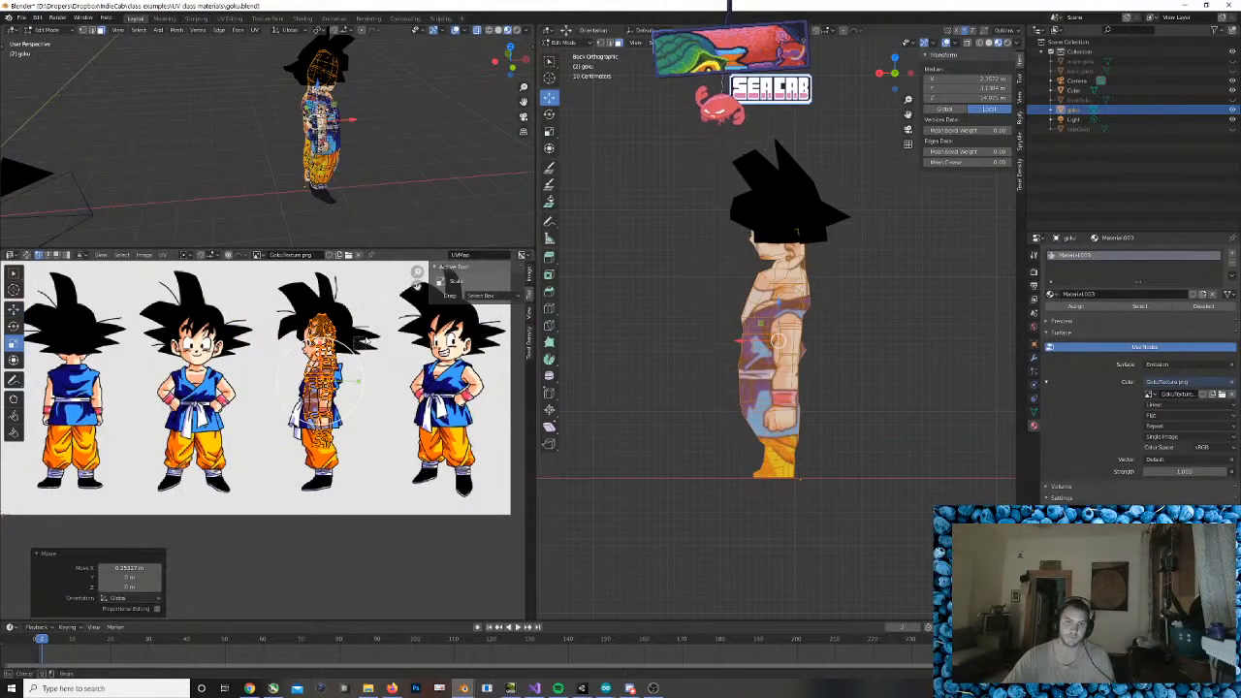
left_click(359, 347)
key("ctrl+z")
left_click_drag(356, 357, 369, 349)
left_click(13, 308)
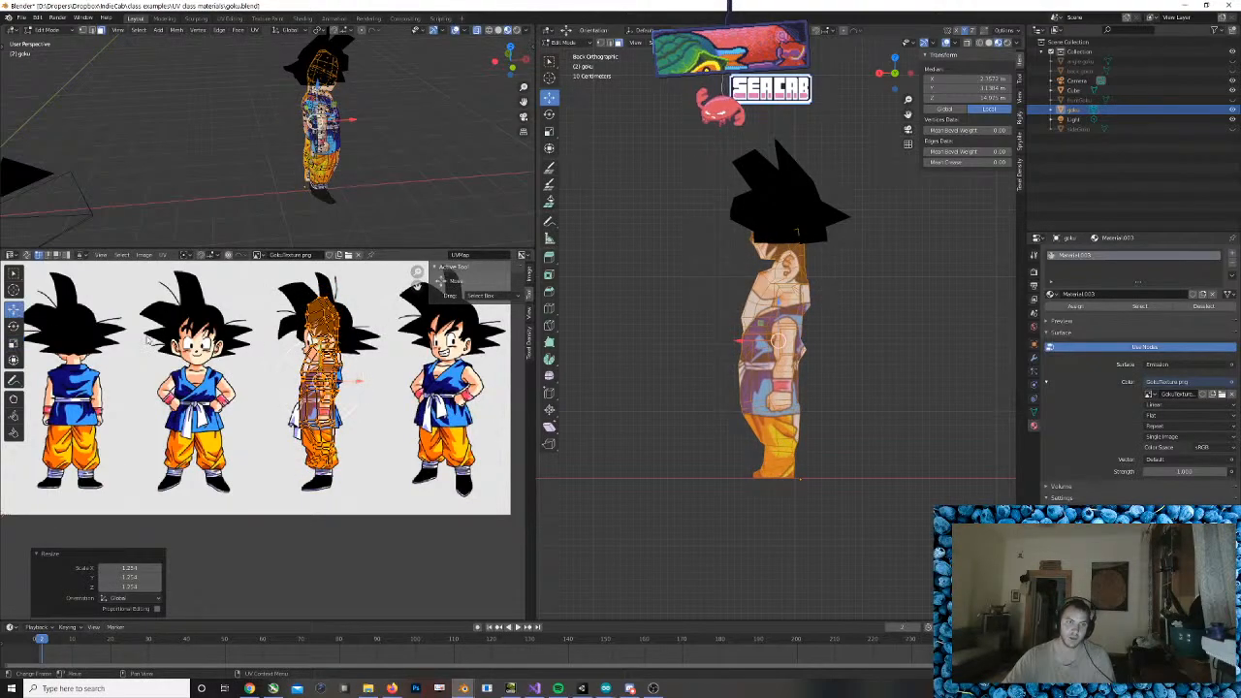
key("g")
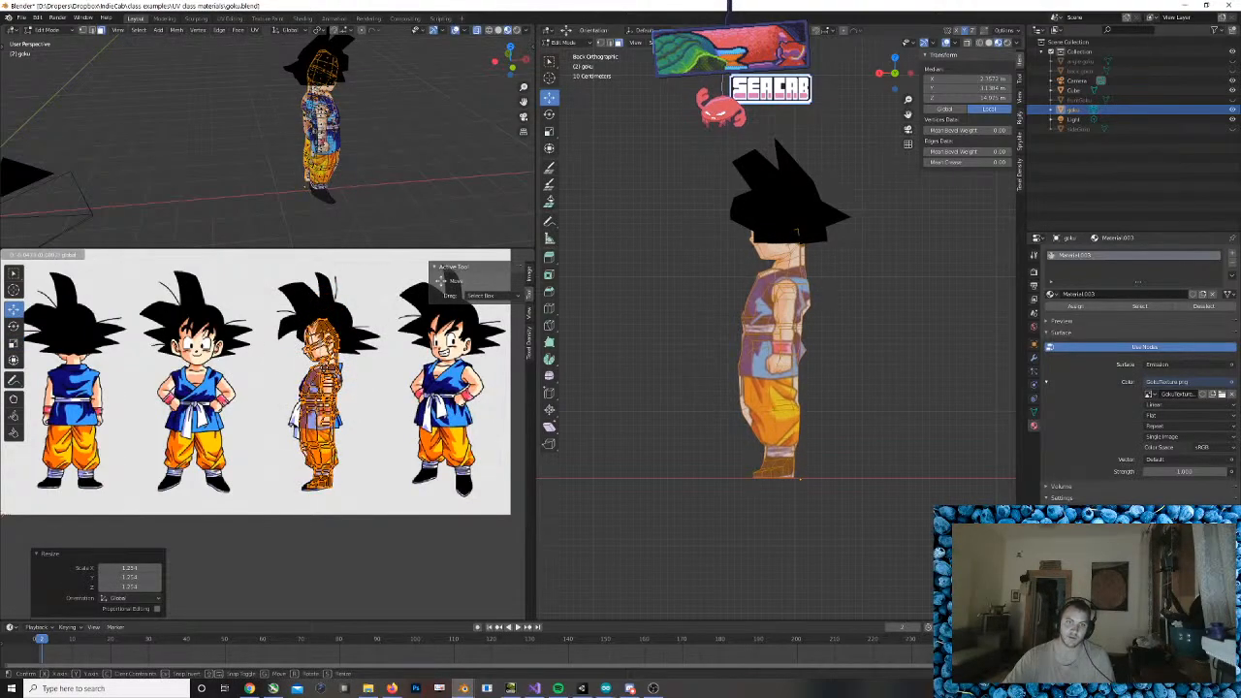
left_click(351, 396)
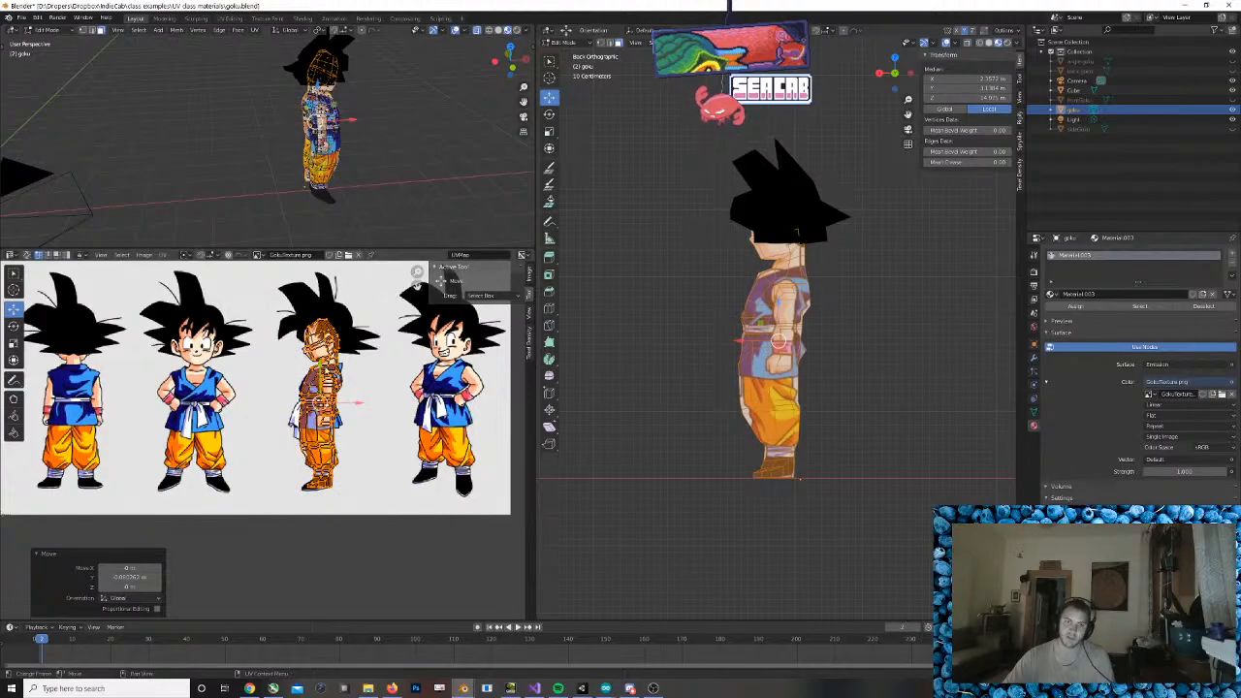
left_click_drag(324, 367, 324, 370)
Deselect all faces and examine the projected texture on the model from the side and front in perspective
key("a")
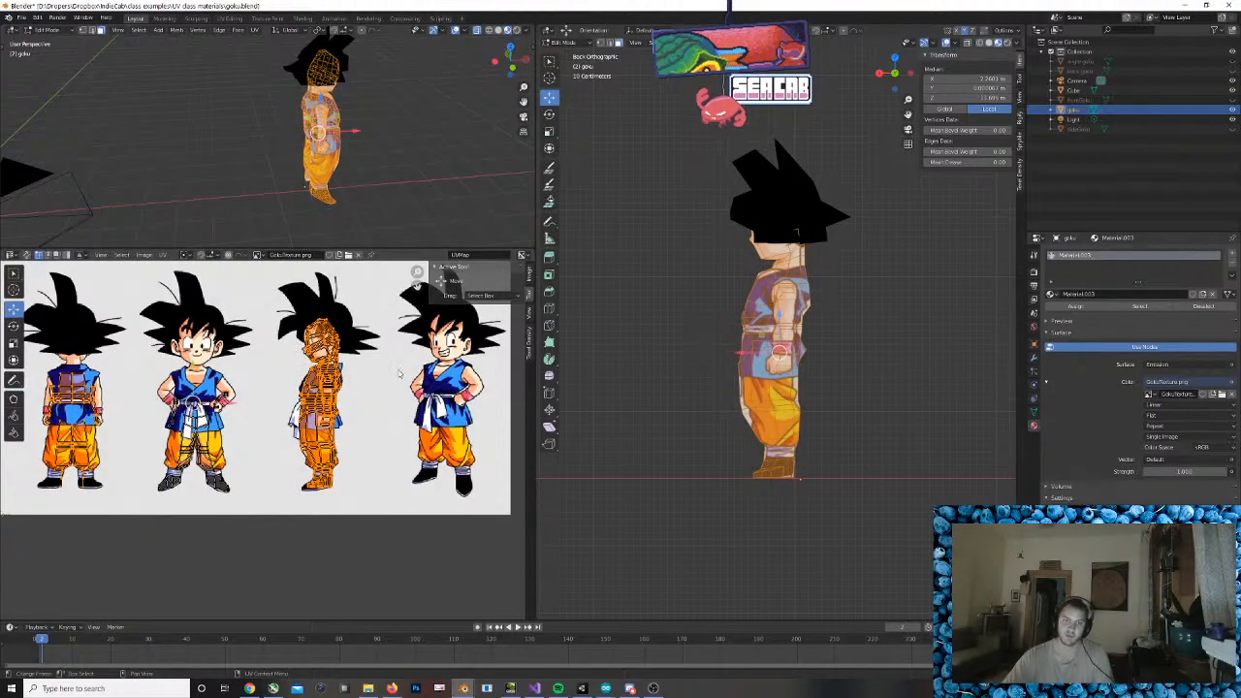
key("alt+a")
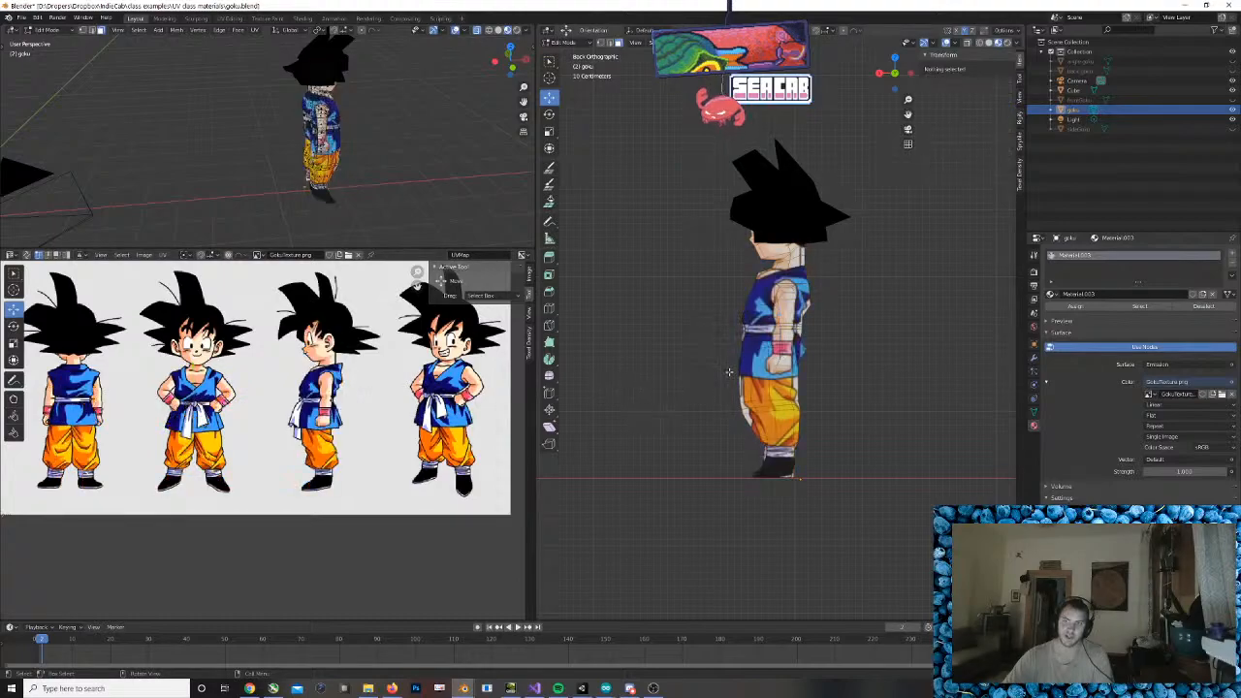
middle_click_drag(729, 372, 788, 392)
middle_click_drag(954, 346, 721, 362)
scroll(796, 354, "down", 4)
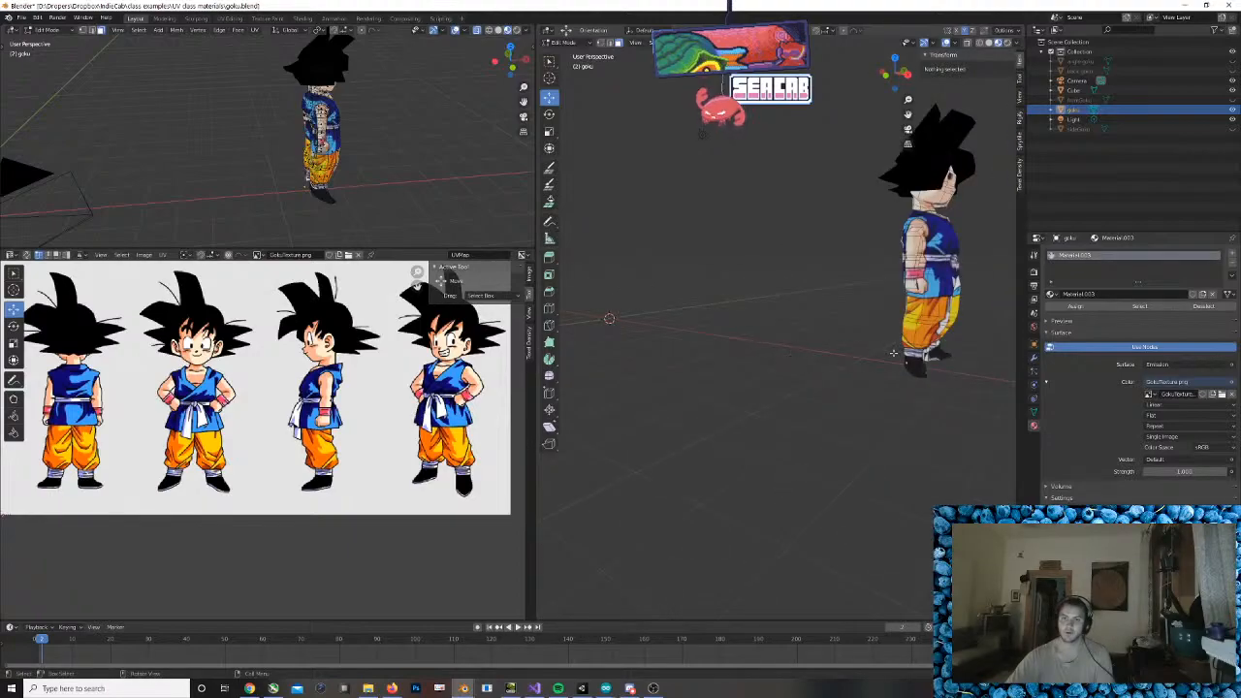
middle_click_drag(894, 352, 842, 360)
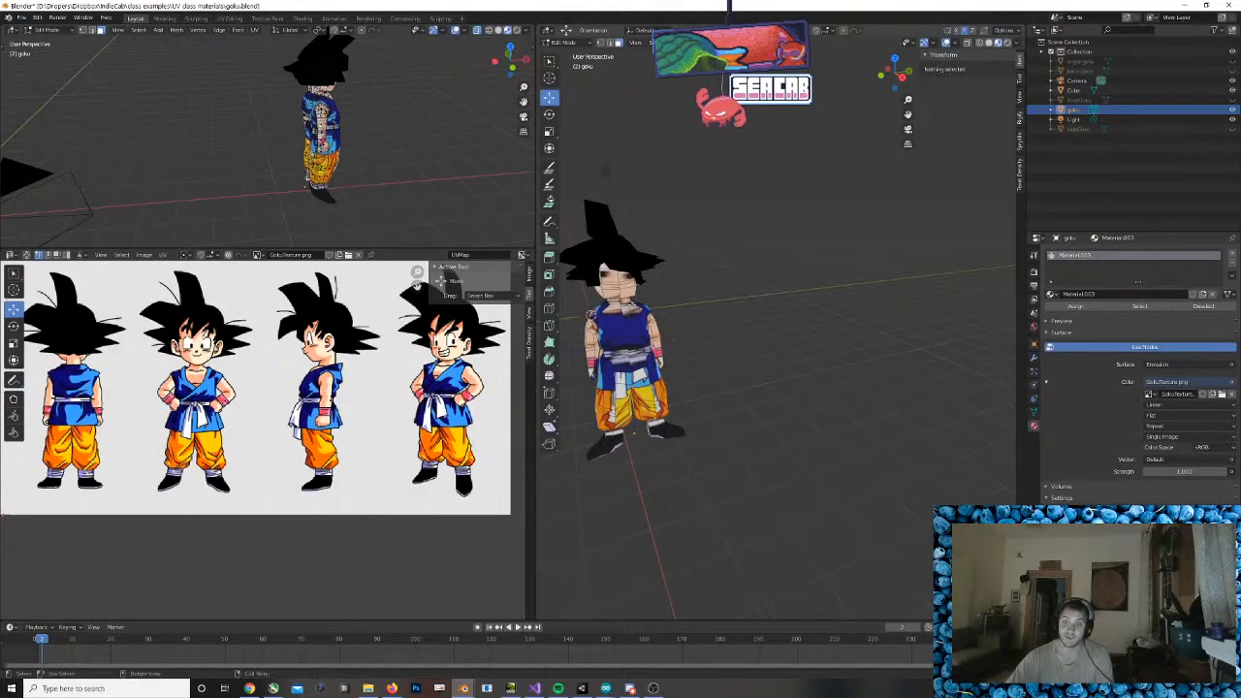
middle_click_drag(631, 318, 735, 427)
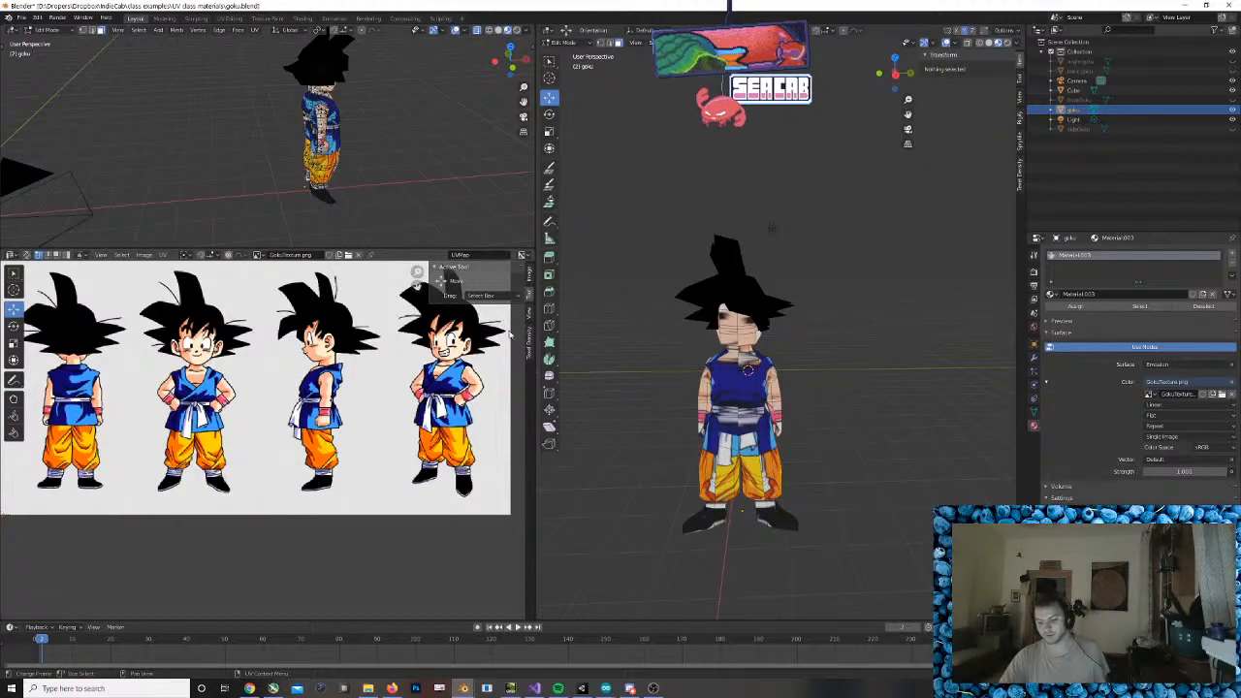
middle_click_drag(773, 436, 799, 378)
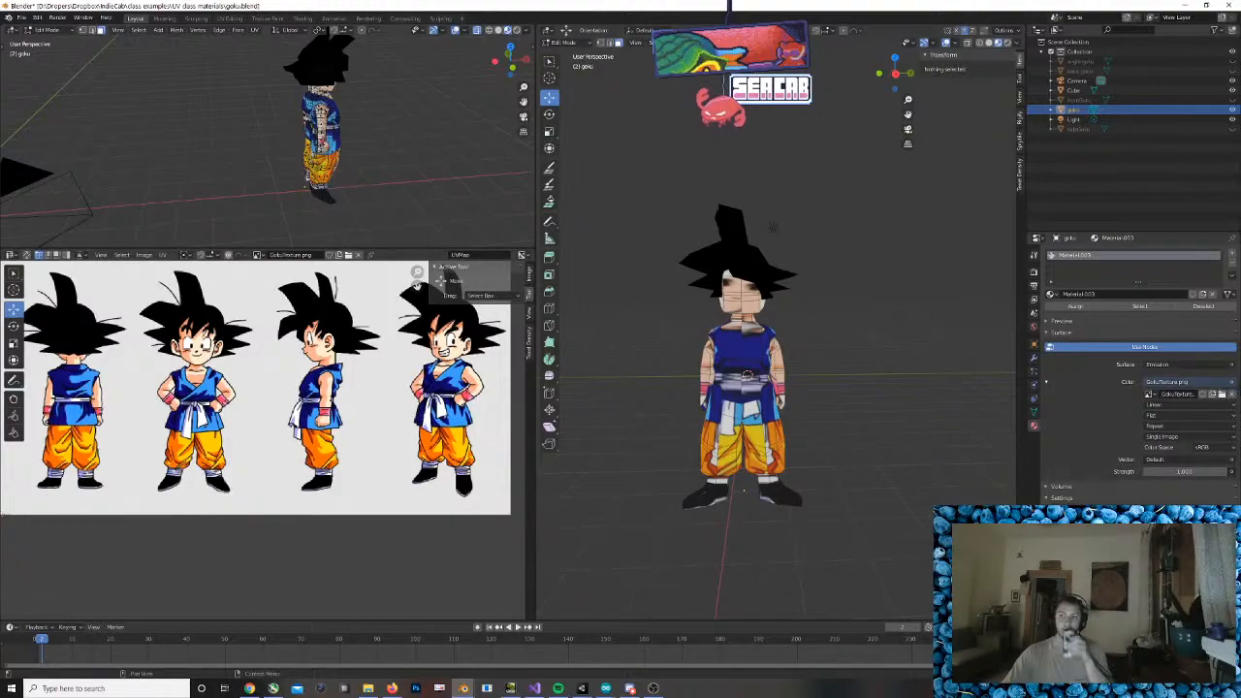
Unlink the drawing texture from the material's color and create a new generated Color Grid image in its place
left_click(1231, 395)
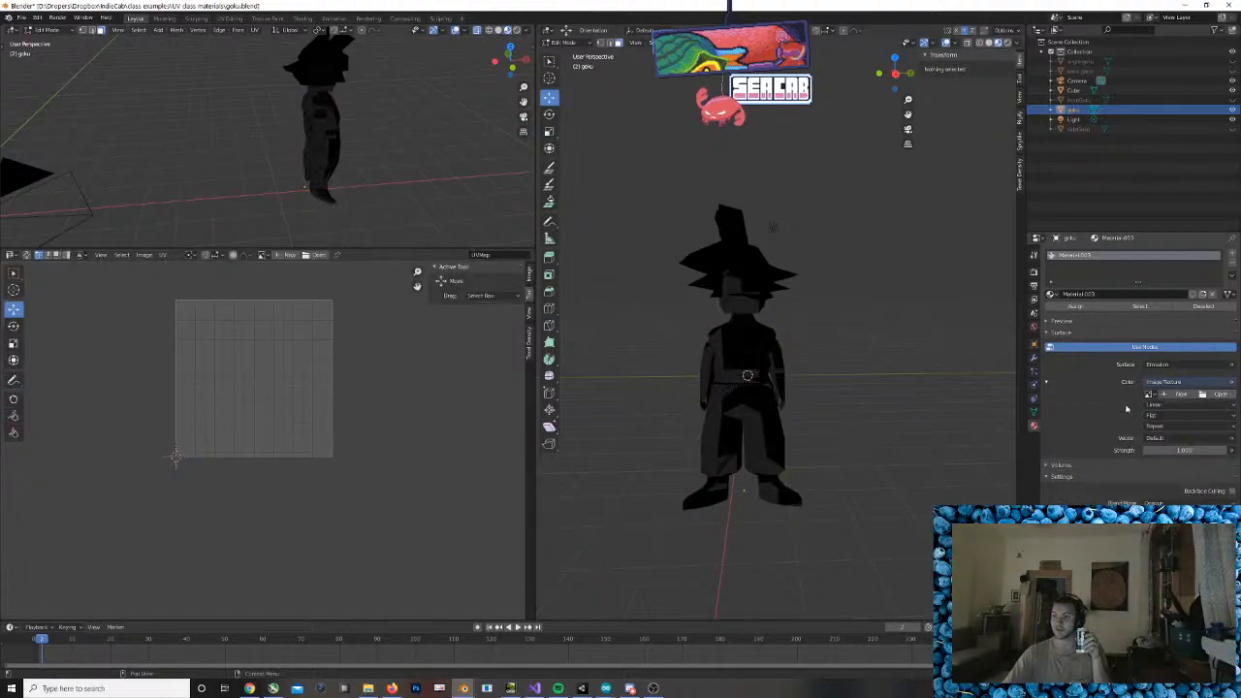
left_click(1179, 395)
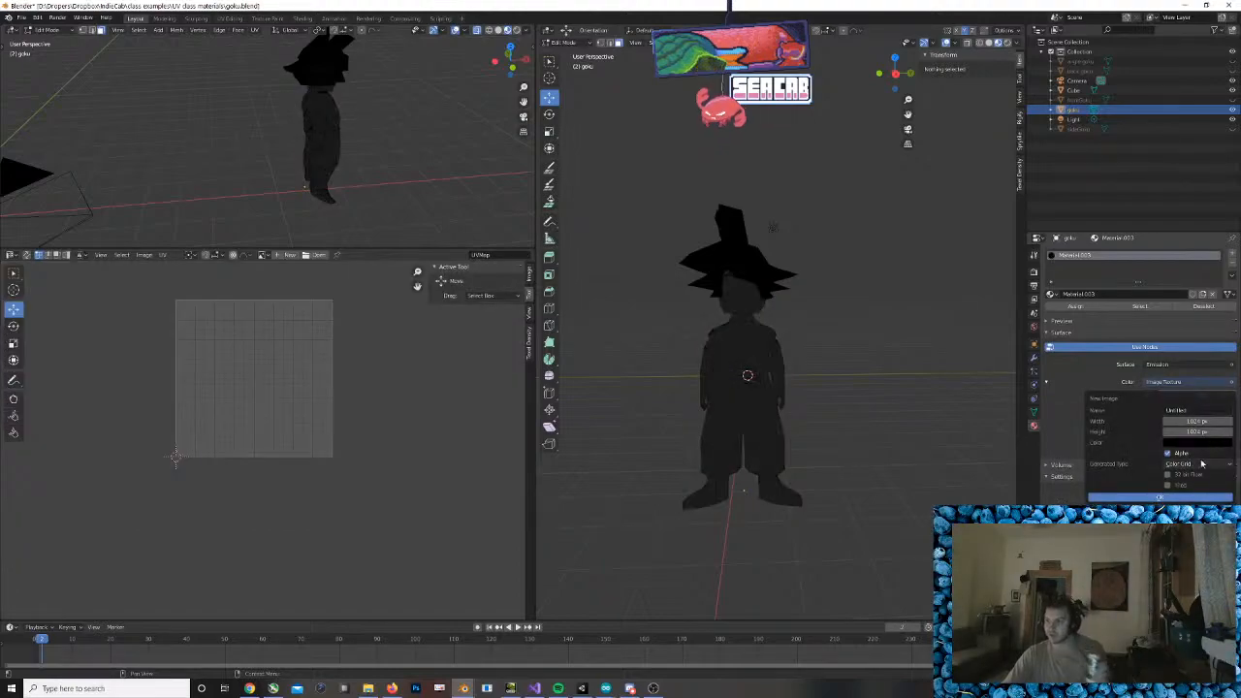
left_click(1198, 464)
left_click(1179, 495)
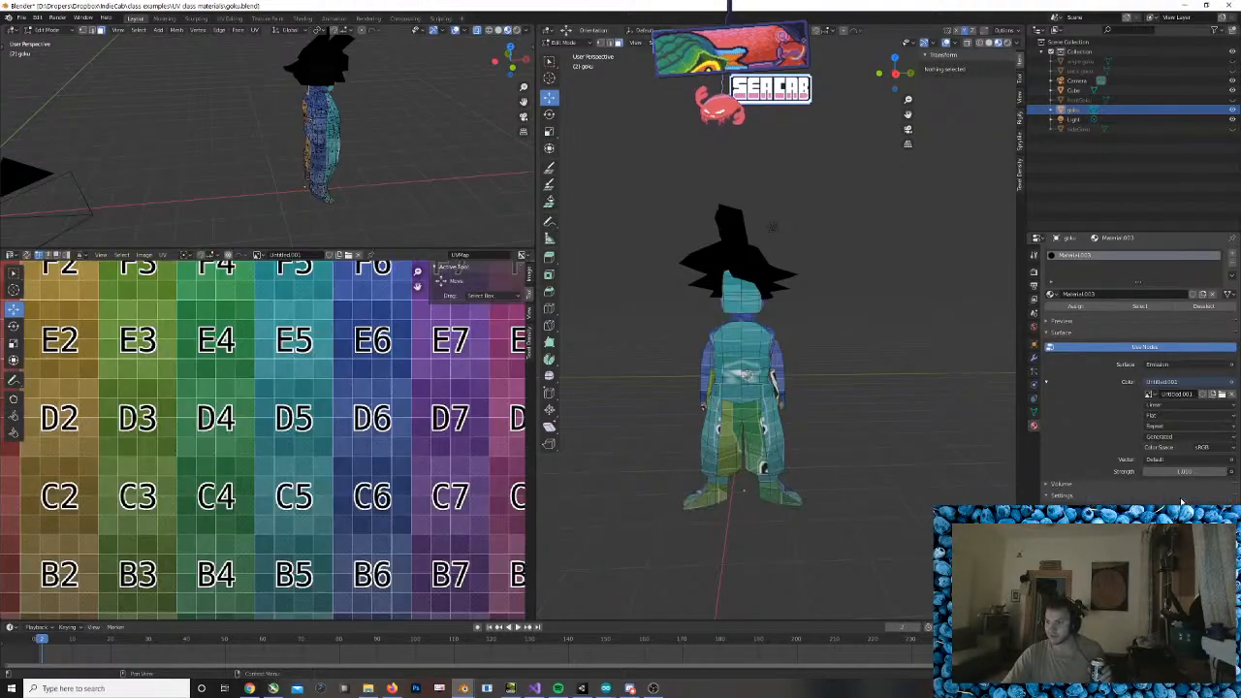
left_click(1184, 498)
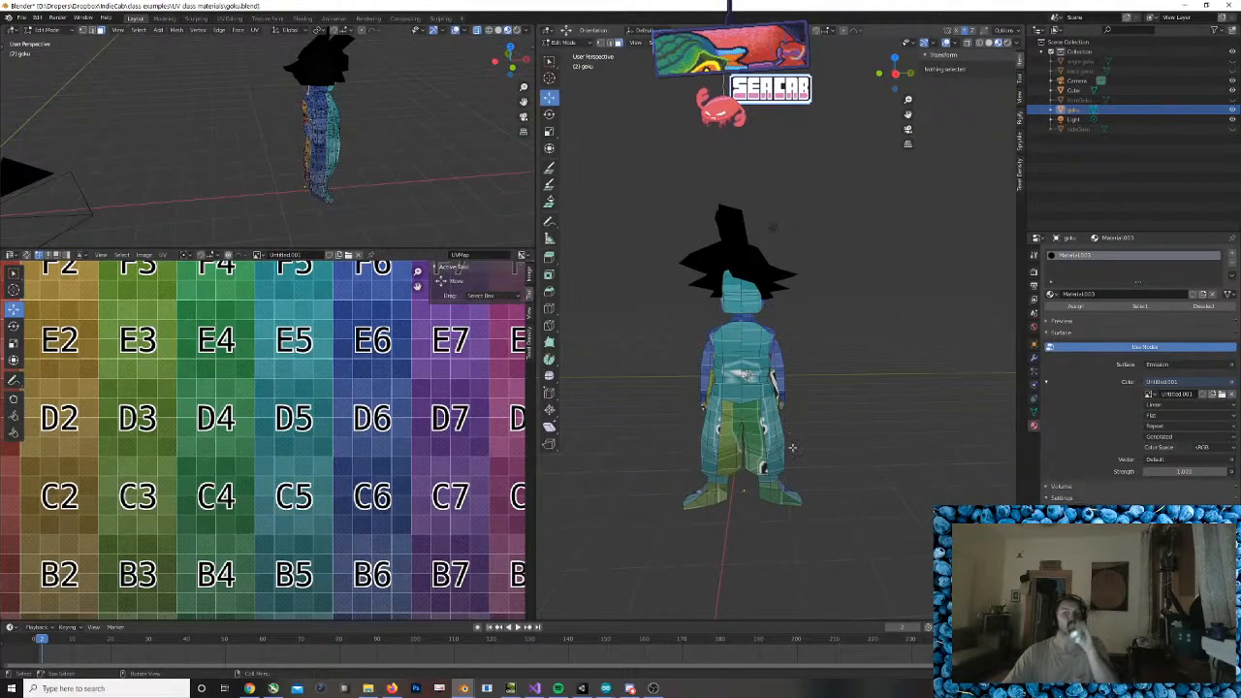
Select all faces of the Goku body and unwrap them with Cylinder Projection
scroll(708, 406, "down", 4)
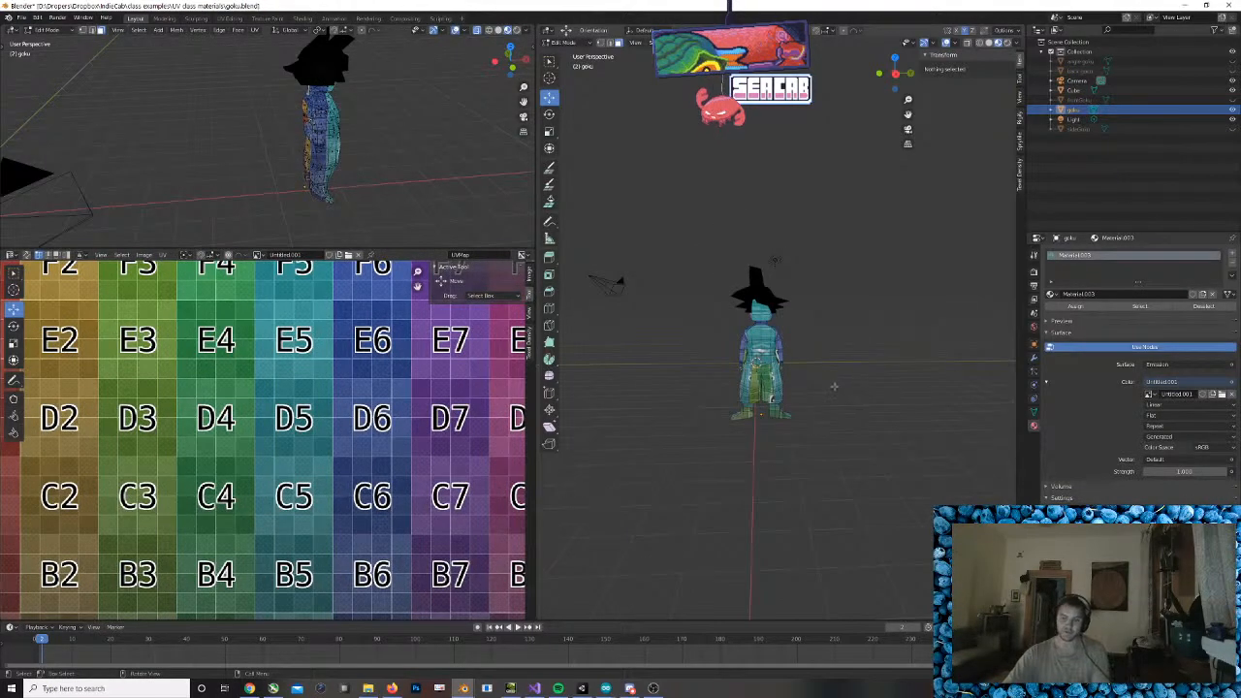
key("a")
scroll(791, 393, "up", 5)
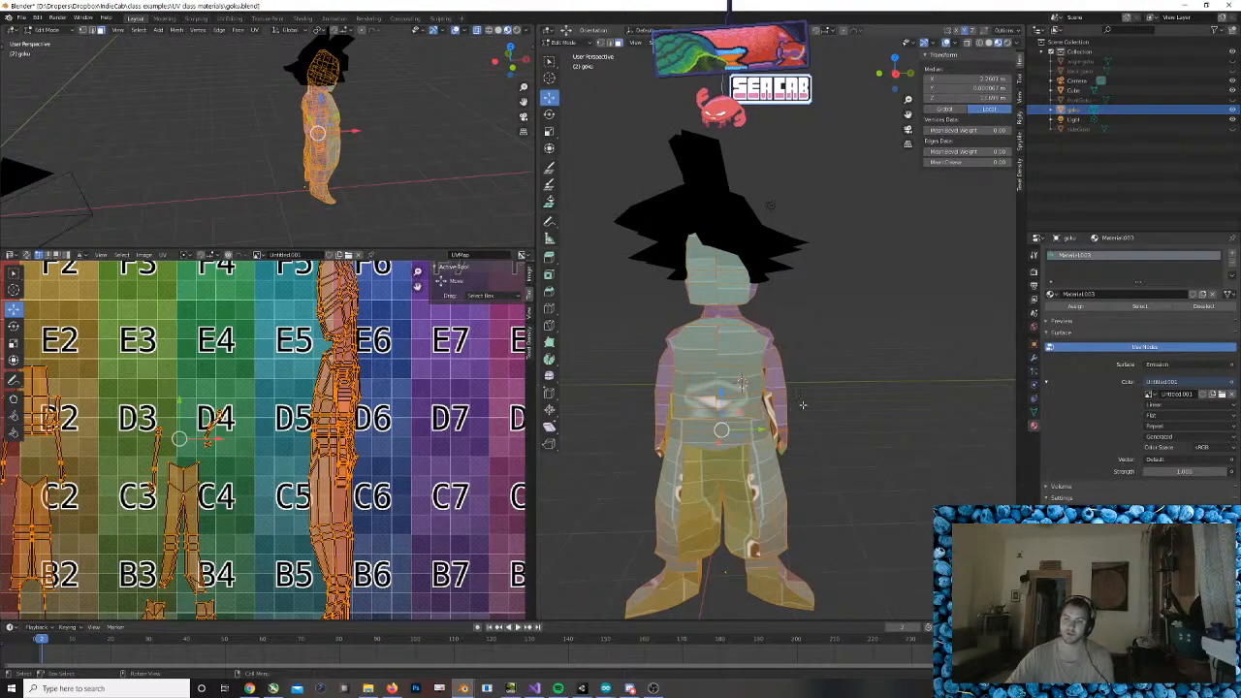
scroll(742, 381, "down", 4)
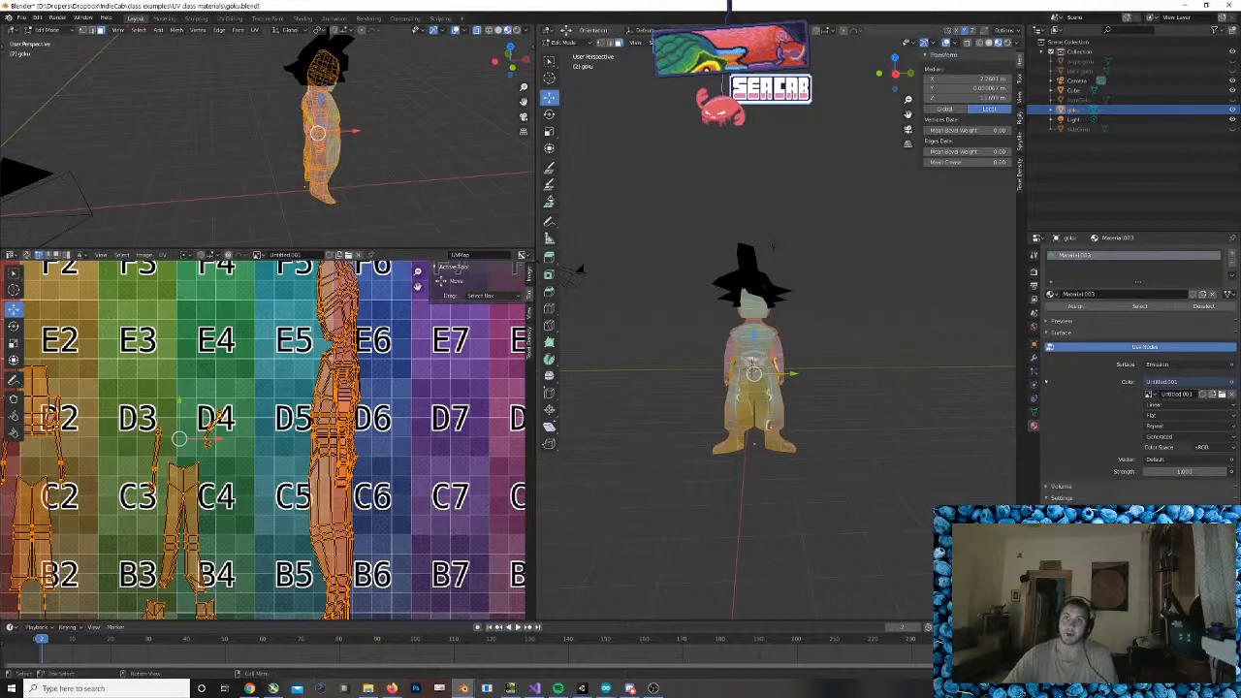
key("u")
left_click(826, 121)
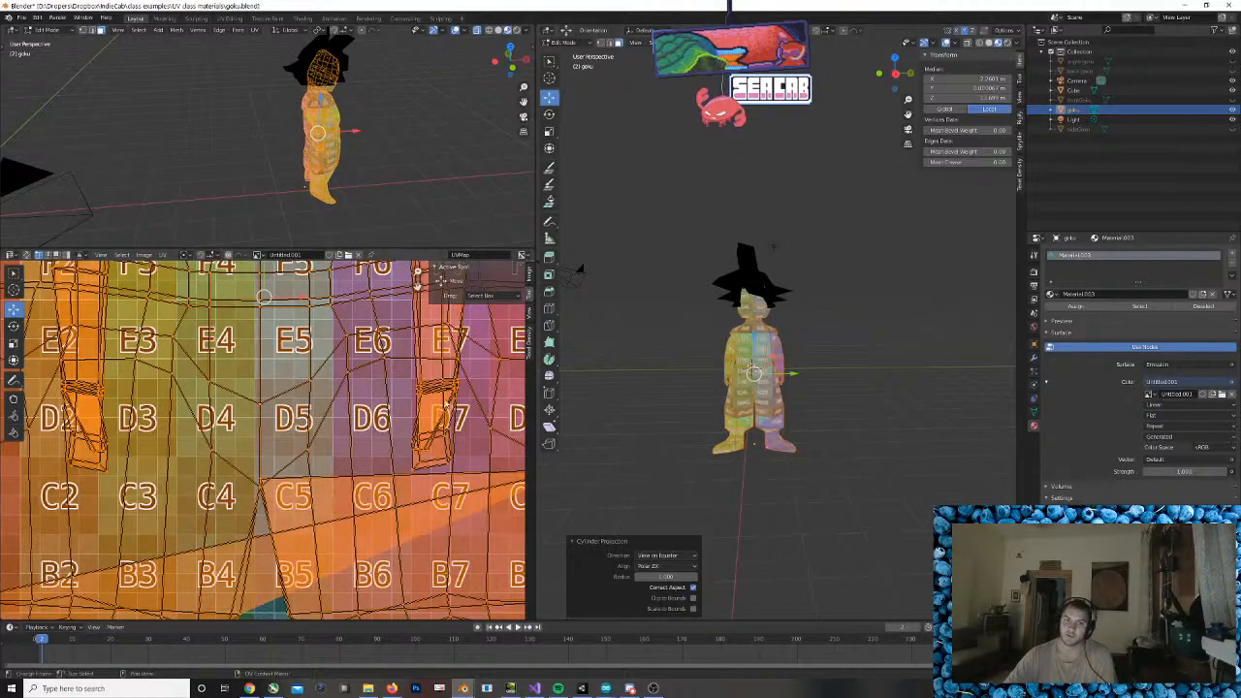
Scale down and reposition the cylinder-projected UVs so the whole layout fits inside the color grid image
scroll(444, 402, "down", 6)
scroll(396, 429, "up", 1)
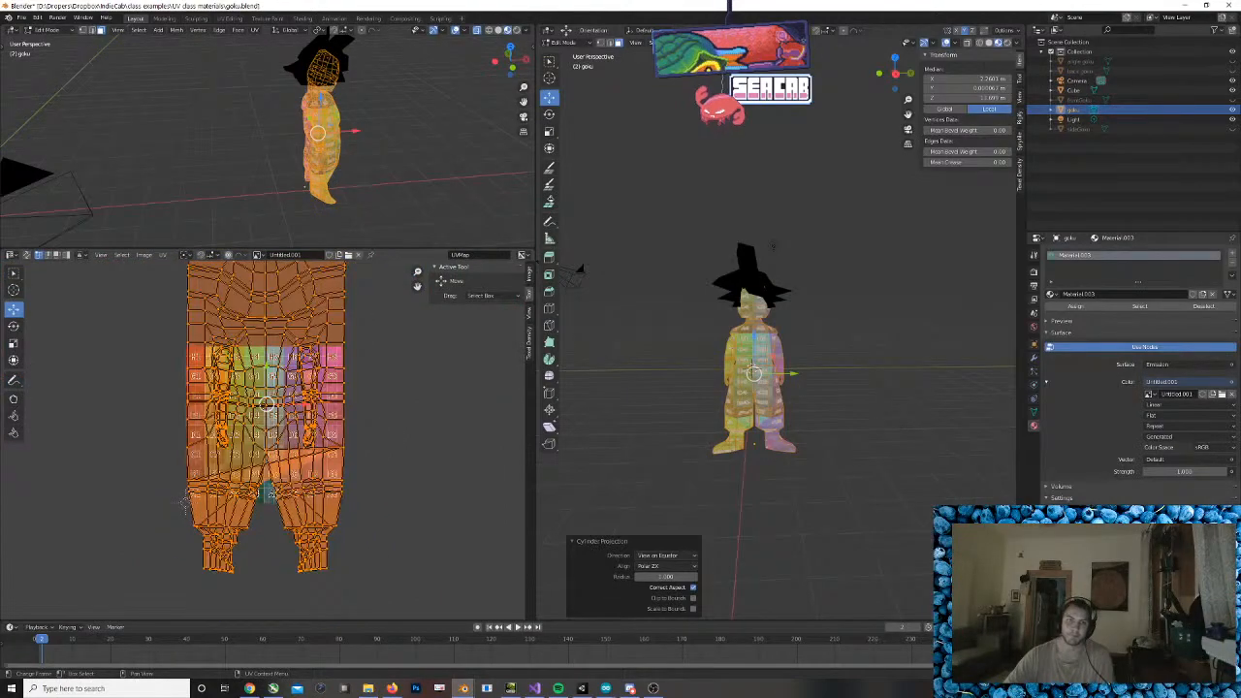
left_click(14, 343)
mouse_move(310, 392)
left_mouse_down()
mouse_move(290, 398)
mouse_move(301, 386)
left_mouse_up()
left_click(17, 313)
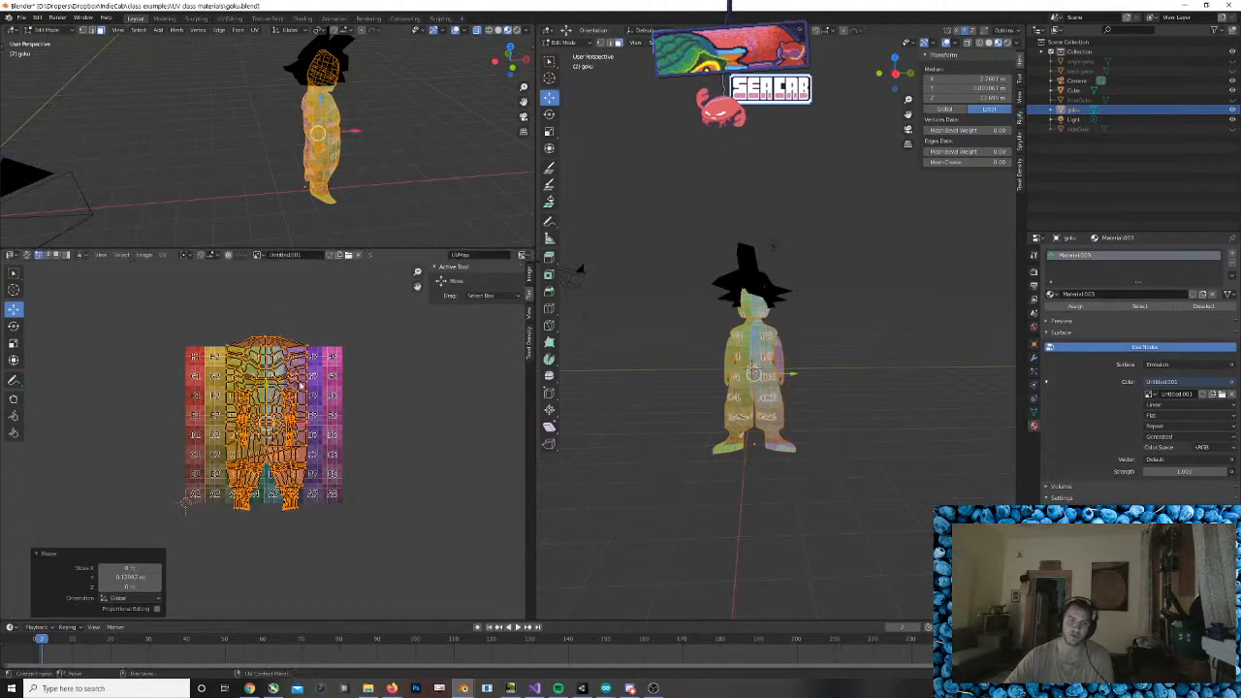
left_click(14, 344)
left_click_drag(308, 411, 301, 412)
scroll(335, 400, "up", 2)
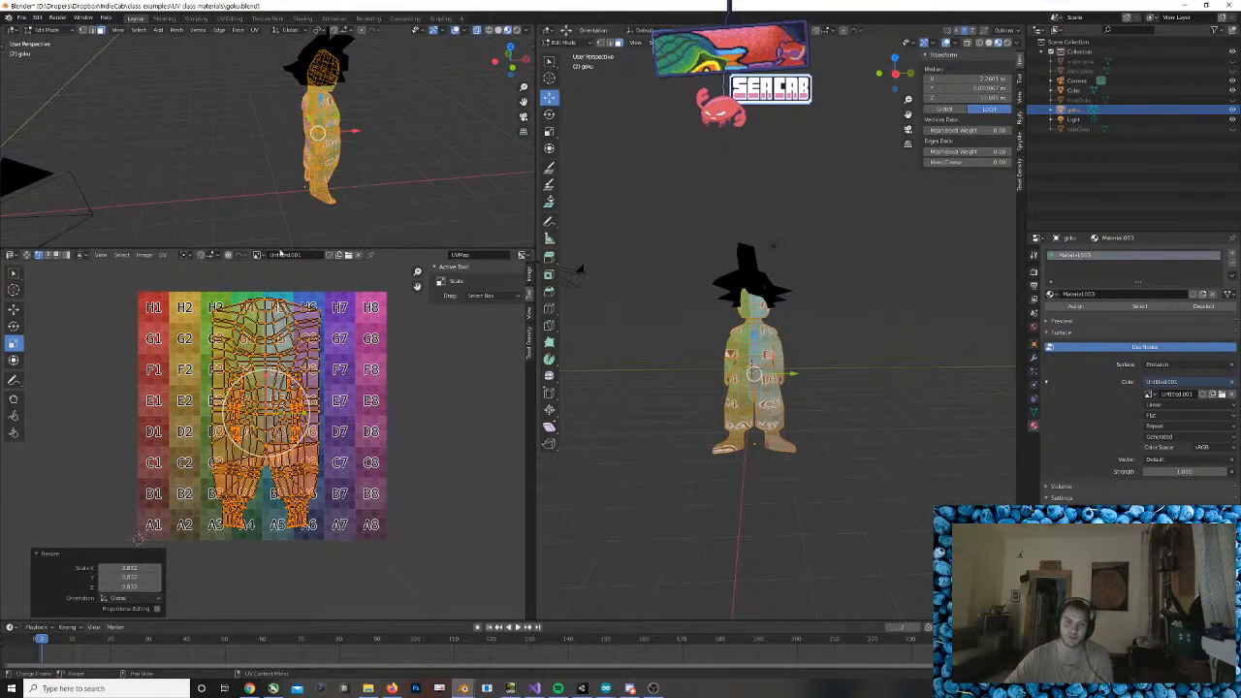
left_click(163, 255)
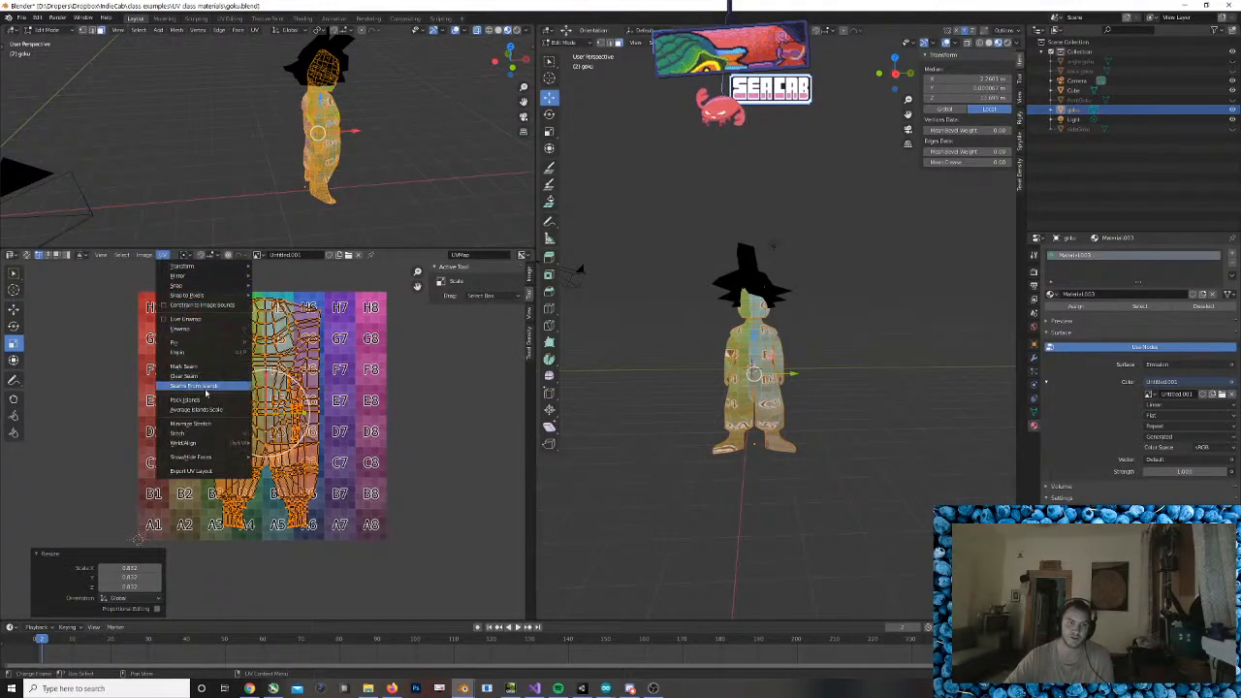
left_click(242, 403)
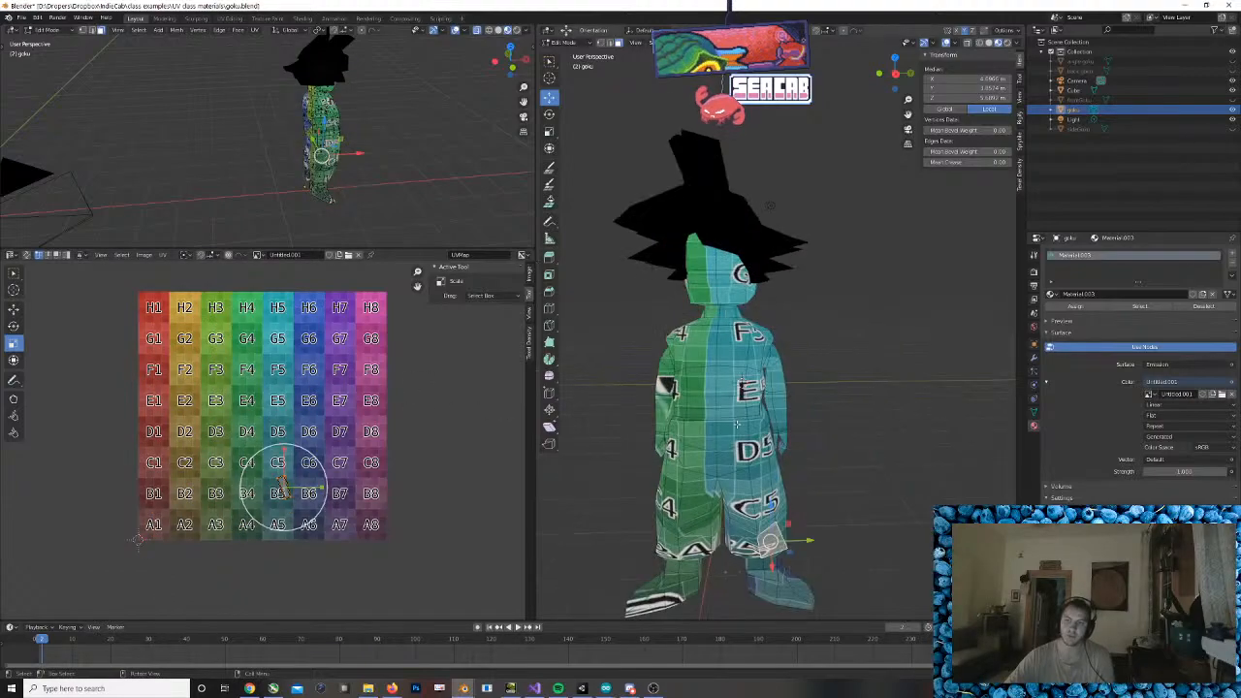
Select the edge loop around the ankle of the green-textured foot, just below the trouser cuff
middle_click_drag(789, 464, 827, 223, "shift")
middle_click_drag(751, 393, 787, 372)
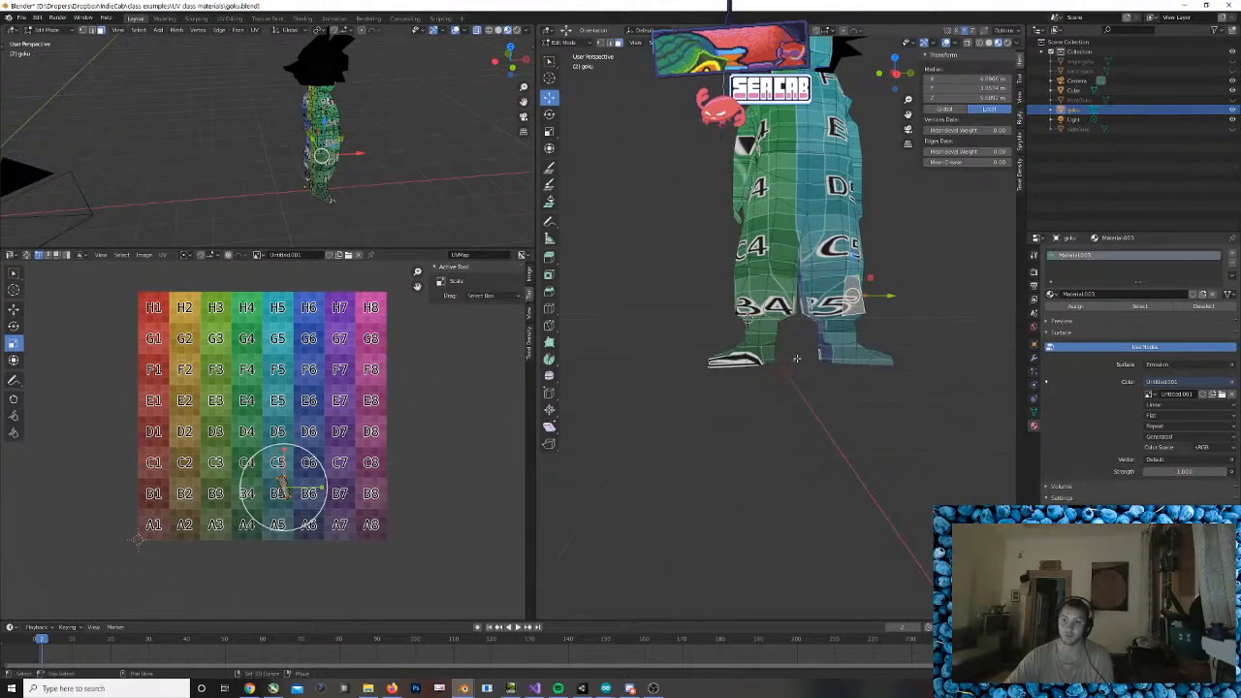
scroll(815, 341, "up", 4)
scroll(815, 341, "up", 5)
scroll(815, 341, "down", 5)
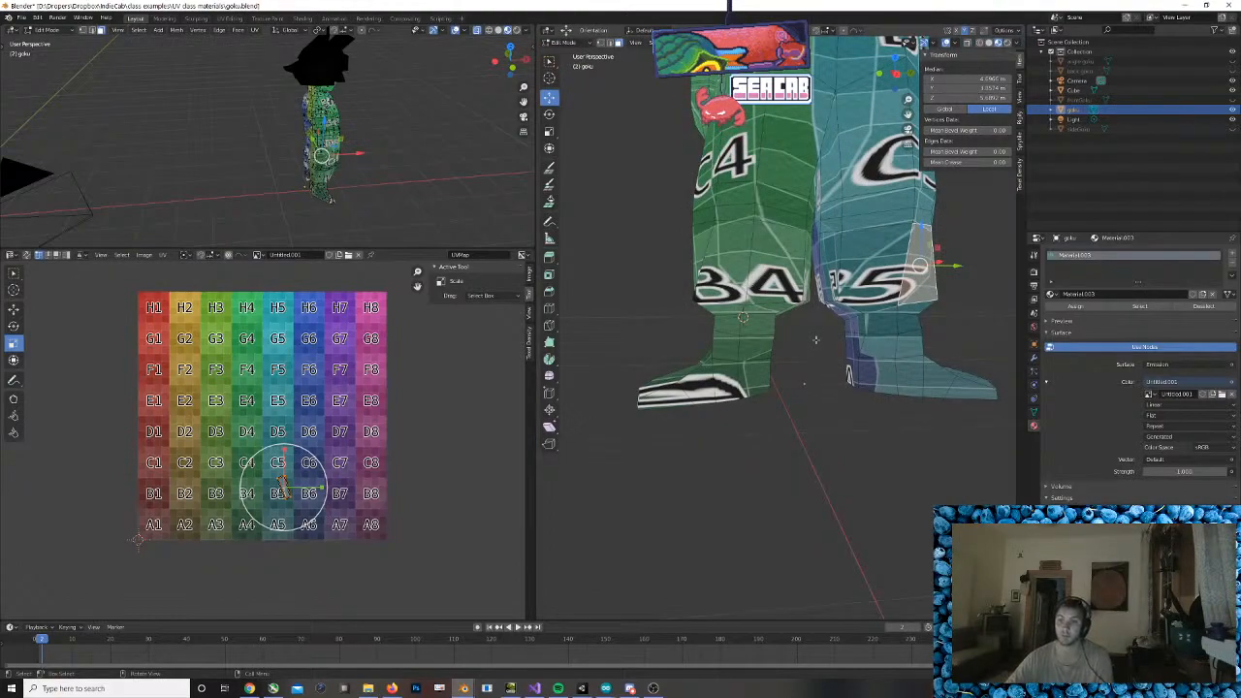
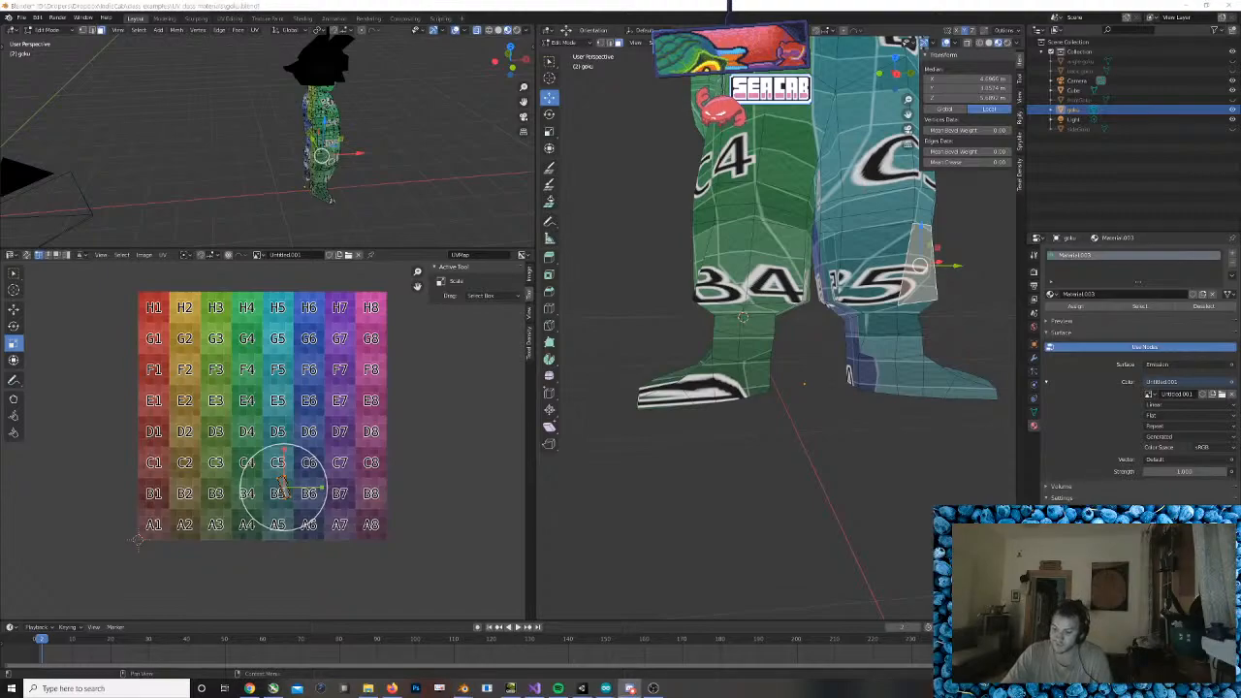
scroll(776, 351, "up", 5)
scroll(777, 350, "down", 5)
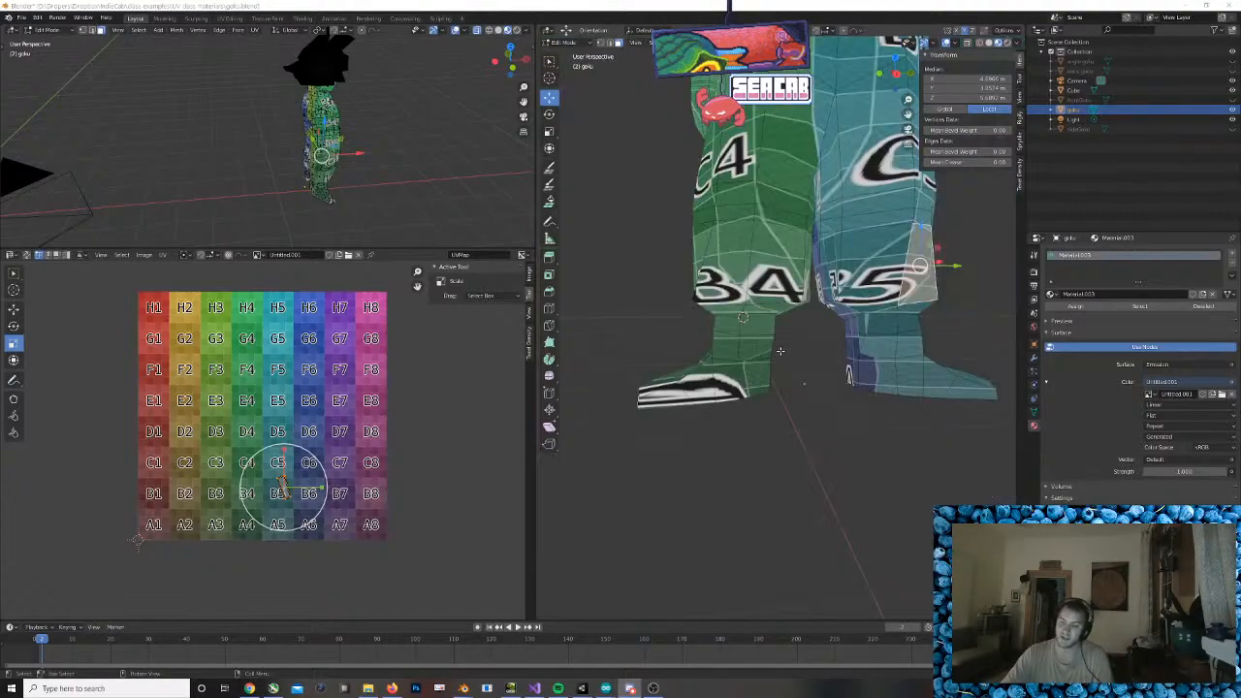
left_click(736, 320)
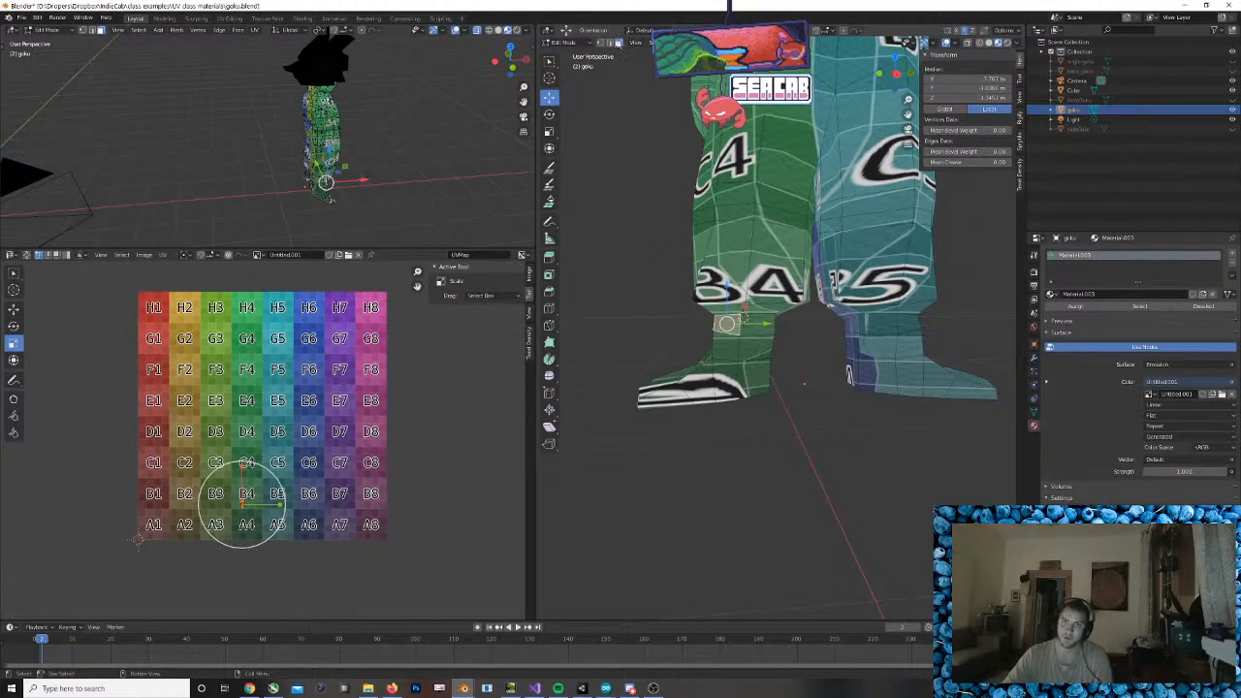
left_click(801, 347)
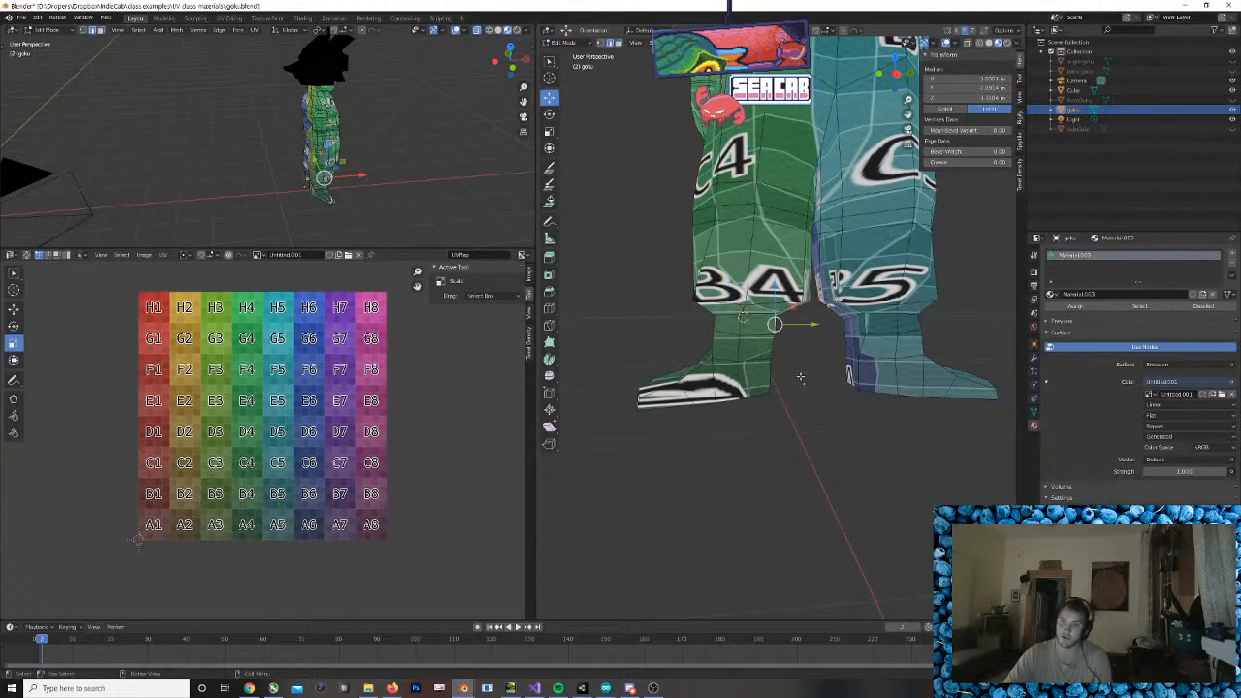
middle_click_drag(801, 377, 764, 344)
scroll(764, 345, "up", 3)
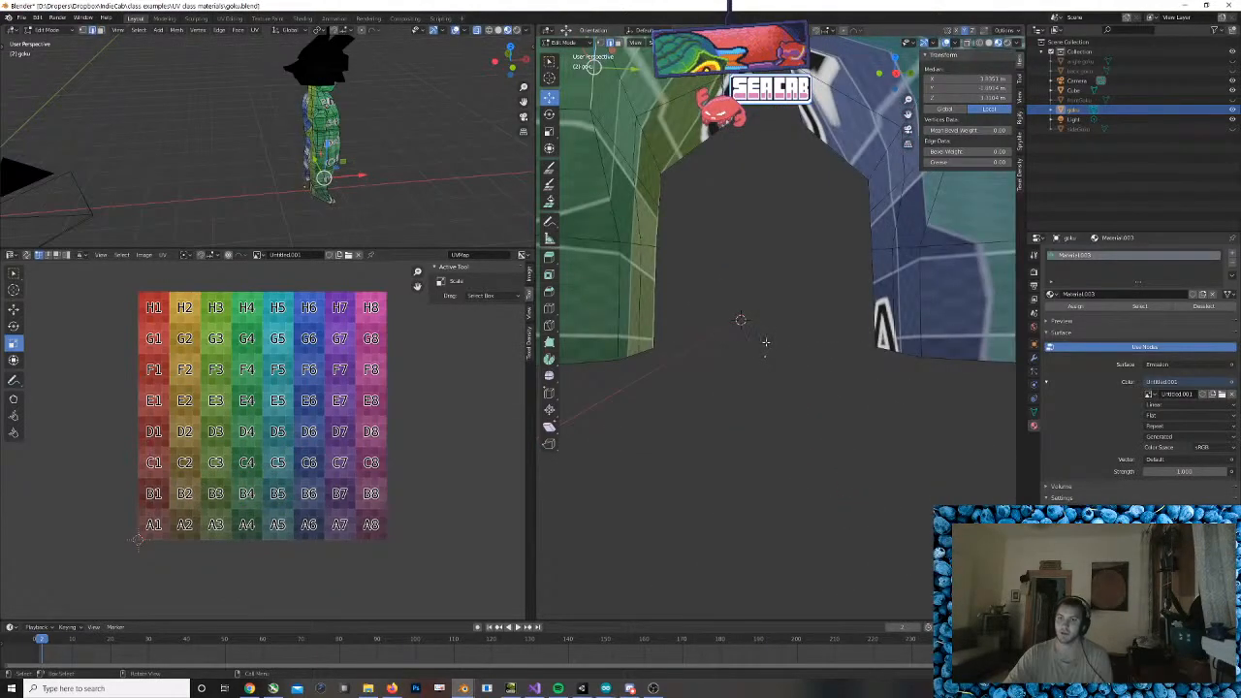
scroll(765, 341, "down", 4)
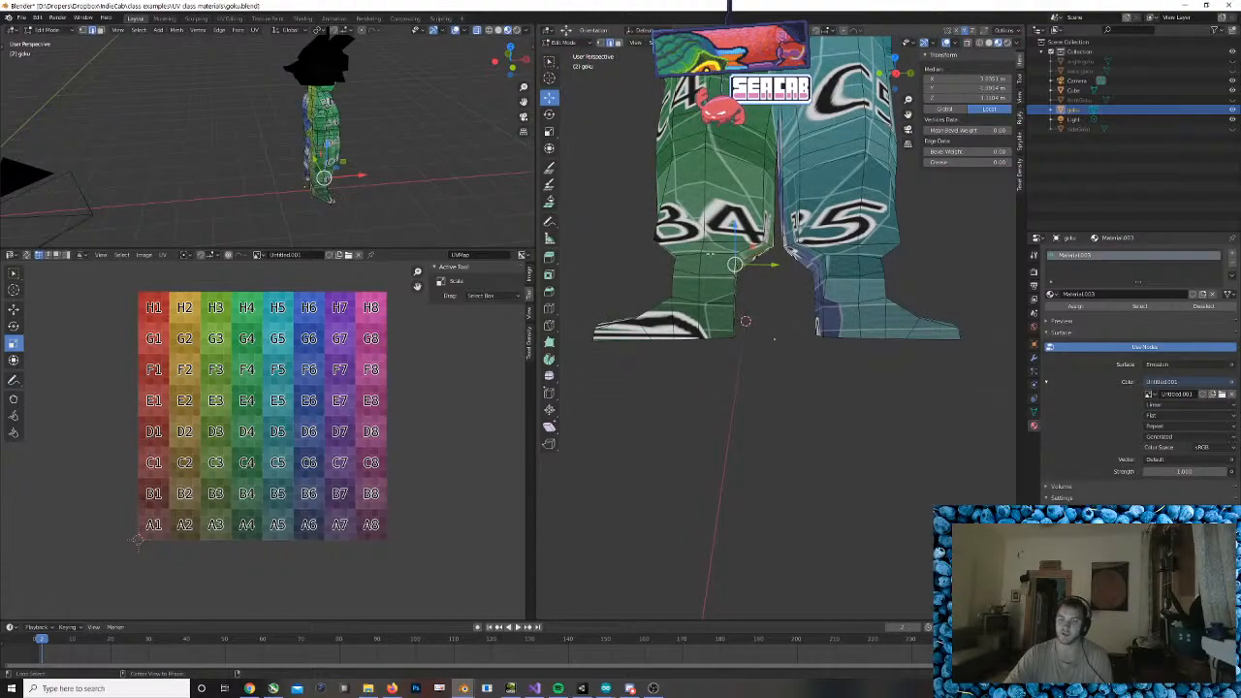
left_click(709, 256, "alt")
middle_click_drag(733, 271, 813, 331)
scroll(826, 339, "up", 5)
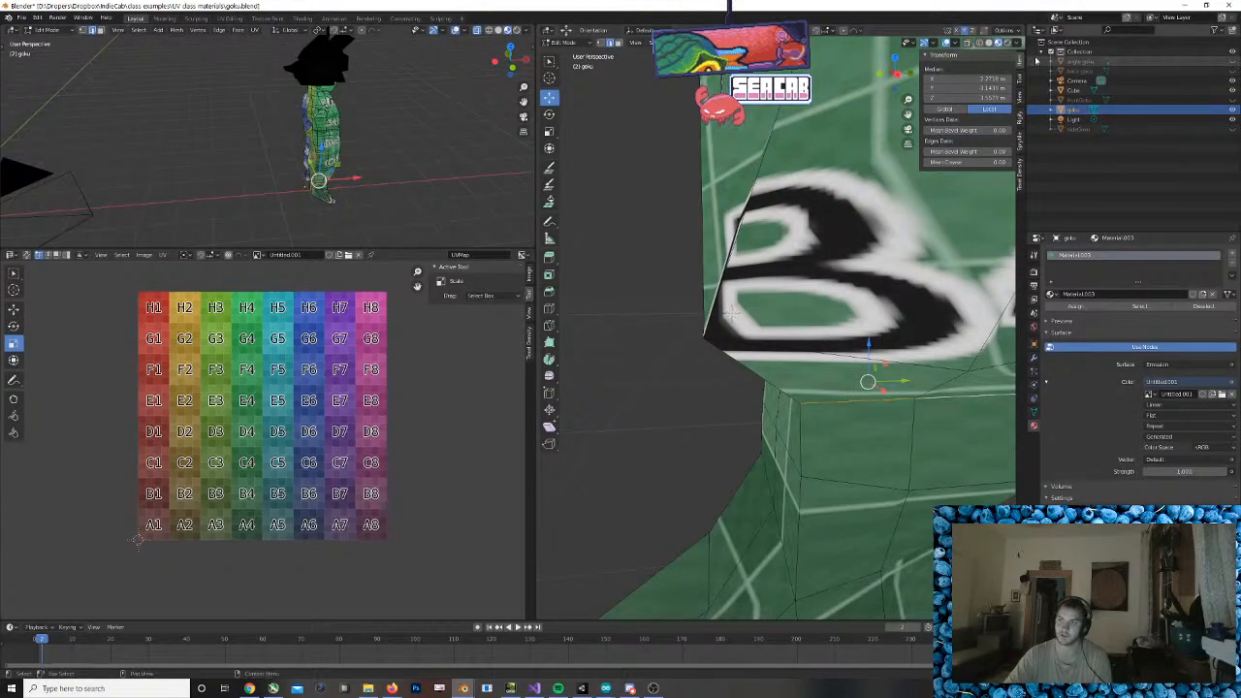
scroll(847, 369, "down", 5)
Display the model in wireframe and mark the first foot's ankle edge loop as a seam
left_click(979, 44)
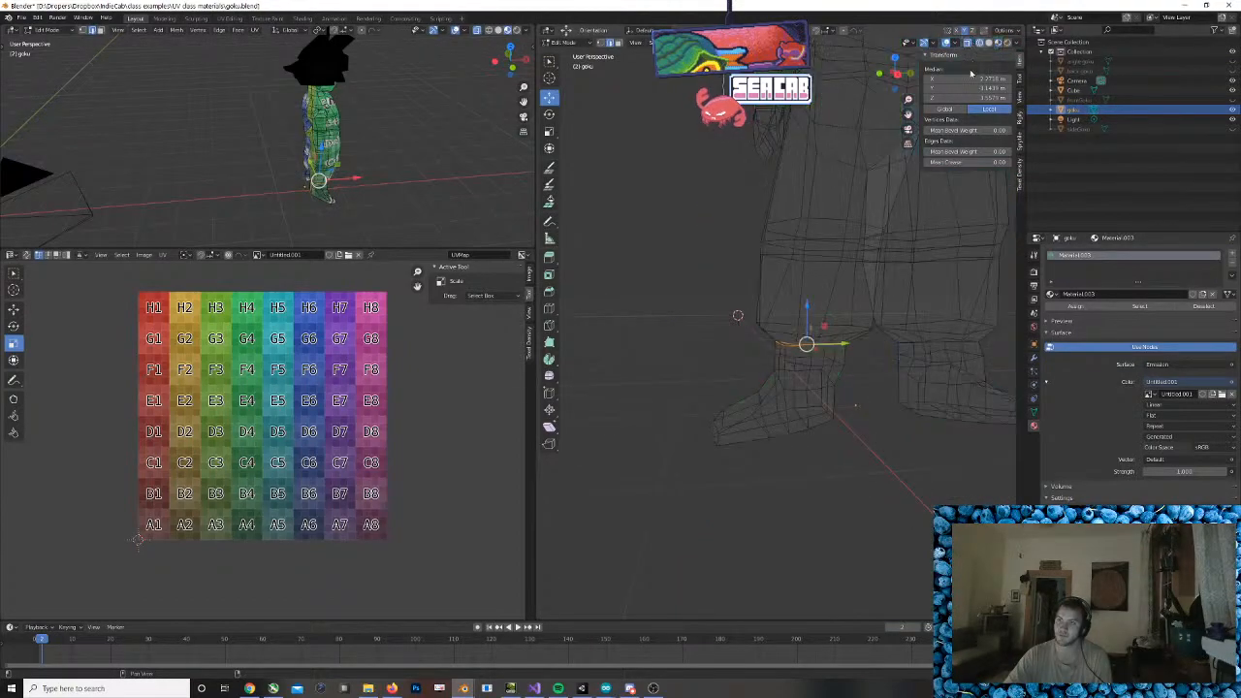
scroll(877, 409, "up", 6)
scroll(950, 422, "down", 6)
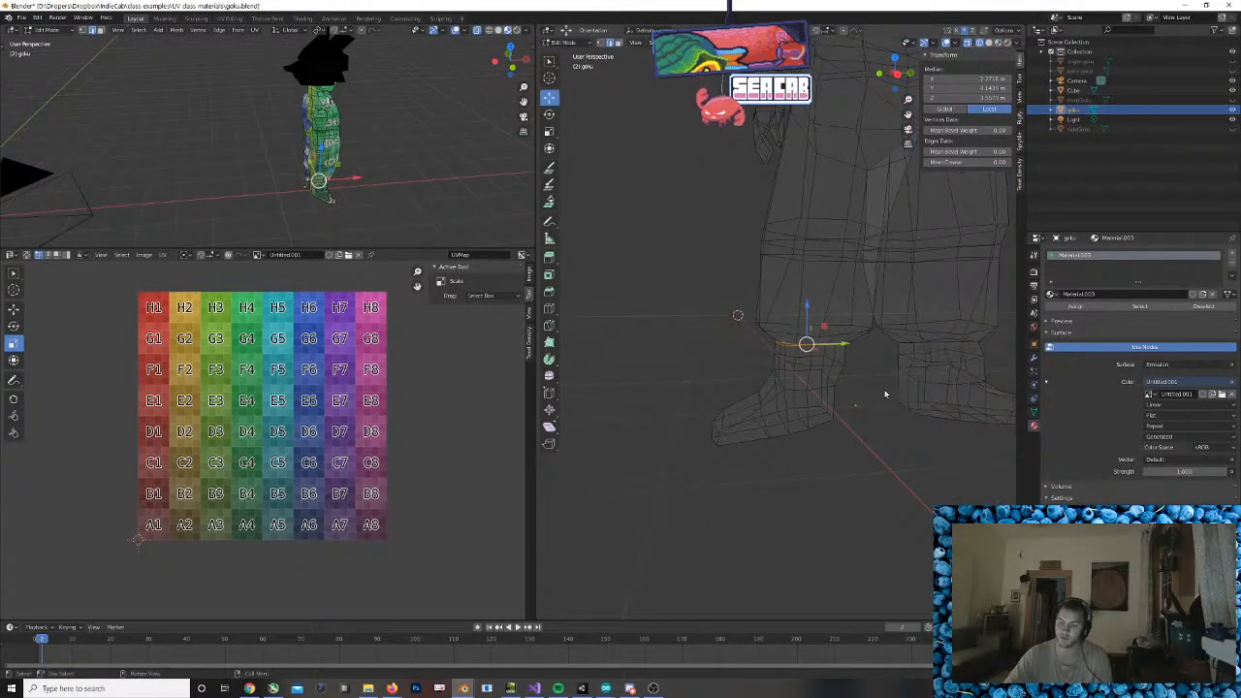
middle_click_drag(884, 393, 750, 362)
scroll(800, 341, "up", 5)
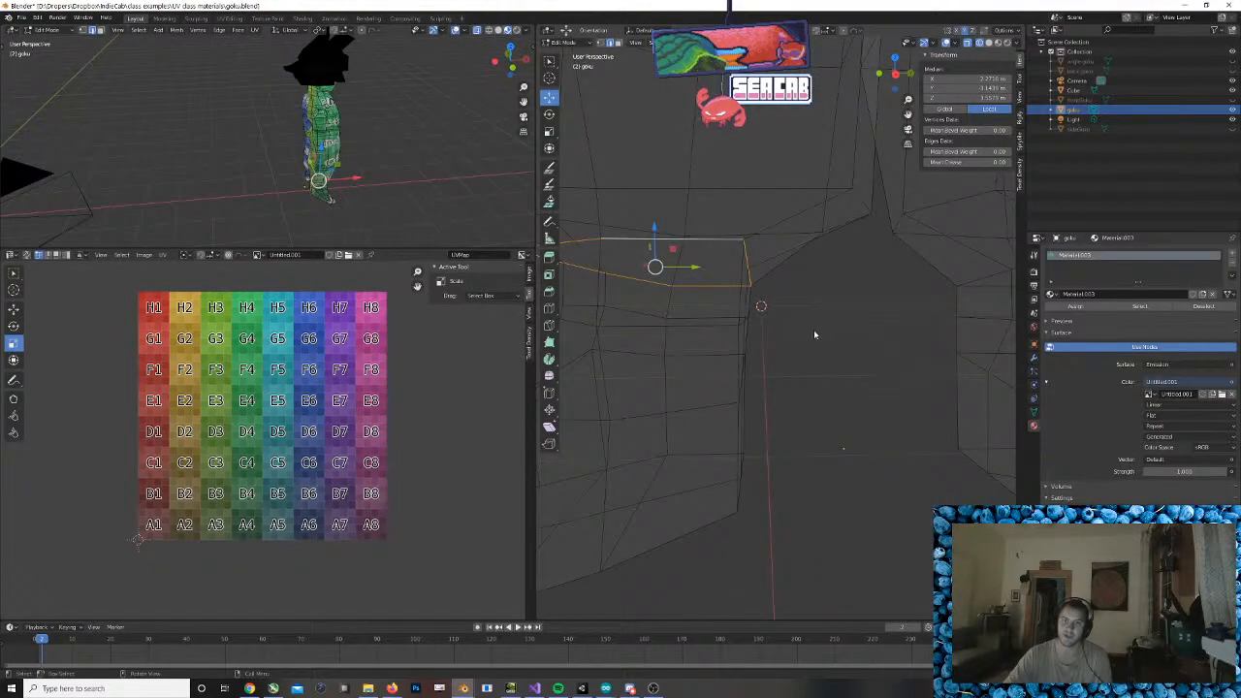
left_click(800, 333)
left_click(644, 244, "alt")
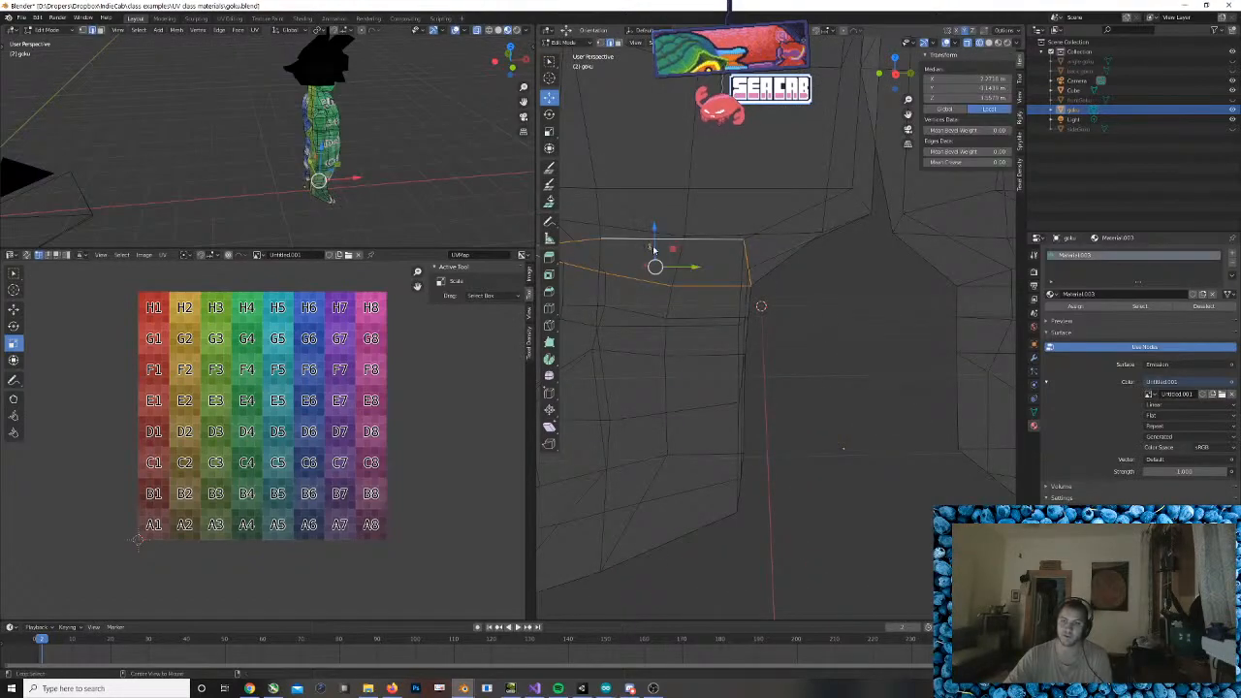
scroll(685, 277, "down", 5)
scroll(823, 362, "up", 5)
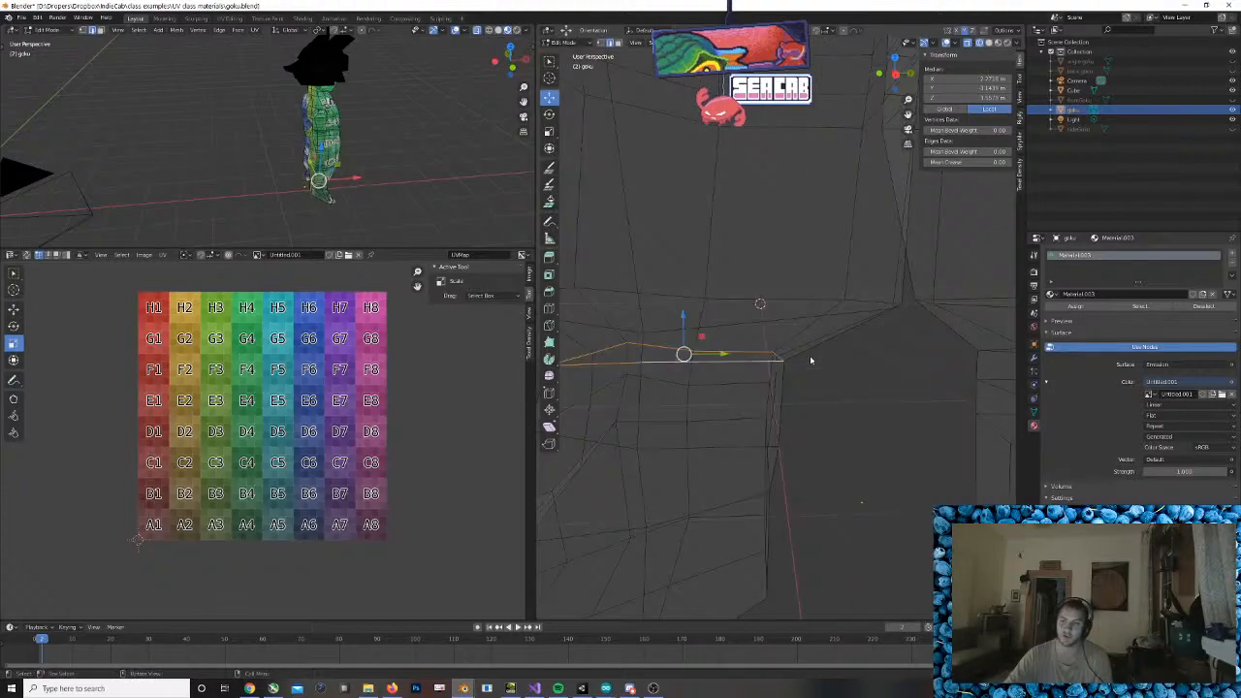
middle_click_drag(809, 375, 735, 358)
right_click(732, 361)
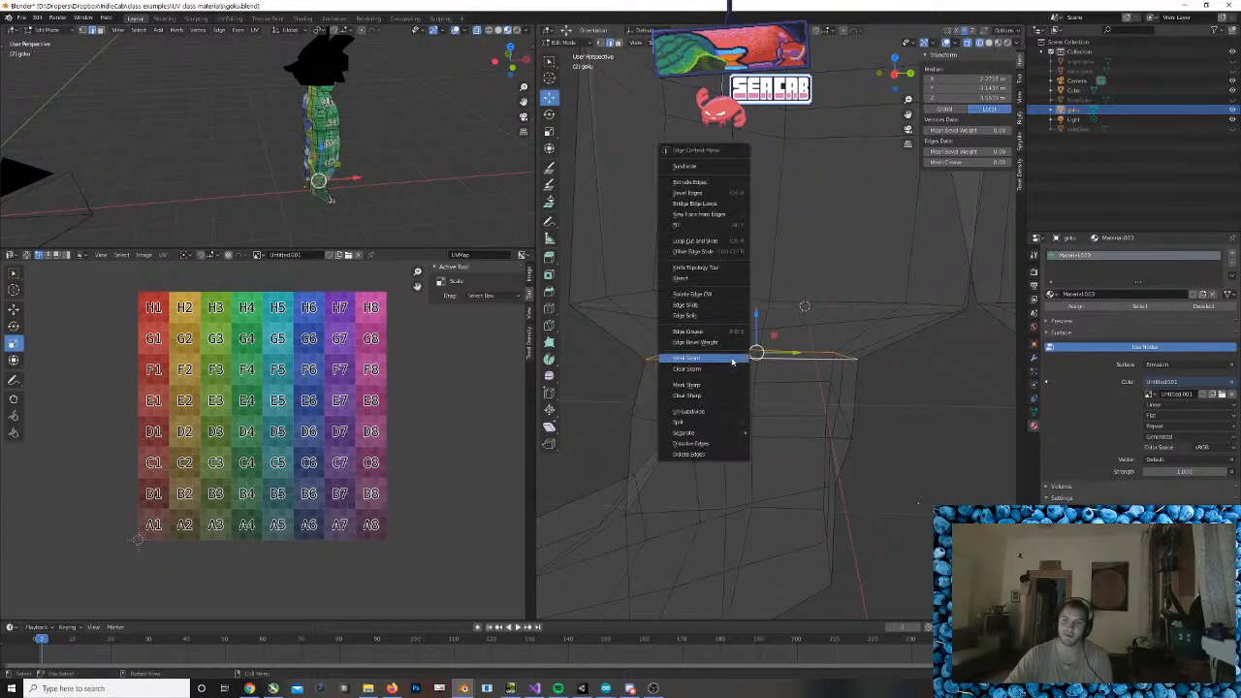
left_click(730, 358)
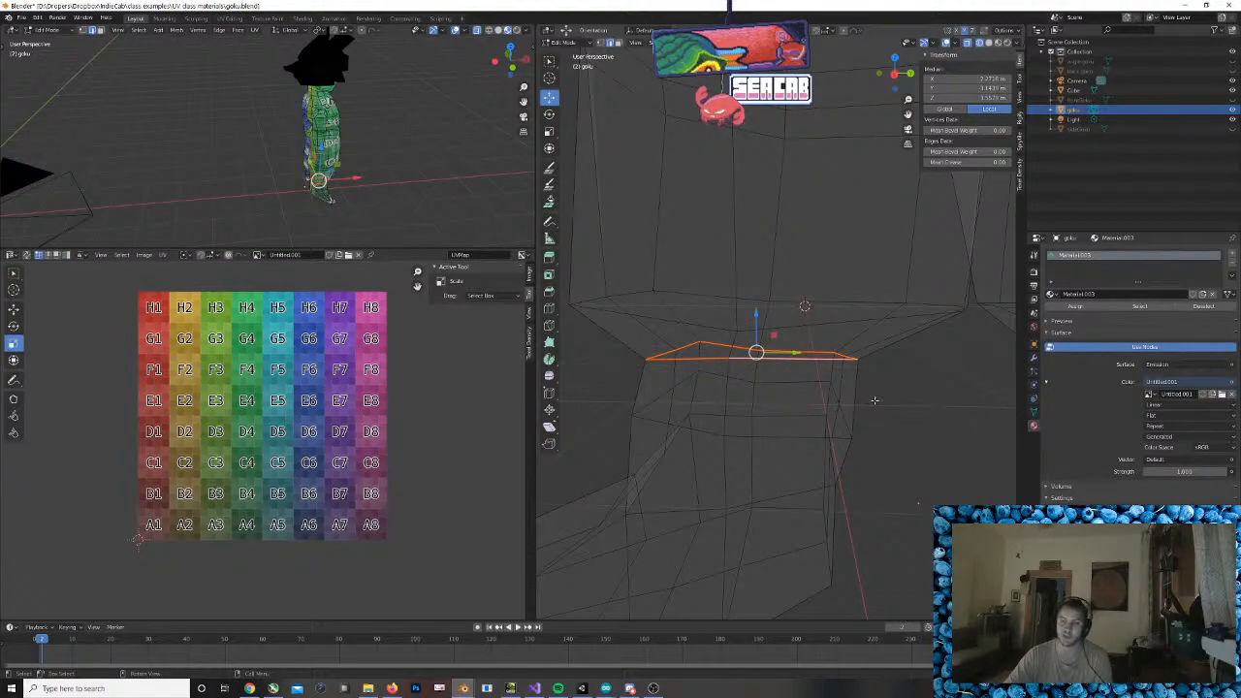
left_click(872, 401)
scroll(870, 403, "down", 7)
middle_click_drag(871, 405, 754, 389)
scroll(897, 413, "up", 3)
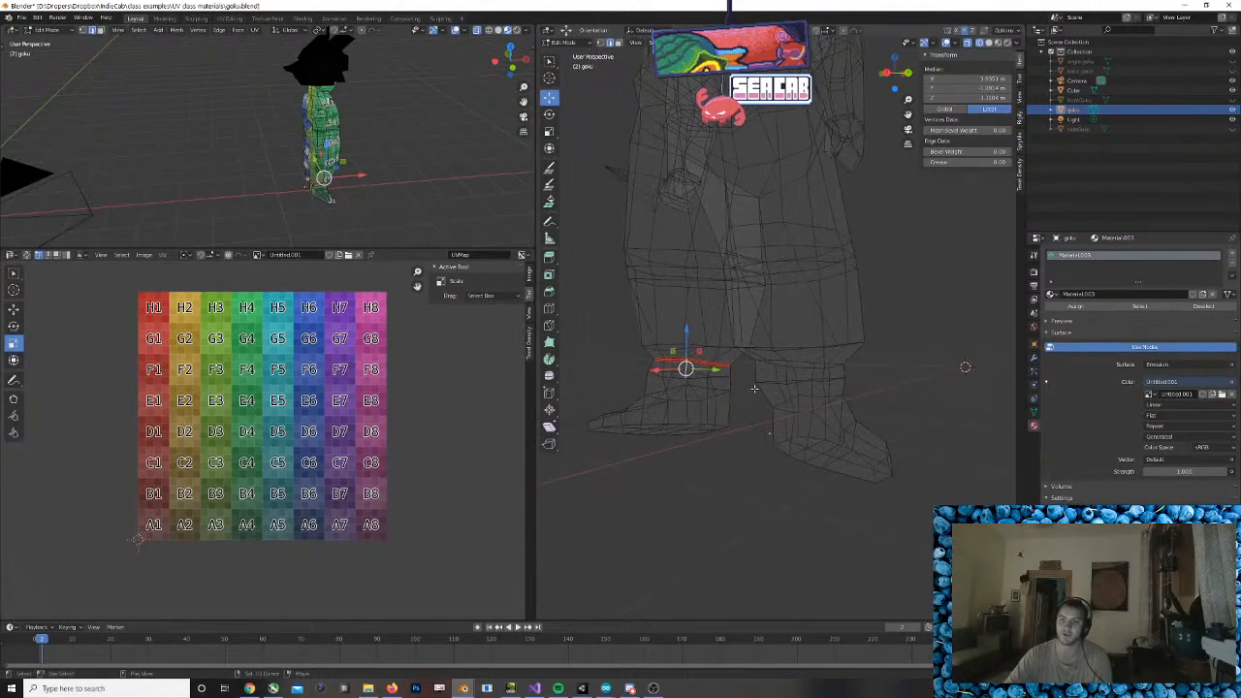
scroll(716, 385, "up", 3)
scroll(713, 398, "down", 3)
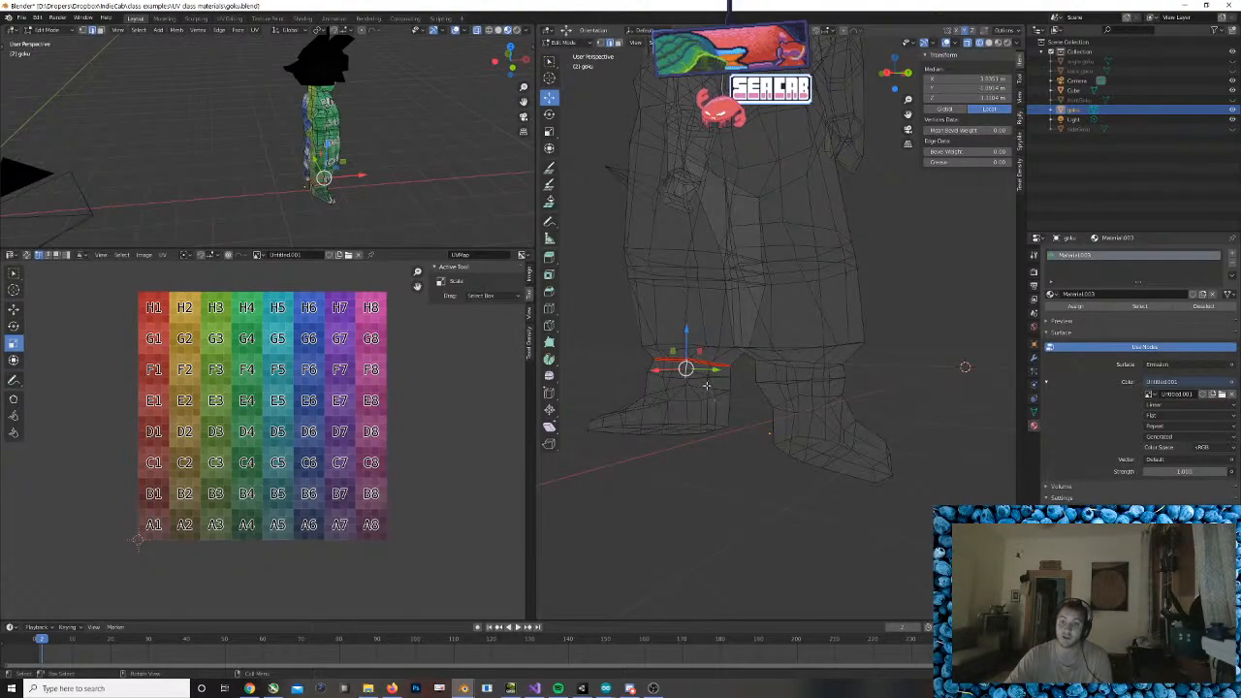
left_click(708, 385)
middle_click_drag(724, 385, 743, 388)
scroll(749, 421, "up", 3)
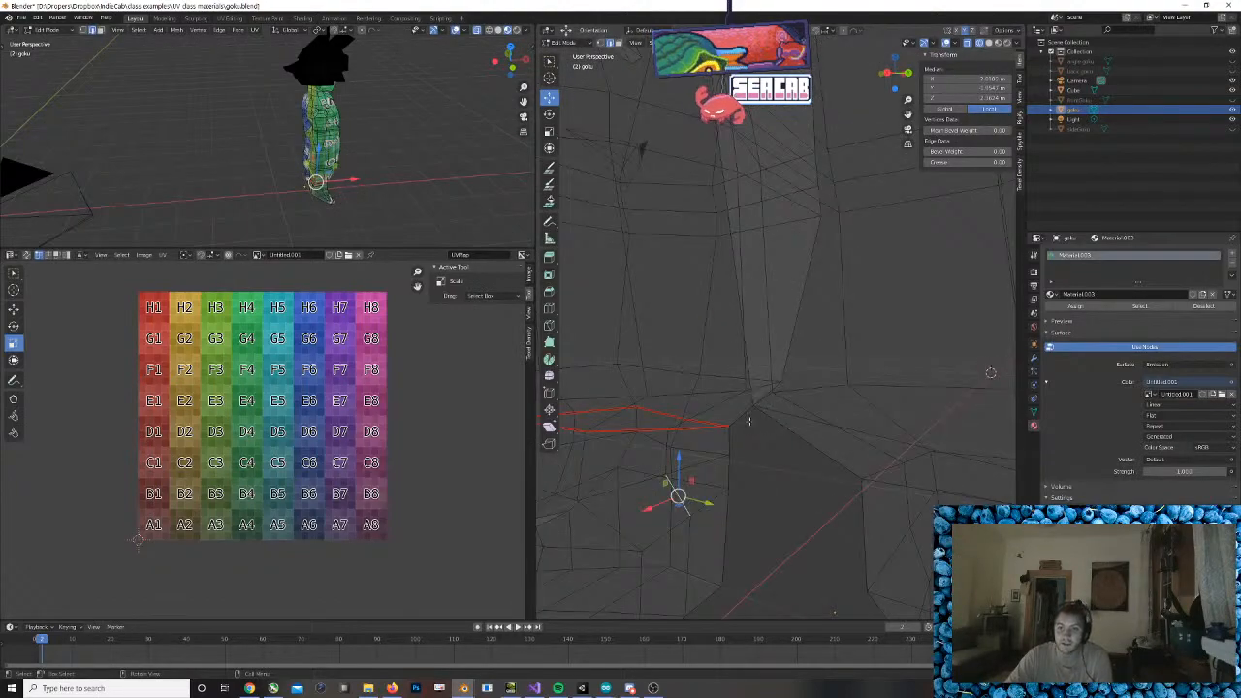
left_click(668, 445)
left_click(667, 457)
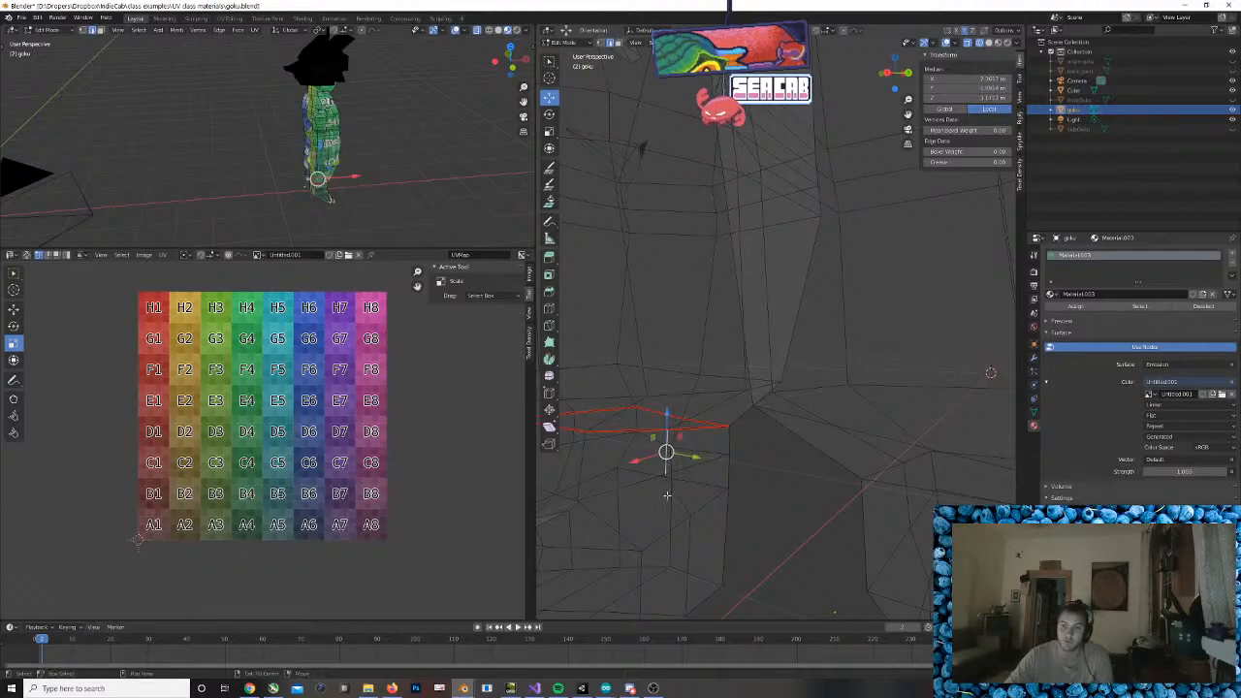
left_click(672, 518, "shift")
left_click(670, 491, "shift")
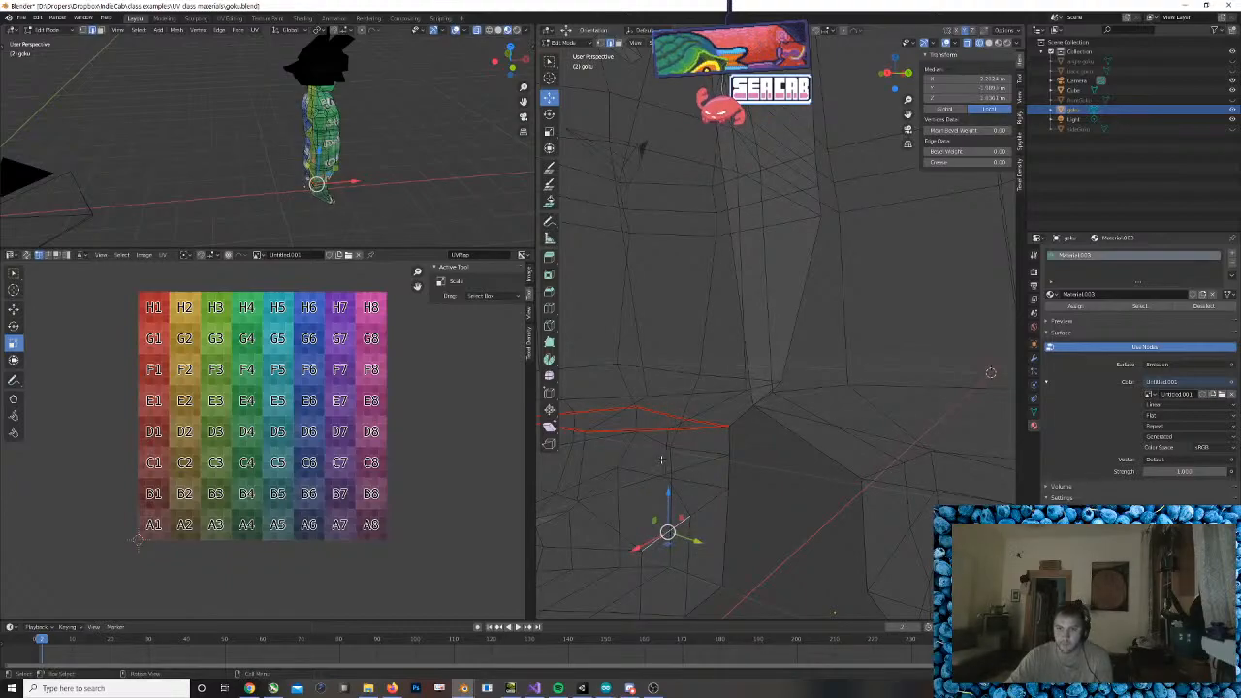
Turn off X-ray and mark the edges from the ankle seam down the heel and along the sole to the toe as a seam
left_click(968, 43)
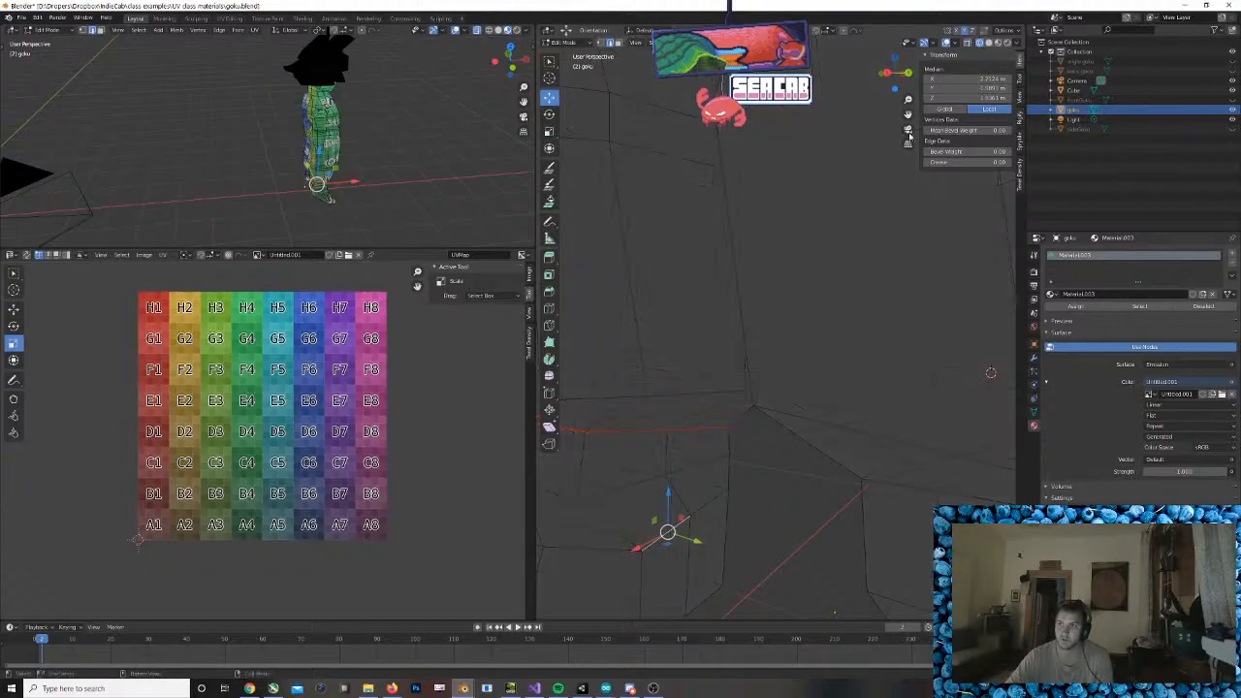
left_click(672, 450)
left_click(676, 490, "shift")
left_click(686, 546, "shift")
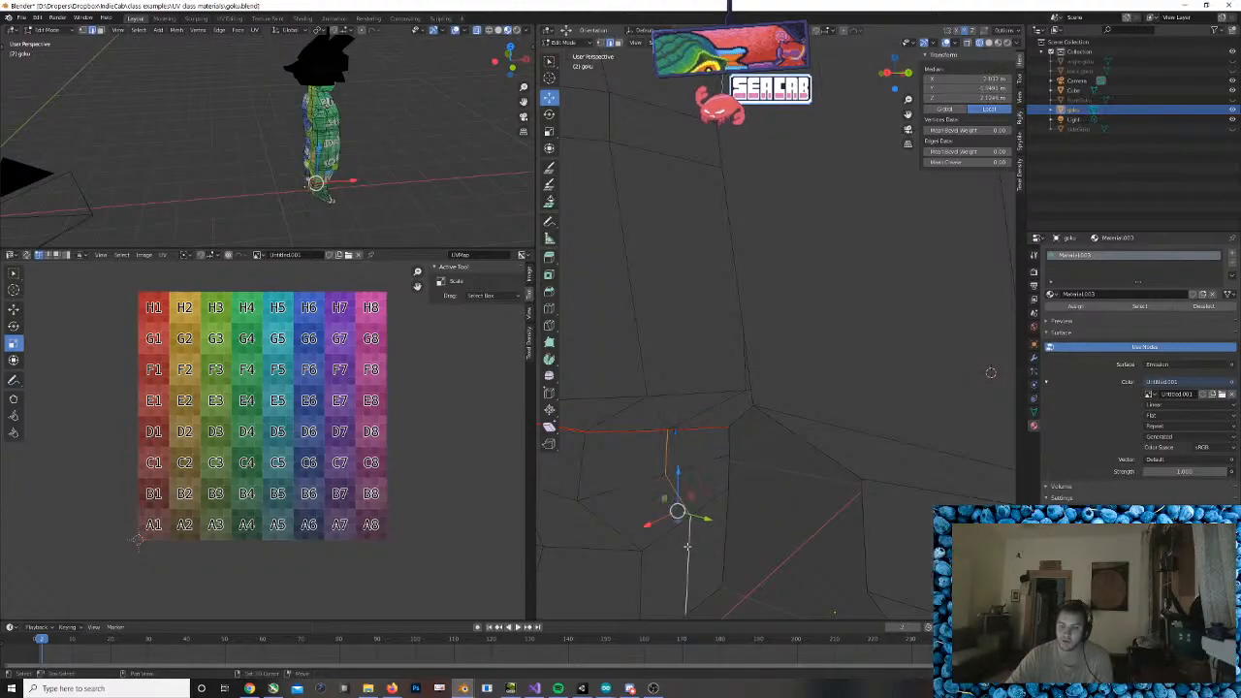
middle_click_drag(696, 547, 704, 534)
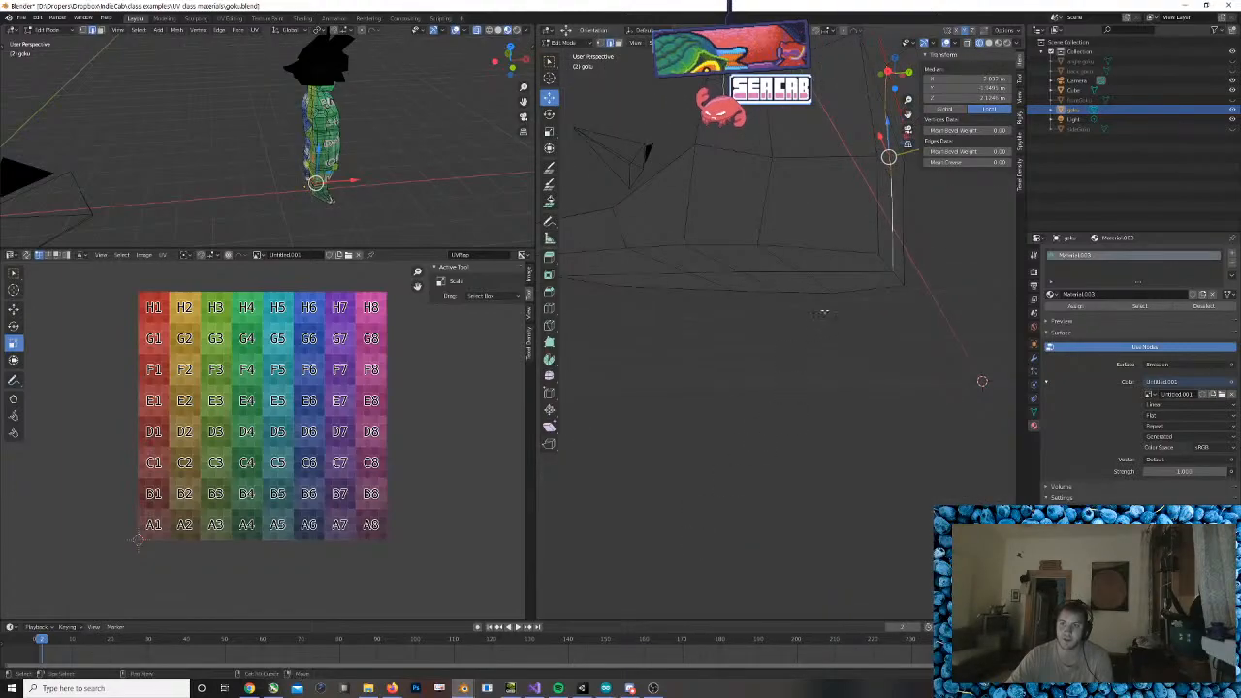
left_click(839, 271, "shift")
left_click(776, 270, "shift")
left_click(721, 275, "shift")
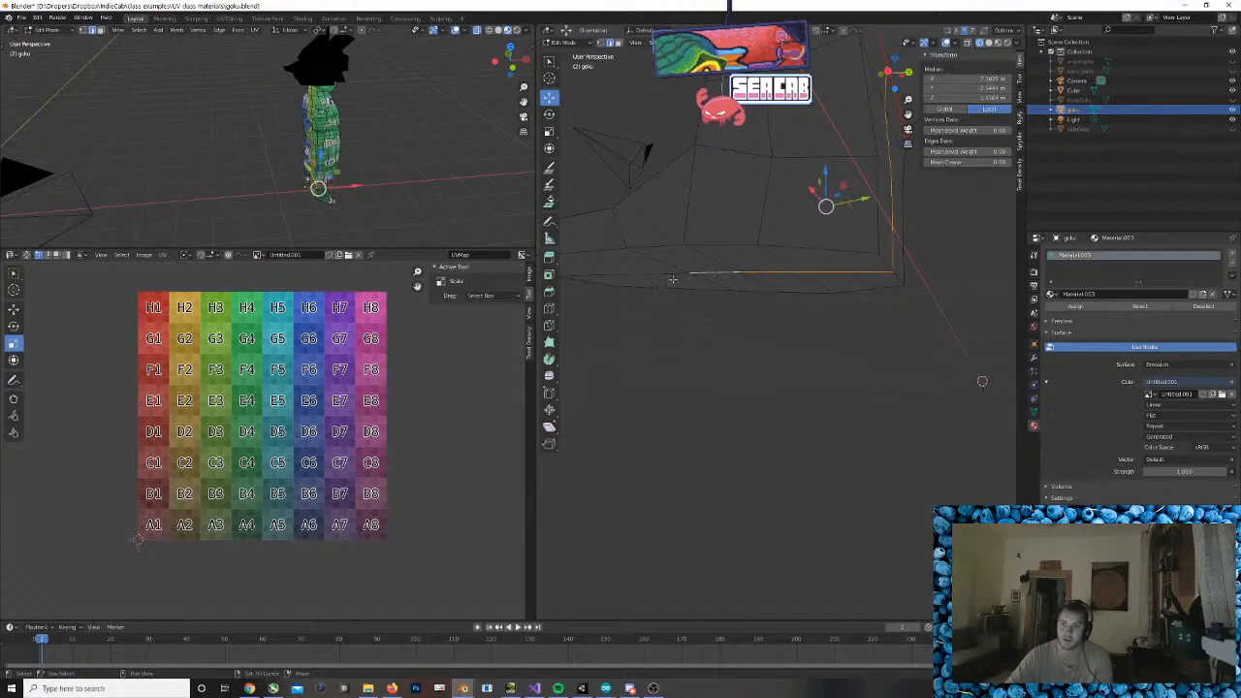
left_click(652, 281, "shift")
middle_click_drag(666, 285, 780, 327)
right_click(759, 309)
left_click(753, 306)
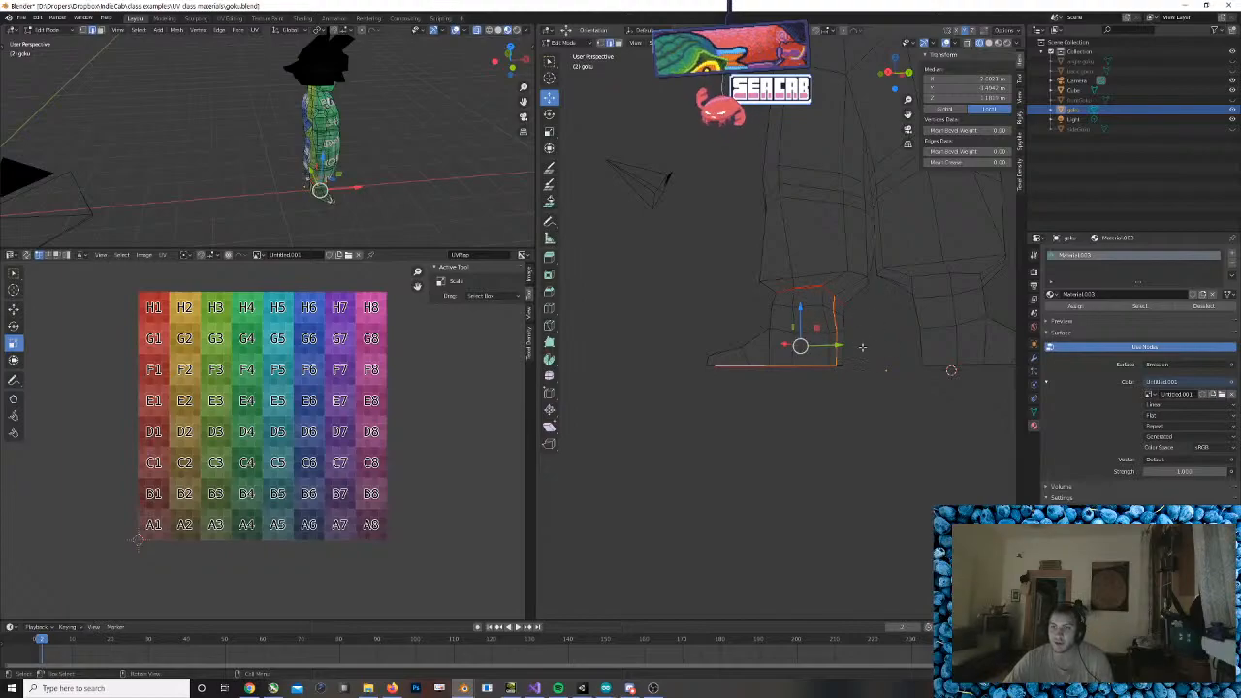
Mark the edge loop around the other foot's ankle as a seam
mouse_move(837, 350)
middle_mouse_down()
mouse_move(815, 351)
mouse_move(831, 354)
middle_mouse_up()
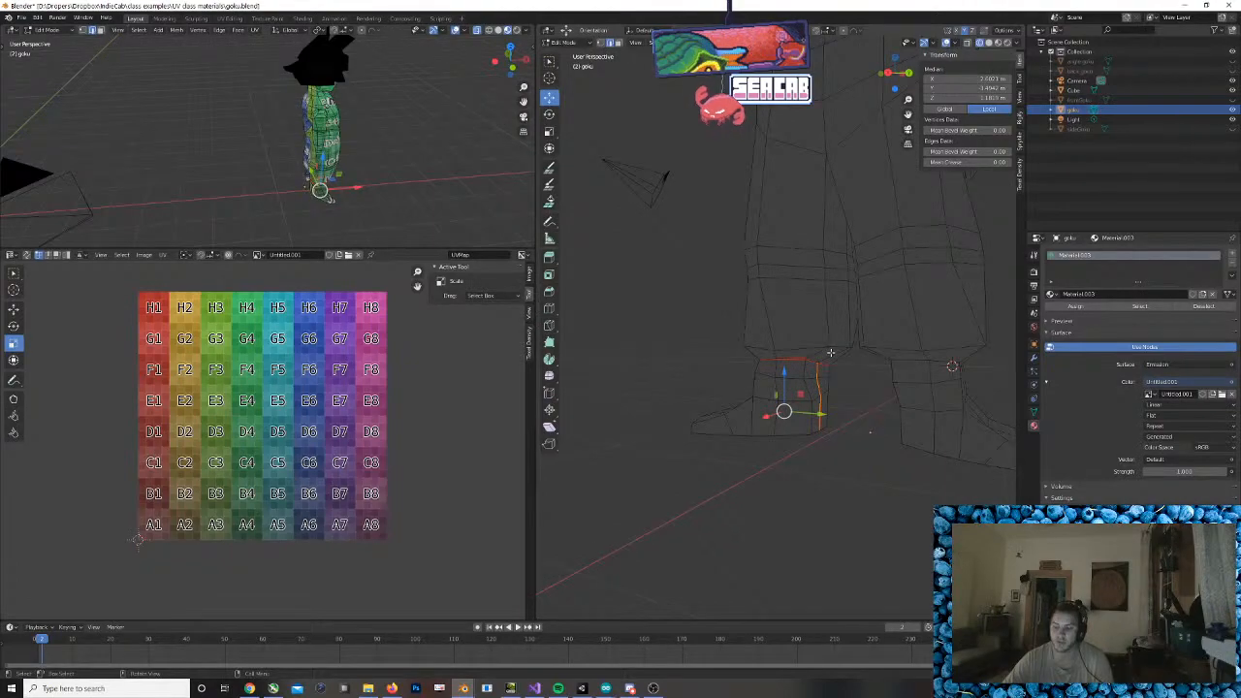
left_click(903, 360, "alt")
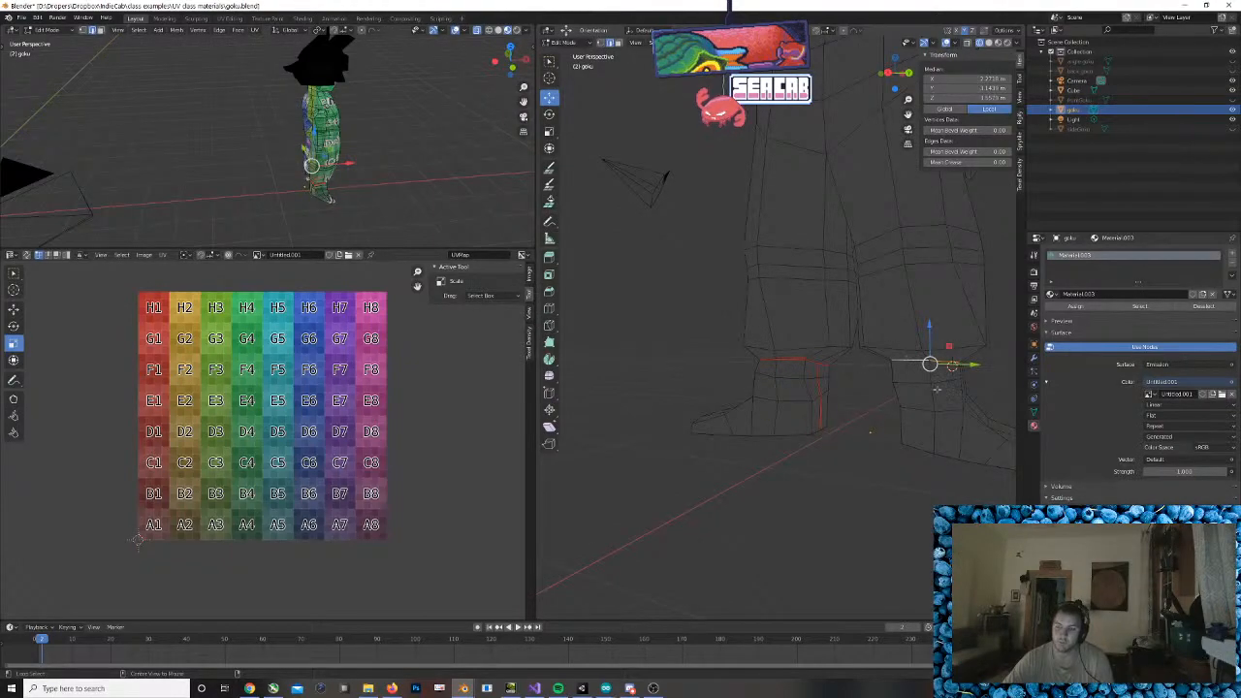
middle_click_drag(937, 403, 849, 406)
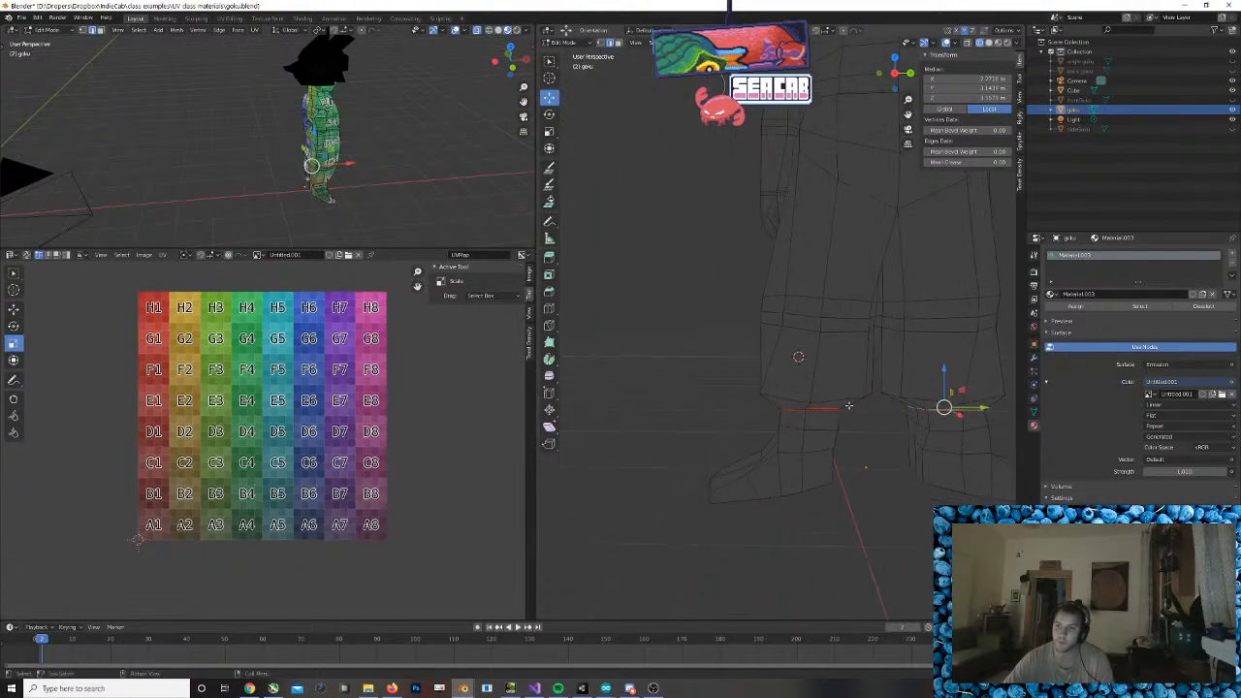
left_click(918, 451)
left_click(929, 411, "alt")
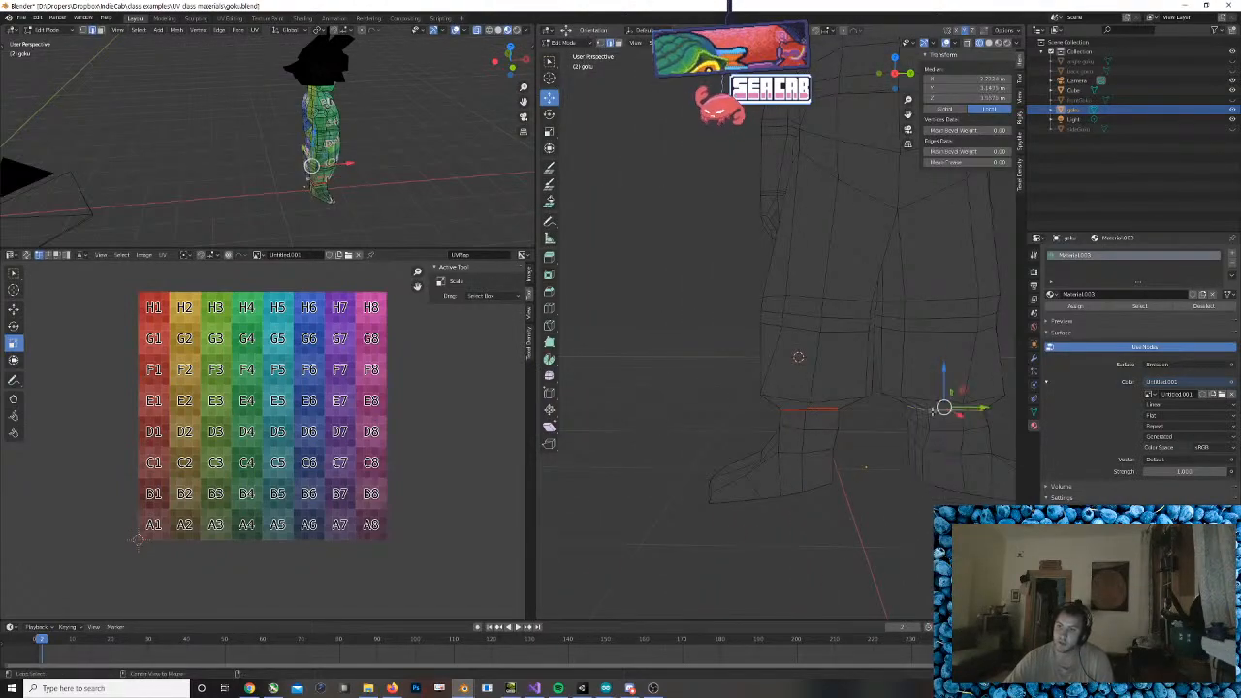
right_click(935, 415)
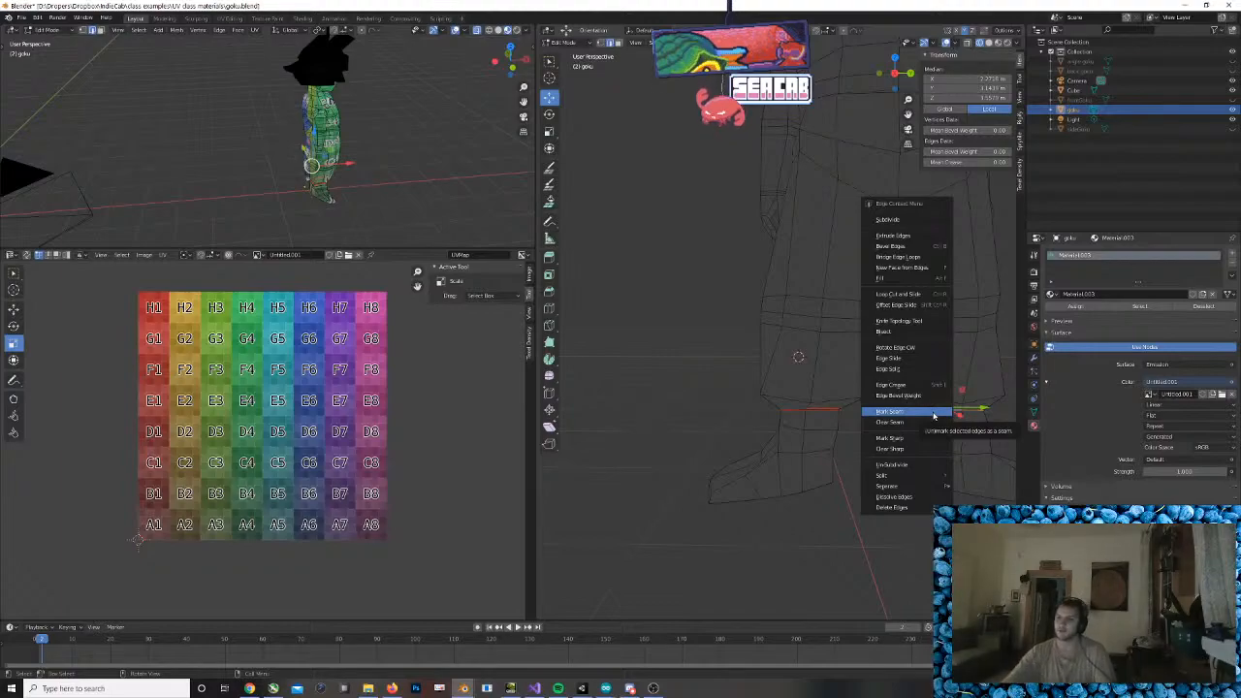
left_click(934, 415)
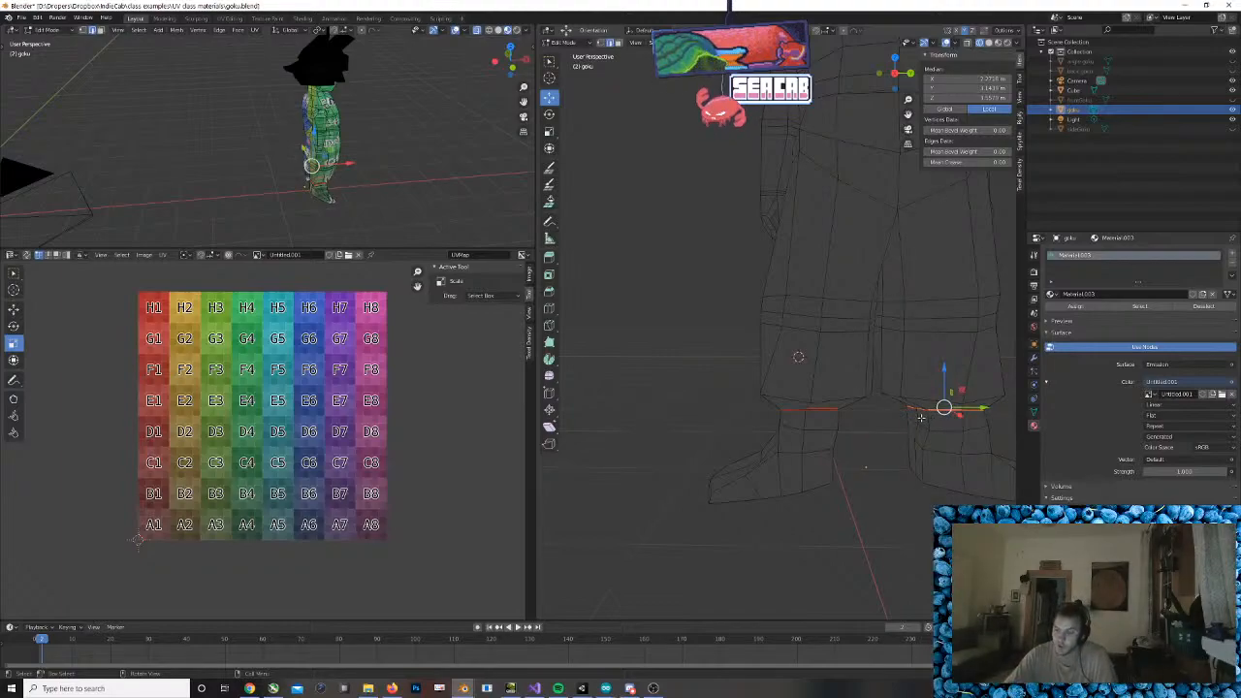
Mark the second foot's edges from the ankle seam down the heel and along the sole to the toe as a seam
left_click(919, 418)
left_click(914, 433, "shift")
left_click(915, 458, "shift")
middle_click_drag(941, 490, 912, 464)
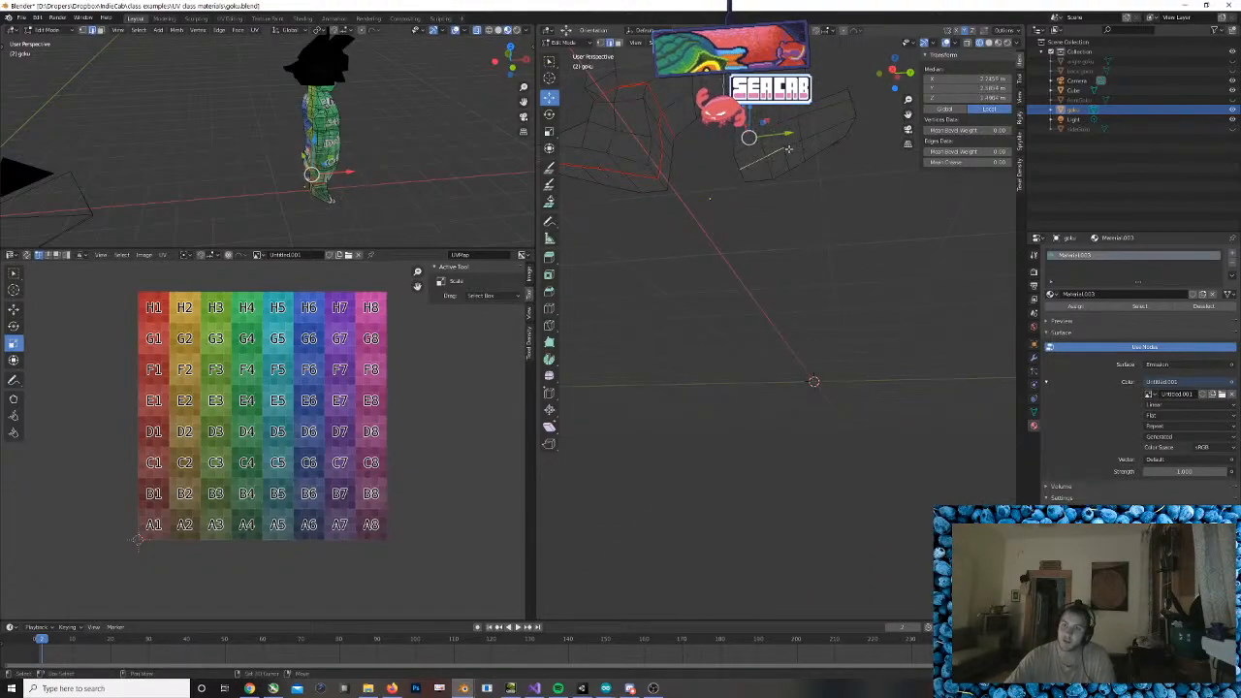
left_click(822, 135, "shift")
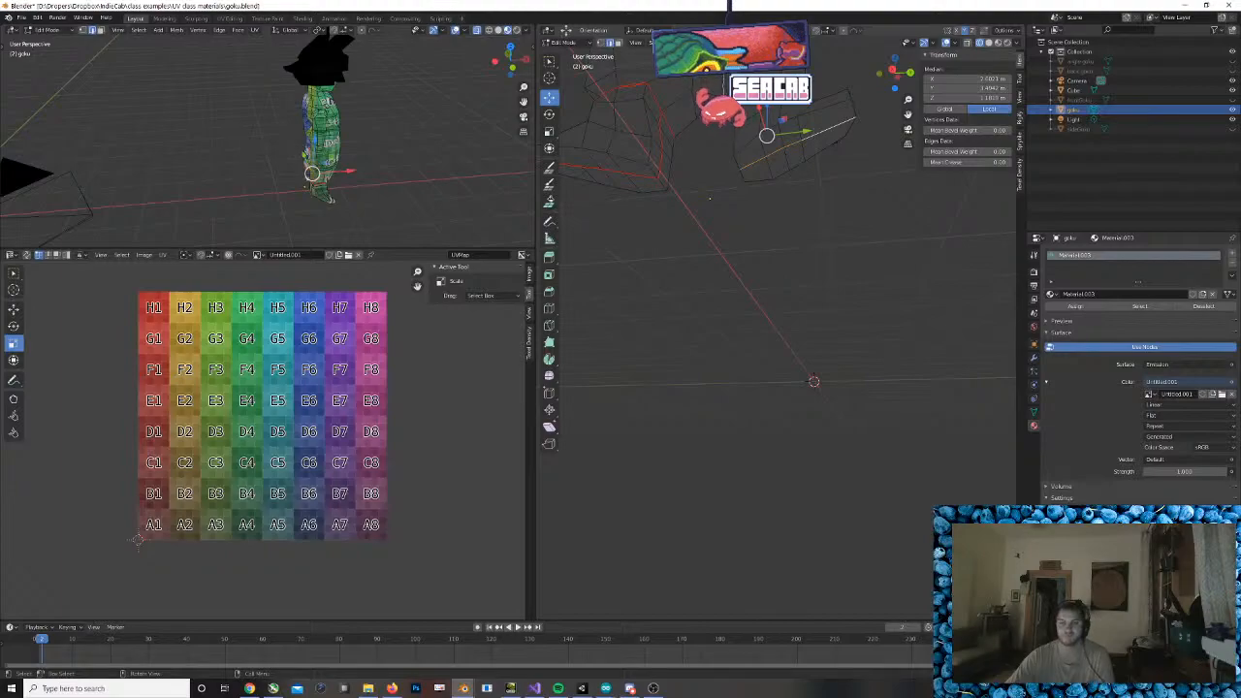
middle_click_drag(813, 182, 813, 233)
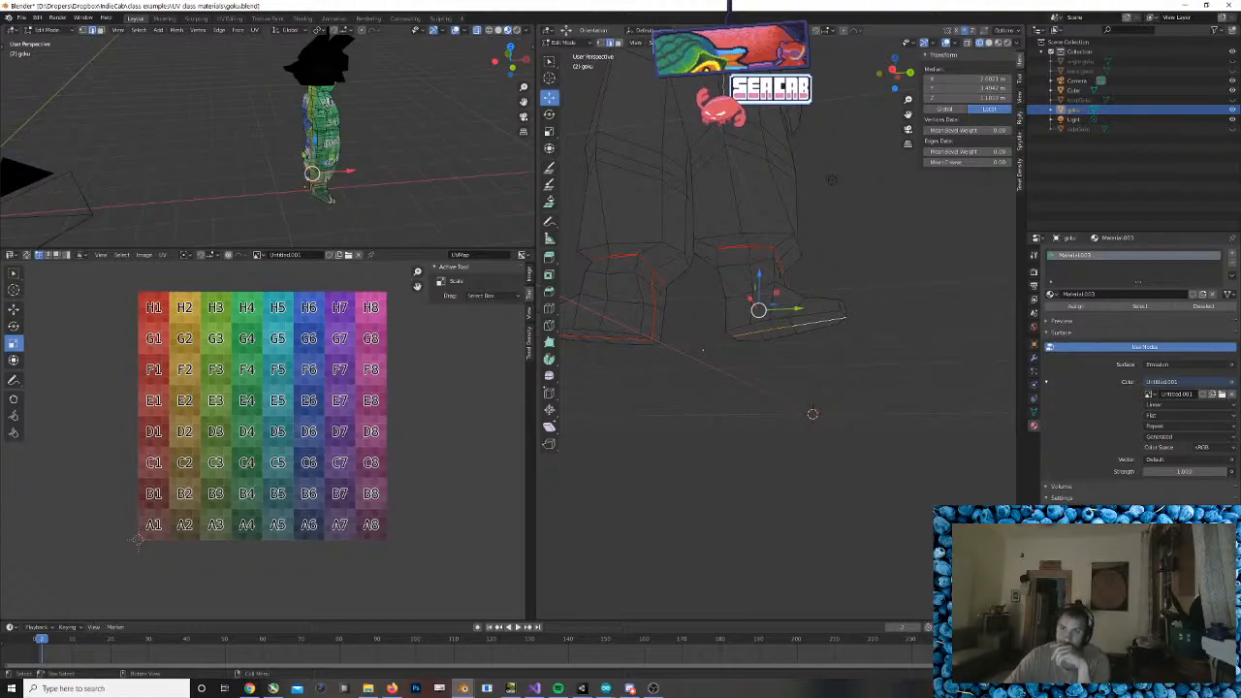
right_click(777, 267)
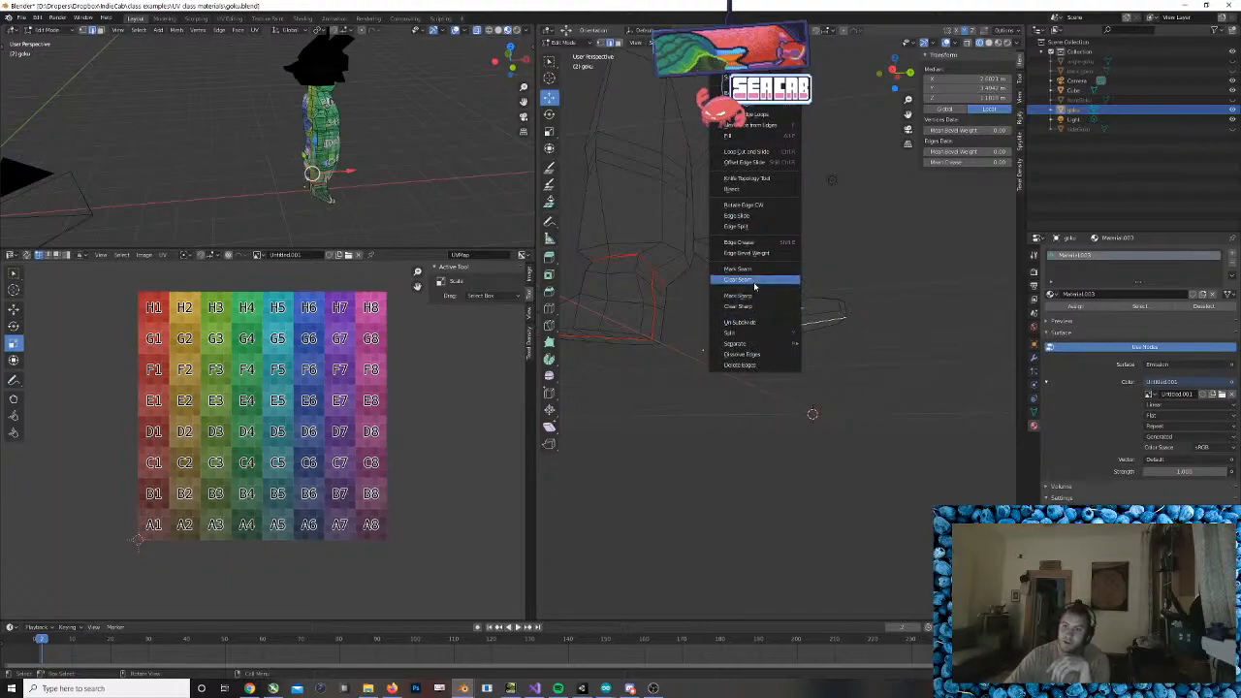
left_click(756, 279)
middle_click_drag(756, 285, 741, 327)
scroll(856, 357, "up", 5)
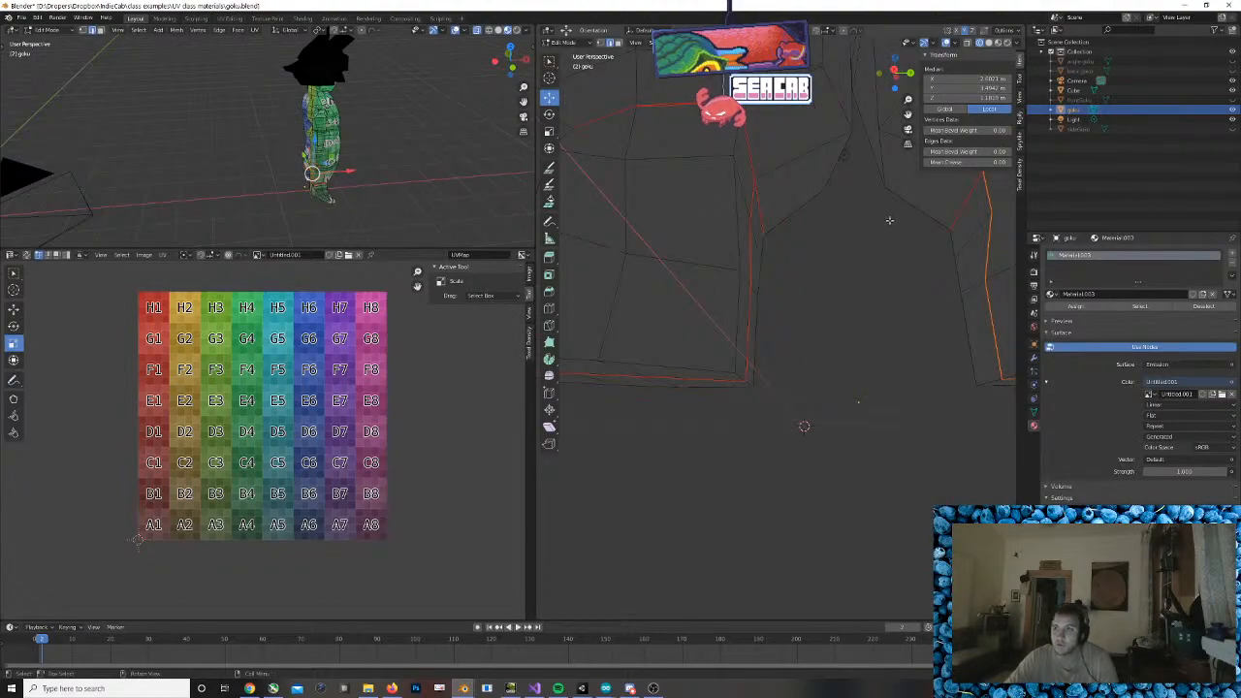
scroll(873, 223, "down", 5)
Turn on X-ray, try loop-selecting the inner trouser-leg edges from the cuff, and clear the selection
left_click(822, 268)
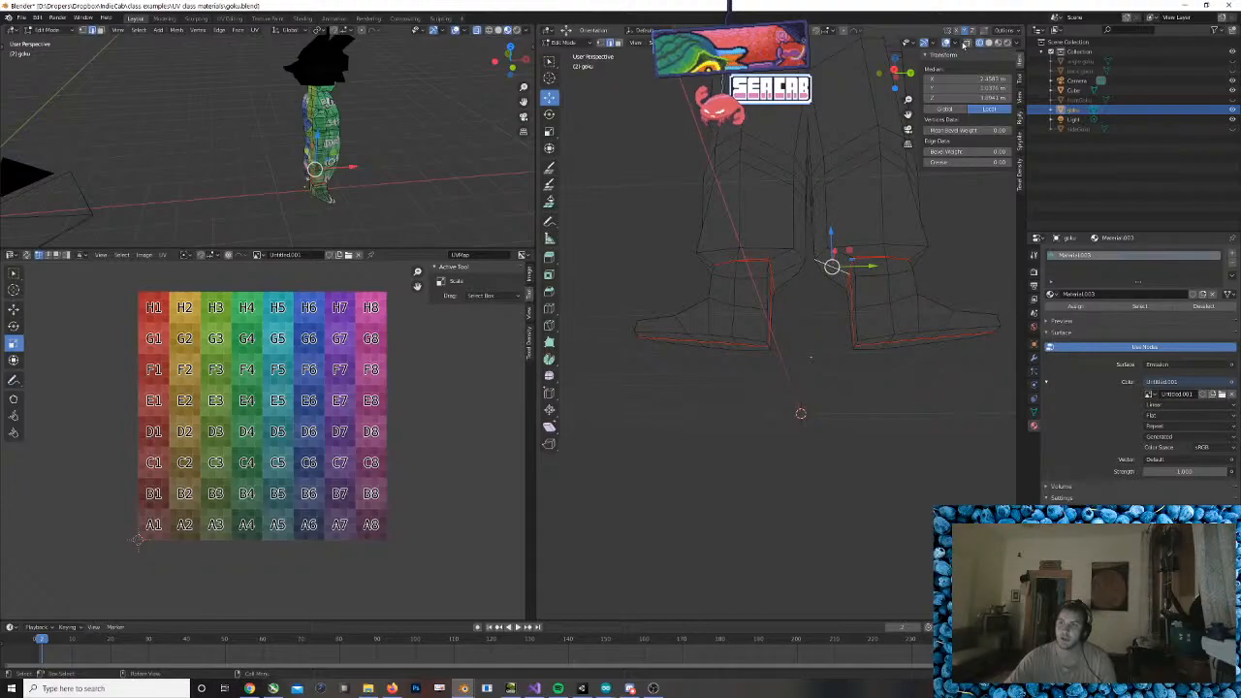
left_click(965, 44)
middle_click_drag(883, 113, 869, 152)
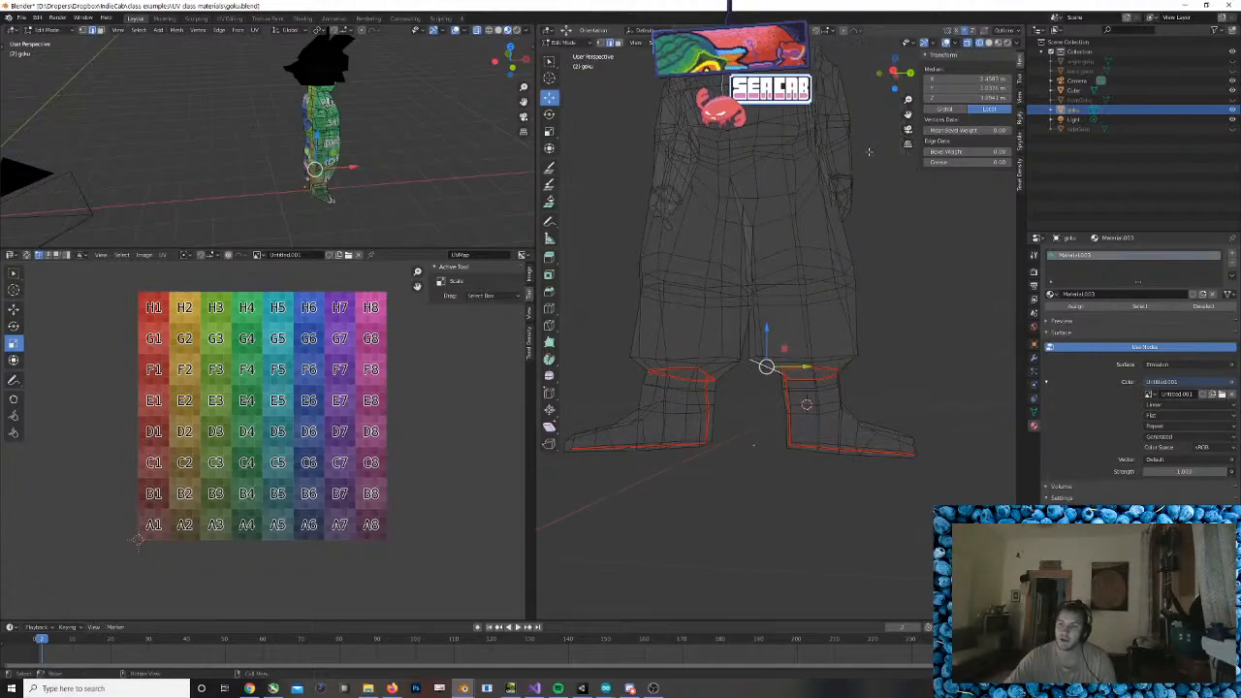
left_click(727, 368, "alt")
scroll(776, 360, "up", 5)
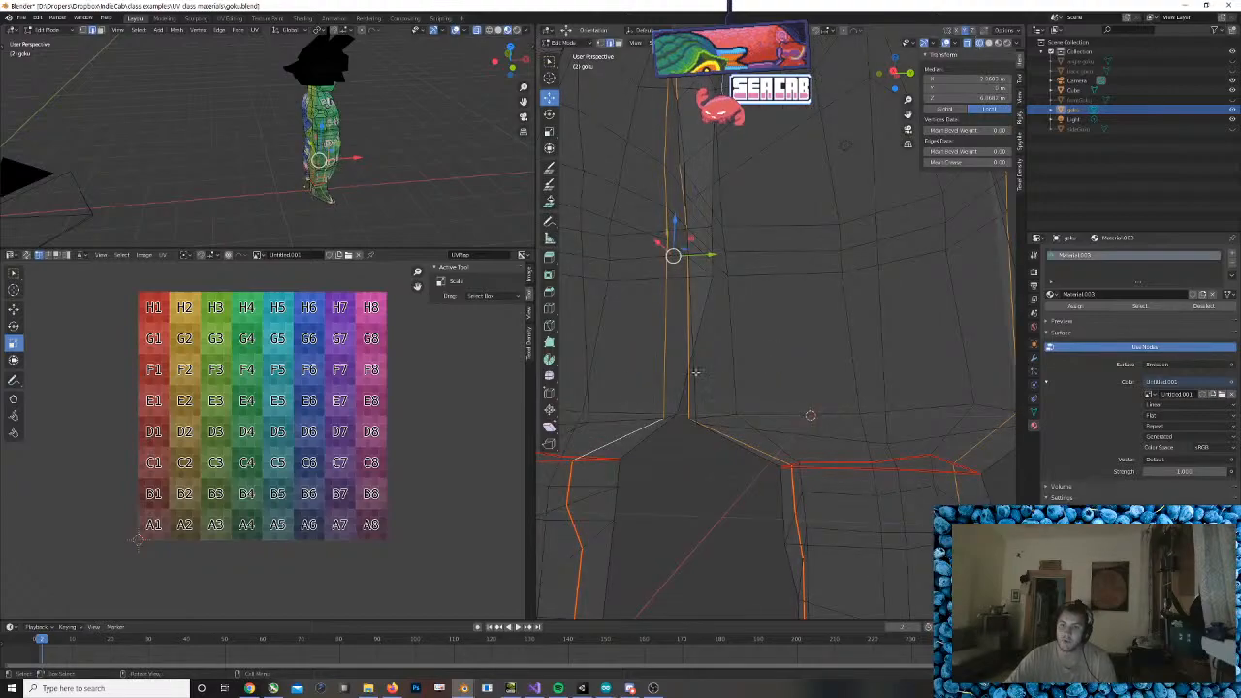
key("alt+a")
Select the inner-leg edges of one trouser leg from the ankle seam up to the crotch
left_click(642, 428)
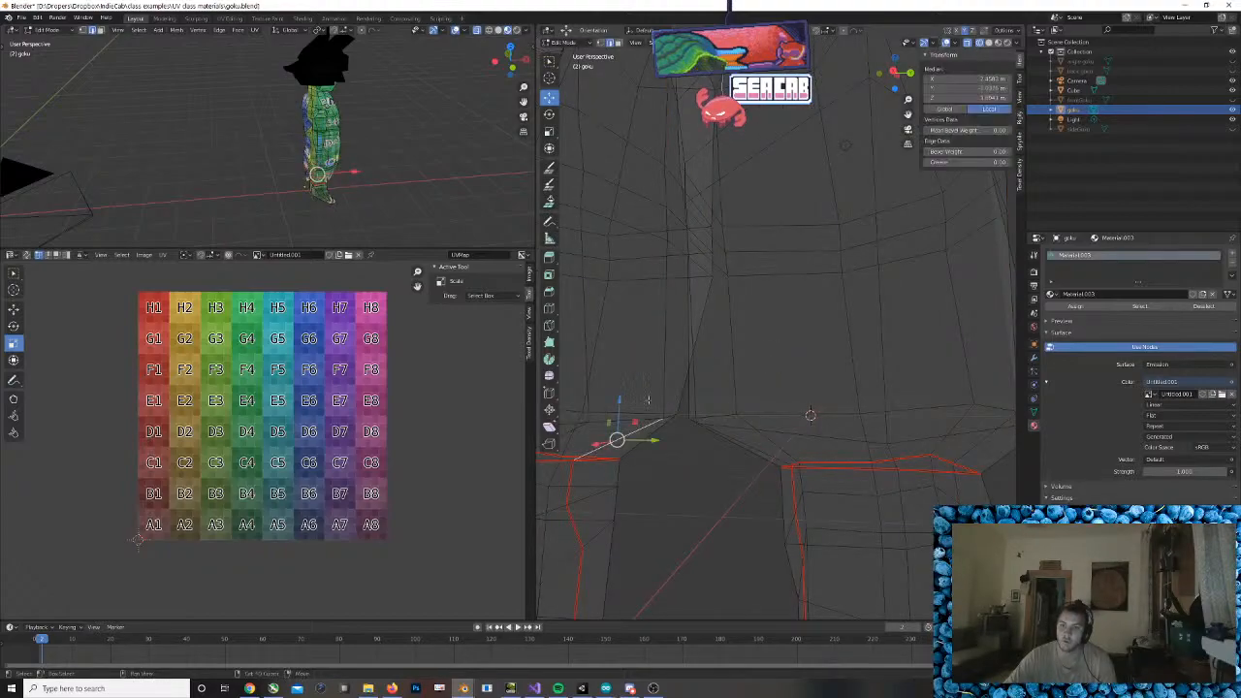
left_click(666, 364, "shift")
left_click(666, 219, "shift")
left_click(659, 136, "shift")
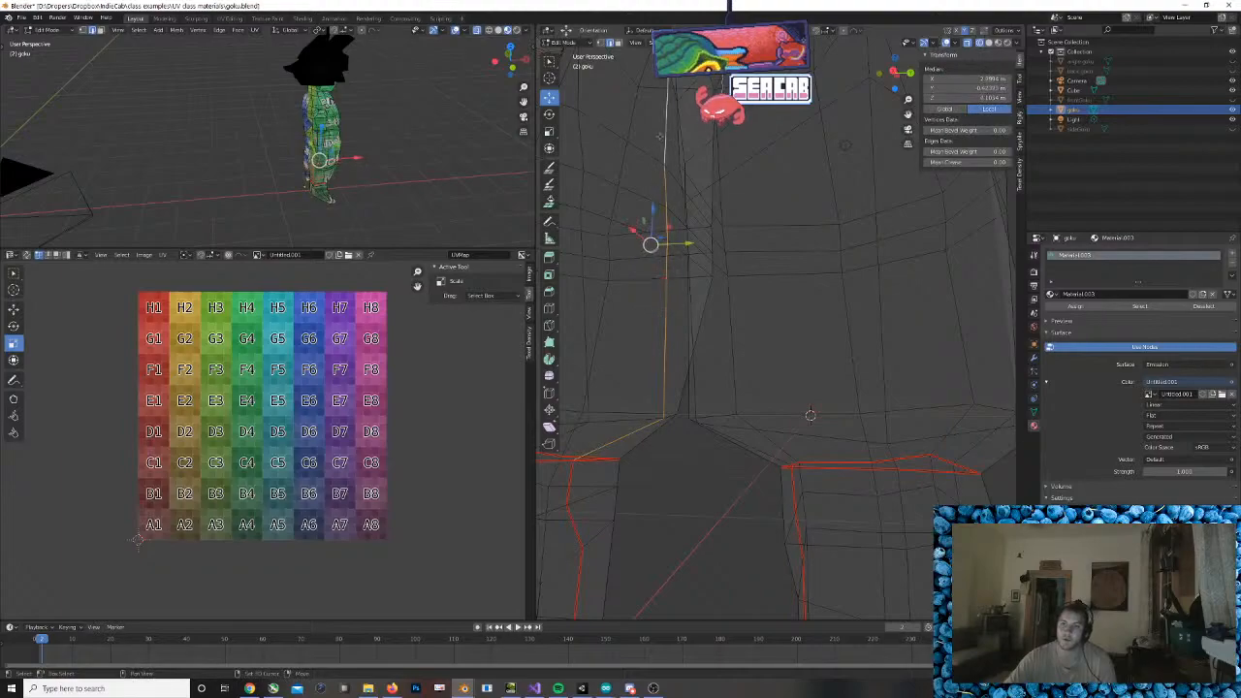
middle_click_drag(787, 151, 804, 183)
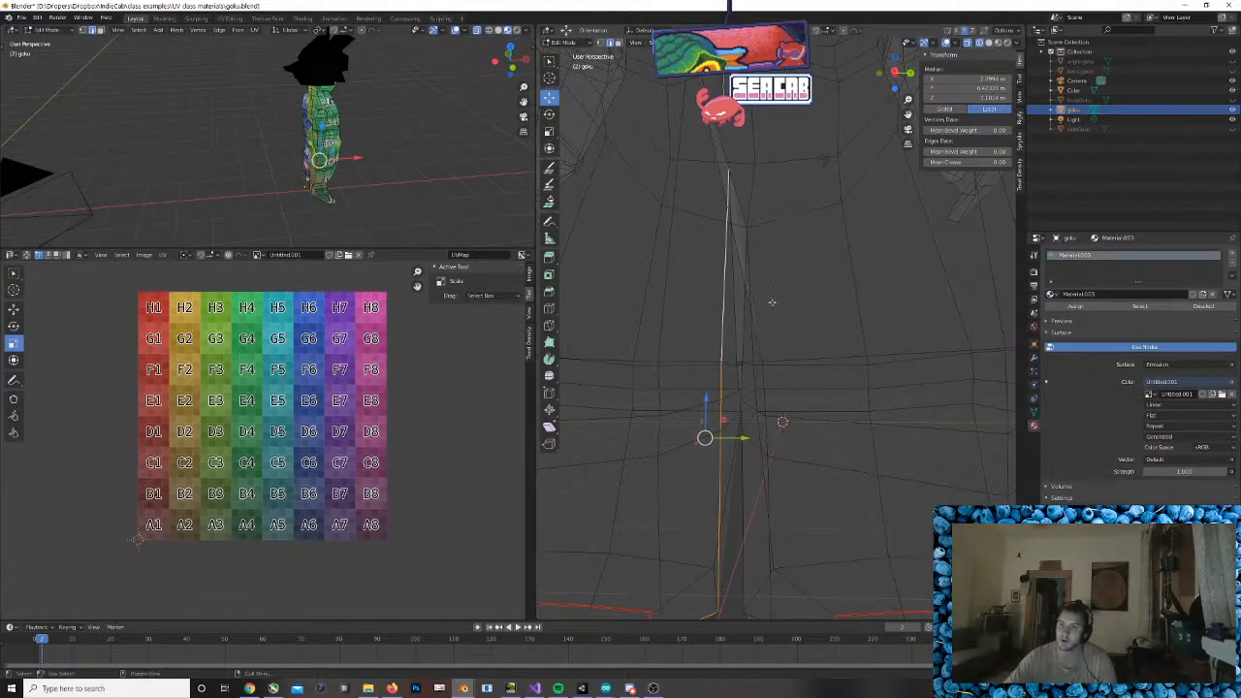
Extend the selection from the crotch down the other inner leg to its ankle seam and mark the selected edges as a seam
middle_click_drag(772, 304, 780, 303)
left_click(806, 347, "shift")
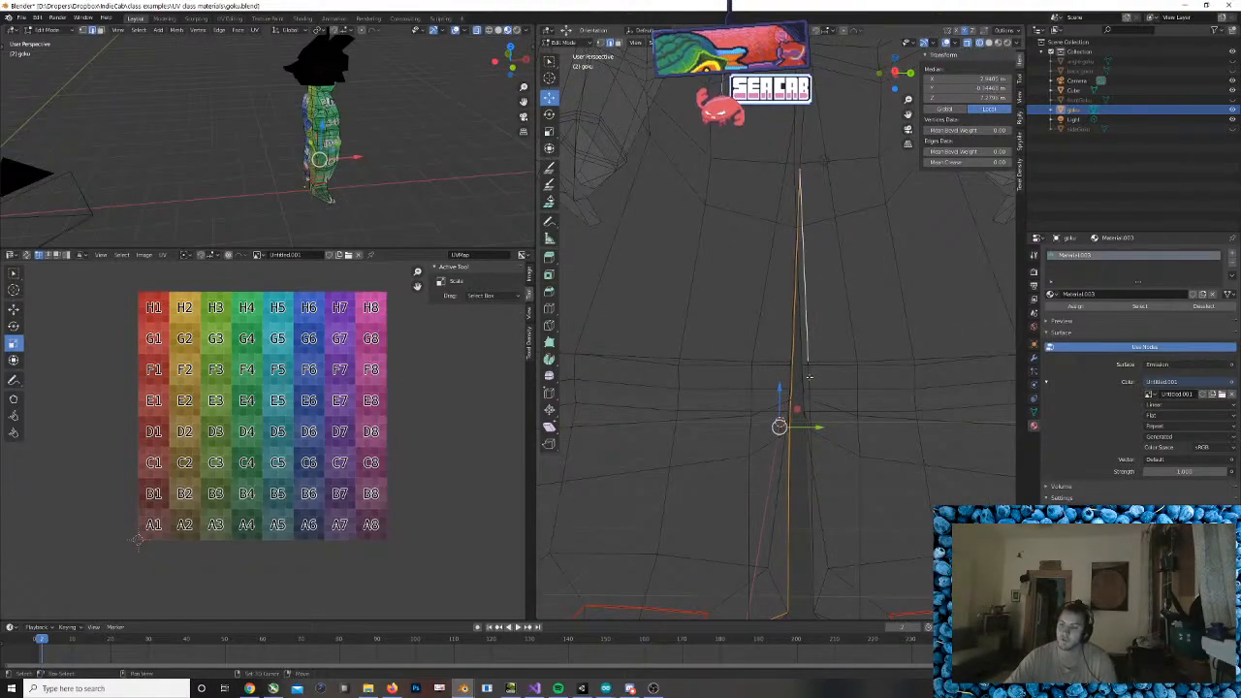
left_click(809, 379, "shift")
left_click(816, 418, "shift")
middle_click_drag(832, 427, 822, 371, "shift")
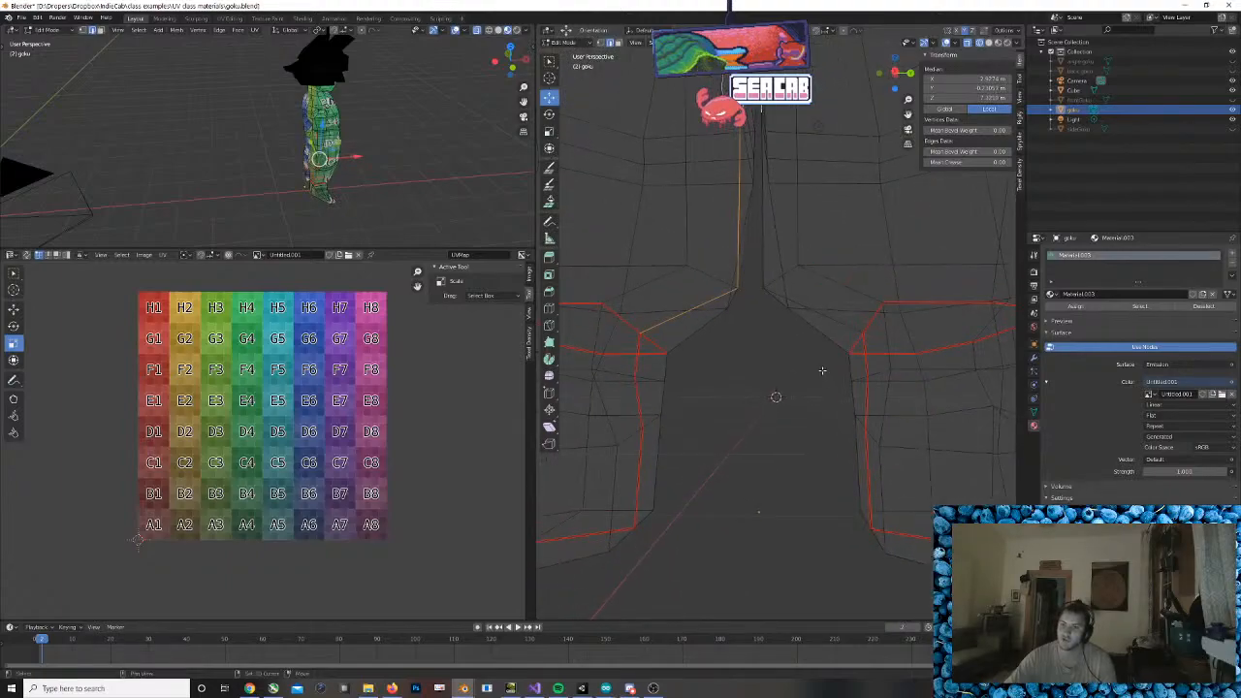
left_click(764, 234, "shift")
left_click(790, 303, "shift")
scroll(797, 301, "down", 4)
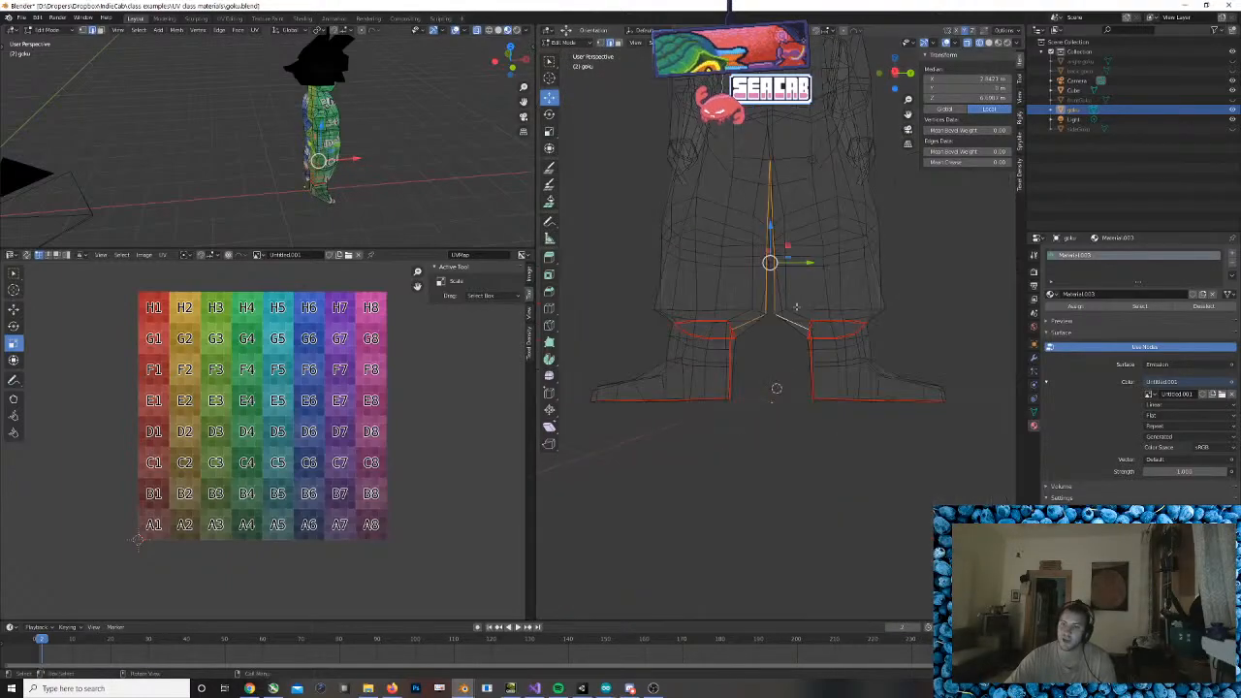
middle_click_drag(803, 297, 906, 282)
scroll(795, 344, "up", 4)
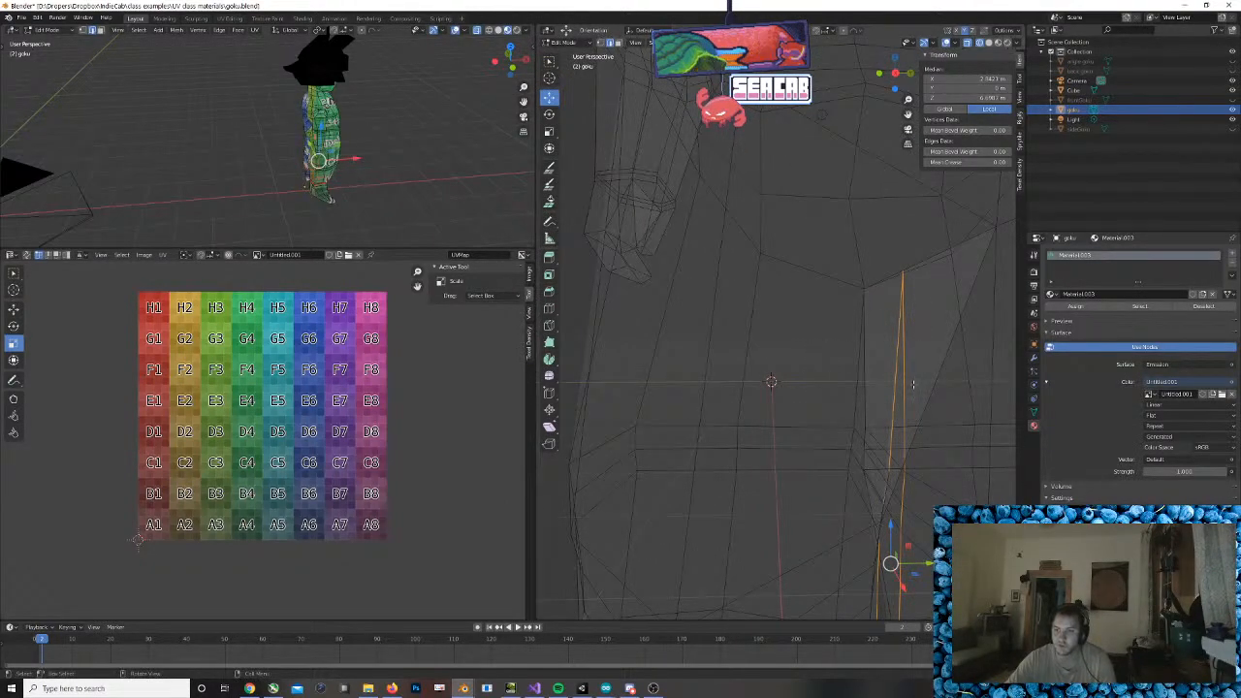
middle_click_drag(905, 496, 870, 480)
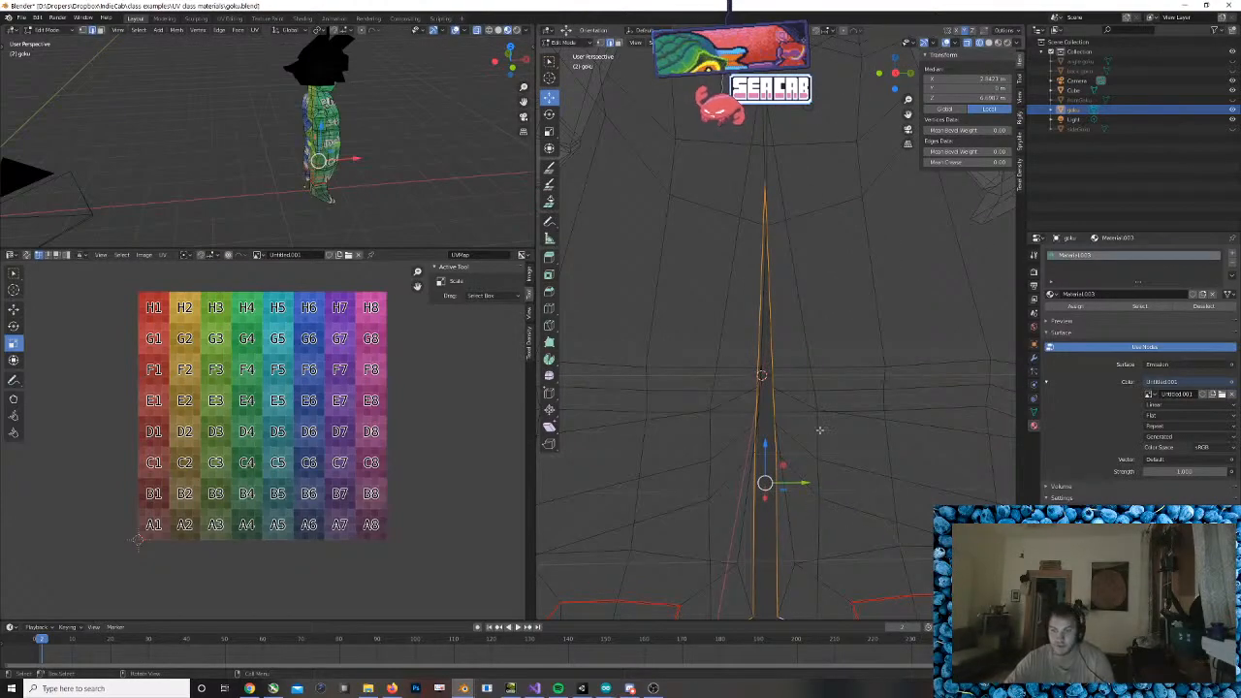
right_click(793, 304)
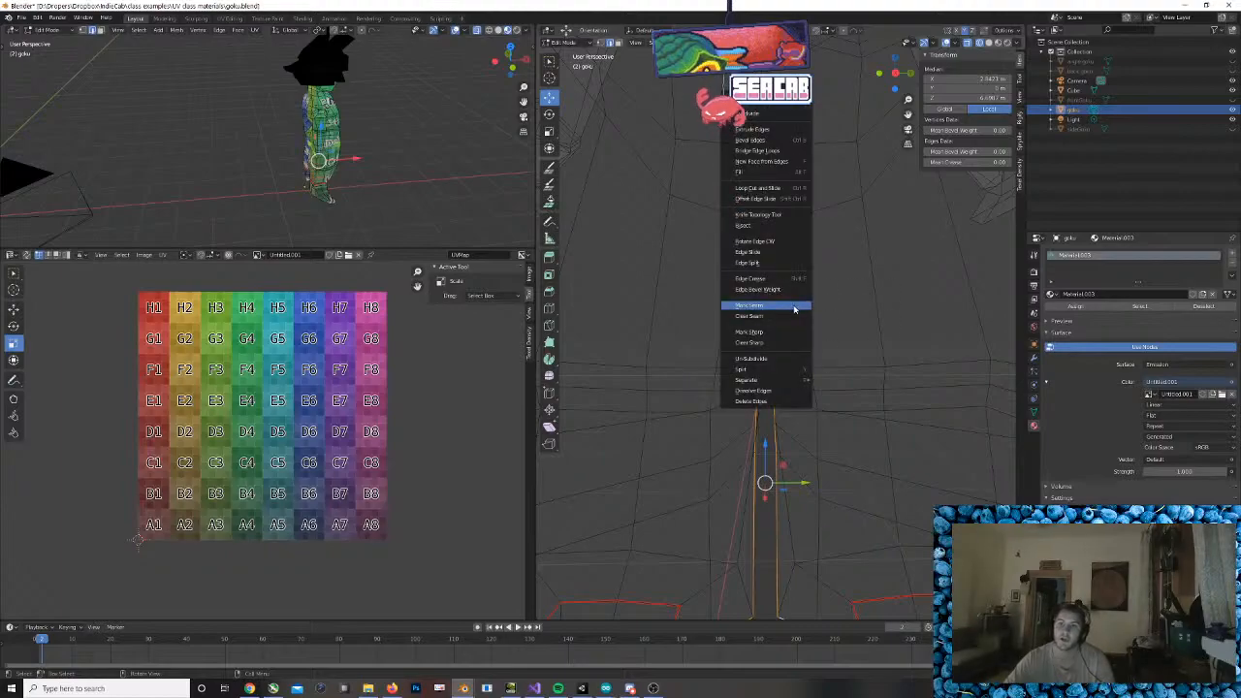
left_click(790, 306)
middle_click_drag(770, 247, 868, 367)
left_click(894, 357)
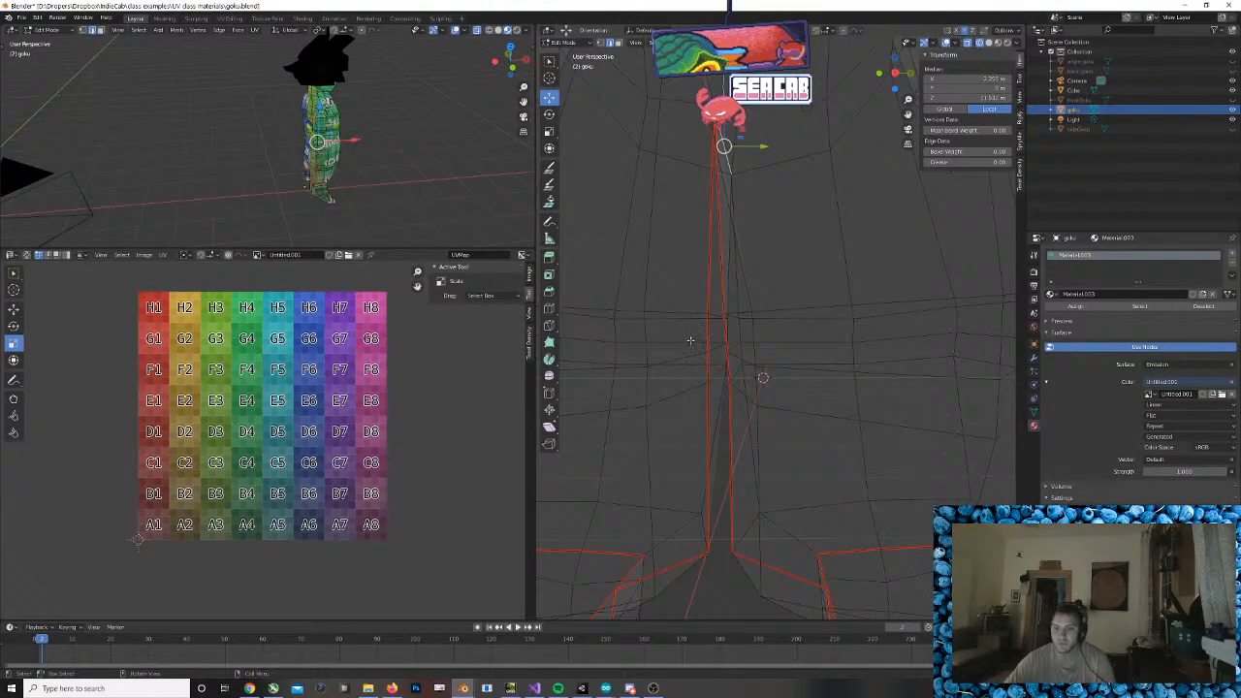
mouse_move(771, 395)
middle_mouse_down()
mouse_move(775, 374)
mouse_move(844, 363)
mouse_move(775, 362)
mouse_move(762, 400)
mouse_move(750, 385)
middle_mouse_up()
scroll(760, 387, "down", 5)
scroll(759, 387, "up", 6)
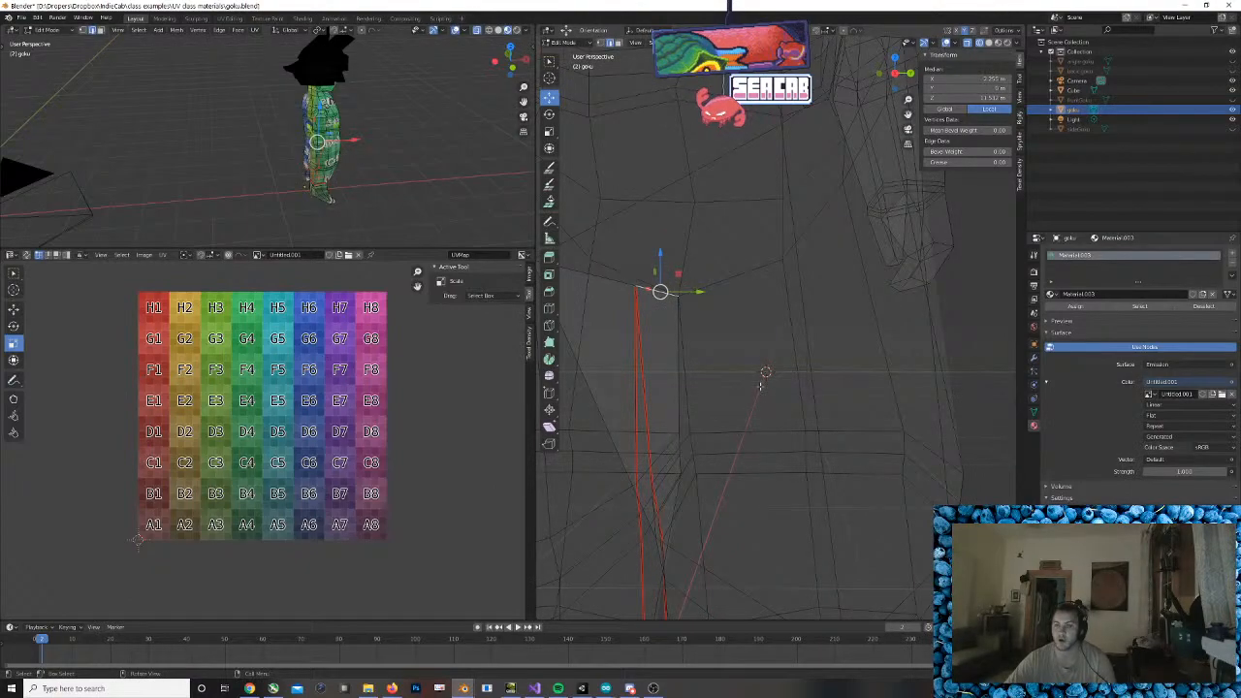
left_click(687, 236, "shift")
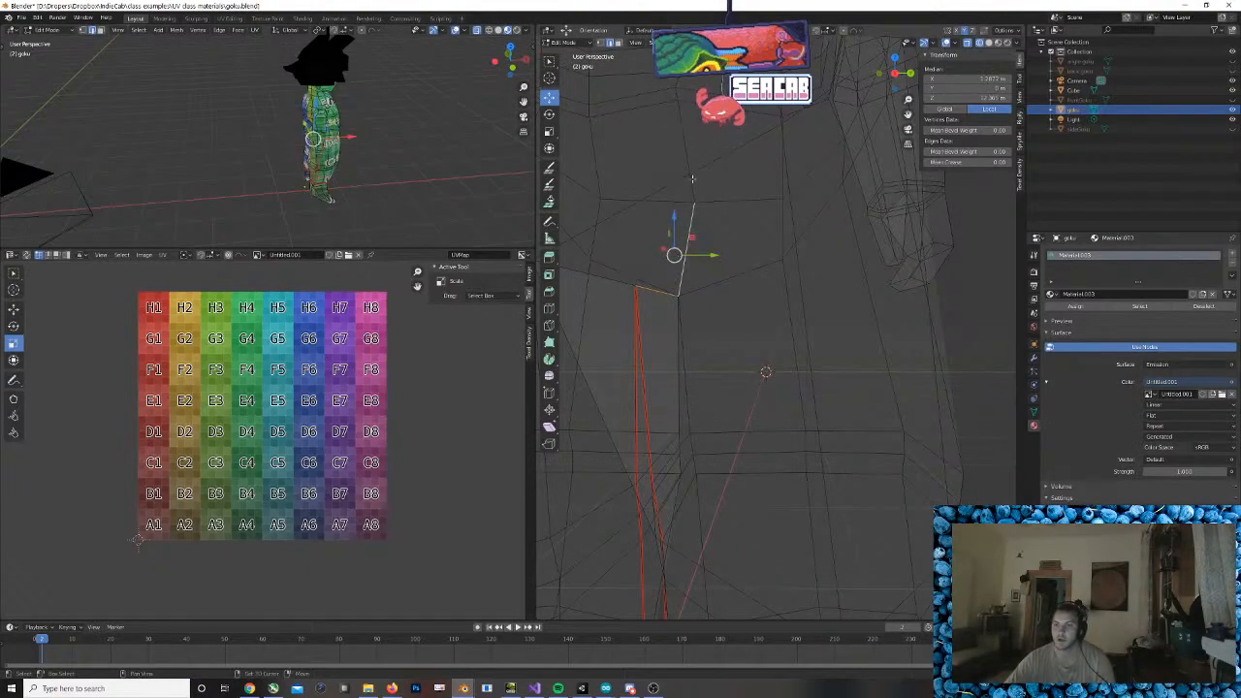
left_click(681, 112, "shift")
left_click(680, 85, "shift")
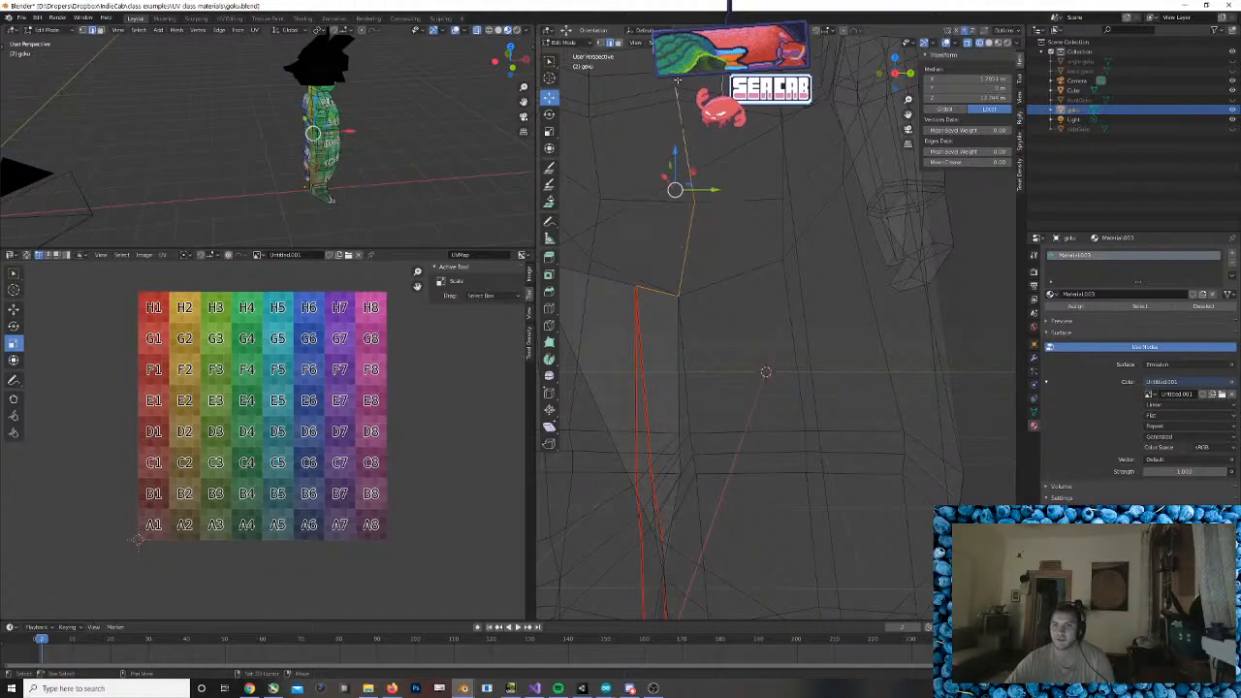
left_click(680, 70, "shift")
middle_click_drag(683, 69, 729, 161)
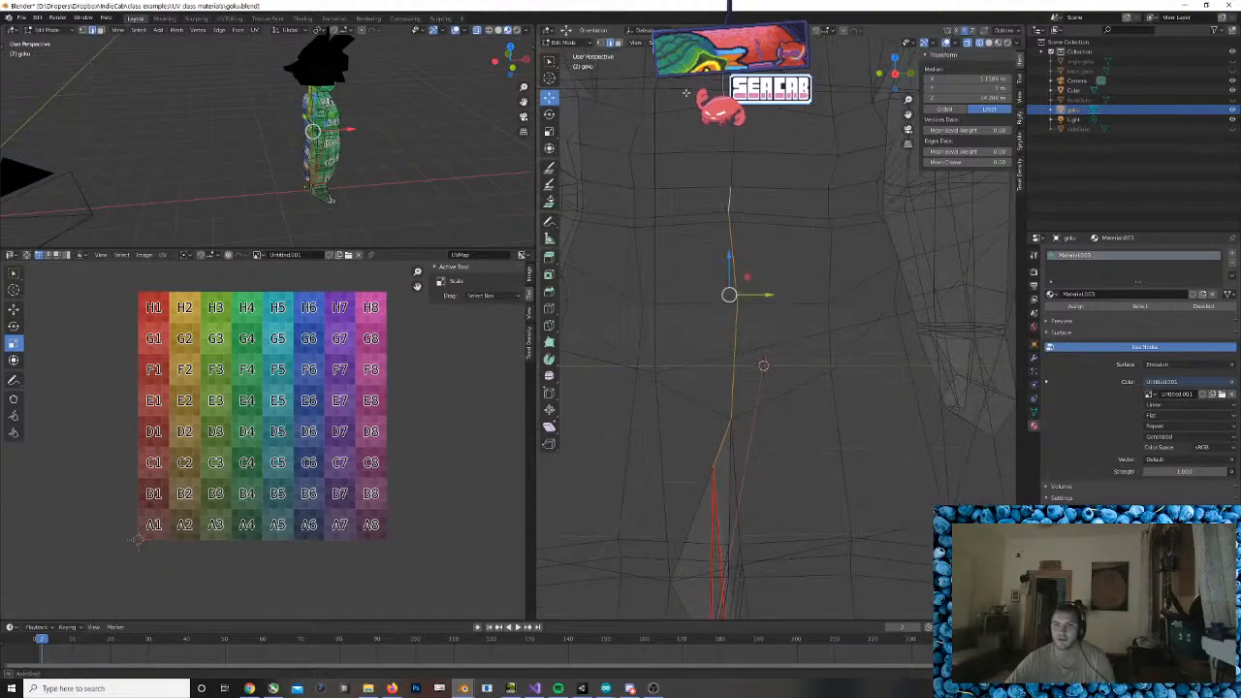
left_click(733, 168, "shift")
left_click(734, 223)
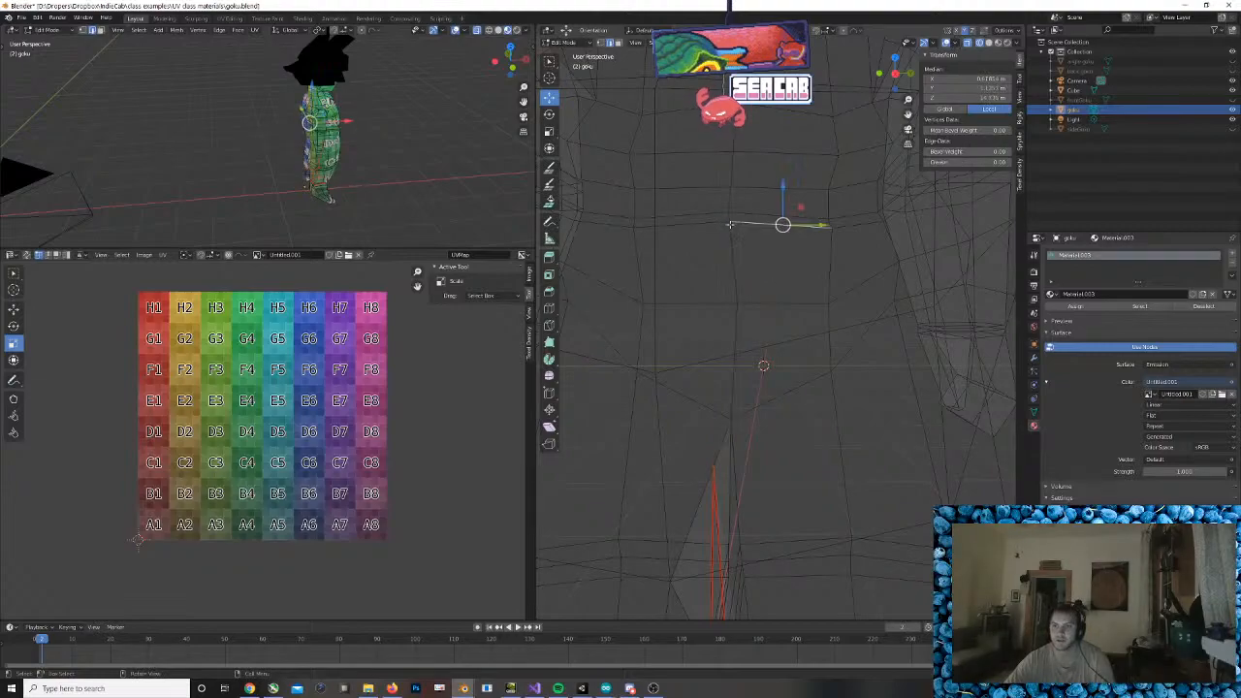
Mark the trousers' centre-line edges from the waist down to the top of the inner-leg seams as a seam
left_click(729, 217)
left_click(730, 252, "shift")
left_click(734, 368, "shift")
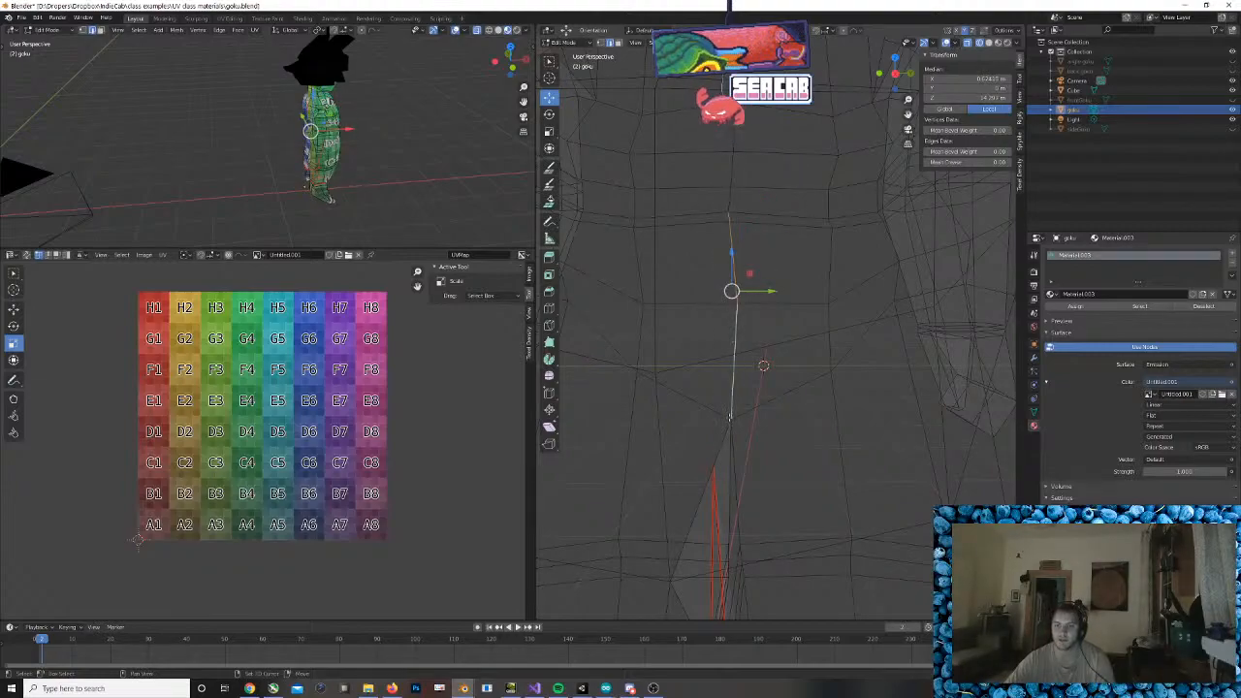
left_click(724, 437, "shift")
middle_click_drag(723, 437, 734, 428)
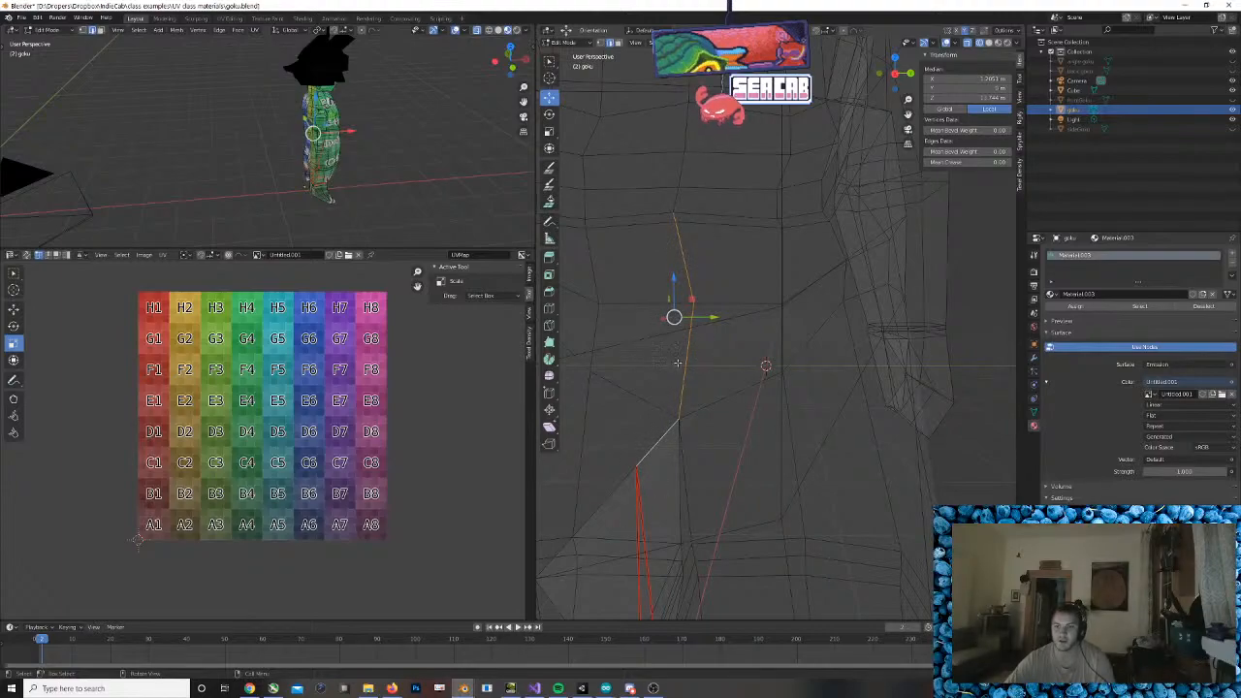
right_click(672, 398)
left_click(674, 397)
Examine the seam layout on the feet, legs and waist from around the whole figure
scroll(729, 383, "down", 5)
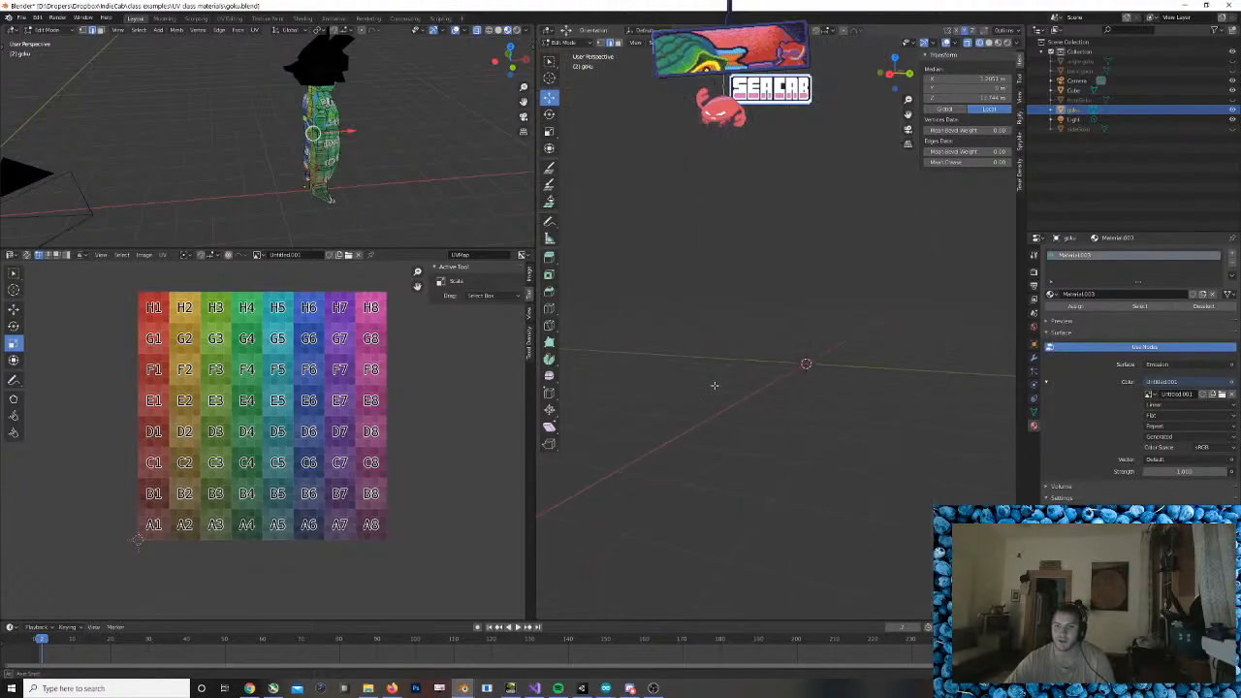
middle_click_drag(729, 383, 985, 410)
scroll(844, 240, "up", 4)
middle_click_drag(844, 240, 736, 410, "shift")
middle_click_drag(771, 356, 851, 355)
scroll(851, 355, "up", 1)
scroll(309, 372, "down", 5)
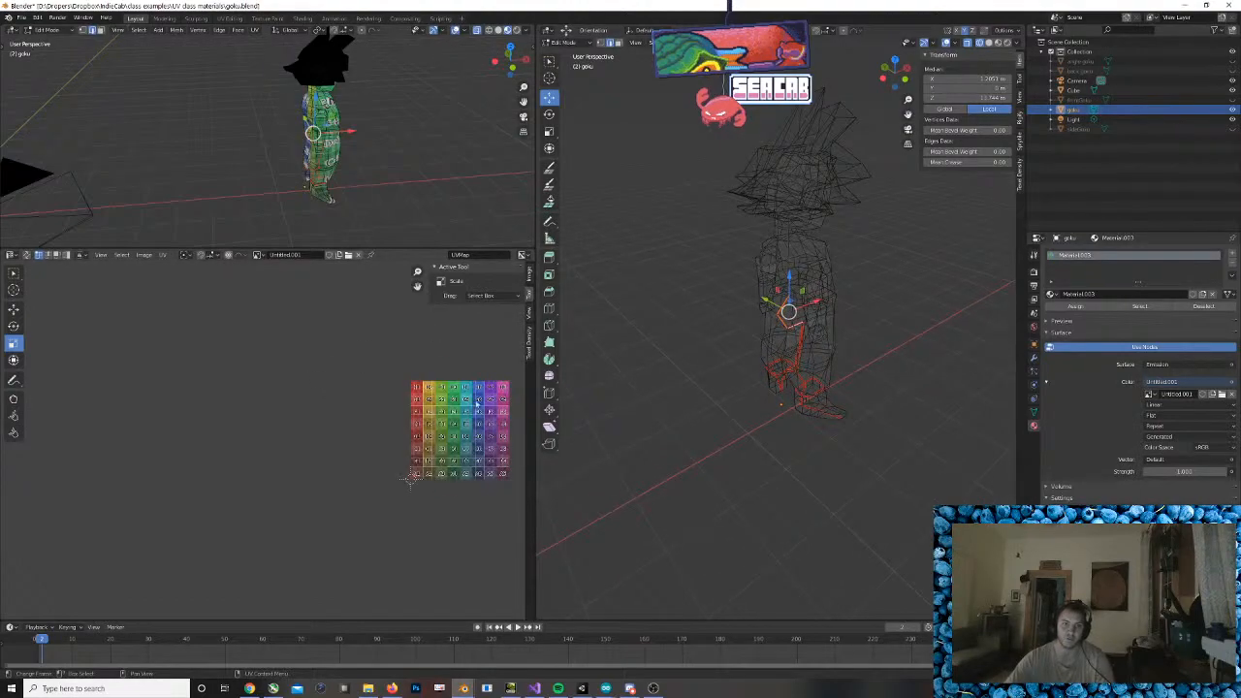
middle_click_drag(777, 373, 774, 343, "shift")
scroll(884, 342, "up", 7)
scroll(884, 343, "down", 2)
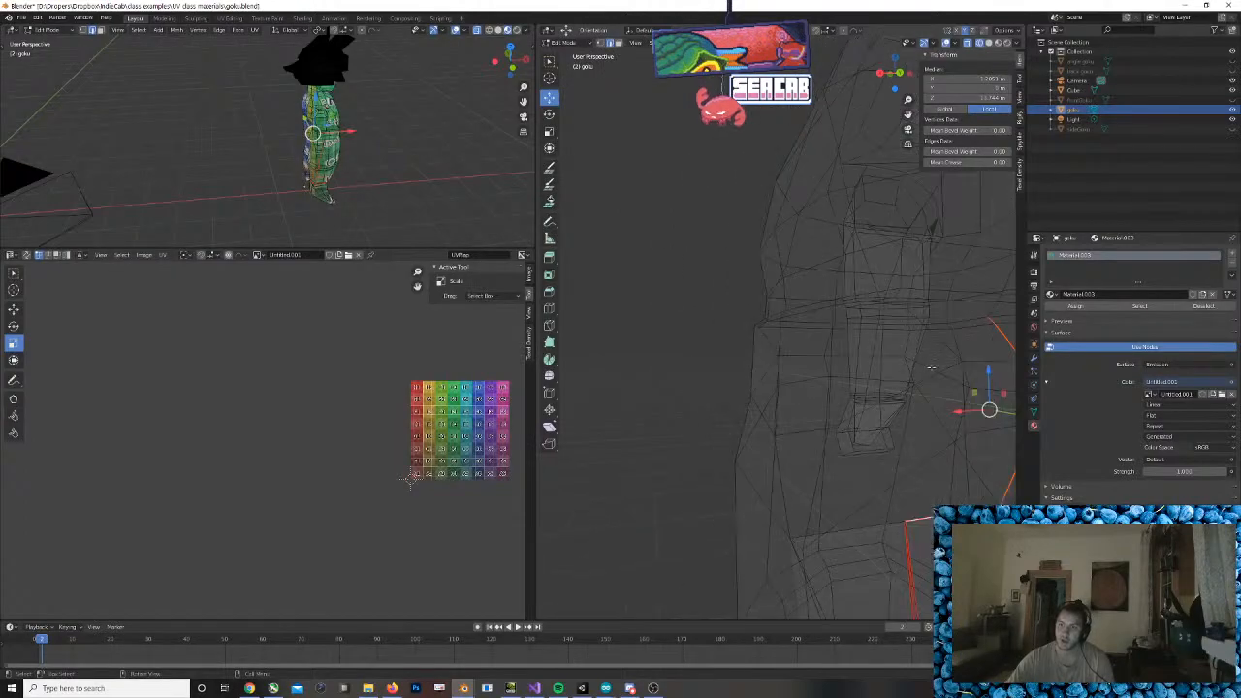
Mark the full edge loop around the waist, at the upper end of the centre-line seam, as a seam
middle_click_drag(914, 356, 884, 373)
middle_click_drag(680, 420, 789, 425, "shift")
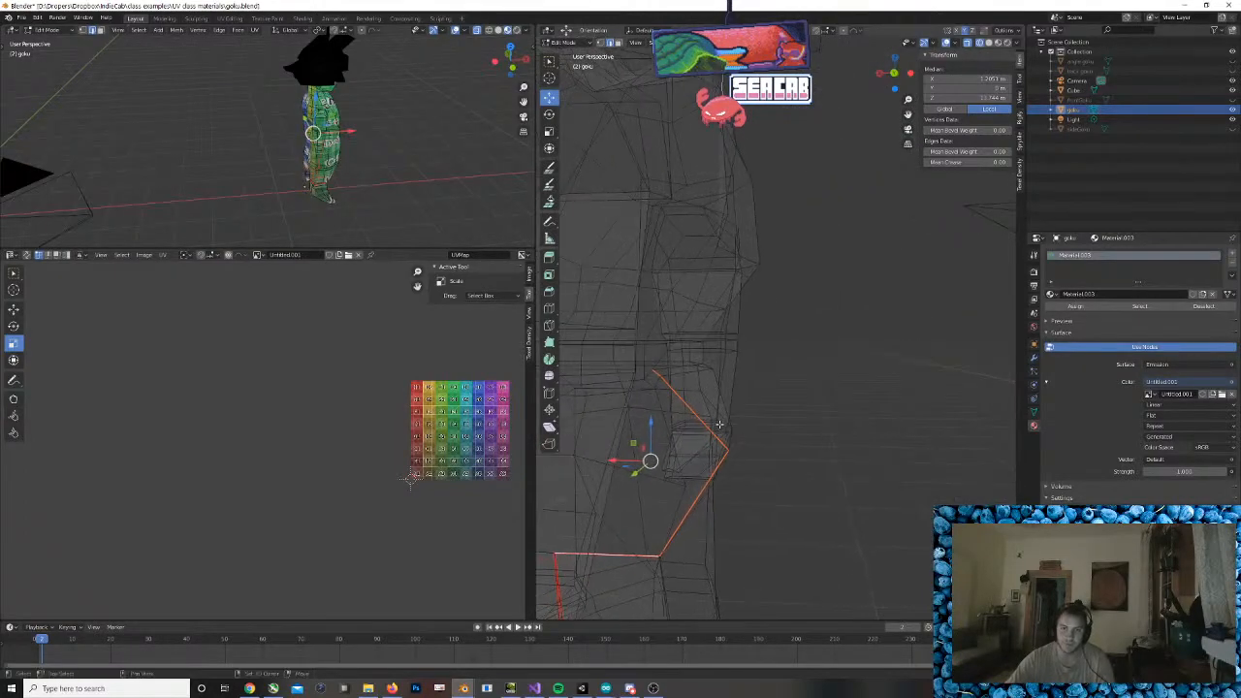
middle_click_drag(654, 382, 723, 385)
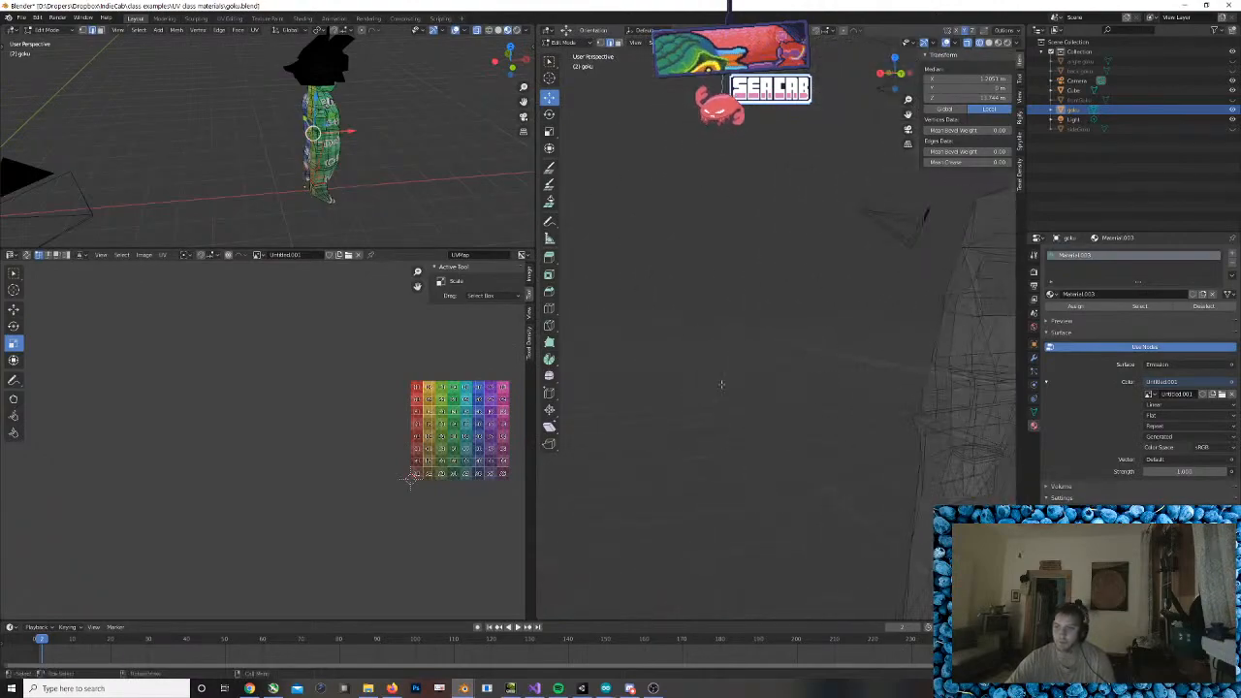
middle_click_drag(1008, 390, 824, 398, "shift")
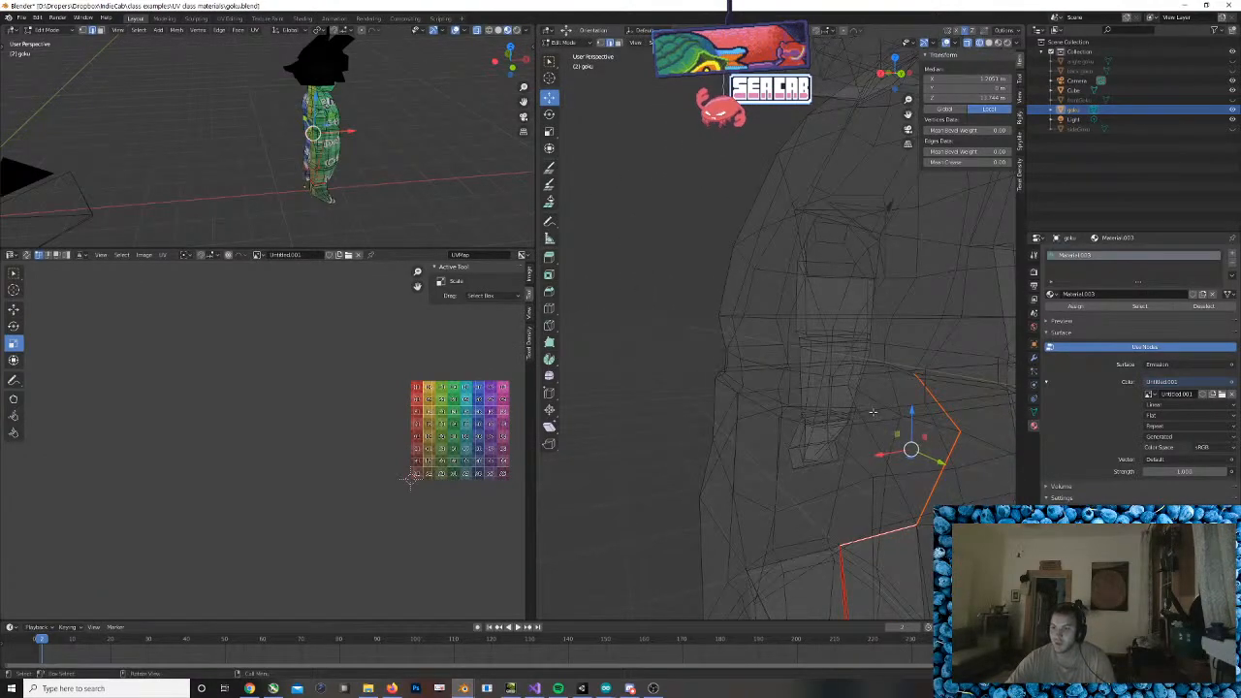
left_click(863, 408, "alt")
right_click(865, 410)
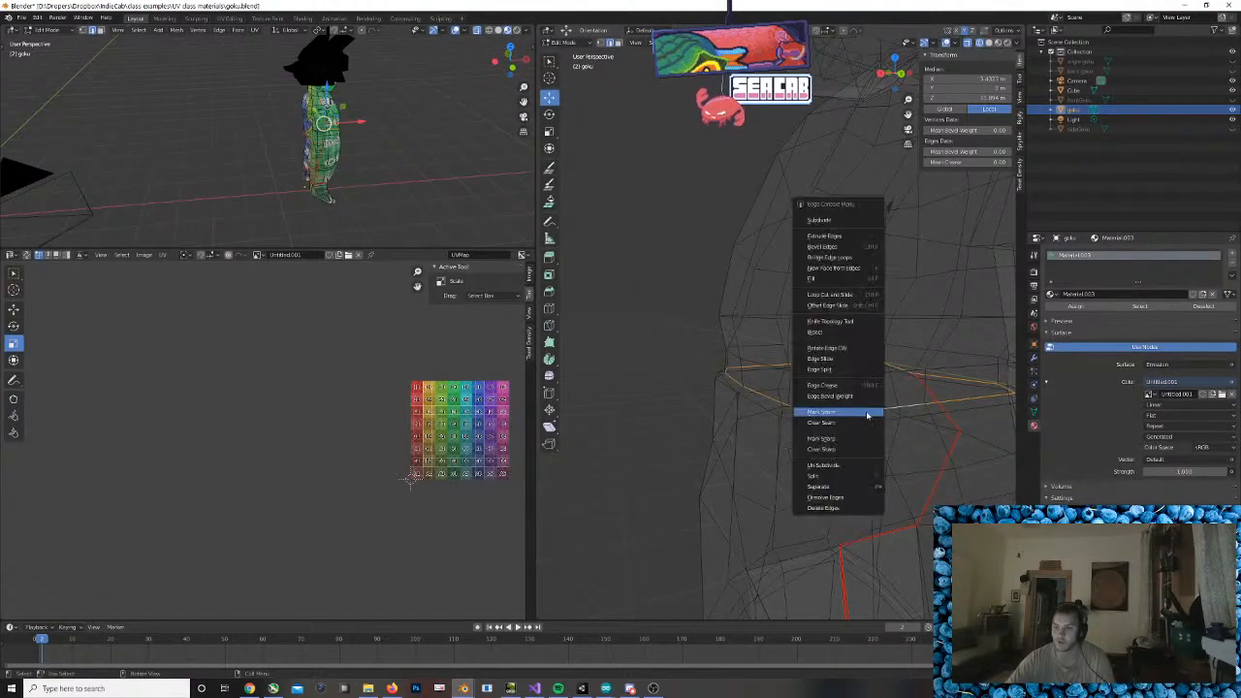
left_click(866, 414)
Turn off X-ray display in the modelling viewport to hide the wires on the far side of the body
scroll(822, 427, "down", 3)
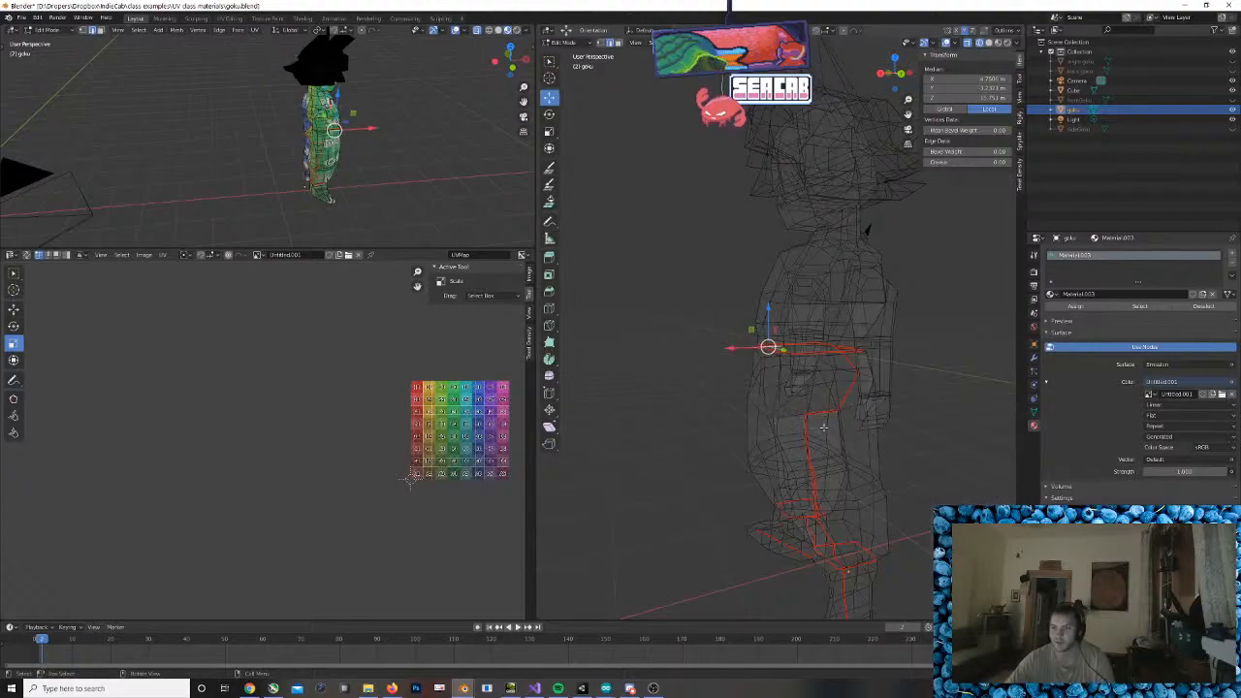
middle_click_drag(772, 462, 836, 357)
scroll(752, 439, "up", 3)
scroll(864, 407, "up", 2)
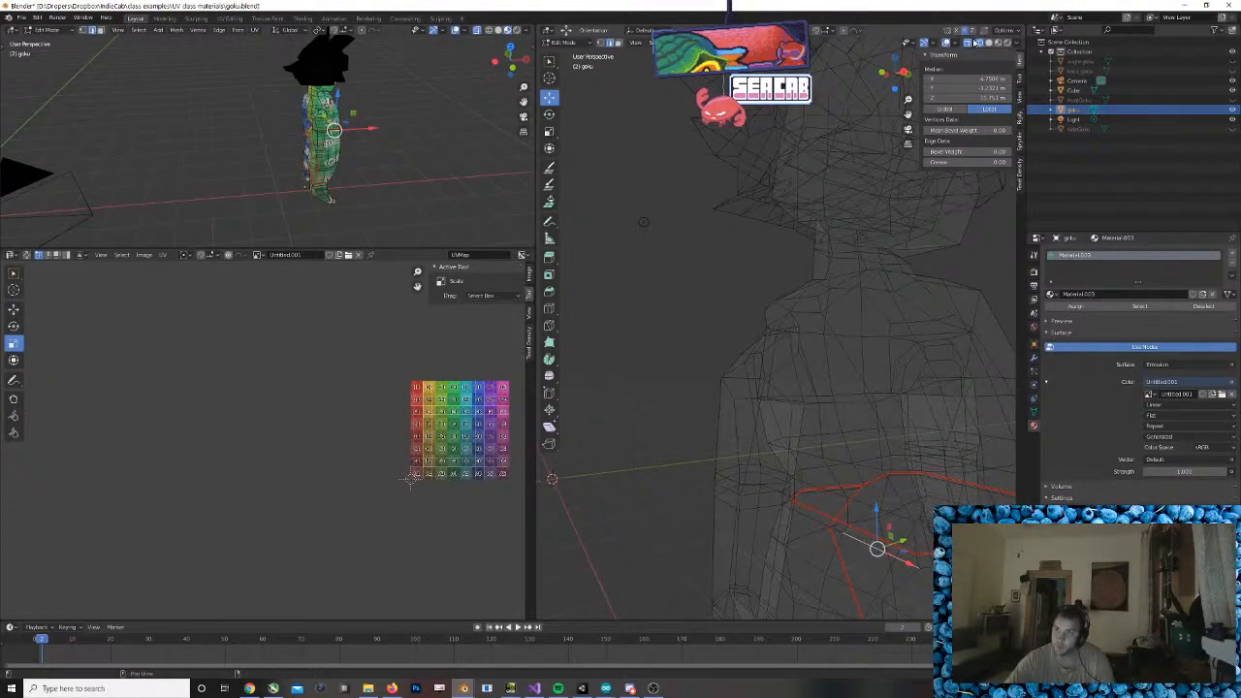
left_click(967, 45)
middle_click_drag(812, 412, 781, 423)
middle_click_drag(936, 407, 875, 326)
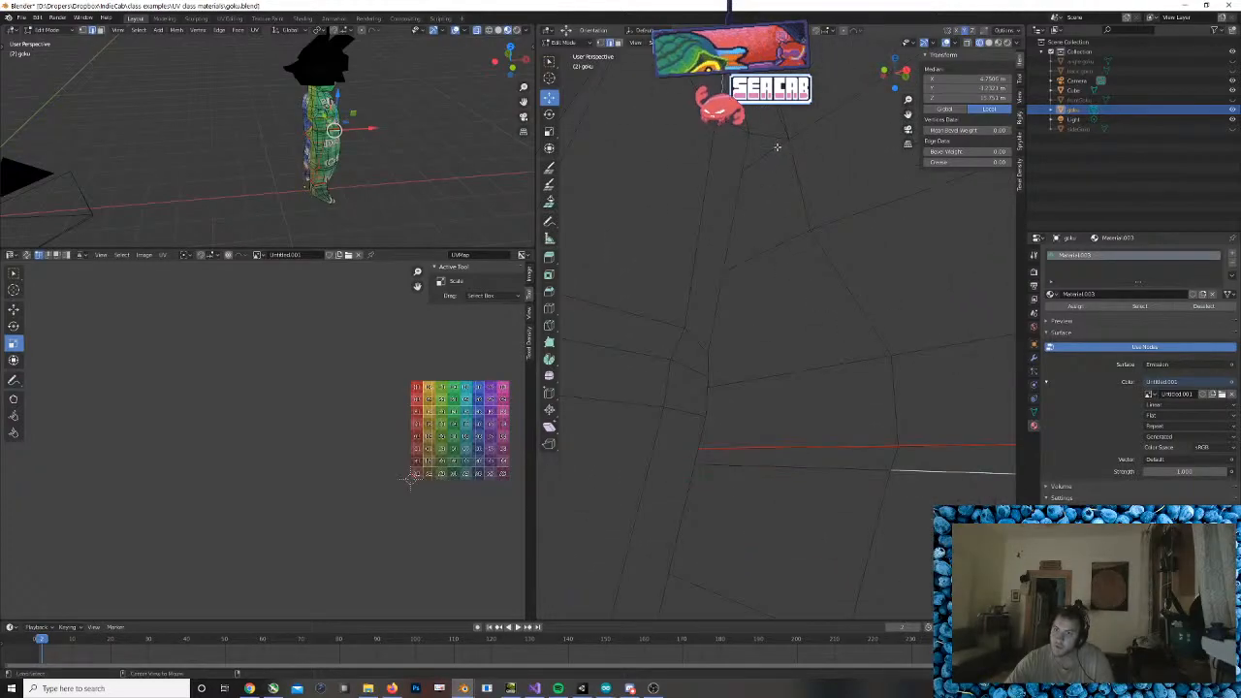
Select the edges around one shoulder where the arm joins the torso and mark them as a seam
left_click(779, 142, "alt")
left_click(782, 126, "alt")
left_click(781, 128, "alt+shift")
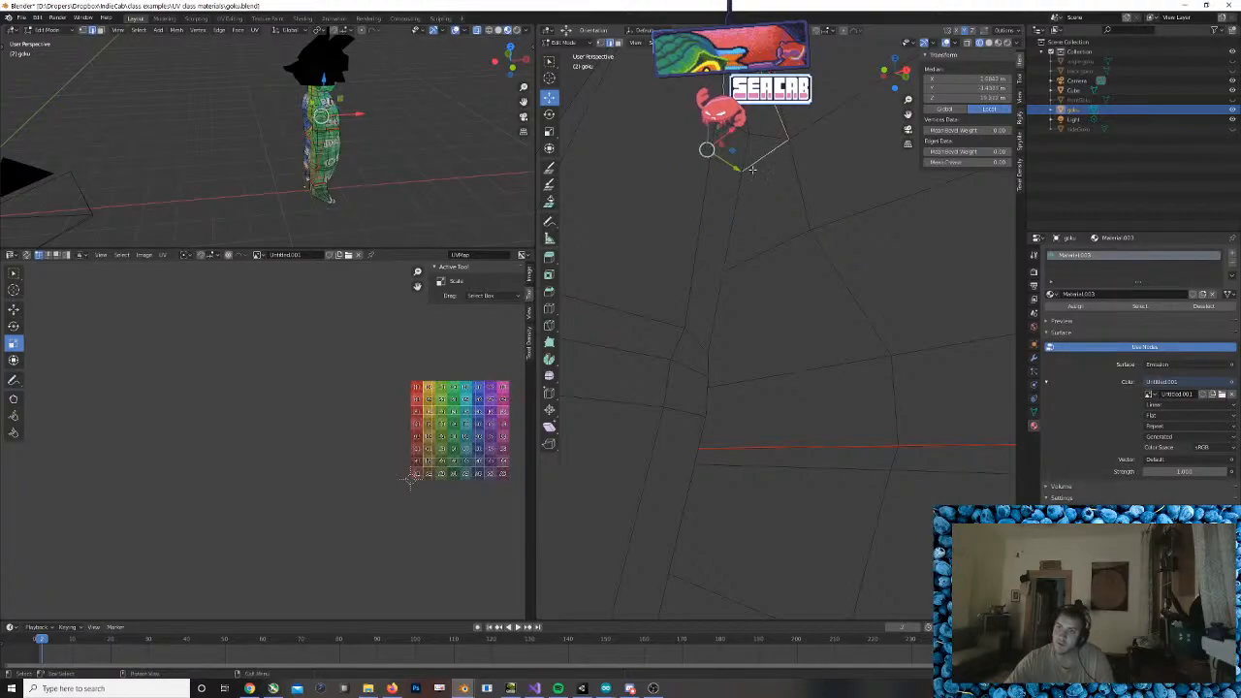
scroll(781, 129, "down", 4)
middle_click_drag(781, 132, 822, 298)
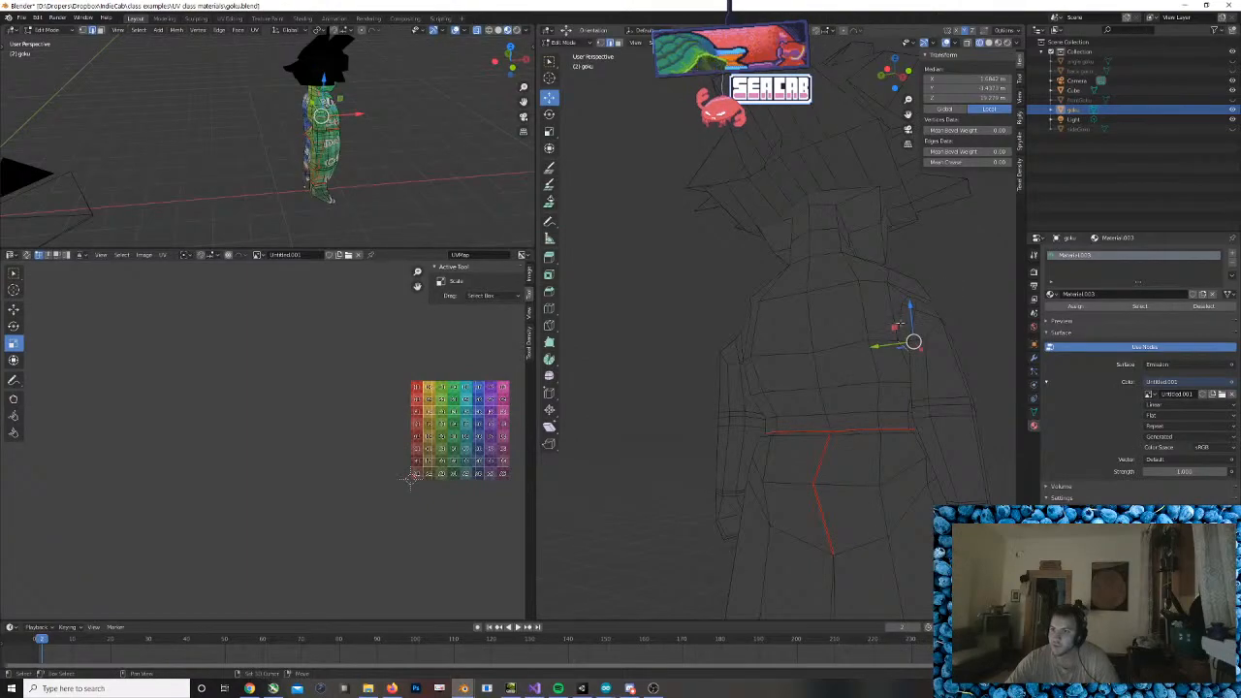
left_click(900, 318, "shift")
left_click(905, 301, "shift")
middle_click_drag(905, 301, 712, 365)
left_click(791, 332, "shift")
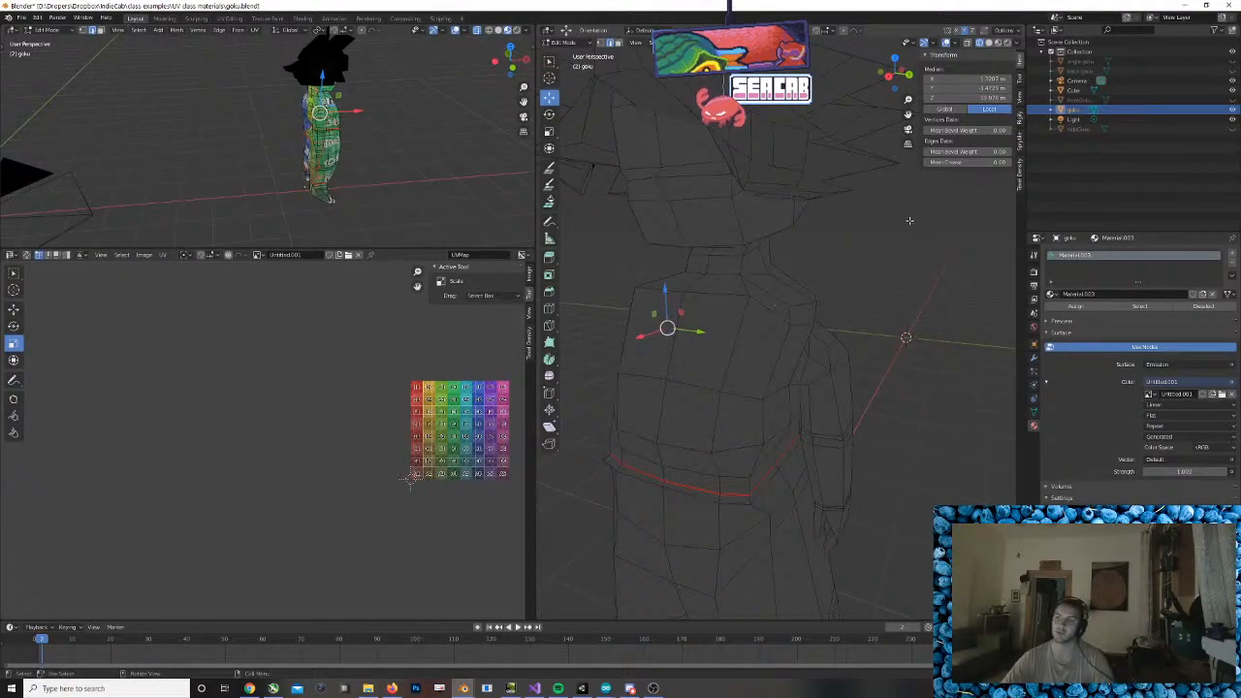
middle_click_drag(819, 331, 842, 347)
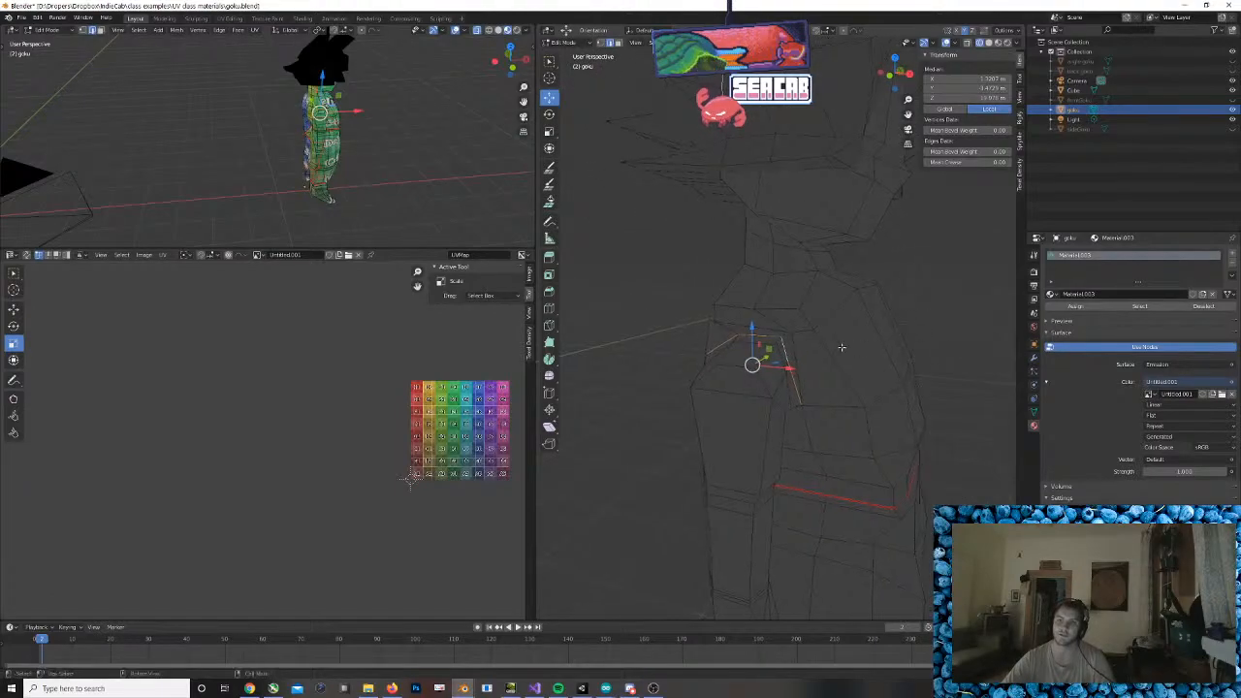
right_click(781, 347)
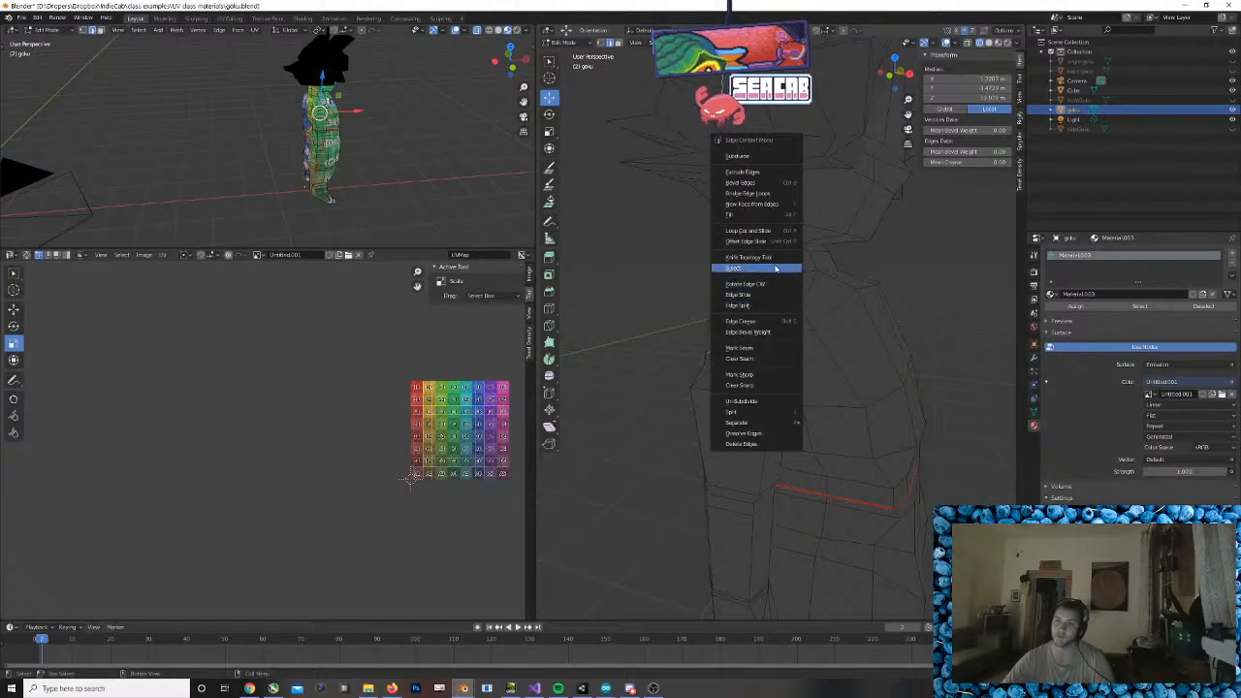
left_click(766, 376)
key("ctrl+z")
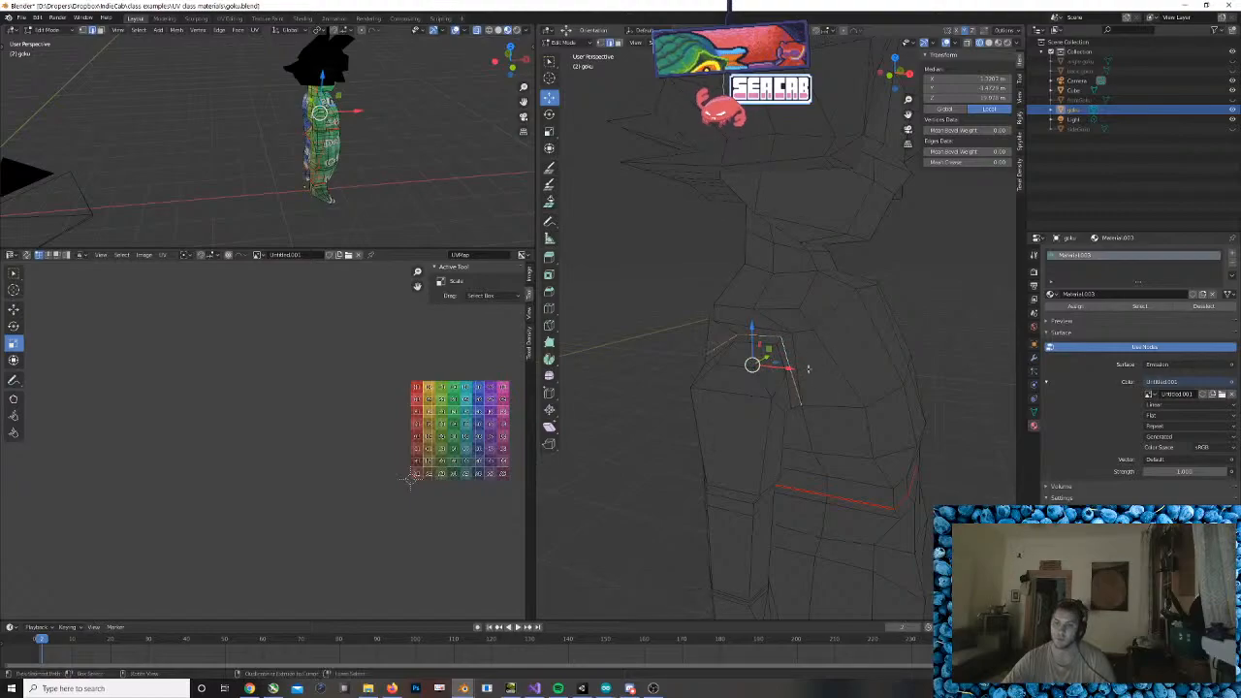
right_click(786, 362)
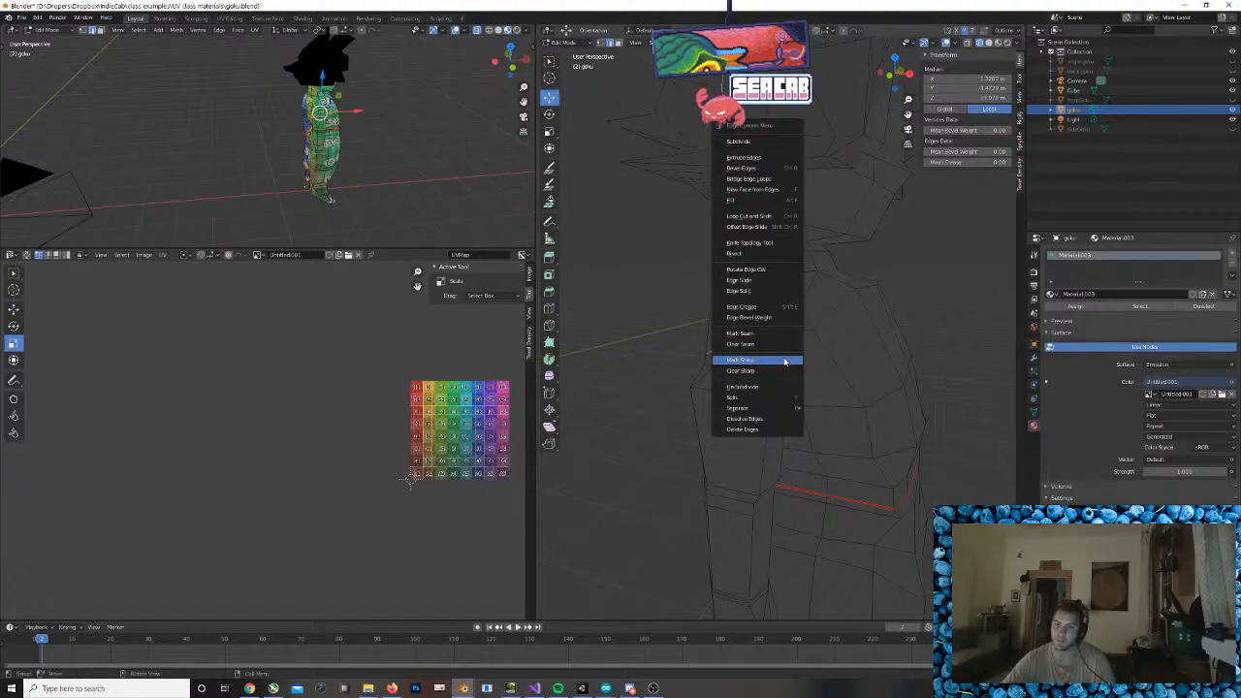
left_click(776, 335)
Select the matching edges around the other shoulder where that arm joins the torso and mark them as a seam
middle_click_drag(747, 354, 775, 399)
scroll(766, 347, "up", 2)
left_click(759, 371)
left_click(814, 314)
left_click(817, 296)
left_click(722, 371)
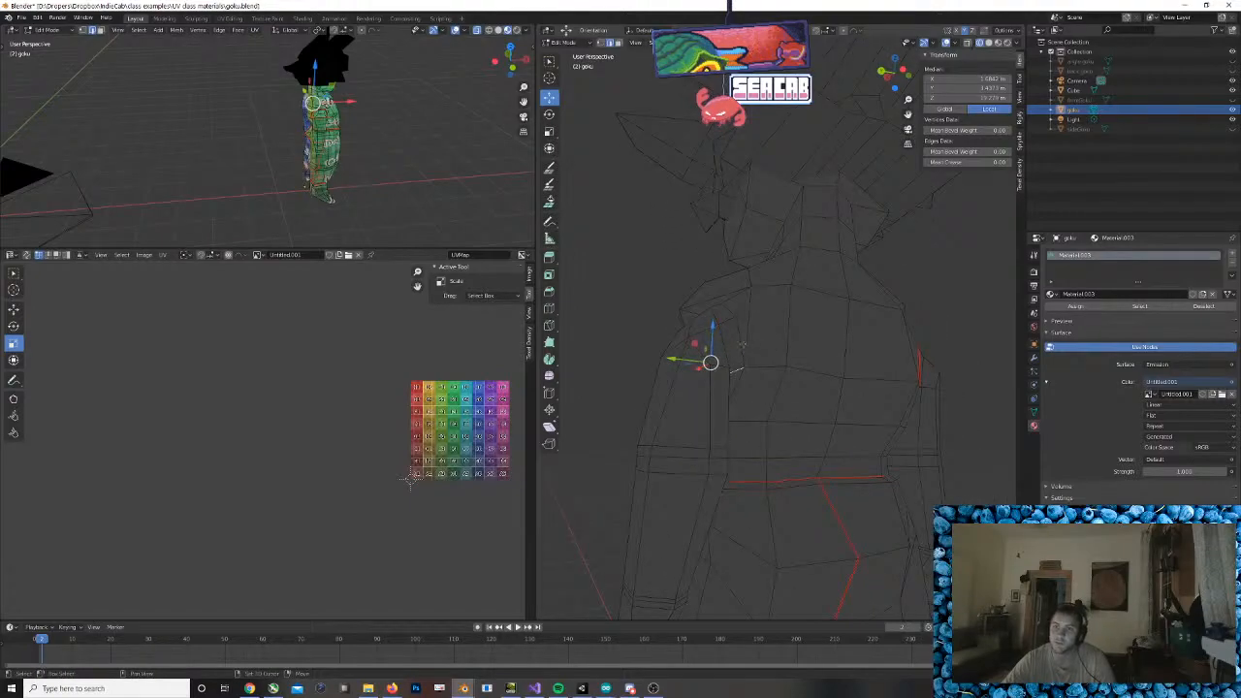
middle_click_drag(741, 312, 778, 336)
right_click(797, 336)
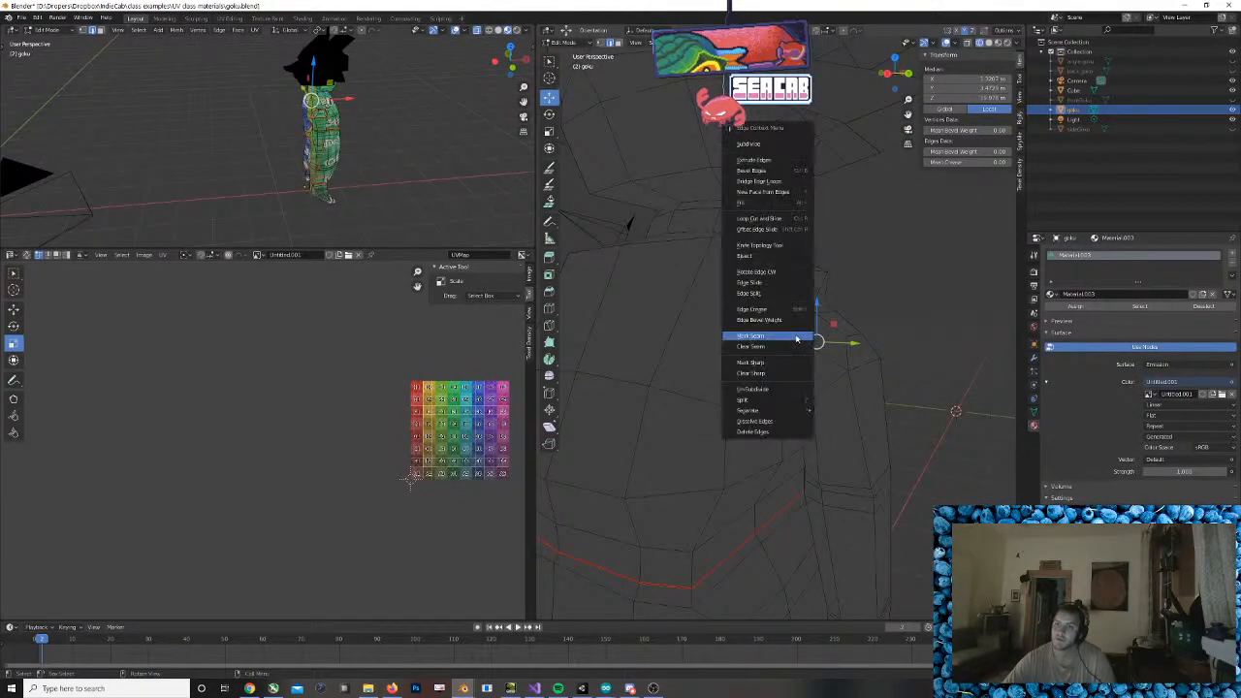
left_click(797, 336)
Select the edge loop around the base of the neck and mark it as a seam
middle_click_drag(920, 361, 846, 447)
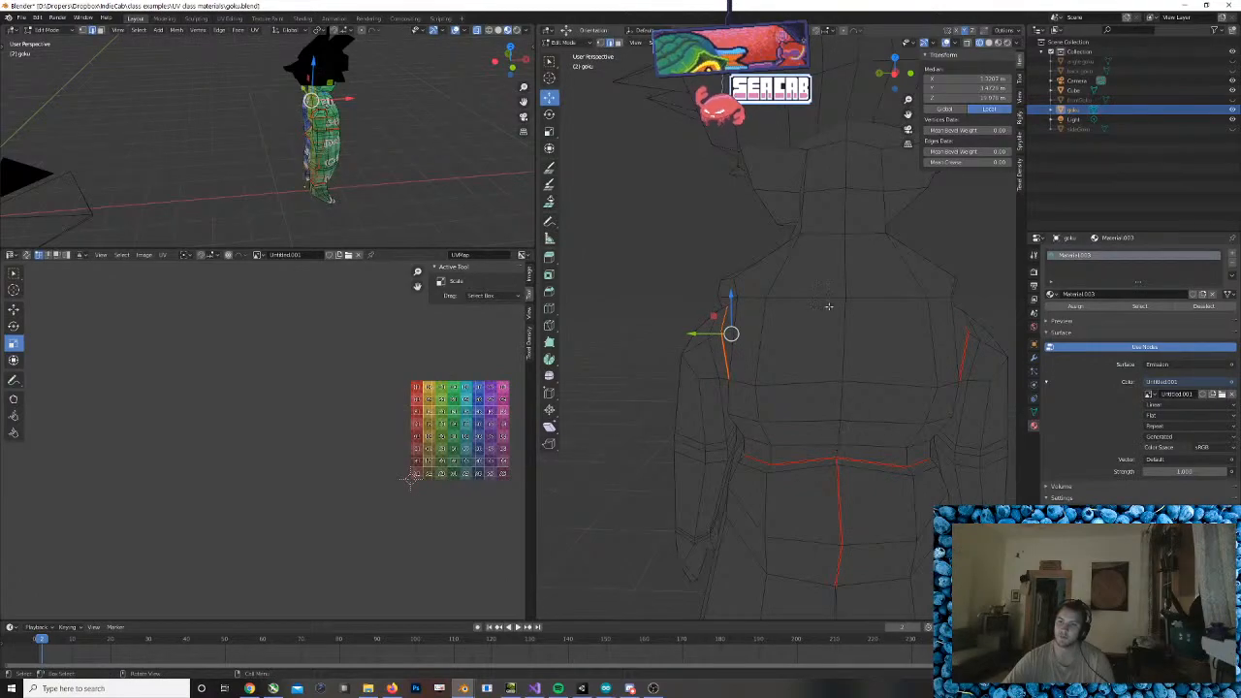
middle_click_drag(828, 307, 954, 338)
left_click(756, 243)
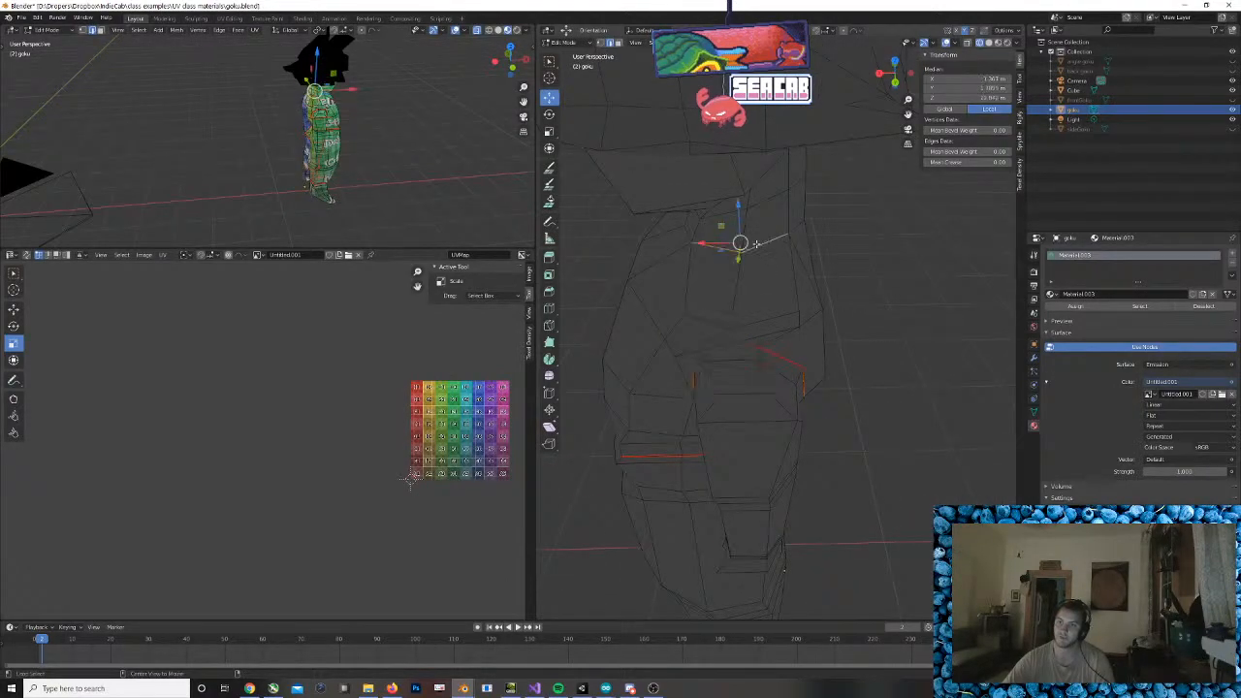
middle_click_drag(806, 233, 841, 264)
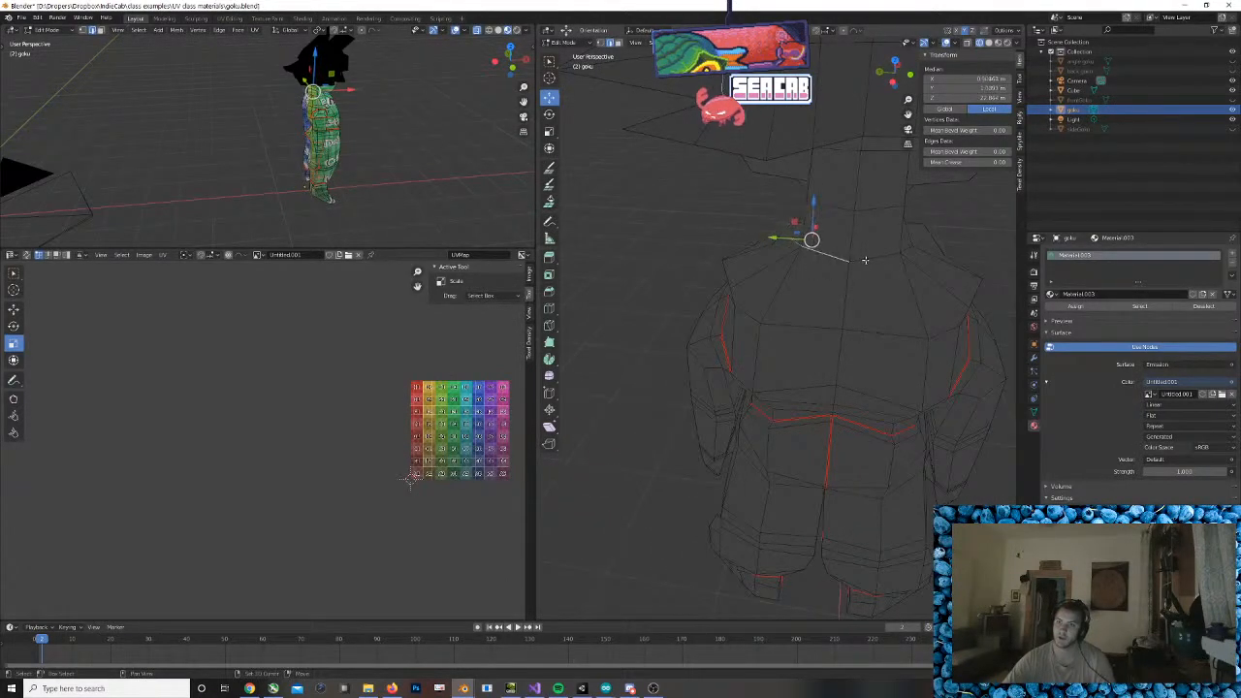
left_click(868, 259, "shift")
middle_click_drag(944, 255, 782, 284)
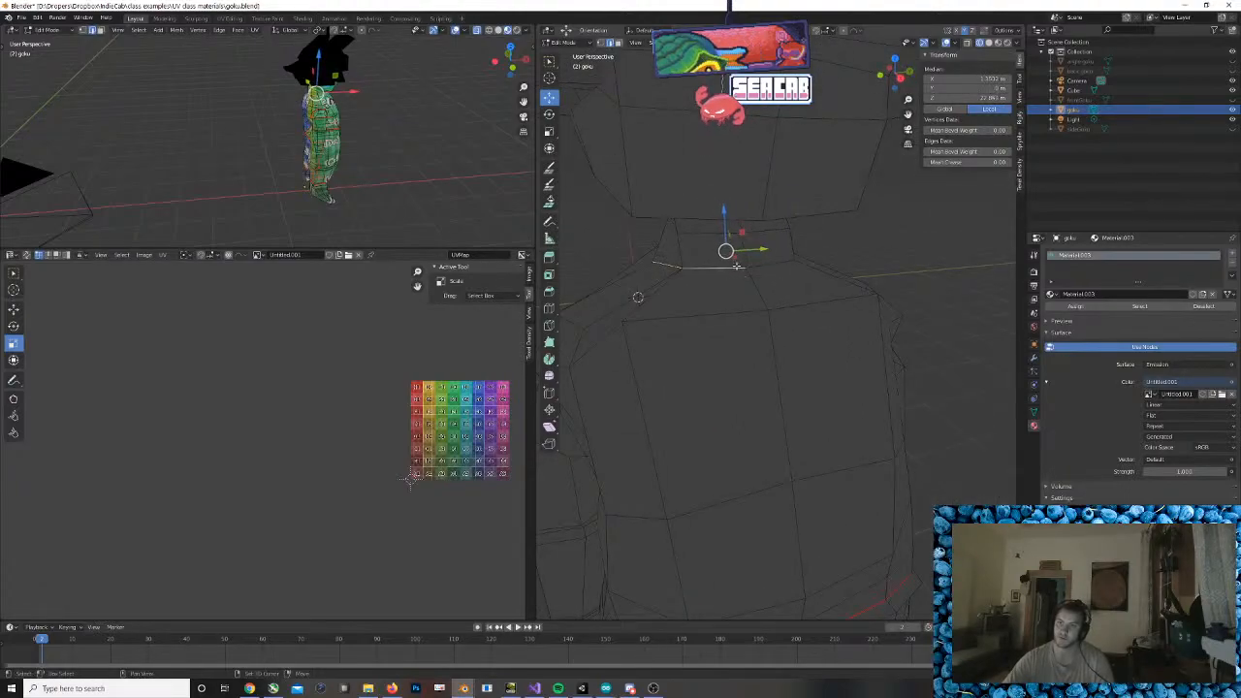
middle_click_drag(861, 257, 733, 253)
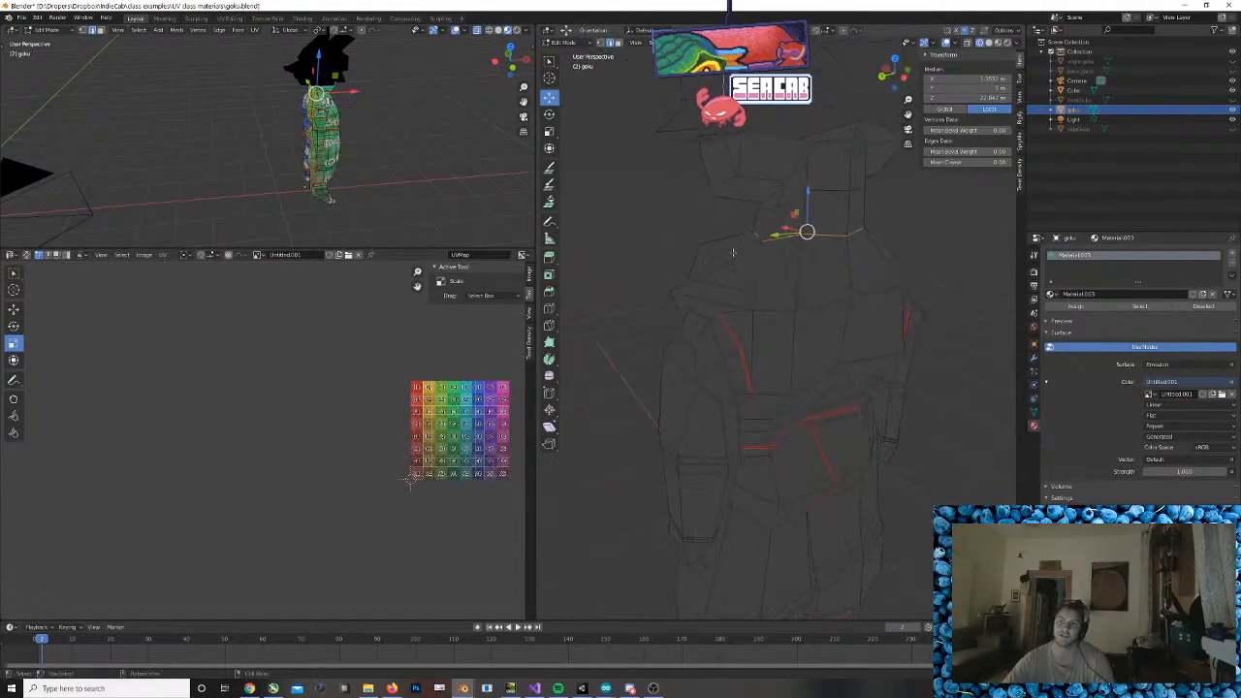
right_click(836, 243)
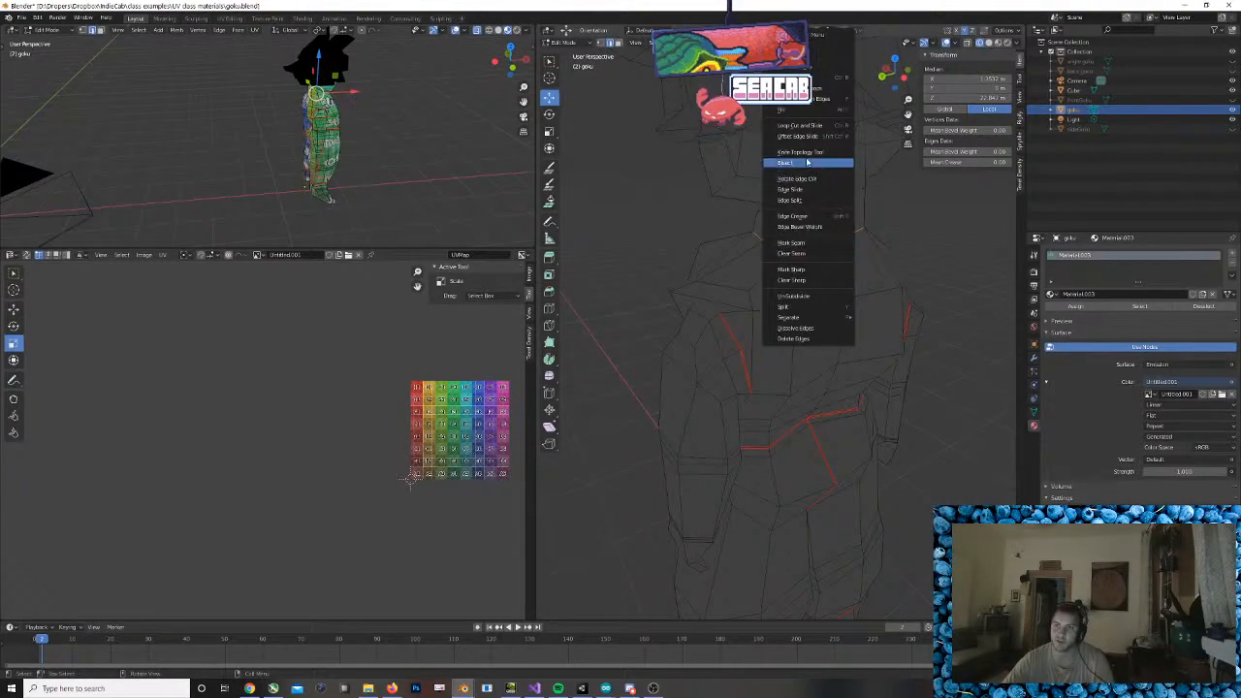
left_click(828, 249)
middle_click_drag(828, 249, 833, 242)
left_click(845, 325)
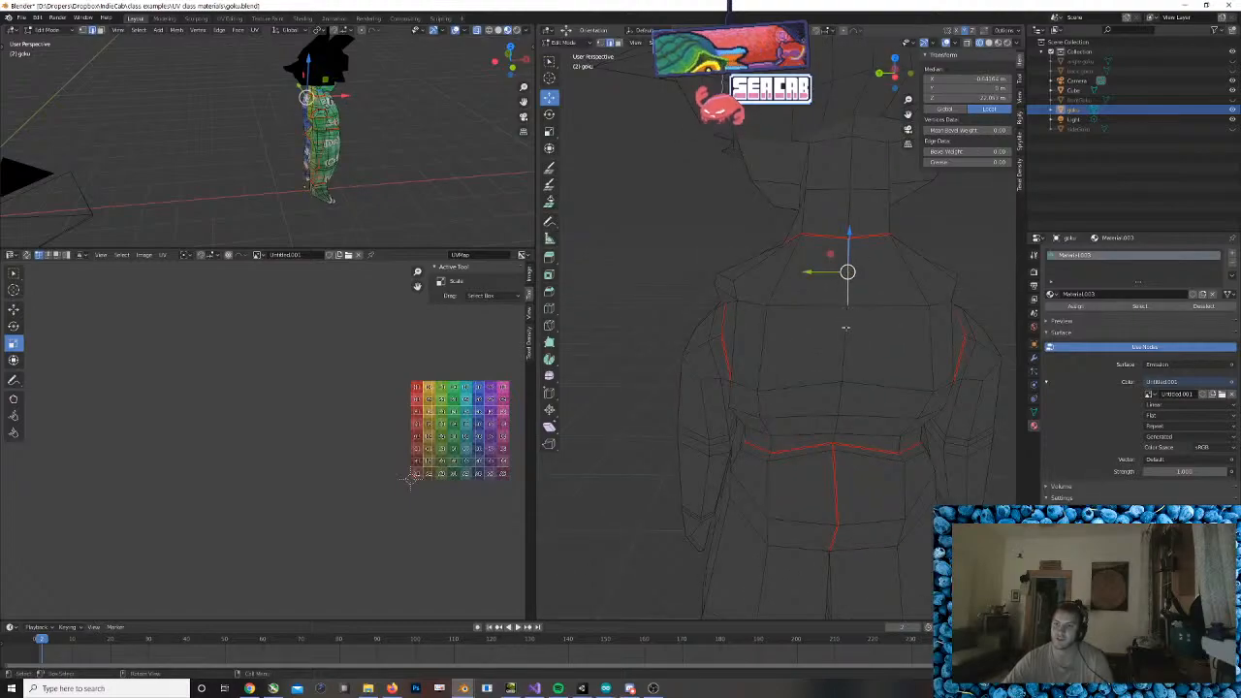
middle_click_drag(845, 327, 837, 396)
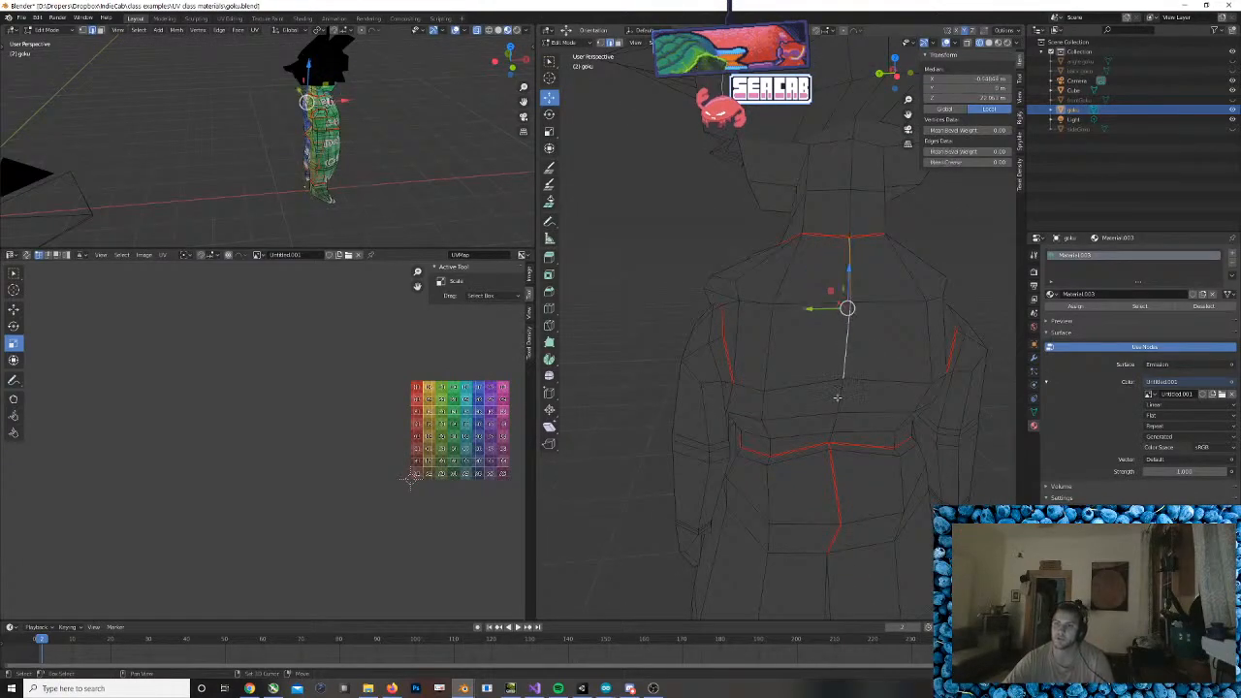
left_click(838, 398, "shift")
left_click(833, 423, "shift")
left_click(827, 417, "shift")
left_click(833, 435, "shift")
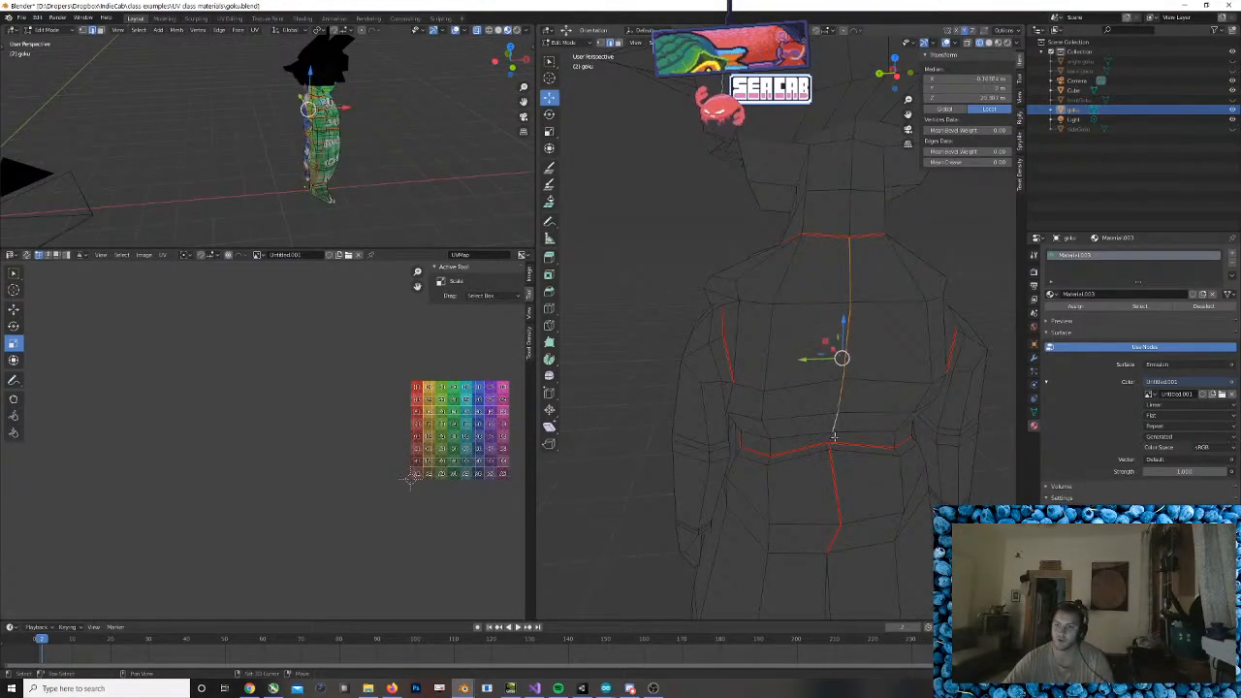
middle_click_drag(834, 435, 916, 345)
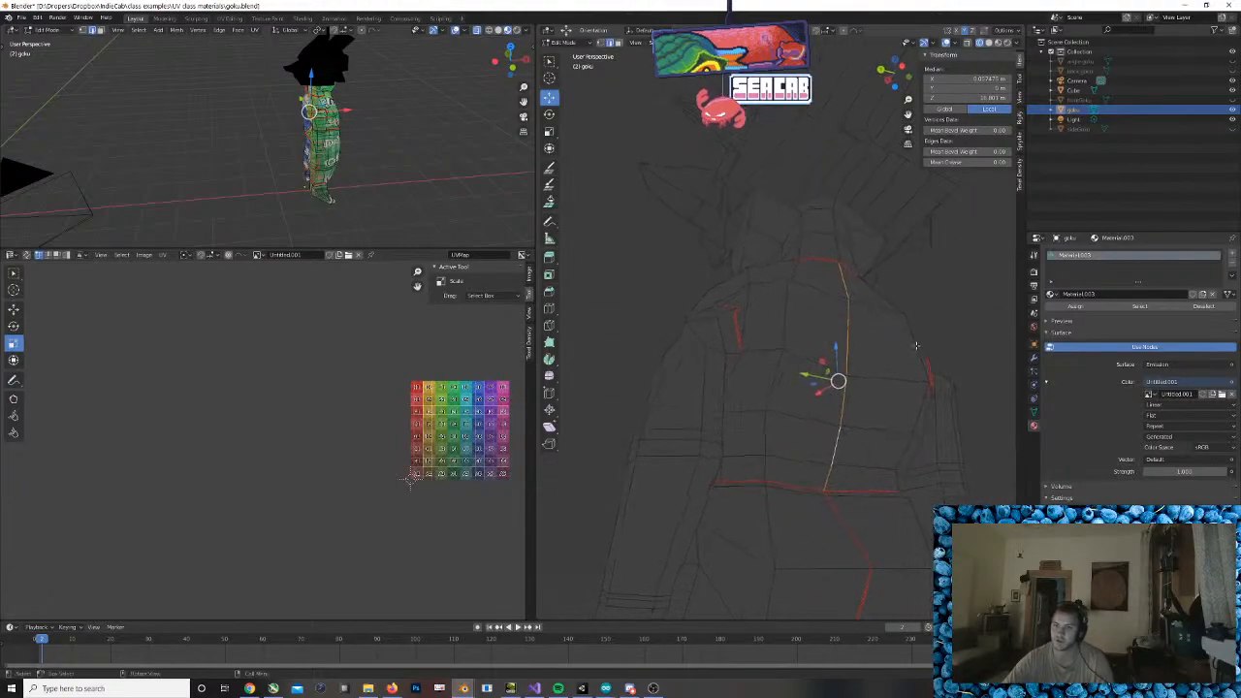
Select the edges from the waist seam up the side of the torso and across the shoulder to the neck seam, and mark them as a seam
left_click(723, 470)
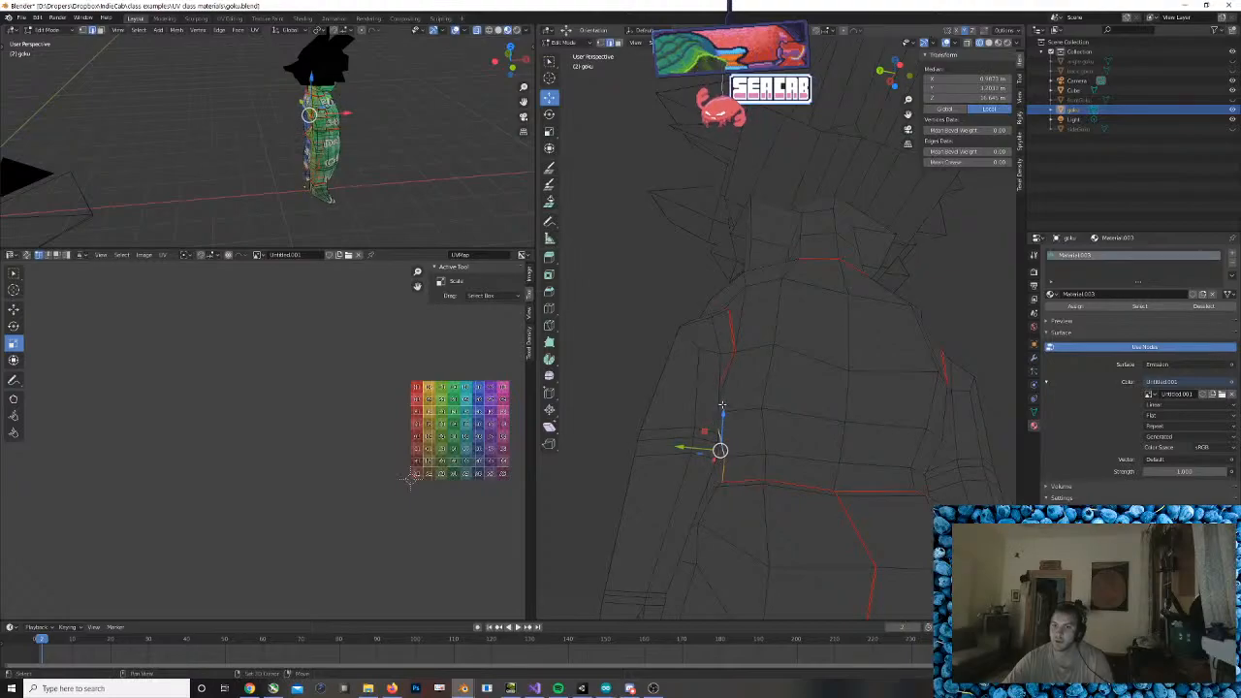
middle_click_drag(733, 388, 723, 463)
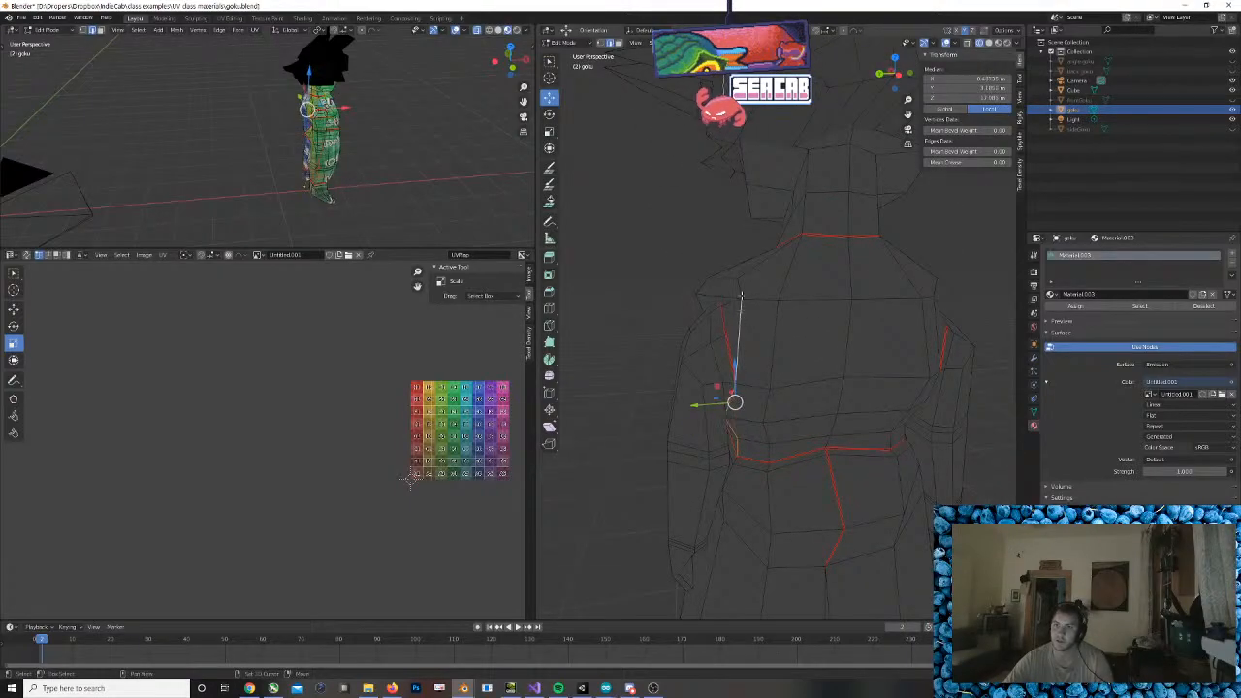
middle_click_drag(793, 279, 751, 307)
right_click(751, 306)
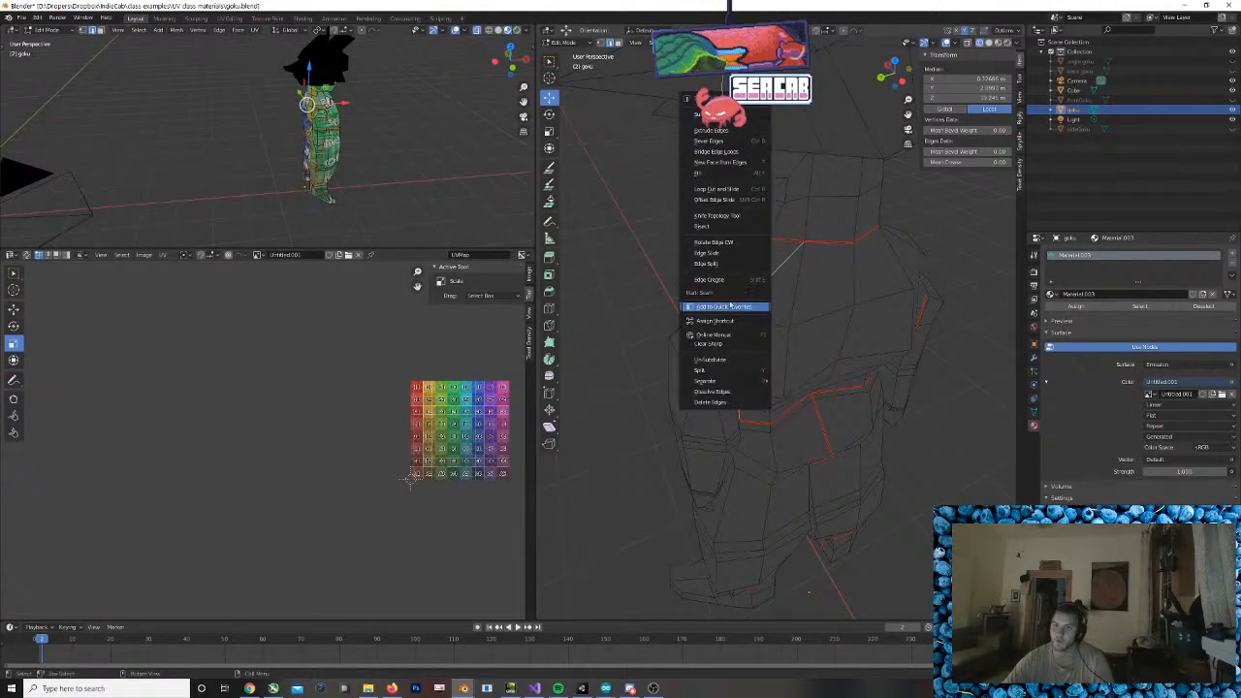
right_click(783, 264)
left_click(781, 264)
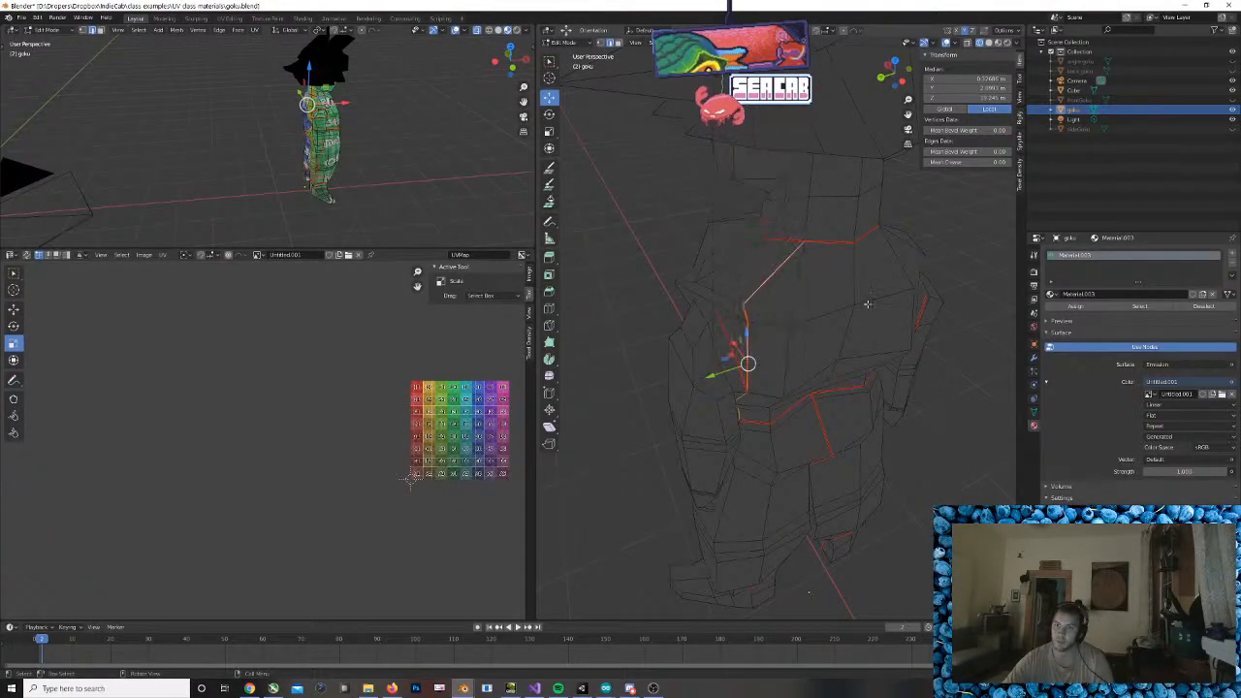
Select the edge loop around one wrist and mark it as a seam
middle_click_drag(867, 304, 836, 285)
middle_click_drag(897, 313, 747, 432)
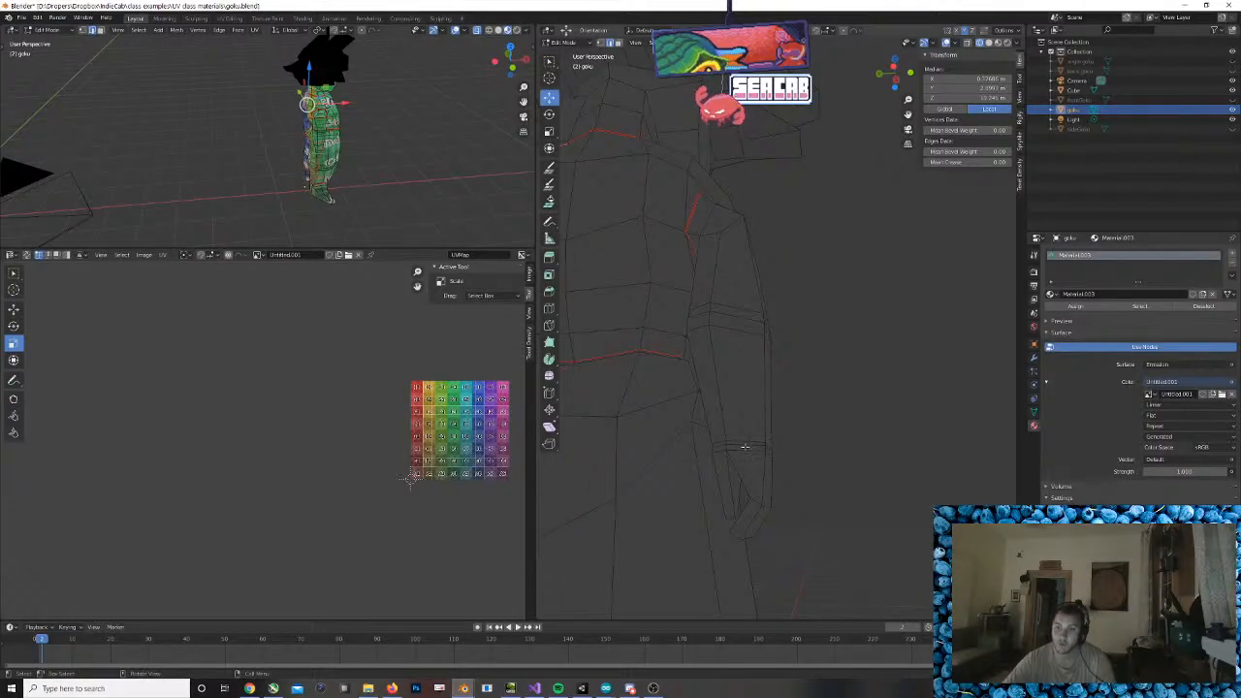
left_click(731, 477, "ctrl")
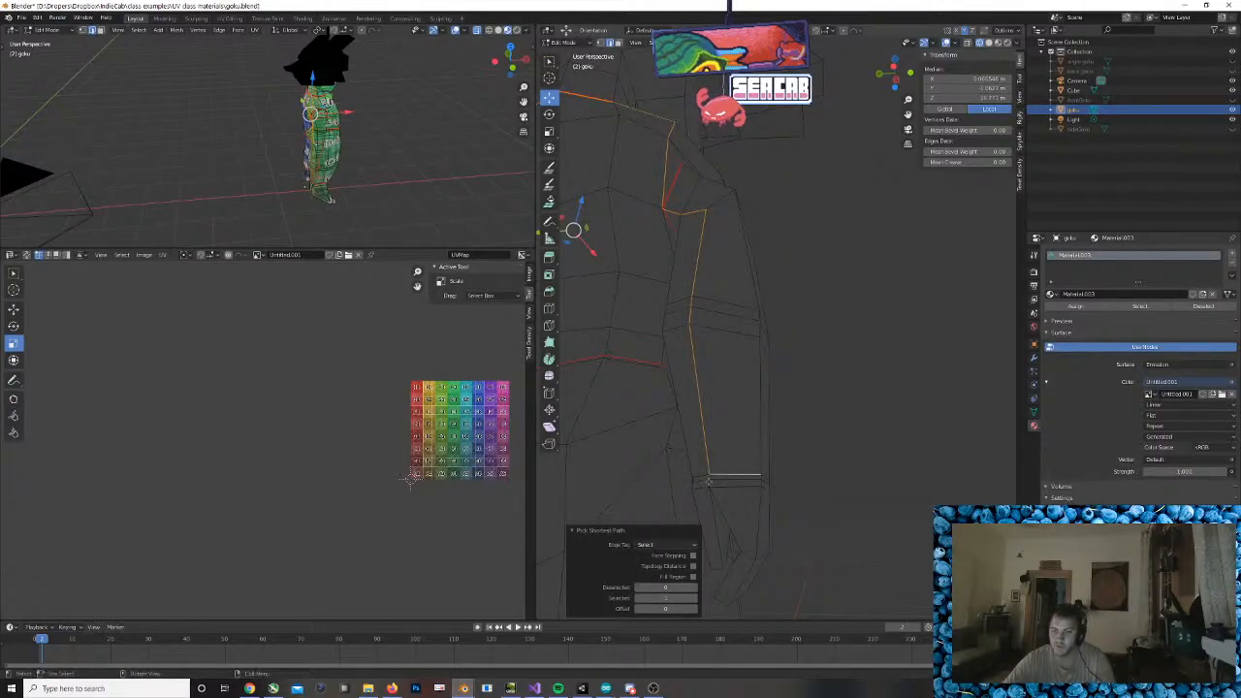
left_click(708, 482)
left_click(734, 475)
left_click(723, 481, "alt")
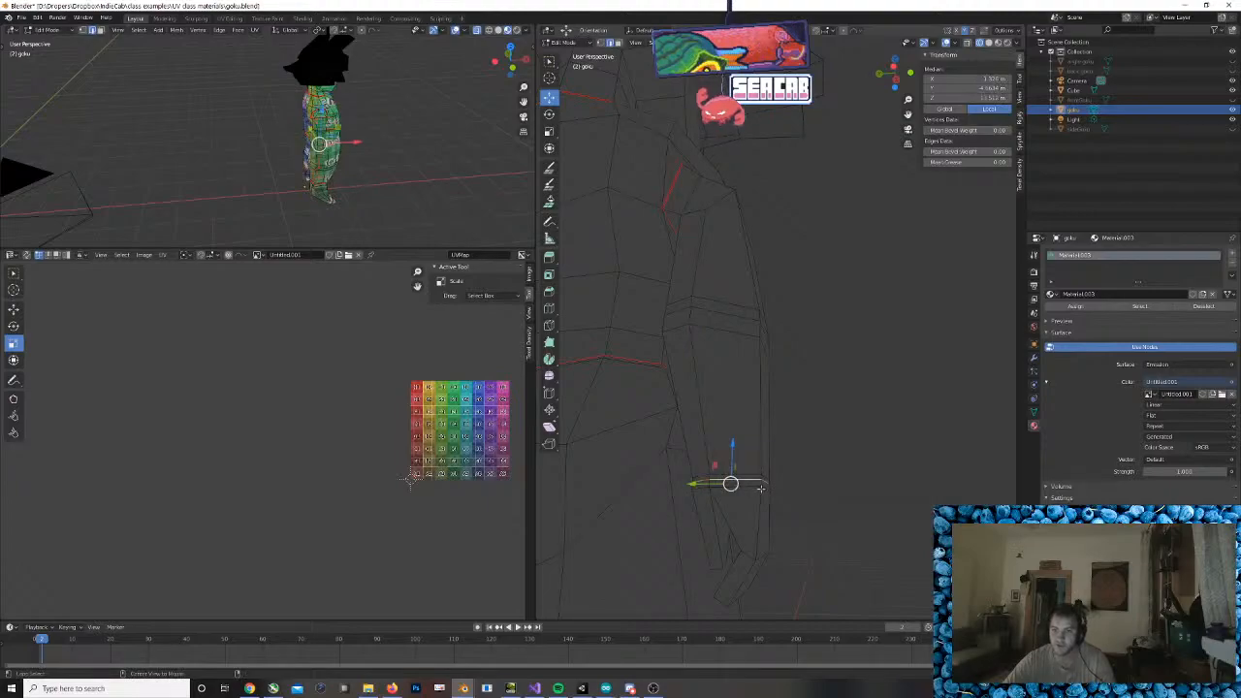
middle_click_drag(758, 483, 720, 484)
right_click(720, 483)
right_click(720, 484)
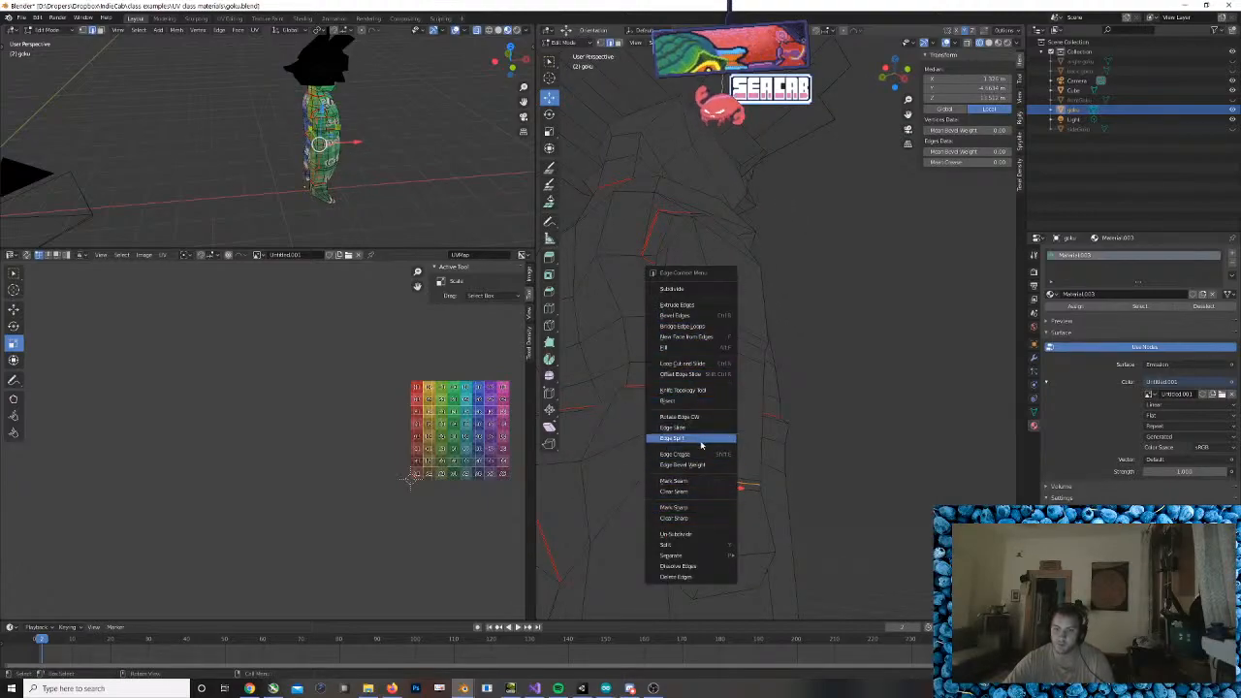
left_click(692, 482)
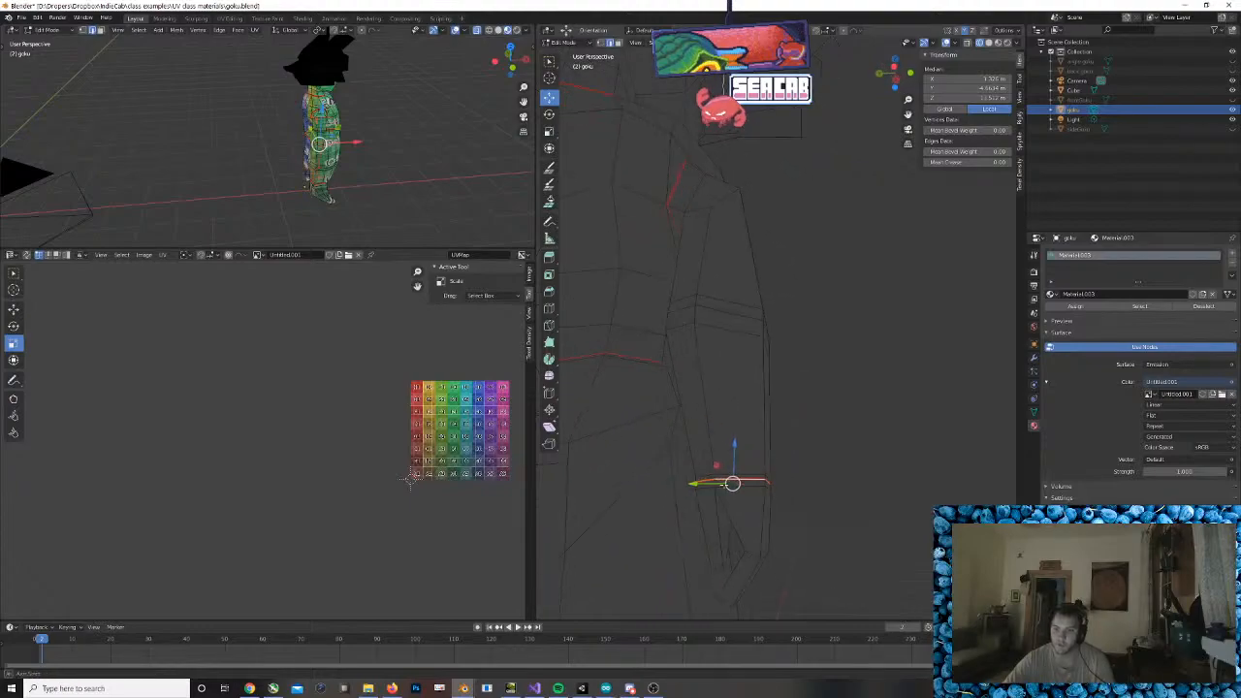
Mark the corresponding edge loop around the other wrist as a seam
middle_click_drag(726, 484, 811, 423, "shift")
right_click(755, 456)
left_click(749, 461)
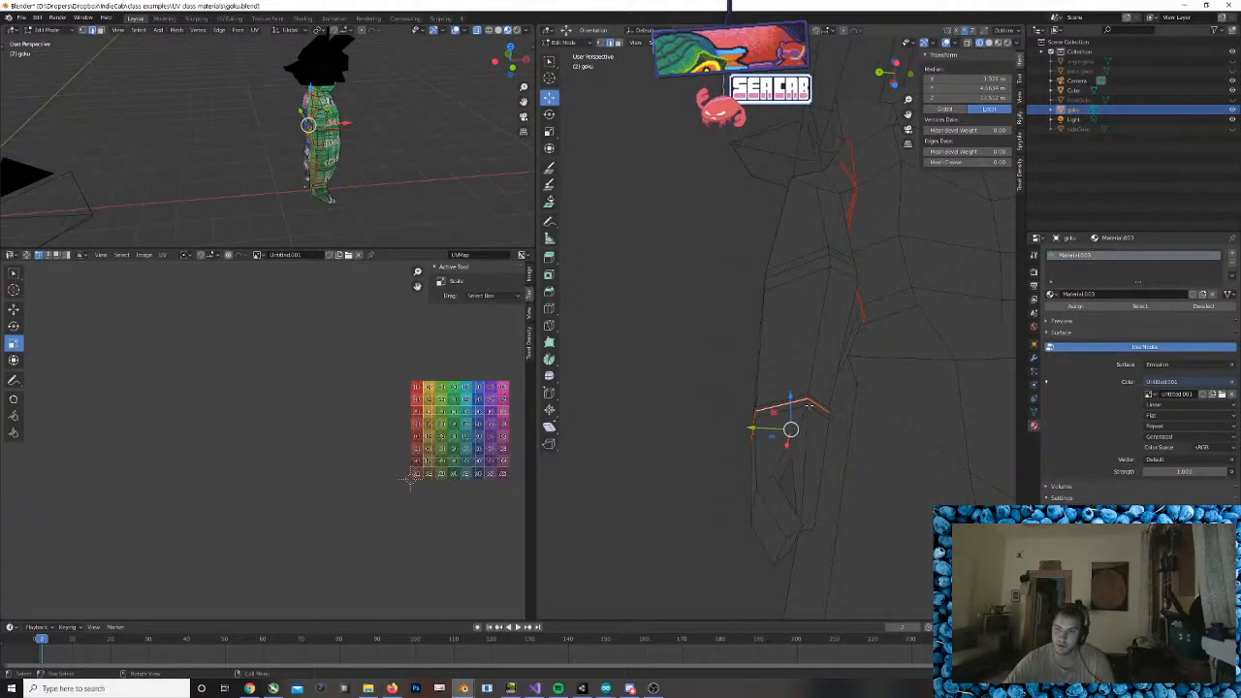
Select the edges running from the wrist seam down the thumb side of the hand to the fingertips, and mark them as a seam
left_click(810, 407)
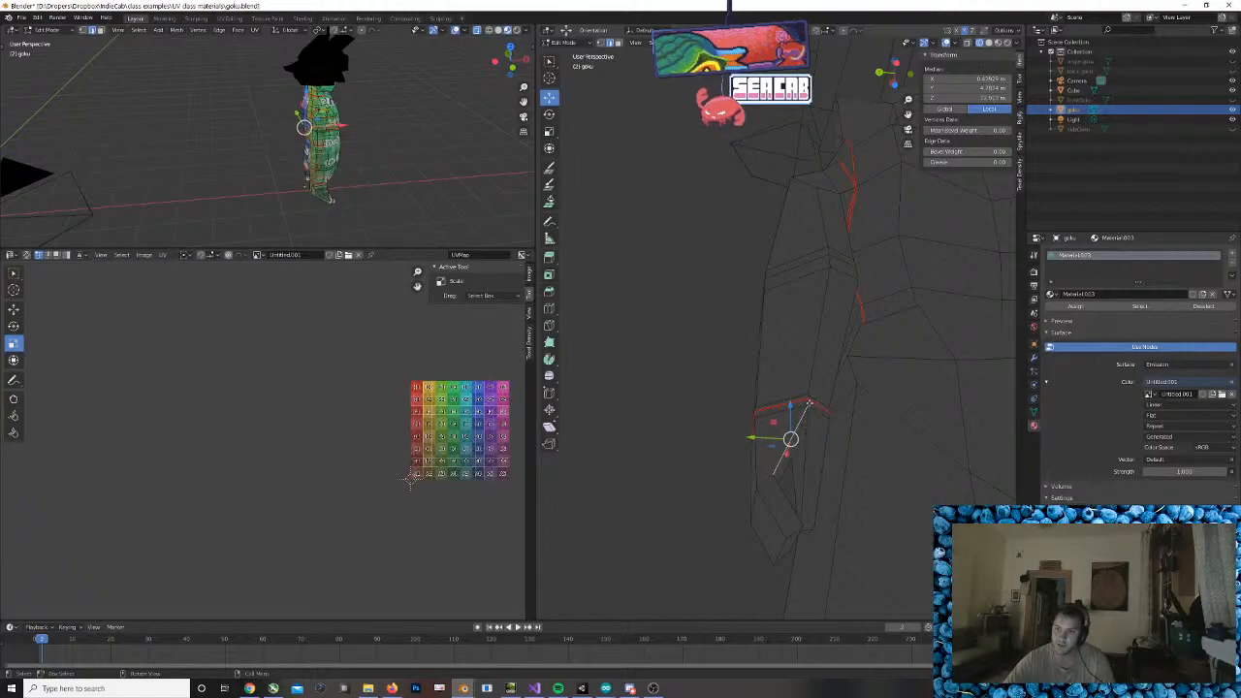
left_click(806, 436, "shift")
middle_click_drag(806, 441, 792, 462)
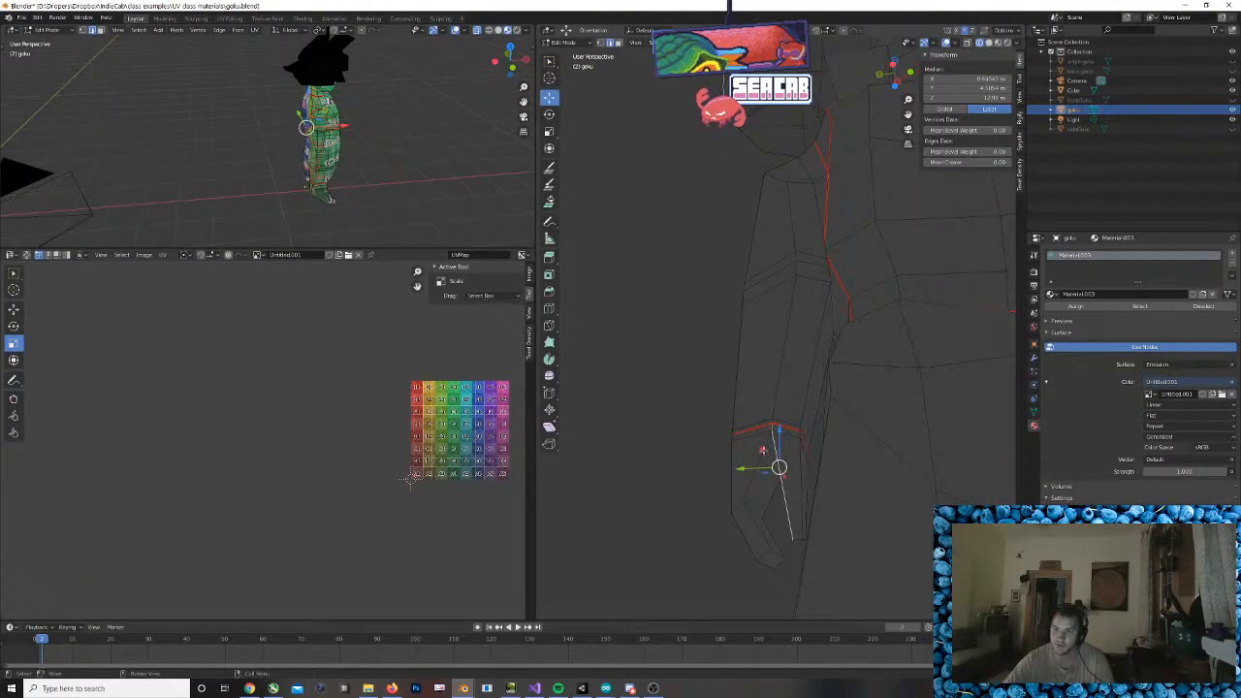
left_click(763, 451)
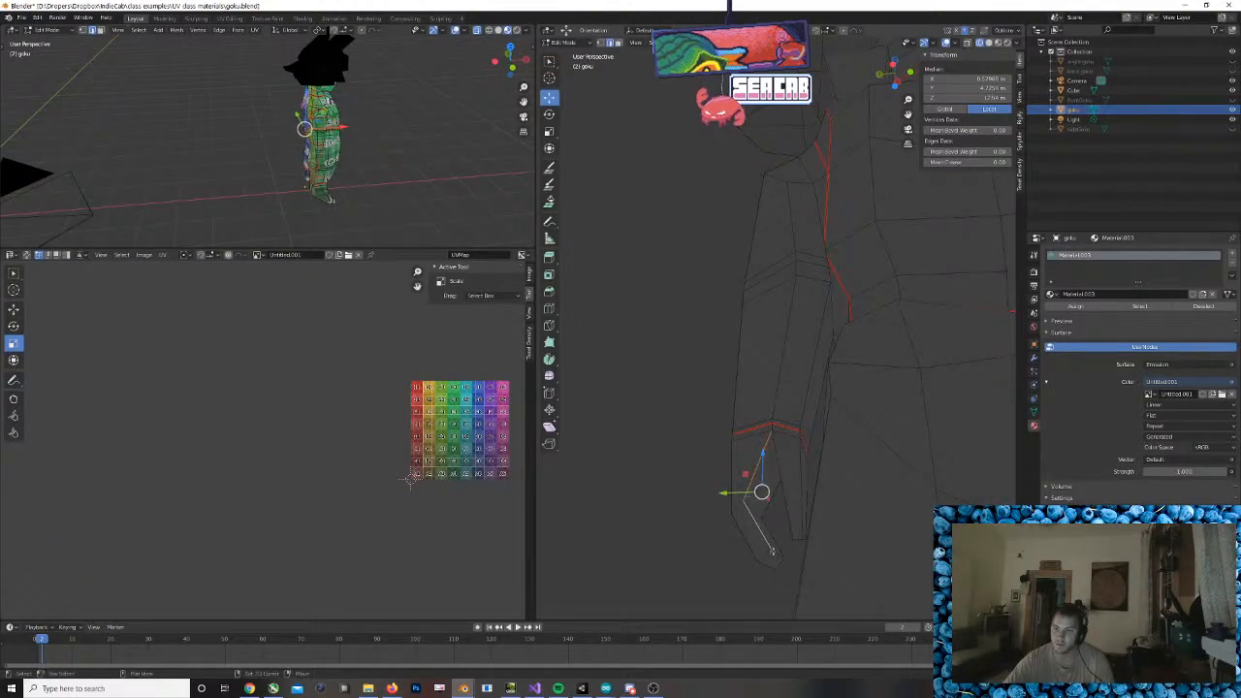
right_click(762, 530)
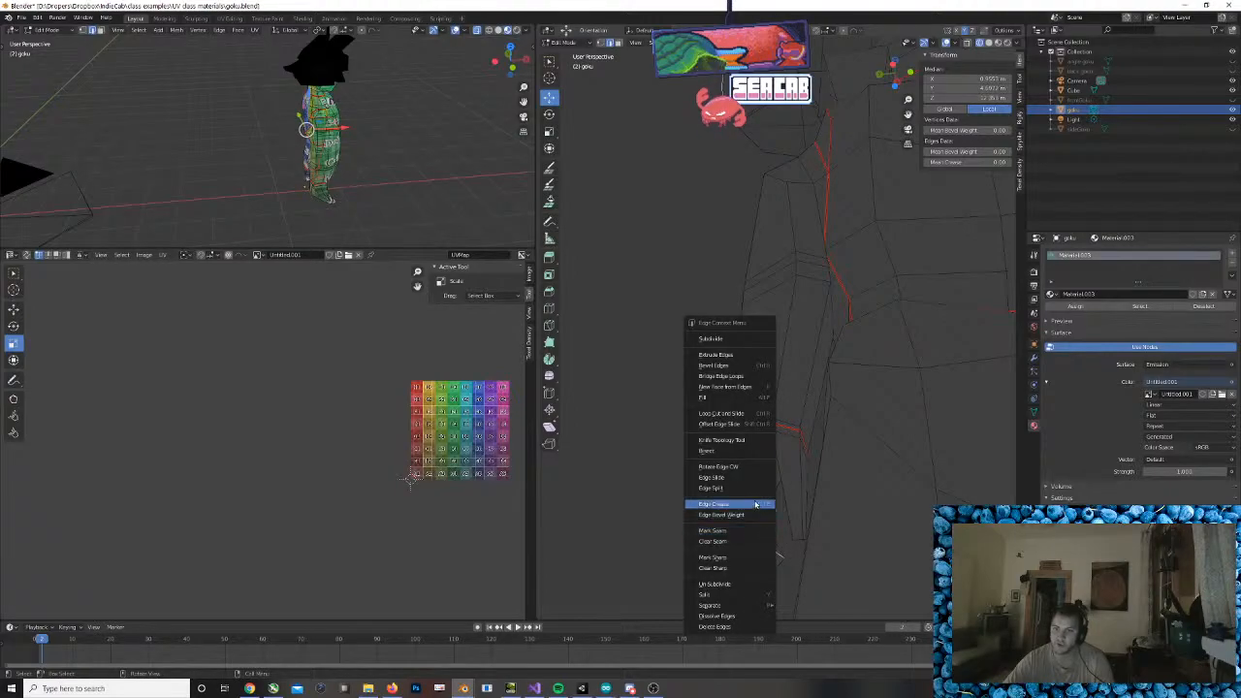
left_click(744, 531)
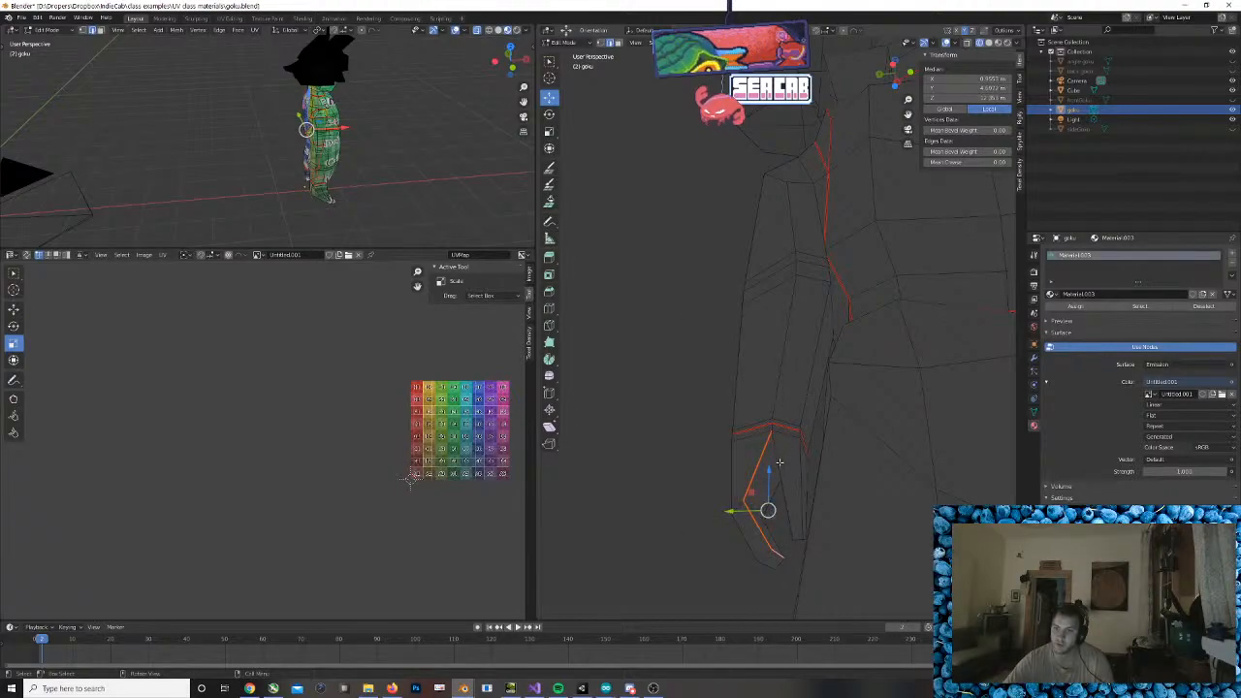
Select the edge on the opposite side of the same hand and mark it as a seam
mouse_move(796, 462)
middle_mouse_down()
mouse_move(819, 467)
mouse_move(807, 460)
middle_mouse_up()
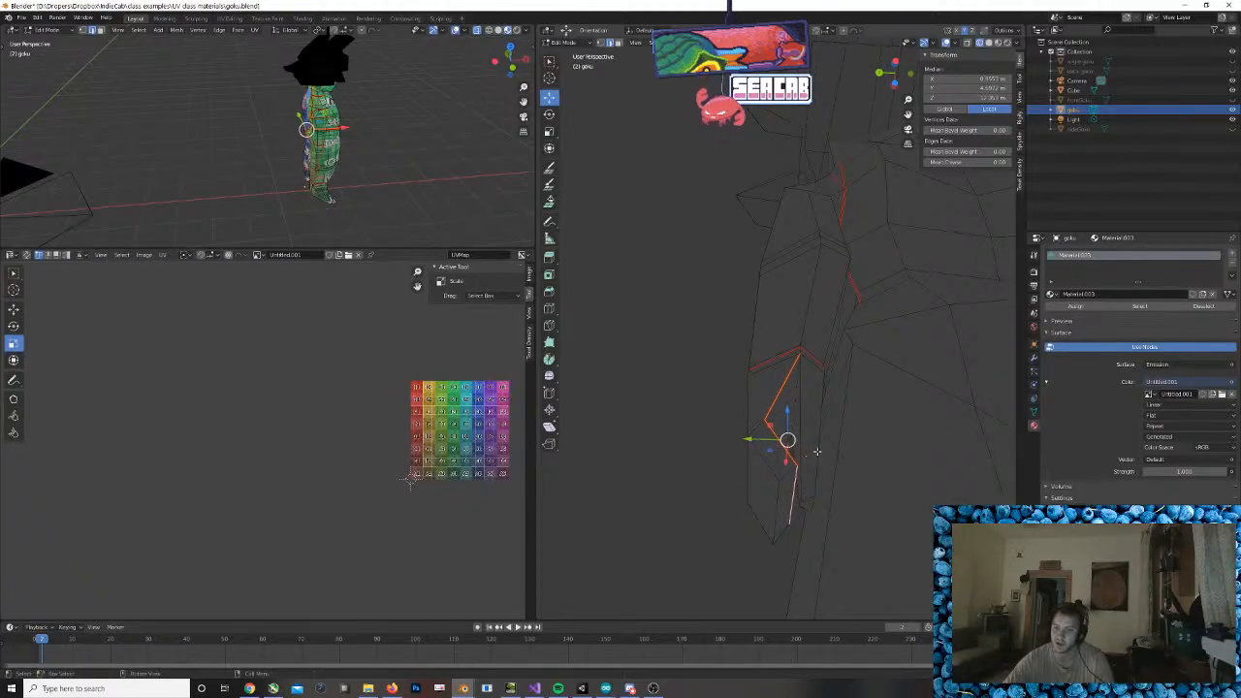
left_click(815, 484)
right_click(809, 499)
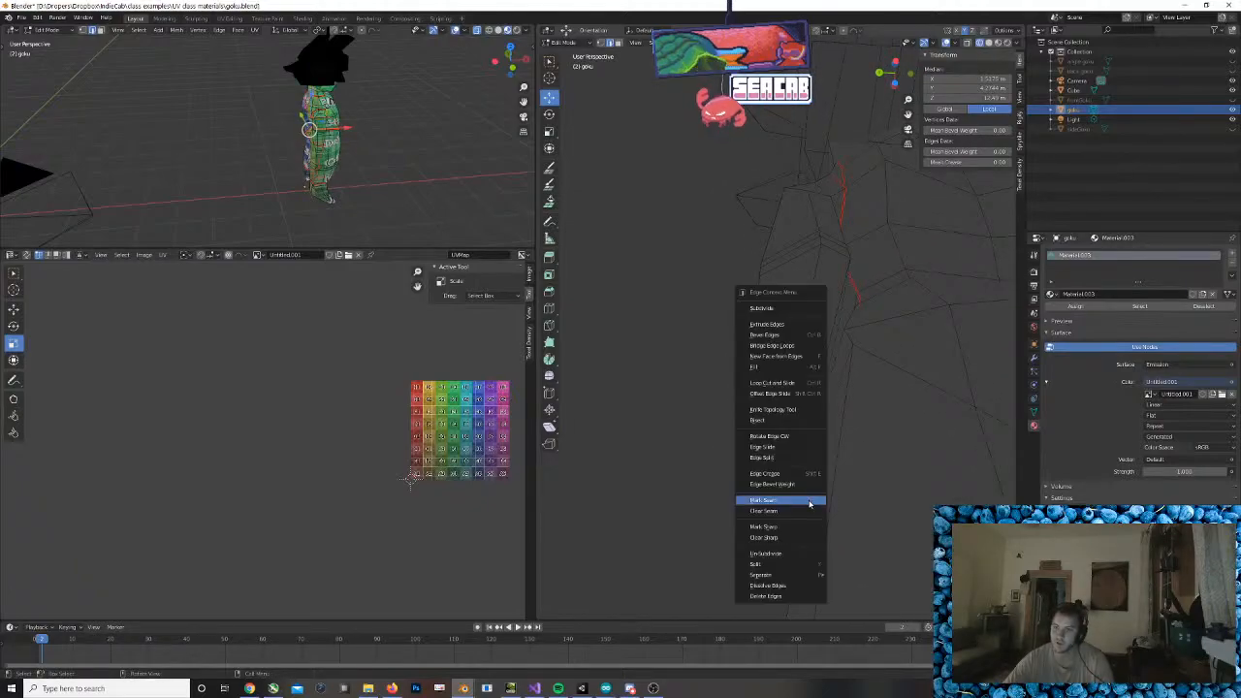
left_click(810, 500)
On the other hand, select the edges from the wrist seam down to the fingertips on one side and mark them as a seam
middle_click_drag(805, 485, 829, 515)
middle_click_drag(950, 514, 545, 488)
left_click(741, 468)
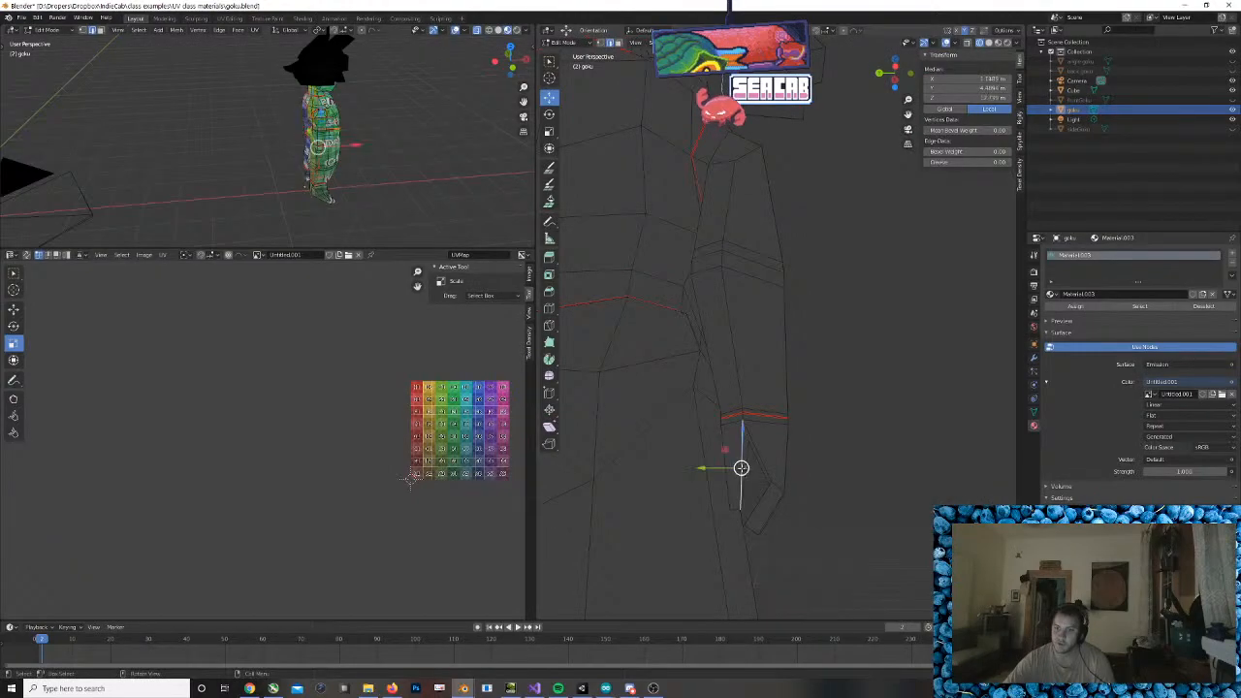
left_click(736, 510, "shift")
right_click(735, 513)
left_click(735, 513)
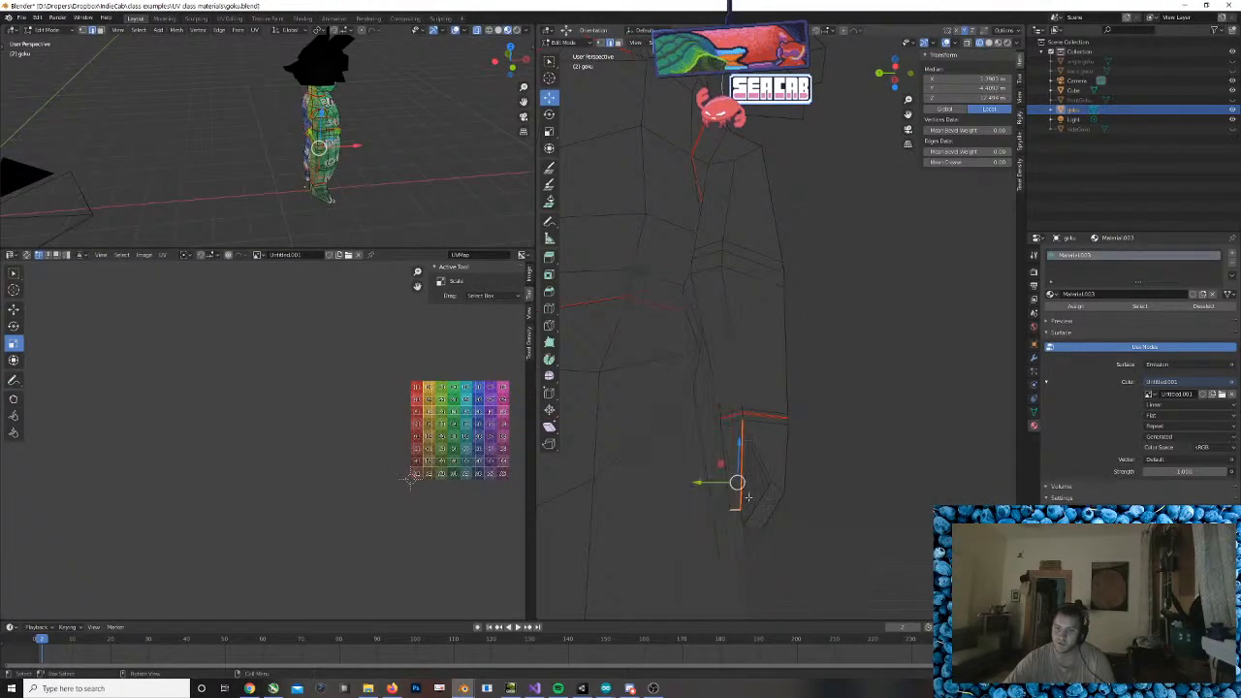
Select the angled edges along the thumb side of this second hand and mark them as a seam
left_click(760, 456)
left_click(766, 499, "shift")
middle_click_drag(766, 499, 782, 499)
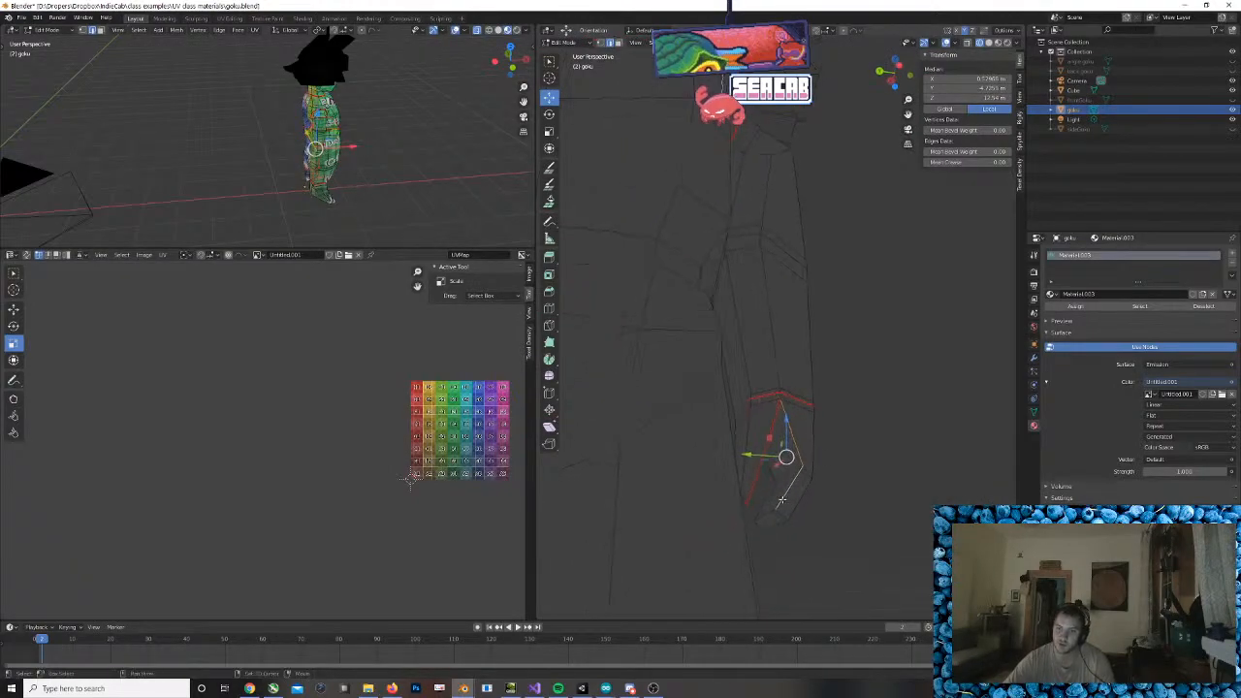
right_click(772, 507)
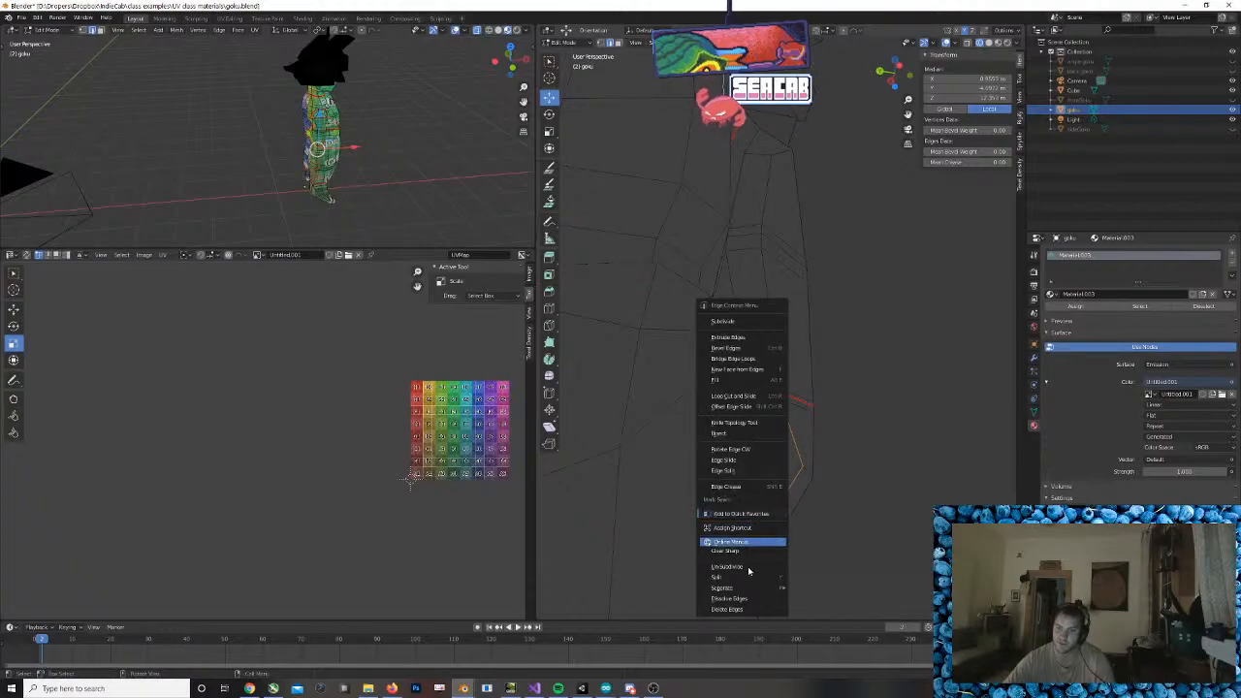
right_click(778, 514)
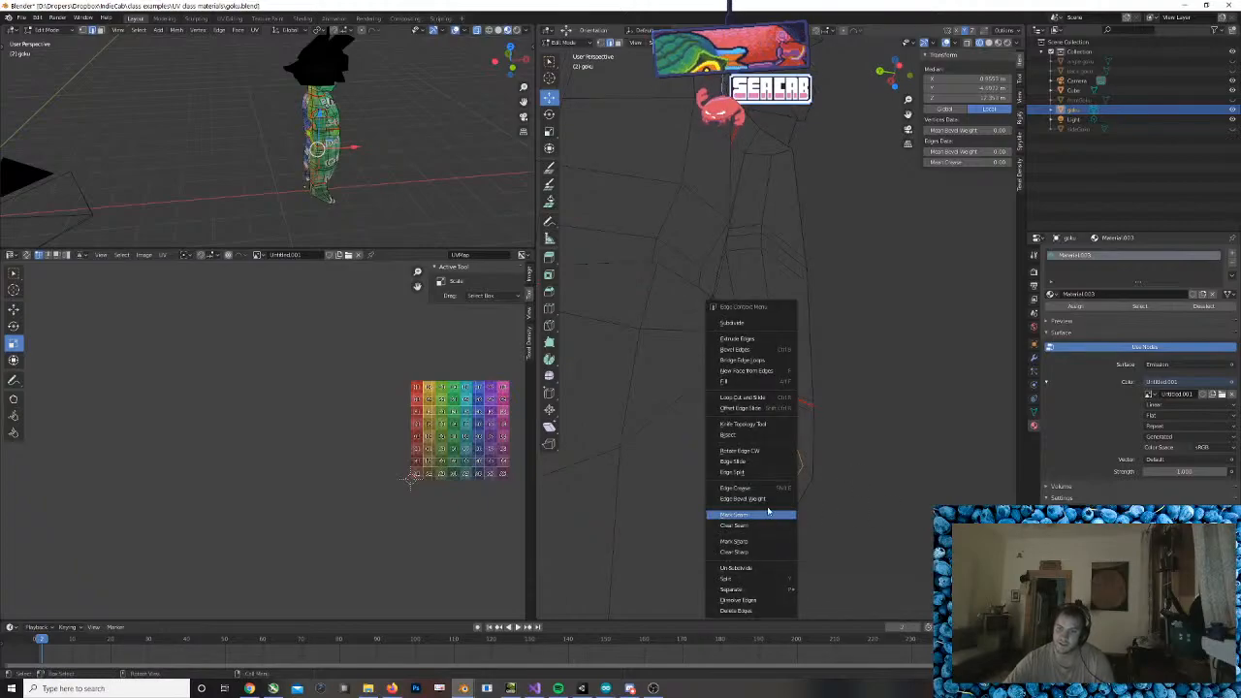
left_click(763, 517)
Select the edges from the shoulder seam through the armpit and down the inner arm to the wrist seam, and mark them as a seam
scroll(815, 457, "down", 2)
middle_click_drag(821, 443, 897, 582, "shift")
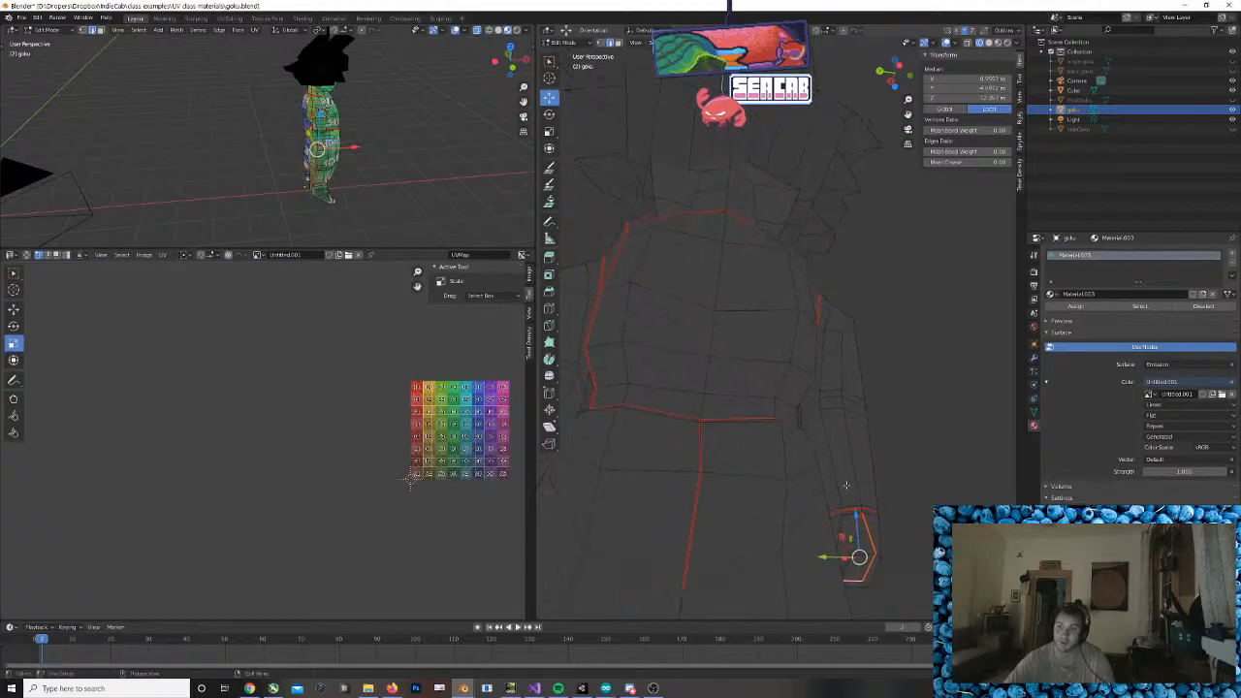
middle_click_drag(885, 496, 776, 483)
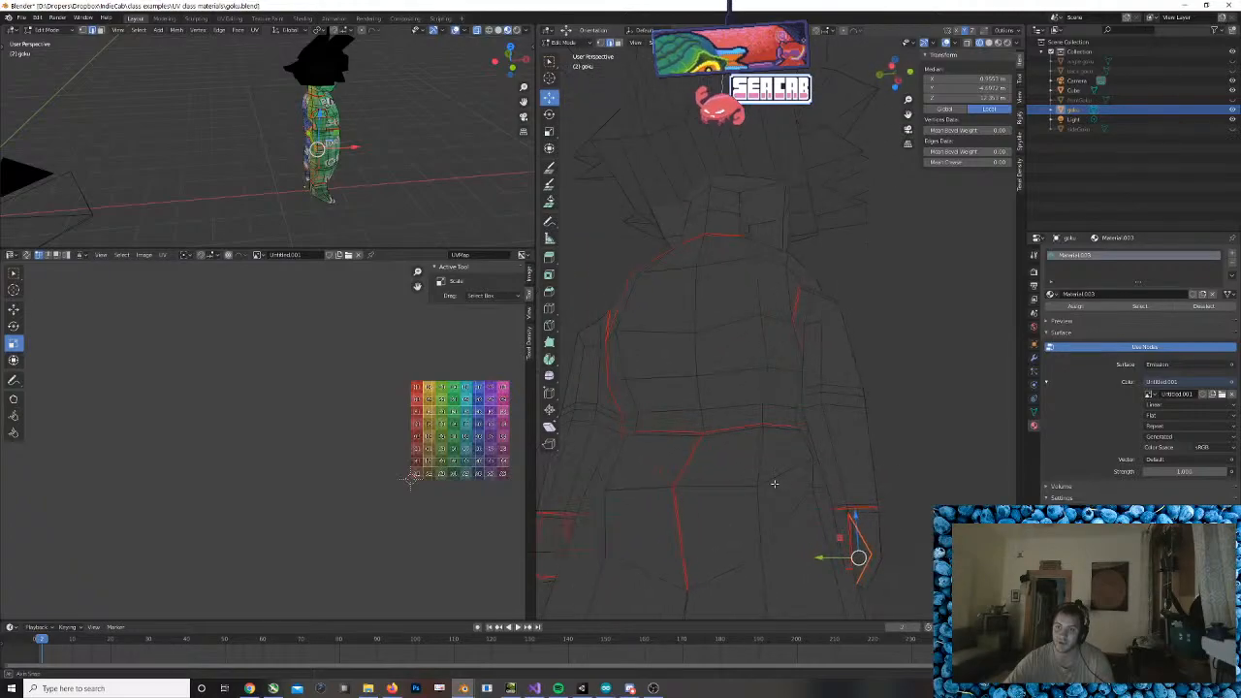
scroll(832, 404, "up", 2)
middle_click_drag(832, 404, 837, 354)
left_click(829, 346)
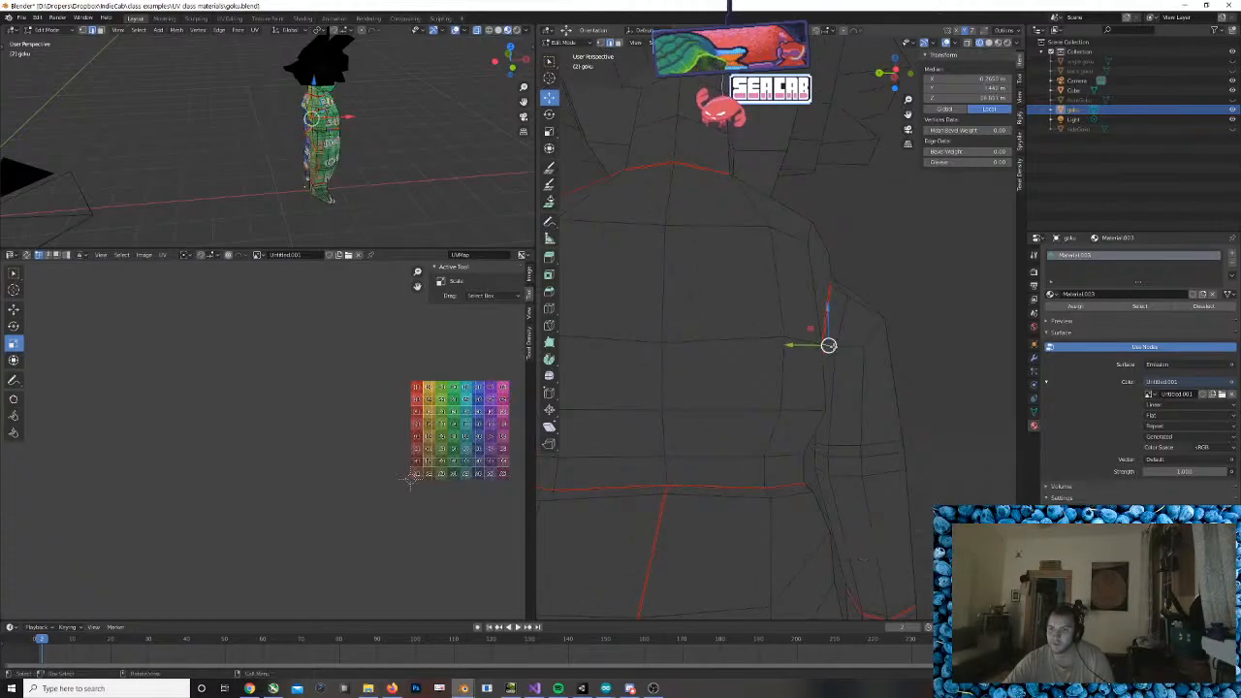
key("g")
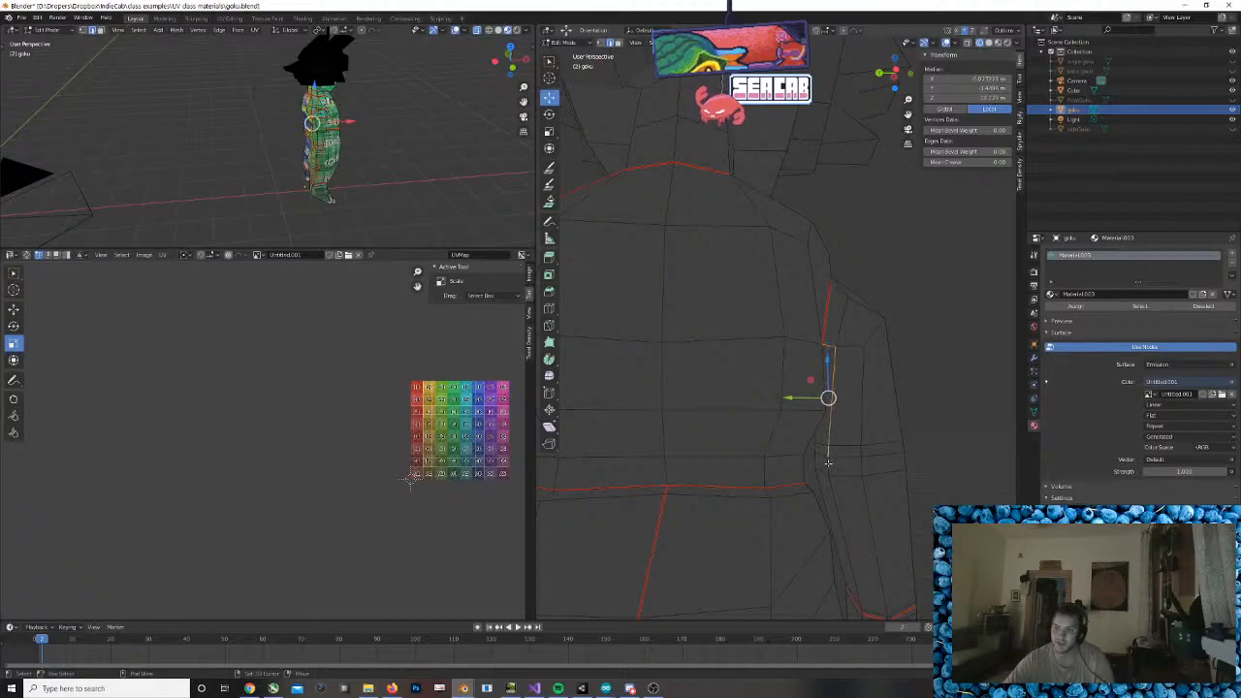
left_click(843, 514, "shift")
middle_click_drag(855, 532, 866, 503)
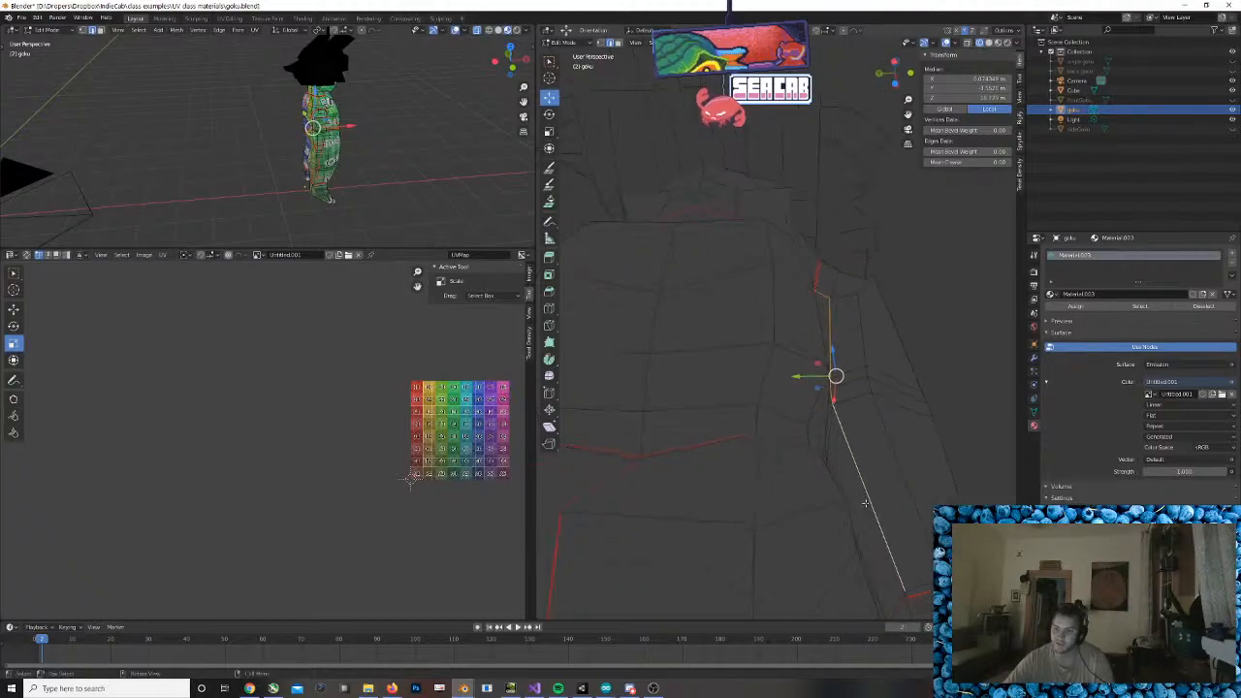
right_click(896, 559)
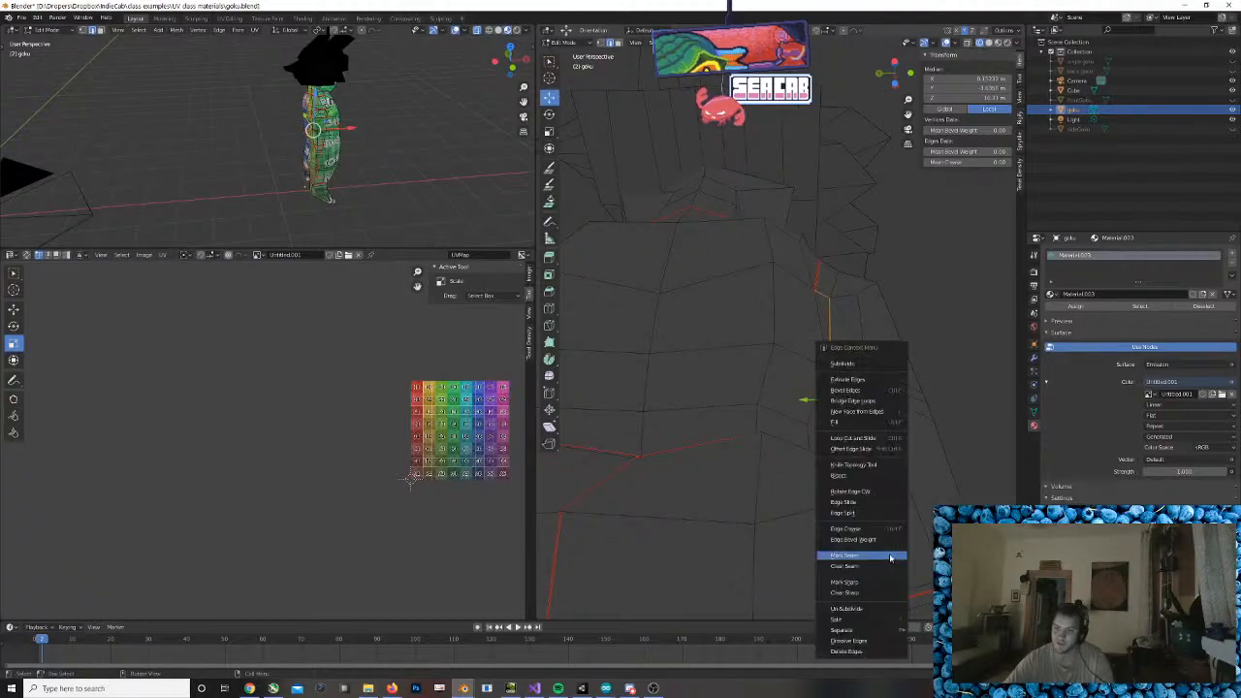
left_click(896, 558)
On the opposite arm, select the matching inner edges from the armpit down to the wrist and mark them as a seam
middle_click_drag(896, 558, 844, 554)
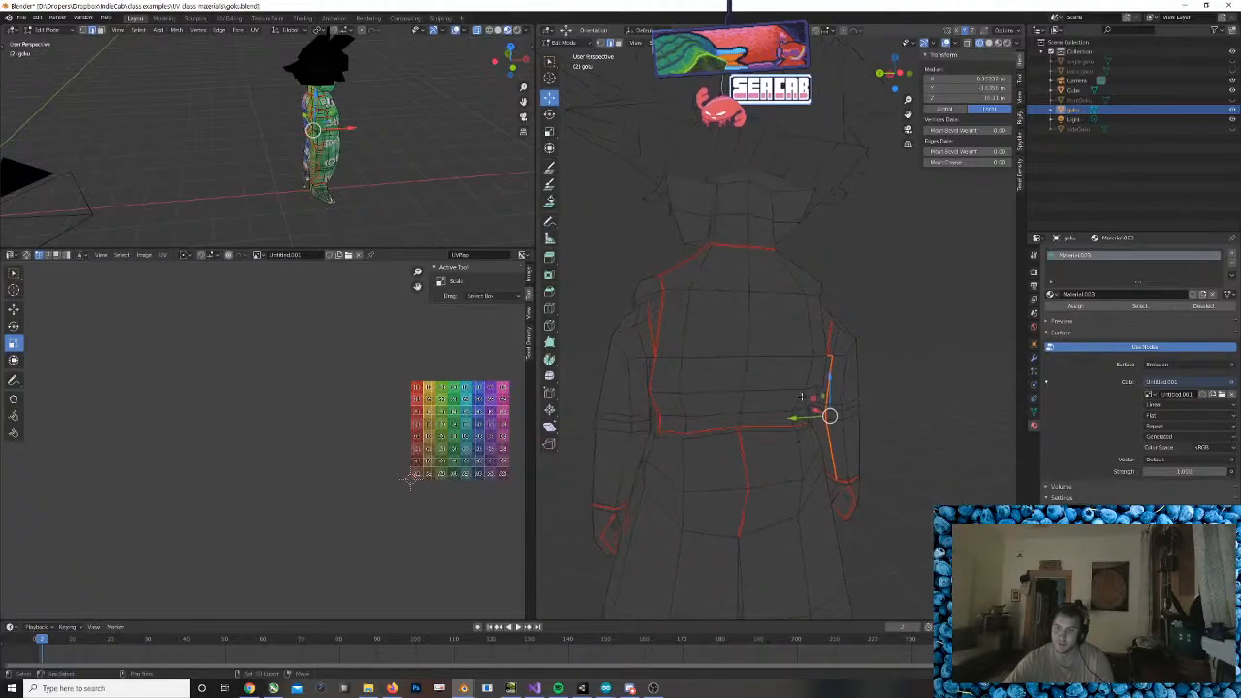
scroll(909, 420, "up", 2)
left_click(915, 459)
middle_click_drag(933, 432, 867, 403)
scroll(829, 376, "up", 1)
left_click(790, 368, "shift")
left_click(799, 413, "shift")
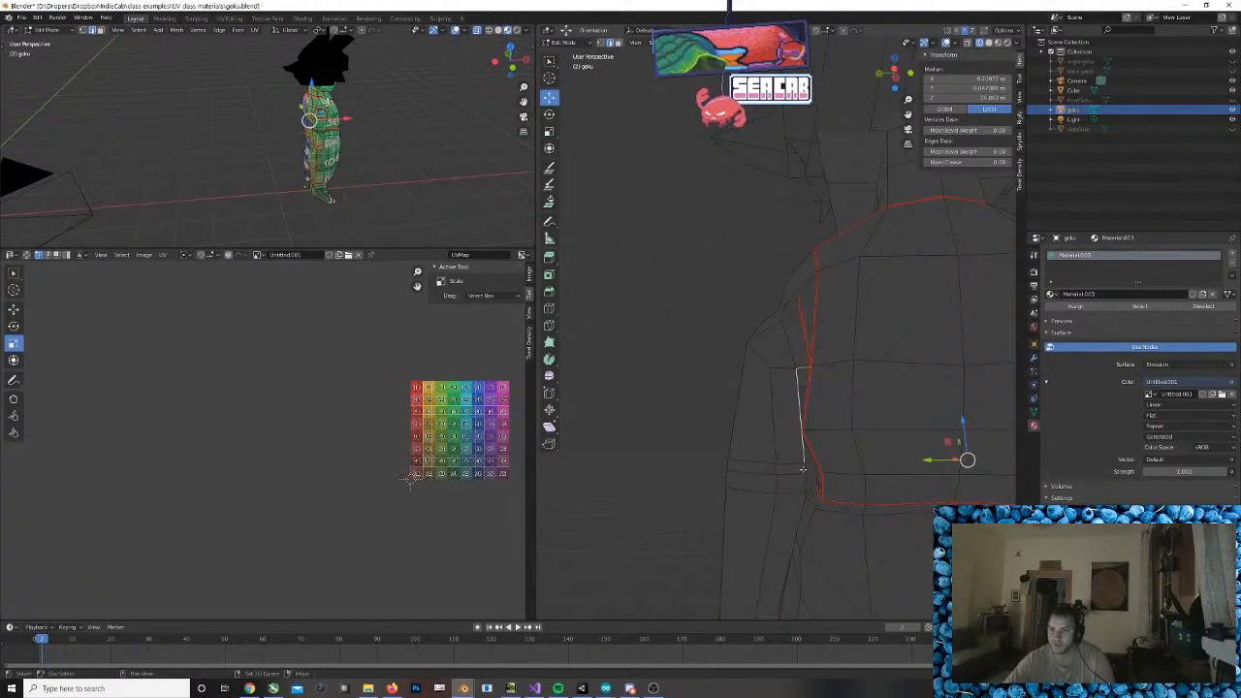
middle_click_drag(803, 469, 862, 368)
left_click(829, 545, "shift")
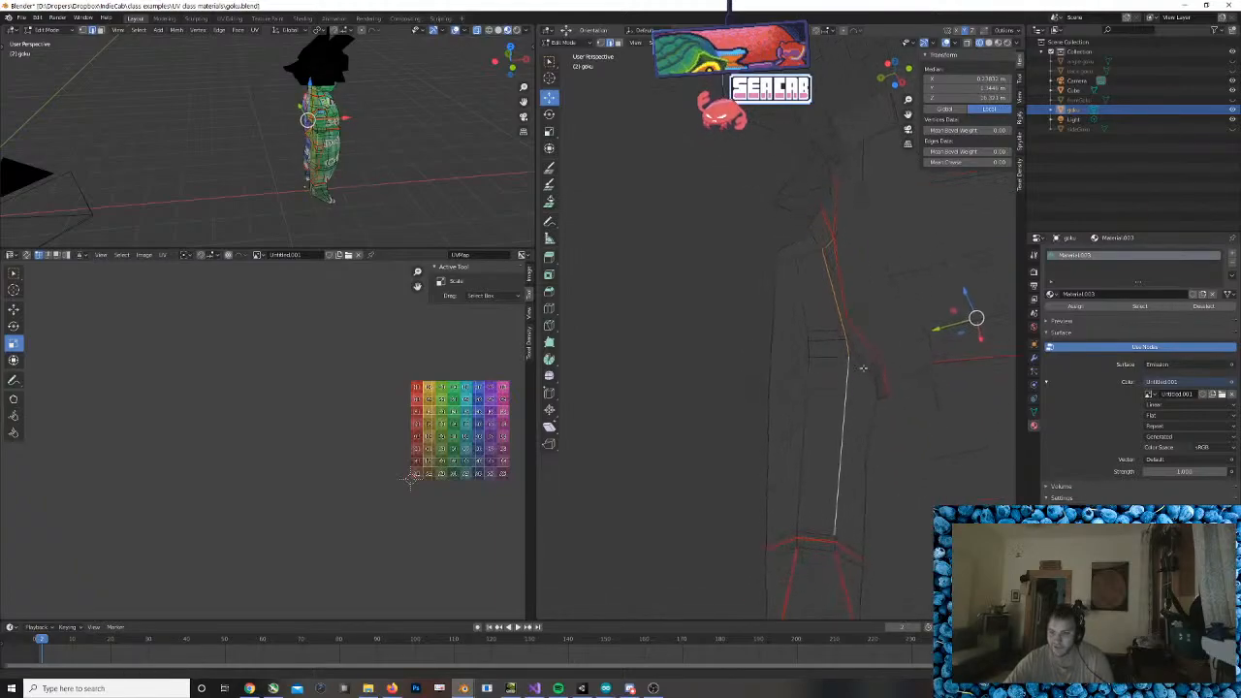
right_click(835, 542)
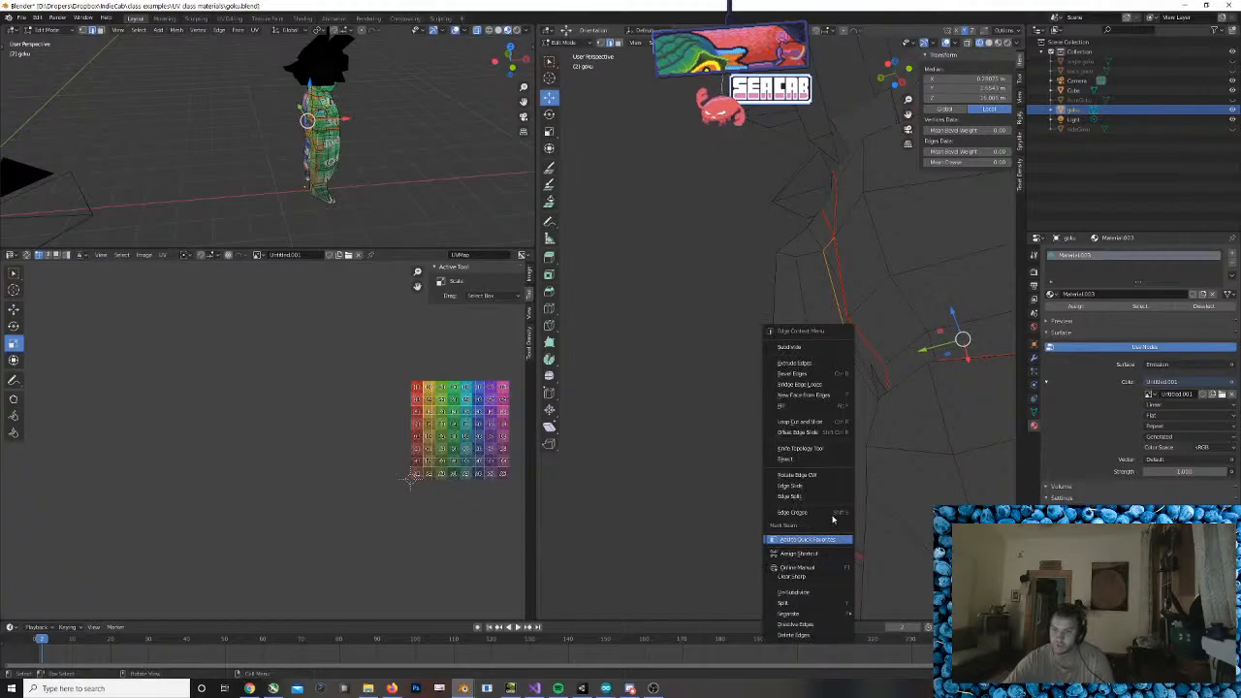
left_click(822, 540)
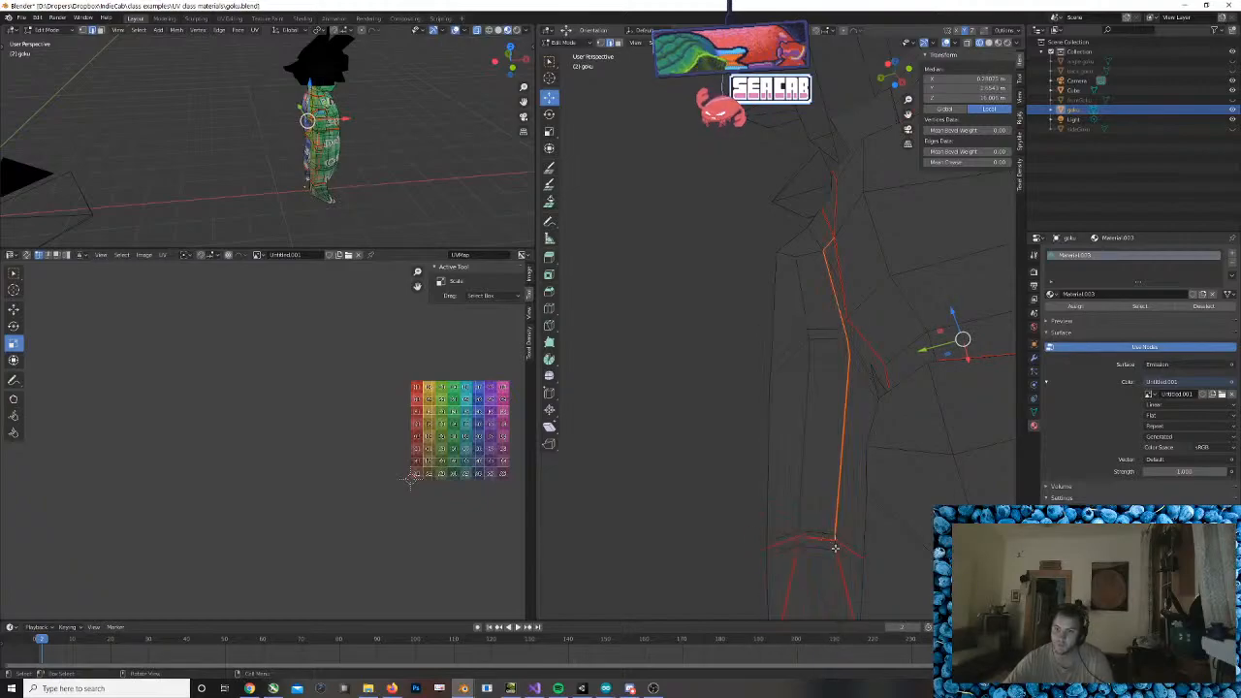
Select the short wrist edge beside the lower end of the new arm seam and mark it as a seam
left_click(832, 541)
right_click(831, 536)
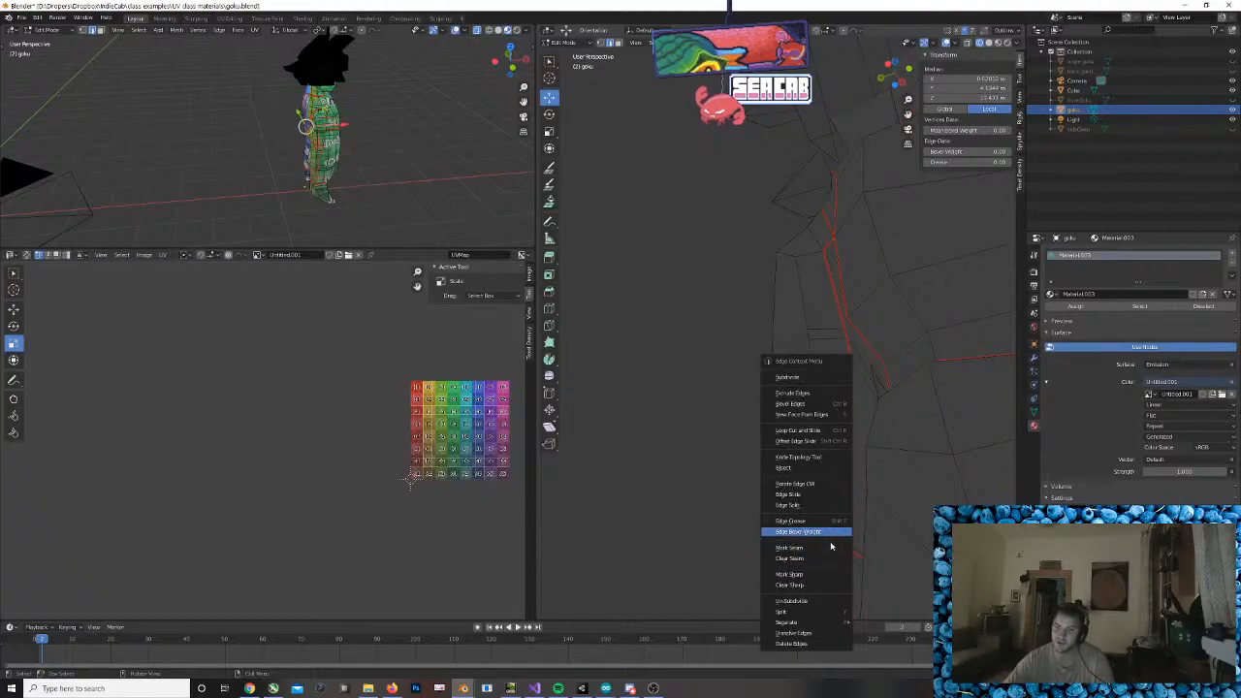
left_click(831, 546)
scroll(853, 504, "down", 4)
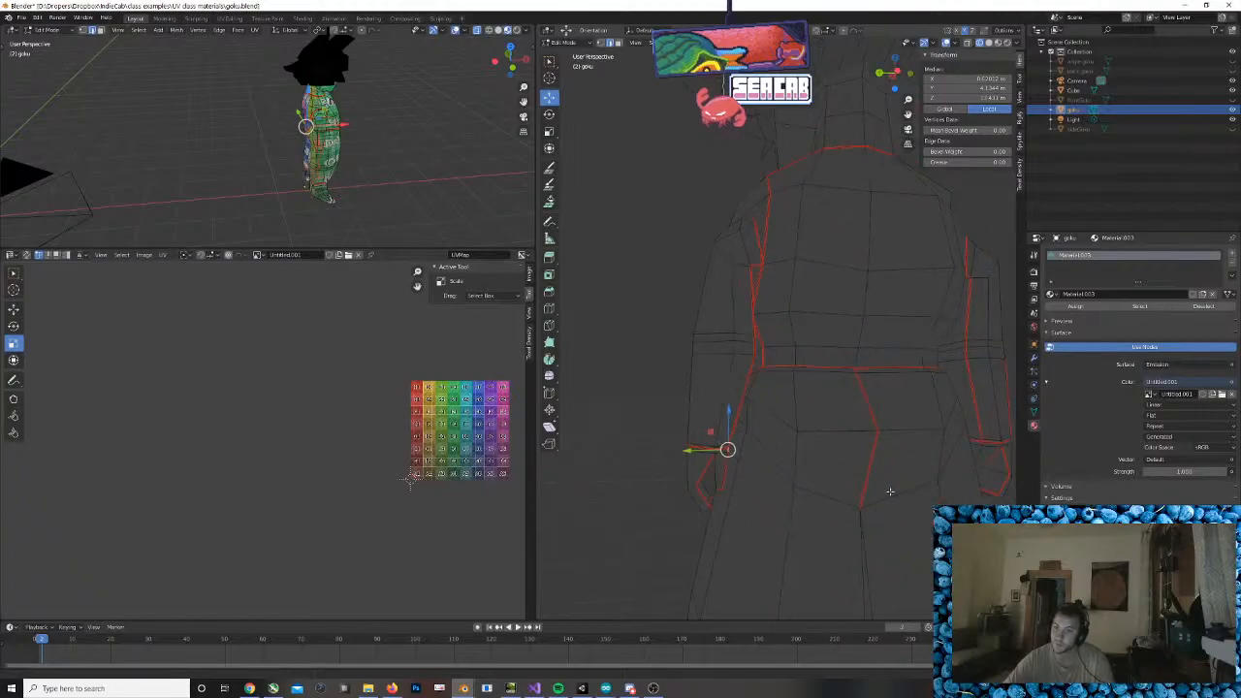
middle_click_drag(890, 491, 1022, 452)
middle_click_drag(876, 478, 822, 418)
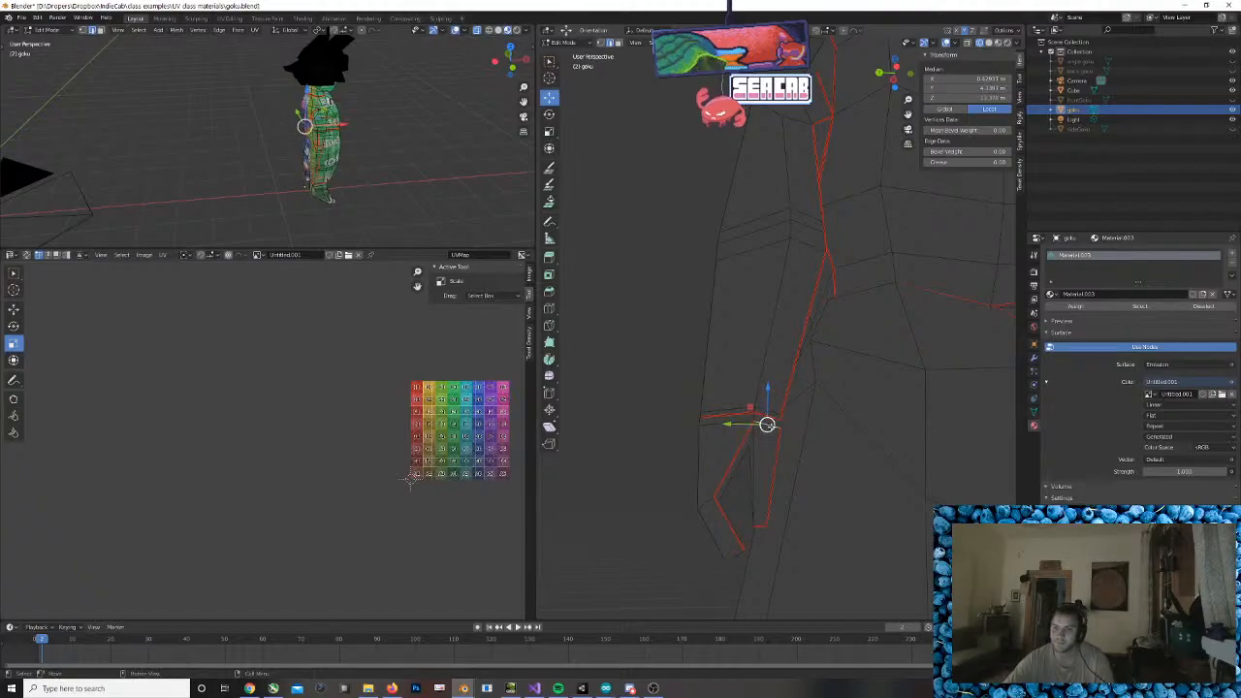
right_click(771, 430)
left_click(772, 430)
right_click(767, 424)
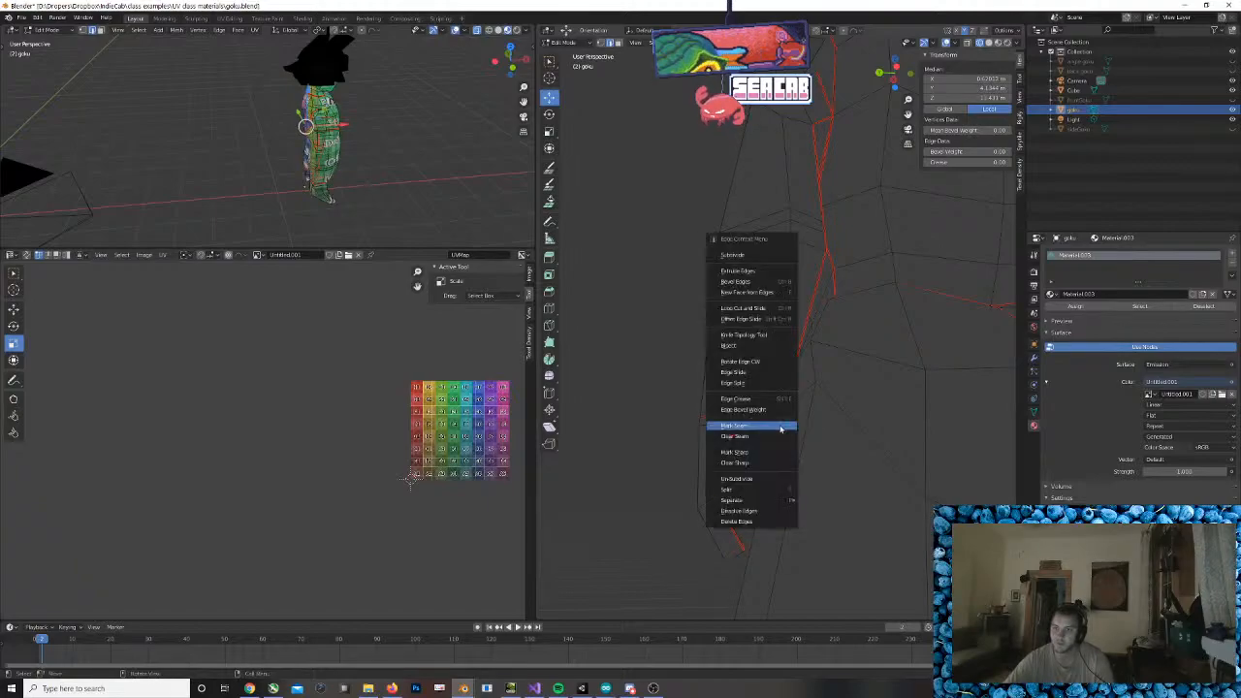
Select the remaining unmarked edges around the same wrist and mark them as seams to close the loop
middle_click_drag(850, 452, 871, 437)
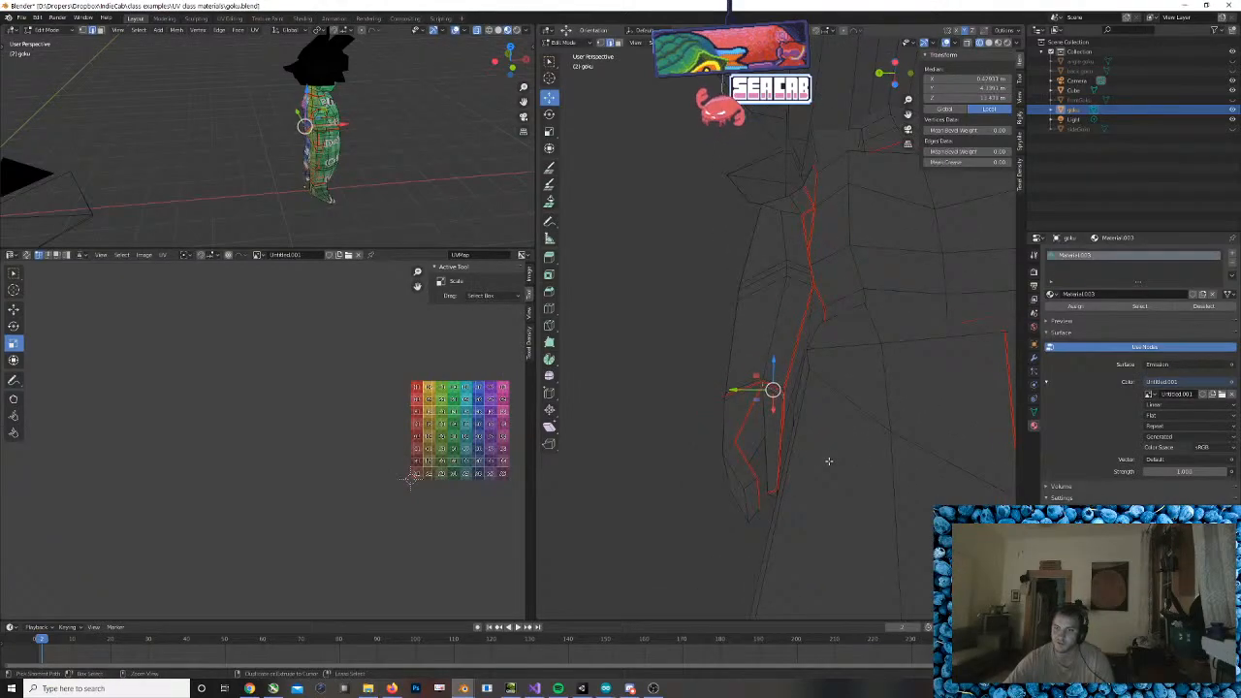
middle_click_drag(785, 419, 775, 385)
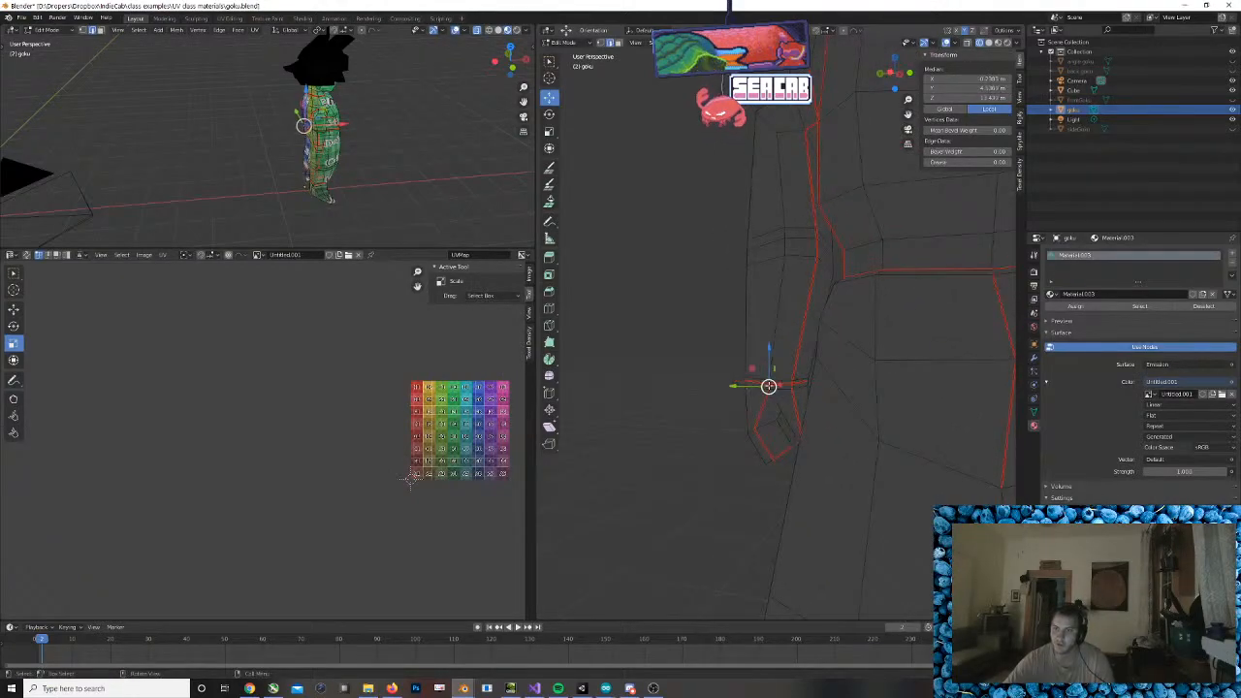
right_click(769, 387)
left_click(775, 390)
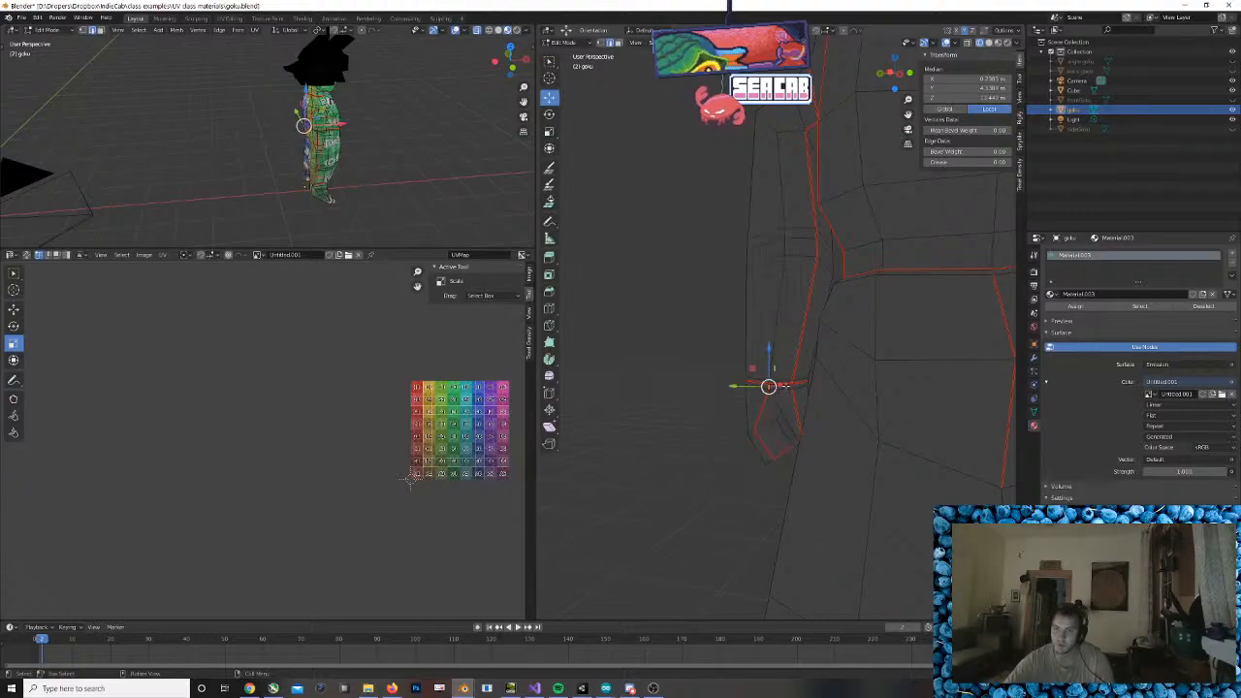
mouse_move(797, 387)
middle_mouse_down()
mouse_move(787, 394)
mouse_move(809, 398)
middle_mouse_up()
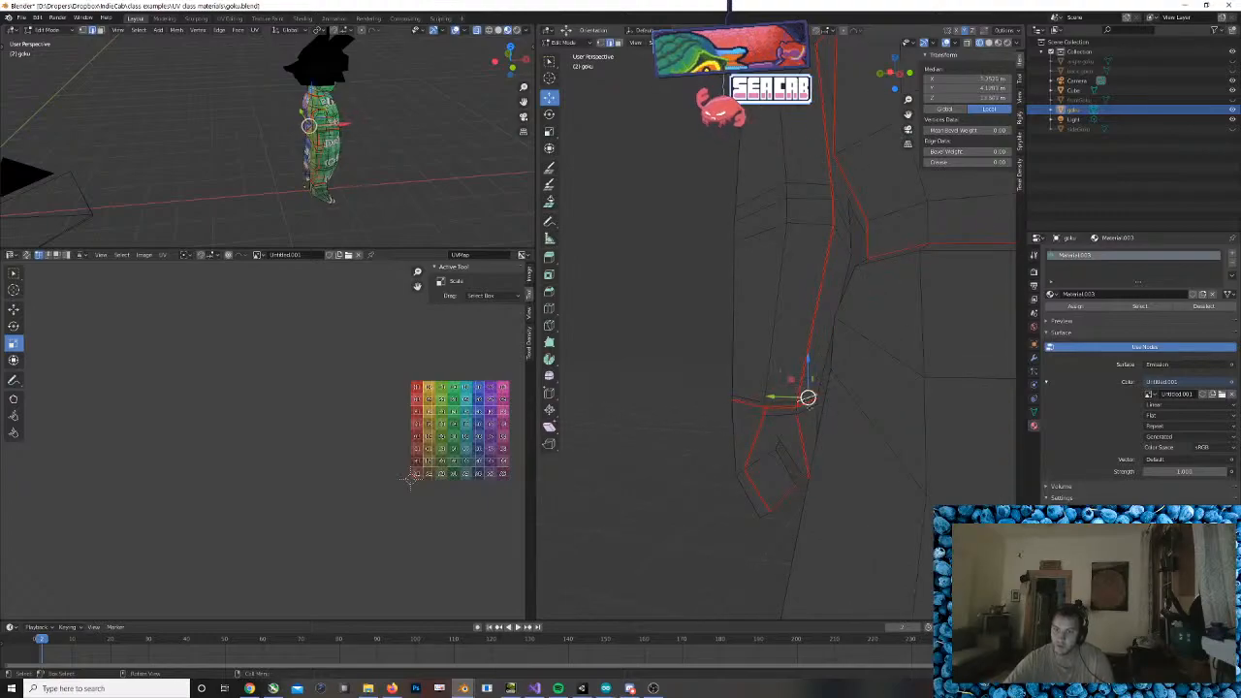
right_click(794, 410)
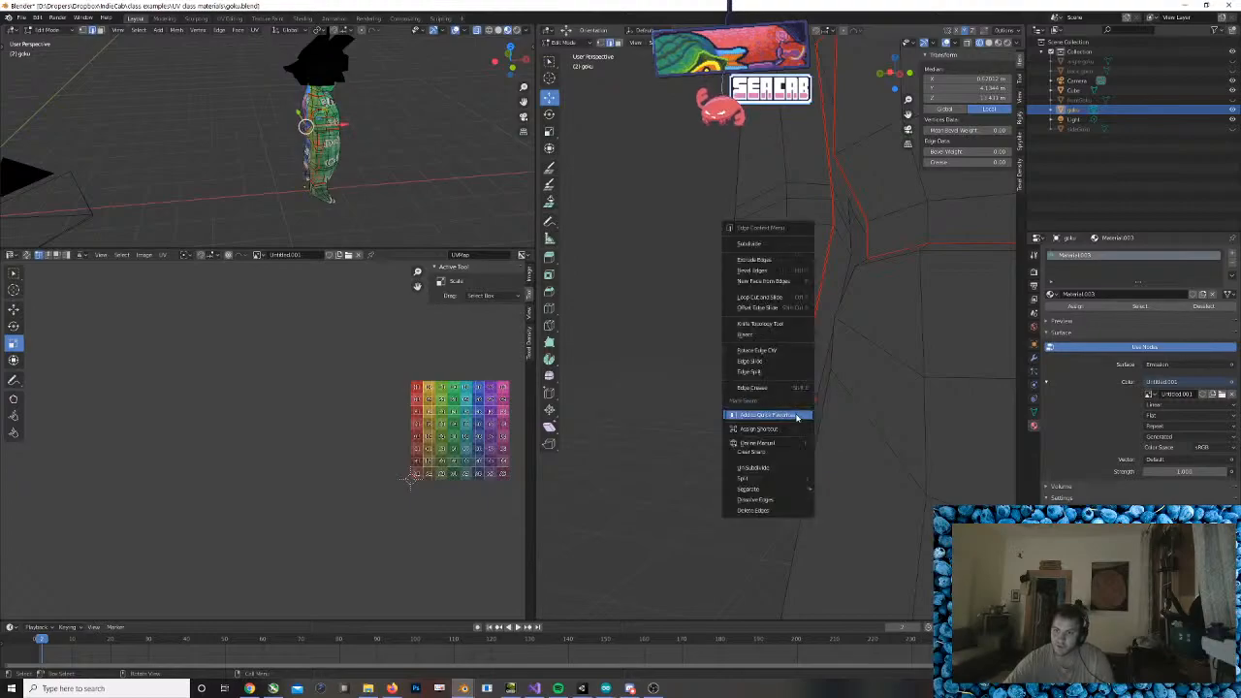
left_click(773, 414)
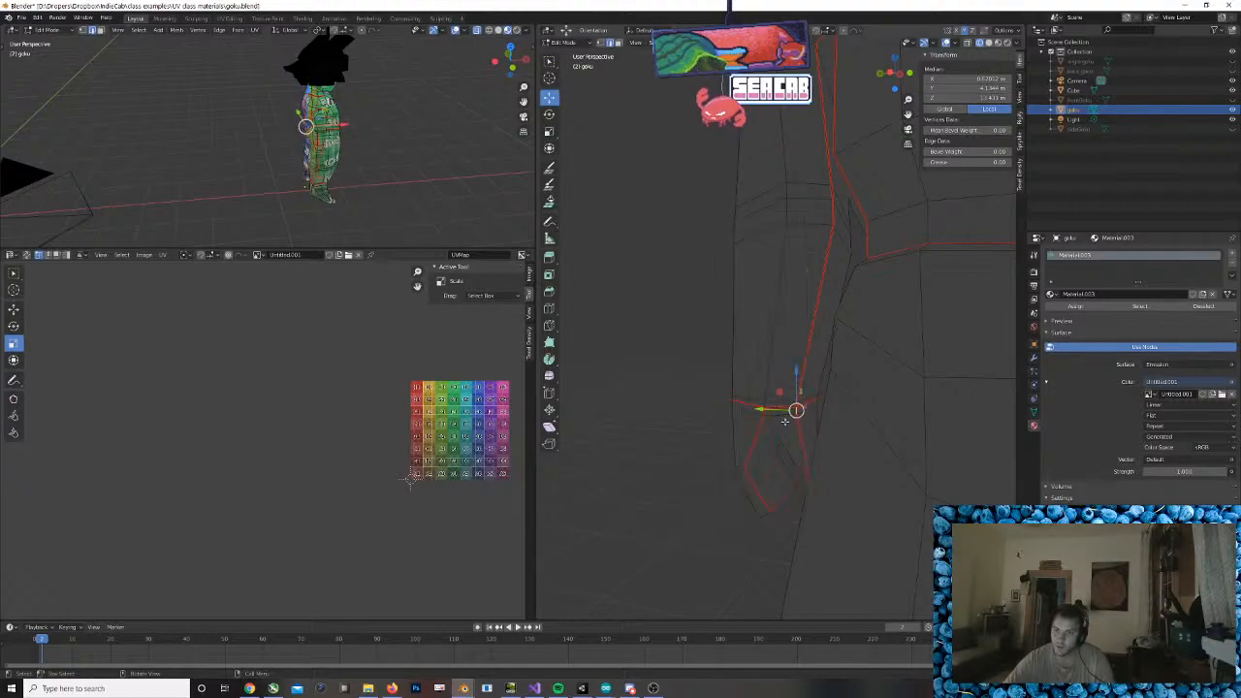
scroll(853, 426, "down", 2)
middle_click_drag(897, 432, 597, 423)
middle_click_drag(775, 370, 818, 354)
scroll(776, 374, "down", 2)
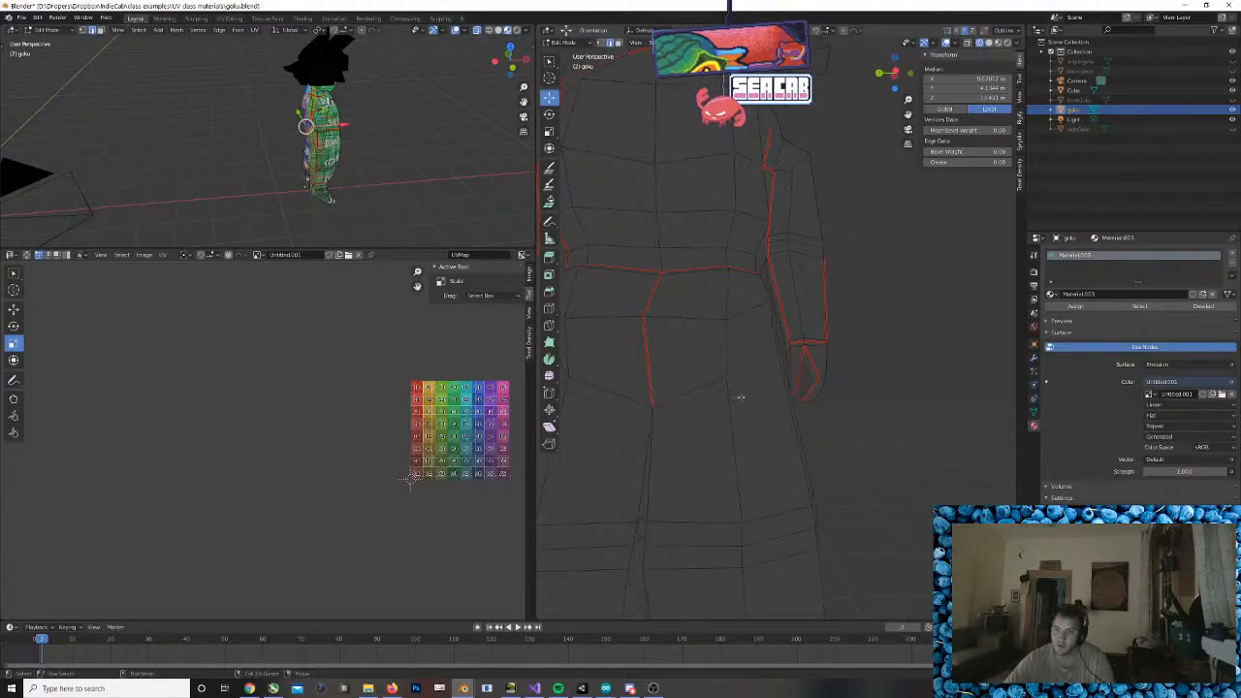
middle_click_drag(740, 397, 868, 397)
middle_click_drag(868, 397, 886, 404, "shift")
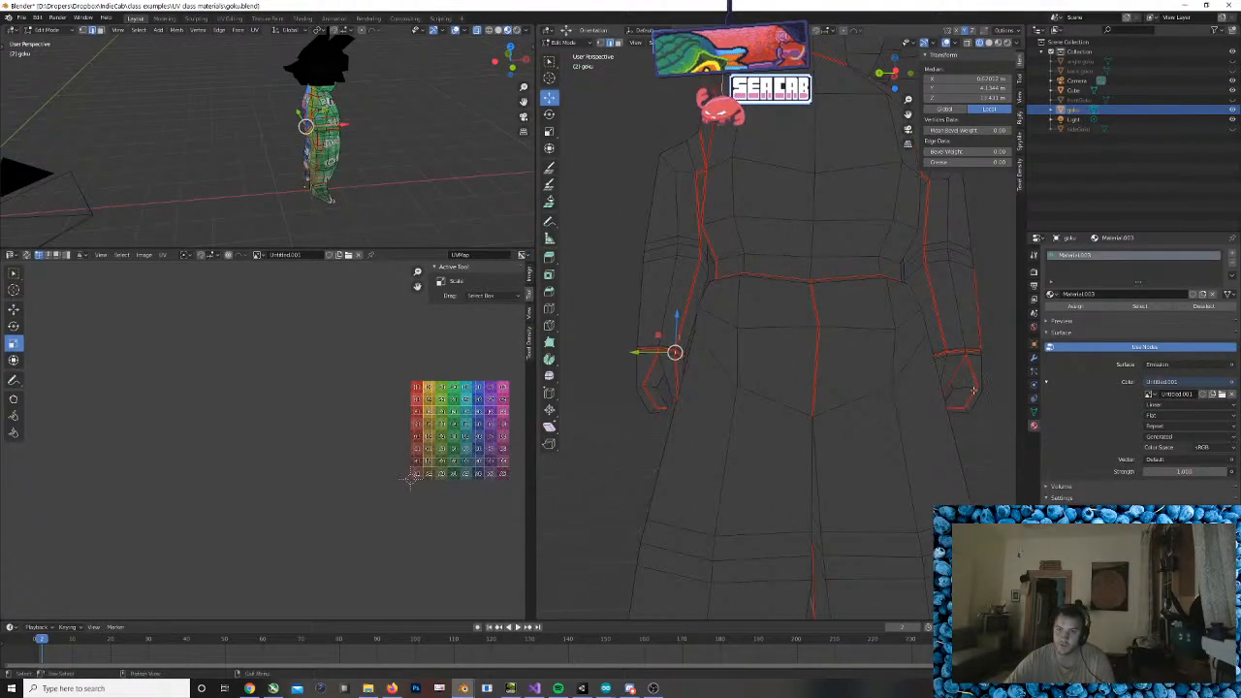
On the hand, clear the seam from the misplaced side edge and mark the adjacent edge running down below the wrist as a seam
scroll(973, 389, "up", 1)
middle_click_drag(970, 388, 801, 411, "shift")
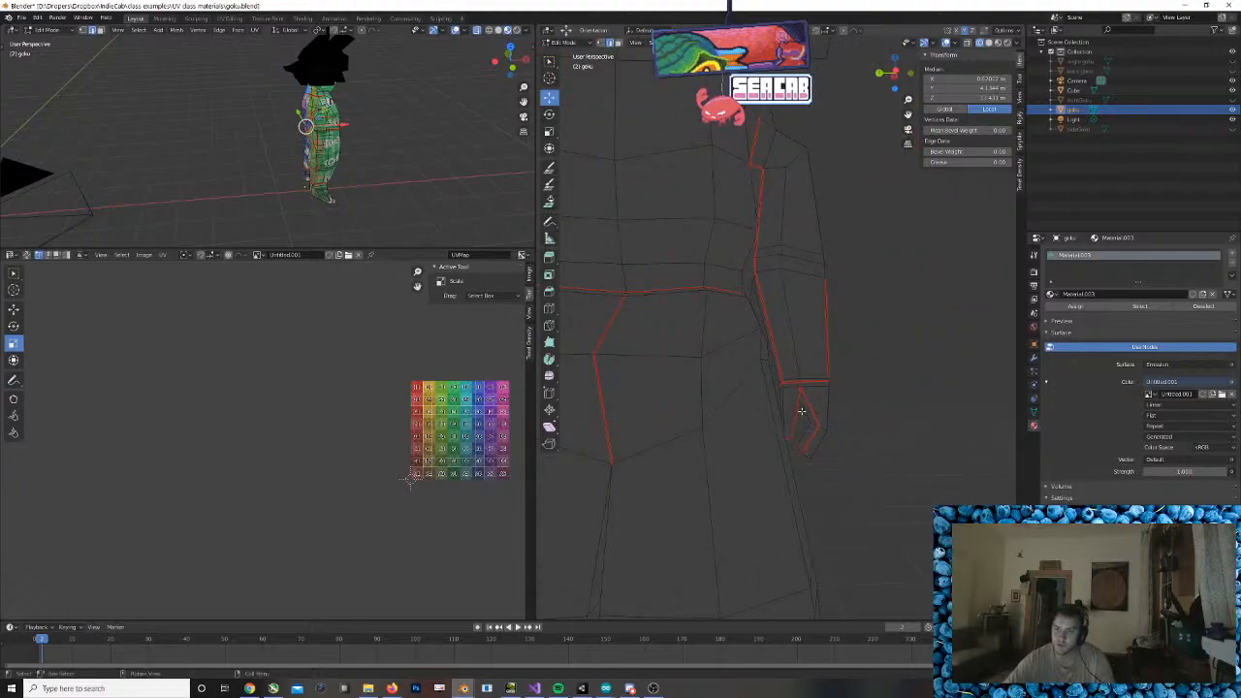
right_click(796, 414)
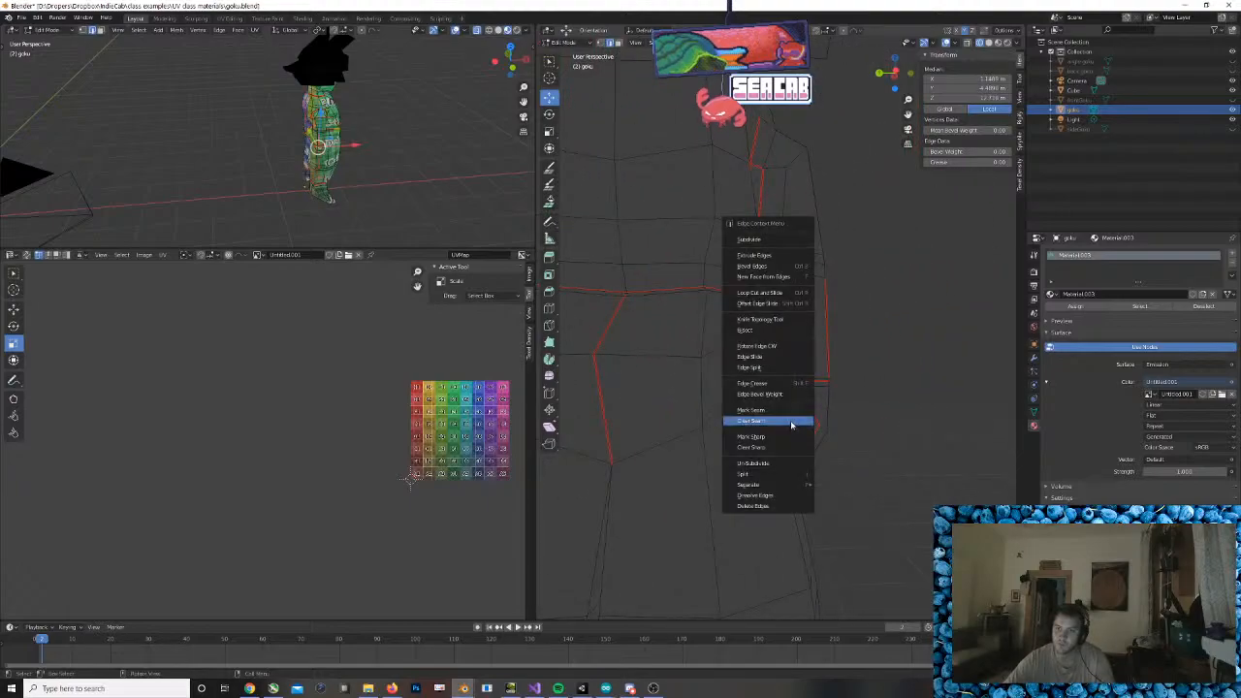
left_click(791, 421)
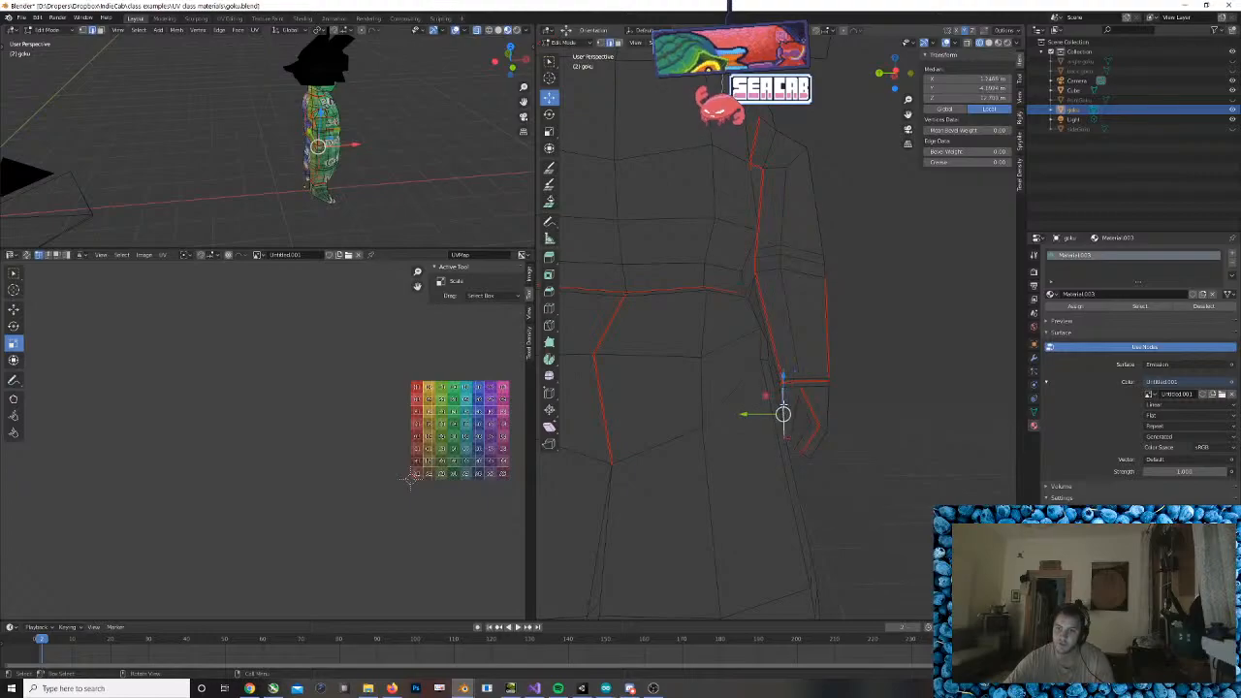
right_click(783, 407)
left_click(784, 403)
Select the short edge joining the wrist loop to the new hand seam and mark it as a seam
middle_click_drag(784, 410, 819, 412)
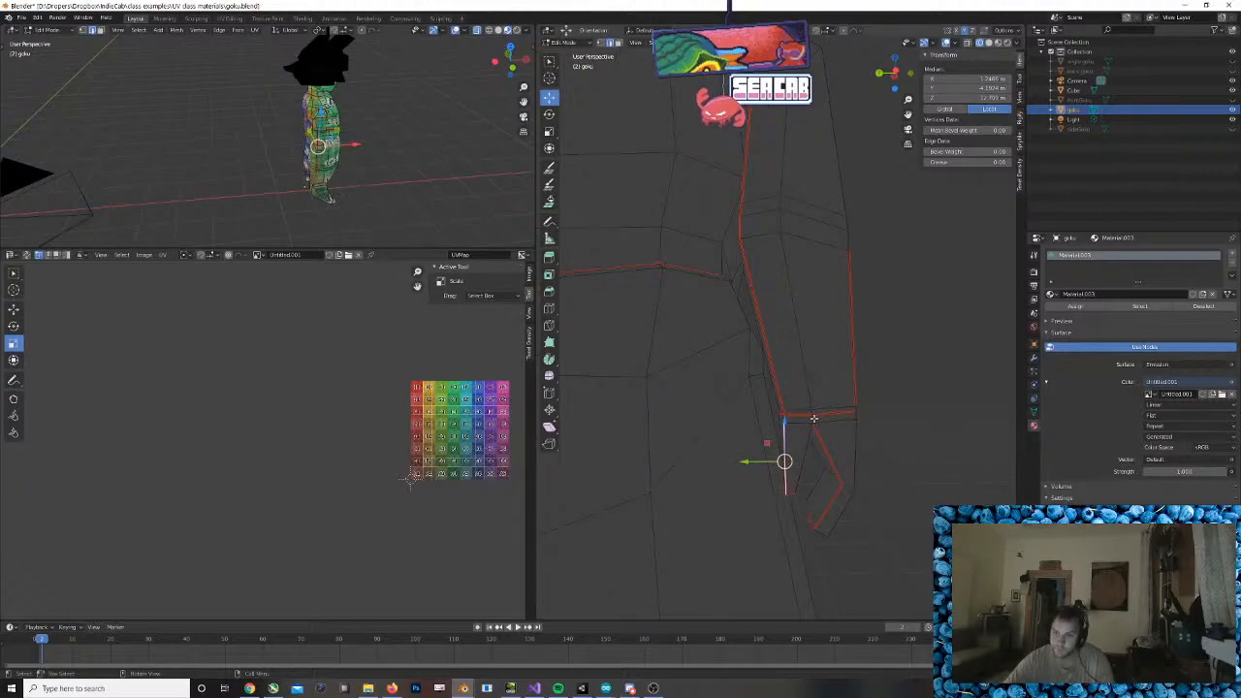
left_click(813, 418)
right_click(813, 418)
left_click(811, 420)
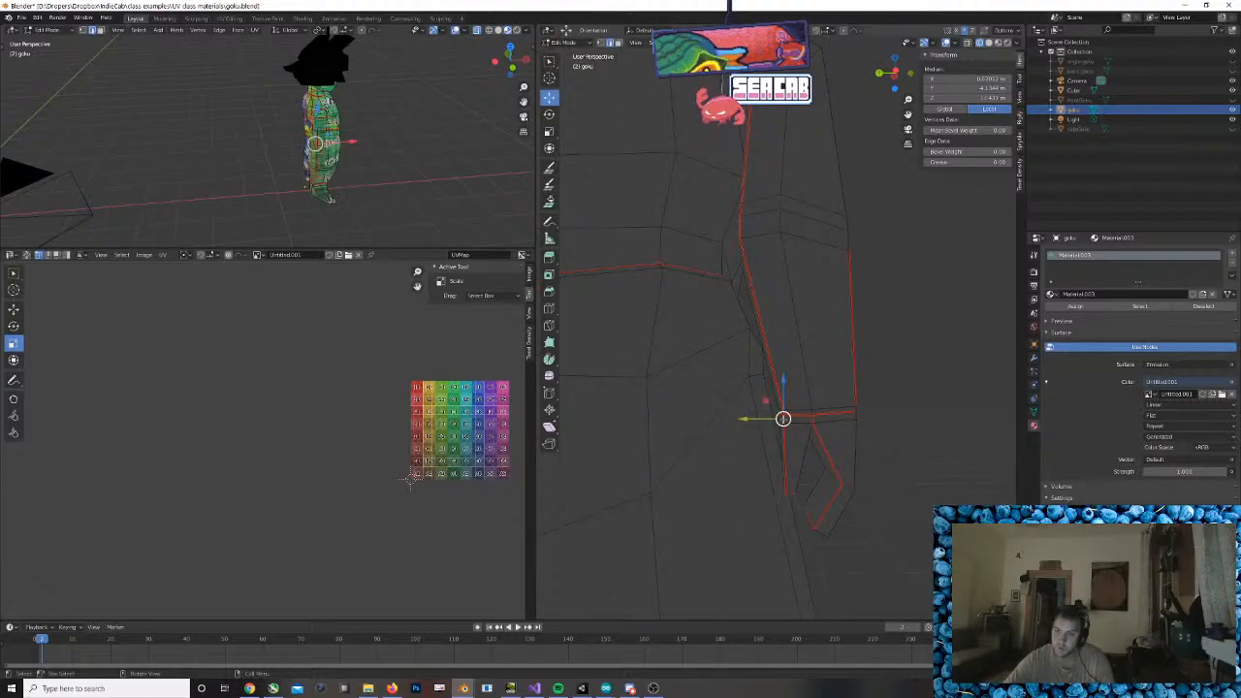
right_click(783, 417)
left_click(783, 417)
Return to Object Mode and move the hair object along the Y axis, clear of the head
middle_click_drag(784, 417, 852, 234)
key("Tab")
left_click(783, 203)
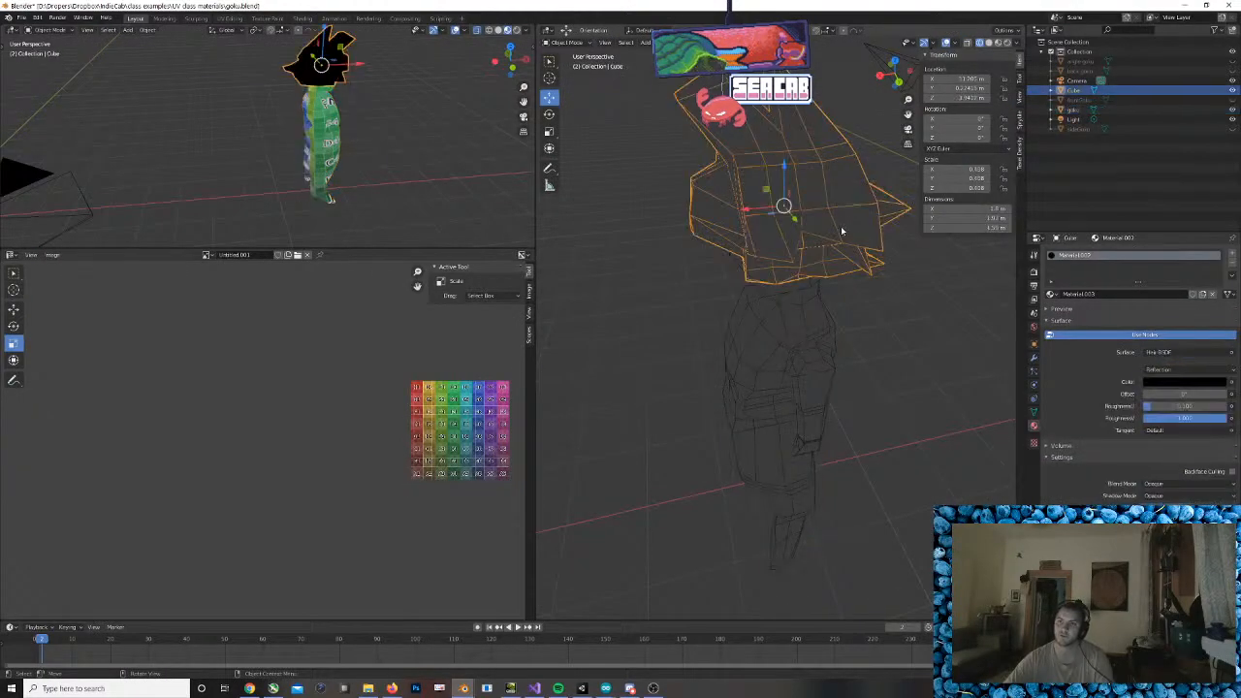
scroll(800, 274, "down", 1)
left_click_drag(795, 286, 875, 383)
scroll(789, 260, "up", 3)
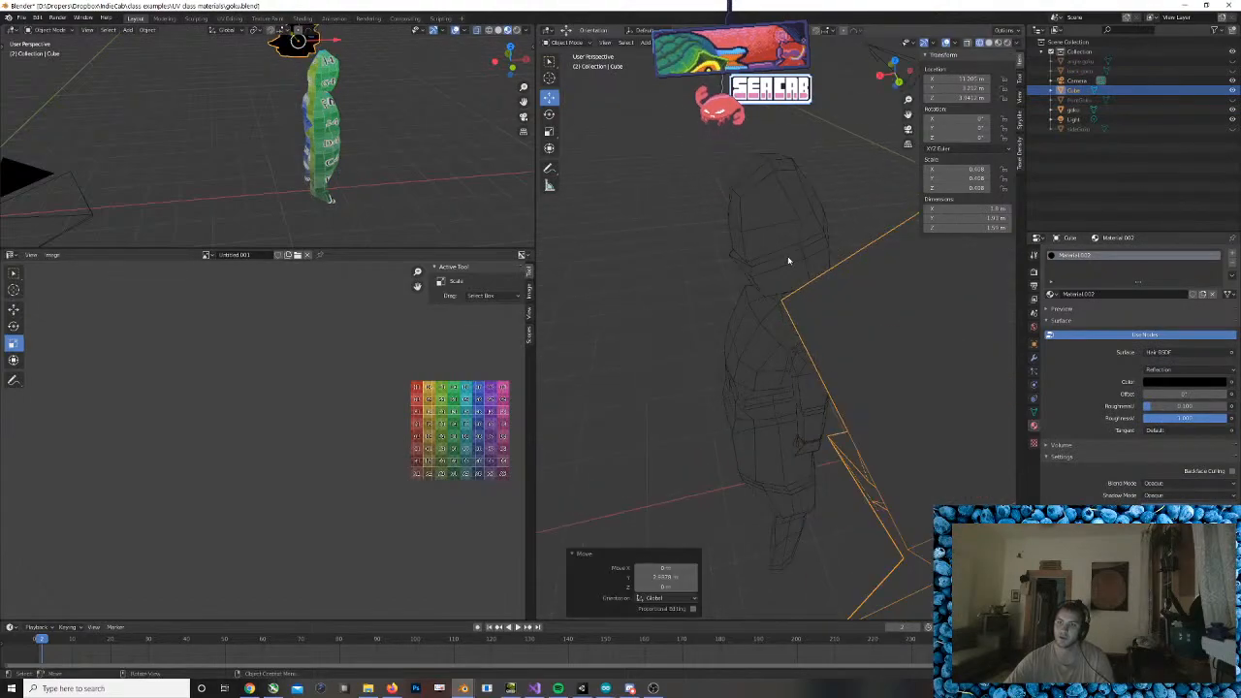
Select the goku body, enter Edit Mode and switch to face selection
left_click(789, 261)
scroll(820, 174, "up", 1)
scroll(821, 174, "up", 4)
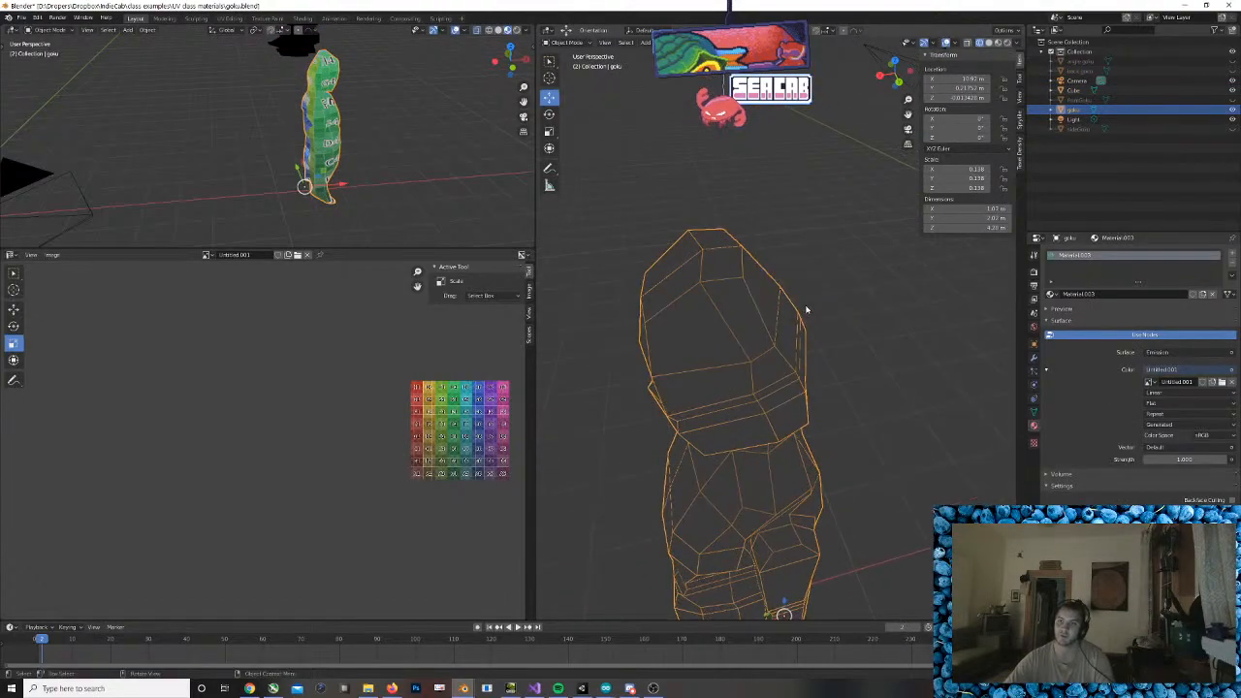
key("Tab")
middle_click_drag(775, 301, 772, 347)
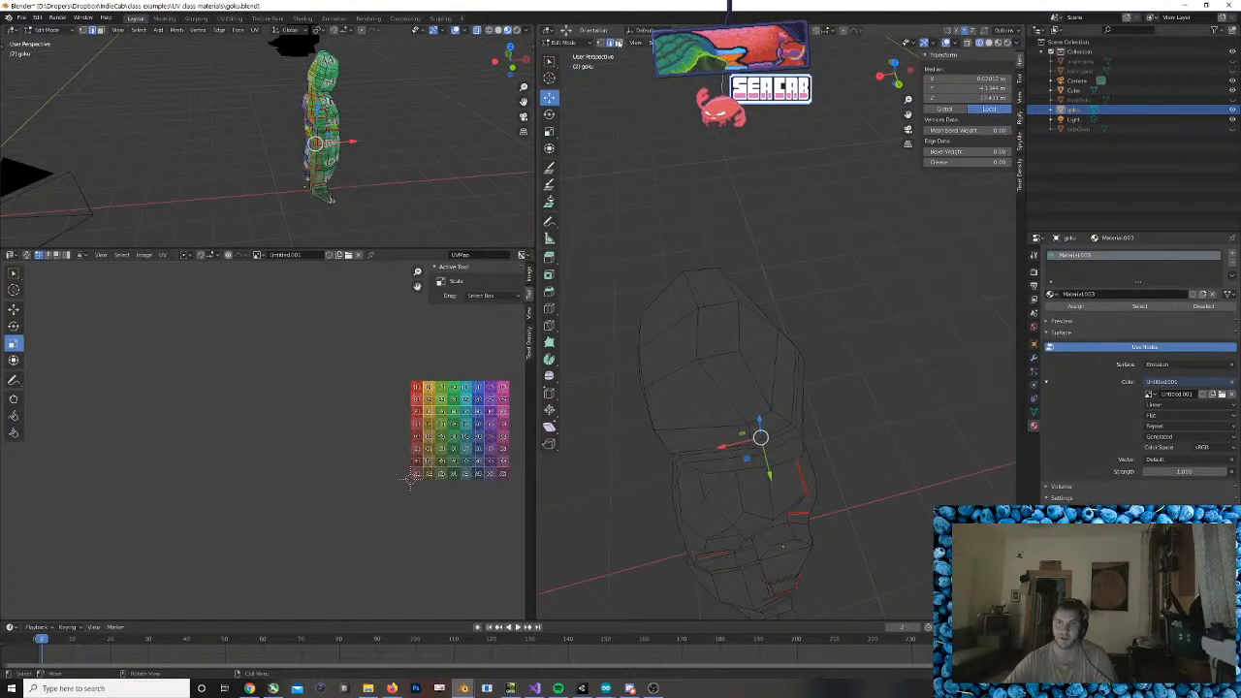
left_click(618, 43)
Select the faces on the top, back and sides of the head that the hair covers, and delete them
left_click(717, 298)
left_click(720, 328, "shift")
left_click(749, 309, "shift")
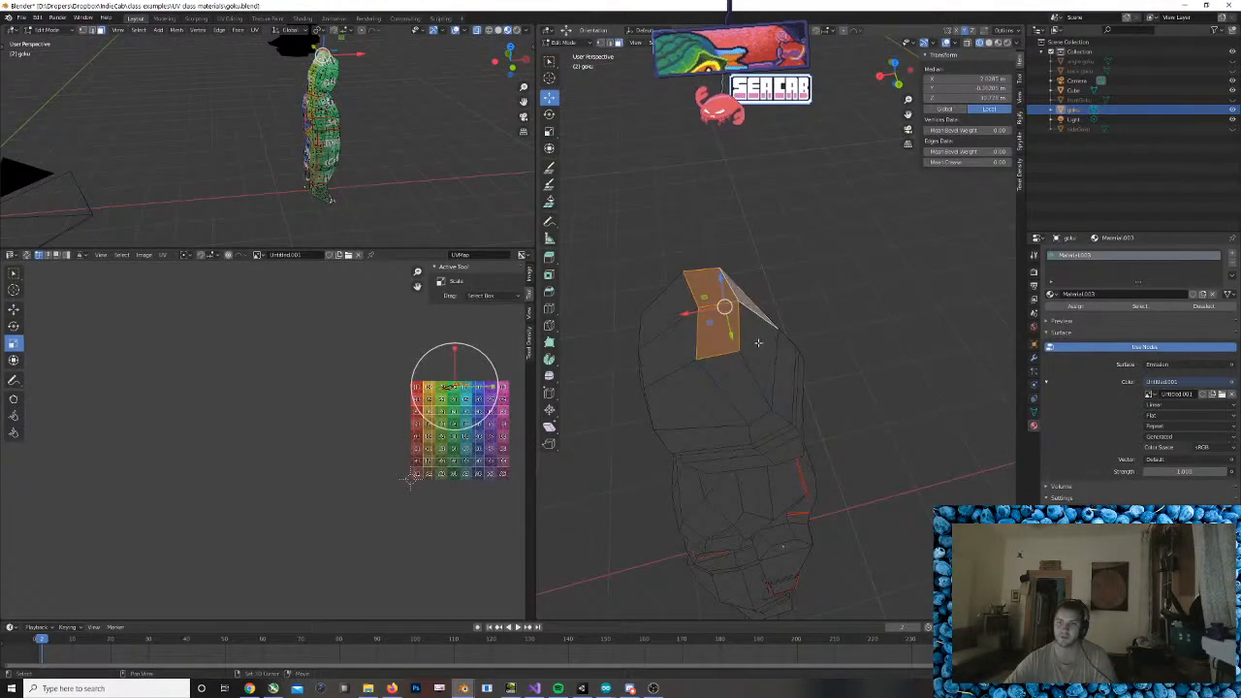
middle_click_drag(758, 343, 706, 308)
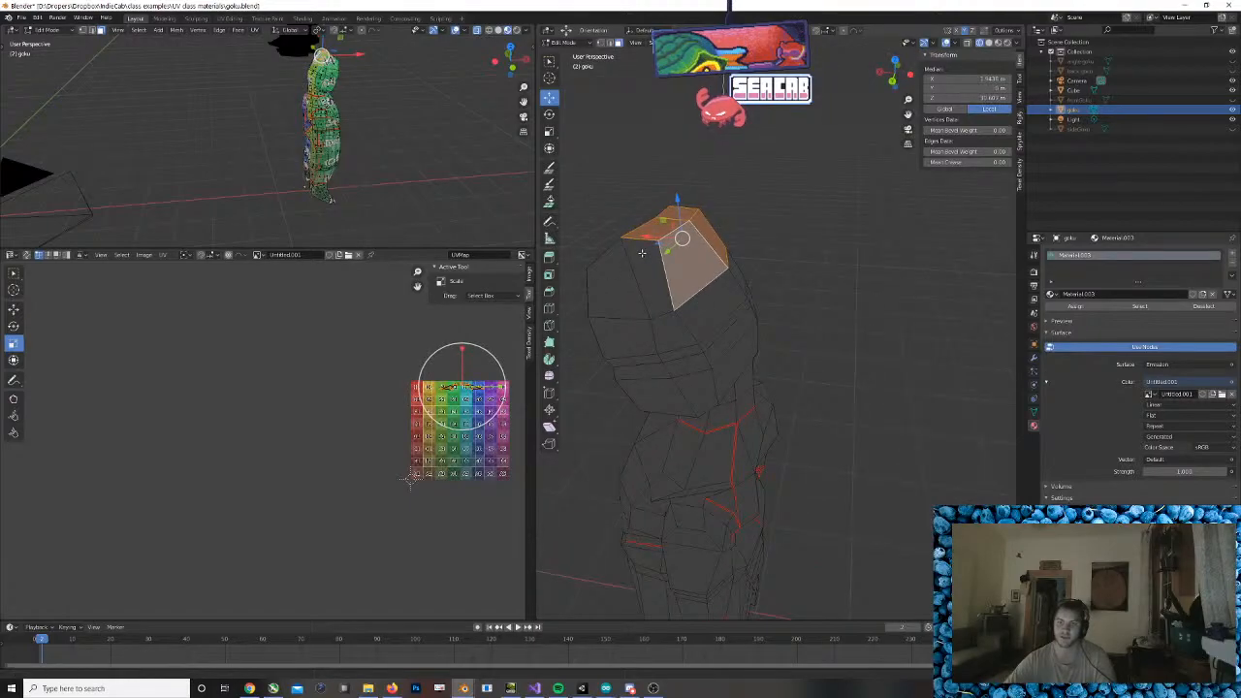
middle_click_drag(642, 253, 761, 285)
middle_click_drag(671, 275, 657, 278)
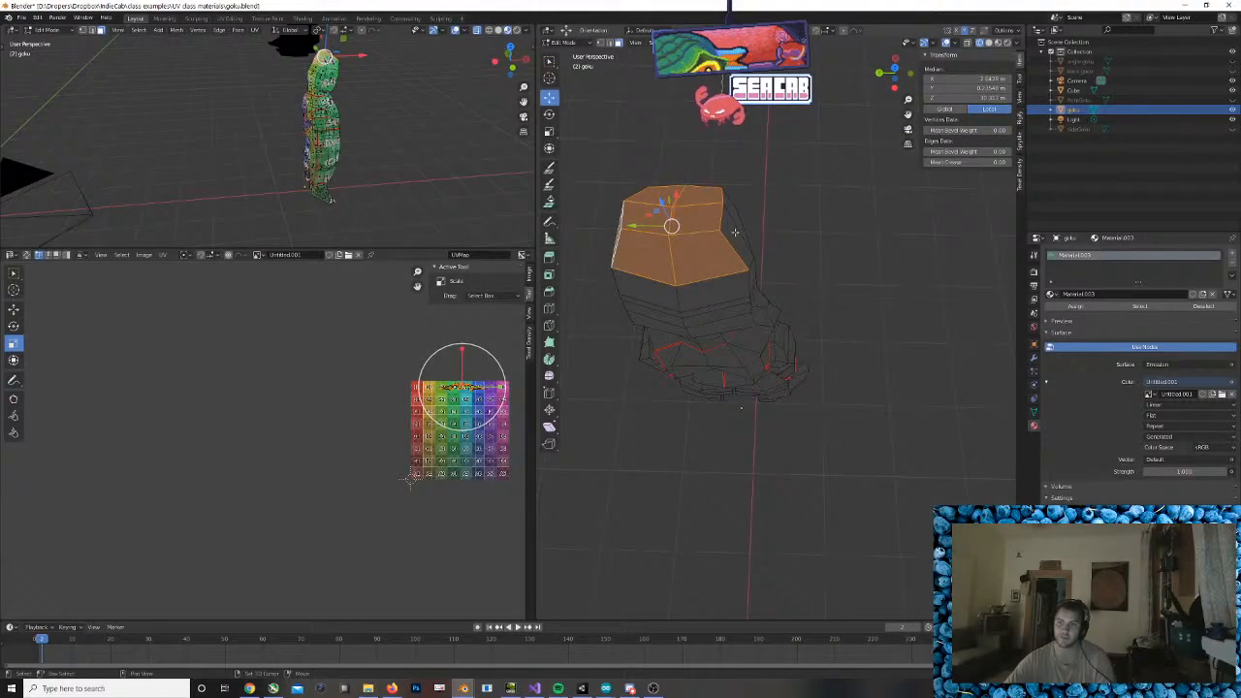
middle_click_drag(735, 232, 815, 243)
middle_click_drag(747, 341, 614, 269)
left_click(787, 252, "shift")
middle_click_drag(787, 251, 931, 239)
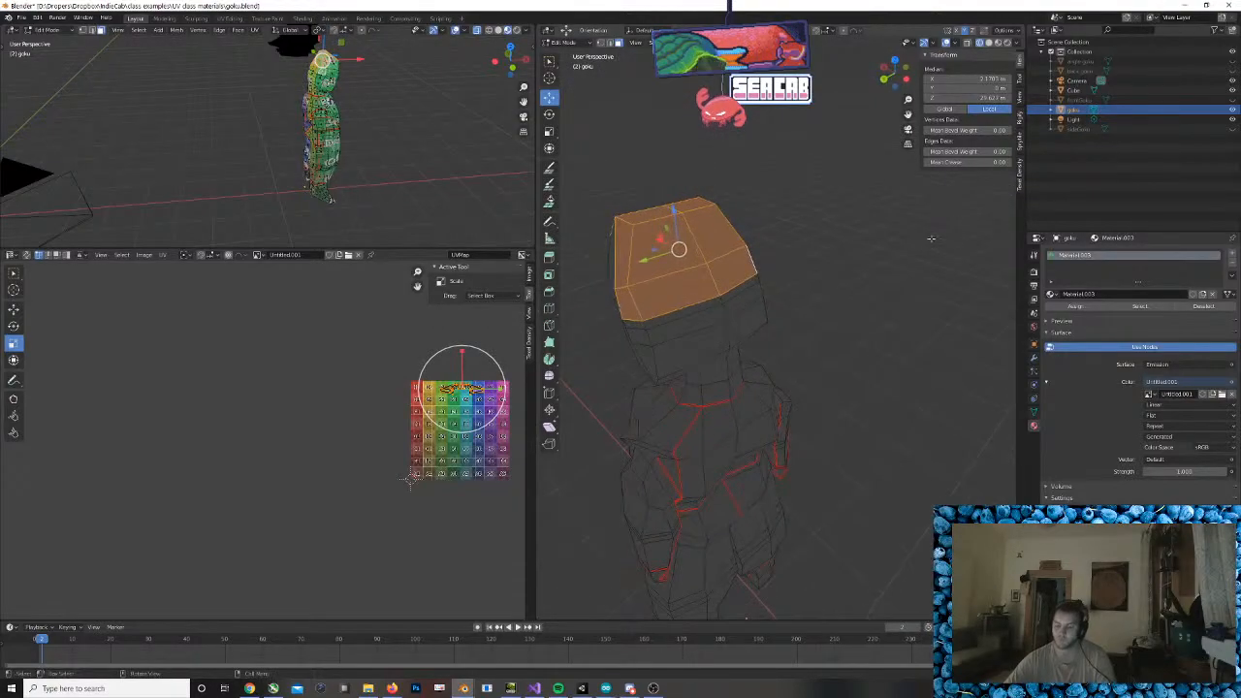
key("x")
left_click(931, 241)
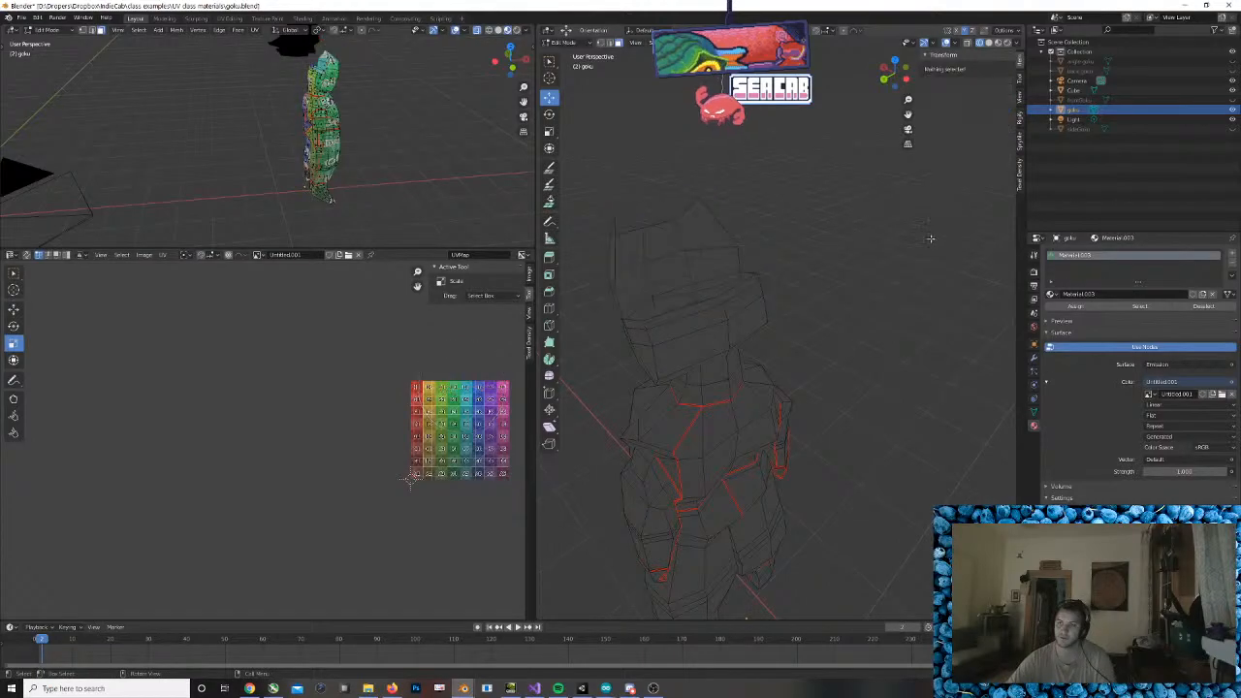
Return to Object Mode and move the hair back over the head along Y to check its coverage
mouse_move(801, 283)
middle_mouse_down()
mouse_move(909, 294)
mouse_move(836, 285)
mouse_move(862, 277)
middle_mouse_up()
key("Tab")
left_click(868, 275)
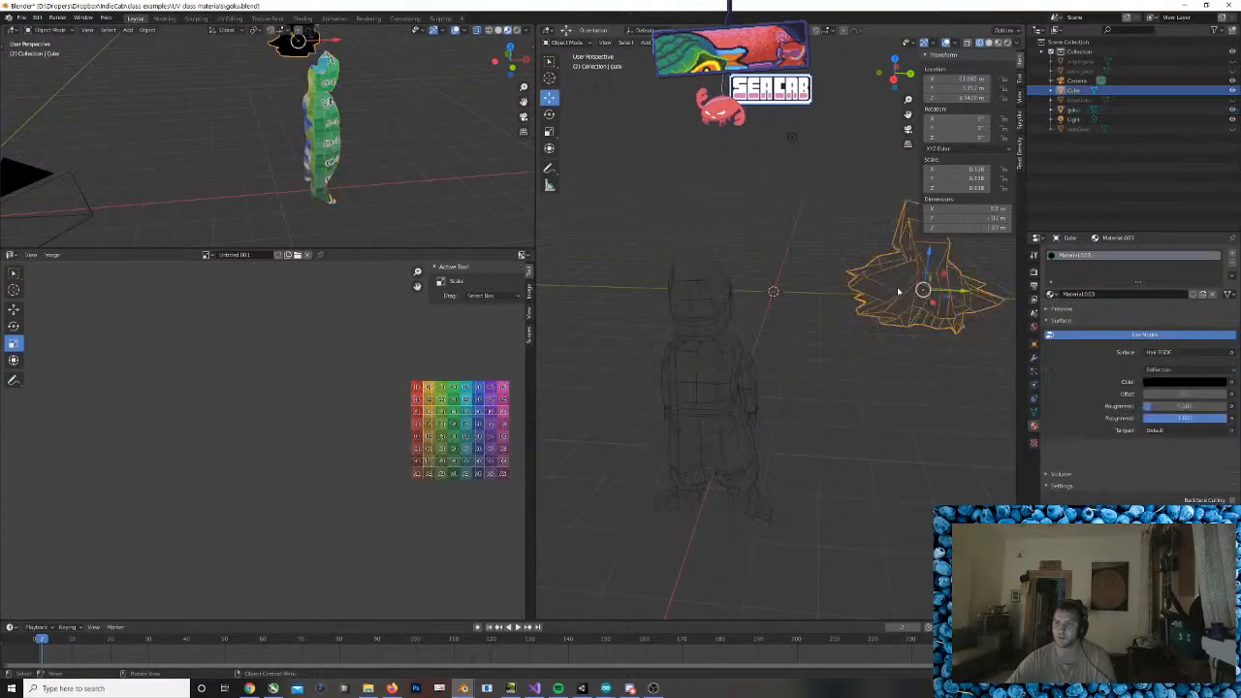
key("g")
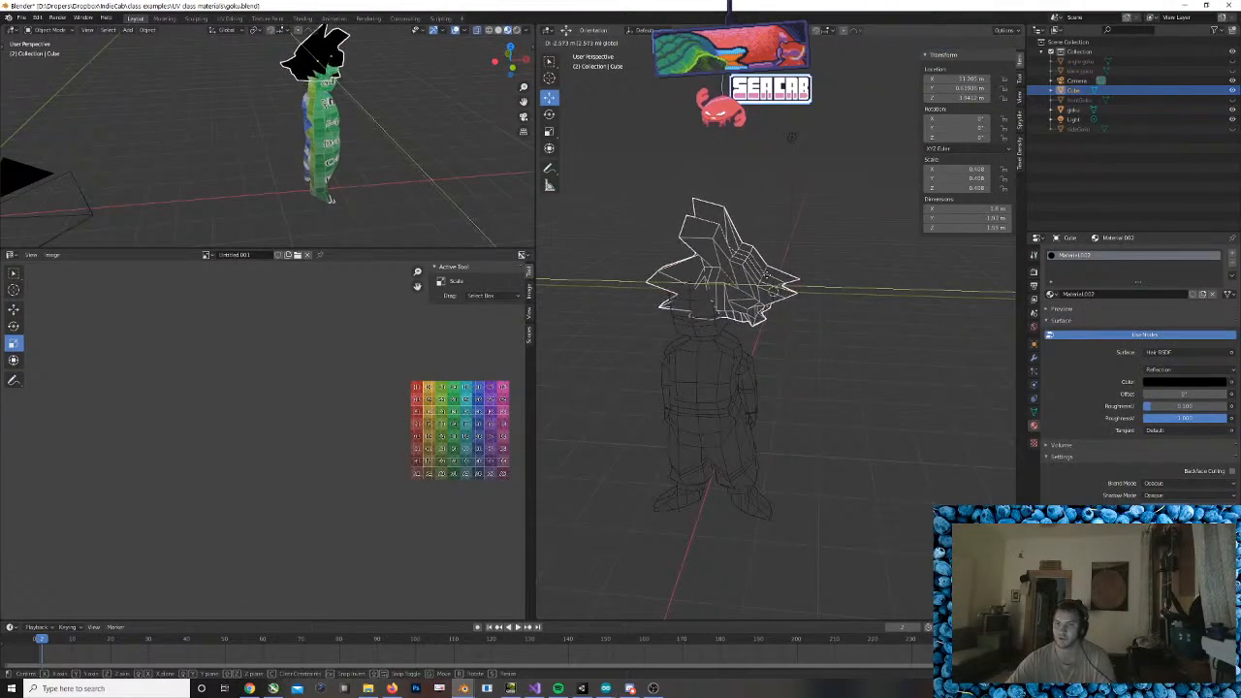
left_click(671, 322)
scroll(670, 322, "up", 4)
middle_click_drag(670, 322, 736, 298)
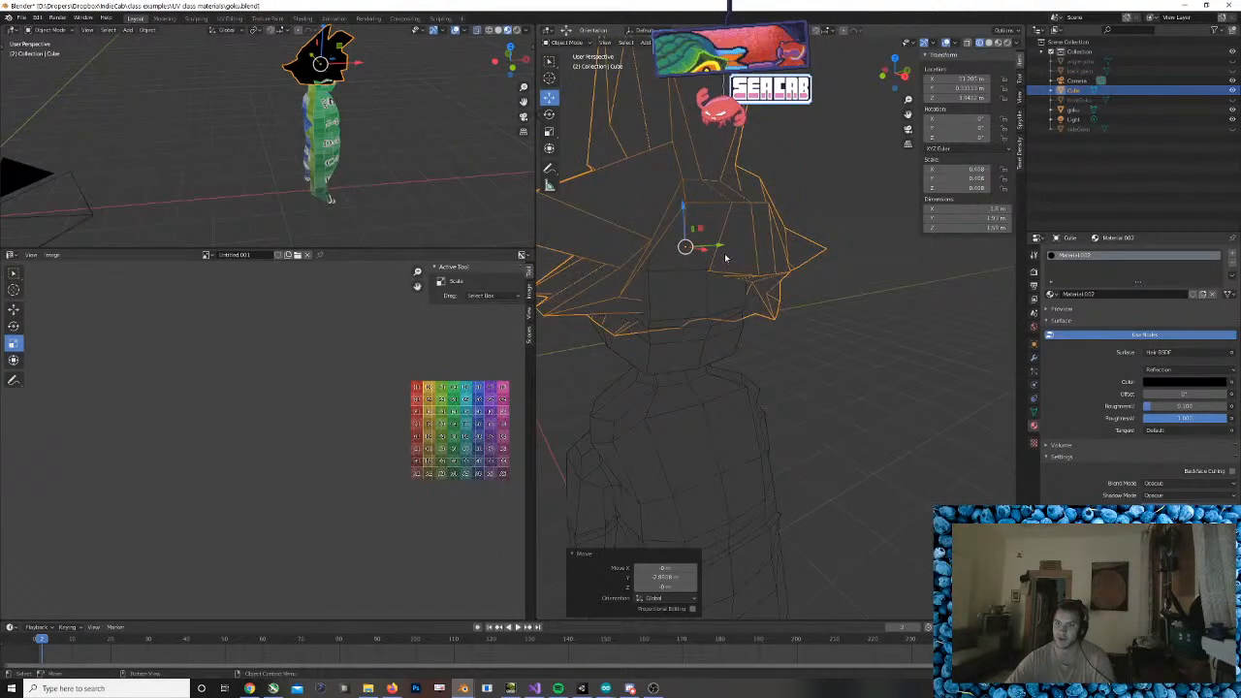
Move the hair aside along the Y axis again and reopen the goku body in Edit Mode
left_click_drag(721, 251, 761, 293)
middle_click_drag(761, 293, 663, 283)
left_click_drag(668, 248, 1005, 265)
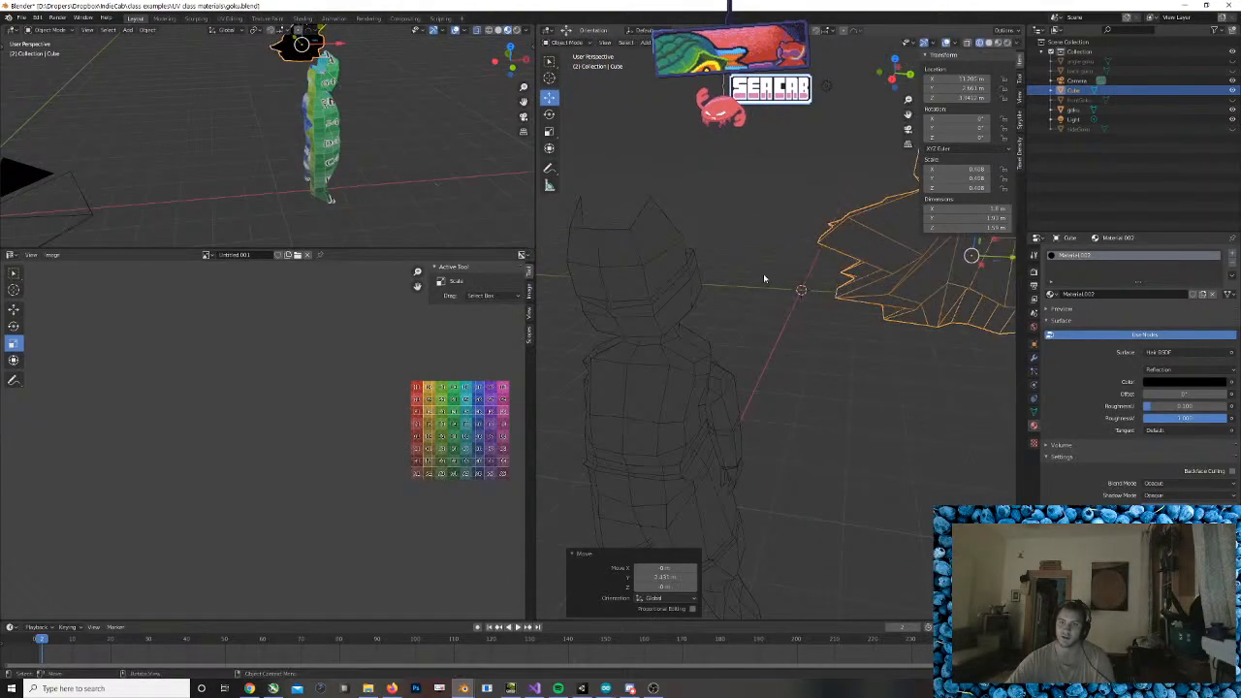
middle_click_drag(763, 274, 781, 375)
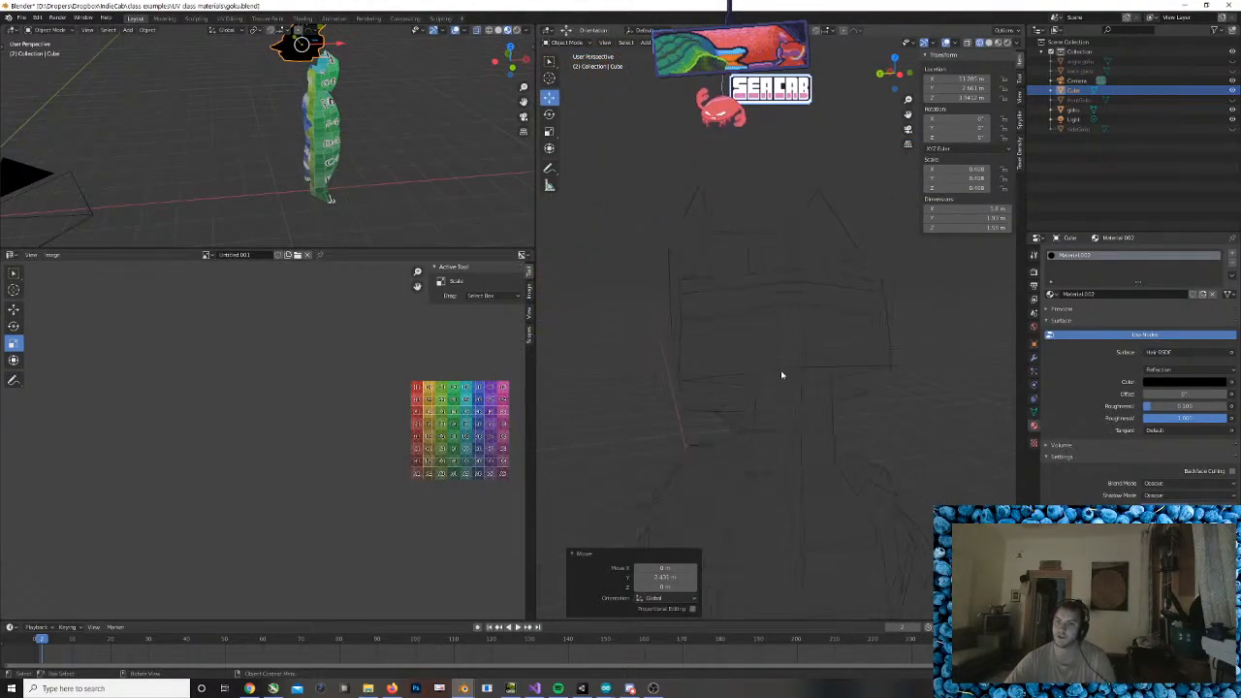
left_click(761, 383)
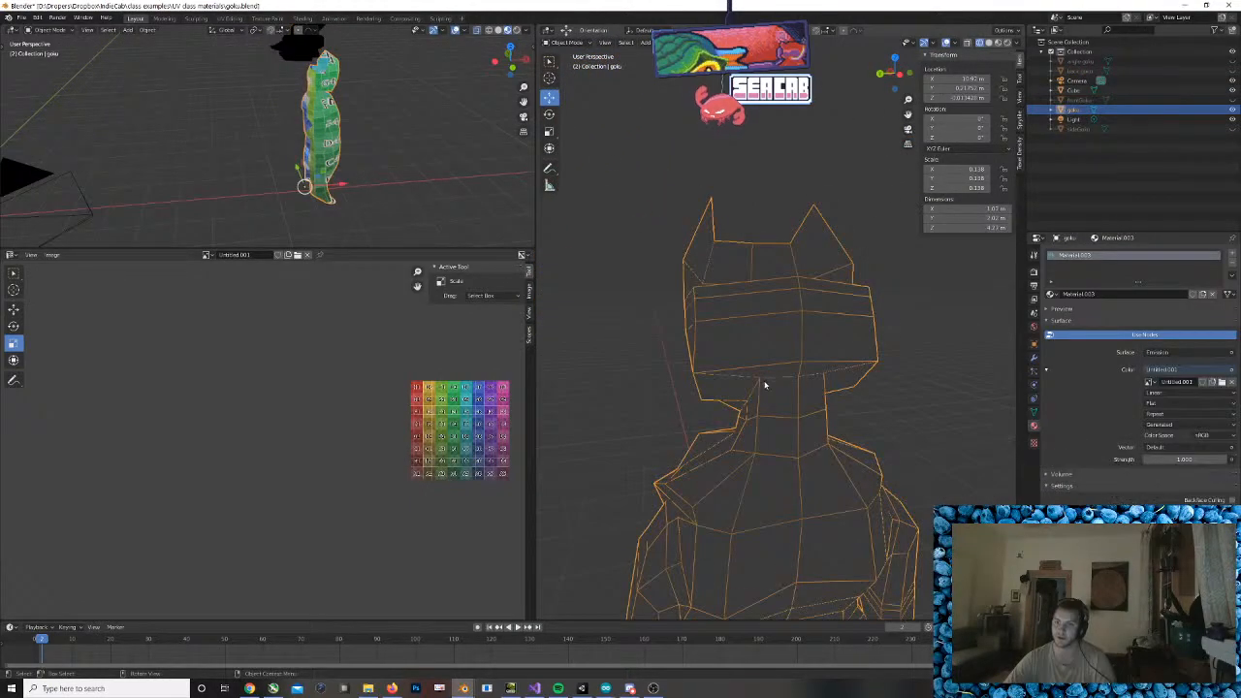
key("Tab")
left_click(775, 395)
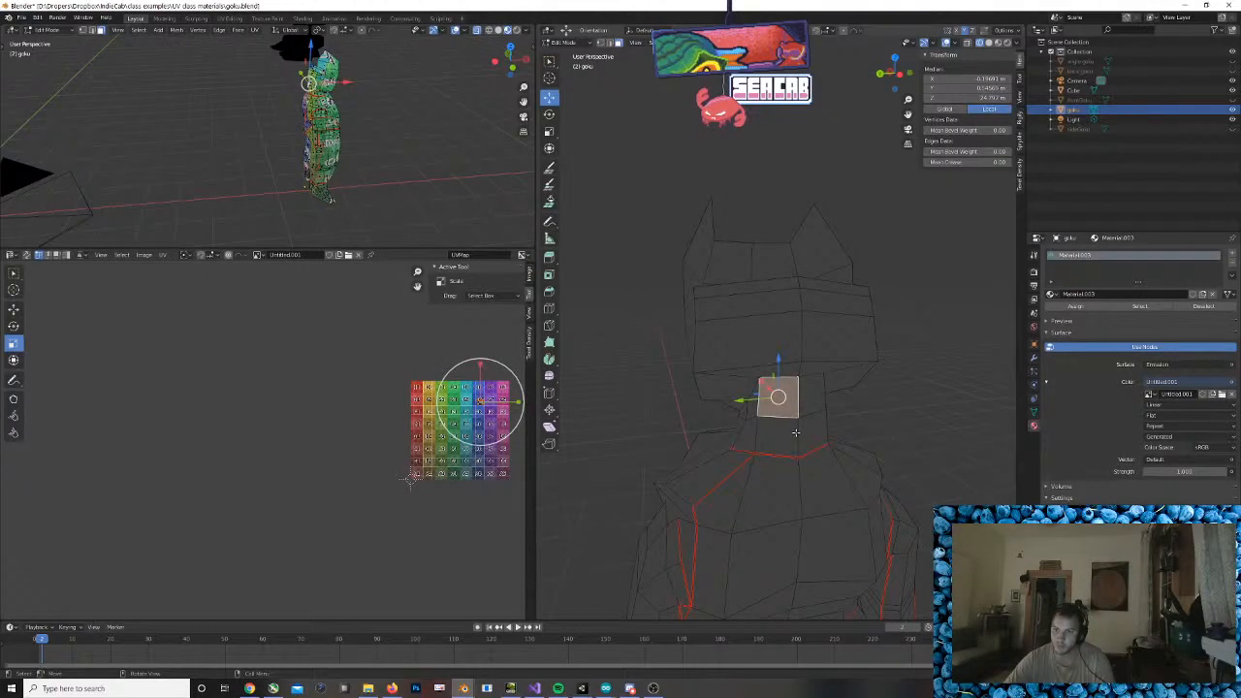
middle_click_drag(795, 433, 839, 438)
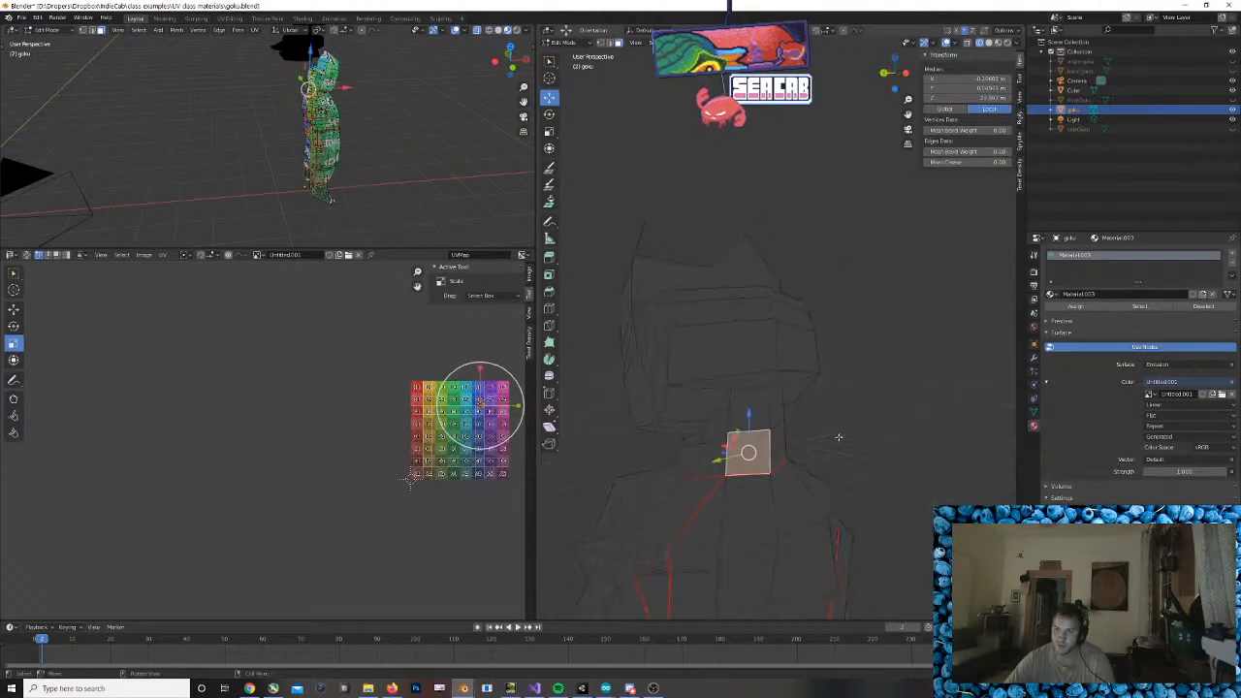
left_click(715, 418)
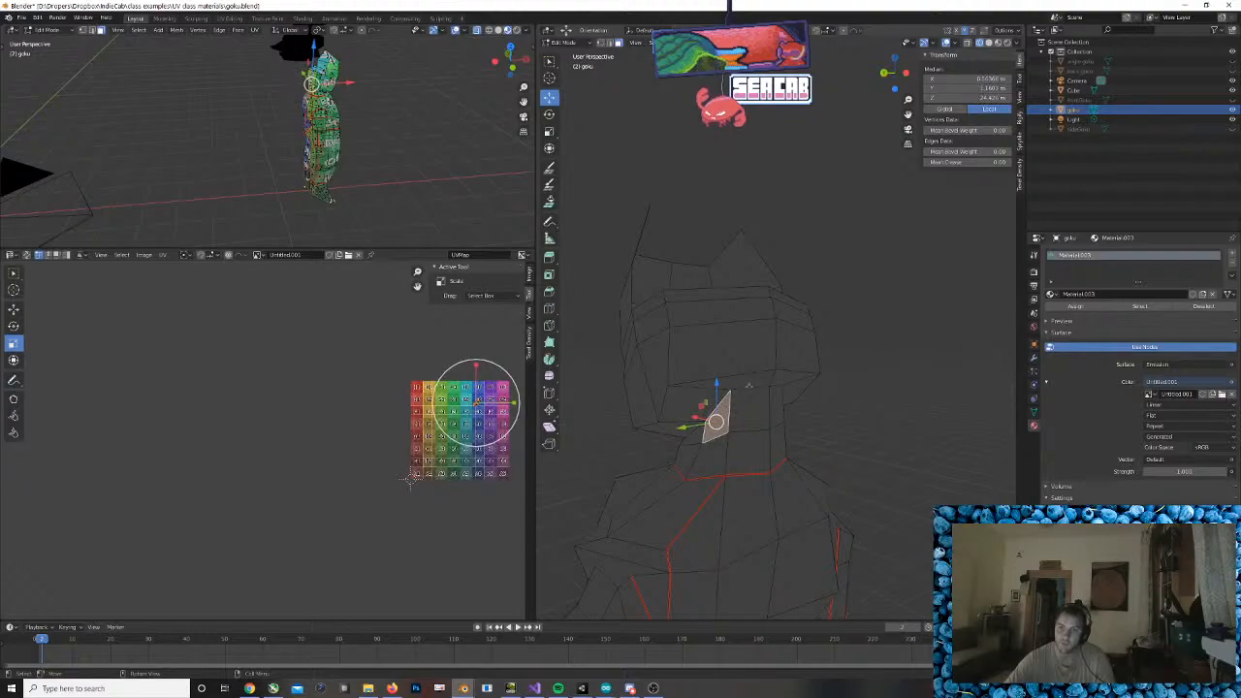
left_click(745, 391, "alt")
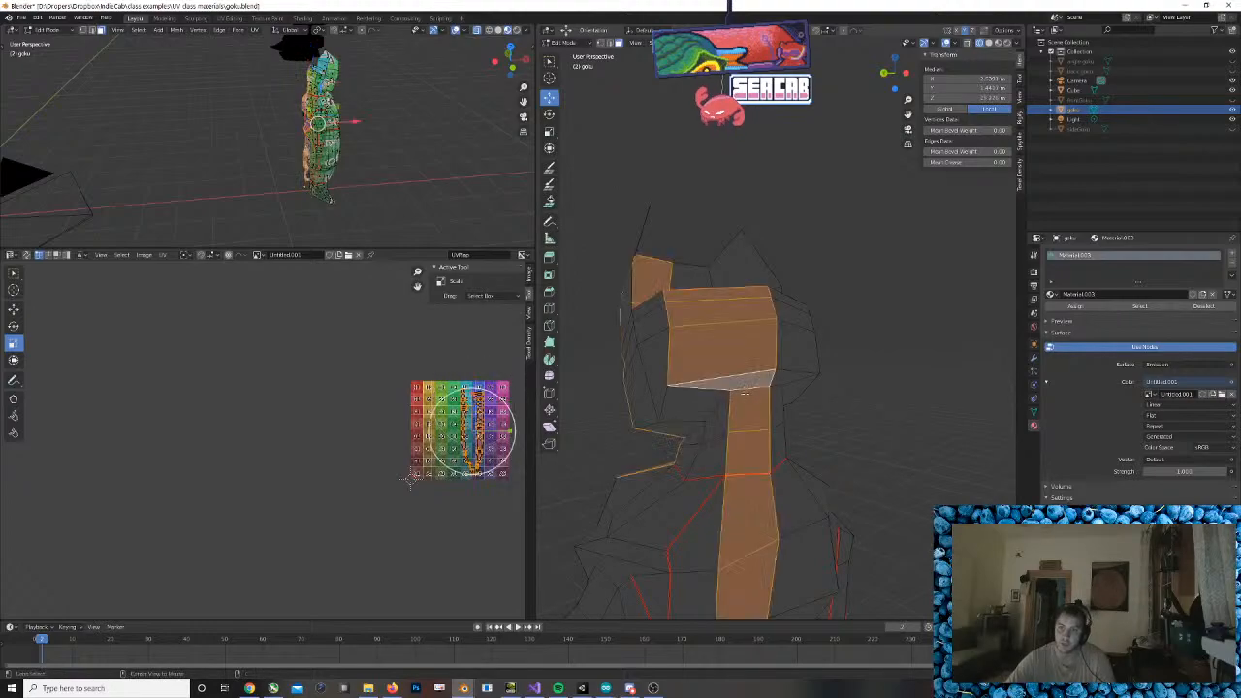
Switch to edge selection, select the edge loop where the neck meets the head and mark it as a seam
left_click(608, 46)
left_click(820, 302)
left_click(749, 394)
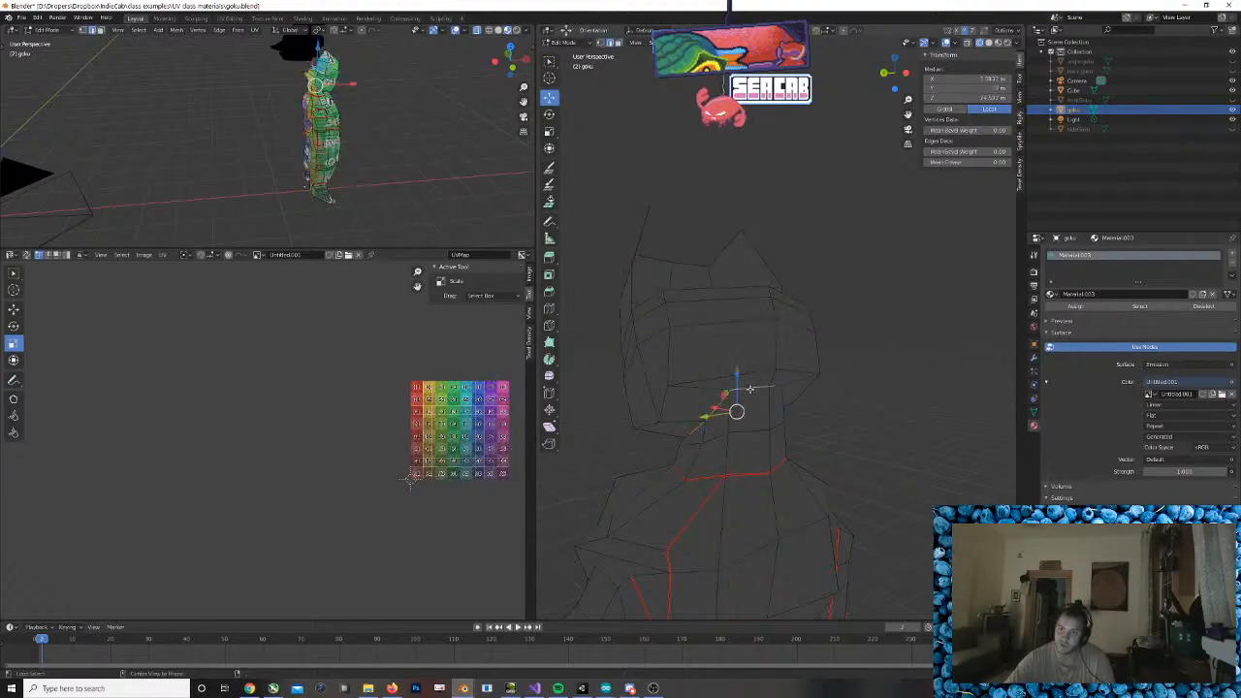
middle_click_drag(775, 385, 572, 382)
middle_click_drag(734, 410, 836, 396)
right_click(822, 386)
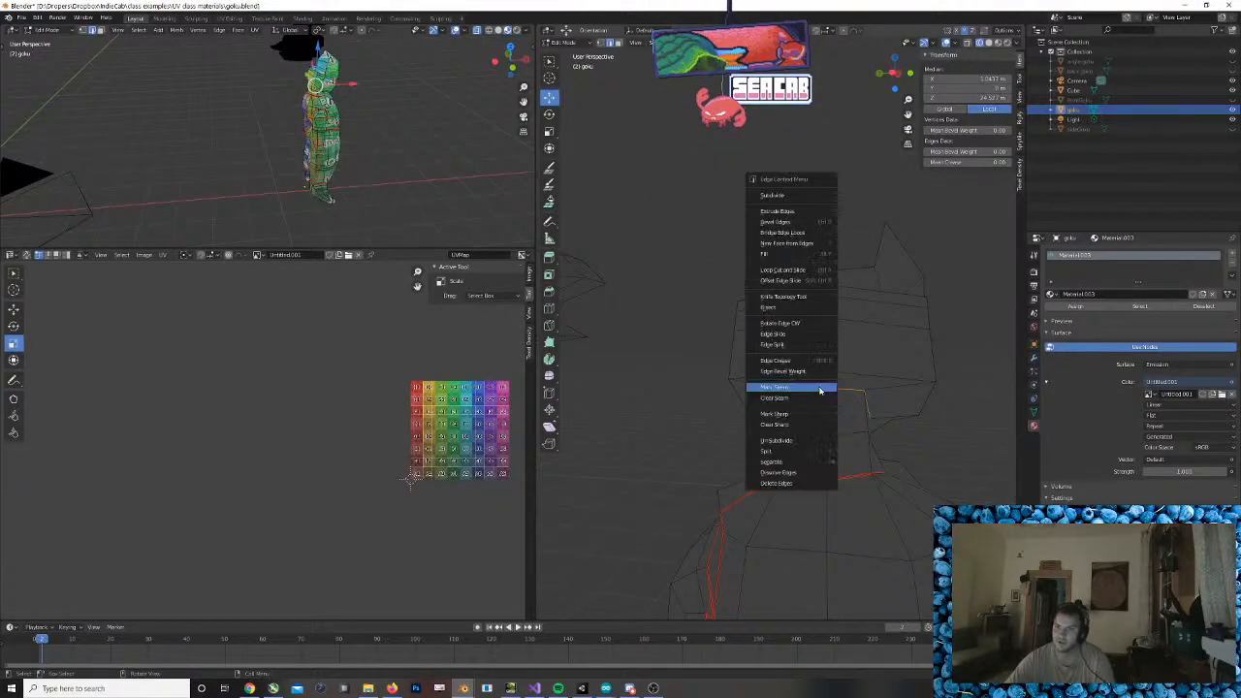
left_click(805, 391)
Select the vertical edges down one side of the neck to the collar seam and mark them as a seam
left_click(787, 425)
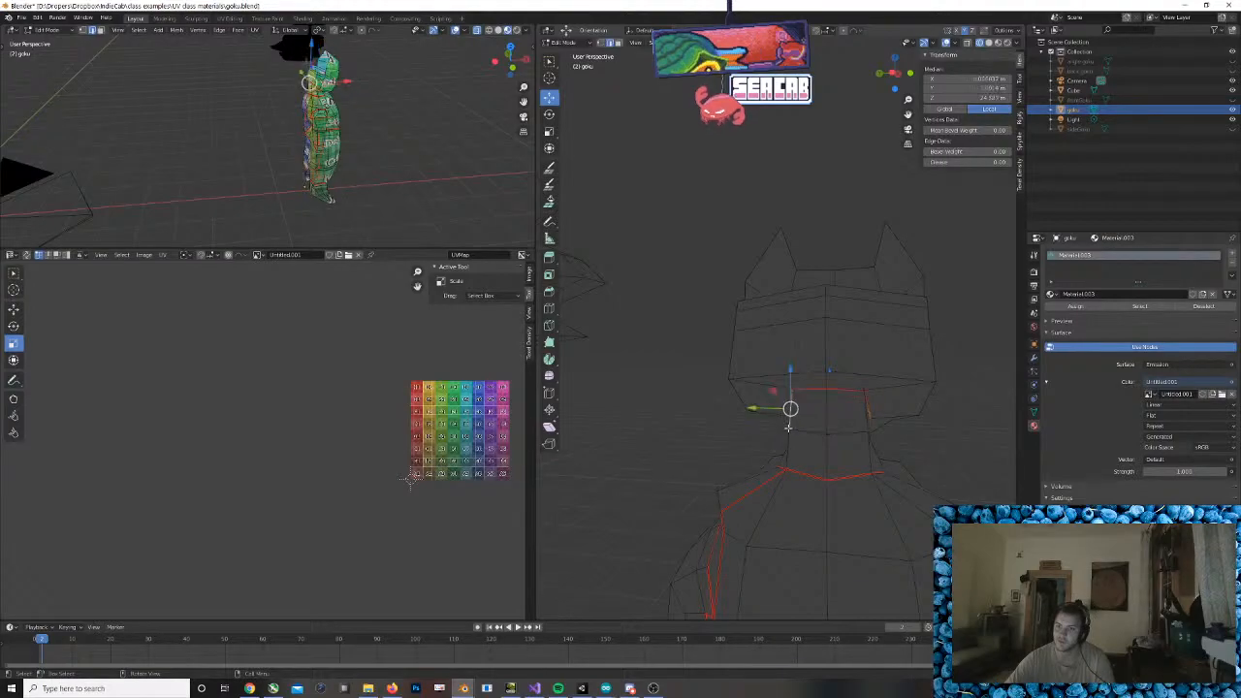
left_click(787, 442, "shift")
right_click(787, 443)
right_click(787, 444)
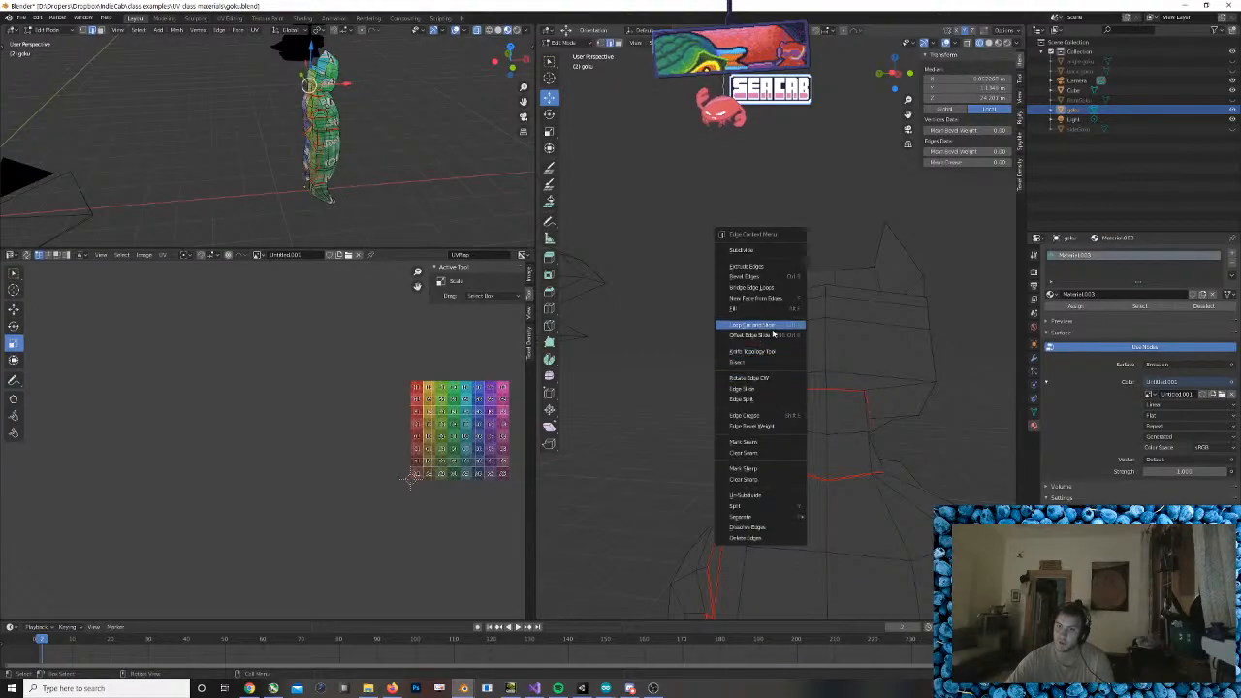
left_click(787, 443)
Select the centre edges up the back of the head from the neck seam and mark them as a seam
left_click(825, 337)
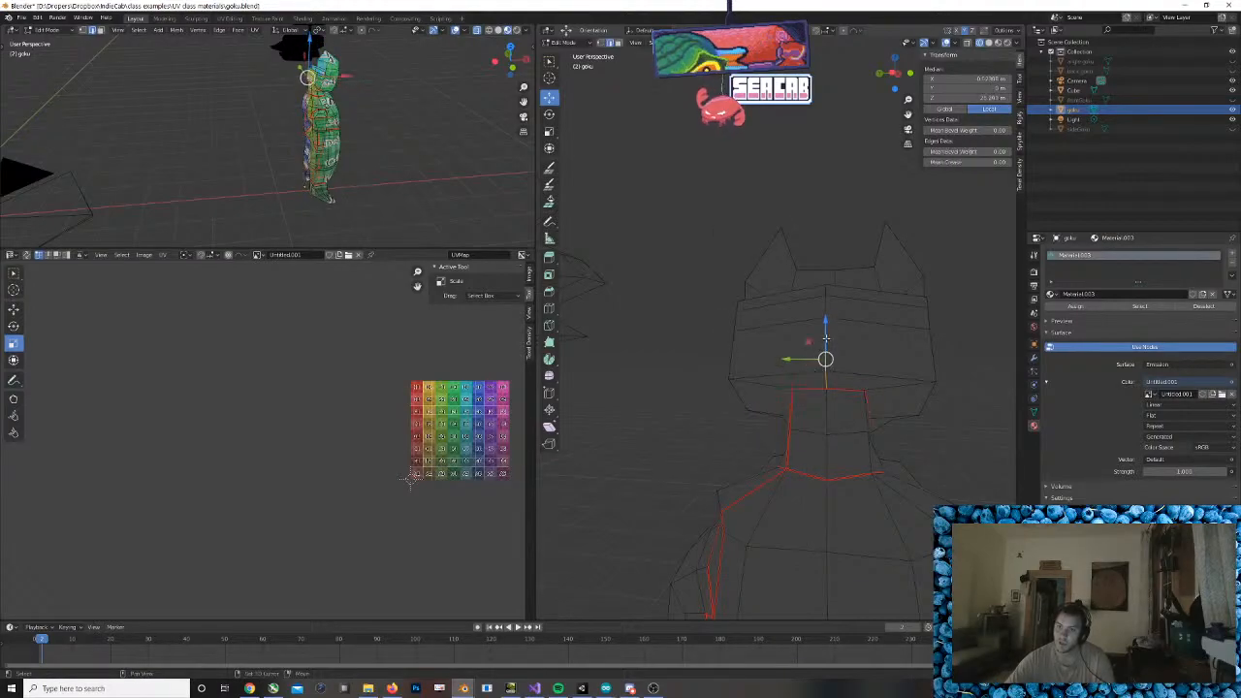
left_click(825, 296)
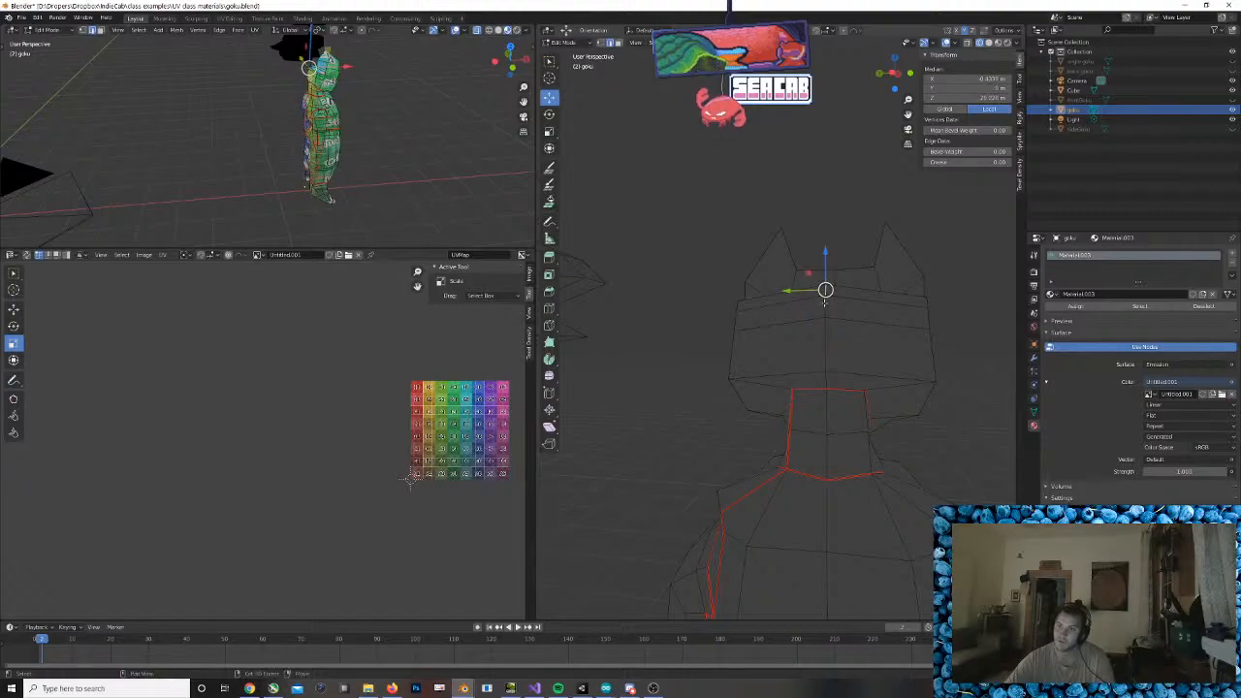
middle_click_drag(820, 377, 718, 254)
key("ctrl+e")
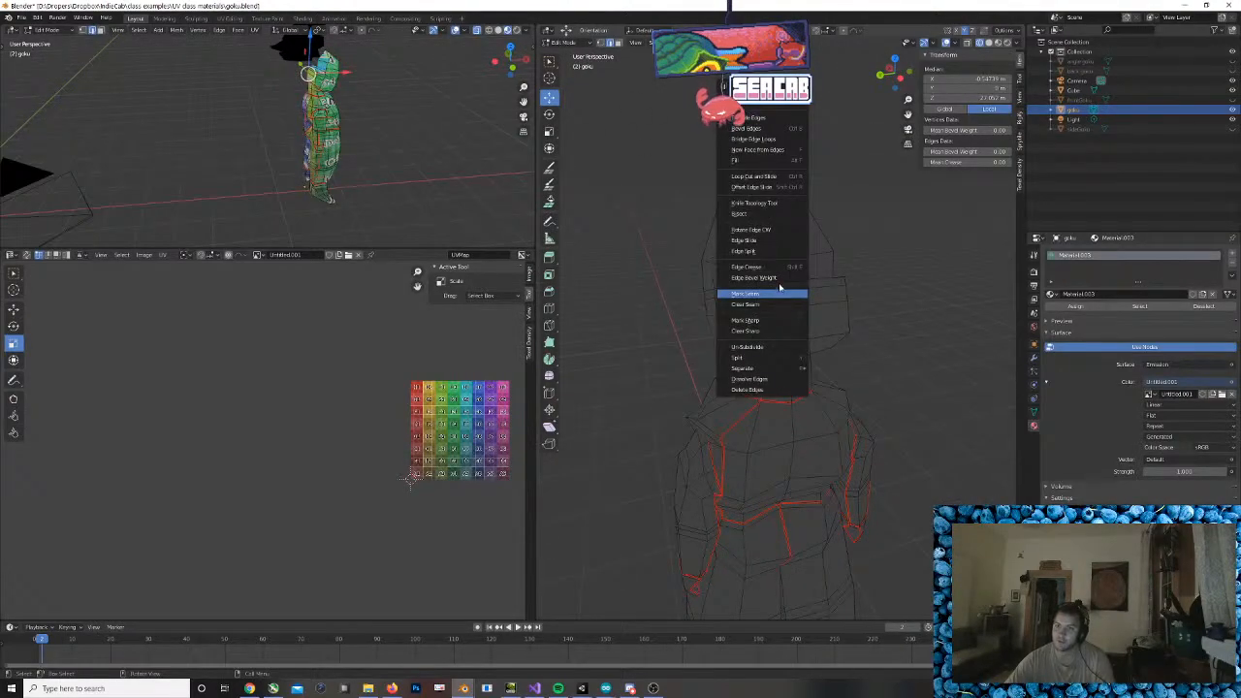
left_click(776, 296)
Select the entire goku mesh and unwrap it along the marked seams using the Angle Based method
middle_click_drag(777, 301, 812, 471)
scroll(751, 383, "down", 3)
middle_click_drag(734, 401, 747, 235, "alt")
scroll(670, 481, "up", 4)
middle_click_drag(675, 478, 969, 357, "shift")
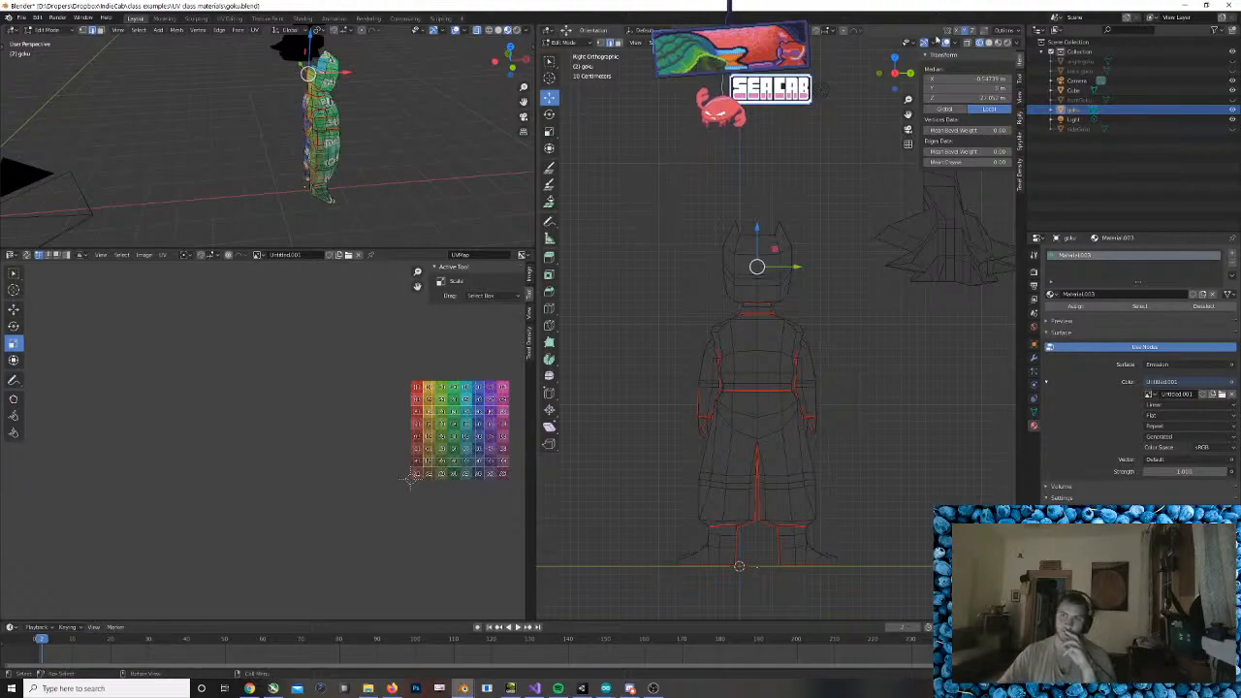
key("u")
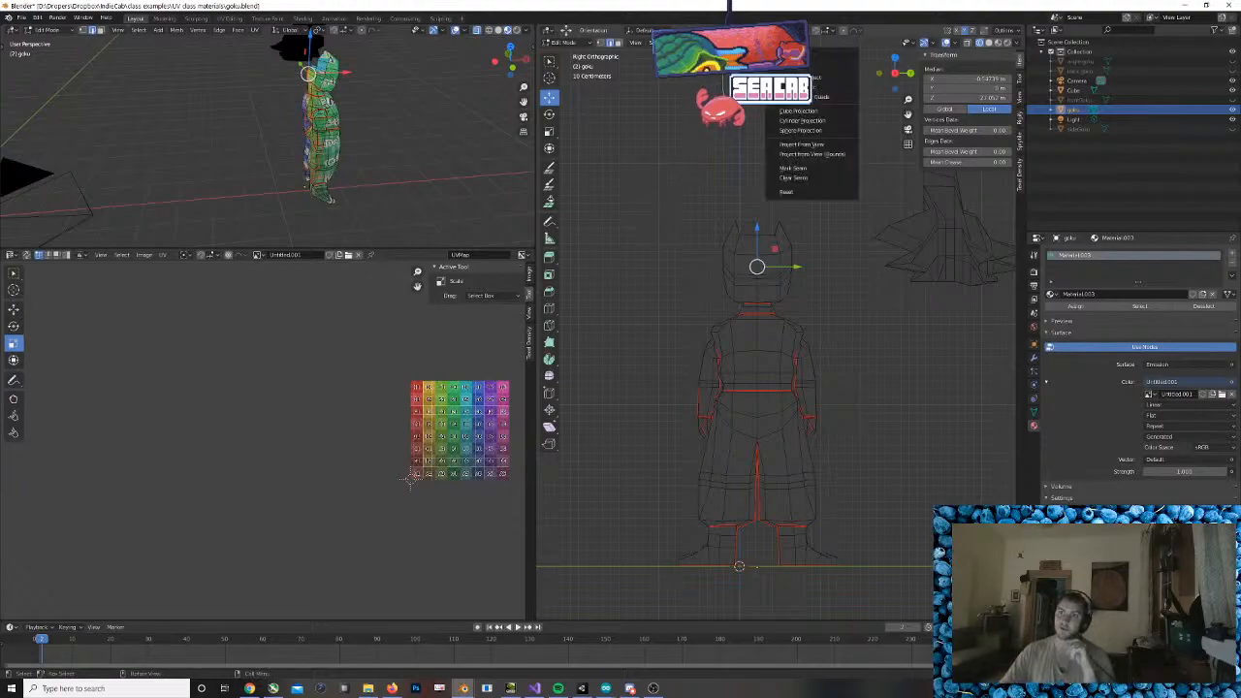
left_click(824, 59)
key("a")
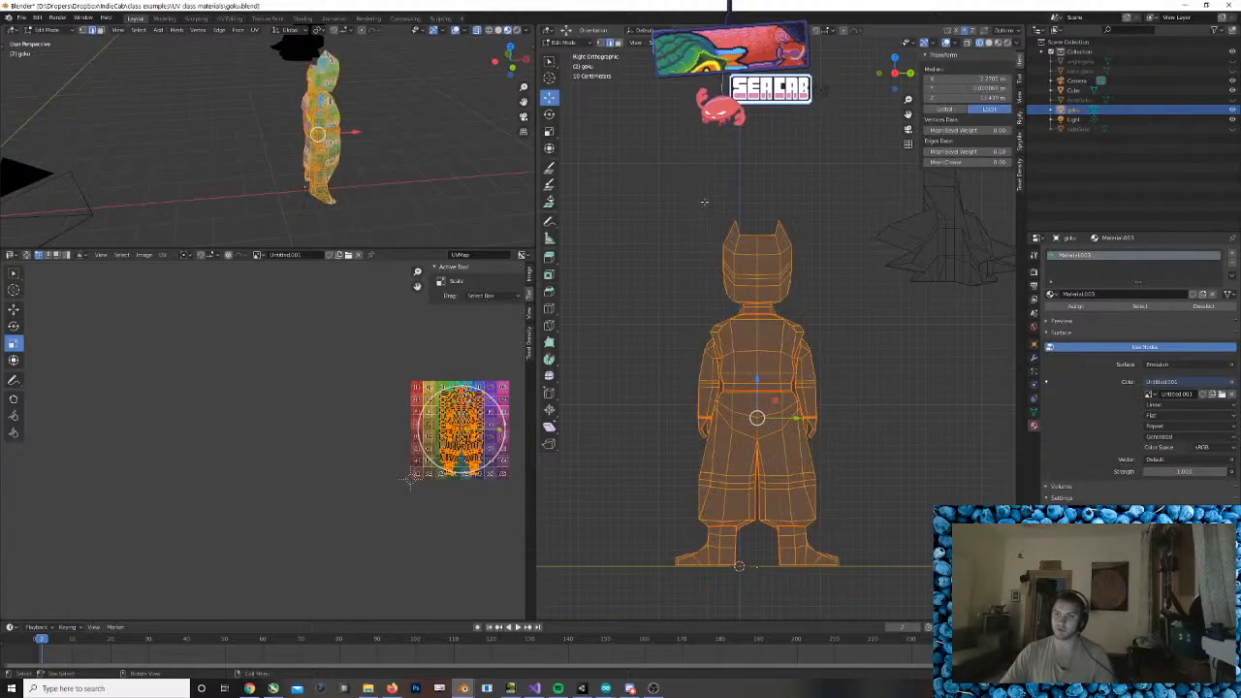
key("u")
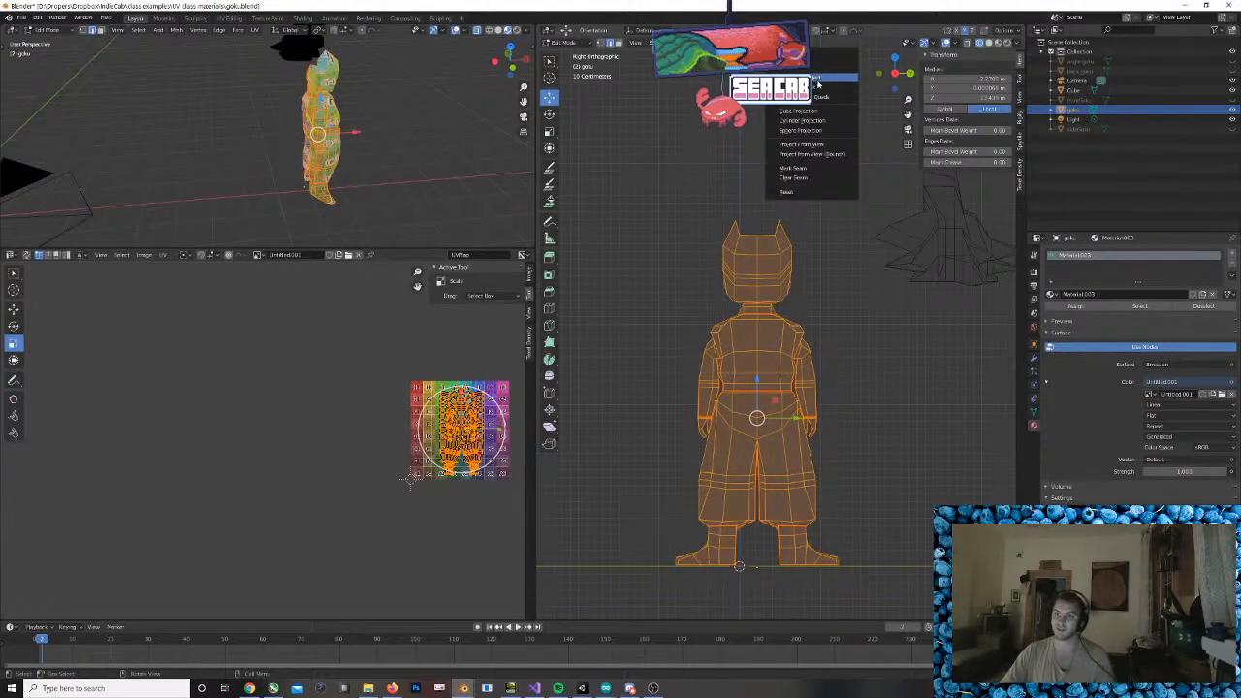
left_click(816, 60)
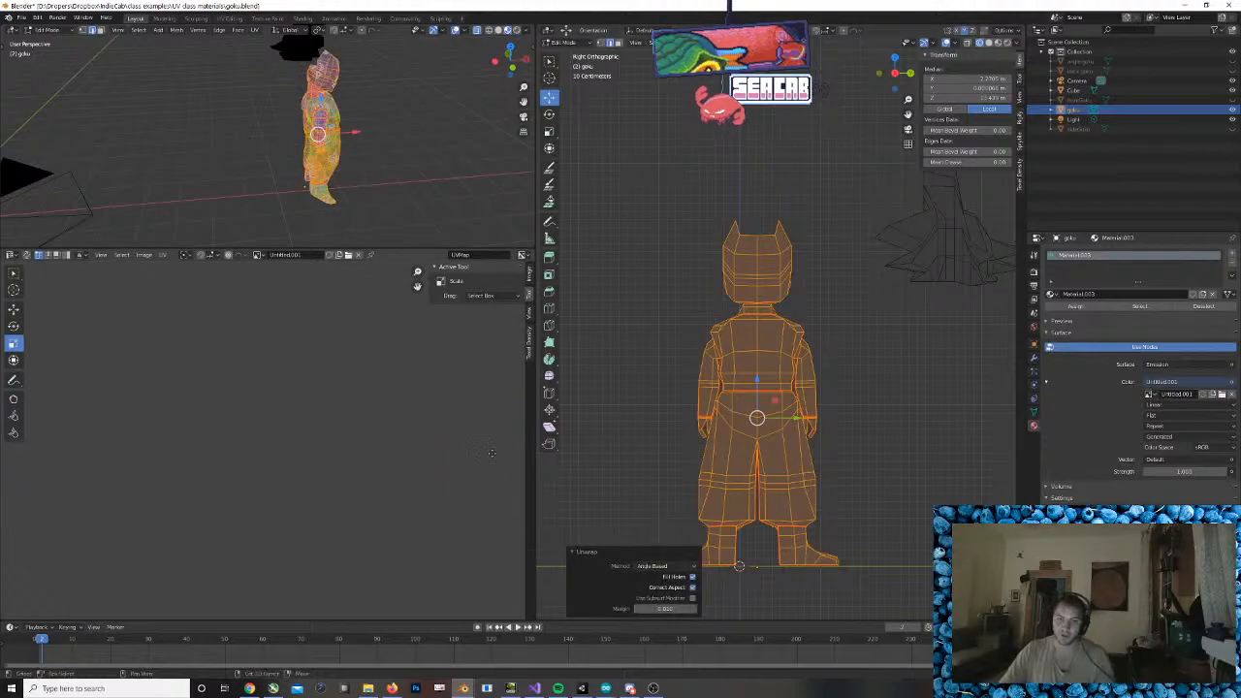
Examine the unwrapped UV islands, then show the model with Rendered shading and inspect the checker texture on its back
middle_click_drag(492, 453, 295, 433)
scroll(355, 395, "up", 2)
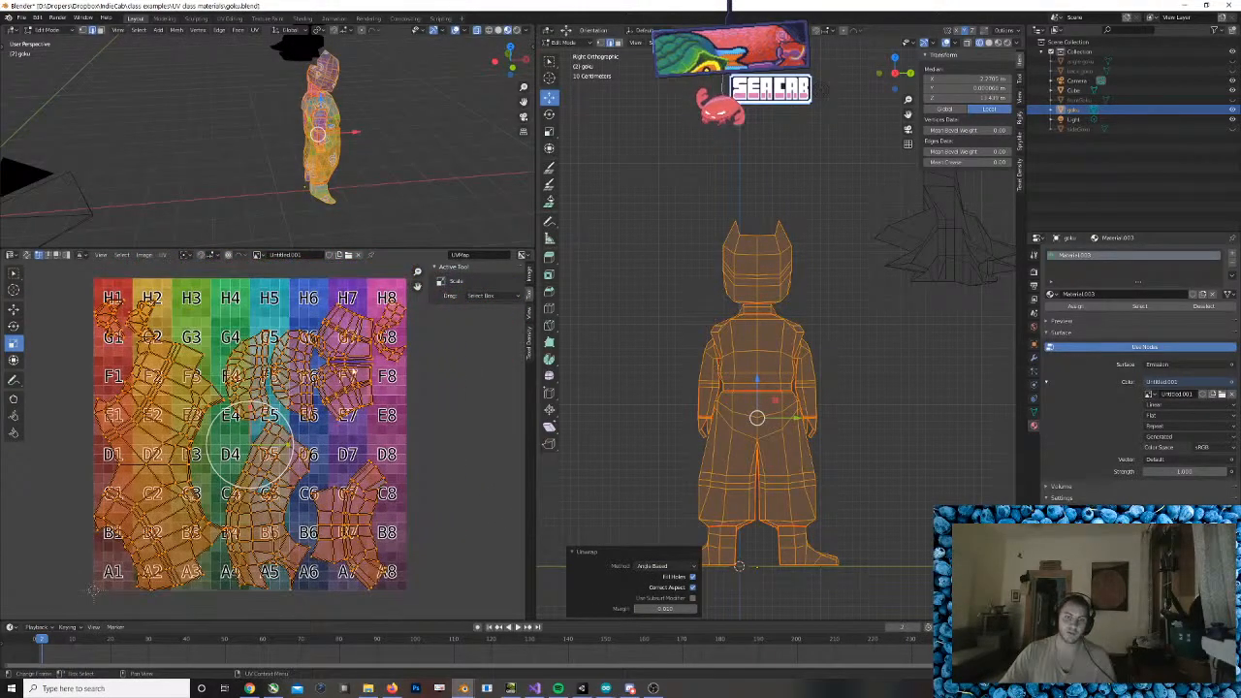
left_click(1007, 44)
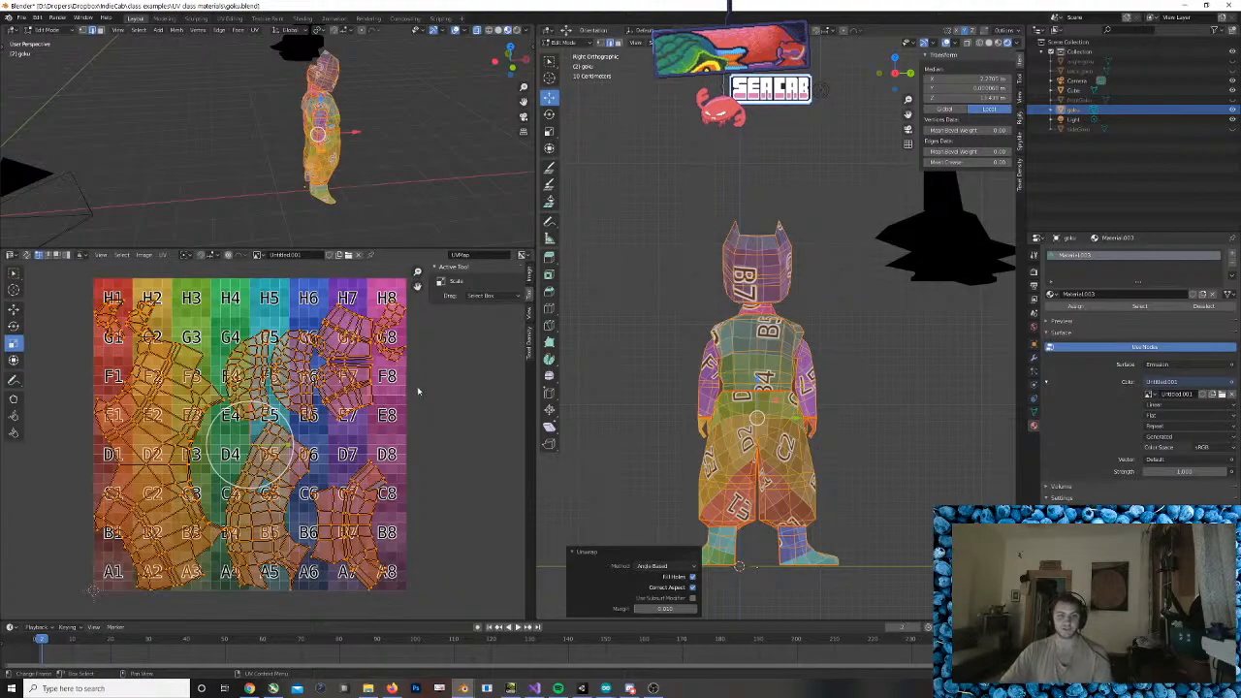
middle_click_drag(867, 440, 670, 433)
scroll(662, 443, "up", 5)
scroll(671, 434, "down", 4)
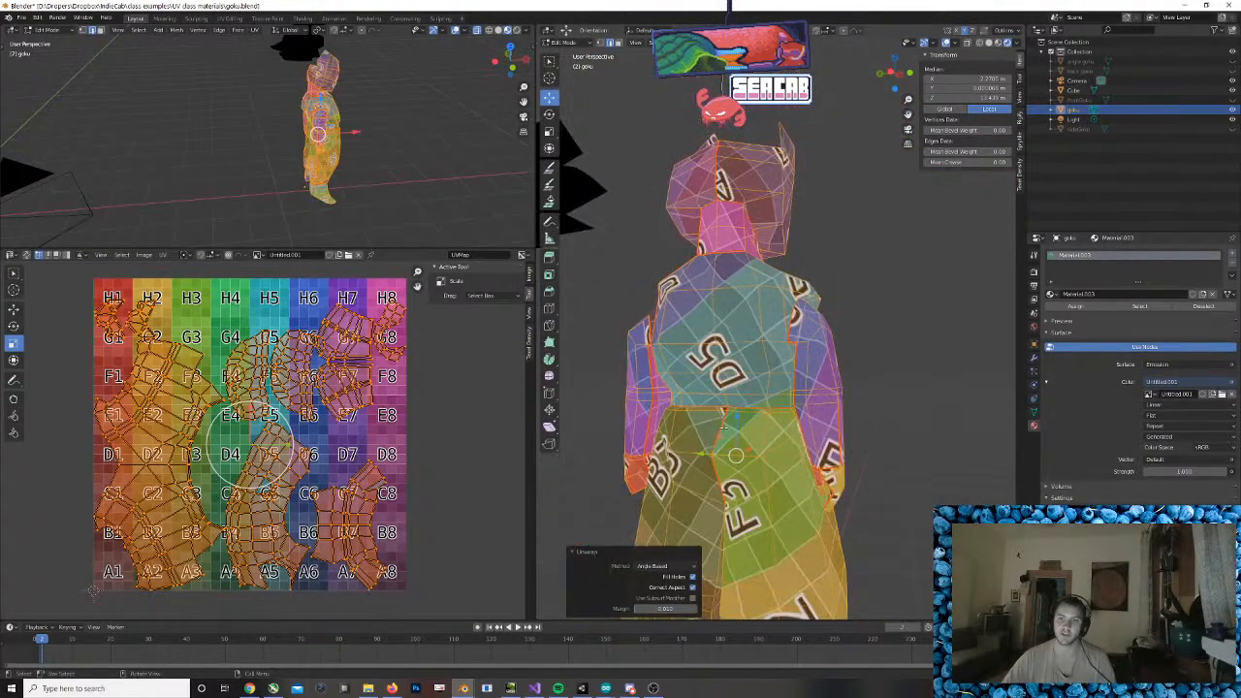
Pack all of the character's UV islands within the checker grid
middle_click_drag(408, 344, 430, 345)
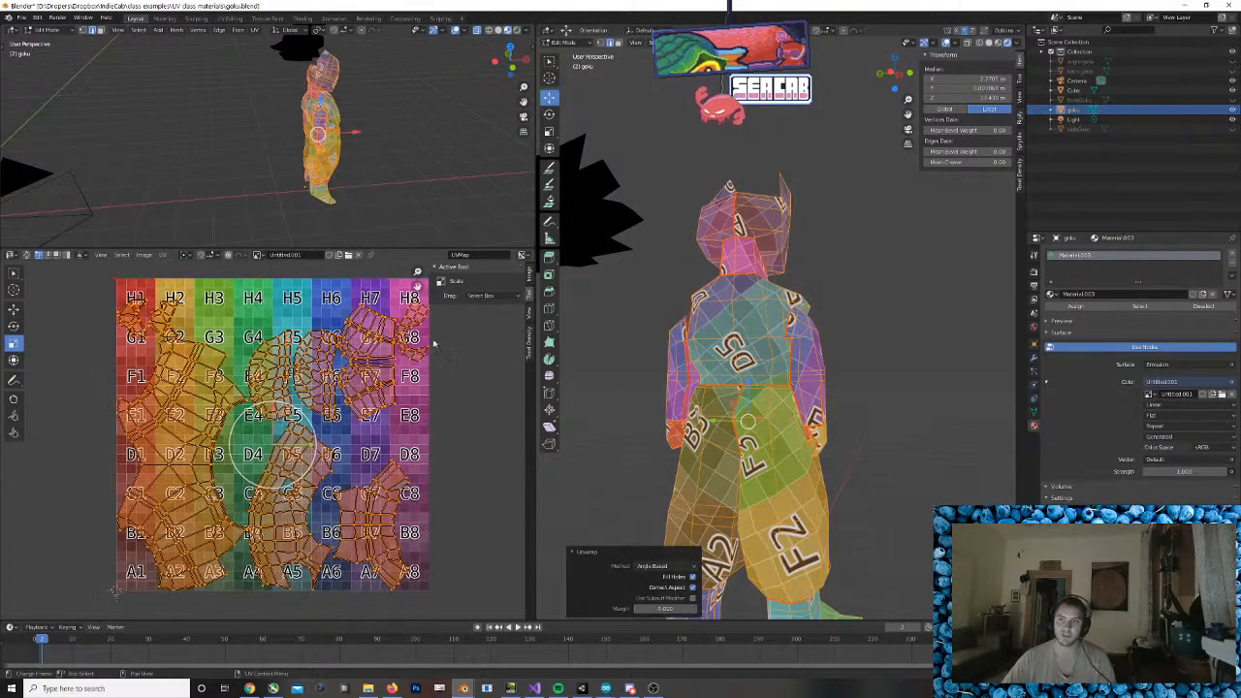
middle_click_drag(661, 325, 952, 291)
scroll(952, 290, "up", 8)
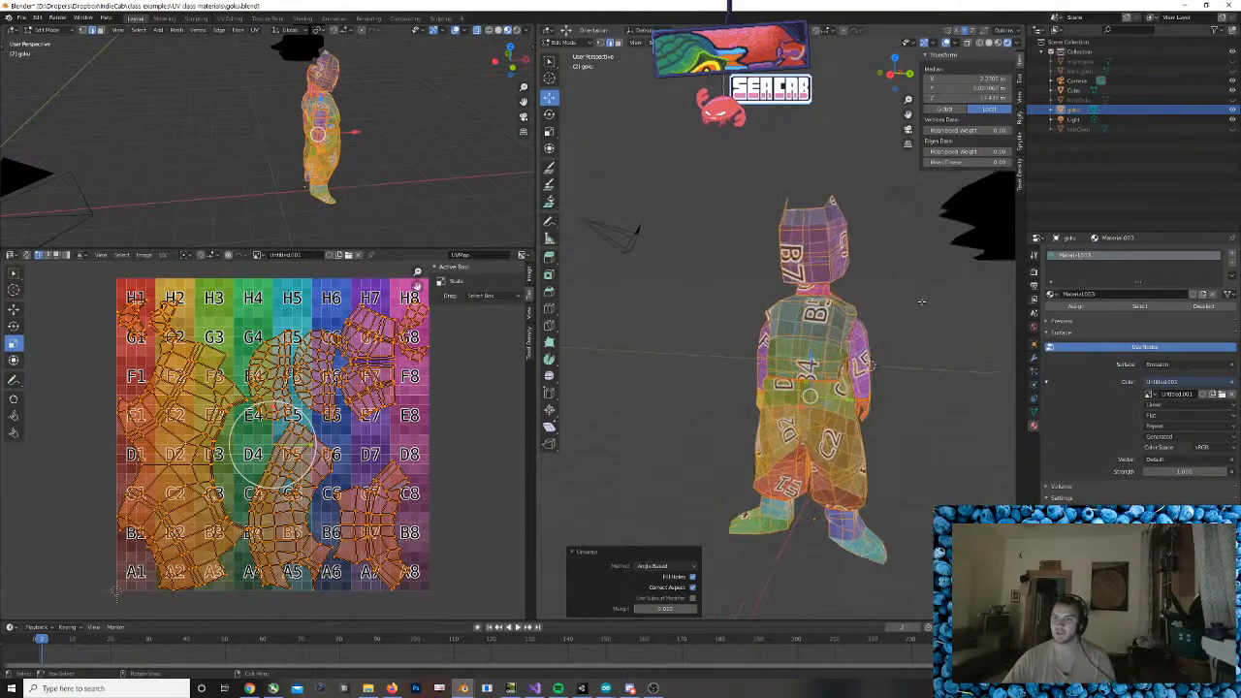
middle_click_drag(751, 393, 779, 441, "shift")
middle_click_drag(628, 531, 740, 445)
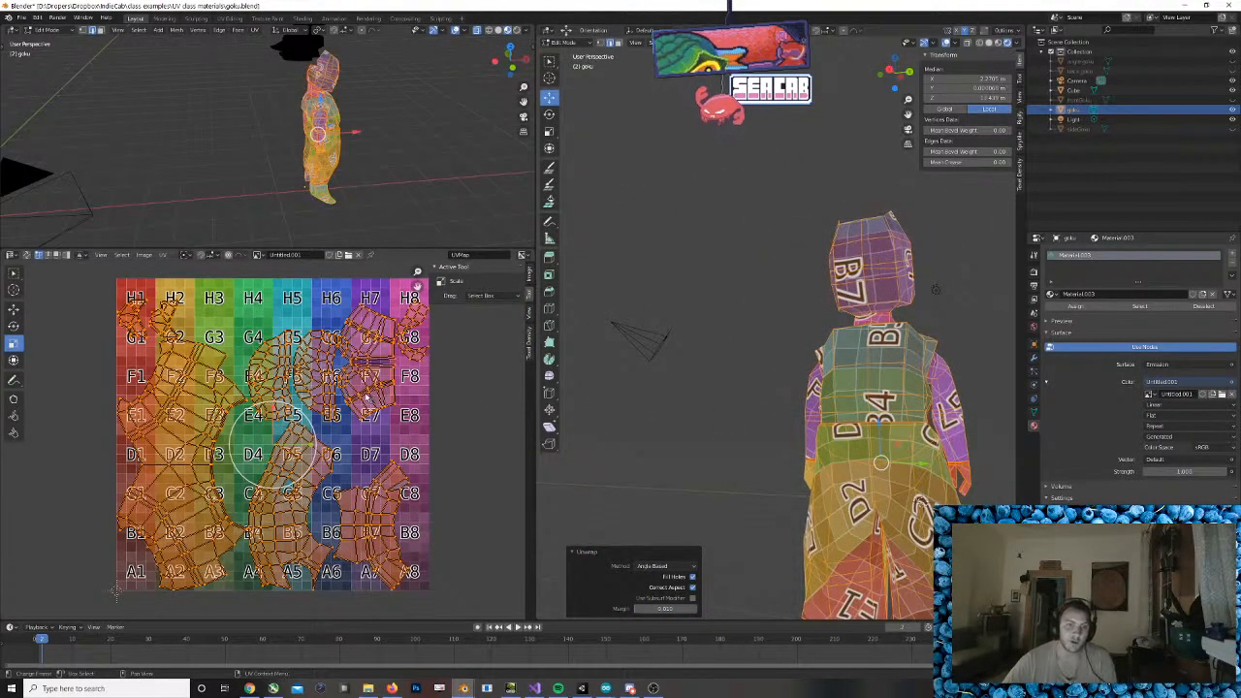
scroll(349, 388, "up", 3)
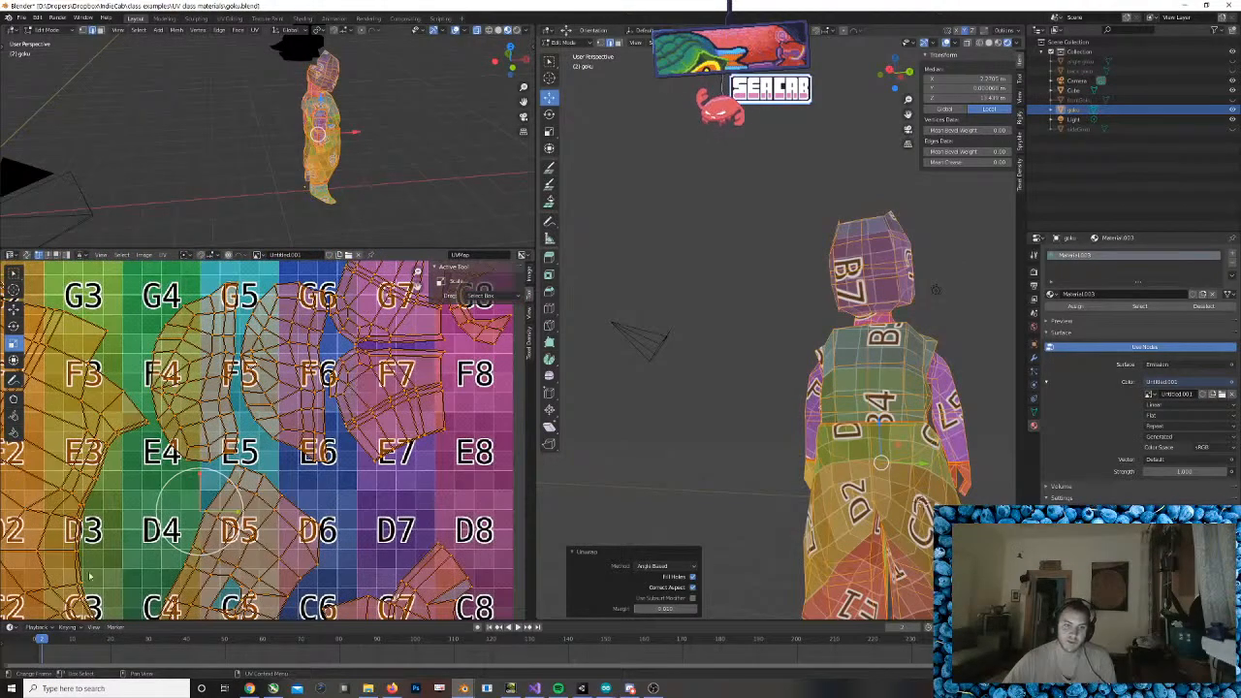
scroll(250, 478, "down", 2)
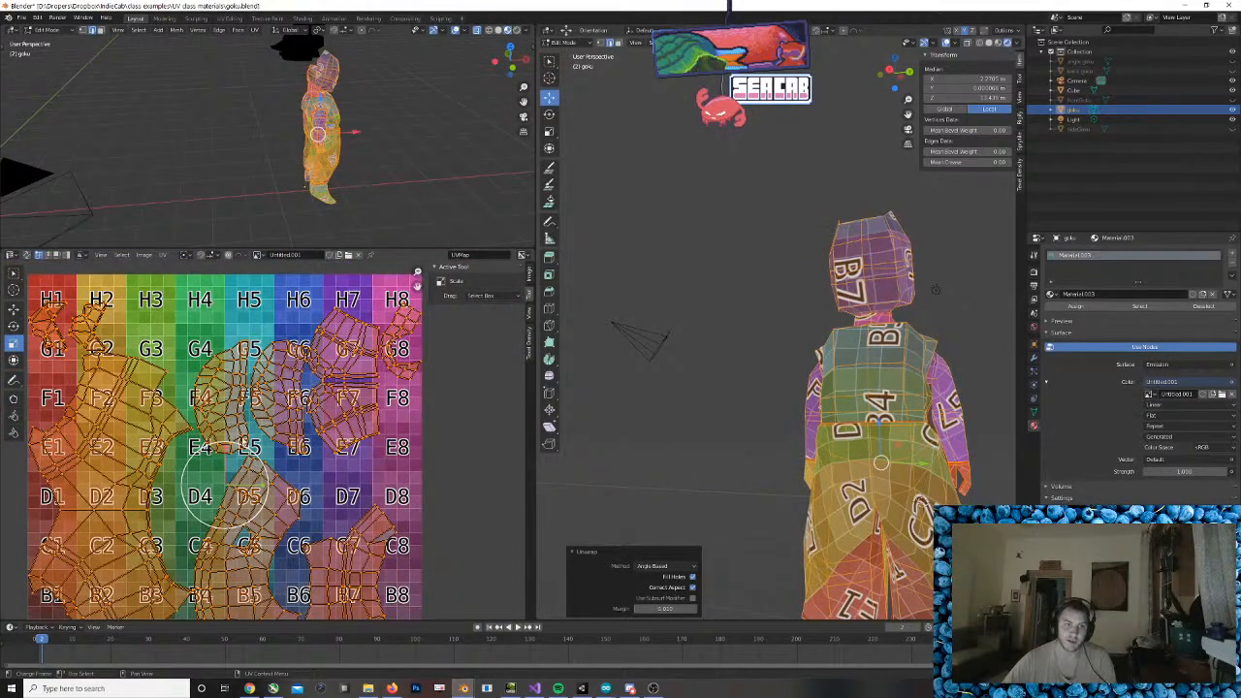
left_click(162, 255)
left_click(194, 398)
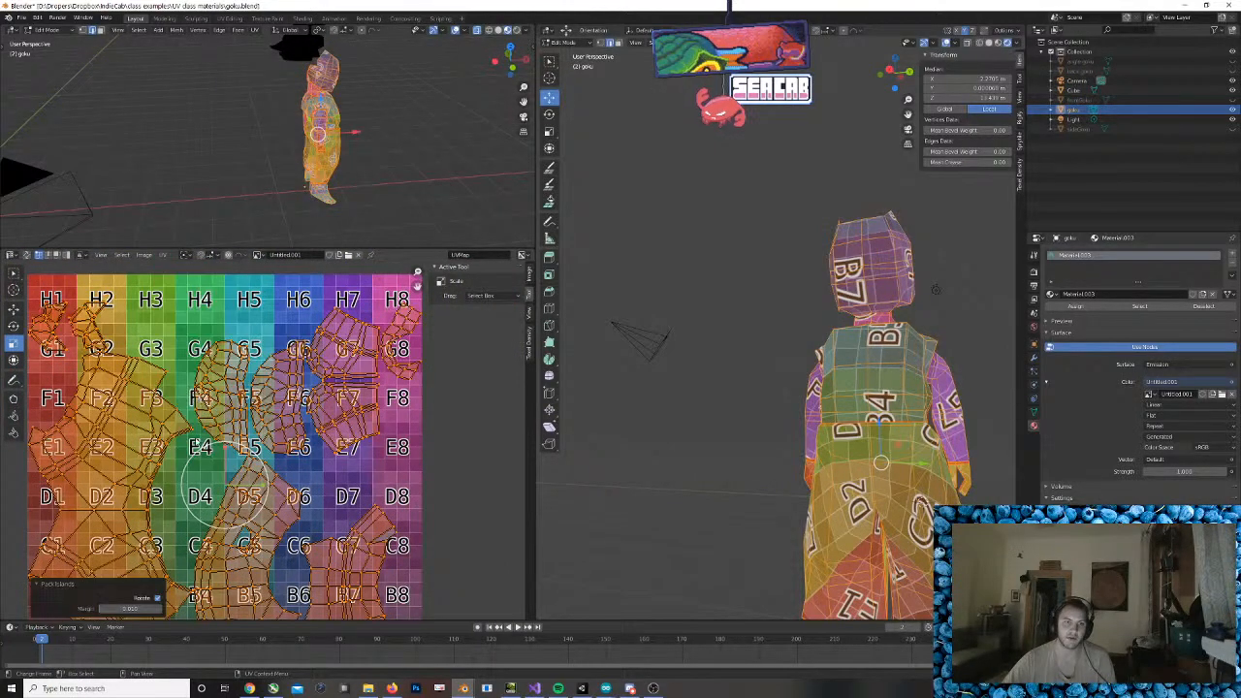
Clear the UV selection, switch to the Move tool and select the small islands around squares H1 and H2
middle_click_drag(230, 497, 319, 482)
key("alt+a")
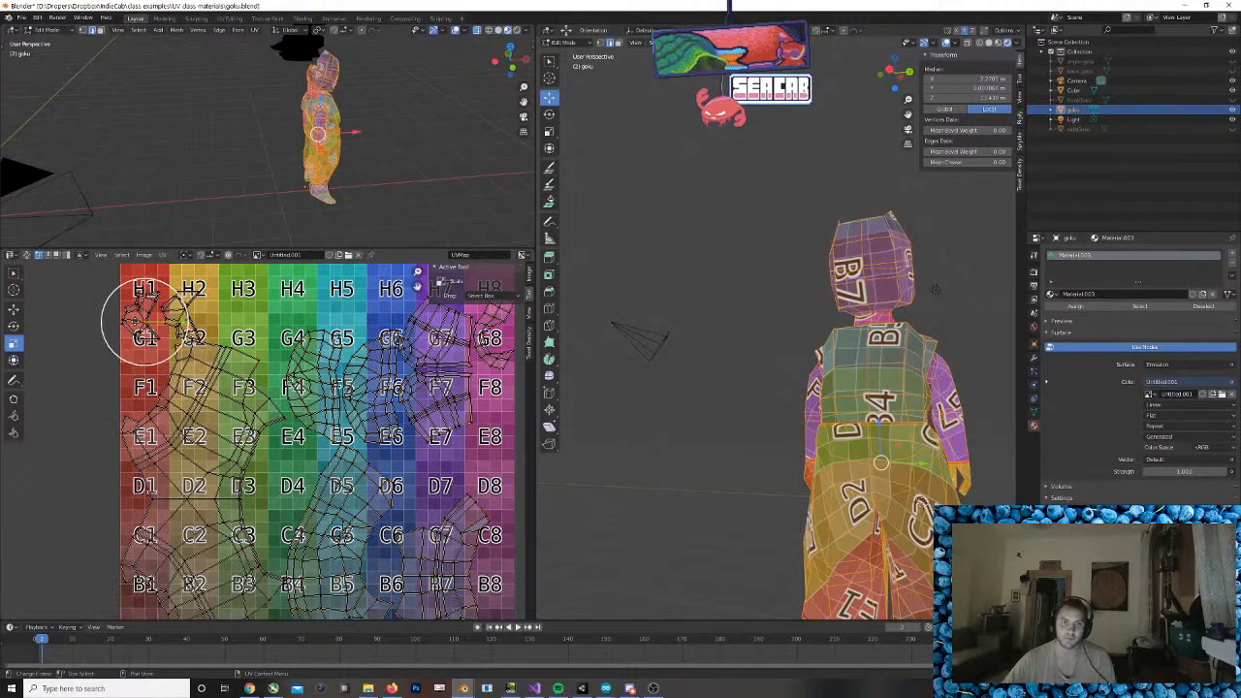
left_click_drag(144, 320, 133, 311)
scroll(133, 310, "down", 2)
middle_click_drag(945, 481, 931, 408)
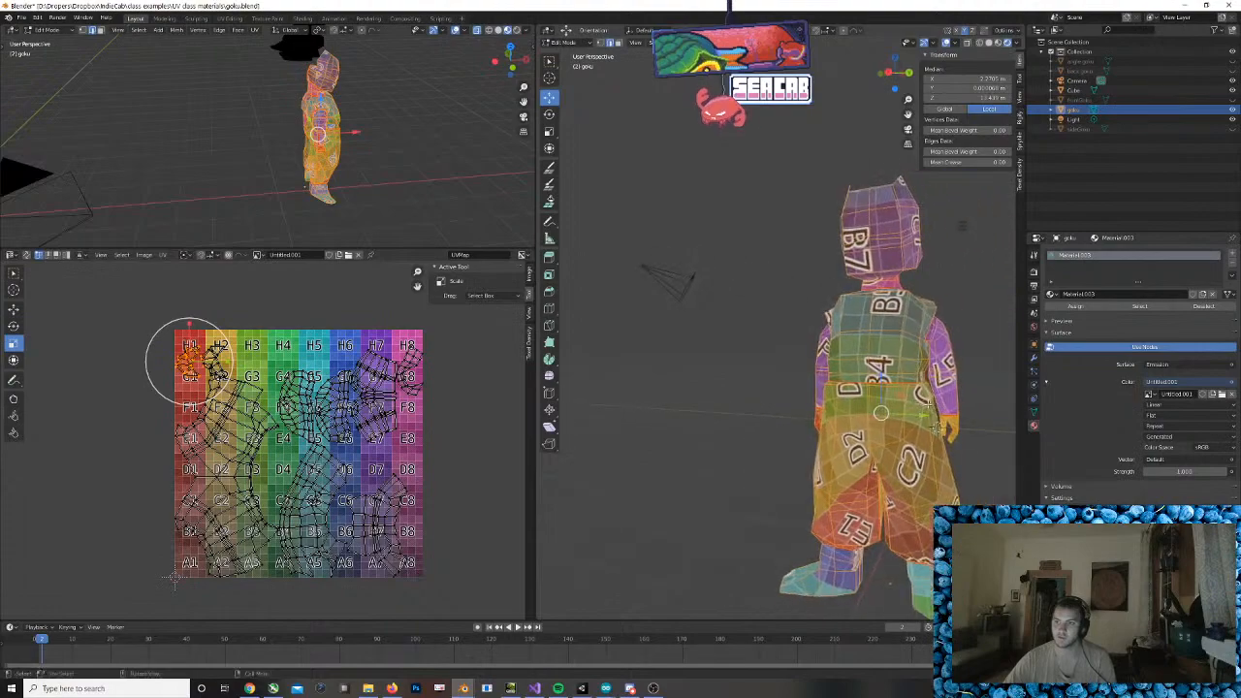
left_click(16, 311)
mouse_move(229, 367)
left_mouse_down()
mouse_move(257, 366)
mouse_move(218, 370)
mouse_move(232, 373)
left_mouse_up()
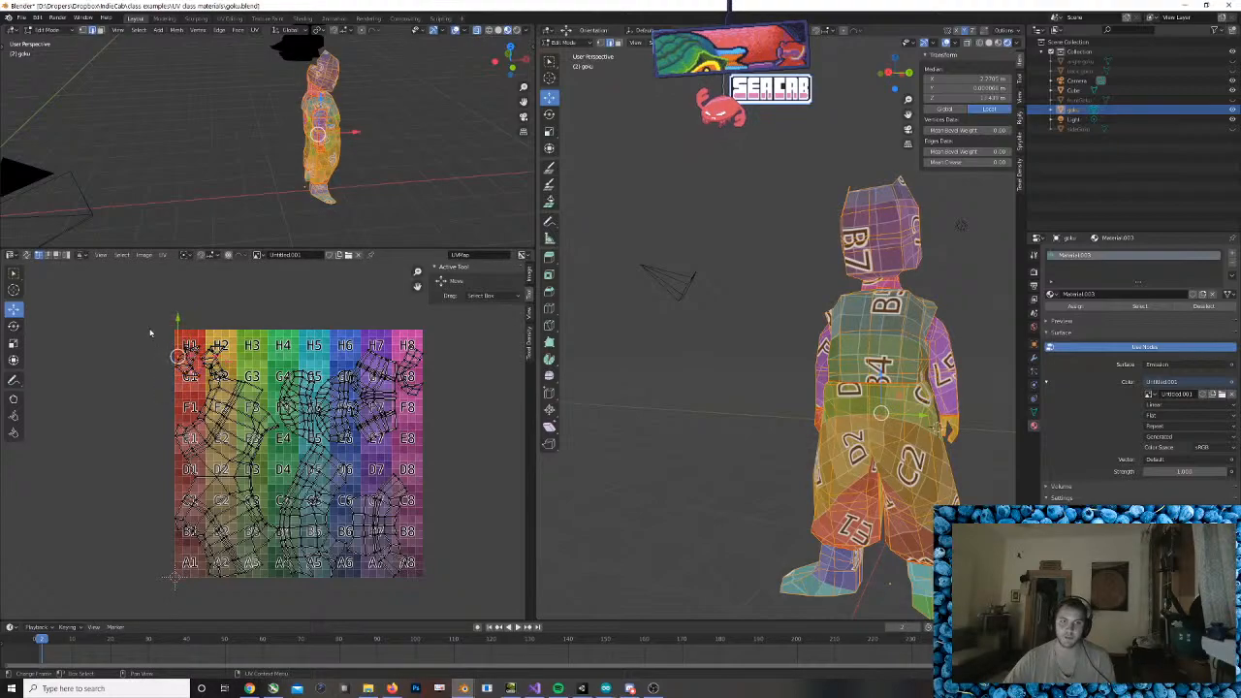
scroll(167, 361, "up", 3)
scroll(180, 433, "down", 4)
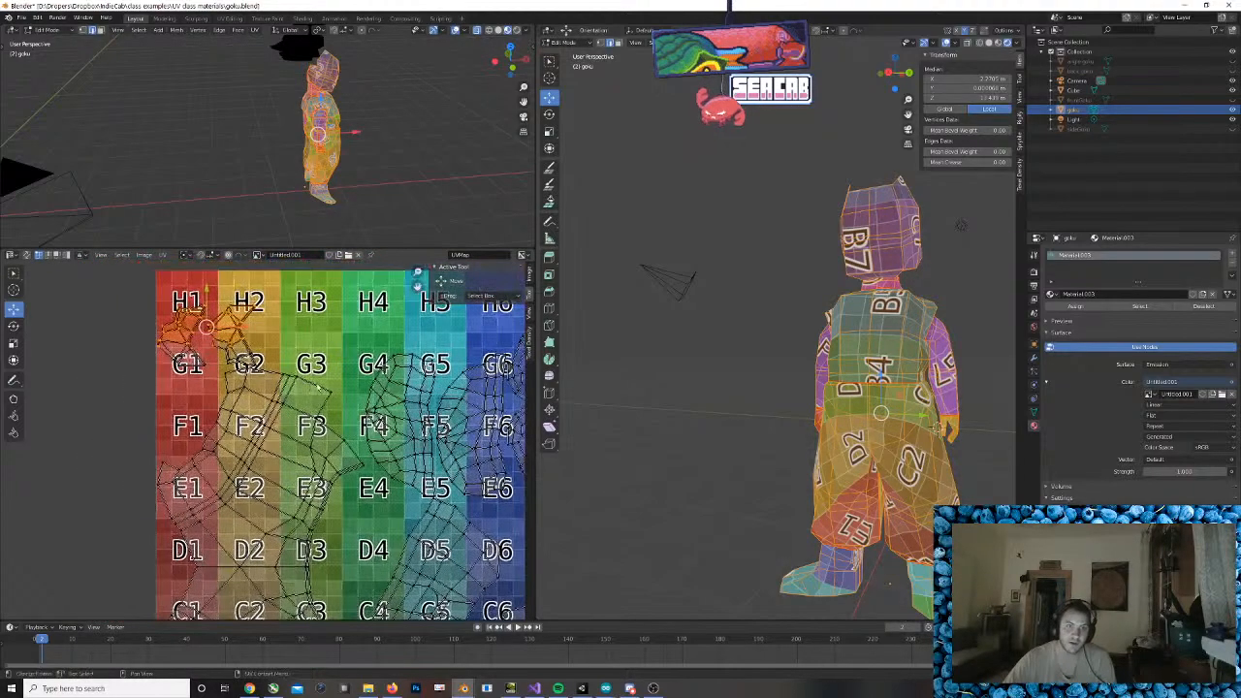
Select the large trouser island around square D2 and try moving it about 0.15 m along X
left_click_drag(179, 431, 281, 611)
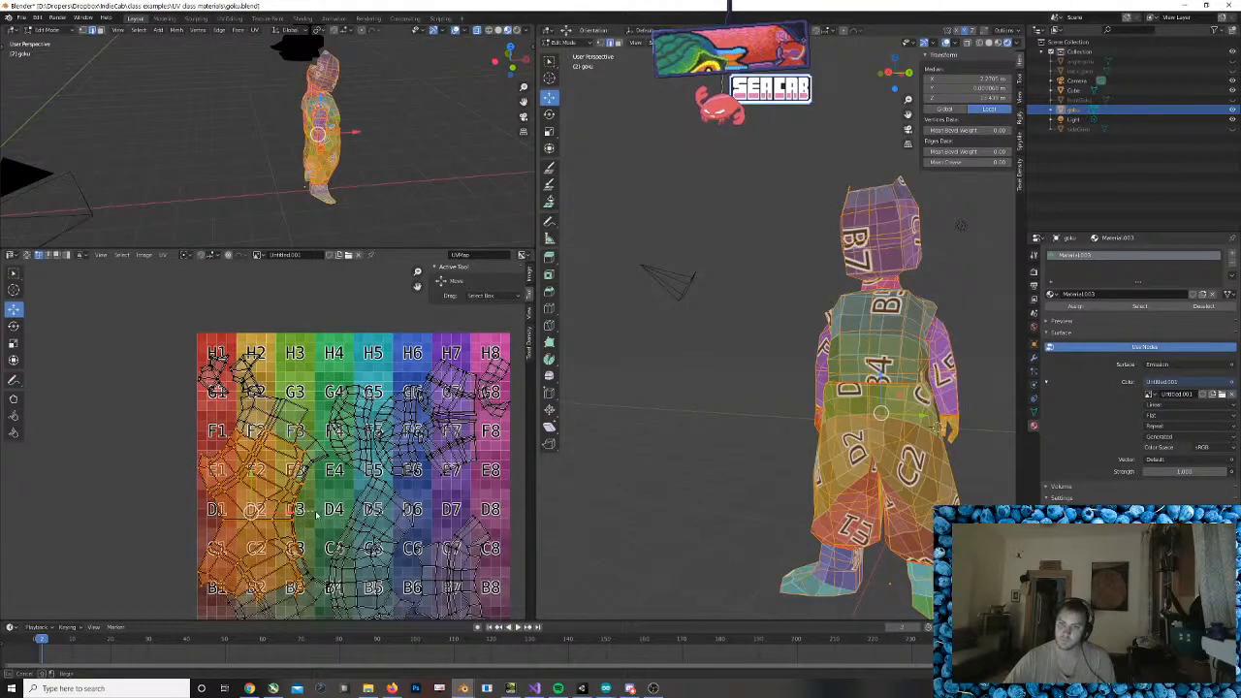
key("alt+a")
left_click_drag(159, 429, 308, 562)
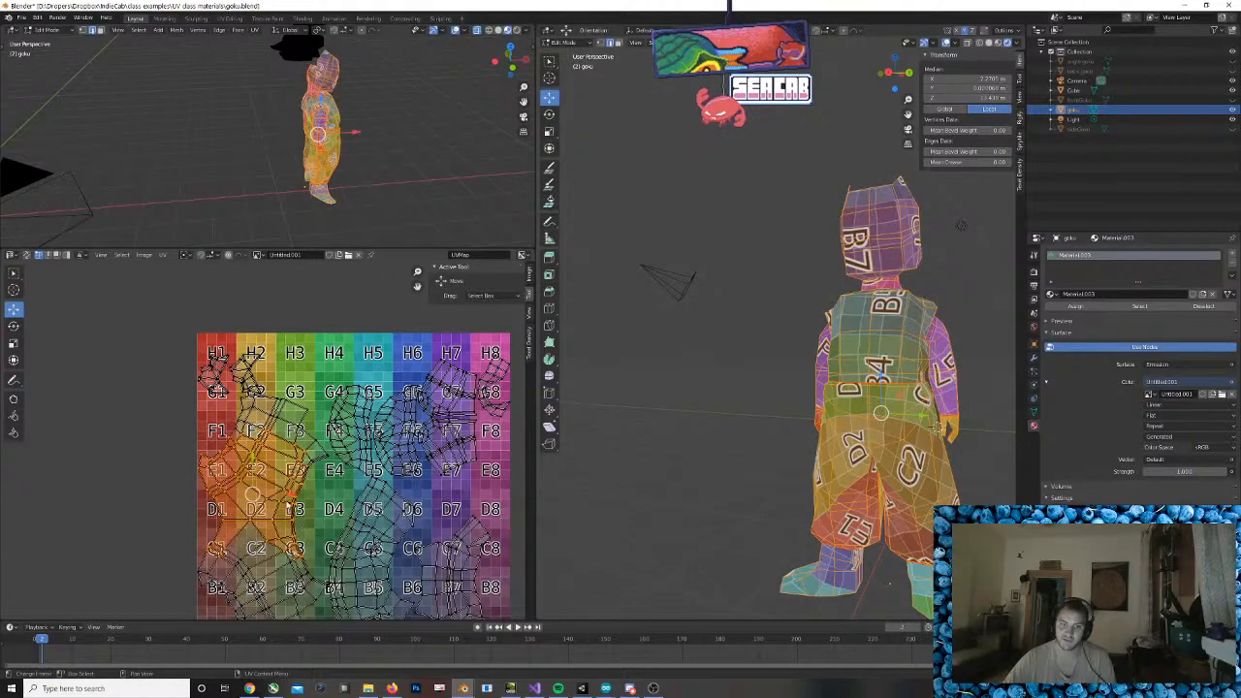
left_click_drag(291, 496, 329, 497)
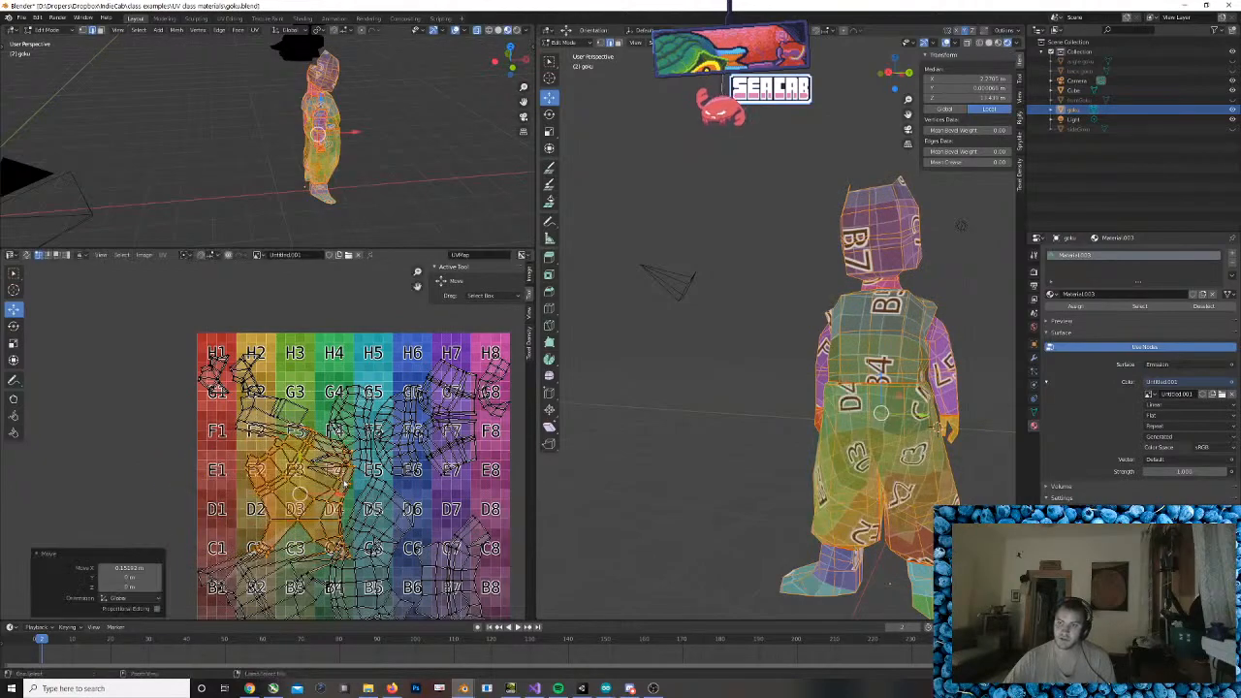
key("ctrl+z")
key("Tab")
key("Tab")
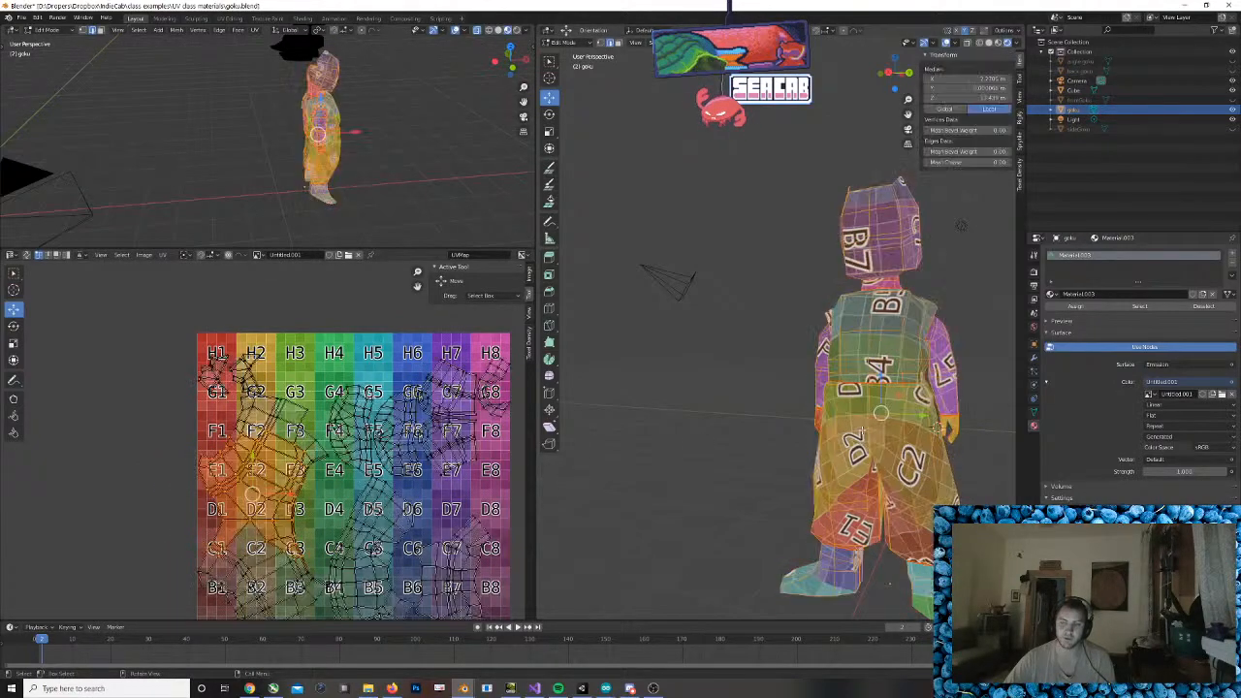
Examine how the islands fill the whole UV grid and where gaps remain between them, leaving no island selected
middle_click_drag(341, 511, 352, 344)
scroll(252, 444, "up", 3)
scroll(279, 434, "down", 1)
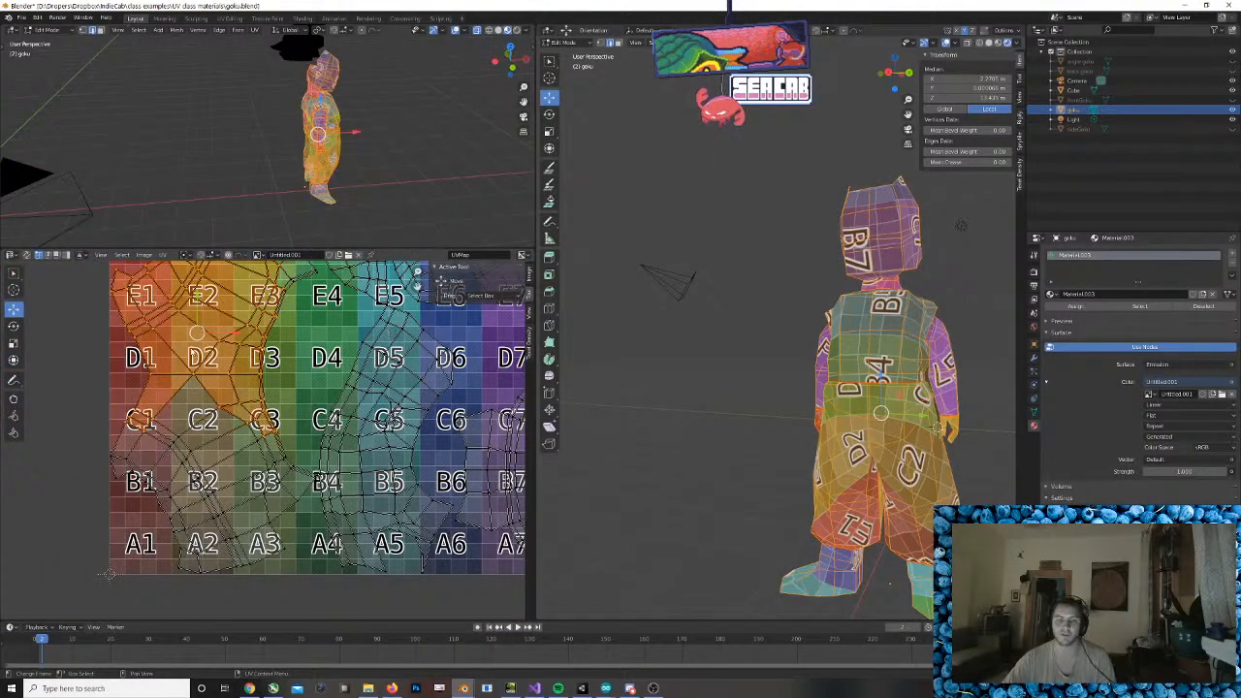
scroll(385, 432, "down", 2)
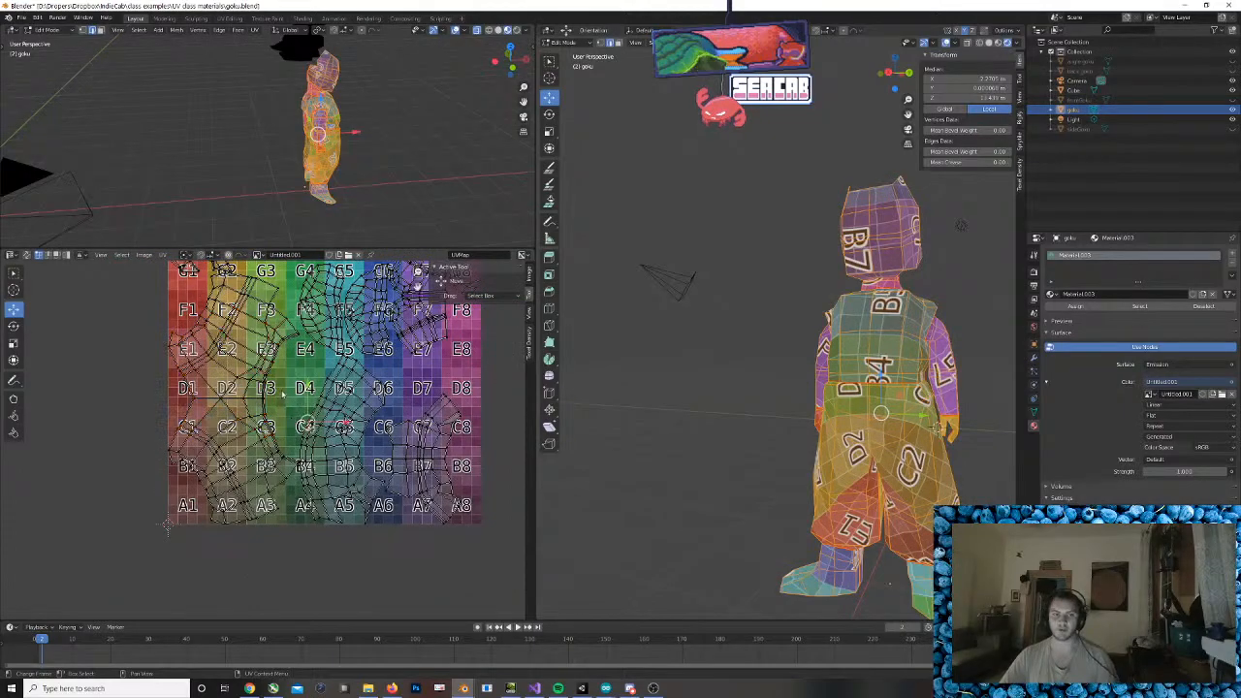
scroll(417, 403, "down", 2)
scroll(417, 403, "up", 3)
middle_click_drag(427, 414, 347, 490)
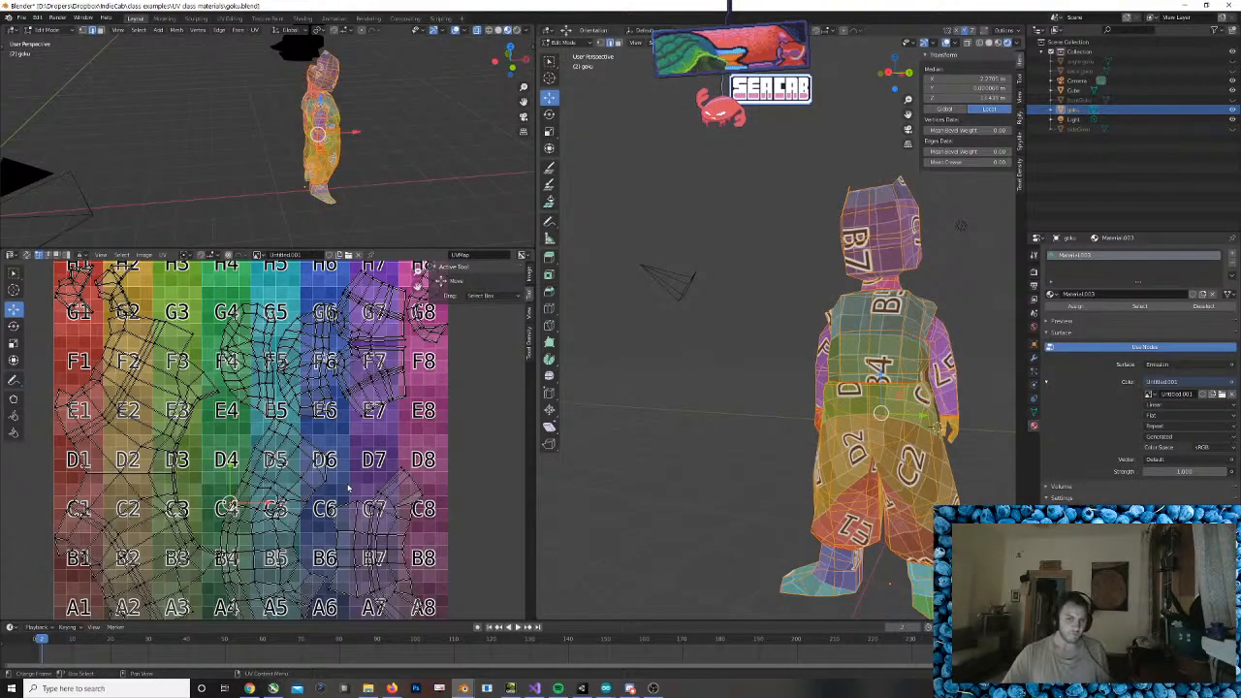
scroll(364, 453, "down", 2)
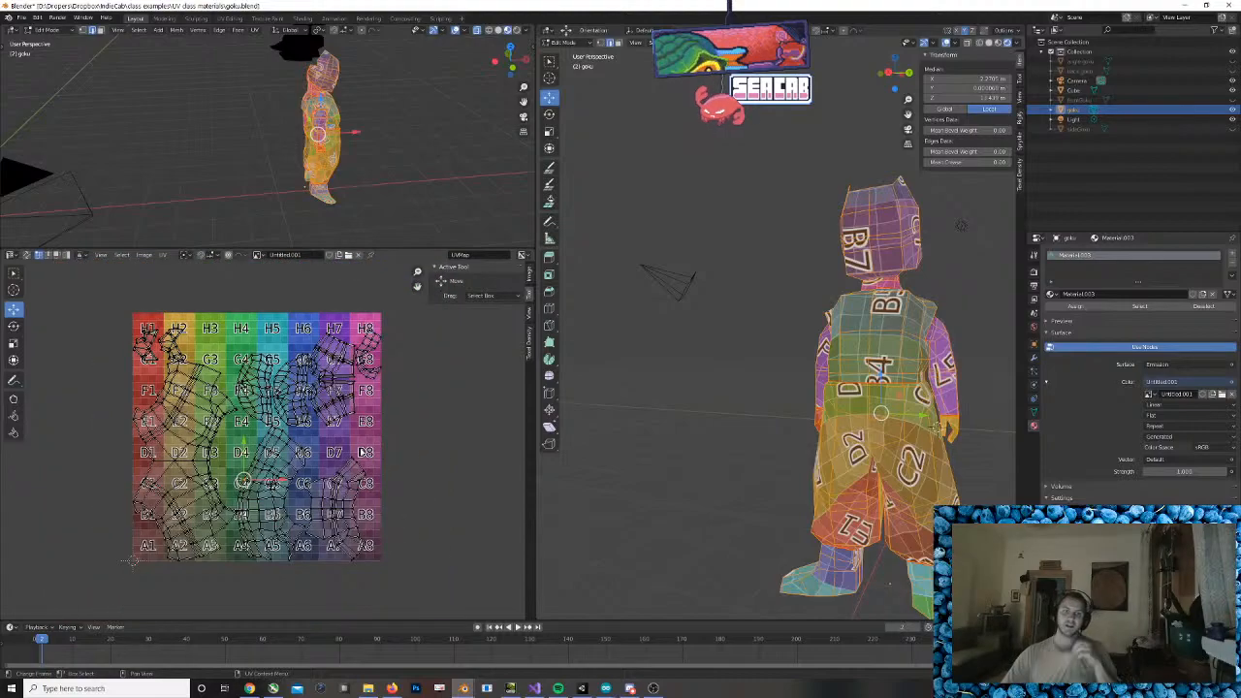
scroll(353, 458, "up", 1)
middle_click_drag(355, 468, 323, 436)
key("a")
key("alt+a")
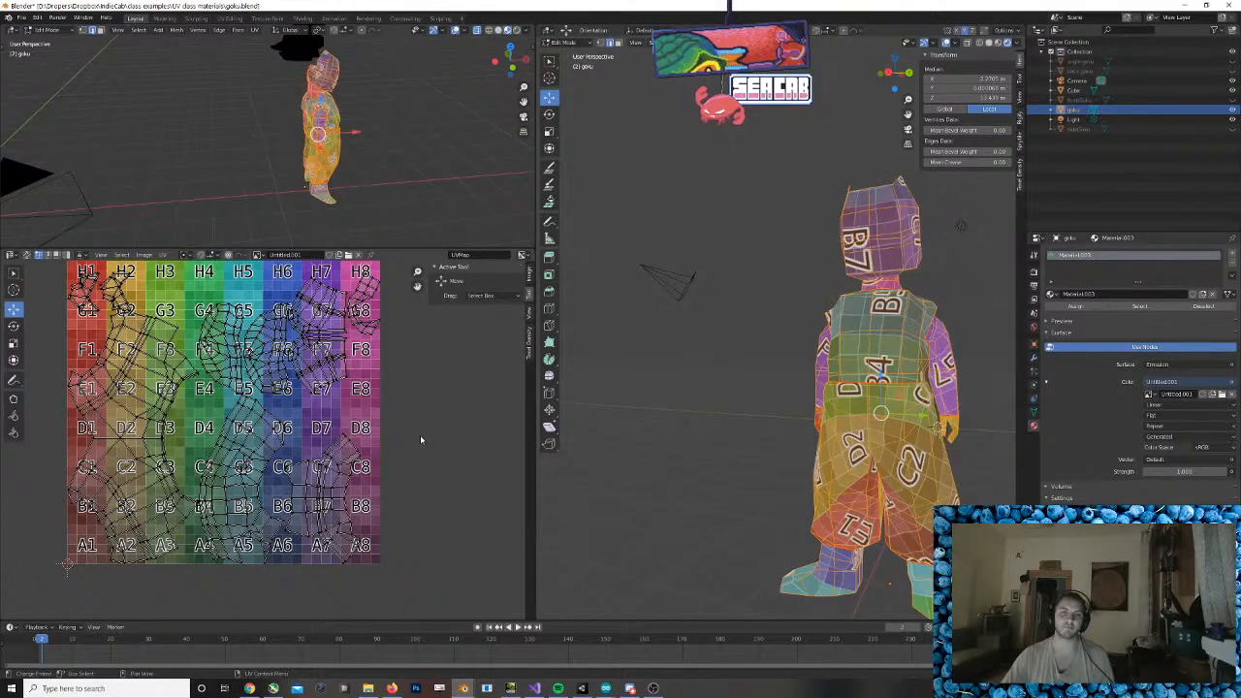
key("q")
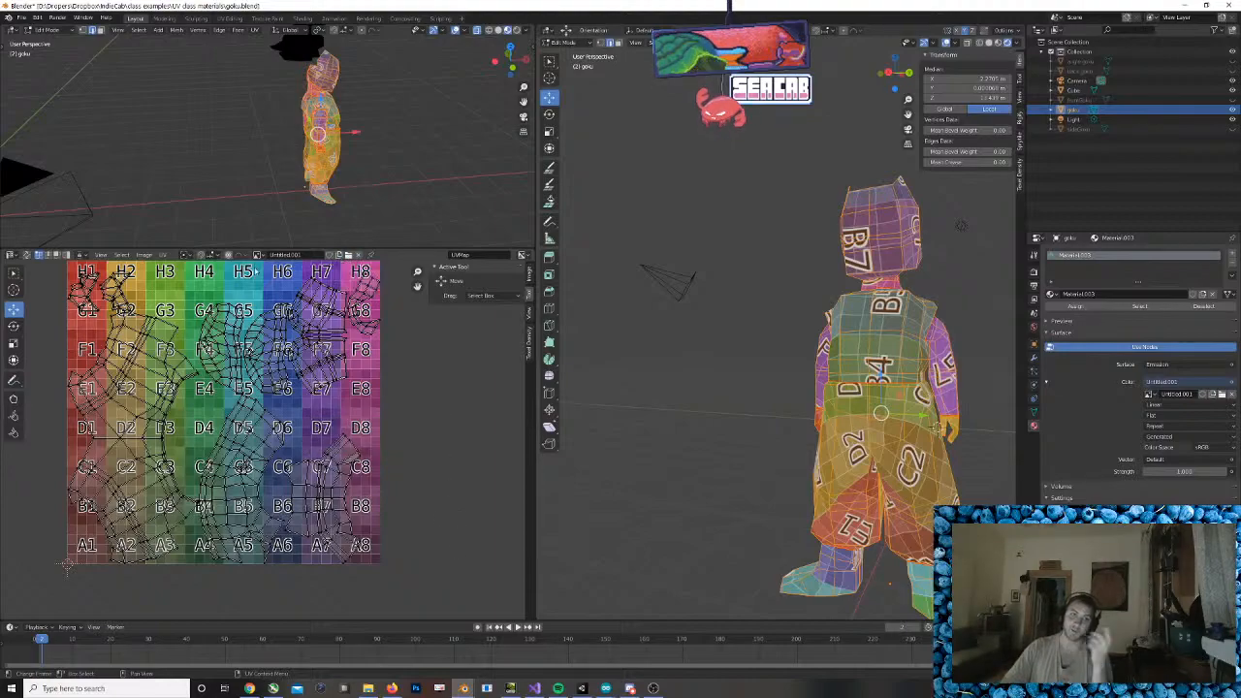
Try to open the UV checker image in an external editor
left_click(163, 255)
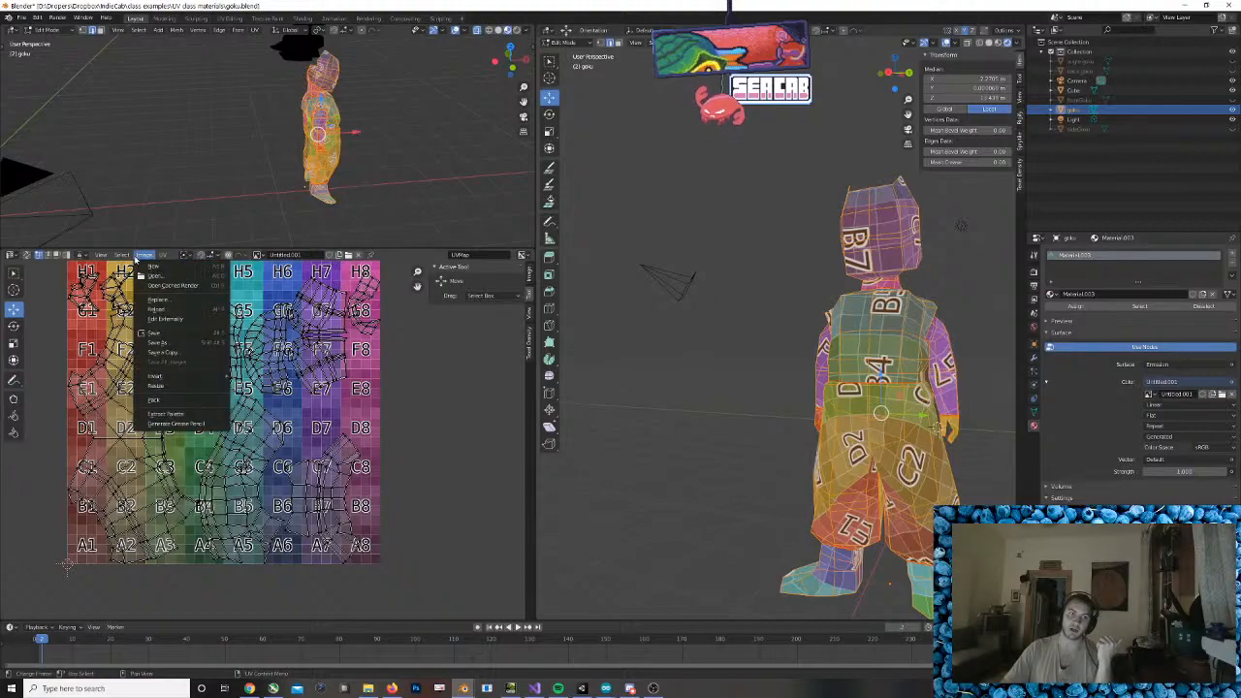
mouse_move(122, 258)
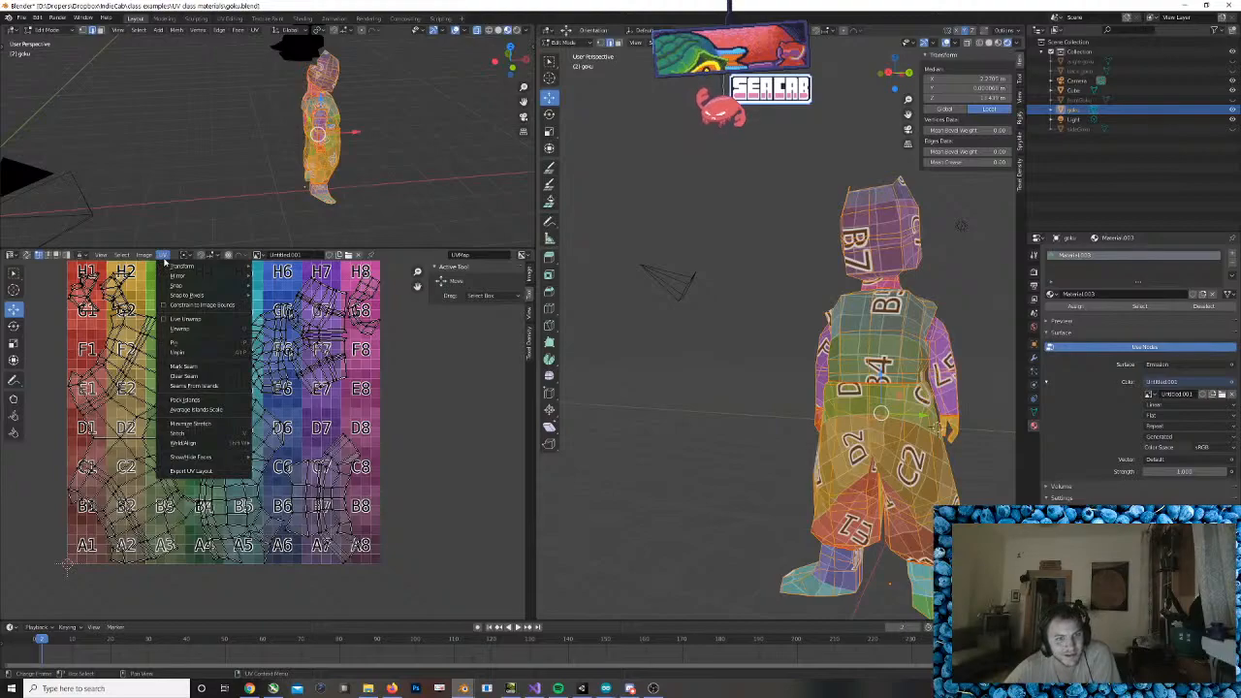
left_click(197, 305)
left_click(163, 255)
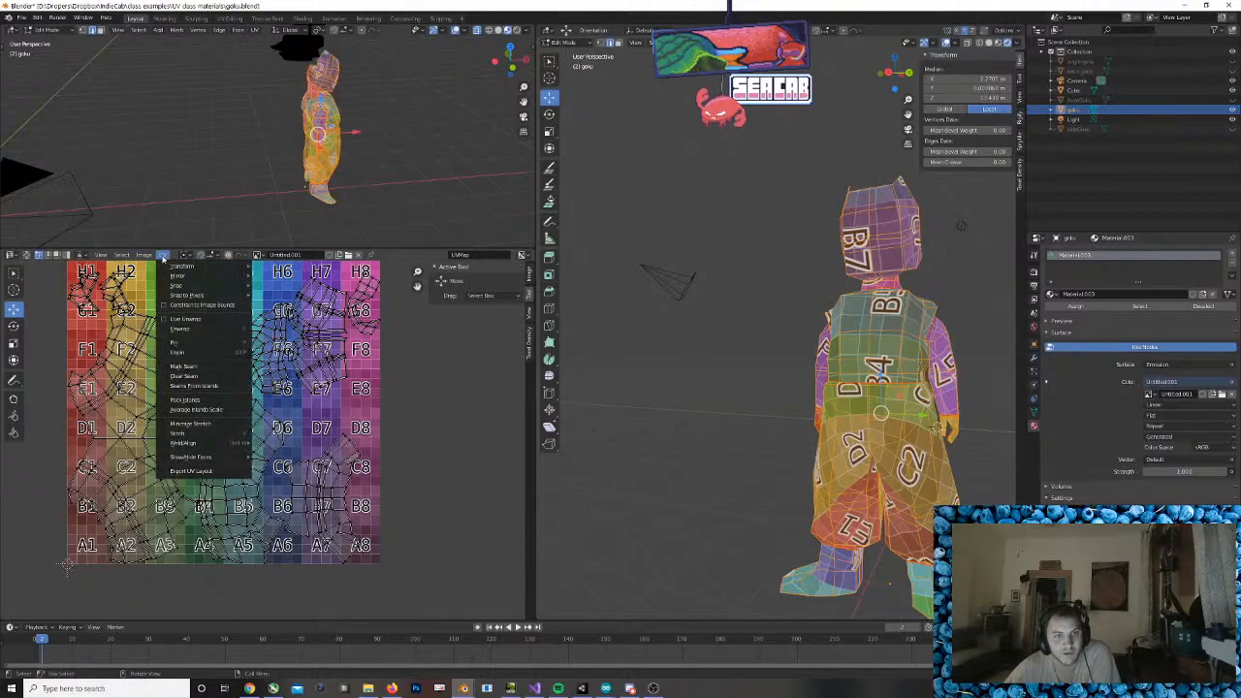
mouse_move(146, 258)
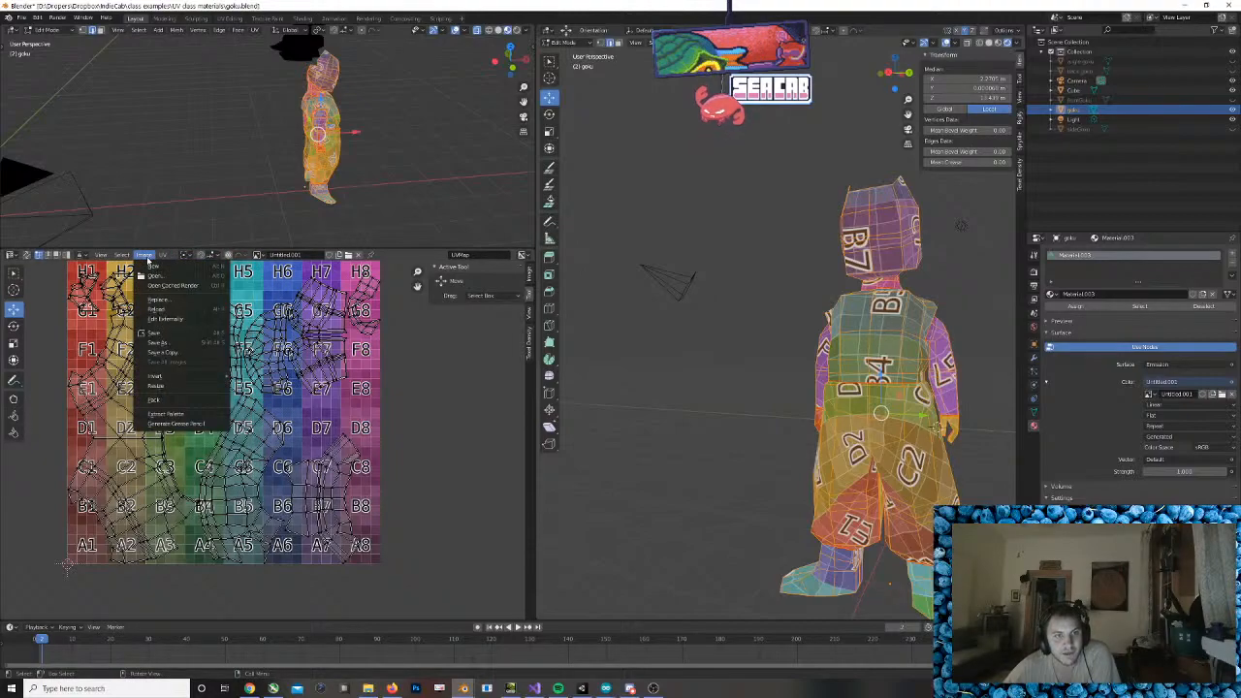
left_click(164, 321)
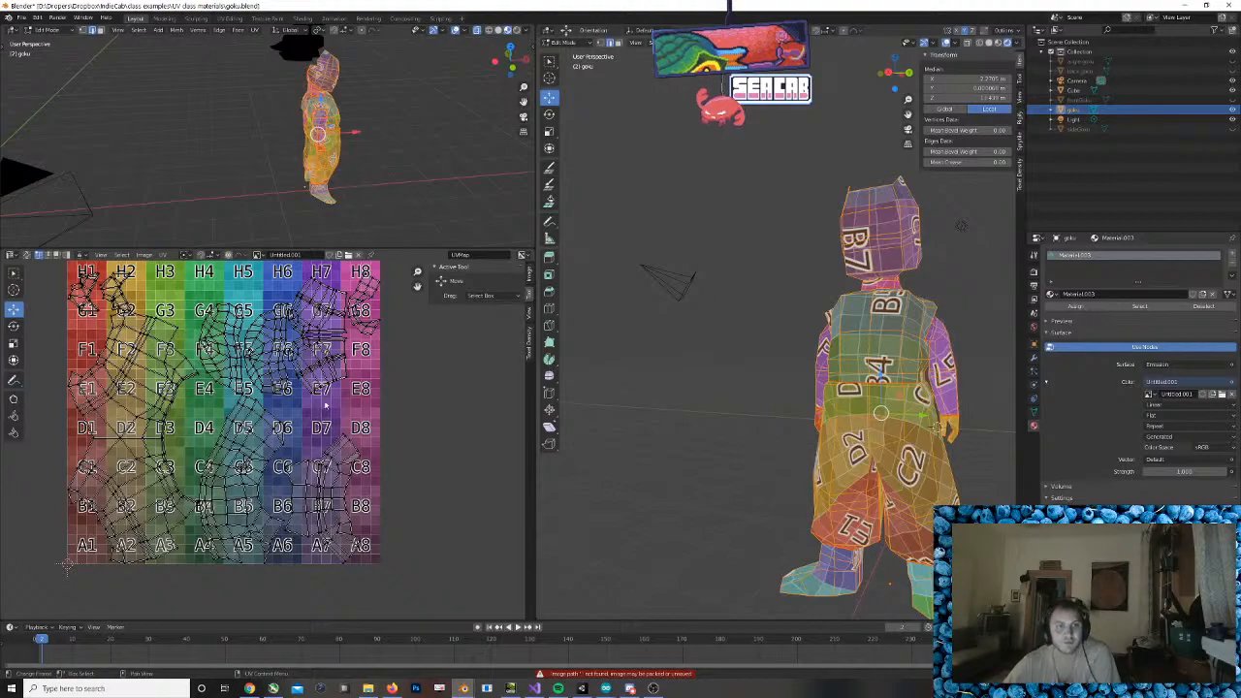
Select all UV islands and try again to edit the checker image externally
key("a")
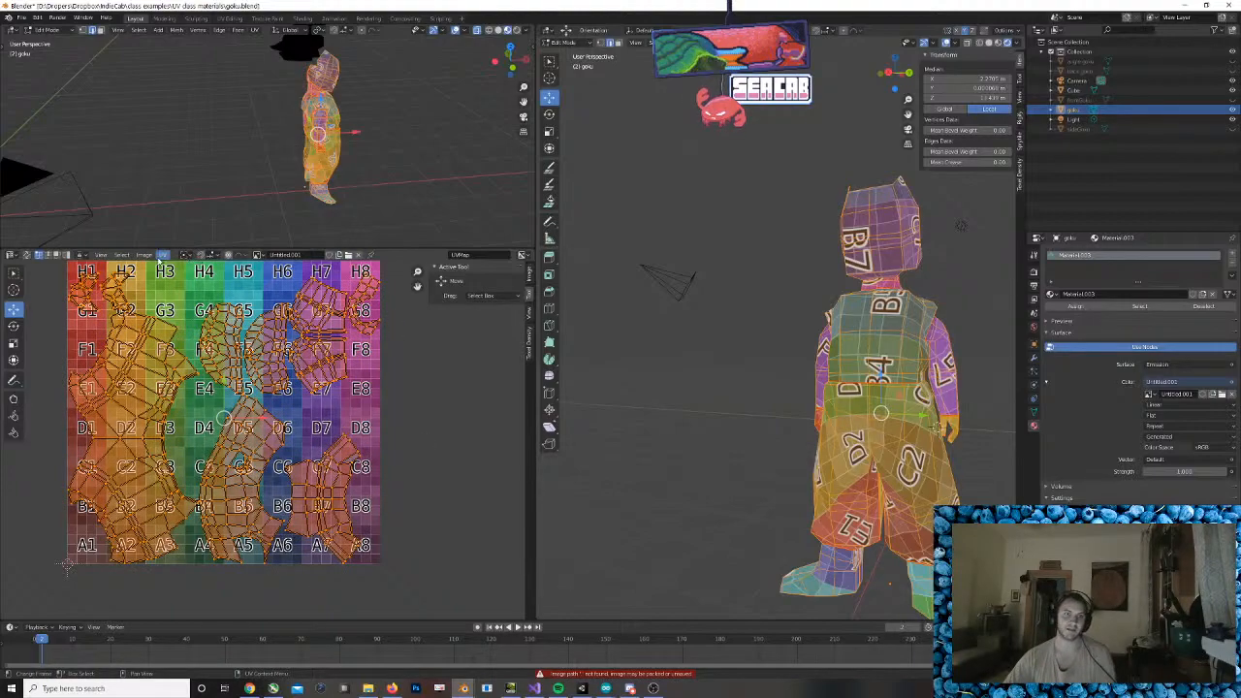
left_click(163, 255)
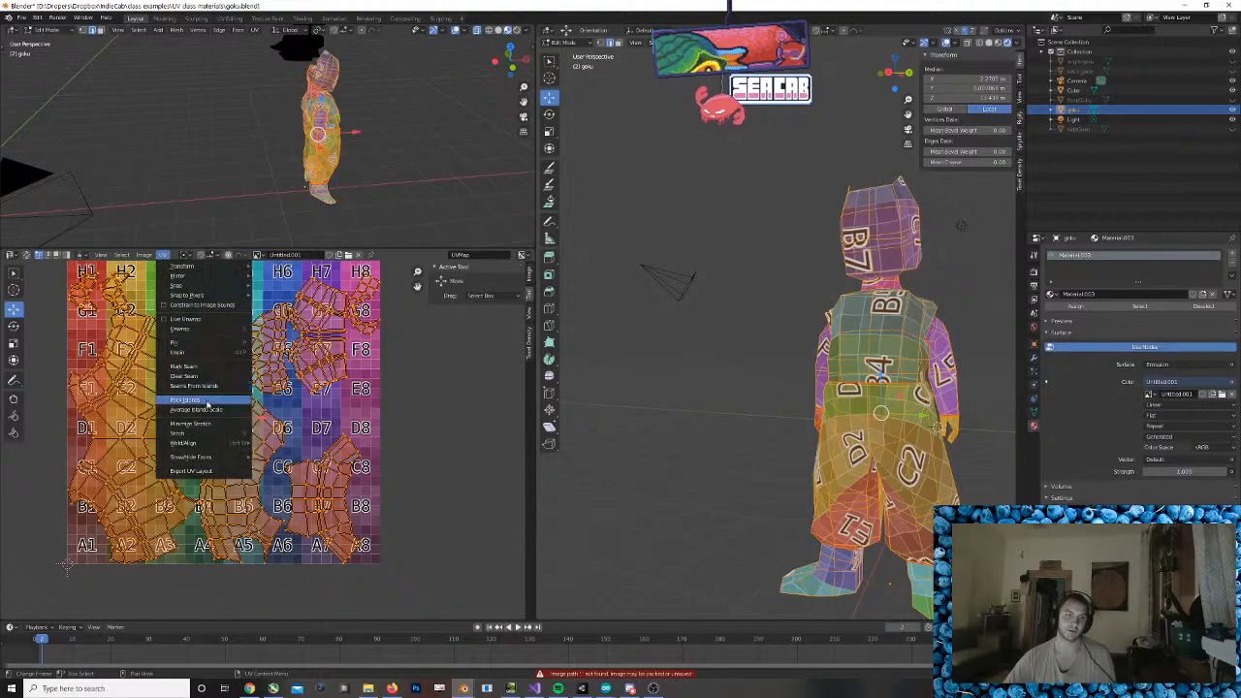
mouse_move(148, 255)
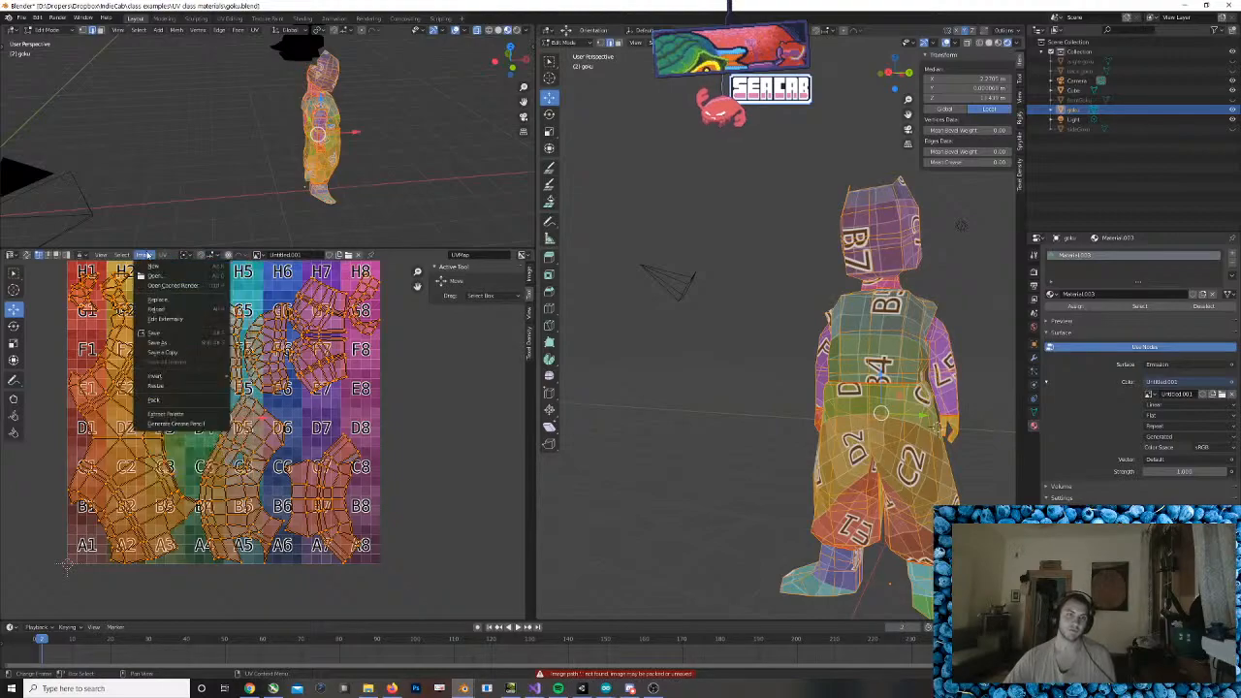
left_click(166, 320)
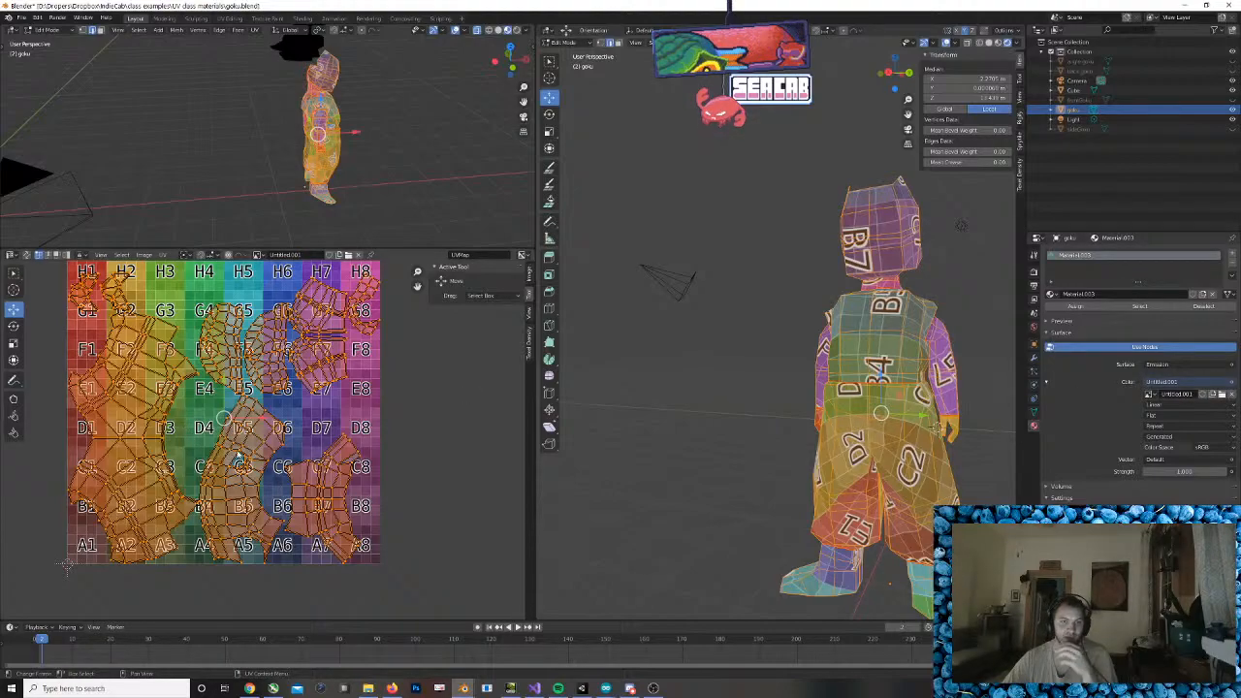
Examine the islands around squares D5 to A7 and how the checker texture lies on the character's front and back
scroll(238, 456, "up", 2)
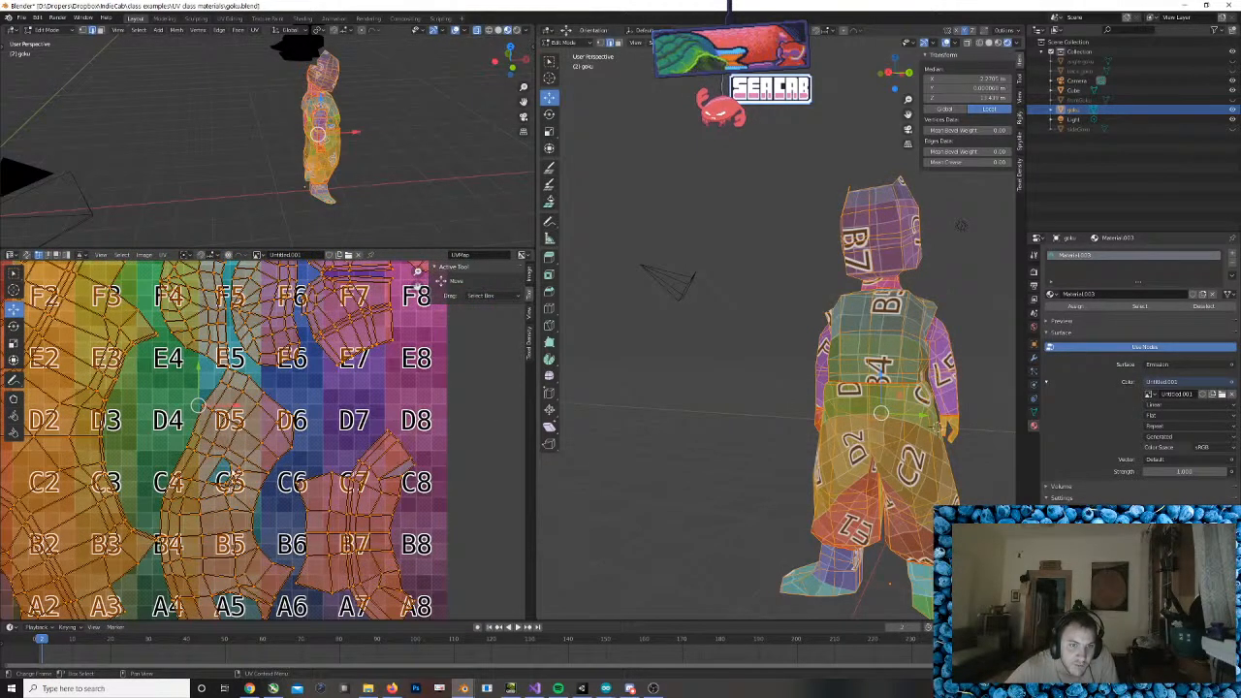
left_click(196, 411)
scroll(263, 448, "up", 1)
middle_click_drag(248, 470, 332, 359)
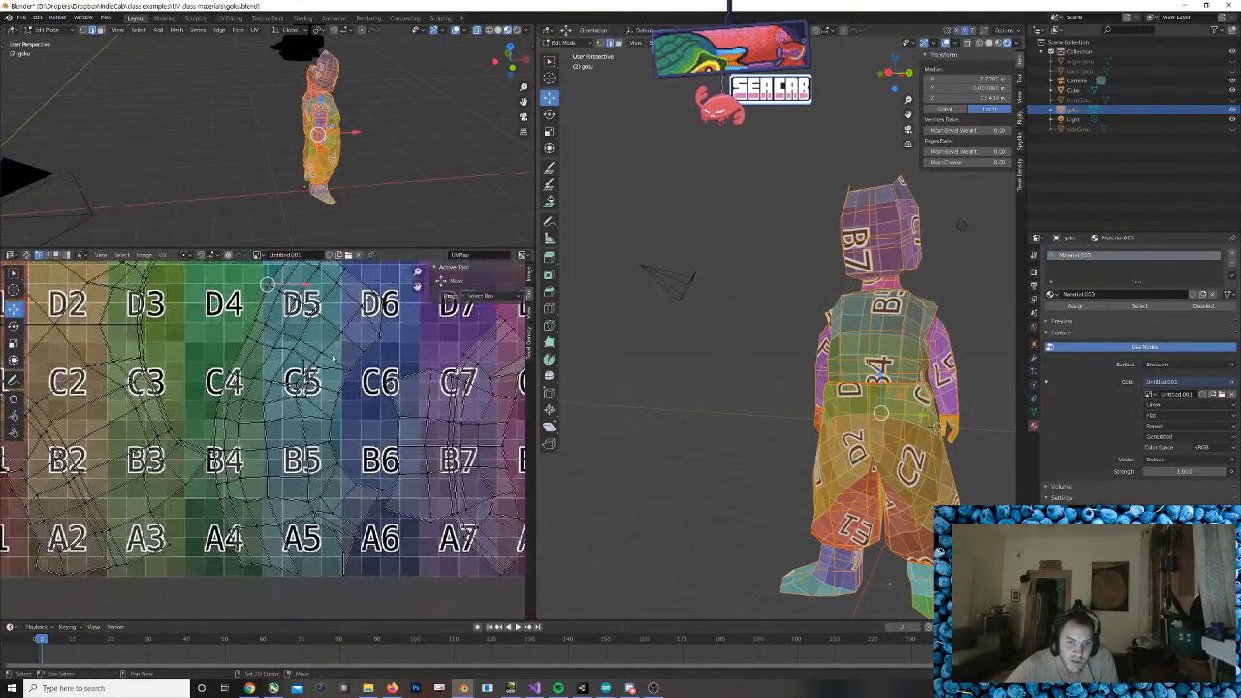
key("a")
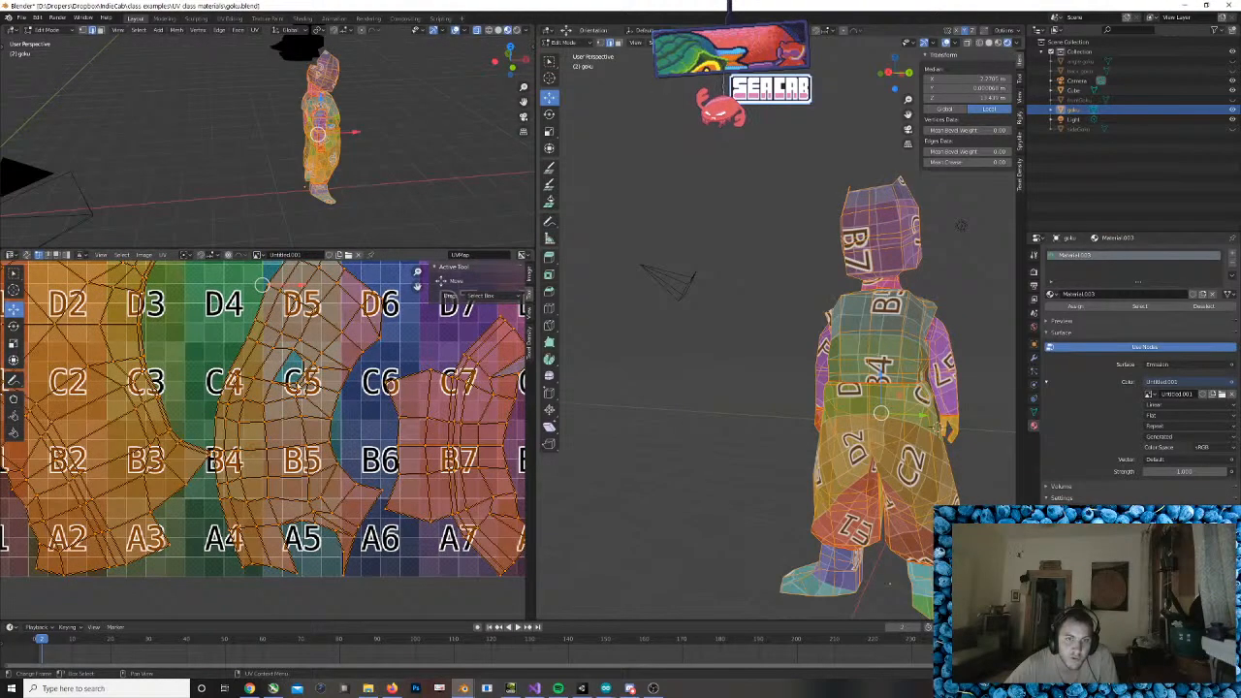
scroll(310, 370, "down", 1)
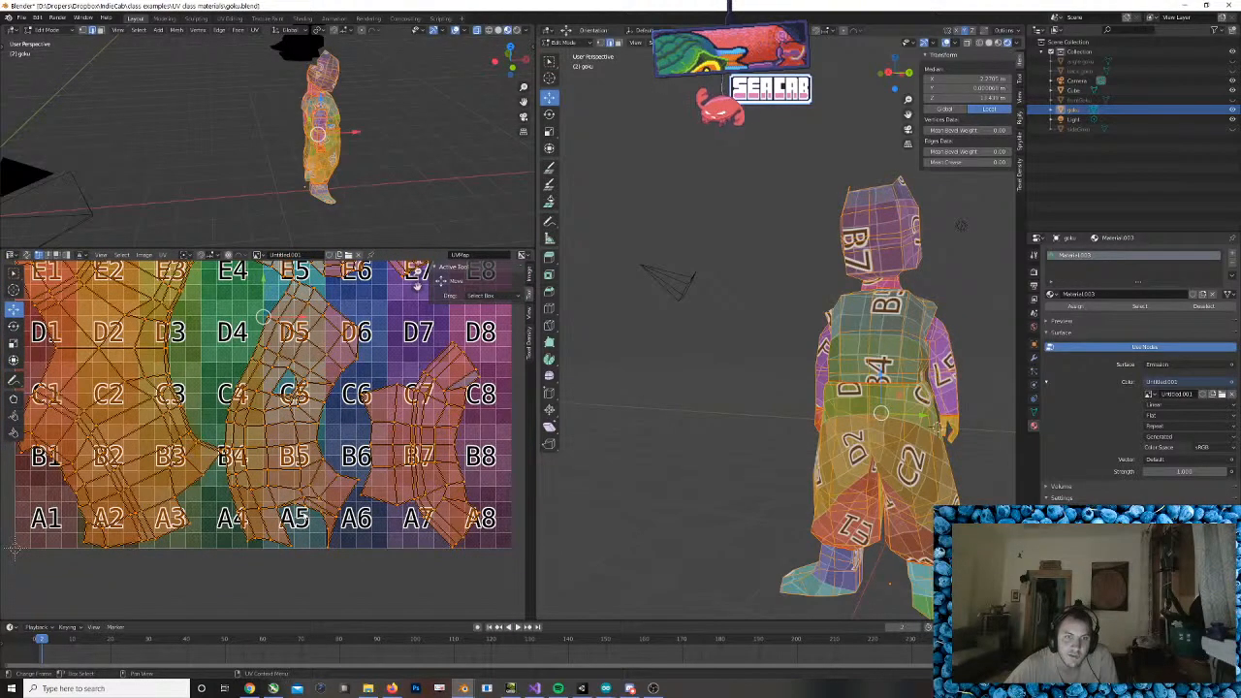
middle_click_drag(919, 395, 910, 396)
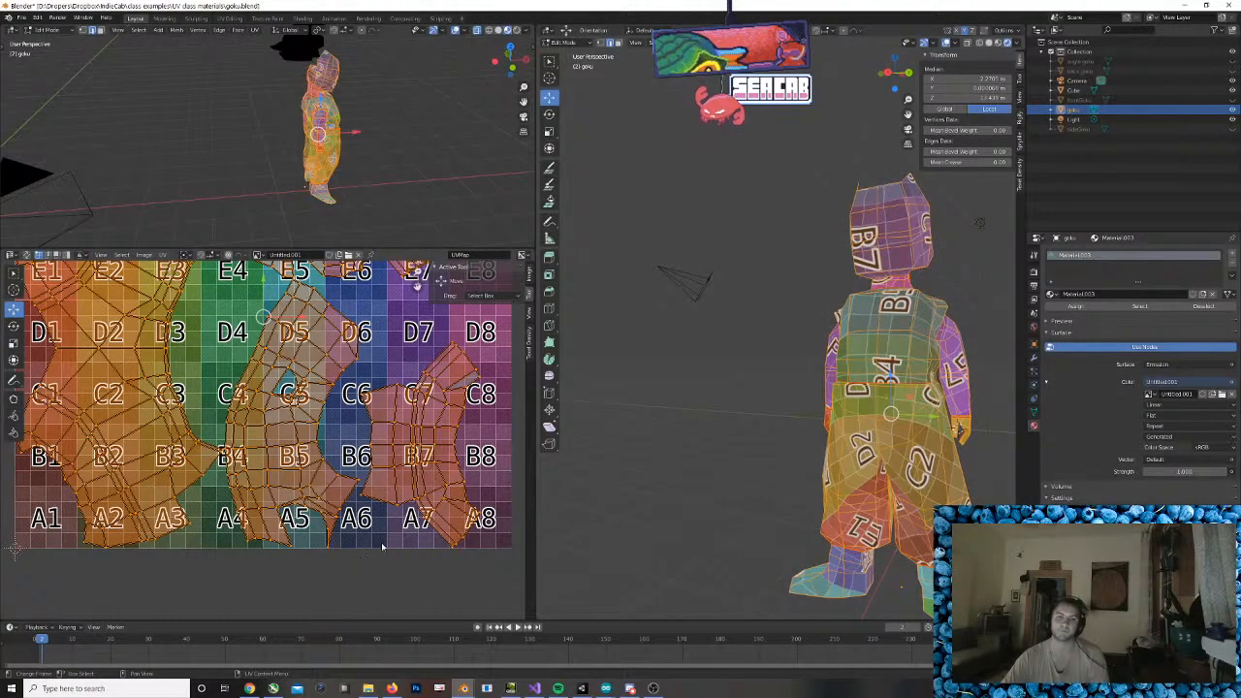
middle_click_drag(889, 307, 970, 305, "shift")
middle_click_drag(969, 305, 909, 337)
scroll(877, 313, "up", 5)
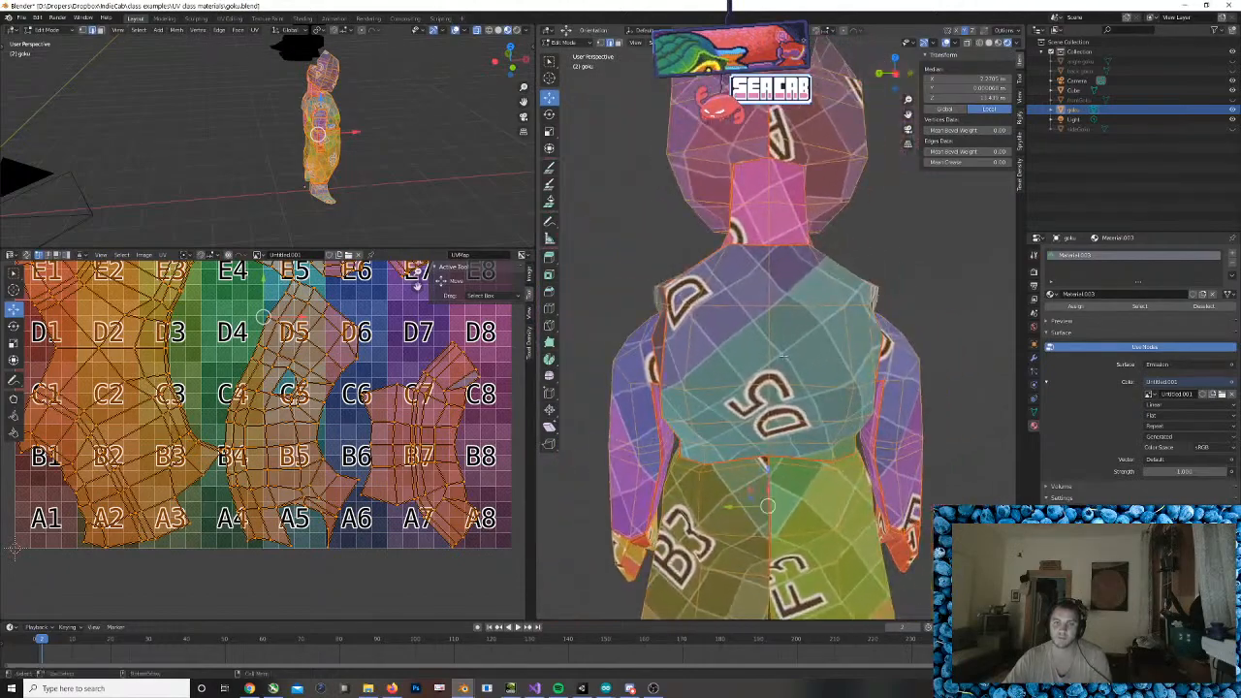
Bring the whole UV grid into view and reselect the Untitled.001 image for the material's emission color
scroll(314, 389, "down", 2)
middle_click_drag(315, 390, 320, 467)
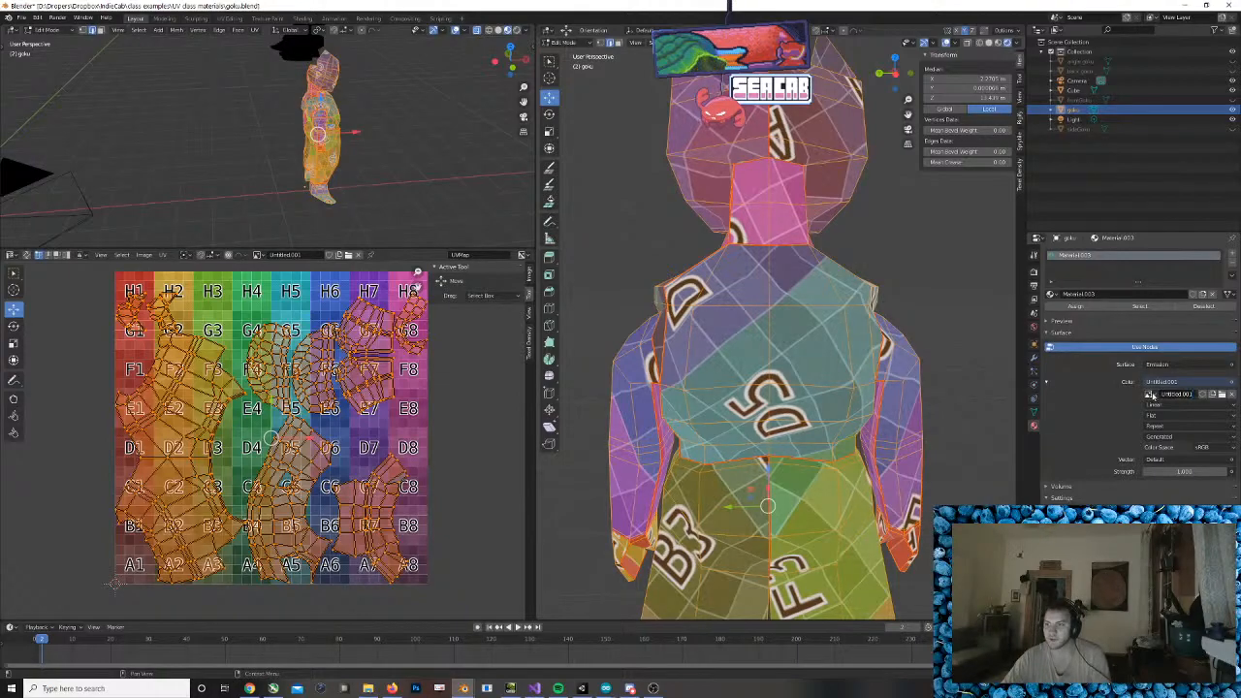
left_click(1149, 395)
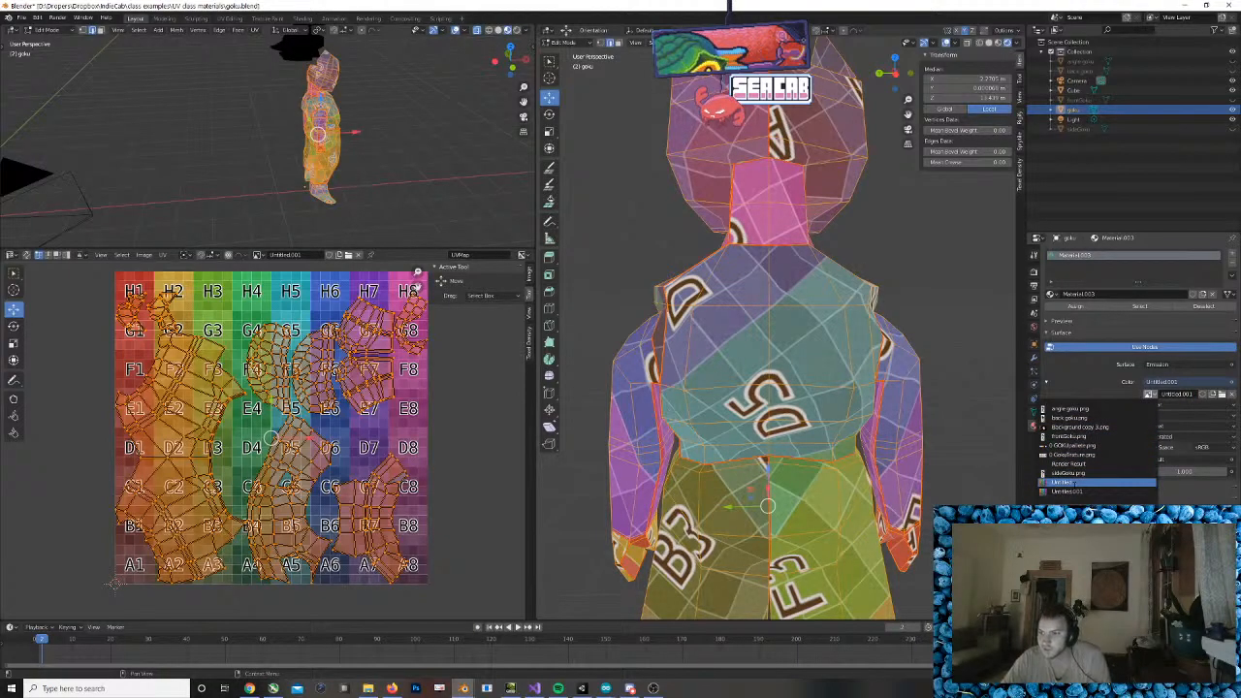
left_click(1076, 492)
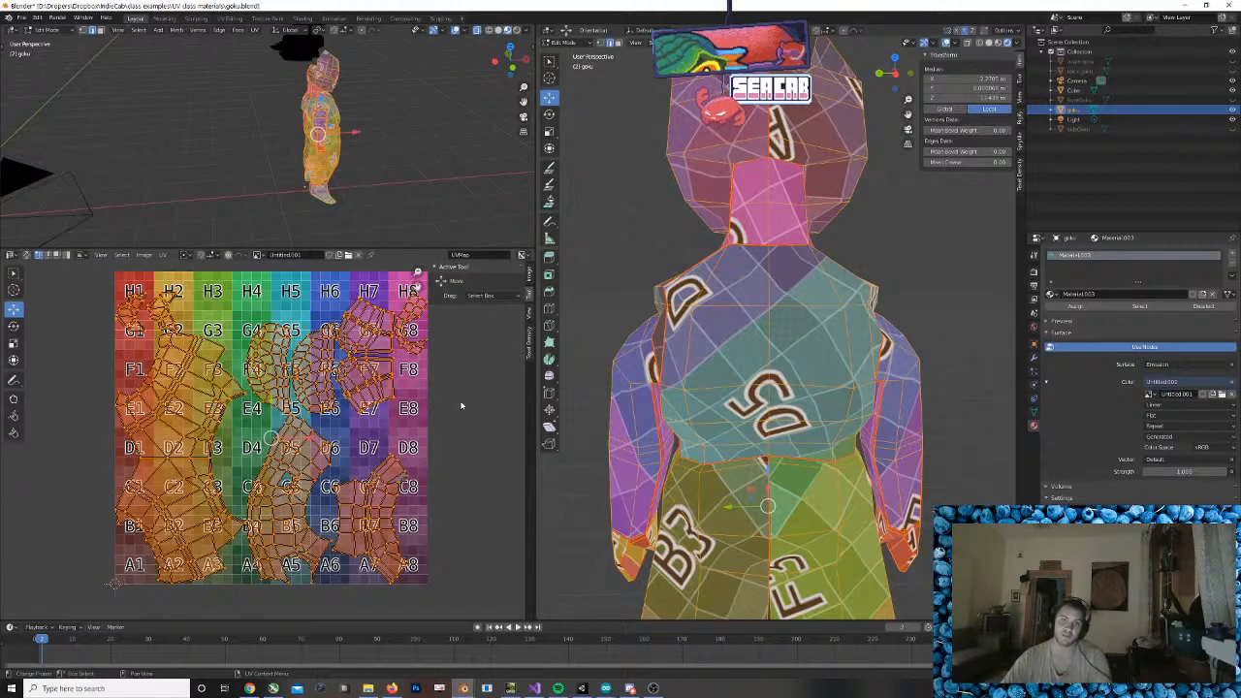
Capture the full UV layout over the checker grid with the Snipping Tool, and close the snip without saving it to a file
middle_click_drag(444, 409, 401, 402)
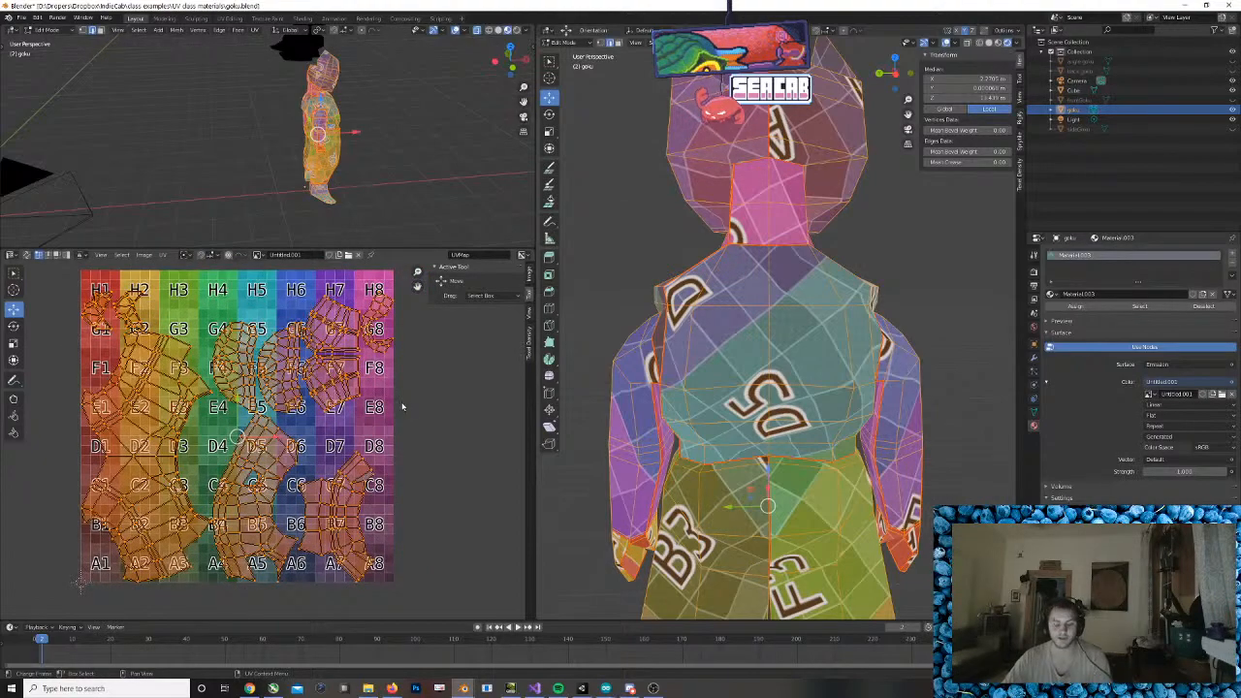
key("super")
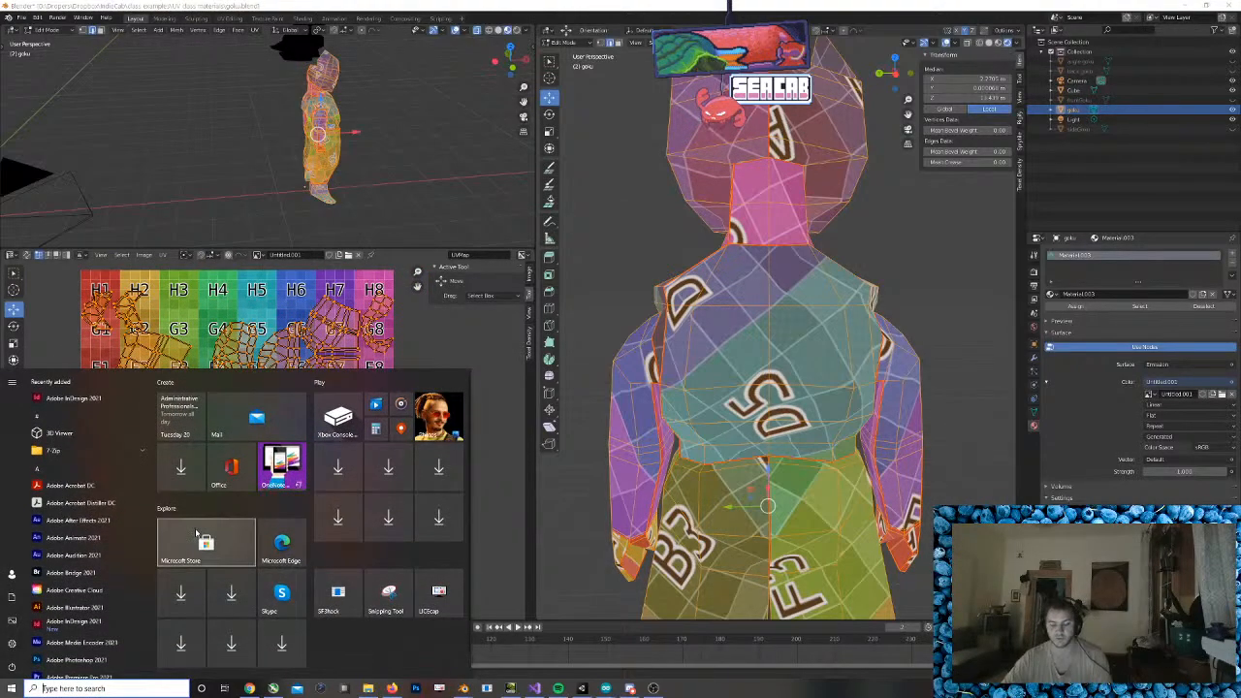
type("snip")
left_click(97, 426)
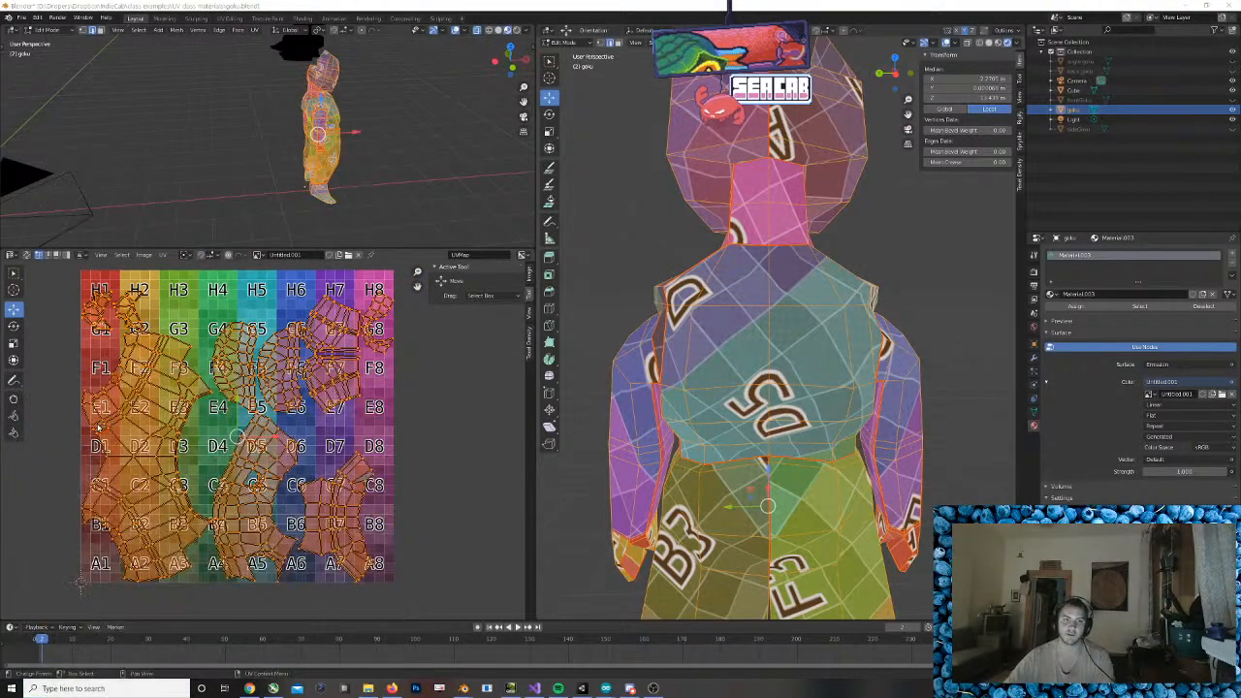
left_click(496, 316)
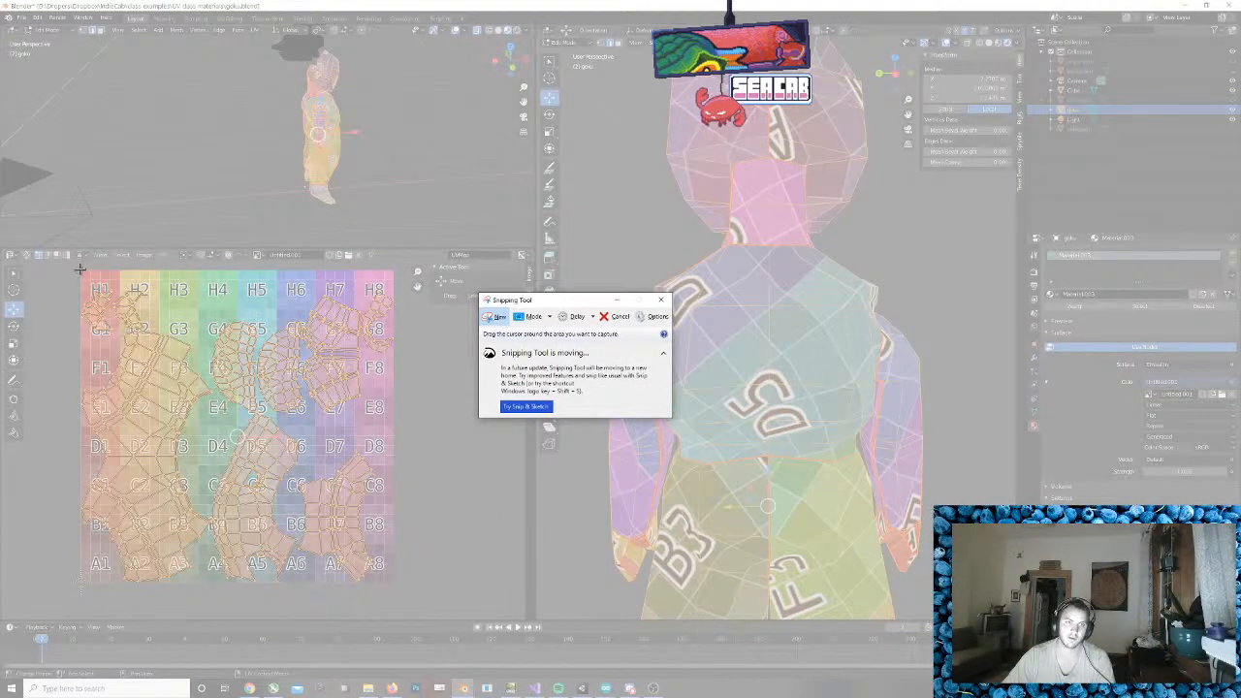
left_click_drag(79, 271, 394, 584)
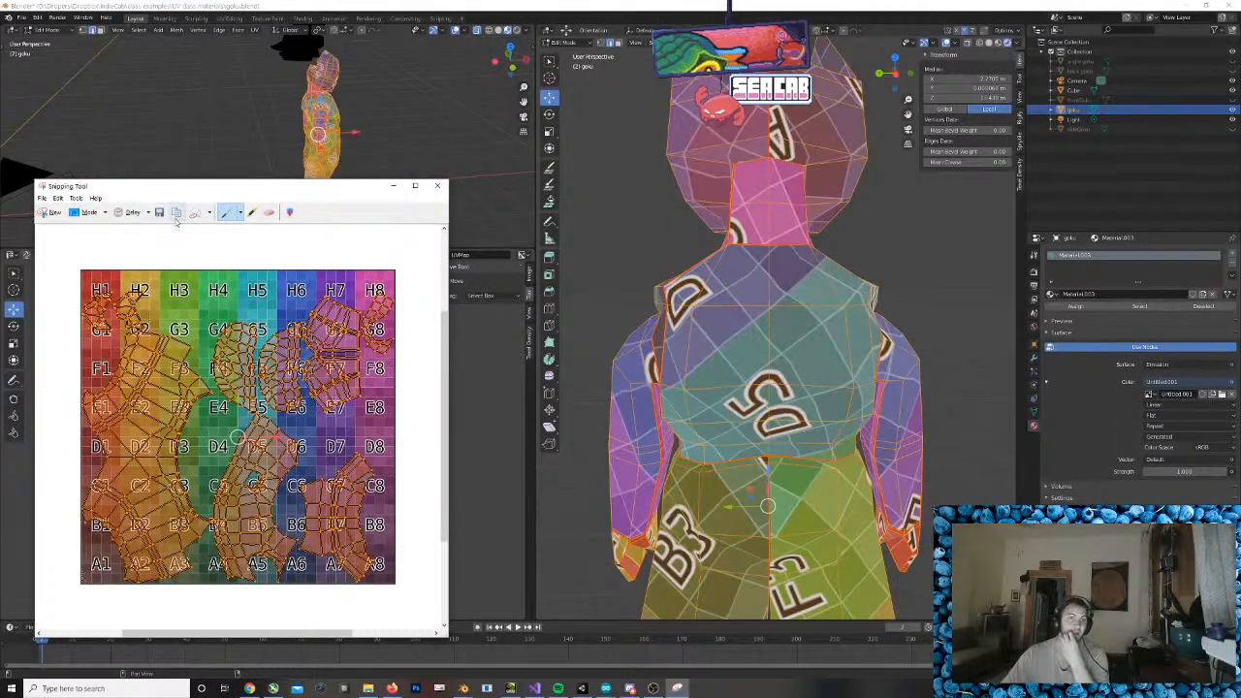
left_click(437, 185)
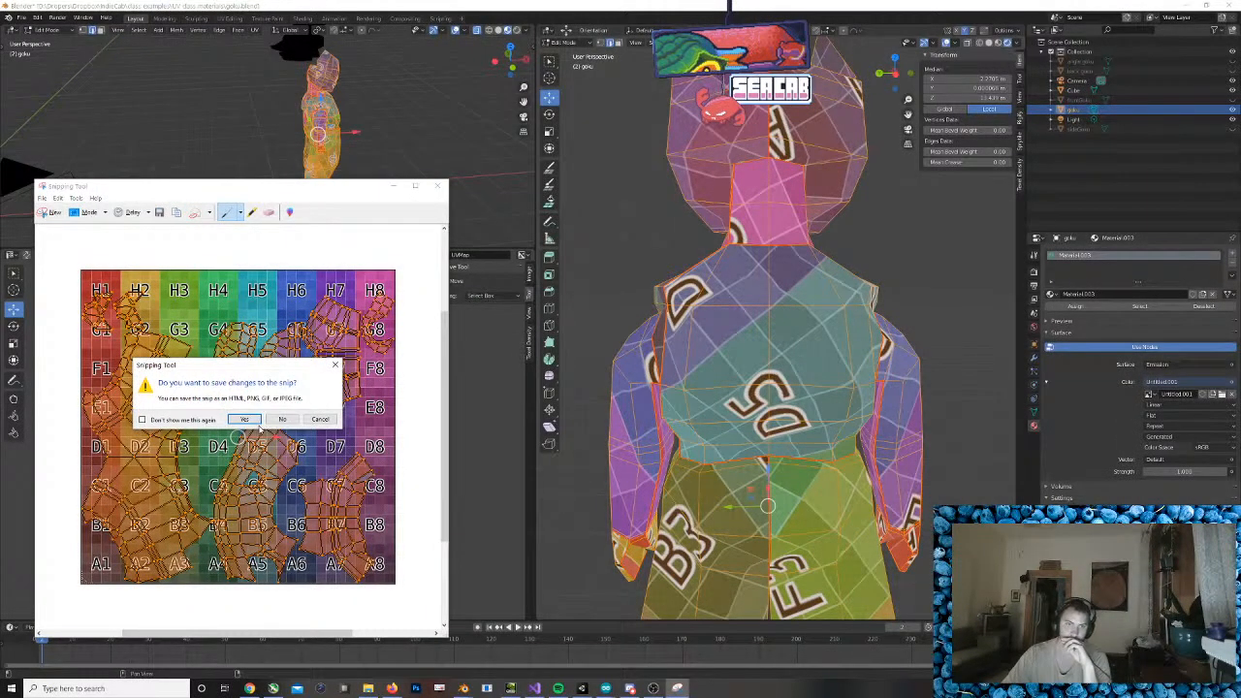
left_click(282, 418)
Open Paint, paste the captured UV layout onto the blank canvas, and restore the window to a smaller size
left_click(8, 686)
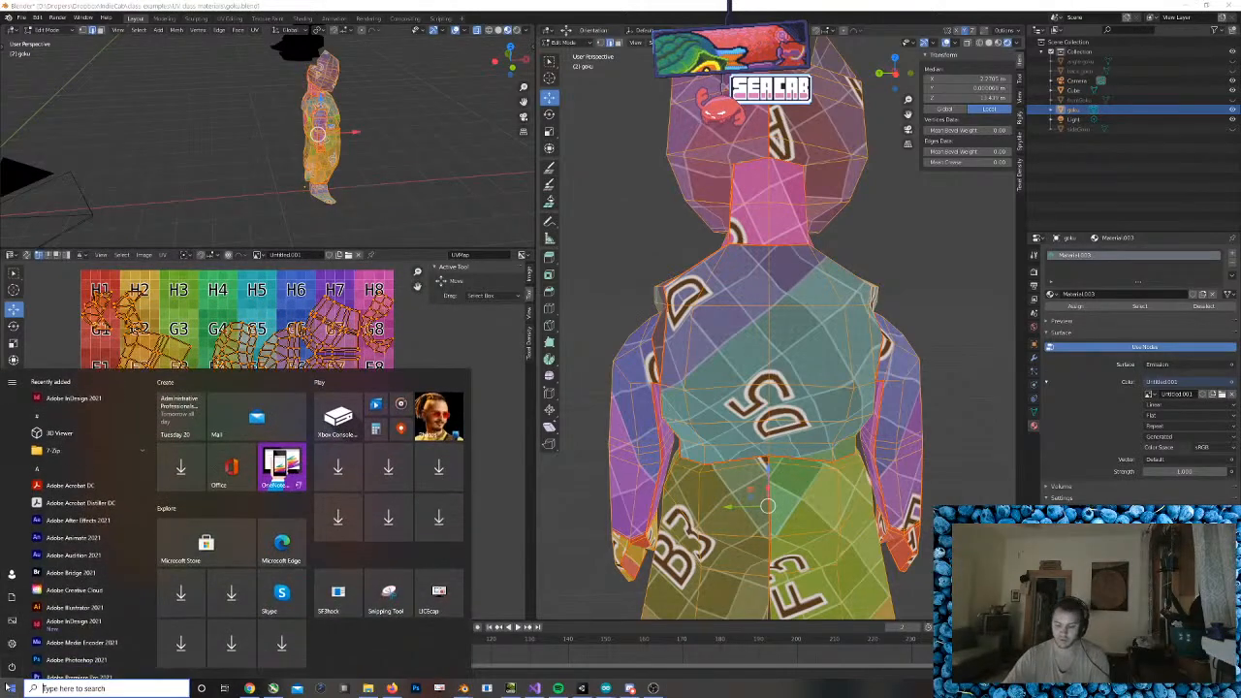
type("MS")
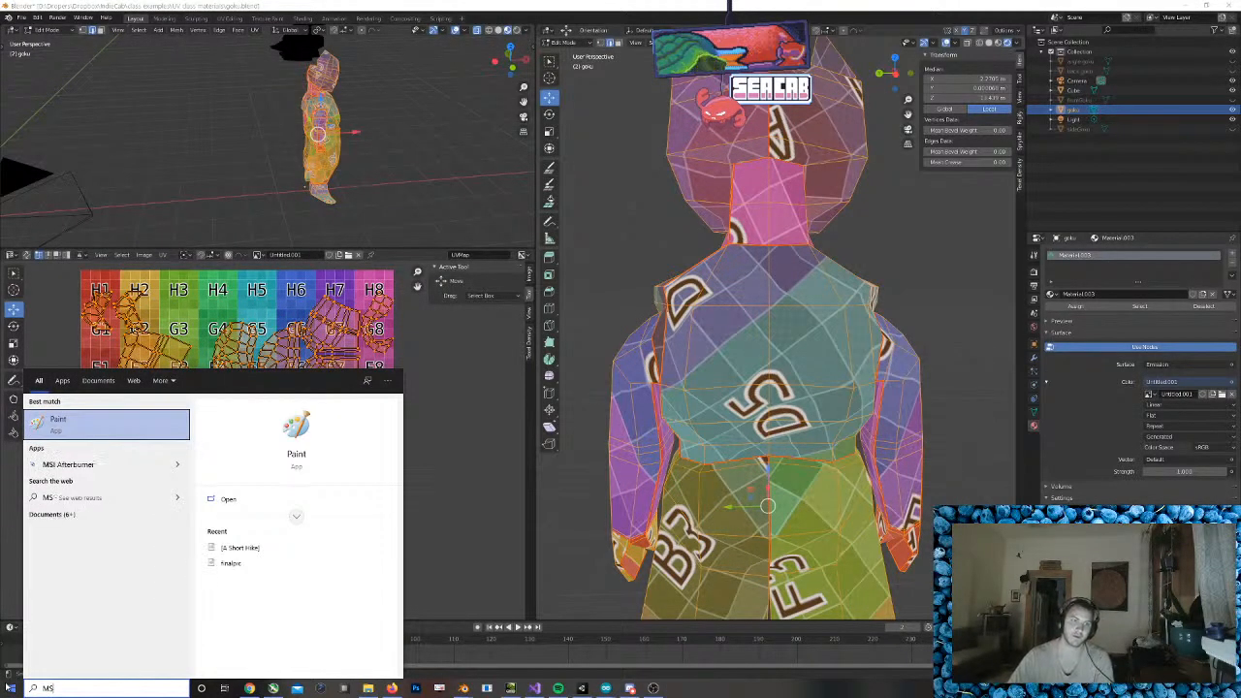
left_click(102, 424)
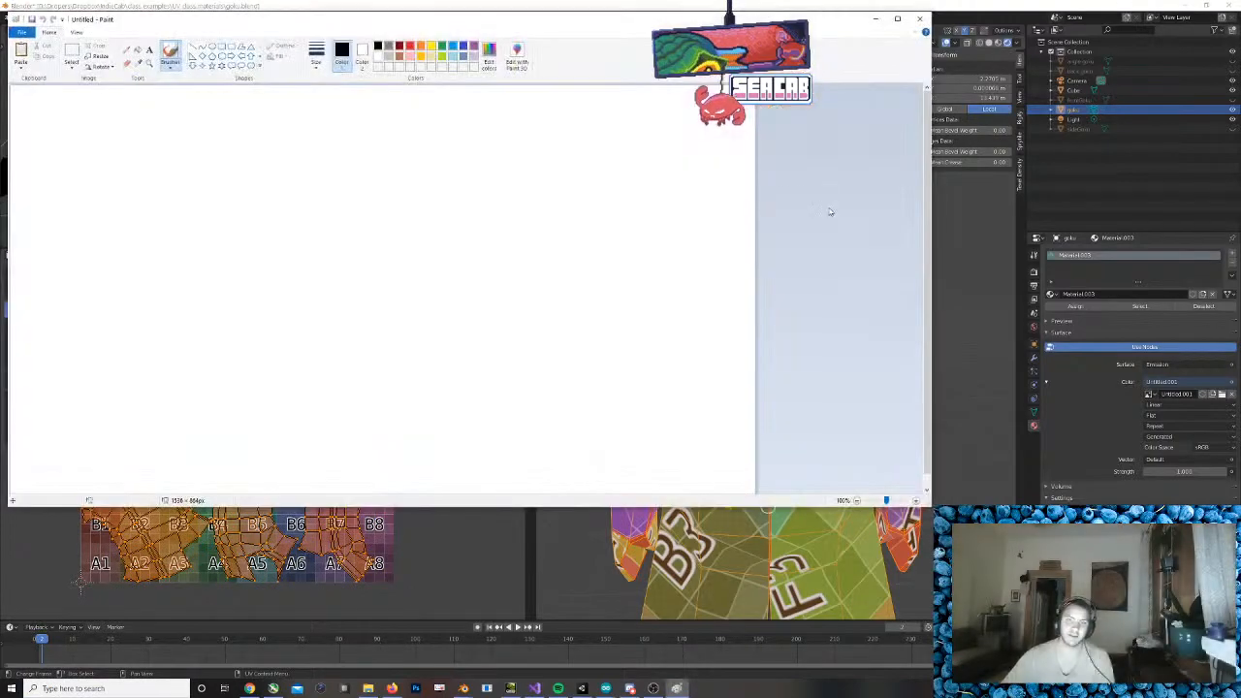
key("ctrl+v")
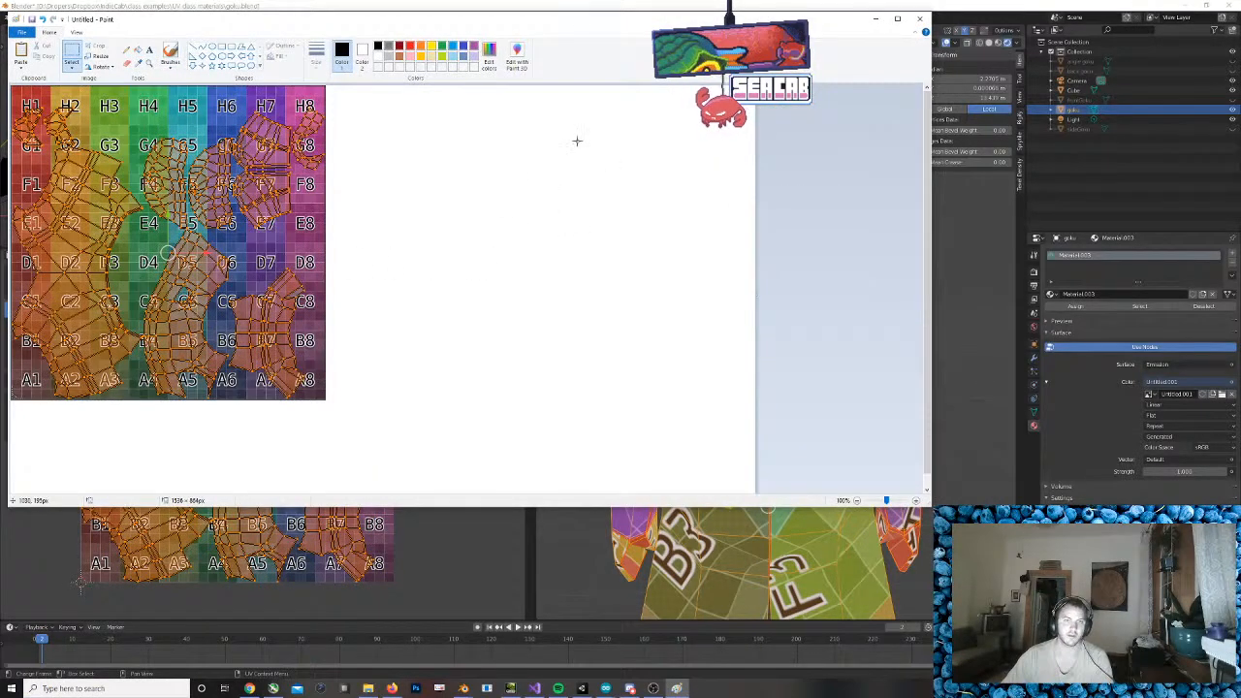
double_click(584, 20)
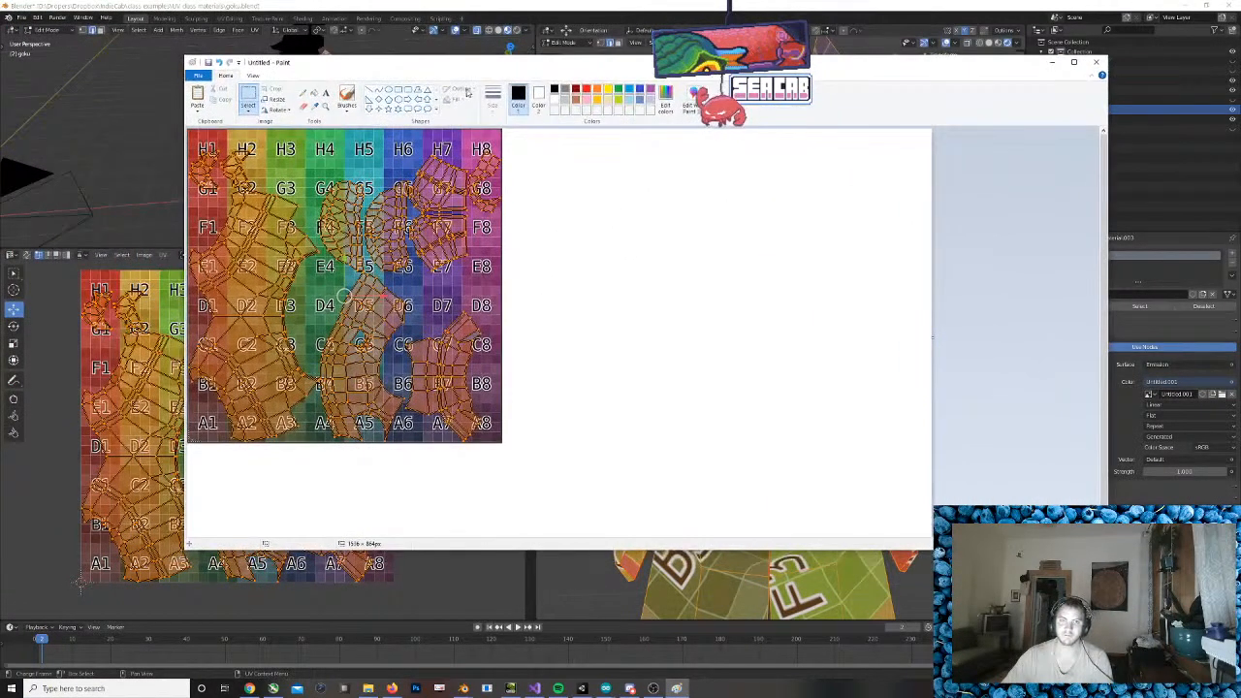
Set the drawing color to light blue and choose a brush for painting on the pasted layout
left_click(303, 93)
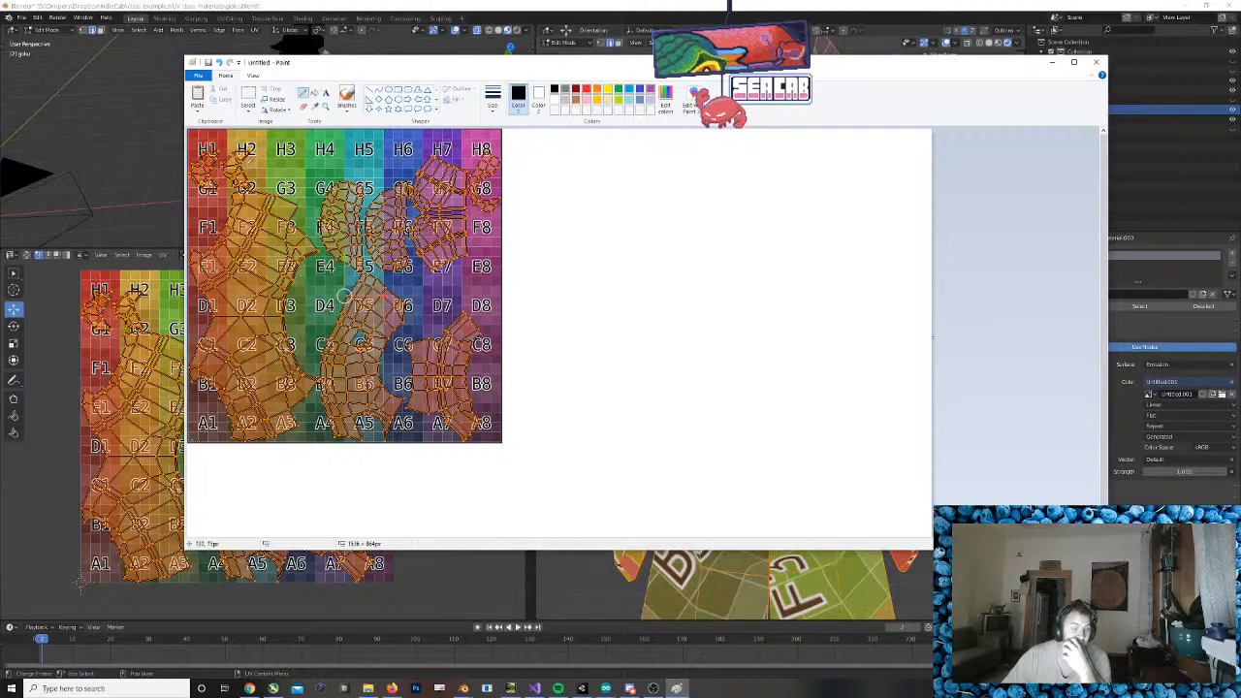
left_click(610, 88)
left_click(621, 89)
left_click(598, 90)
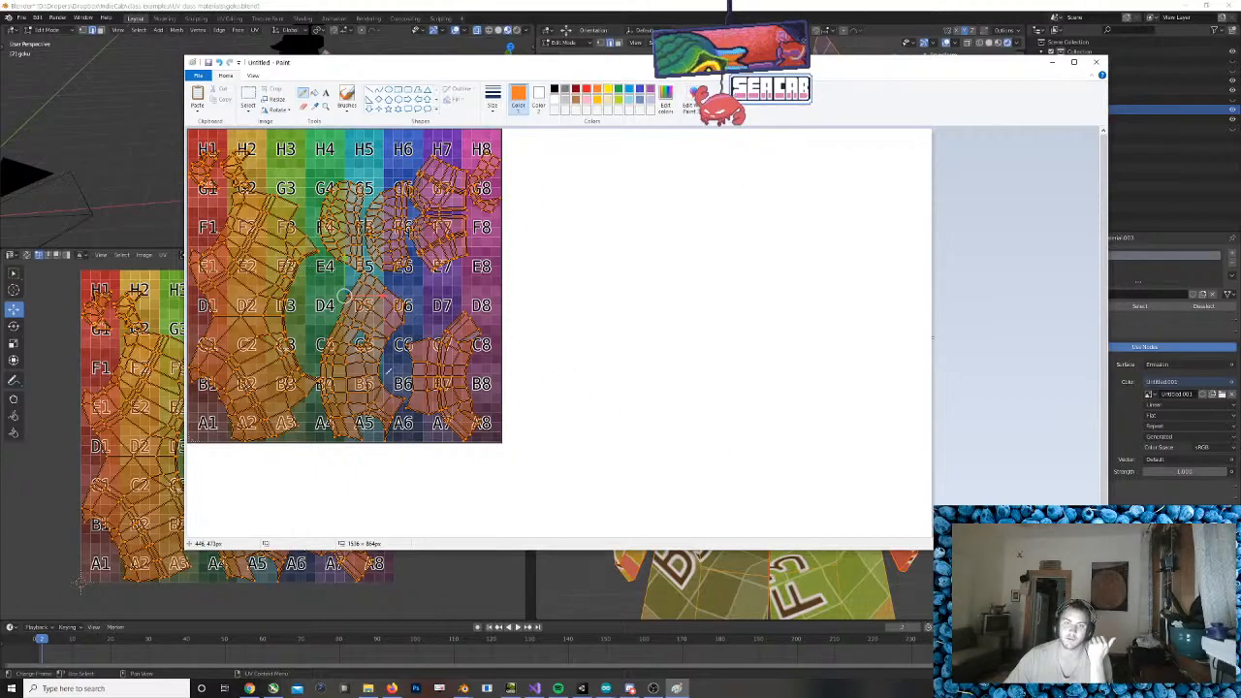
left_click(630, 89)
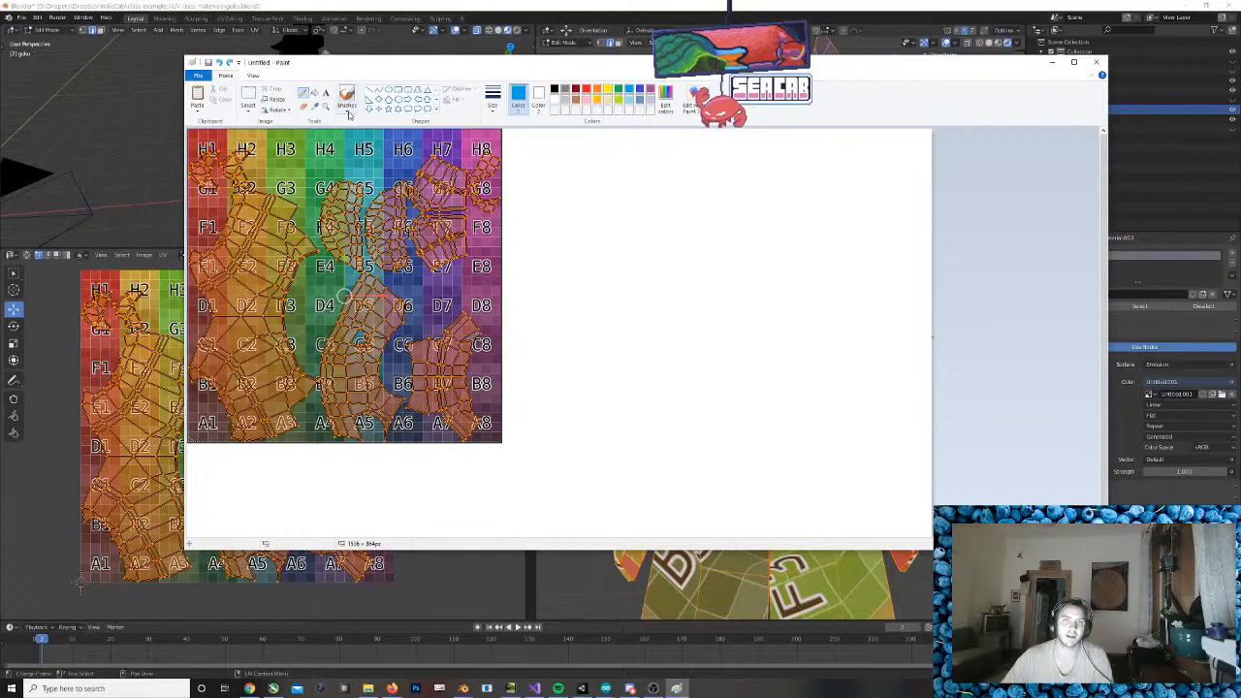
left_click(347, 114)
left_click(299, 132)
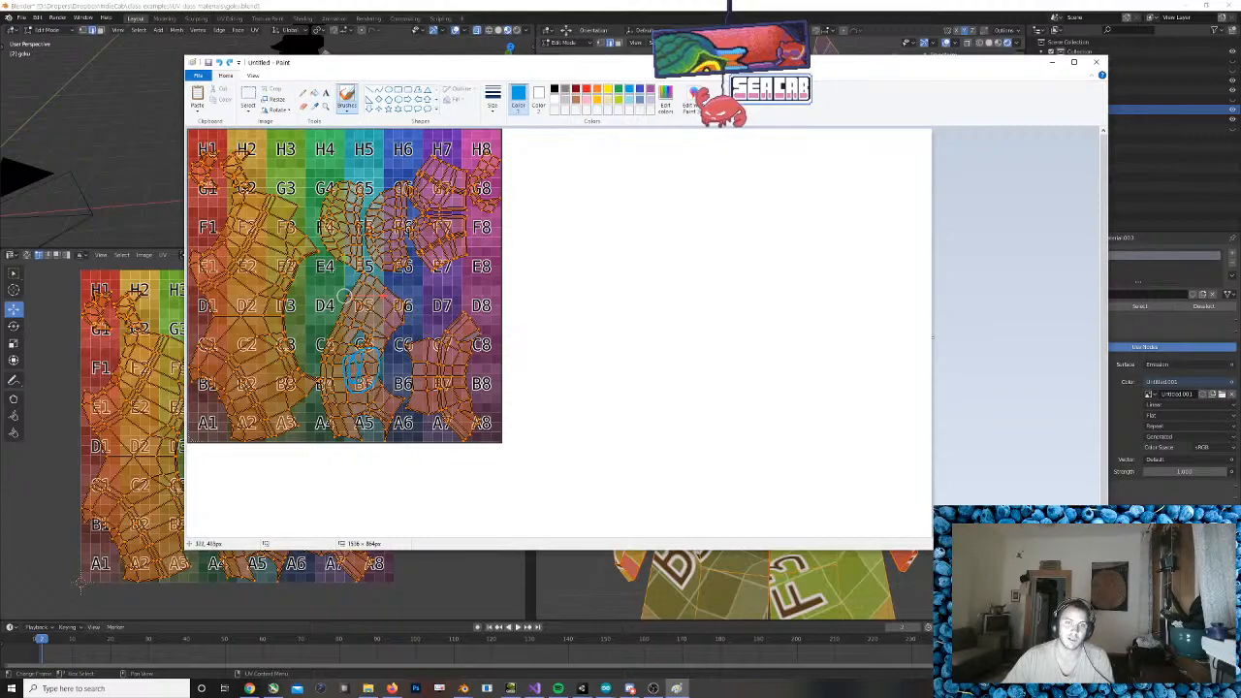
Try blue brush strokes on the island around squares A5 and B5, undoing each scribble
key("ctrl+z")
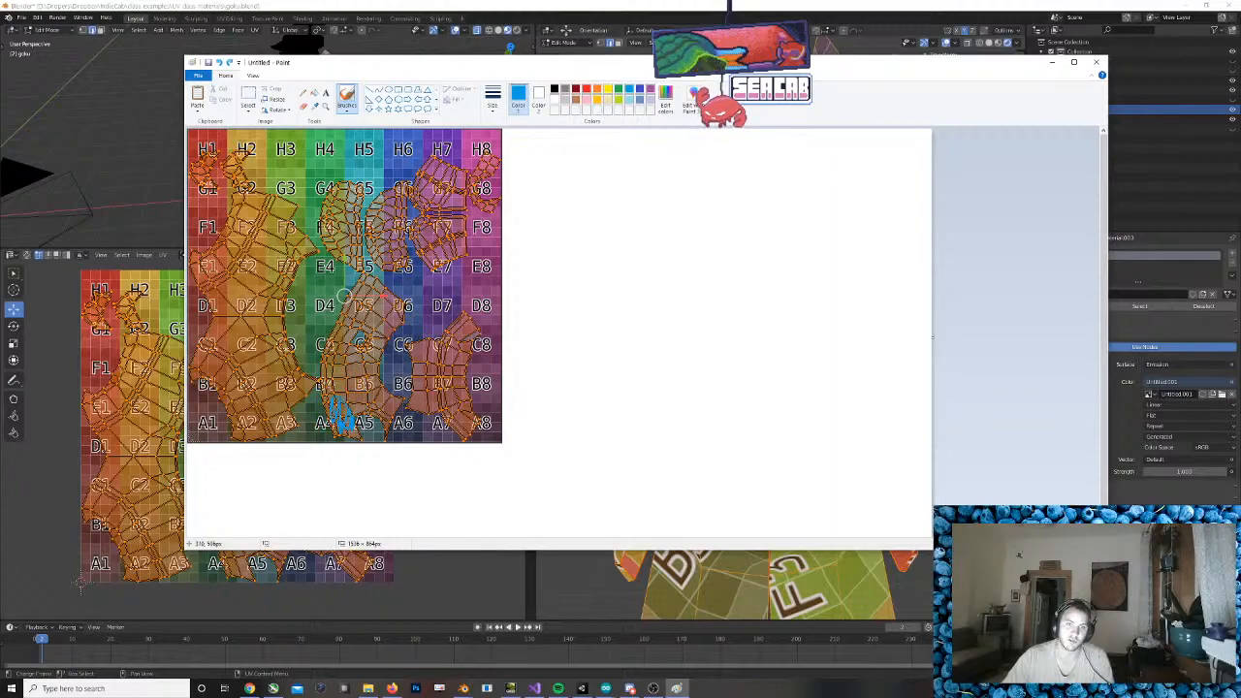
left_click_drag(349, 395, 370, 413)
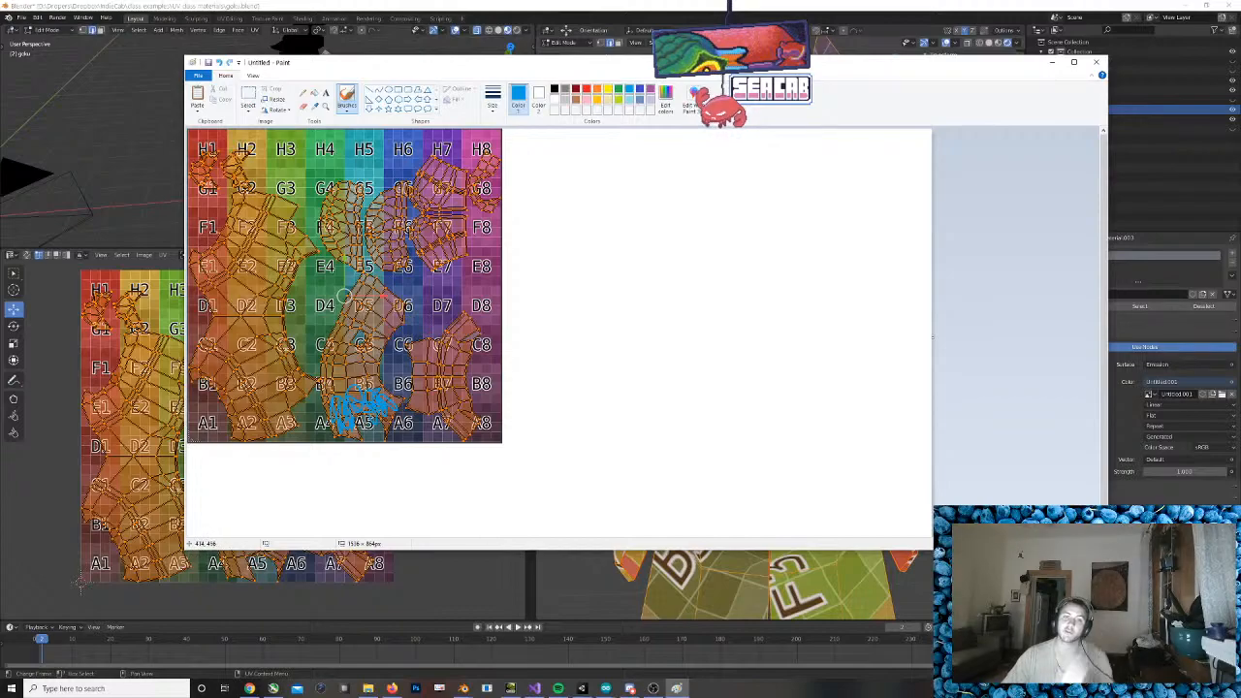
key("ctrl+z")
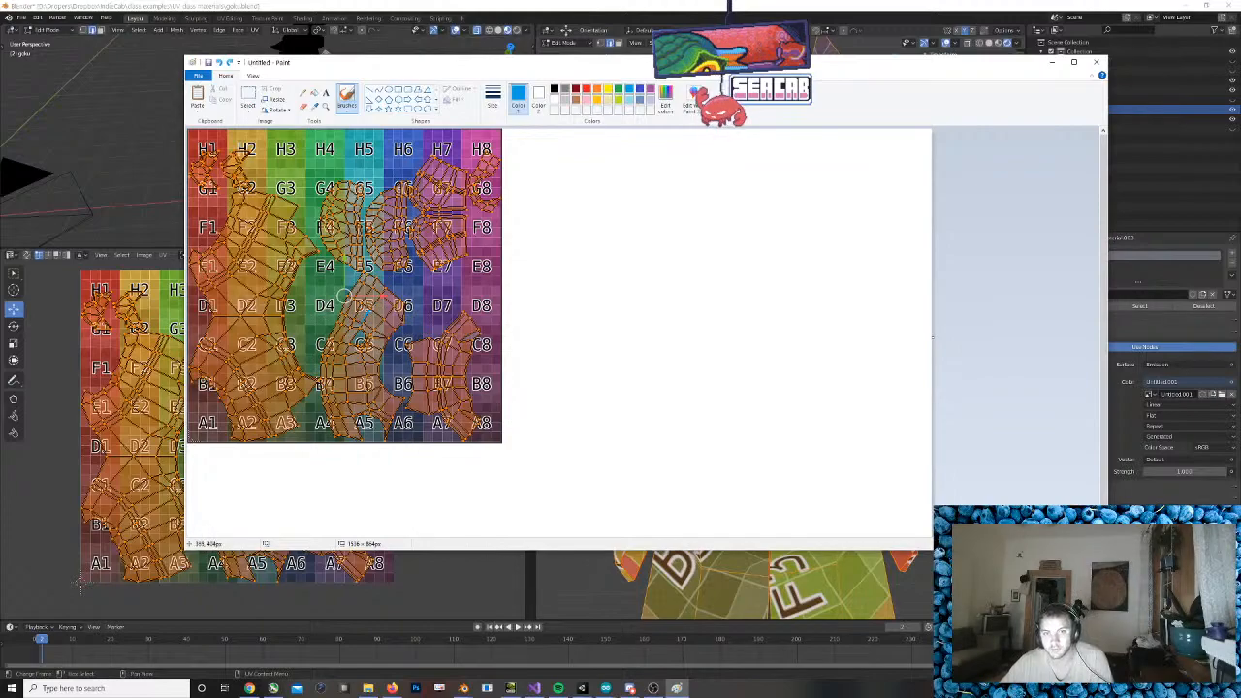
Paint light blue brush strokes over the shirt island spanning squares A5 to D5, covering it from end to end
left_click_drag(339, 332, 345, 386)
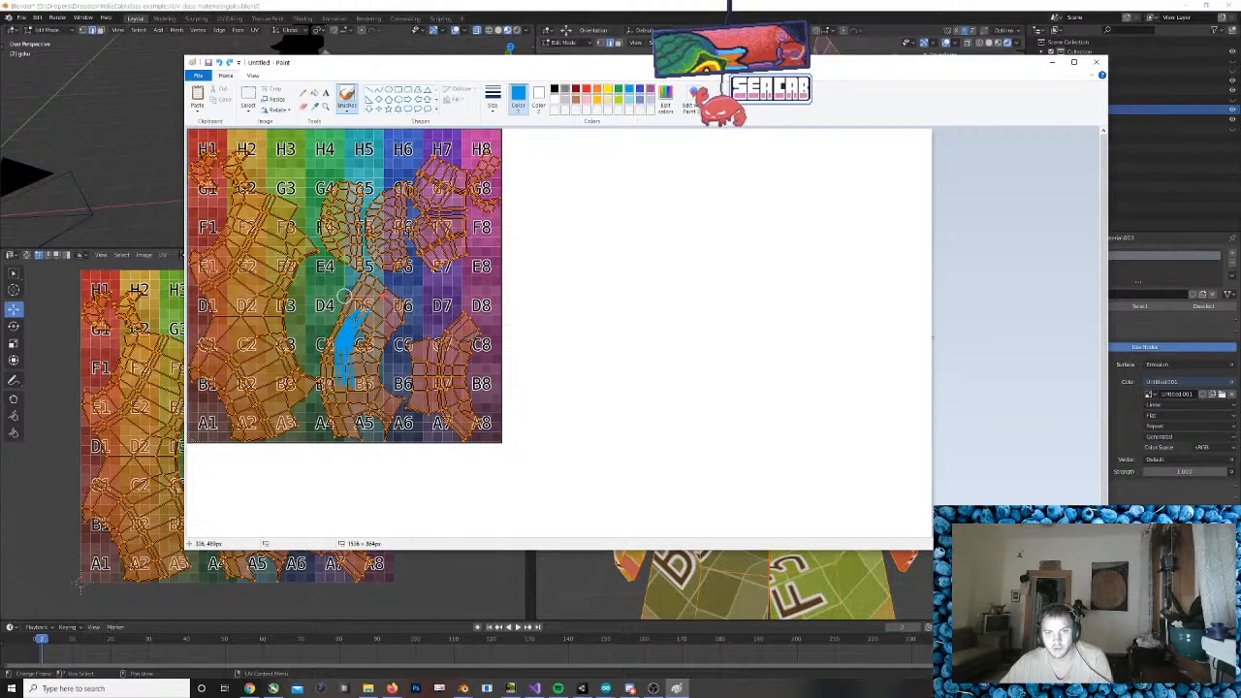
left_click_drag(339, 397, 335, 437)
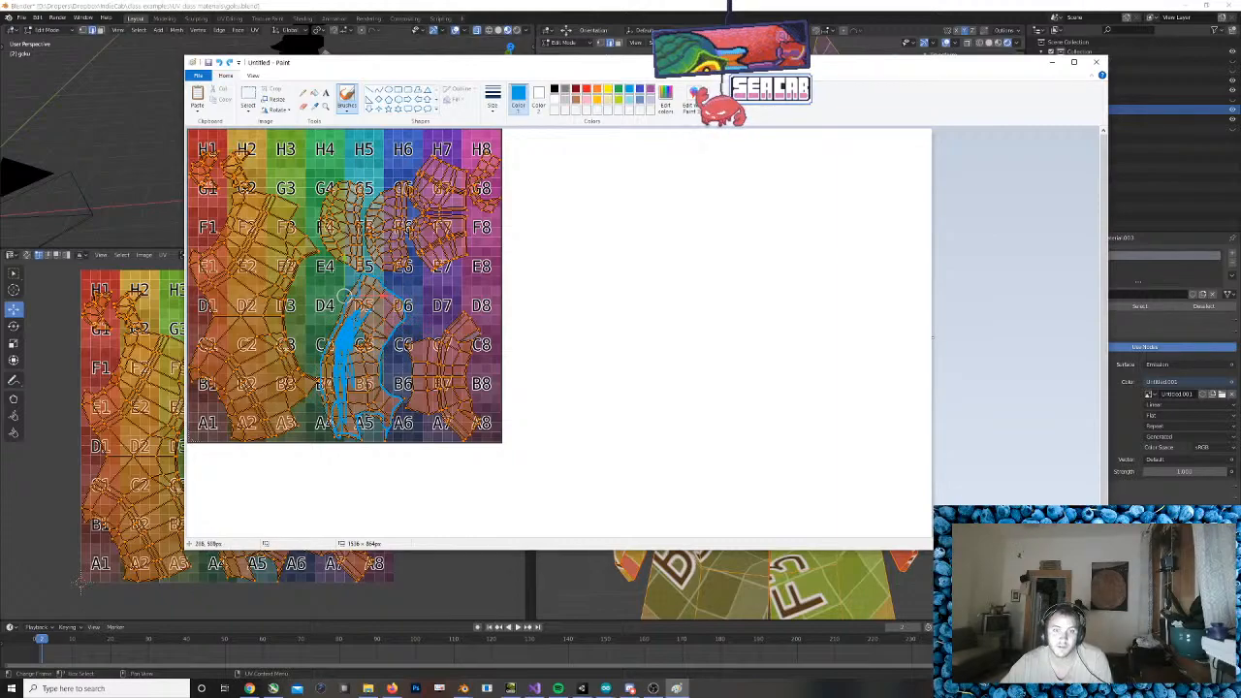
left_click_drag(332, 375, 332, 433)
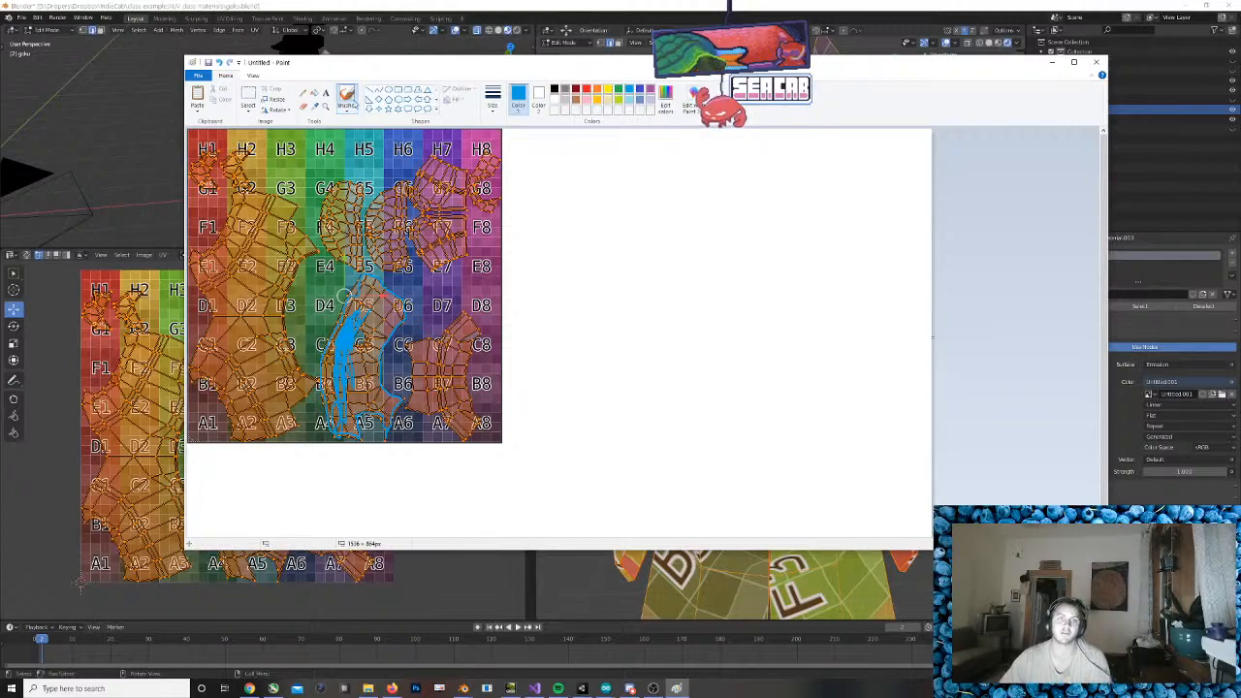
left_click(314, 95)
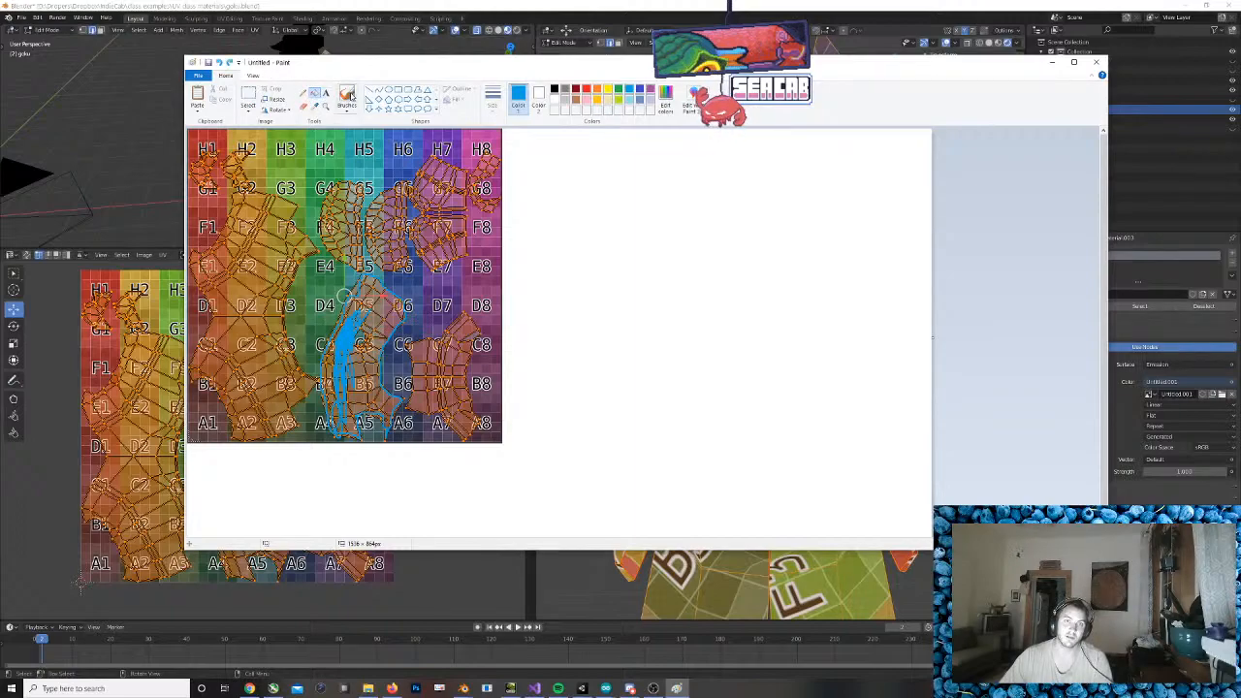
left_click(347, 97)
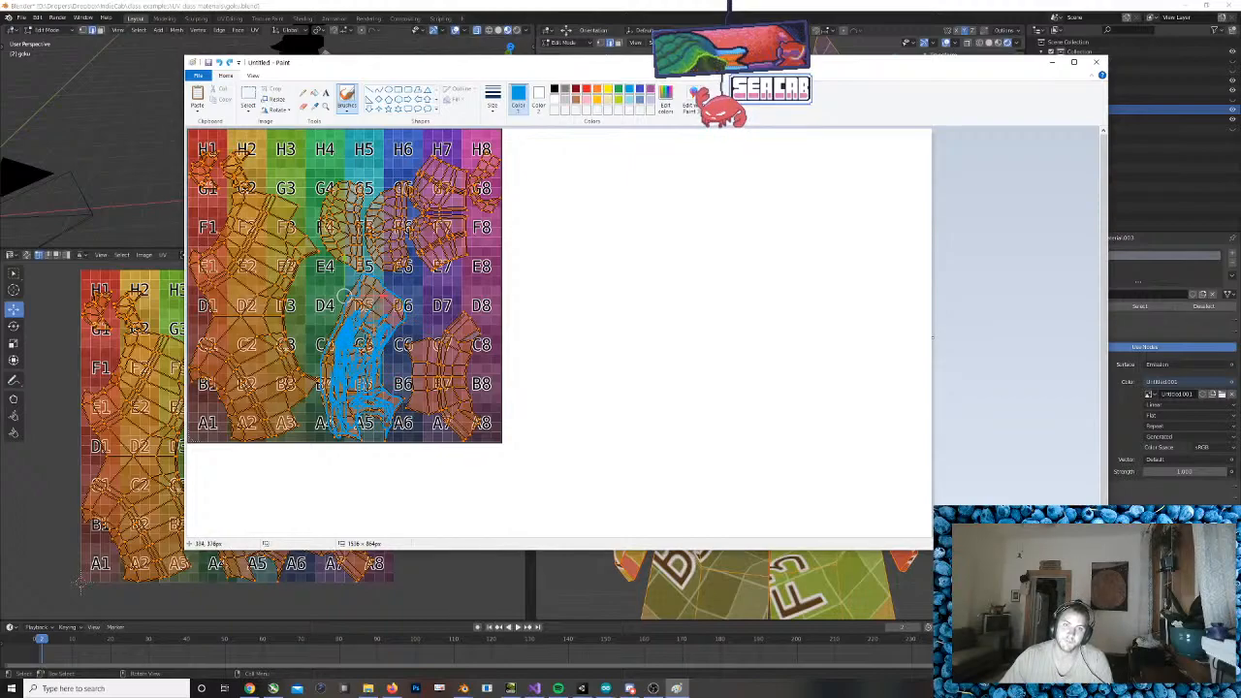
left_click_drag(362, 302, 400, 308)
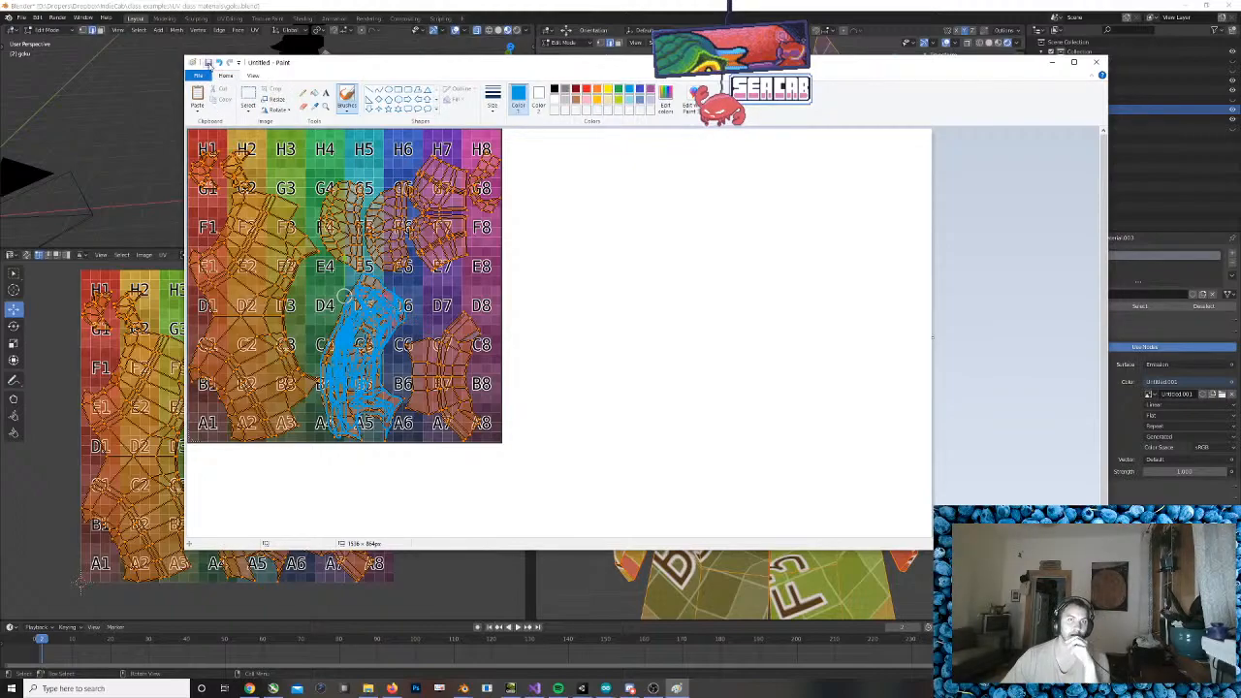
Save the painted layout as a PNG file named GOKUSHIRT on the Storage space drive
key("ctrl+s")
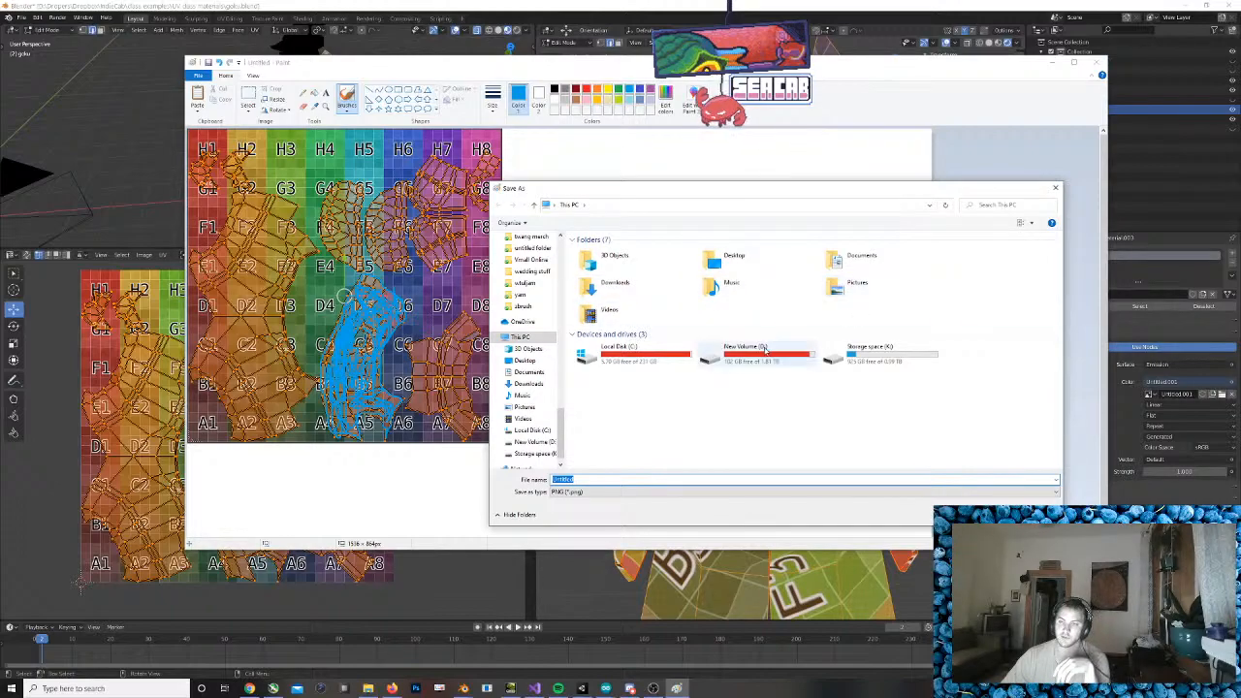
left_click(533, 453)
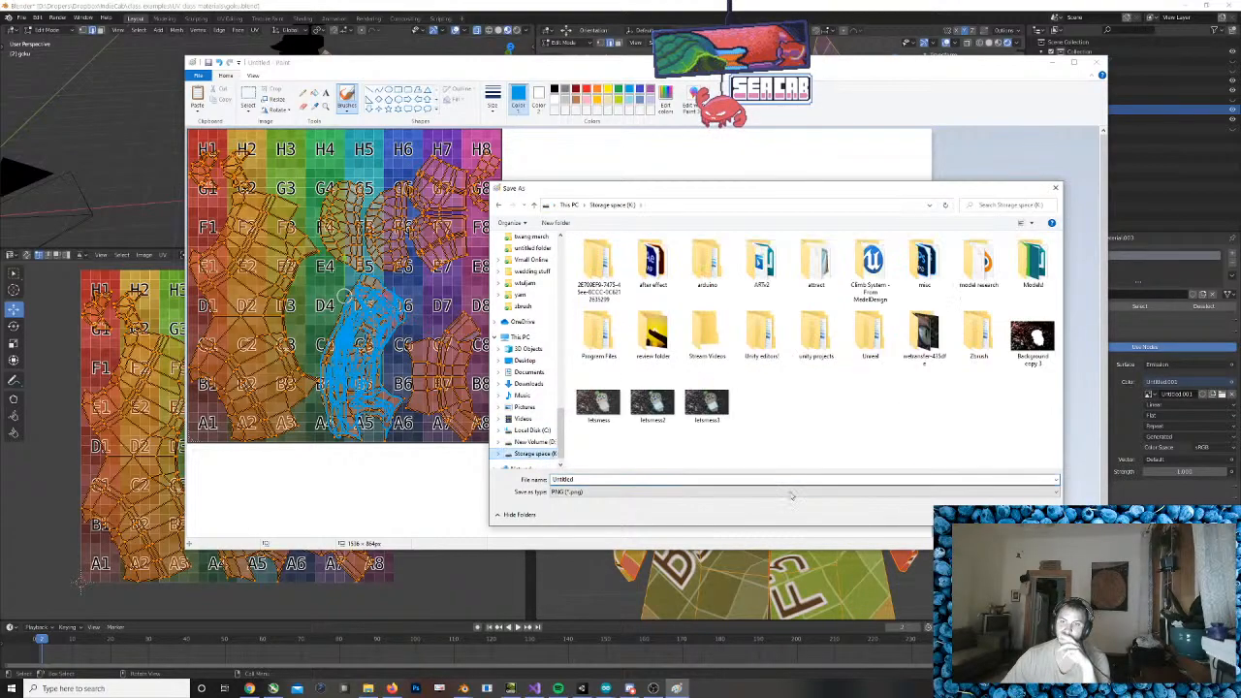
left_click(901, 480)
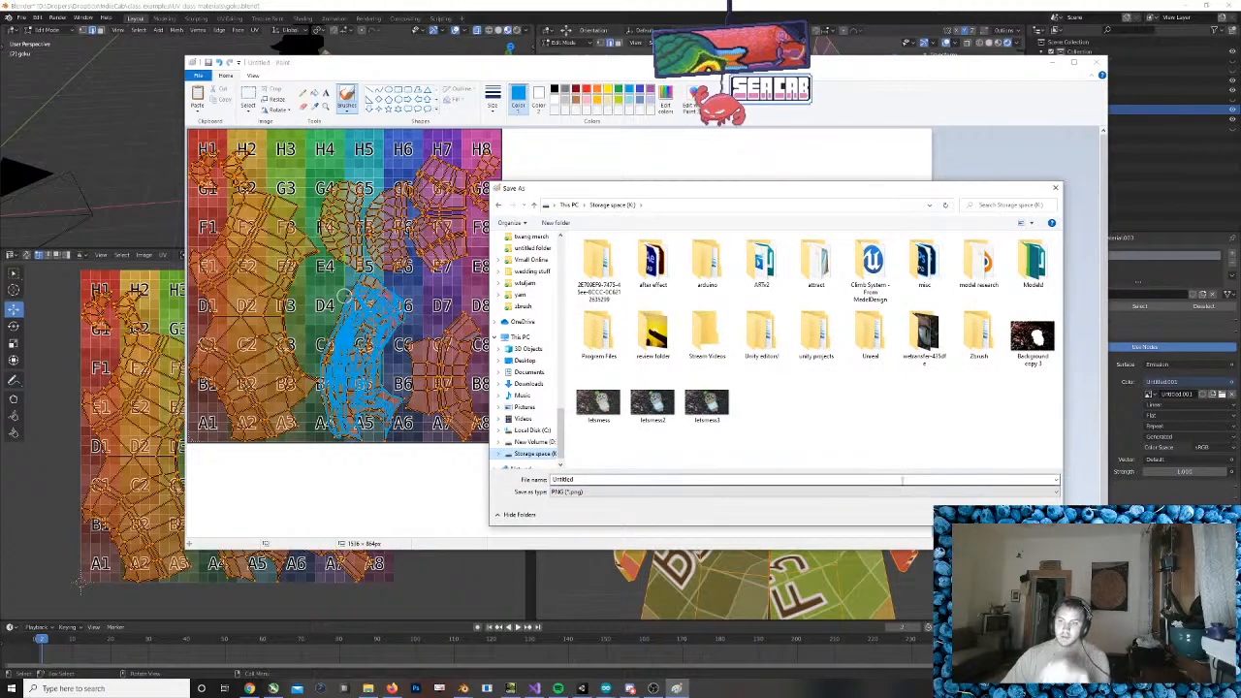
type("GOKUS")
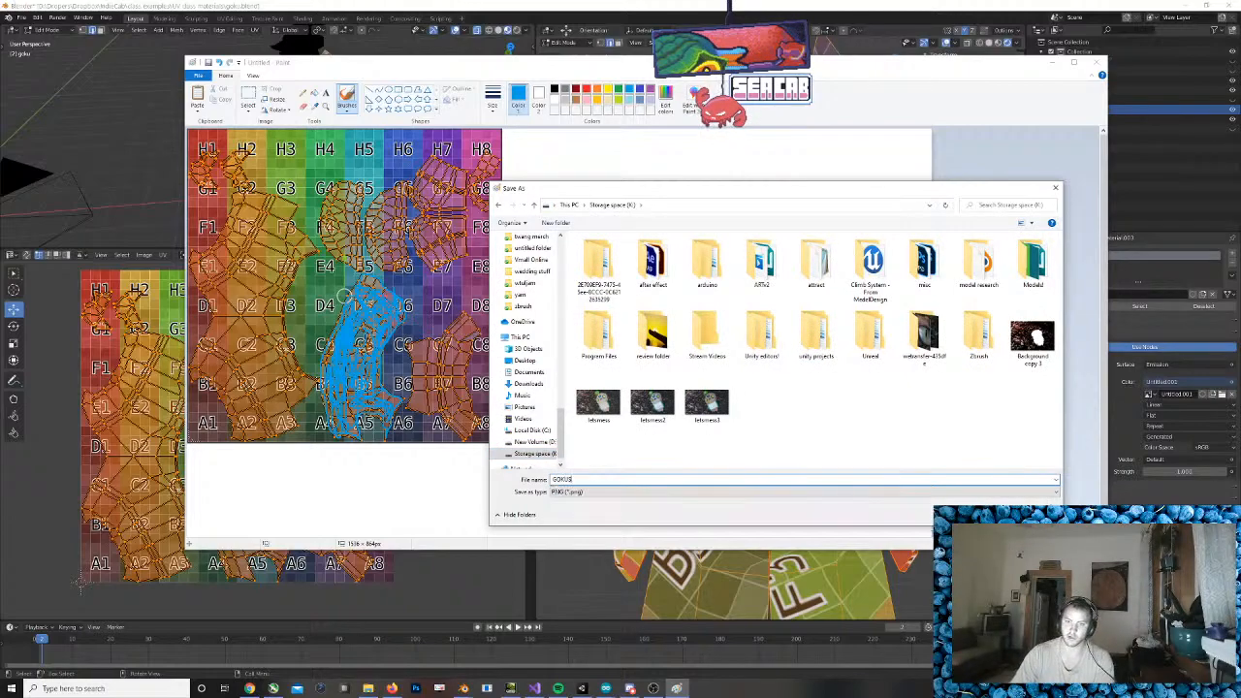
type("HIRT")
key("Return")
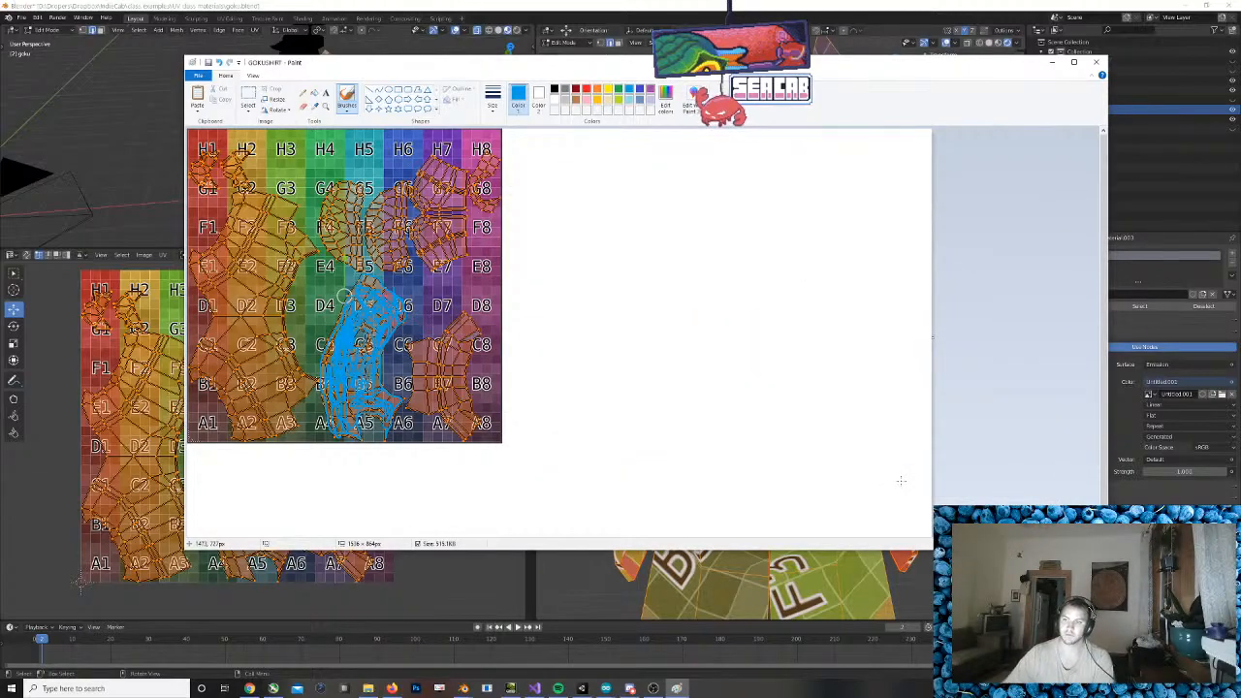
Back in Blender, unlink the checker image from the goku material and load GOKUSHIRT.png from the Storage space drive as its texture
left_click(1119, 410)
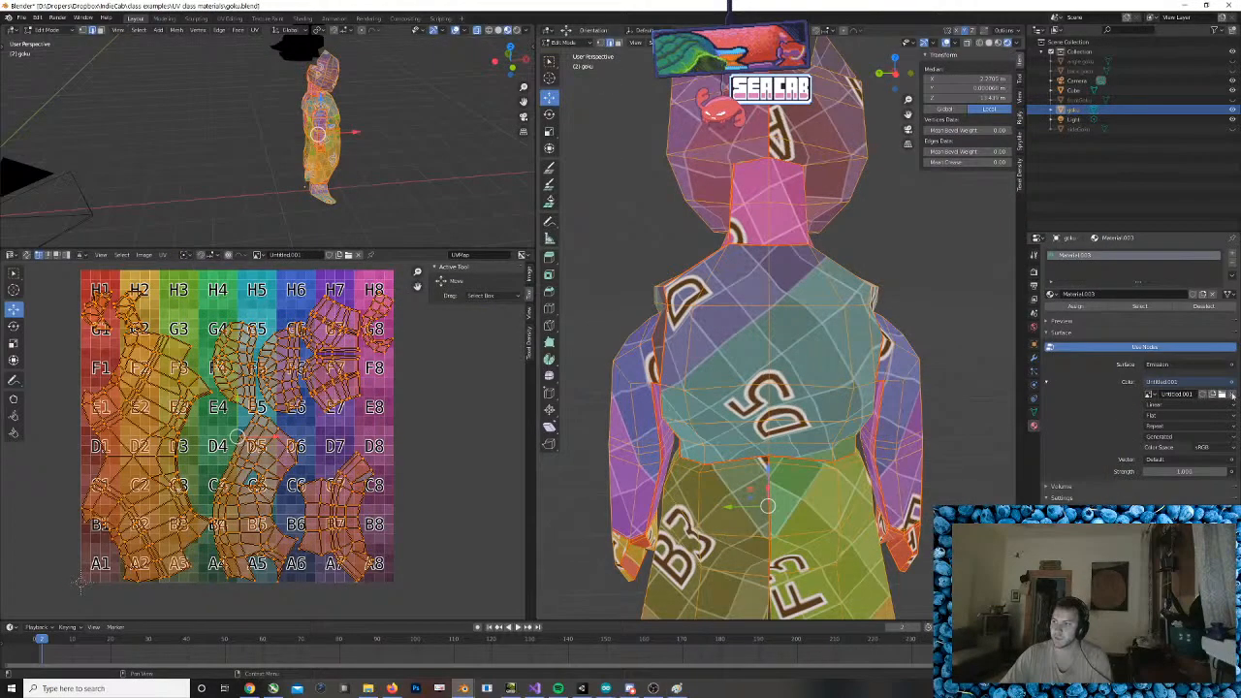
left_click(1232, 395)
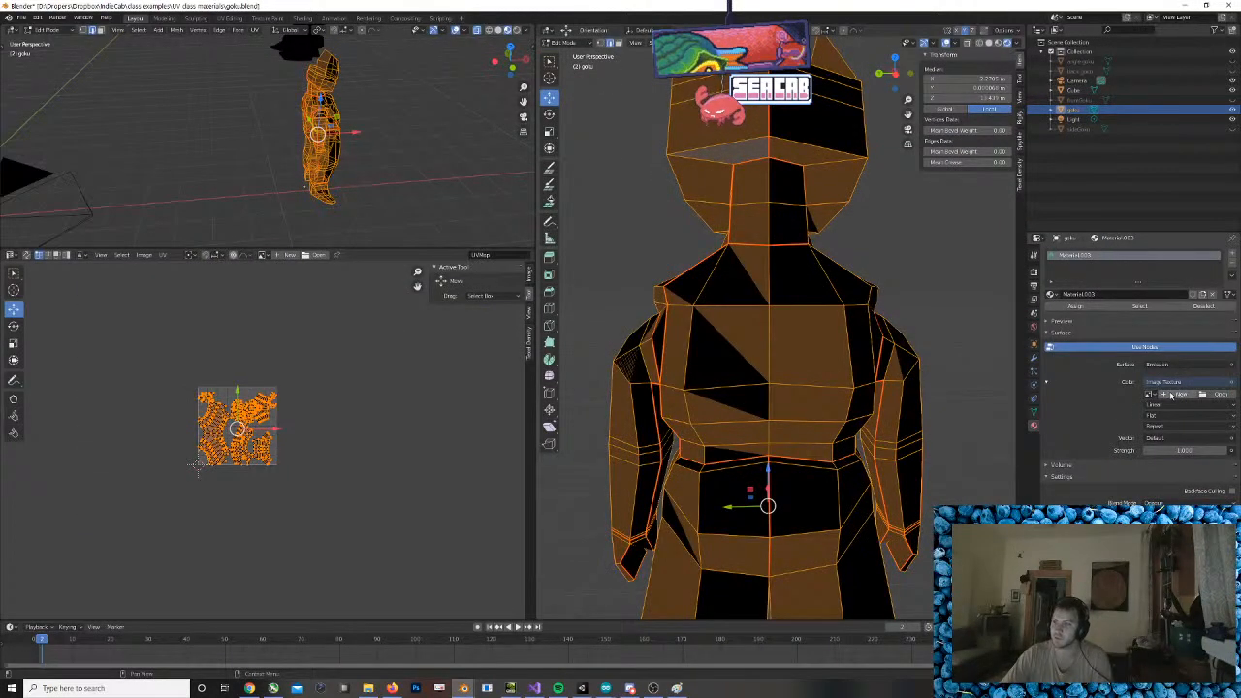
left_click(1183, 395)
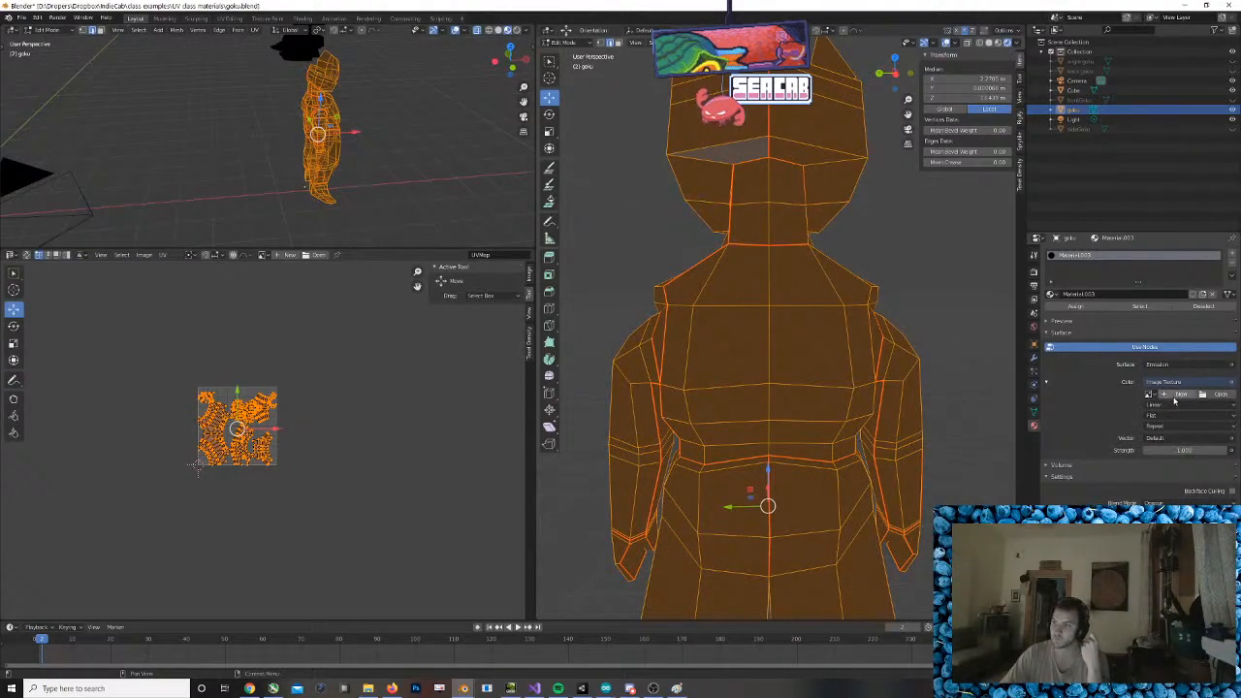
left_click(1207, 397)
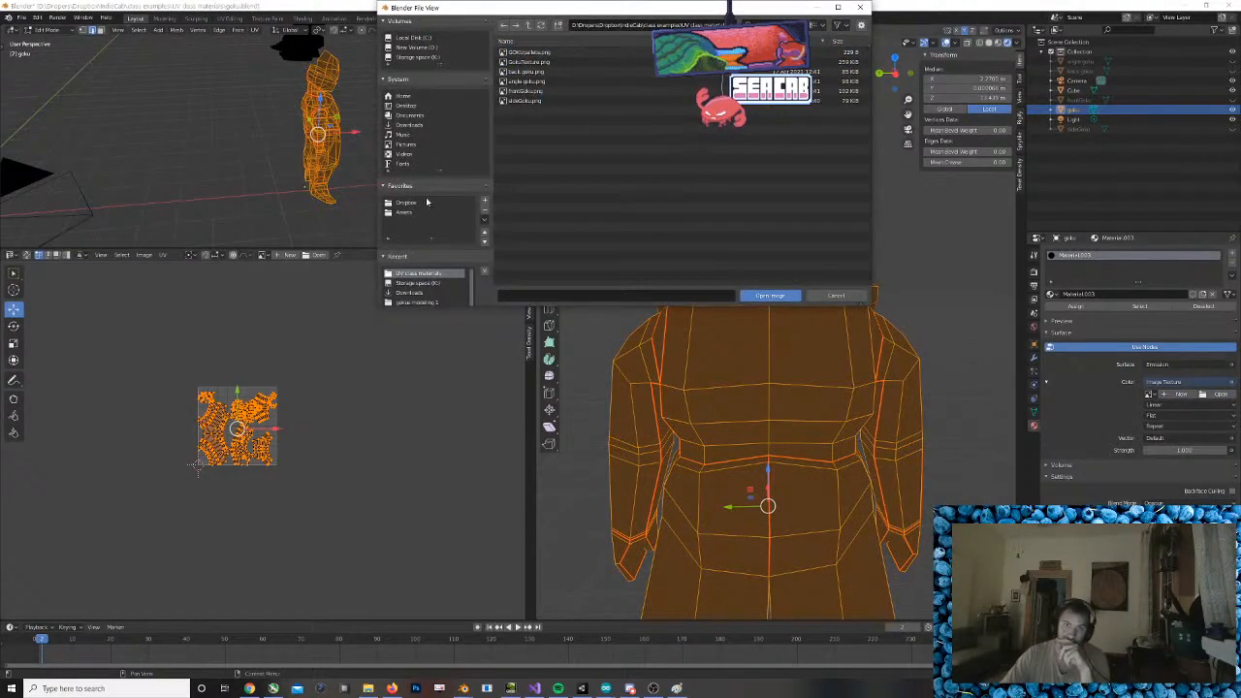
left_click(419, 57)
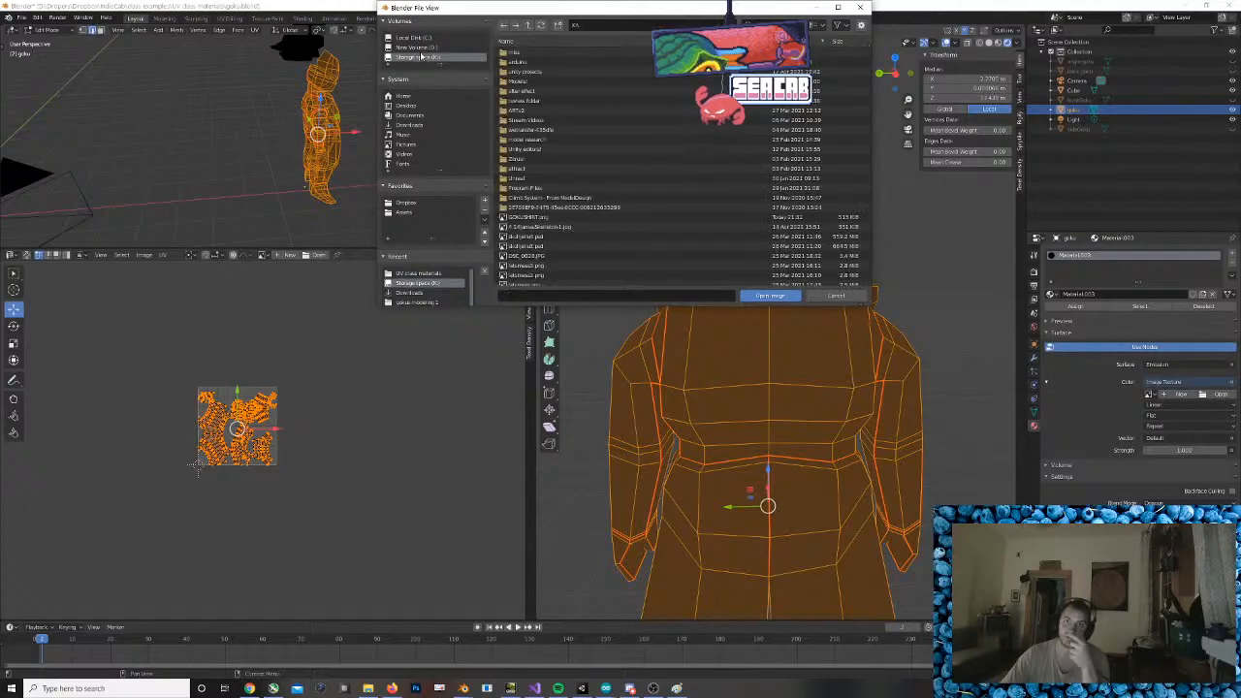
double_click(539, 217)
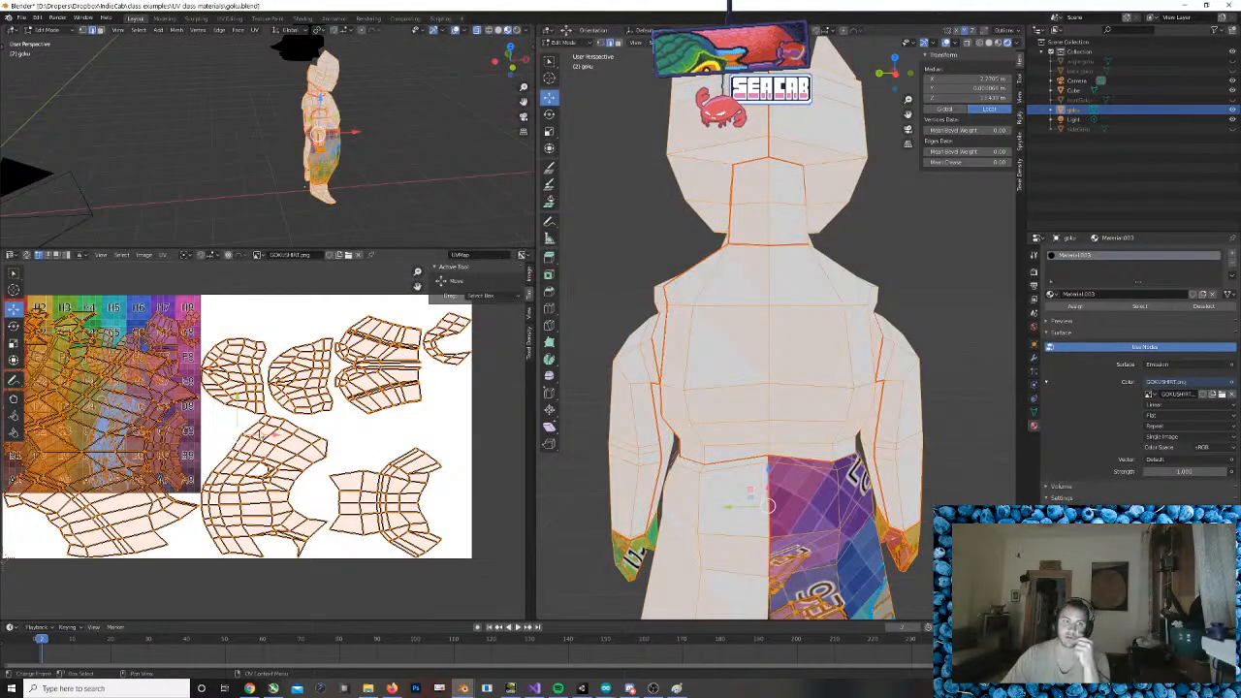
Scale all of goku's UV islands narrower along X over the GOKUSHIRT image
middle_click_drag(312, 430, 429, 418)
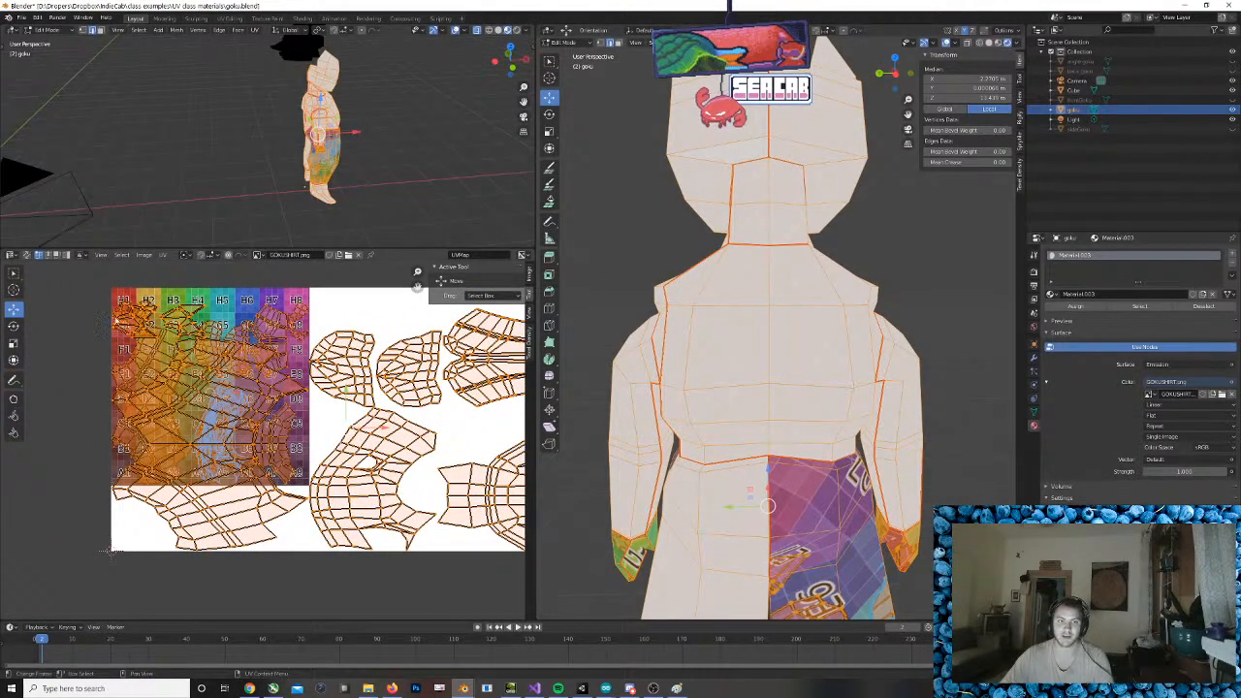
left_click(15, 346)
scroll(268, 441, "down", 2)
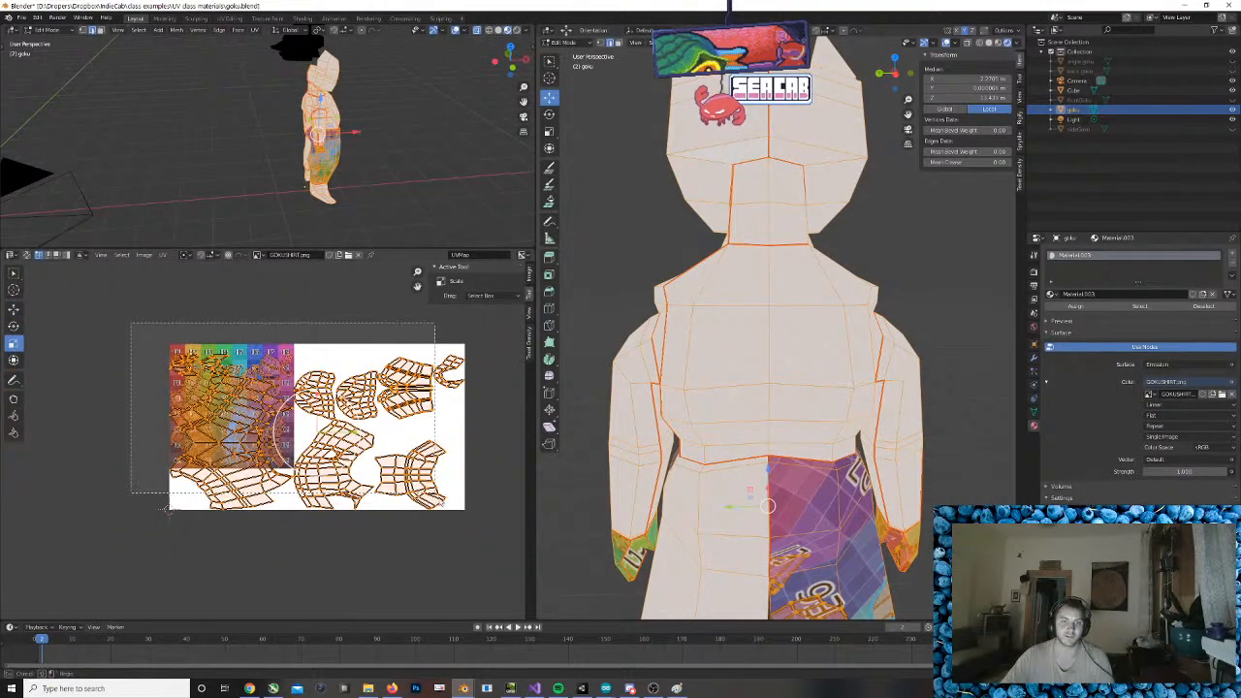
mouse_move(356, 432)
left_mouse_down()
mouse_move(332, 437)
mouse_move(342, 438)
left_mouse_up()
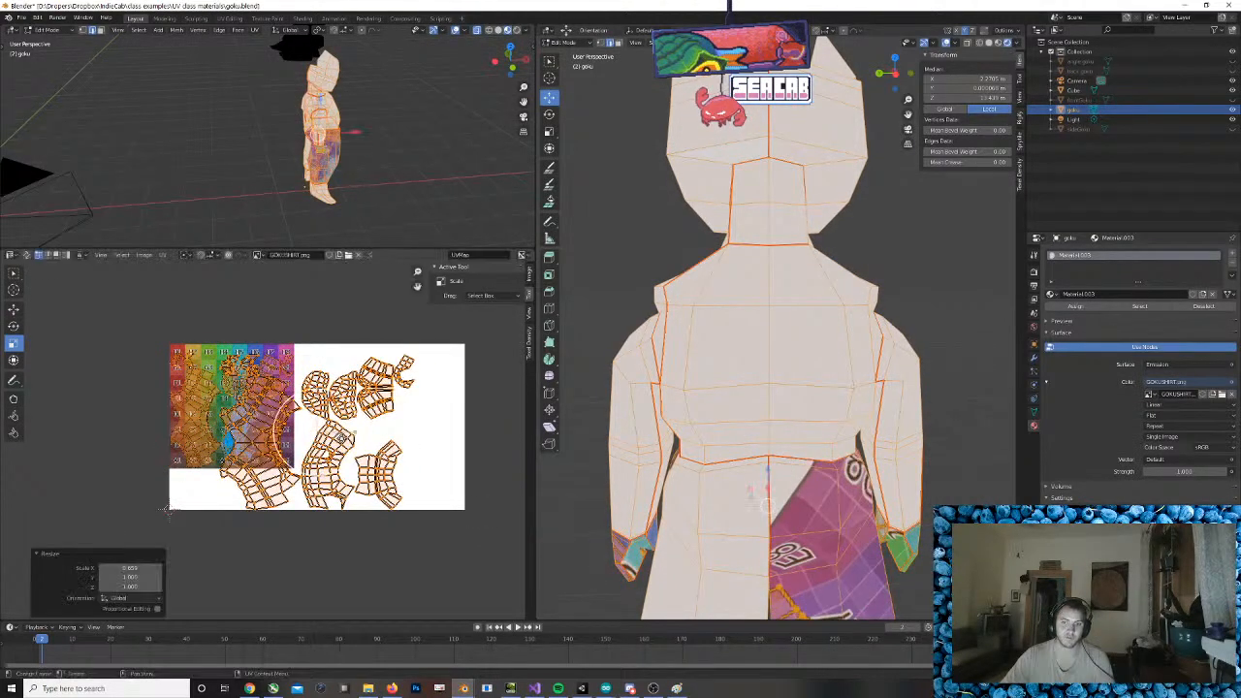
scroll(341, 438, "up", 1)
middle_click_drag(340, 437, 344, 405)
Shift and shrink the UV islands onto the captured checker area of the image, undoing a misstep, and adjust their vertical position
left_click(14, 309)
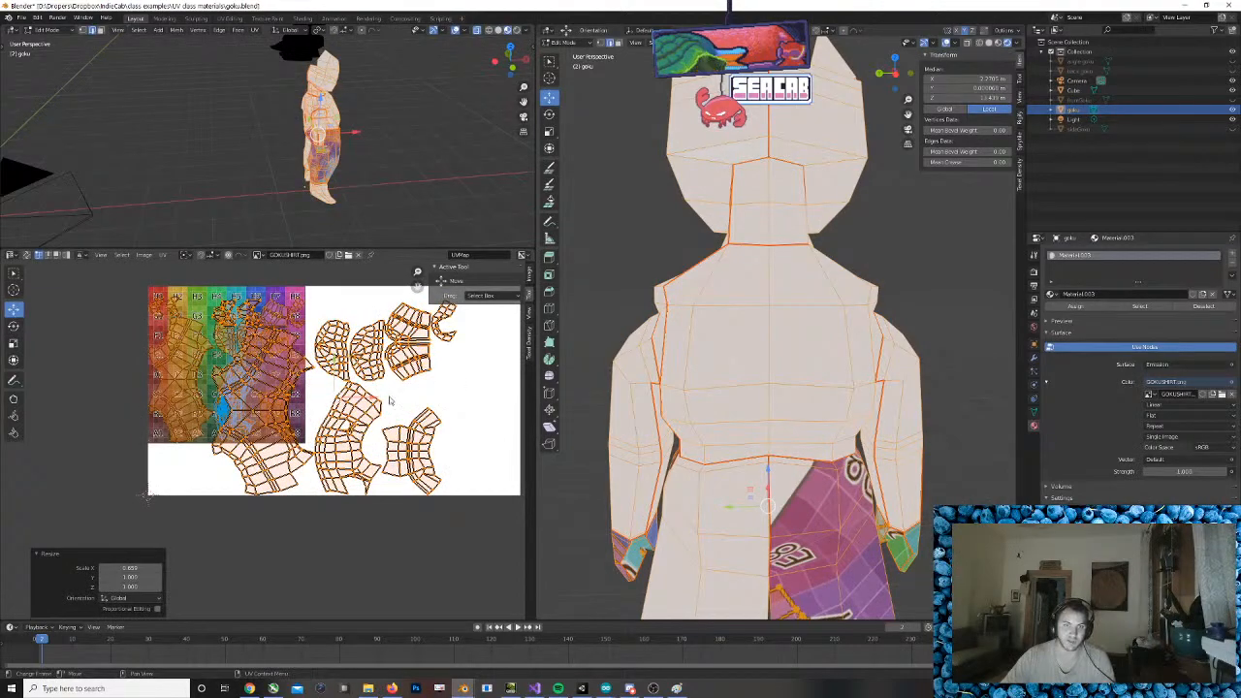
left_click_drag(373, 398, 261, 382)
left_click(13, 326)
key("ctrl+z")
left_click(14, 344)
left_click(13, 310)
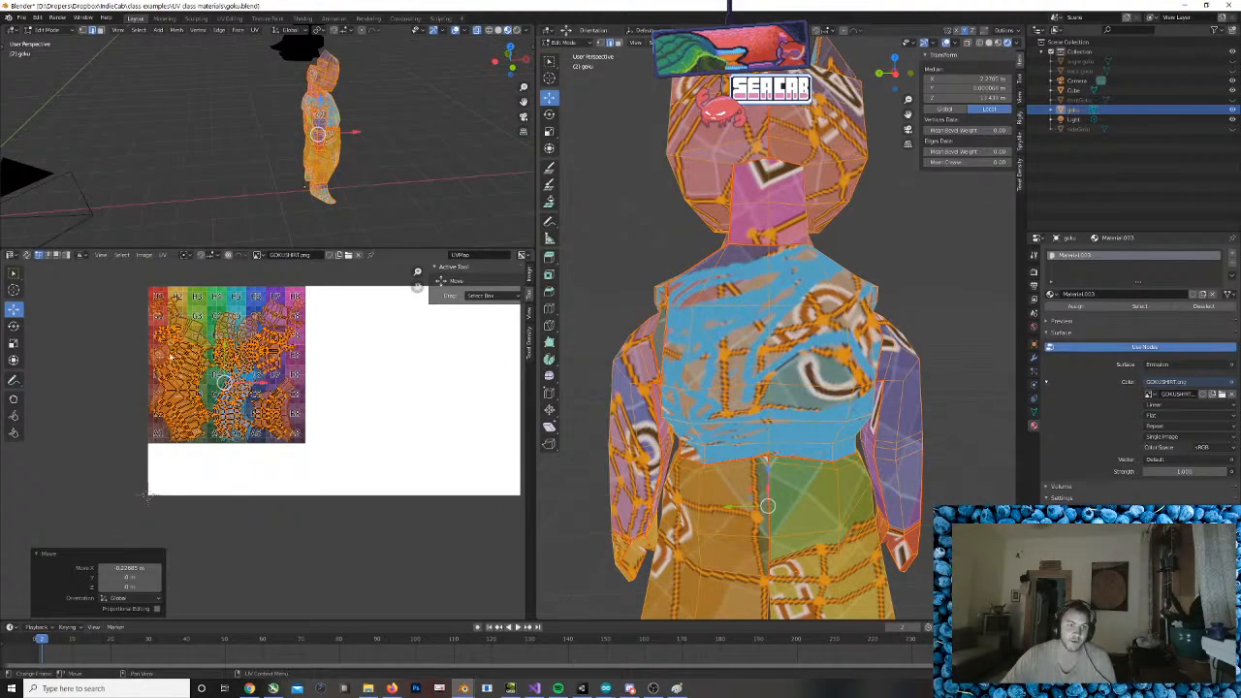
left_click_drag(224, 345, 224, 340)
Enlarge all UV islands slightly and try nudging them to line up with the blue-painted shirt outline
scroll(232, 346, "up", 3)
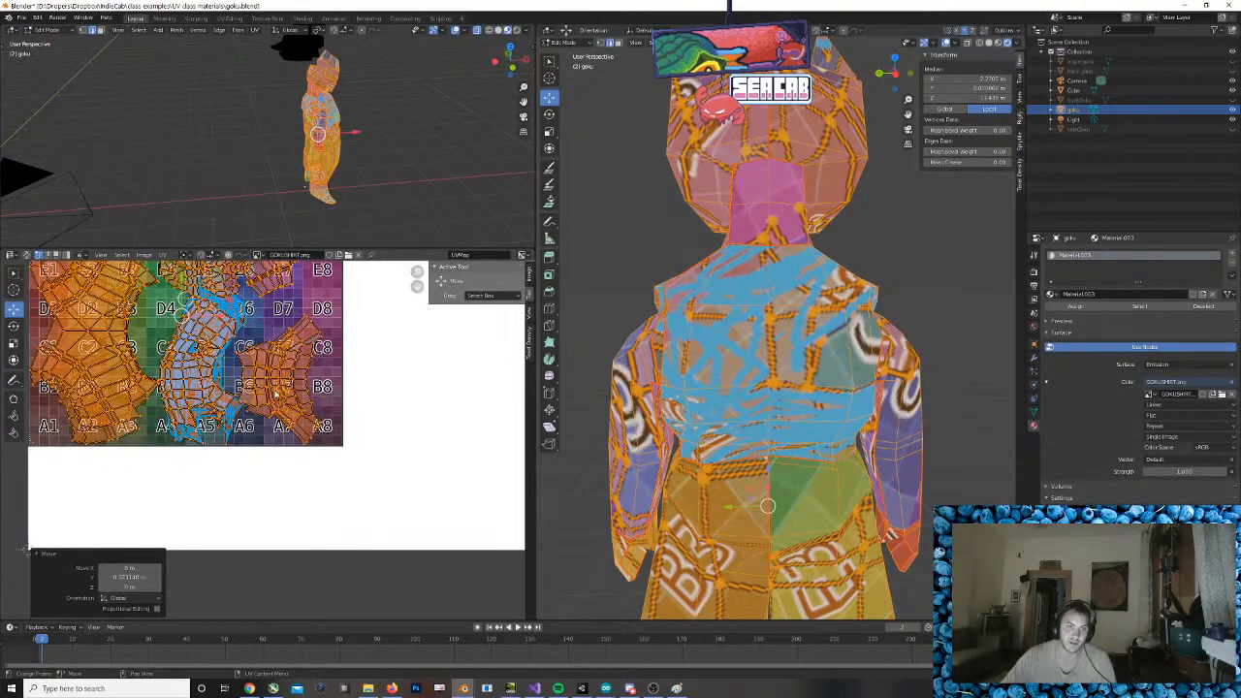
middle_click_drag(285, 361, 311, 386, "ctrl")
scroll(311, 386, "up", 2)
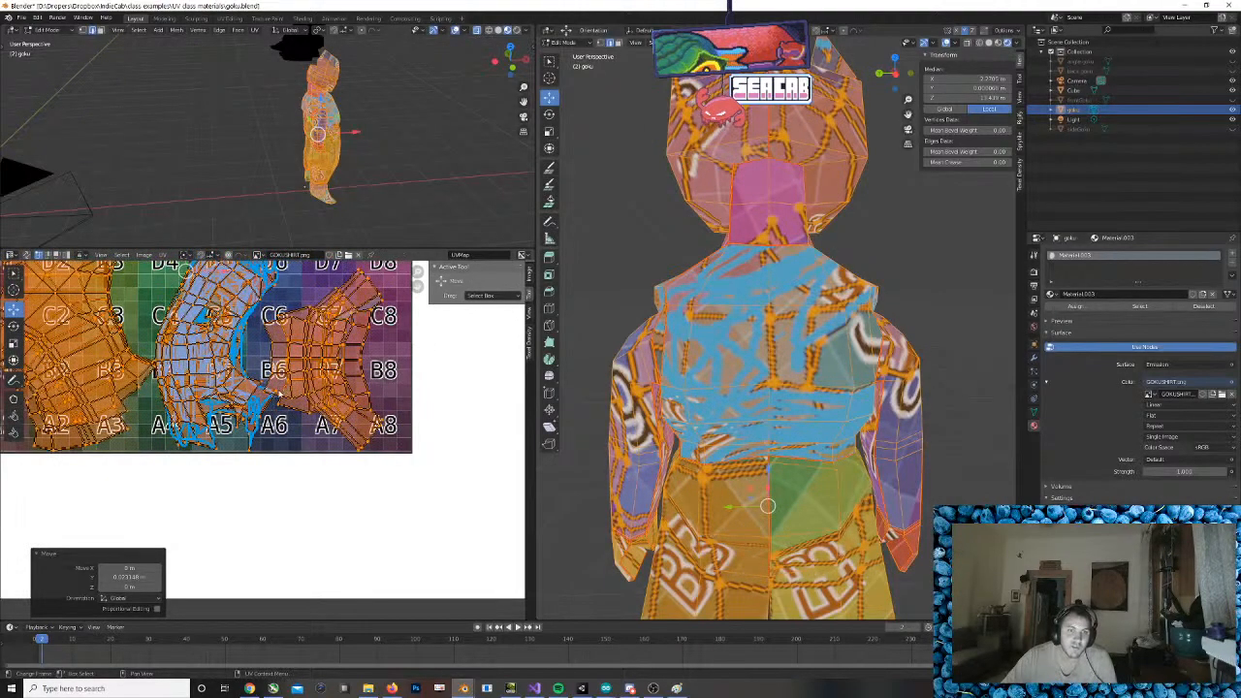
left_click(14, 343)
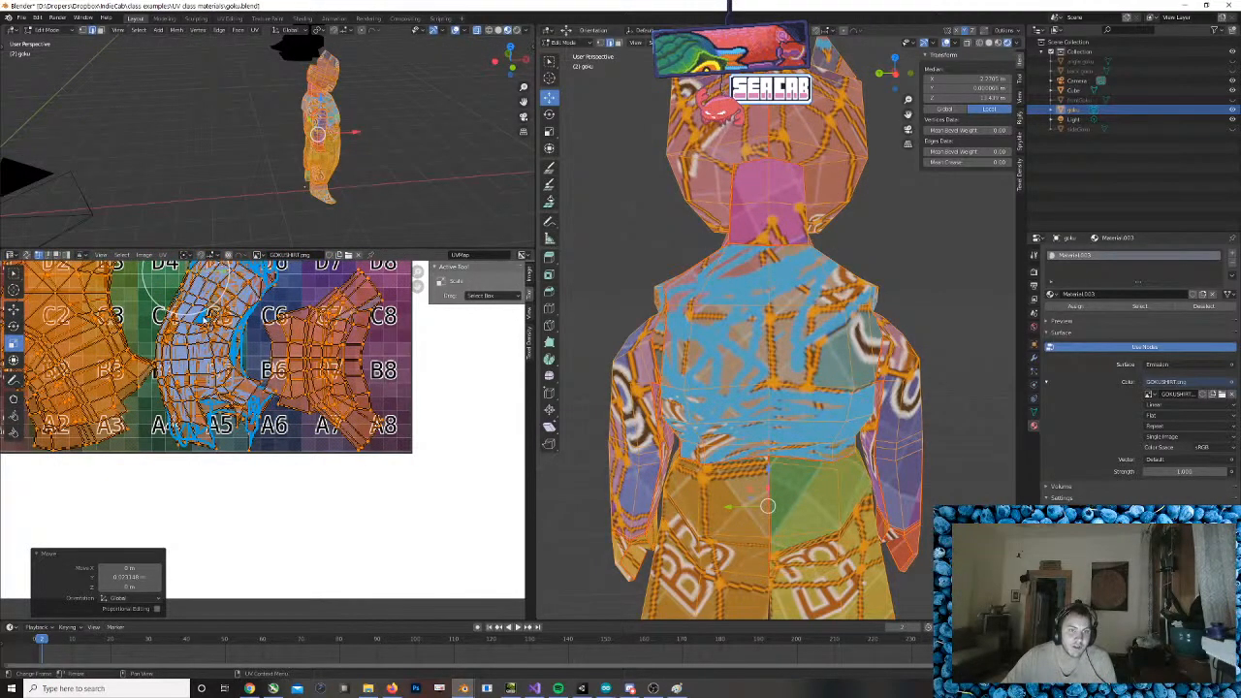
left_click_drag(204, 313, 207, 317)
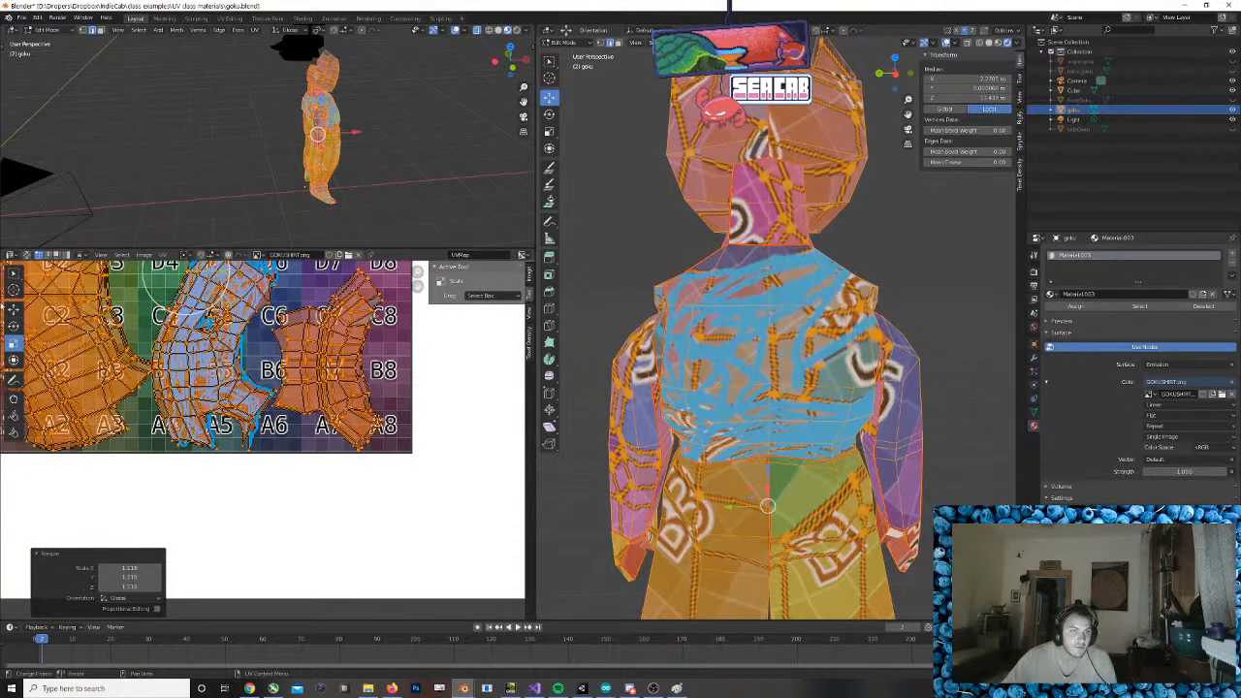
left_click(14, 310)
scroll(175, 320, "down", 1)
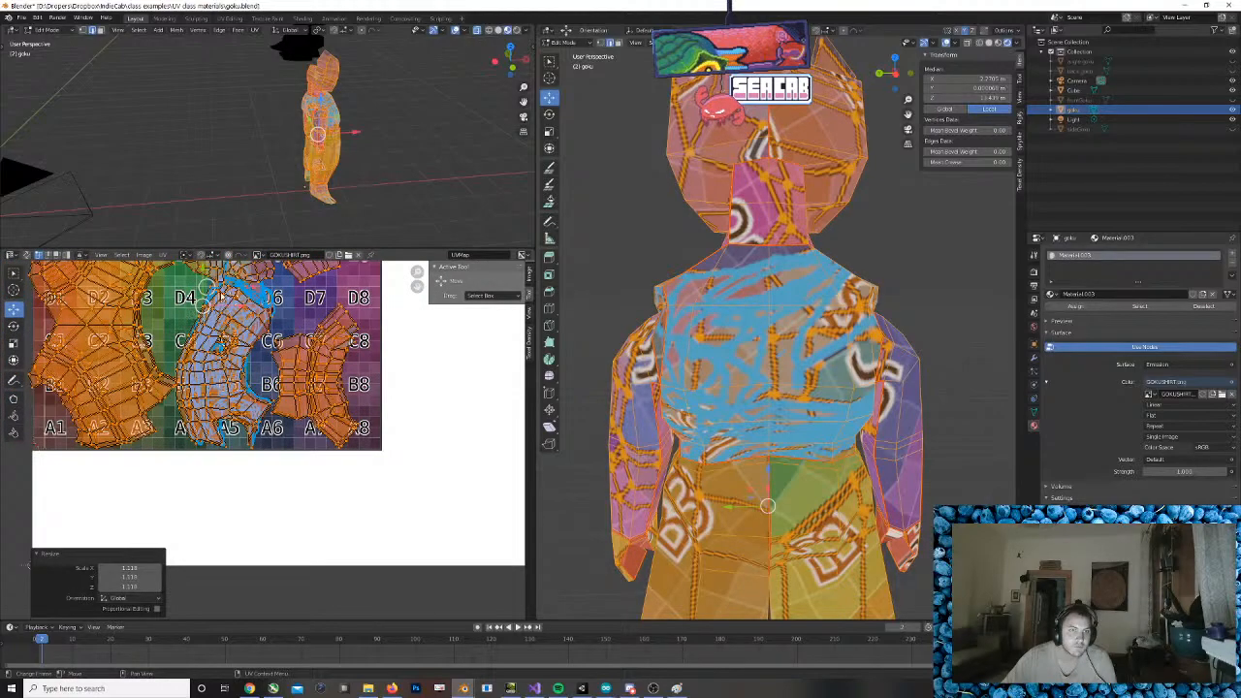
key("g")
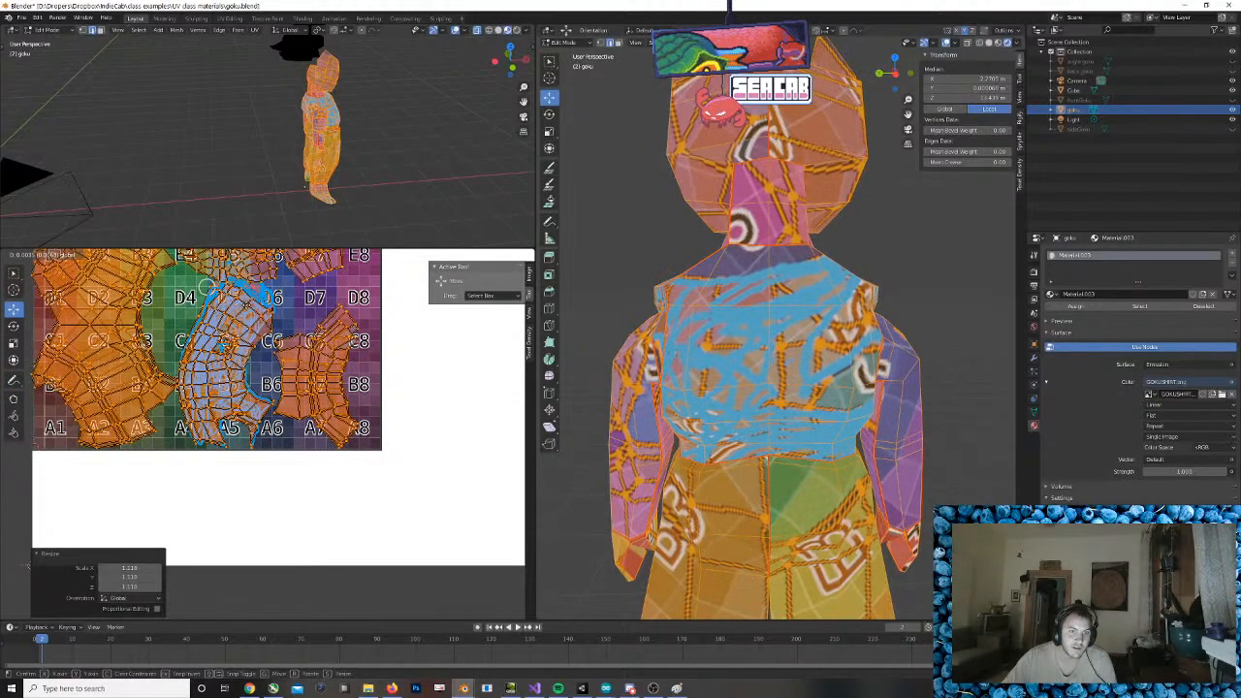
left_click(243, 304)
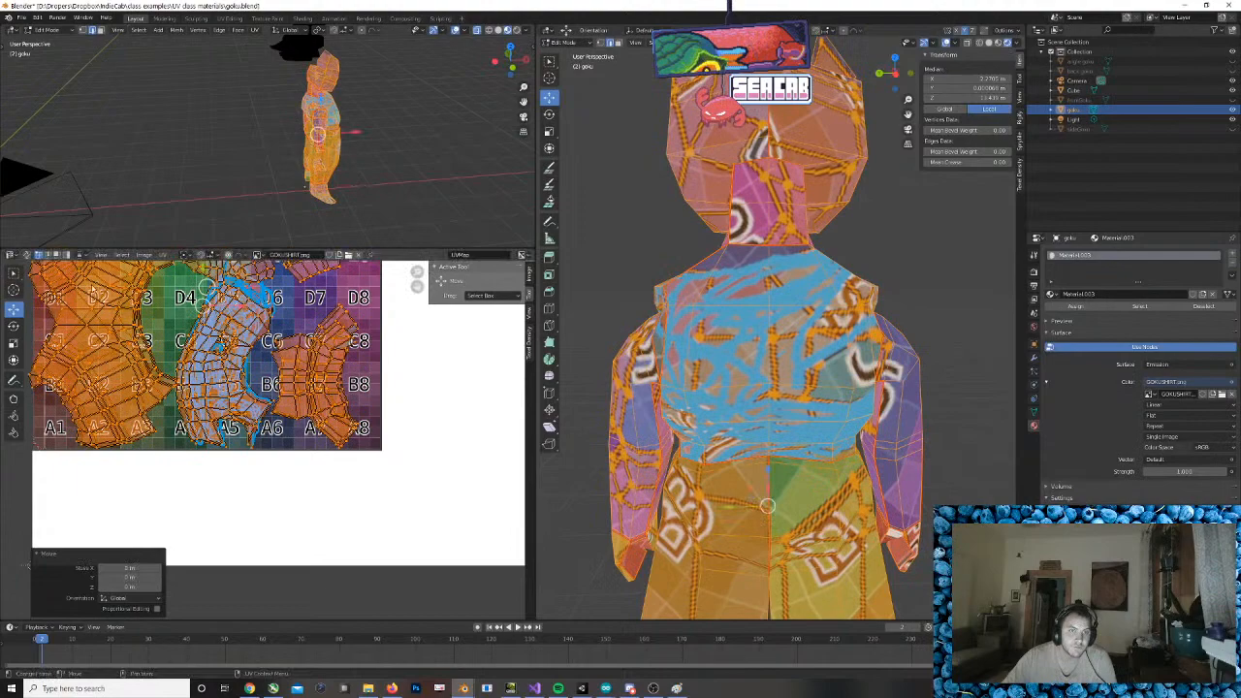
Fine-tune the scale and position of the UV islands until they match the islands drawn in the captured layout
left_click(13, 344)
middle_click_drag(228, 312, 221, 374)
mouse_move(195, 335)
left_mouse_down()
mouse_move(194, 347)
mouse_move(196, 334)
left_mouse_up()
left_click(14, 308)
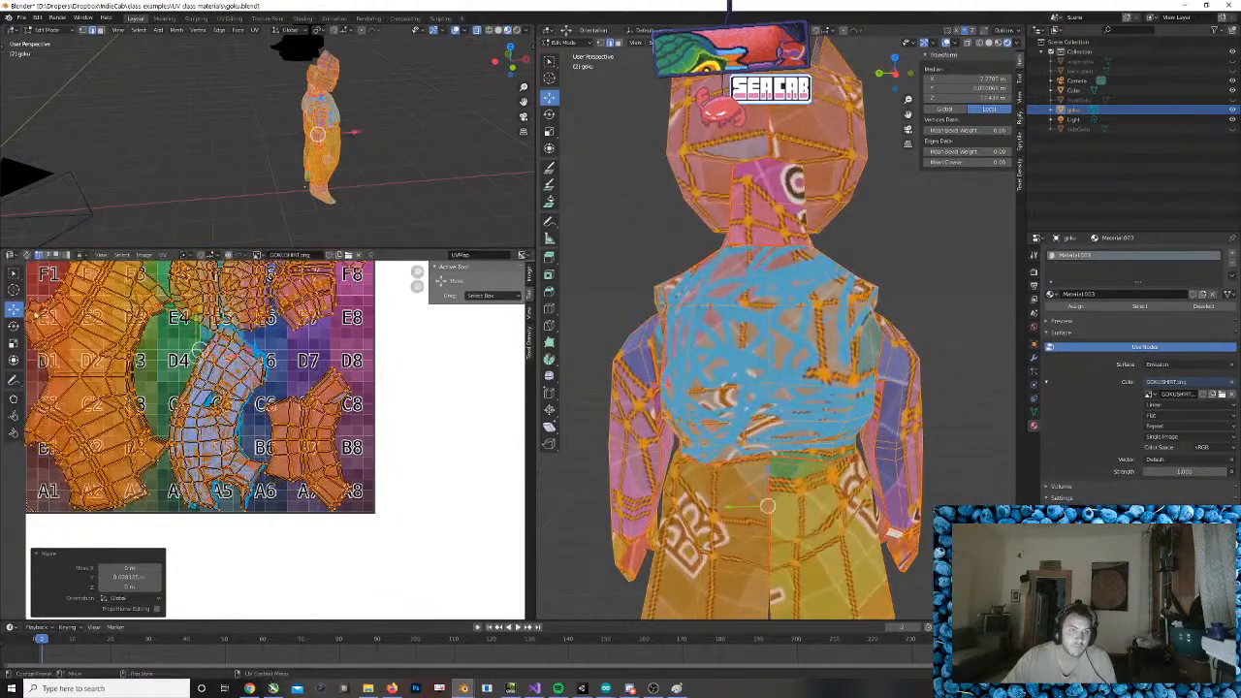
left_click(14, 343)
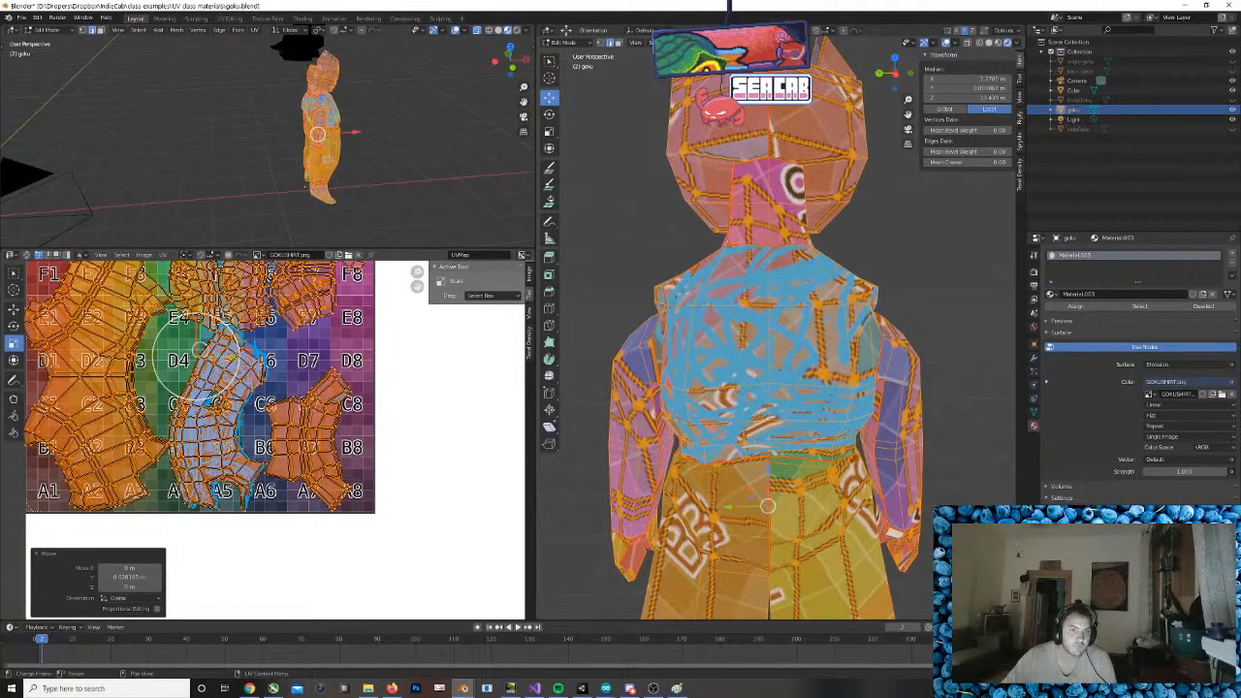
left_click_drag(199, 320, 199, 314)
left_click(13, 309)
key("g")
Deselect the mesh and examine the painted blue shirt on the goku model from other angles
scroll(884, 351, "down", 4)
left_click(887, 350)
middle_click_drag(877, 355, 1012, 359)
middle_click_drag(764, 352, 792, 379)
scroll(822, 329, "up", 2)
scroll(821, 328, "up", 2)
scroll(723, 366, "down", 3)
scroll(784, 363, "up", 2)
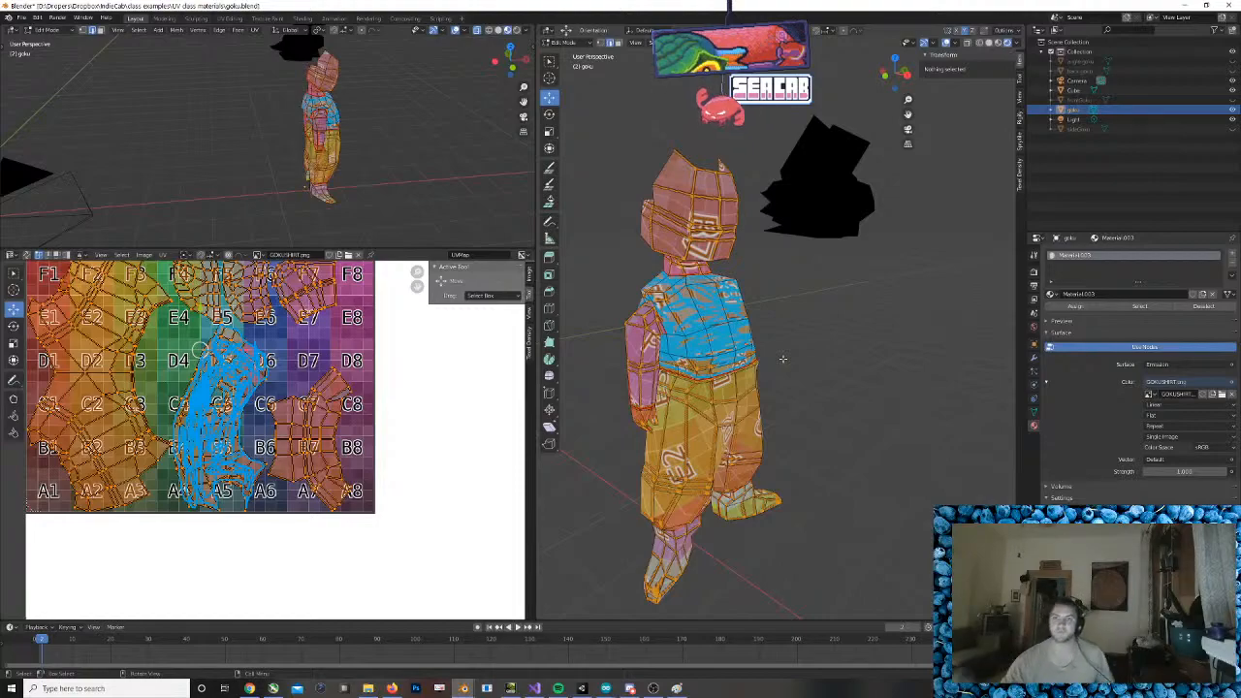
Leave Edit Mode and move the black hair object about -2.4 m along Y onto goku's head
key("Tab")
left_click(822, 222)
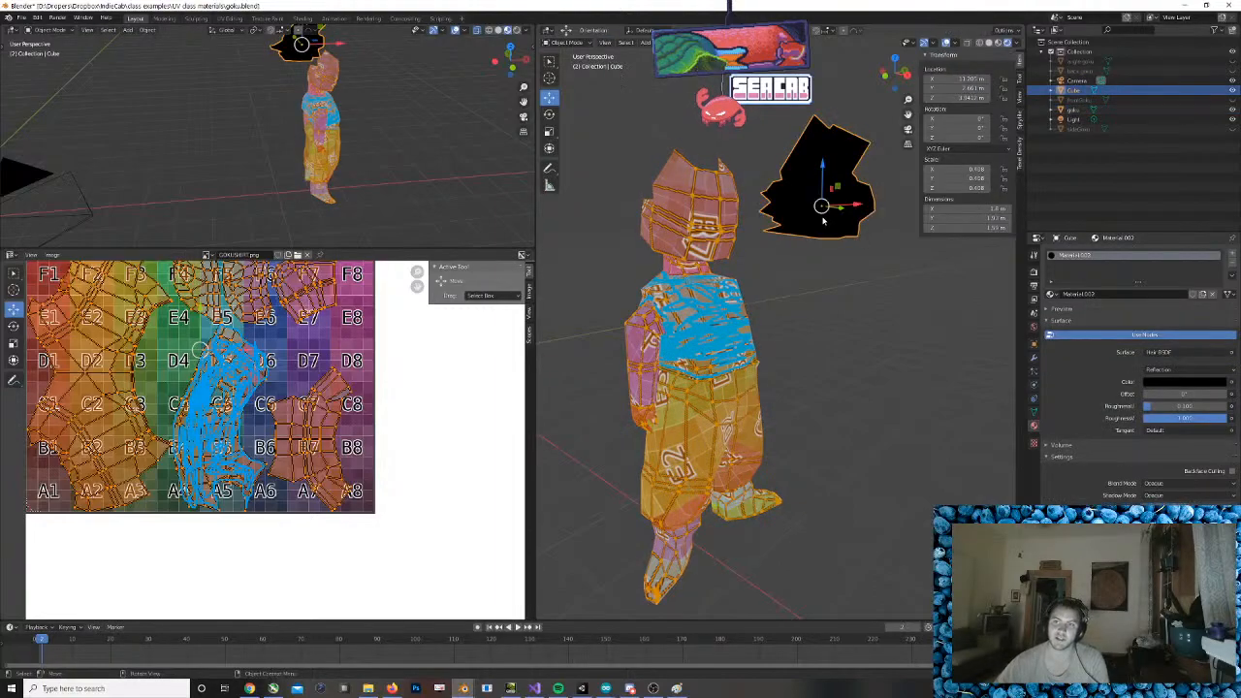
scroll(857, 219, "down", 5)
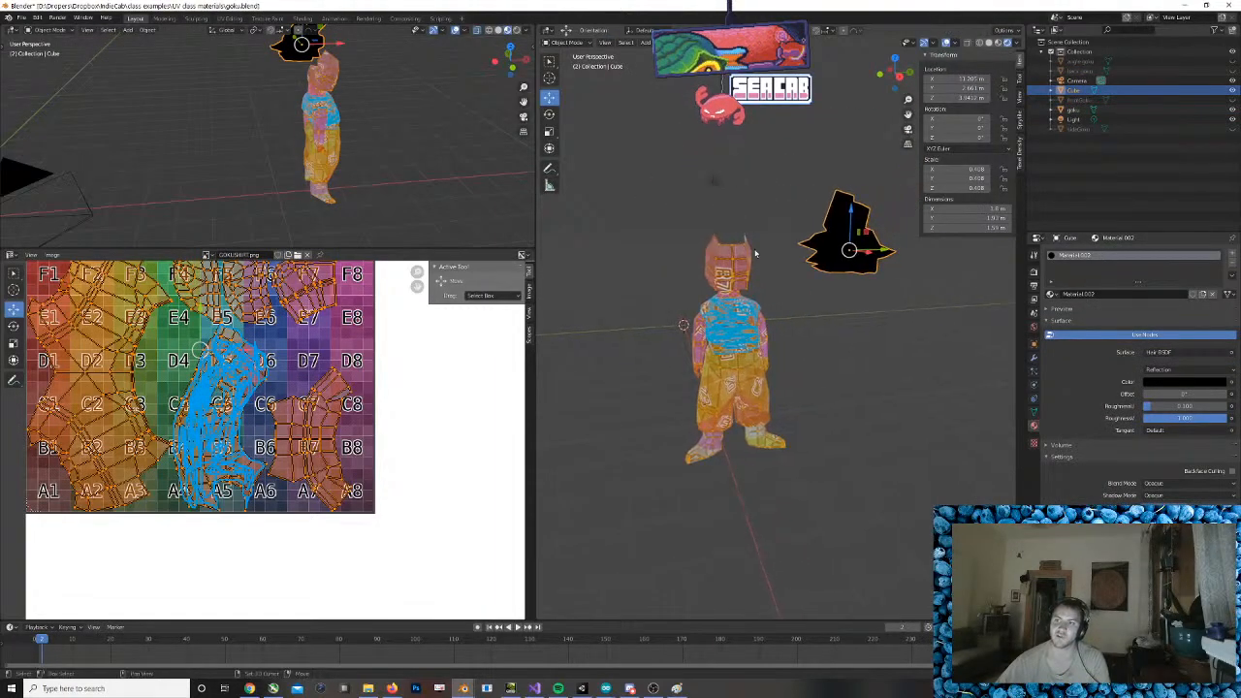
left_click_drag(892, 248, 764, 257)
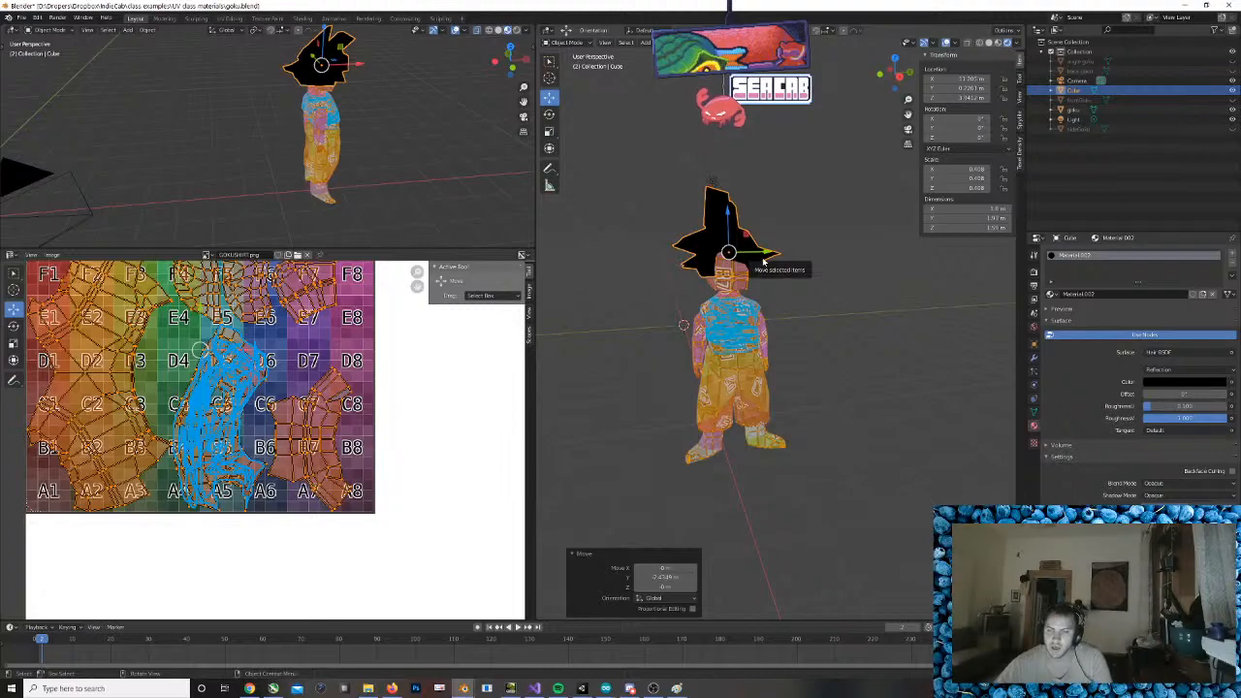
Examine the textured model with its hair from the front, side and back, comparing the shirt with the painted layout
scroll(775, 291, "up", 8)
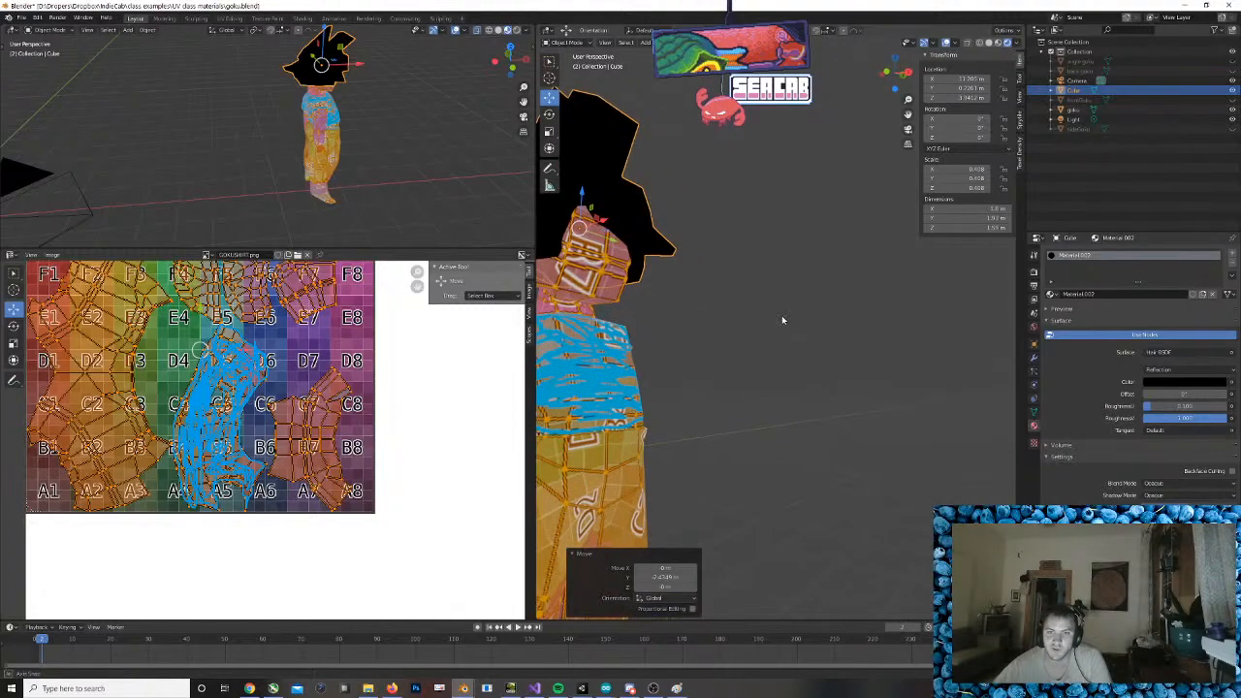
middle_click_drag(781, 315, 738, 368)
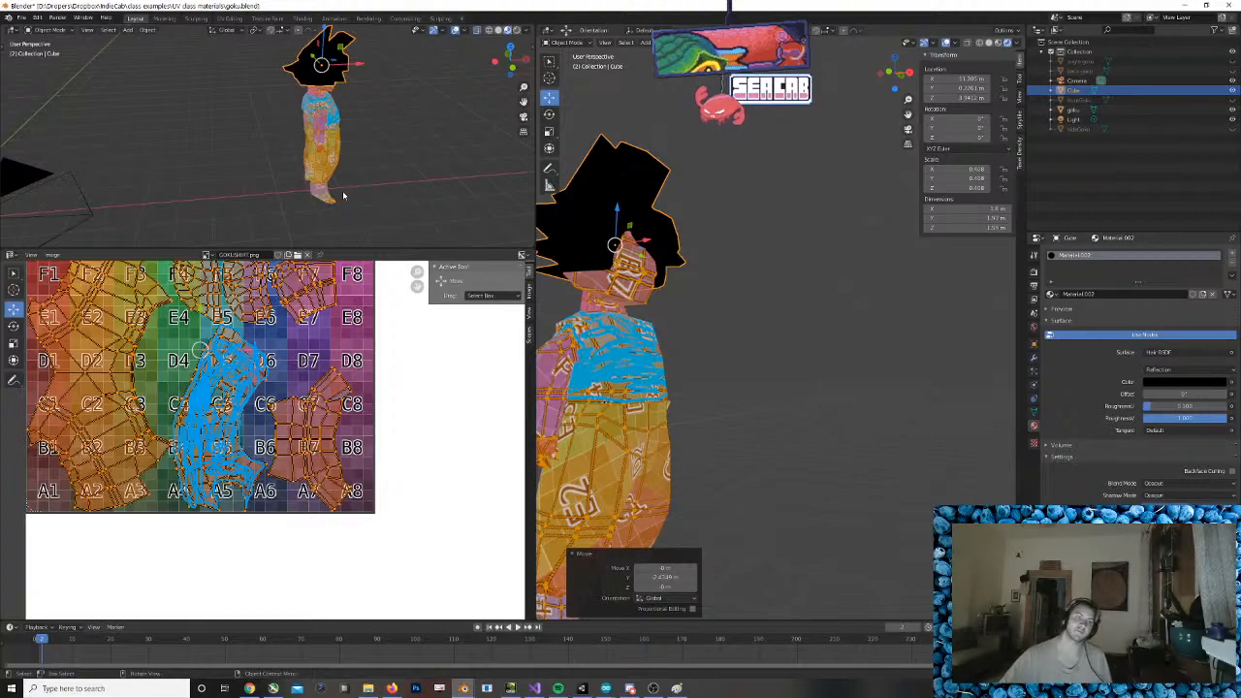
scroll(194, 341, "down", 3)
scroll(194, 341, "up", 2)
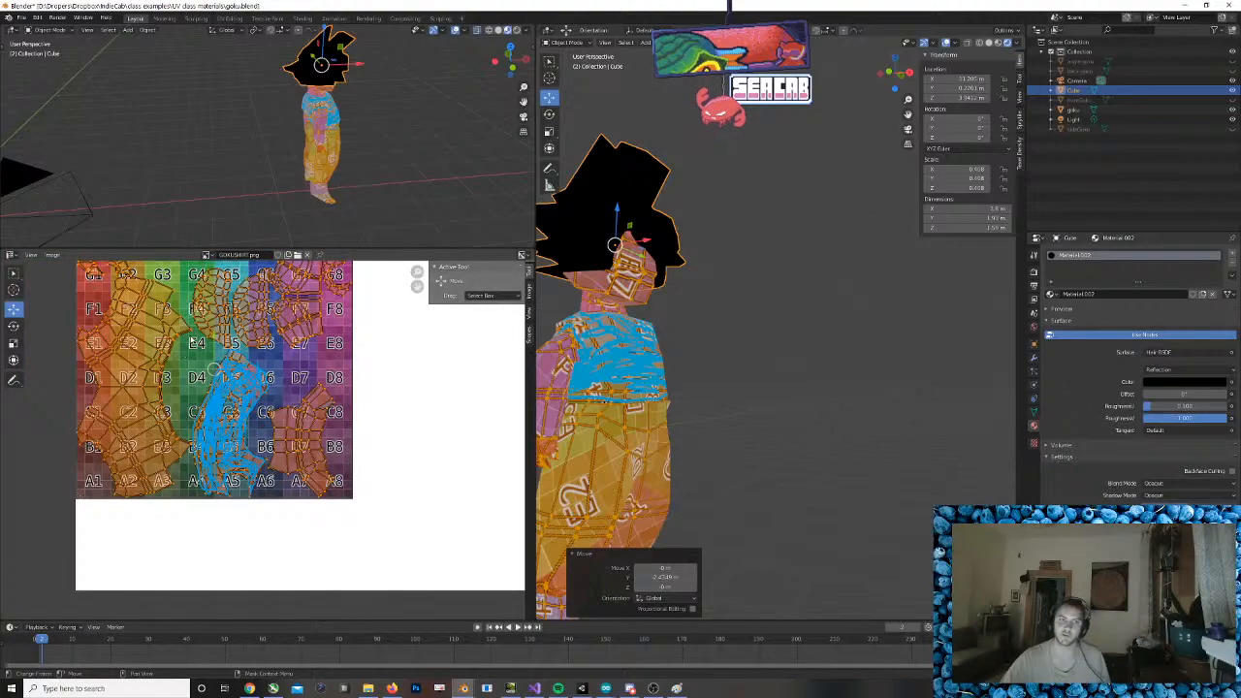
middle_click_drag(192, 340, 210, 392)
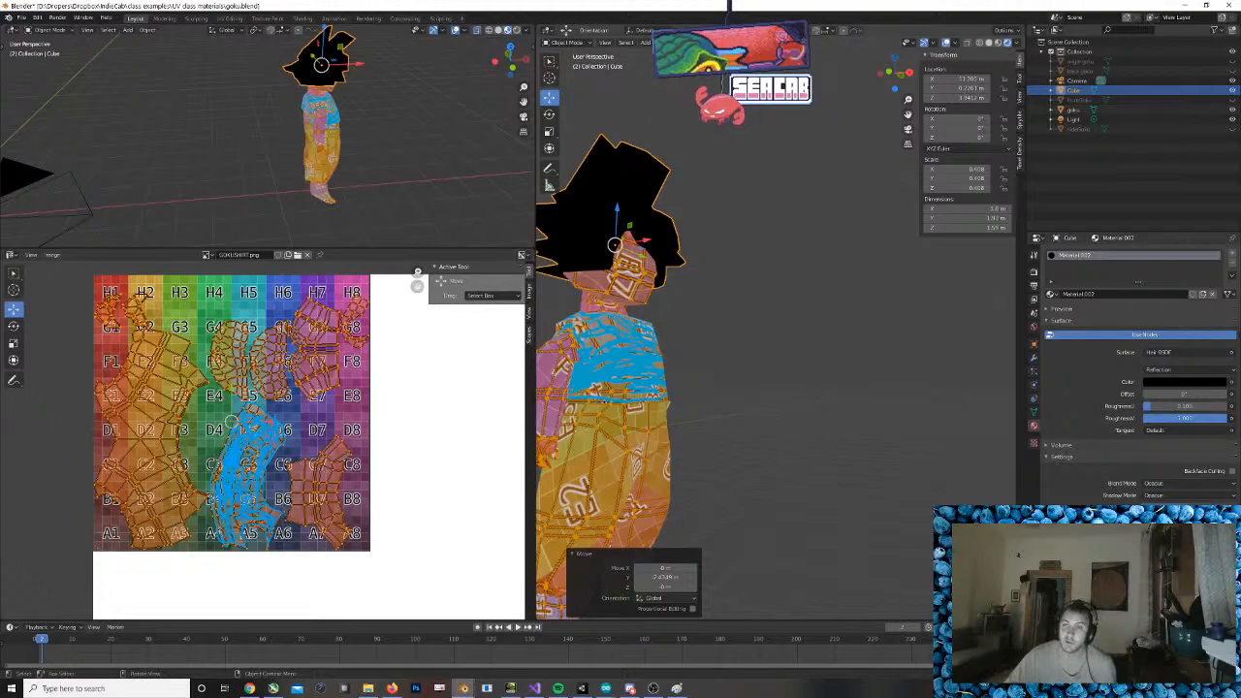
middle_click_drag(836, 228, 712, 247)
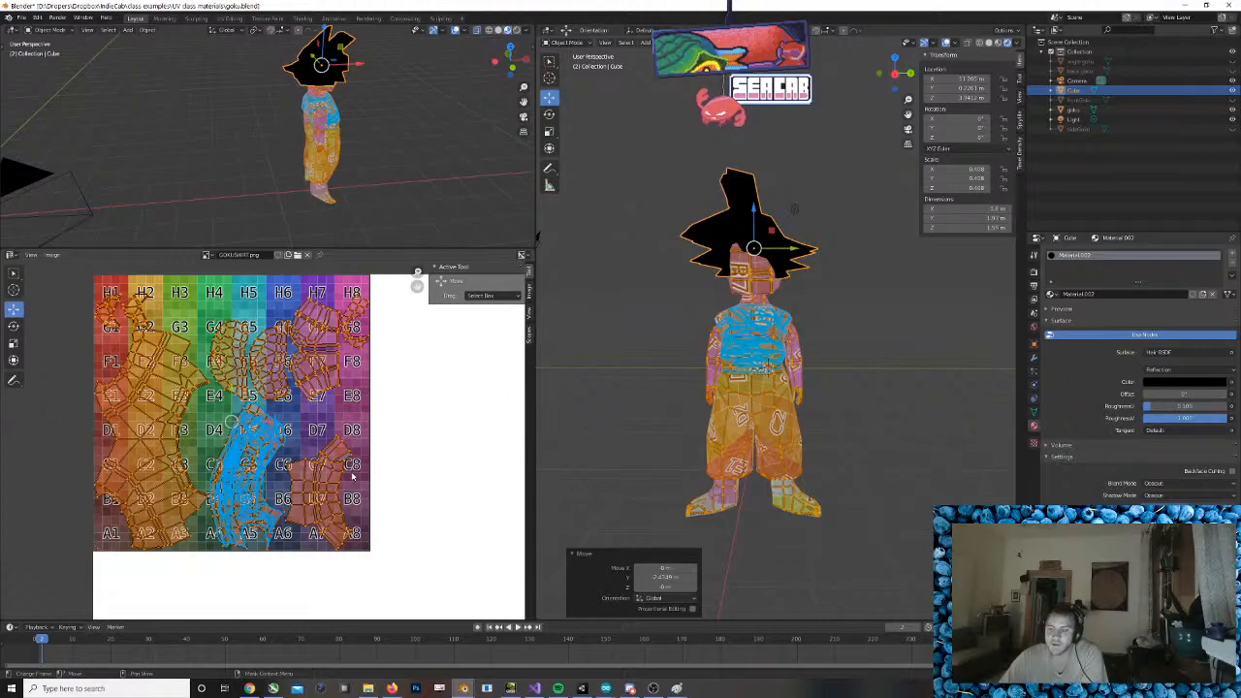
scroll(875, 346, "up", 2)
middle_click_drag(876, 346, 886, 406)
middle_click_drag(685, 422, 950, 459)
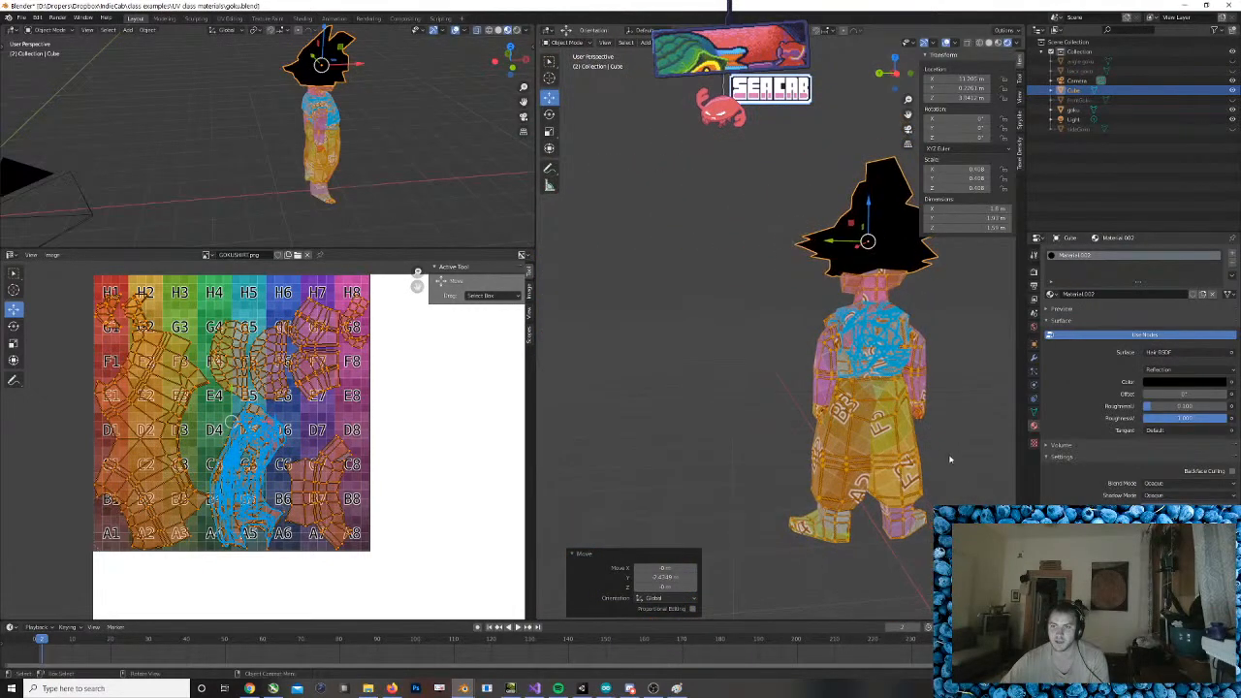
scroll(879, 424, "up", 3)
middle_click_drag(879, 423, 797, 391, "shift")
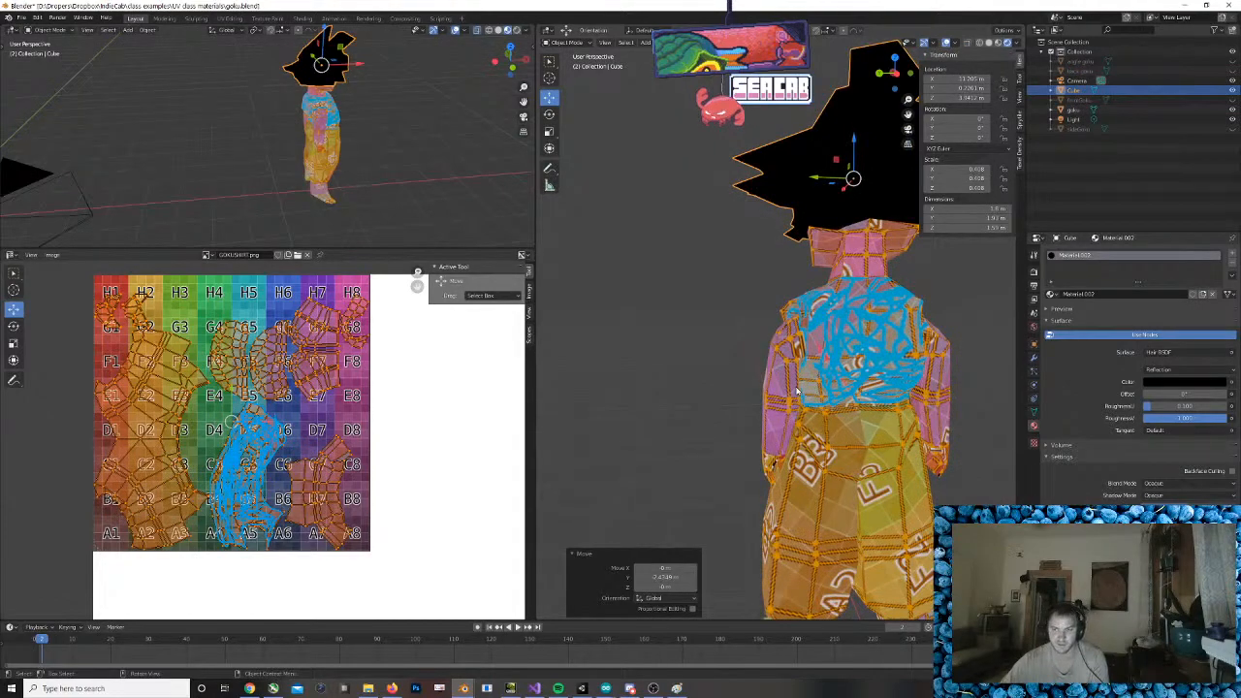
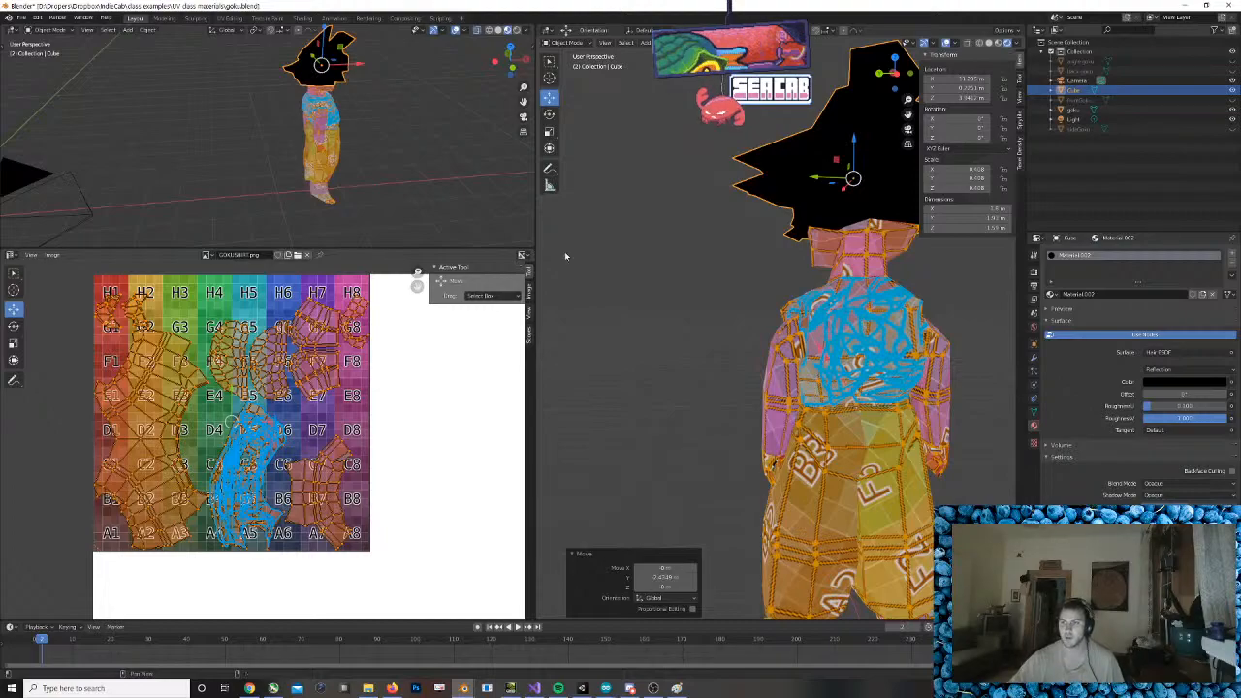
Add a Subdivision Surface modifier to the black hair object
left_click(1033, 327)
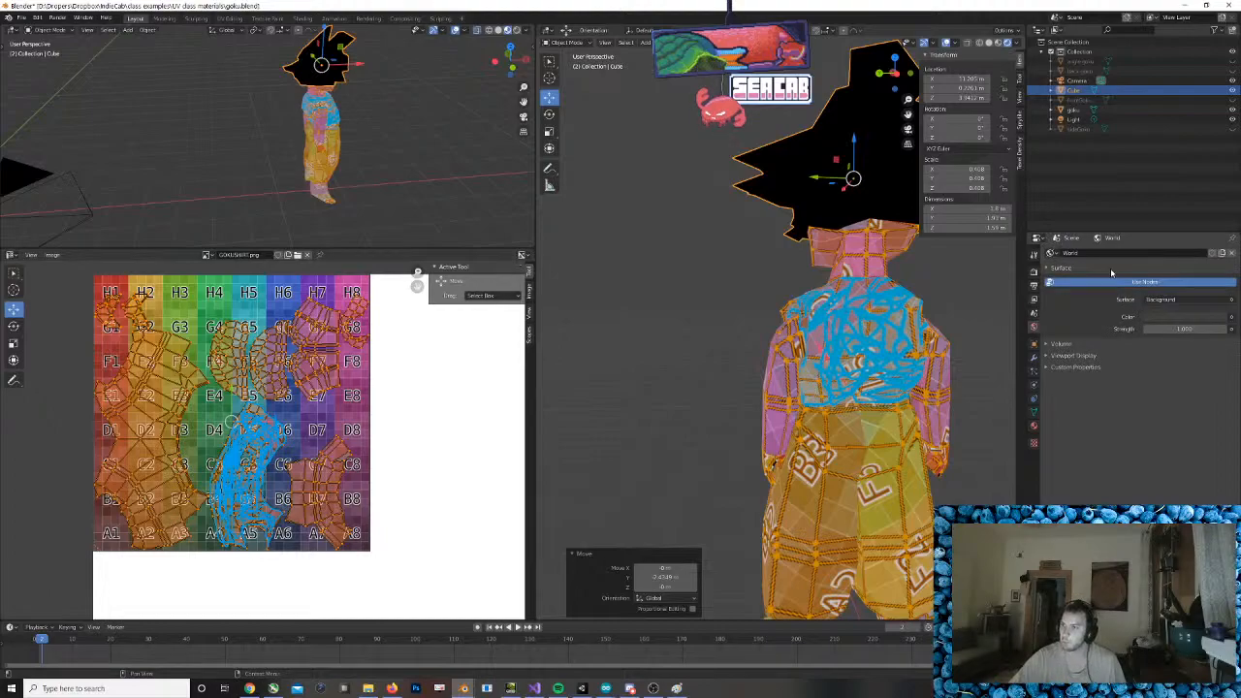
left_click(1034, 357)
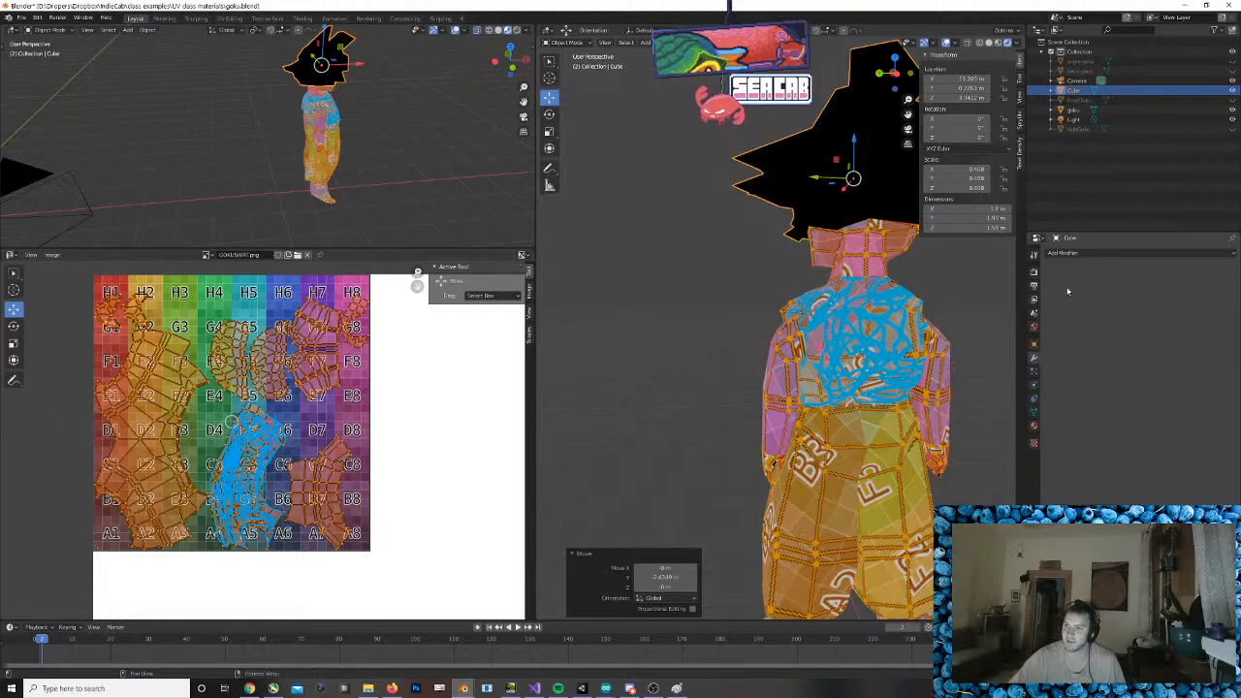
left_click(1097, 255)
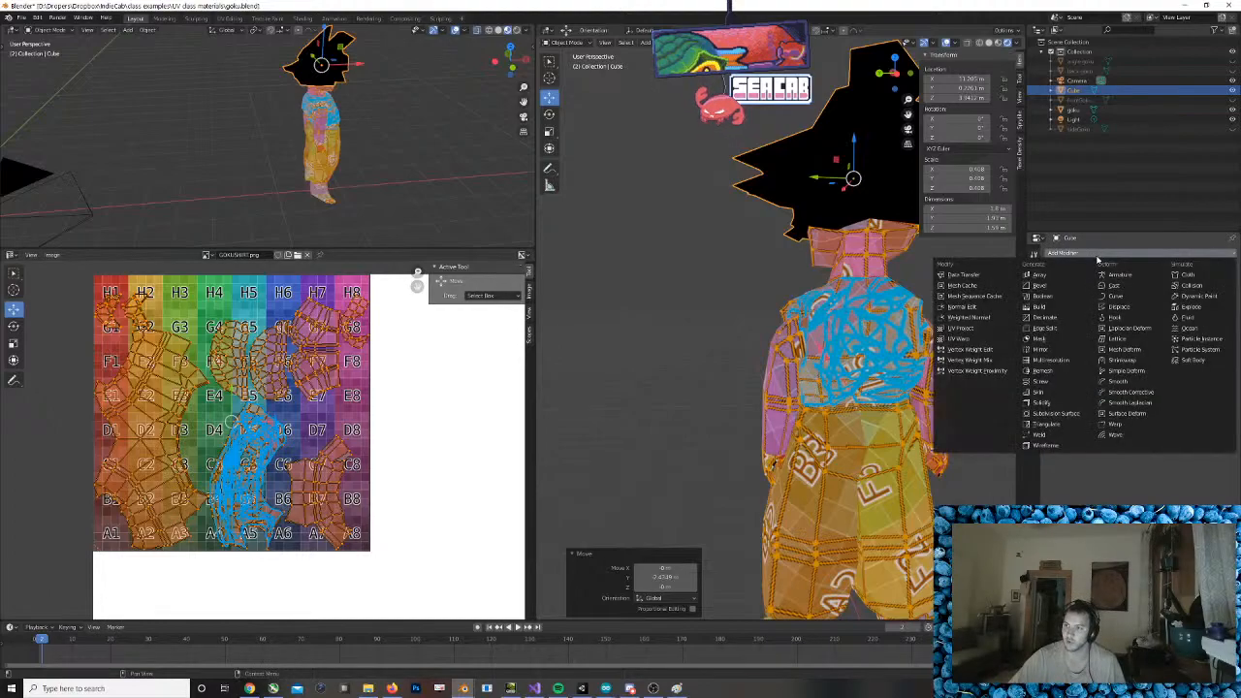
left_click(1043, 415)
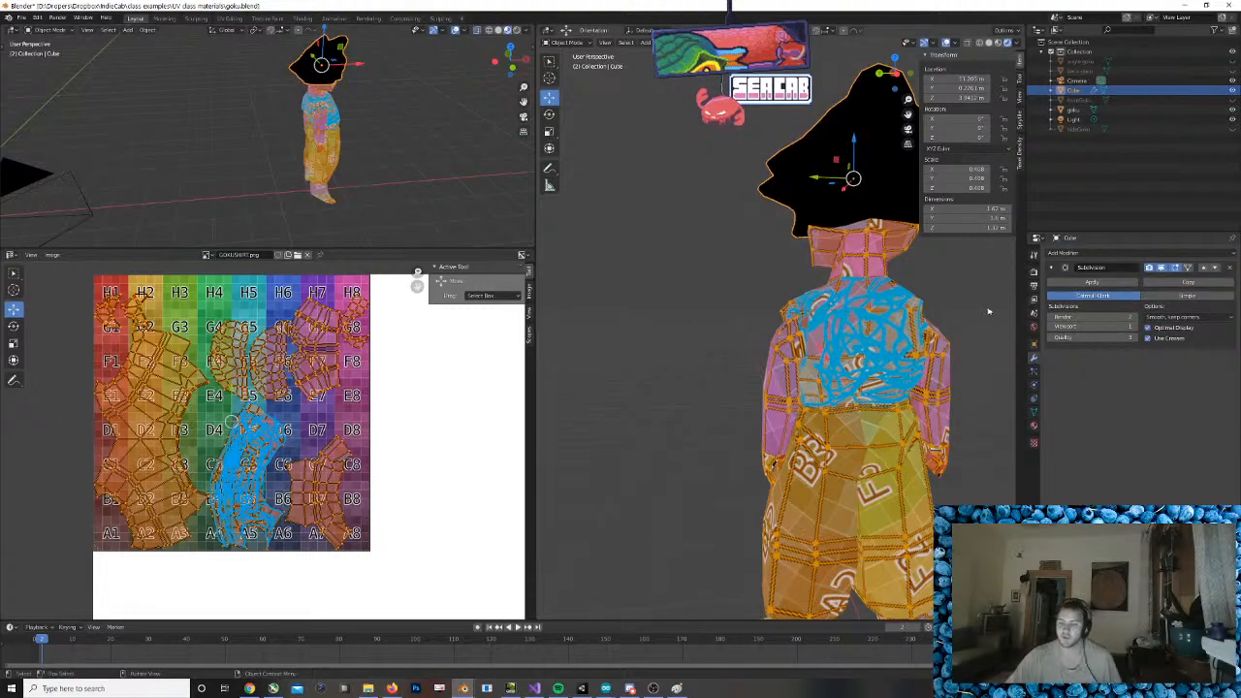
Undo the hair's subdivision and the preceding changes until the goku body is the selected object again
key("ctrl+z")
key("ctrl+z")
key("ctrl+z")
key("ctrl+z")
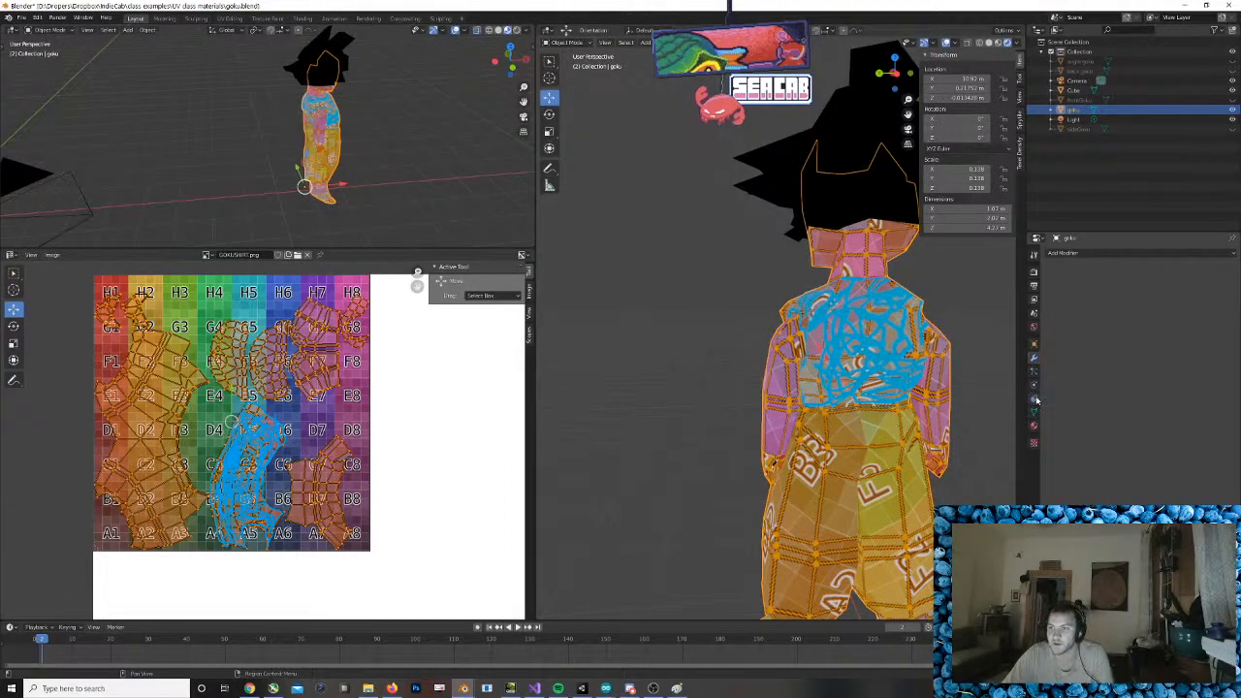
Try a Solidify modifier on the goku body and remove it again
left_click(1032, 327)
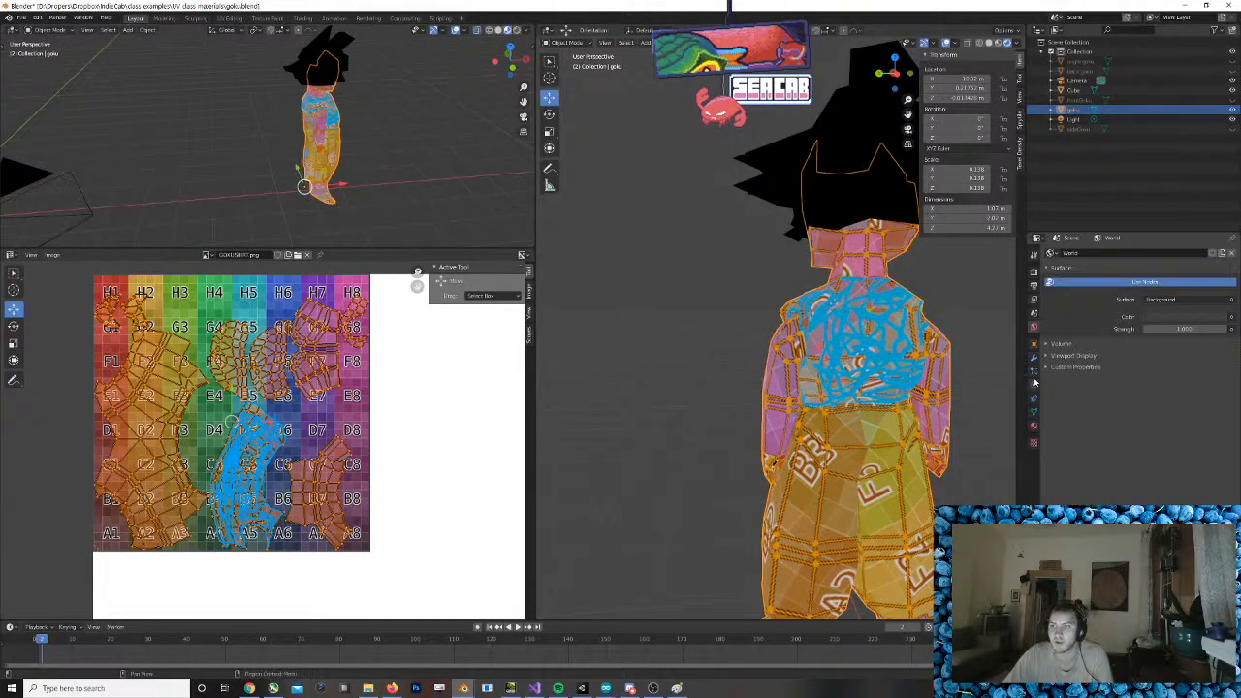
left_click(1036, 417)
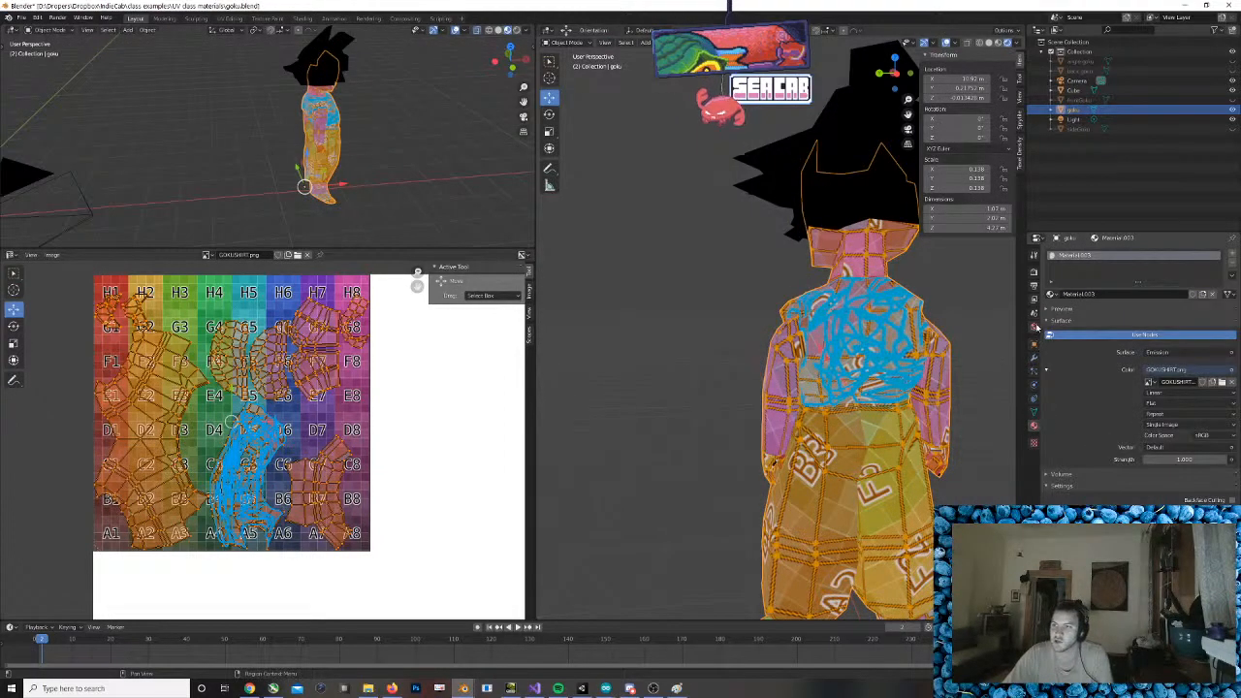
left_click(1033, 327)
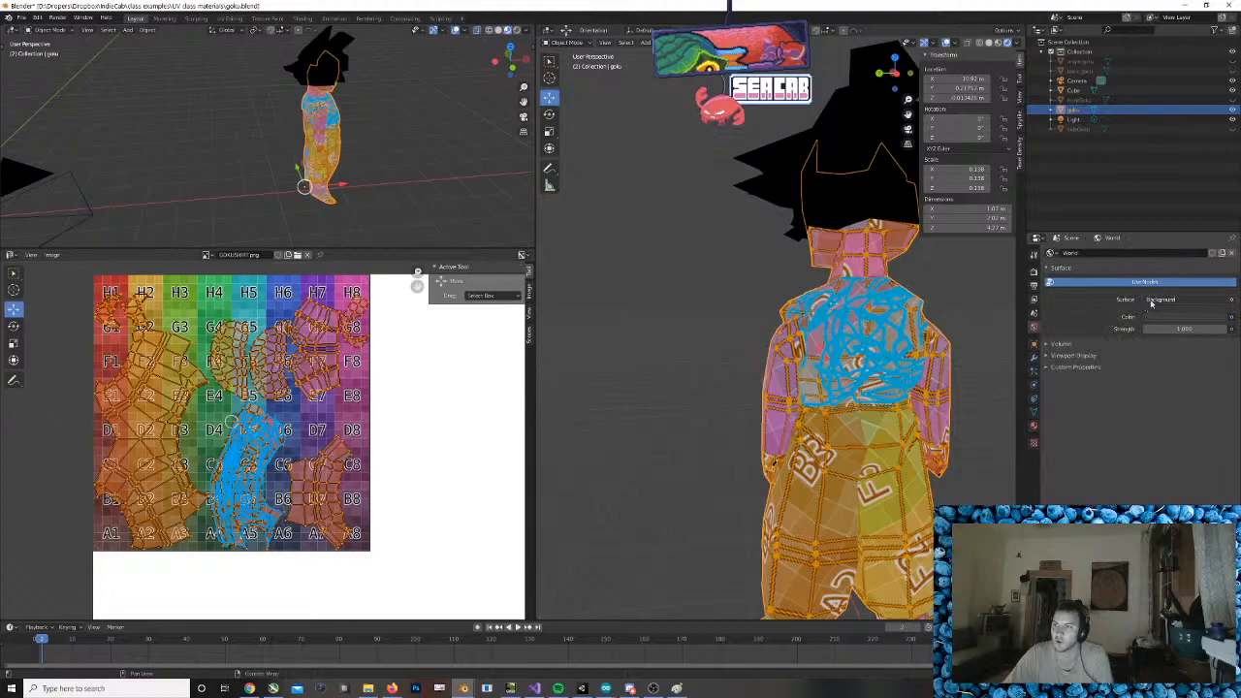
left_click(1033, 358)
left_click(1127, 252)
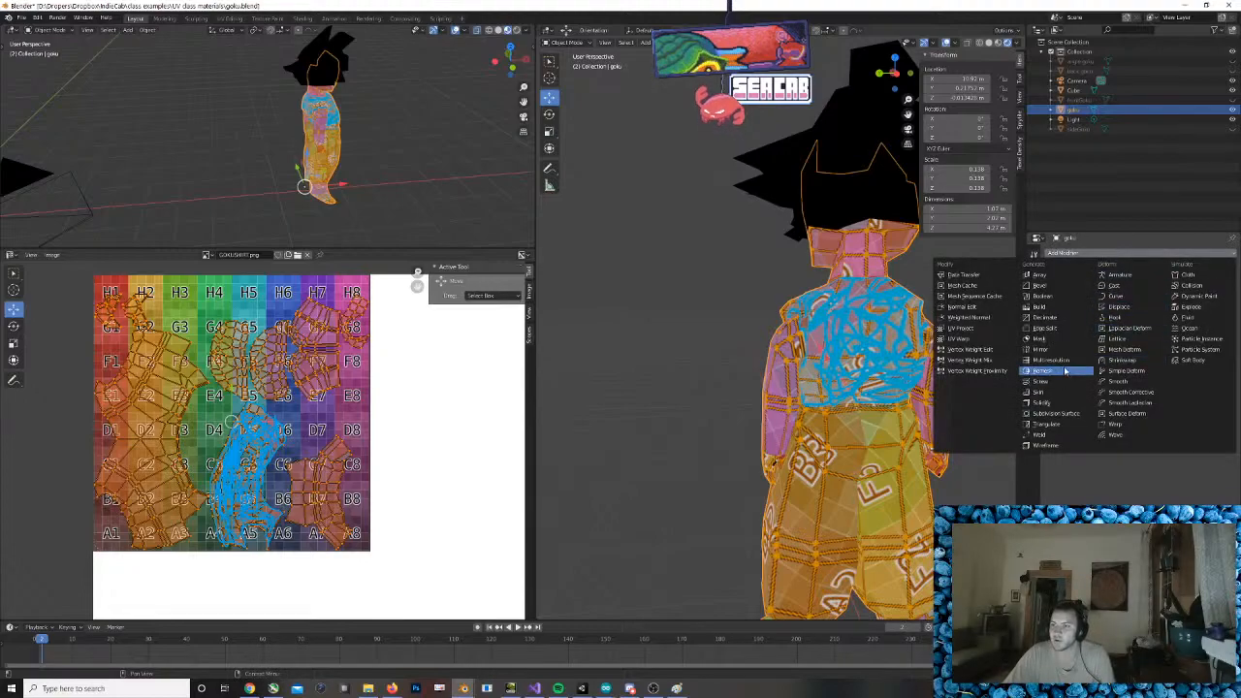
left_click(1064, 402)
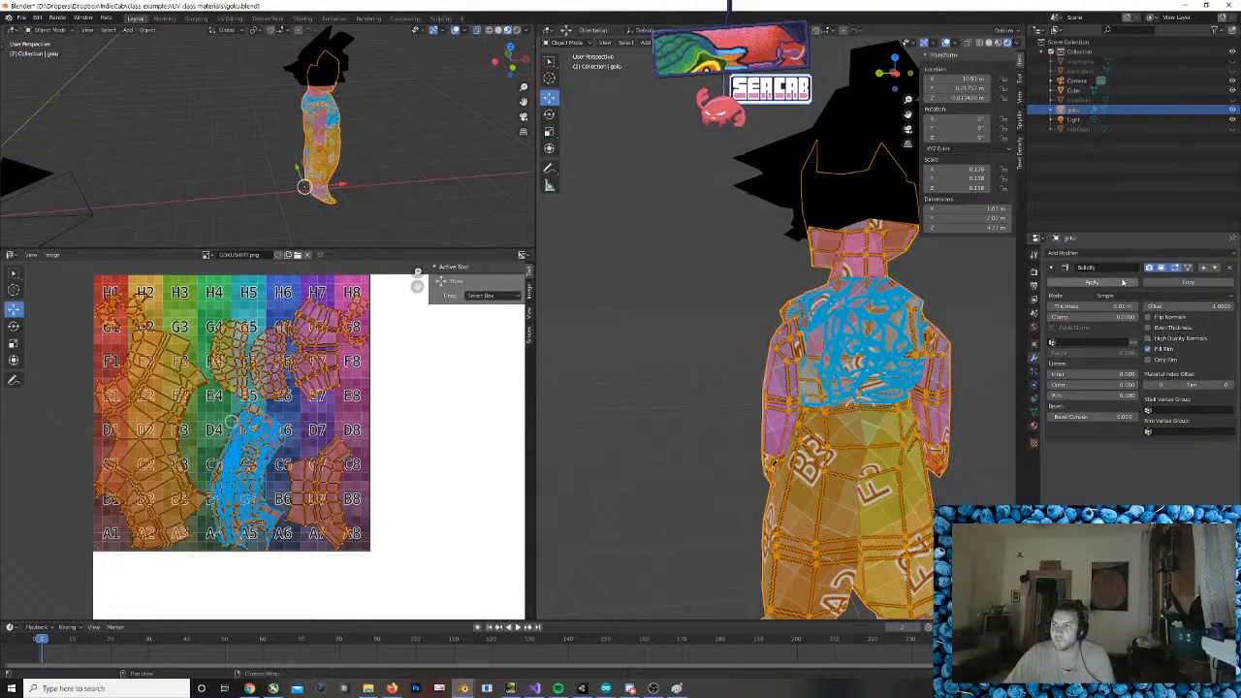
left_click(1230, 267)
Add a Subdivision Surface modifier to the goku body and raise its viewport level, checking the smoothed shape from several angles
left_click(1101, 255)
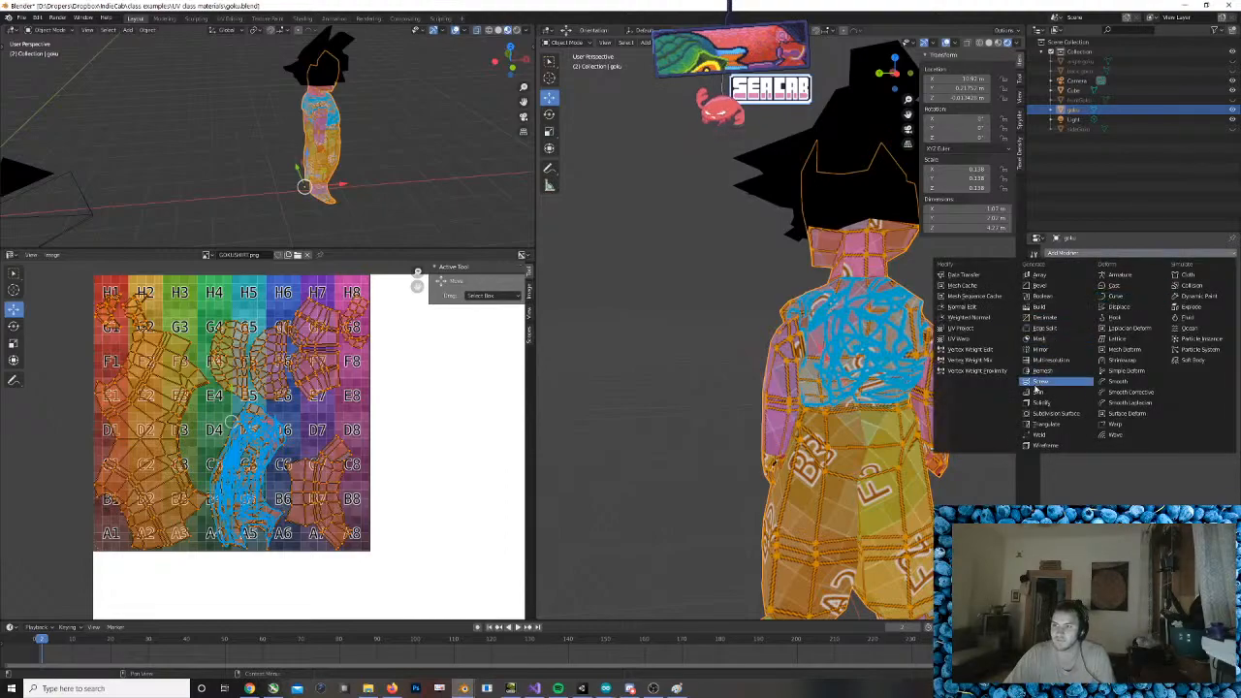
left_click(1055, 413)
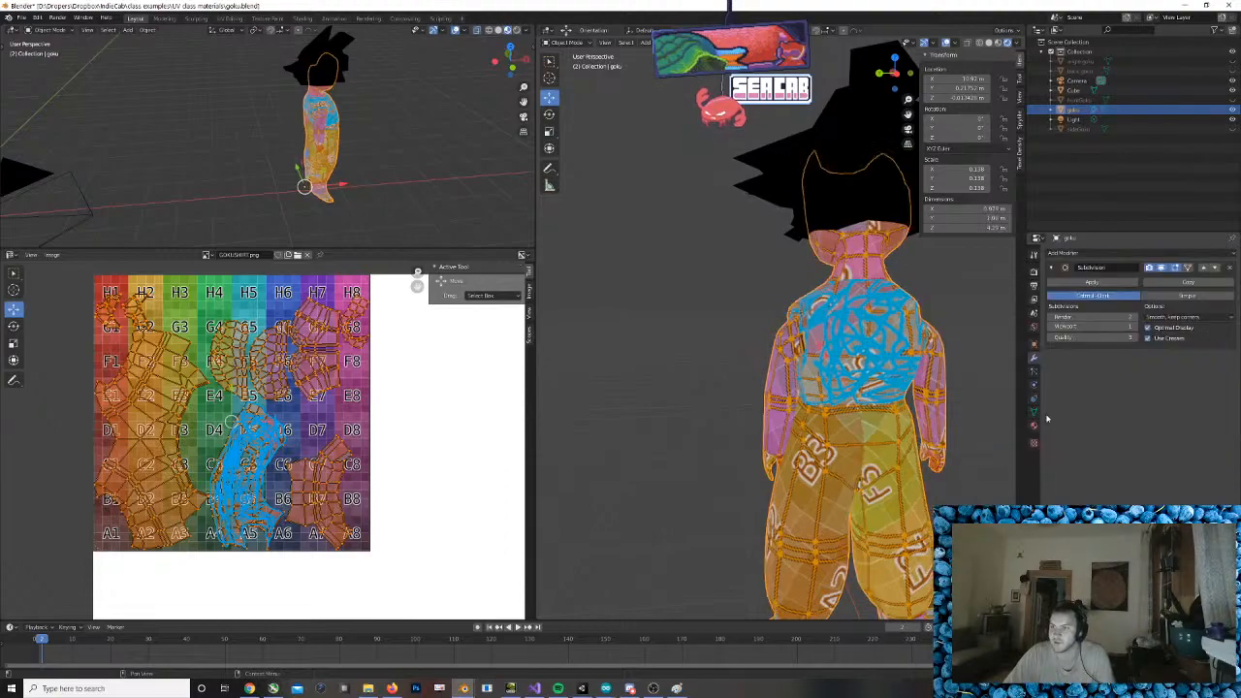
middle_click_drag(766, 372, 698, 378)
left_click(1134, 328)
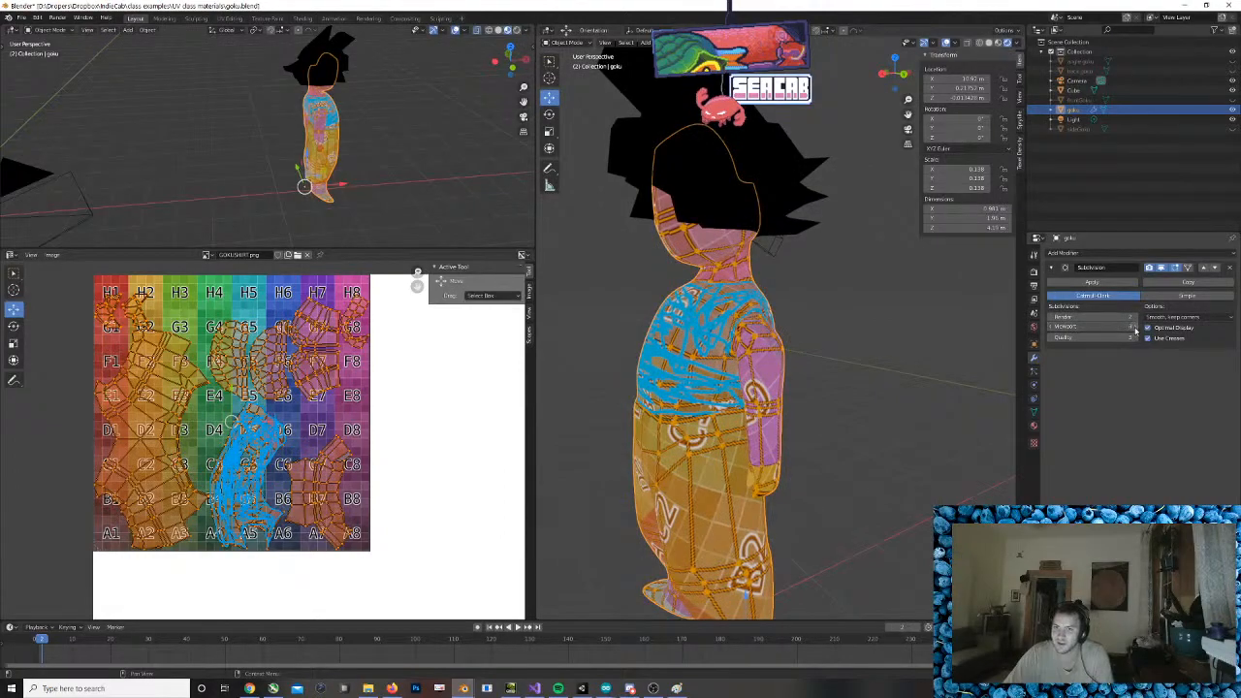
middle_click_drag(829, 371, 959, 364)
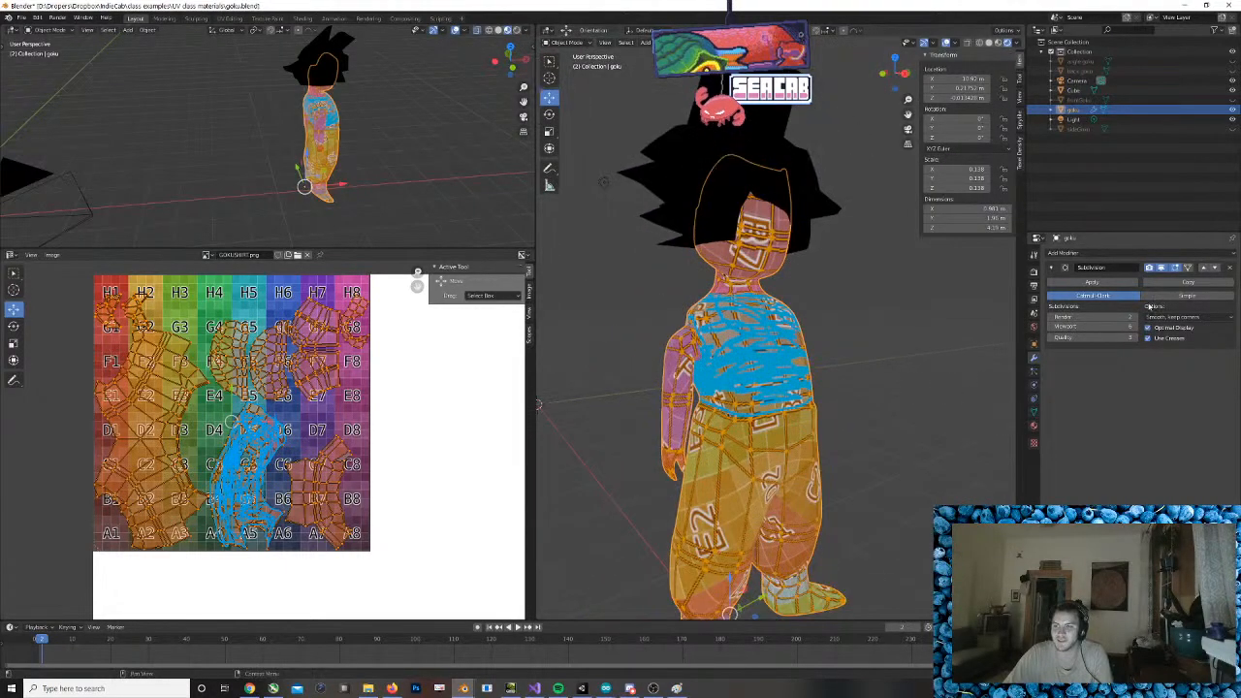
Compare goku's subdivision at viewport levels 0 and 1, and remove the modifier
left_click(1052, 328)
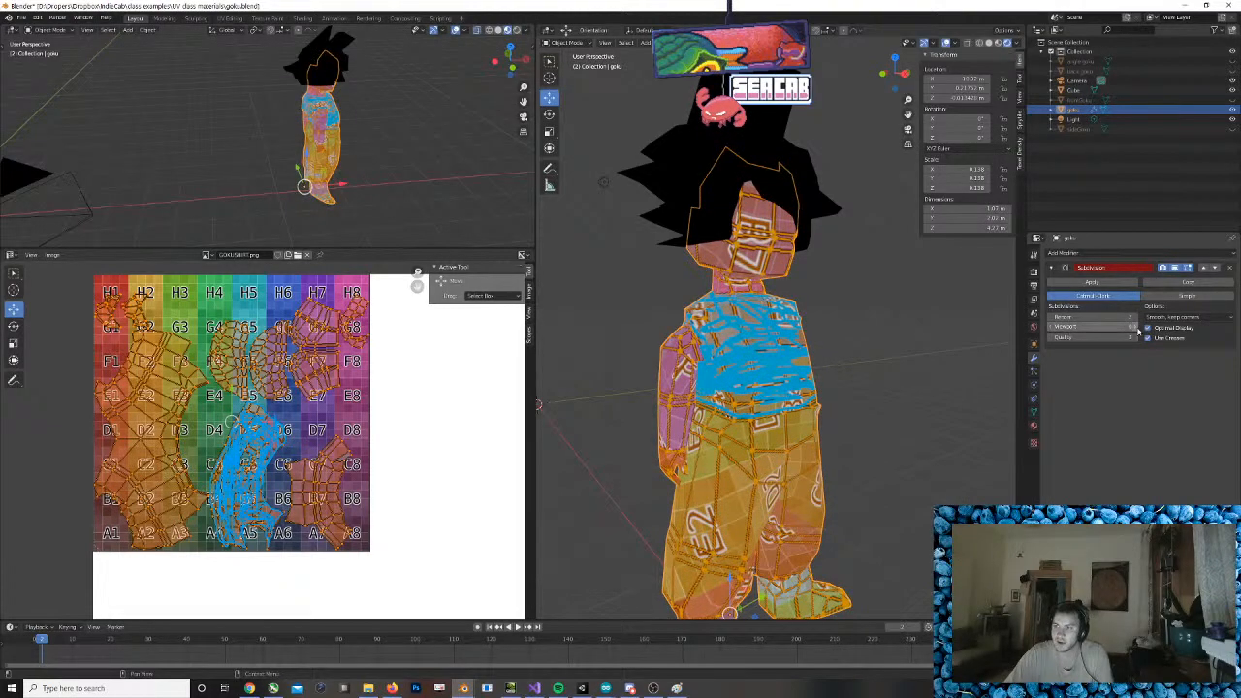
left_click(1137, 329)
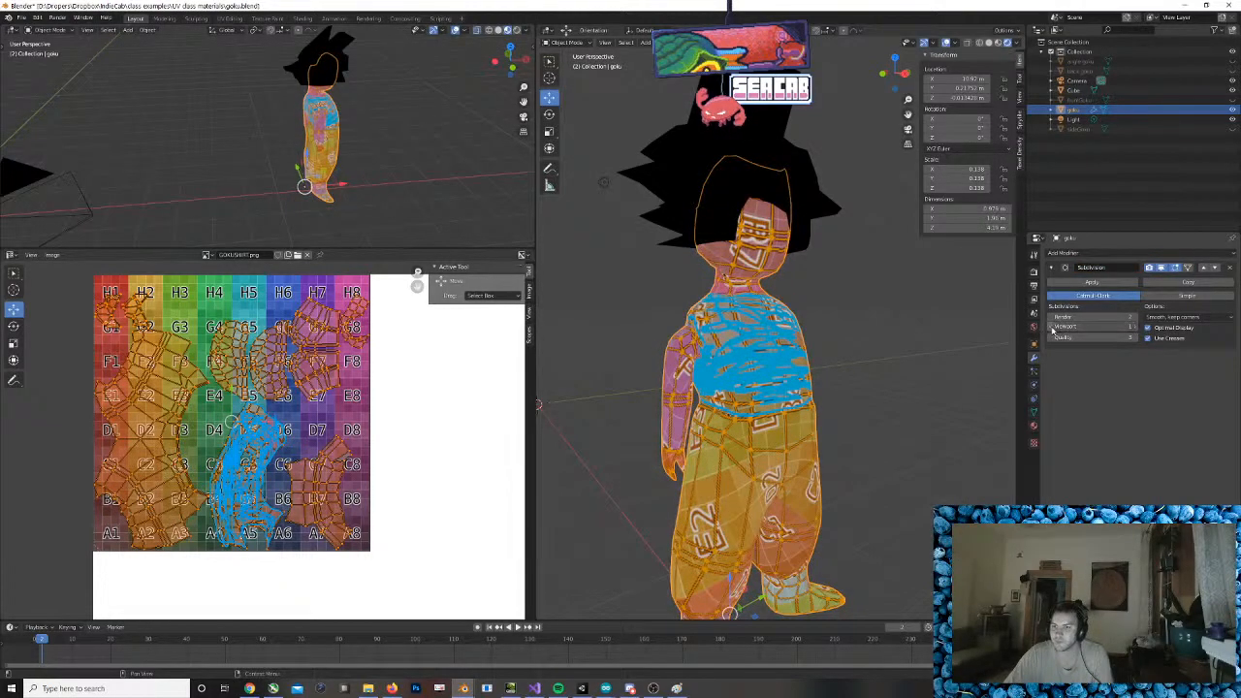
left_click(1052, 328)
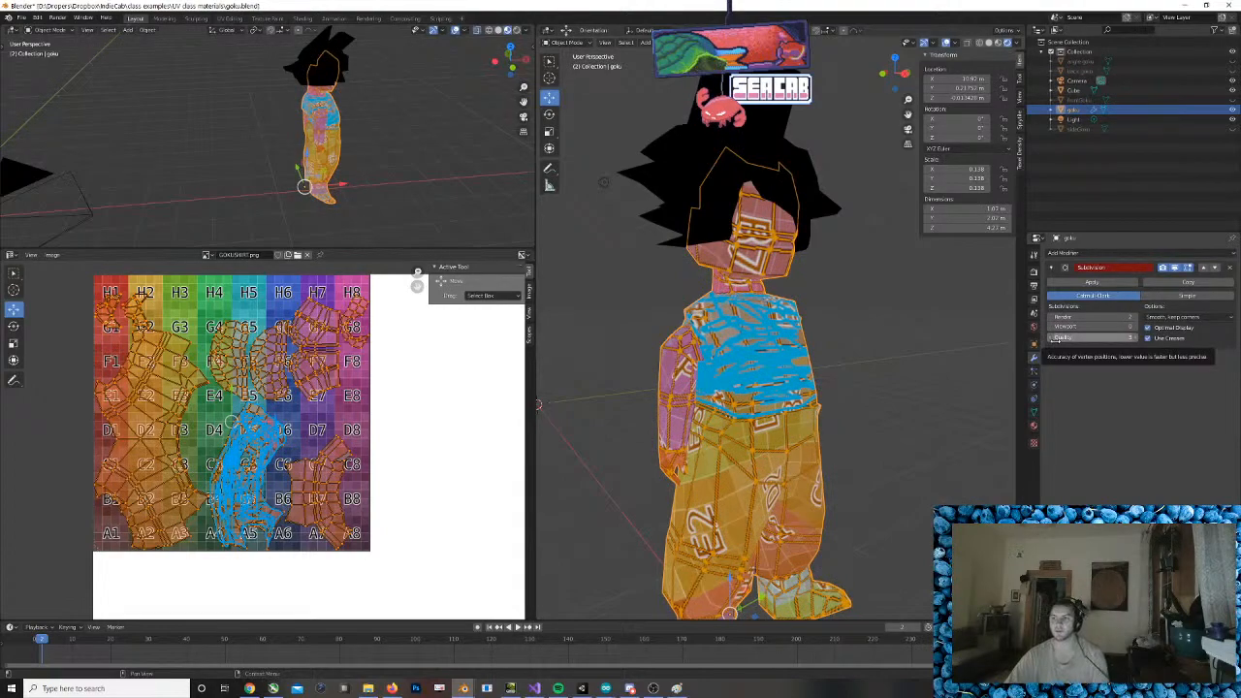
left_click(1230, 268)
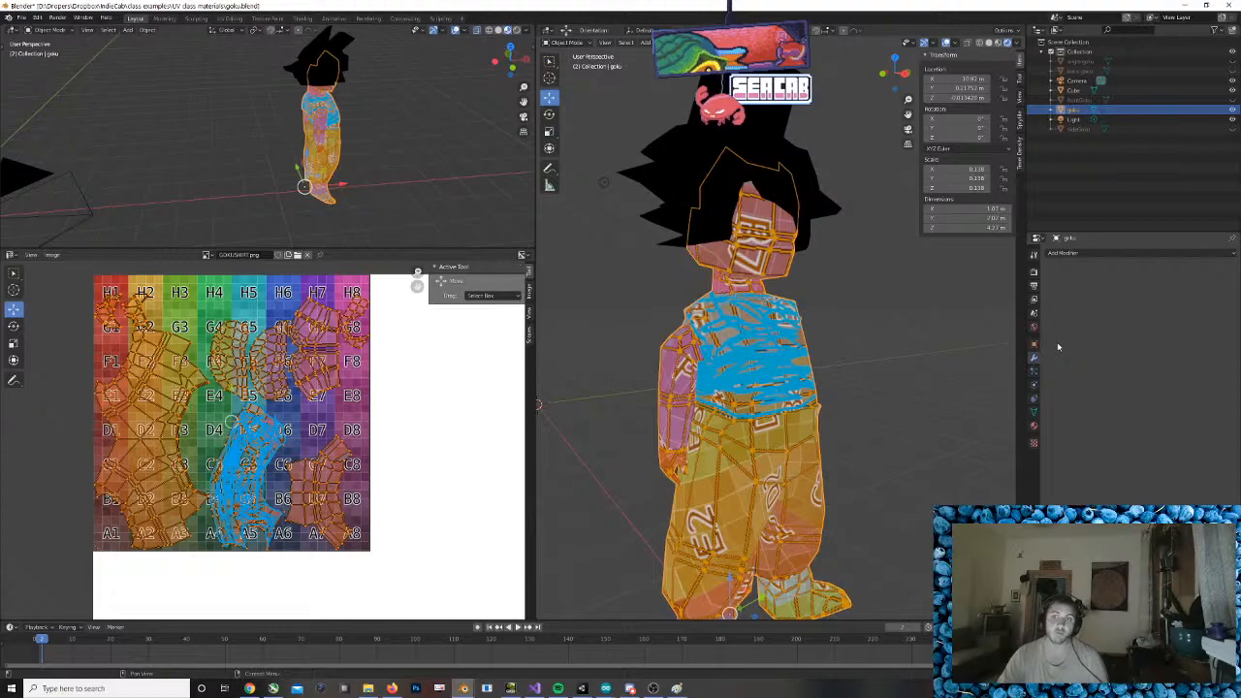
Open the recent file goku2.blend without saving the changes to the current goku file
scroll(601, 390, "down", 3)
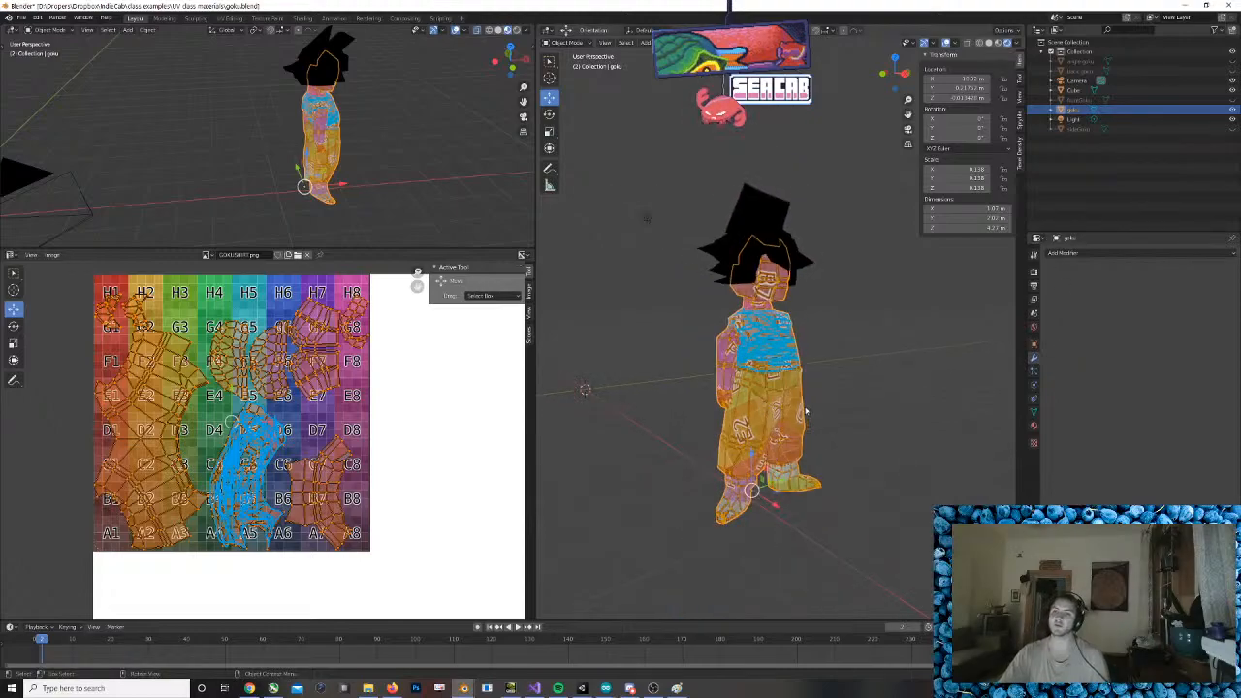
middle_click_drag(602, 391, 698, 398)
left_click(19, 19)
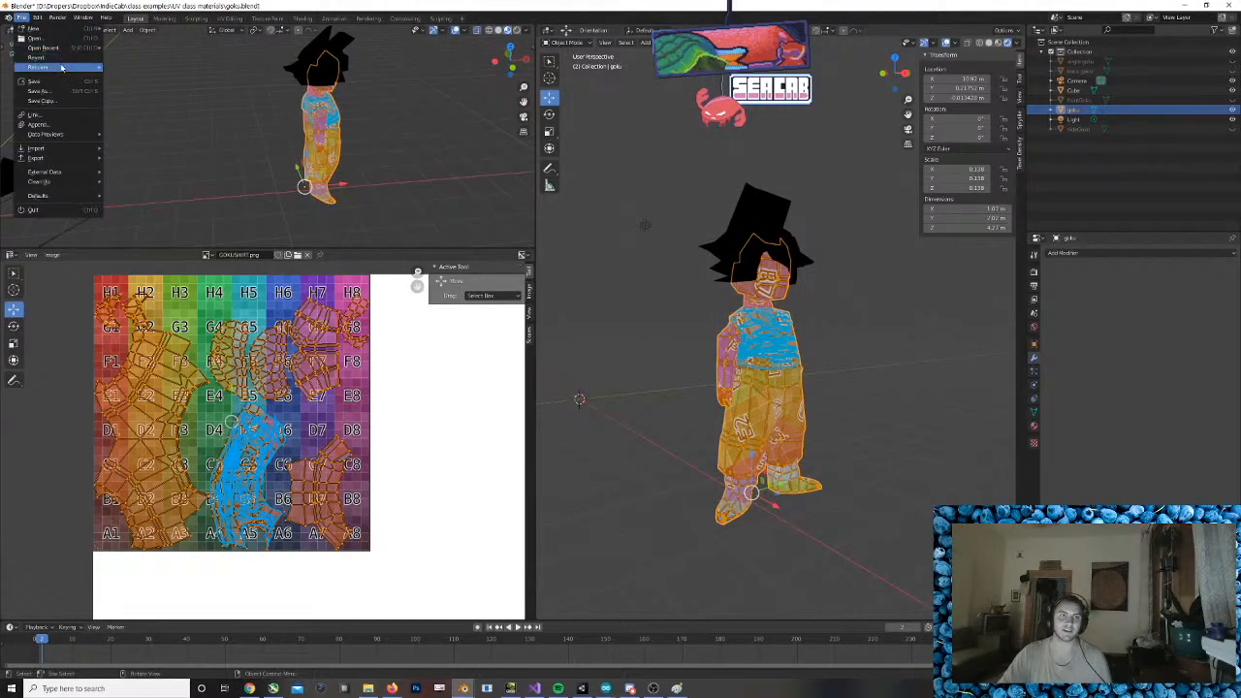
mouse_move(60, 51)
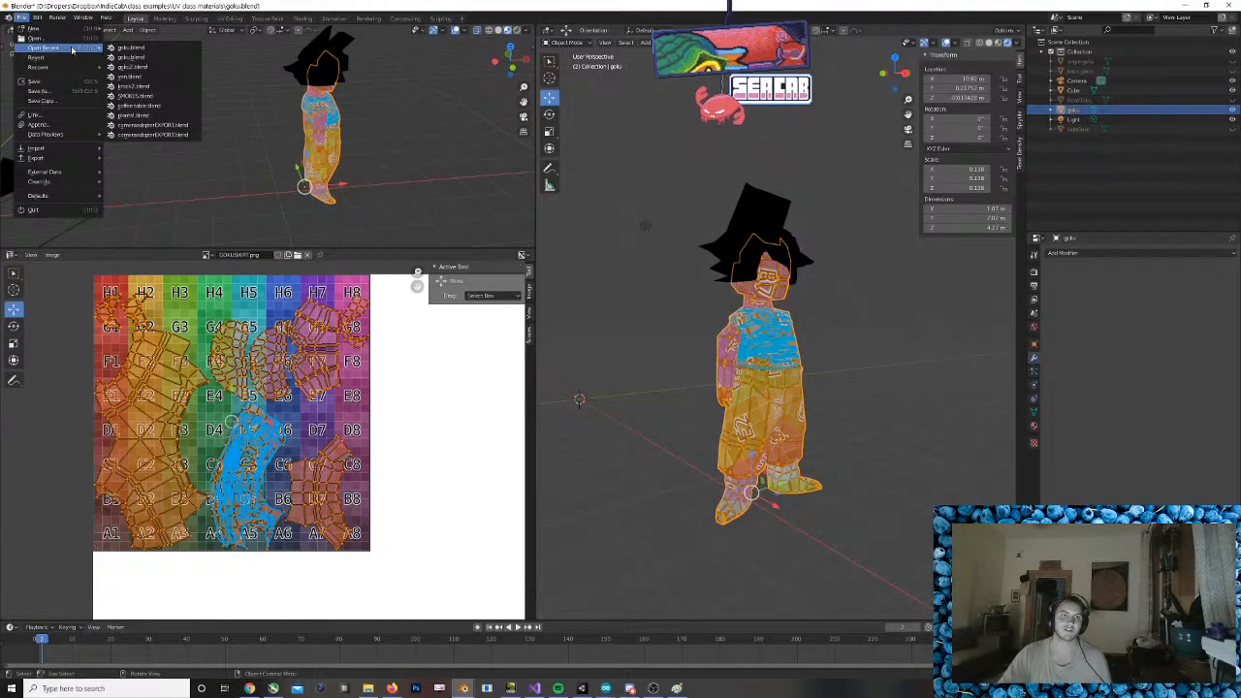
left_click(137, 72)
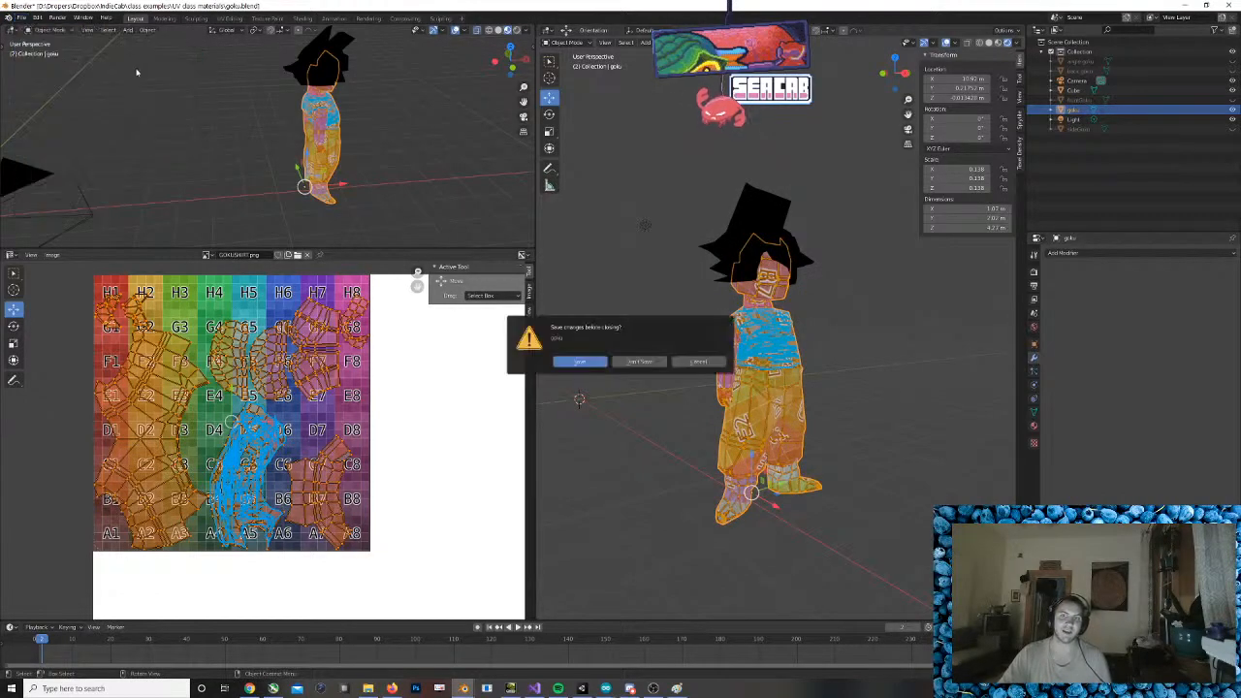
left_click(641, 366)
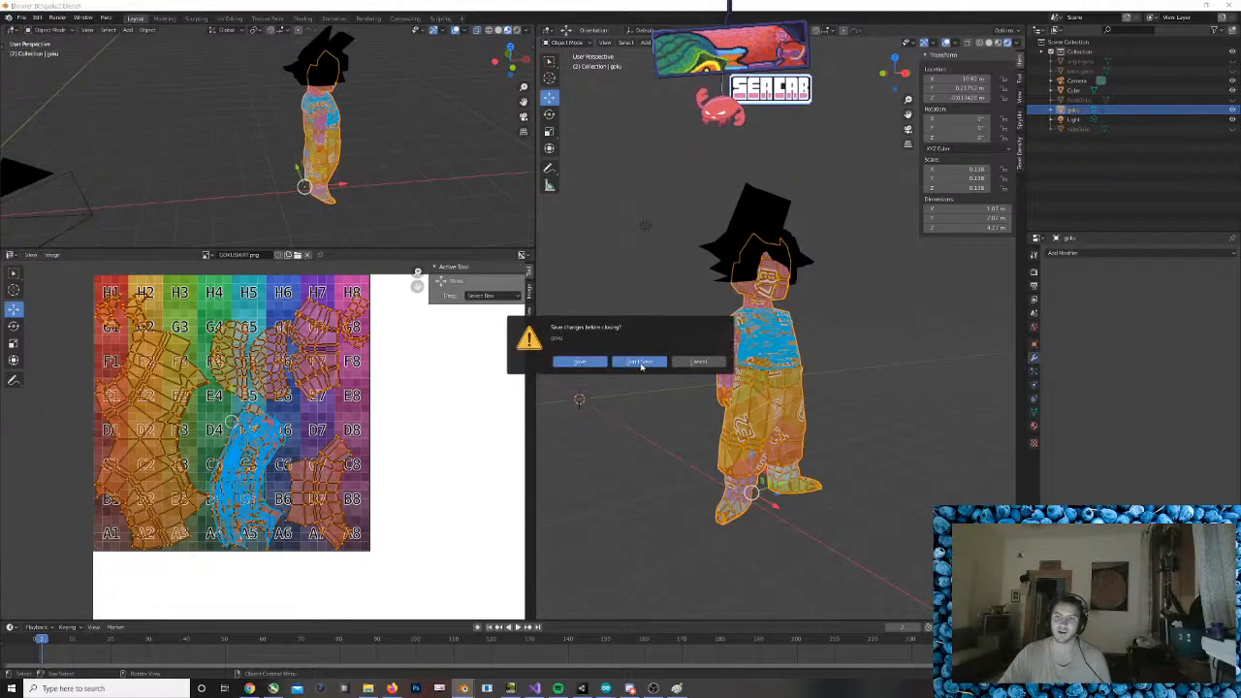
Leave the hair object's Edit Mode, select the goku body and enter Edit Mode on it to show its UV layout
mouse_move(764, 360)
middle_mouse_down()
mouse_move(547, 391)
mouse_move(776, 376)
middle_mouse_up()
key("w")
key("a")
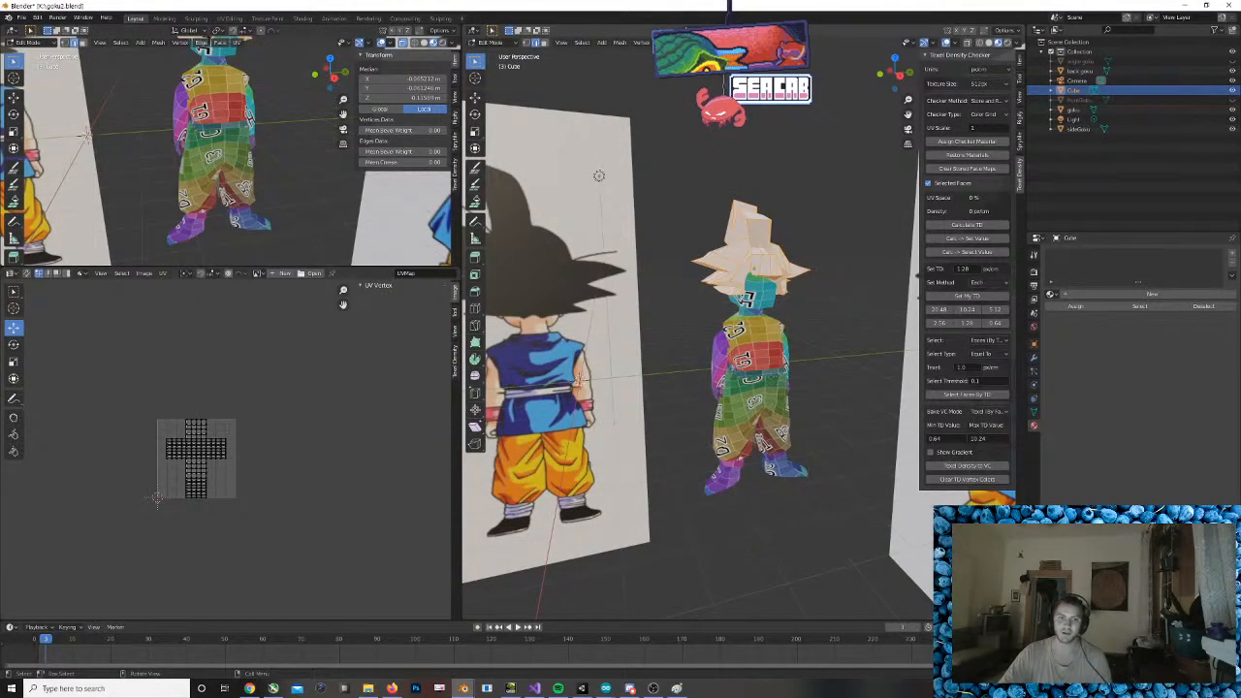
key("Tab")
left_click(760, 376)
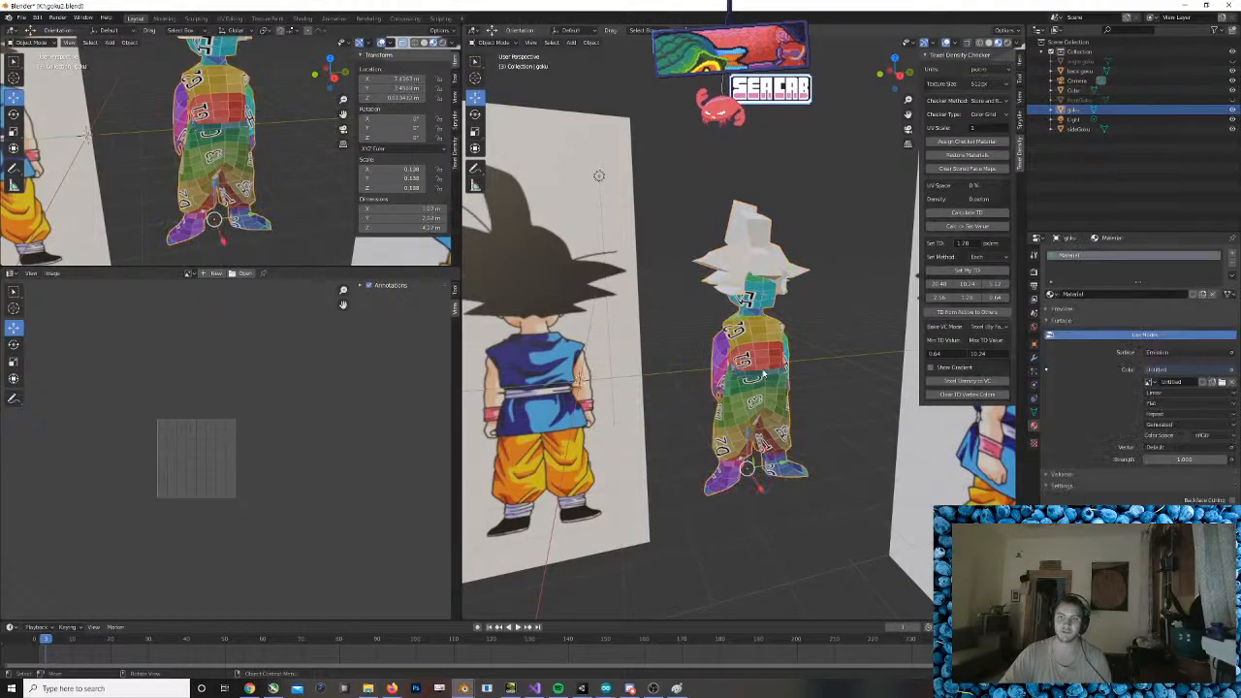
key("Tab")
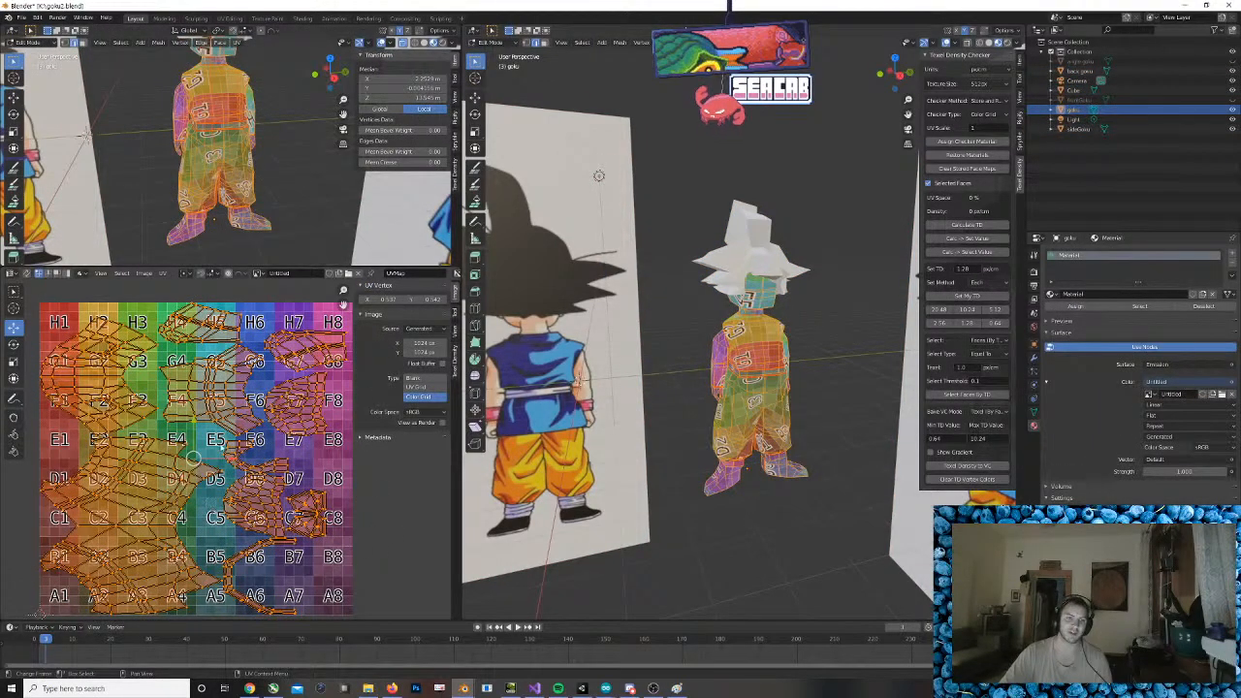
Try to project goku's UVs from the Right Orthographic view
middle_click_drag(761, 378, 806, 384)
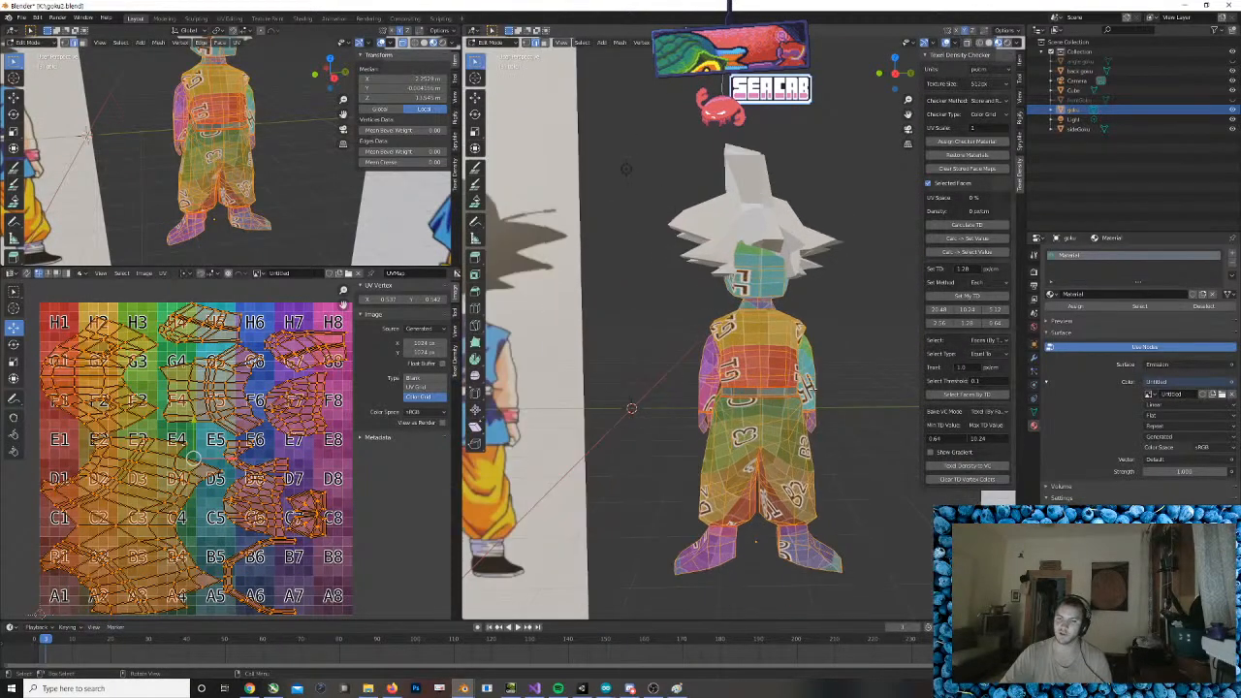
scroll(808, 385, "down", 4)
key("KP_3")
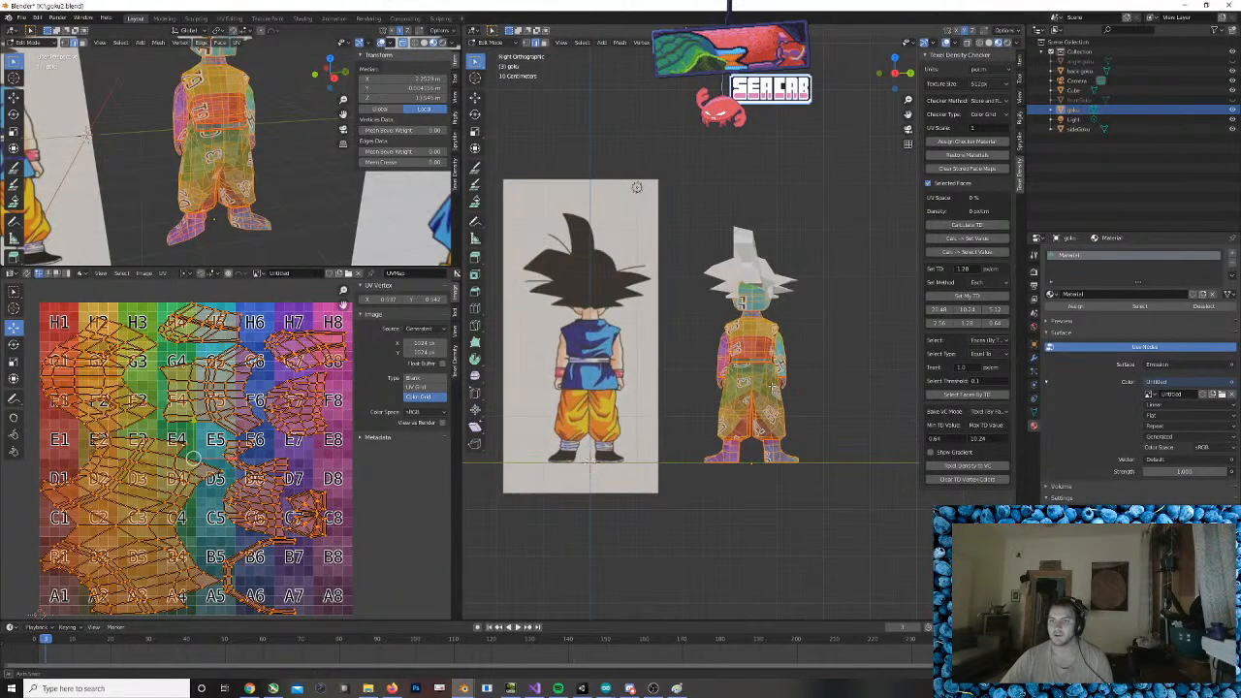
key("KP_Decimal")
middle_click_drag(808, 385, 761, 356, "shift")
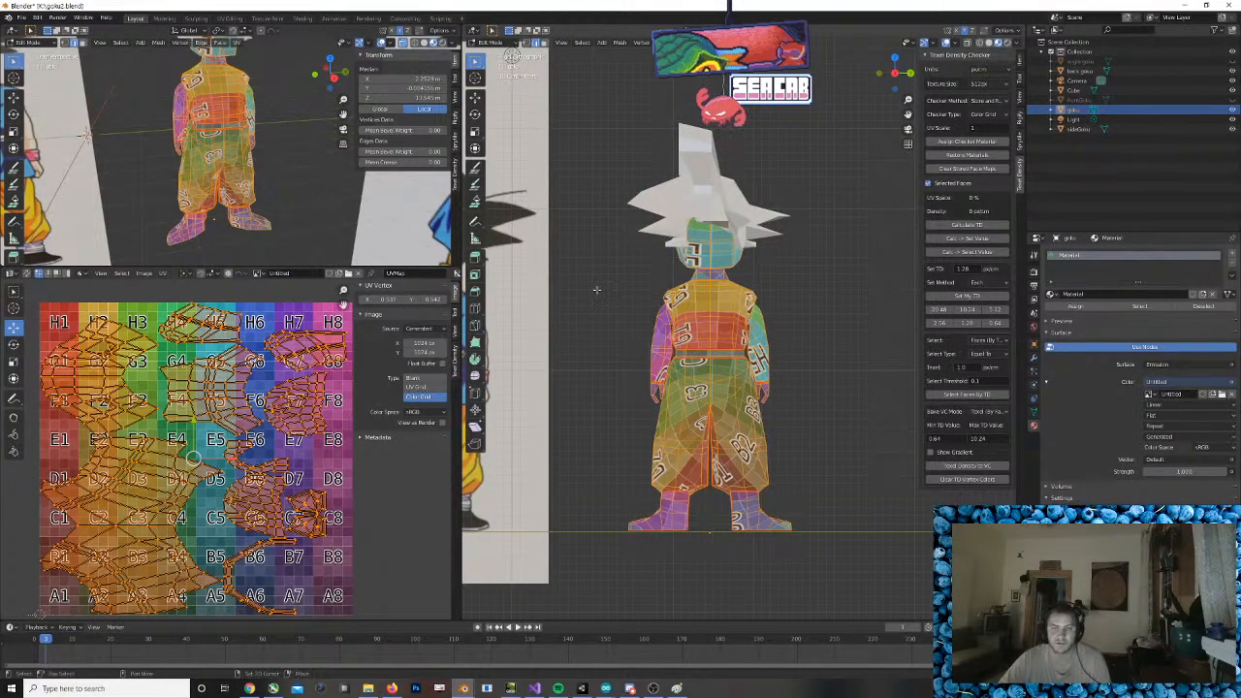
key("u")
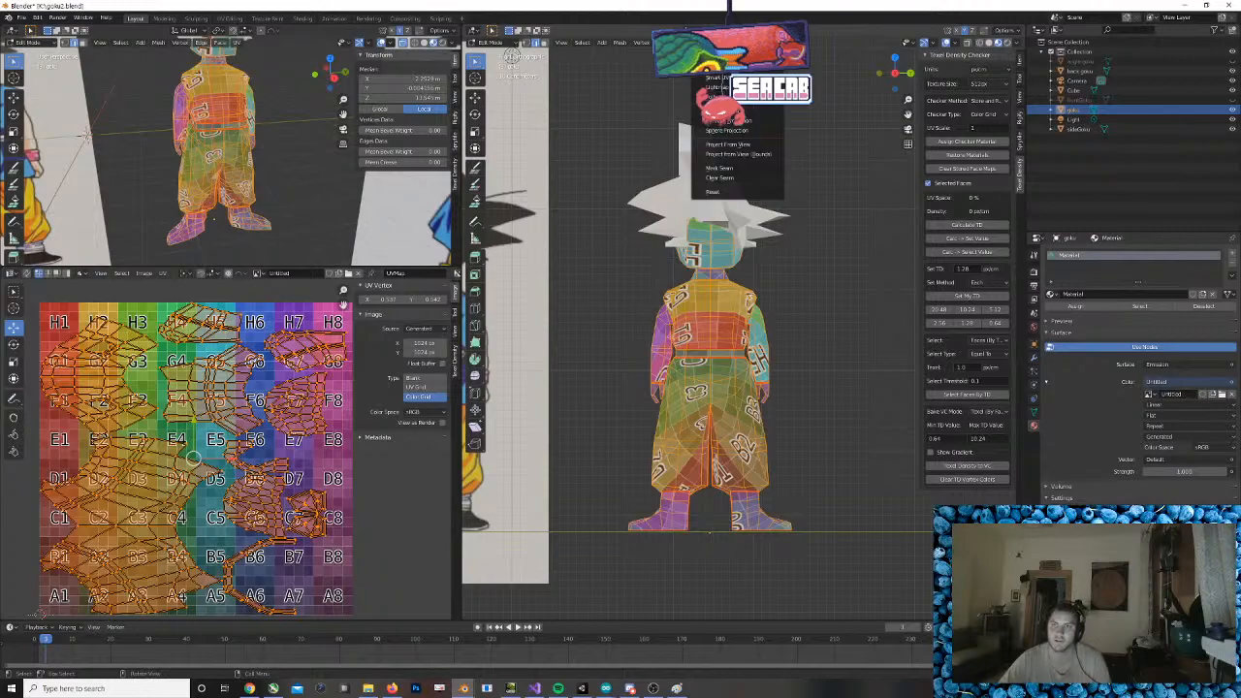
left_click(739, 155)
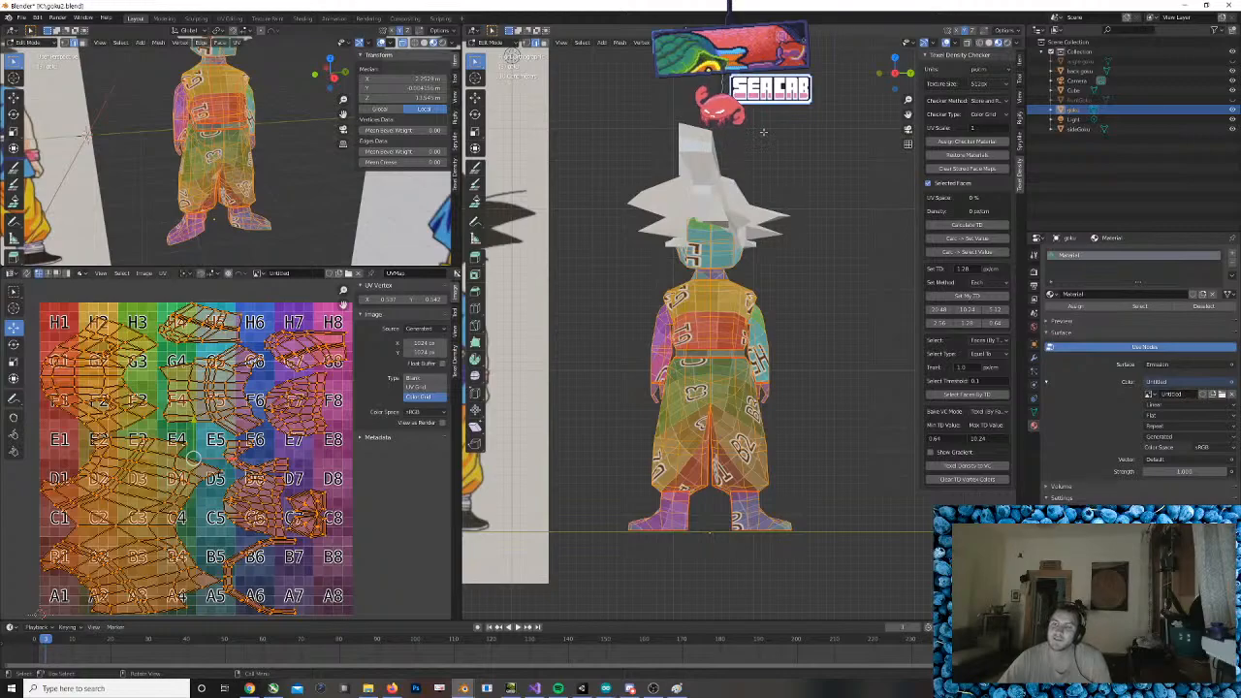
Unwrap the whole goku mesh with Project From View in the Left Orthographic view
middle_click_drag(763, 131, 668, 261)
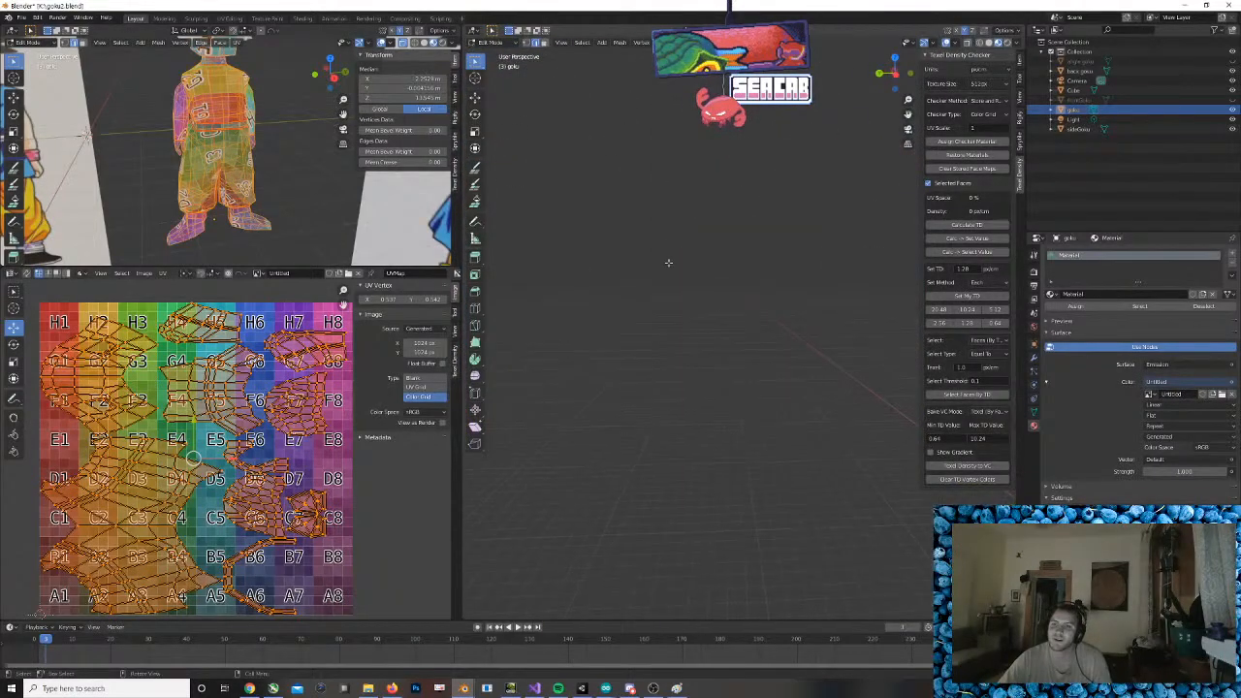
scroll(737, 357, "down", 3)
middle_click_drag(736, 357, 722, 194)
scroll(668, 328, "up", 5)
scroll(756, 184, "up", 2)
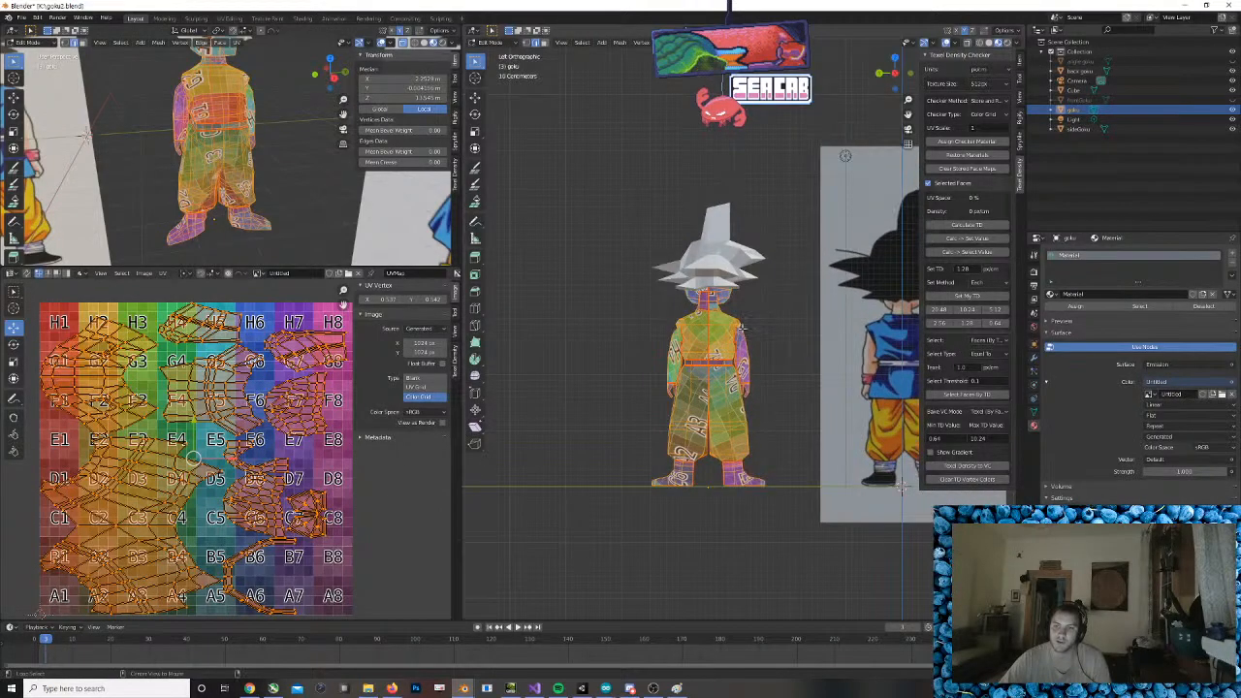
key("u")
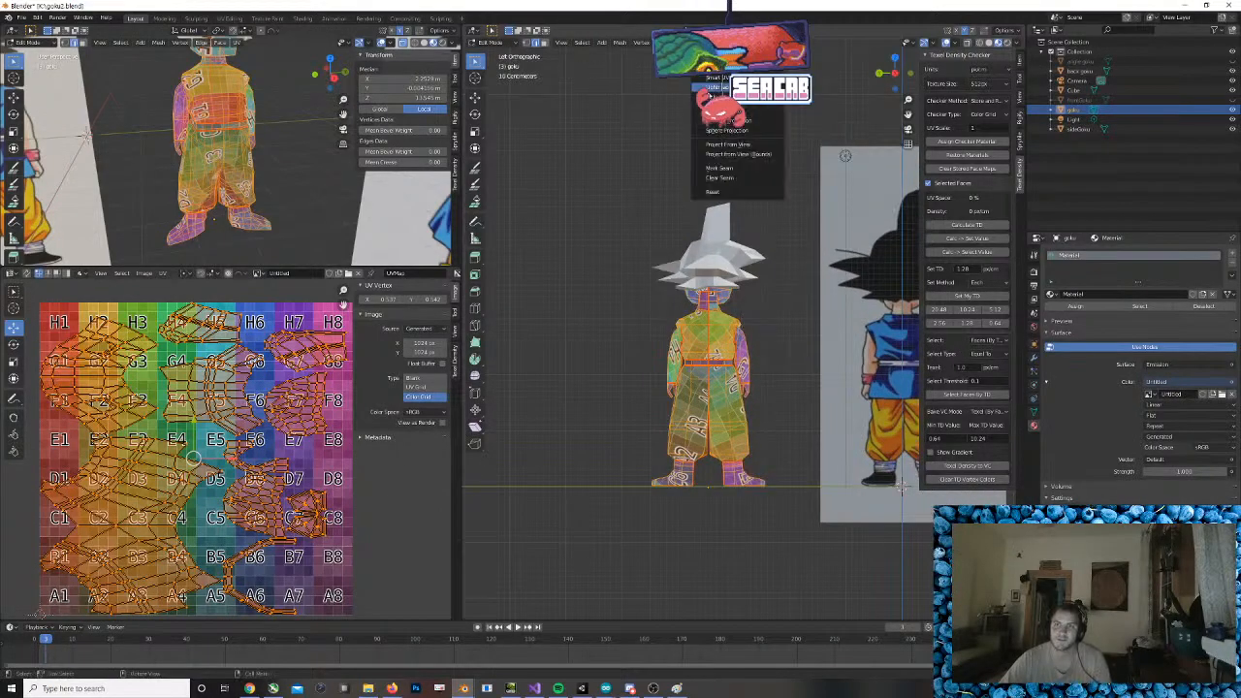
left_click(727, 145)
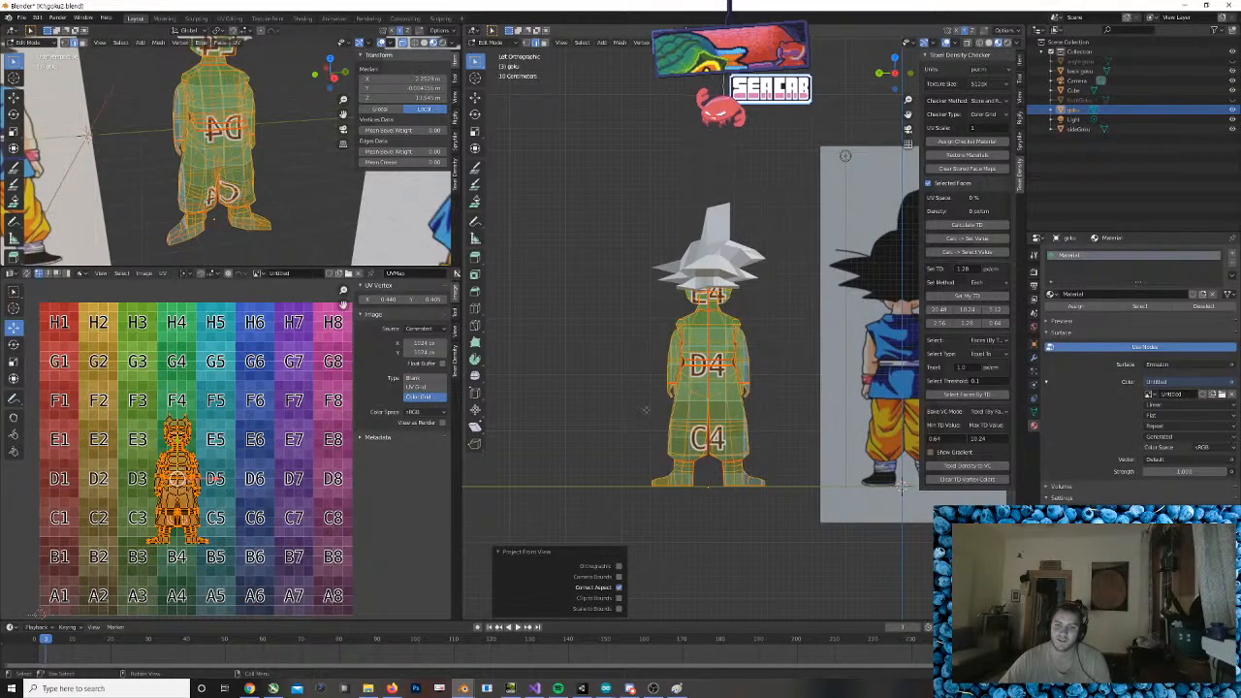
Slide goku's UV layout about 0.14 along X and switch the material's color texture to back goku.png
key("g")
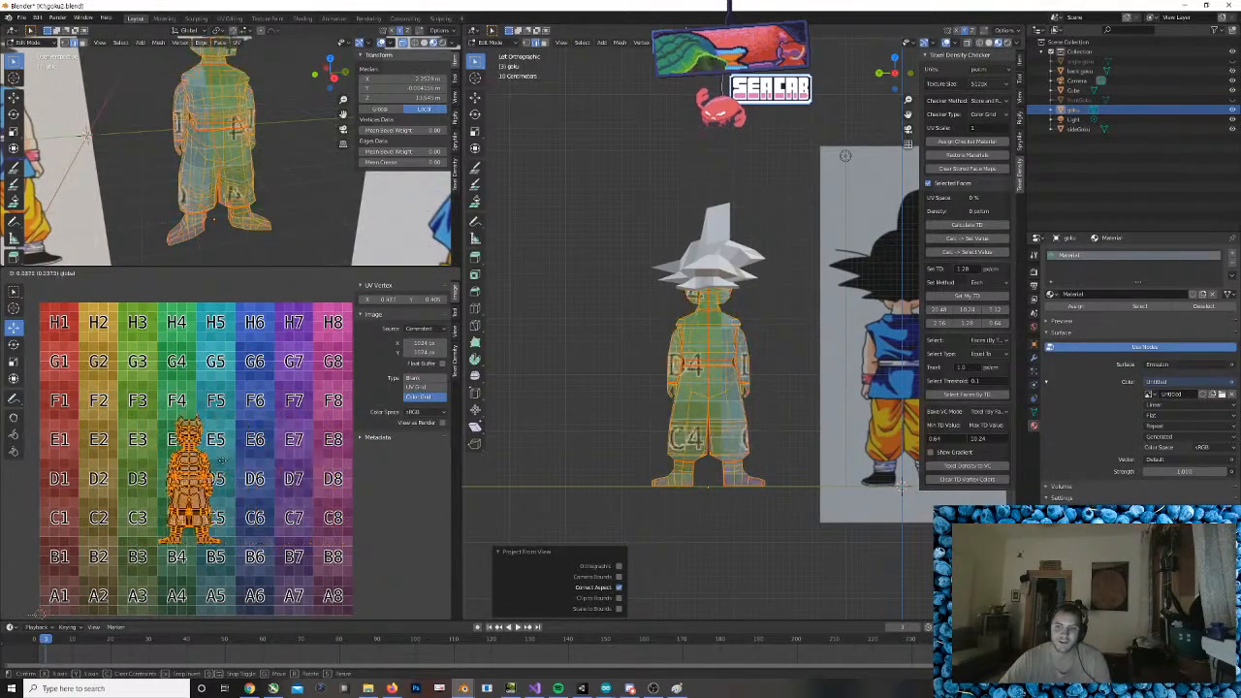
mouse_move(295, 459)
left_mouse_down()
mouse_move(322, 456)
mouse_move(271, 451)
left_mouse_up()
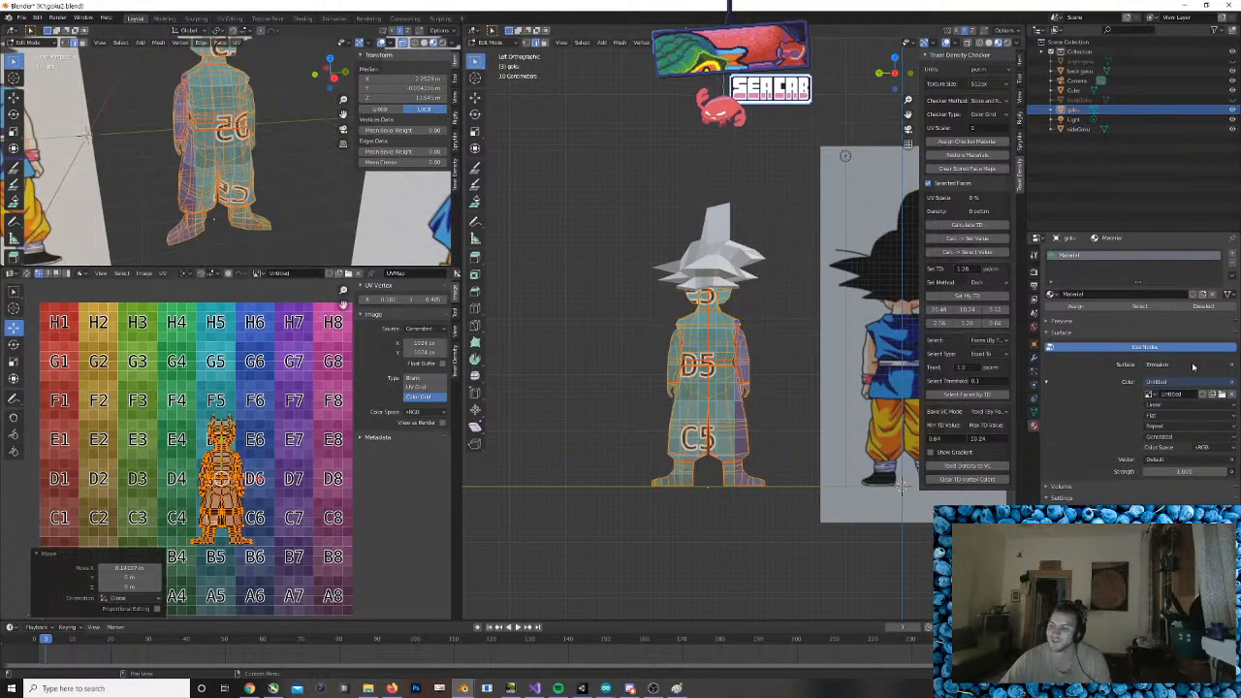
left_click(1151, 394)
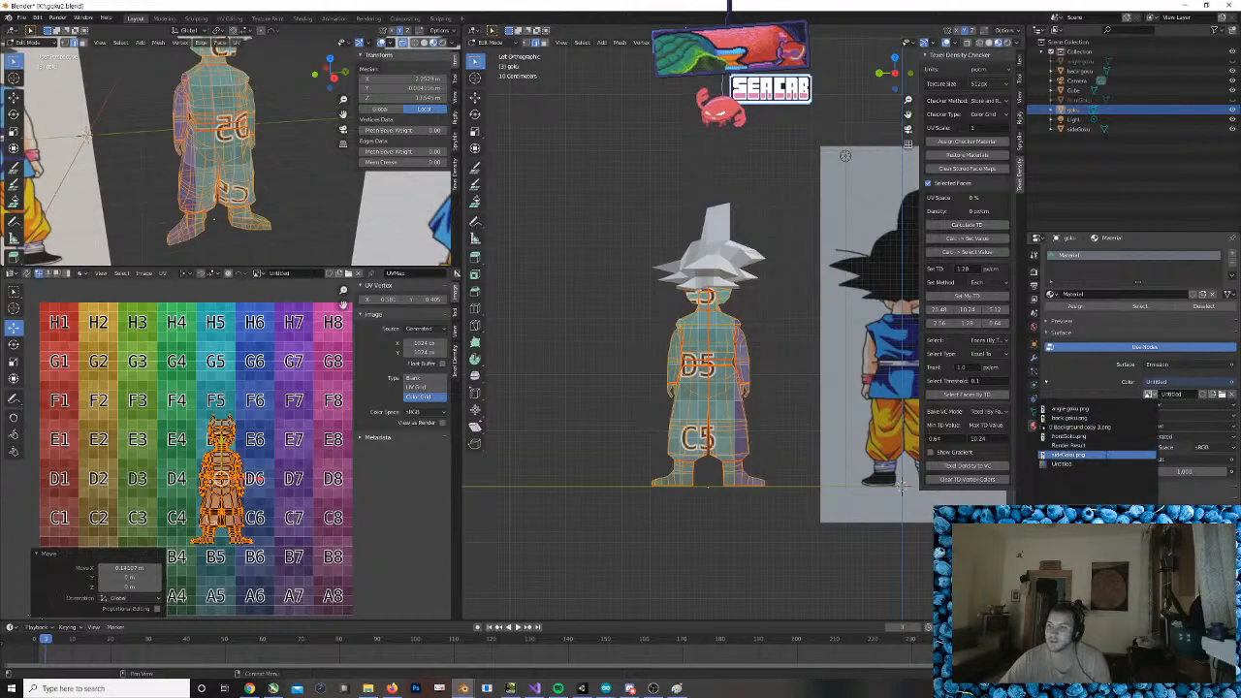
left_click(1066, 418)
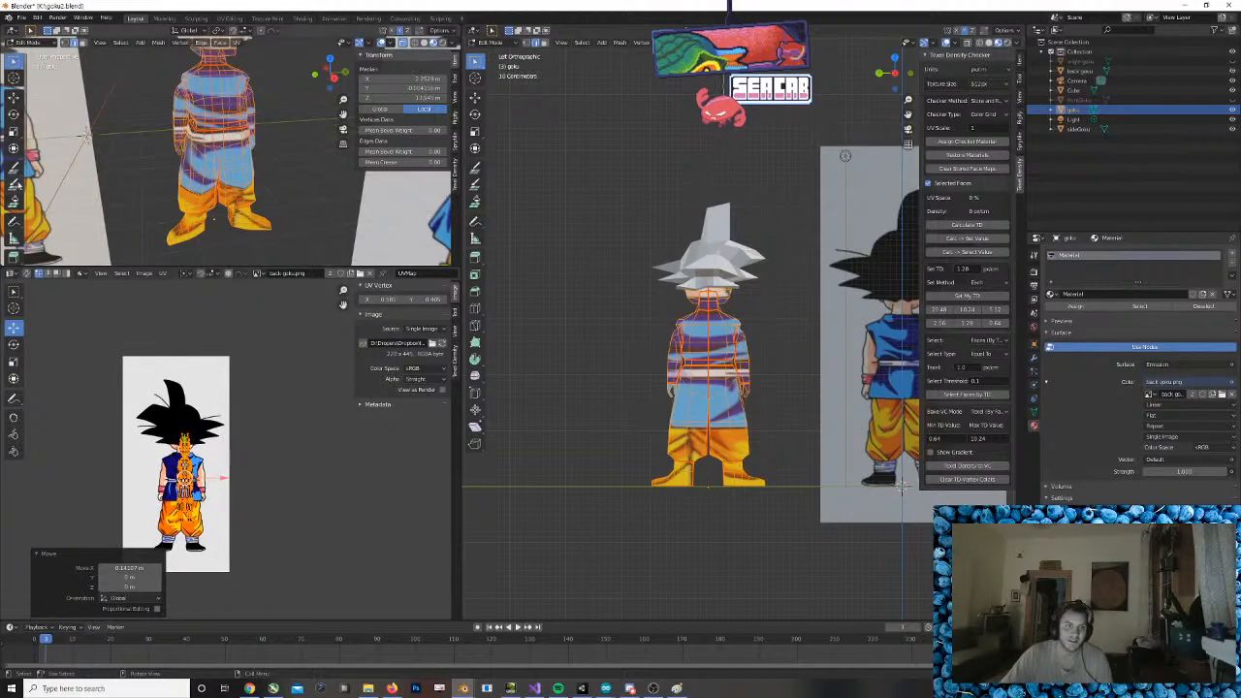
Undo the last edit and unwrap the goku mesh again with Project From View in the Left Orthographic view
key("ctrl+z")
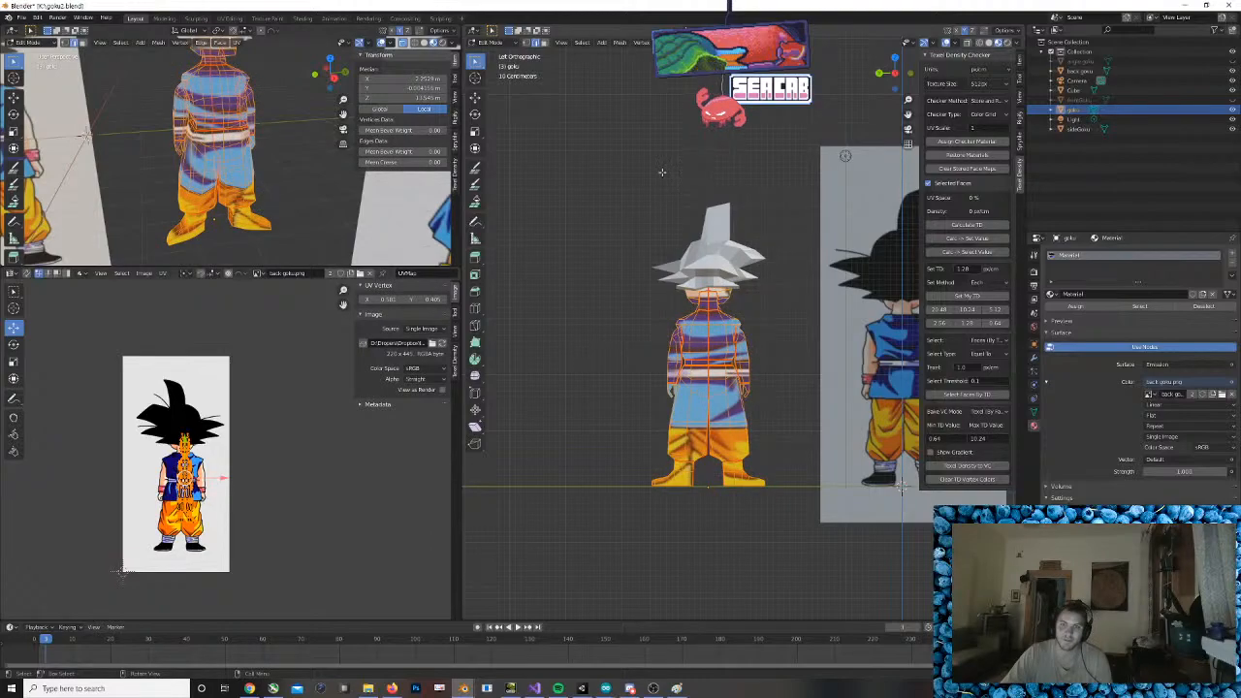
key("u")
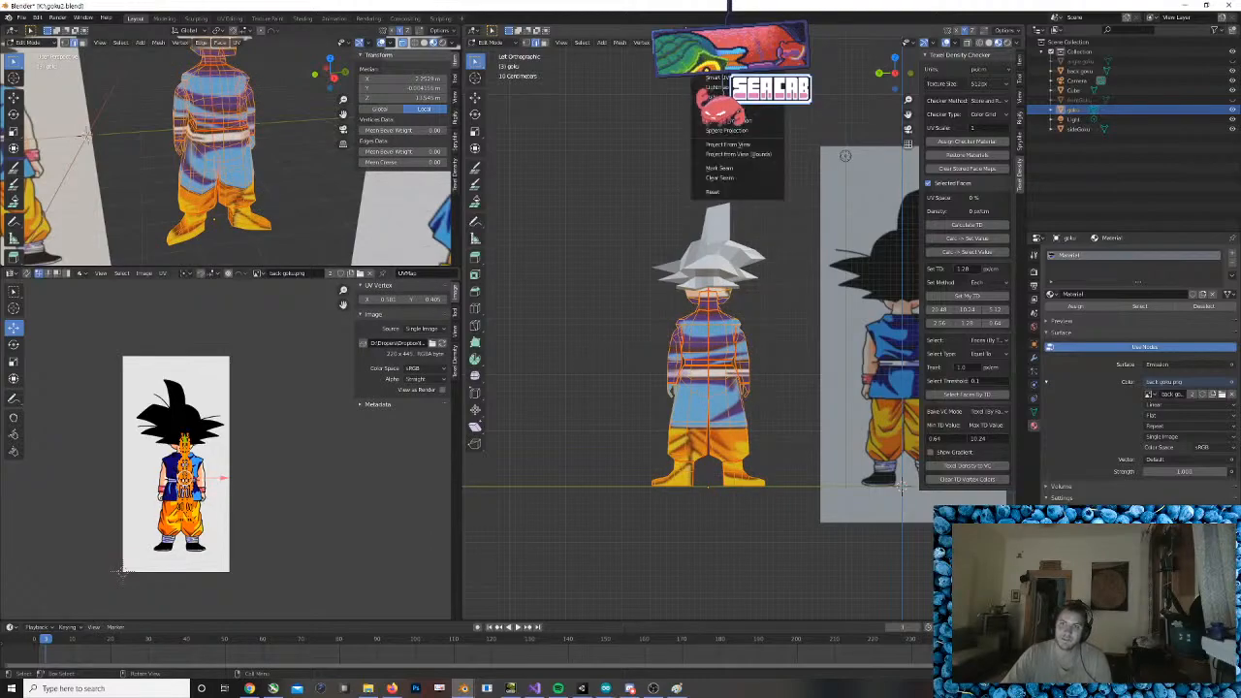
left_click(736, 145)
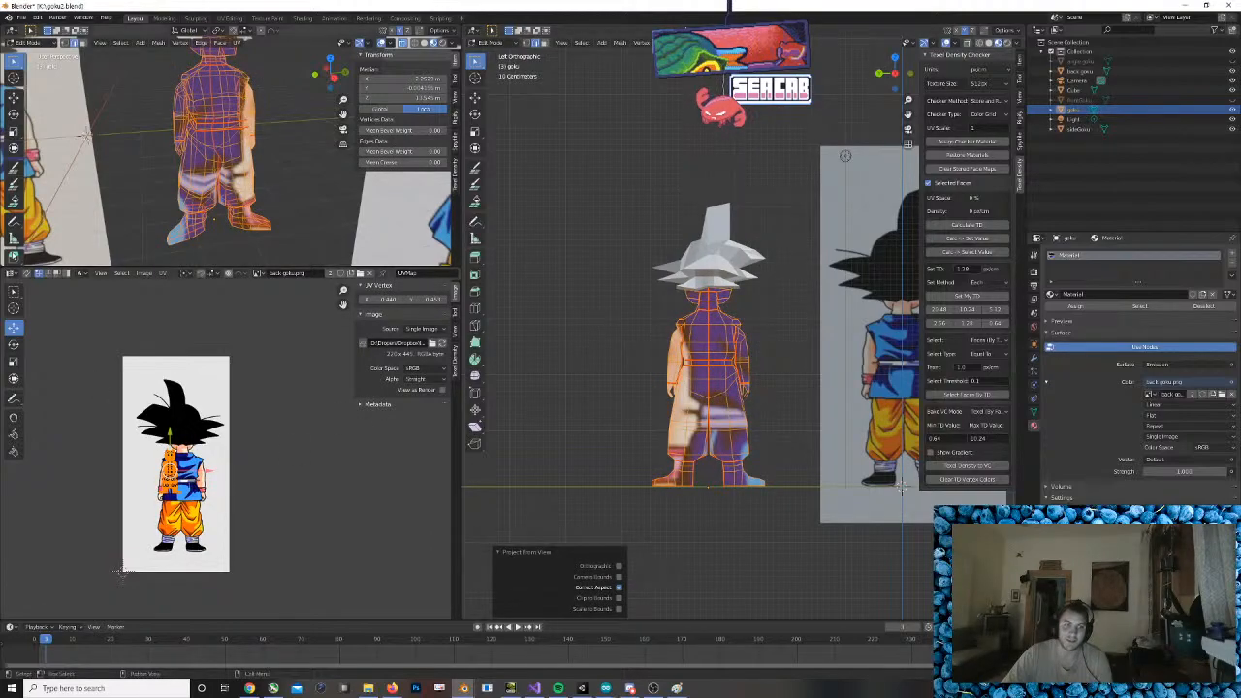
Move the UV layout onto the back-view figure and scale it up to roughly the figure's size
left_click(13, 132)
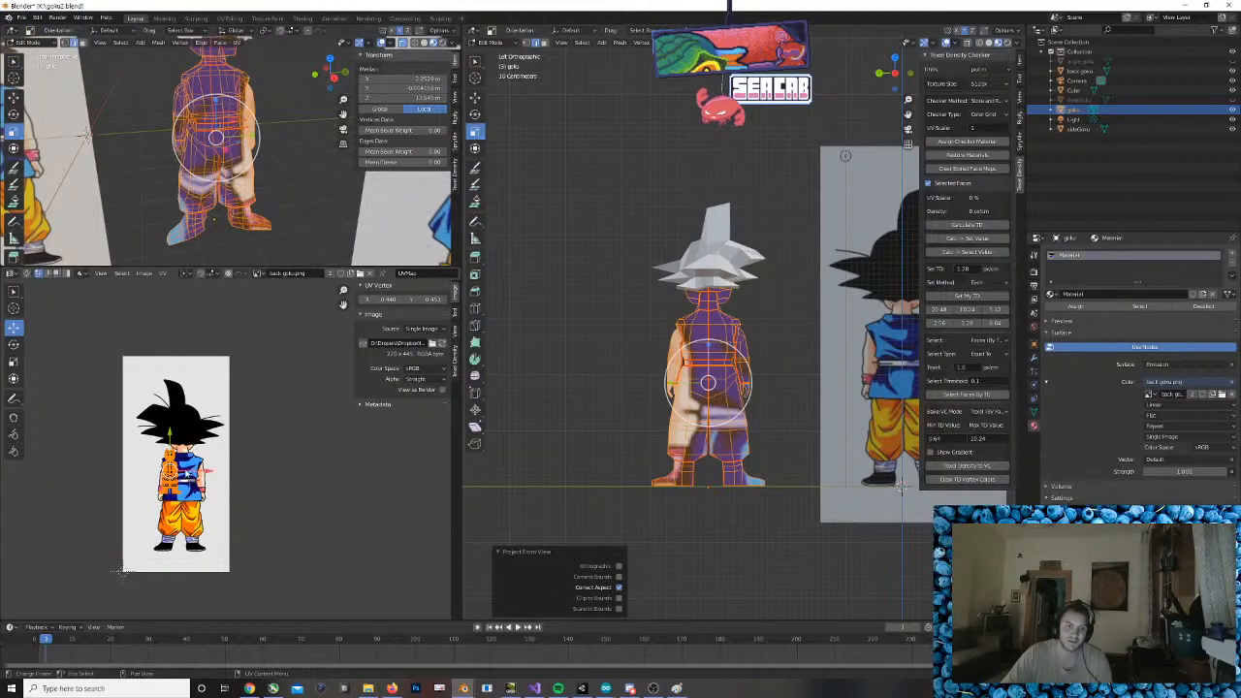
left_click_drag(209, 474, 223, 474)
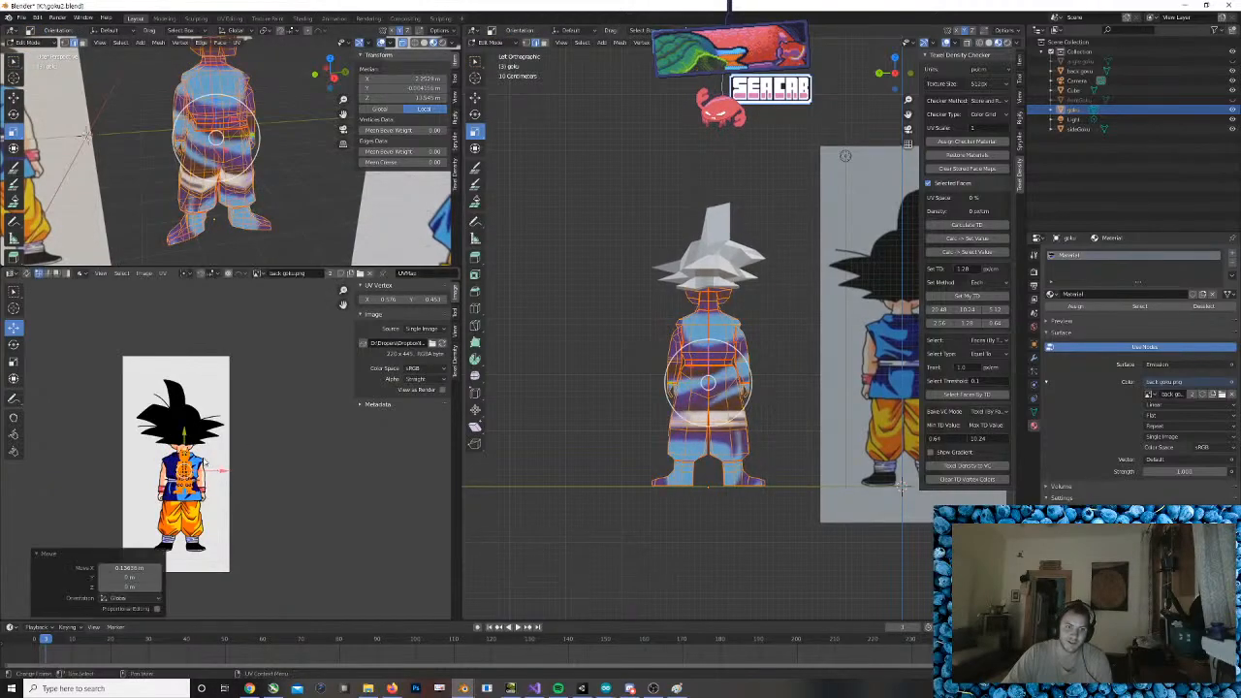
left_click_drag(185, 435, 185, 467)
left_click(13, 361)
left_click(12, 329)
left_click_drag(226, 504, 180, 447)
left_click(12, 362)
left_click(14, 330)
scroll(238, 504, "up", 6)
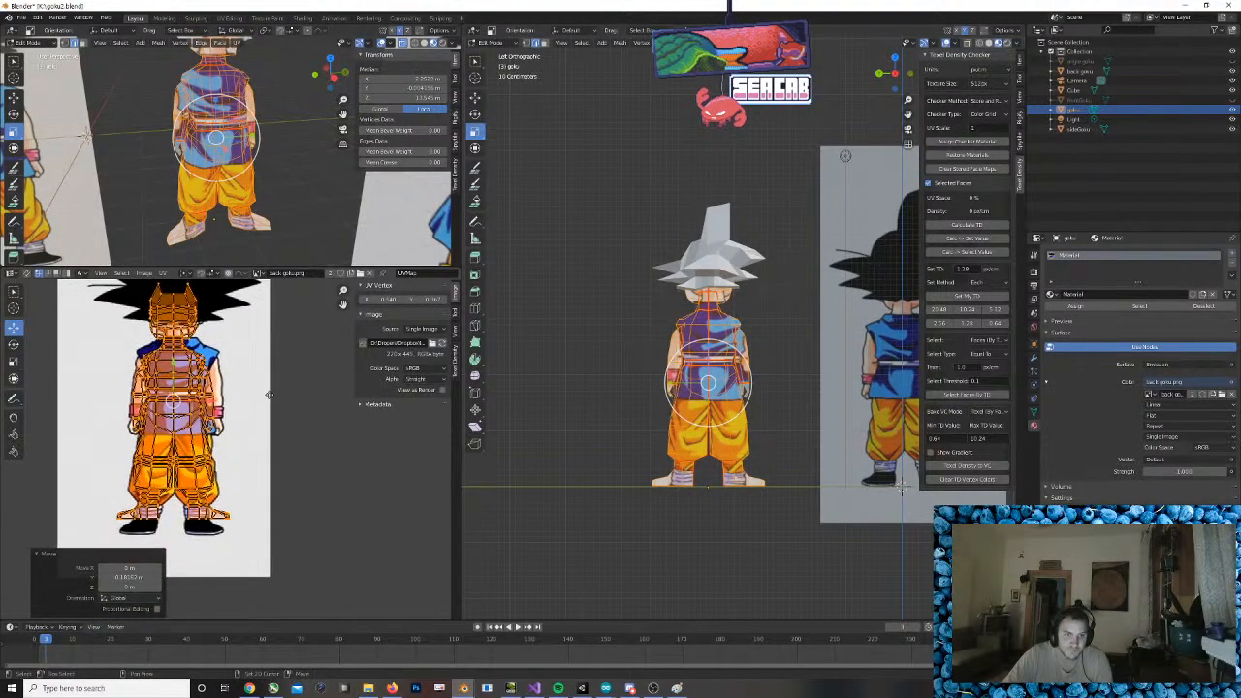
Reposition the whole UV layout vertically and along X to line it up with the back-view figure
middle_click_drag(251, 433, 254, 430)
left_click_drag(168, 307, 166, 336)
scroll(167, 335, "down", 5)
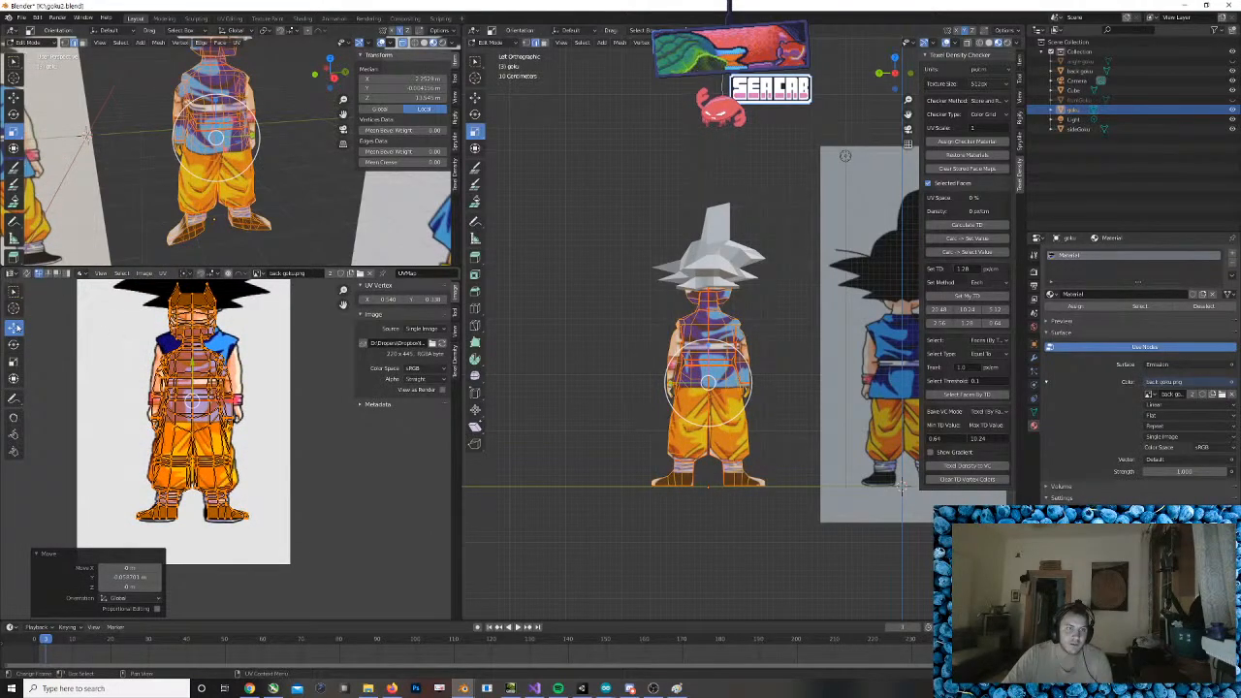
left_click(13, 361)
left_click_drag(191, 359, 196, 342)
left_click(14, 327)
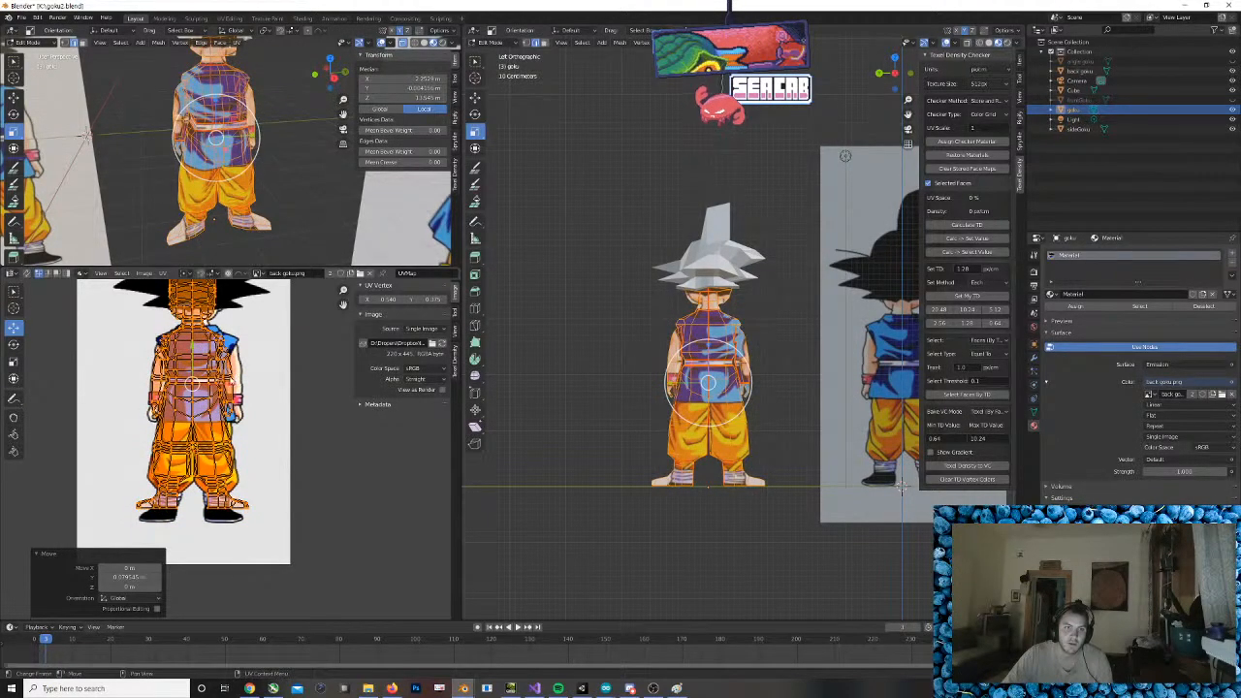
left_click_drag(233, 382, 237, 382)
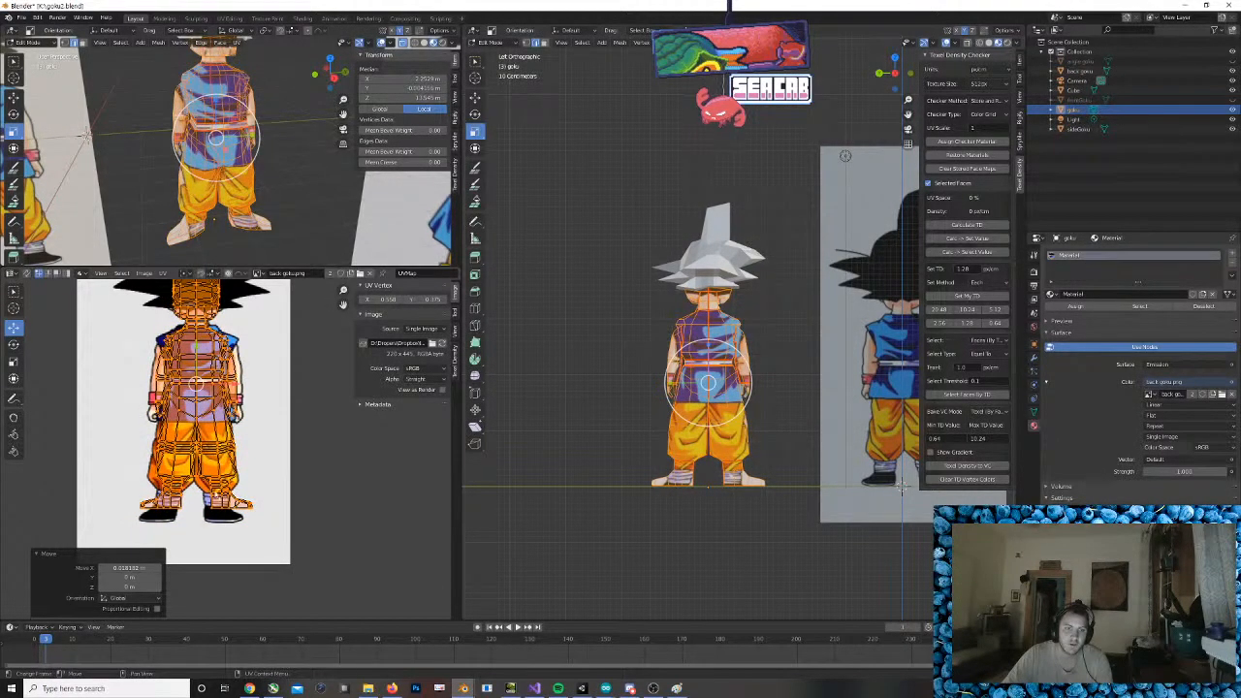
Scale the UV layout up by about 1.12 and lower it by about 0.025 over the figure
scroll(213, 504, "up", 3)
left_click(14, 364)
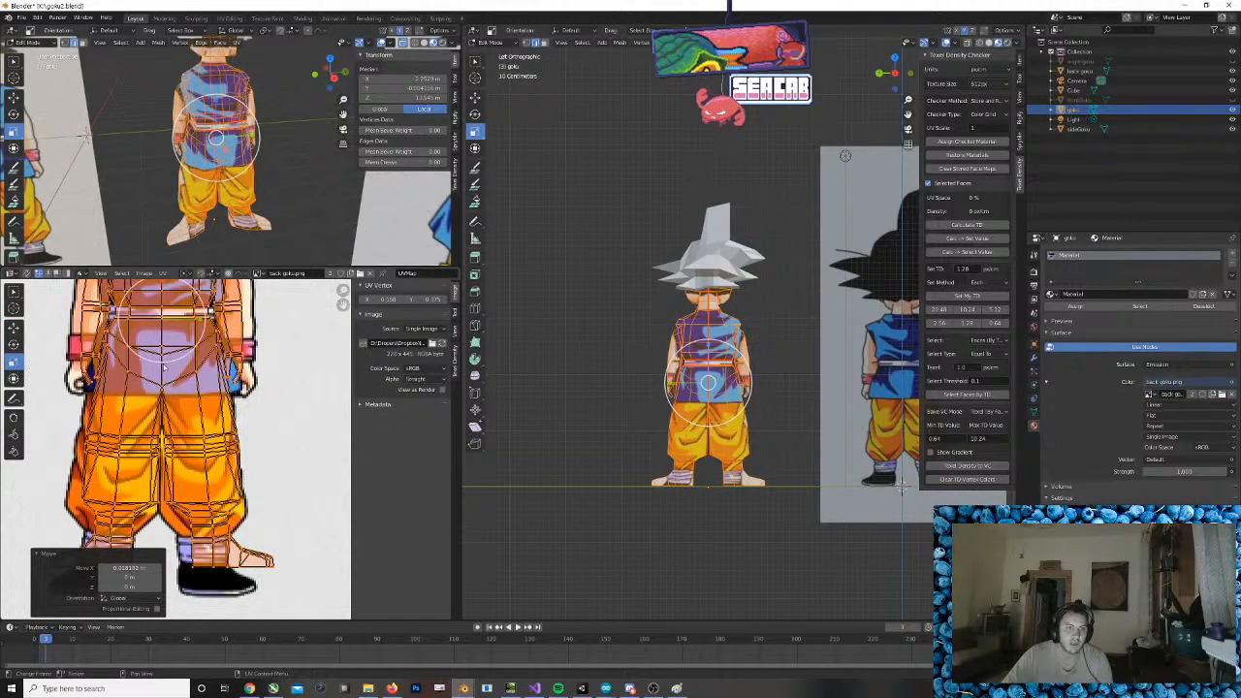
left_click_drag(183, 357, 189, 368)
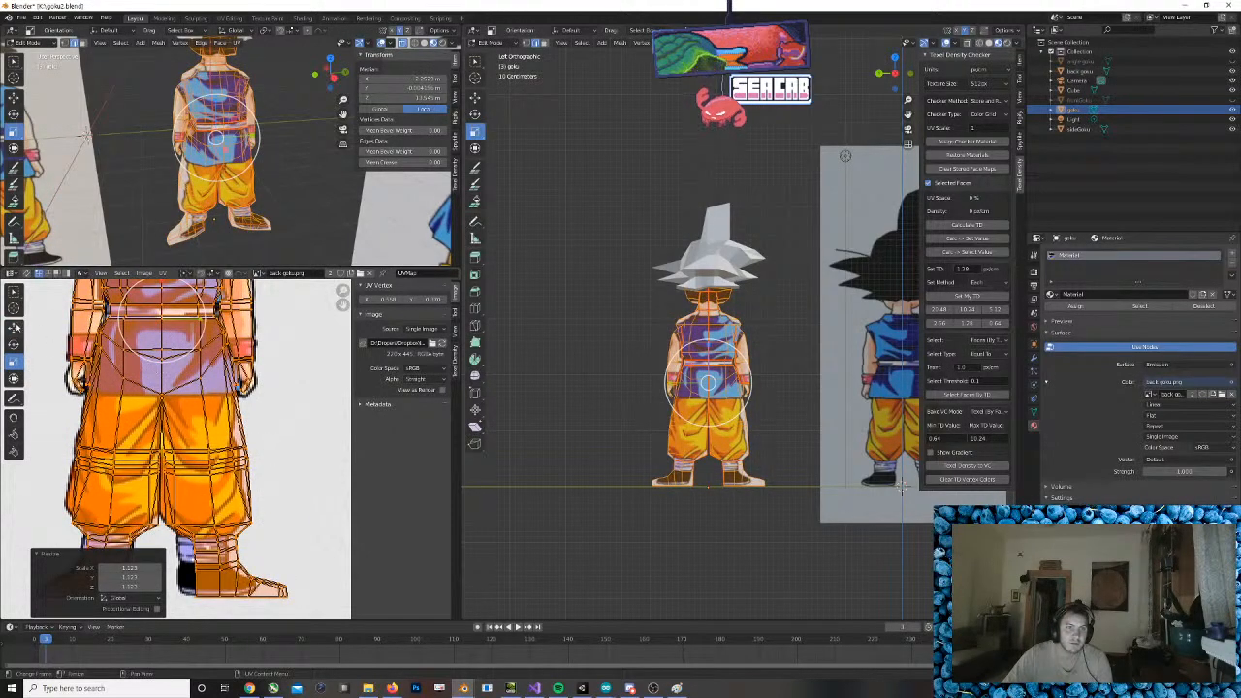
left_click(14, 327)
scroll(177, 357, "down", 4)
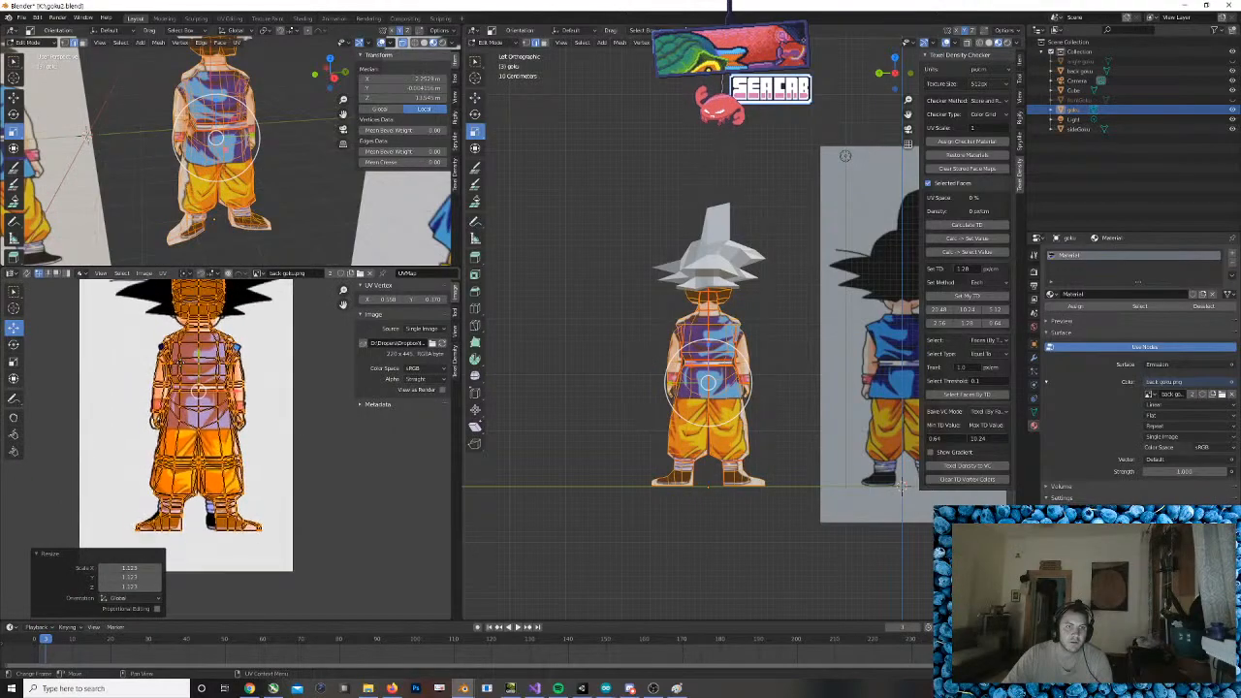
middle_click_drag(180, 362, 183, 371)
left_click_drag(201, 360, 201, 367)
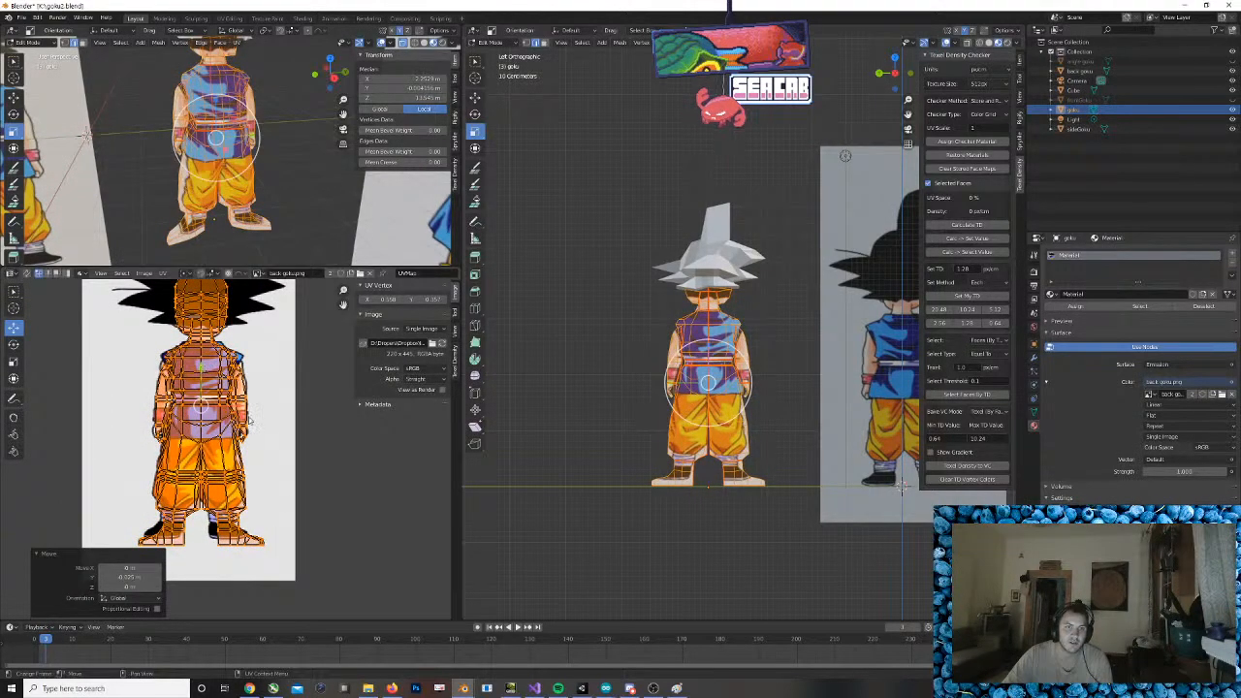
Select the entire UV layout and scale it down slightly to match the figure's height
left_click(15, 361)
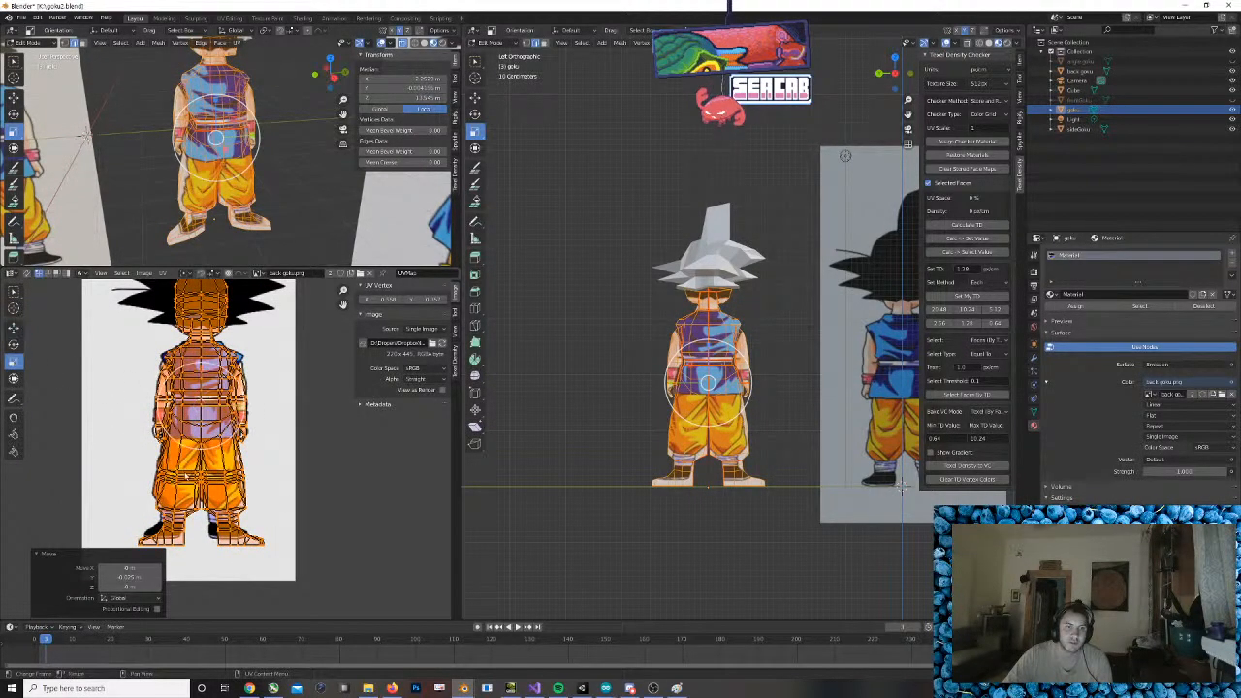
key("alt+a")
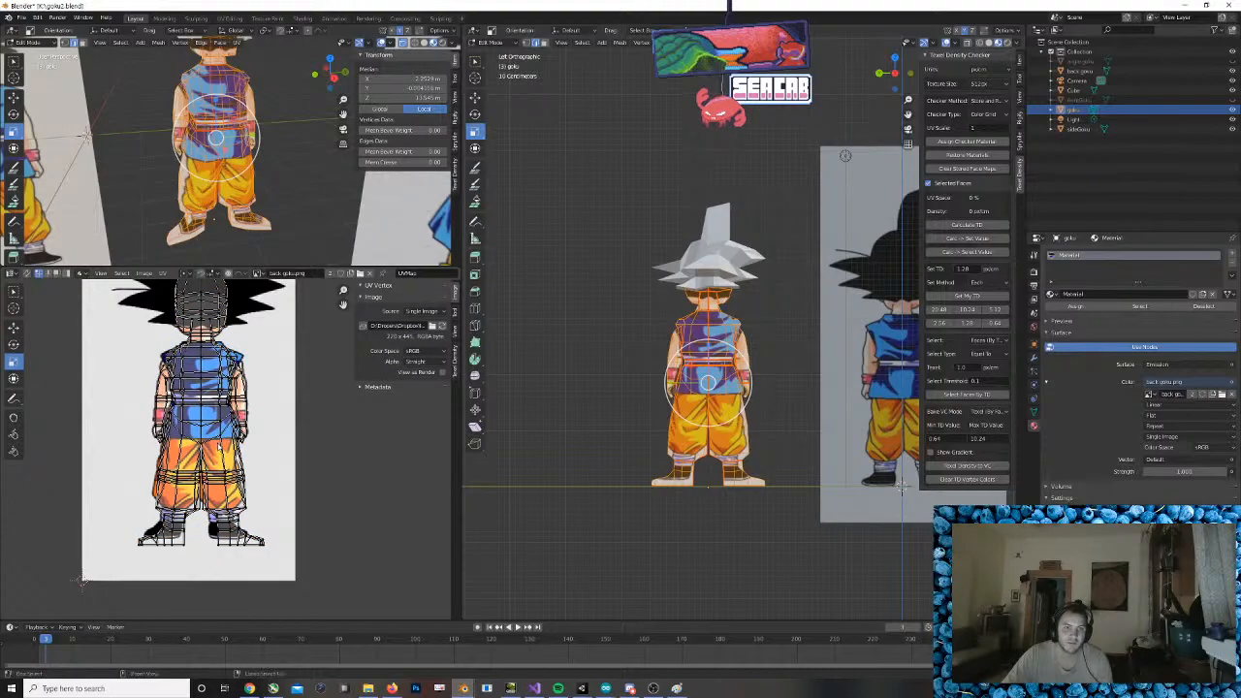
key("a")
key("s")
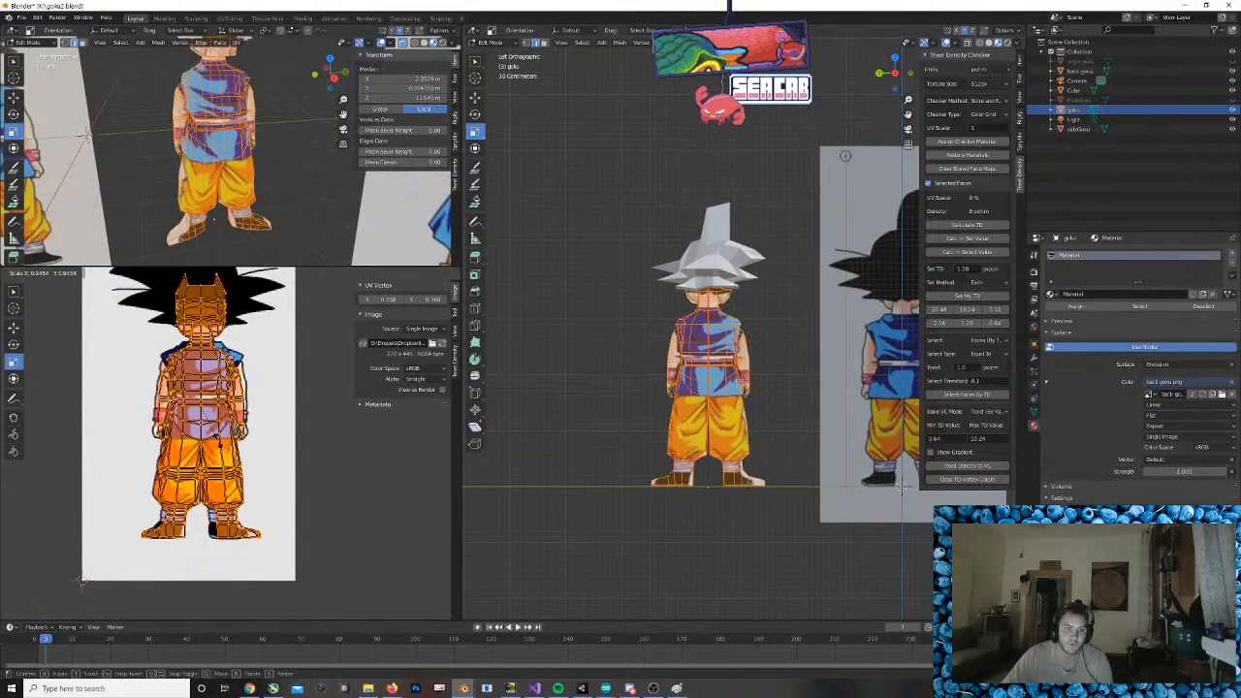
left_click(89, 572)
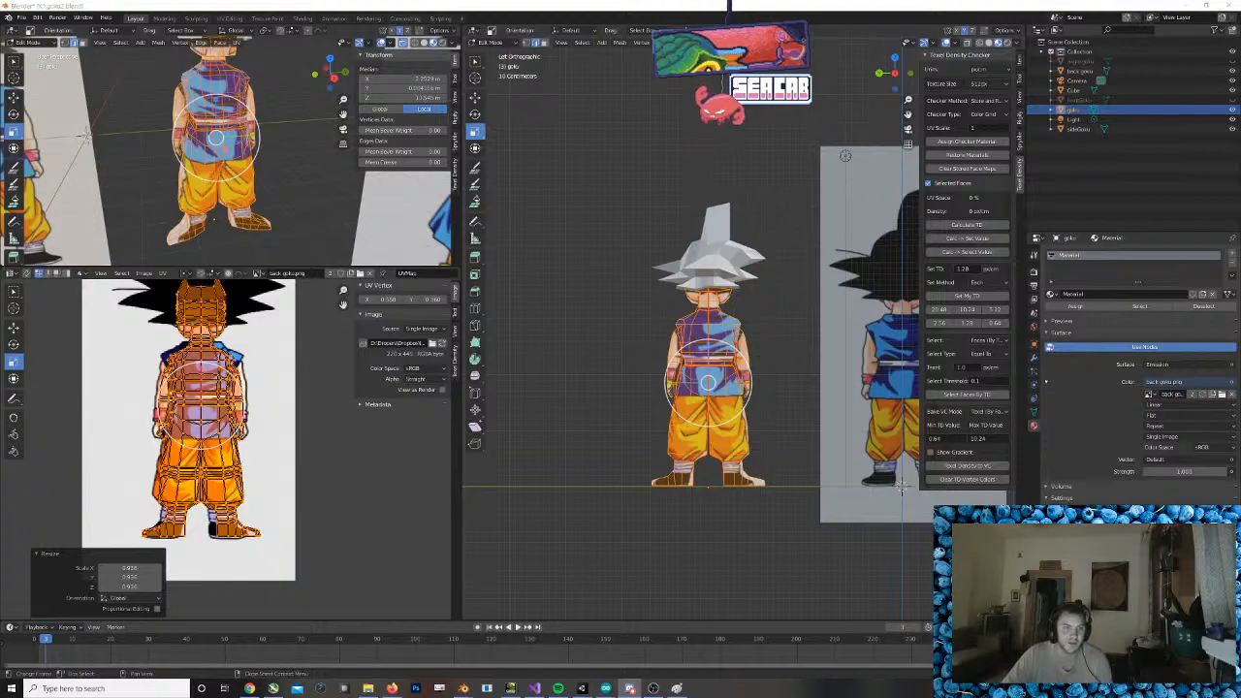
Nudge the whole UV layout slightly along X to center it on the back-view figure
left_click(13, 98)
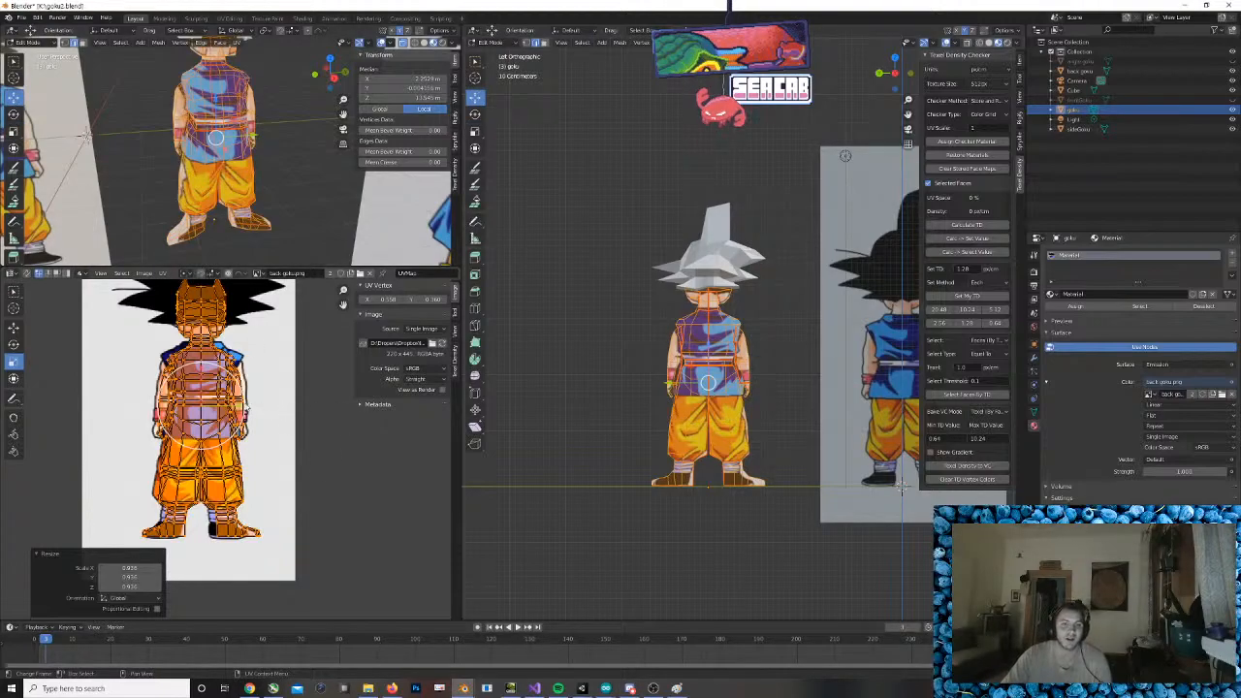
left_click(14, 327)
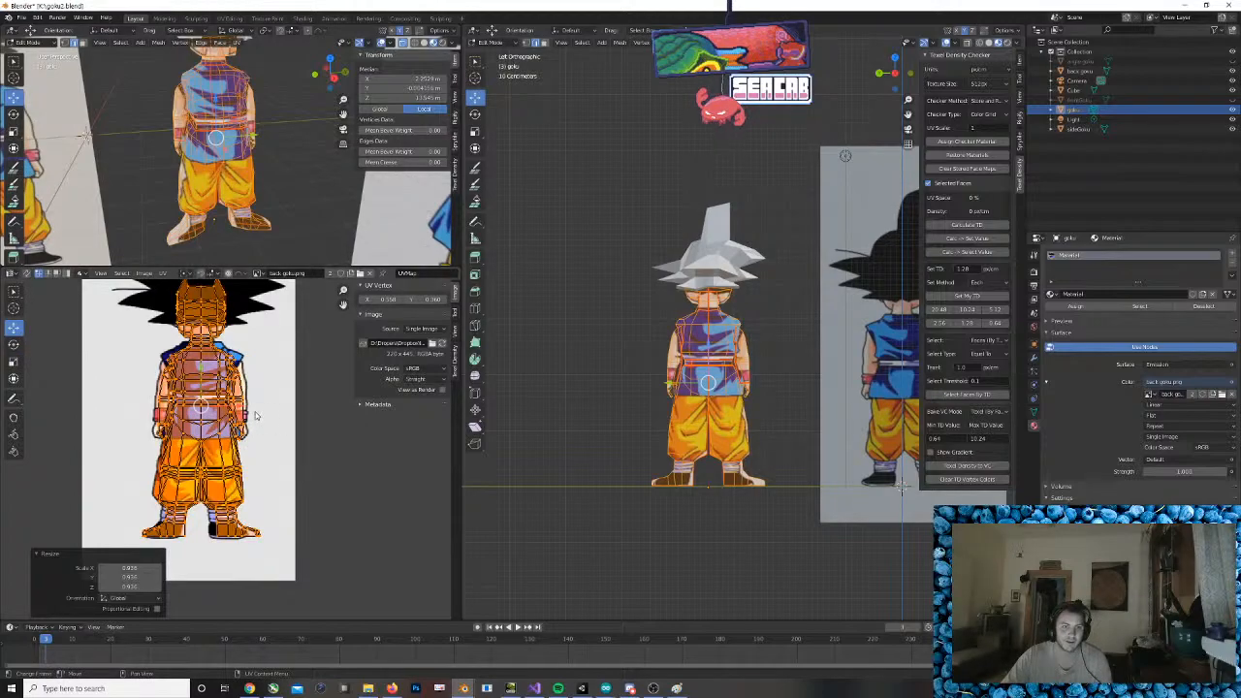
key("g")
left_click_drag(234, 408, 236, 407)
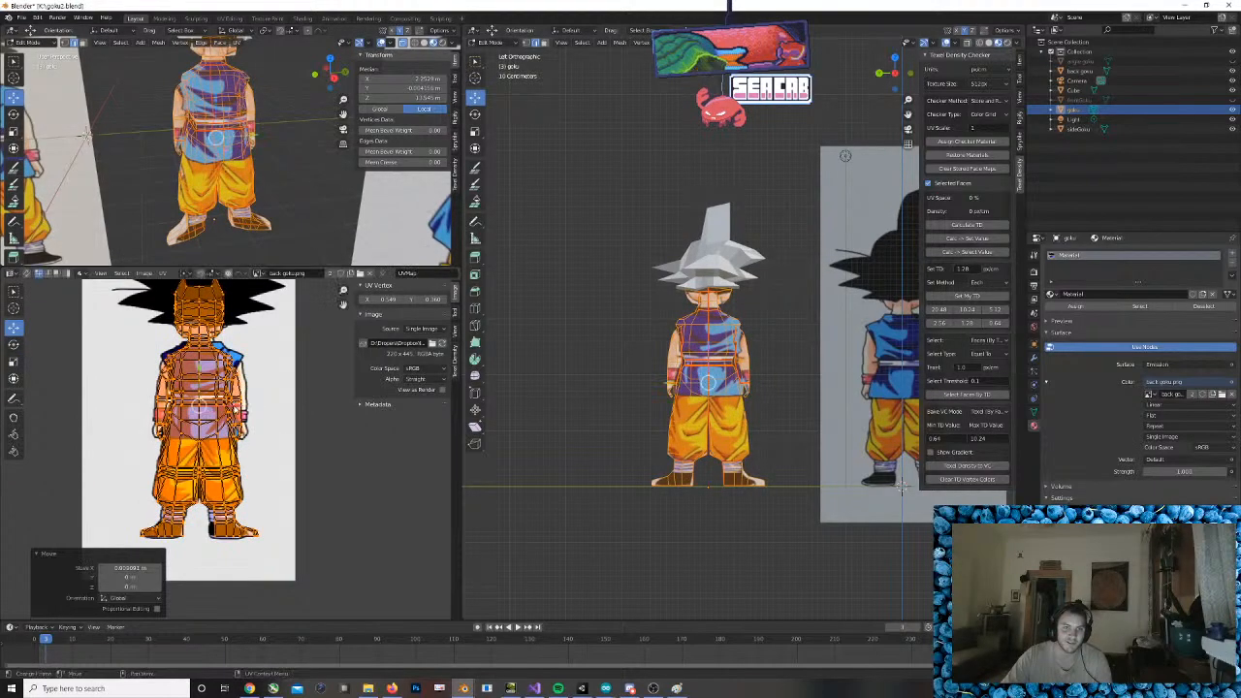
Select the UVs of the figure's right-hand shoe and shift them inward onto the painted shoe
scroll(266, 489, "up", 3)
scroll(266, 489, "down", 2)
middle_click_drag(266, 489, 299, 427)
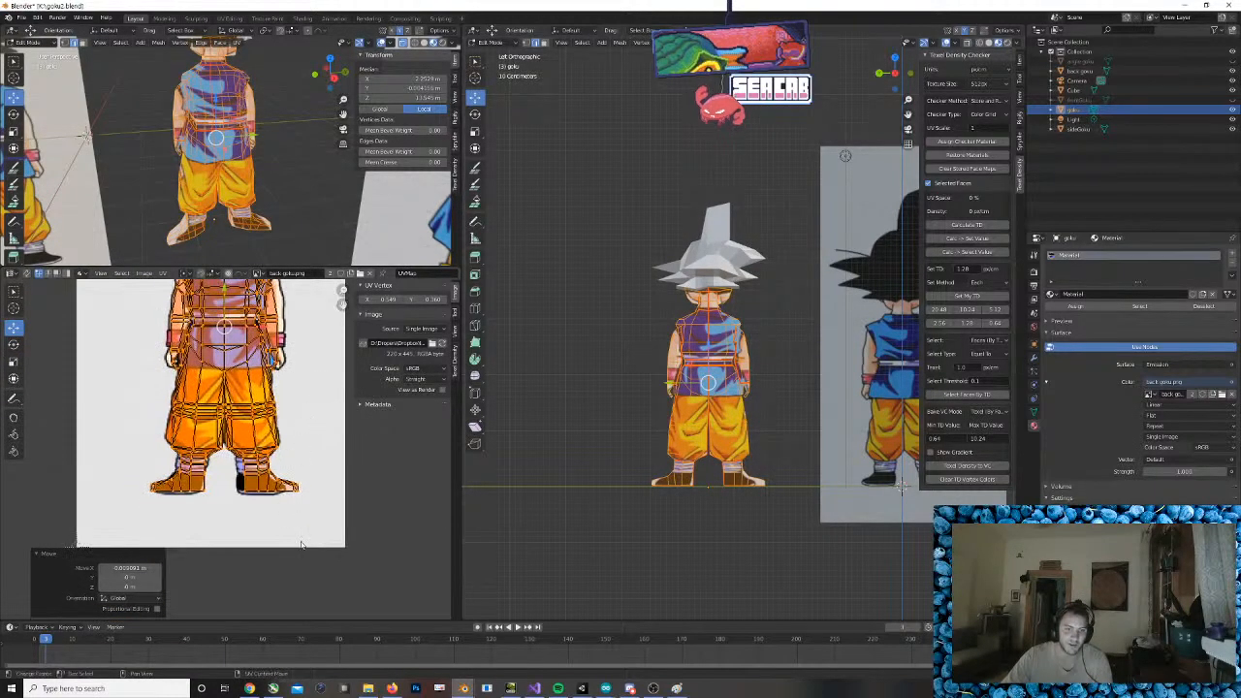
scroll(291, 485, "up", 2)
left_click(372, 481)
left_click_drag(370, 480, 245, 537)
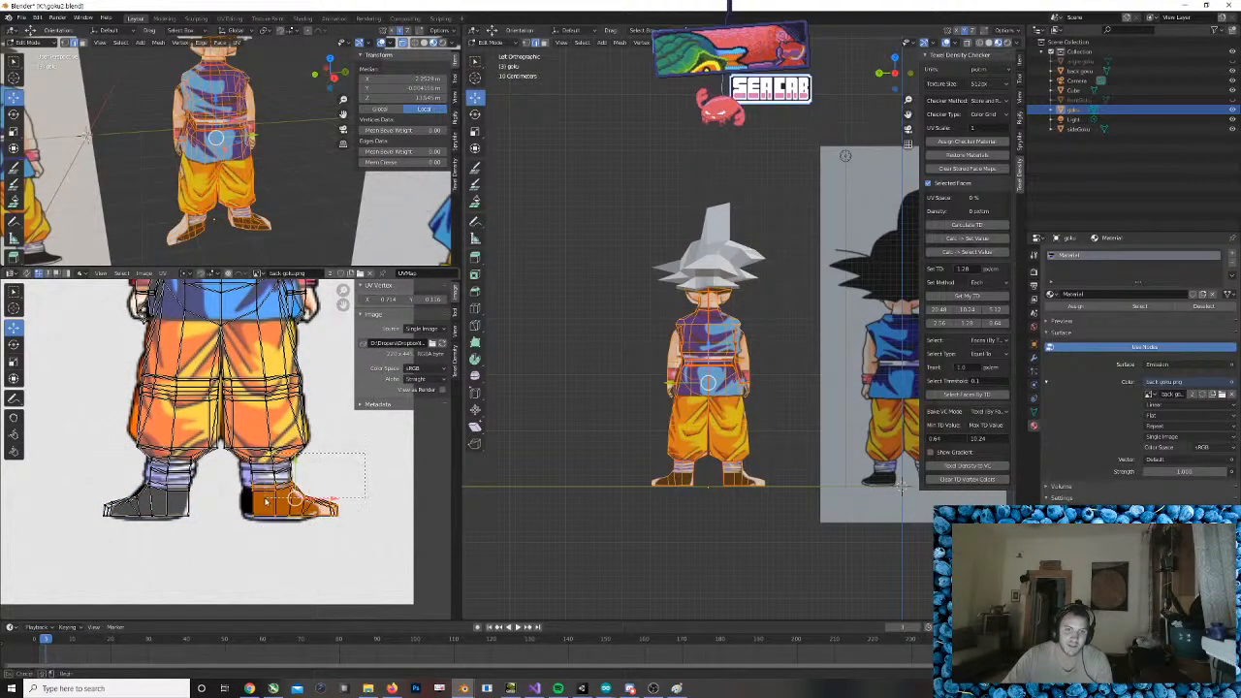
left_click(347, 465)
left_click_drag(343, 460, 237, 526)
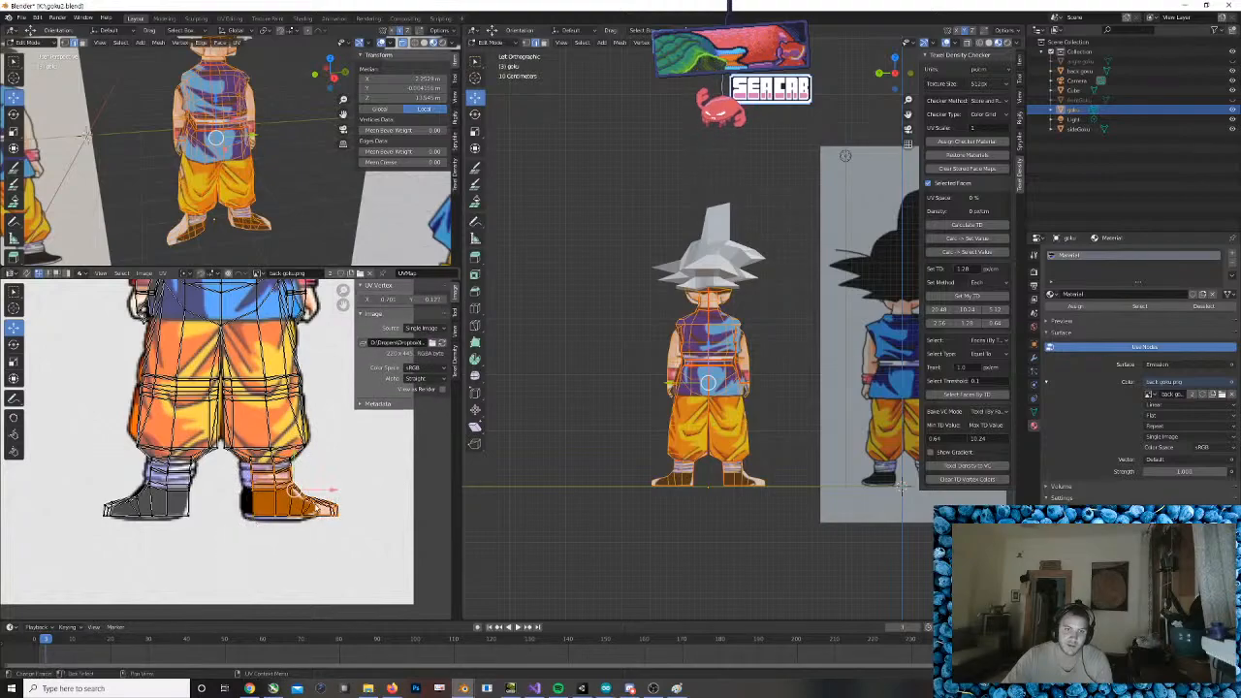
key("g")
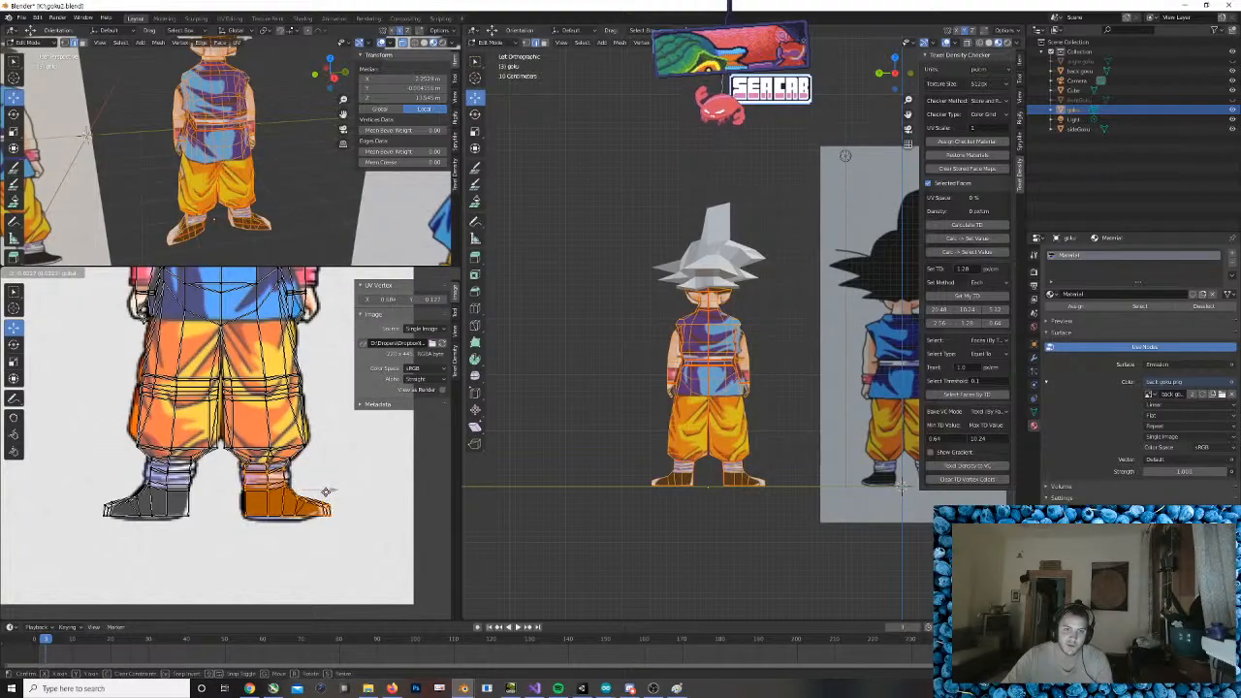
left_click(327, 497)
Pull the toe-tip UVs of the right-hand shoe inward to the painted shoe's edge
left_click(349, 506)
key("g")
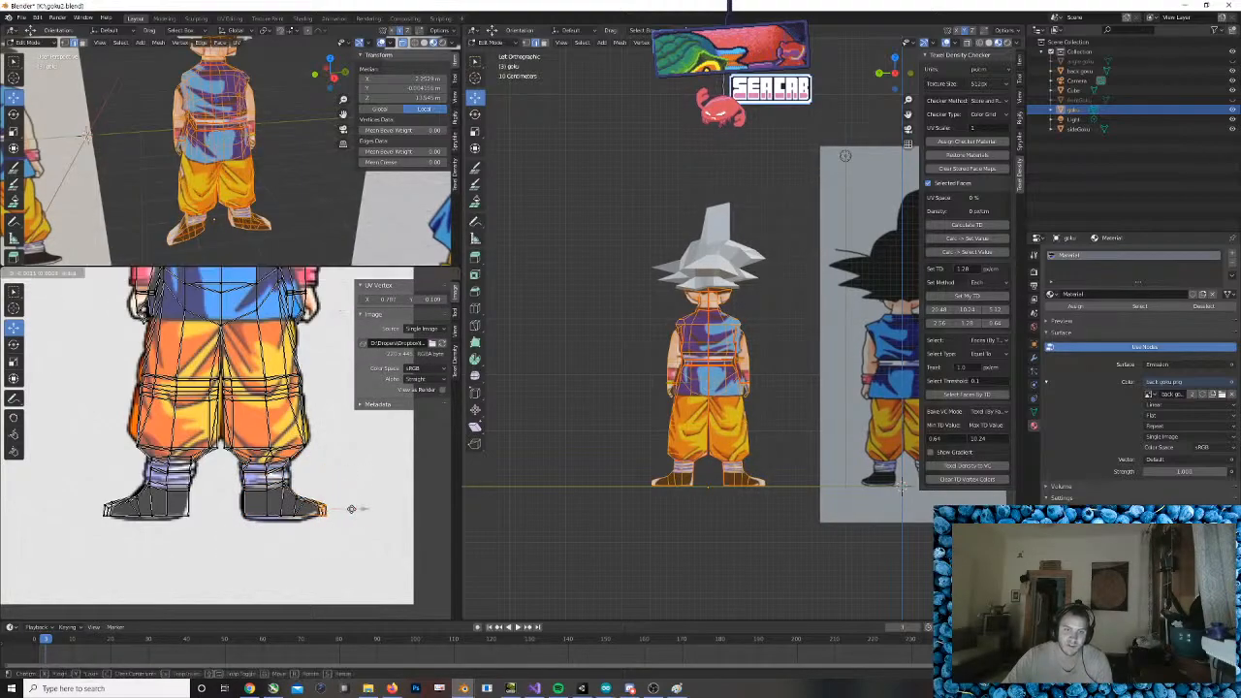
left_click(342, 510)
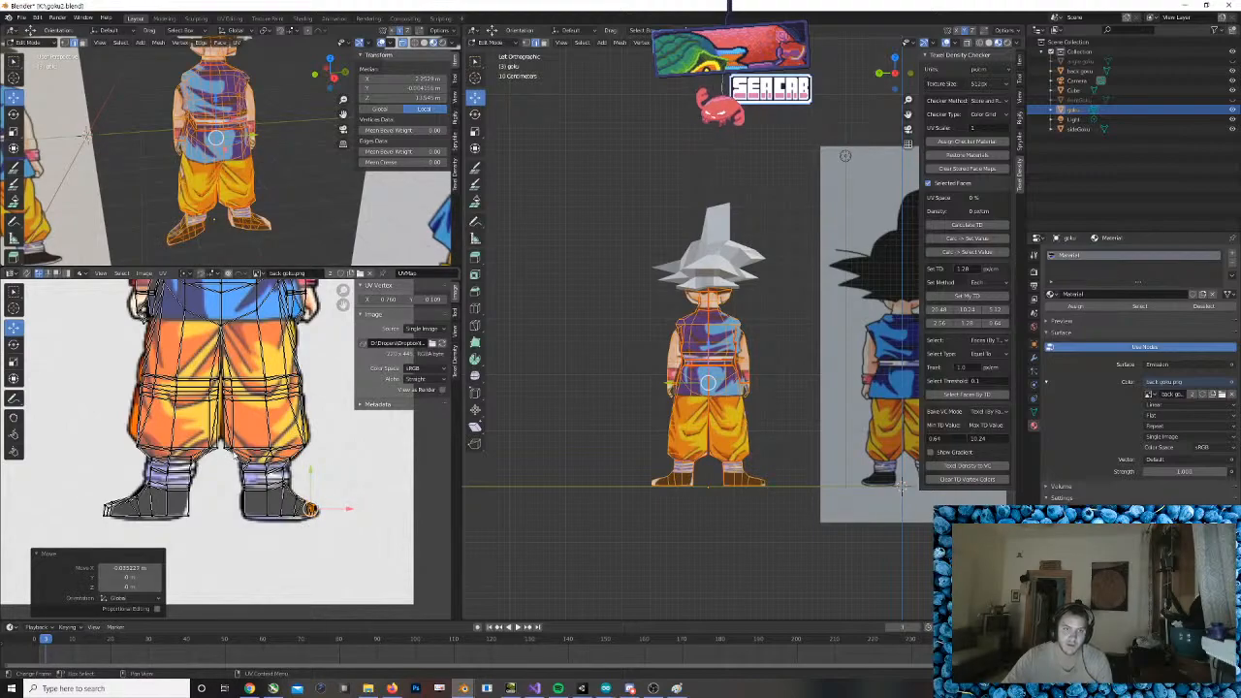
Move the inner hem UVs of the right-hand trouser leg onto the orange fabric near the crotch
left_click(248, 457)
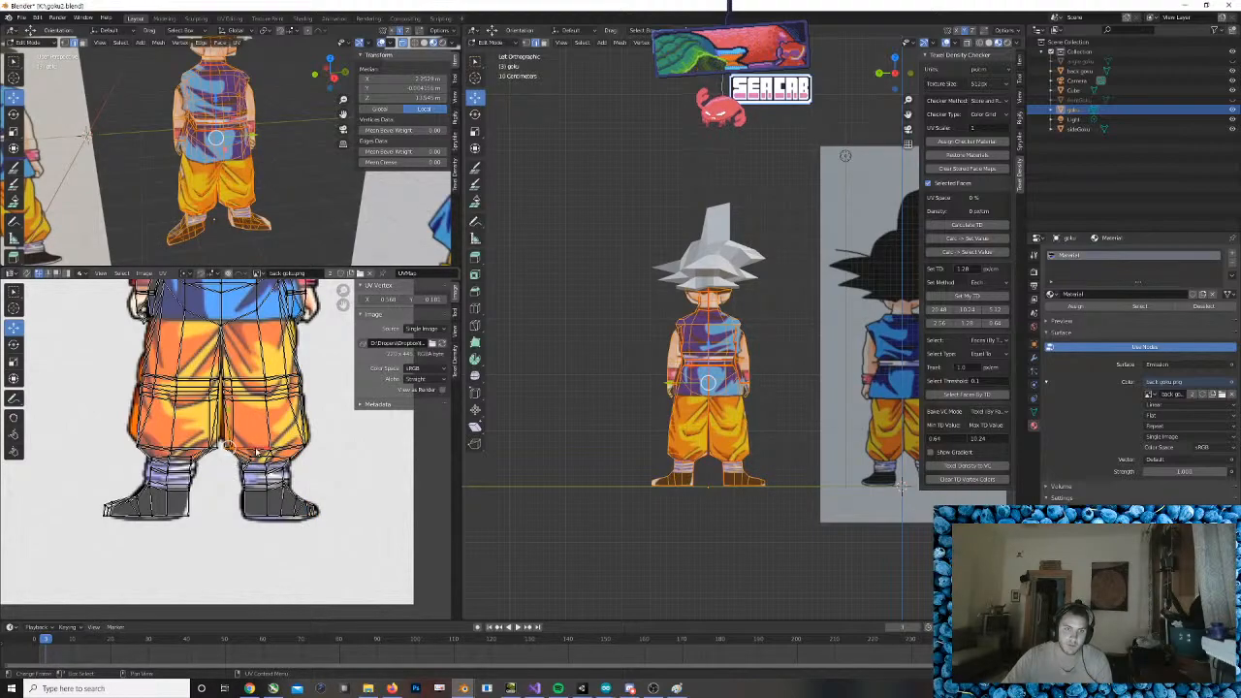
key("g")
left_click(282, 440)
key("g")
left_click(287, 439)
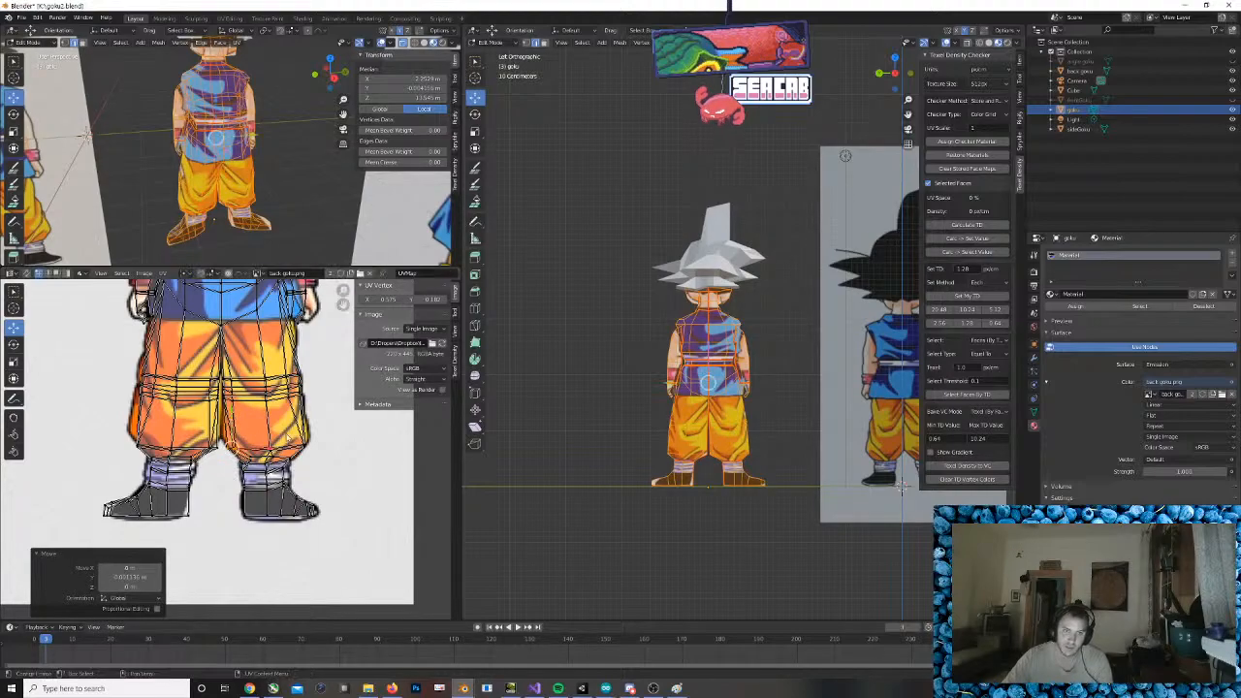
Adjust the outer-edge UVs of the right-hand trouser leg to the painted outline
left_click(303, 448)
left_click_drag(304, 433, 326, 388)
left_click(308, 380)
Fit the outer-edge and inner hem UVs of the left-hand trouser leg to the painted trousers
left_click_drag(176, 402, 188, 386)
left_click_drag(129, 425, 153, 464)
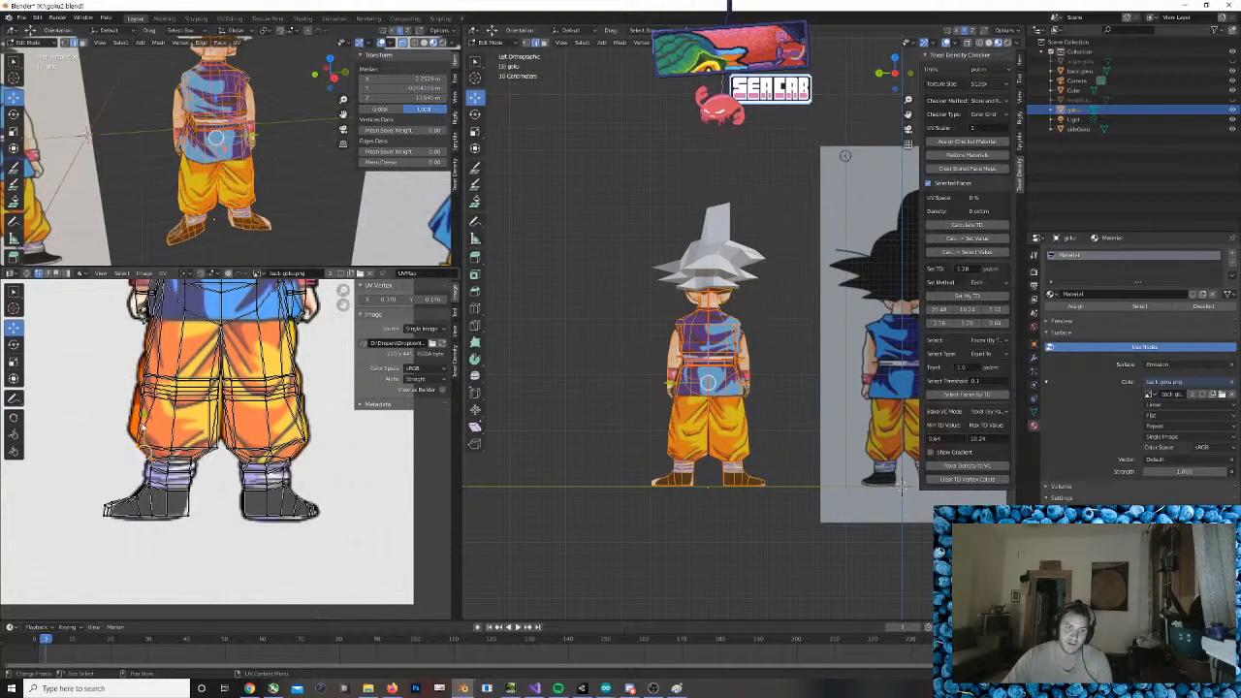
left_click_drag(145, 393, 144, 405)
left_click_drag(182, 446, 211, 419)
left_click(209, 437)
left_click(213, 450)
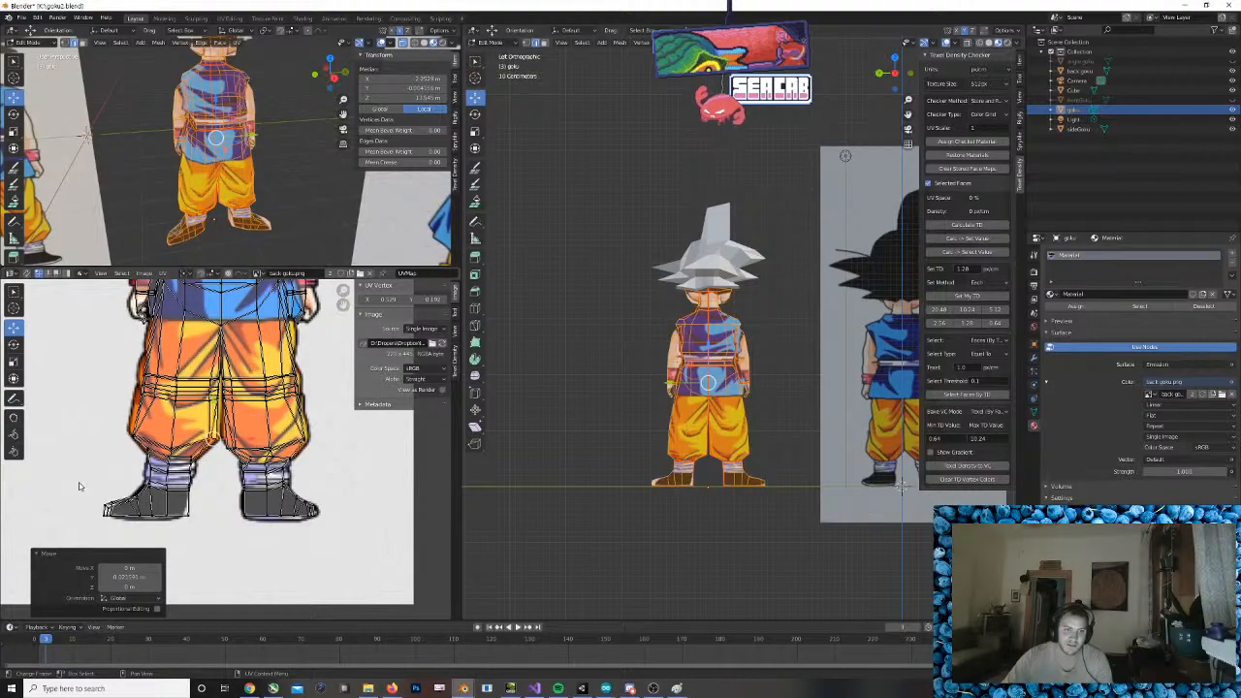
Shift the toe and inner-edge UVs of the left-hand shoe to match the painted shoe
left_click_drag(80, 482, 207, 516)
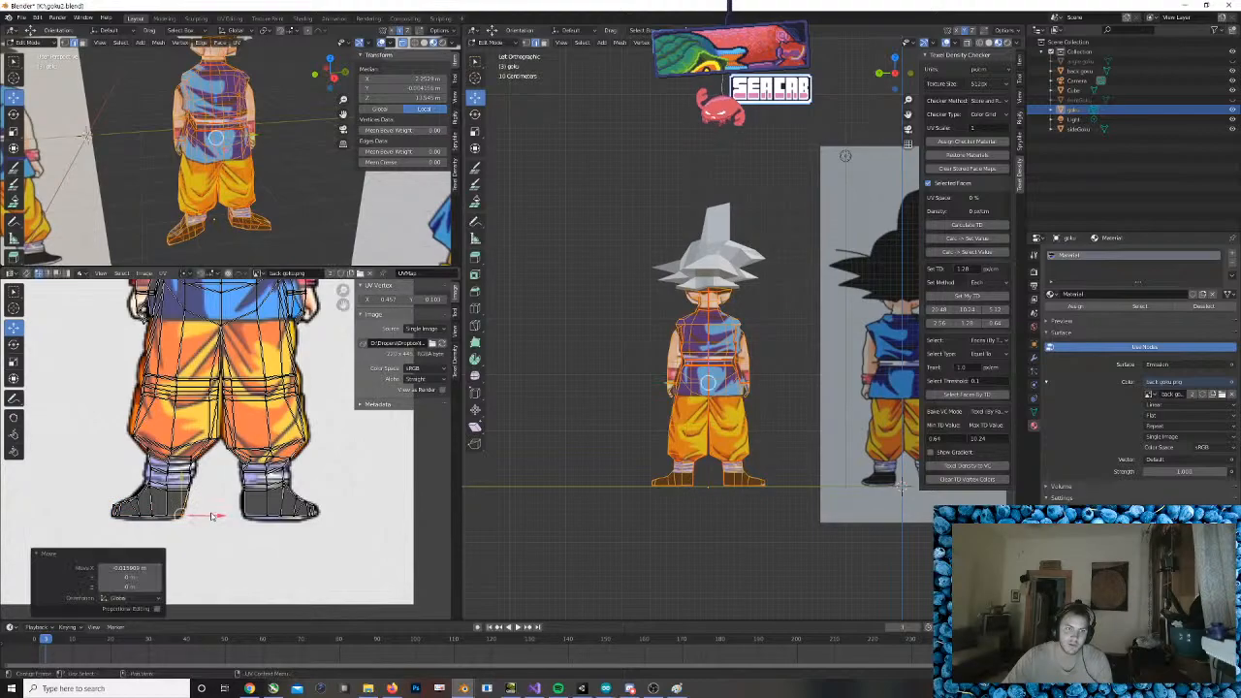
Shift the hand and wrist UVs of the right-hand arm outward onto the painted hand and wristband
scroll(278, 488, "down", 1)
scroll(288, 448, "up", 6)
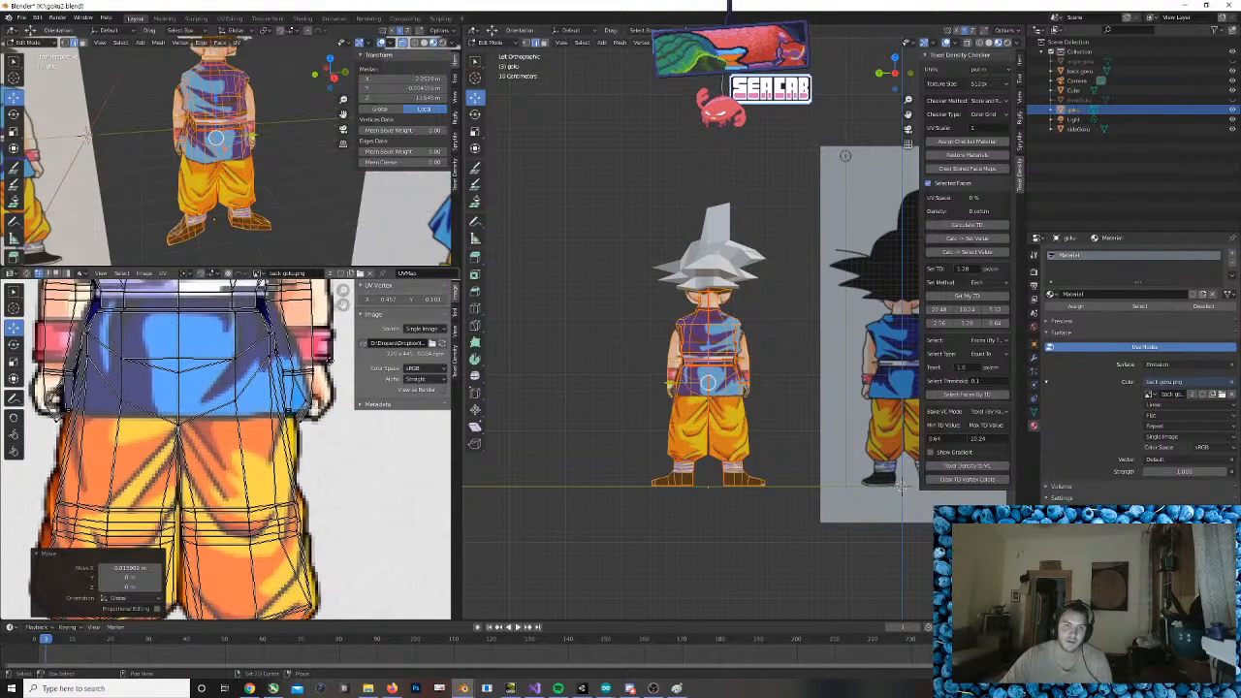
left_click(245, 506)
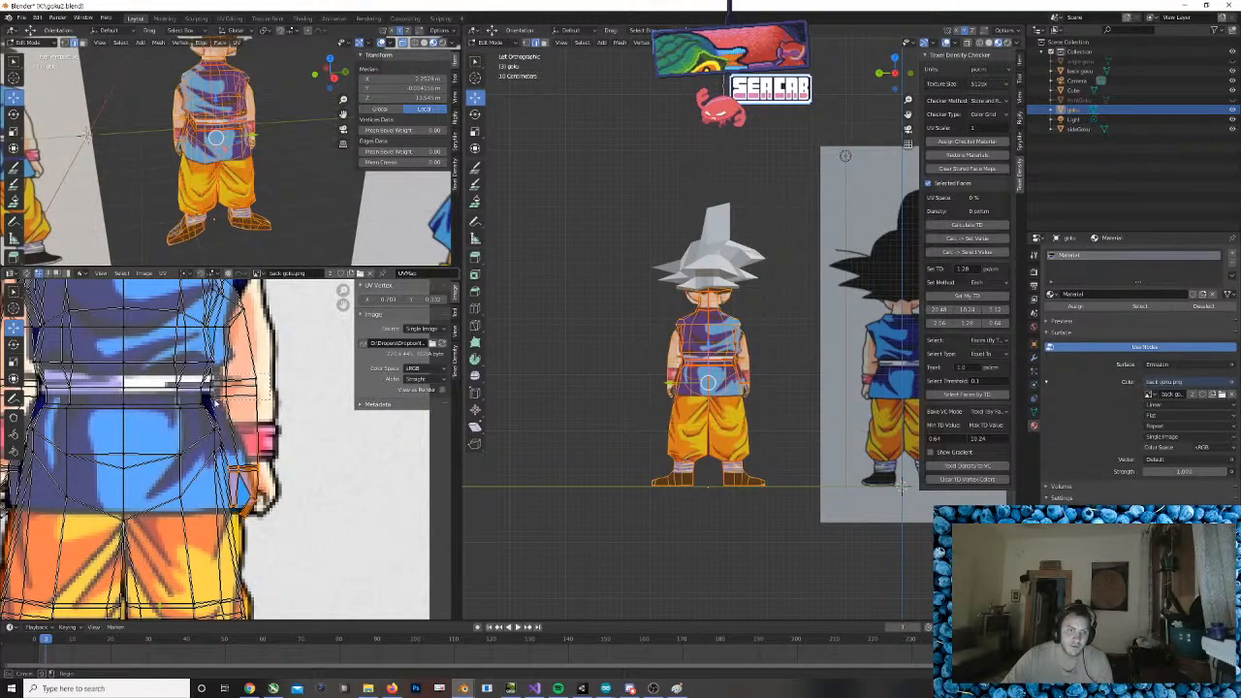
key("l")
scroll(247, 428, "down", 4)
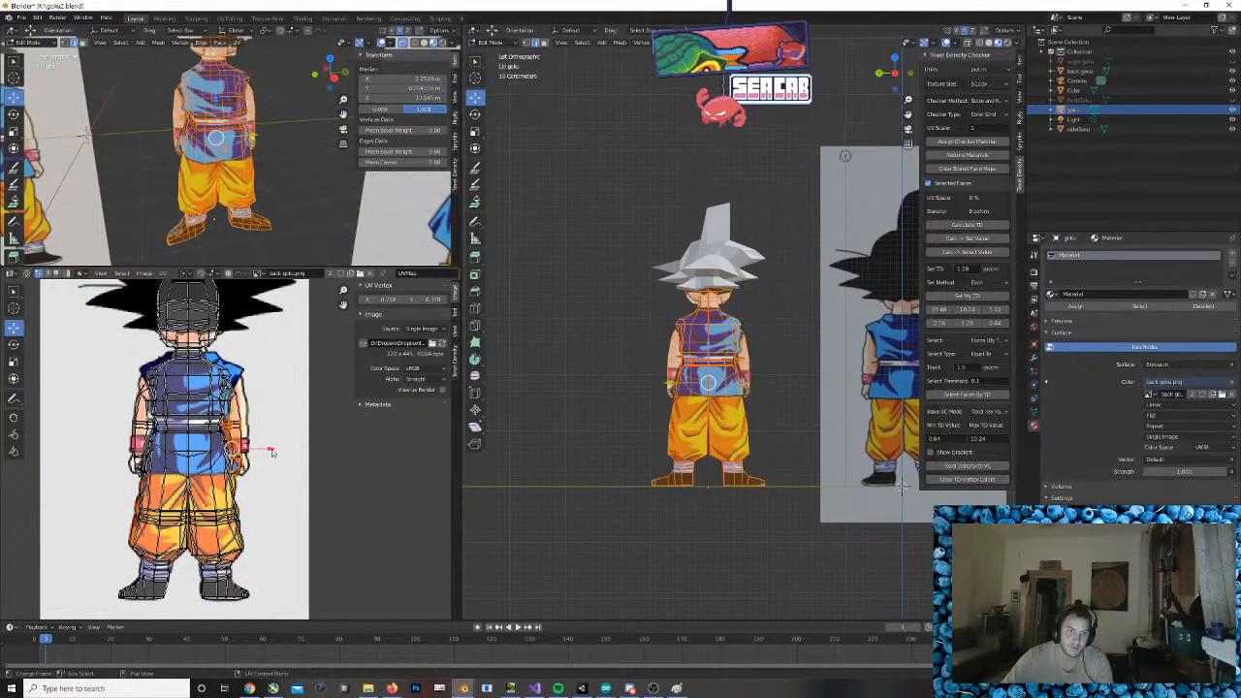
key("g")
left_click(273, 447)
scroll(272, 442, "up", 2)
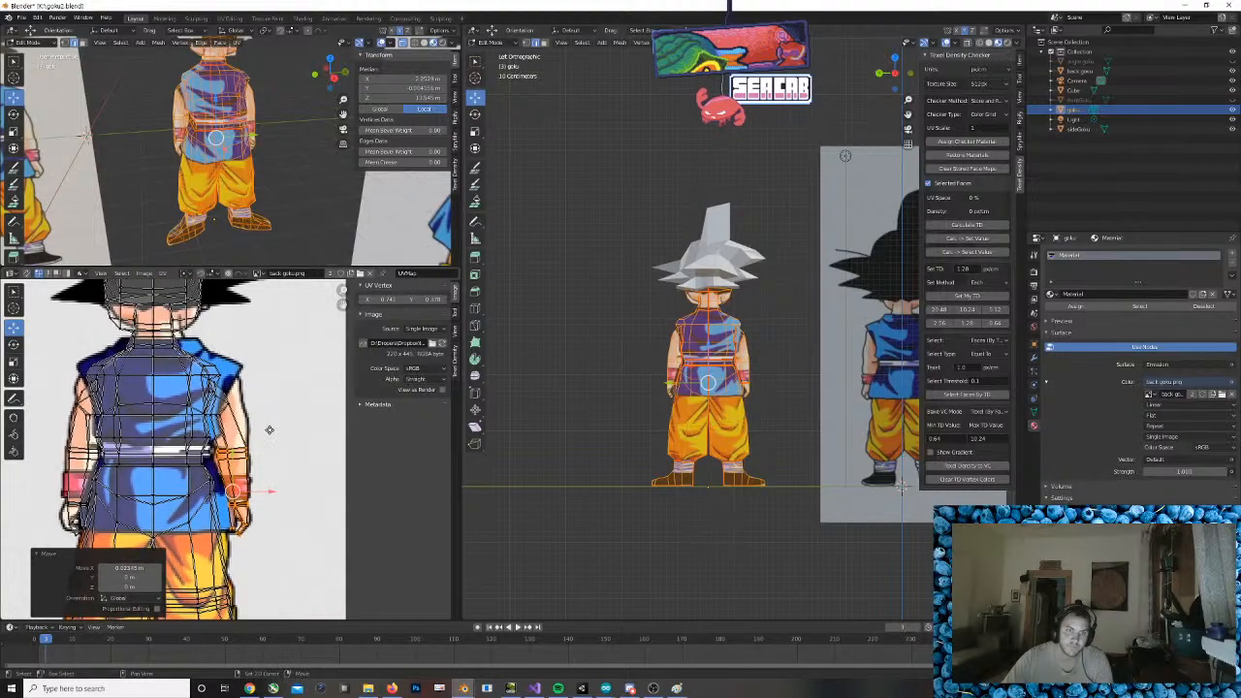
Move the upper-arm and outer shoulder UVs of the right-hand arm outward to the painted arm outline
scroll(269, 430, "up", 2)
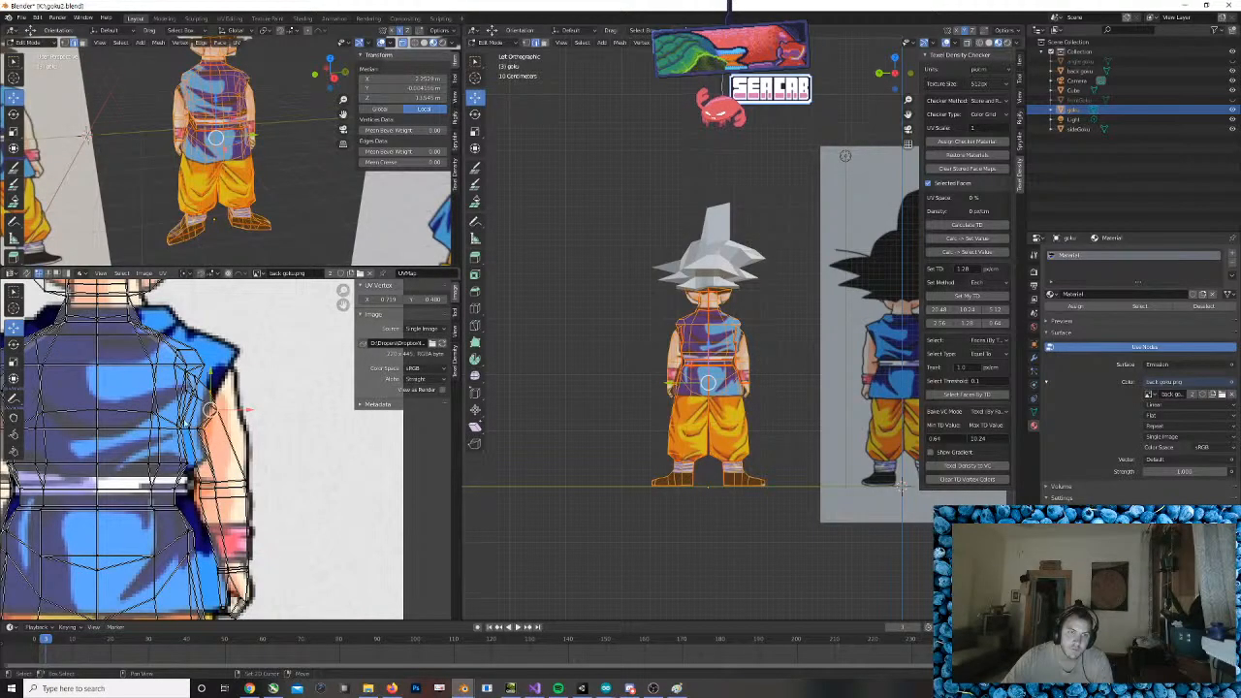
key("g")
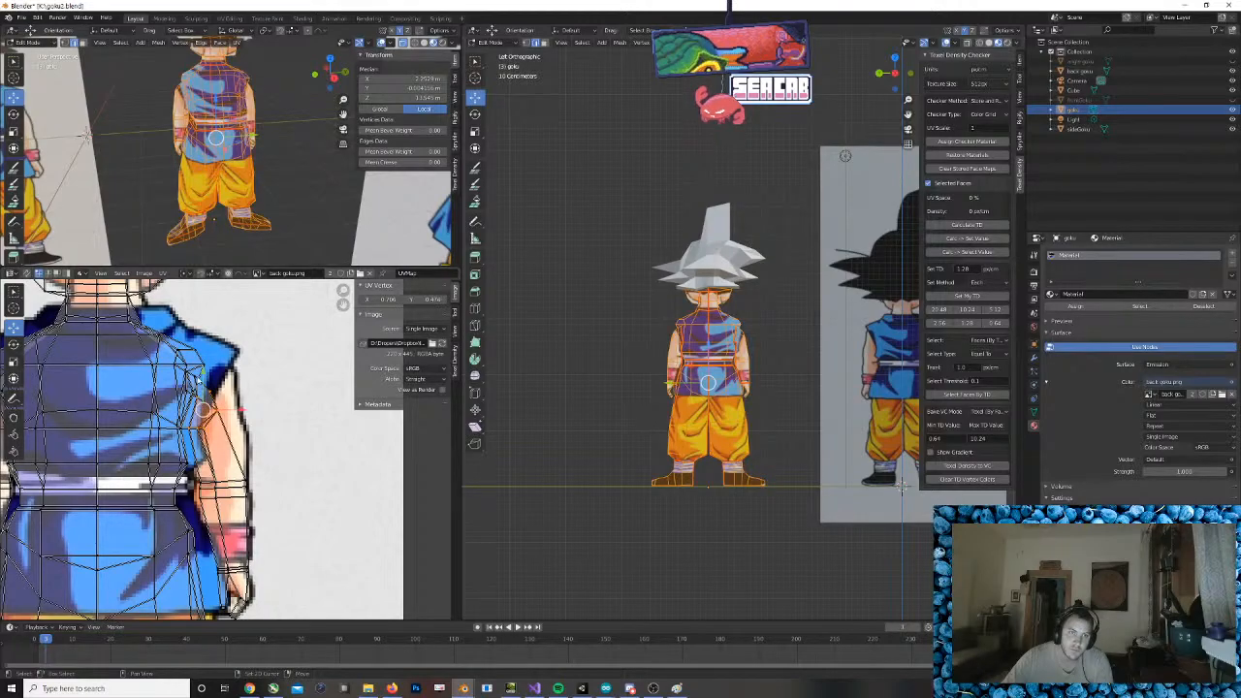
key("g")
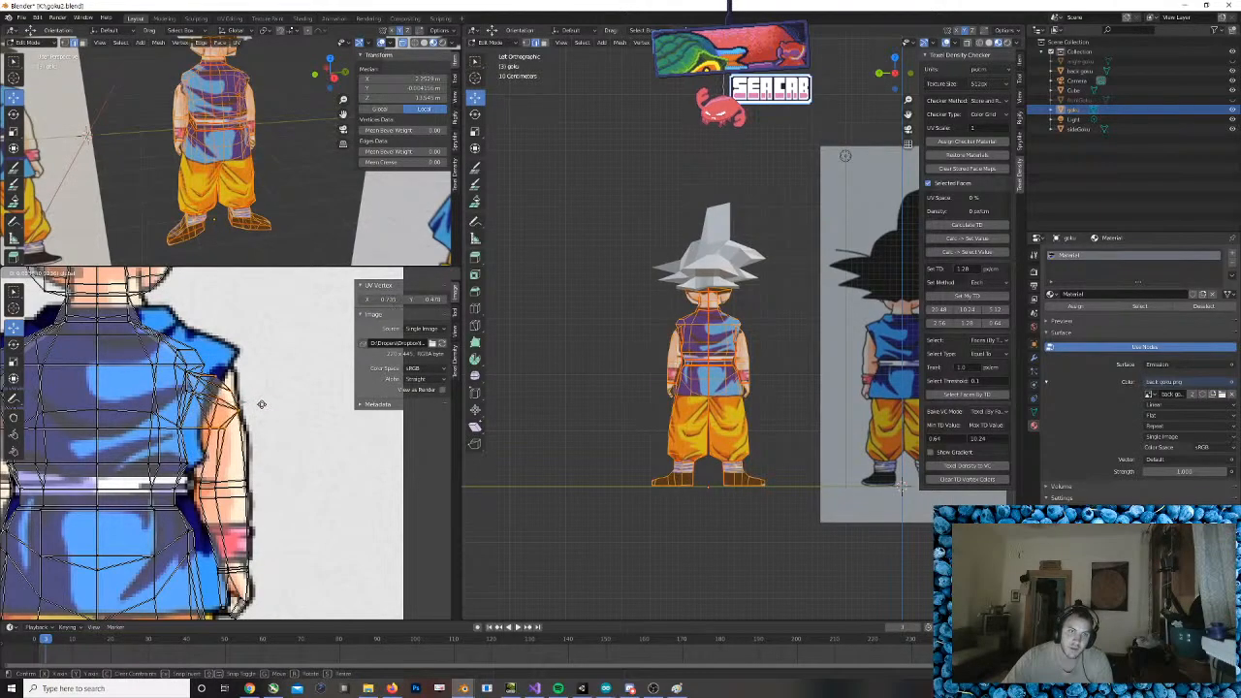
left_click(255, 402)
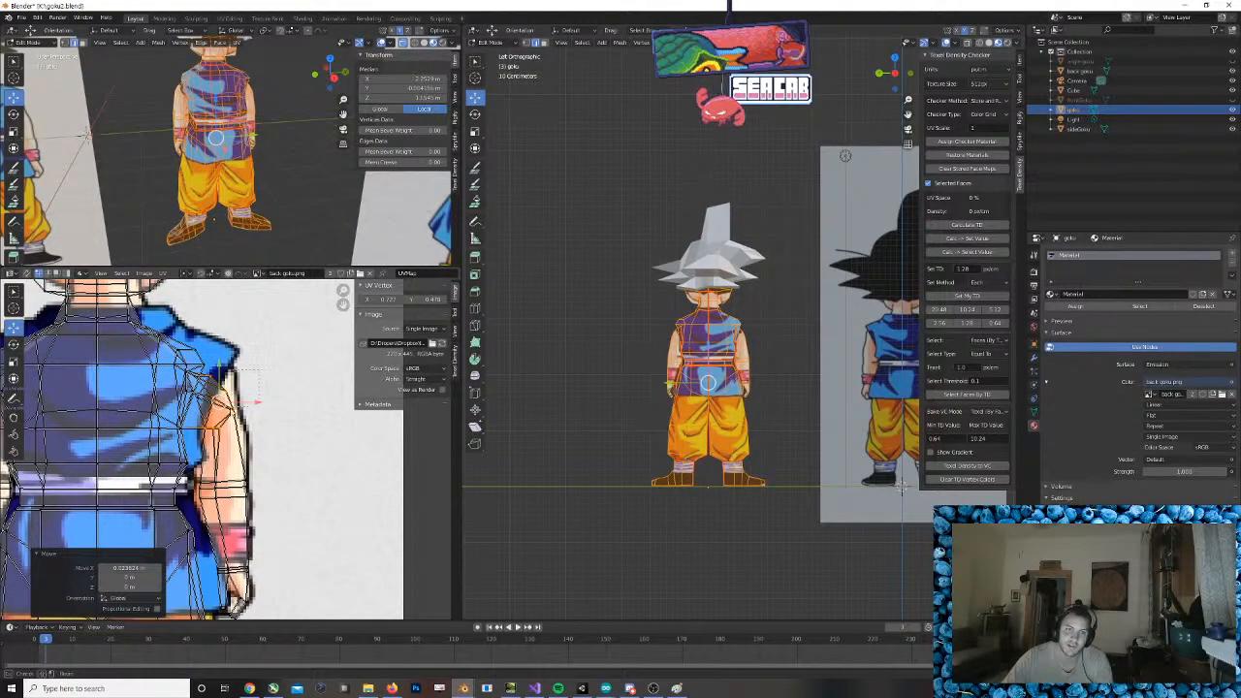
key("g")
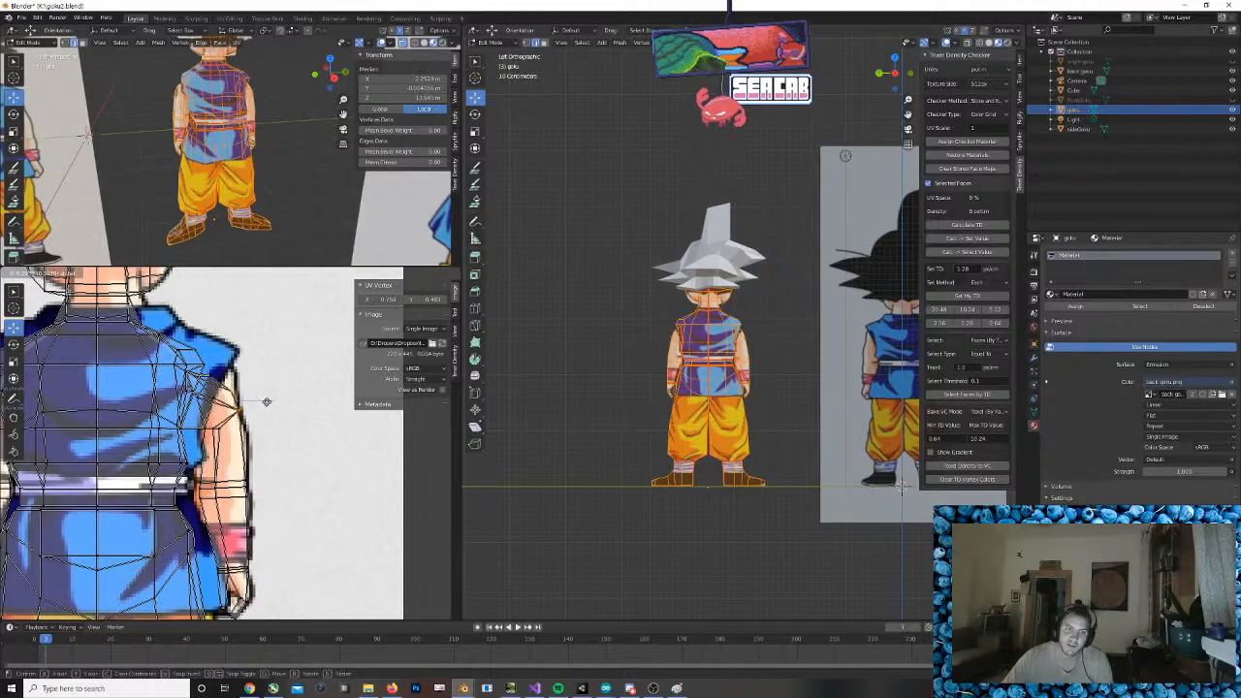
left_click(267, 396)
key("g")
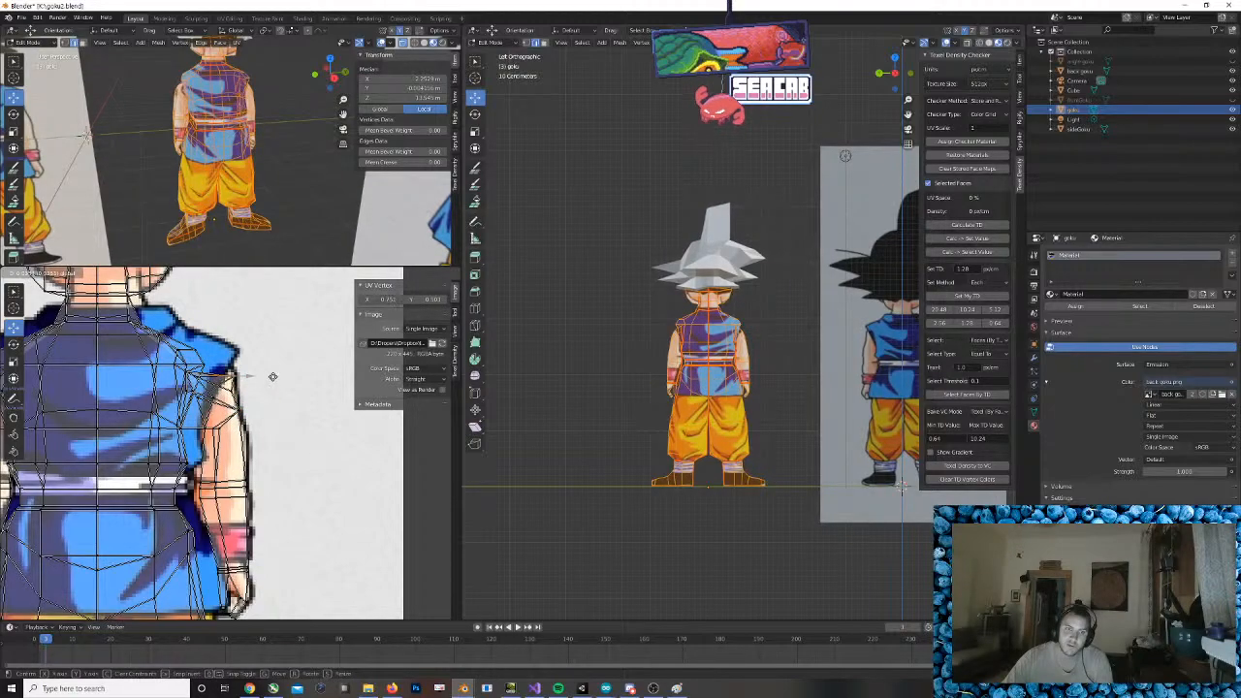
left_click(272, 376)
Adjust the armhole UVs beside the right-hand shoulder to follow the painted edge of the blue top
left_click_drag(236, 358, 236, 367)
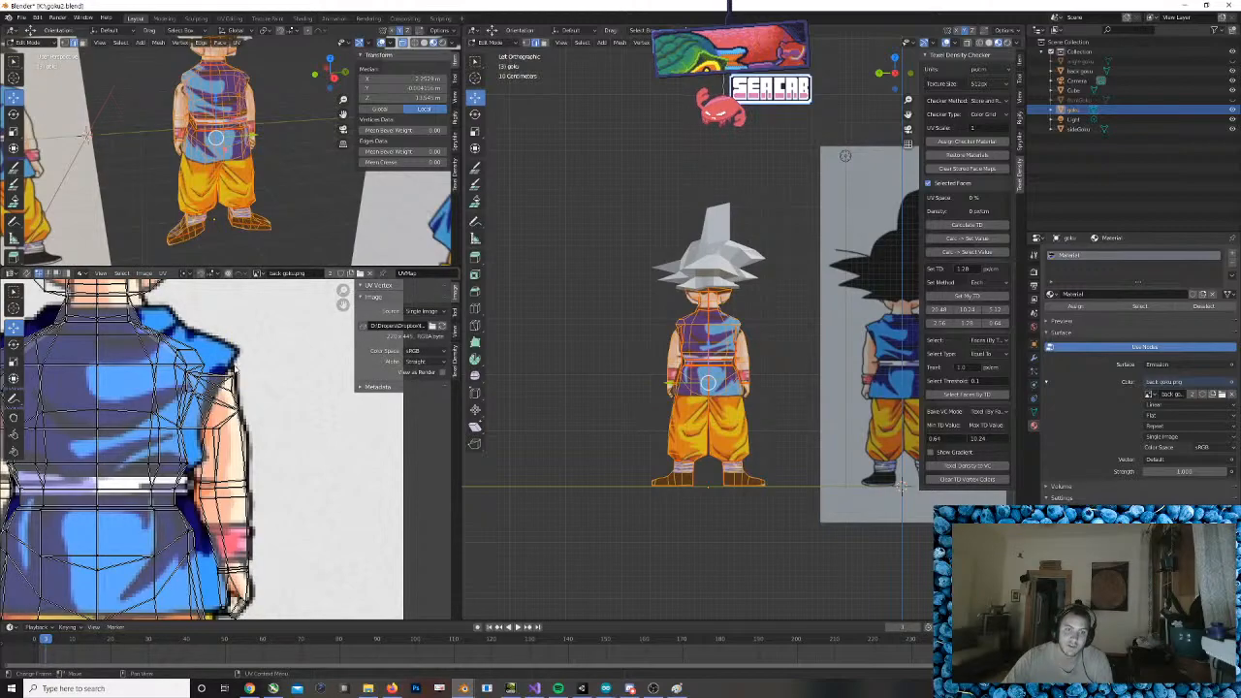
left_click(235, 369)
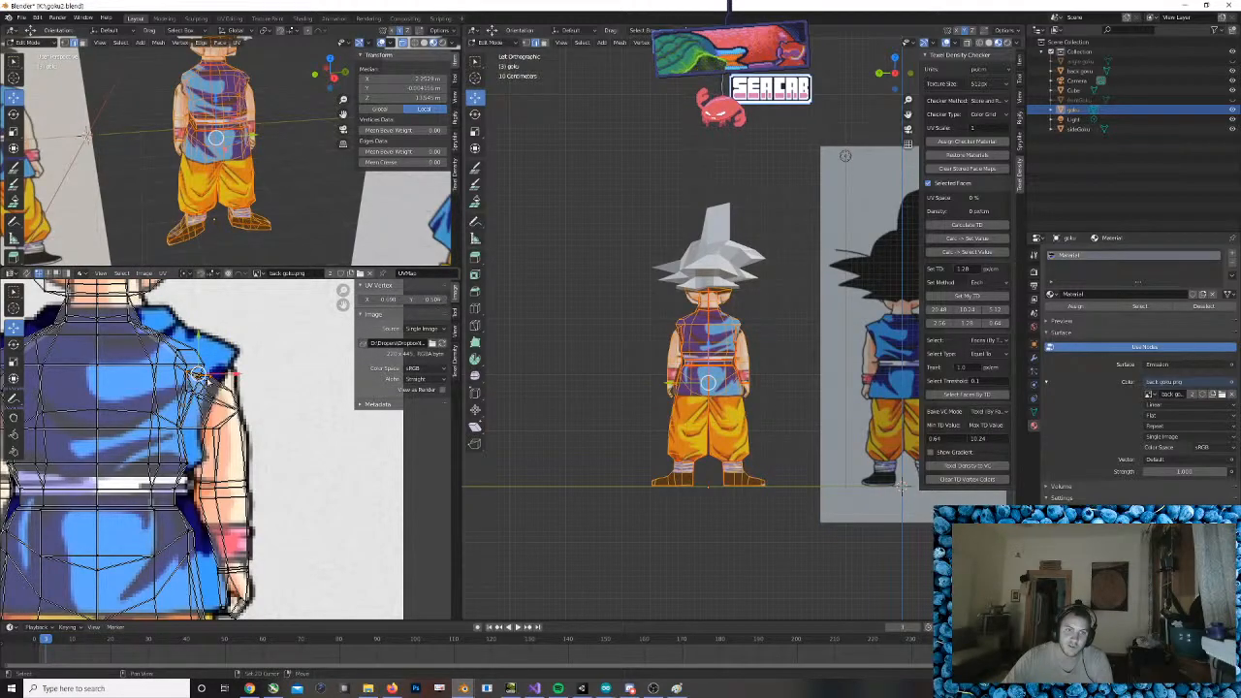
key("g")
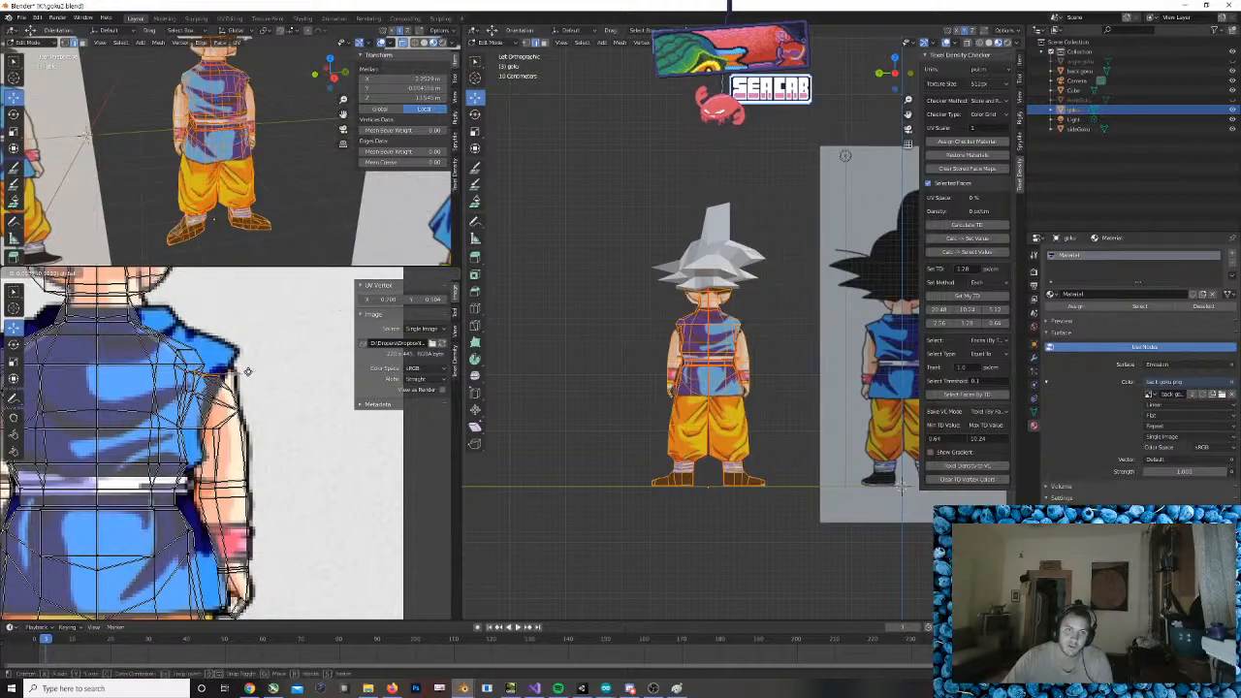
left_click(256, 373)
left_click(198, 371)
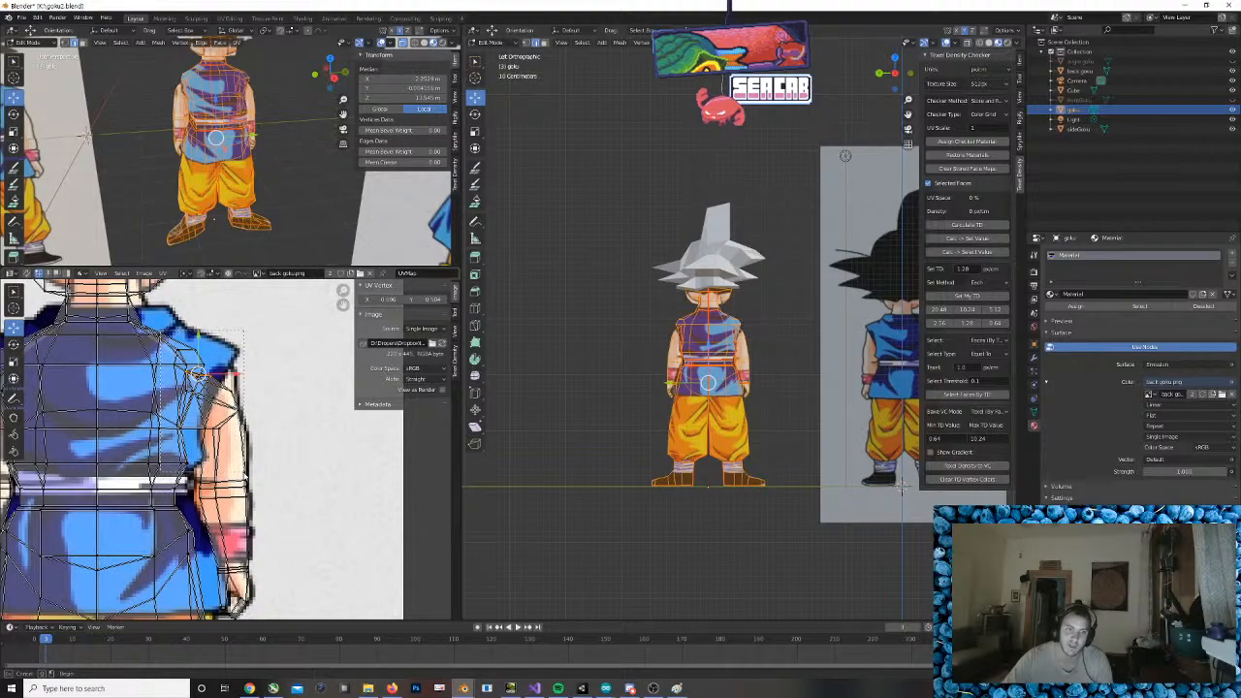
Shift the UVs on the right-hand side of the blue tunic below the belt to fit the painted cloth
scroll(248, 484, "down", 3)
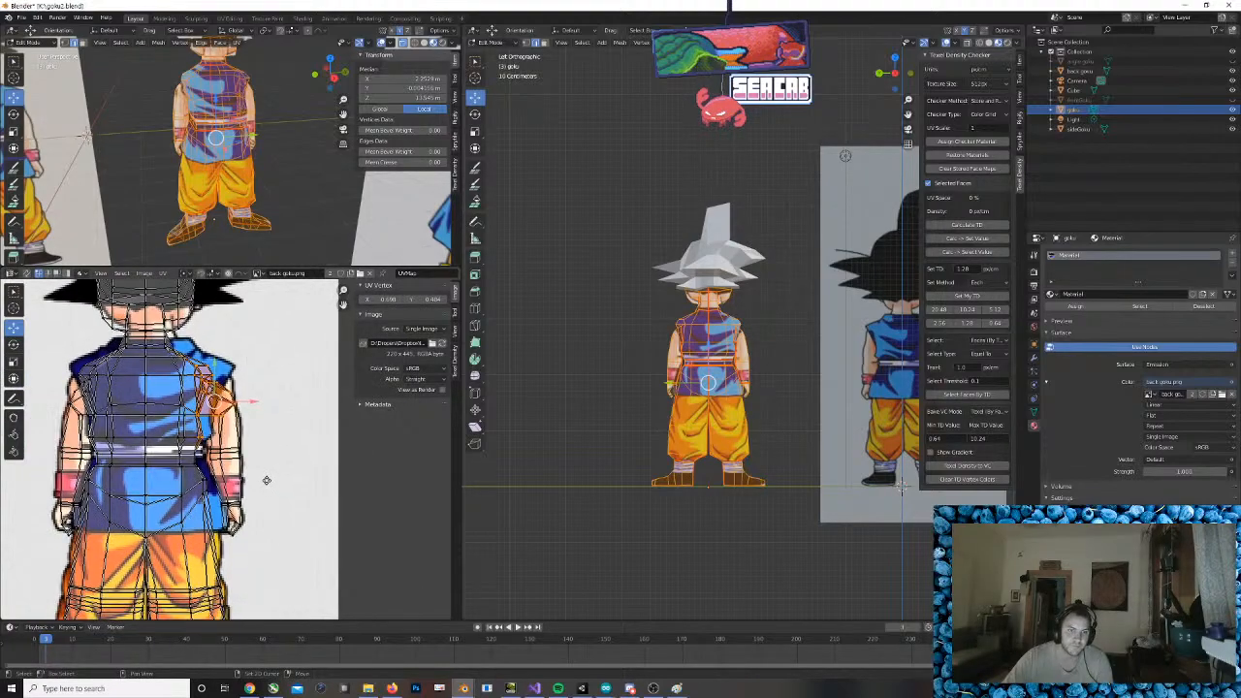
left_click_drag(177, 464, 211, 517)
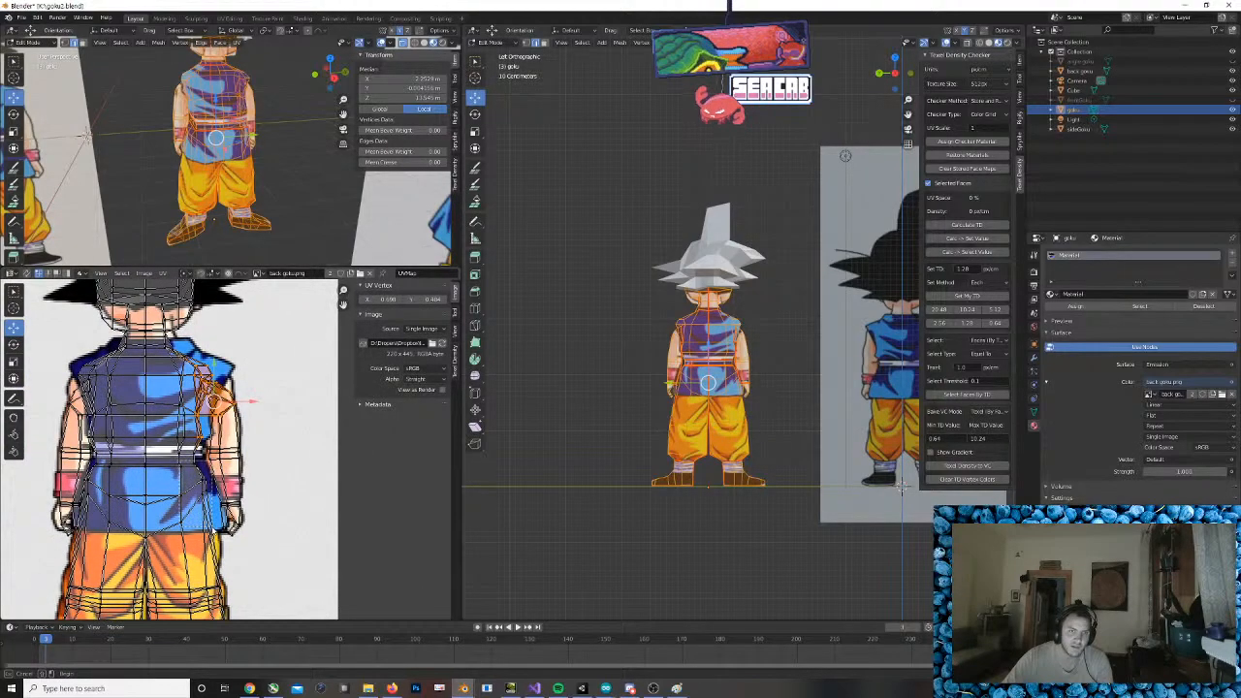
left_click_drag(178, 454, 219, 531)
key("g")
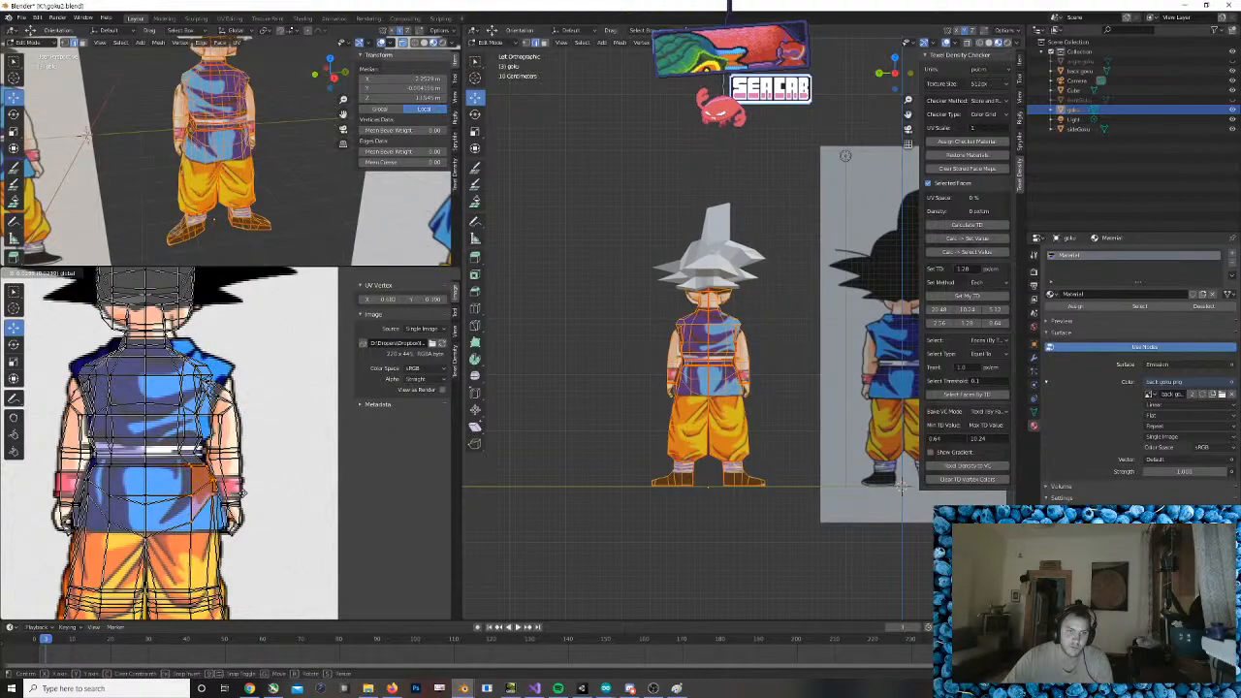
left_click(199, 483)
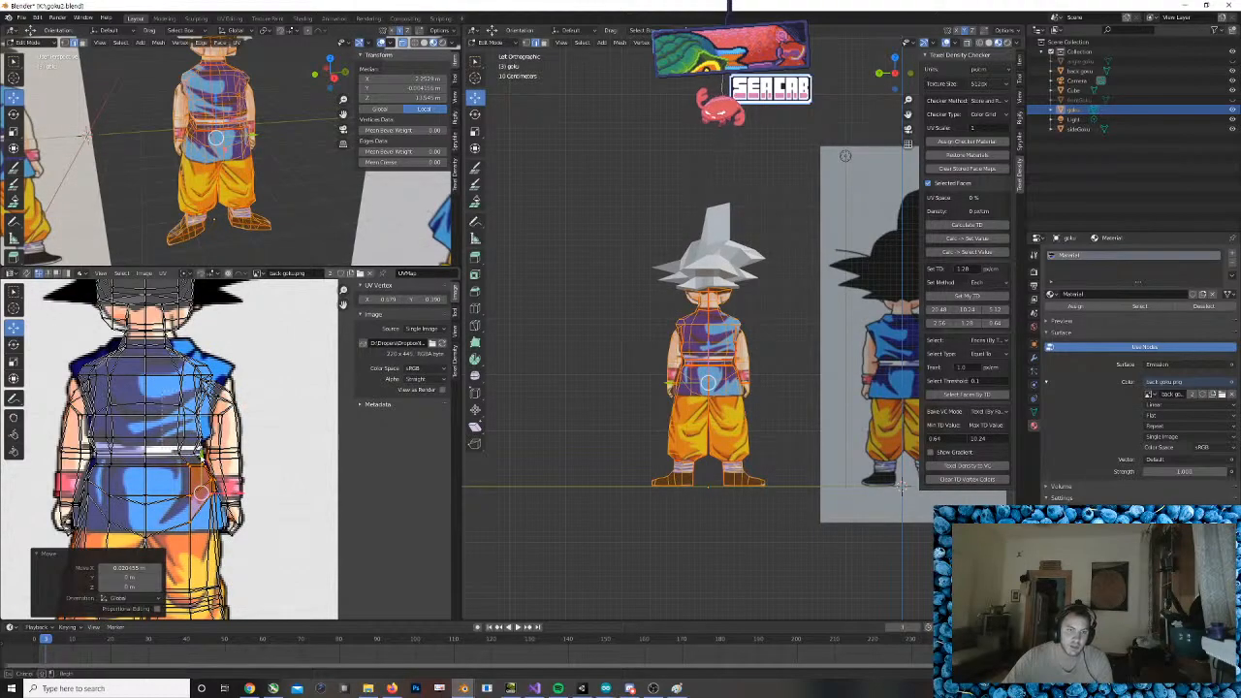
Adjust the right-hand torso-side UVs just above the belt to the painted waistline
key("g")
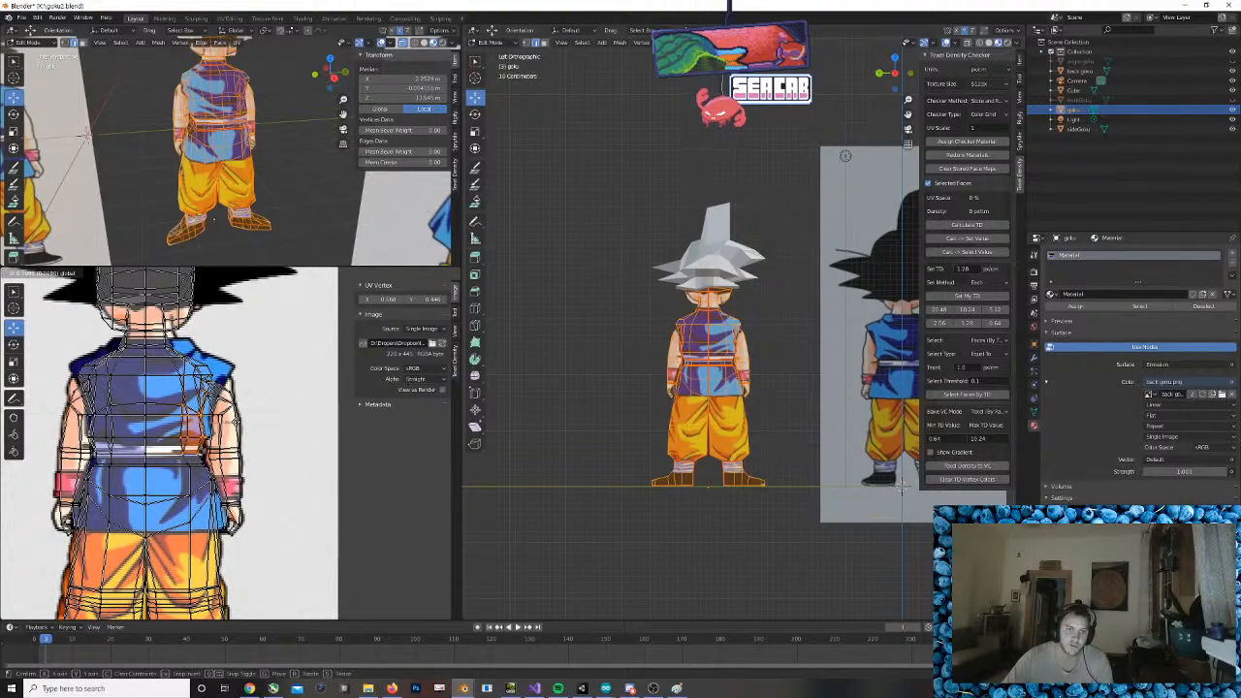
left_click(194, 423)
key("g")
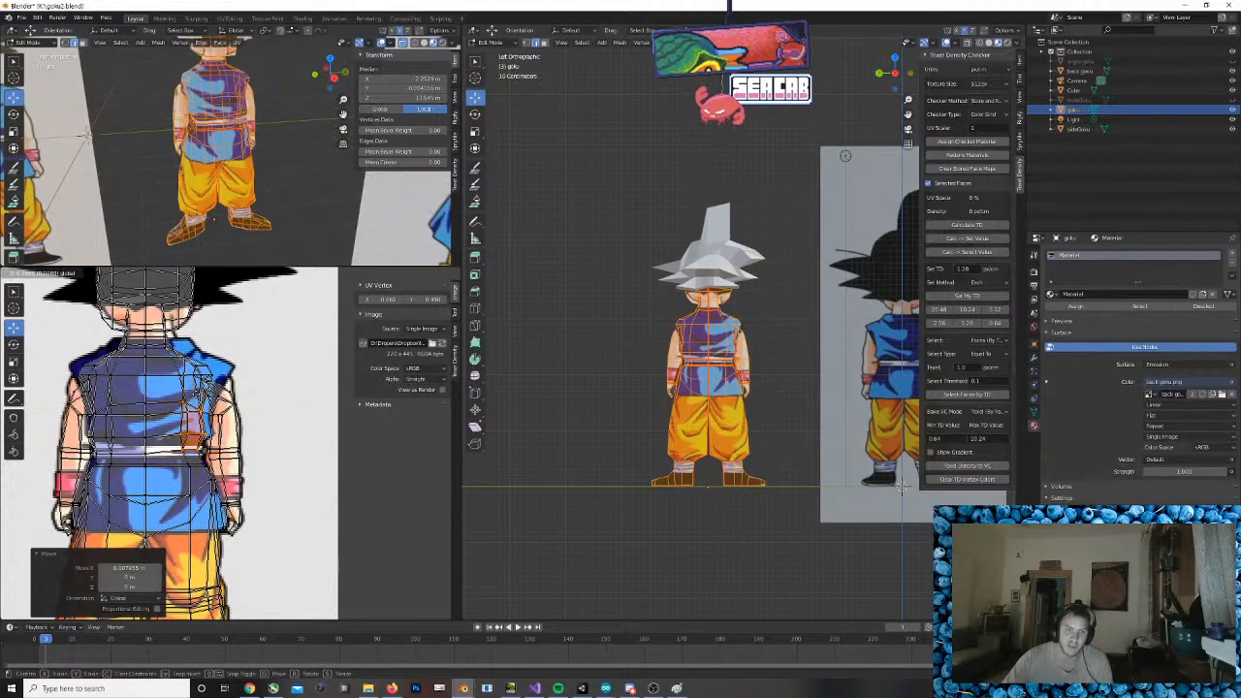
right_click(196, 418)
key("ctrl+z")
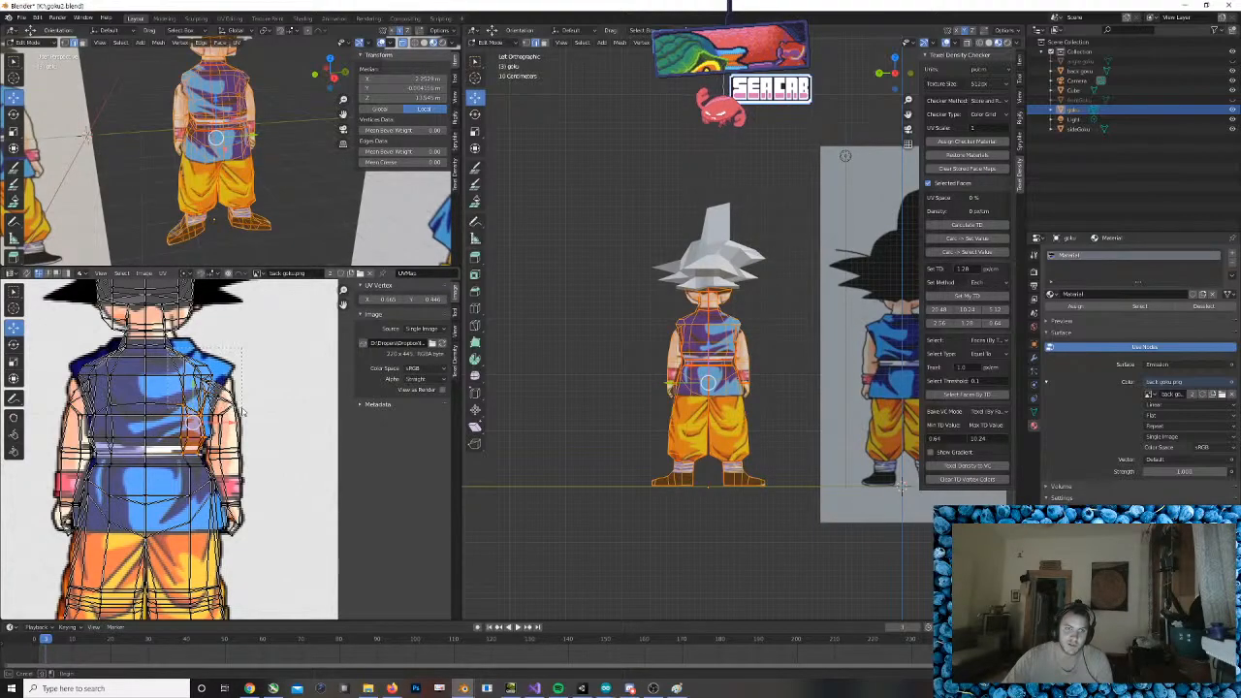
Try to shift the right-hand shoulder and armhole UVs outward toward the painted sleeve
left_click_drag(243, 412, 249, 404)
key("alt+a")
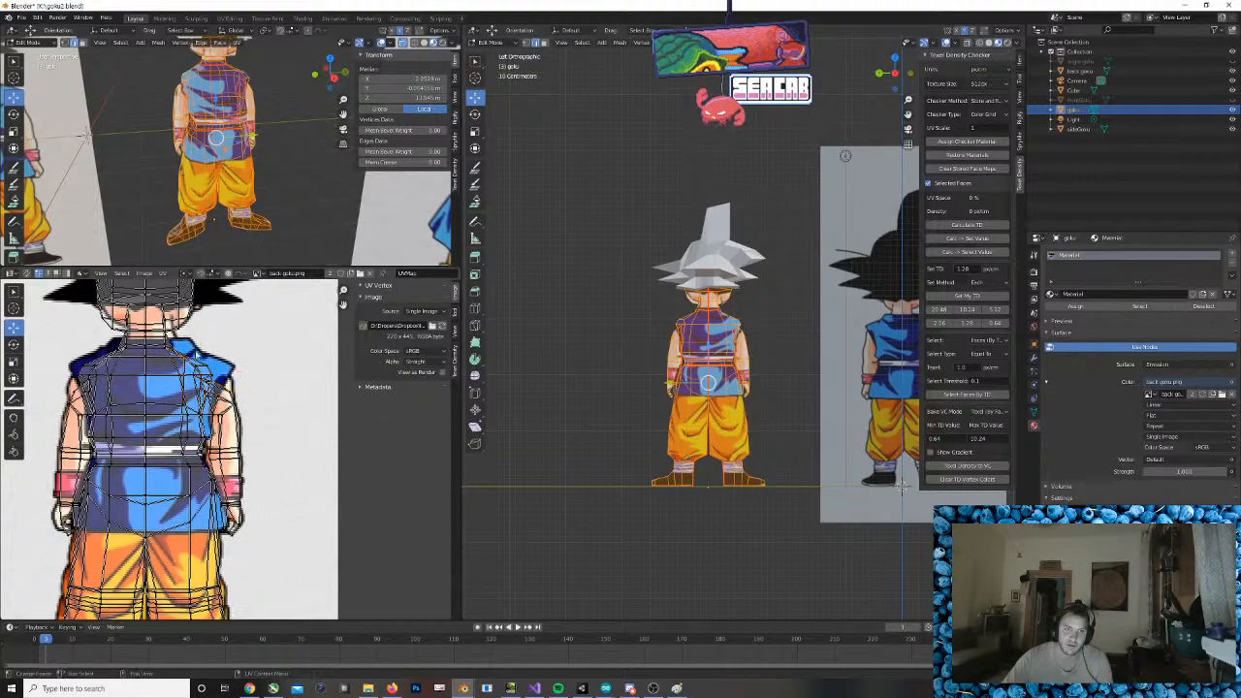
left_click_drag(249, 408, 248, 407)
key("g")
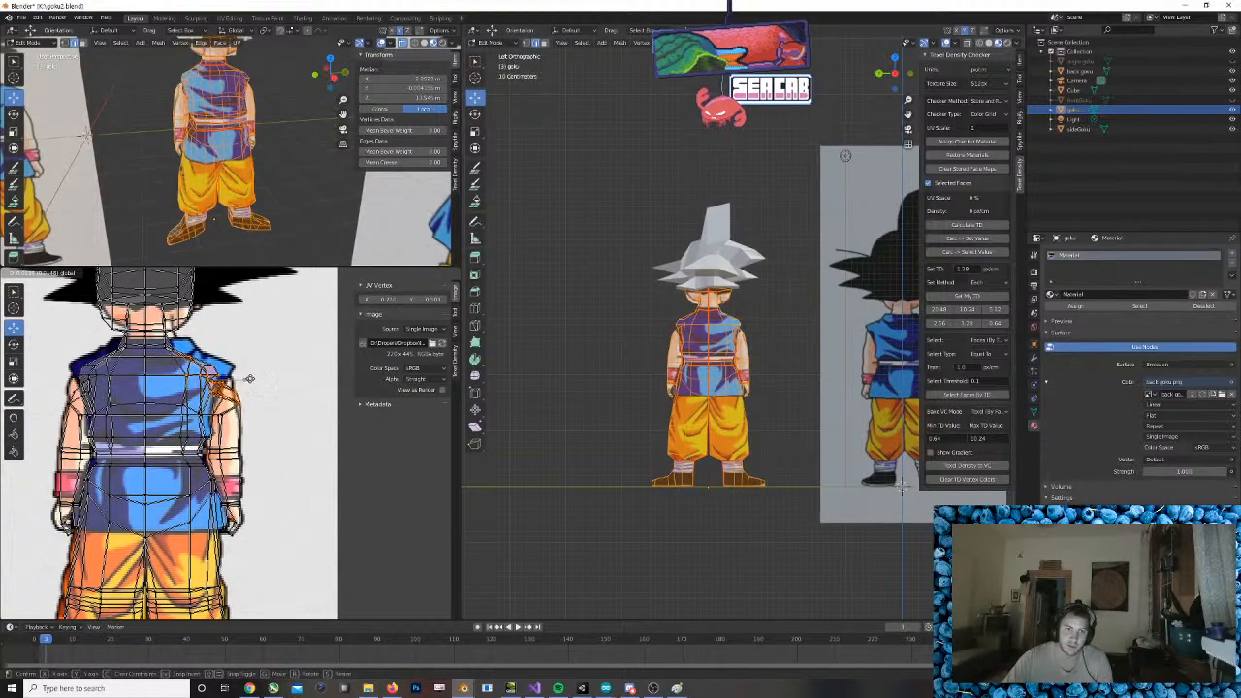
left_click(248, 379)
key("ctrl+z")
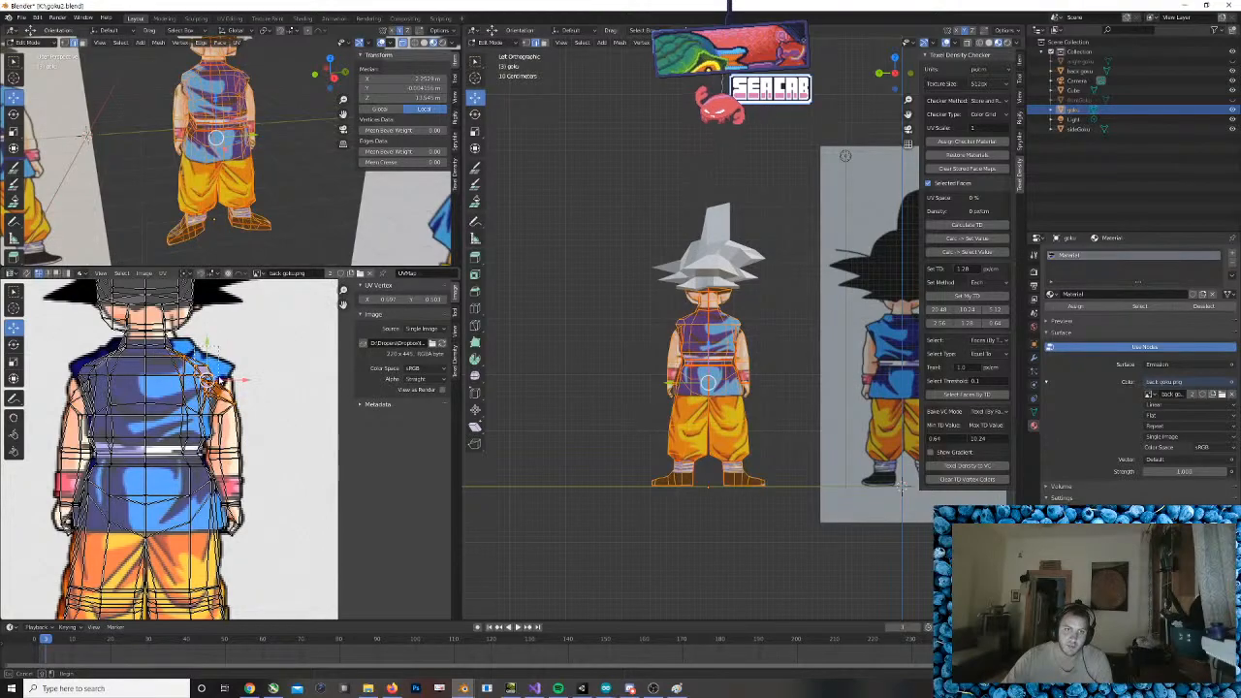
Raise the upper UVs of the right-hand shoulder toward the painted blue sleeve
middle_click_drag(222, 382, 220, 377)
left_click_drag(237, 373, 214, 336)
scroll(219, 402, "down", 1)
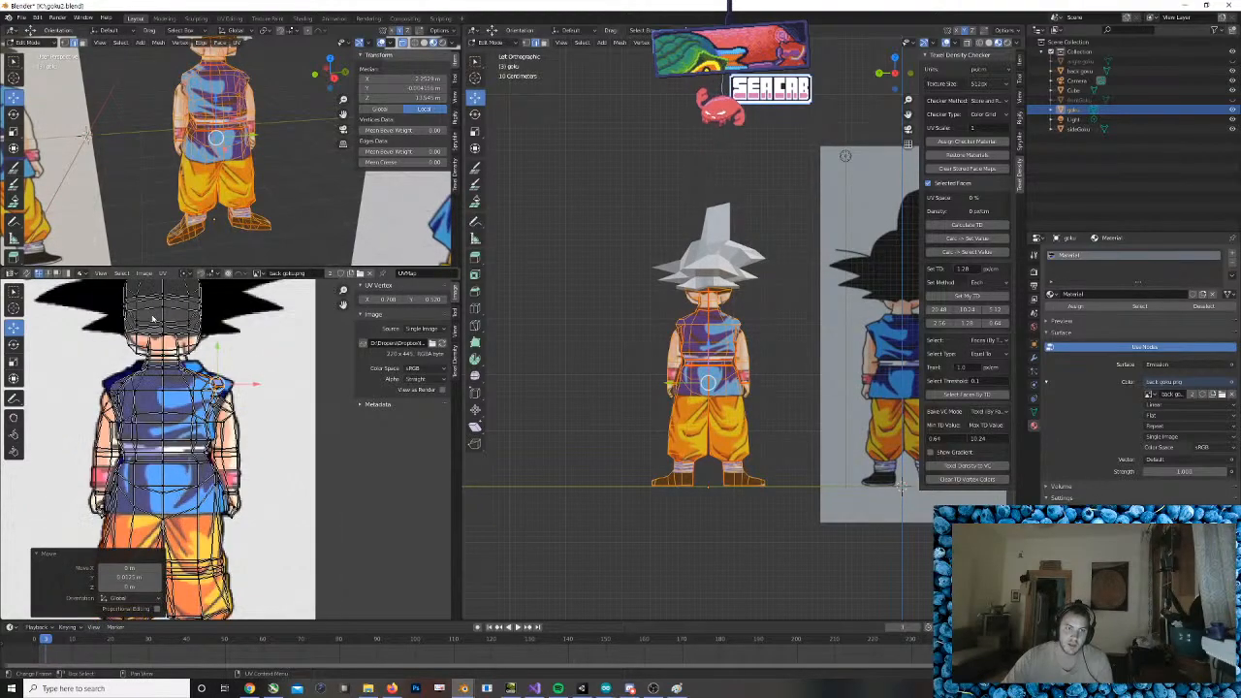
Select all the head UVs and nudge them sideways and upward over the painted head and hair
middle_click_drag(218, 384, 245, 453, "shift")
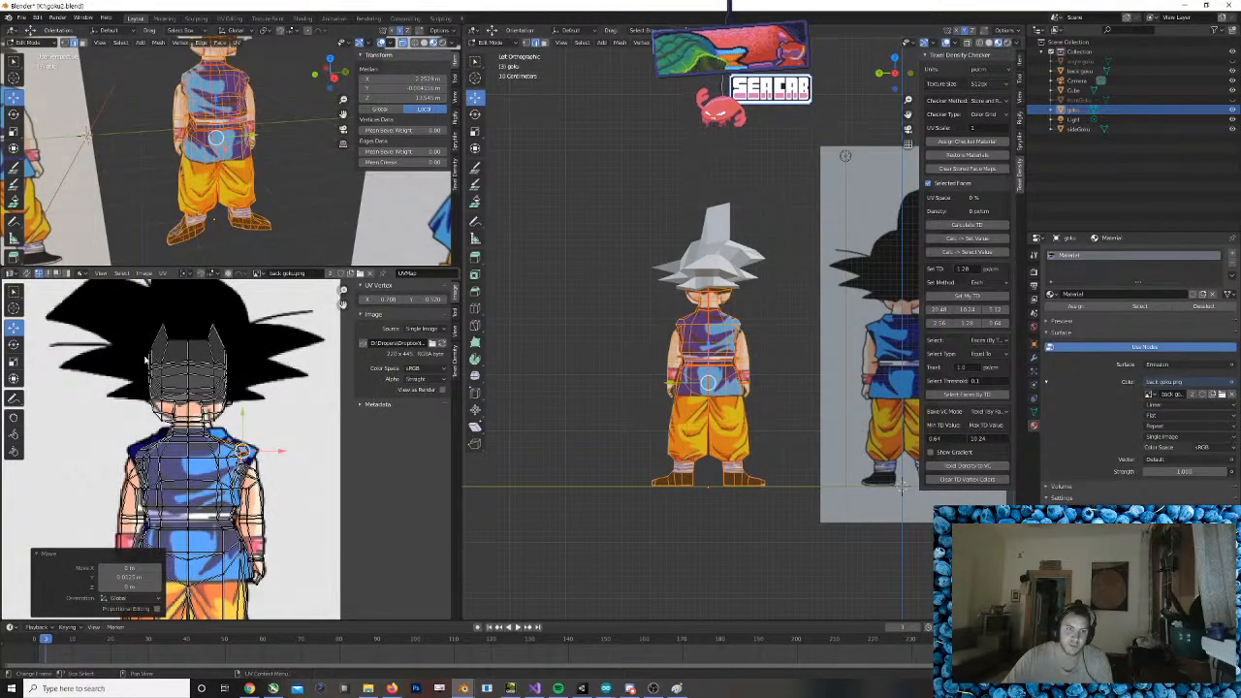
left_click_drag(137, 341, 233, 427)
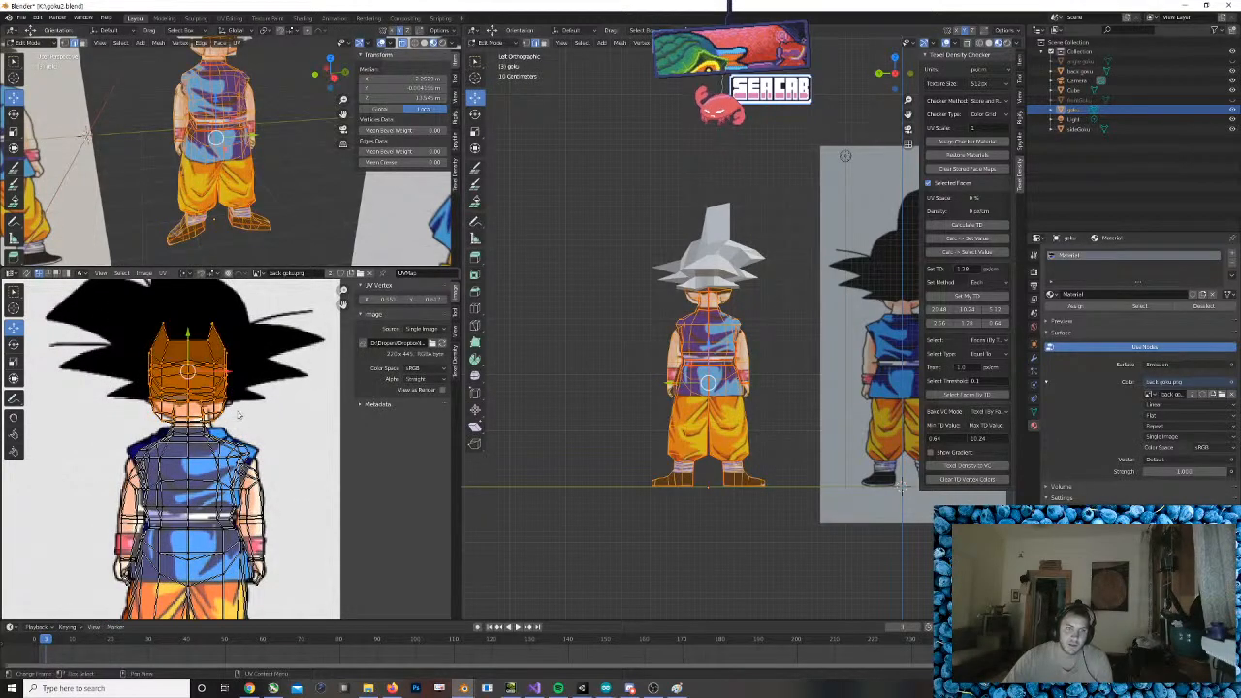
left_click_drag(138, 313, 243, 425)
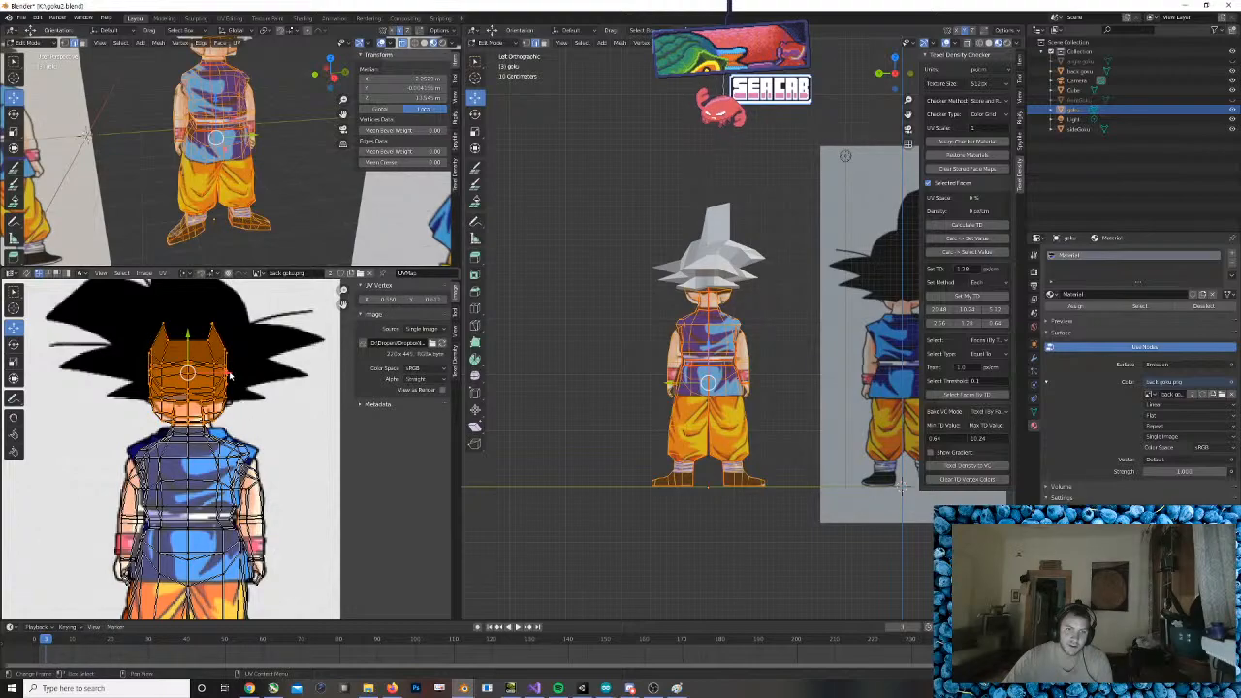
left_click_drag(230, 375, 233, 375)
left_click_drag(190, 336, 190, 332)
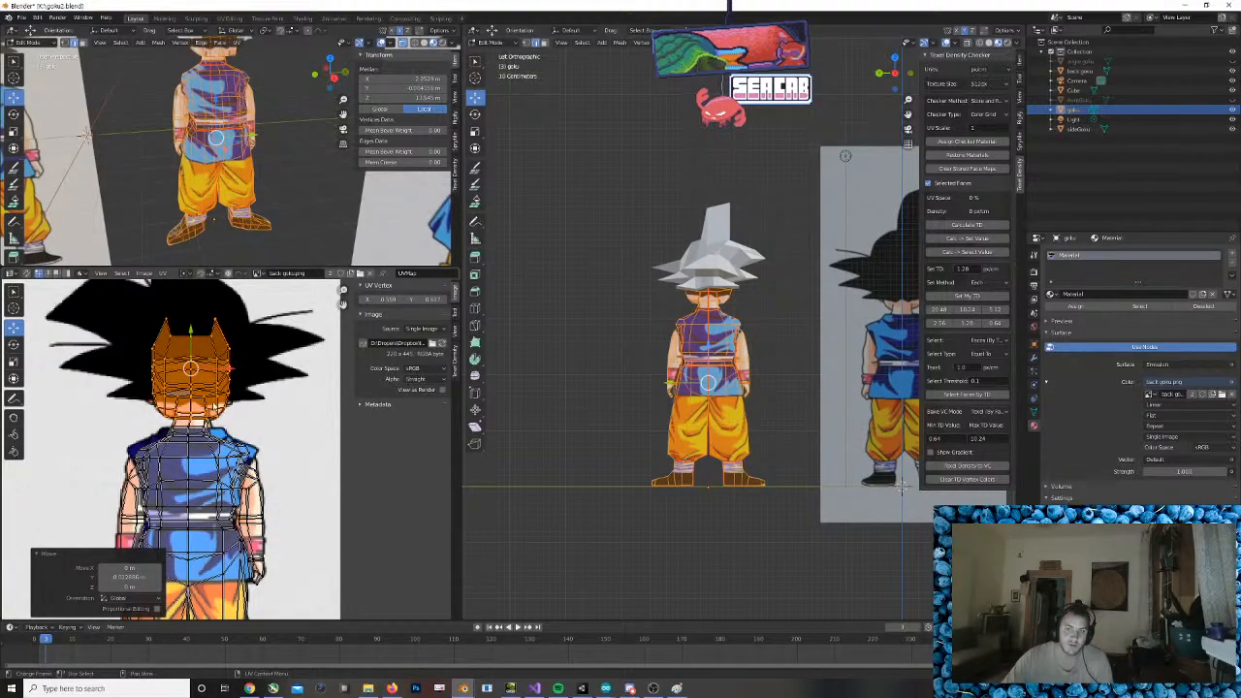
Raise the outer shoulder-tip UVs of the right-hand arm to the lower edge of the painted sleeve
middle_click_drag(257, 469, 306, 423)
left_click(308, 421)
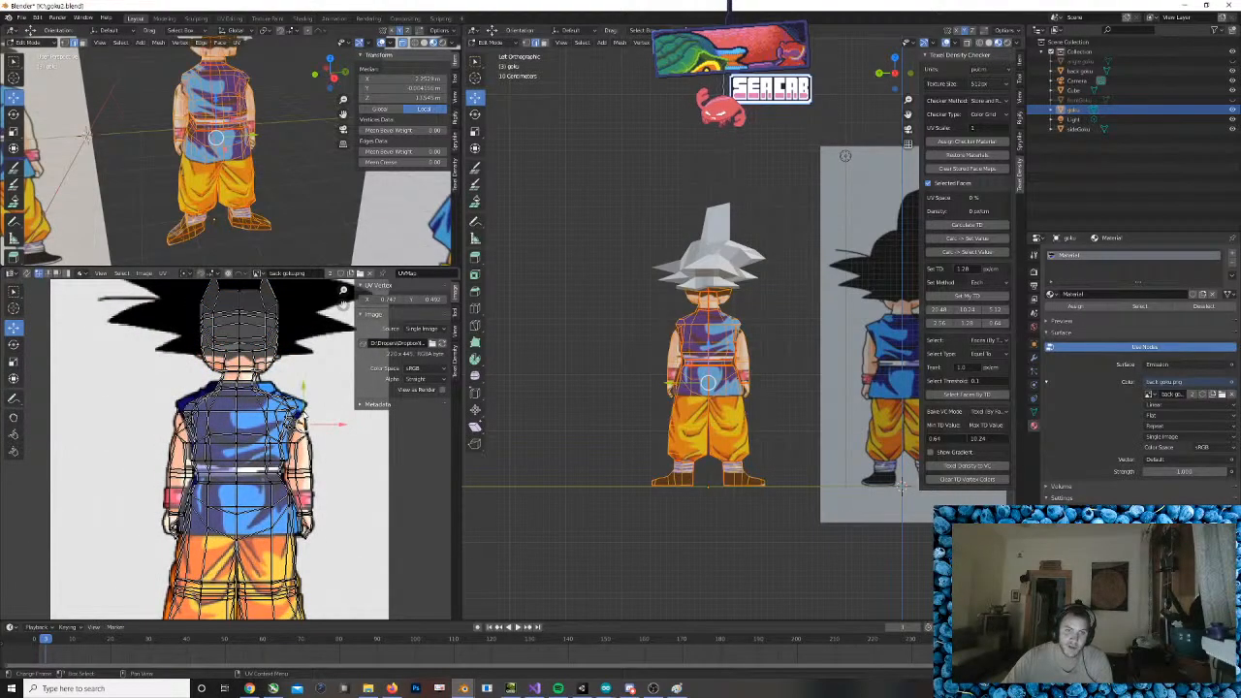
left_click_drag(304, 390, 304, 381)
scroll(304, 381, "up", 2)
Raise the outer shoulder-tip UVs of the left-hand arm to the painted sleeve edge
key("b")
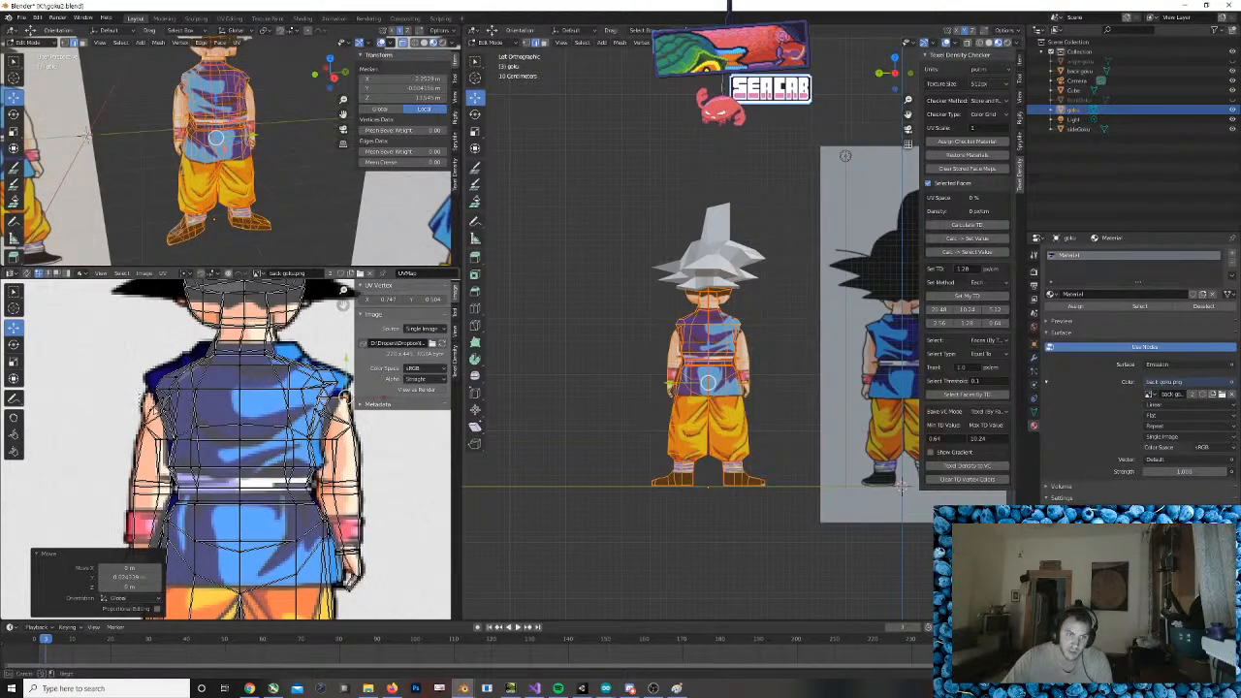
left_click_drag(164, 393, 136, 413)
key("b")
key("alt+a")
key("b")
key("g")
left_click(151, 385)
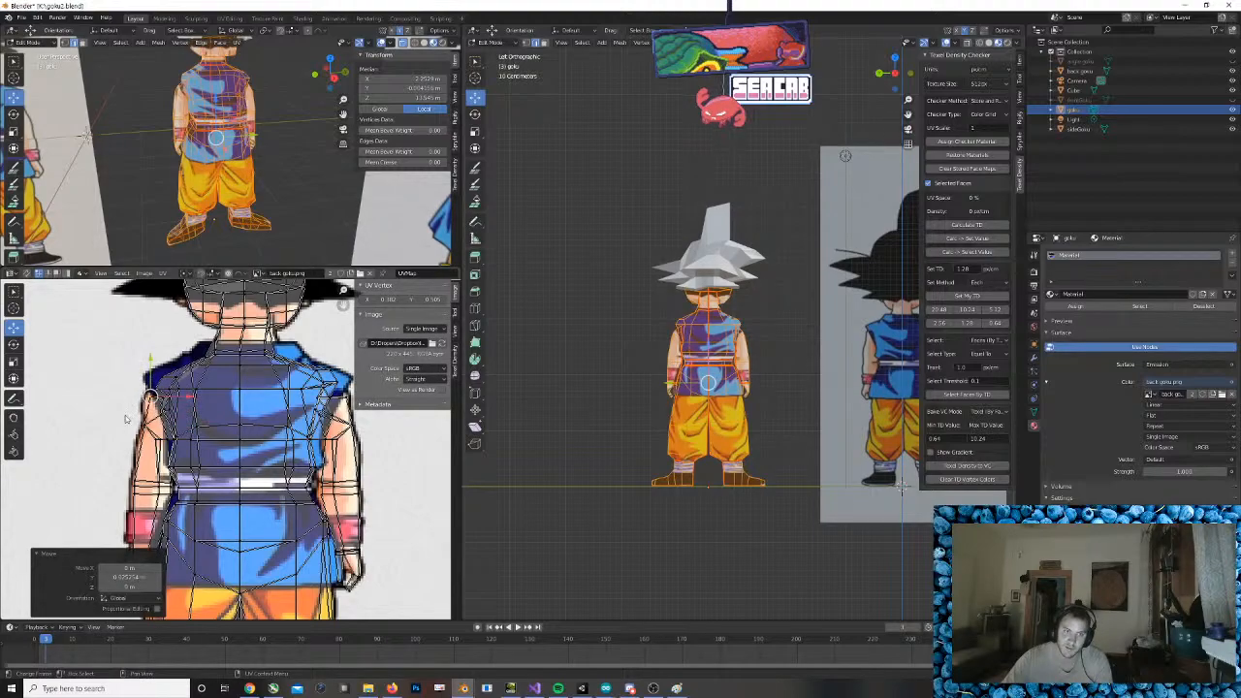
Shift the elbow UVs of the left-hand arm horizontally to fit the painted arm
key("alt+a")
middle_click_drag(148, 436, 169, 394)
key("b")
left_click_drag(180, 433, 124, 458)
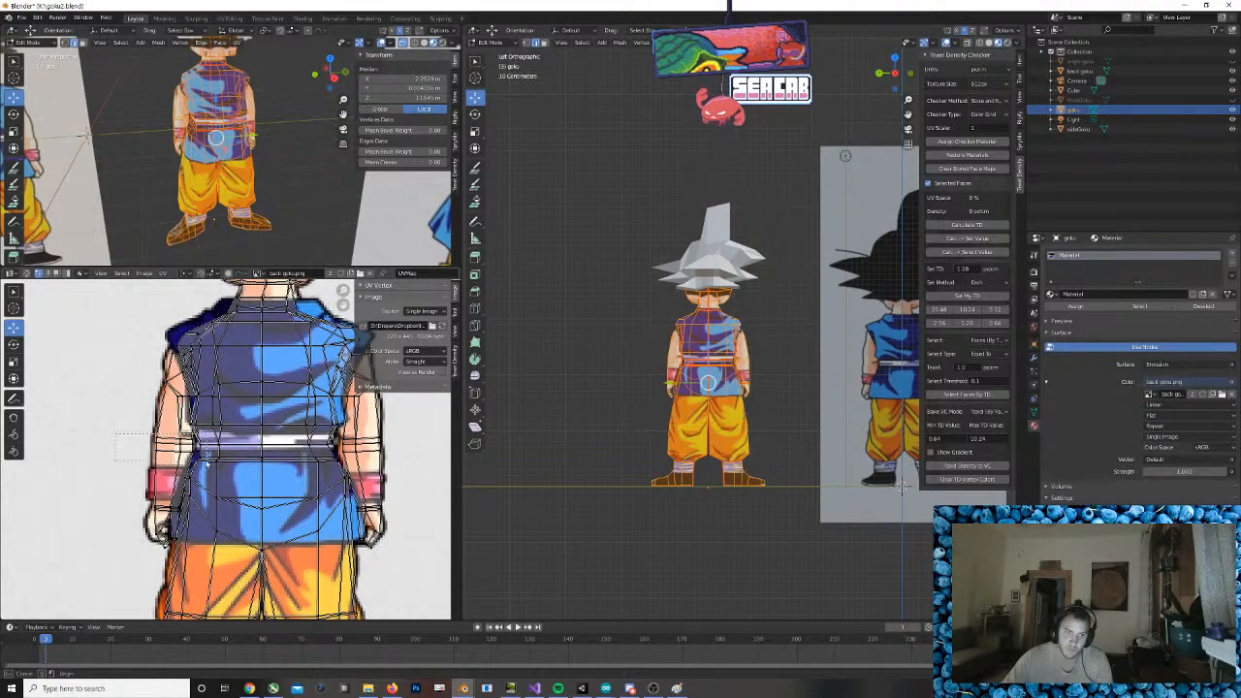
left_click_drag(200, 462, 199, 459)
key("g")
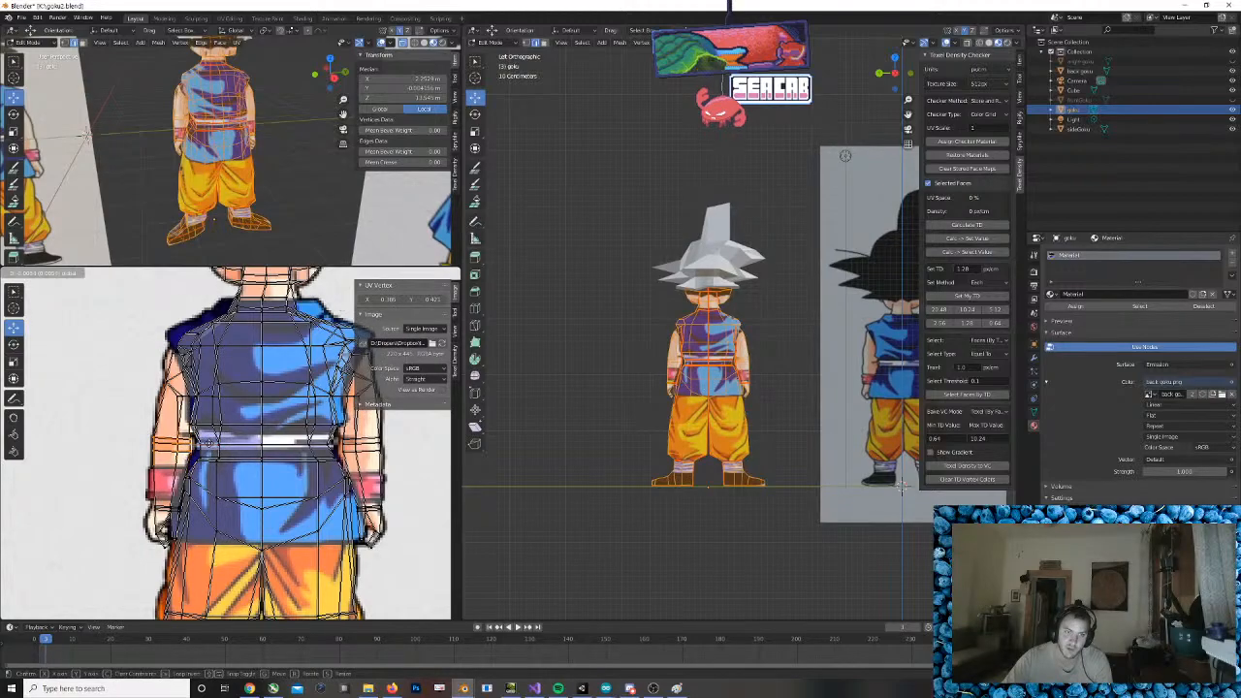
left_click(184, 442)
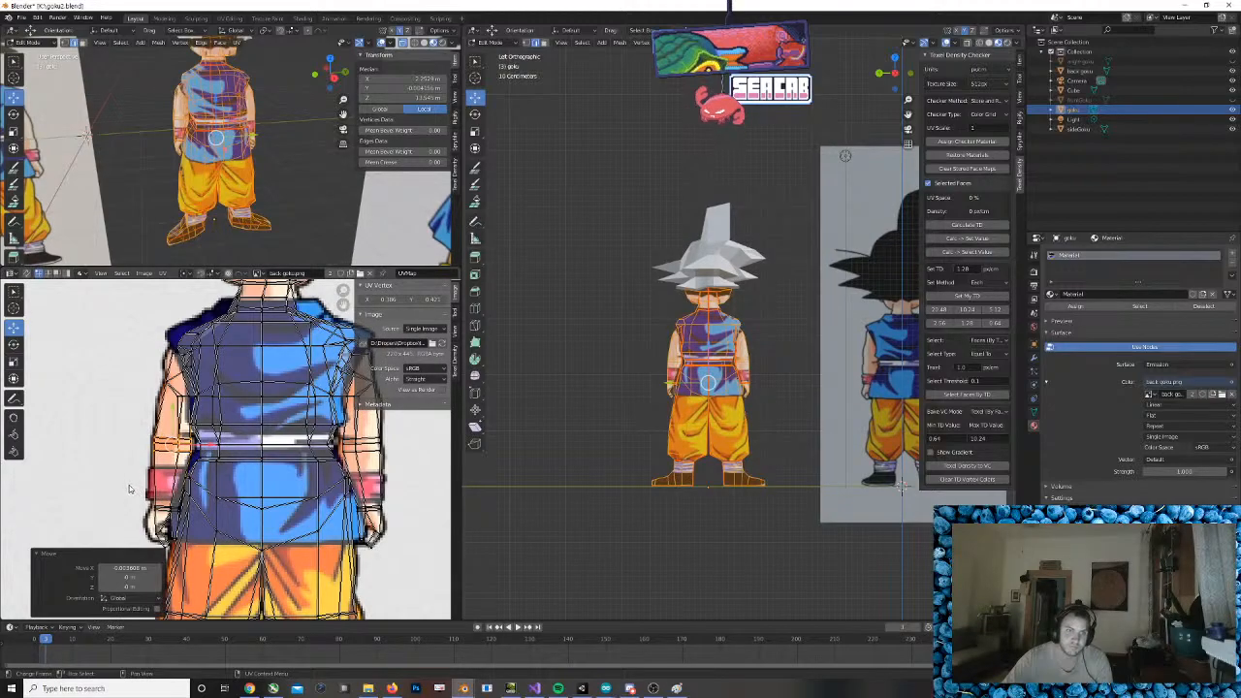
Select the wrist and hand UVs of the left-hand arm and shift them outward and upward to the painted wristband's lower edge
key("b")
left_click_drag(128, 482, 179, 549)
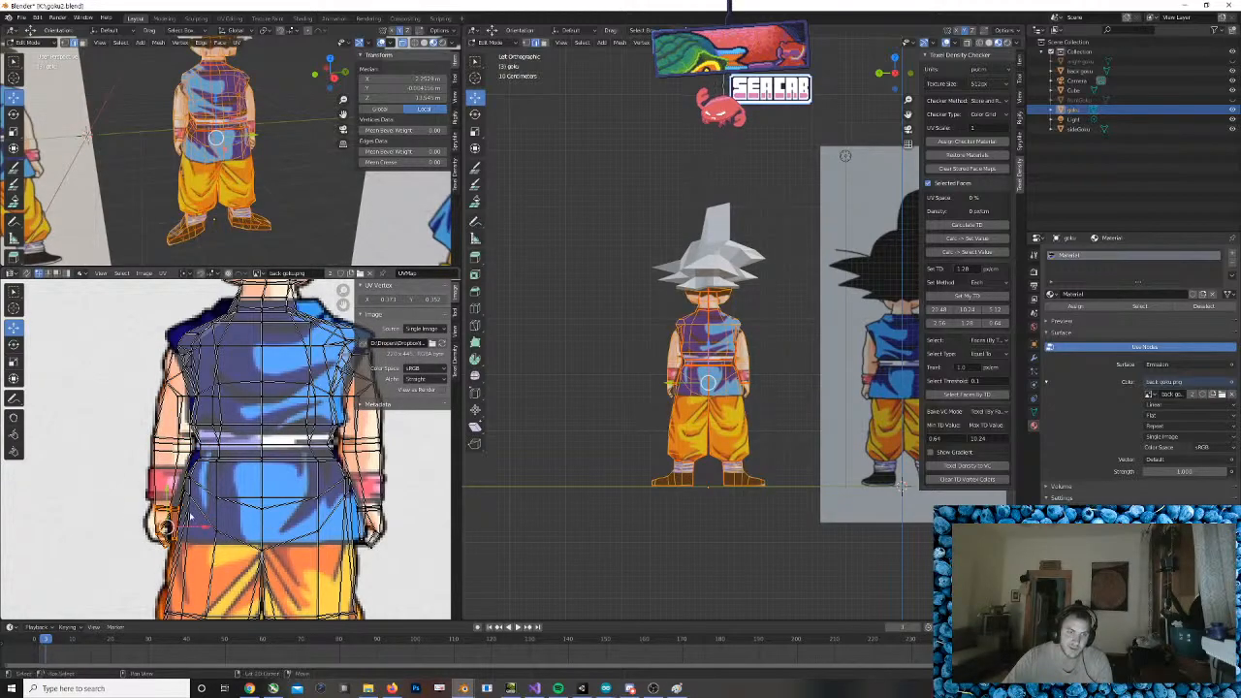
scroll(252, 470, "up", 4)
key("g")
key("x")
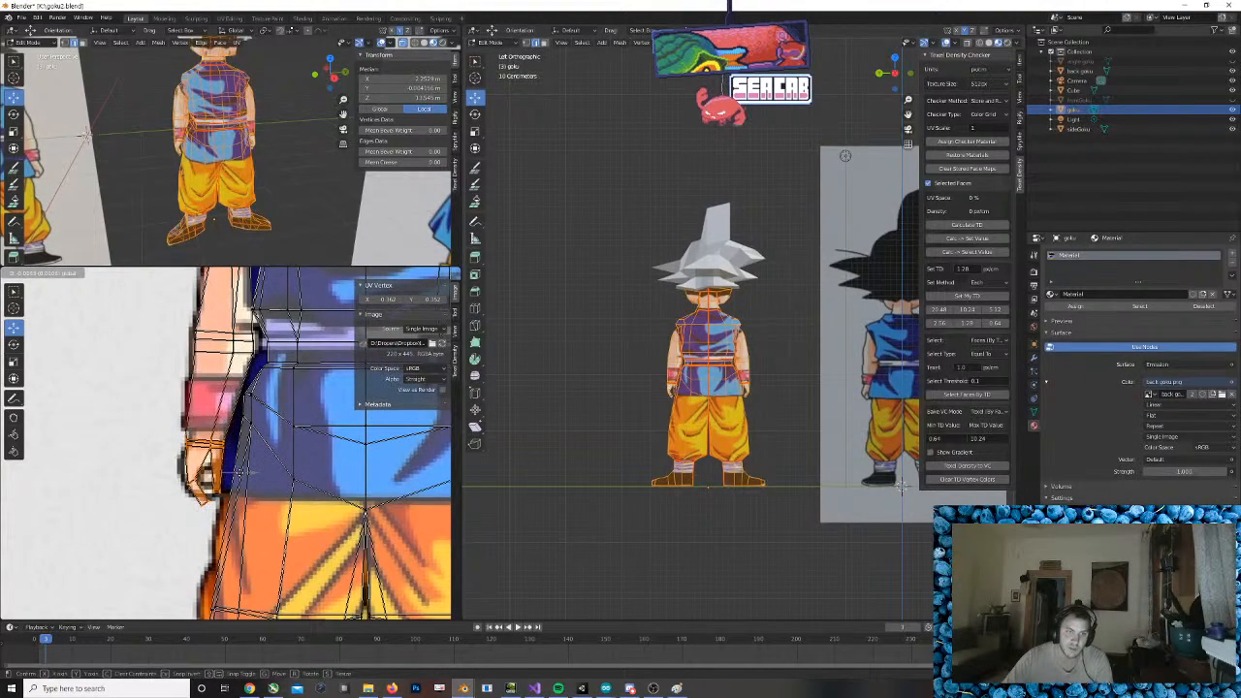
left_click(229, 470)
key("g")
key("y")
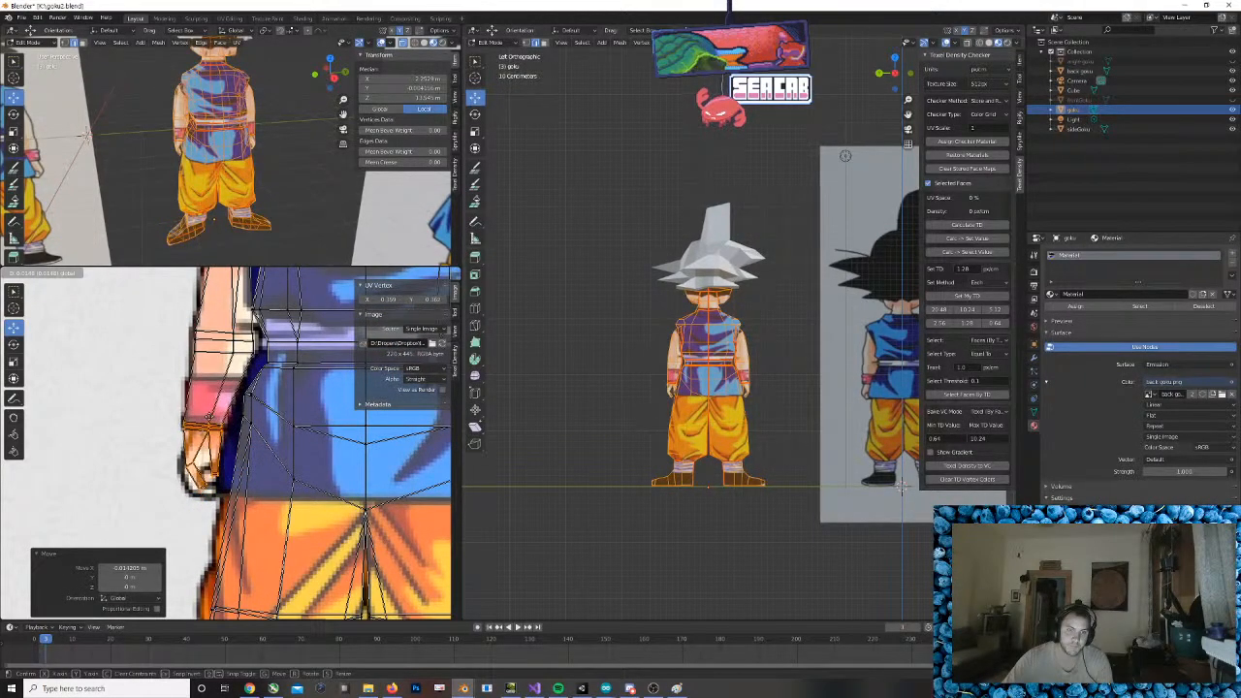
left_click(225, 435)
key("g")
key("x")
left_click(233, 459)
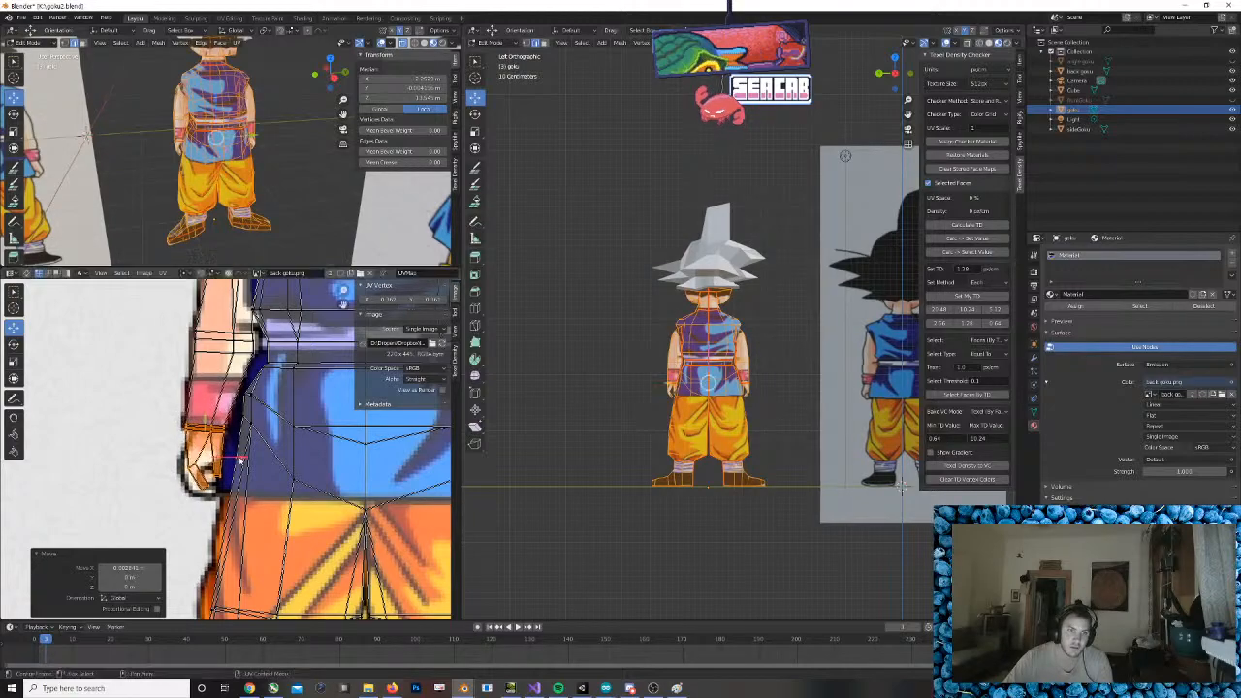
Fine-tune the left-hand wrist UVs with small horizontal and vertical nudges against the painted hand
scroll(204, 485, "down", 4)
middle_click_drag(203, 440, 180, 455)
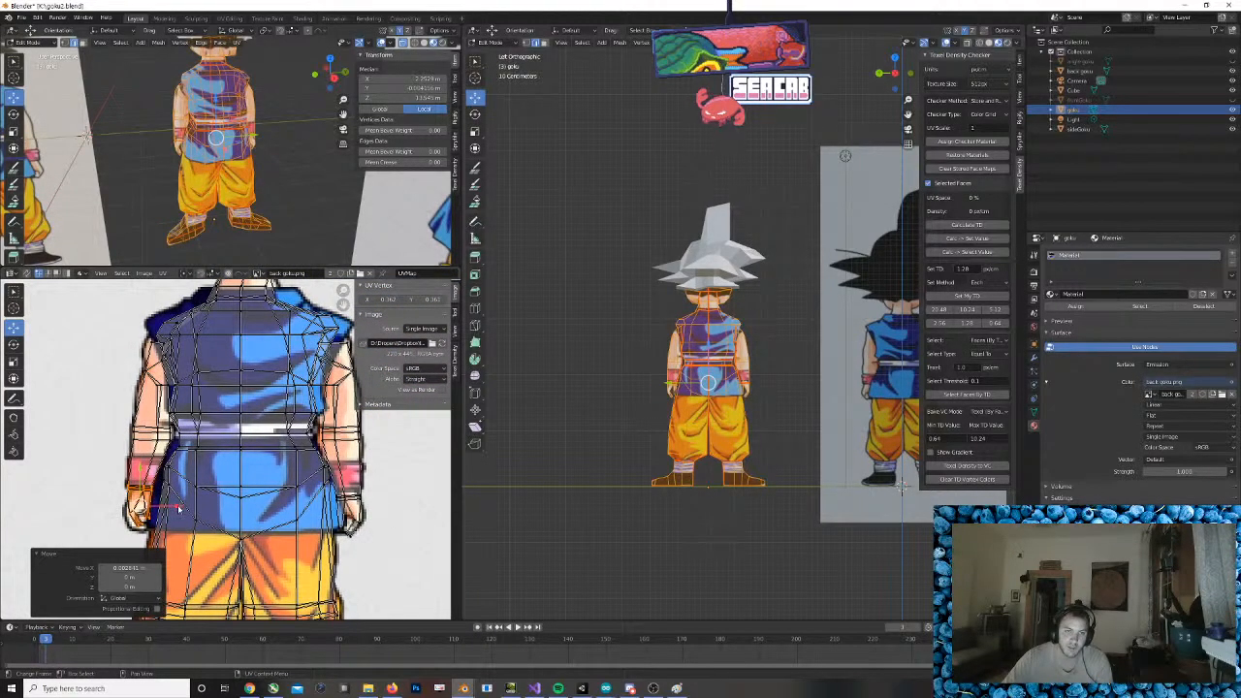
key("g")
key("x")
left_click(176, 505)
key("g")
key("y")
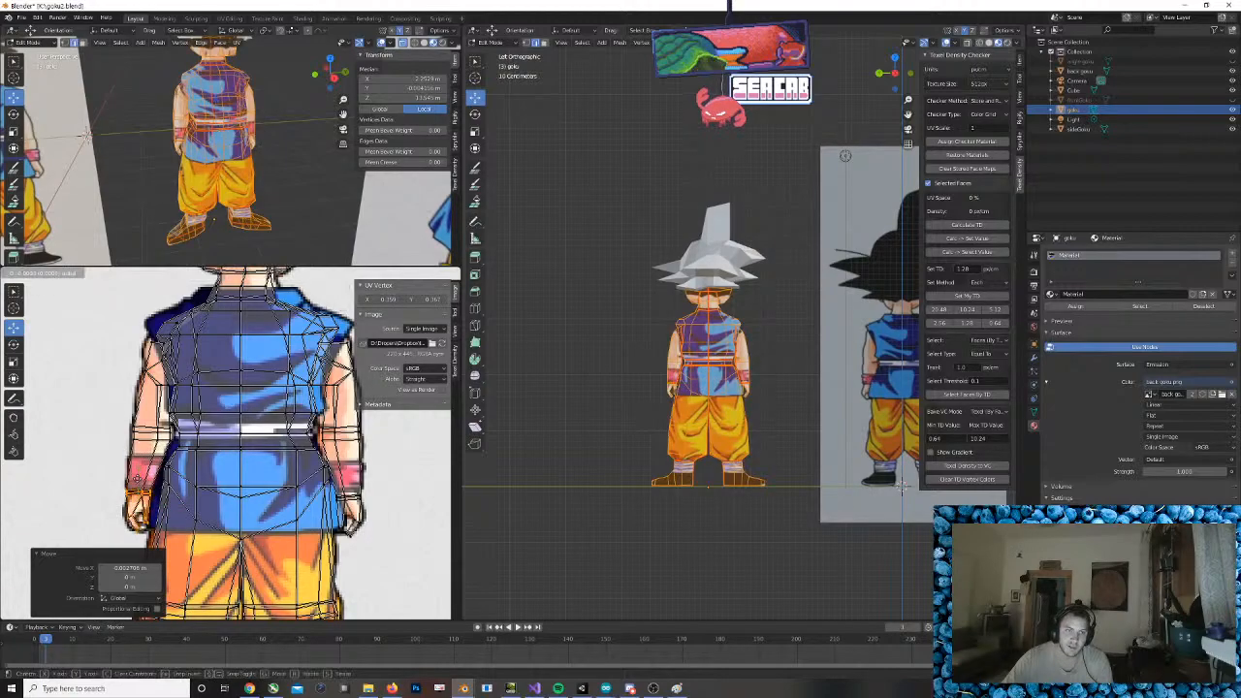
left_click(174, 504)
key("g")
key("y")
left_click_drag(174, 505, 145, 481)
Raise the collar-line UVs to the painted neckline and nudge the right-hand neck-side UVs horizontally onto the painted neck
middle_click_drag(145, 481, 141, 488)
middle_click_drag(241, 309, 216, 389)
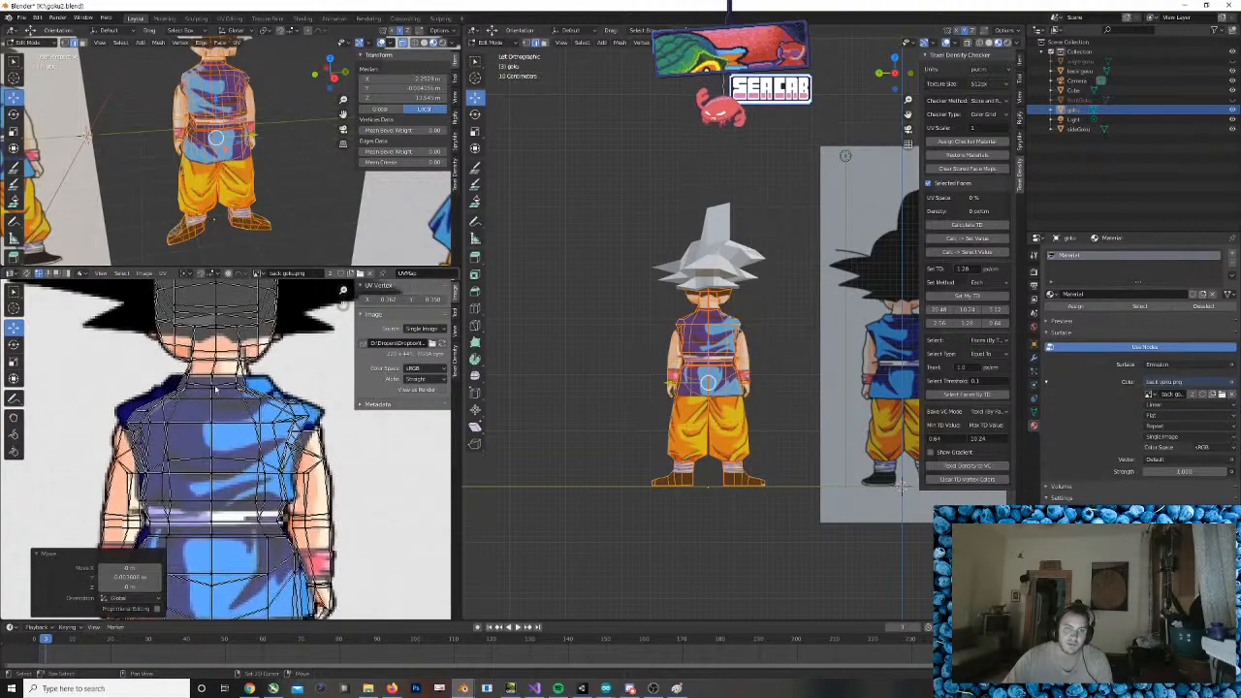
left_click(260, 395, "alt")
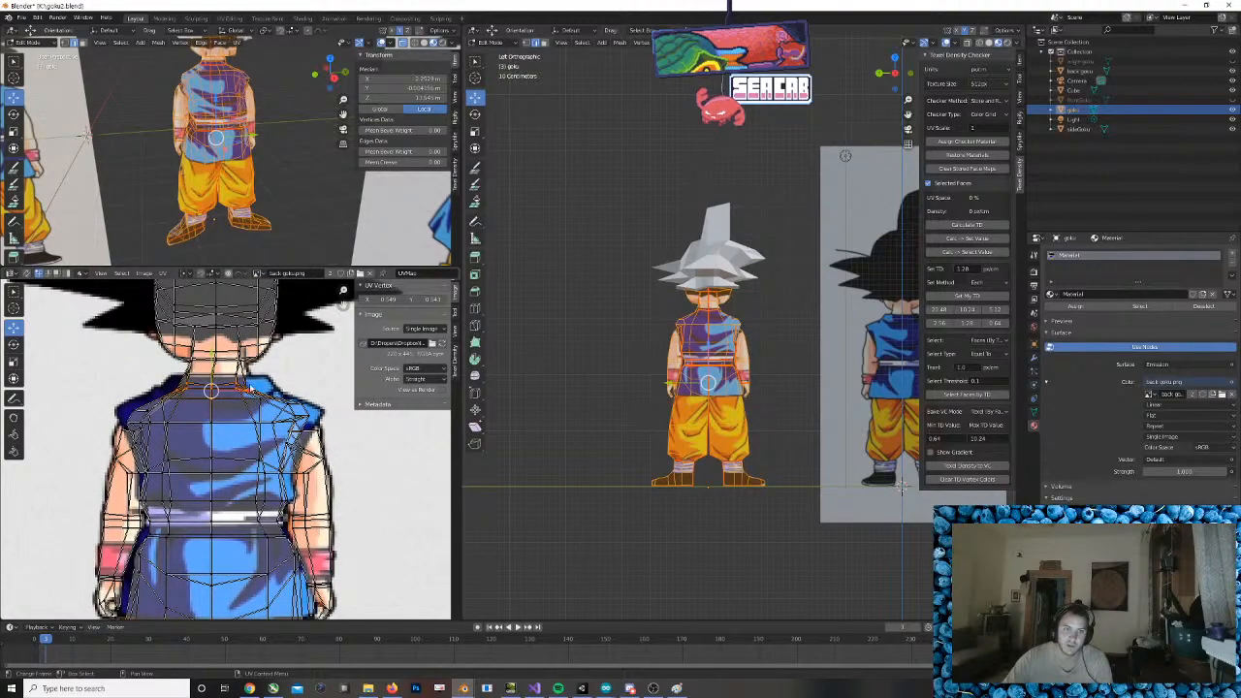
key("b")
left_click_drag(158, 377, 252, 409)
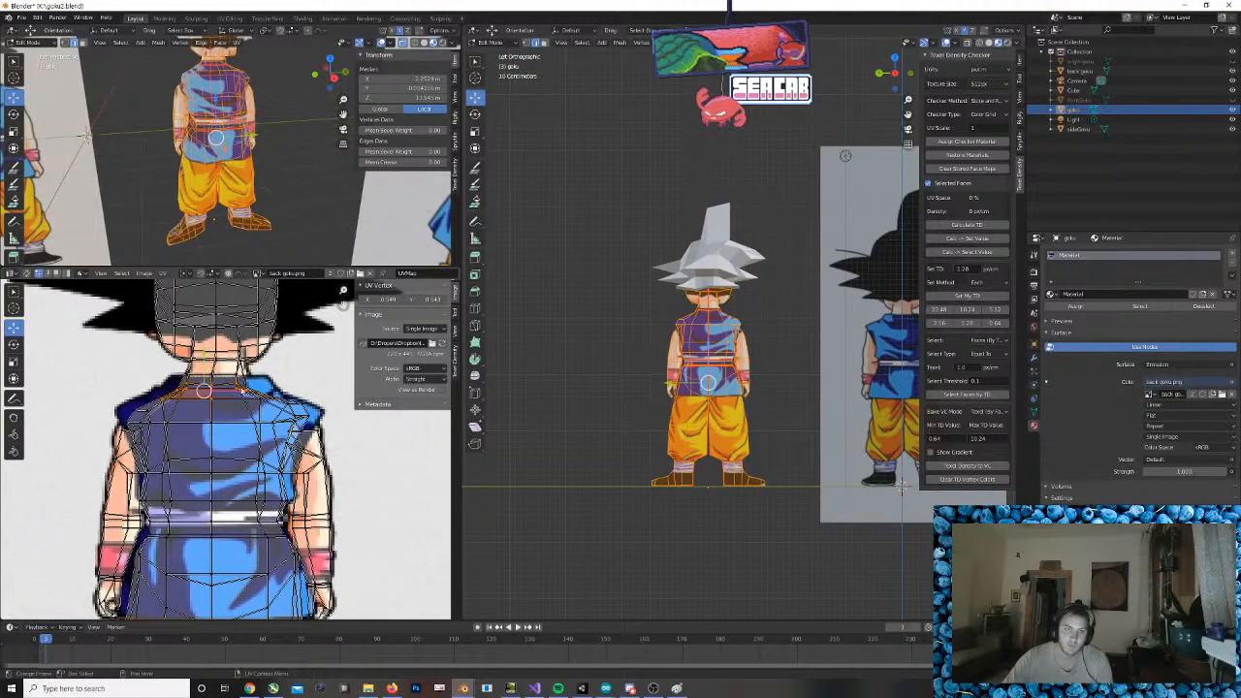
left_click(173, 378)
key("b")
left_click_drag(170, 384, 264, 417)
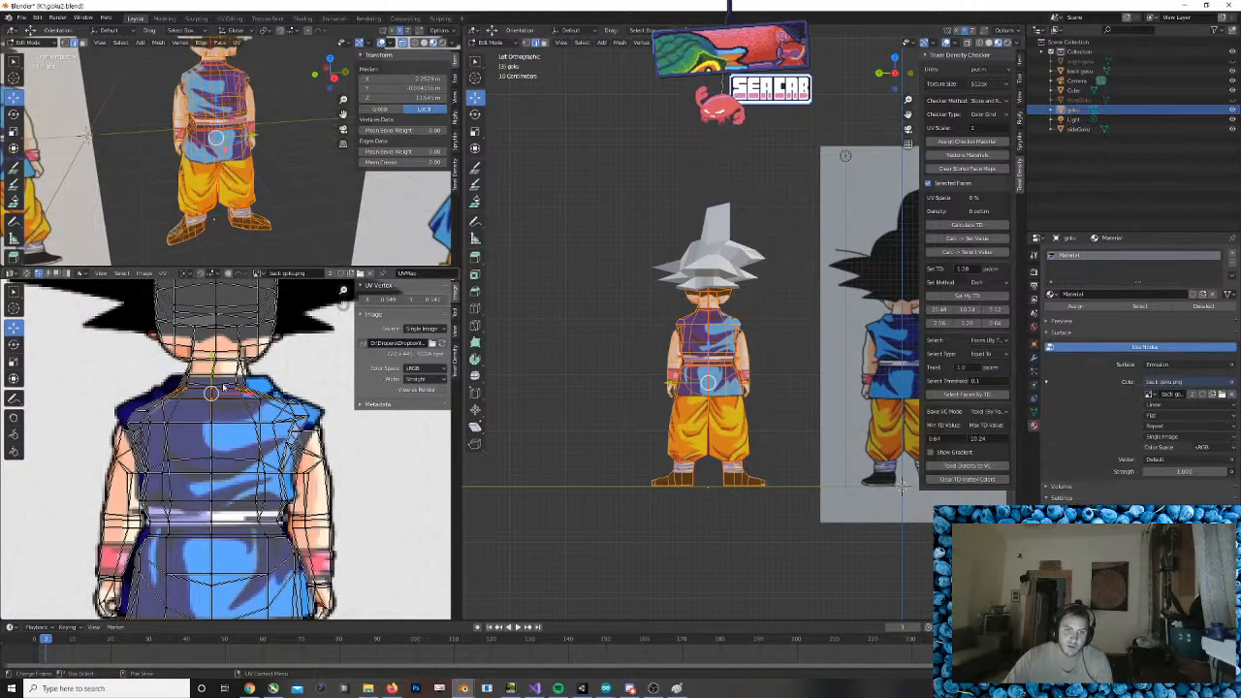
key("g")
key("y")
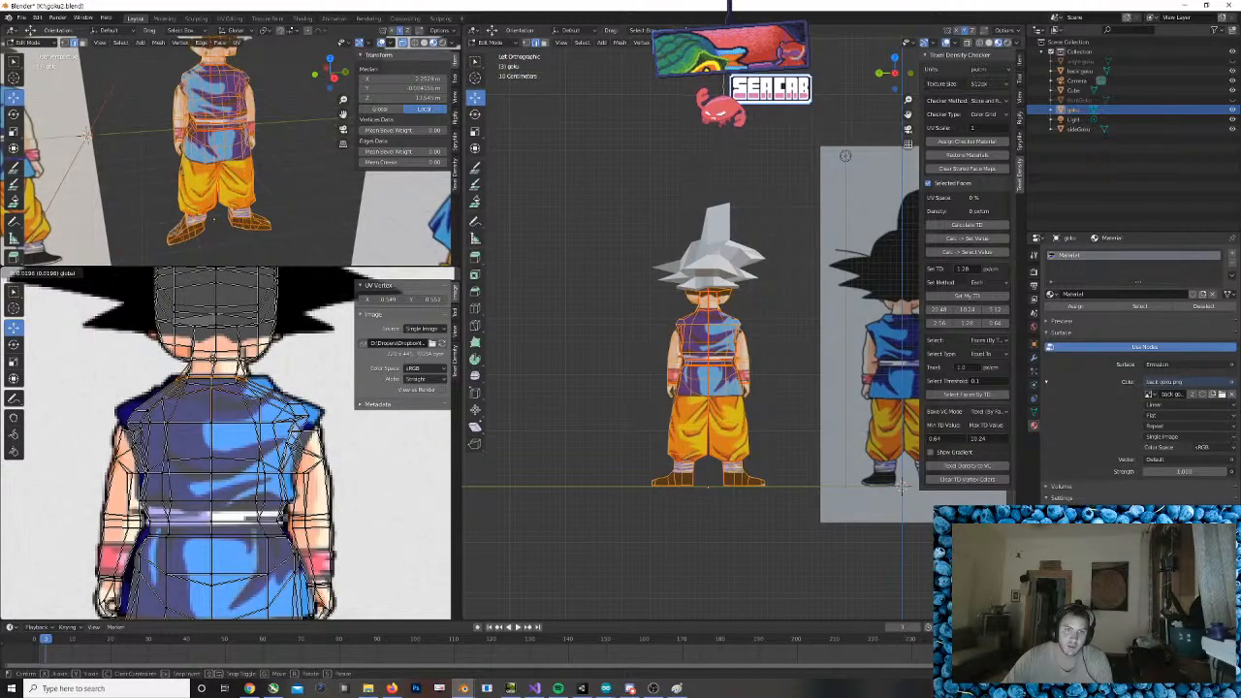
left_click(200, 388)
left_click_drag(165, 362, 256, 411)
left_click_drag(213, 363, 248, 376)
Examine the projected texture on the goku model from the back and sides outside edit mode
scroll(665, 409, "down", 1)
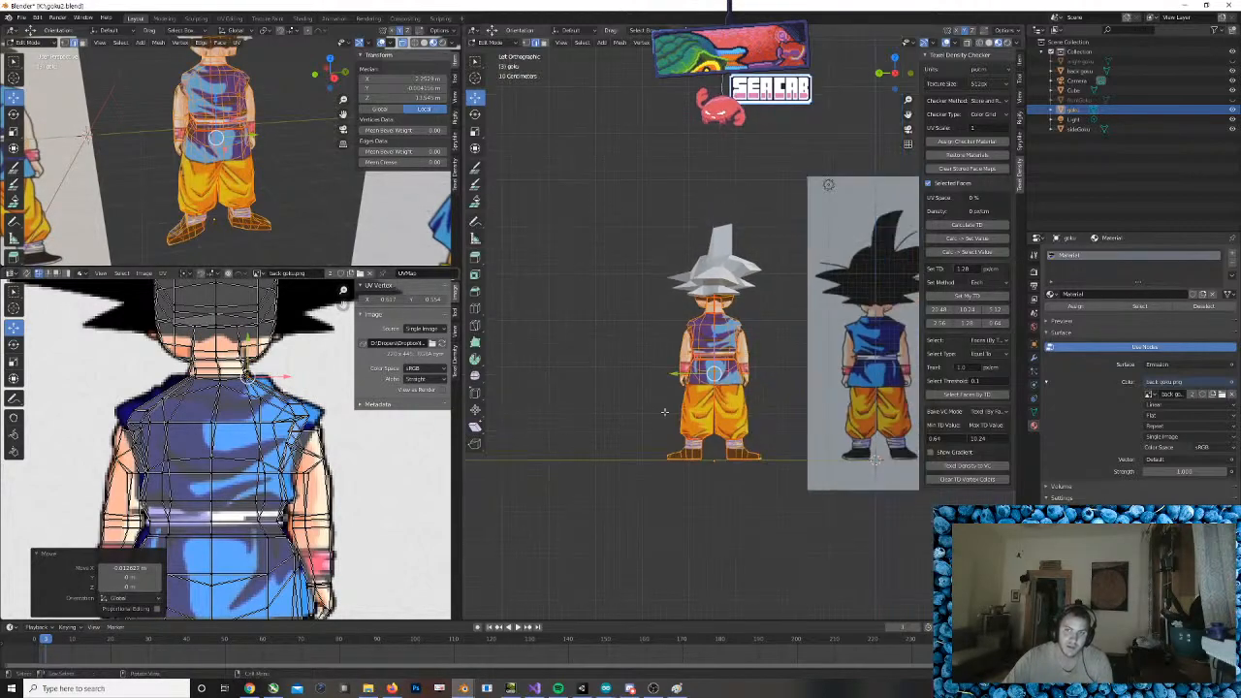
scroll(667, 387, "up", 2)
left_click(672, 341)
middle_click_drag(672, 341, 849, 344)
key("Tab")
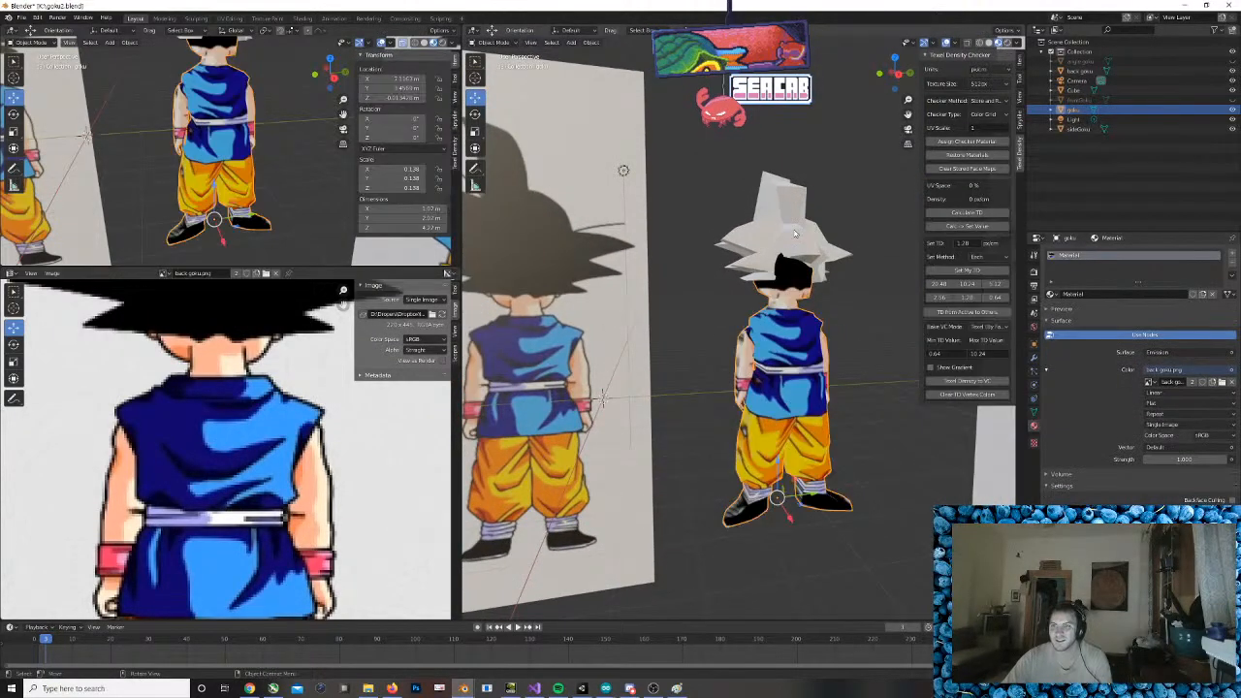
left_click(801, 230)
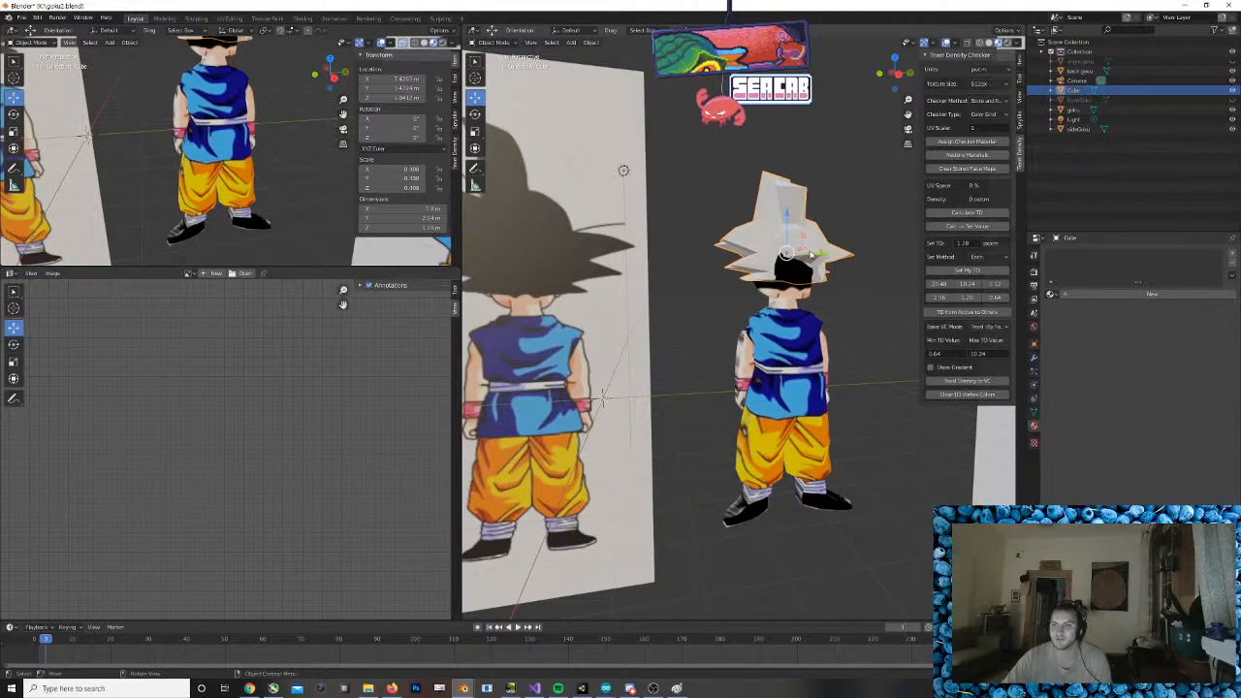
key("Tab")
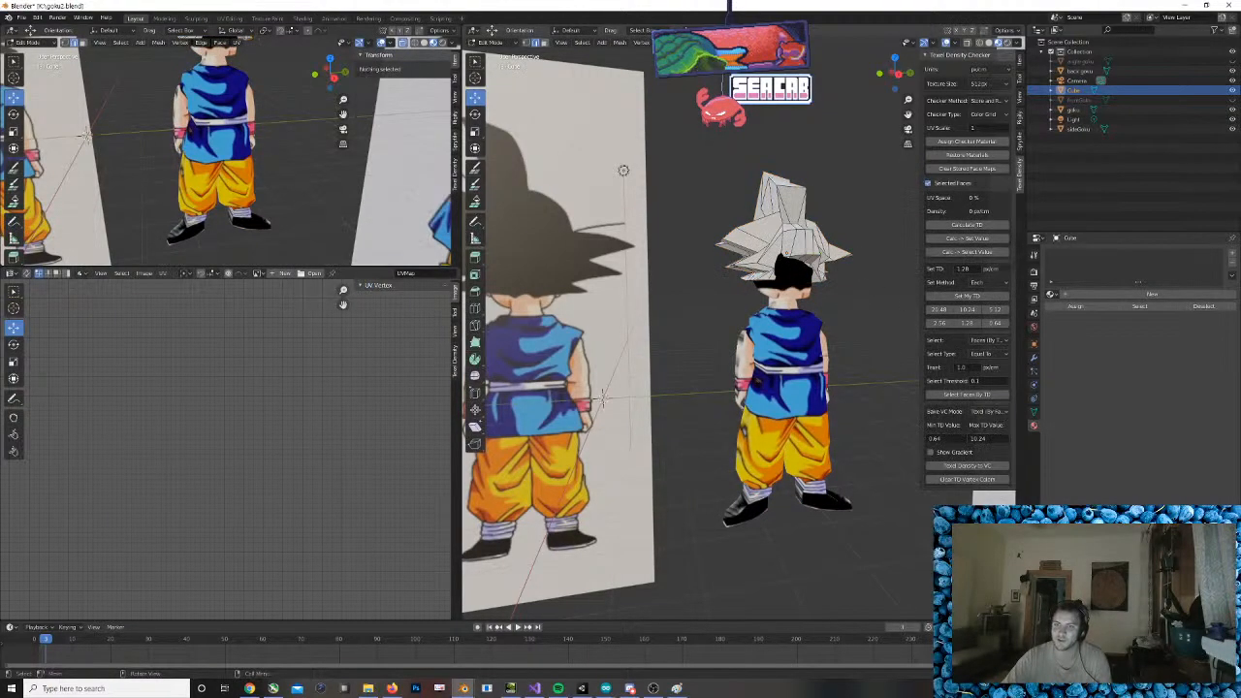
key("Tab")
left_click(814, 370)
key("Tab")
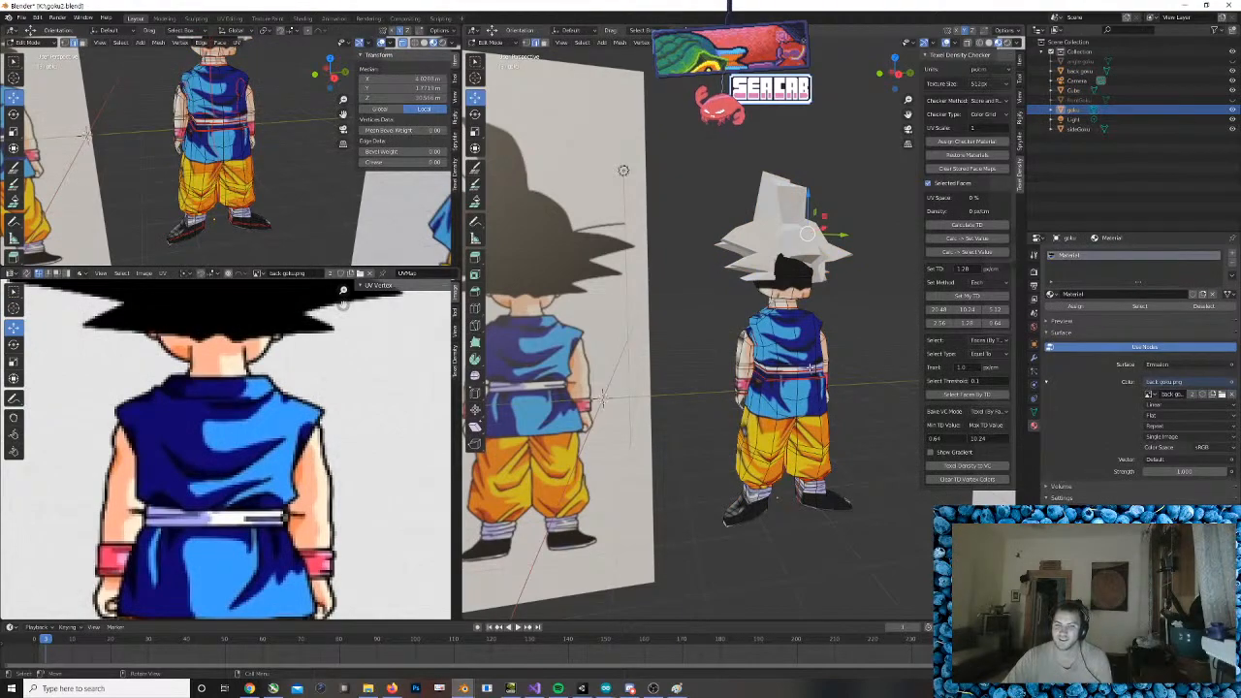
key("Tab")
key("Tab")
key("Tab")
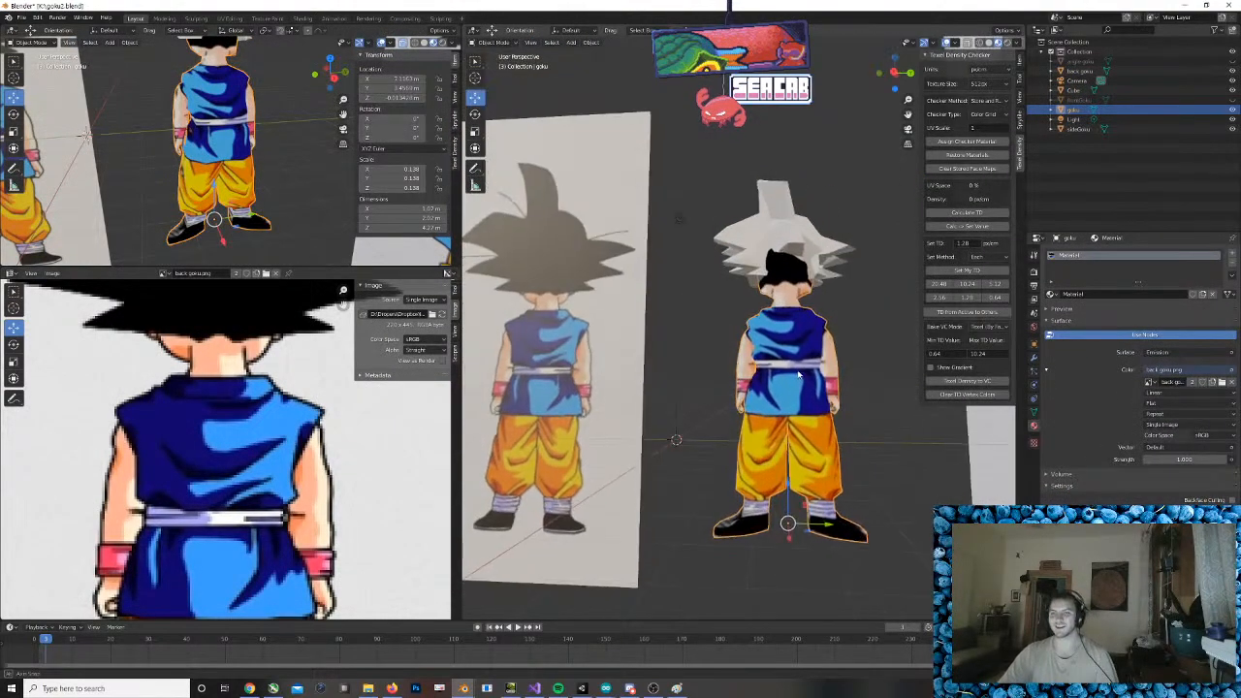
middle_click_drag(820, 388, 563, 393)
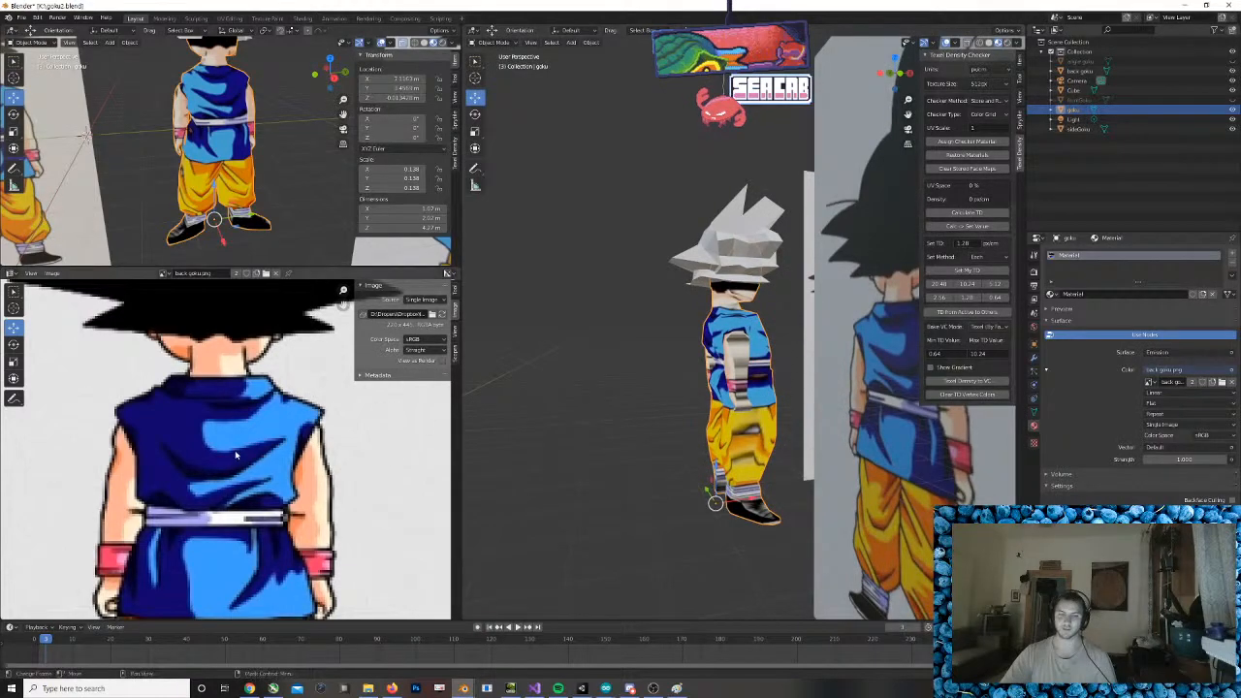
Shift the outer forearm UVs of the right-hand arm horizontally to fit the painted arm edge
key("Tab")
key("Tab")
key("a")
key("alt+a")
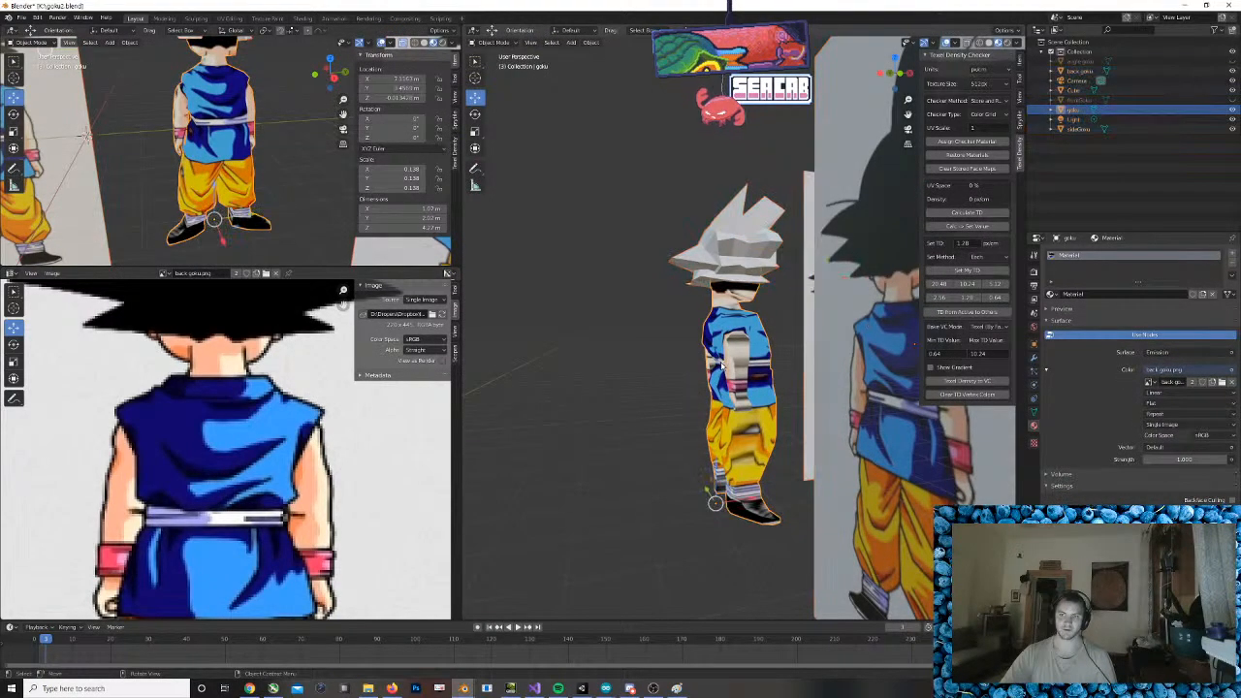
key("Tab")
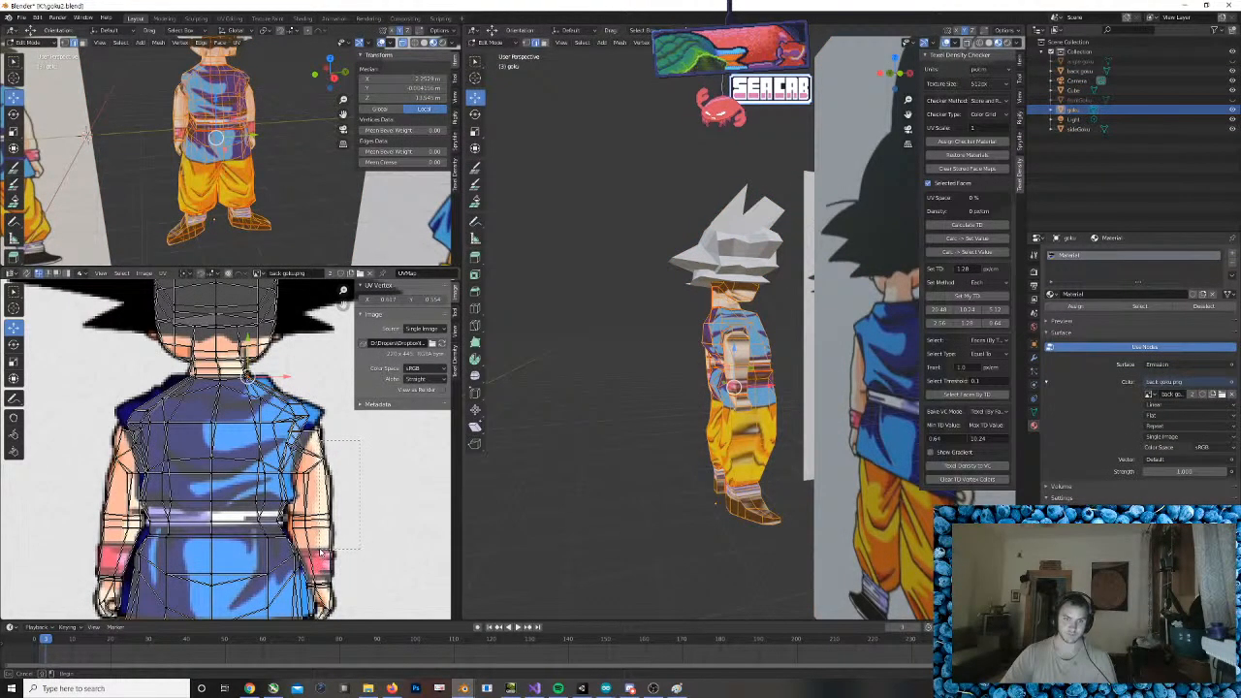
key("g")
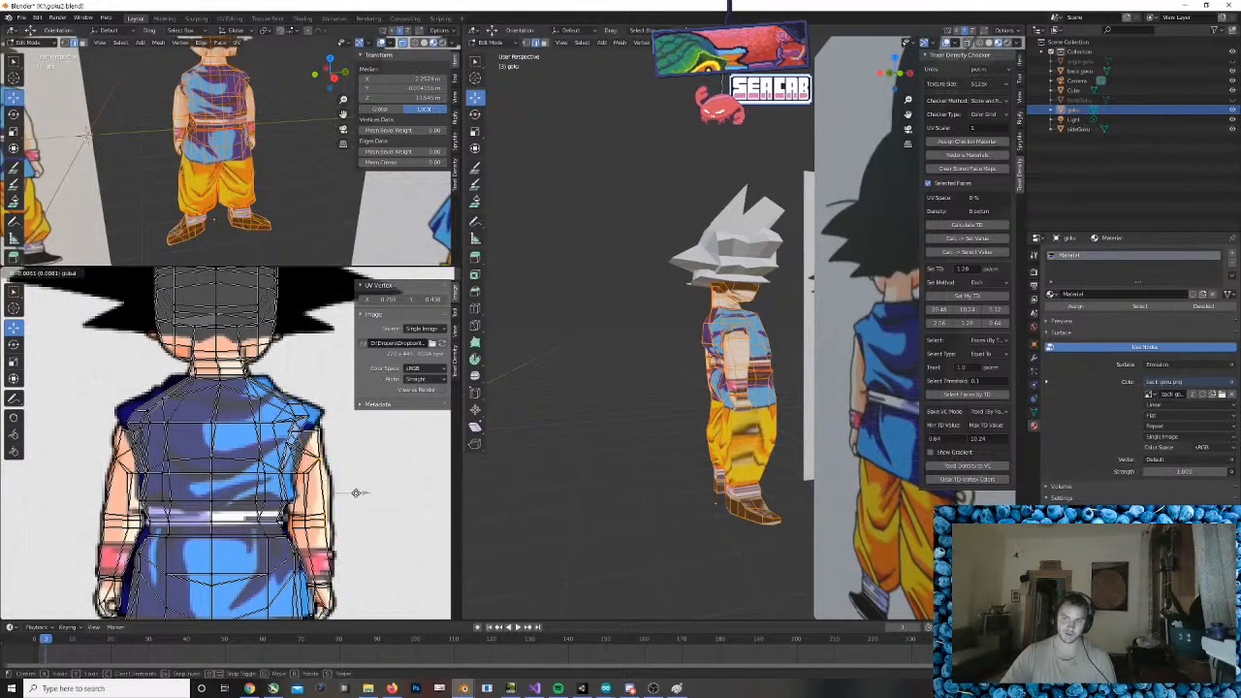
left_click(357, 494)
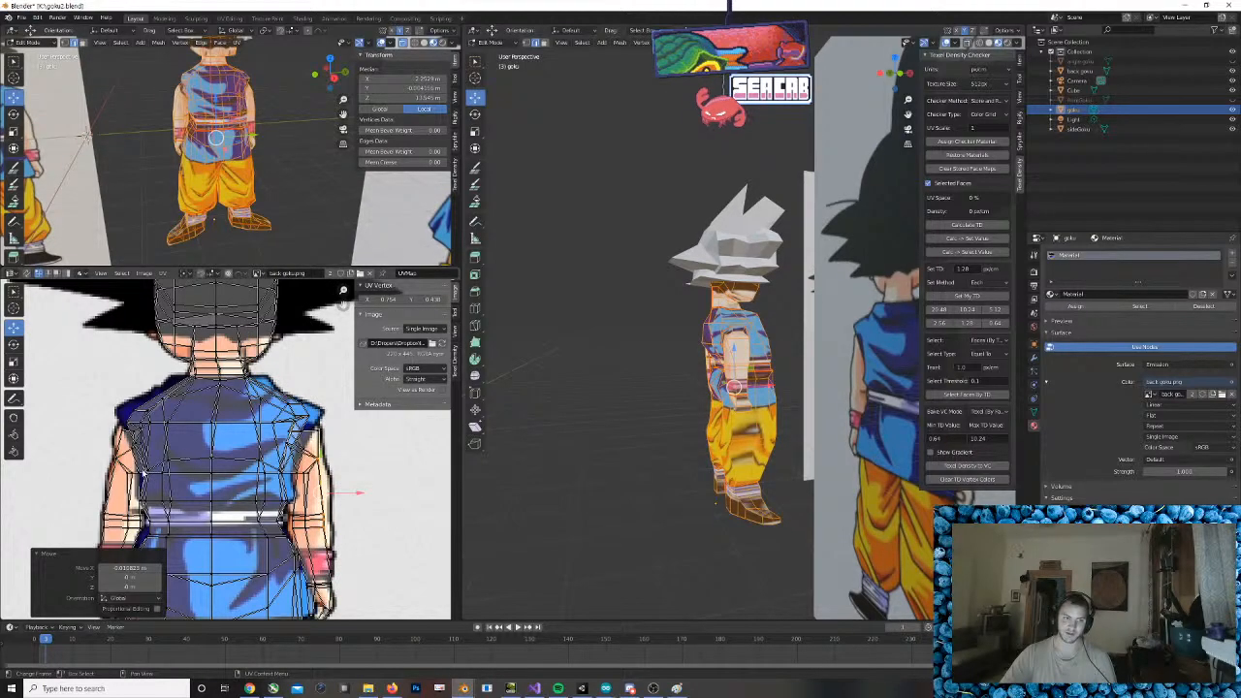
Nudge the outer elbow and wristband UVs of the left-hand arm to fit the painted arm edge
key("l")
key("g")
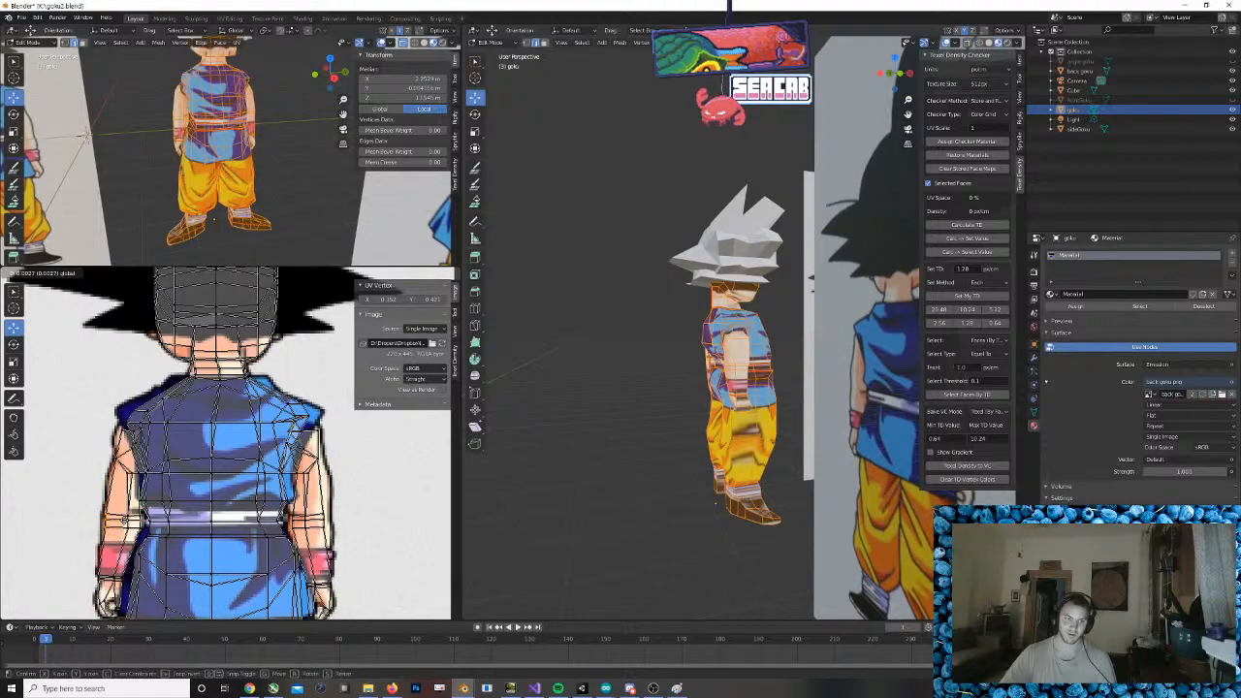
left_click(81, 563)
left_click(92, 516)
left_click_drag(85, 566, 121, 589)
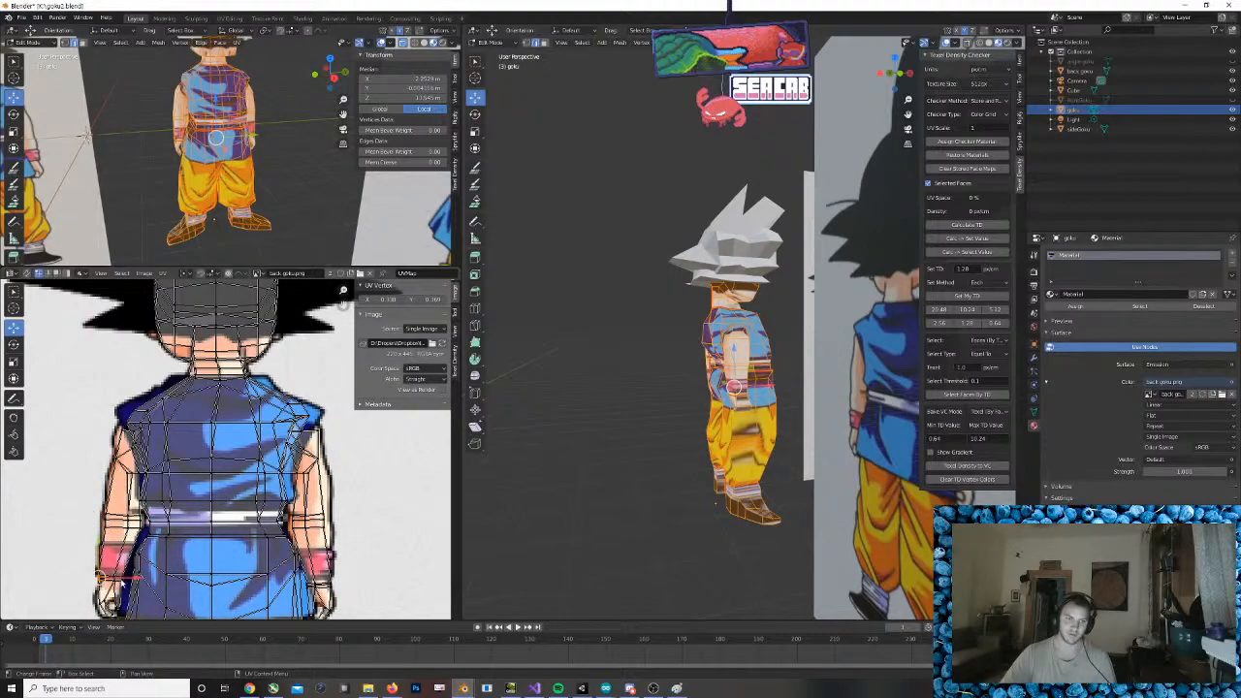
key("g")
left_click(112, 584)
Examine the adjusted texture on the goku model from several angles outside edit mode
key("alt+a")
middle_click_drag(716, 233, 758, 230)
middle_click_drag(705, 509, 857, 424)
scroll(857, 424, "down", 2)
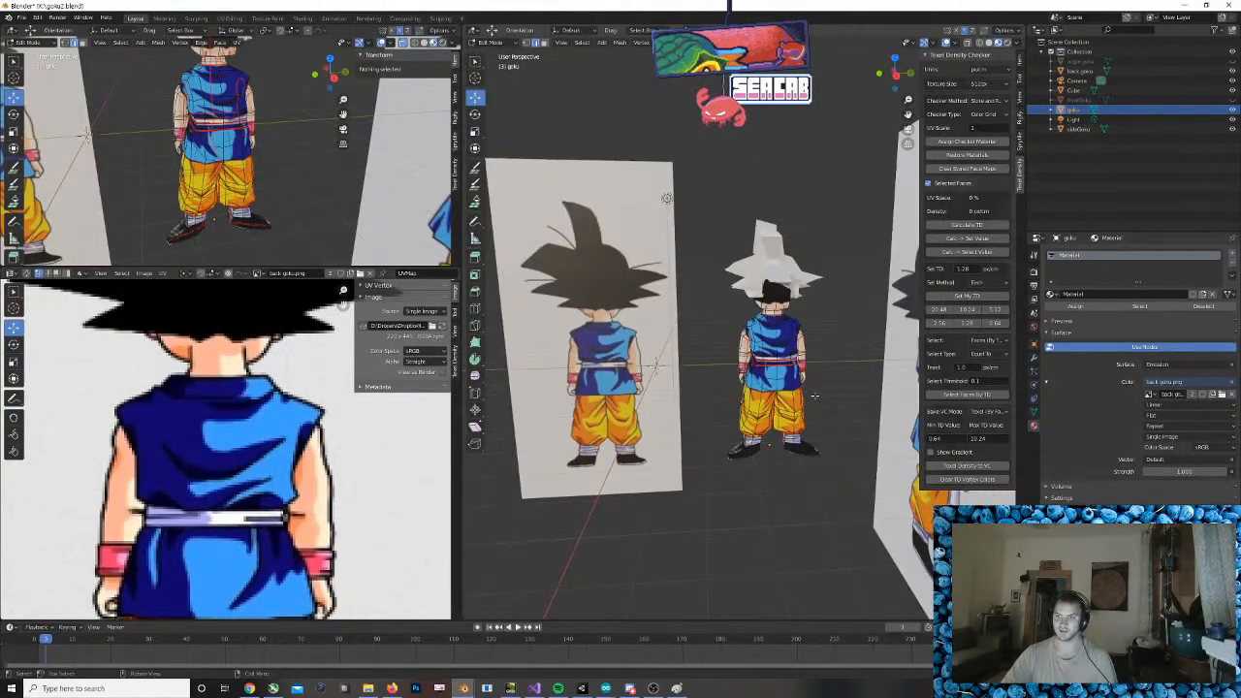
scroll(776, 403, "up", 3)
middle_click_drag(750, 399, 767, 358)
key("Tab")
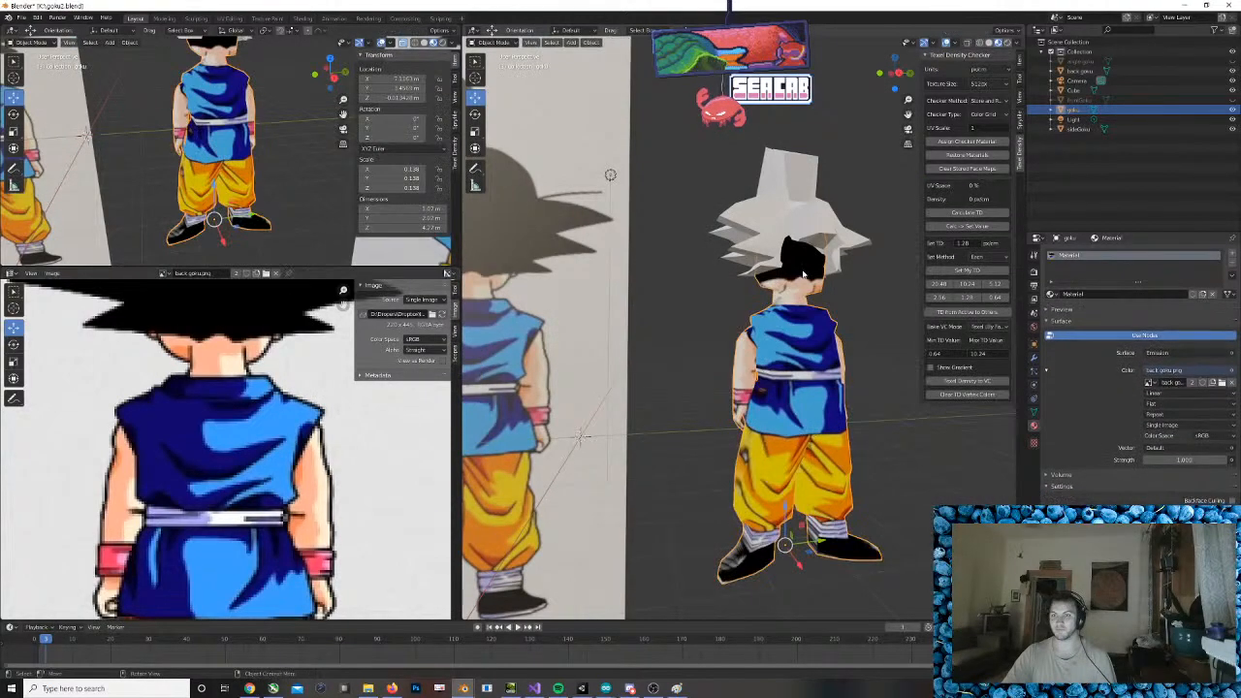
left_click(798, 186)
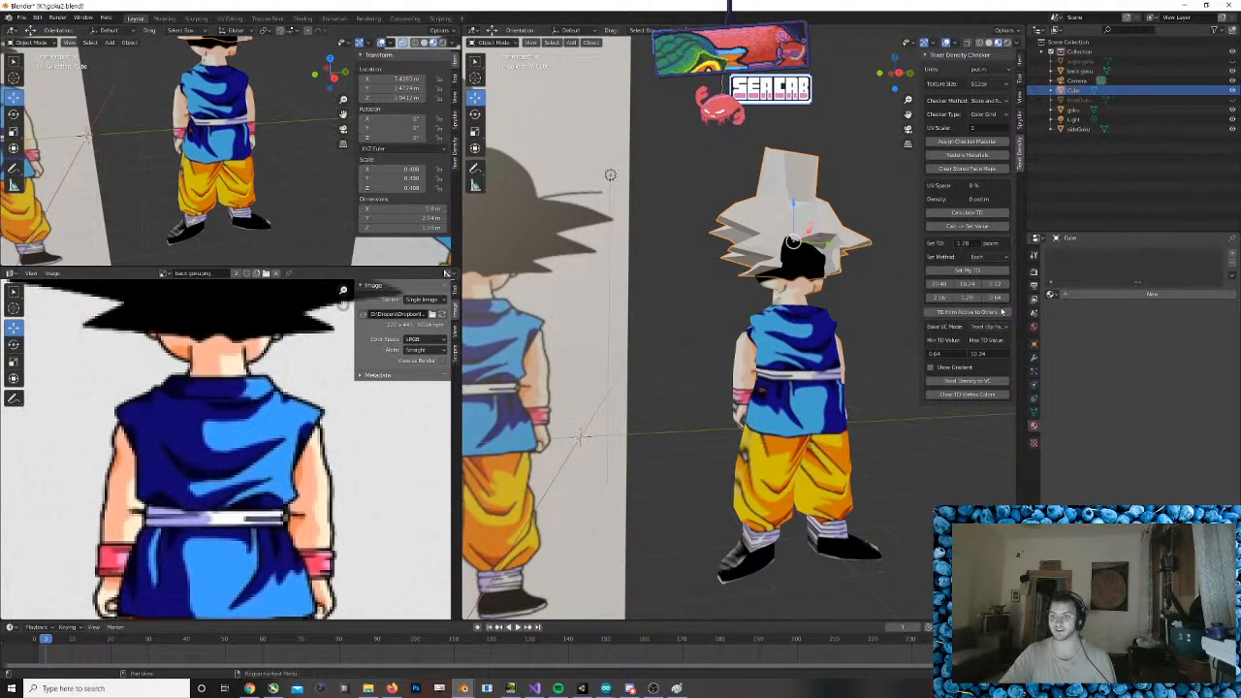
middle_click_drag(678, 408, 856, 412)
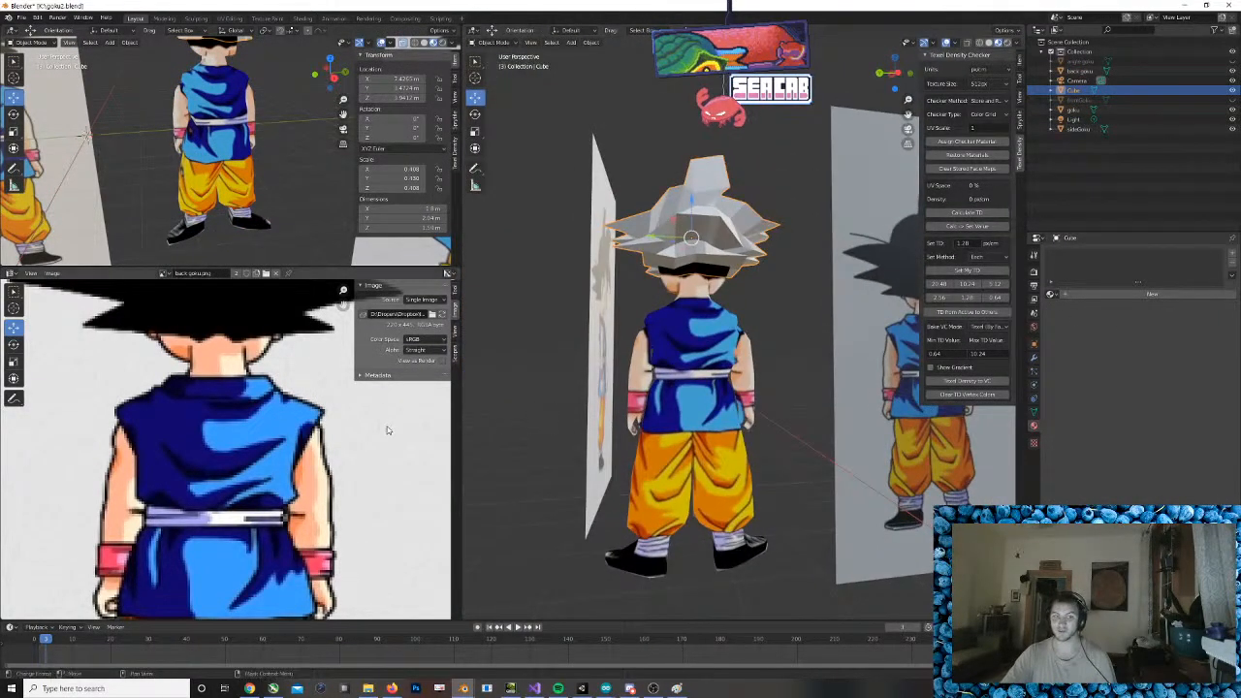
key("Tab")
middle_click_drag(494, 414, 781, 432)
key("a")
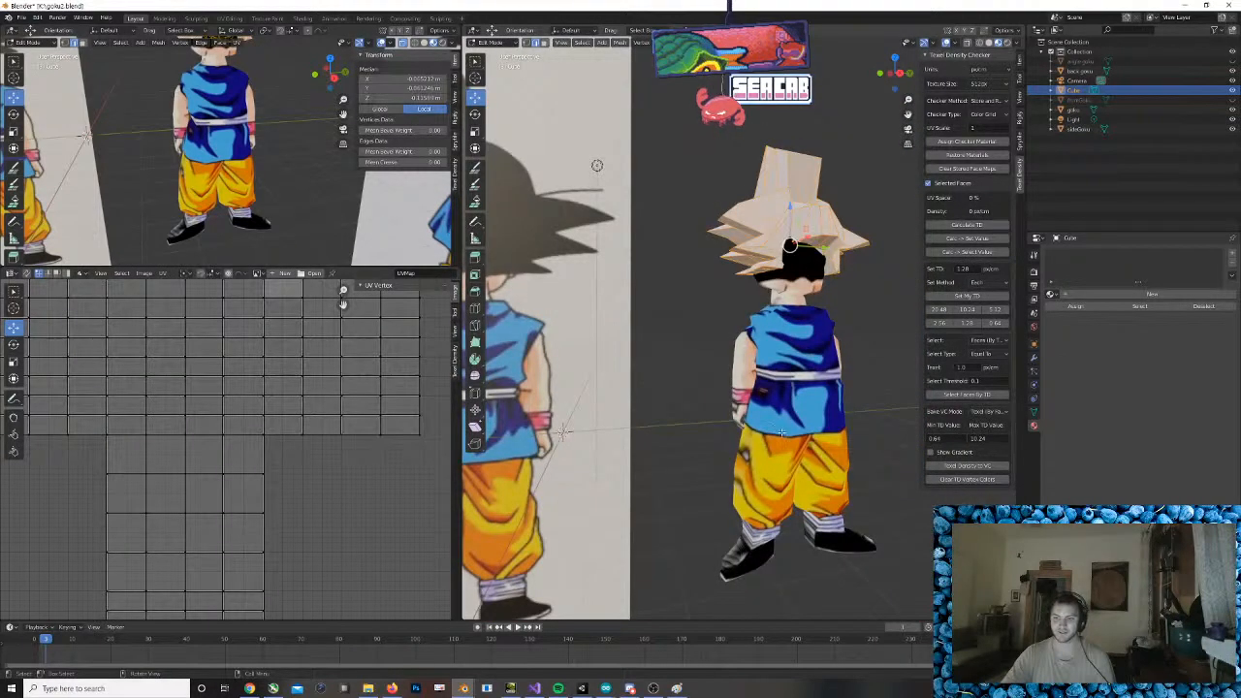
key("Tab")
key("a")
key("Tab")
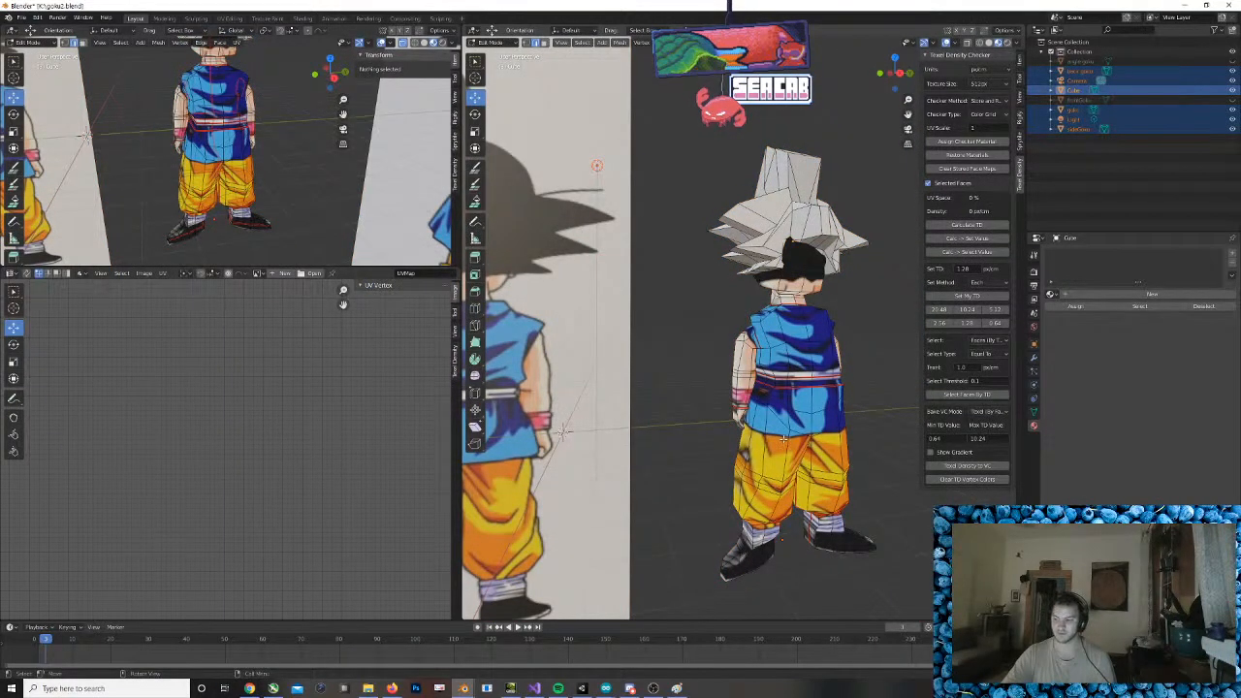
key("a")
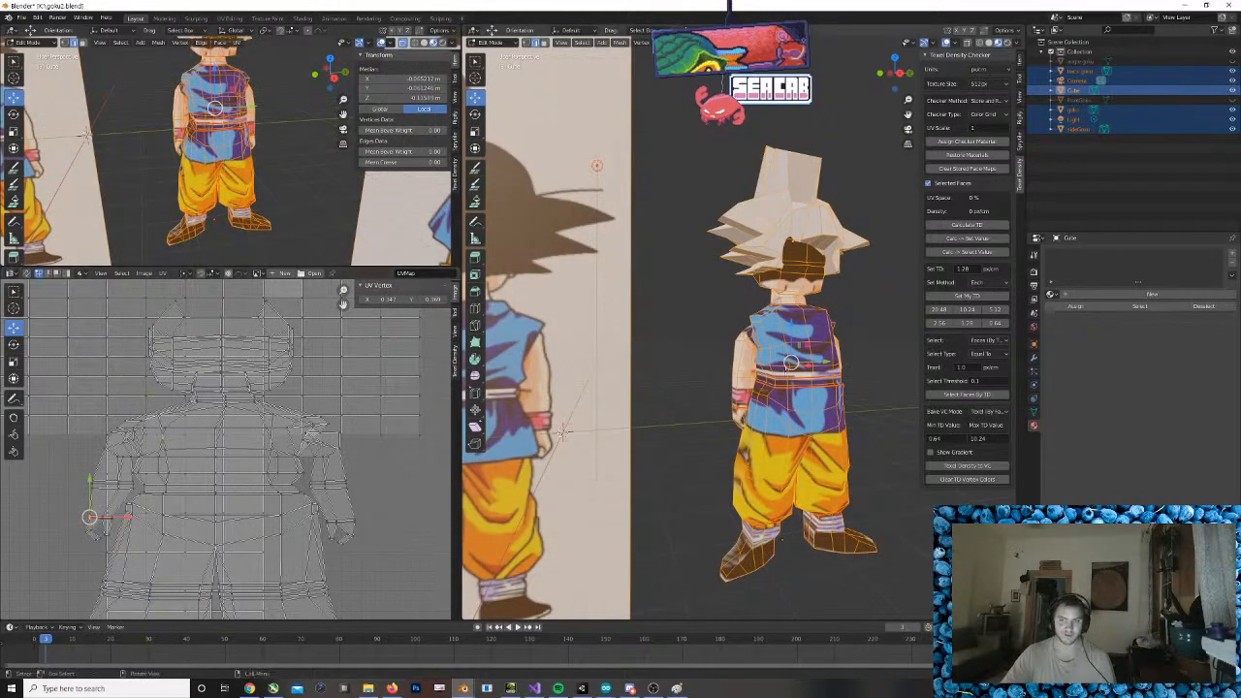
key("Tab")
left_click(788, 360)
key("a")
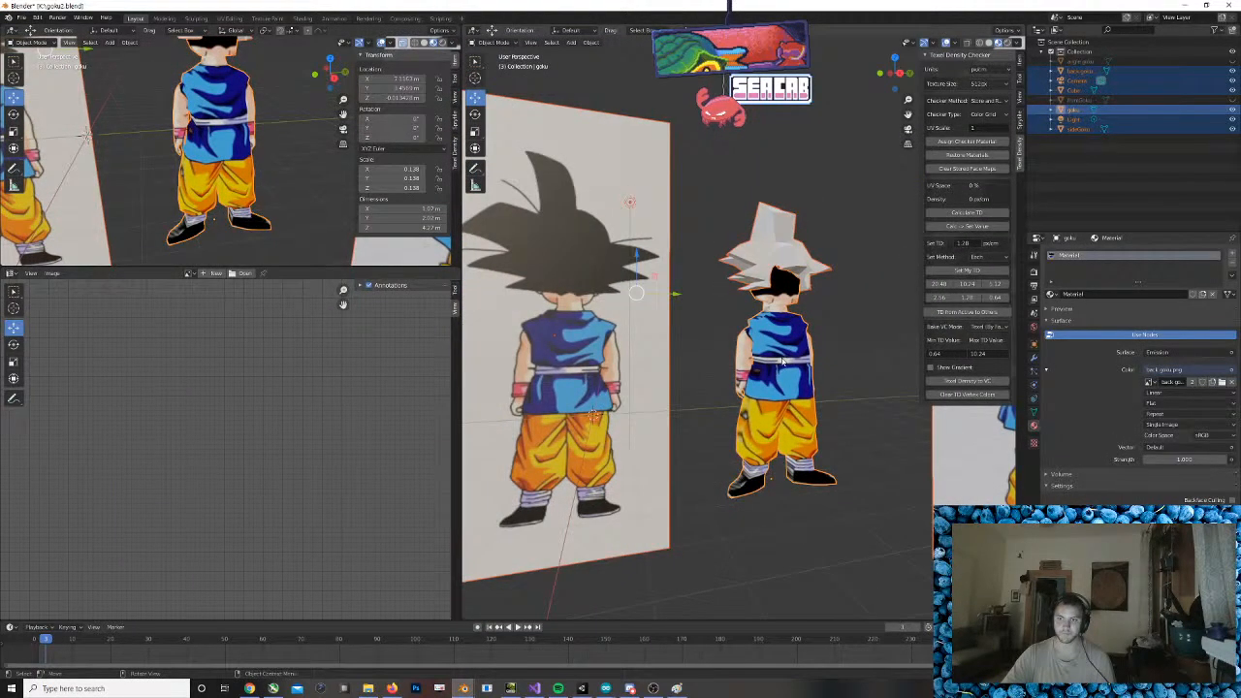
key("Tab")
left_click(838, 363)
key("Tab")
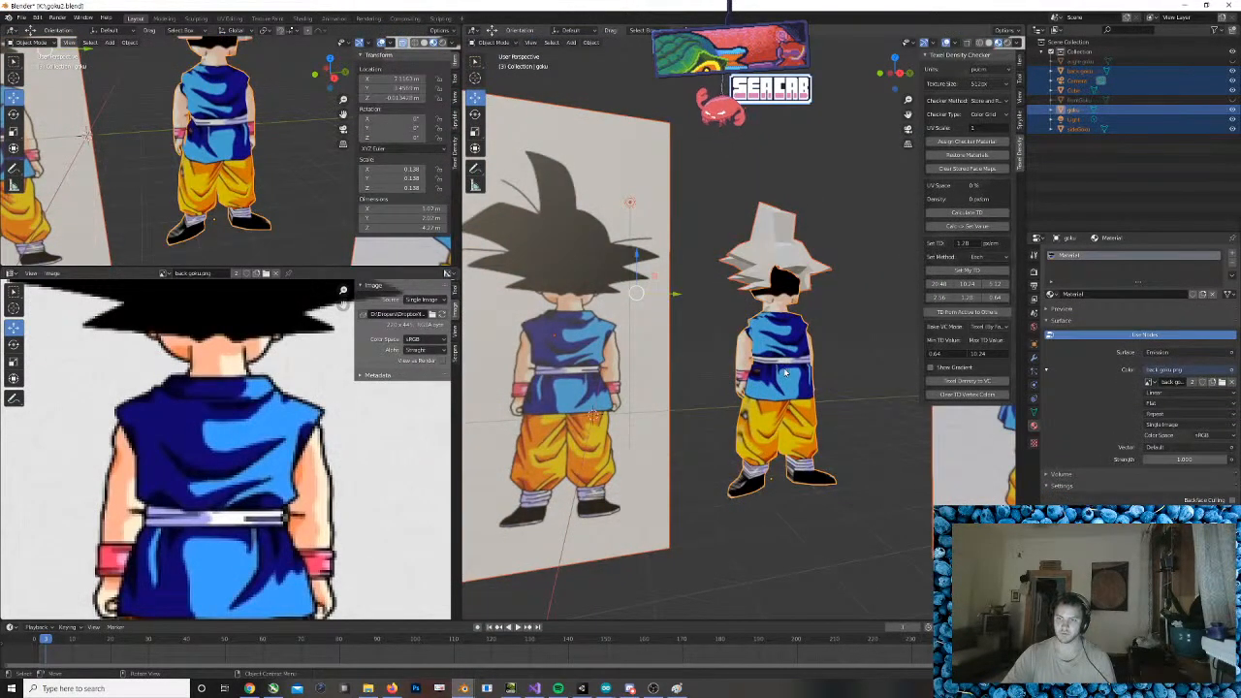
Edit only the goku body mesh and select all of it to show its complete UV layout over the back goku.png image
left_click(787, 373)
key("Tab")
key("Home")
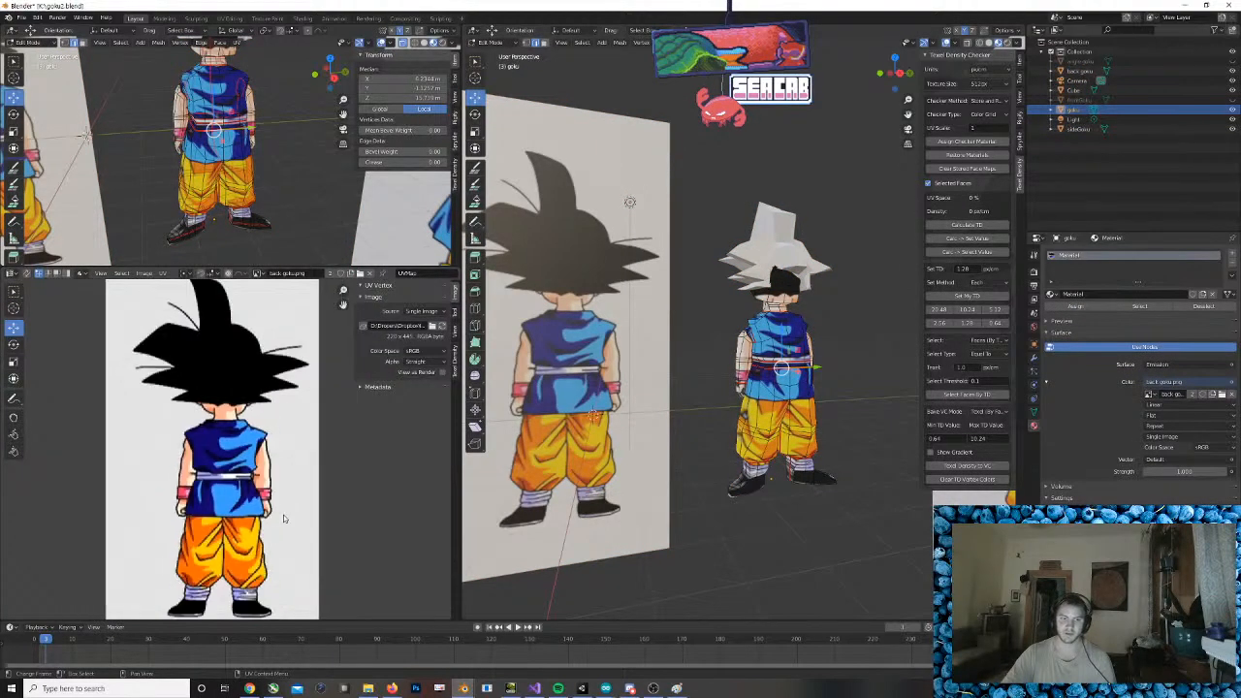
key("a")
scroll(228, 529, "up", 2)
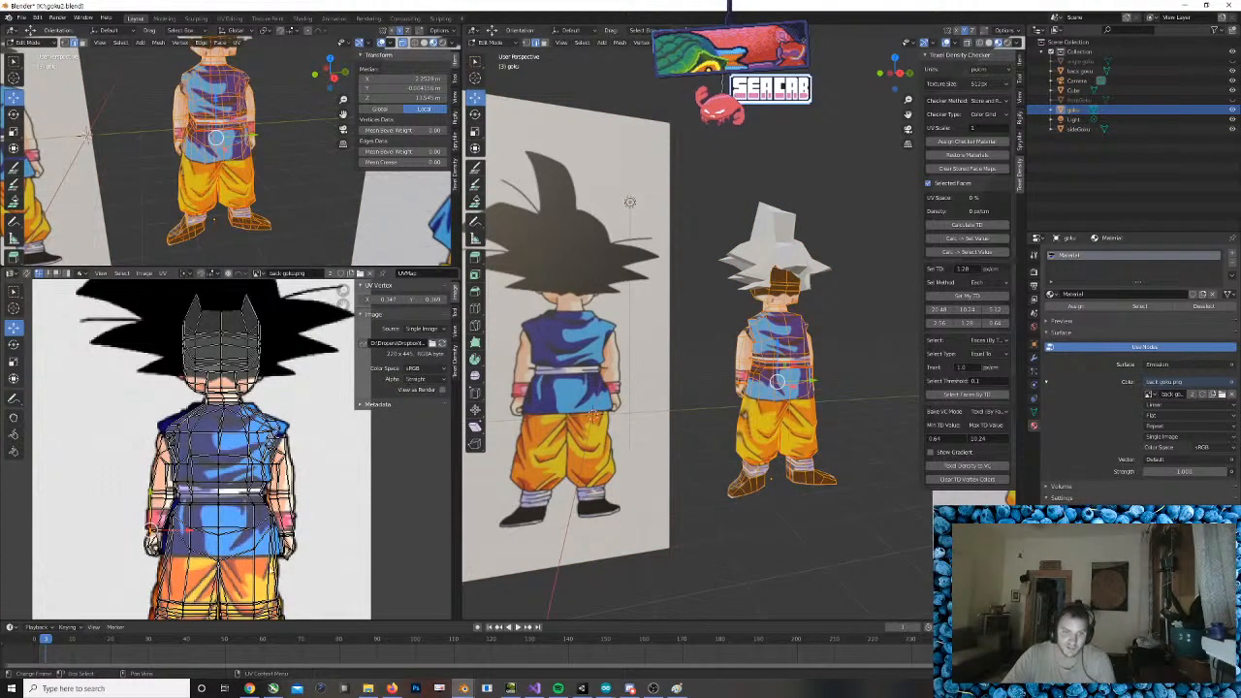
Shift the outer knee and lower trouser UVs of the right-hand leg horizontally to fit the painted trouser edge
middle_click_drag(309, 560, 339, 427)
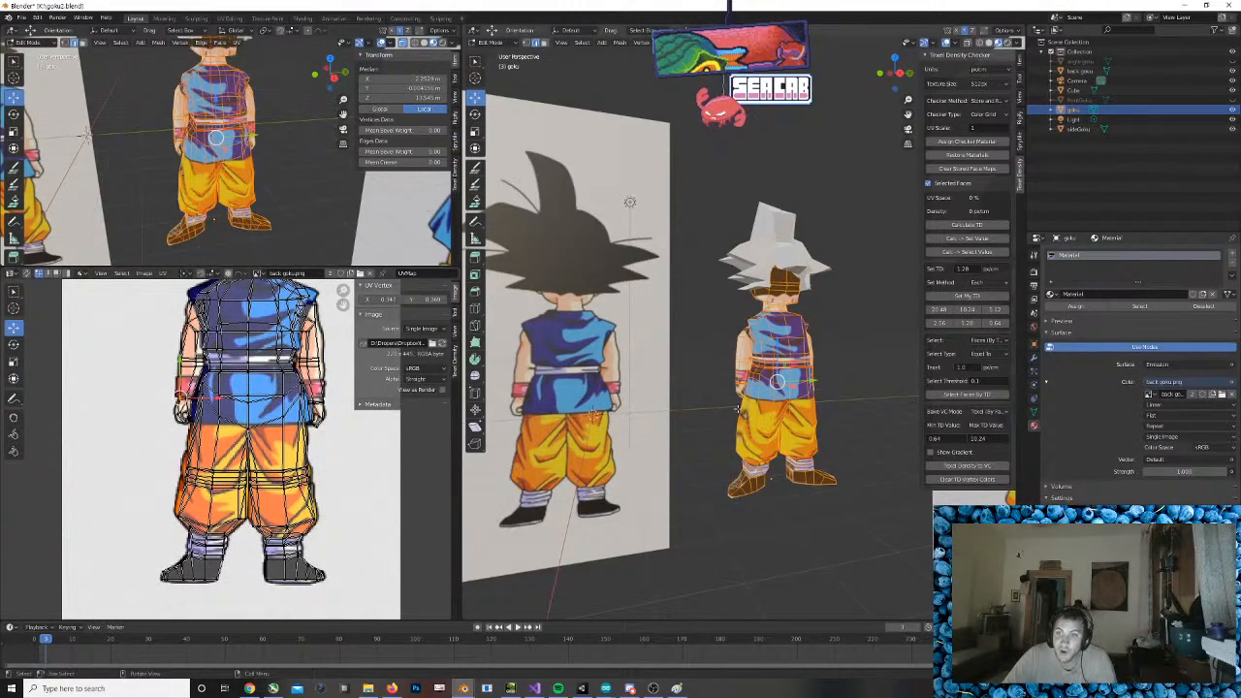
scroll(341, 455, "up", 1)
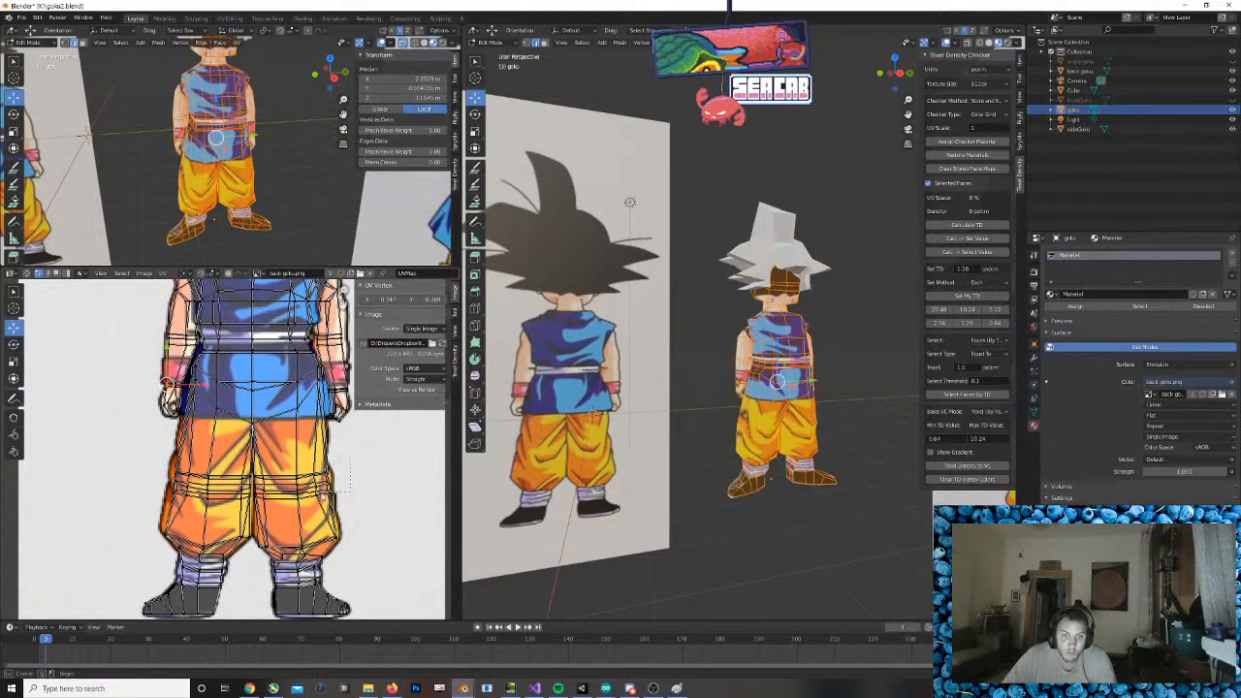
left_click(357, 482)
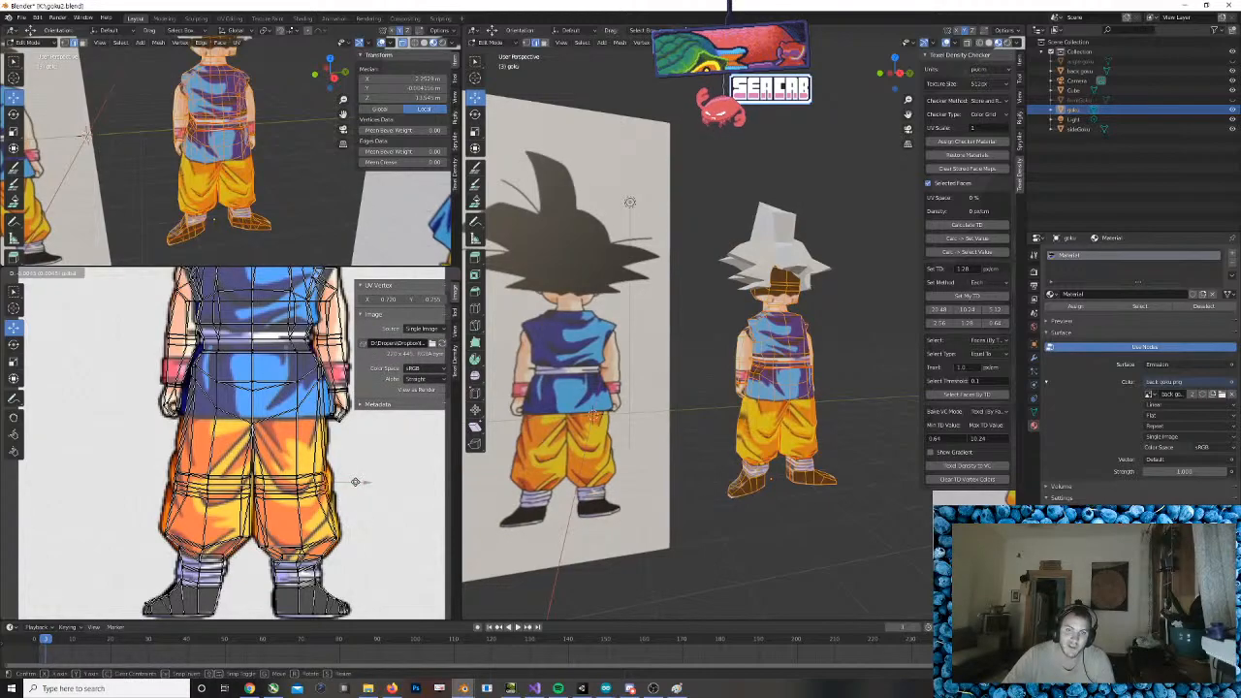
left_click(335, 536)
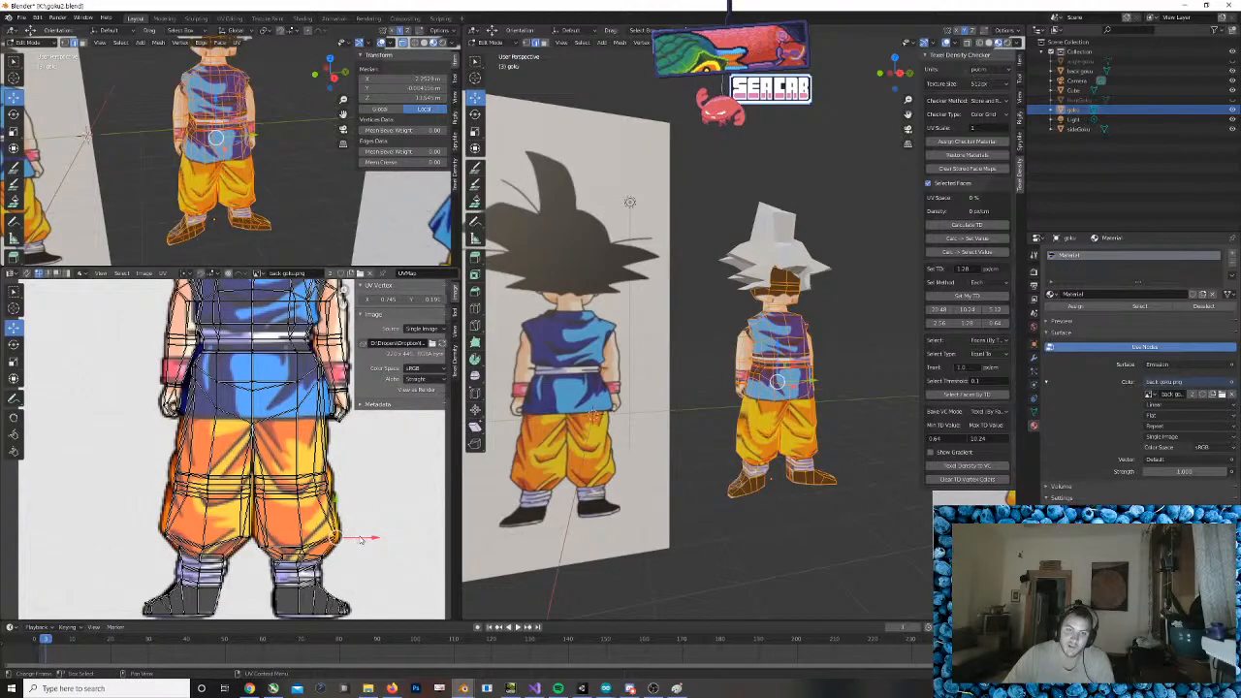
left_click_drag(360, 540, 360, 540)
middle_click_drag(776, 477, 514, 495)
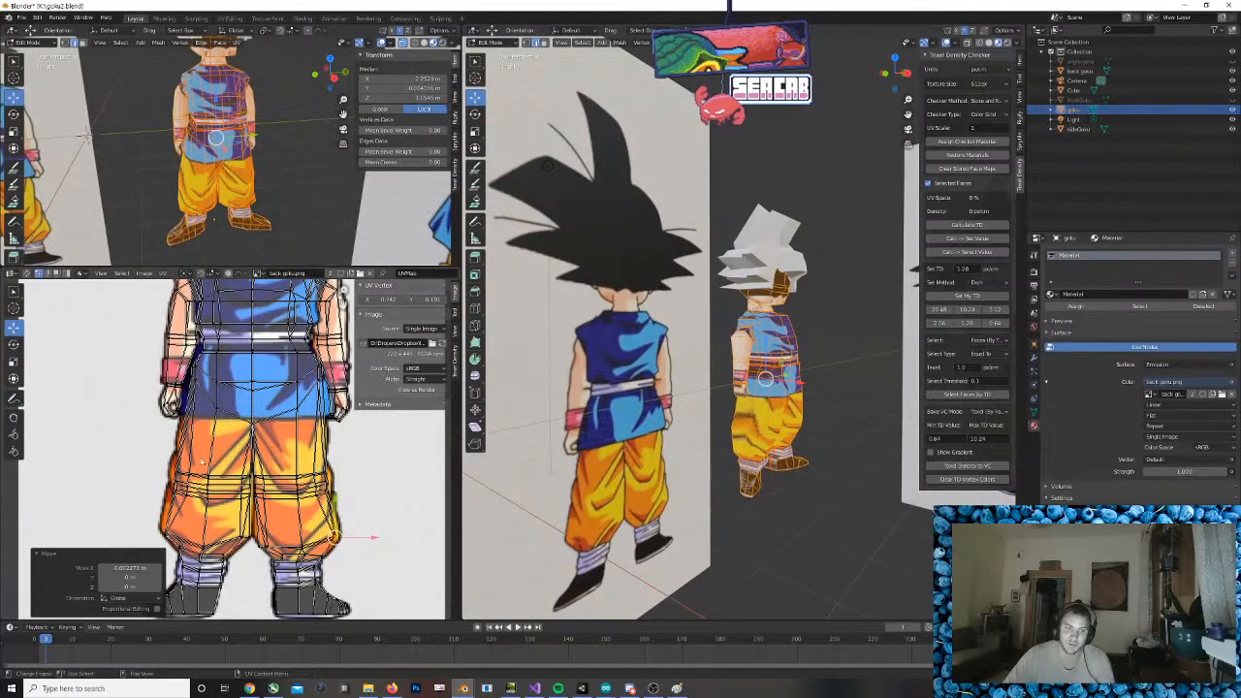
Shift the outer knee UVs of the left-hand leg horizontally inside the painted trousers and check the texture from behind
left_click(197, 501)
key("g")
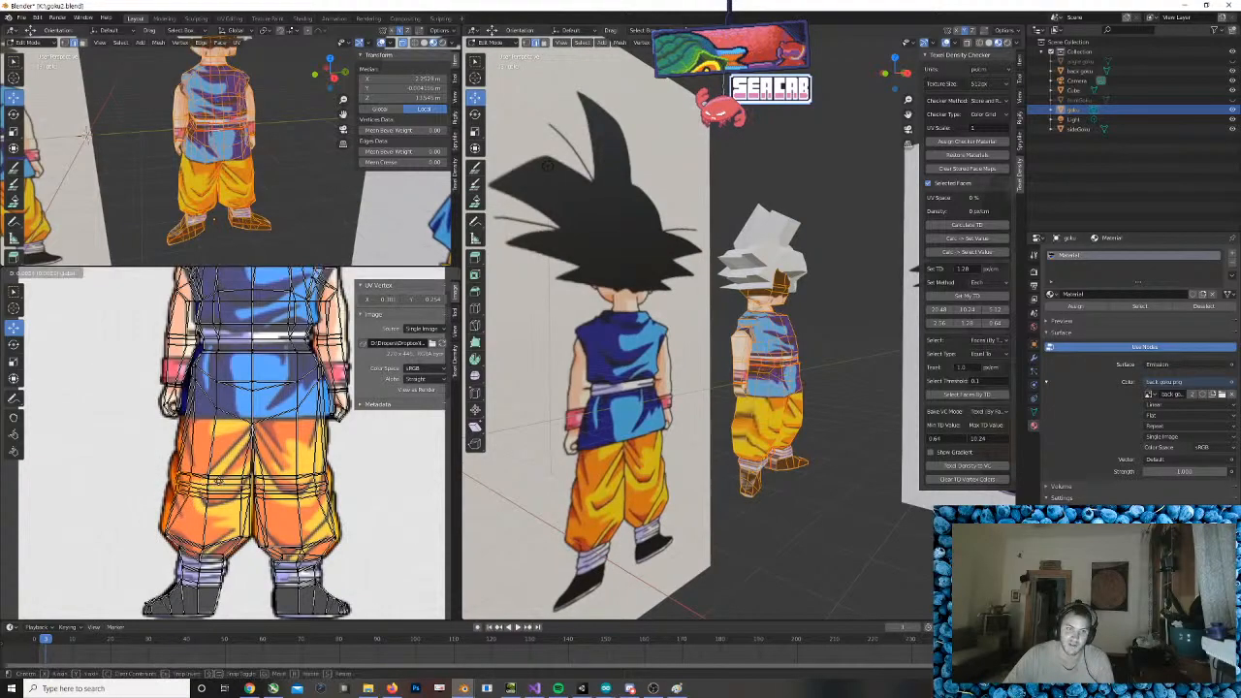
left_click(216, 483)
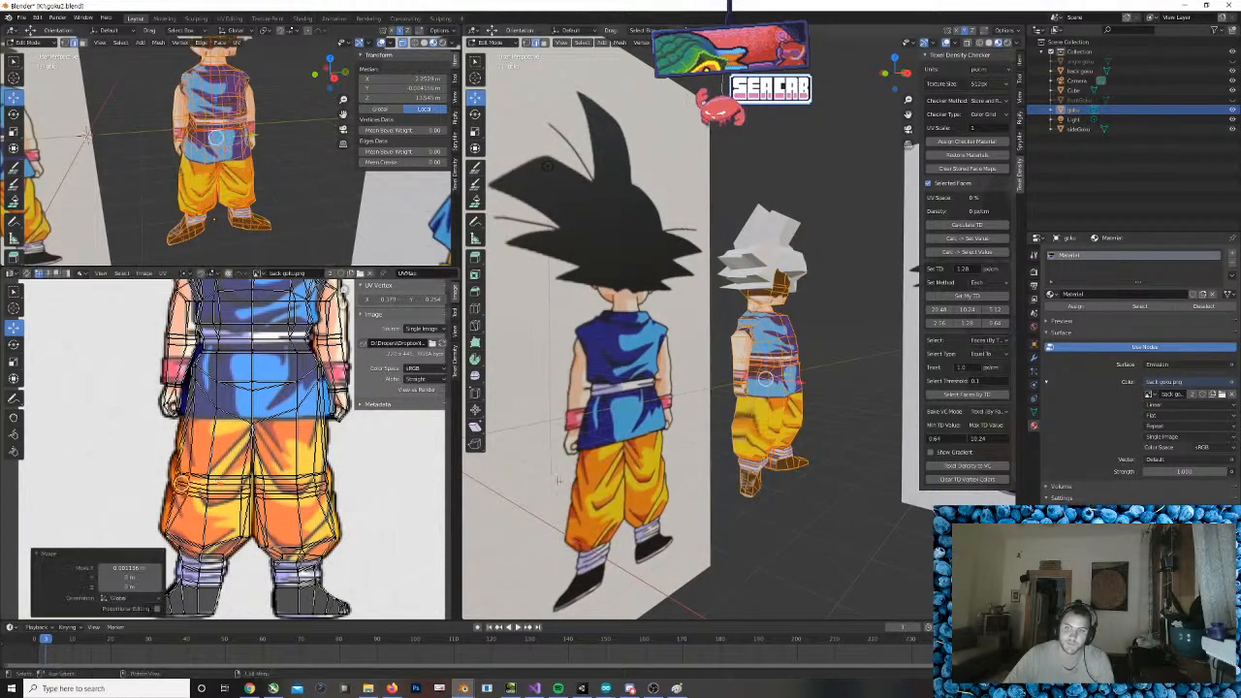
left_click(839, 475)
middle_click_drag(838, 475, 793, 560)
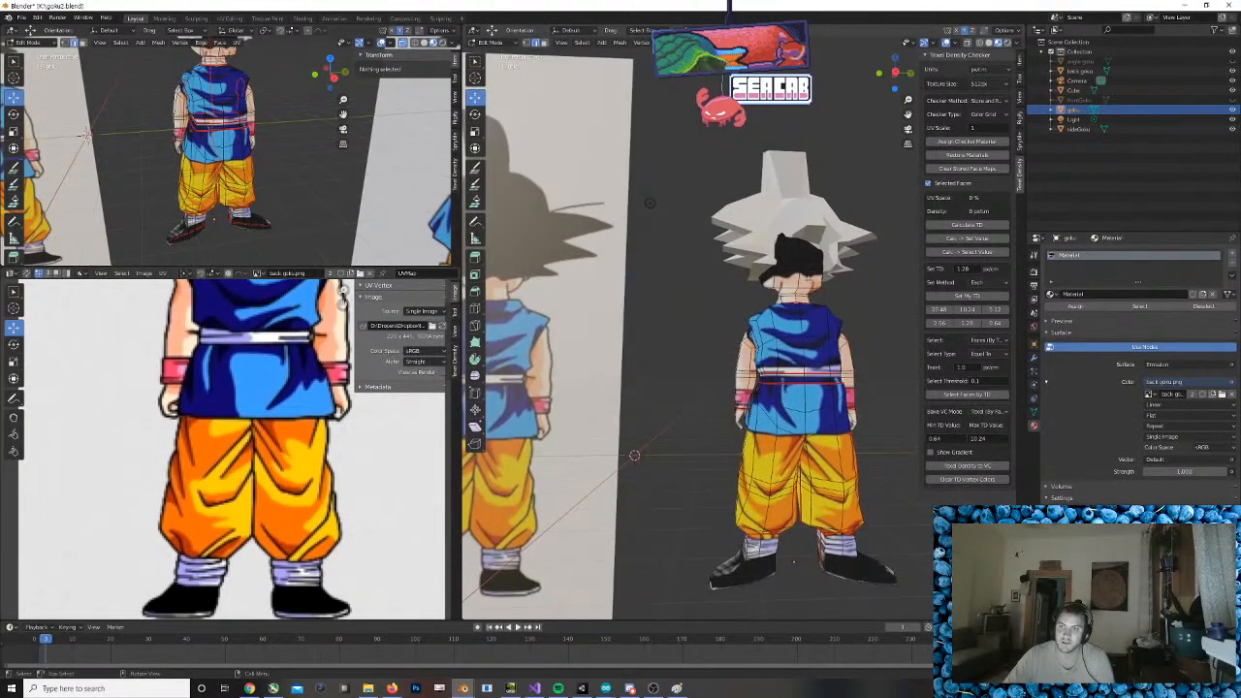
scroll(146, 549, "down", 5)
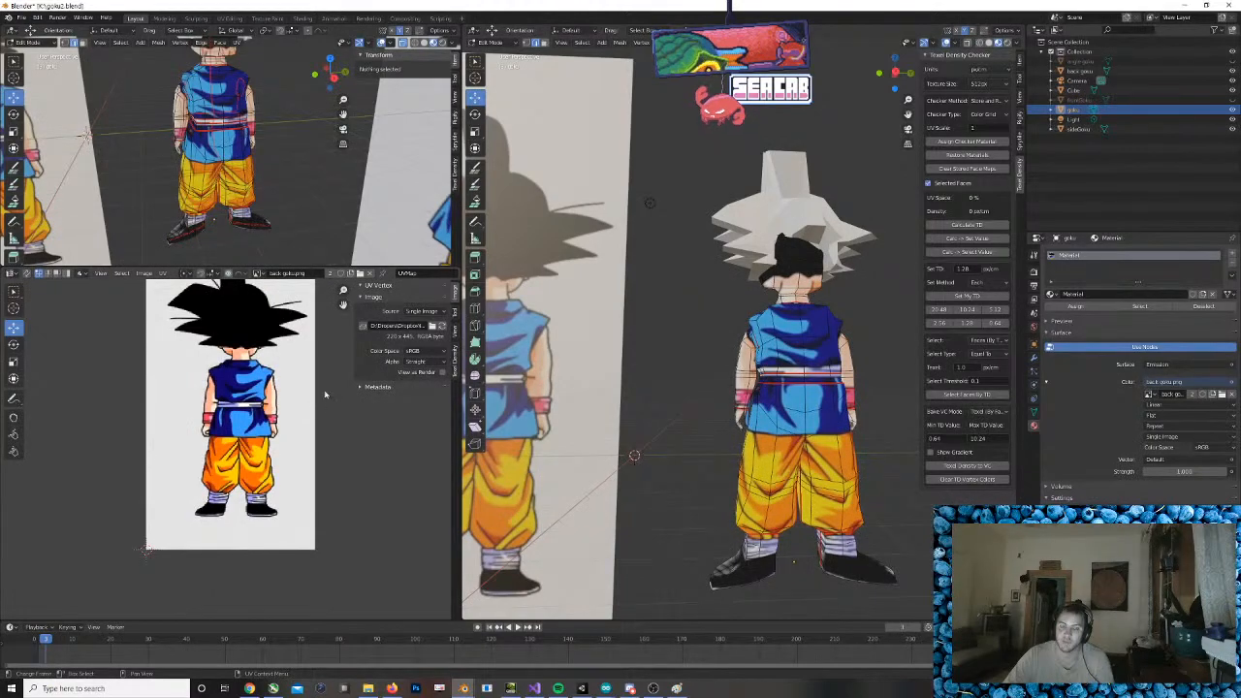
middle_click_drag(566, 407, 652, 435)
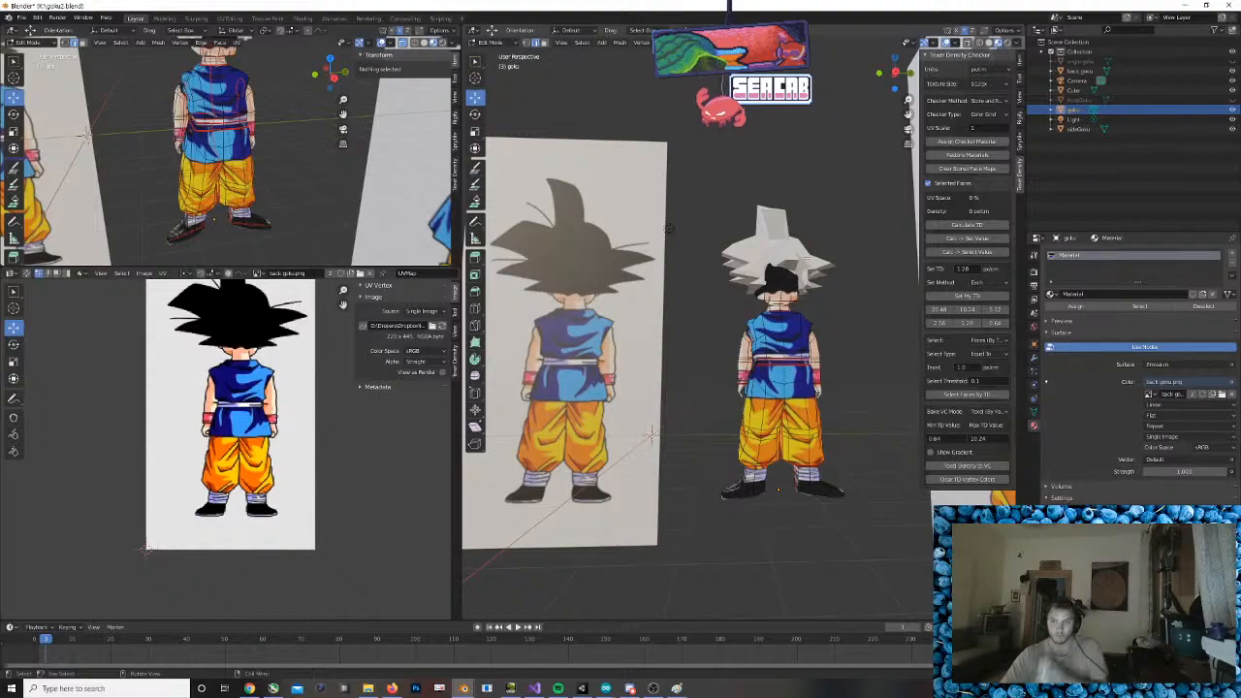
Leave edit mode and give the hair mesh a new material with an Emission surface
key("Tab")
left_click(775, 248)
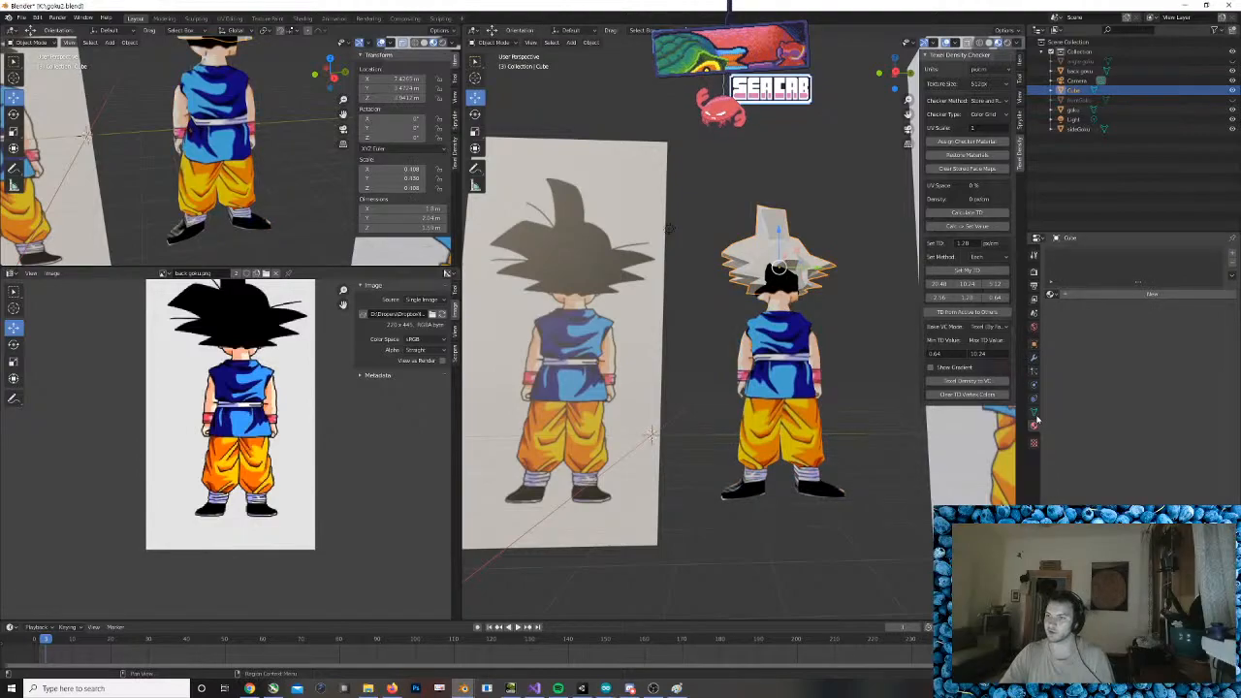
left_click(1151, 292)
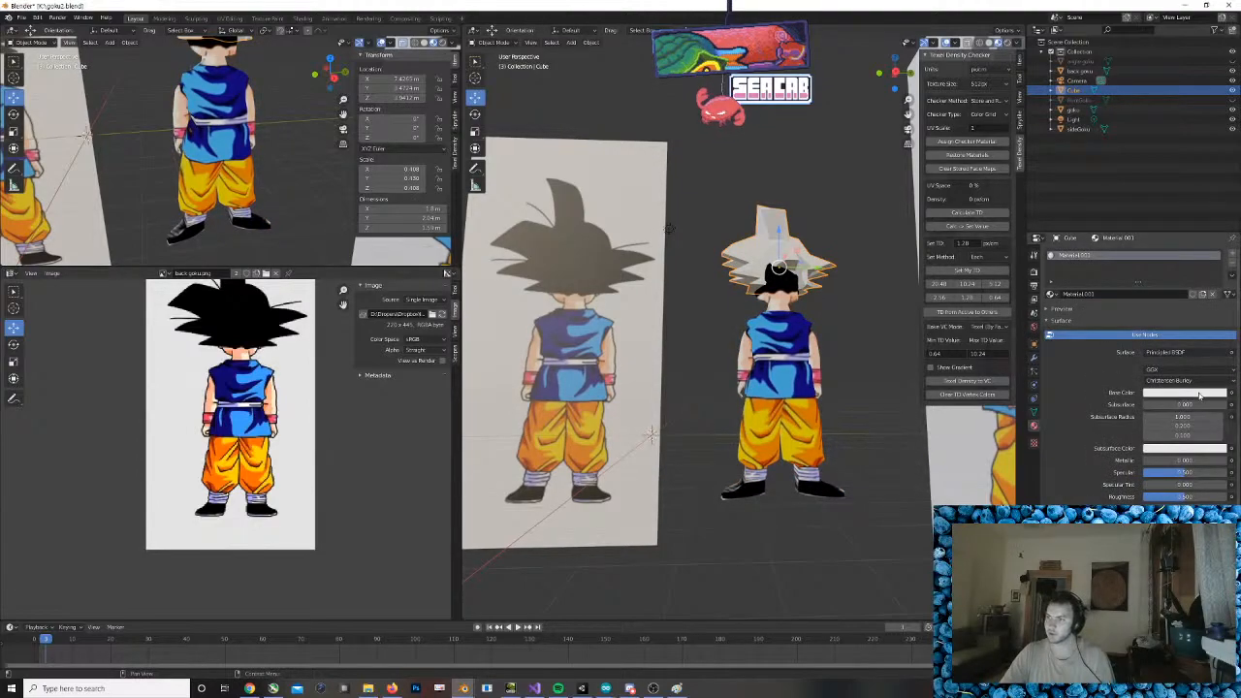
left_click(1187, 353)
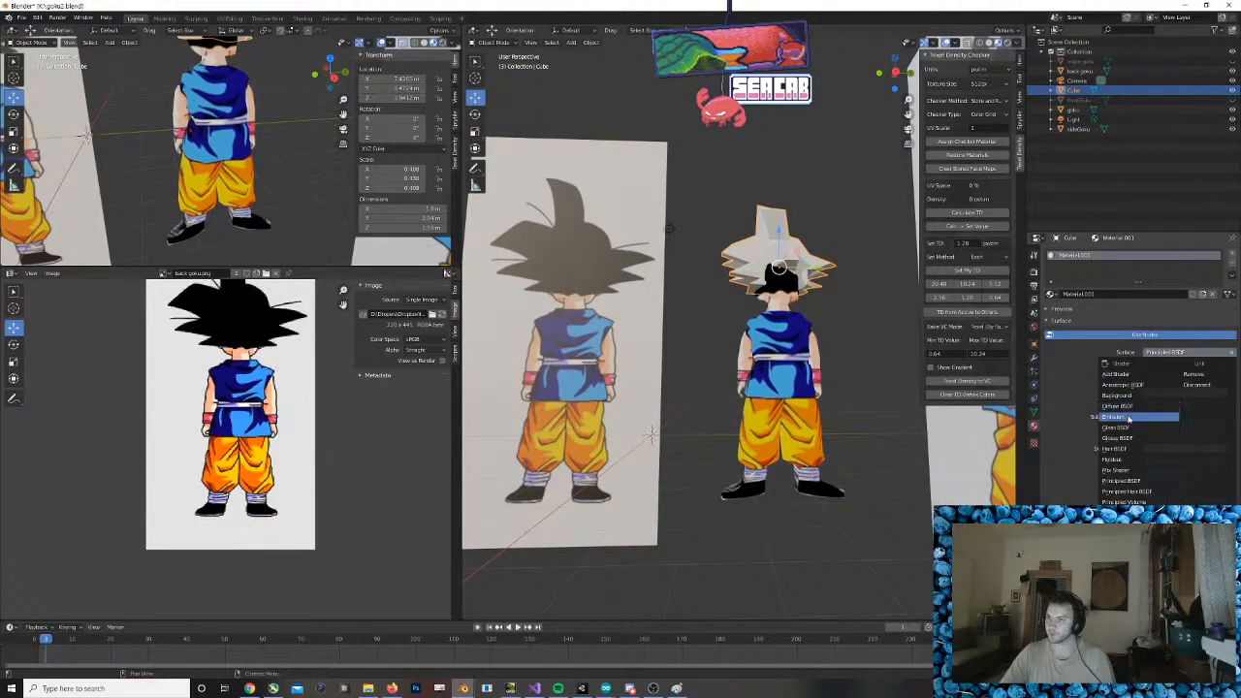
left_click(1129, 411)
Set the hair's emission colour to bright yellow and inspect the character from several angles
left_click(1193, 370)
left_click(1202, 254)
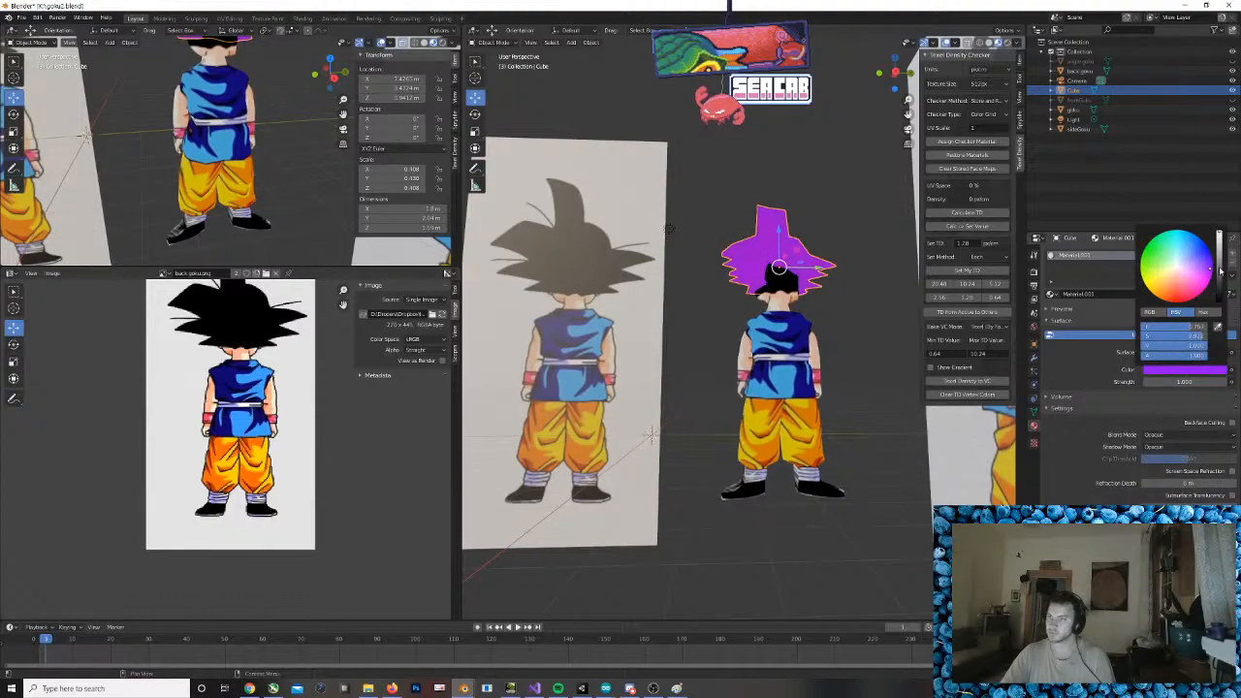
left_click_drag(1220, 271, 1145, 281)
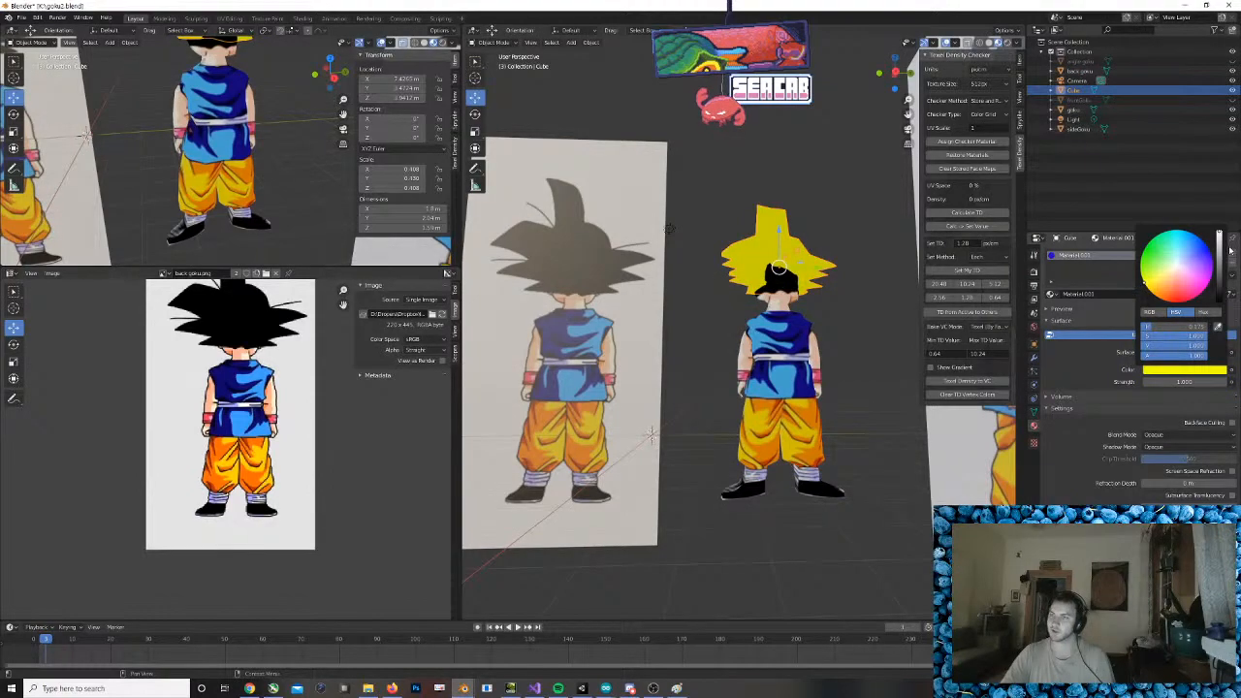
middle_click_drag(698, 320, 797, 293)
scroll(819, 332, "up", 3)
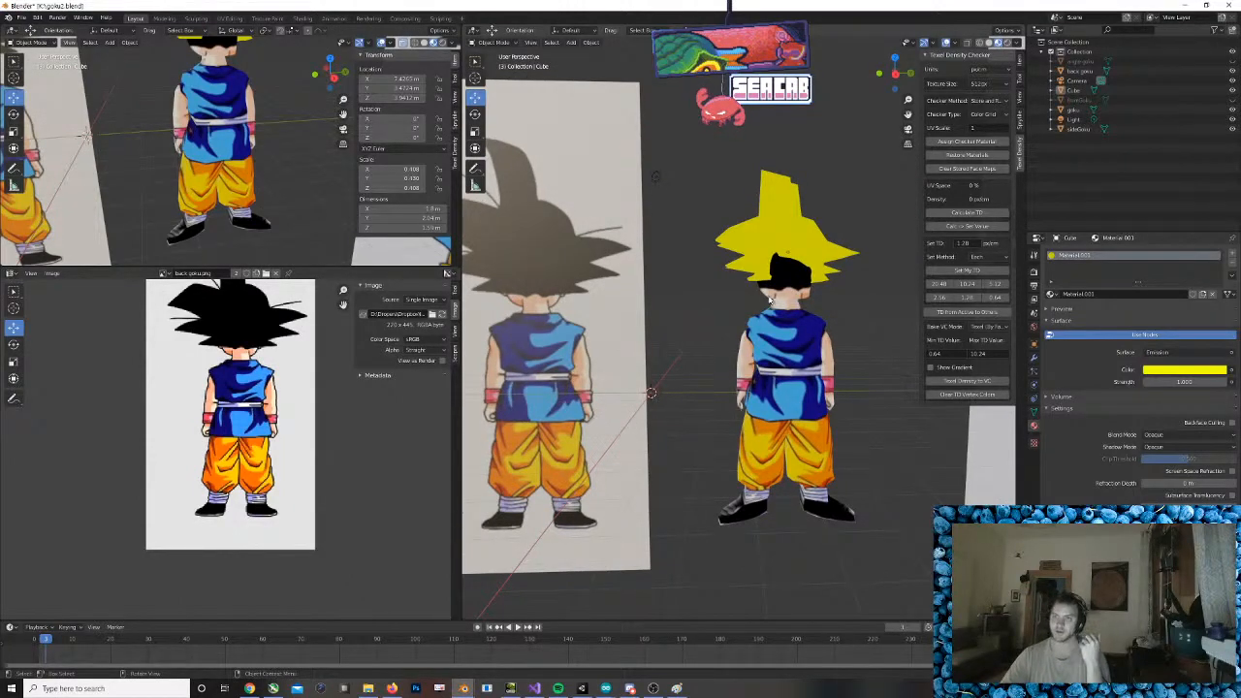
middle_click_drag(771, 300, 763, 497)
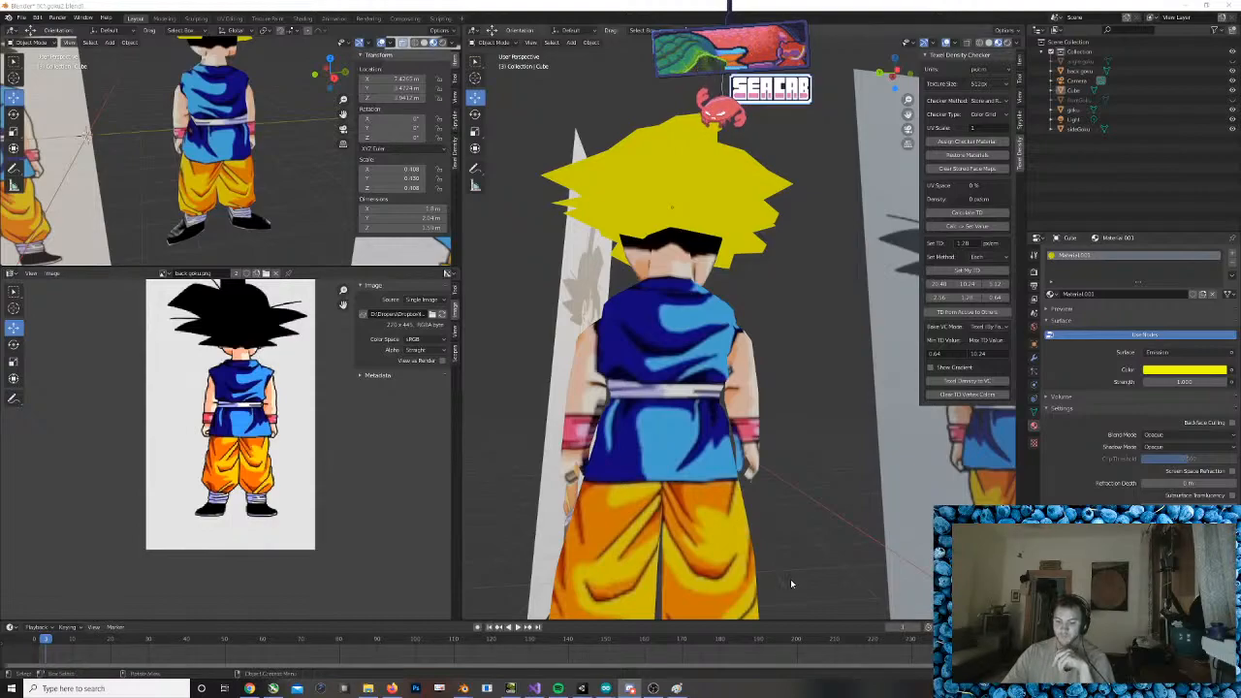
middle_click_drag(788, 442, 505, 446)
Enter edit mode on the goku body alone and select the entire mesh to display its UVs around the waist and trousers
left_click(233, 182)
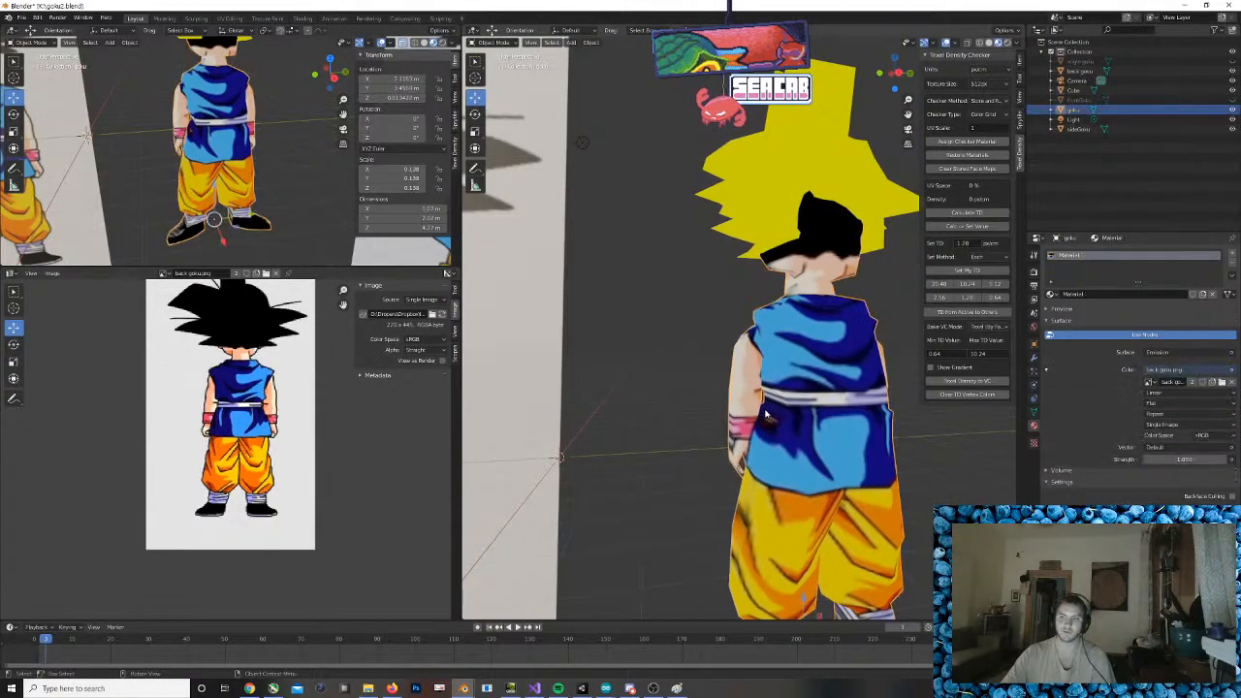
key("a")
key("Tab")
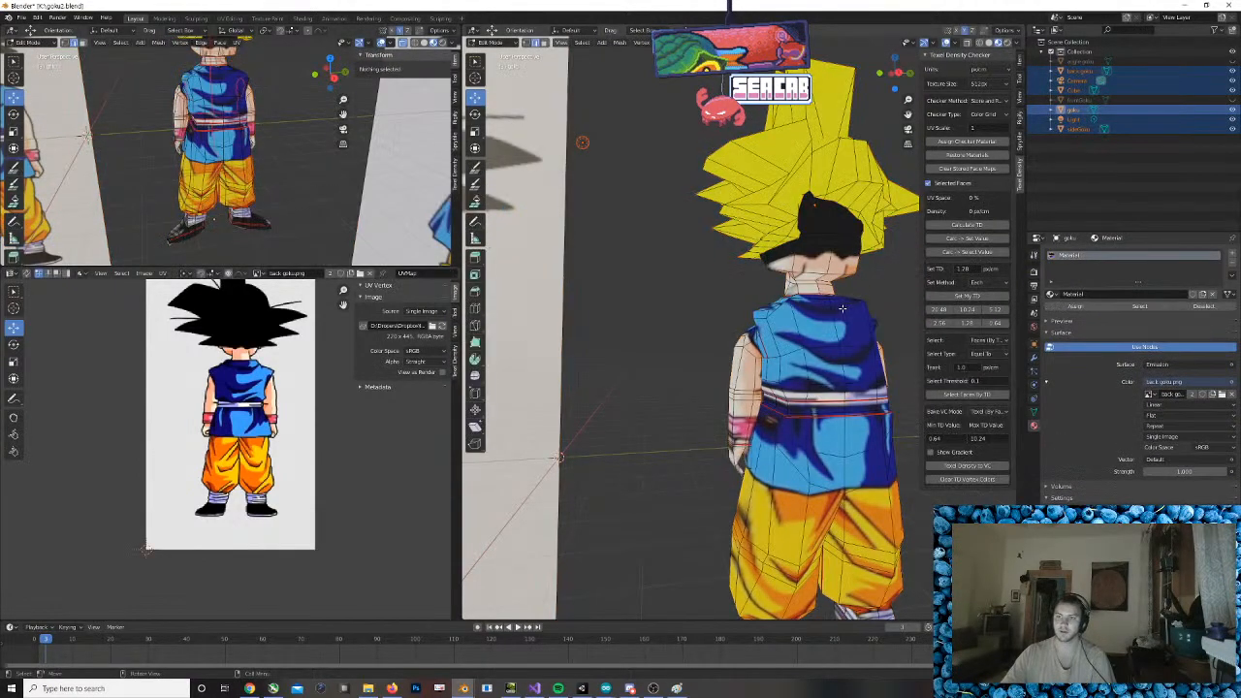
key("a")
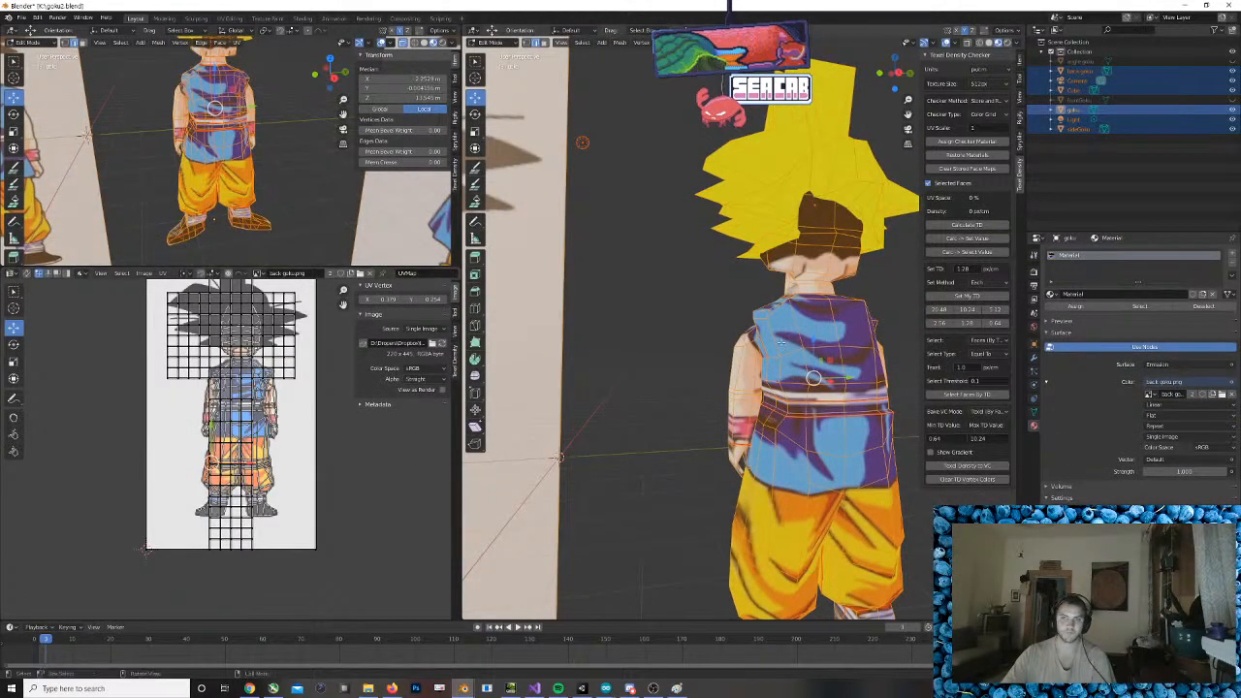
key("alt+a")
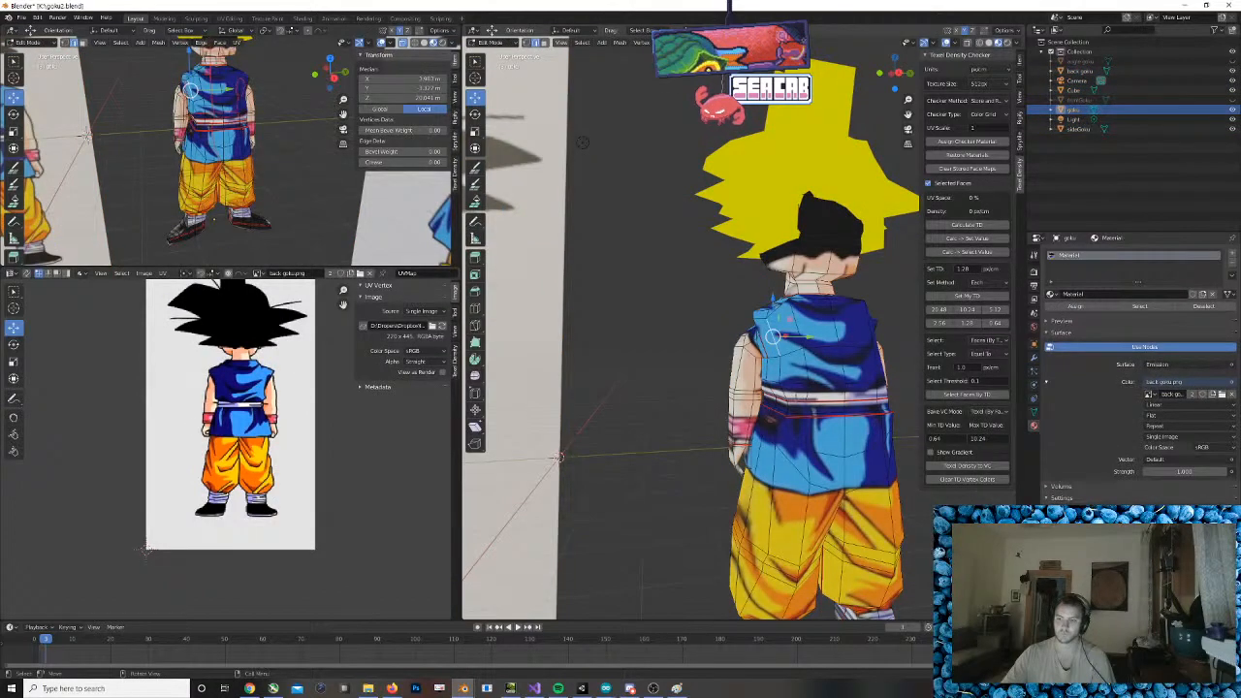
key("a")
scroll(370, 427, "up", 5)
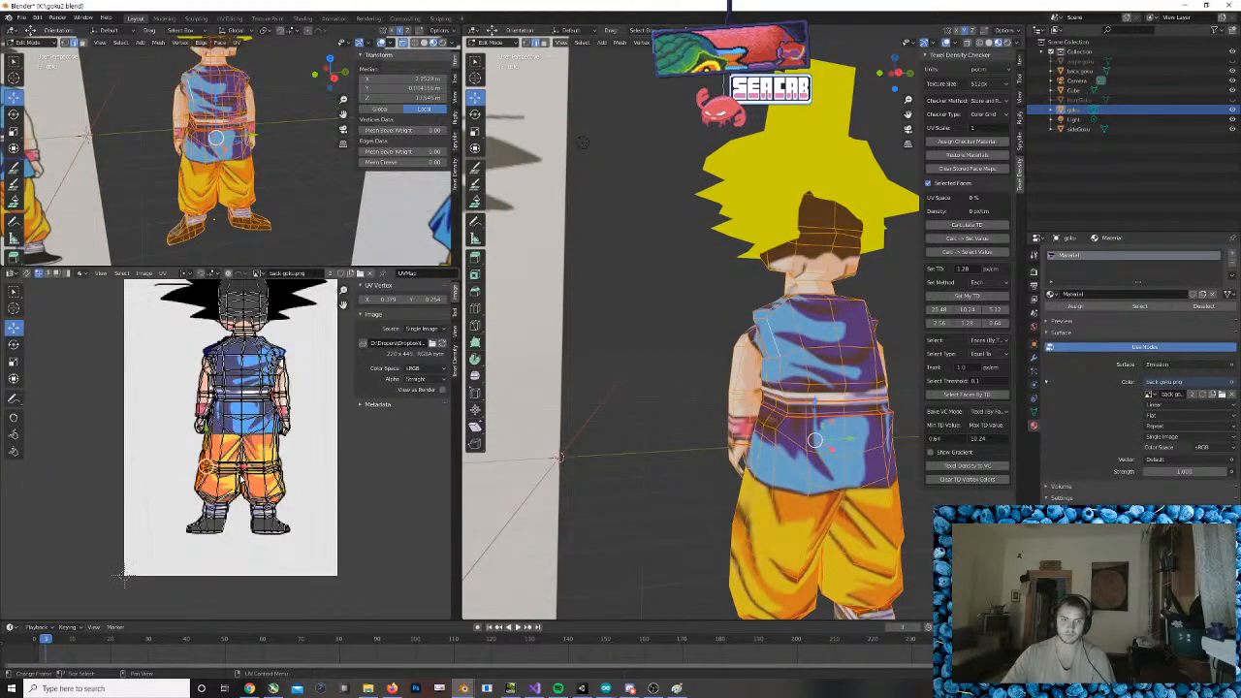
middle_click_drag(300, 387, 216, 397)
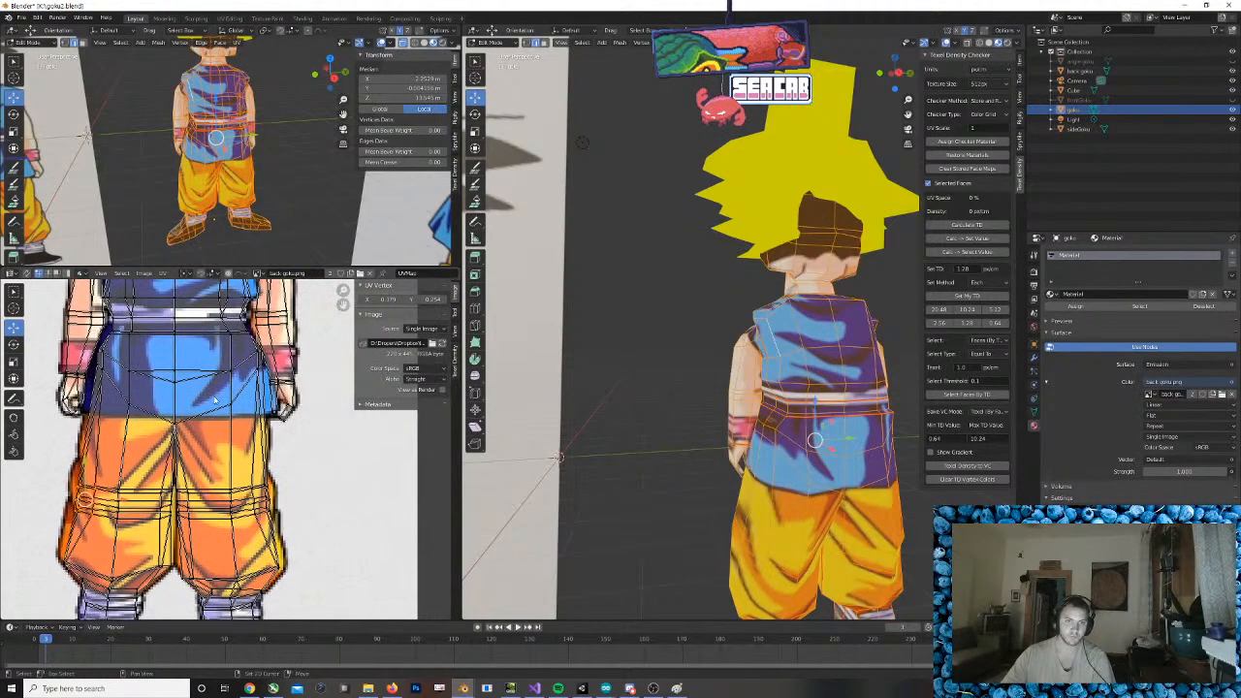
Reposition the inner hand UVs of the right-hand arm so they sit on the painted hand, clear of the tunic
left_click(284, 418)
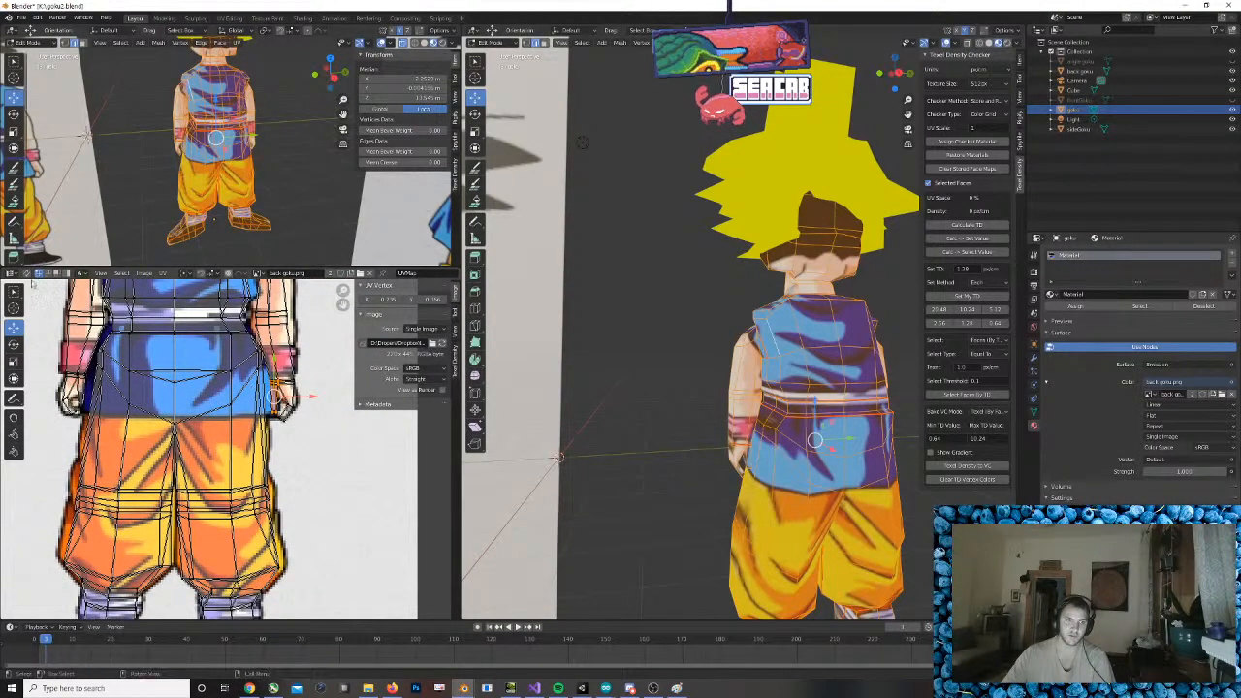
left_click(14, 362)
left_click_drag(313, 395, 280, 374)
left_click(13, 328)
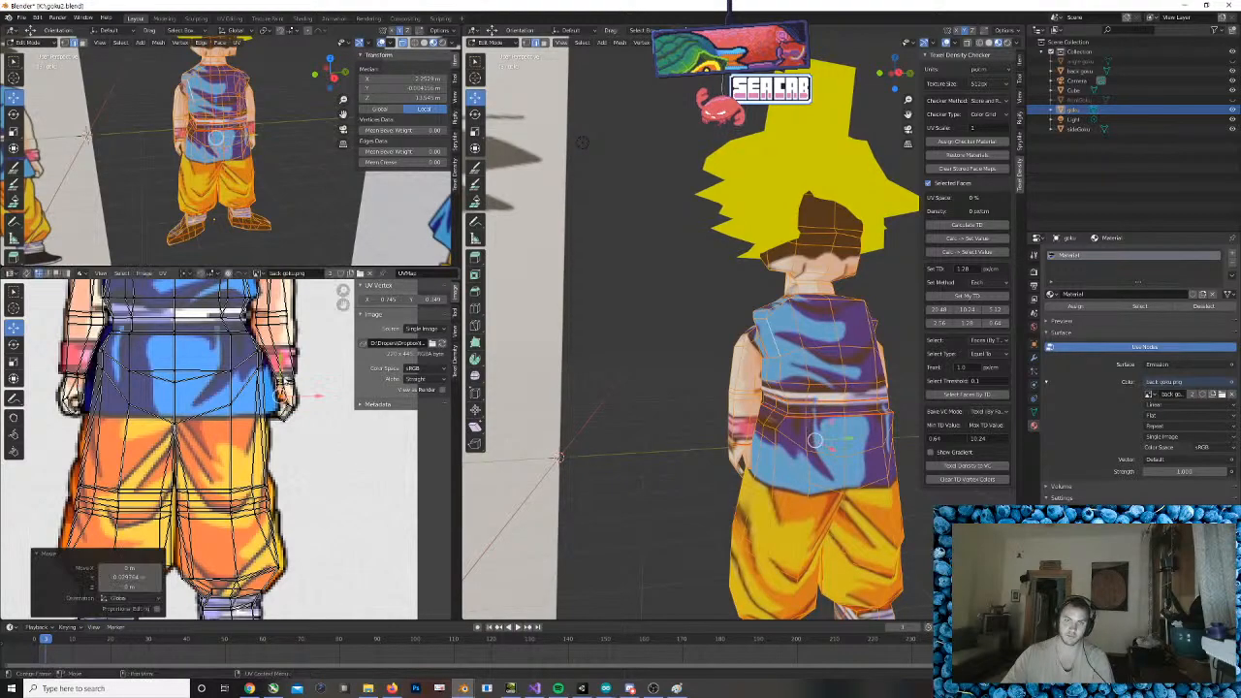
Shift the outer upper-arm and elbow UVs of the left-hand arm horizontally to fit inside the painted skin
left_click(739, 421)
middle_click_drag(739, 423, 899, 248)
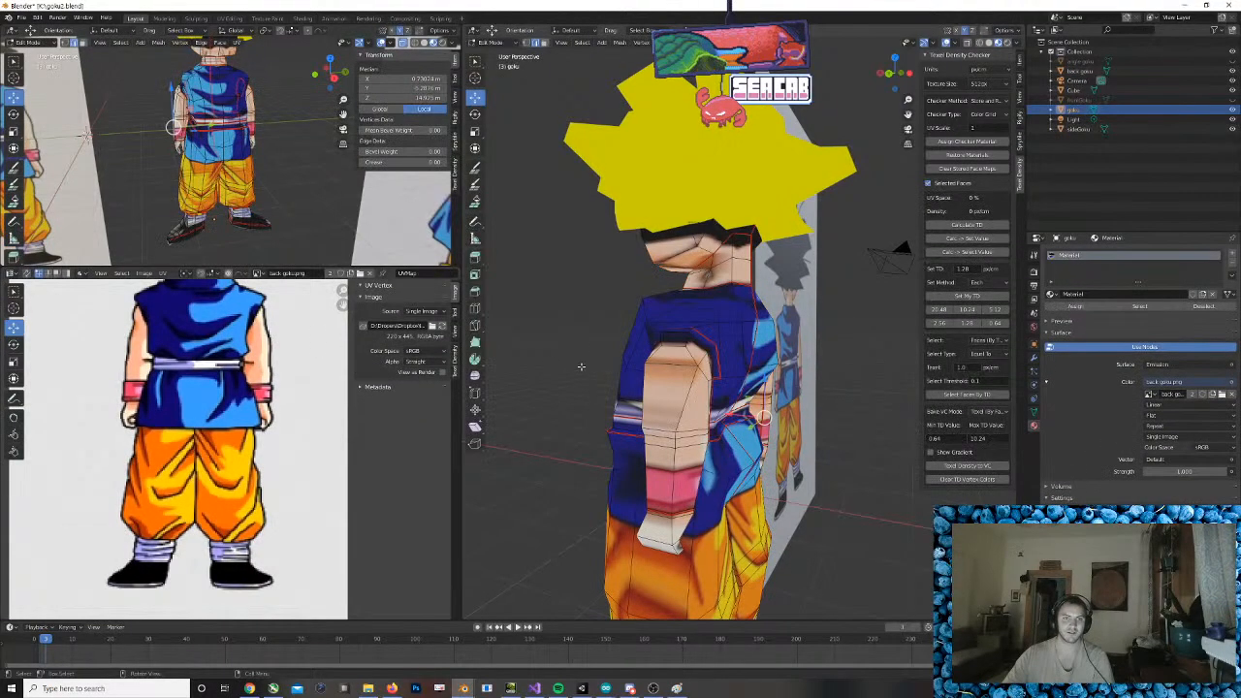
key("z")
key("Escape")
key("a")
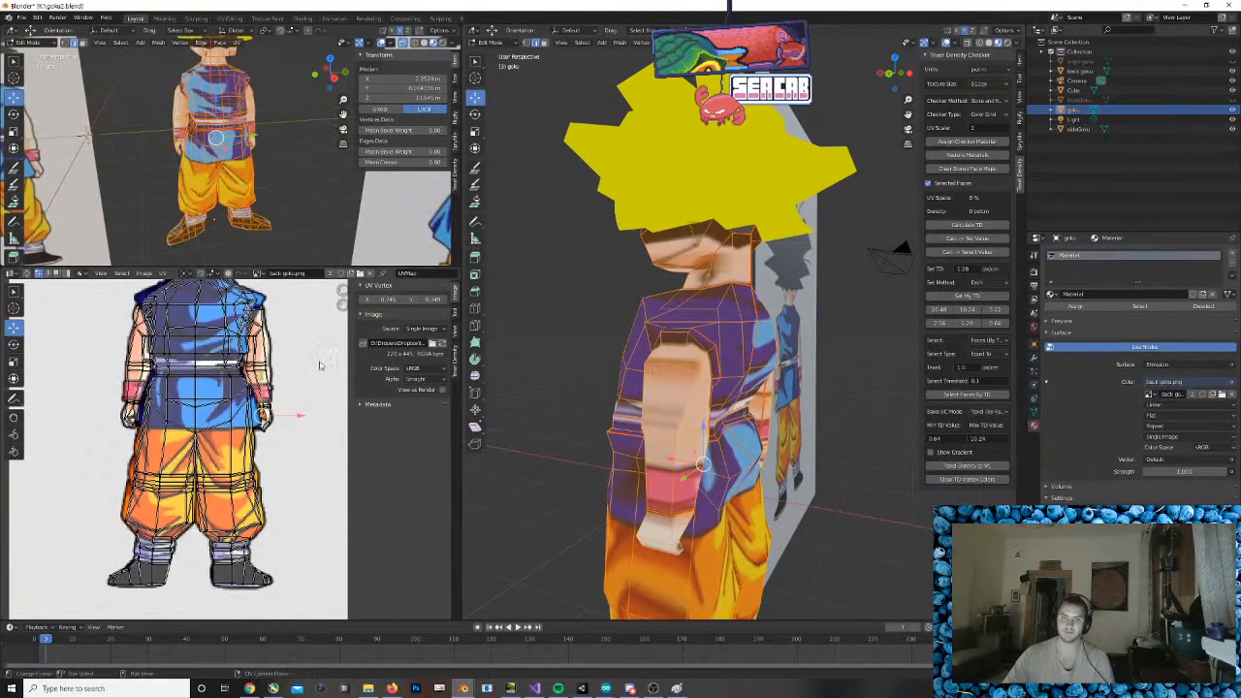
scroll(235, 441, "up", 2)
middle_click_drag(315, 395, 315, 492)
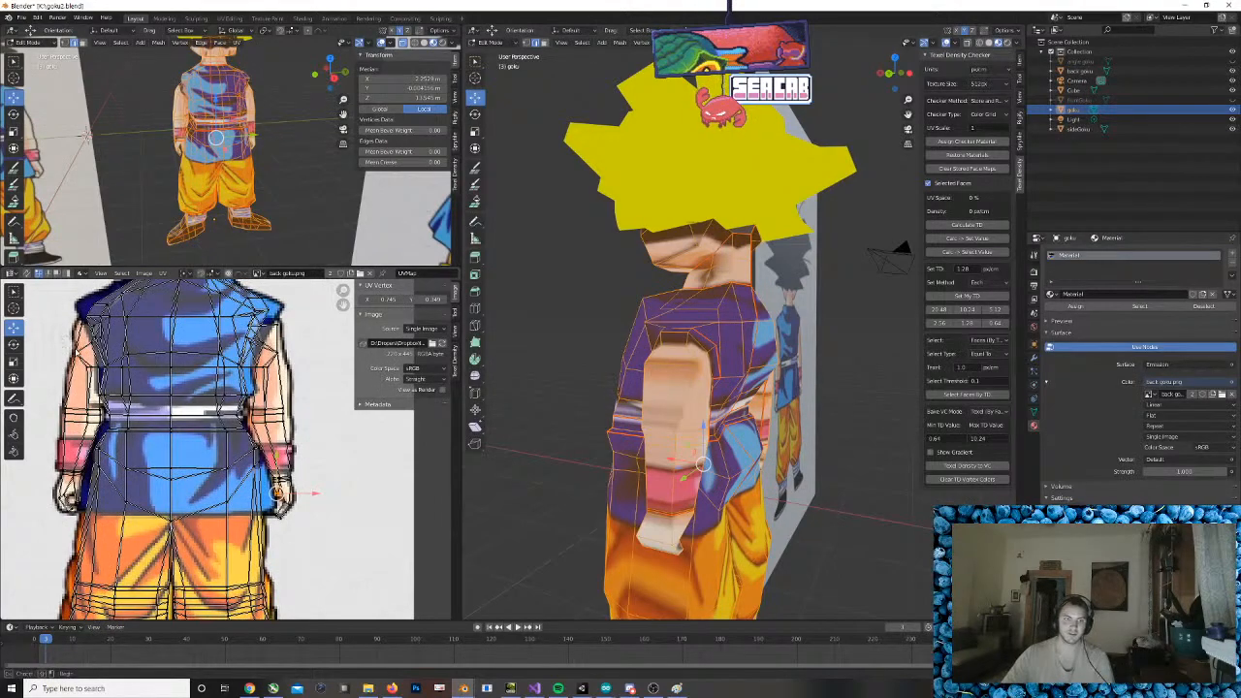
left_click_drag(81, 363, 114, 355)
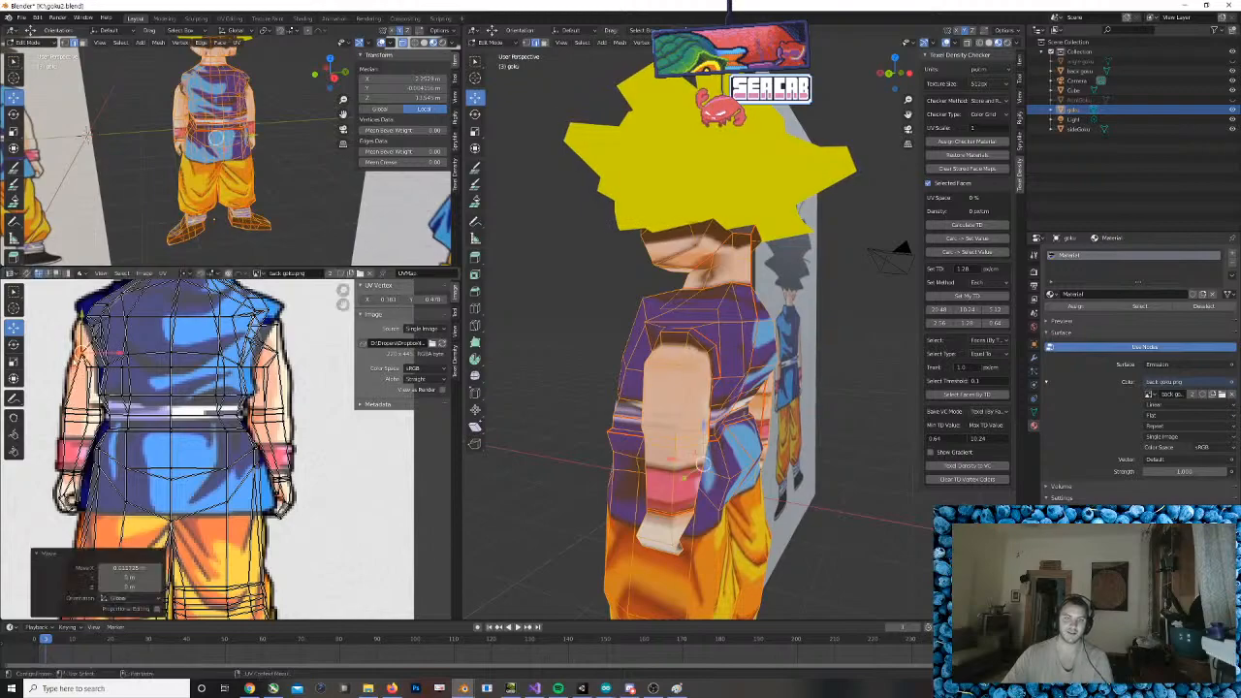
left_click(115, 355)
mouse_move(56, 403)
left_mouse_down()
mouse_move(76, 427)
mouse_move(92, 414)
mouse_move(74, 418)
left_mouse_up()
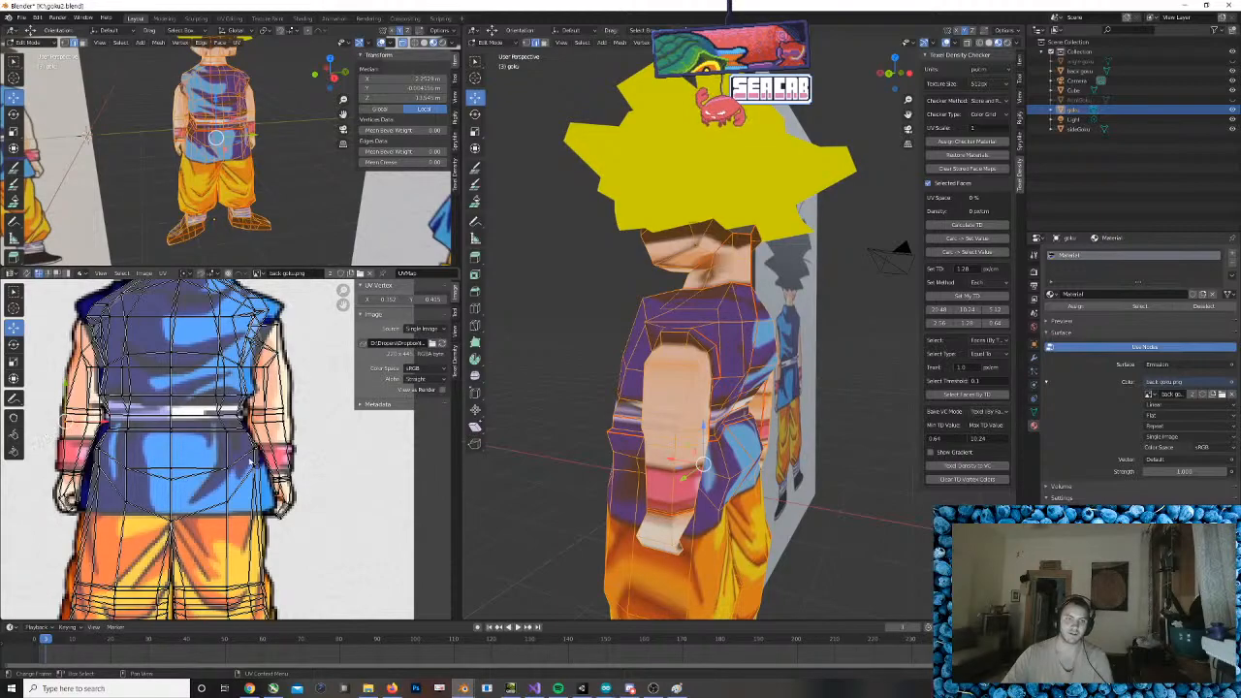
left_click(41, 441)
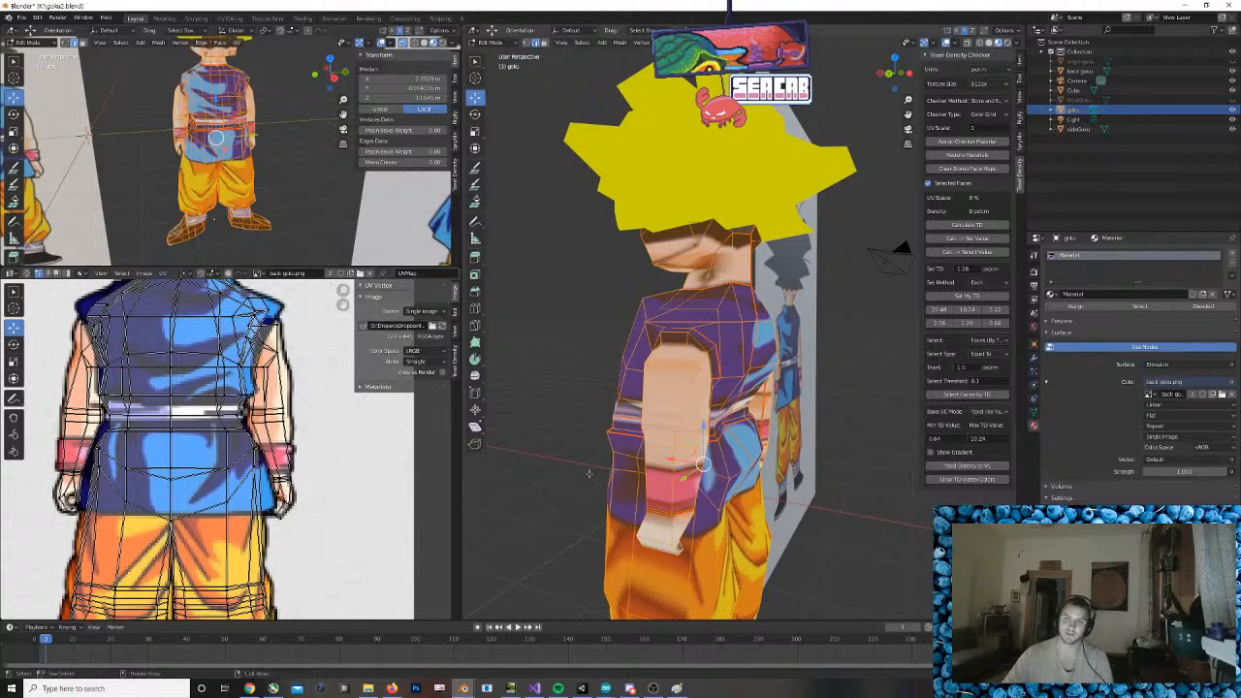
Nudge the wrist UVs of the right-hand arm horizontally on the painted hand and check the texture outside edit mode
left_click(796, 470)
scroll(796, 470, "down", 3)
mouse_move(787, 469)
middle_mouse_down()
mouse_move(848, 437)
mouse_move(822, 471)
mouse_move(776, 467)
middle_mouse_up()
scroll(847, 437, "up", 2)
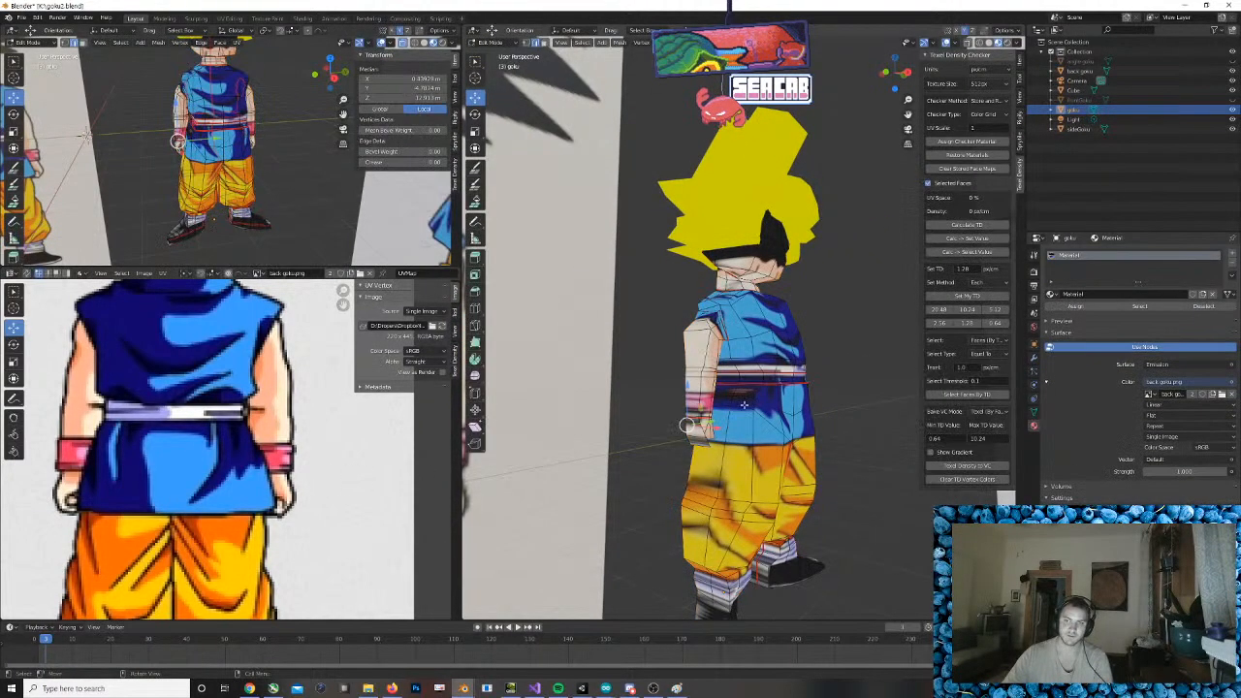
key("a")
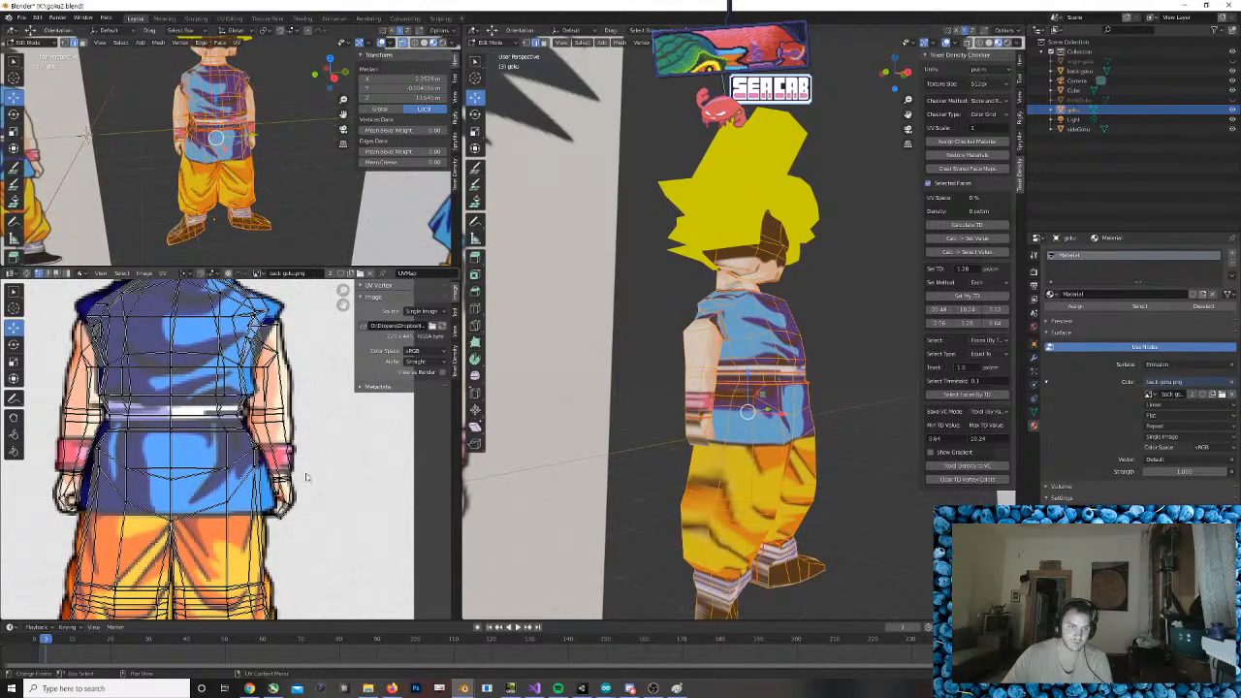
left_click_drag(281, 484, 308, 483)
key("Tab")
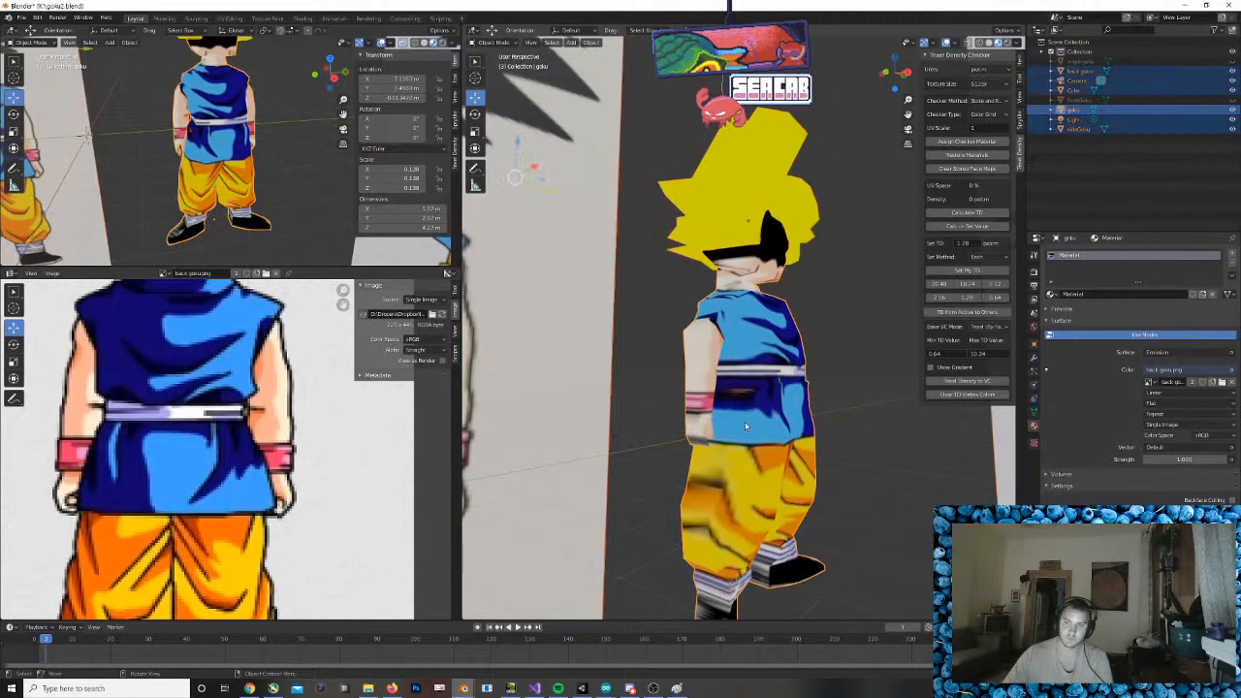
key("Tab")
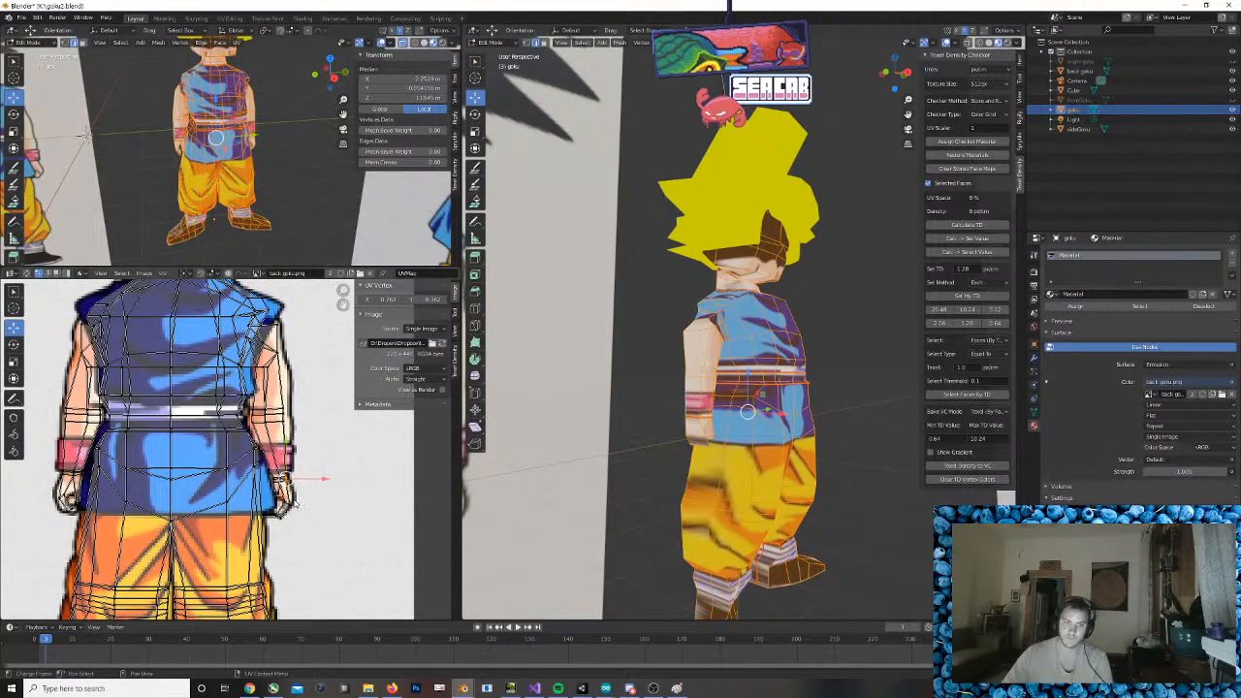
Move the lower hand UVs of the right-hand arm vertically so they fit inside the painted hand
left_click_drag(293, 499, 278, 522)
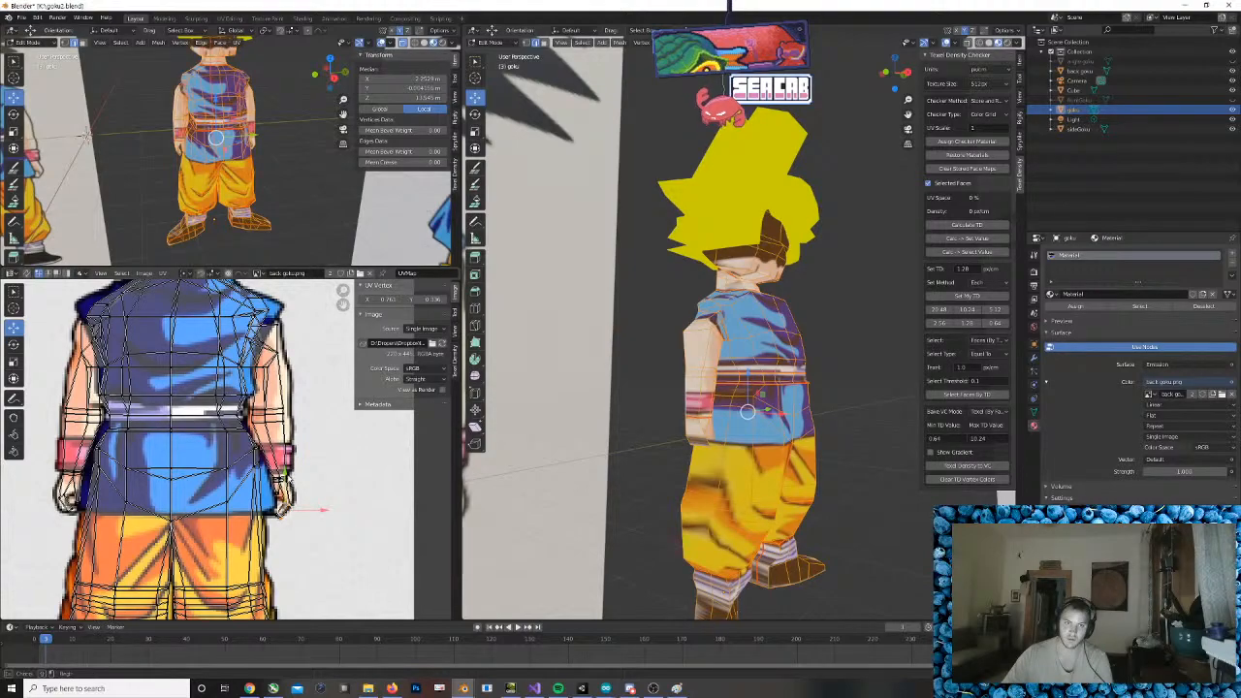
left_click(334, 500)
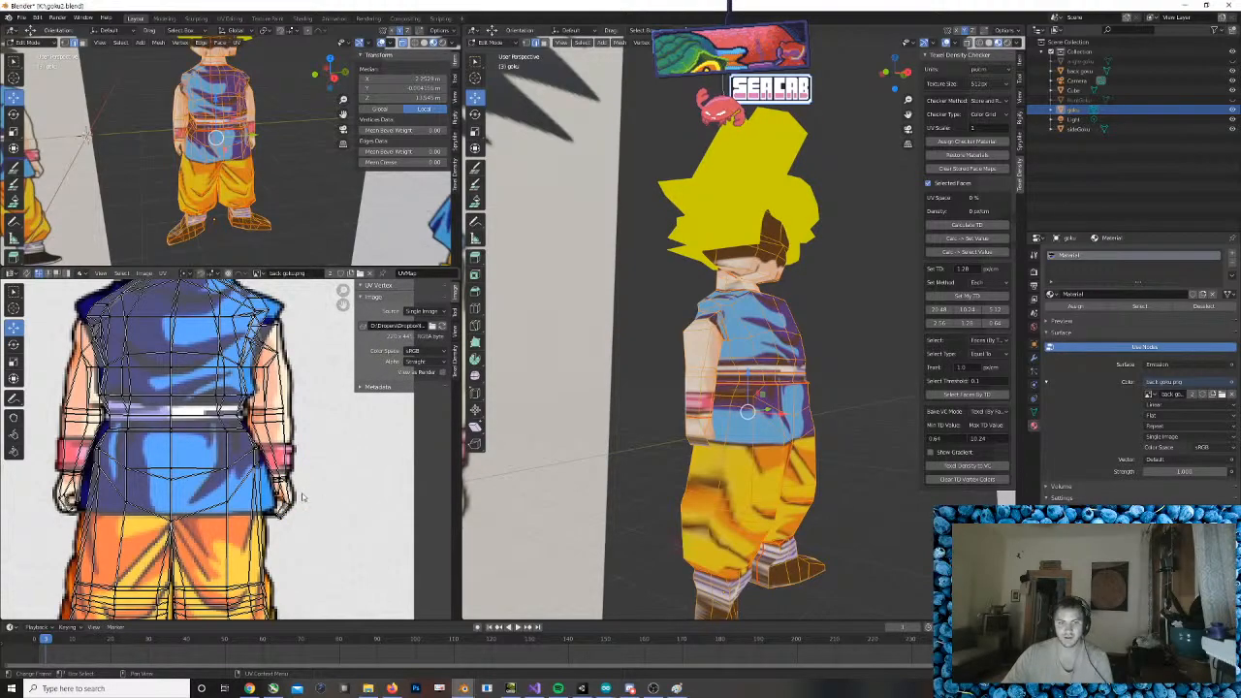
left_click_drag(292, 491, 277, 530)
key("g")
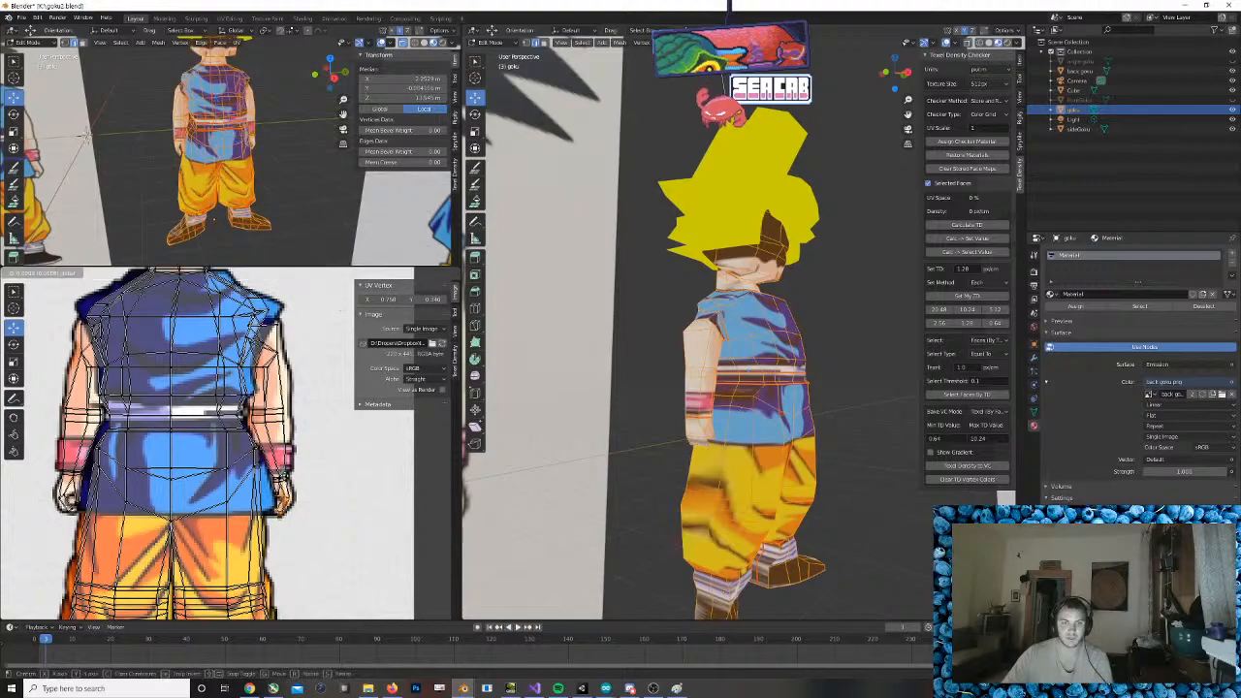
left_click(281, 477)
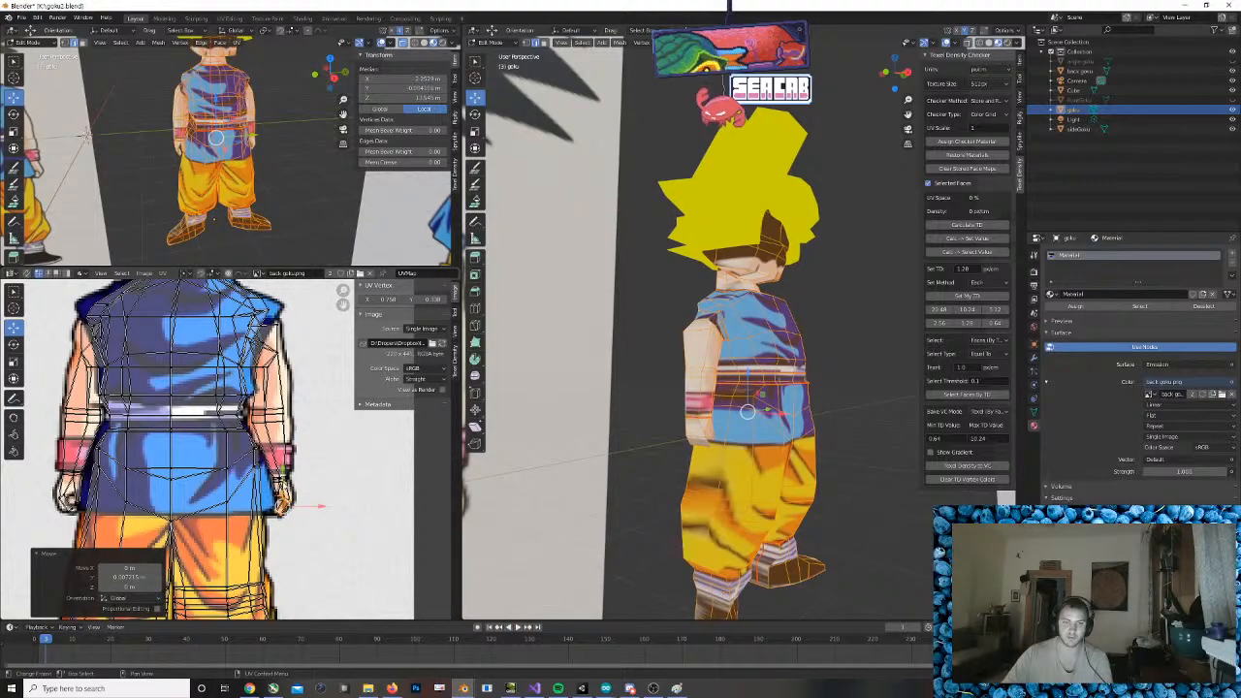
Reselect the right-hand arm's hand UVs, fine-tune their height, and inspect the textured hand on the model from several angles
left_click_drag(282, 478, 274, 530)
key("b")
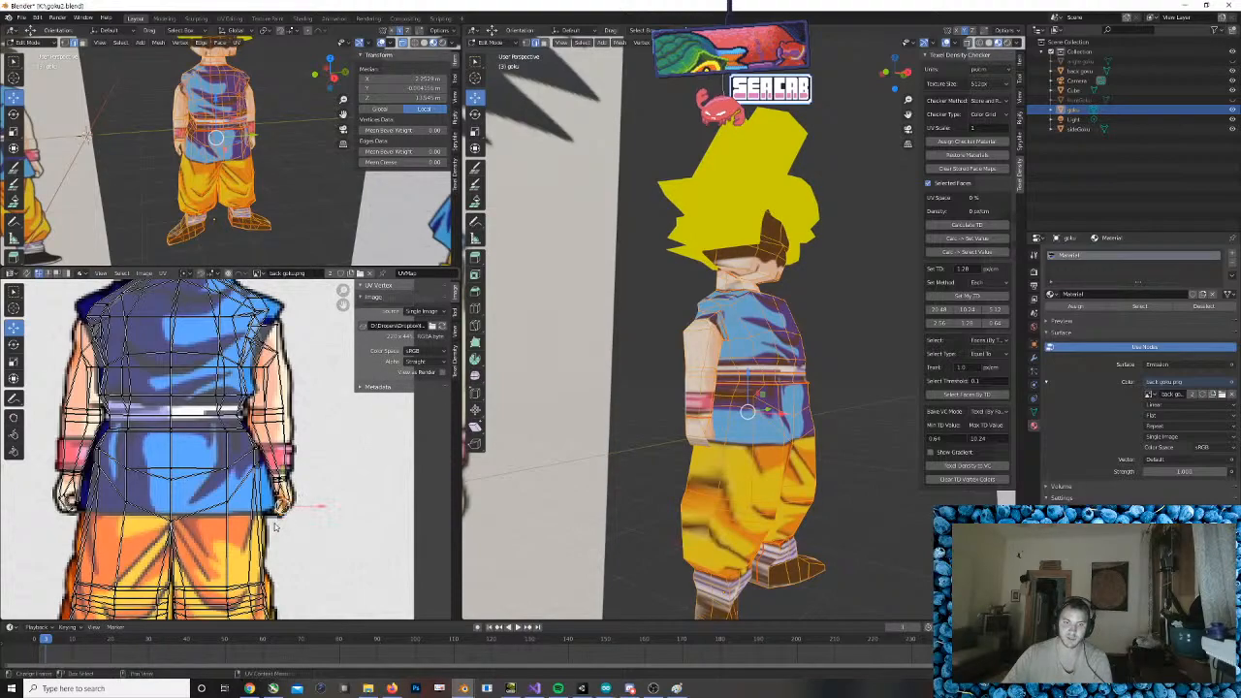
key("g")
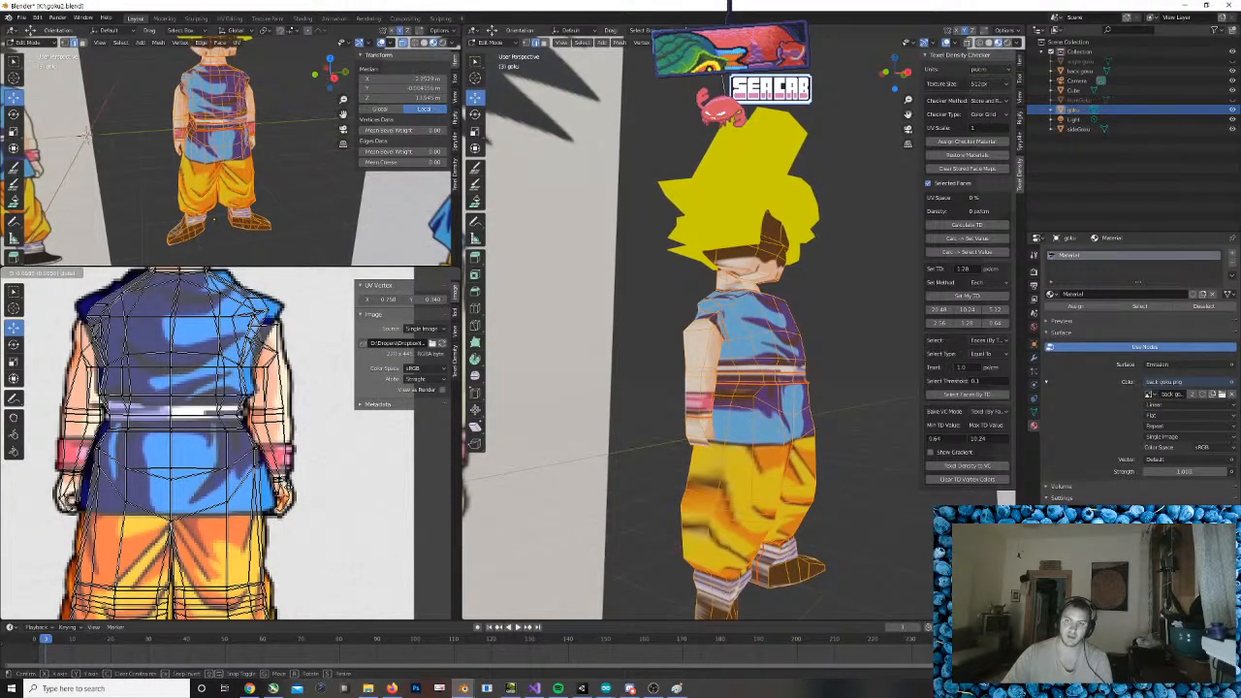
left_click(287, 479)
left_click(692, 443)
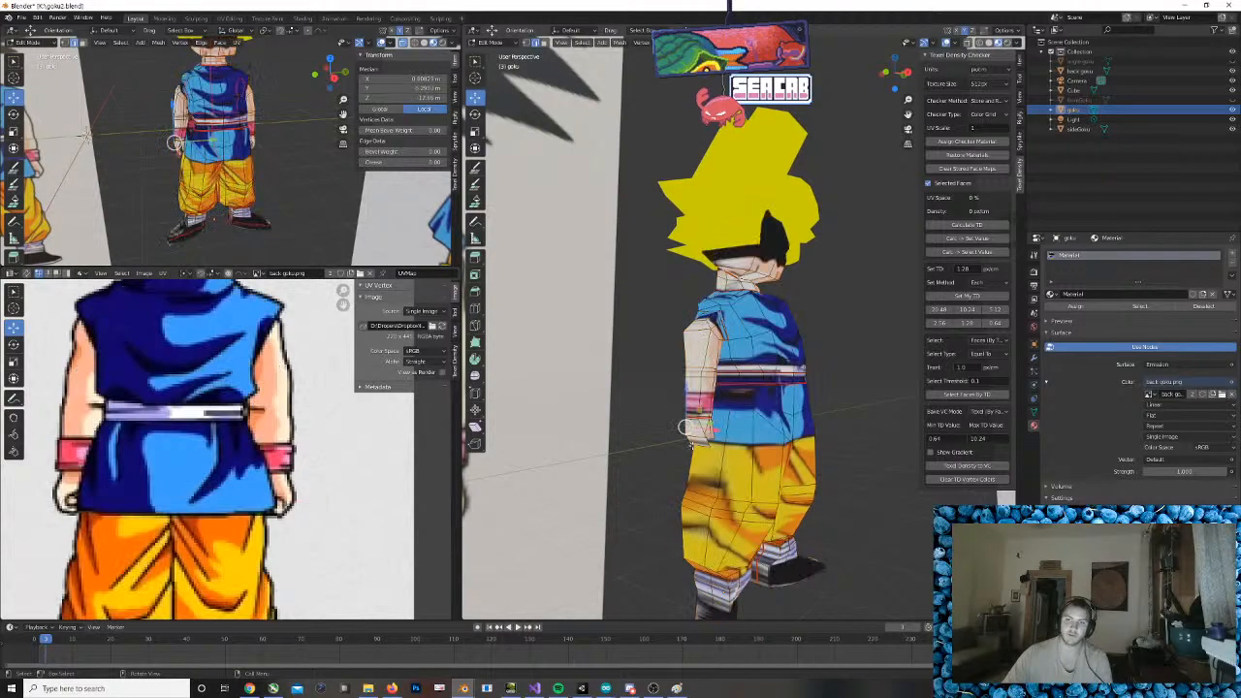
middle_click_drag(690, 444, 815, 430)
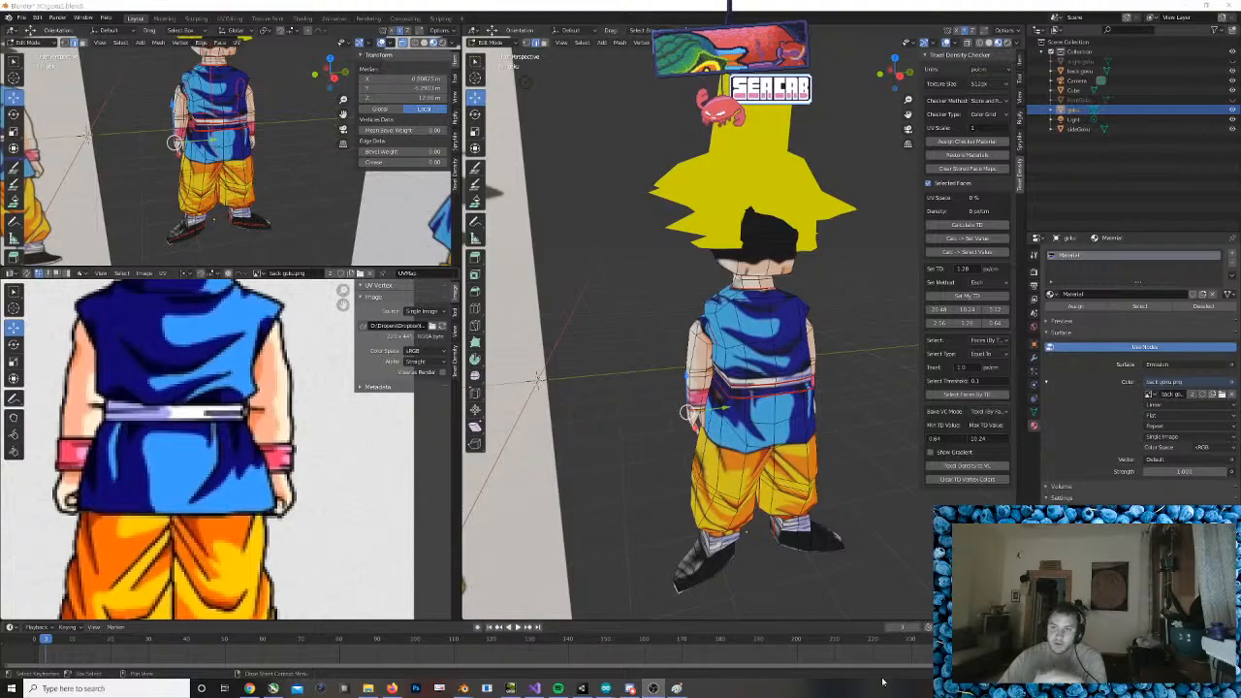
middle_click_drag(595, 332, 669, 374)
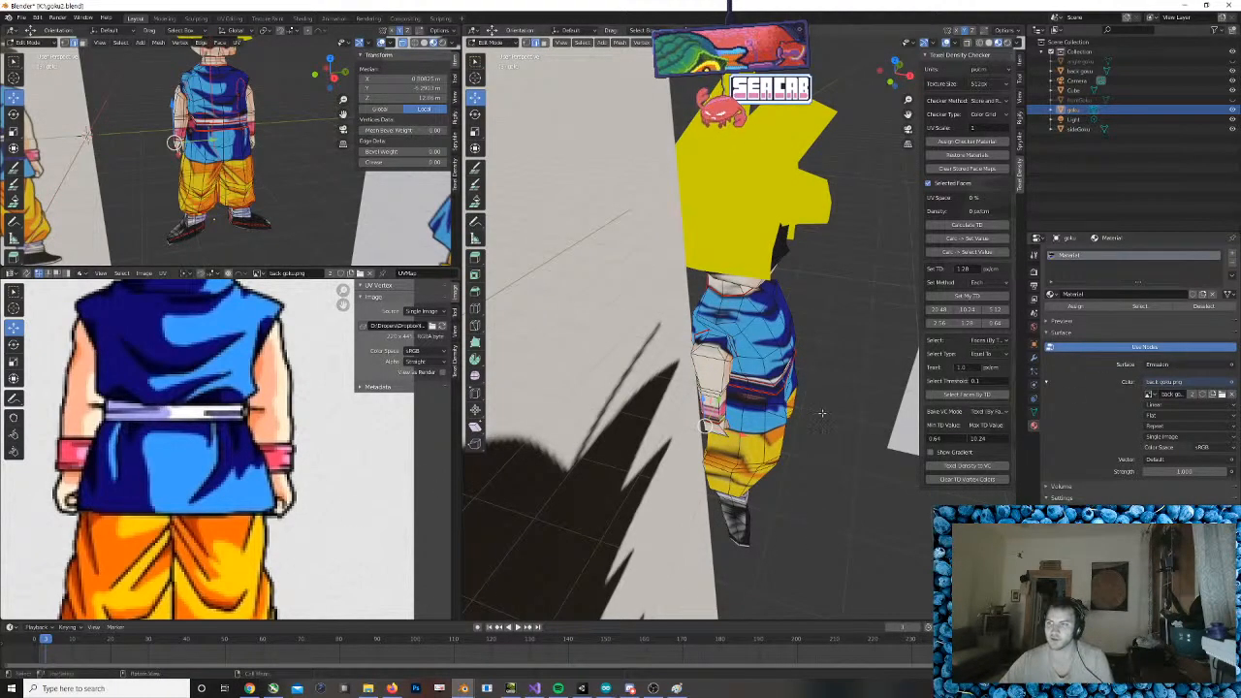
left_click(1197, 384)
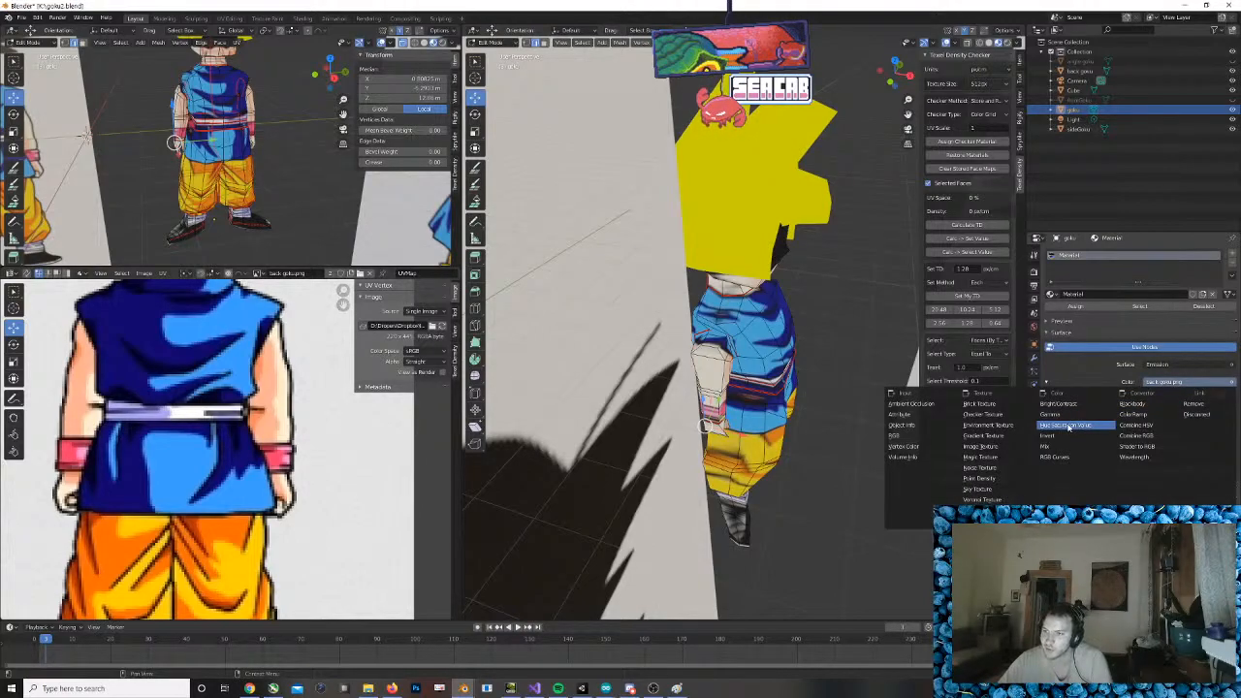
left_click(1014, 444)
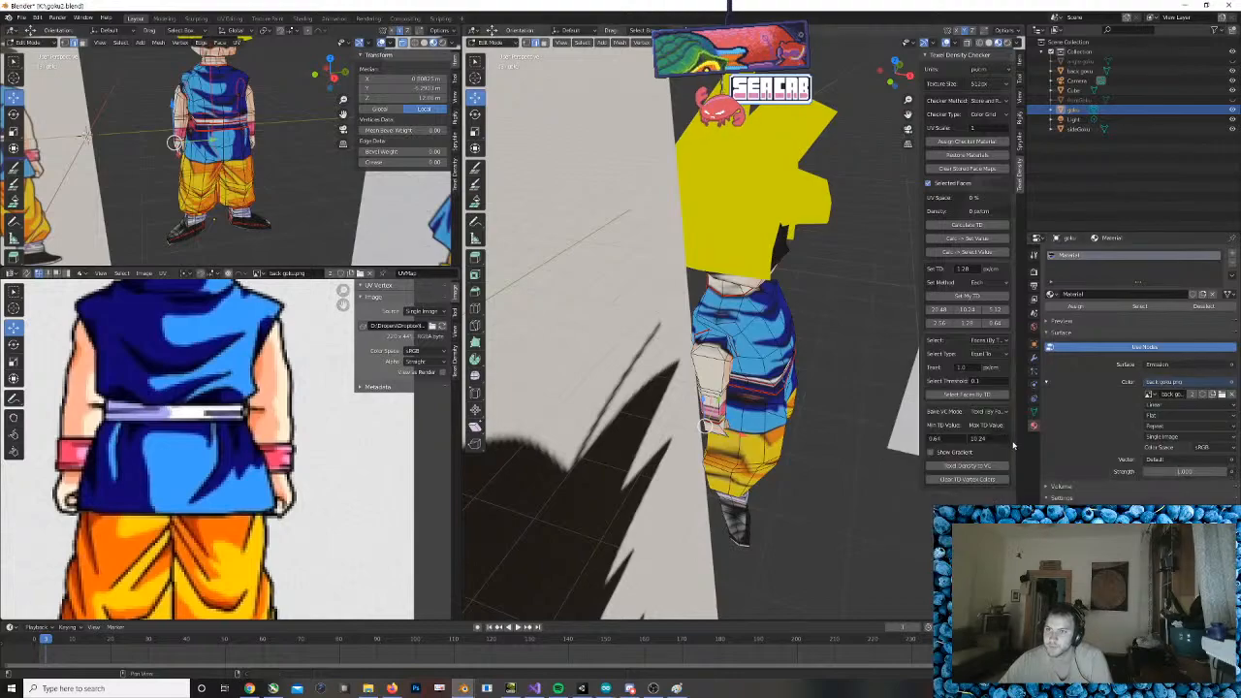
left_click(1161, 383)
left_click(1160, 385)
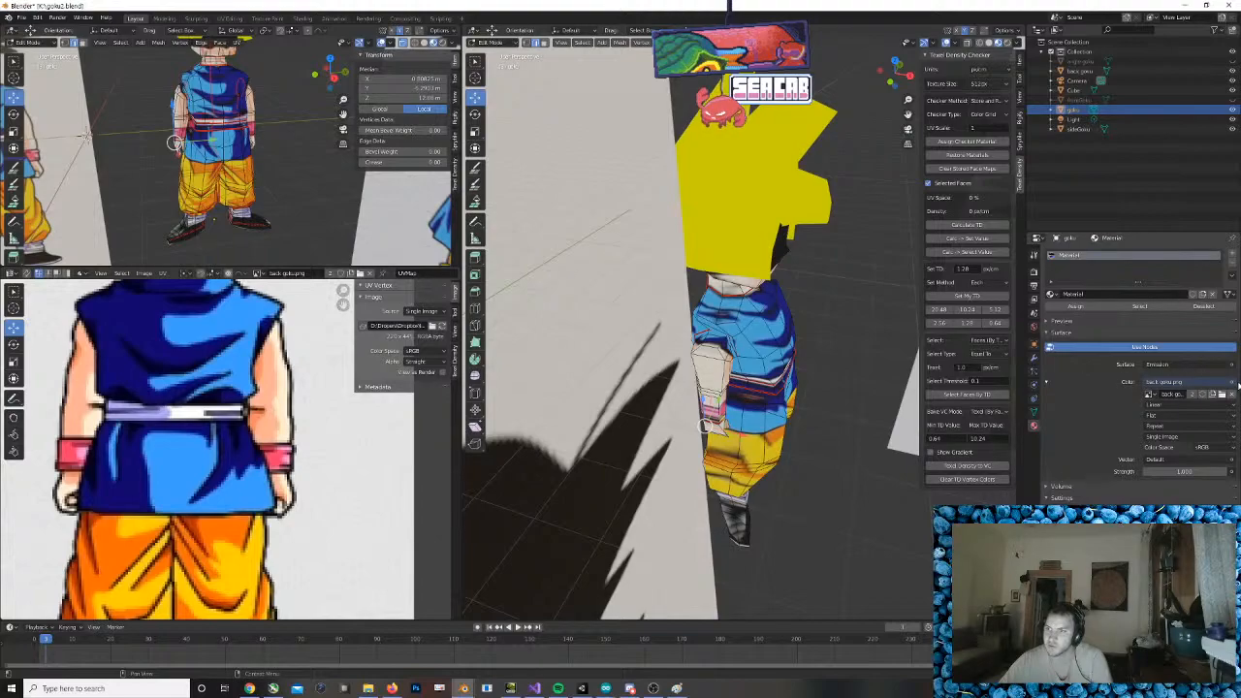
left_click(1233, 383)
left_click(1233, 384)
Replace the goku material's colour image with GokuTexture.png from the UV class materials folder
left_click(1150, 394)
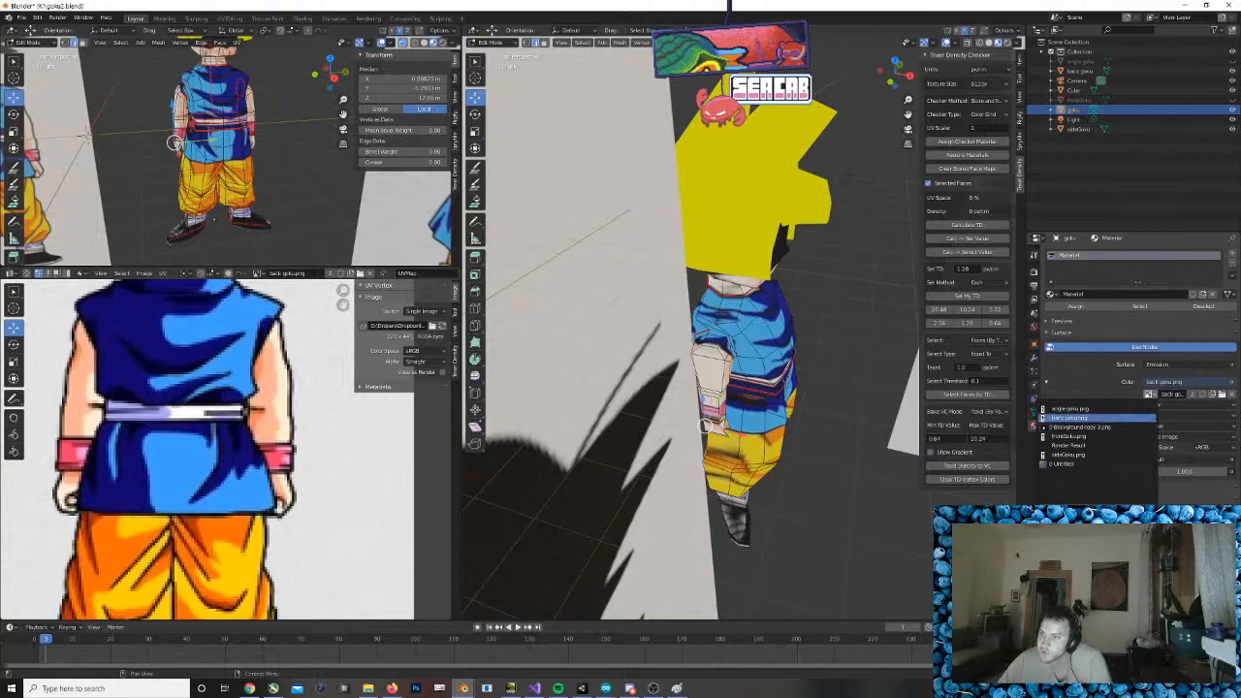
left_click(1224, 393)
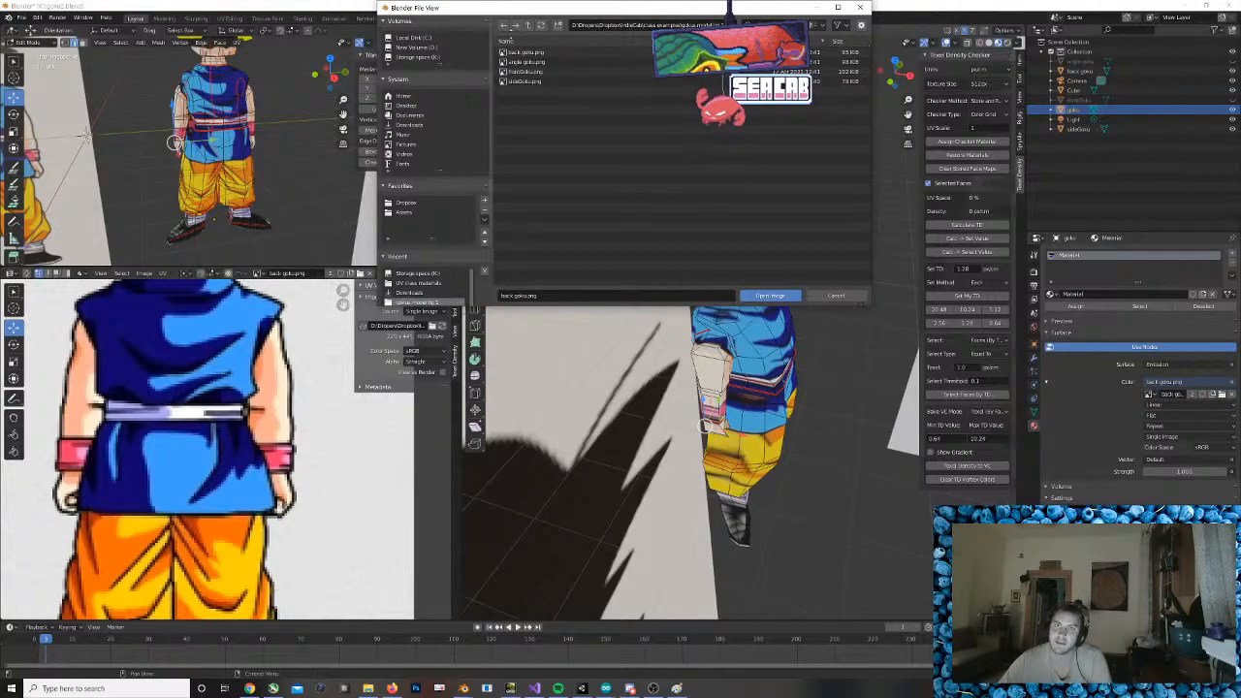
left_click(530, 27)
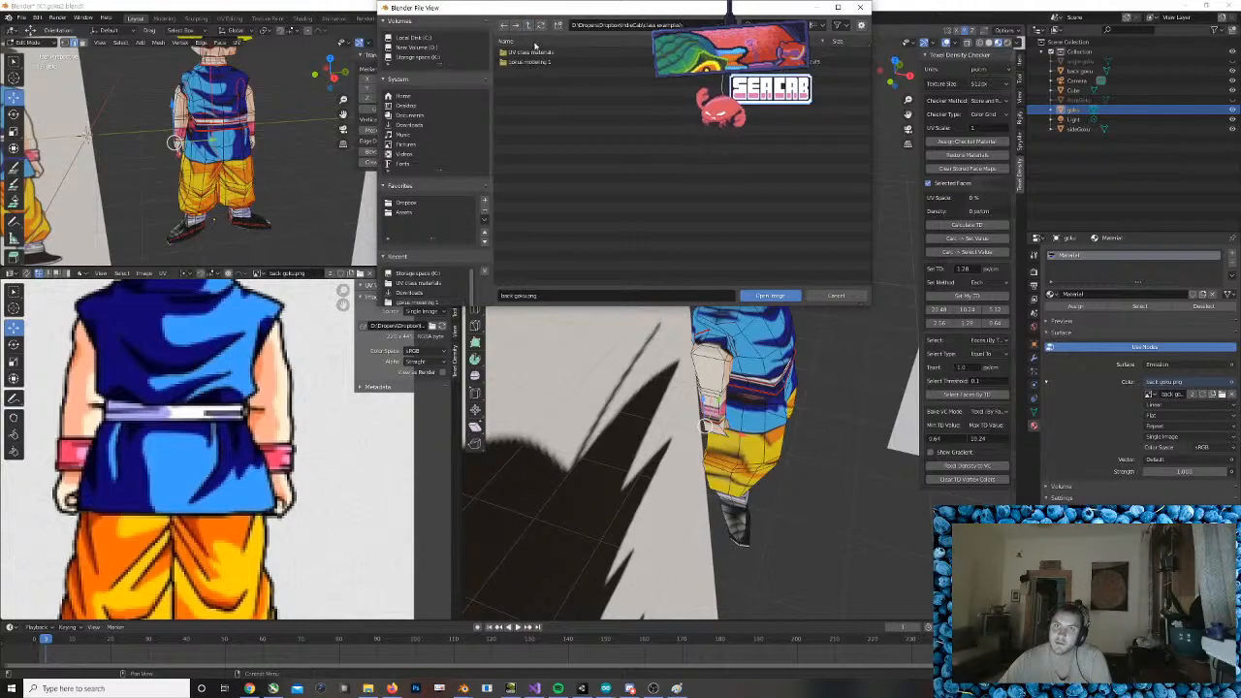
double_click(541, 55)
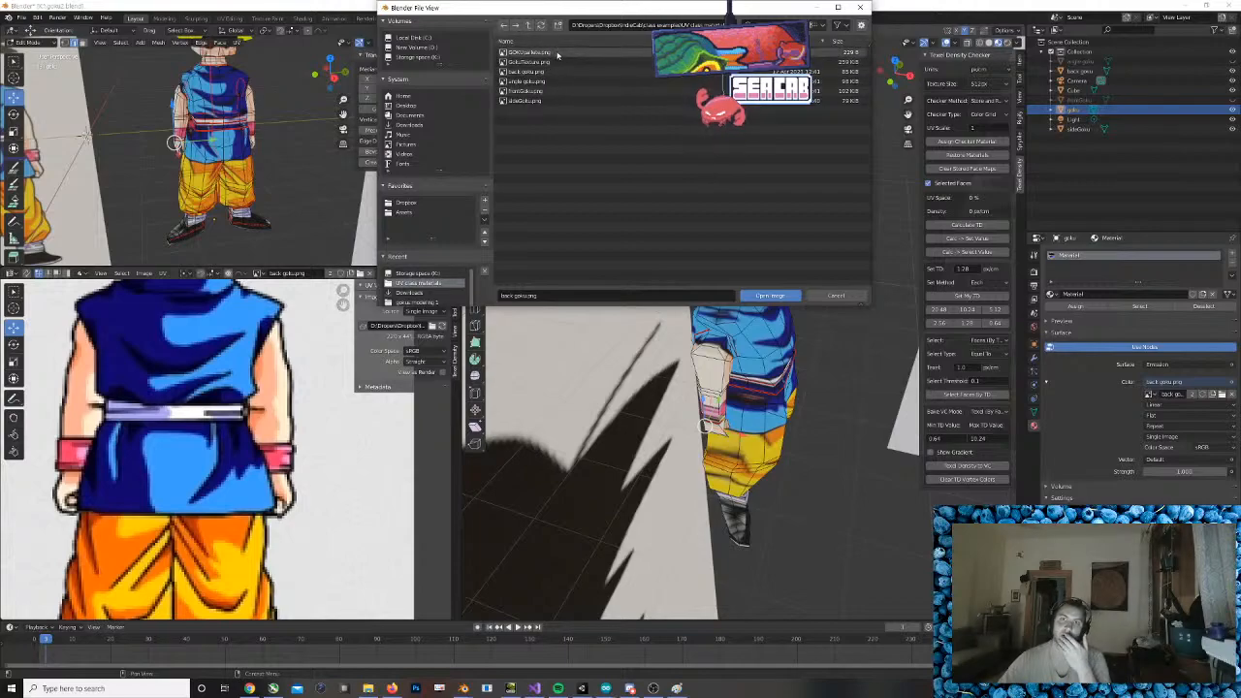
double_click(560, 64)
Select the entire goku mesh to display its UVs over the full GokuTexture.png character sheet
scroll(708, 289, "down", 4)
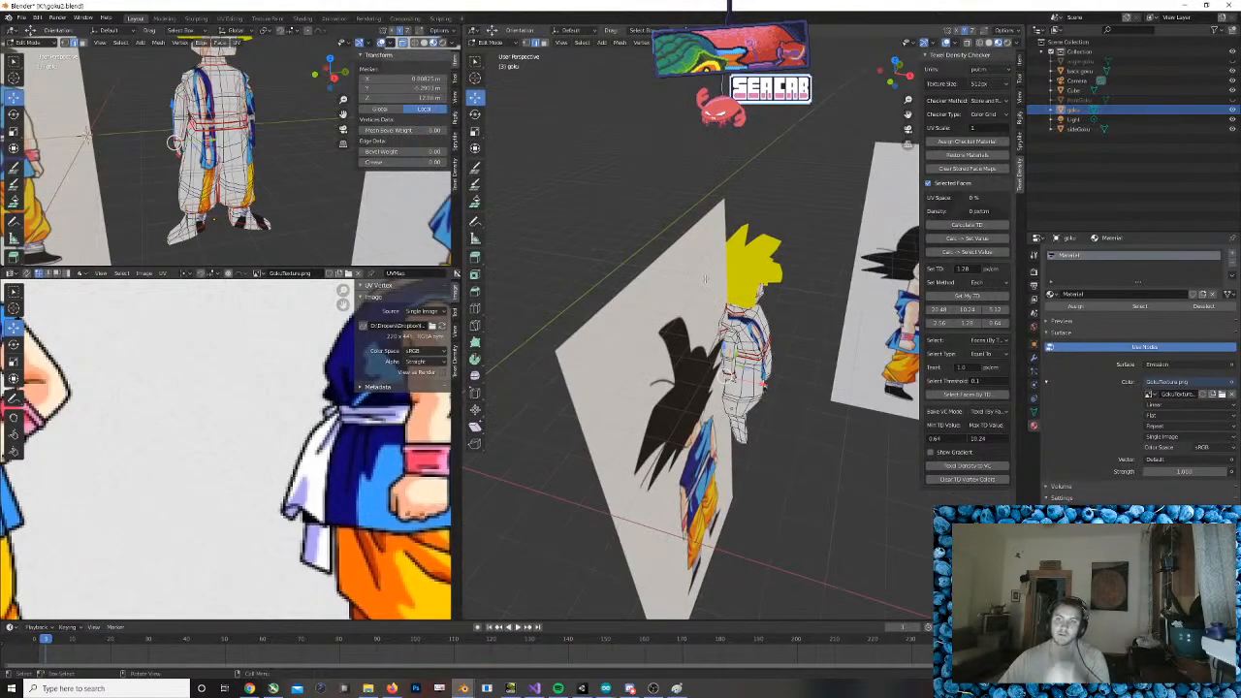
middle_click_drag(853, 334, 756, 339)
scroll(756, 339, "up", 2)
scroll(758, 337, "down", 4)
key("a")
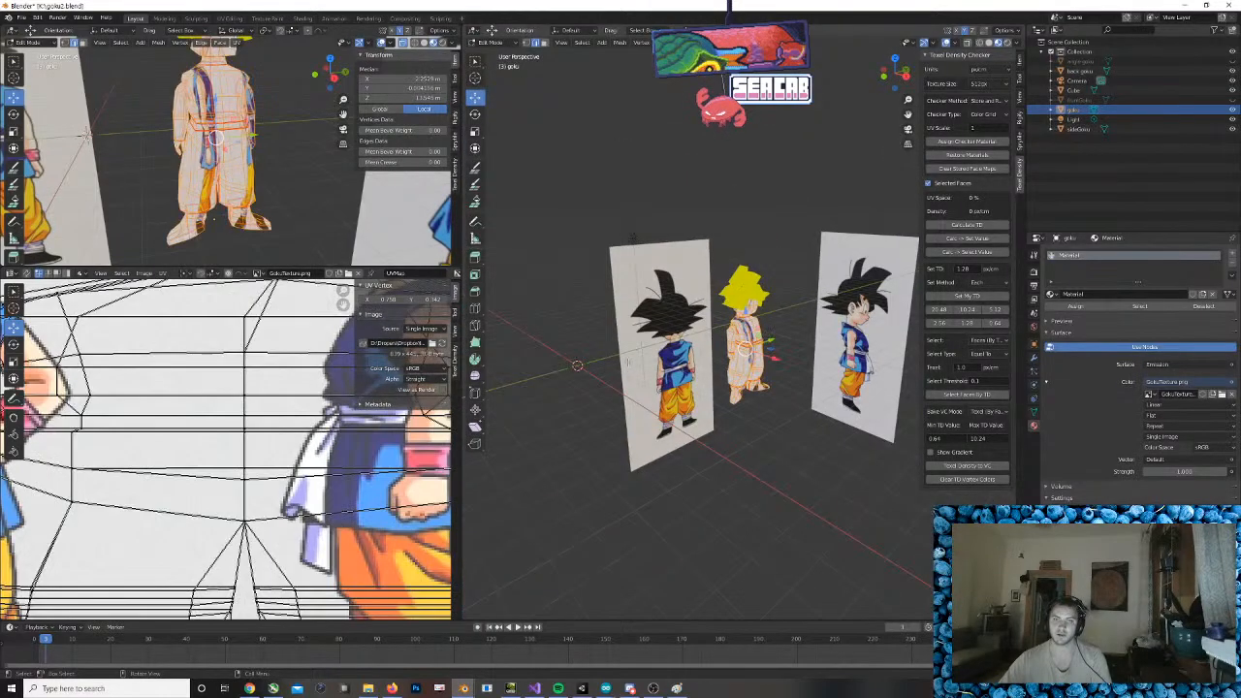
scroll(217, 443, "down", 4)
scroll(335, 415, "down", 3)
scroll(310, 411, "up", 3)
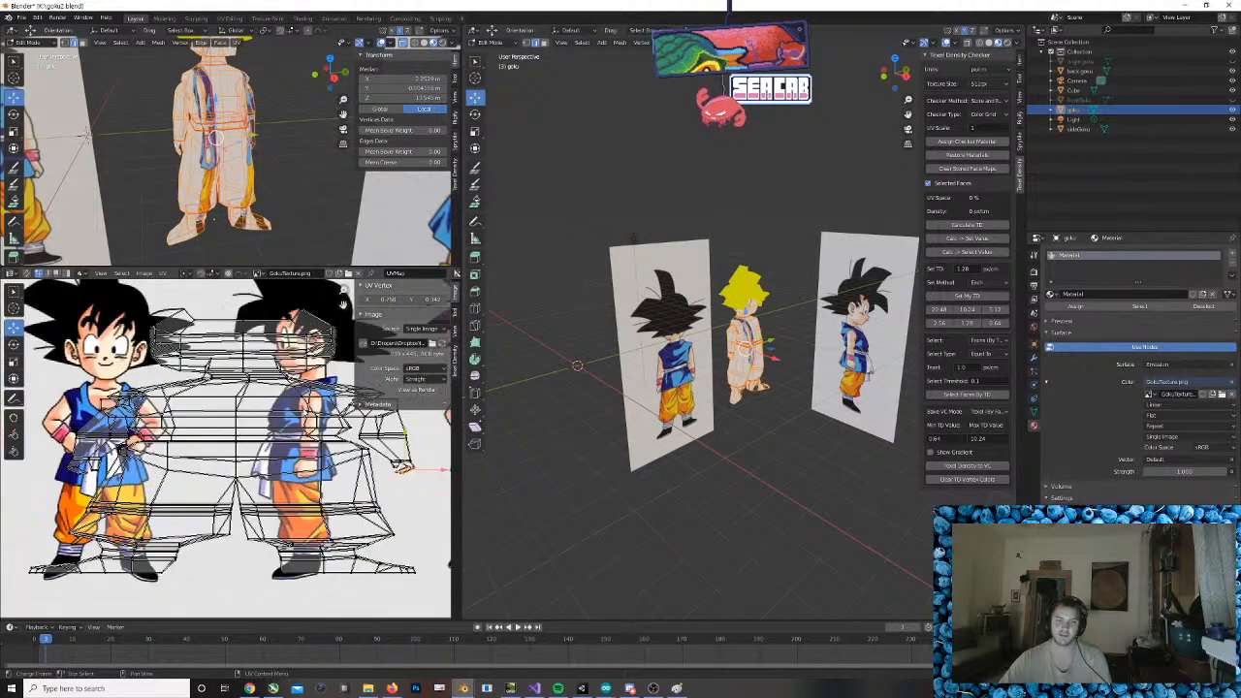
middle_click_drag(121, 404, 49, 422)
scroll(199, 407, "down", 2)
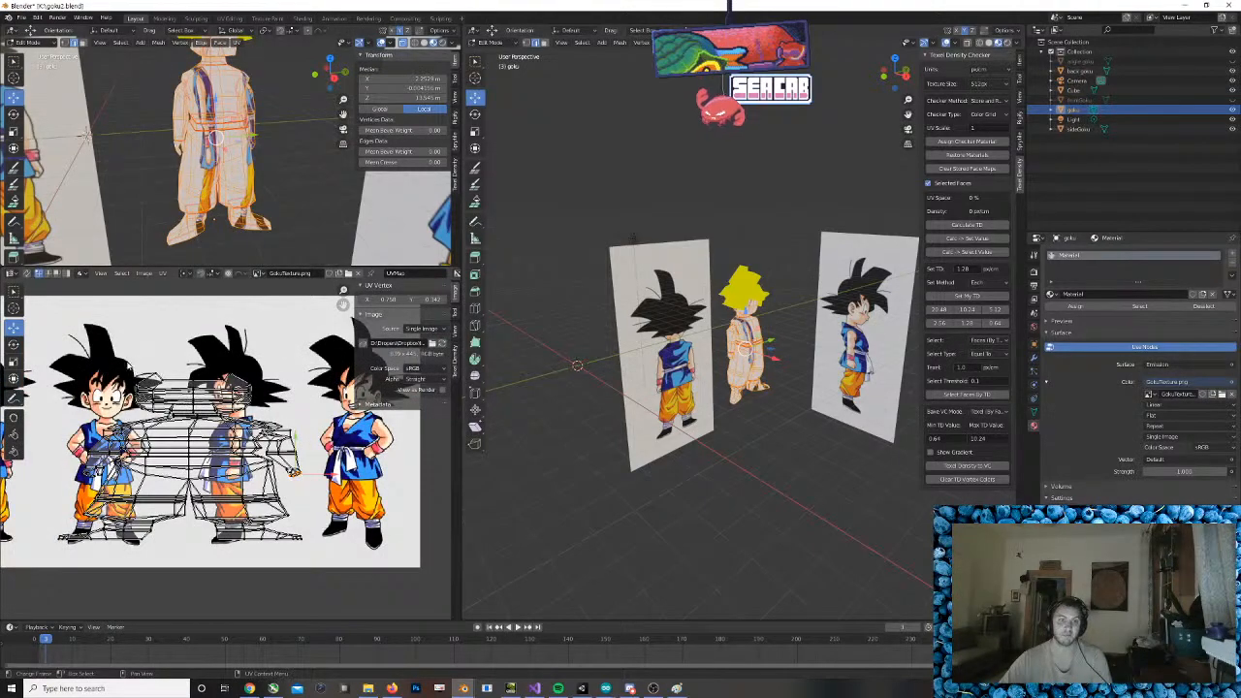
Select all of the body UVs and move them horizontally onto the back-view figure in GokuTexture.png
left_click_drag(101, 345, 263, 509)
left_click(94, 347)
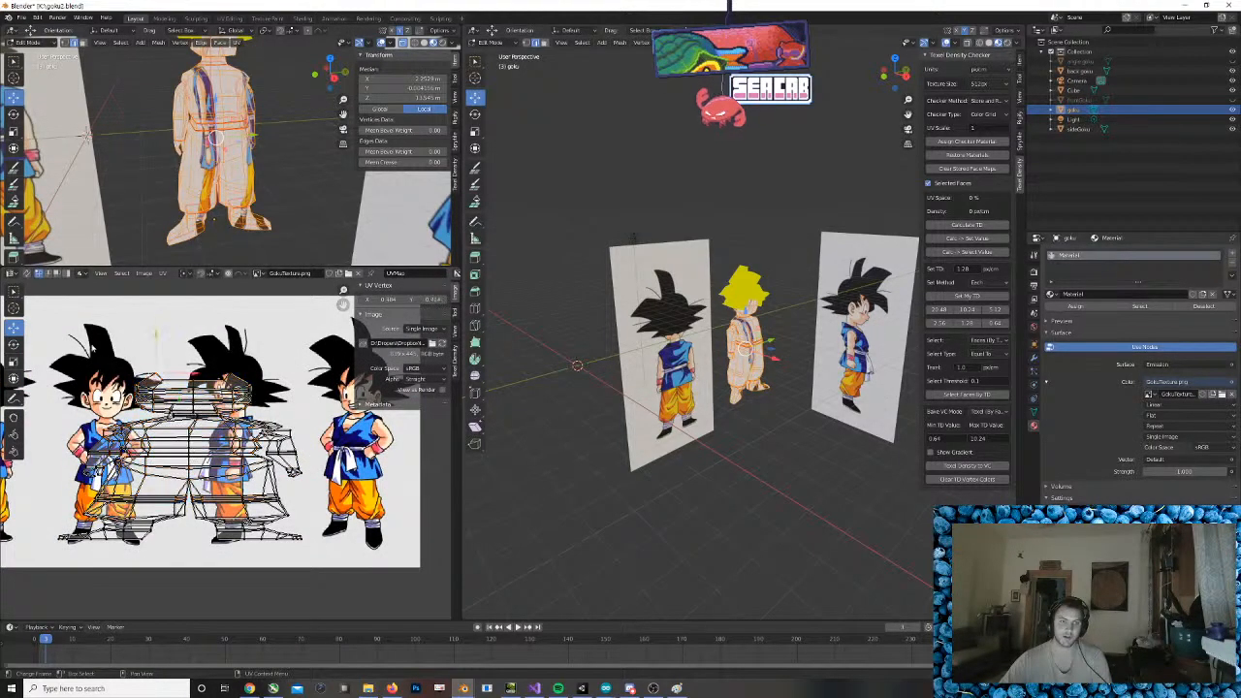
scroll(64, 337, "down", 2)
middle_click_drag(64, 337, 89, 318)
left_click_drag(97, 344, 318, 514)
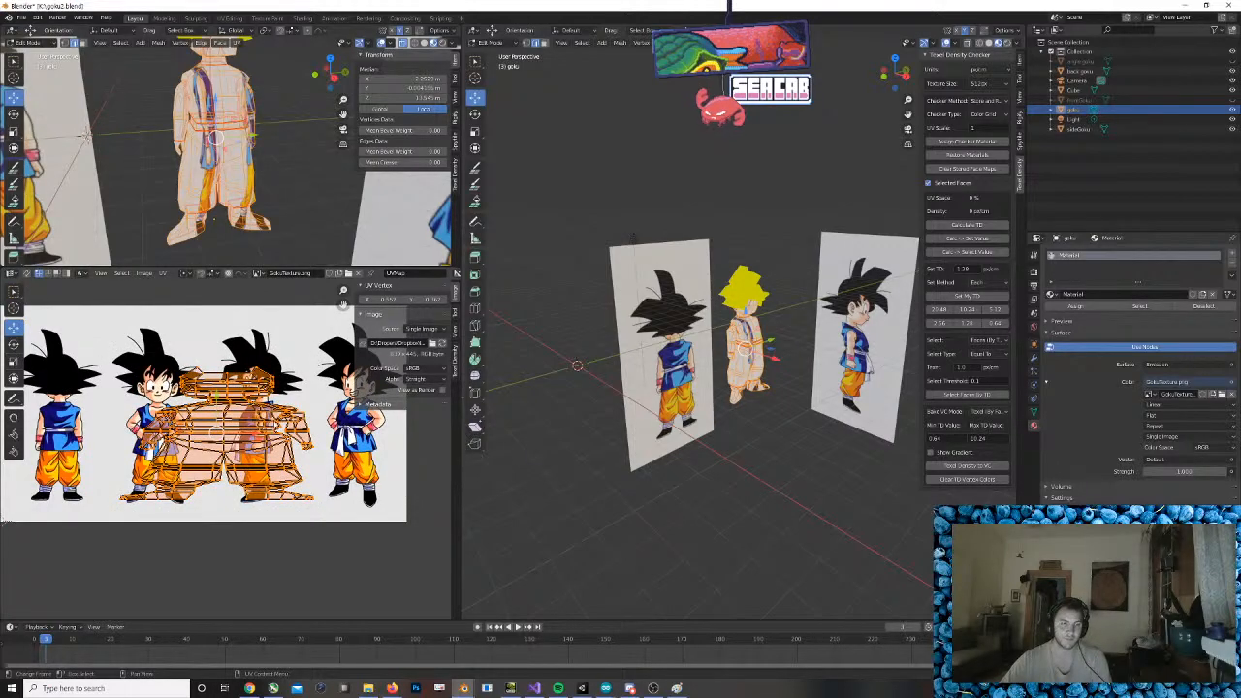
key("g")
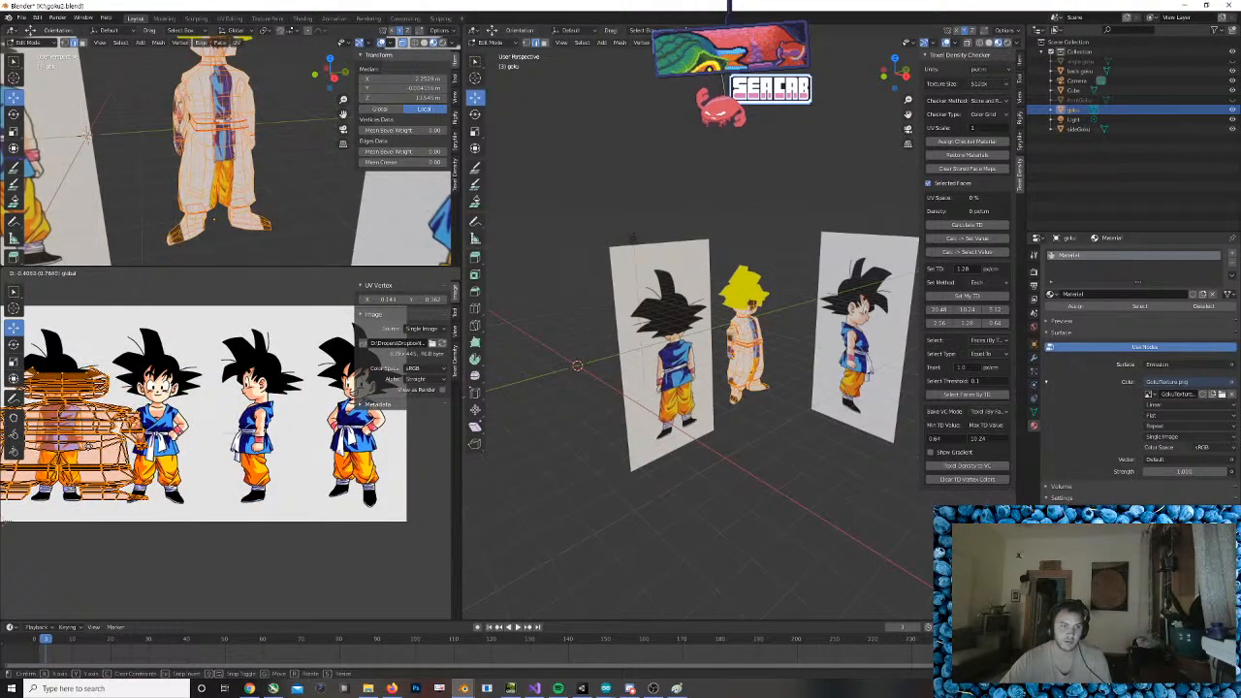
key("Return")
Scale the body UVs along X by 0.247 to match the width of the back-view figure
left_click(14, 362)
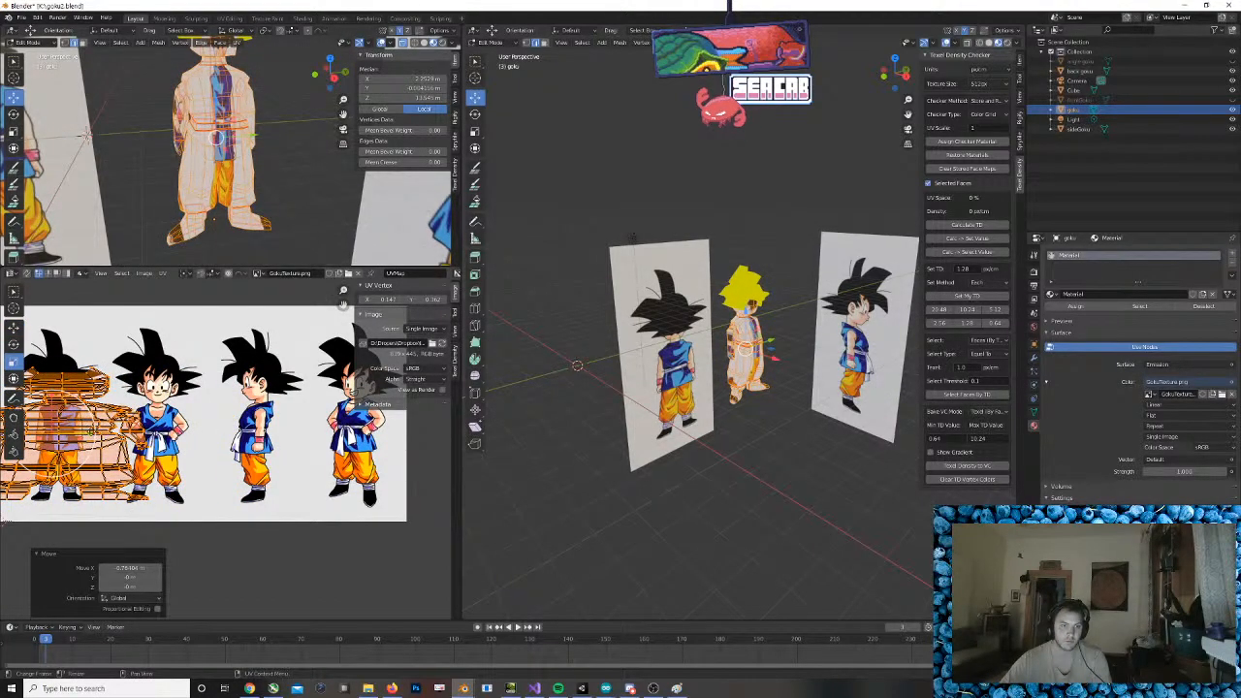
key("s")
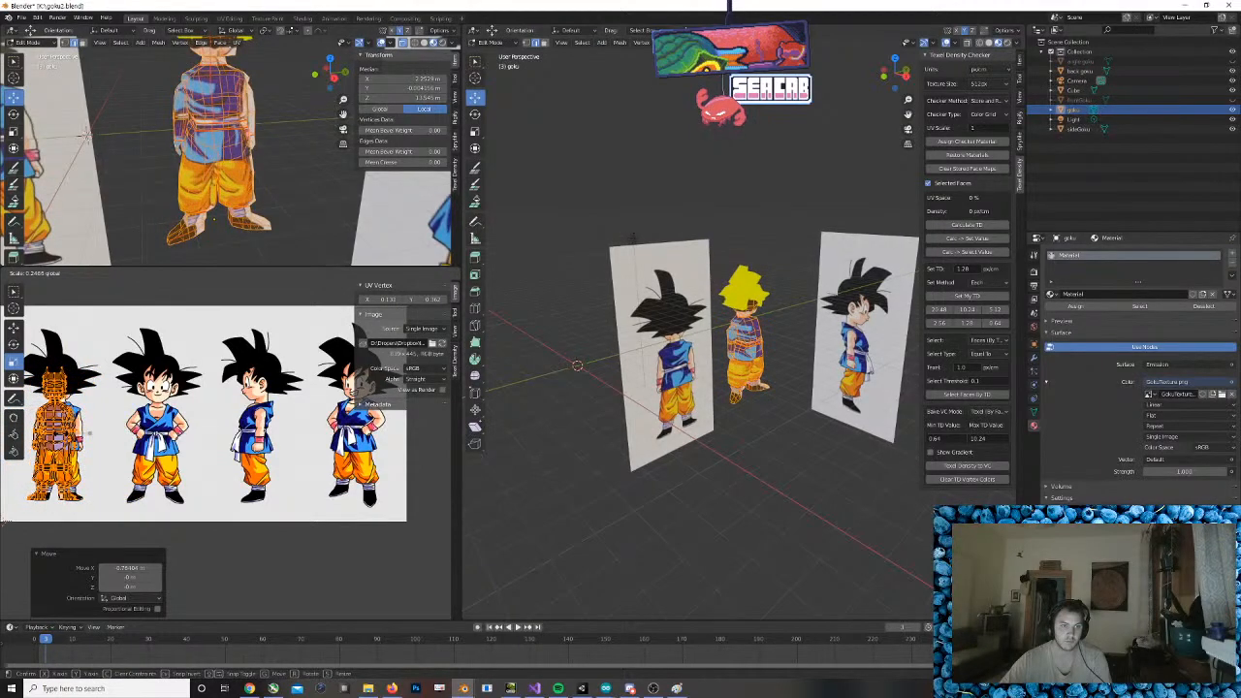
key("Return")
Shift the narrowed body UVs horizontally to line up with the back-view figure's torso and legs
scroll(194, 397, "up", 6)
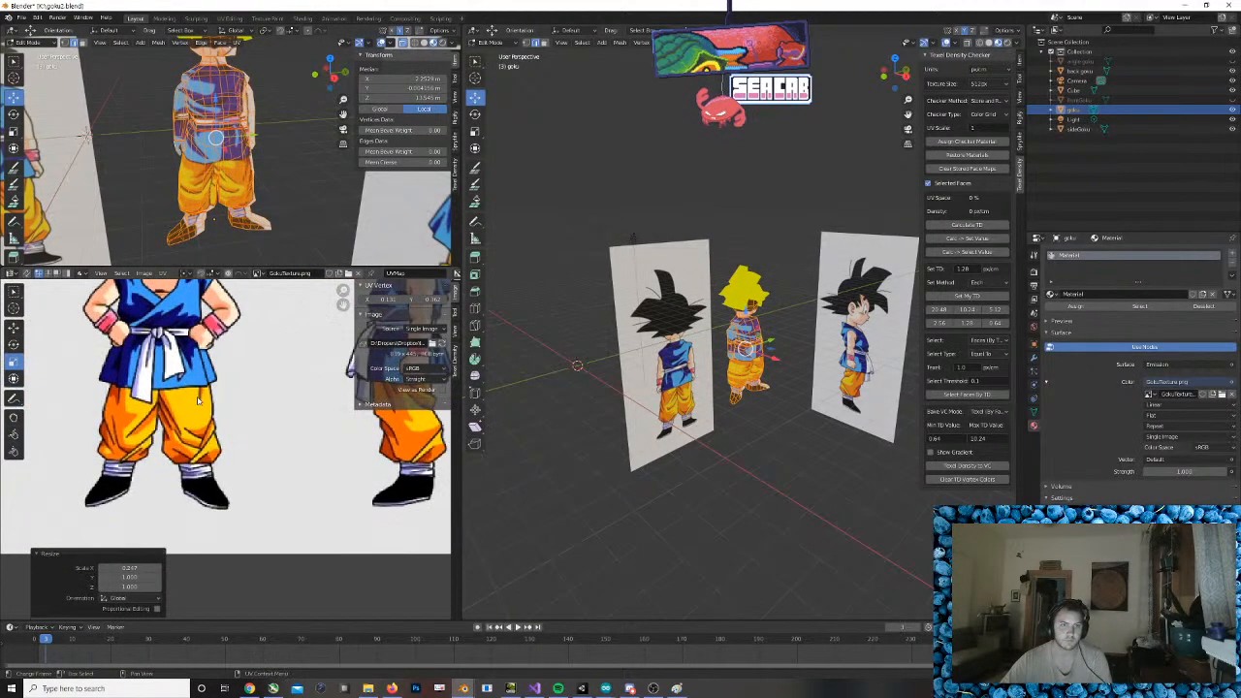
scroll(235, 390, "down", 2)
middle_click_drag(229, 388, 287, 418, "shift")
middle_click_drag(180, 366, 261, 363, "shift")
left_click(14, 329)
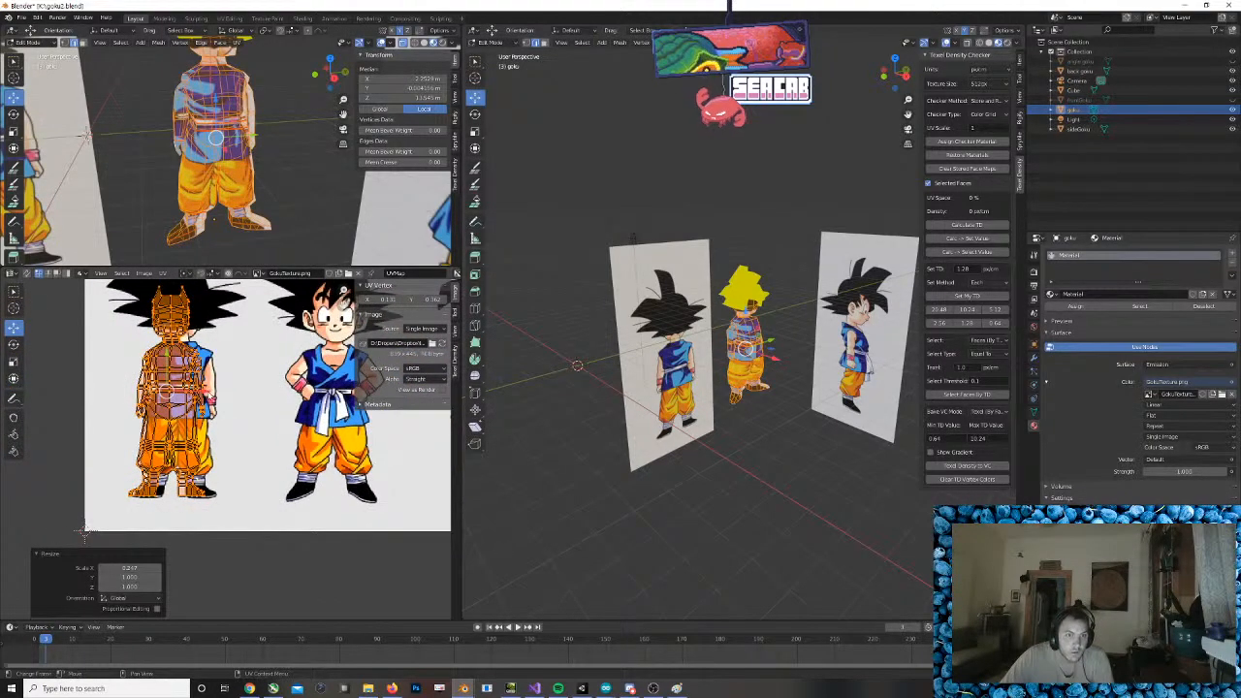
left_click_drag(203, 393, 211, 392)
Widen the body UVs slightly along X to reach the painted arms and trousers of the back-view figure
scroll(227, 450, "up", 3)
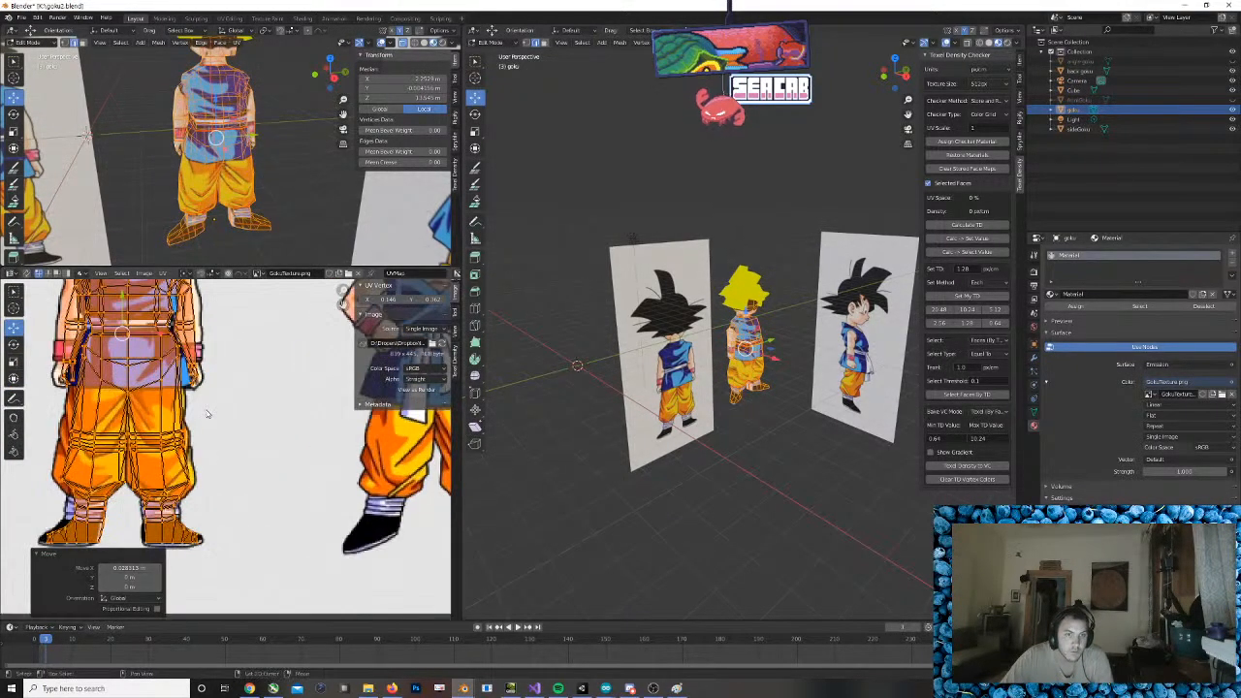
middle_click_drag(209, 414, 277, 471, "shift")
left_click(13, 361)
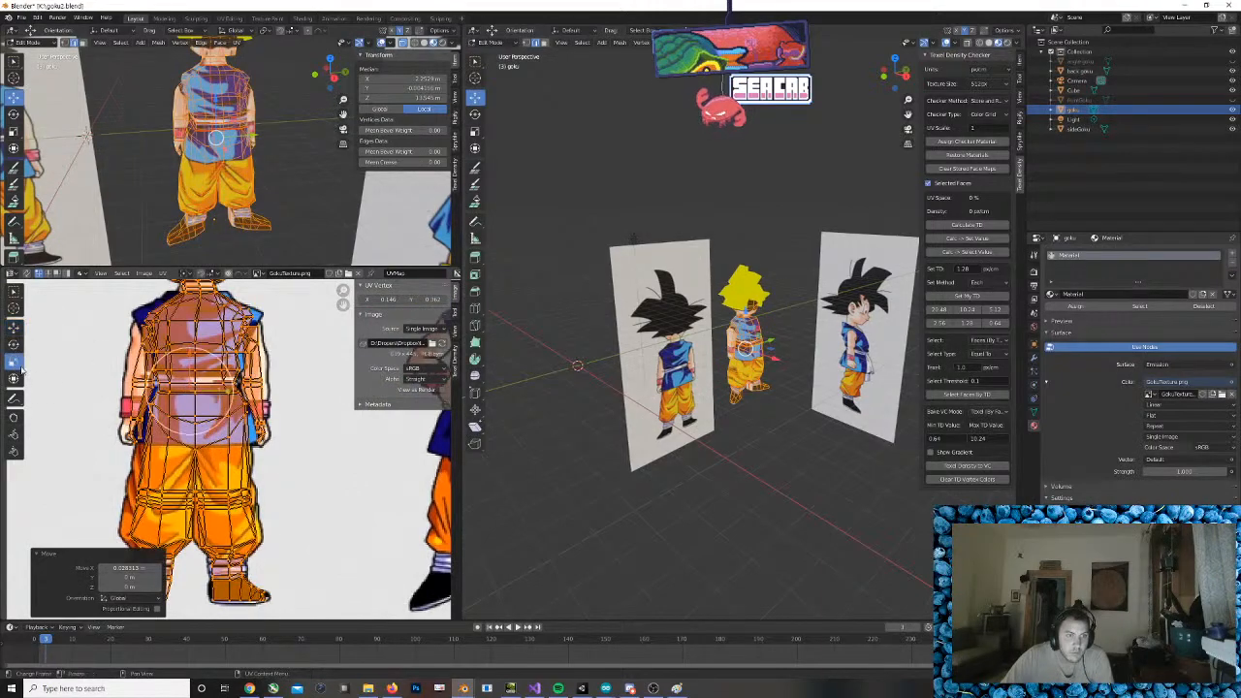
left_click_drag(230, 392, 232, 388)
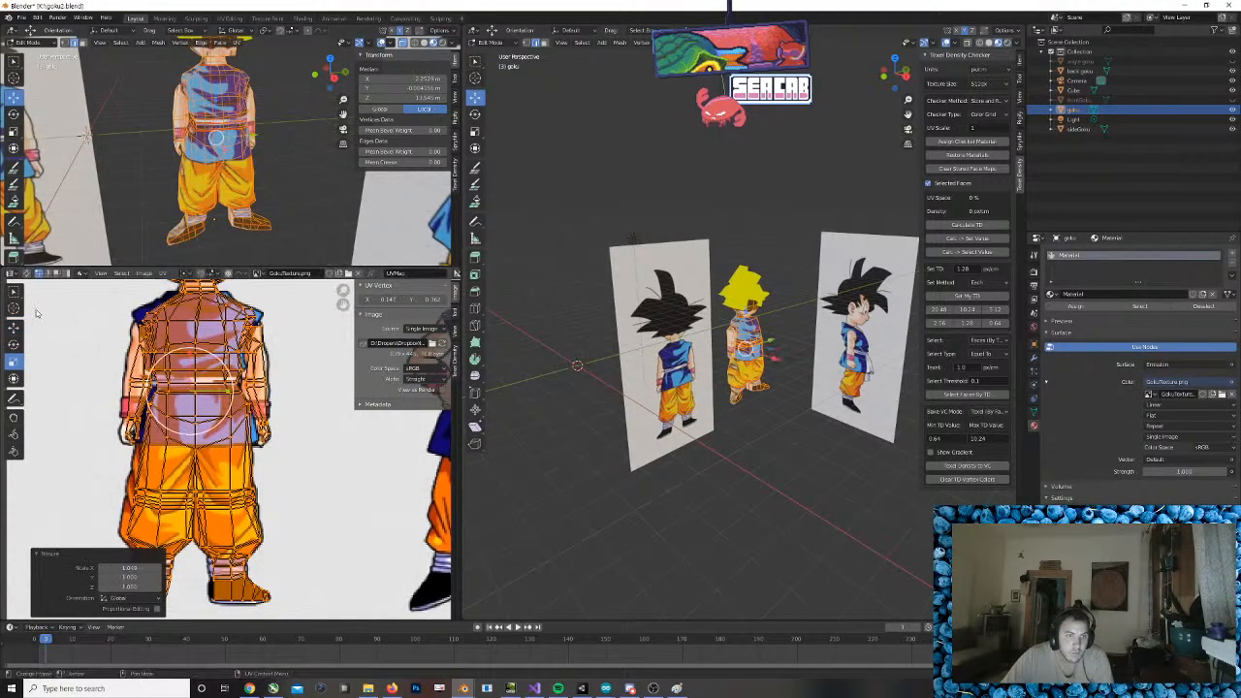
Nudge the body UVs horizontally to centre them on the back-view figure and fine-tune their width along X
key("g")
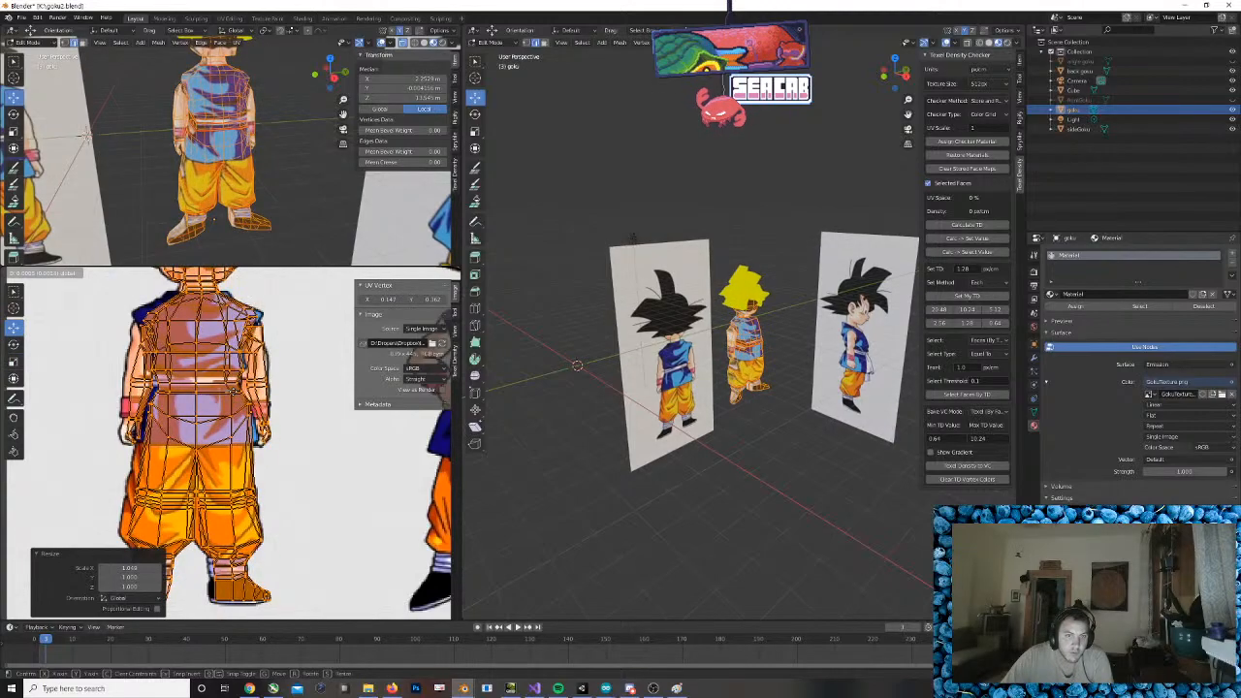
left_click_drag(232, 391, 228, 391)
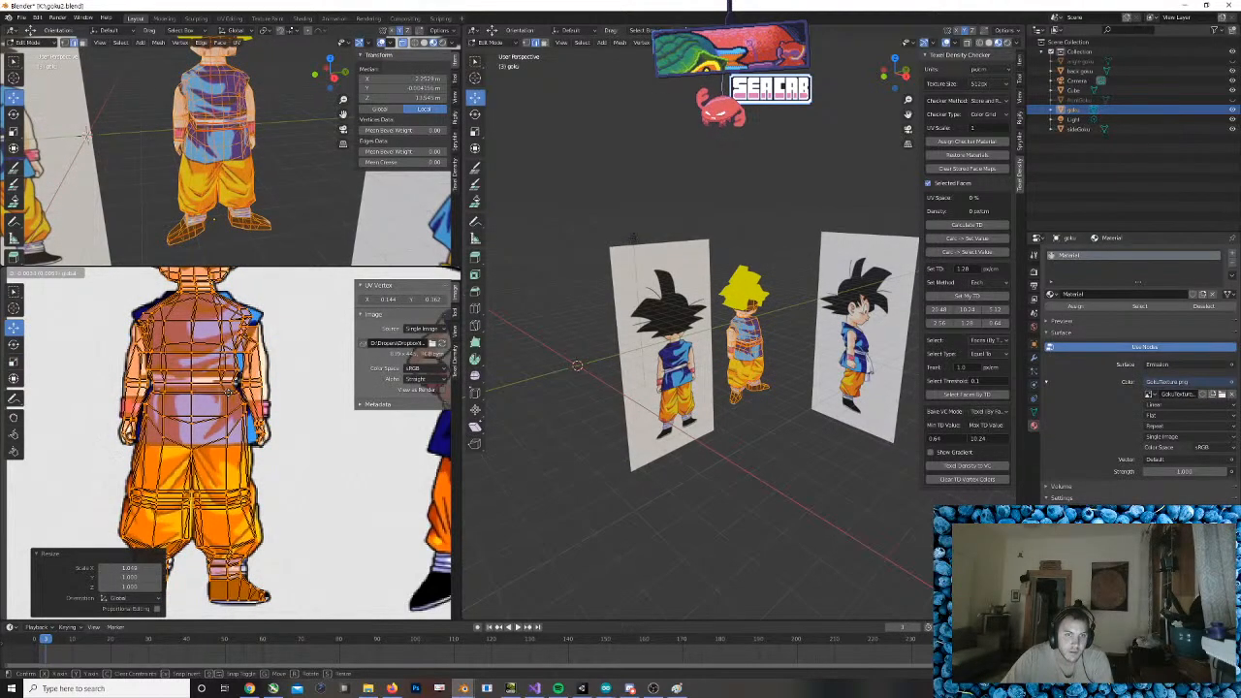
left_click(228, 392)
left_click(14, 362)
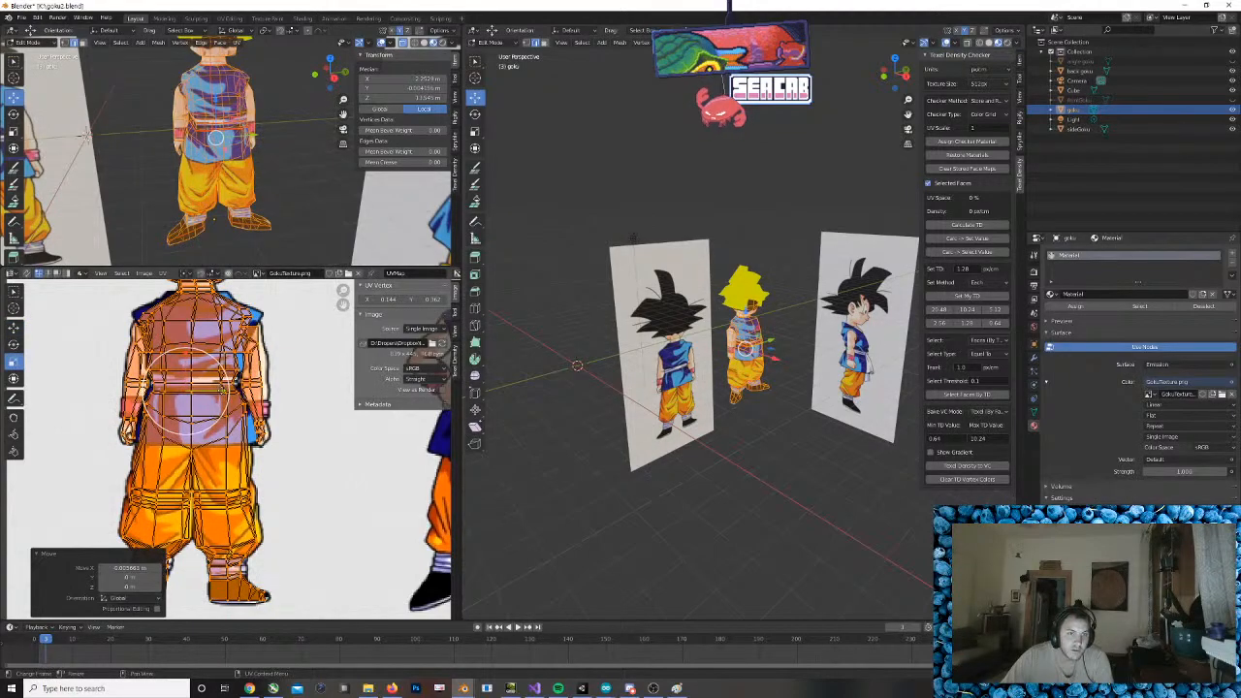
left_click_drag(226, 392, 228, 392)
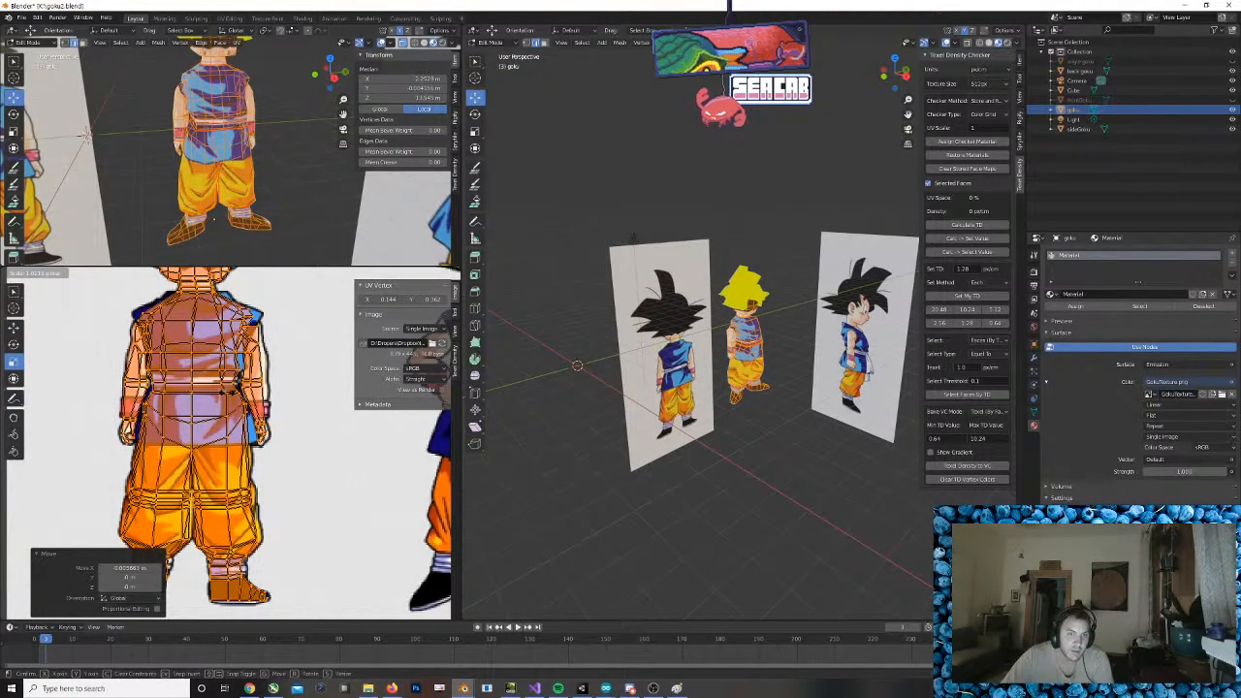
left_click(227, 391)
scroll(316, 439, "down", 1)
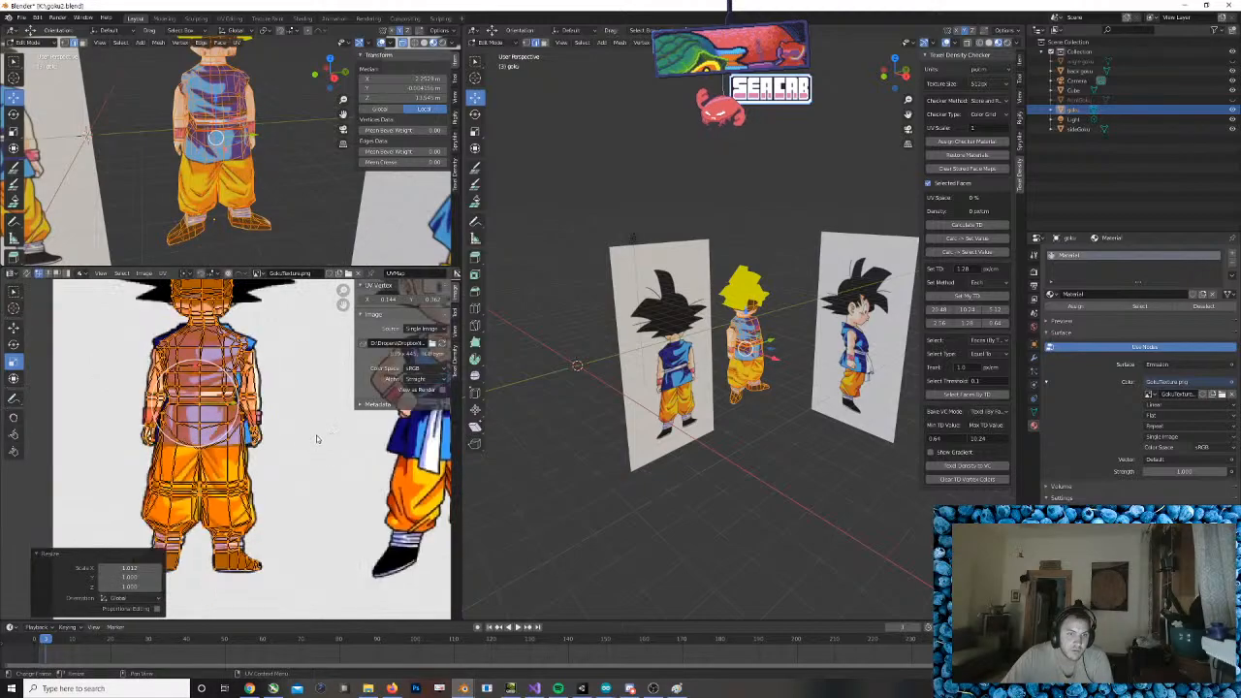
Check the body's texture fit around the model from the side, back and front, and clear the selection
middle_click_drag(640, 378, 572, 346)
left_click(14, 328)
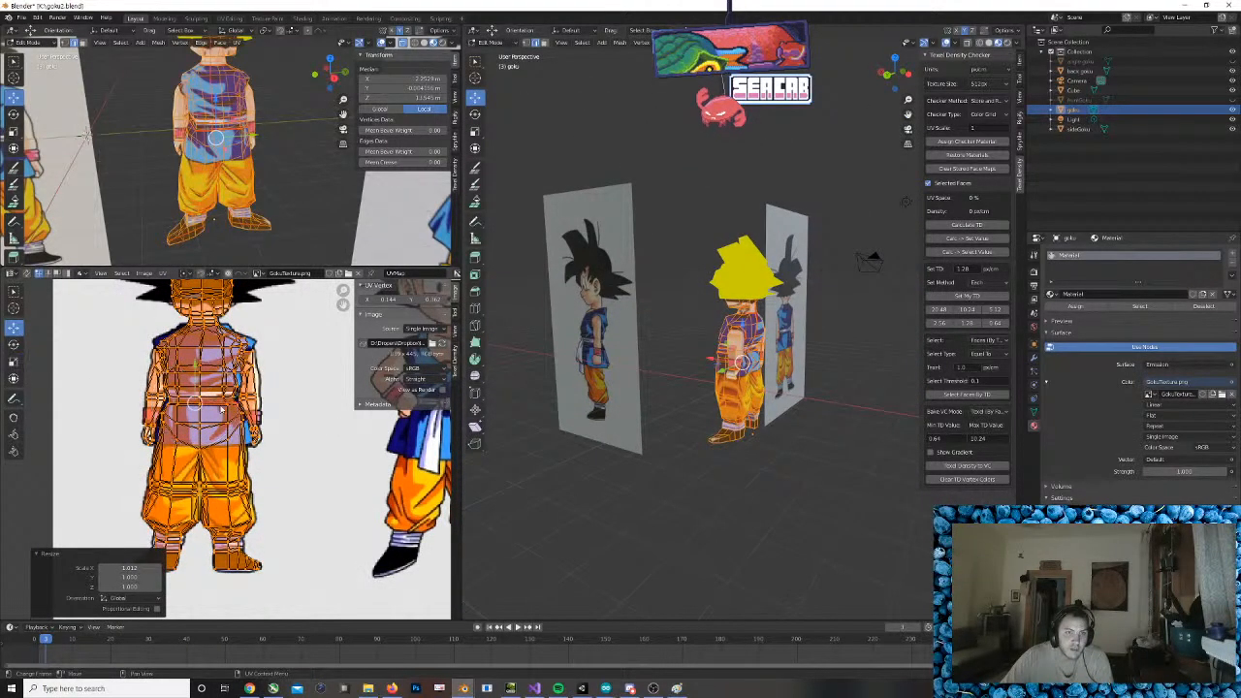
left_click_drag(233, 404, 237, 398)
scroll(850, 375, "up", 5)
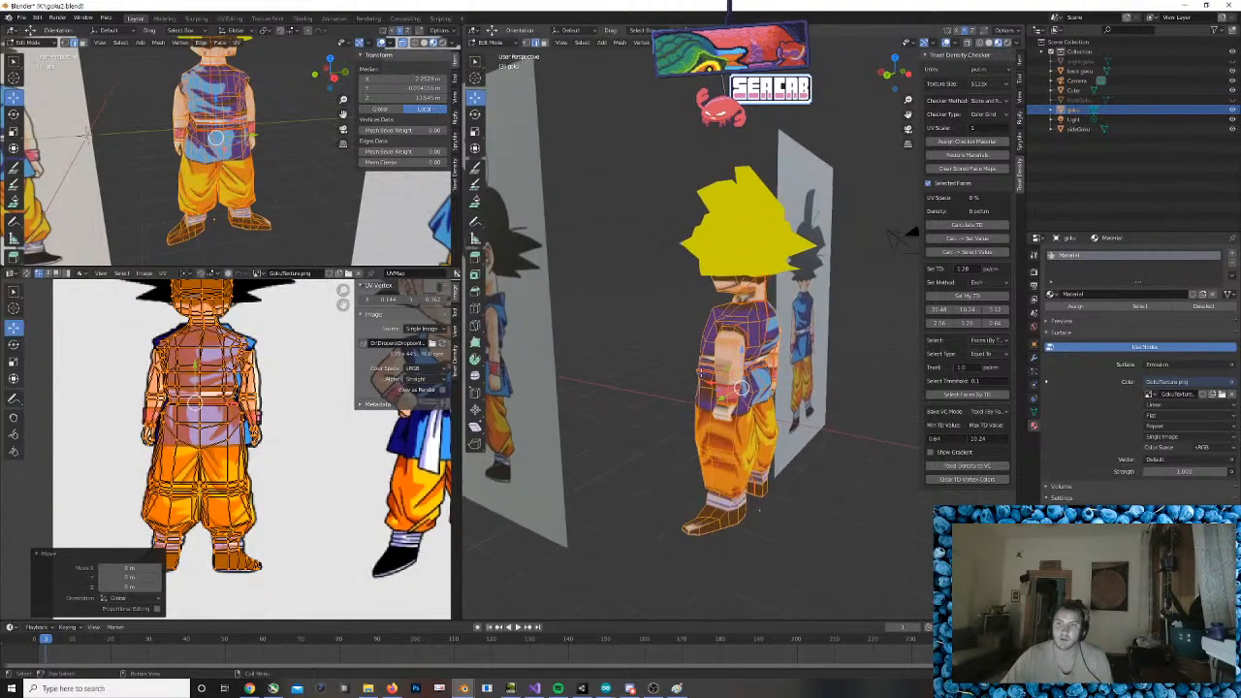
middle_click_drag(850, 375, 814, 371)
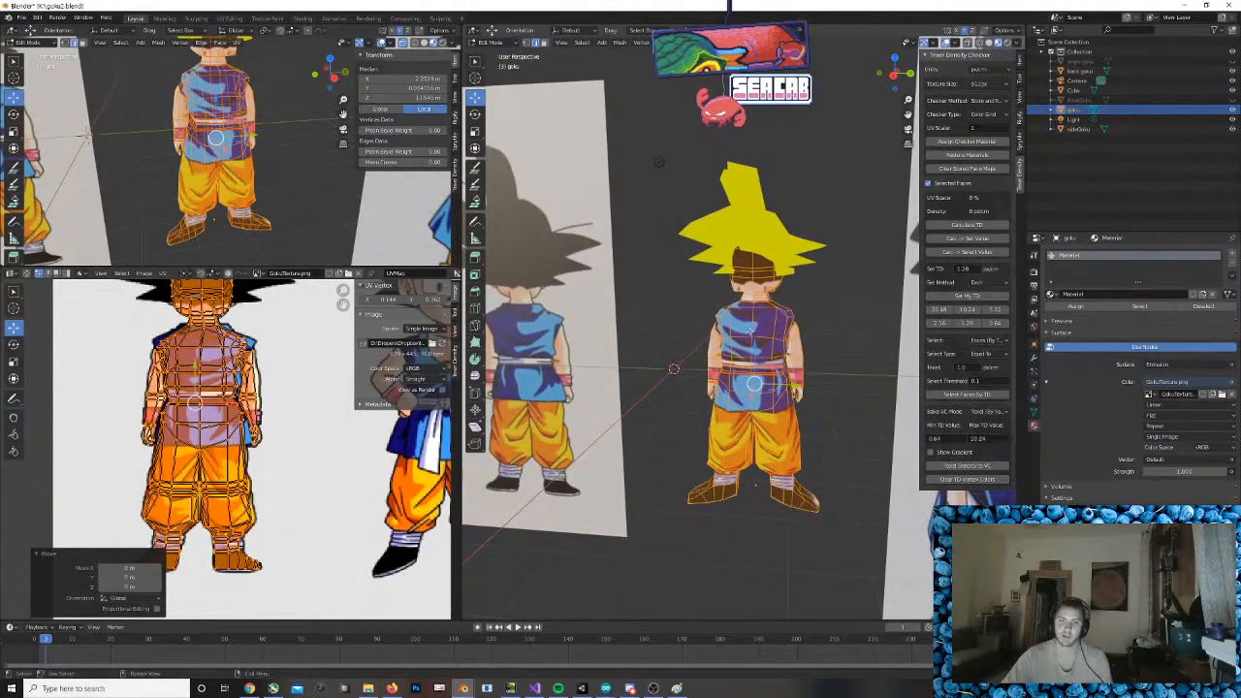
left_click(863, 248)
middle_click_drag(863, 250, 876, 274)
scroll(871, 277, "up", 5)
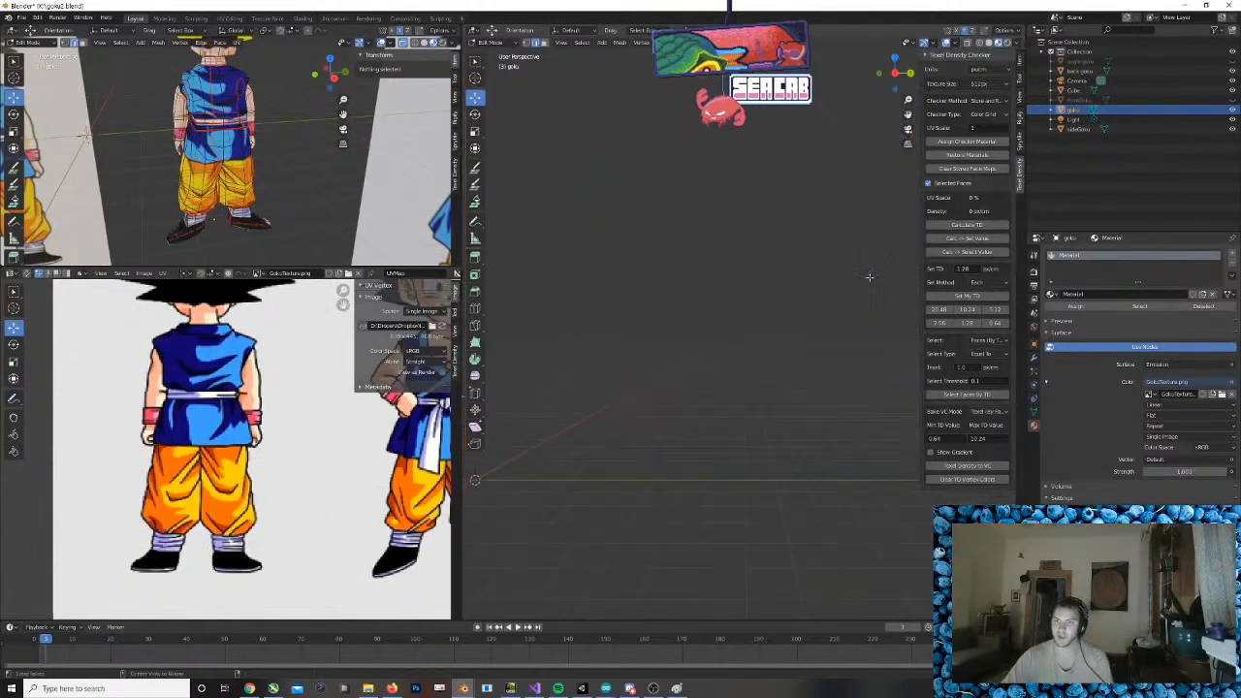
scroll(742, 376, "down", 1)
scroll(743, 377, "down", 4)
middle_click_drag(743, 376, 859, 340)
scroll(713, 360, "up", 4)
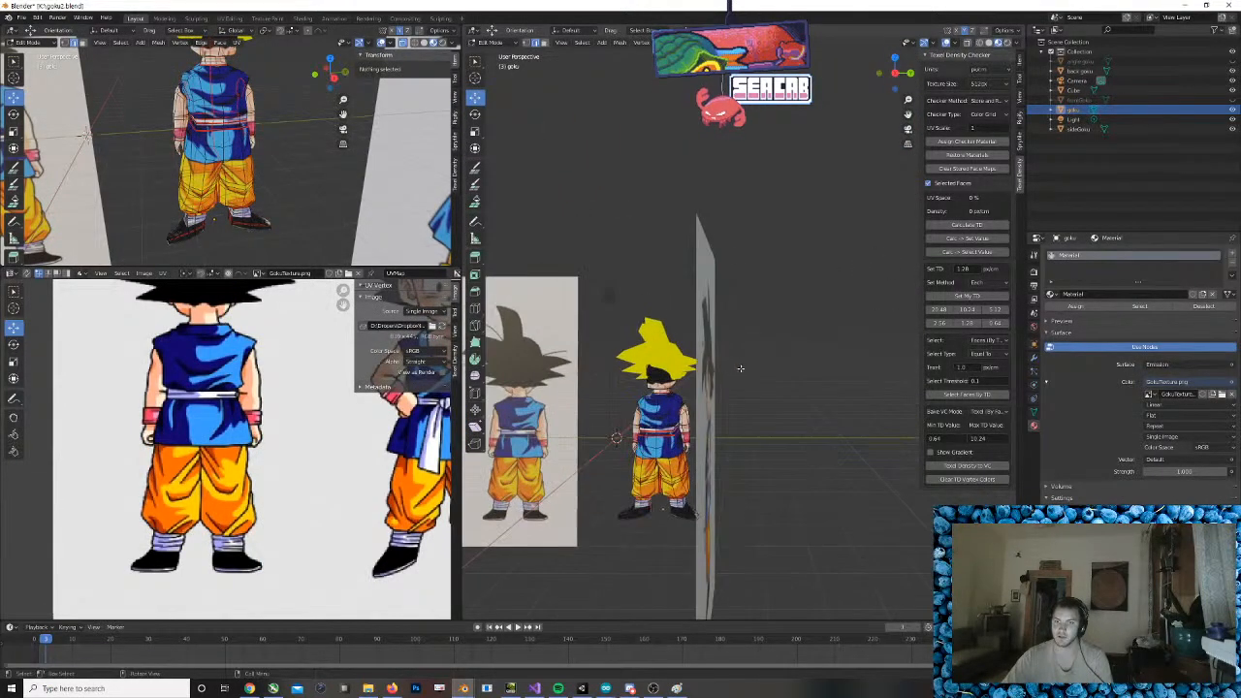
Select the faces at the front of the goku head and unwrap them with Project From View from the right orthographic view
middle_click_drag(740, 368, 747, 366, "alt")
scroll(672, 388, "up", 3)
scroll(711, 377, "down", 5)
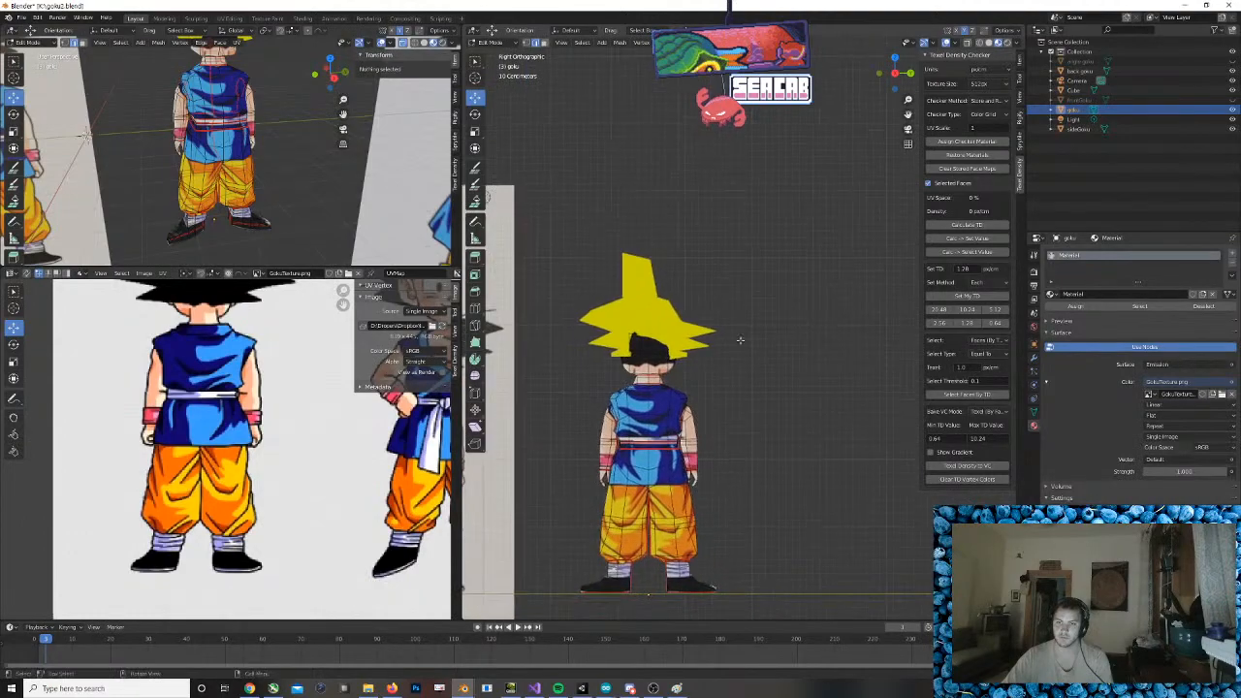
scroll(613, 328, "up", 4)
left_click_drag(594, 296, 705, 372)
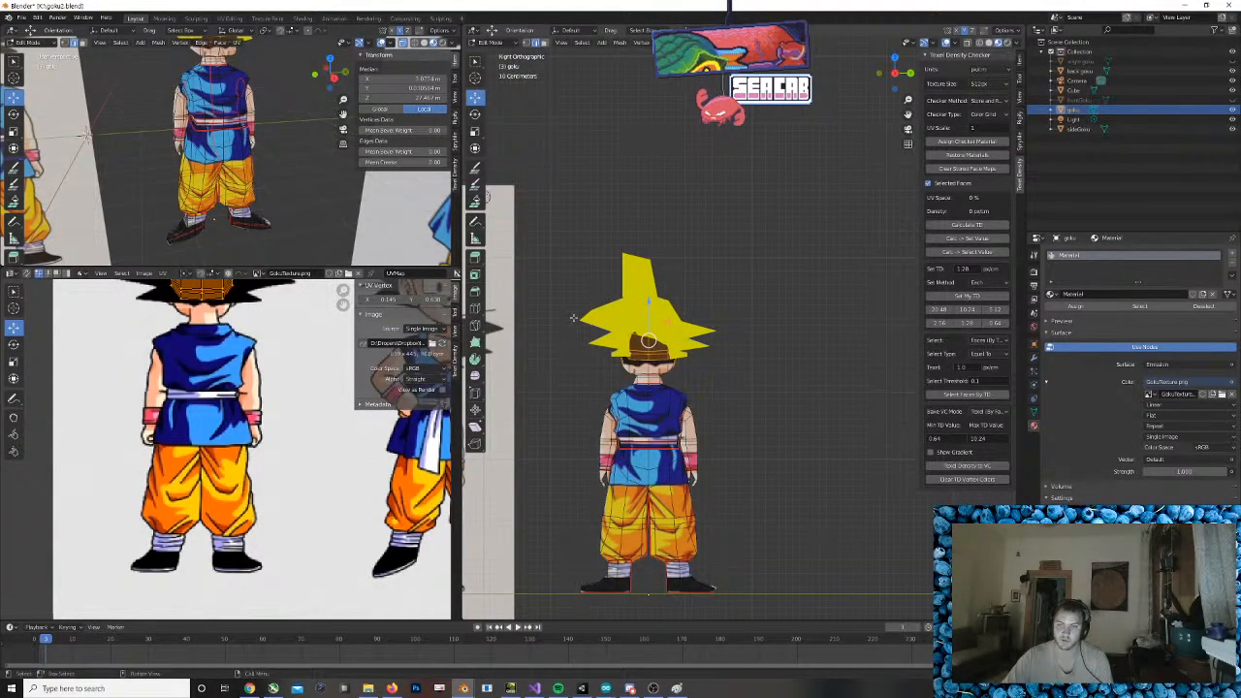
left_click_drag(573, 317, 708, 374)
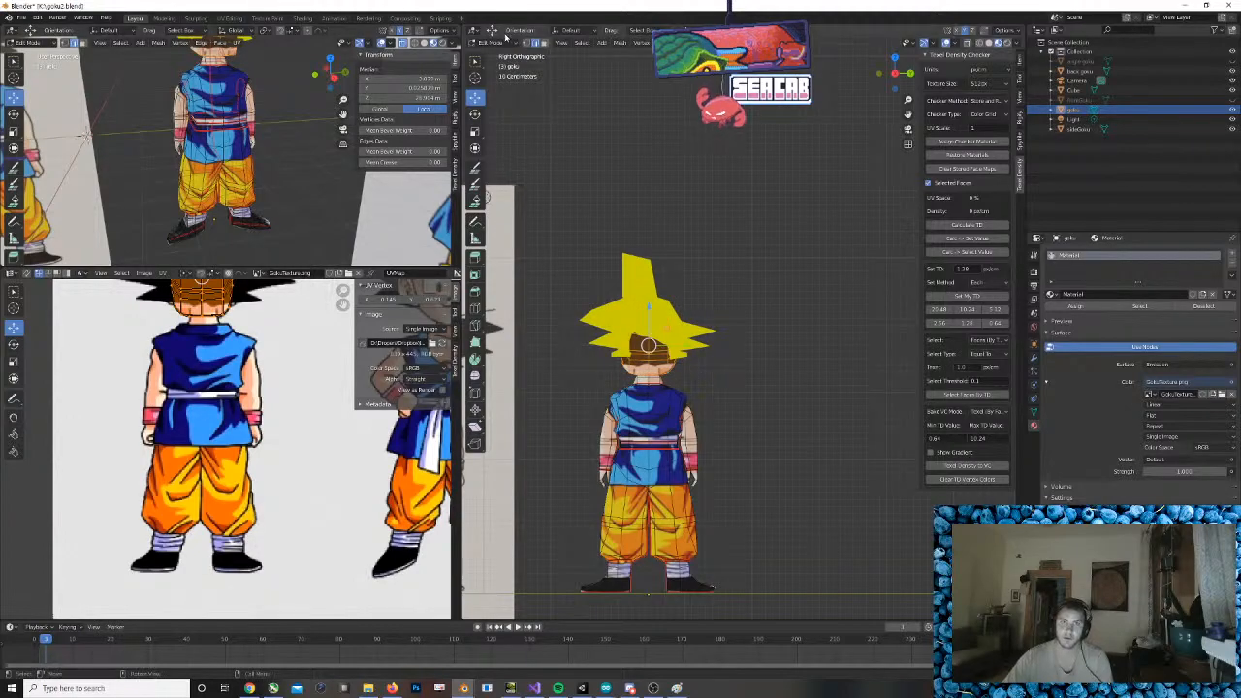
left_click_drag(588, 287, 682, 372)
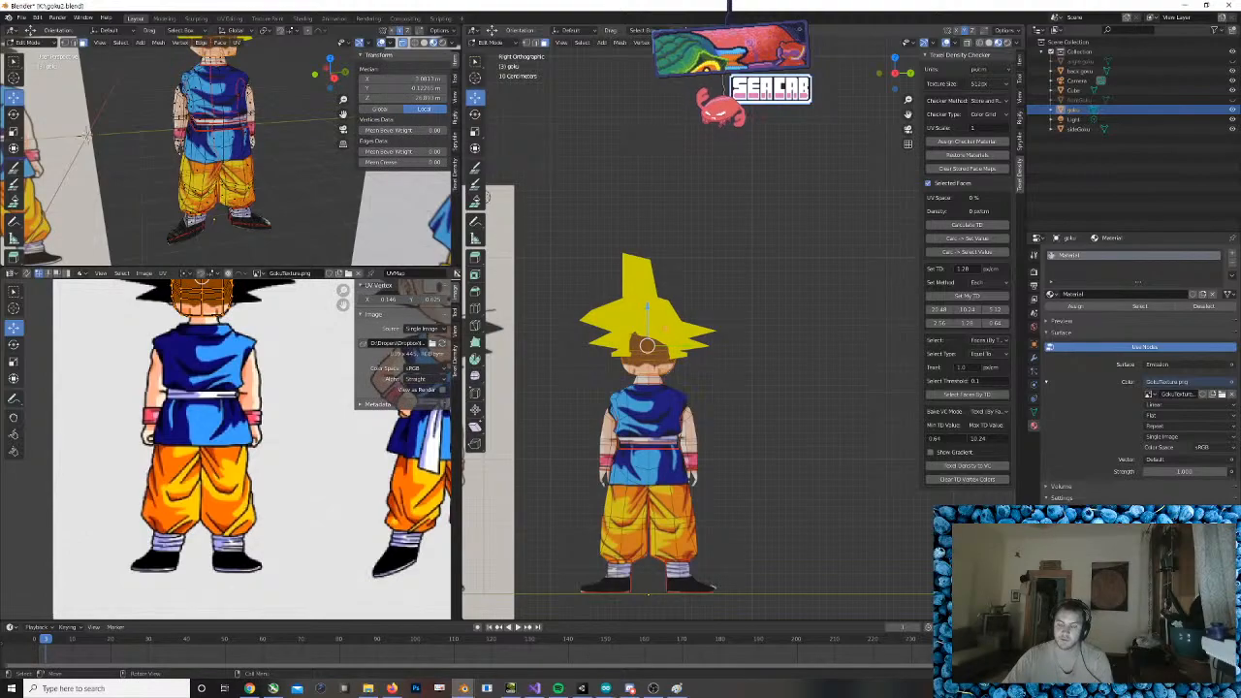
right_click(647, 361)
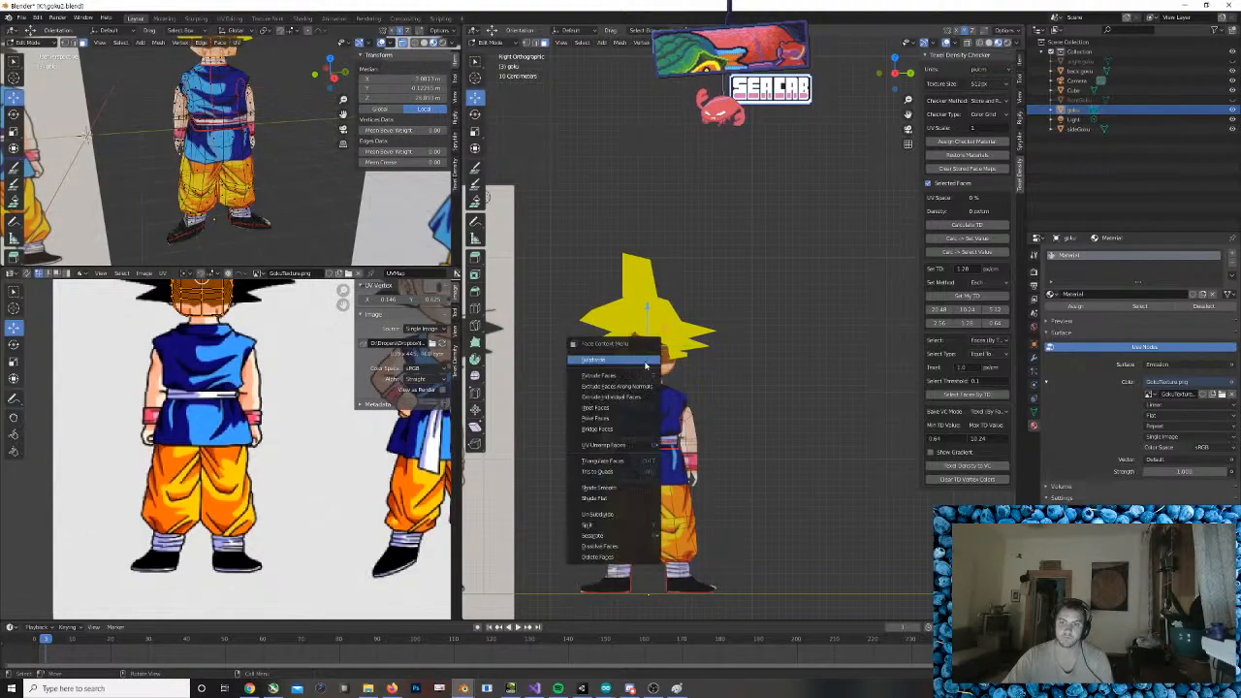
left_click_drag(564, 303, 708, 378)
right_click(660, 373)
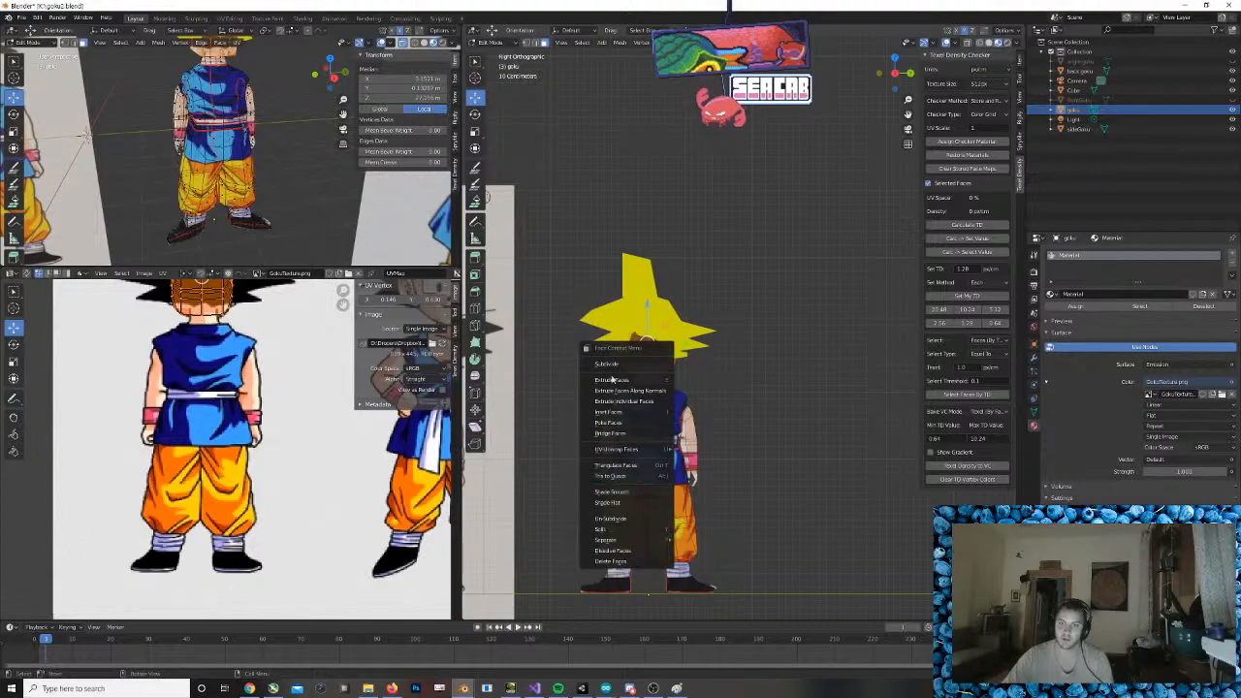
key("u")
left_click(745, 145)
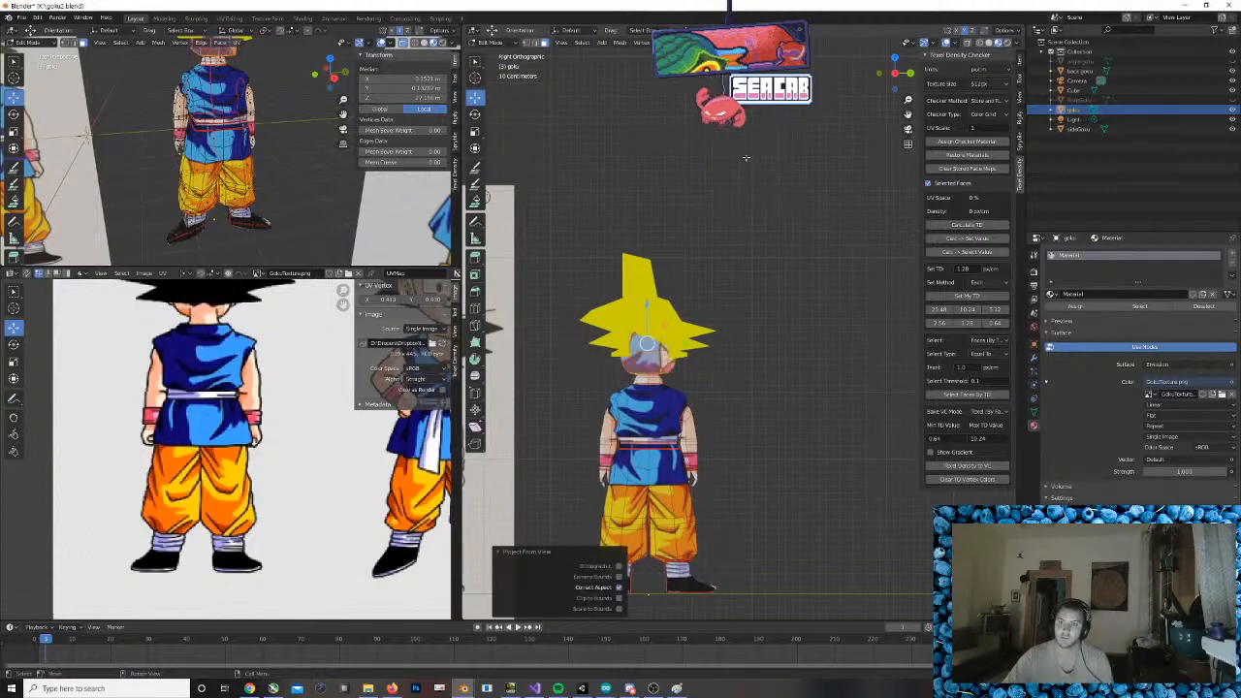
Move the projected face UVs onto the face of the front-view figure in GokuTexture.png
scroll(285, 364, "down", 5)
scroll(285, 363, "up", 3)
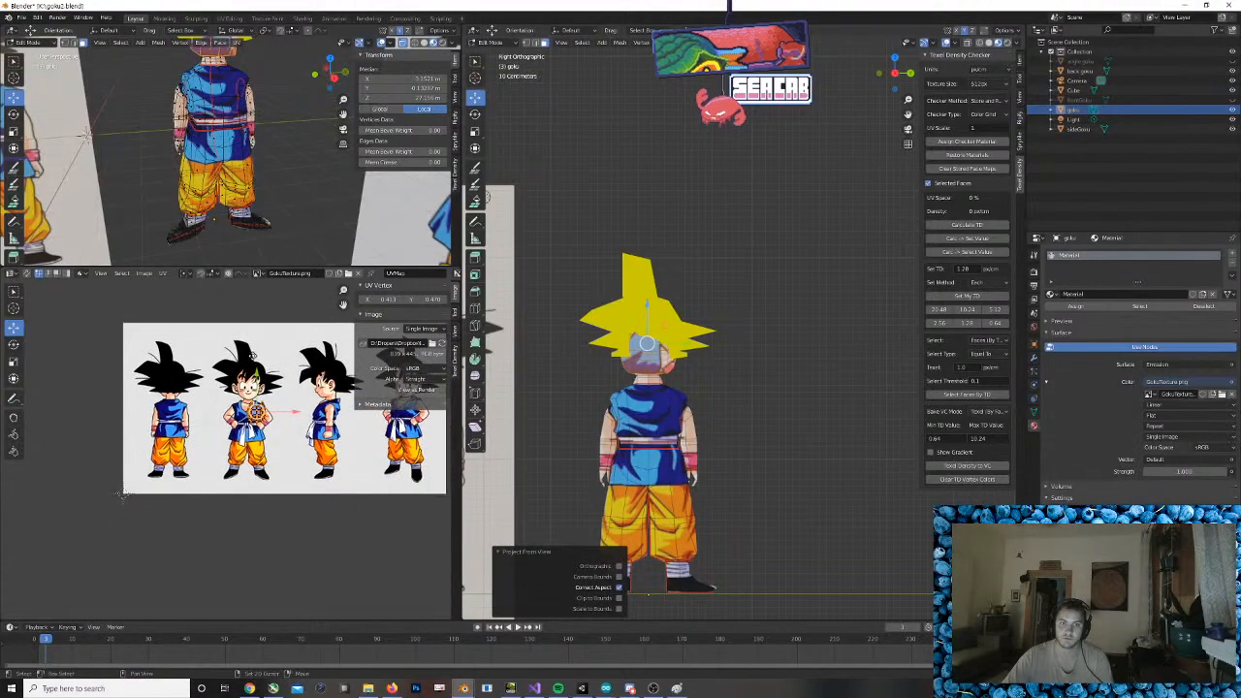
middle_click_drag(237, 418, 227, 421)
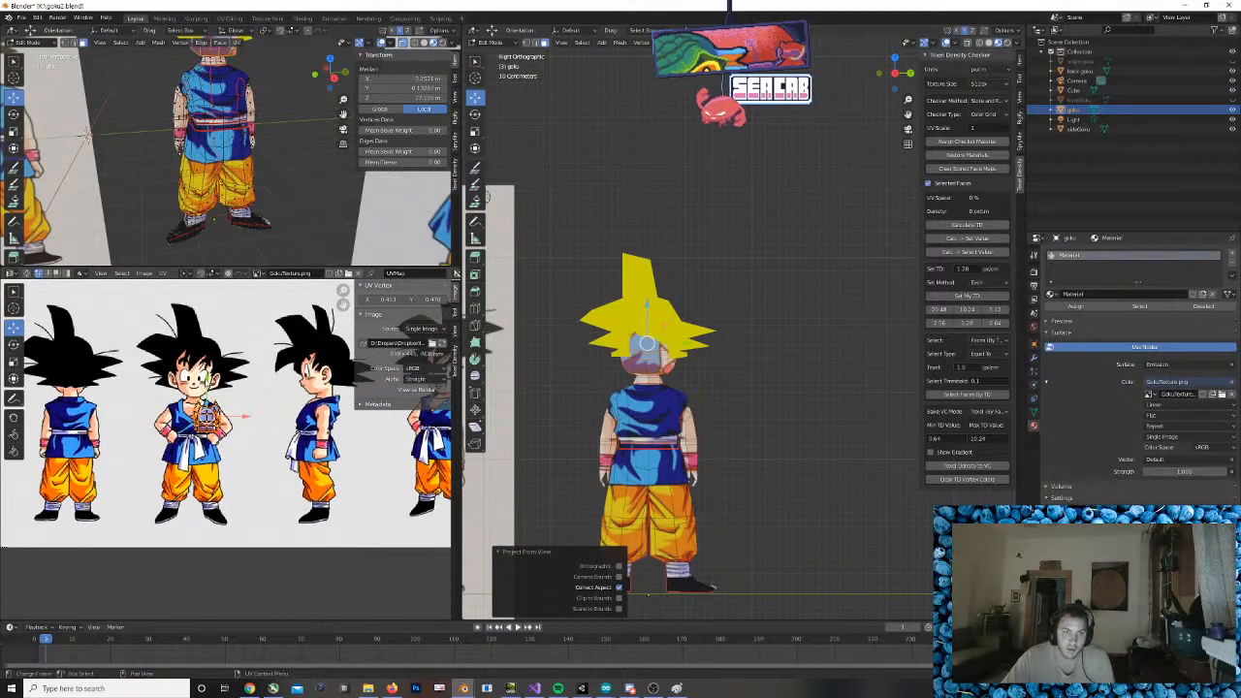
key("g")
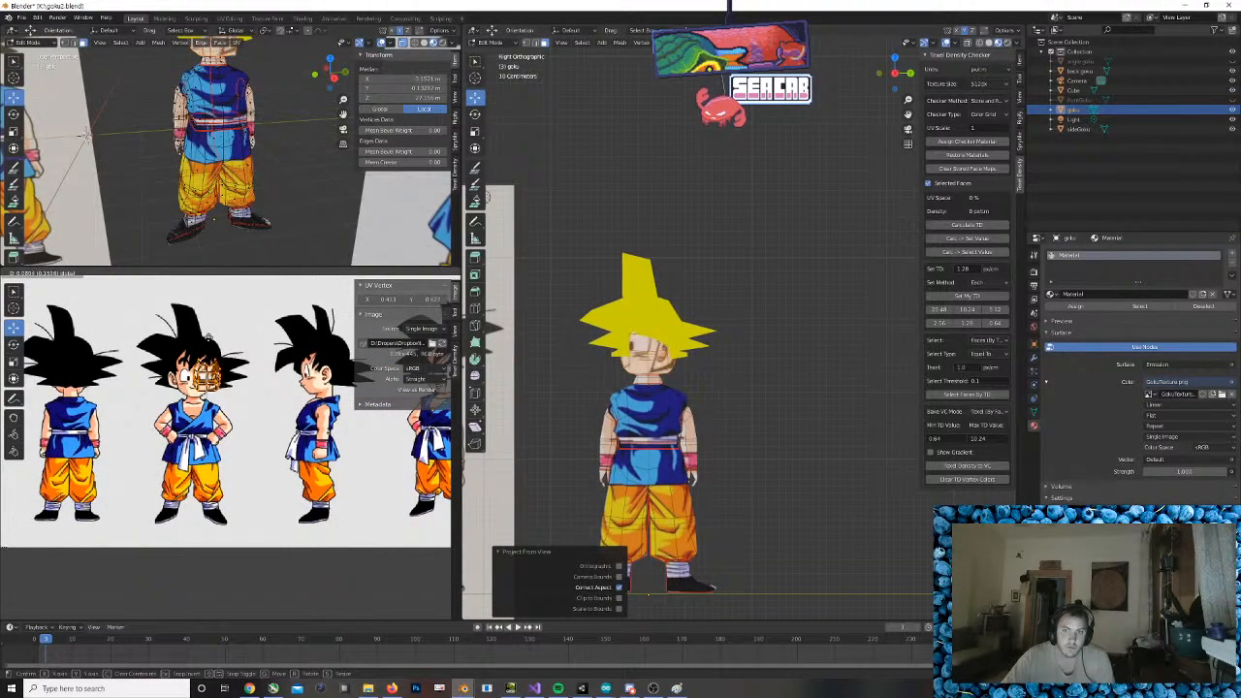
left_click(210, 339)
key("g")
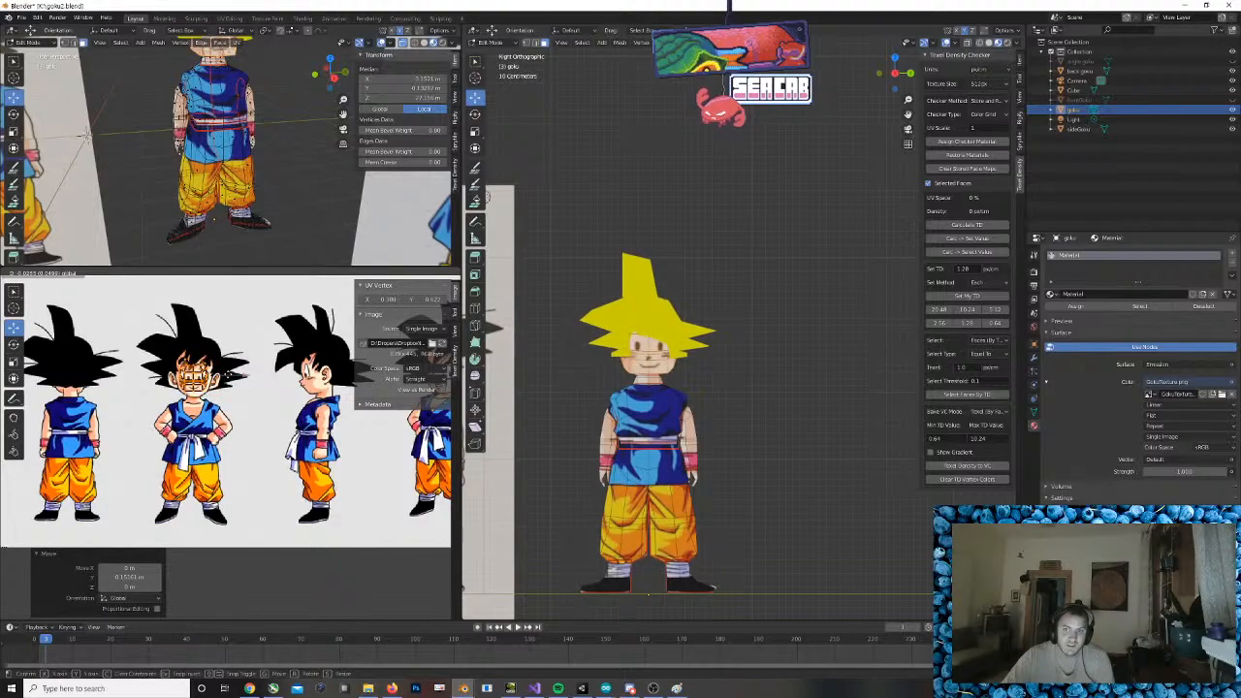
left_click(228, 375)
Scale the face UVs slightly to match the front-view face and nudge them vertically into alignment
middle_click_drag(694, 423, 756, 407)
scroll(237, 400, "up", 2)
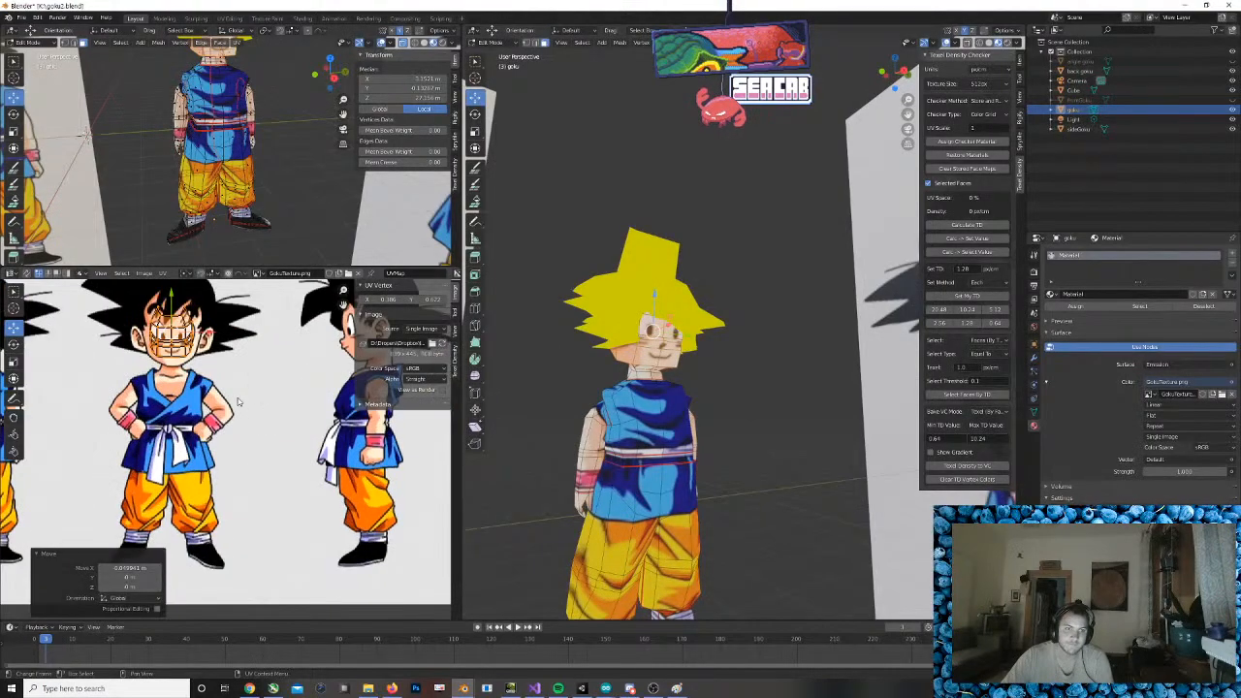
left_click(15, 362)
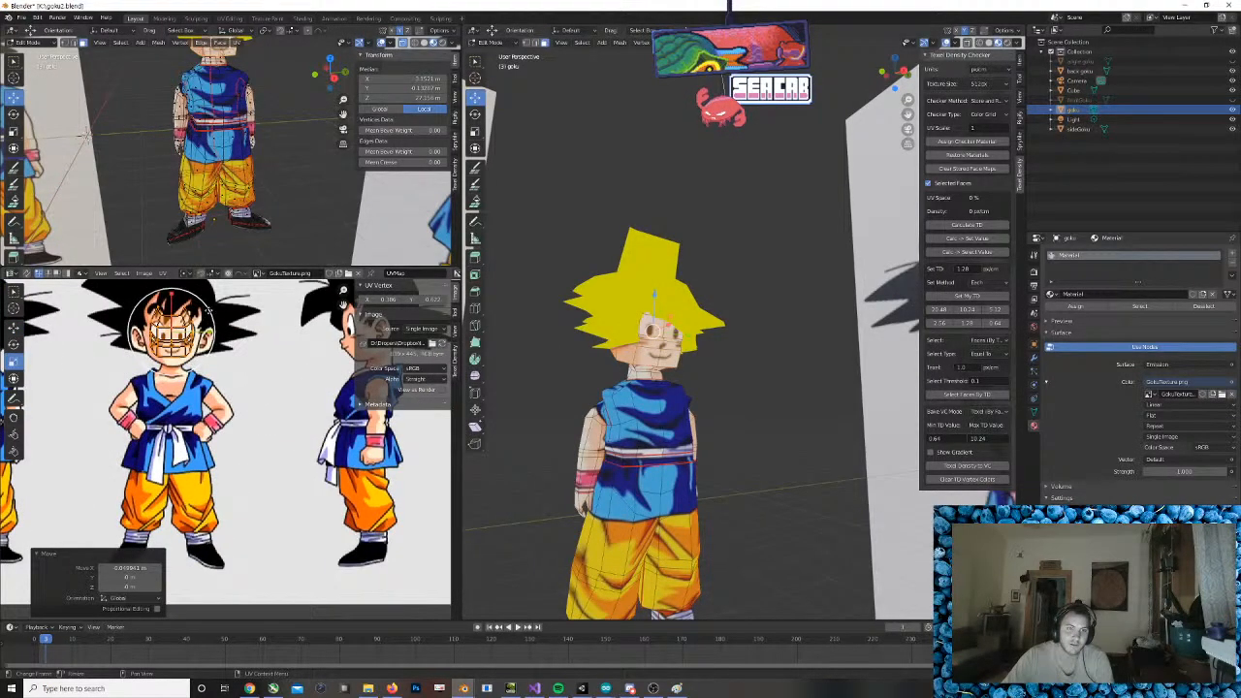
key("s")
left_click(169, 296)
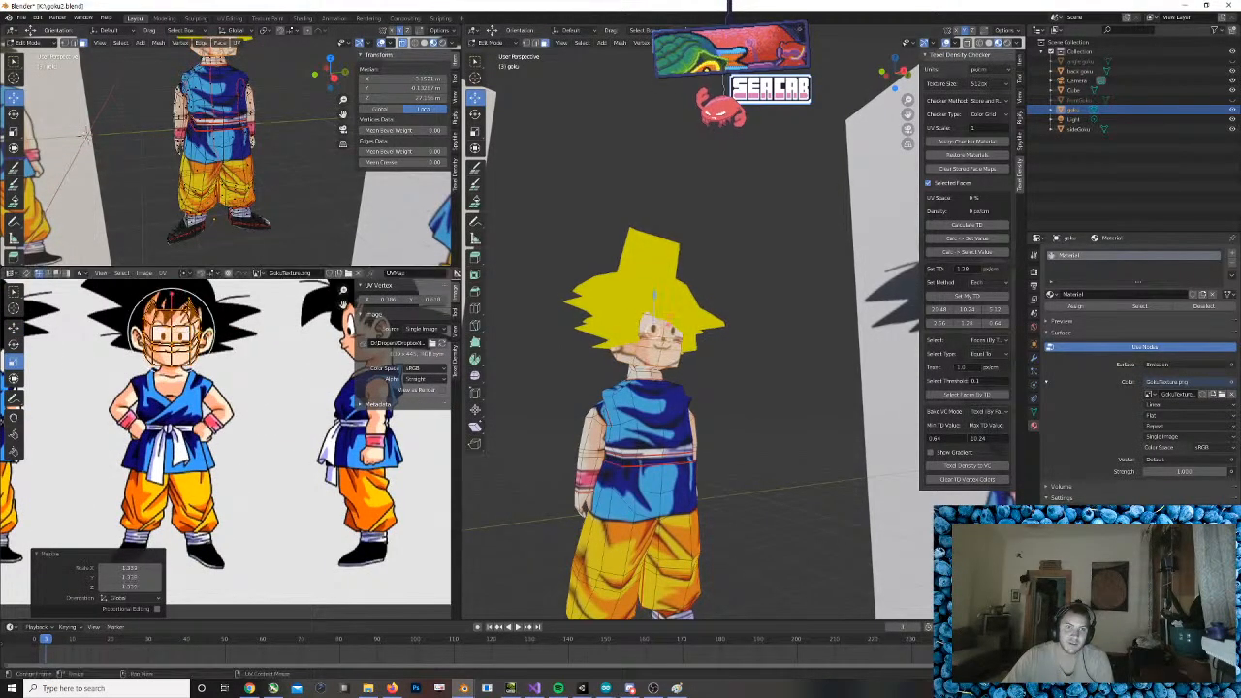
left_click(13, 328)
key("g")
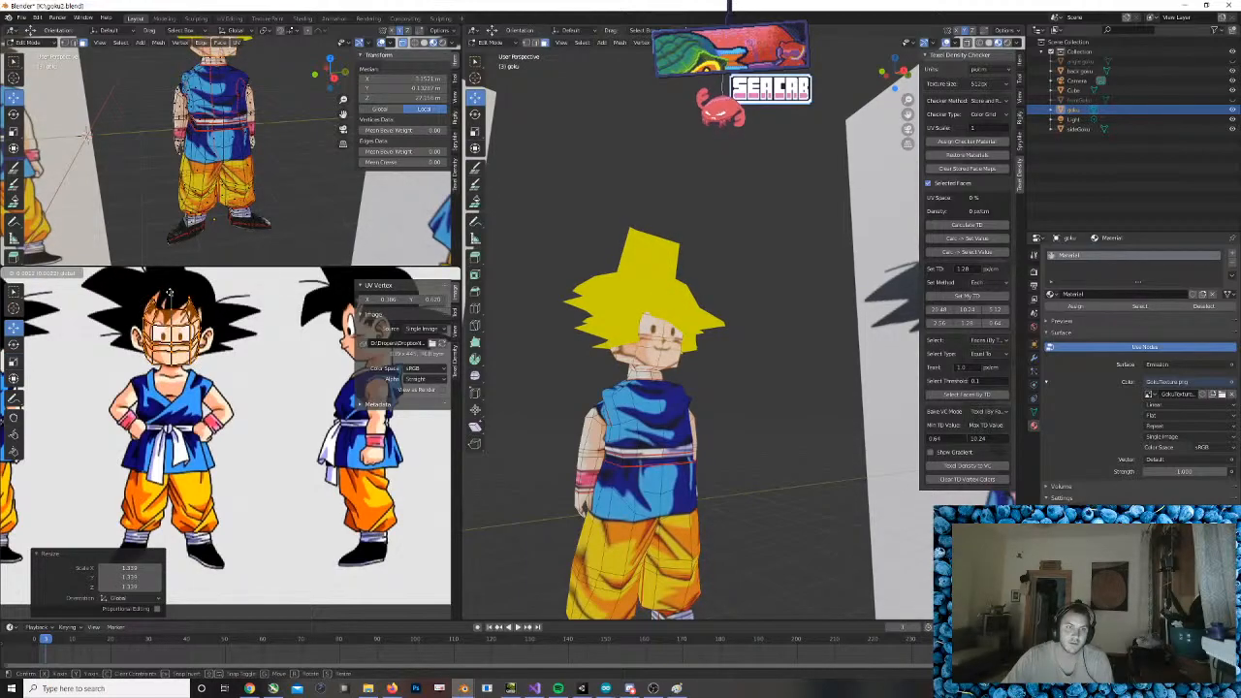
left_click(170, 291)
Move the lower jaw UV vertices on both sides of the face upward to follow the drawn jawline
scroll(252, 377, "up", 3)
scroll(254, 378, "up", 1)
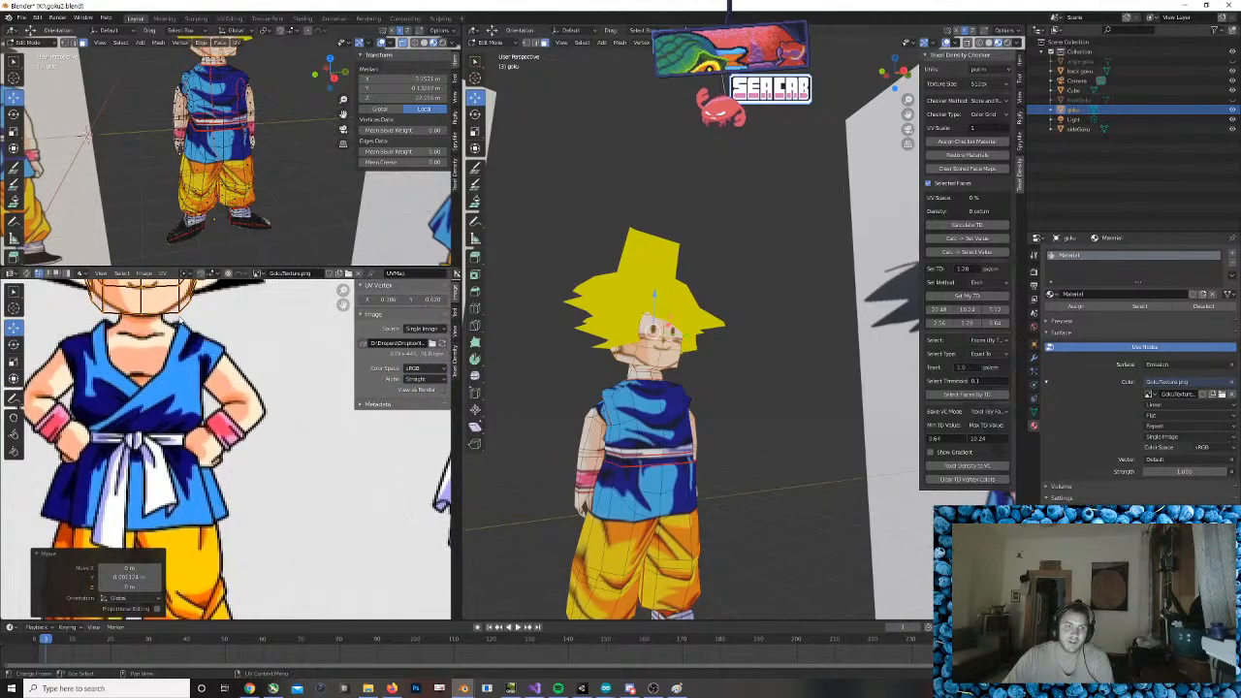
left_click(184, 309)
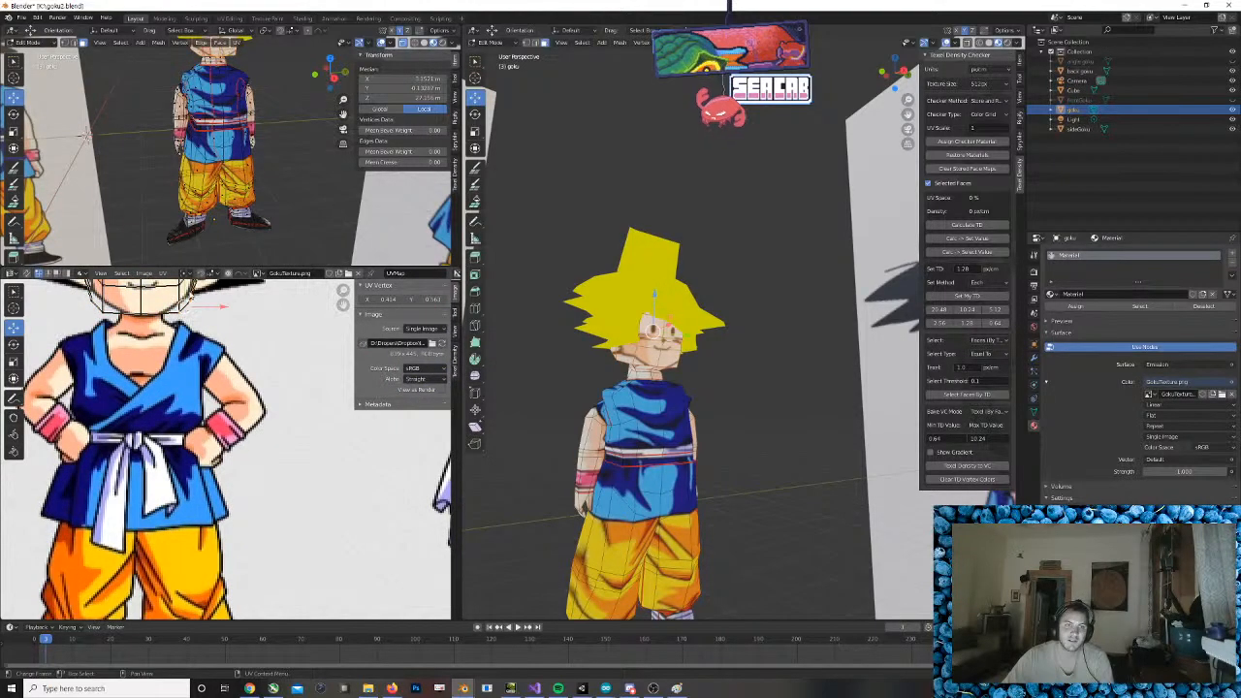
key("g")
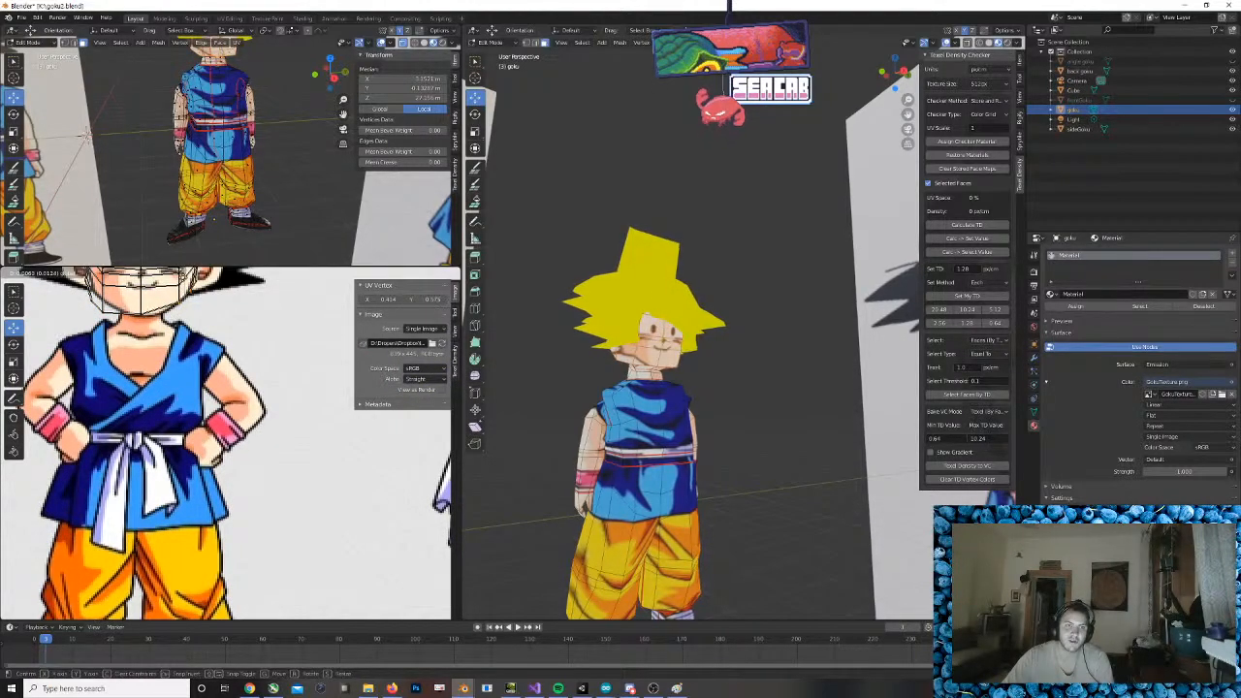
left_click(136, 303)
left_click(141, 300)
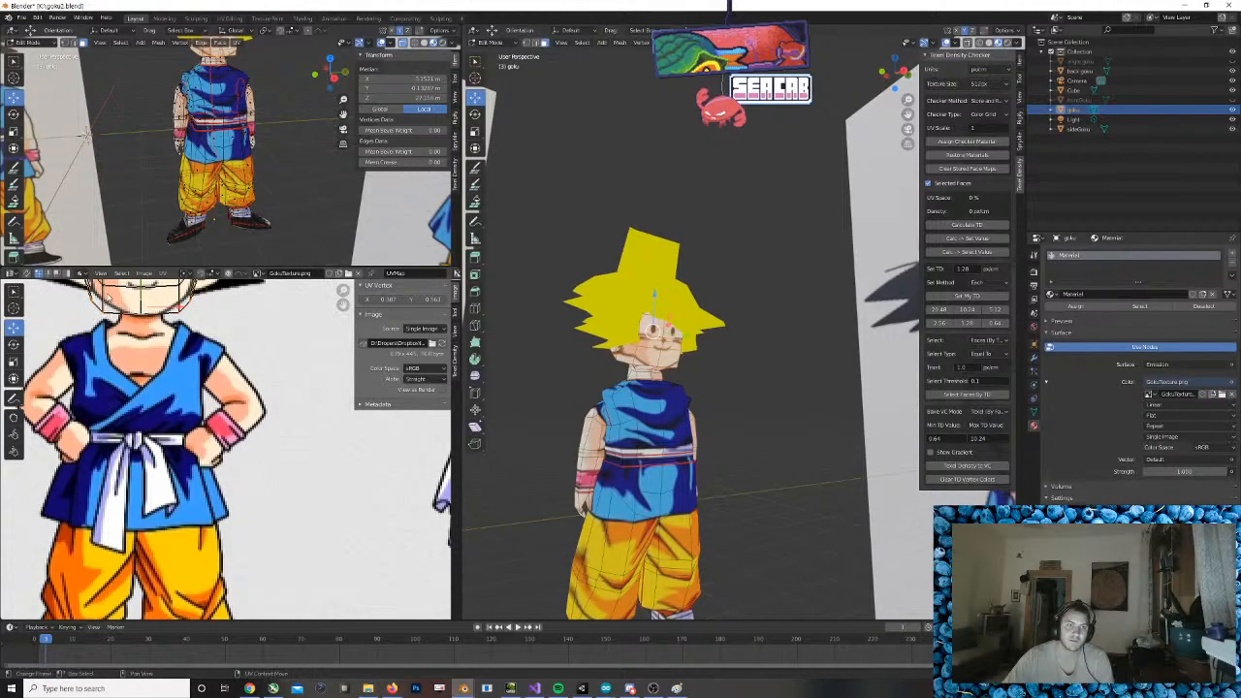
middle_click_drag(140, 299, 159, 345)
key("g")
key("y")
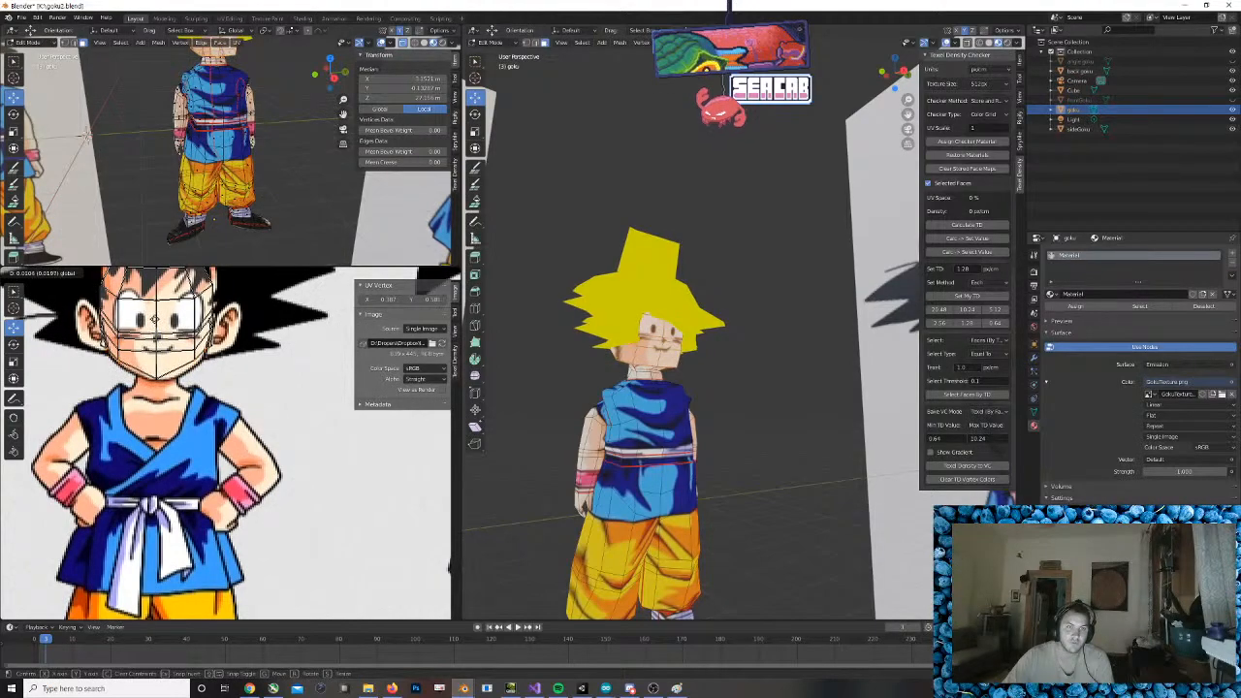
left_click(244, 339)
Raise the outer cheek UV vertices on both sides of the face along Y to stay inside the painted skin
left_click(209, 343)
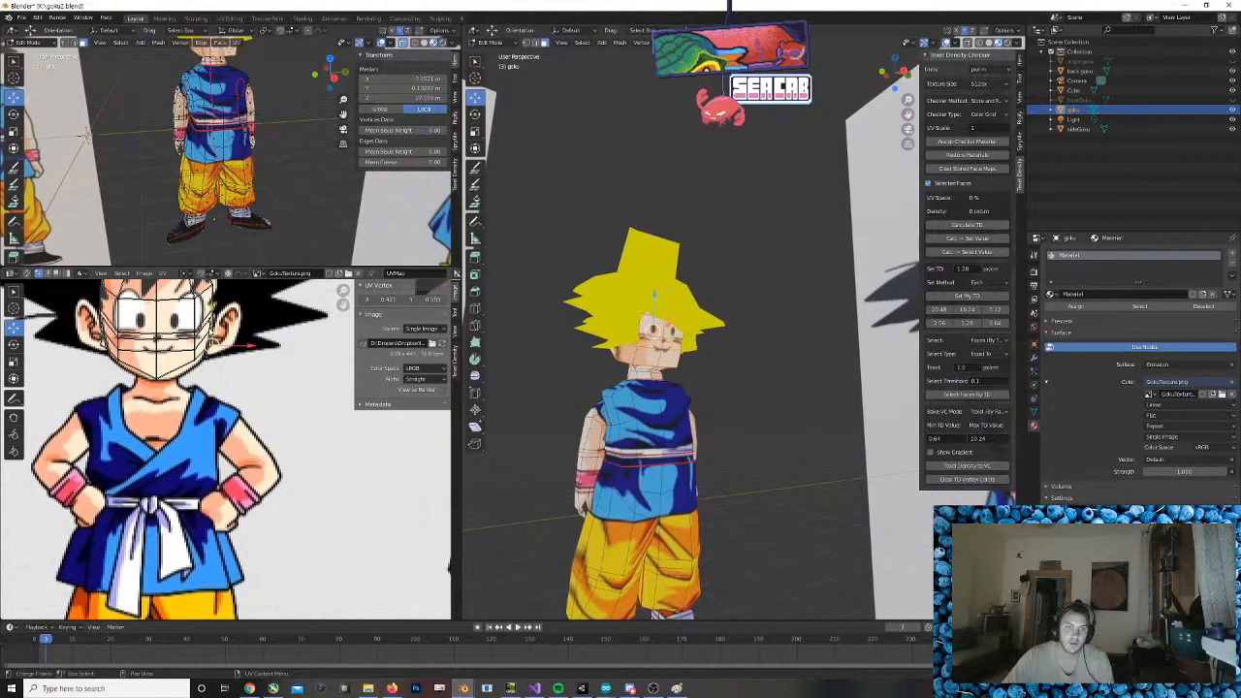
key("g")
key("y")
left_click(206, 309)
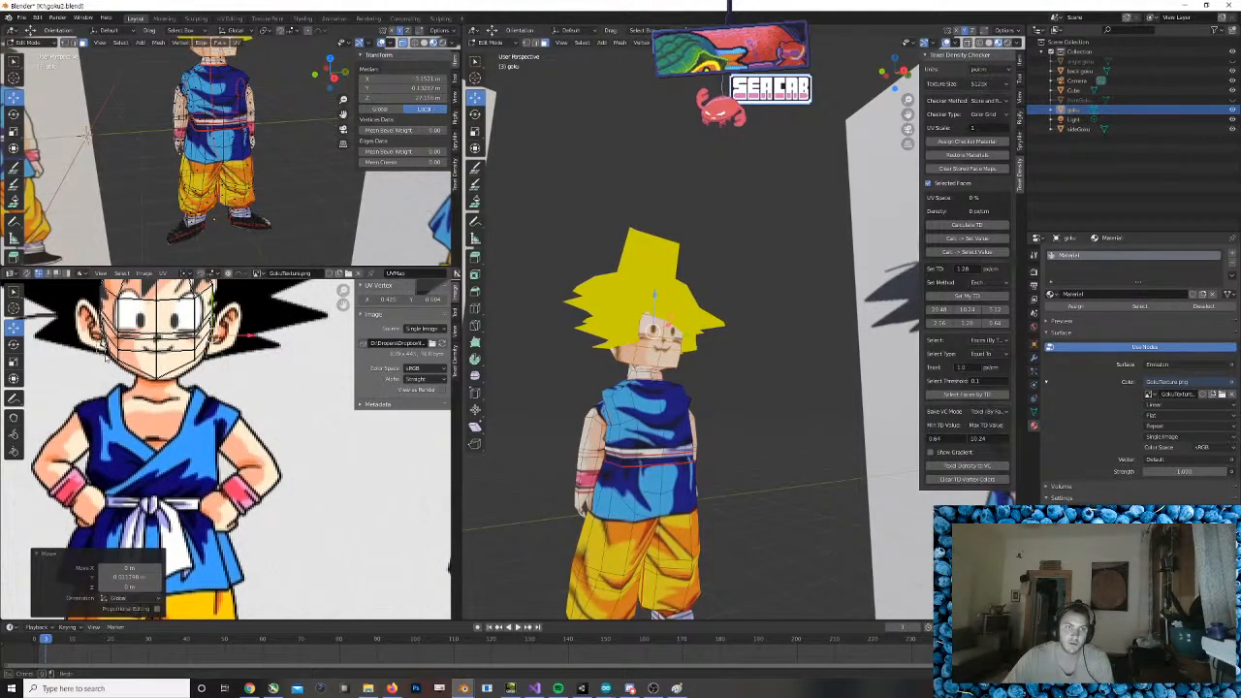
left_click(100, 341)
key("g")
key("y")
left_click(615, 350)
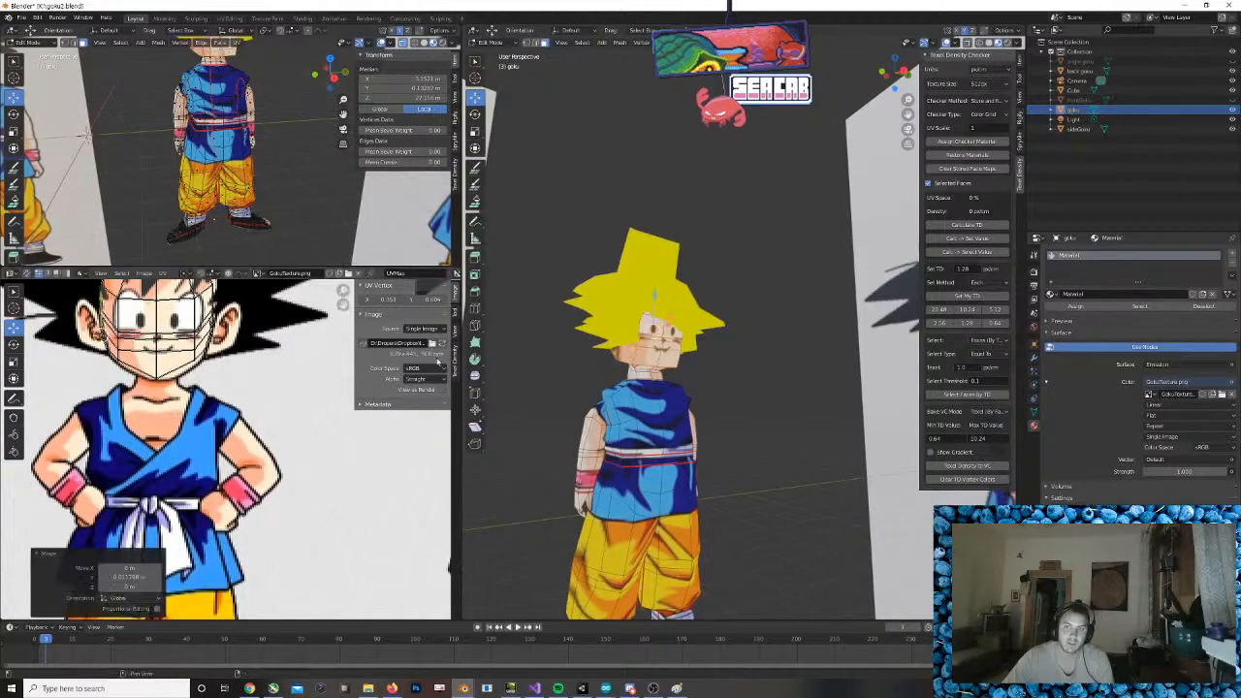
Return to Object Mode and change the hair material's emission colour to black
scroll(616, 350, "down", 3)
middle_click_drag(543, 397, 675, 315)
scroll(713, 402, "up", 3)
key("Tab")
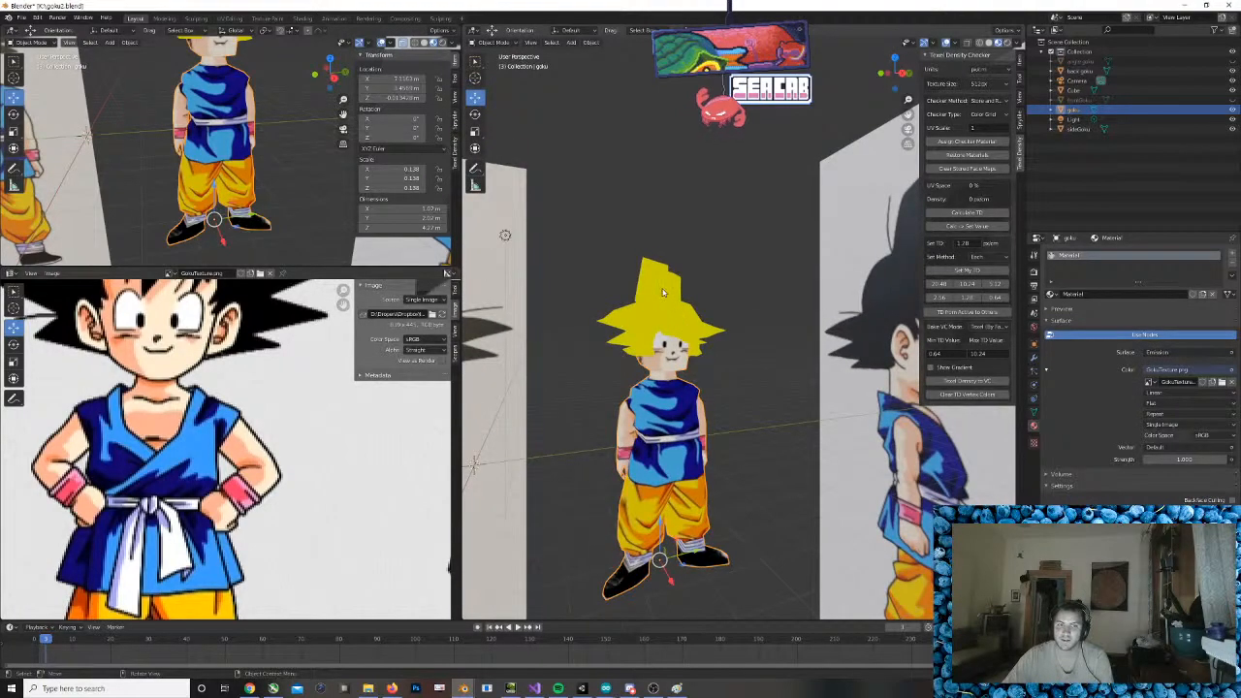
left_click(664, 296)
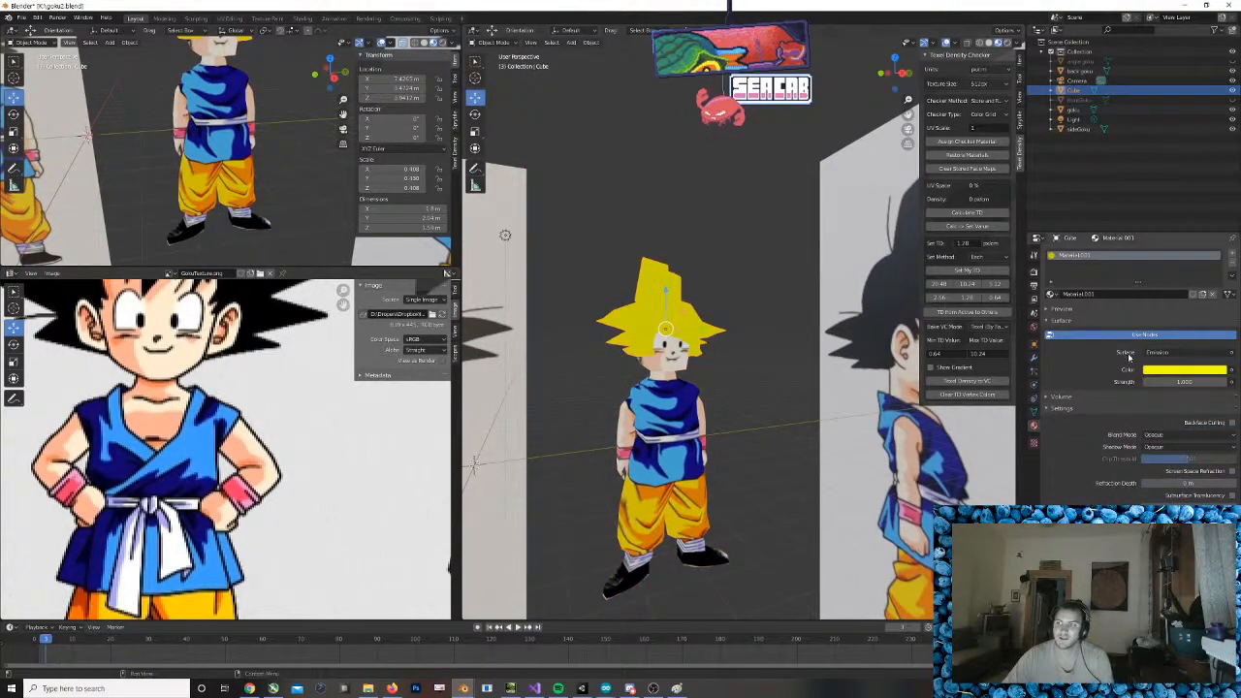
left_click(1166, 369)
left_click_drag(1220, 281, 1219, 299)
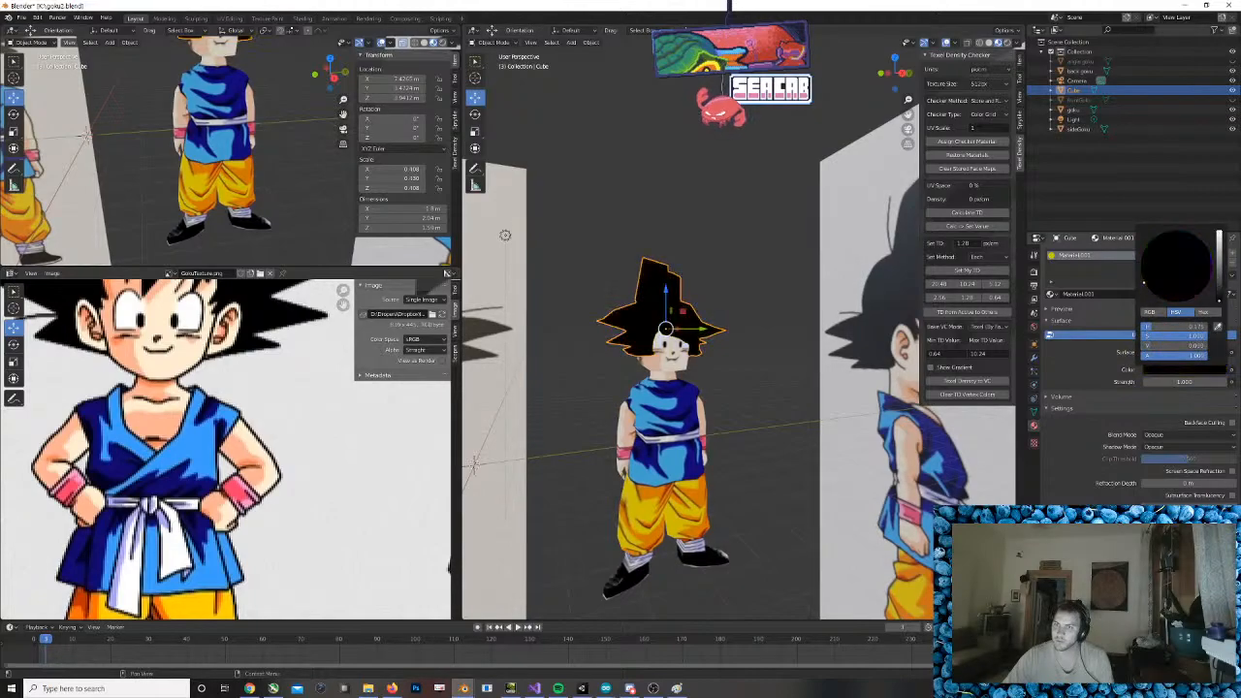
Enter Edit Mode on the hair mesh and view it from the side of the head
scroll(782, 360, "down", 2)
key("Tab")
middle_click_drag(706, 412, 775, 415)
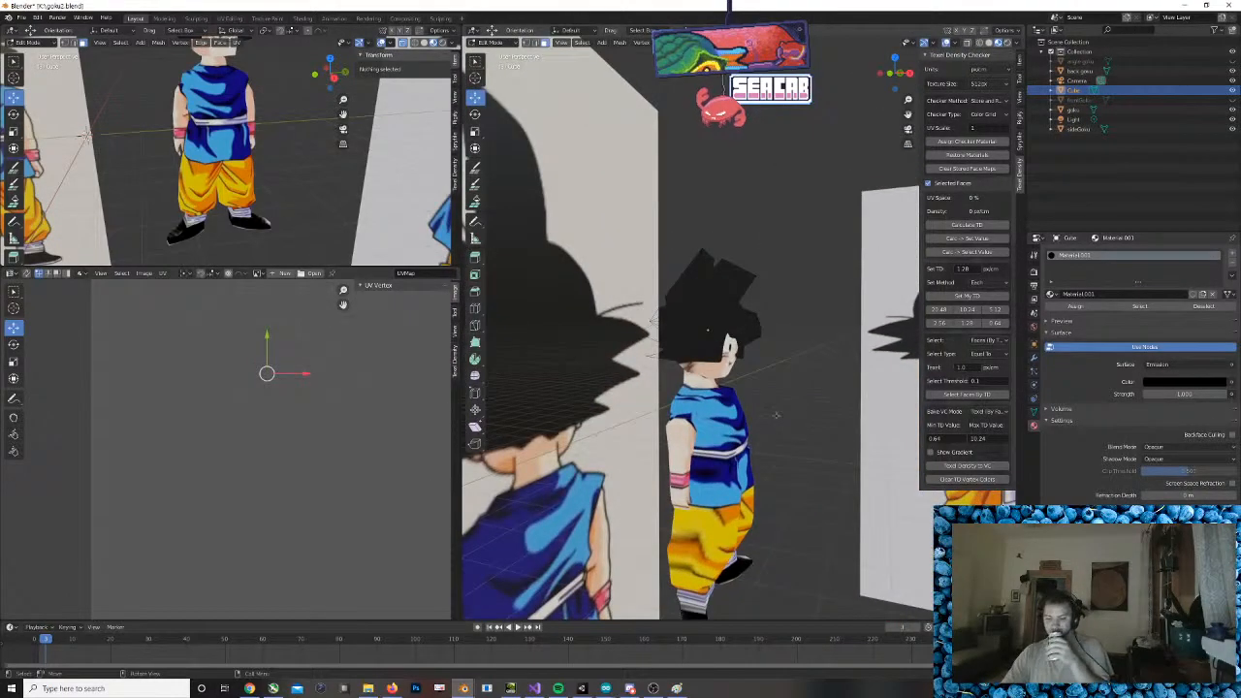